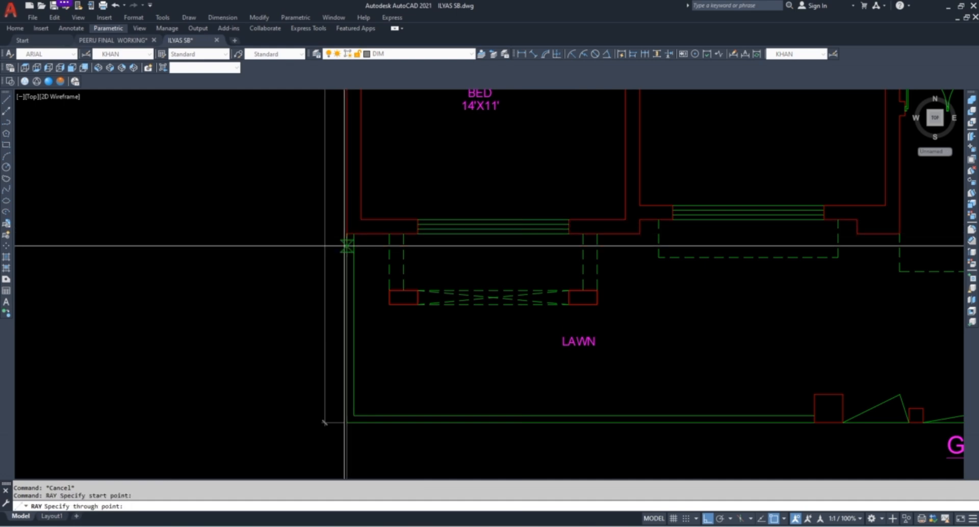
# Draw a vertical ray downward from the outer left corner of the ground floor bedroom's front wall
pyautogui.click(270, 421)
pyautogui.press('space')
pyautogui.press('Escape')
# Draw a vertical ray downward from the front wall corner between the bedroom and the lounge
pyautogui.scroll(-4, 297, 301)
pyautogui.scroll(6, 423, 280)
pyautogui.press('space')
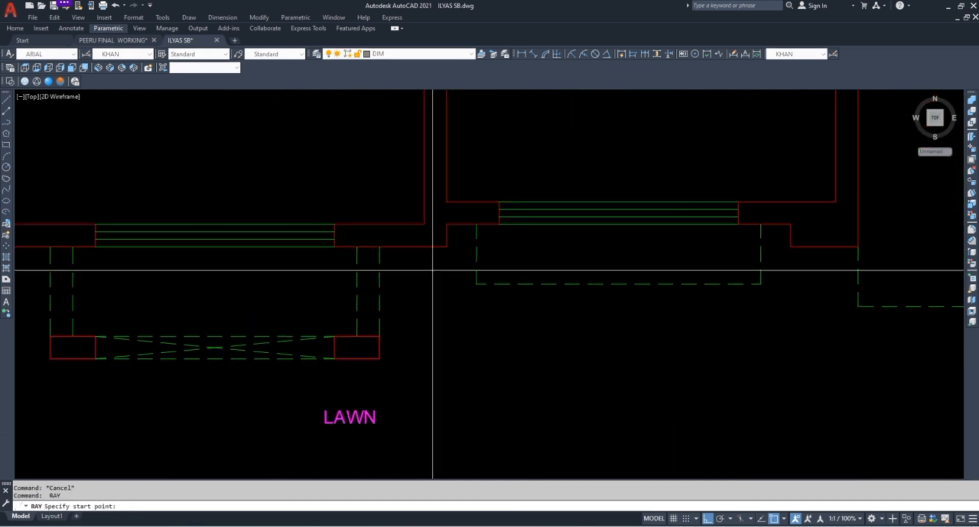
pyautogui.click(446, 246)
pyautogui.press('Escape')
pyautogui.press('space')
pyautogui.click(447, 247)
pyautogui.click(450, 265)
pyautogui.press('space')
pyautogui.press('Escape')
pyautogui.scroll(-4, 398, 278)
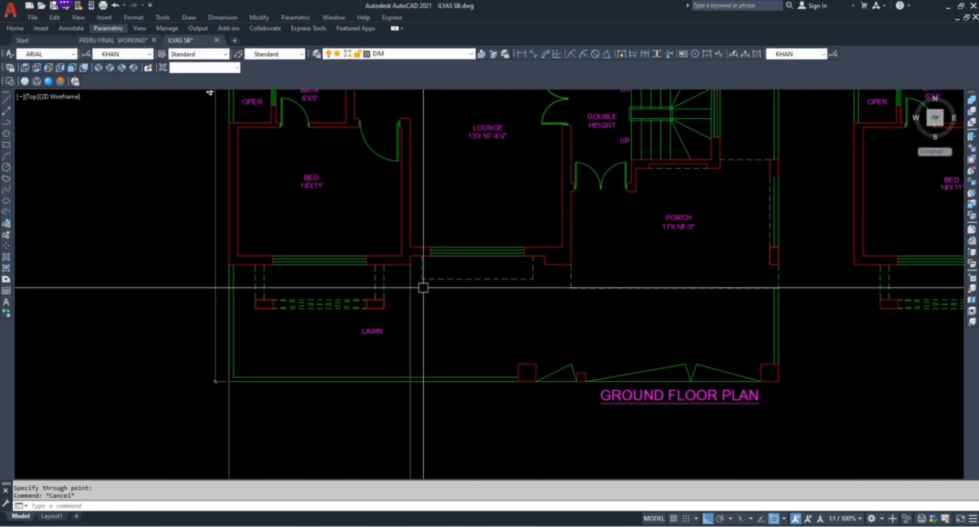
# Draw vertical rays downward from the front wall step right of the lounge window and from the porch's left wall corner
pyautogui.scroll(4, 556, 276)
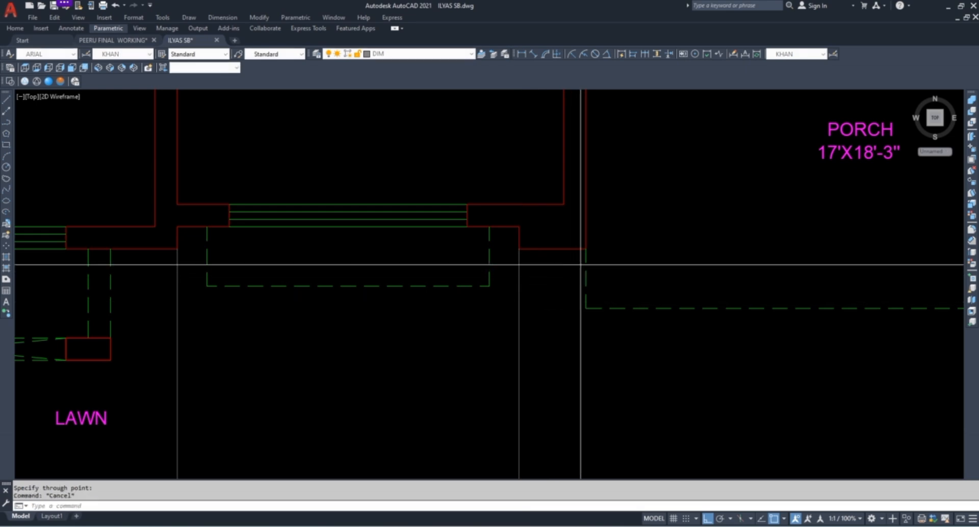
pyautogui.scroll(-4, 584, 270)
pyautogui.press('space')
pyautogui.scroll(2, 578, 236)
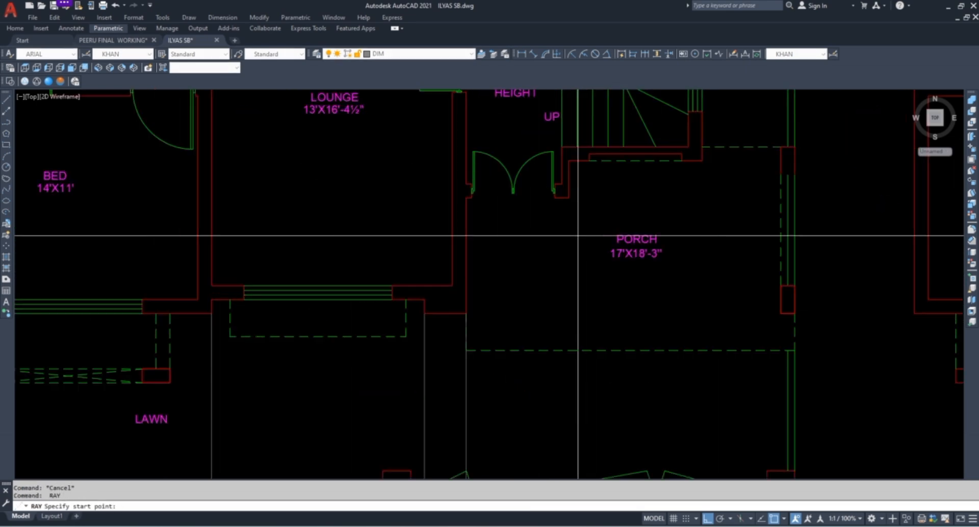
# Draw two vertical rays downward from the left and right edges of the porch's right-hand column
pyautogui.scroll(2, 577, 229)
pyautogui.scroll(-5, 502, 210)
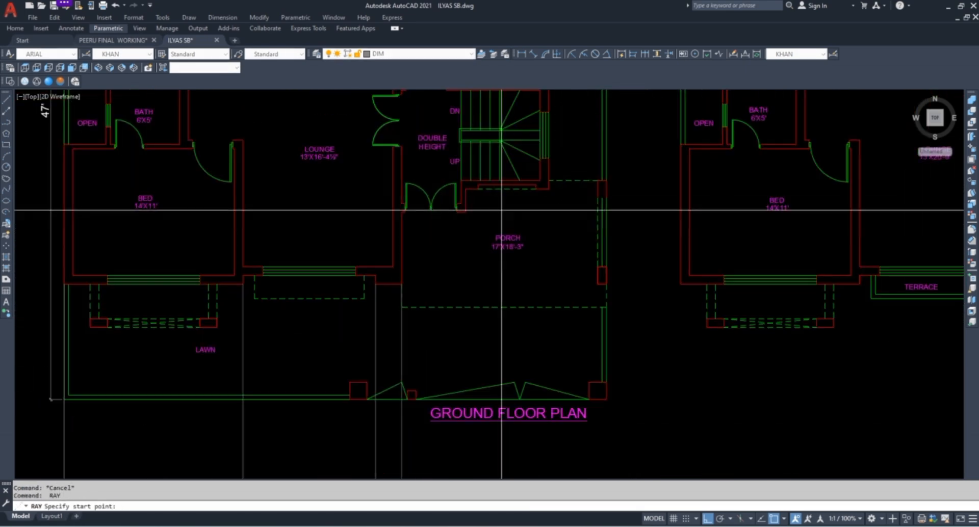
pyautogui.scroll(4, 597, 300)
pyautogui.press('Escape')
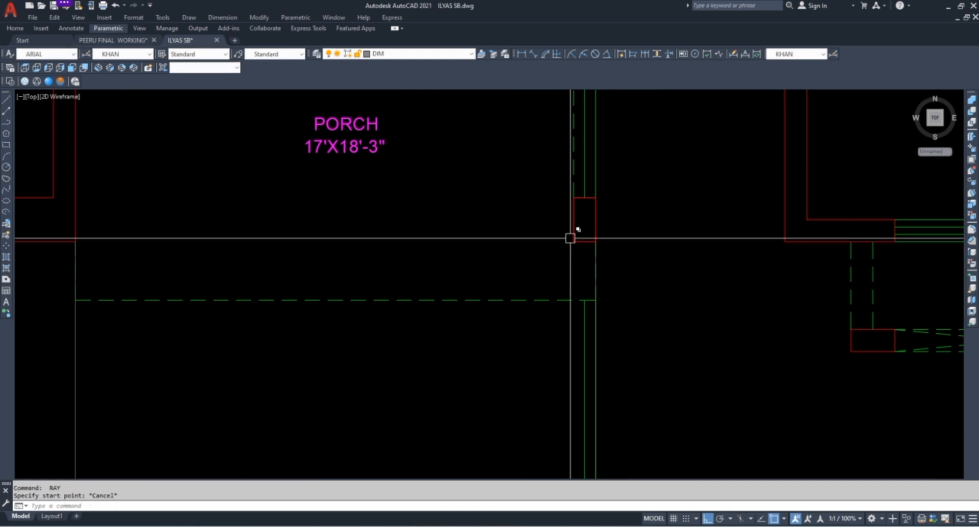
pyautogui.press('space')
pyautogui.scroll(-5, 533, 374)
# Draw a horizontal ray leftward across the vertical rays, below the ground floor plan title
pyautogui.scroll(3, 552, 335)
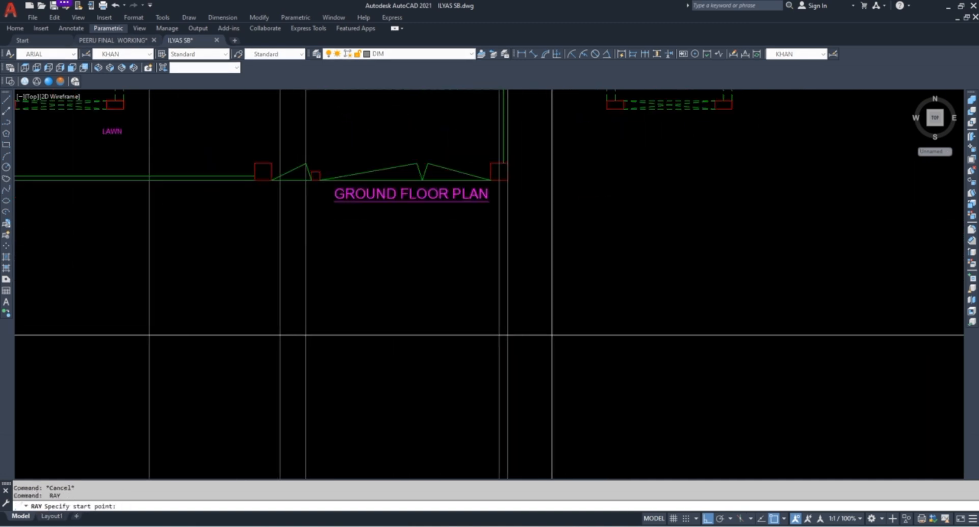
pyautogui.click(593, 289)
pyautogui.click(569, 297)
pyautogui.press('Escape')
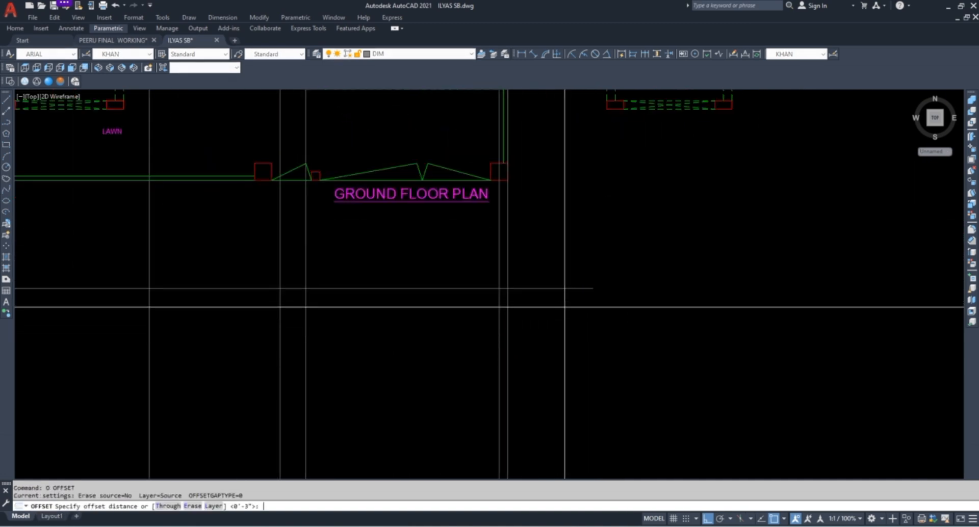
# Try to offset the horizontal ray by 110'
pyautogui.write('11')
pyautogui.press('Escape')
pyautogui.press('Escape')
pyautogui.scroll(-3, 538, 286)
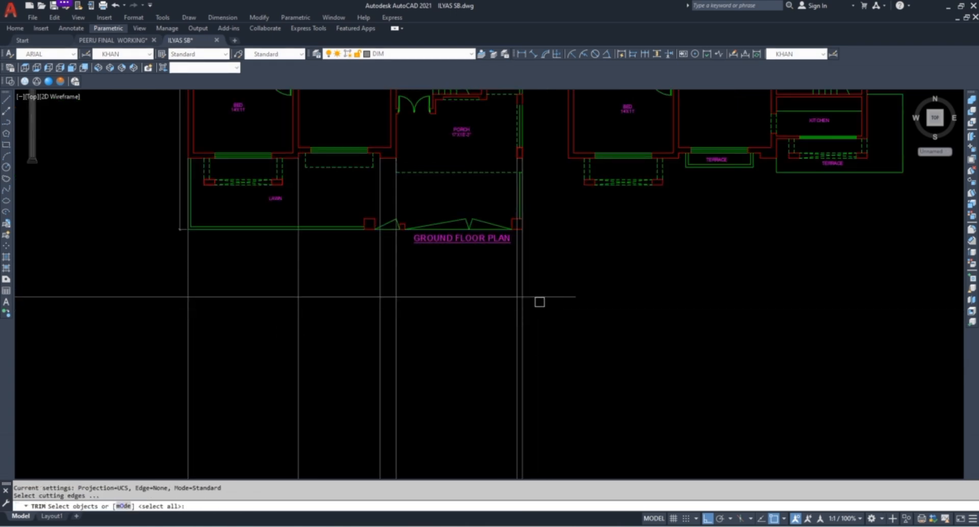
# Trim away the parts of the vertical rays above the horizontal ray
pyautogui.press('Return')
pyautogui.click(181, 278)
pyautogui.press('Escape')
pyautogui.scroll(-2, 285, 272)
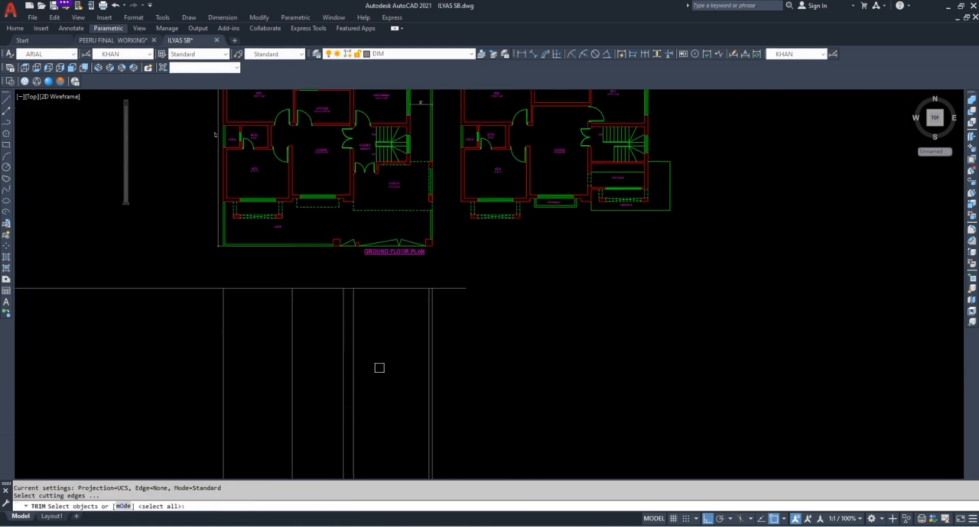
# Offset the horizontal ray 11' downward and trim the vertical rays below the offset line
pyautogui.scroll(-3, 380, 368)
pyautogui.scroll(5, 380, 296)
pyautogui.press('Escape')
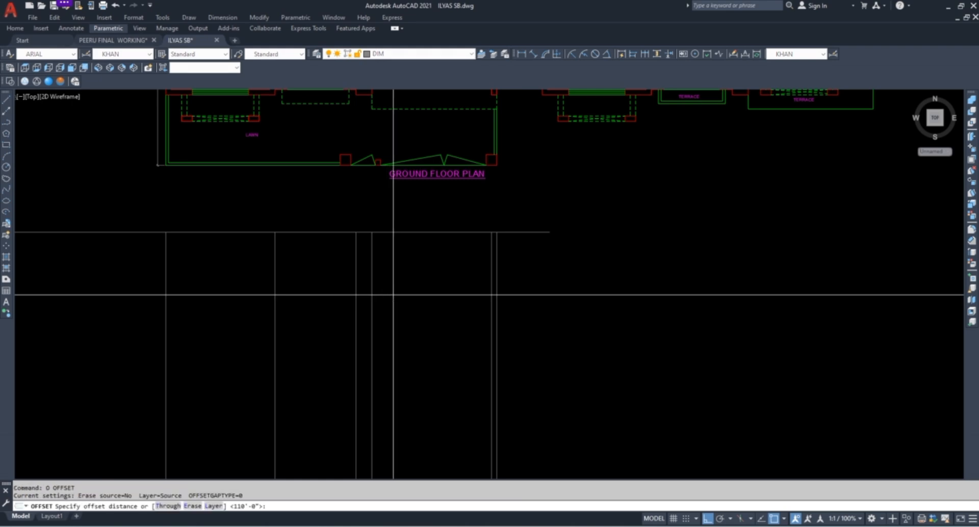
pyautogui.write('11')
pyautogui.press('Escape')
pyautogui.press('Escape')
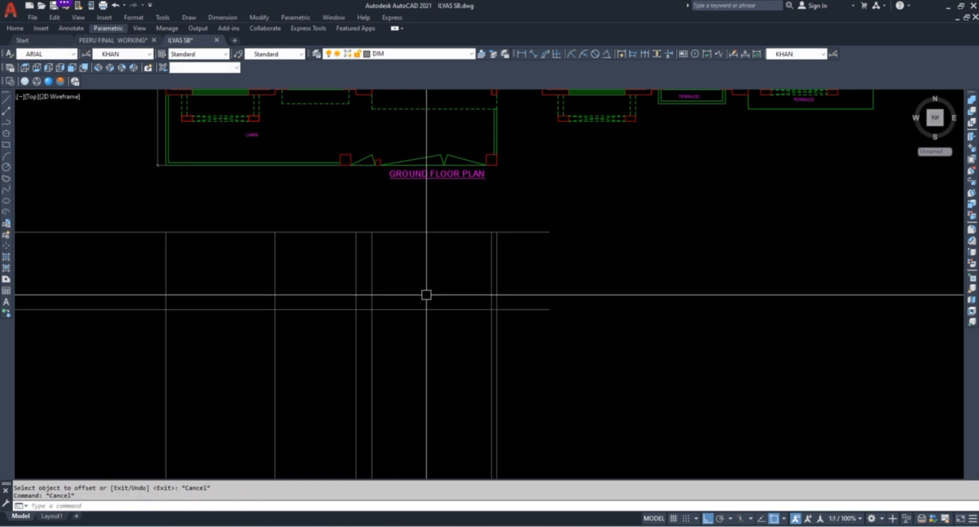
pyautogui.click(147, 321)
pyautogui.press('Escape')
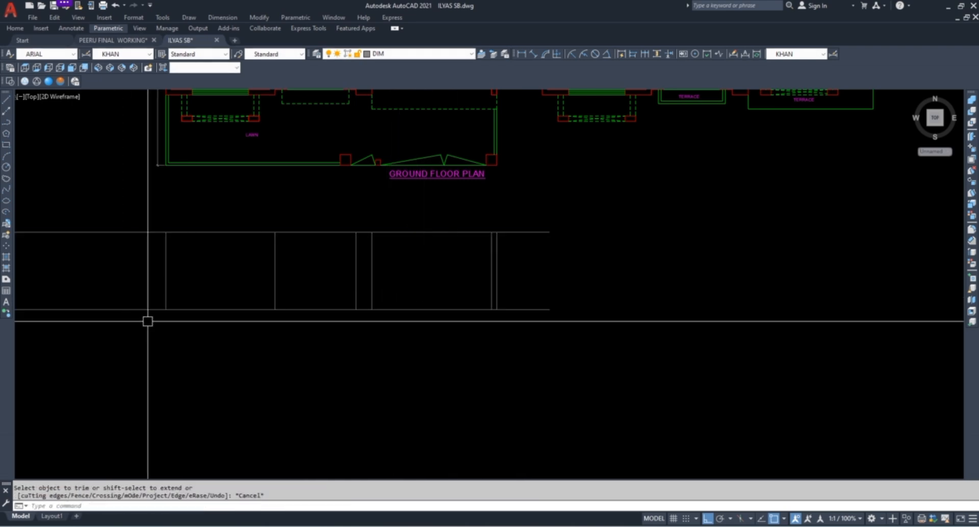
# Match the properties of the lawn's green boundary line onto all the elevation's horizontal and vertical lines
pyautogui.write('ma')
pyautogui.press('Return')
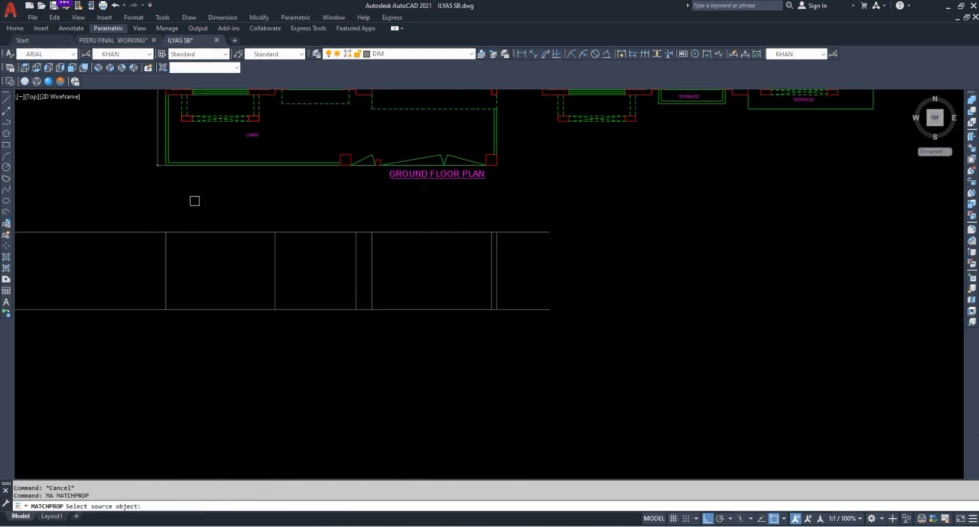
pyautogui.click(222, 167)
pyautogui.click(292, 222)
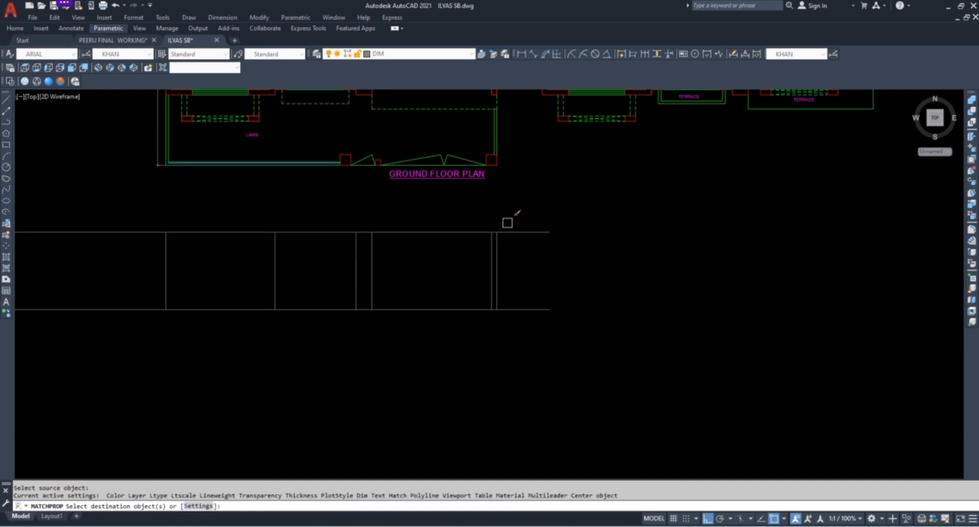
pyautogui.click(514, 215)
pyautogui.click(145, 343)
pyautogui.press('Escape')
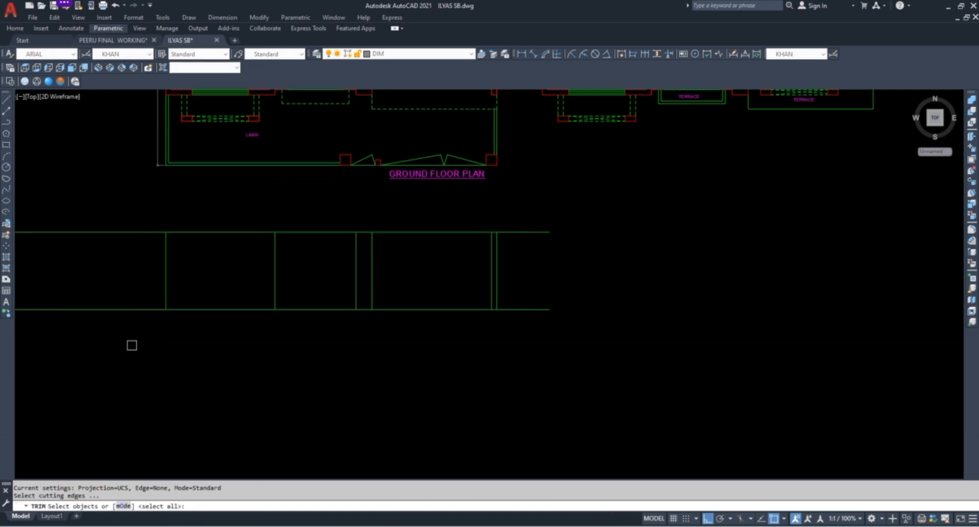
# Trim the overhanging ends of both horizontal lines beyond the outermost vertical lines to close the elevation outline
pyautogui.click(547, 220)
pyautogui.click(518, 348)
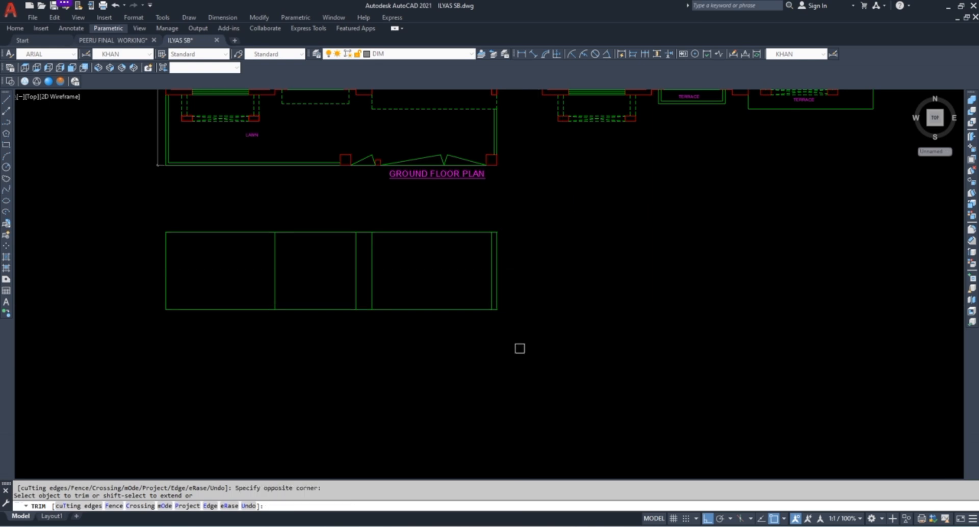
pyautogui.press('Escape')
pyautogui.press('Escape')
pyautogui.scroll(-2, 423, 349)
pyautogui.scroll(2, 401, 180)
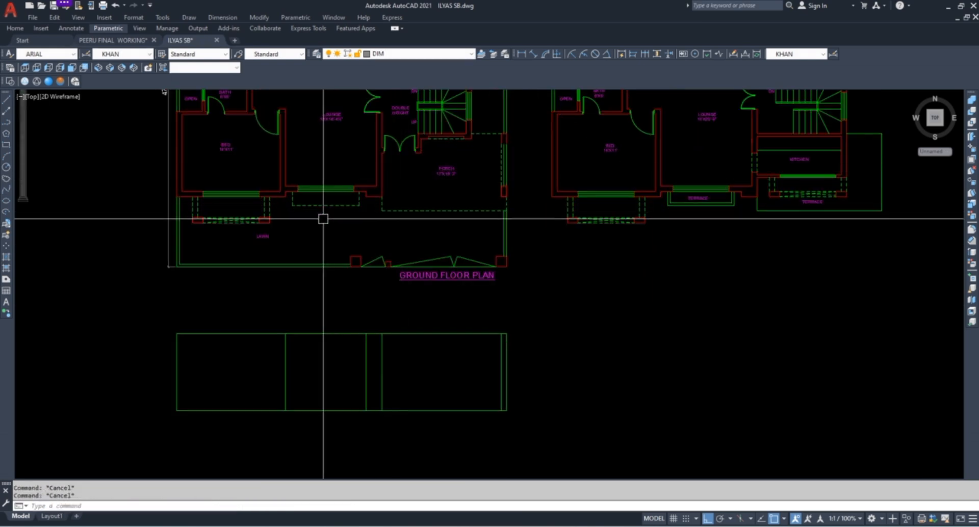
# Offset the elevation's top line 12 inches upward
pyautogui.write('o')
pyautogui.press('Return')
pyautogui.write('12')
pyautogui.press('Return')
pyautogui.scroll(4, 304, 333)
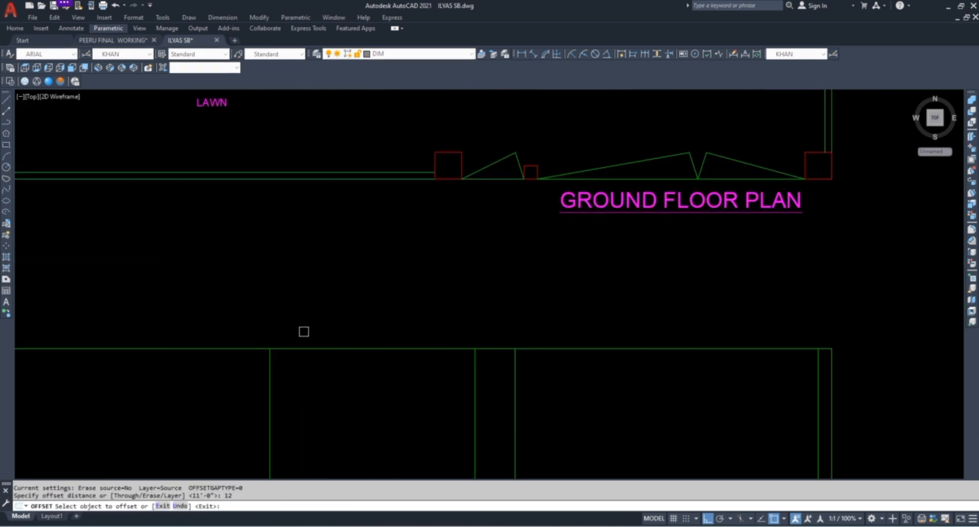
pyautogui.press('Escape')
pyautogui.press('Escape')
pyautogui.scroll(-4, 357, 321)
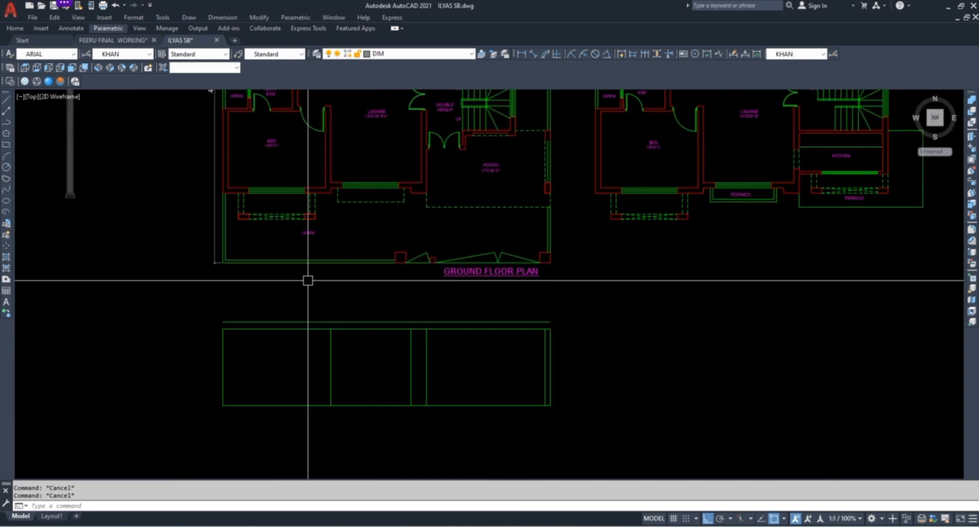
# Draw two vertical rays downward from the inner and outer corners of the left column in front of the bedroom window
pyautogui.scroll(2, 304, 248)
pyautogui.write('RAY')
pyautogui.press('Return')
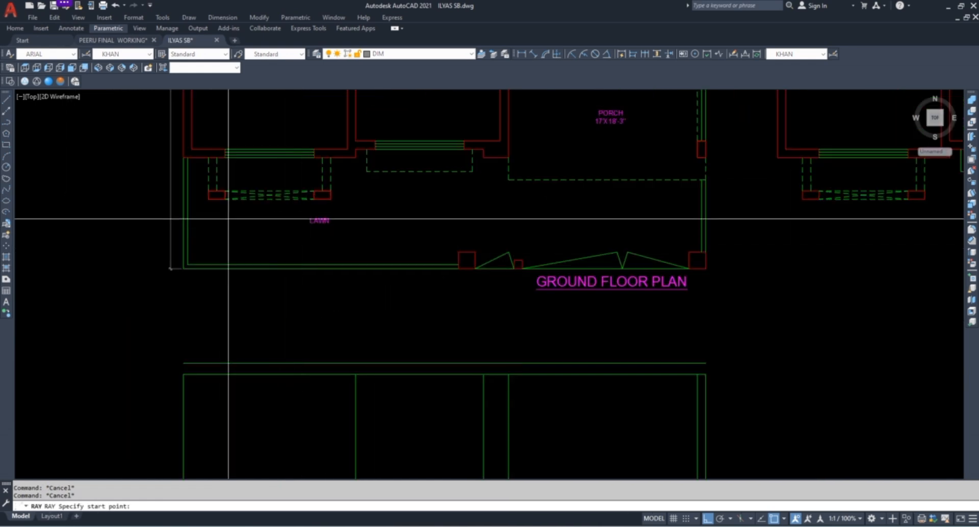
pyautogui.scroll(2, 230, 219)
pyautogui.click(225, 199)
pyautogui.press('Escape')
pyautogui.press('Escape')
pyautogui.press('Return')
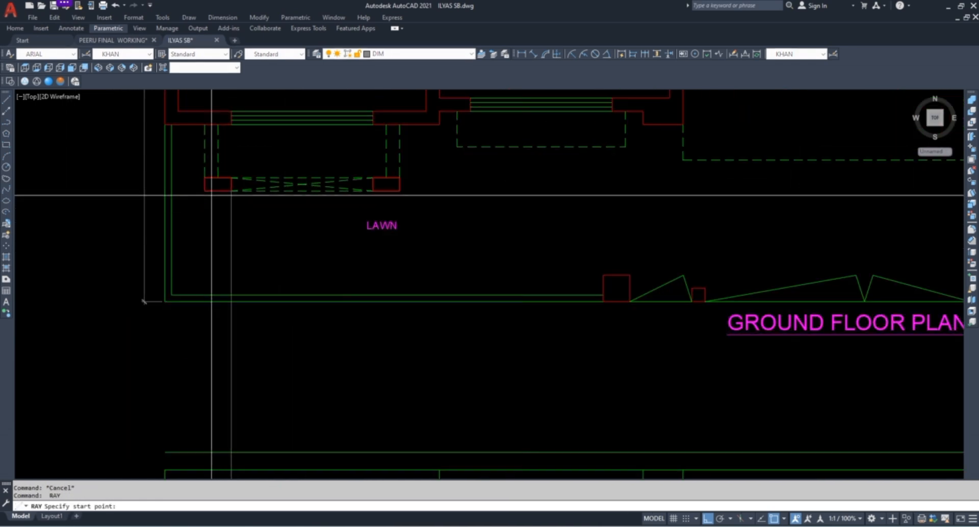
pyautogui.click(205, 191)
pyautogui.click(206, 218)
pyautogui.press('Escape')
pyautogui.press('Escape')
# Draw two vertical rays downward from the inner and outer corners of the right column in front of the bedroom window
pyautogui.press('Return')
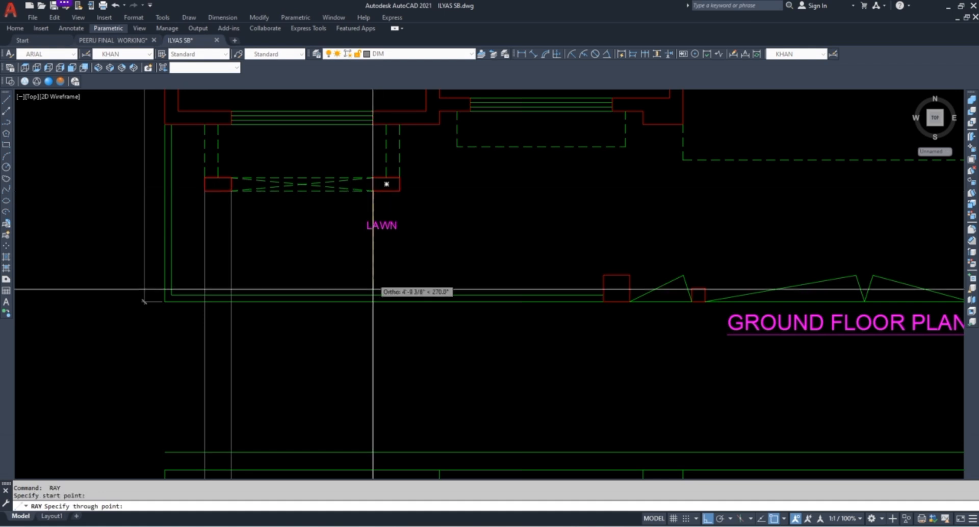
pyautogui.click(400, 191)
pyautogui.click(422, 254)
pyautogui.press('Return')
pyautogui.scroll(-4, 375, 216)
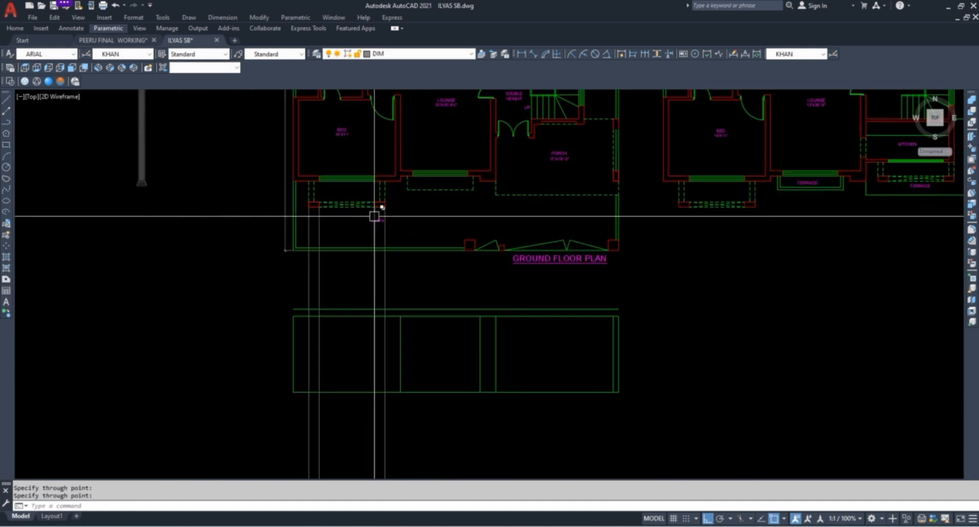
# Trim the four column rays below the elevation's base line
pyautogui.scroll(4, 367, 400)
pyautogui.press('Escape')
pyautogui.press('Escape')
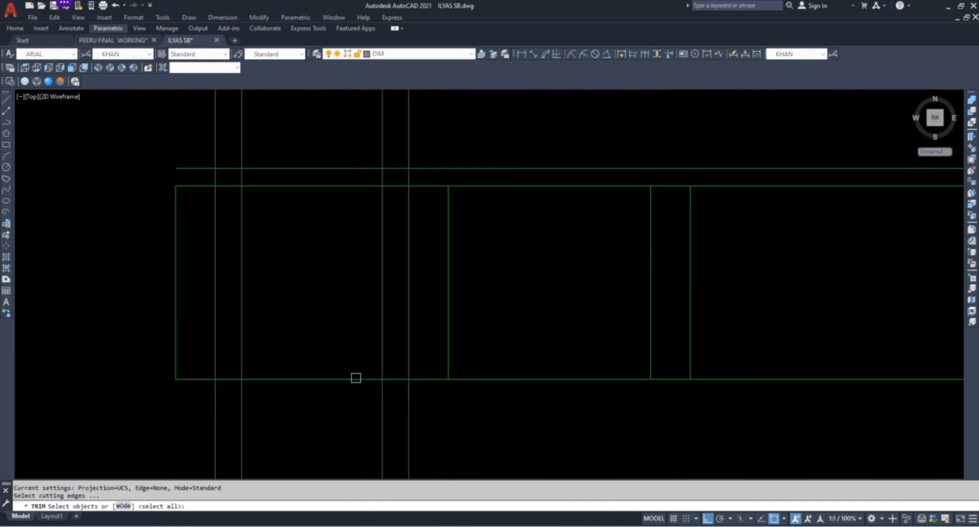
pyautogui.press('Escape')
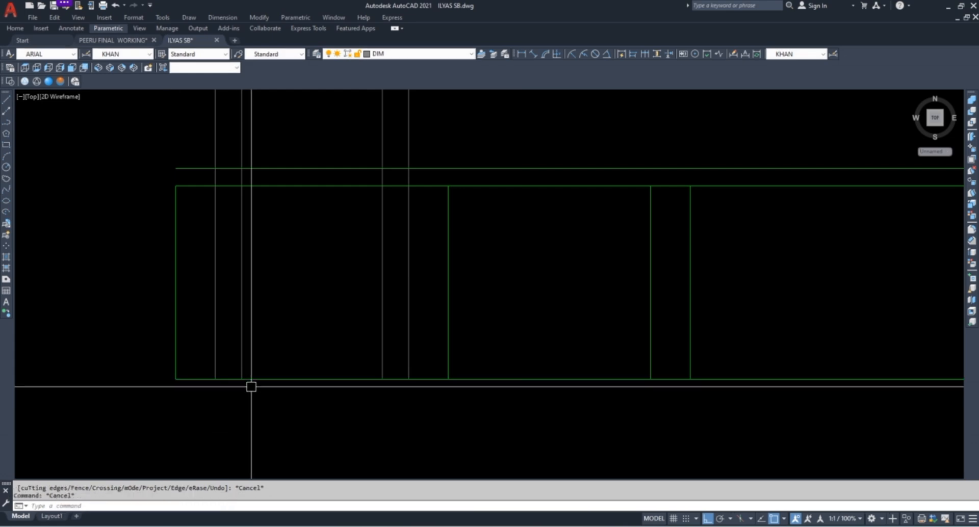
# Match the base line's properties onto the four column rays
pyautogui.write('ma')
pyautogui.press('Return')
pyautogui.click(437, 379)
pyautogui.click(431, 336)
pyautogui.click(262, 288)
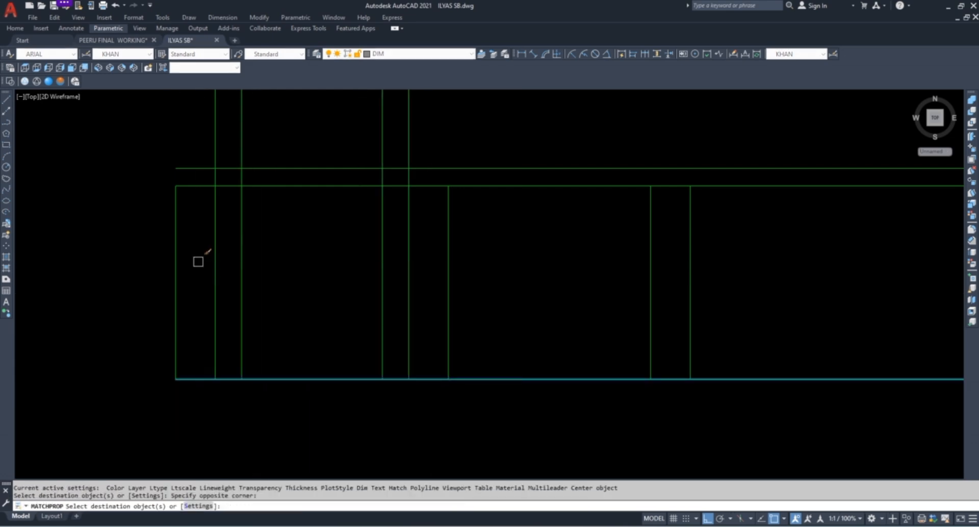
pyautogui.press('Escape')
# Offset the elevation's base line 8' upward
pyautogui.scroll(-4, 240, 280)
pyautogui.scroll(3, 274, 245)
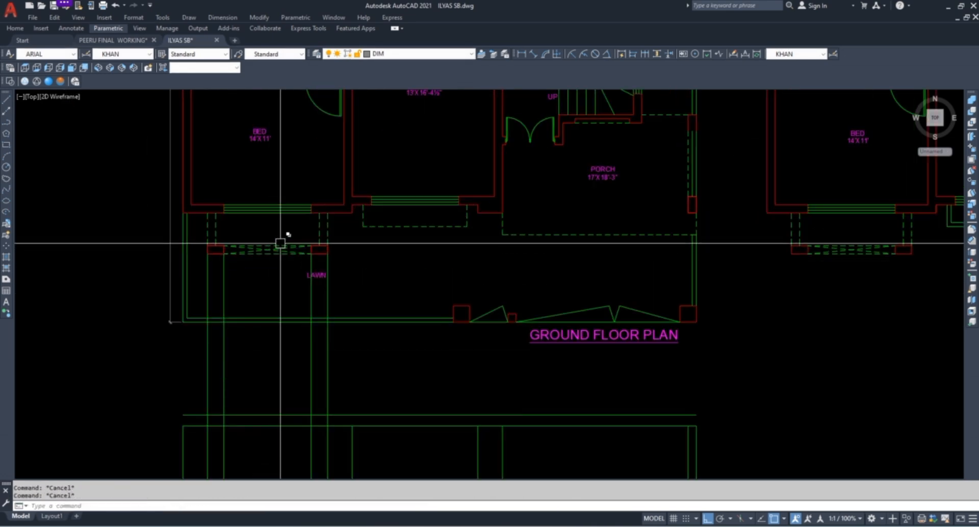
pyautogui.write('o')
pyautogui.press('Return')
pyautogui.write("8'")
pyautogui.press('Return')
pyautogui.scroll(-4, 273, 249)
pyautogui.scroll(4, 266, 396)
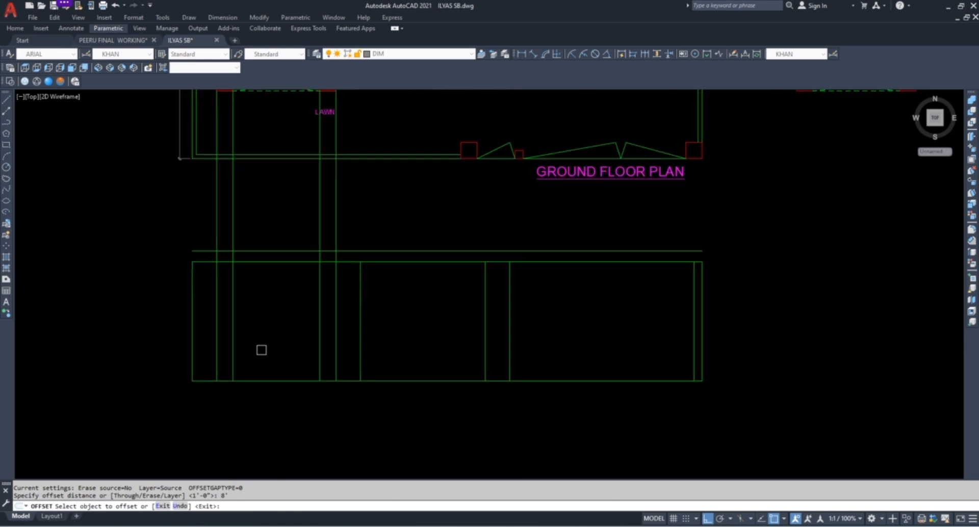
pyautogui.click(267, 384)
pyautogui.click(261, 348)
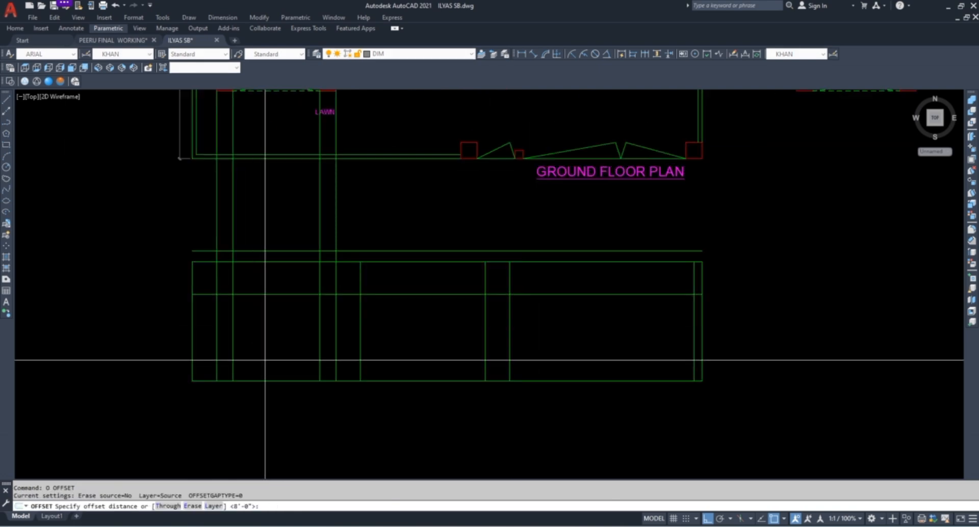
# Offset the elevation's base line a short distance upward to add a second line just above it
pyautogui.press('Return')
pyautogui.click(268, 381)
pyautogui.click(271, 357)
pyautogui.press('Escape')
pyautogui.press('Escape')
pyautogui.press('Escape')
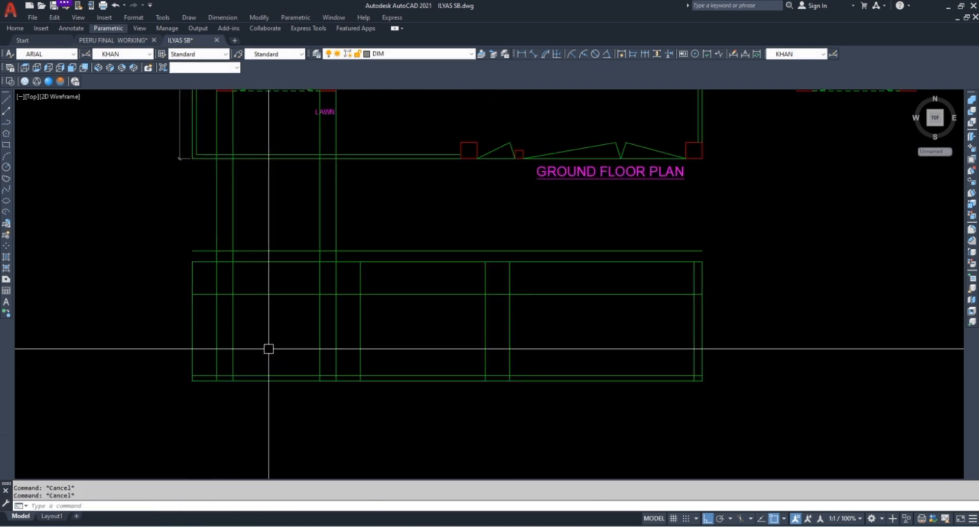
# Draw a rectangle between the two inner column rays, spanning the two offset lines, and delete those inner rays
pyautogui.scroll(5, 284, 324)
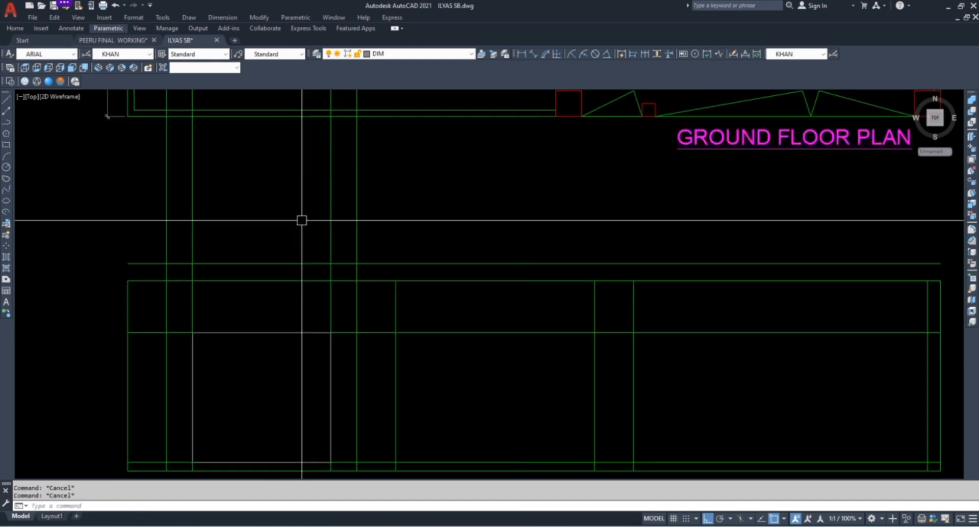
pyautogui.click(360, 216)
pyautogui.press('Escape')
pyautogui.scroll(-3, 229, 225)
pyautogui.scroll(3, 280, 253)
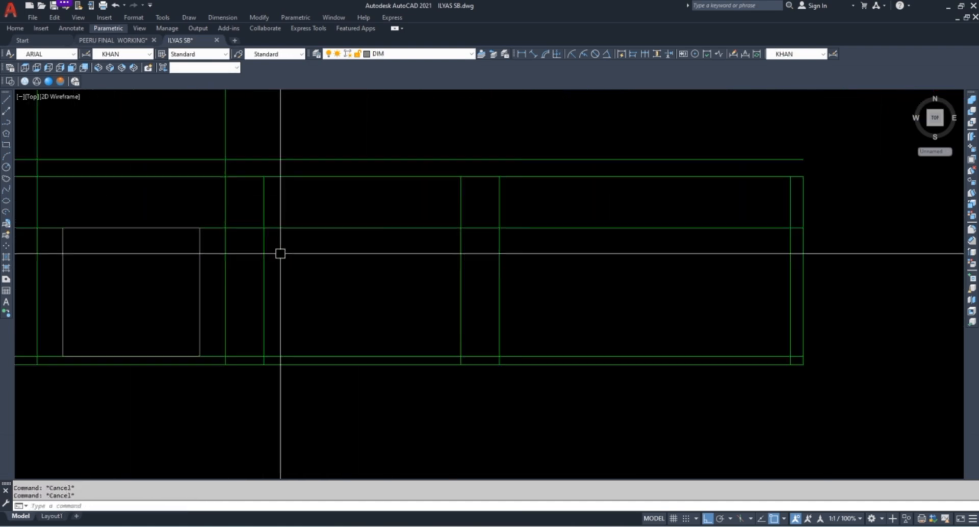
# Project a ray downward from the wall corner beside the lounge window on the ground floor plan
pyautogui.scroll(-3, 280, 306)
pyautogui.scroll(-2, 329, 227)
pyautogui.scroll(2, 302, 278)
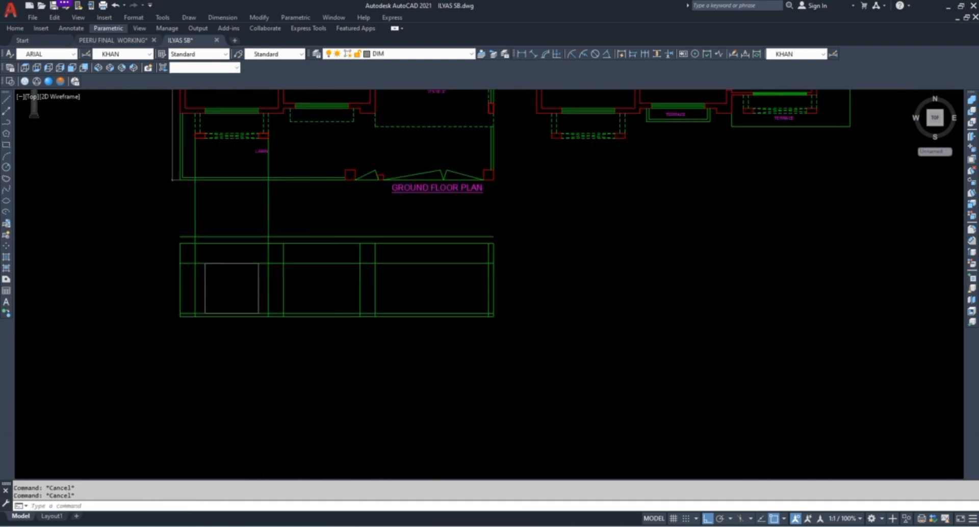
pyautogui.scroll(2, 330, 292)
pyautogui.press('Return')
pyautogui.scroll(-3, 331, 292)
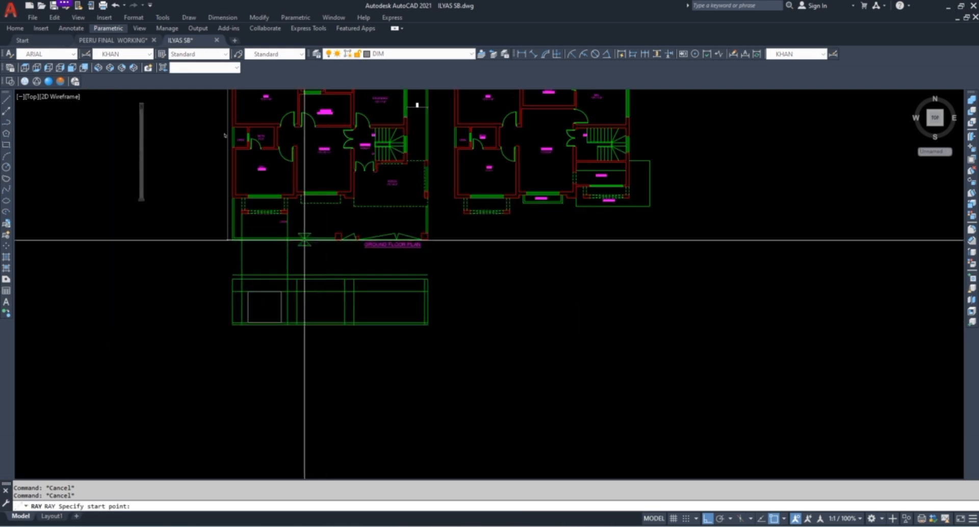
pyautogui.scroll(3, 301, 168)
pyautogui.click(287, 209)
pyautogui.scroll(5, 306, 169)
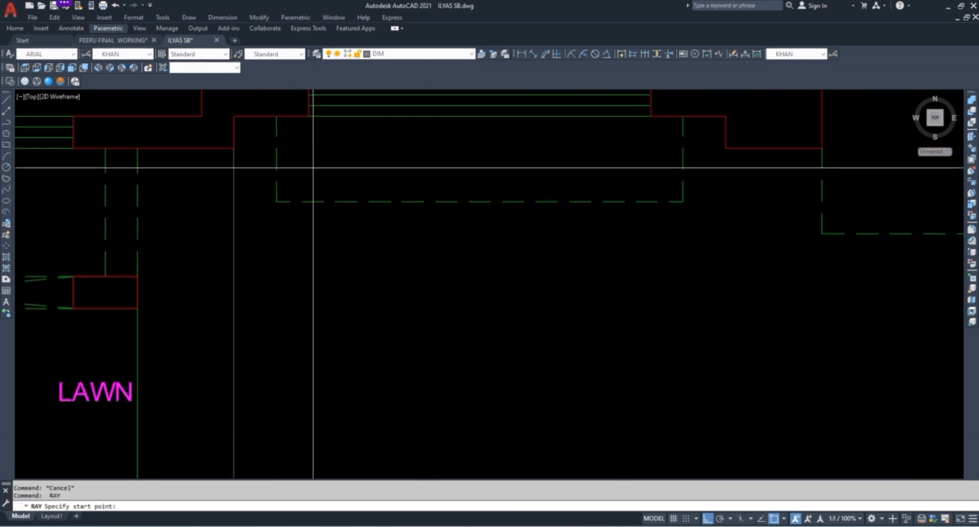
pyautogui.press('Escape')
pyautogui.scroll(-4, 332, 184)
# Project rays downward from both edges of the lounge window through the elevation
pyautogui.press('Return')
pyautogui.scroll(2, 423, 166)
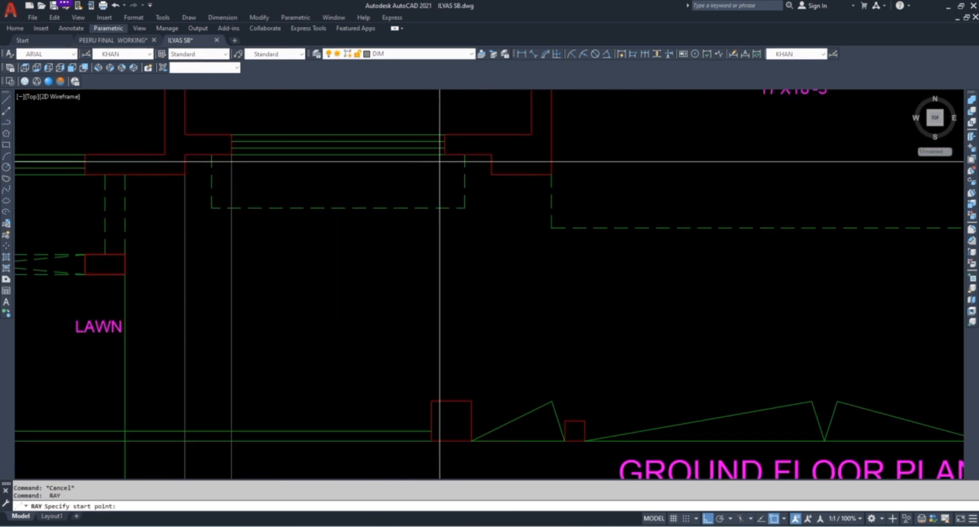
pyautogui.click(445, 154)
pyautogui.click(448, 320)
pyautogui.press('Return')
pyautogui.scroll(-4, 421, 204)
pyautogui.moveTo(362, 436); pyautogui.dragTo(381, 281, button='middle')
pyautogui.press('Escape')
pyautogui.press('Escape')
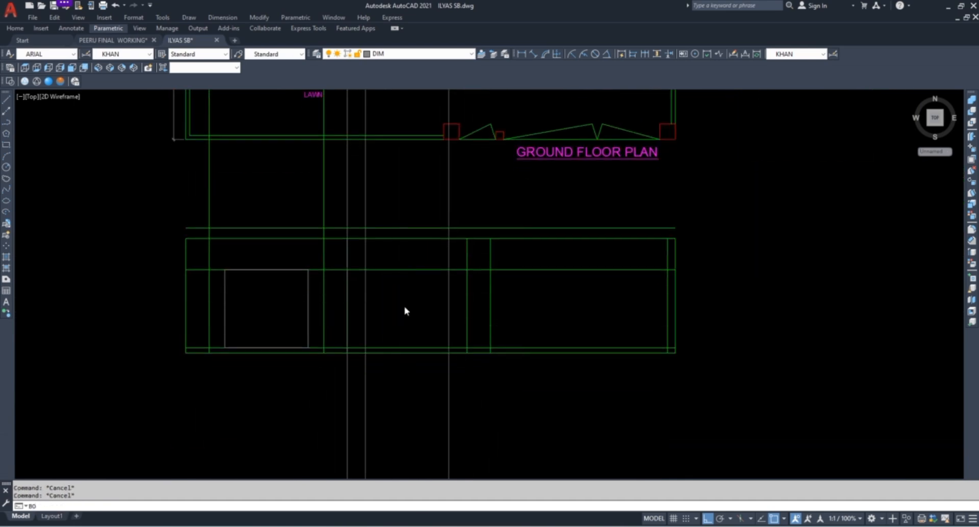
# Create a closed boundary for the lounge window between its two rays and the horizontal guide lines, and delete those rays
pyautogui.press('Return')
pyautogui.click(462, 203)
pyautogui.click(372, 185)
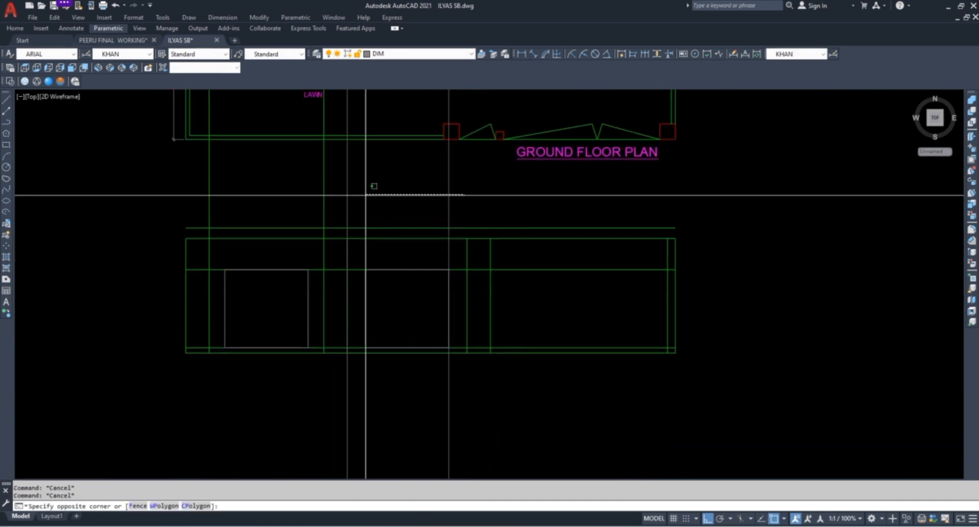
pyautogui.write('E')
pyautogui.press('Return')
pyautogui.press('Escape')
# Match the green elevation lines' properties onto the lounge window outline and the wall-corner ray
pyautogui.write('MA')
pyautogui.press('Return')
pyautogui.scroll(2, 352, 253)
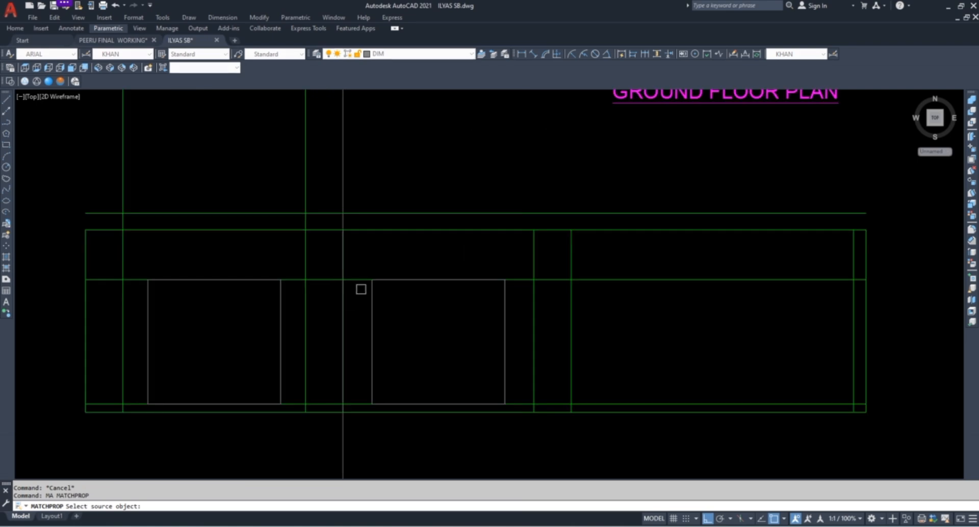
pyautogui.click(405, 326)
pyautogui.click(359, 314)
pyautogui.press('Return')
pyautogui.press('Escape')
pyautogui.press('Escape')
# Cut the wall-corner ray back to the elevation's outline and delete its leftover part above
pyautogui.click(363, 151)
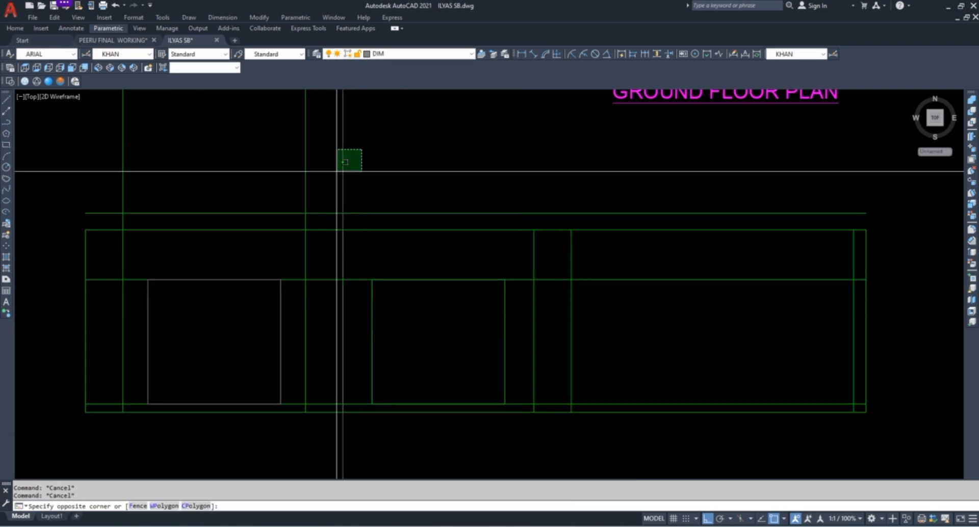
pyautogui.click(337, 170)
pyautogui.write('E')
pyautogui.press('Return')
pyautogui.press('Escape')
pyautogui.press('Escape')
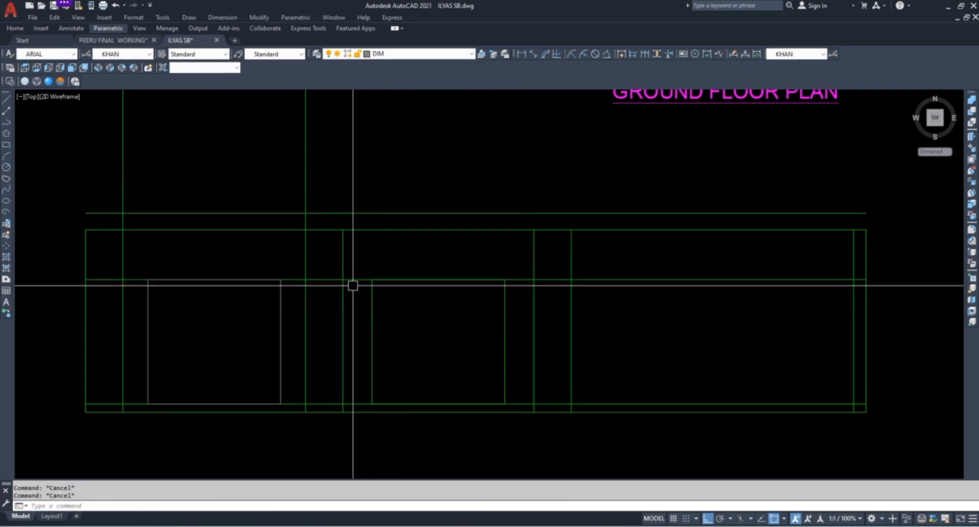
pyautogui.scroll(-4, 352, 285)
pyautogui.scroll(5, 450, 142)
pyautogui.scroll(-5, 390, 183)
pyautogui.scroll(6, 420, 109)
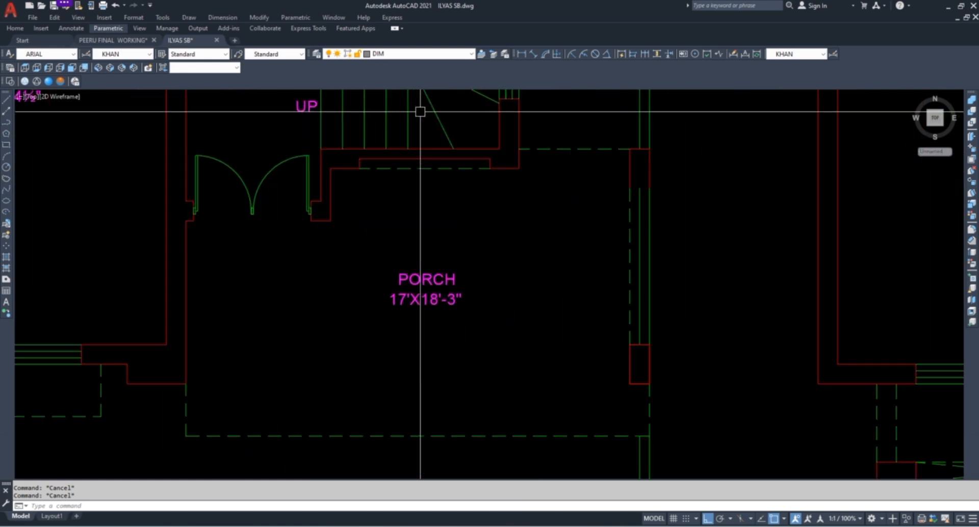
pyautogui.write('L')
pyautogui.scroll(-5, 390, 263)
pyautogui.press('Escape')
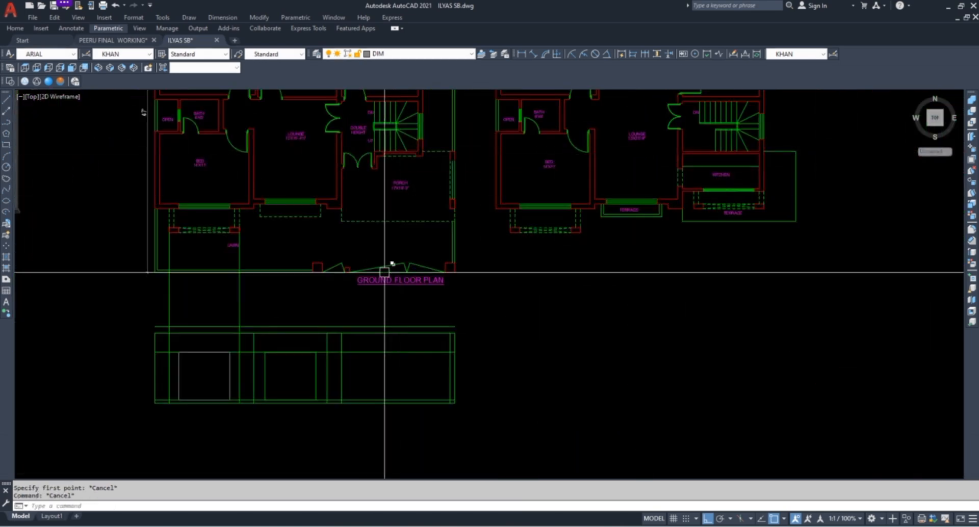
# Draw two crossing diagonal lines across the wall recess behind the porch on the ground floor plan
pyautogui.write('L')
pyautogui.press('Return')
pyautogui.scroll(6, 402, 195)
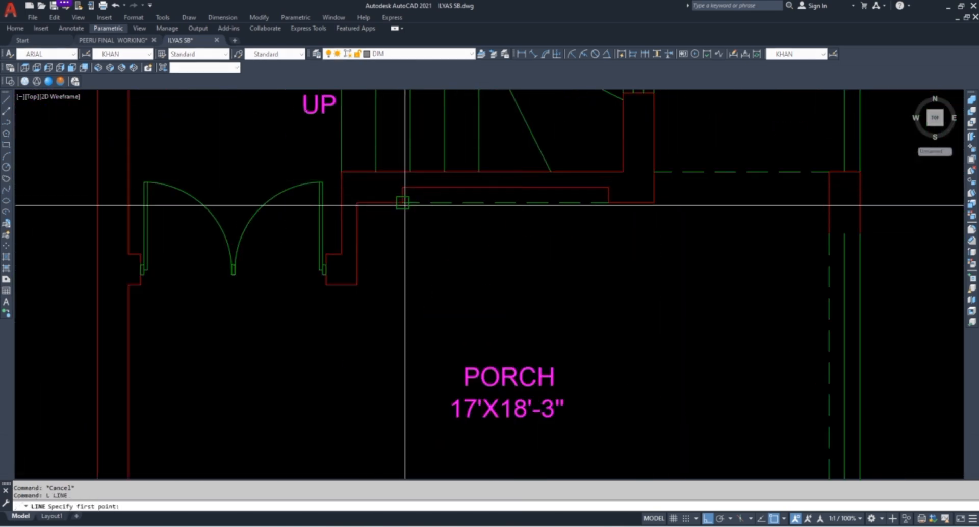
pyautogui.click(608, 188)
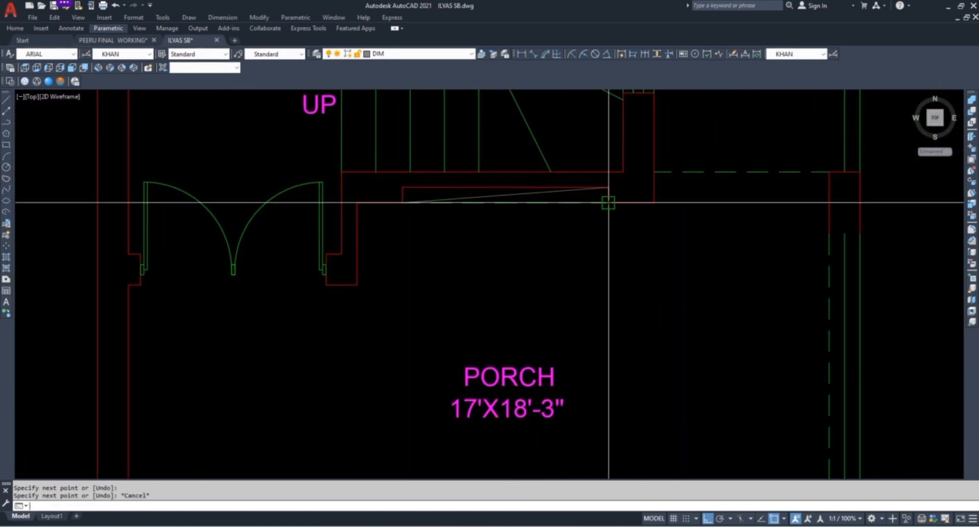
pyautogui.click(403, 187)
pyautogui.press('Escape')
# Match the recess's dashed line properties onto the two diagonals
pyautogui.write('M')
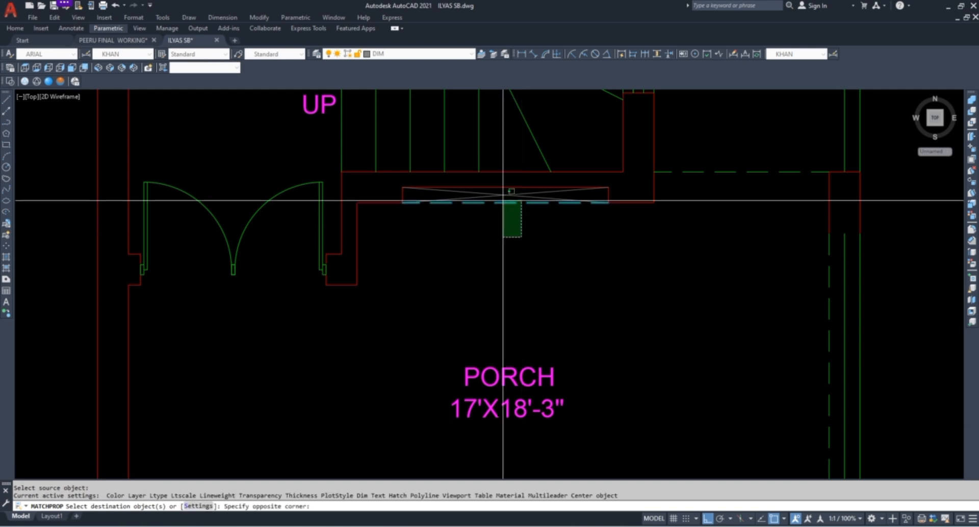
pyautogui.press('Escape')
pyautogui.press('Escape')
pyautogui.scroll(-4, 485, 290)
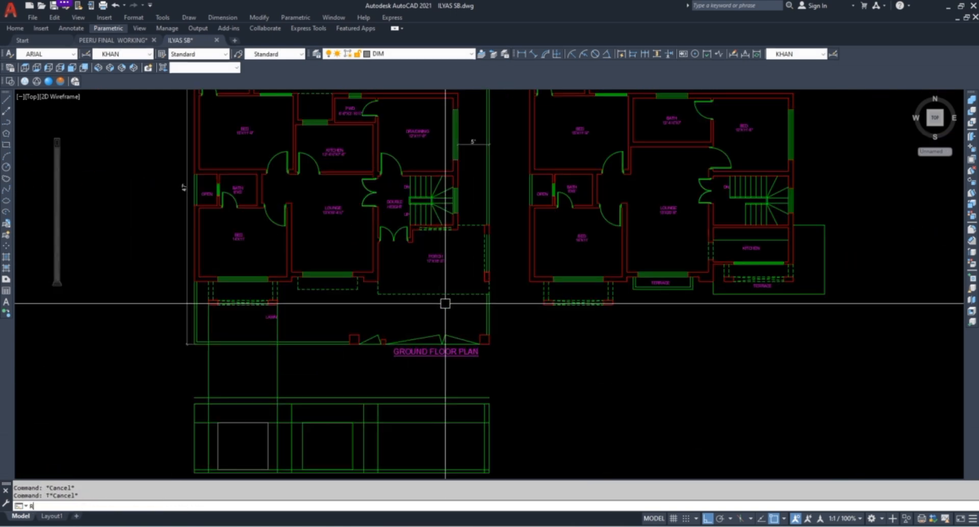
# Project a ray downward from the stair-side recess's corner nearest the porch double door
pyautogui.press('space')
pyautogui.scroll(7, 419, 244)
pyautogui.click(425, 156)
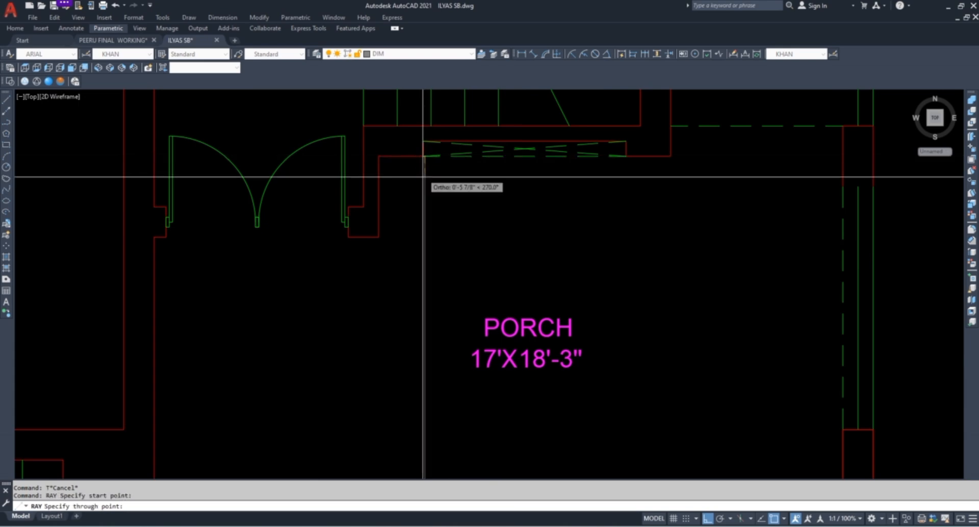
pyautogui.click(424, 177)
pyautogui.press('Escape')
pyautogui.press('Escape')
# Move the new ray so that it lines up with the recess's side edge
pyautogui.click(425, 168)
pyautogui.write('m')
pyautogui.press('space')
pyautogui.scroll(3, 427, 170)
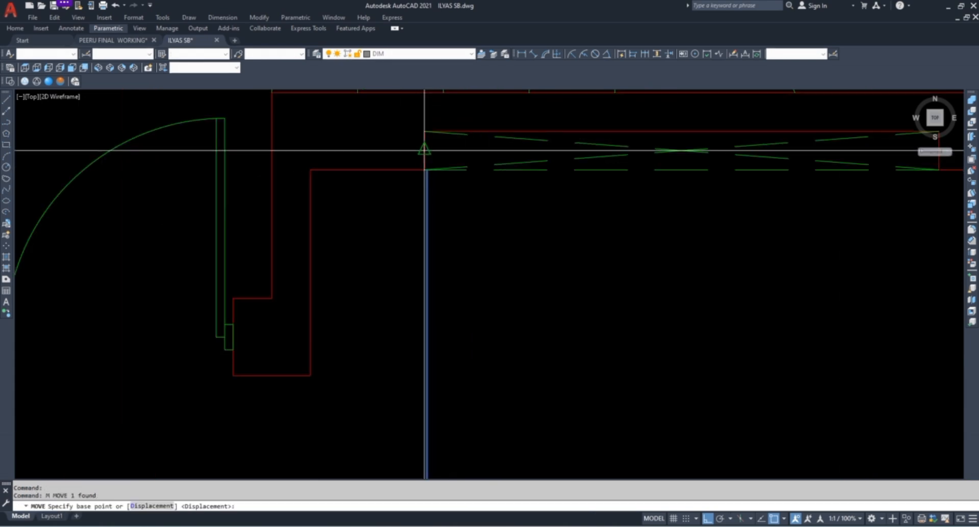
pyautogui.click(426, 170)
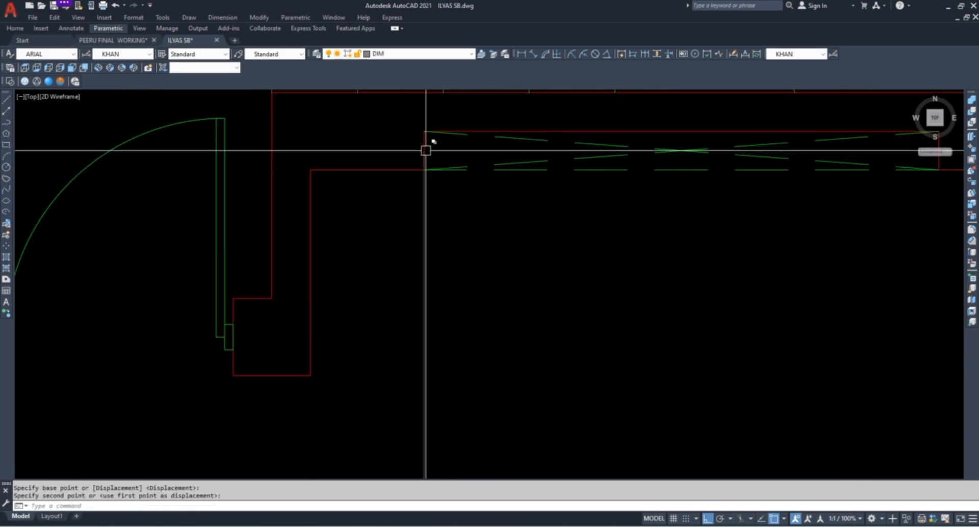
# Mirror the ray about the recess's vertical centre line to its opposite edge, keeping the original
pyautogui.click(426, 151)
pyautogui.write('mi')
pyautogui.press('space')
pyautogui.scroll(-3, 408, 235)
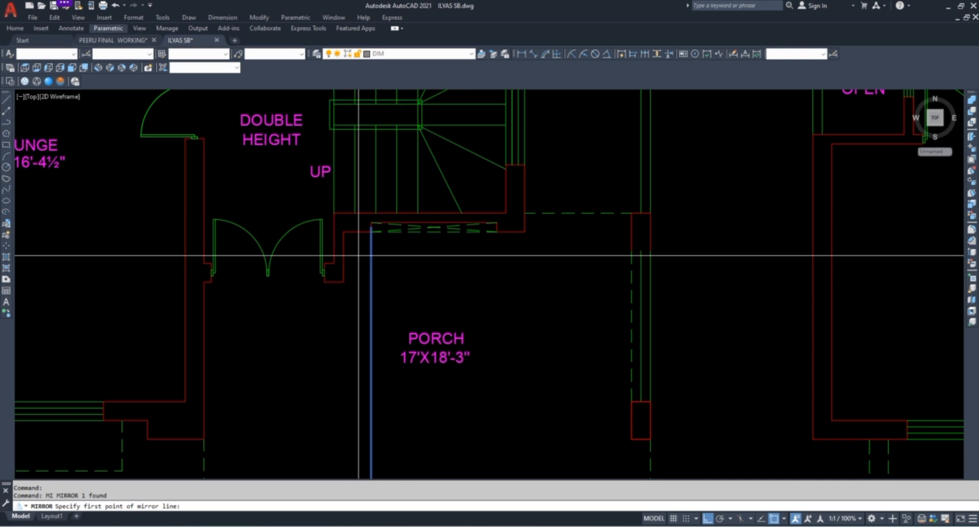
pyautogui.click(434, 223)
pyautogui.click(444, 271)
pyautogui.press('space')
pyautogui.press('Escape')
pyautogui.scroll(-6, 432, 186)
pyautogui.scroll(6, 433, 422)
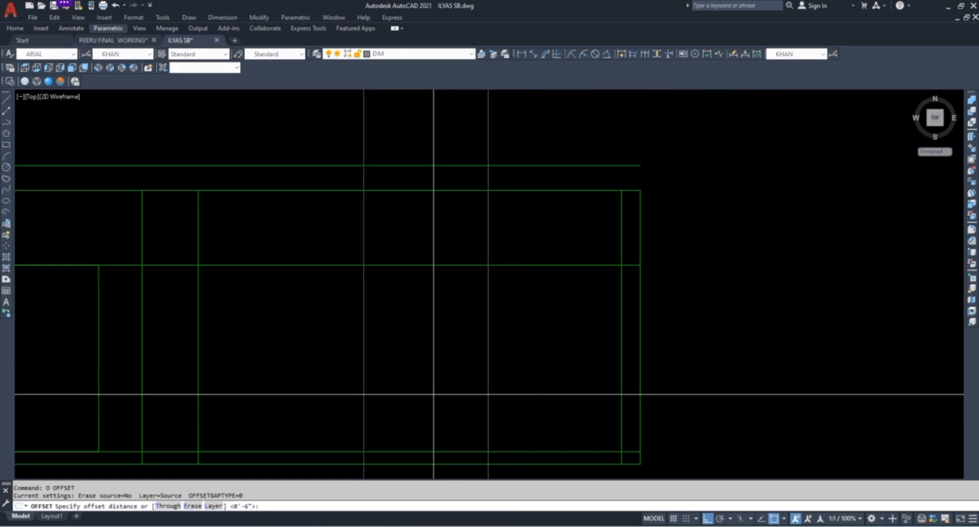
pyautogui.press('Escape')
pyautogui.press('Escape')
pyautogui.scroll(-4, 424, 396)
pyautogui.scroll(3, 412, 374)
pyautogui.scroll(-3, 380, 366)
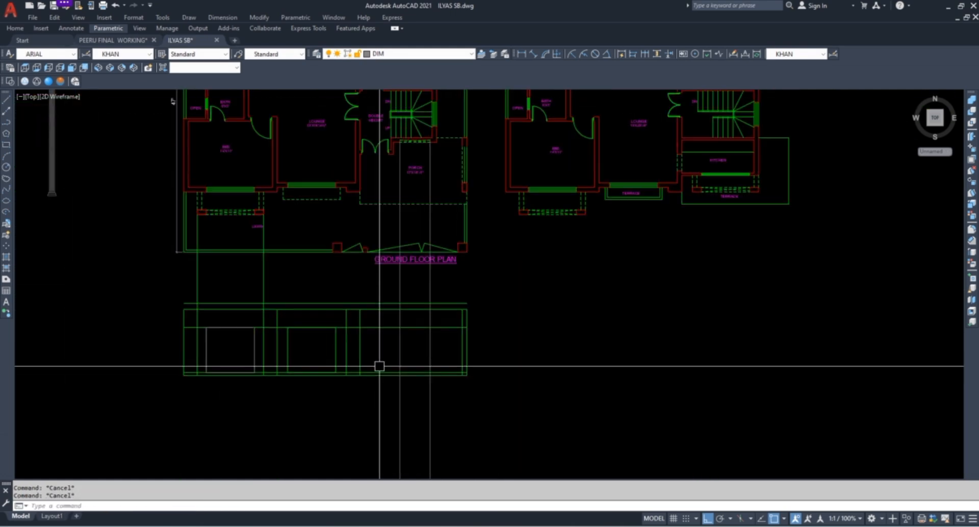
# Project rays downward from both jambs of the double door opening onto the porch
pyautogui.scroll(5, 372, 154)
pyautogui.write('RA')
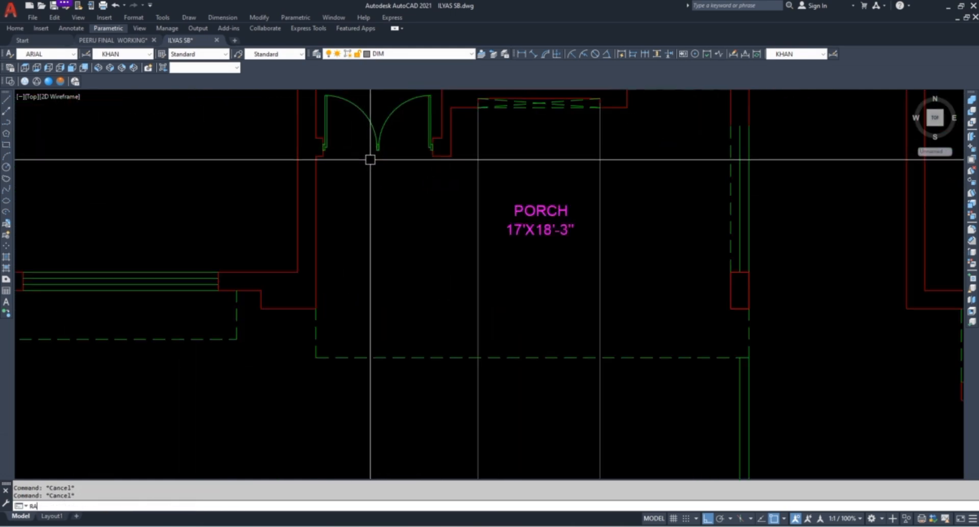
pyautogui.write('Y')
pyautogui.press('Return')
pyautogui.scroll(3, 370, 160)
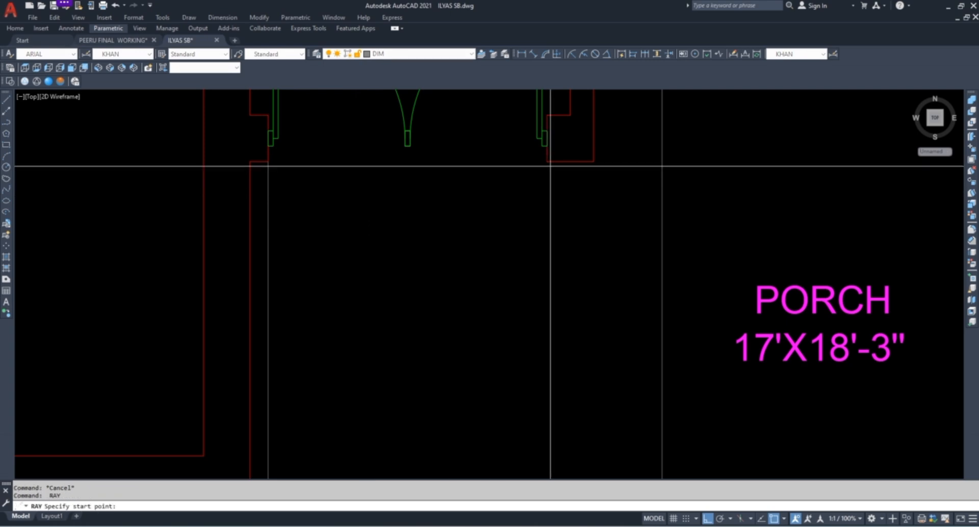
pyautogui.click(547, 162)
pyautogui.click(533, 239)
pyautogui.press('Return')
# Create closed boundaries in the elevation for the double door and the porch recess between their rays and the guide lines
pyautogui.scroll(-9, 455, 159)
pyautogui.scroll(6, 447, 341)
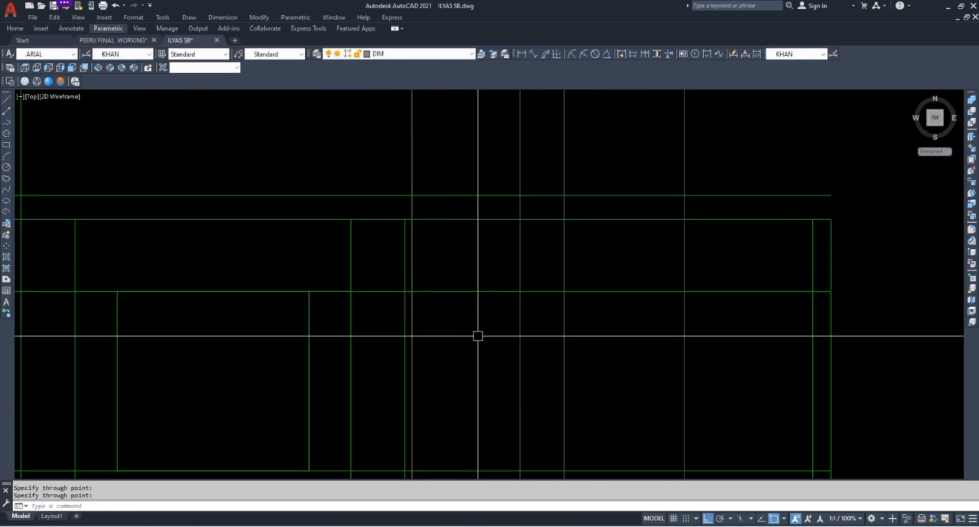
pyautogui.press('Escape')
pyautogui.press('Escape')
pyautogui.write('BO')
pyautogui.press('Return')
pyautogui.press('Return')
pyautogui.scroll(-5, 446, 317)
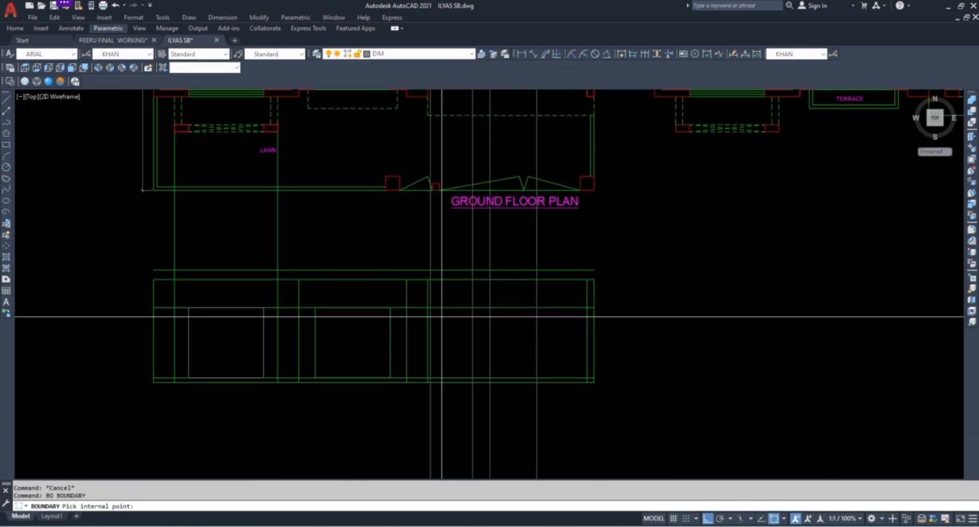
pyautogui.click(454, 332)
pyautogui.scroll(5, 500, 342)
pyautogui.click(510, 332)
pyautogui.press('Return')
pyautogui.press('Escape')
pyautogui.press('Escape')
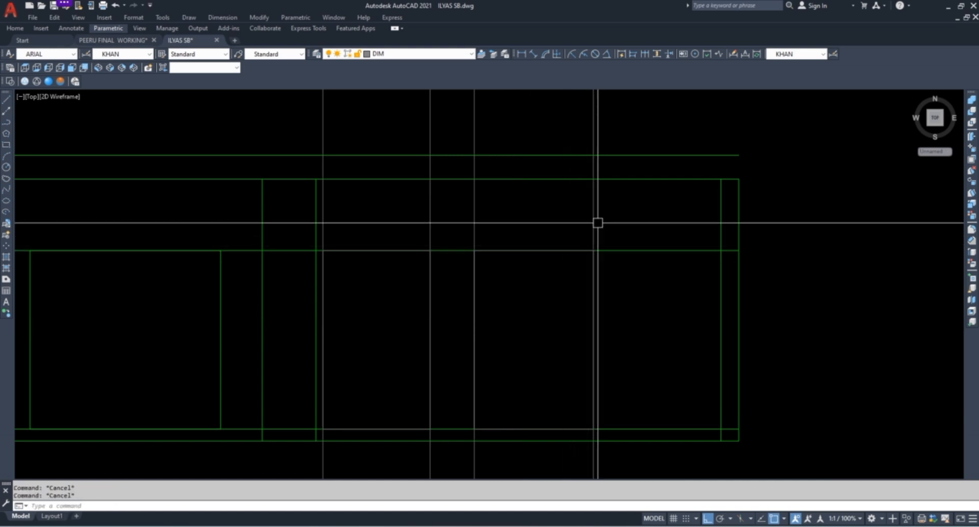
# Delete the four rays projected from the double door and the porch recess
pyautogui.click(618, 206)
pyautogui.click(322, 223)
pyautogui.write('E')
pyautogui.press('Return')
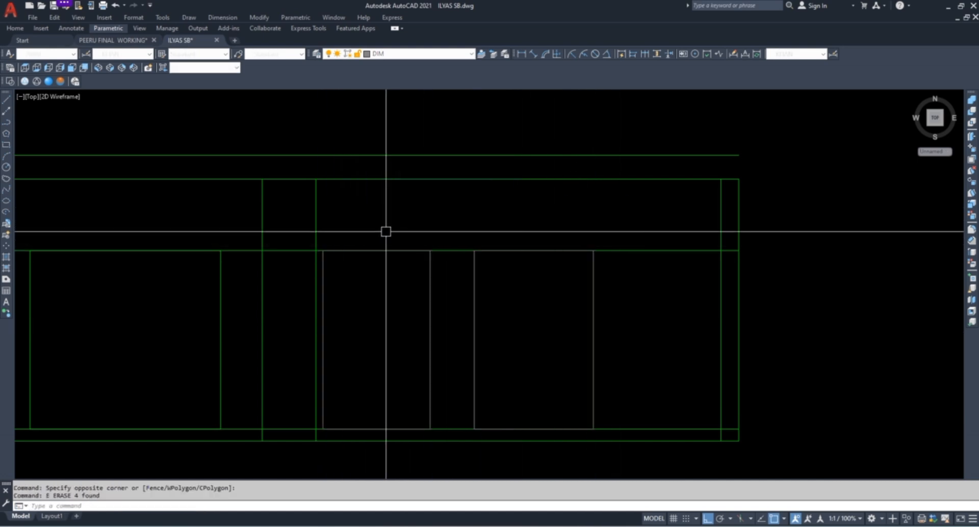
pyautogui.press('Escape')
pyautogui.press('Escape')
# Delete the two horizontal guide lines running along the heads and sills of the openings
pyautogui.click(285, 251)
pyautogui.write('E')
pyautogui.press('Return')
pyautogui.press('Escape')
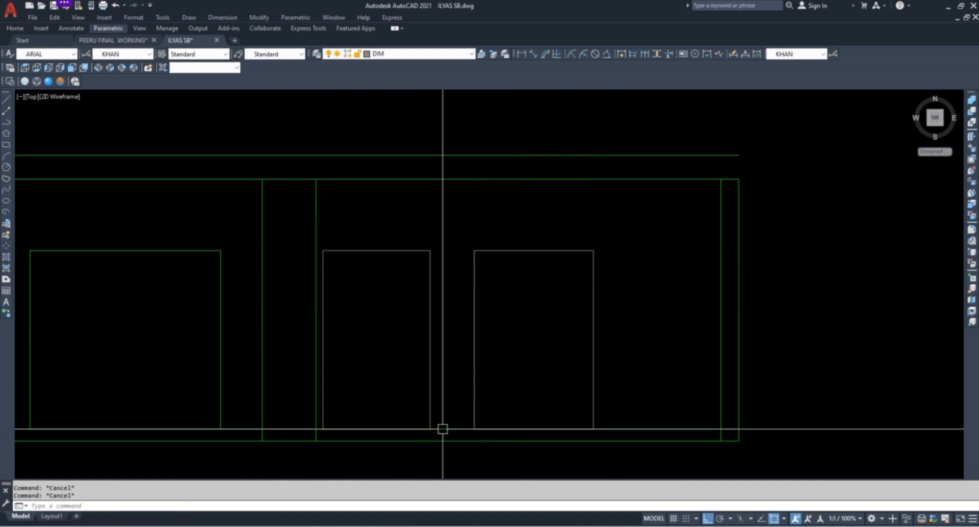
pyautogui.click(448, 428)
pyautogui.write('E')
pyautogui.press('Return')
pyautogui.press('Escape')
pyautogui.press('Escape')
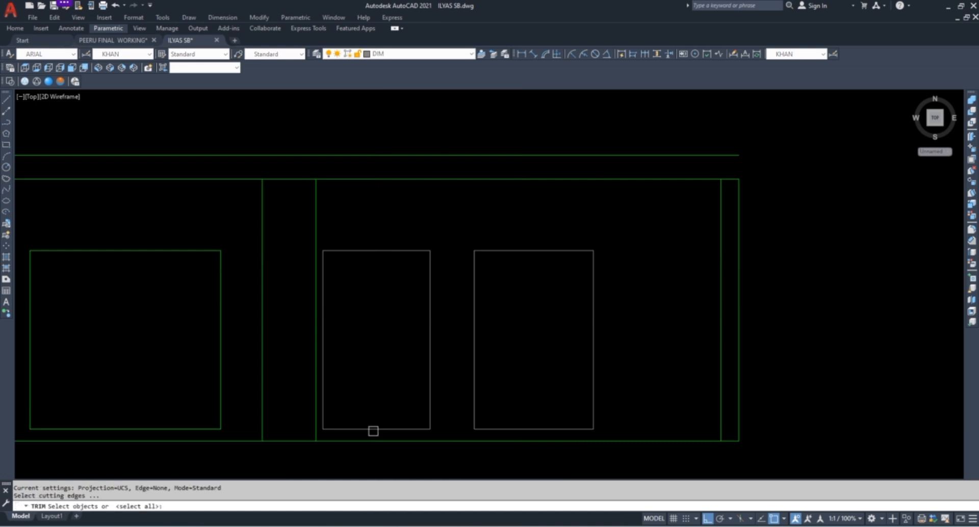
# Remove the door outline's bottom edge and extend its two sides down to the elevation's base line
pyautogui.press('Escape')
pyautogui.write('E')
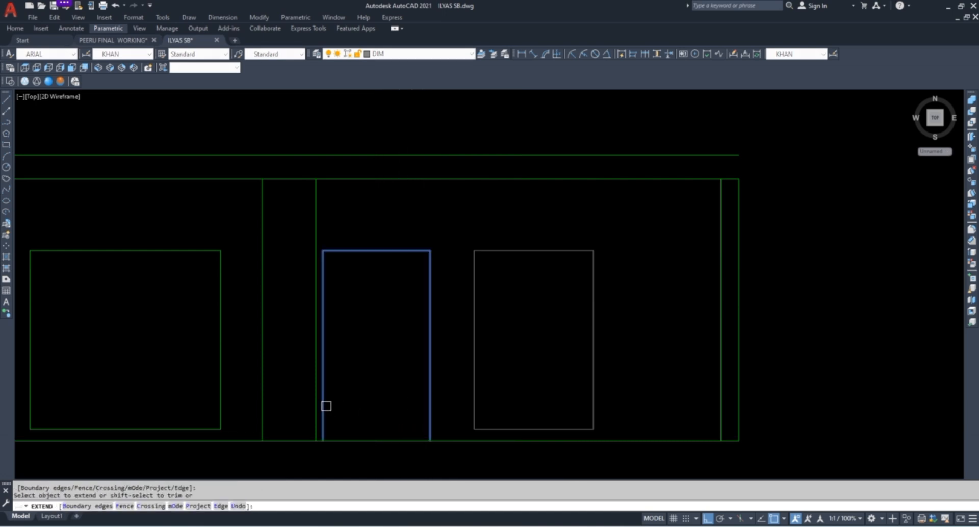
pyautogui.click(326, 405)
pyautogui.press('Escape')
# Offset the door outline 2" inward to form its frame
pyautogui.write('O')
pyautogui.press('Return')
pyautogui.write('2')
pyautogui.press('Return')
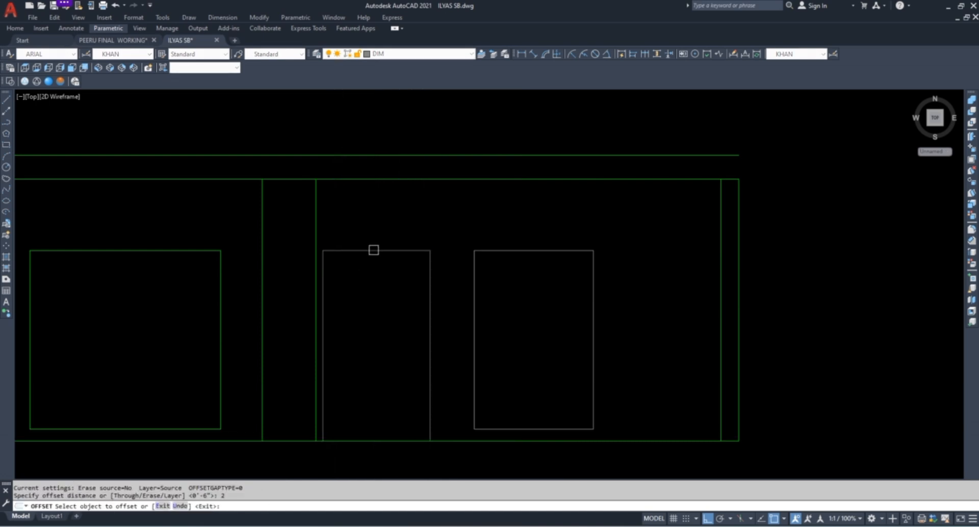
pyautogui.click(374, 250)
pyautogui.click(375, 292)
pyautogui.press('Escape')
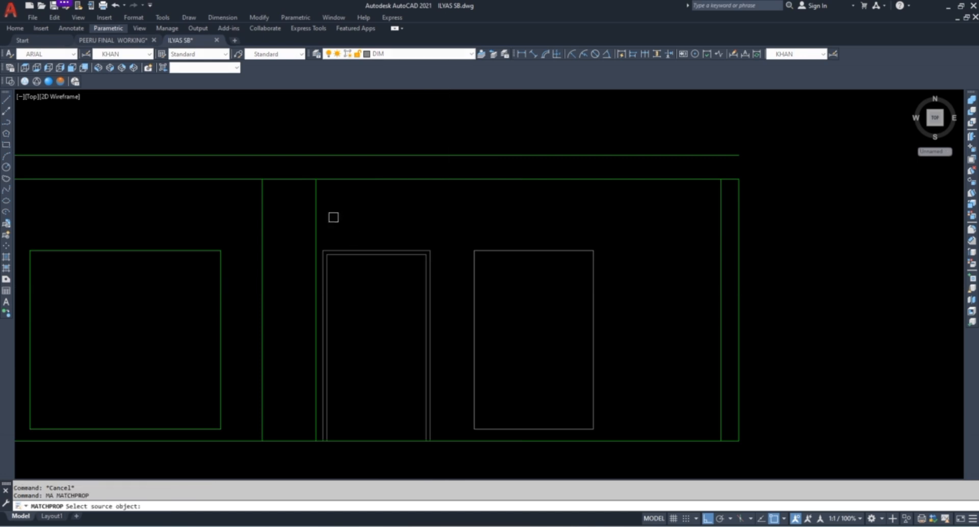
# Match the green elevation lines' properties onto both door frame outlines
pyautogui.scroll(-3, 337, 301)
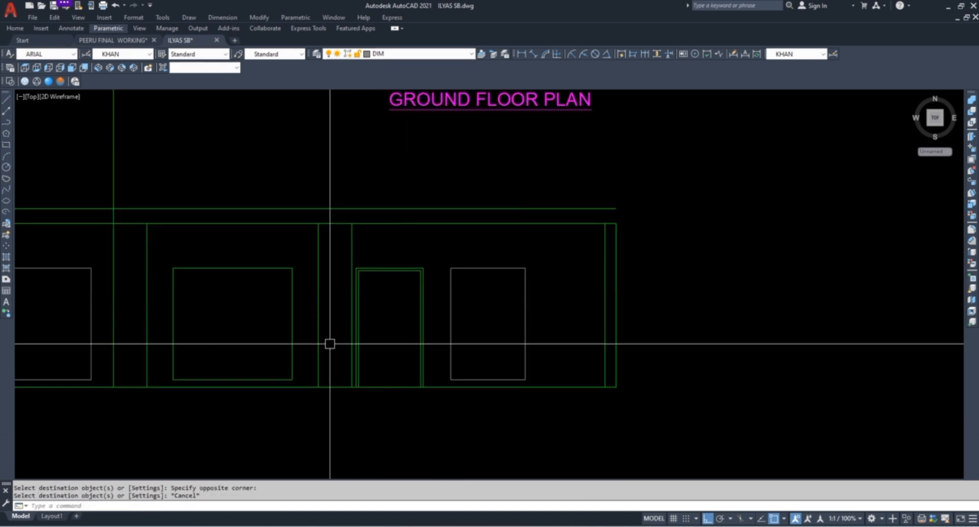
pyautogui.scroll(3, 328, 343)
pyautogui.press('Escape')
pyautogui.press('Escape')
# Offset the outlines of the two large windows 2" inward to form their frames
pyautogui.scroll(3, 217, 255)
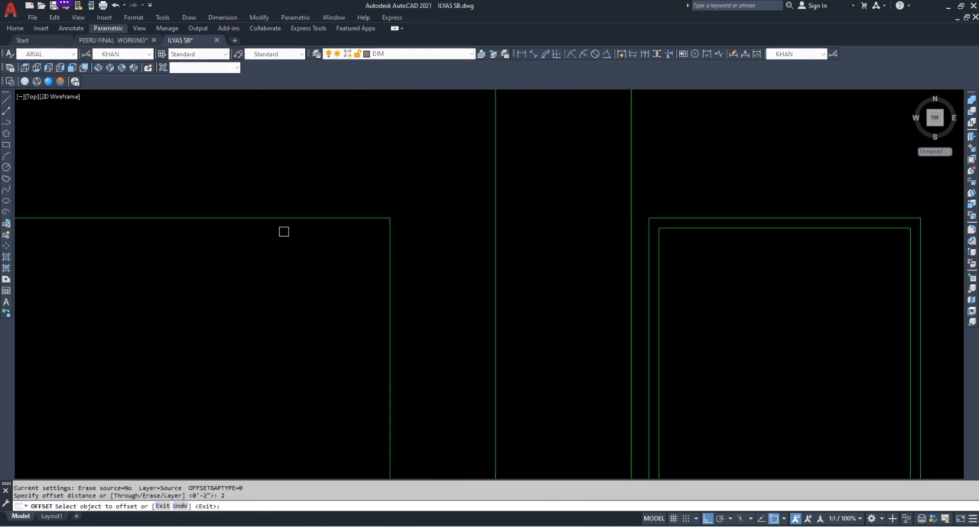
pyautogui.click(287, 220)
pyautogui.click(280, 278)
pyautogui.scroll(-5, 431, 258)
pyautogui.scroll(2, 249, 231)
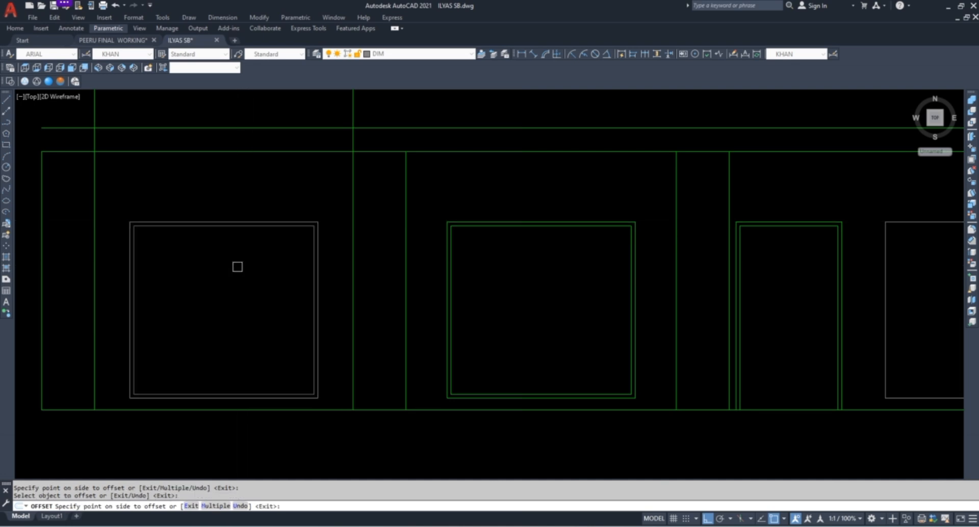
pyautogui.press('Escape')
pyautogui.write('L')
pyautogui.press('Return')
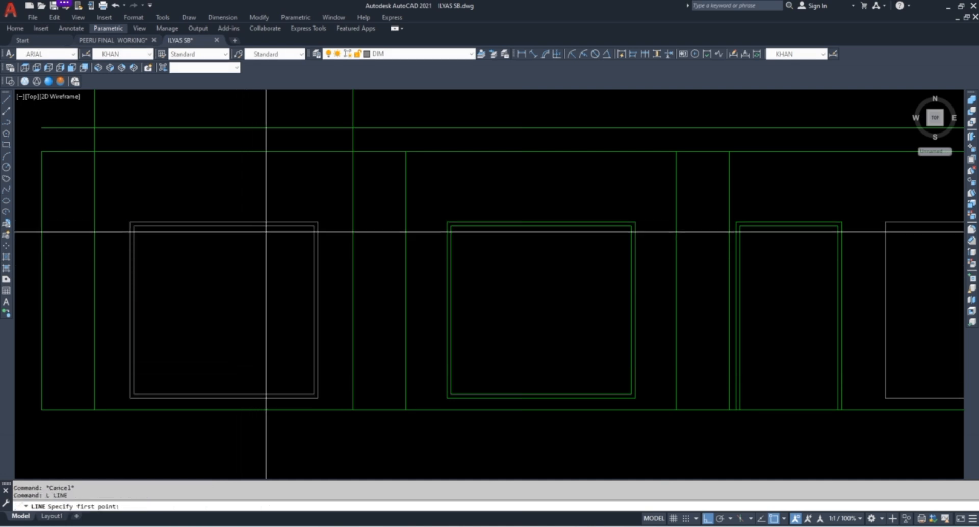
pyautogui.press('Escape')
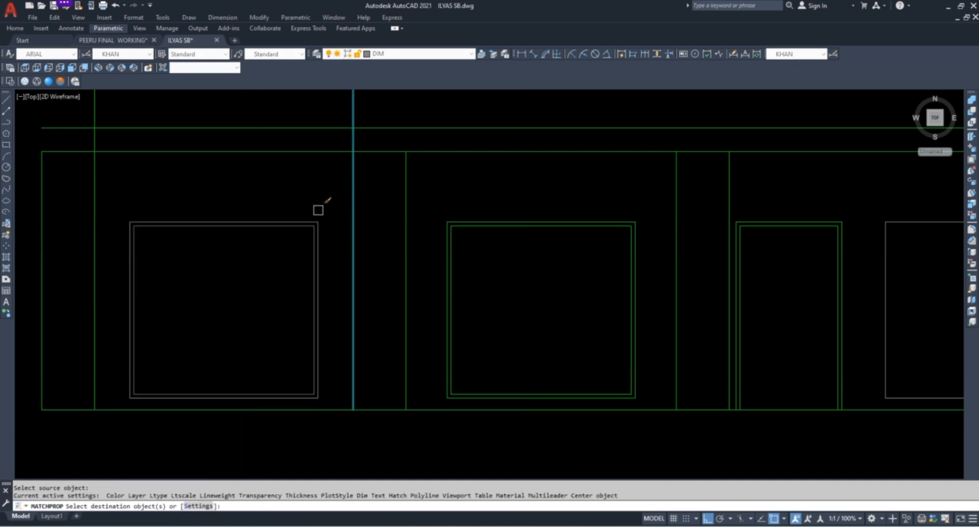
pyautogui.press('Escape')
# Match the magenta properties of the LOUNGE room label in the ground floor plan onto both outlines of the first window
pyautogui.scroll(-6, 339, 313)
pyautogui.scroll(6, 361, 238)
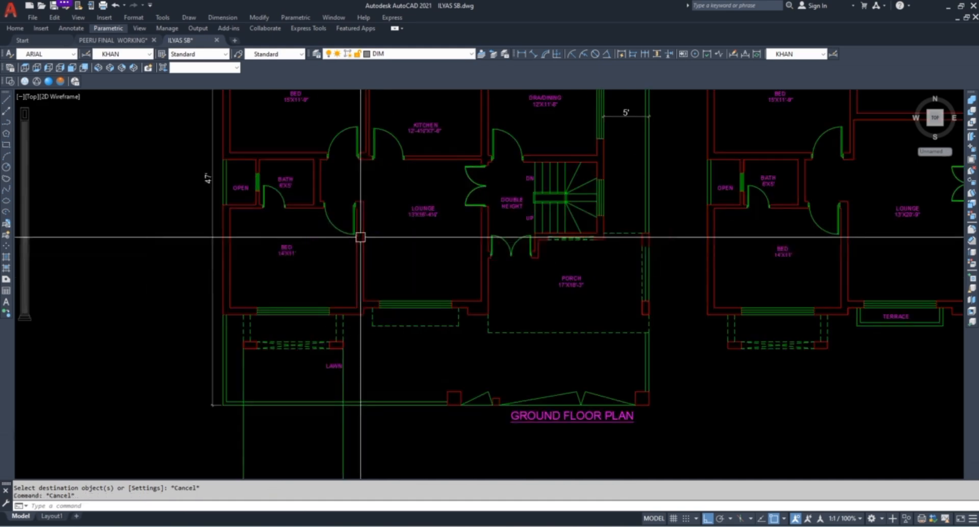
pyautogui.press('Escape')
pyautogui.write('MA')
pyautogui.press('Return')
pyautogui.scroll(2, 407, 226)
pyautogui.click(431, 210)
pyautogui.scroll(-6, 397, 198)
pyautogui.scroll(2, 363, 319)
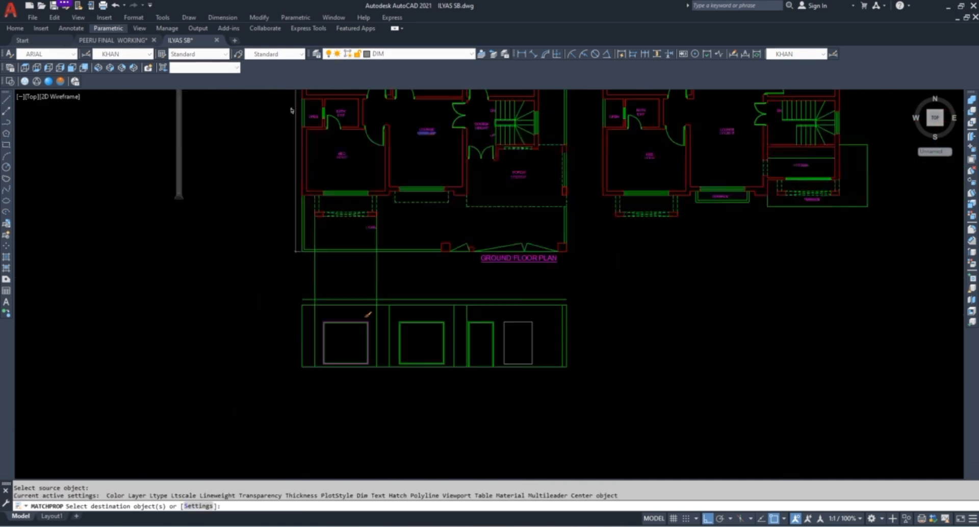
pyautogui.scroll(5, 357, 322)
pyautogui.scroll(-6, 306, 307)
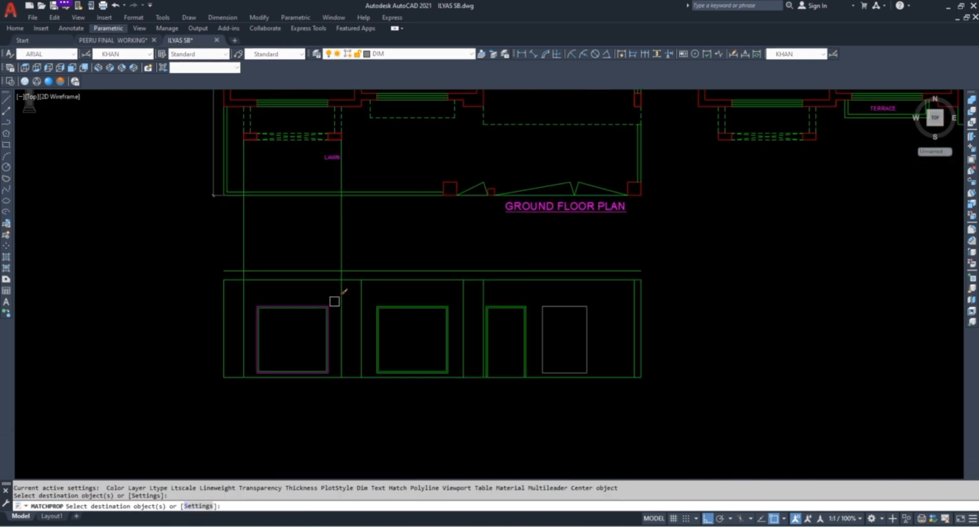
pyautogui.scroll(8, 319, 309)
pyautogui.click(345, 310)
pyautogui.click(296, 256)
# Apply the same magenta label properties to the second window's frame and the door frame
pyautogui.scroll(-6, 296, 257)
pyautogui.scroll(2, 434, 294)
pyautogui.click(479, 280)
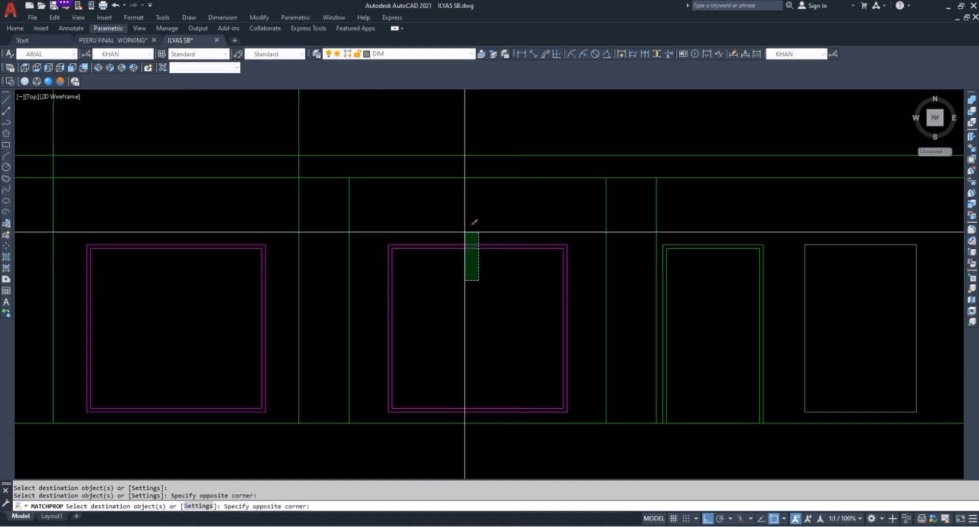
pyautogui.scroll(-4, 676, 275)
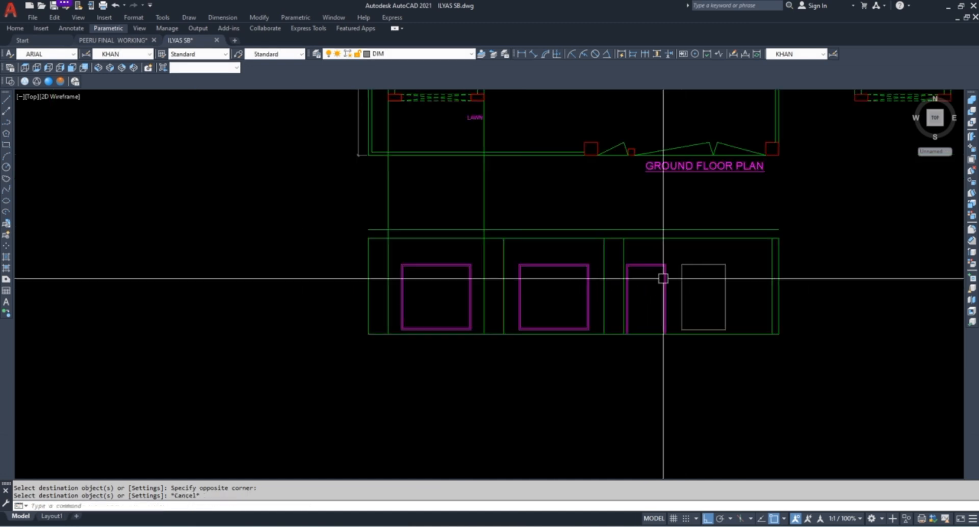
# Match a green vertical elevation line's properties onto the frames of both large windows and the door
pyautogui.scroll(4, 661, 277)
pyautogui.press('Escape')
pyautogui.press('Return')
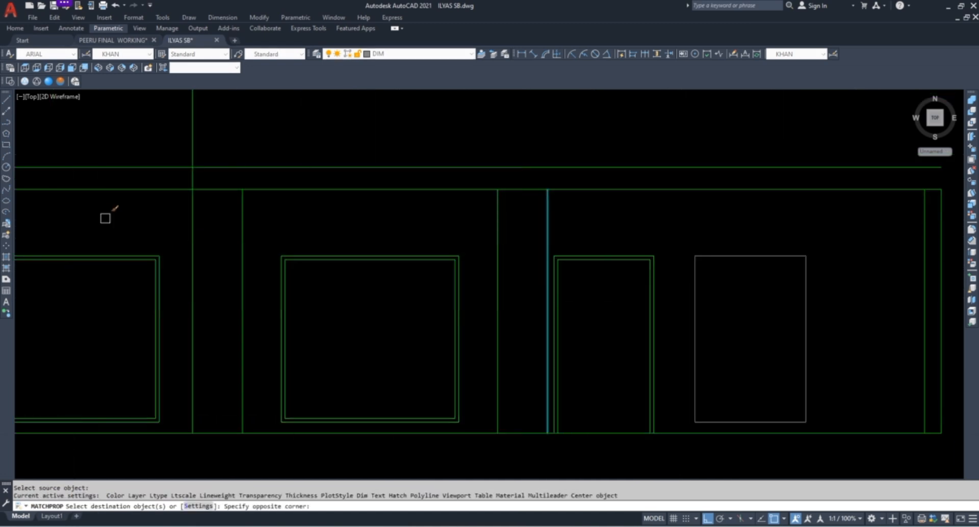
pyautogui.scroll(-4, 269, 322)
pyautogui.press('Escape')
# Draw a vertical centre line in the first window from the inner frame's top midpoint and extend it to the inner bottom edge
pyautogui.moveTo(212, 192); pyautogui.dragTo(358, 232, button='middle')
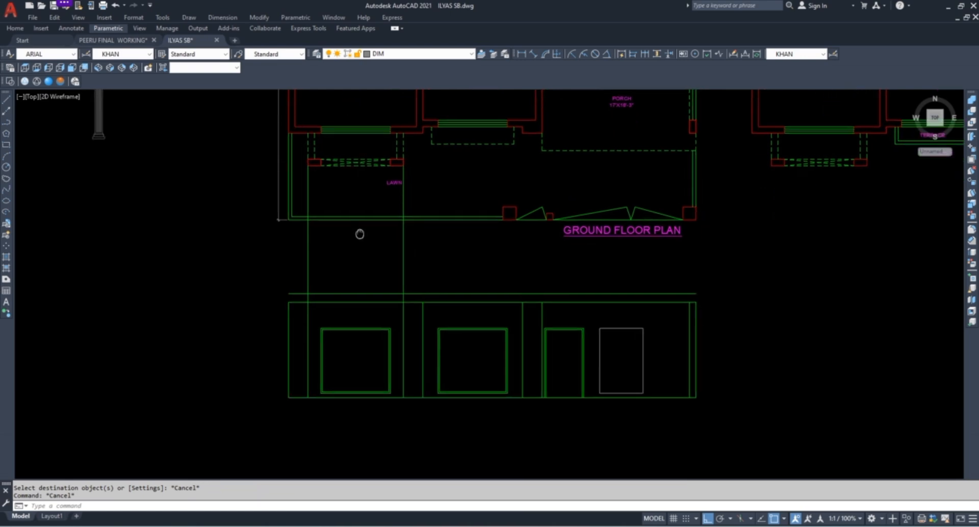
pyautogui.write('l')
pyautogui.press('Return')
pyautogui.scroll(6, 336, 346)
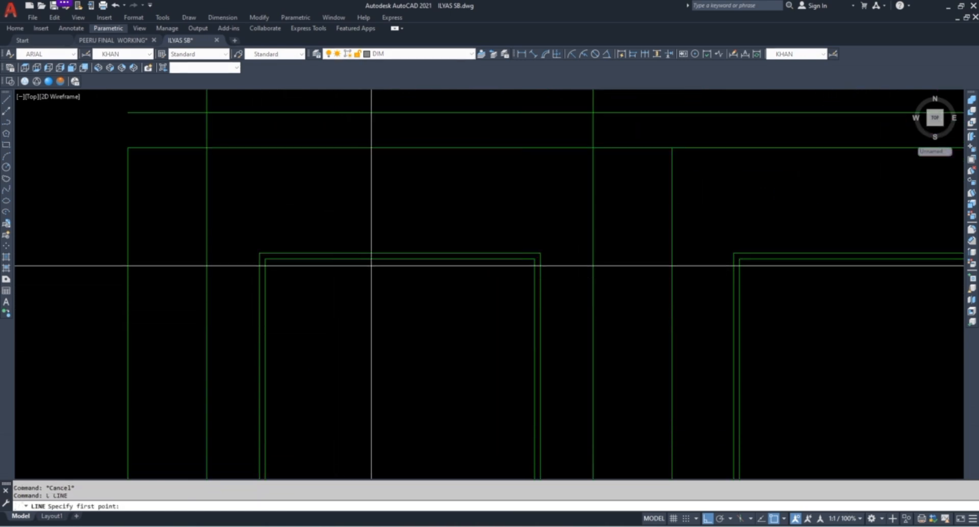
pyautogui.press('Escape')
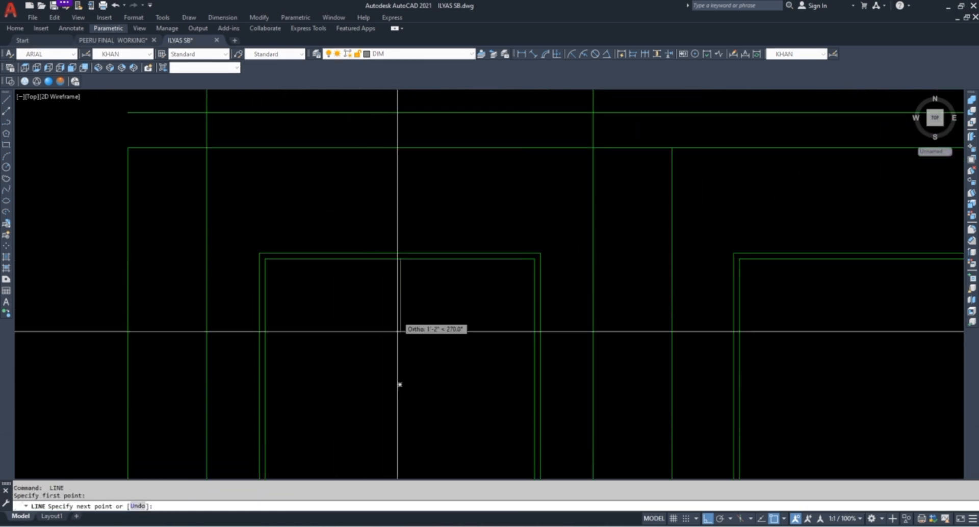
pyautogui.scroll(-3, 423, 318)
pyautogui.write('EX')
pyautogui.scroll(3, 408, 320)
pyautogui.press('Return')
pyautogui.press('Escape')
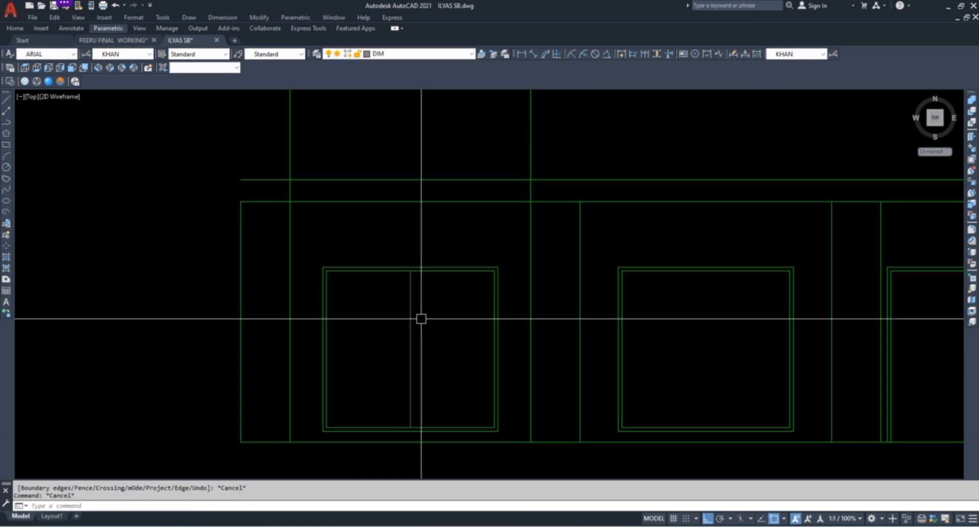
# Offset the first window's vertical centre line 1" to both sides and delete the original line to form a mullion
pyautogui.write('1')
pyautogui.press('Return')
pyautogui.scroll(3, 410, 319)
pyautogui.click(410, 320)
pyautogui.click(440, 321)
pyautogui.scroll(3, 410, 321)
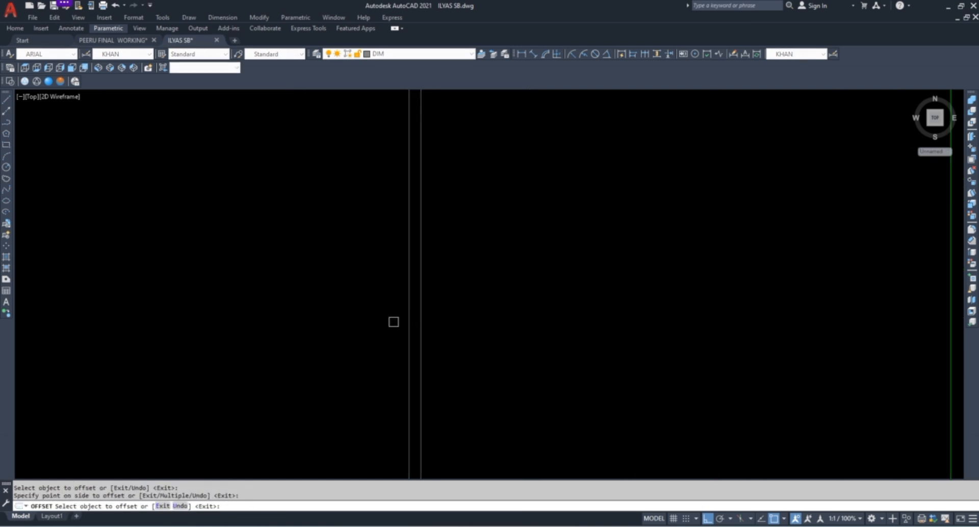
pyautogui.press('Escape')
pyautogui.press('Escape')
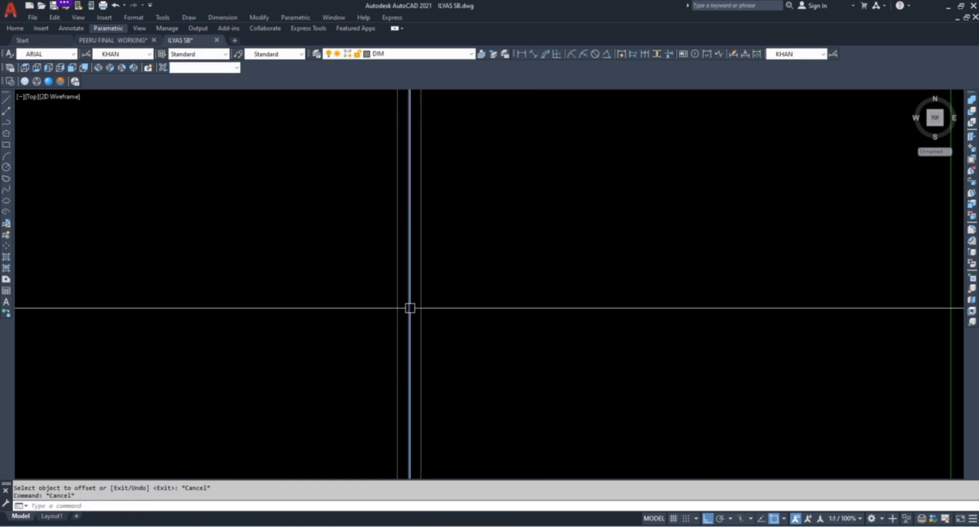
pyautogui.scroll(-3, 424, 314)
pyautogui.scroll(2, 392, 333)
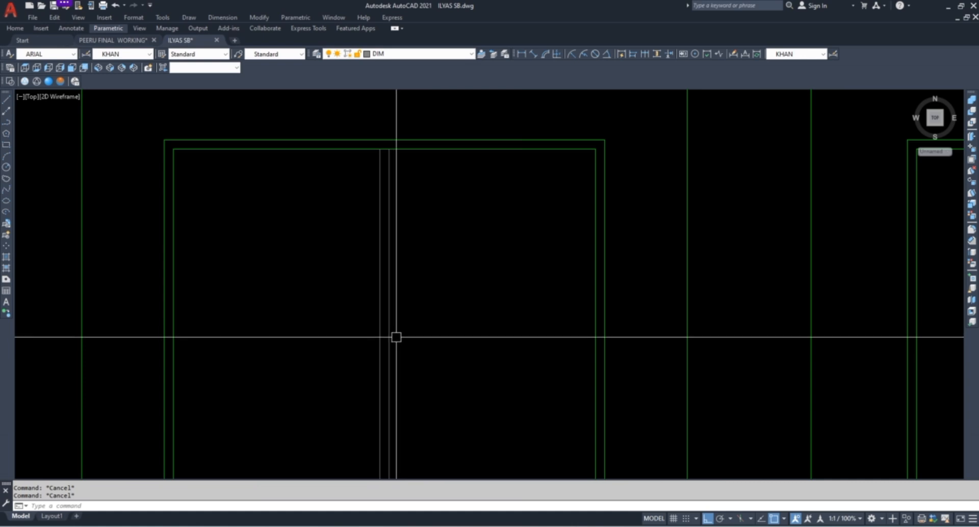
# Draw a horizontal line from the midpoint of the mullion's right edge and extend it to the inner frame's right side
pyautogui.scroll(-2, 383, 324)
pyautogui.click(383, 324)
pyautogui.click(456, 324)
pyautogui.press('Escape')
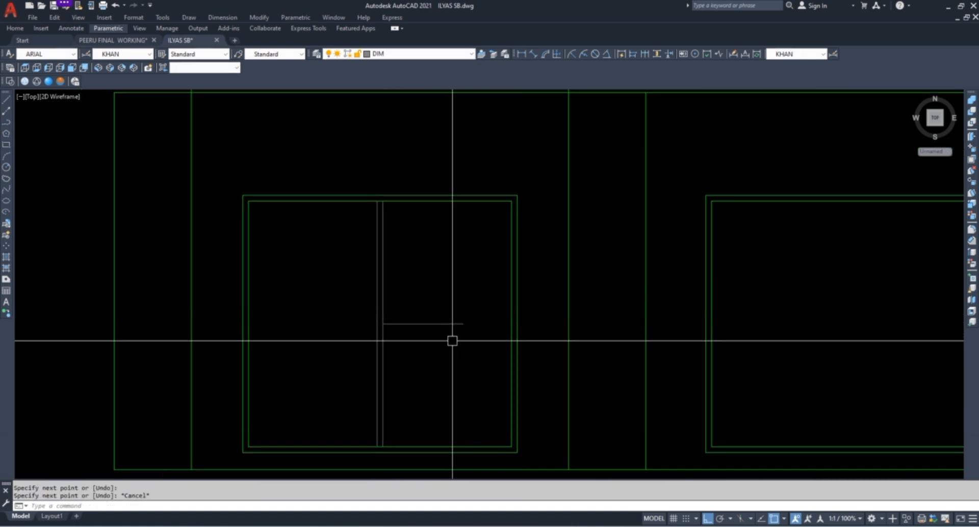
pyautogui.write('EX')
pyautogui.press('Return')
pyautogui.press('Return')
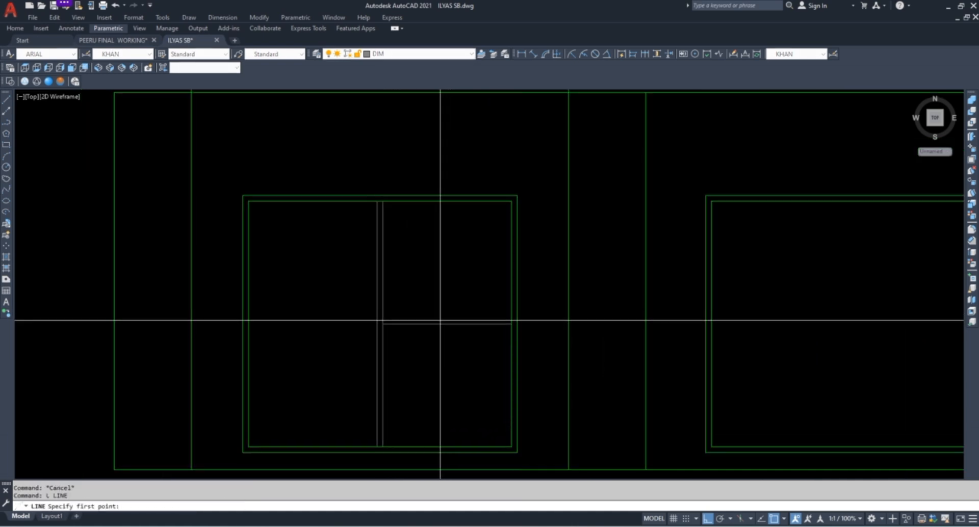
# Draw a vertical helper line up from the horizontal line's midpoint and extend it to the inner frame's top edge
pyautogui.click(447, 324)
pyautogui.click(450, 239)
pyautogui.press('Escape')
pyautogui.write('EX')
pyautogui.press('Return')
pyautogui.click(449, 247)
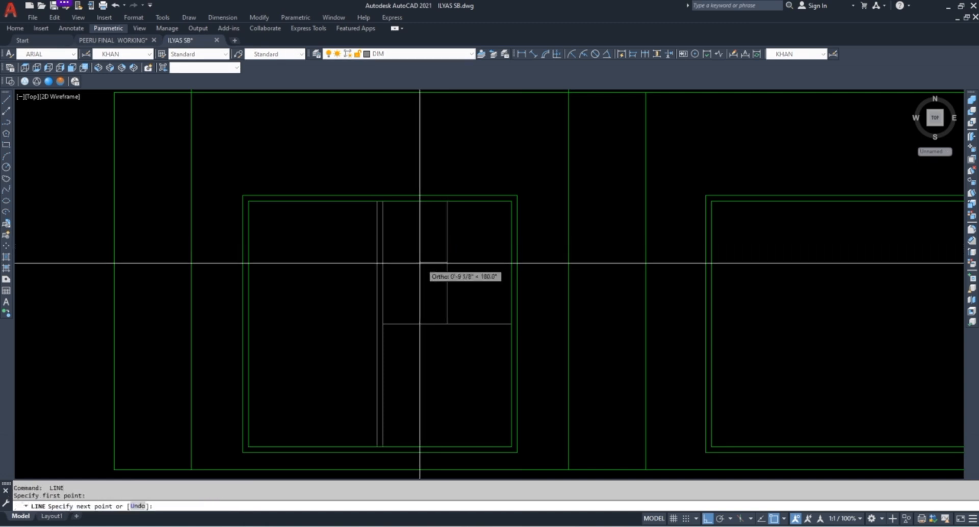
# Draw a horizontal line from the helper line's midpoint left to the mullion and delete the helper line
pyautogui.press('Escape')
pyautogui.click(443, 249)
pyautogui.write('E')
pyautogui.press('Return')
pyautogui.press('Escape')
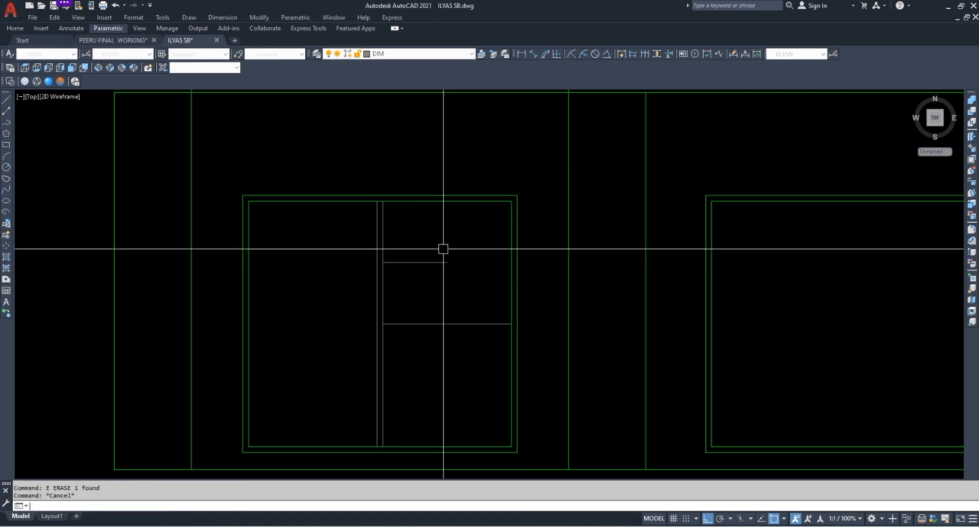
# Offset both horizontal lines in the right pane 1" up and down and delete the original centre lines
pyautogui.scroll(4, 437, 262)
pyautogui.click(436, 254)
pyautogui.click(436, 249)
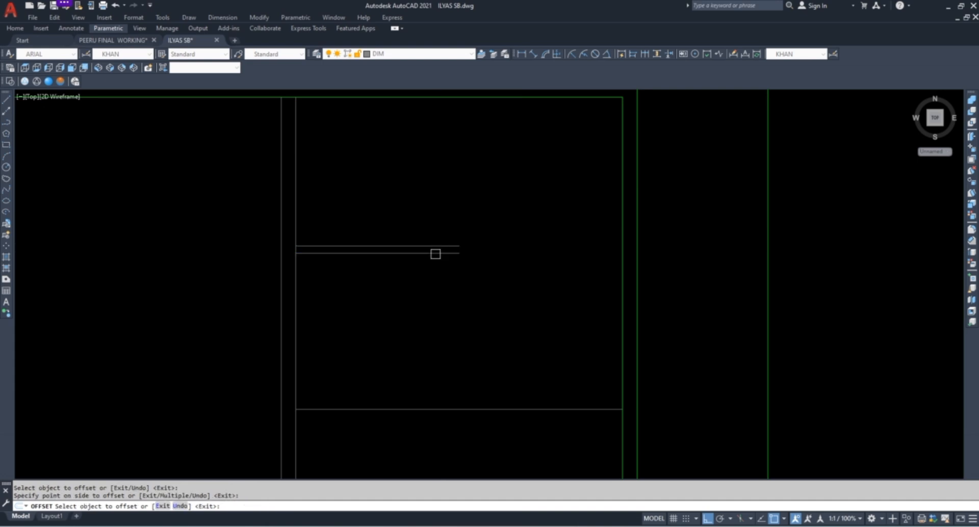
pyautogui.press('Escape')
pyautogui.press('Escape')
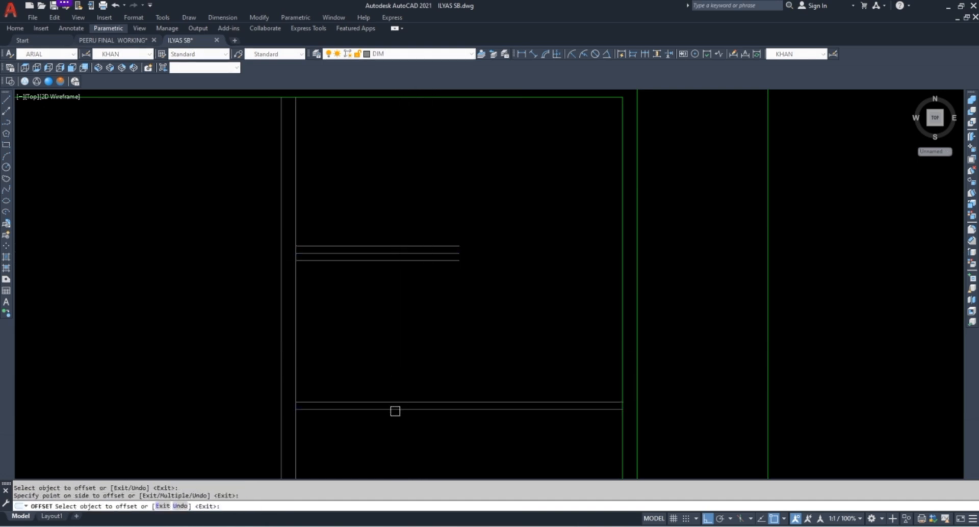
pyautogui.press('Escape')
pyautogui.click(398, 404)
pyautogui.write('e')
pyautogui.press('Return')
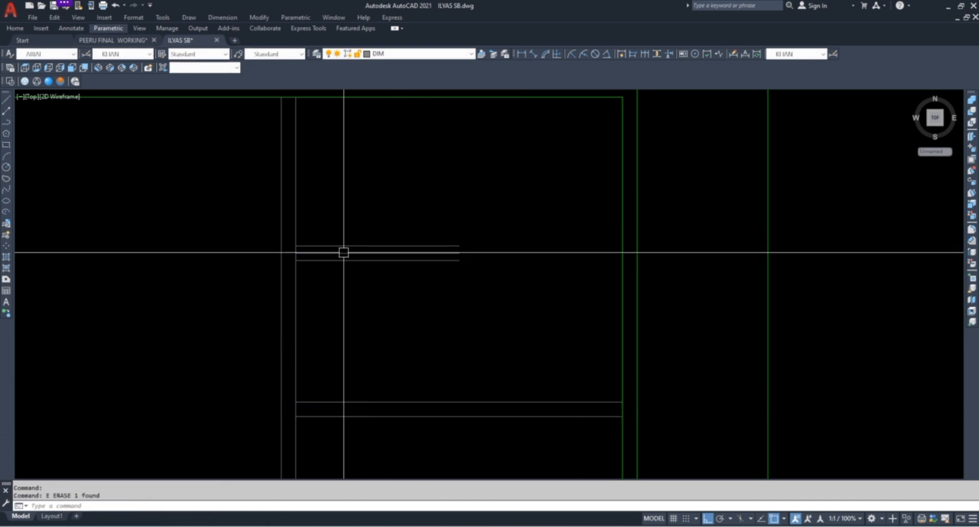
# Extend the upper pair of short horizontal bar lines to the inner frame's right side
pyautogui.write('ex')
pyautogui.press('Return')
pyautogui.click(404, 287)
pyautogui.click(441, 205)
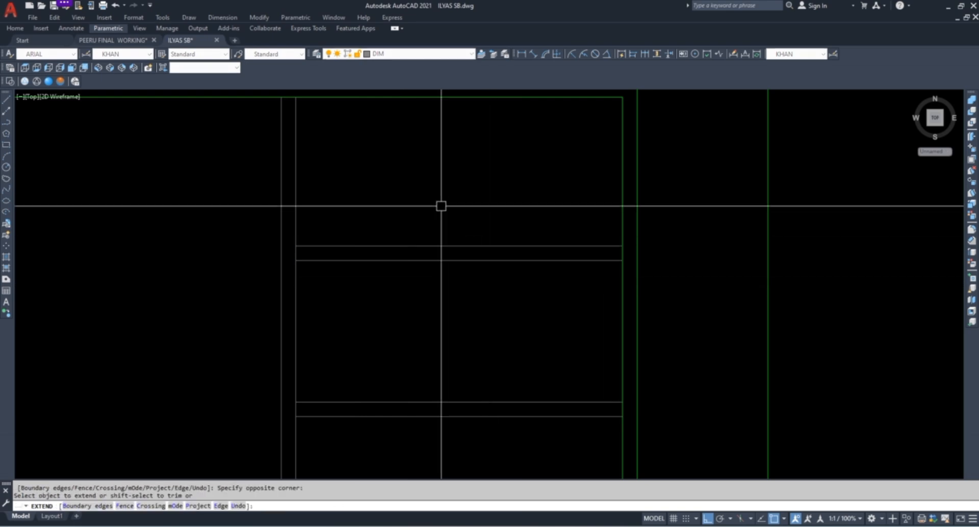
pyautogui.press('Escape')
# Mirror the upper glazing bar about the middle bar's horizontal centre into the pane's lower half, keeping the original
pyautogui.click(459, 209)
pyautogui.click(410, 331)
pyautogui.scroll(3, 317, 347)
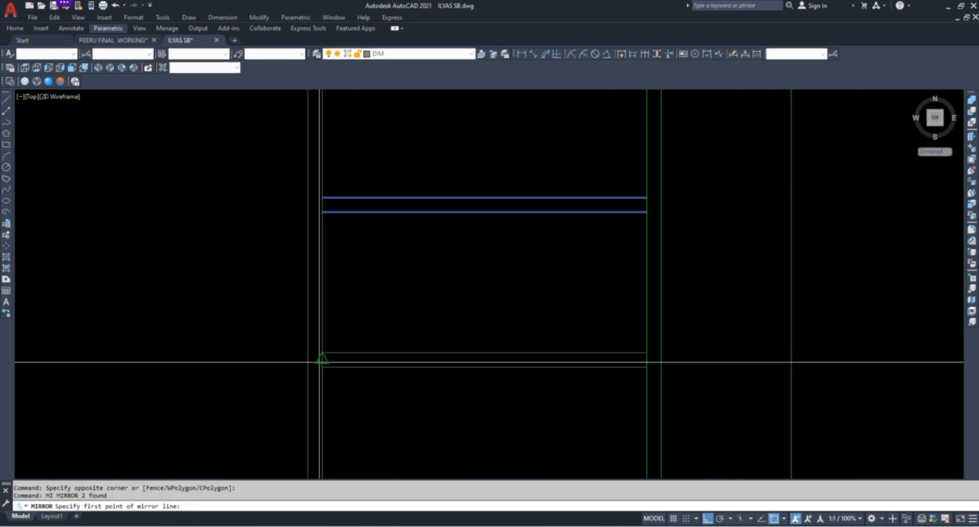
pyautogui.click(322, 358)
pyautogui.click(485, 276)
pyautogui.press('space')
pyautogui.scroll(-2, 409, 278)
pyautogui.press('Escape')
# Mirror the three horizontal glazing bars across the mullion's vertical centre into the window's left half, keeping the originals
pyautogui.click(468, 411)
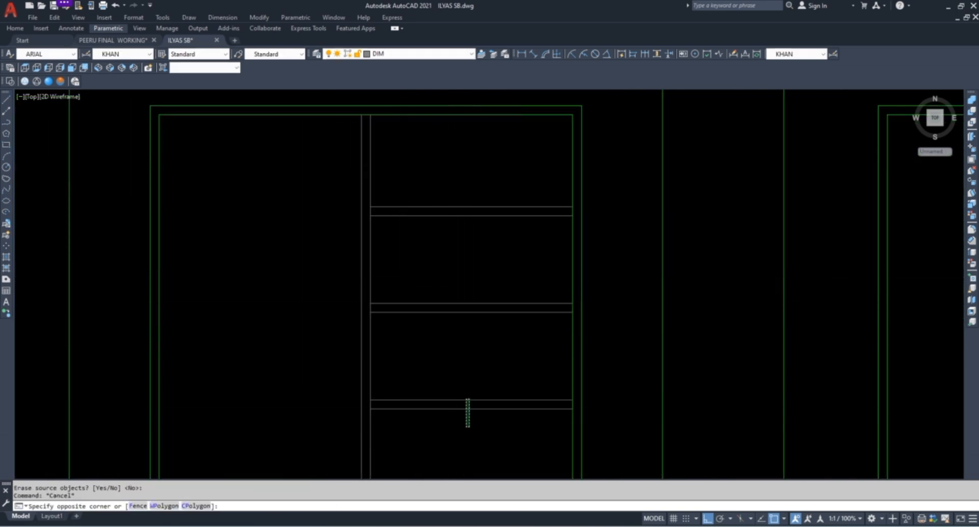
pyautogui.click(404, 183)
pyautogui.write('MI')
pyautogui.press('space')
pyautogui.scroll(4, 371, 115)
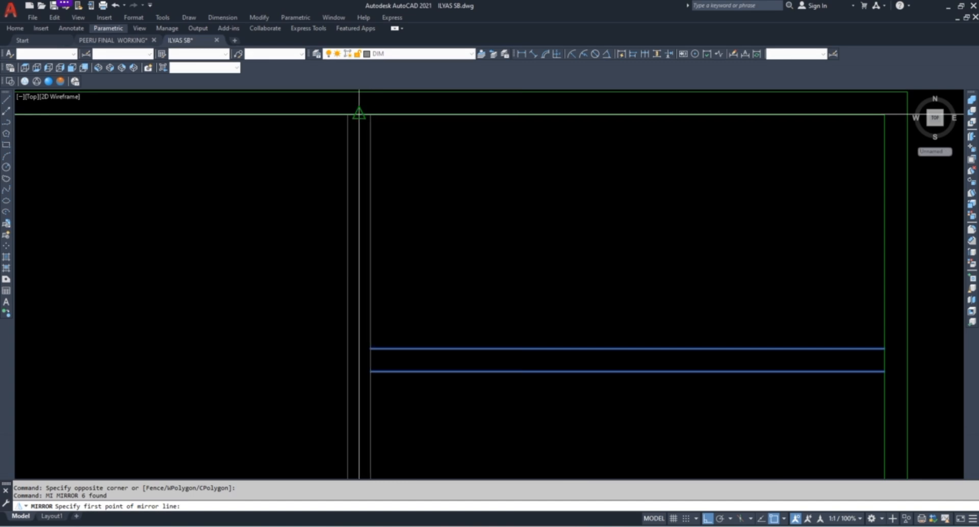
pyautogui.click(359, 115)
pyautogui.click(373, 158)
pyautogui.press('space')
pyautogui.scroll(-4, 397, 191)
pyautogui.moveTo(442, 265); pyautogui.dragTo(392, 279, button='middle')
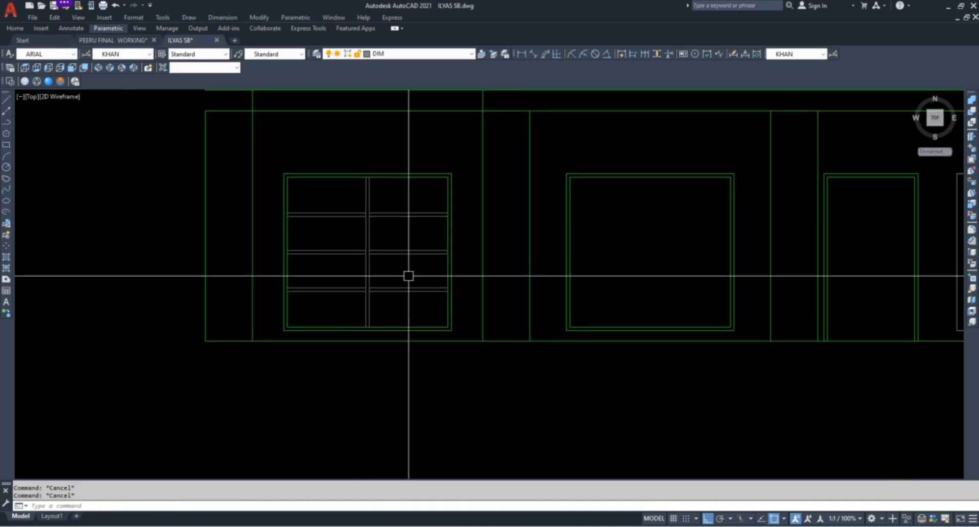
# Stretch the first window's mullion and the adjoining bar ends 12" to the left
pyautogui.scroll(4, 361, 209)
pyautogui.scroll(-4, 401, 186)
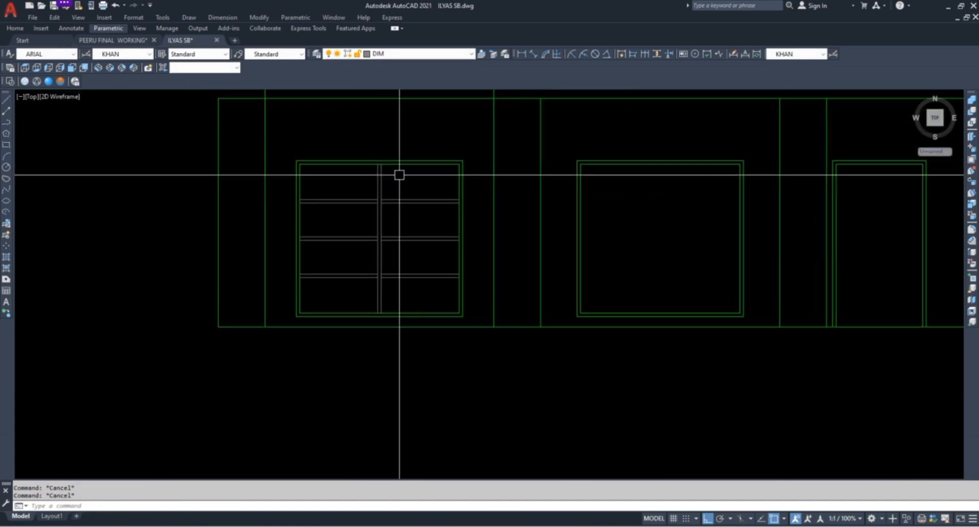
pyautogui.scroll(2, 384, 149)
pyautogui.click(390, 138)
pyautogui.click(362, 476)
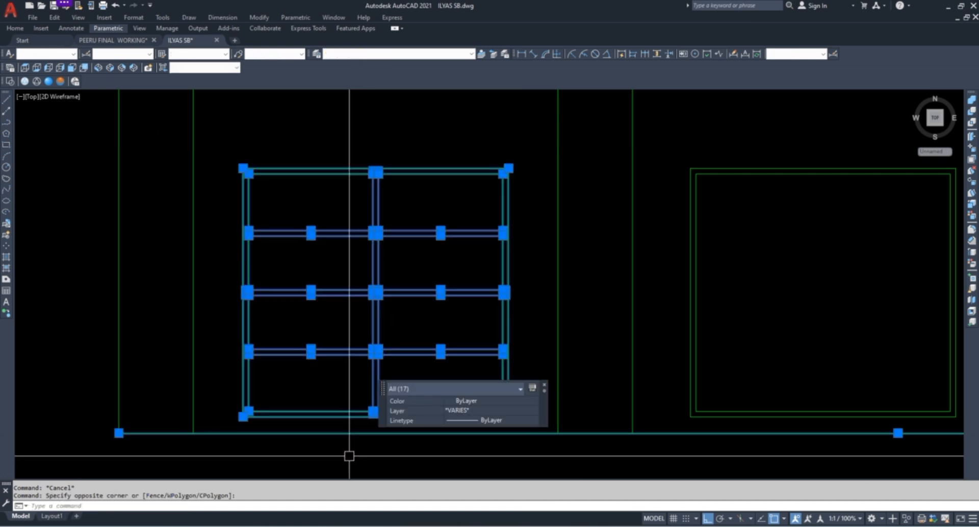
pyautogui.write('s')
pyautogui.press('space')
pyautogui.click(336, 378)
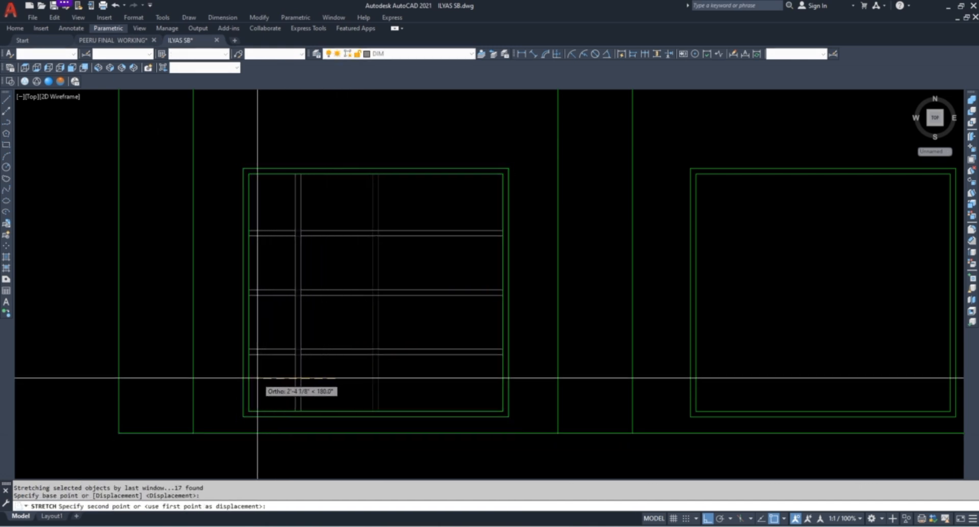
pyautogui.write('12')
pyautogui.press('Return')
pyautogui.press('Escape')
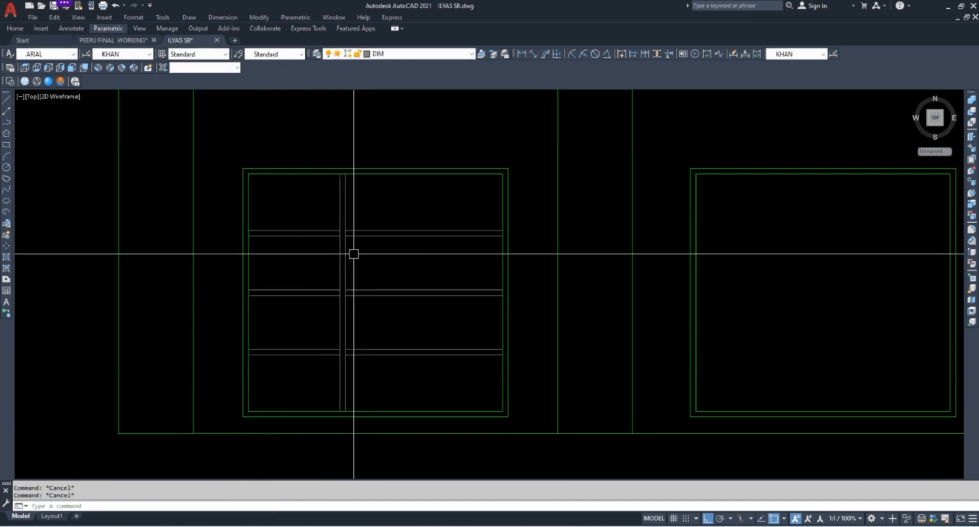
# Mirror the first window's mullion about the window's vertical centre line, keeping the original
pyautogui.click(359, 253)
pyautogui.click(298, 266)
pyautogui.write('mi')
pyautogui.press('space')
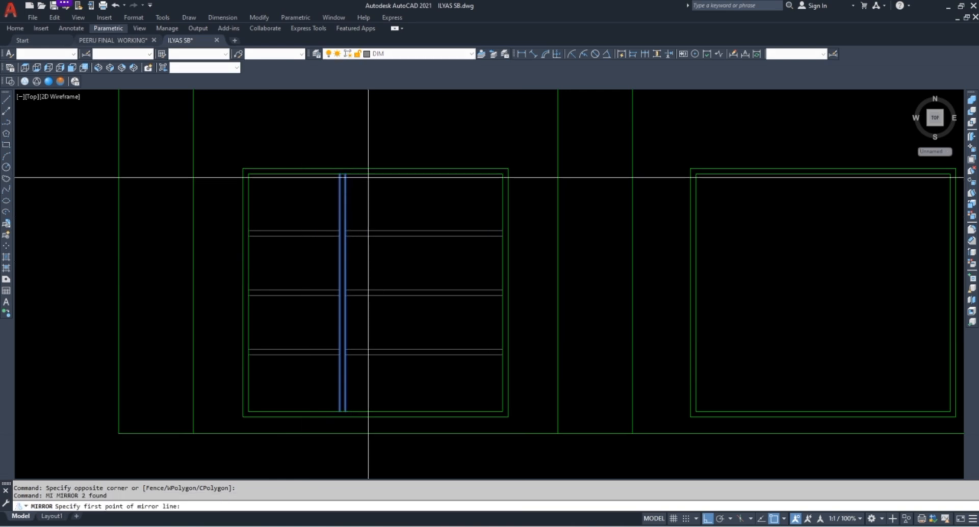
pyautogui.click(376, 292)
pyautogui.click(383, 206)
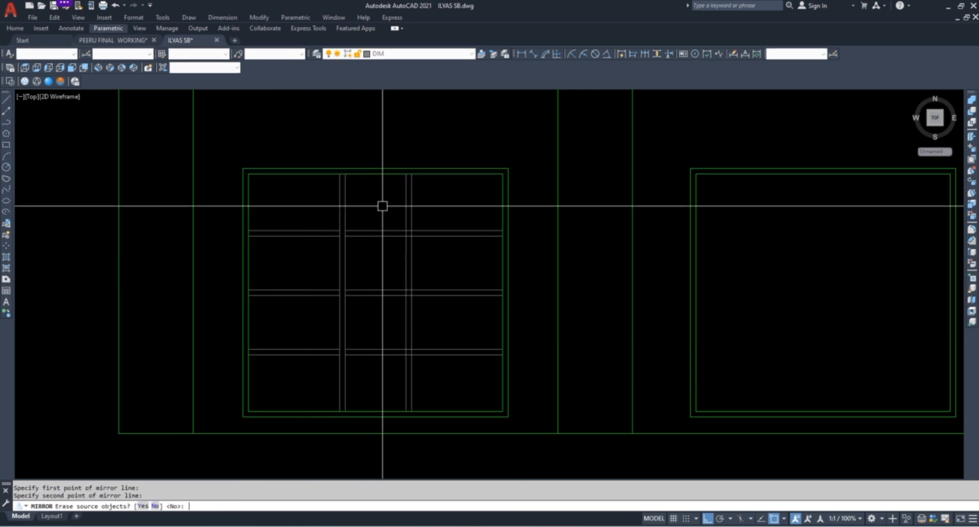
pyautogui.press('Return')
pyautogui.press('Escape')
pyautogui.press('Escape')
# Trim the horizontal glazing bar lines where they cross the mirrored mullion
pyautogui.press('Return')
pyautogui.scroll(3, 402, 240)
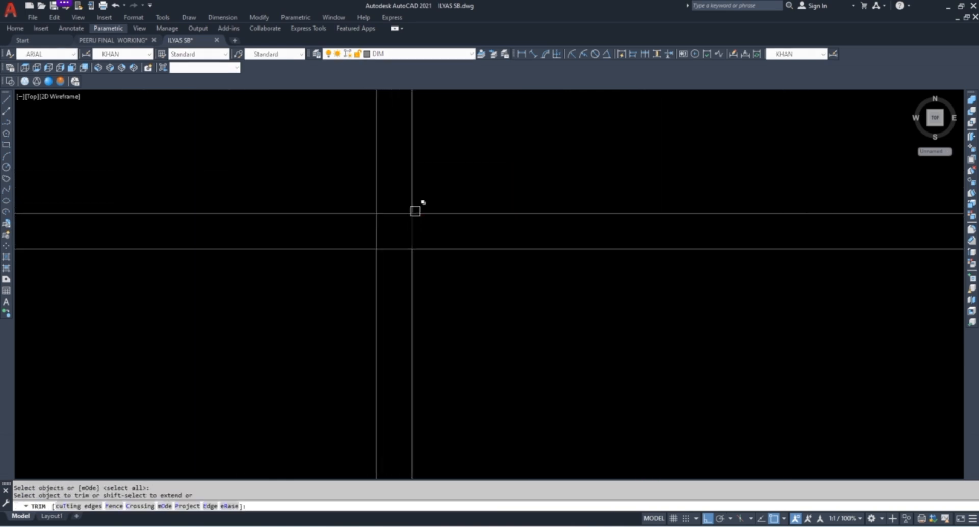
pyautogui.scroll(-4, 369, 385)
pyautogui.scroll(3, 370, 271)
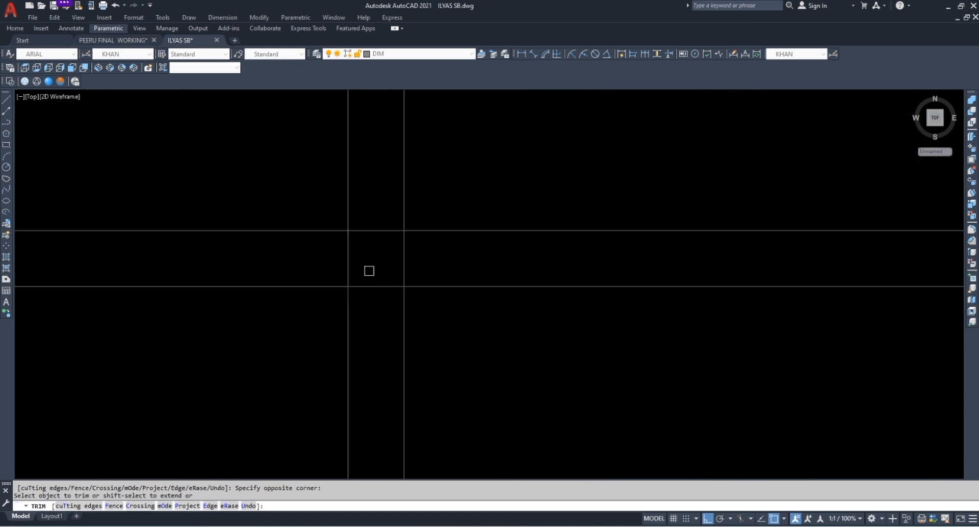
pyautogui.scroll(-2, 375, 269)
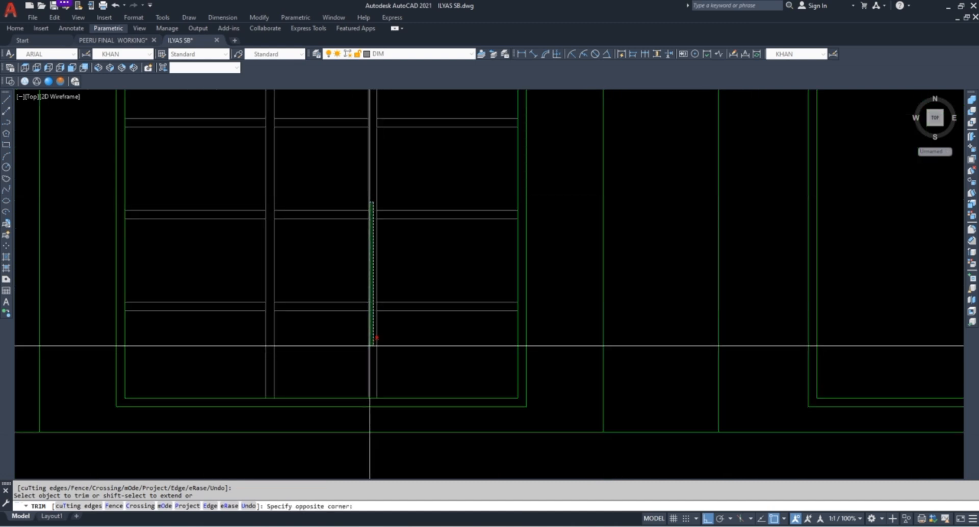
pyautogui.press('Escape')
pyautogui.press('Escape')
# Dimension the widths of the middle and right panes with linear dimensions below the lowest glazing bar
pyautogui.write('DIMLI')
pyautogui.press('space')
pyautogui.press('space')
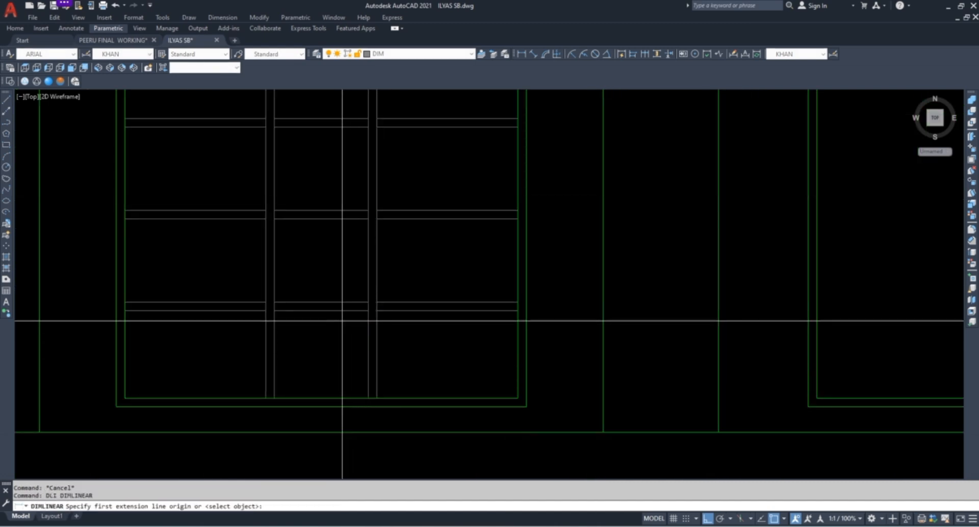
pyautogui.click(338, 310)
pyautogui.click(332, 326)
pyautogui.press('space')
pyautogui.press('space')
pyautogui.click(406, 311)
pyautogui.click(416, 366)
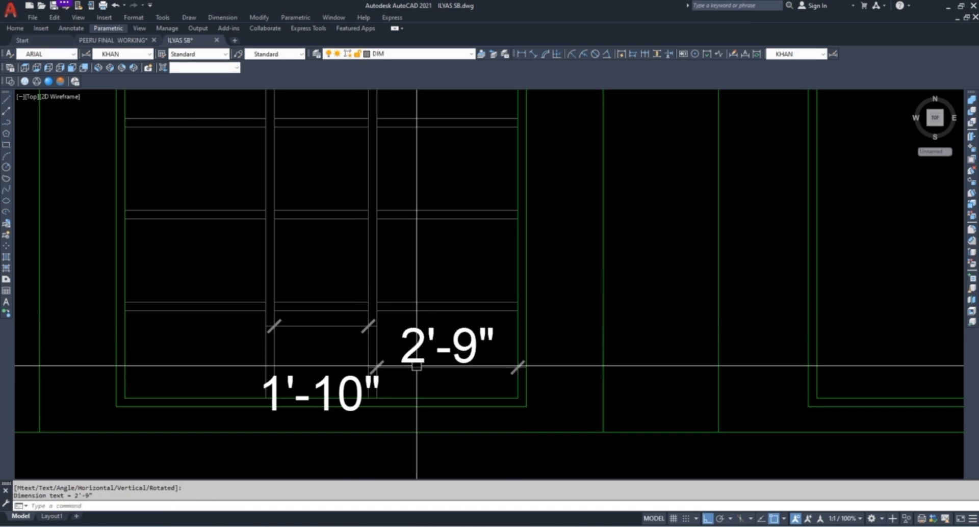
pyautogui.click(214, 311)
pyautogui.press('Escape')
pyautogui.press('Escape')
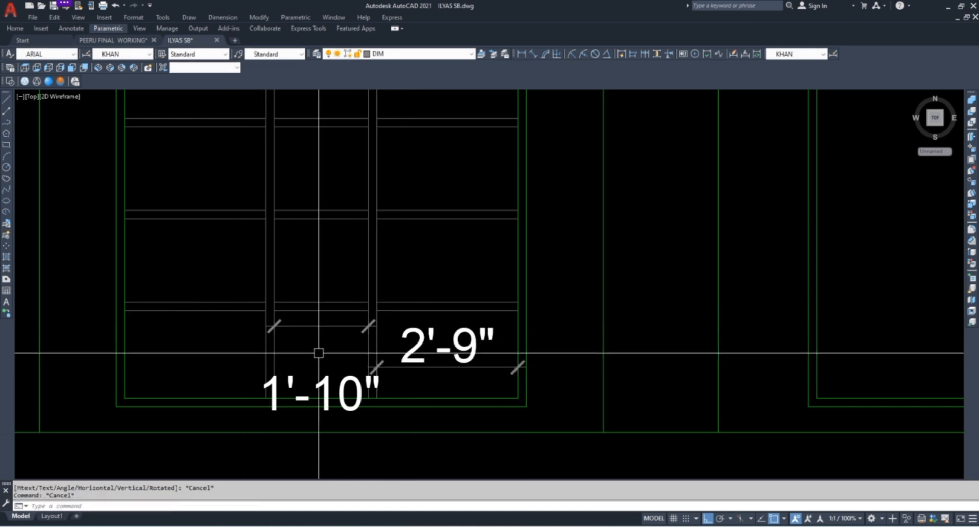
# Stretch the first window's left mullion and the adjoining bar ends 4" to the left
pyautogui.click(301, 417)
pyautogui.scroll(-4, 266, 352)
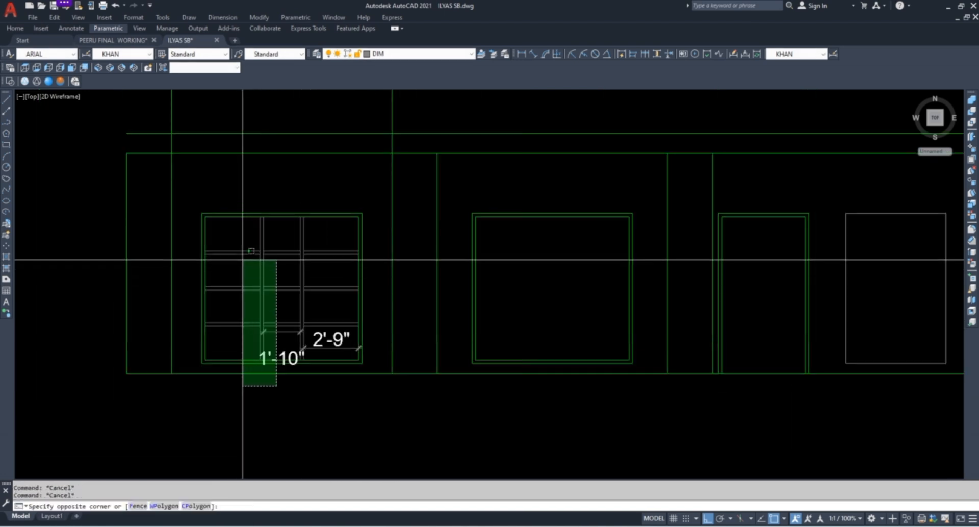
pyautogui.click(251, 201)
pyautogui.write('s')
pyautogui.press('space')
pyautogui.scroll(4, 270, 200)
pyautogui.click(302, 198)
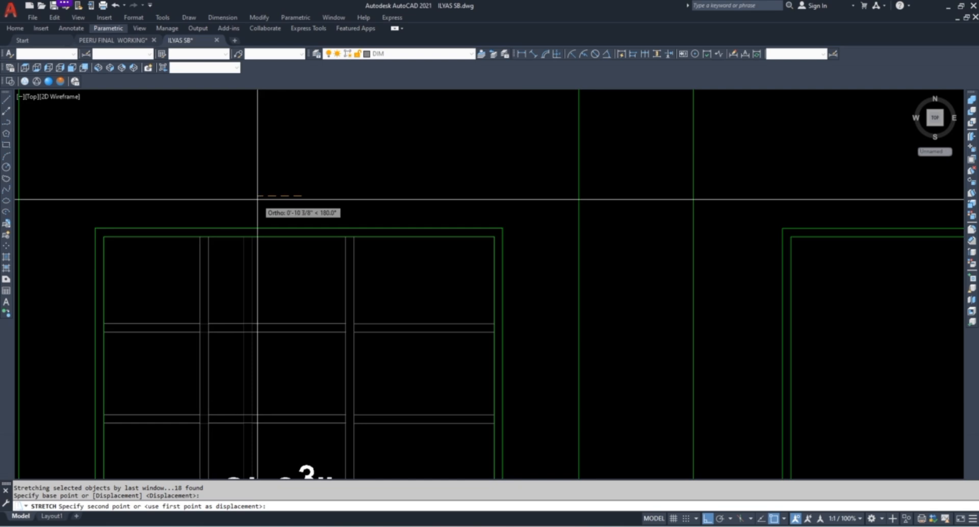
pyautogui.write('4')
pyautogui.press('space')
# Stretch the right mullion and adjoining bar ends 4" to the right, and erase the temporary pane dimensions
pyautogui.scroll(-4, 307, 193)
pyautogui.click(338, 184)
pyautogui.click(309, 382)
pyautogui.write('s')
pyautogui.press('space')
pyautogui.click(292, 421)
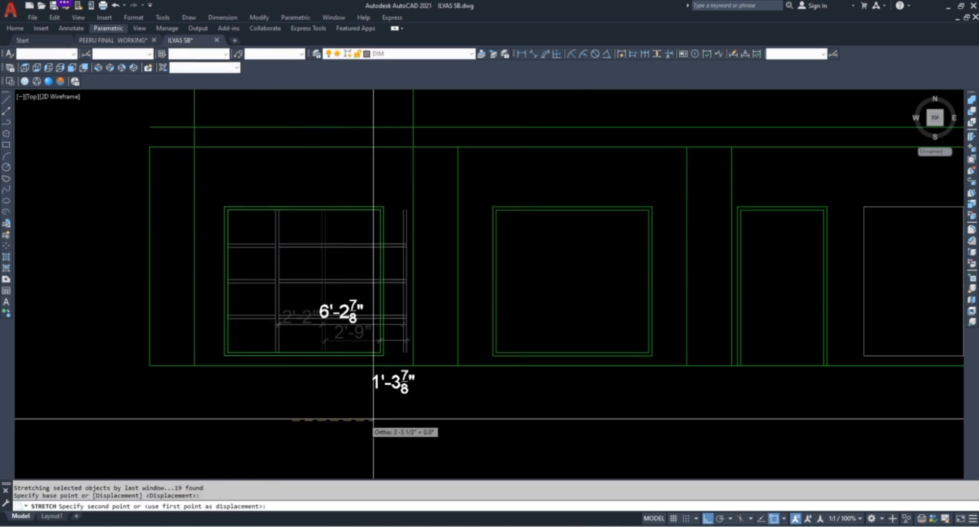
pyautogui.write('4')
pyautogui.press('space')
pyautogui.press('Escape')
pyautogui.press('Delete')
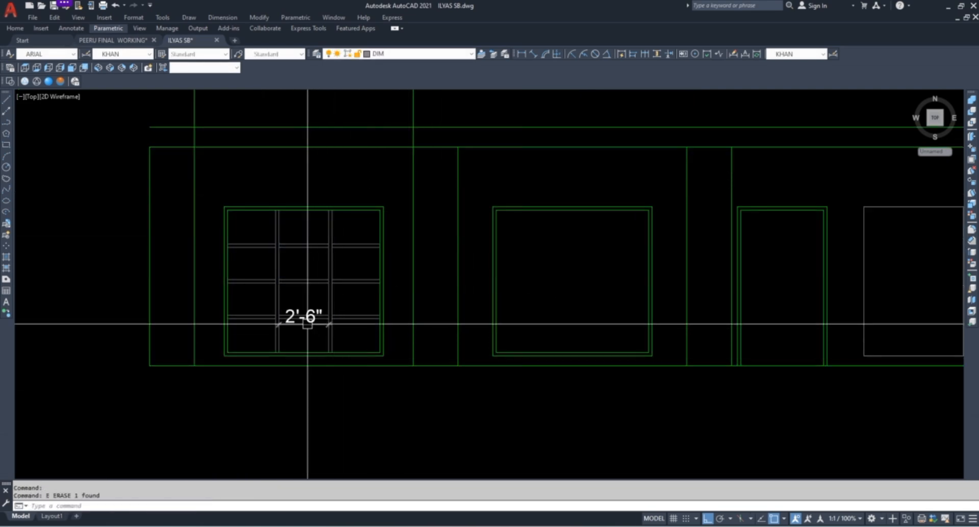
# Trim the lines of both mullions where they cross the lowest glazing bar
pyautogui.scroll(5, 284, 332)
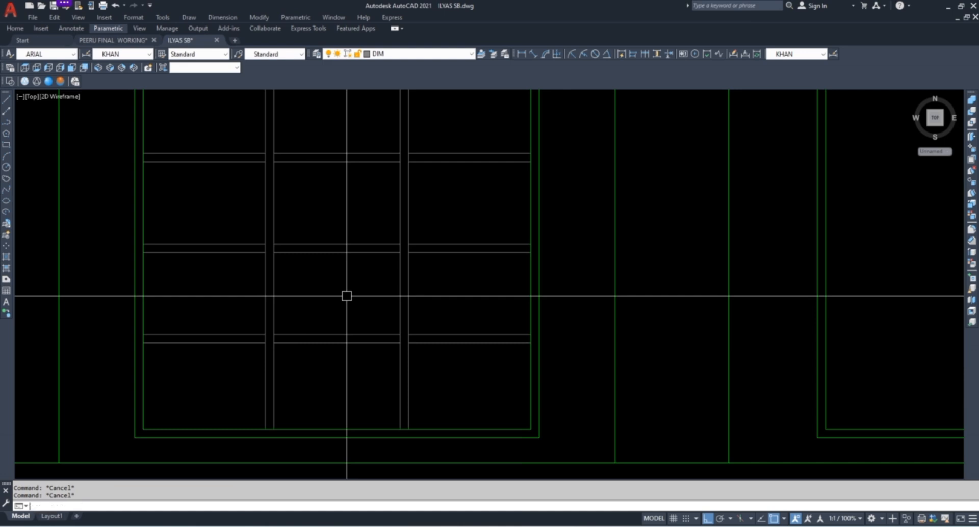
pyautogui.click(371, 339)
pyautogui.scroll(4, 394, 343)
pyautogui.click(472, 338)
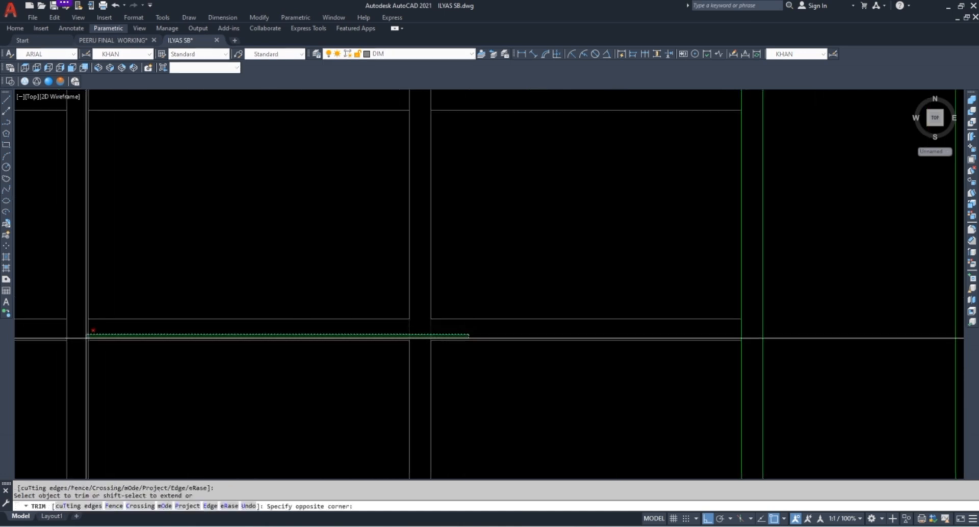
pyautogui.click(55, 329)
# Trim the lines of both mullions where they cross the middle and upper glazing bars
pyautogui.moveTo(228, 236); pyautogui.dragTo(282, 369, button='middle')
pyautogui.scroll(2, 486, 225)
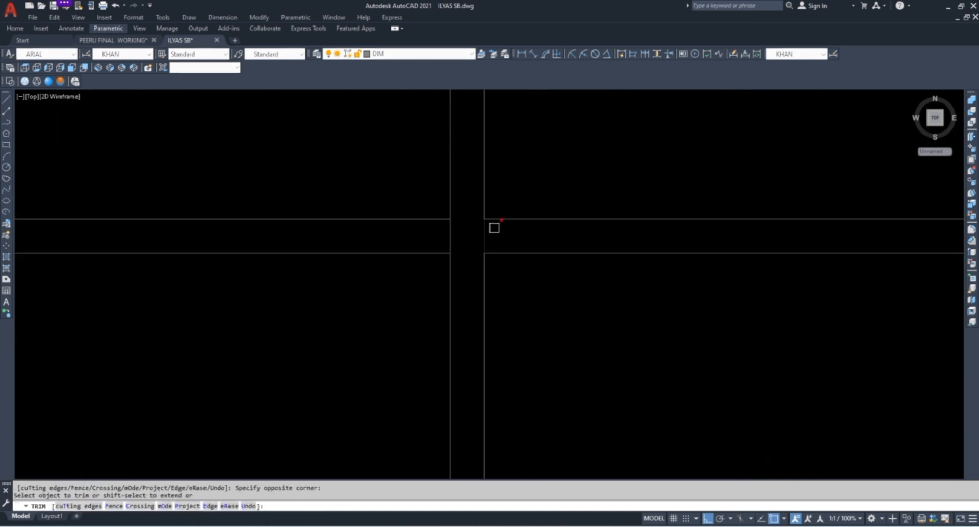
pyautogui.scroll(-4, 527, 240)
pyautogui.moveTo(356, 189); pyautogui.dragTo(357, 386, button='middle')
pyautogui.scroll(2, 472, 306)
pyautogui.click(510, 301)
pyautogui.scroll(2, 511, 302)
pyautogui.click(582, 283)
pyautogui.scroll(-4, 495, 291)
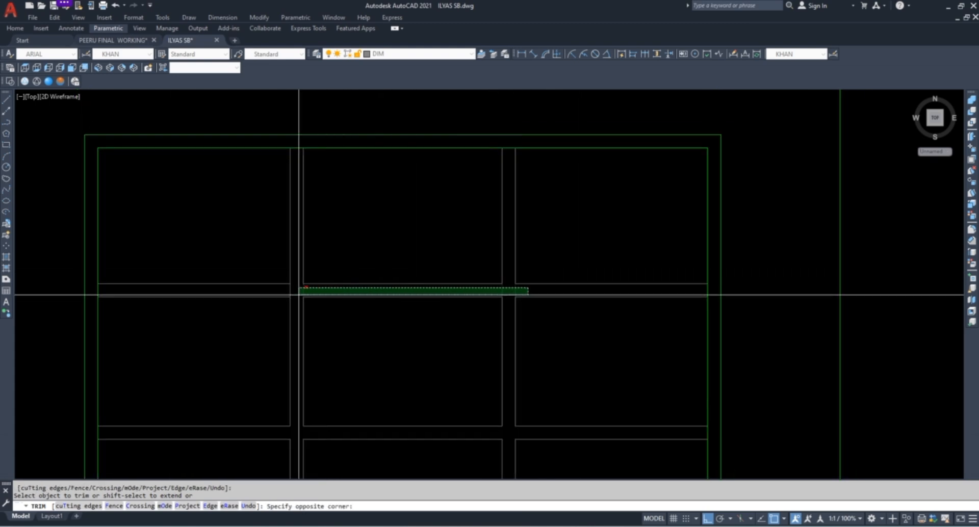
pyautogui.click(277, 292)
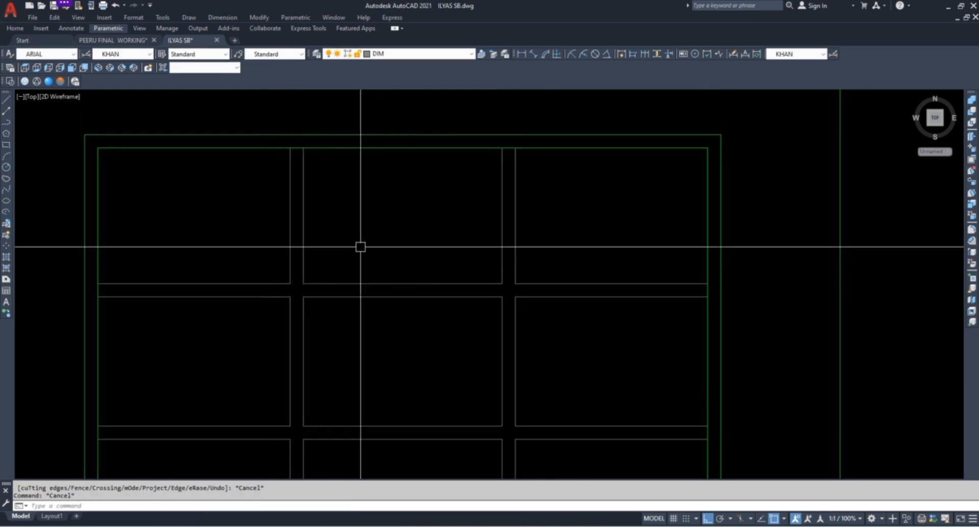
# Match the properties of all mullion and glazing bar lines to the window's green inner frame
pyautogui.scroll(-3, 482, 204)
pyautogui.click(537, 221)
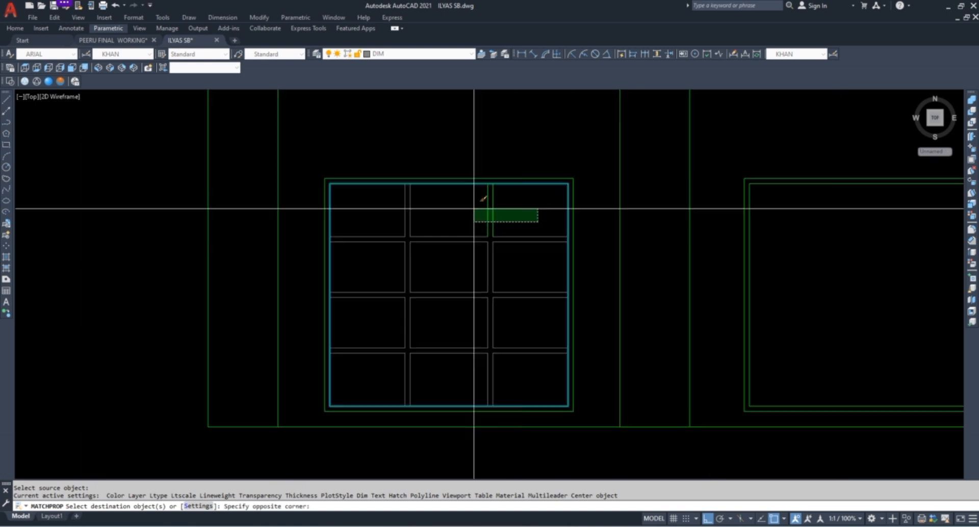
pyautogui.click(389, 357)
pyautogui.scroll(3, 465, 275)
pyautogui.press('Escape')
pyautogui.press('Escape')
pyautogui.scroll(-3, 357, 248)
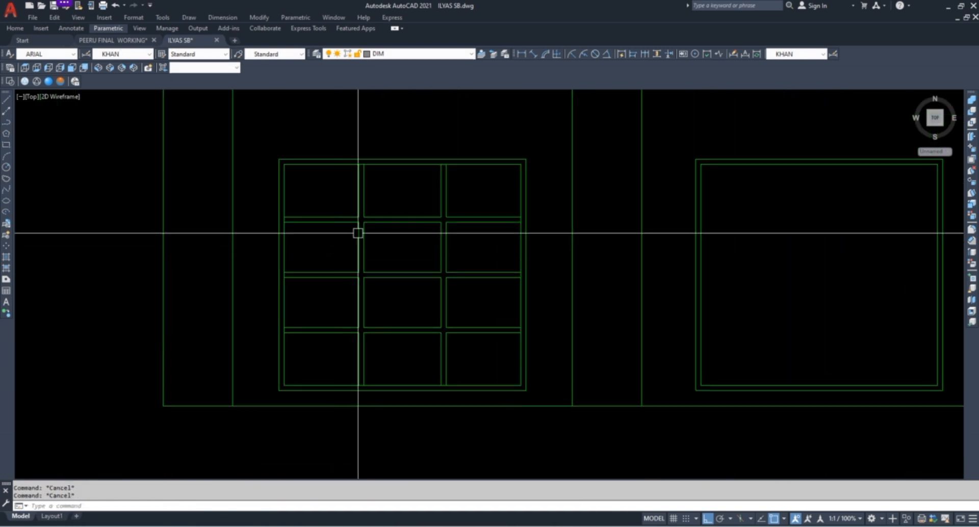
# Examine the elevation's window and door openings in relation to the ground floor plan
pyautogui.moveTo(376, 231); pyautogui.dragTo(341, 235, button='middle')
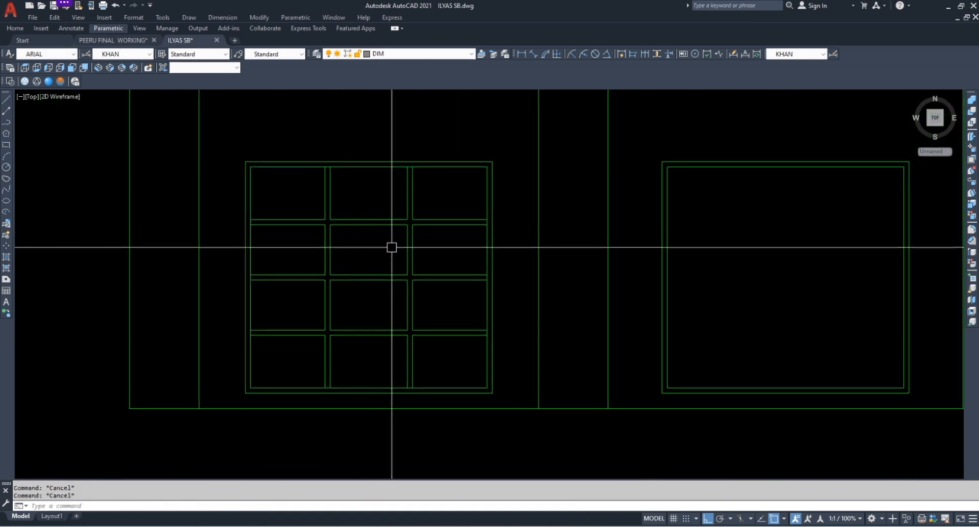
pyautogui.moveTo(385, 243)
pyautogui.mouseDown(button='middle')
pyautogui.moveTo(383, 263)
pyautogui.moveTo(397, 225)
pyautogui.moveTo(324, 360)
pyautogui.mouseUp(button='middle')
pyautogui.scroll(-5, 383, 294)
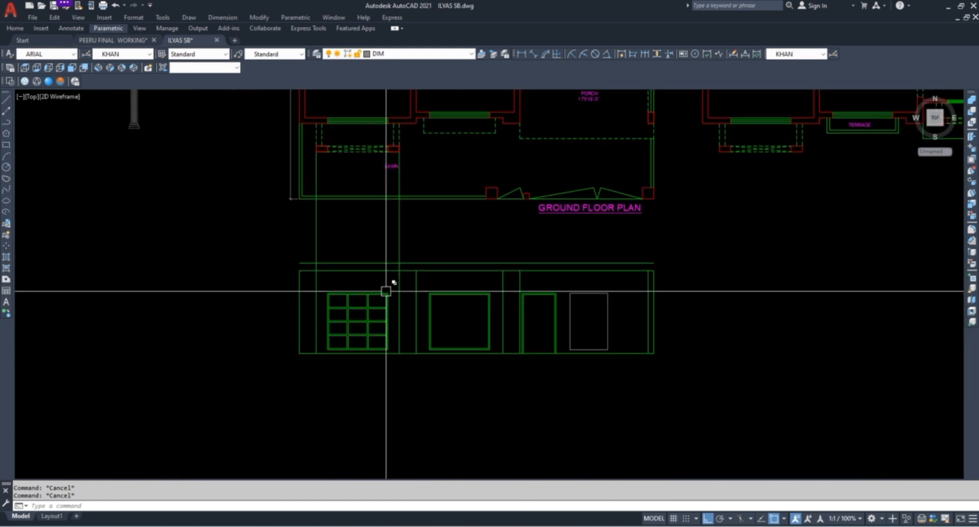
pyautogui.scroll(4, 386, 291)
pyautogui.scroll(-4, 352, 271)
pyautogui.scroll(4, 544, 274)
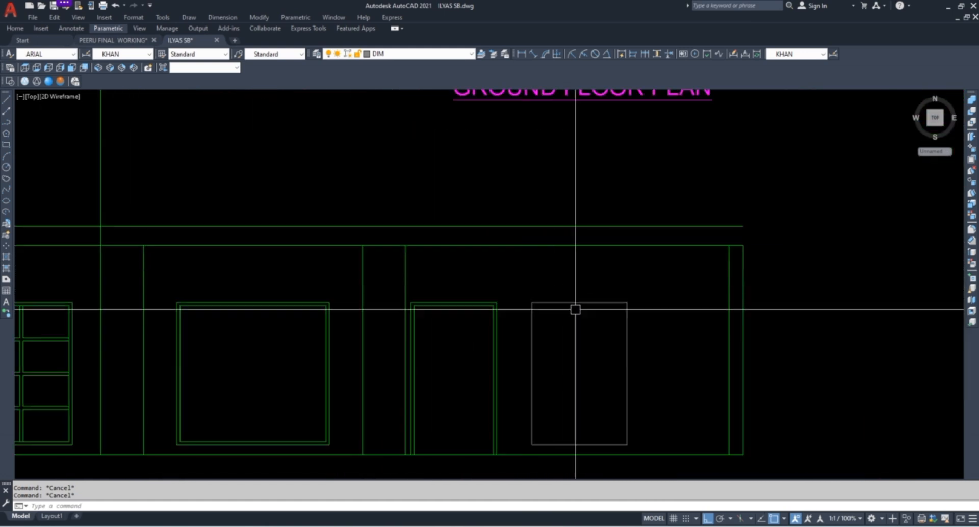
pyautogui.scroll(-4, 512, 326)
pyautogui.scroll(4, 317, 319)
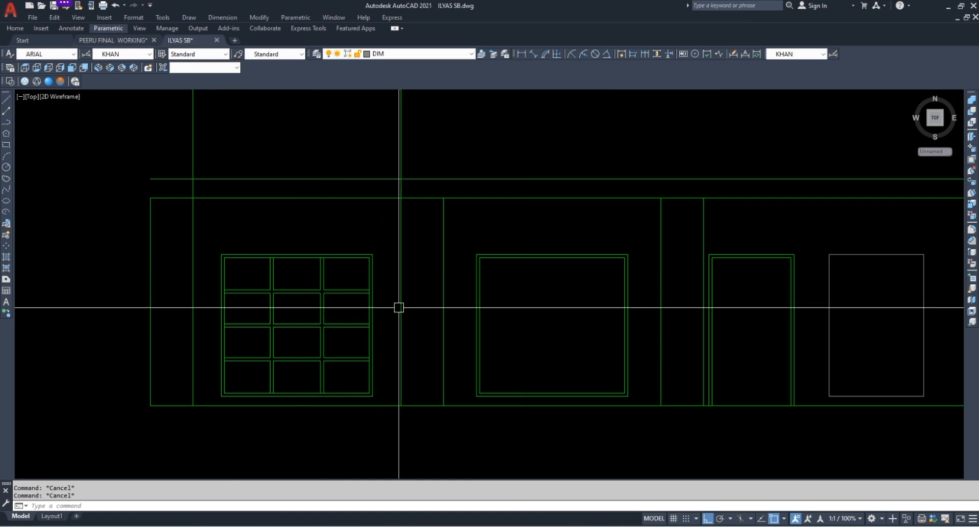
# Measure the first window's overall width with a linear dimension, leaving no dimension placed
pyautogui.write('LI')
pyautogui.press('Return')
pyautogui.press('Return')
pyautogui.scroll(4, 363, 269)
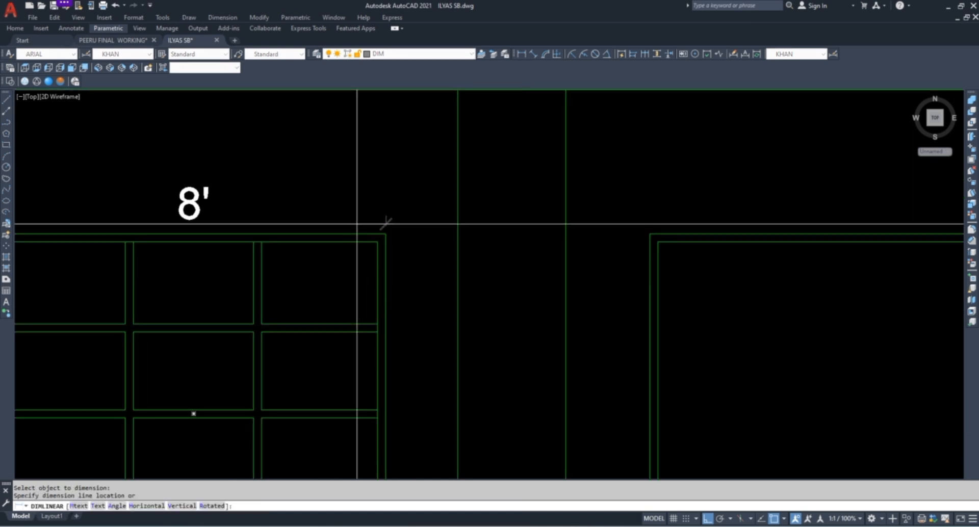
pyautogui.press('Escape')
pyautogui.press('Return')
pyautogui.press('Escape')
pyautogui.scroll(-4, 599, 211)
pyautogui.press('Escape')
pyautogui.press('Escape')
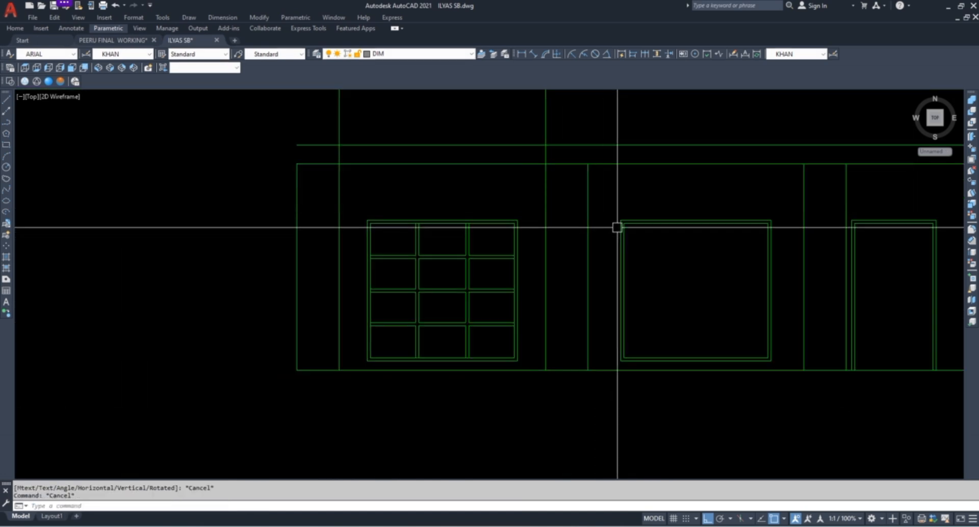
# Erase the inner frame rectangle of the second window
pyautogui.scroll(4, 617, 228)
pyautogui.click(643, 217)
pyautogui.write('E')
pyautogui.press('Return')
pyautogui.scroll(6, 368, 228)
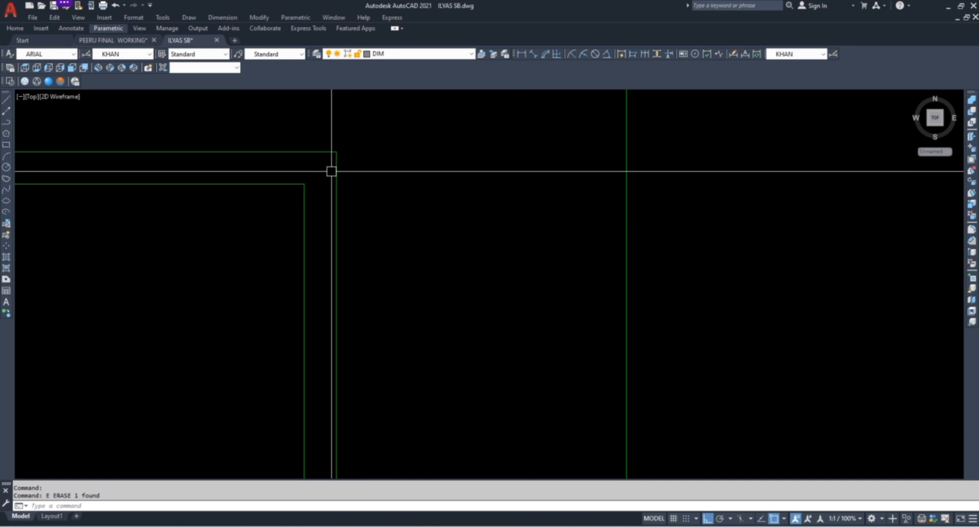
# Copy the first window's inner frame, mullions and glazing bars into the second window, using the outer frames' lower-left corners as reference points
pyautogui.click(330, 170)
pyautogui.scroll(-8, 295, 264)
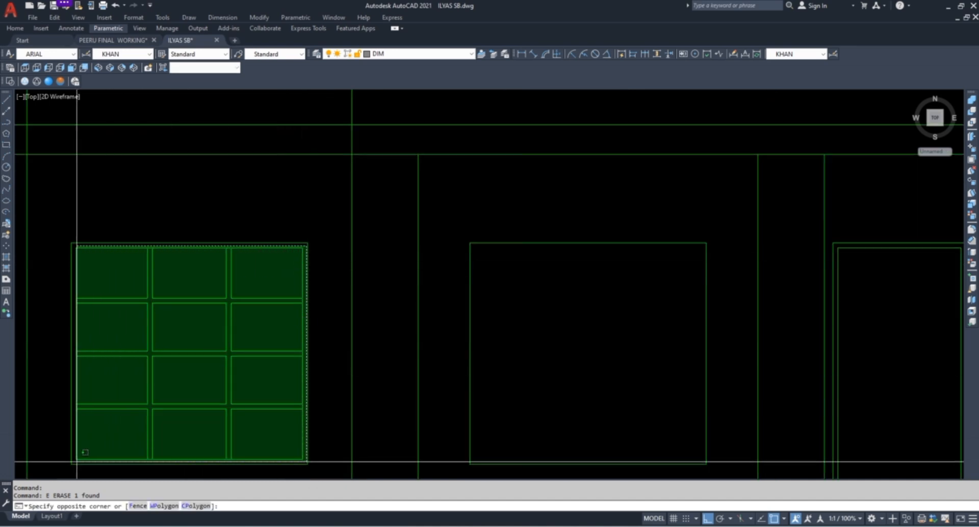
pyautogui.click(72, 461)
pyautogui.write('CO')
pyautogui.press('Return')
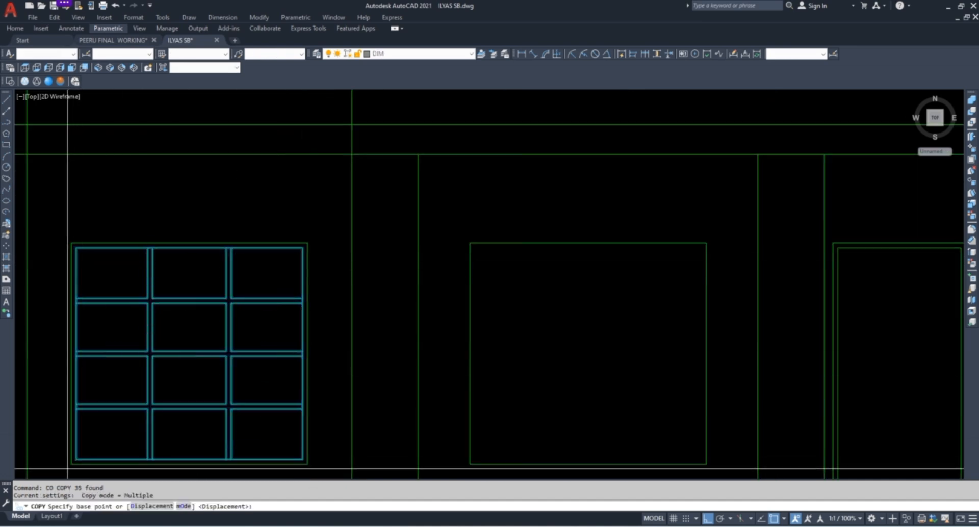
pyautogui.click(71, 463)
pyautogui.scroll(-3, 459, 388)
pyautogui.scroll(3, 448, 405)
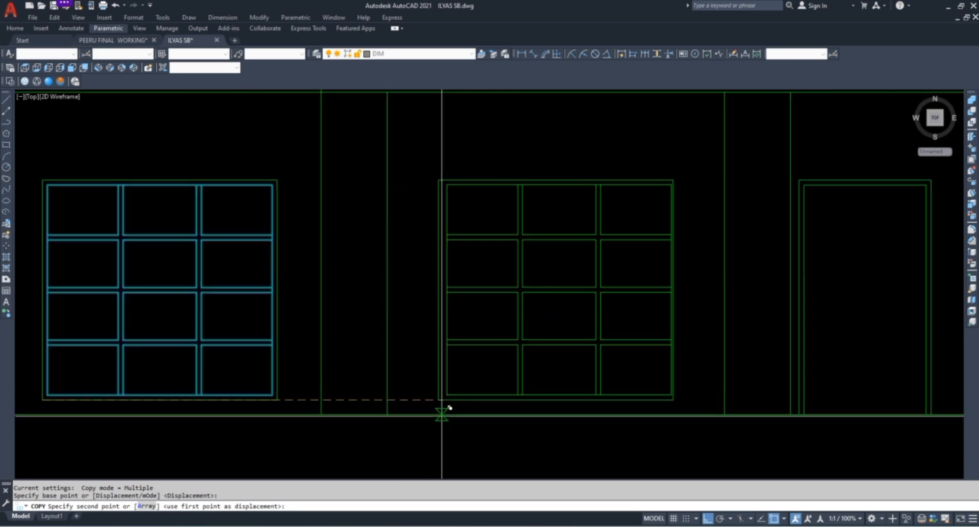
pyautogui.click(445, 397)
pyautogui.press('Escape')
pyautogui.scroll(-4, 438, 382)
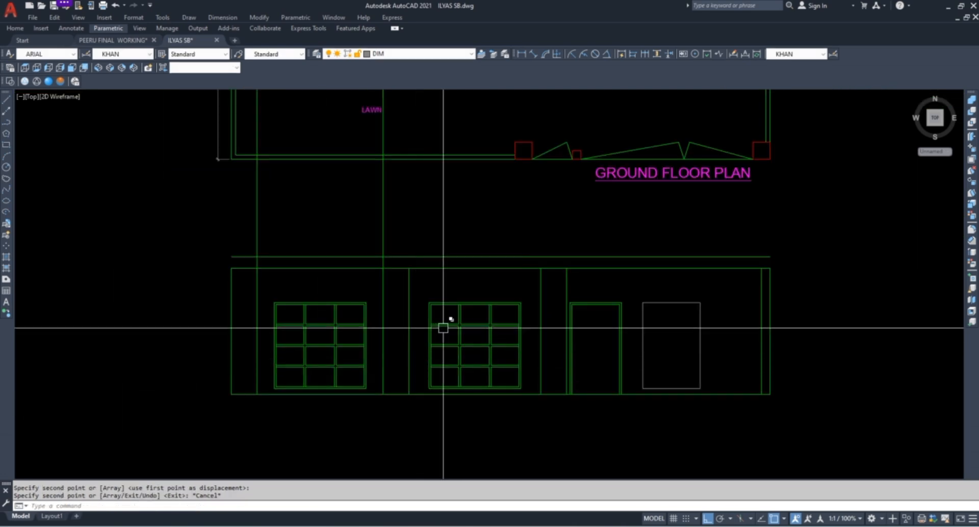
pyautogui.moveTo(448, 321); pyautogui.dragTo(433, 302, button='middle')
pyautogui.scroll(-2, 400, 240)
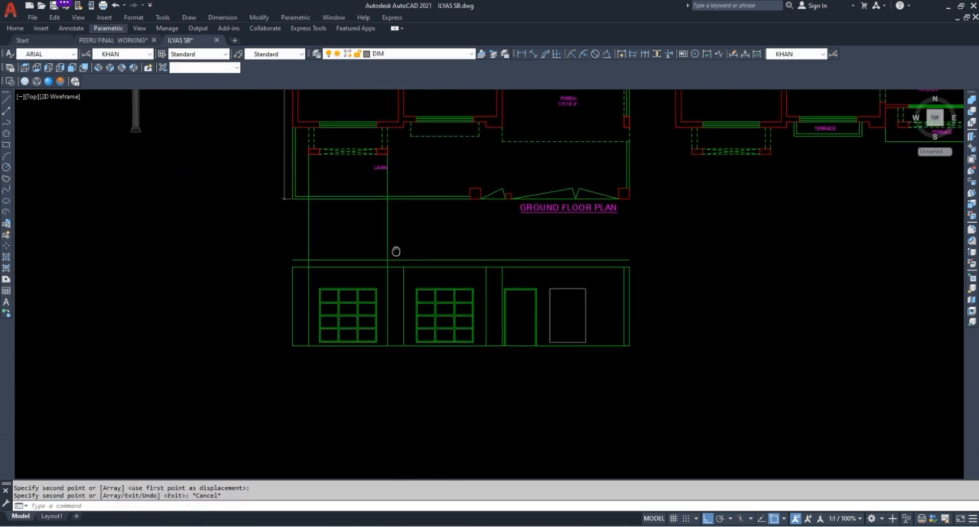
pyautogui.scroll(2, 385, 228)
pyautogui.press('Escape')
pyautogui.press('Escape')
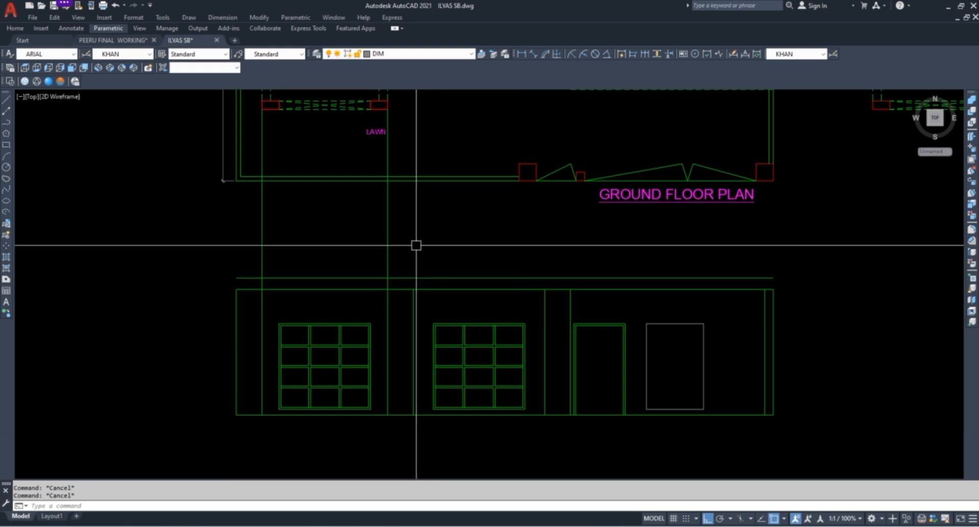
pyautogui.write('o')
pyautogui.press('Return')
pyautogui.write('4')
pyautogui.press('Return')
pyautogui.scroll(2, 315, 261)
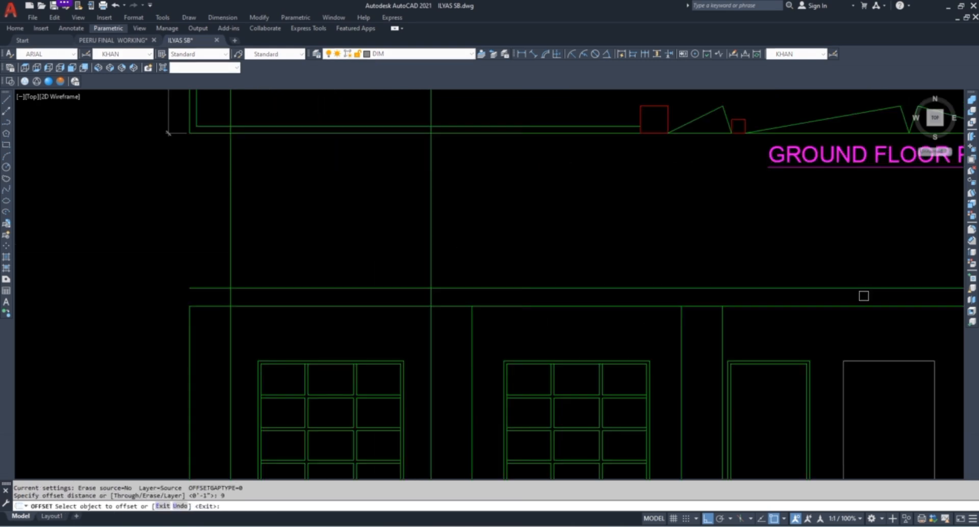
pyautogui.press('Escape')
pyautogui.press('Escape')
pyautogui.write('l')
pyautogui.press('Return')
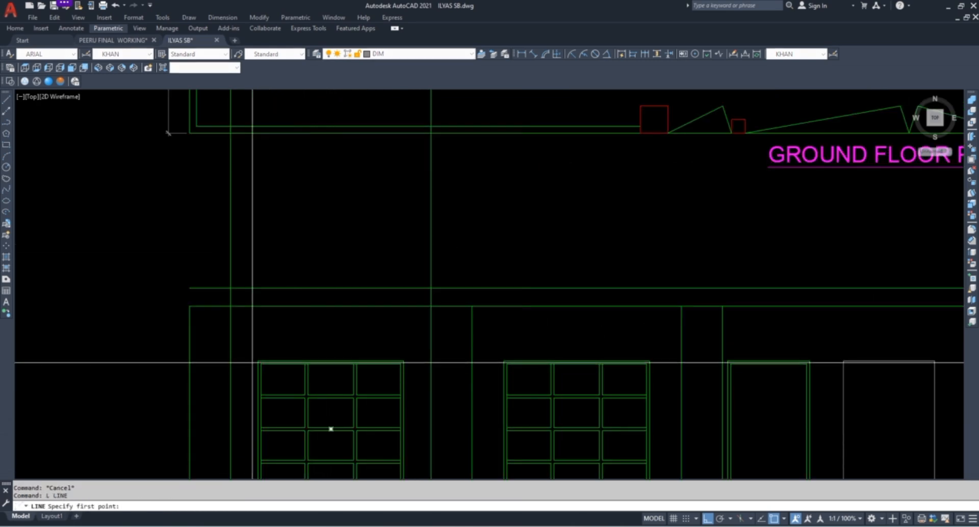
pyautogui.click(253, 363)
pyautogui.scroll(-4, 255, 326)
pyautogui.press('Escape')
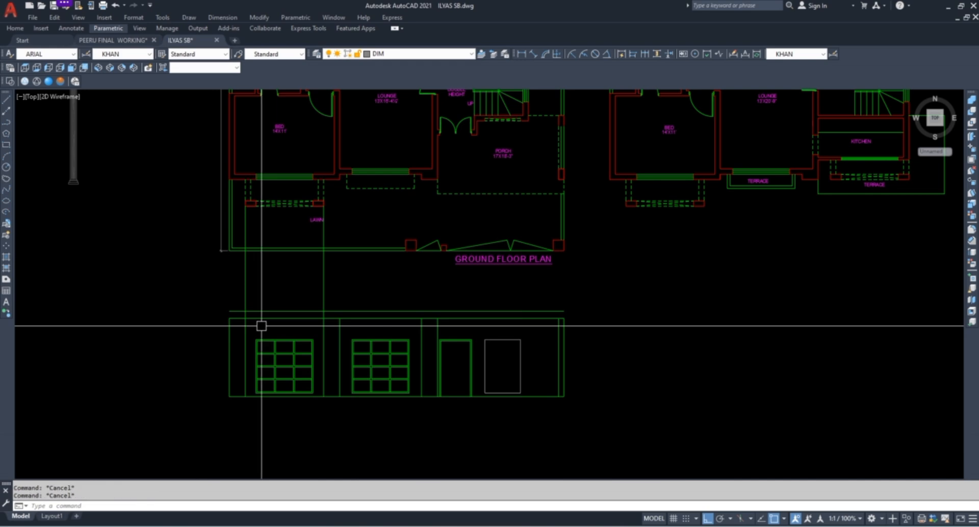
pyautogui.write('RAY')
pyautogui.press('Return')
pyautogui.scroll(2, 256, 286)
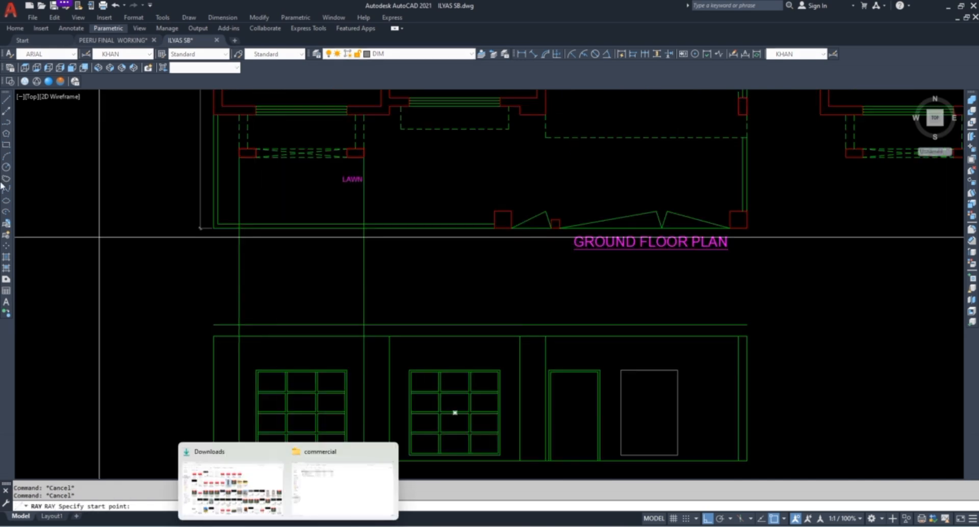
pyautogui.press('Escape')
# Copy the left pier's projection ray to the inner corners of both piers in front of the bedroom window
pyautogui.scroll(4, 247, 158)
pyautogui.click(248, 162)
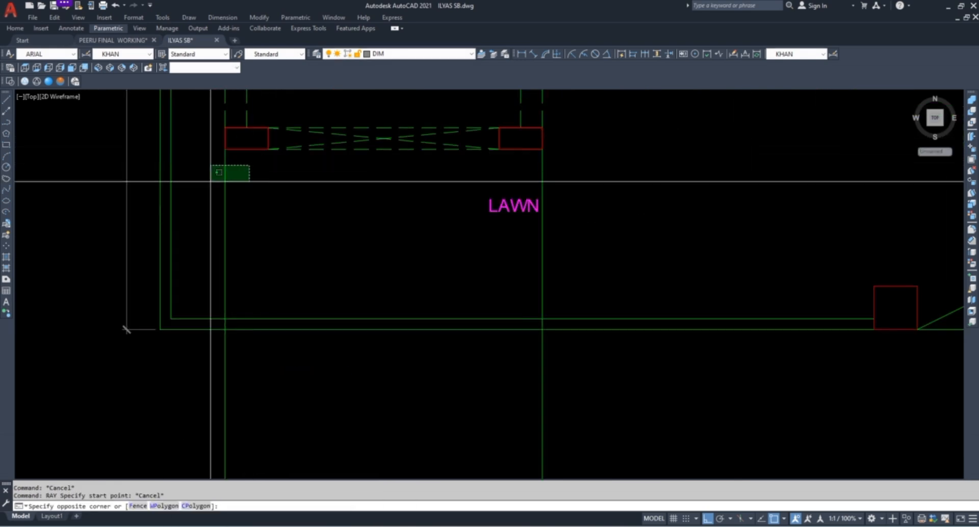
pyautogui.click(202, 185)
pyautogui.write('co')
pyautogui.press('Return')
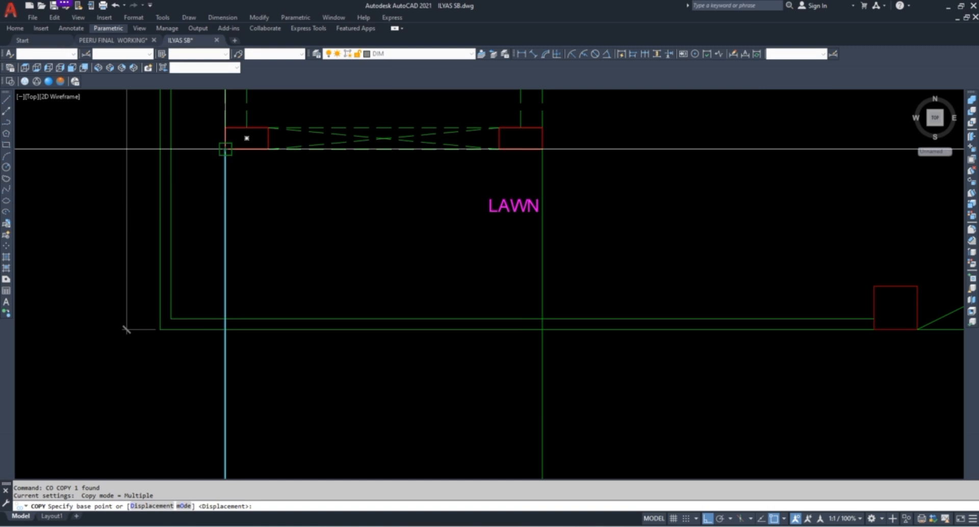
pyautogui.click(226, 149)
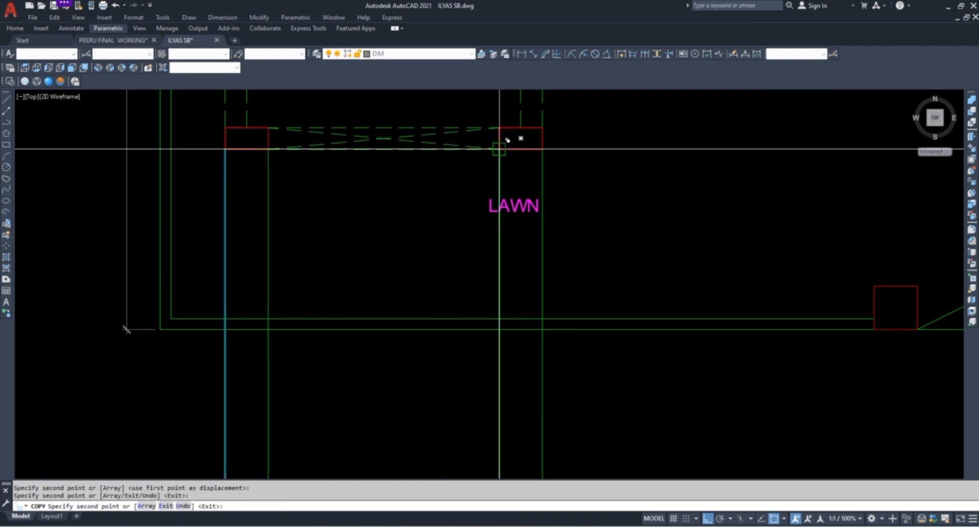
pyautogui.press('Escape')
pyautogui.press('Escape')
# Shorten the decorative column beside the plan by stretching its upper end downward
pyautogui.scroll(-5, 376, 234)
pyautogui.scroll(8, 367, 270)
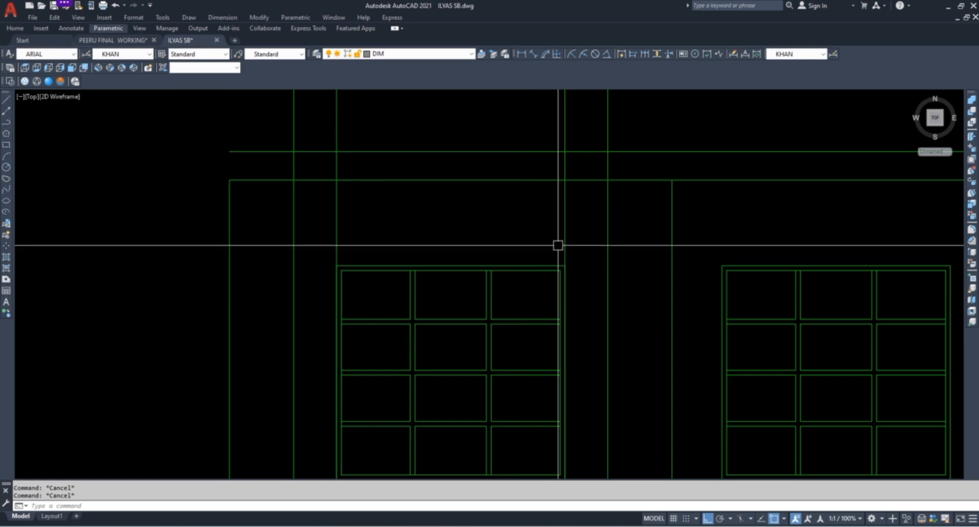
pyautogui.scroll(-8, 357, 220)
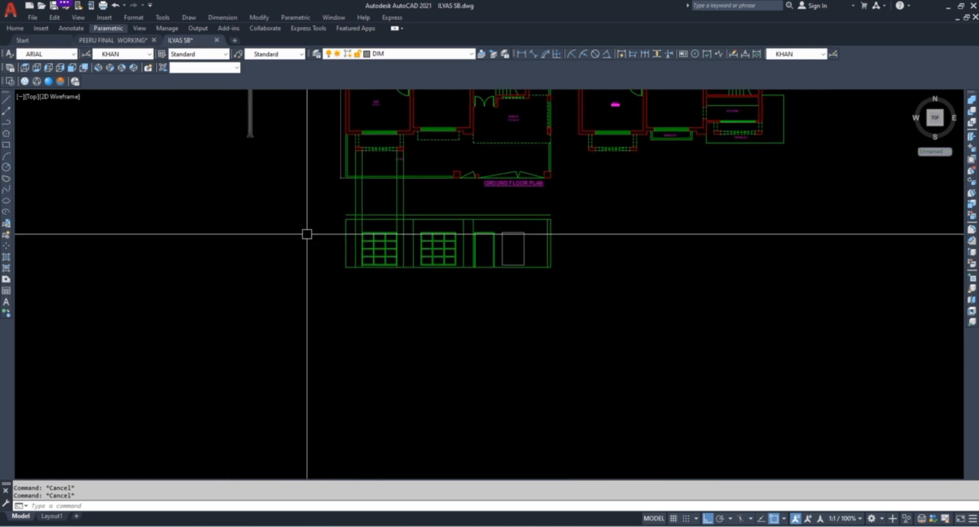
pyautogui.moveTo(280, 184); pyautogui.dragTo(295, 276, button='middle')
pyautogui.scroll(6, 274, 112)
pyautogui.click(317, 118)
pyautogui.click(232, 201)
pyautogui.write('s')
pyautogui.press('space')
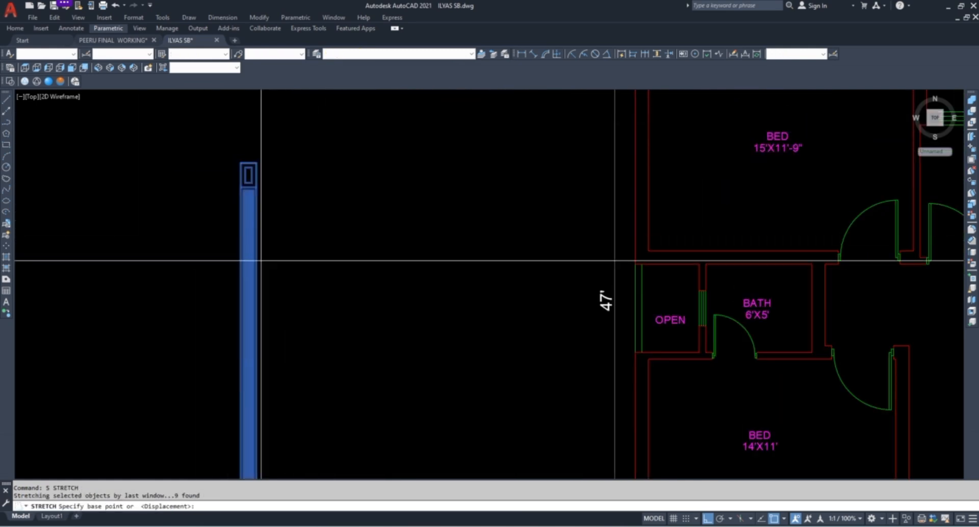
pyautogui.click(343, 193)
pyautogui.click(363, 357)
pyautogui.press('Escape')
pyautogui.press('Escape')
pyautogui.scroll(-7, 329, 246)
pyautogui.scroll(5, 293, 331)
pyautogui.click(278, 357)
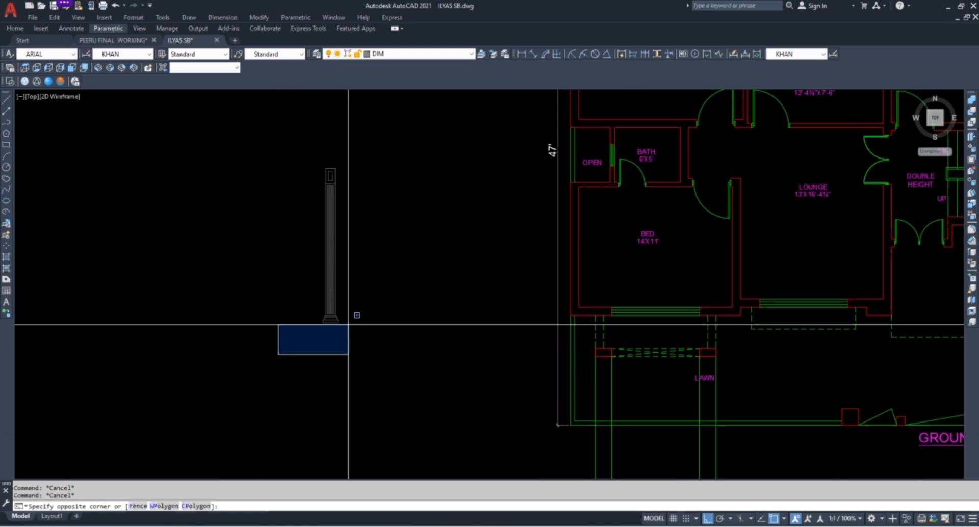
pyautogui.click(368, 144)
pyautogui.write('m')
pyautogui.press('space')
pyautogui.scroll(9, 326, 256)
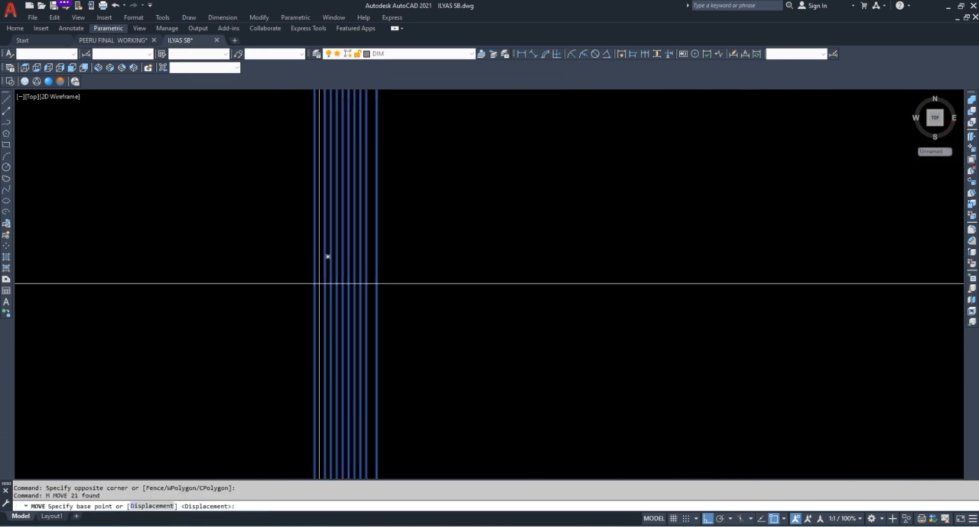
pyautogui.click(365, 290)
pyautogui.press('Escape')
# Move the whole decorative column into the elevation, aligning its shaft's left edge with the leftmost pier projection line
pyautogui.scroll(-12, 365, 295)
pyautogui.moveTo(366, 296); pyautogui.dragTo(233, 205, button='middle')
pyautogui.scroll(6, 202, 221)
pyautogui.scroll(-4, 329, 300)
pyautogui.click(304, 295)
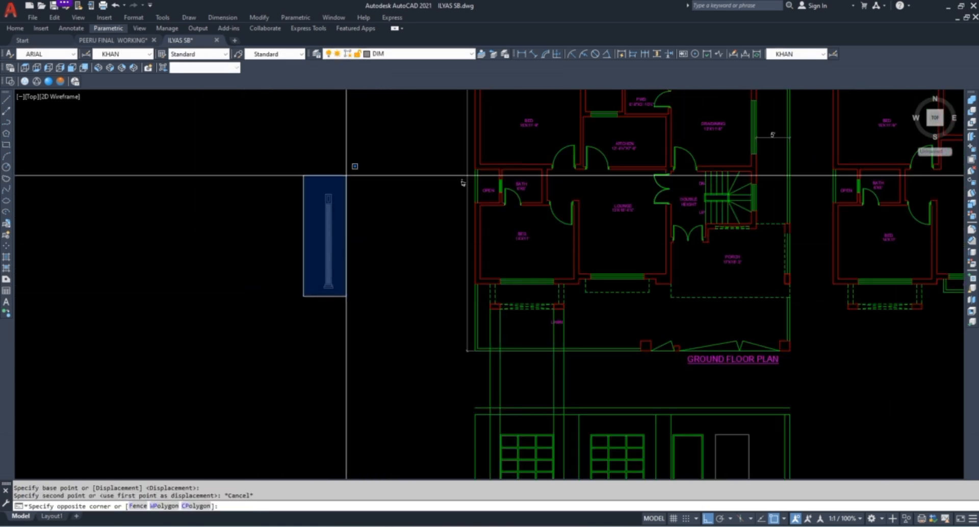
pyautogui.click(355, 159)
pyautogui.write('m')
pyautogui.press('space')
pyautogui.scroll(8, 328, 216)
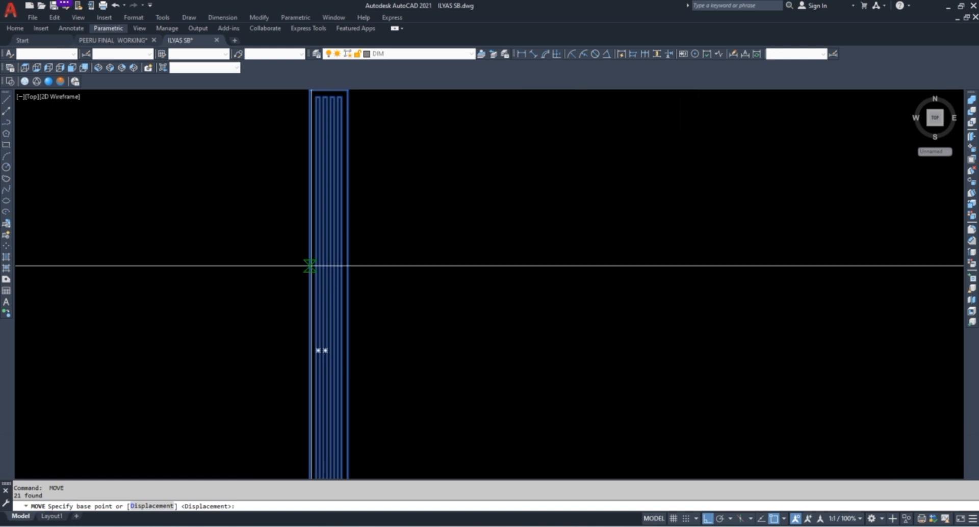
pyautogui.click(309, 266)
pyautogui.scroll(-5, 322, 227)
pyautogui.scroll(5, 307, 236)
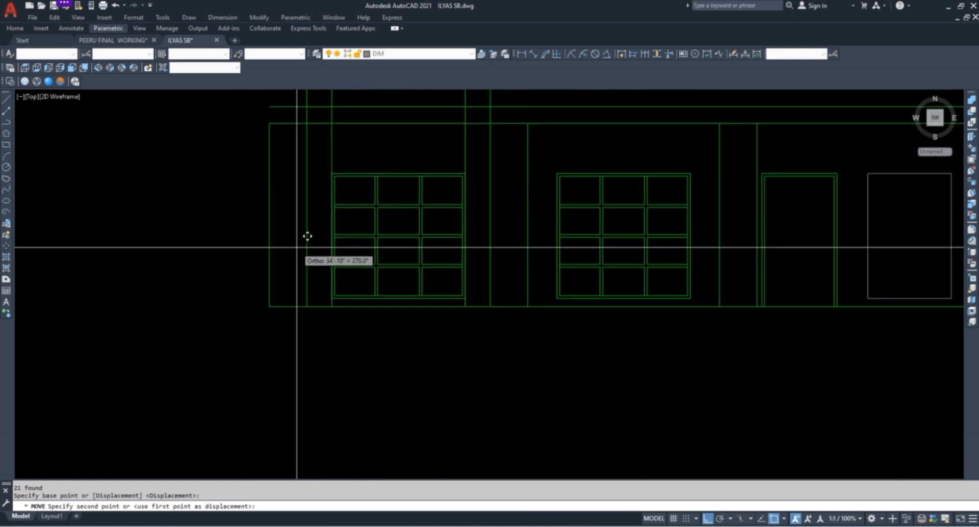
pyautogui.click(331, 233)
pyautogui.click(286, 405)
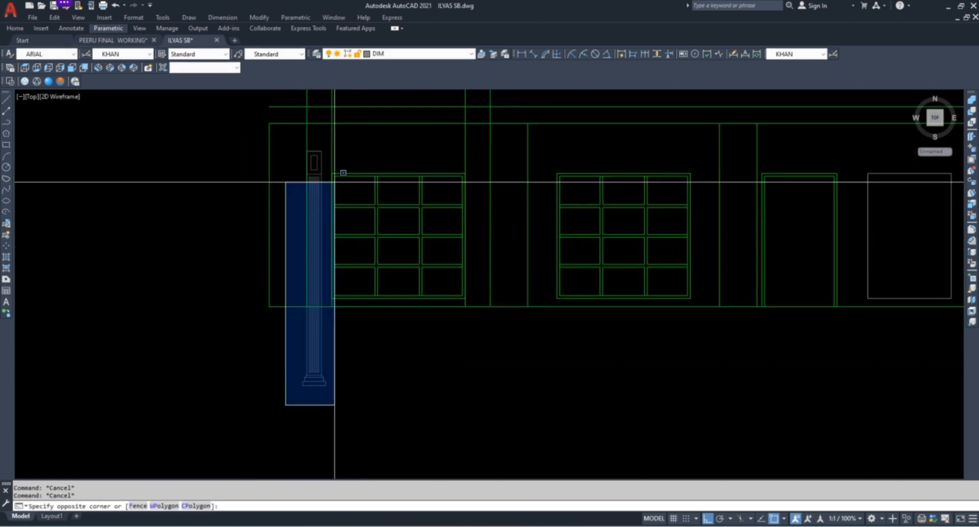
pyautogui.click(324, 143)
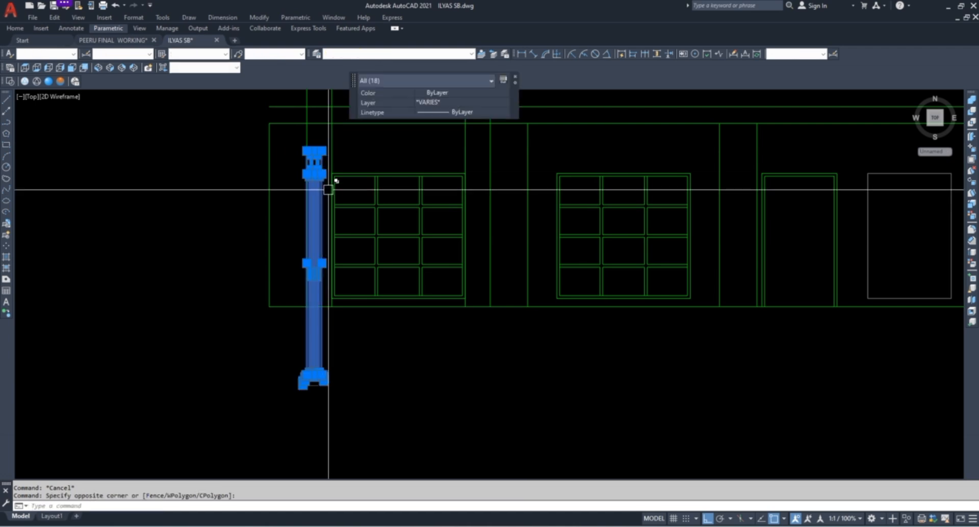
pyautogui.write('m')
pyautogui.press('space')
pyautogui.scroll(4, 326, 427)
pyautogui.press('Escape')
pyautogui.press('Escape')
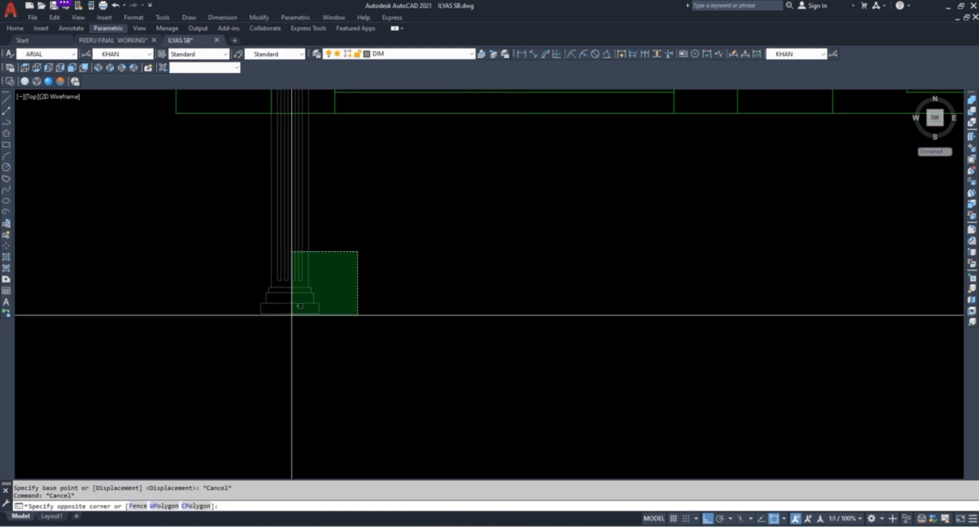
# Move the whole column up so its base stands on the elevation's ground line between the first two pier lines
pyautogui.click(291, 315)
pyautogui.scroll(-3, 219, 368)
pyautogui.scroll(5, 217, 208)
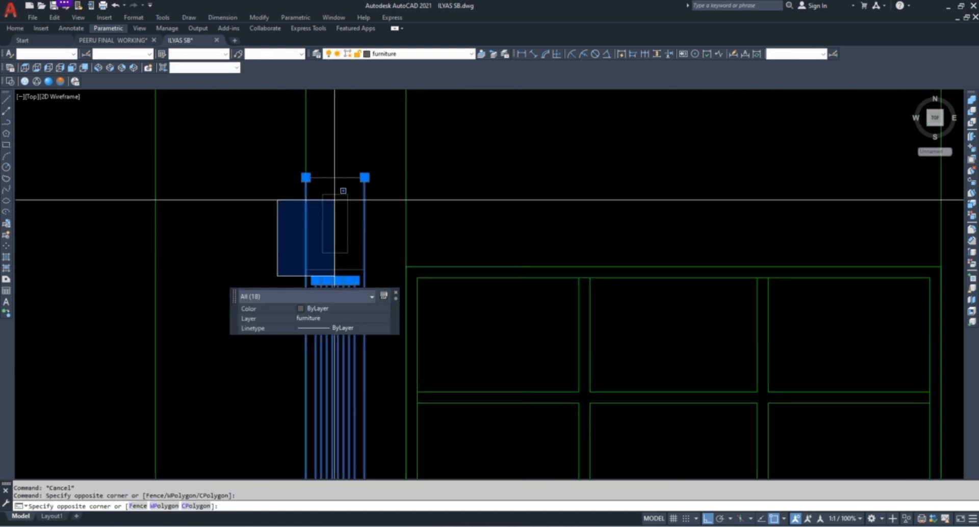
pyautogui.write('m')
pyautogui.press('space')
pyautogui.scroll(-3, 313, 357)
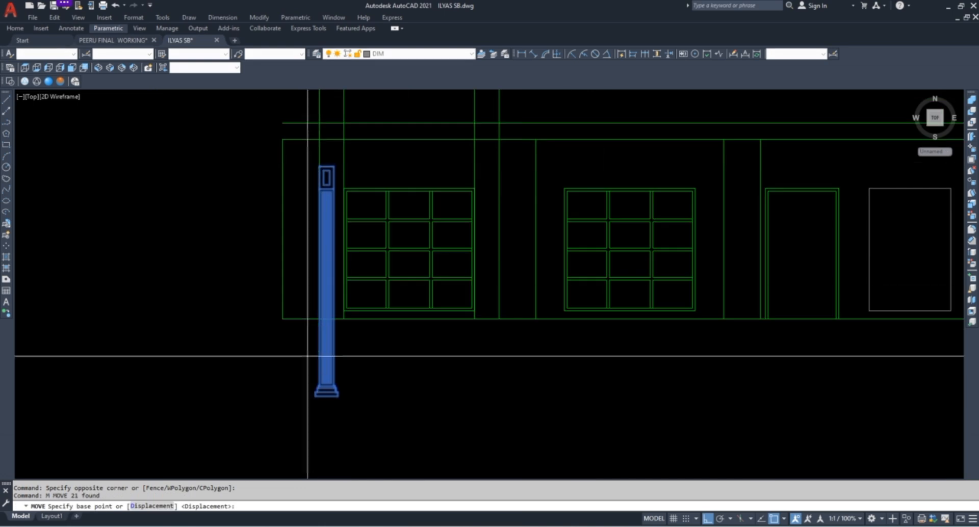
pyautogui.scroll(4, 360, 321)
pyautogui.click(346, 271)
pyautogui.scroll(-3, 329, 322)
pyautogui.scroll(3, 330, 266)
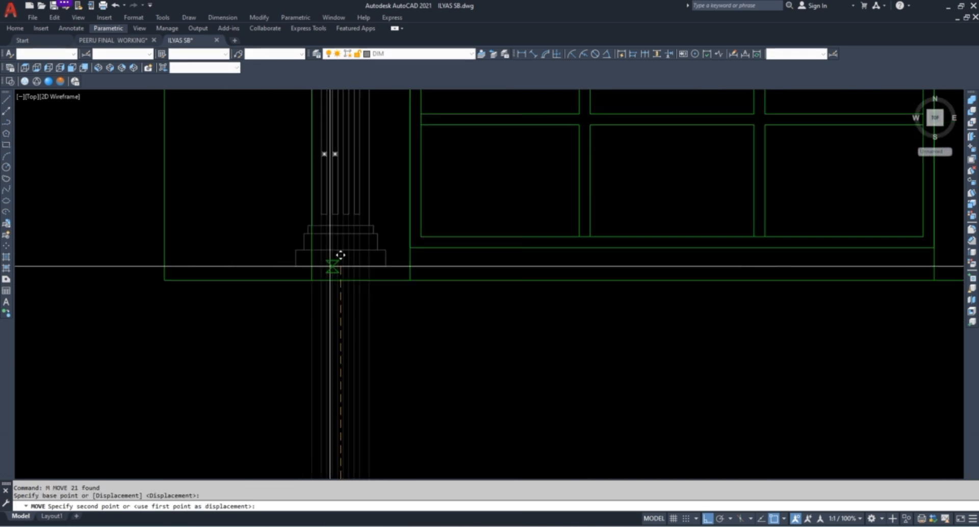
pyautogui.click(377, 270)
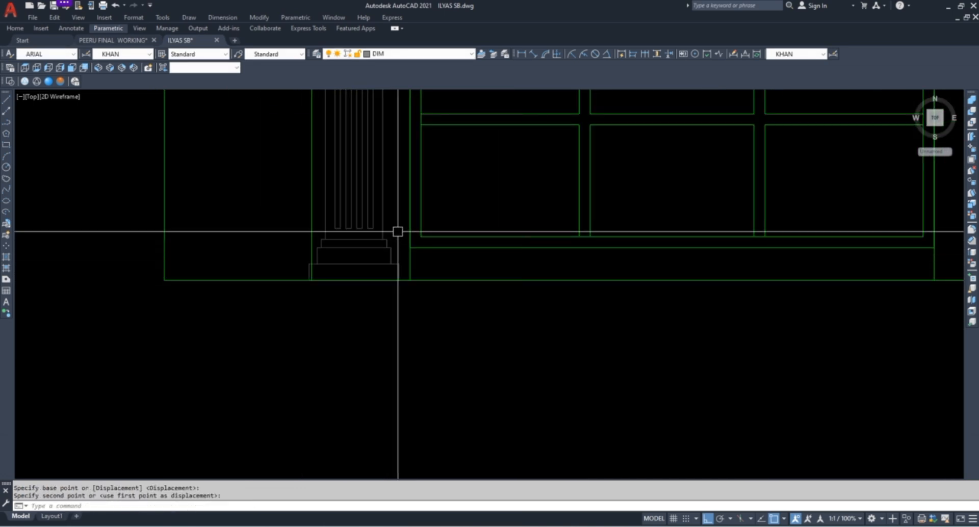
# Draw a temporary horizontal guide line between the first two pier lines, just above the column's base
pyautogui.write('l')
pyautogui.press('space')
pyautogui.scroll(3, 414, 213)
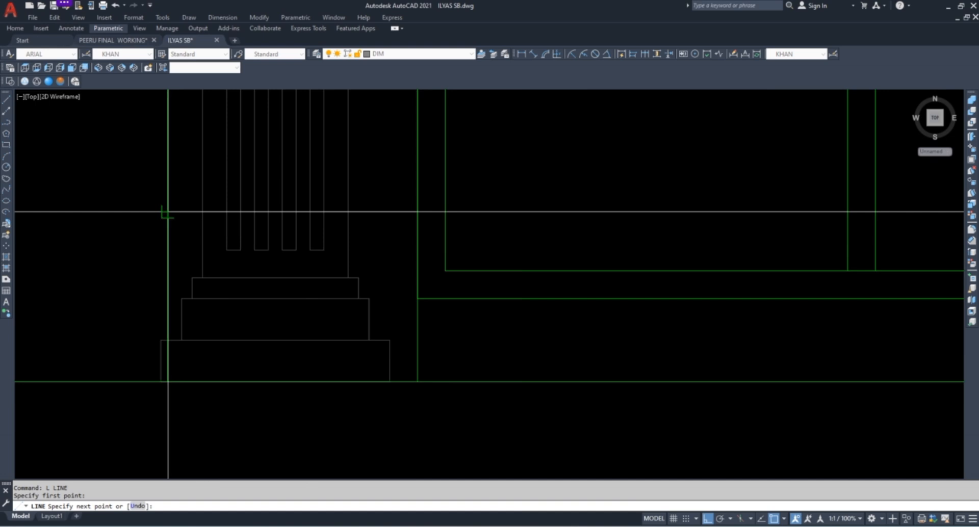
pyautogui.click(417, 212)
pyautogui.press('Escape')
# Centre the column between the pier lines using the guide line's midpoint, keeping its base on the ground line
pyautogui.write('m')
pyautogui.press('space')
pyautogui.write('p')
pyautogui.press('space')
pyautogui.press('space')
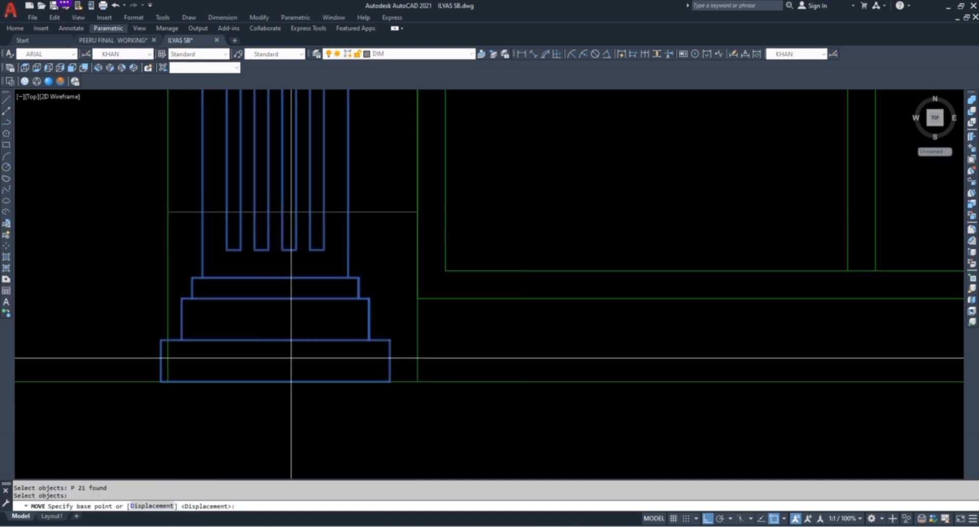
pyautogui.click(292, 370)
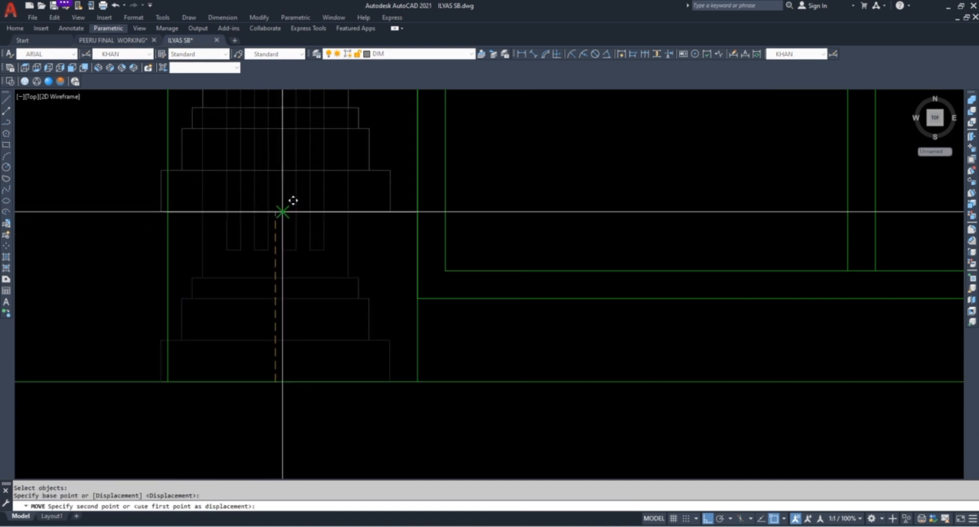
pyautogui.click(292, 212)
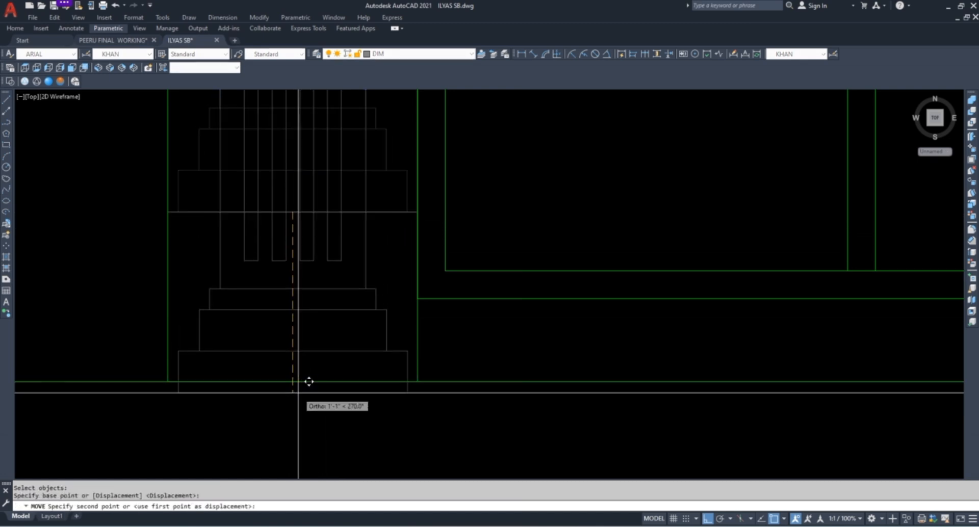
pyautogui.press('Escape')
# Erase the temporary guide line crossing the column's shaft
pyautogui.click(390, 211)
pyautogui.write('e')
pyautogui.press('space')
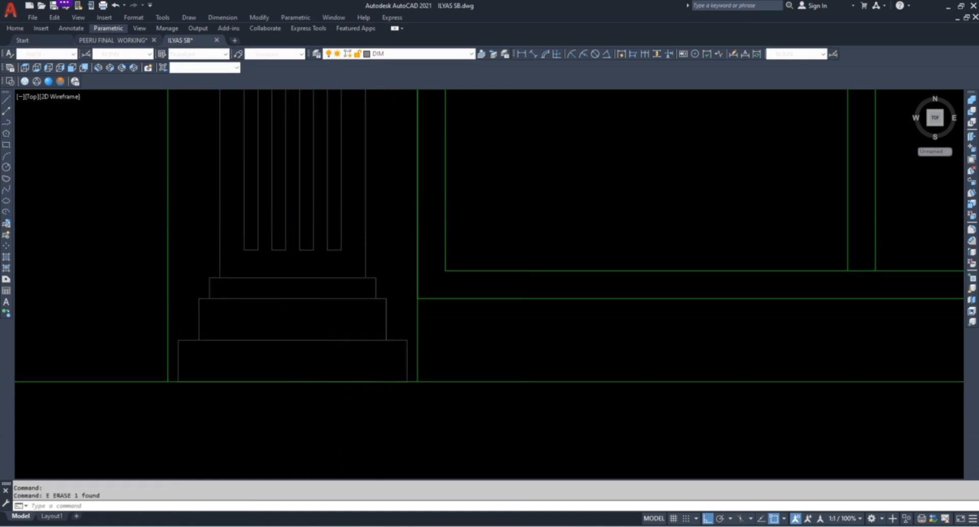
# Mirror the complete column about the first window's vertical centre line, keeping the original
pyautogui.scroll(-10, 328, 349)
pyautogui.moveTo(354, 238); pyautogui.dragTo(344, 267, button='middle')
pyautogui.scroll(4, 311, 146)
pyautogui.scroll(2, 312, 146)
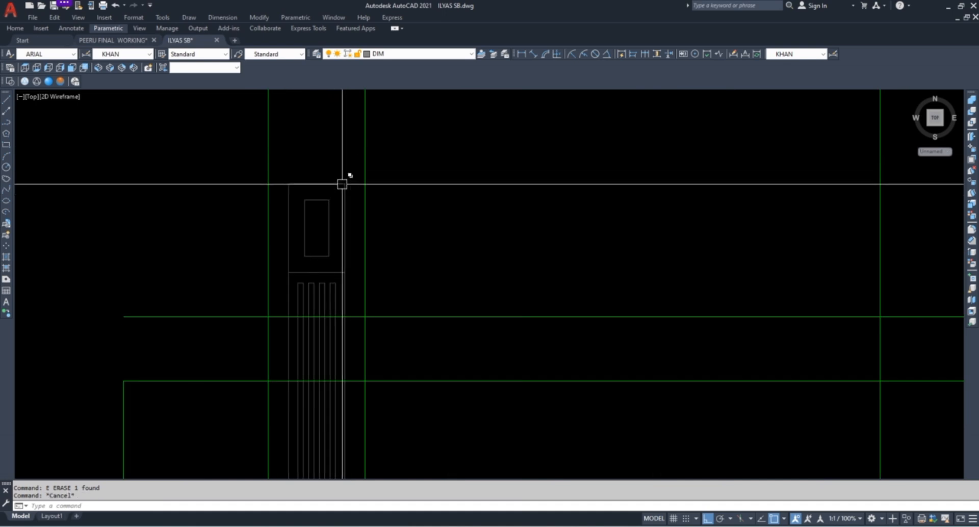
pyautogui.press('Escape')
pyautogui.press('Escape')
pyautogui.click(354, 161)
pyautogui.click(277, 303)
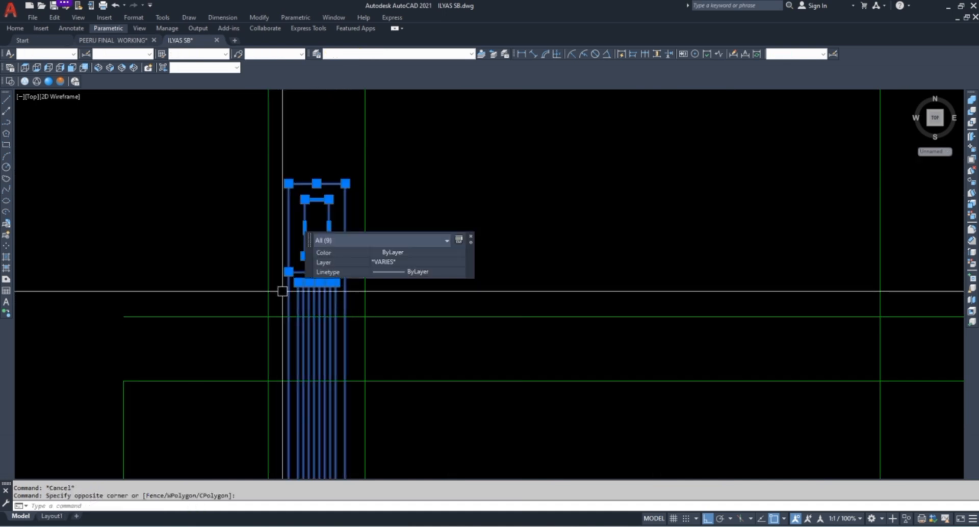
pyautogui.scroll(-3, 270, 255)
pyautogui.scroll(5, 258, 418)
pyautogui.click(266, 389)
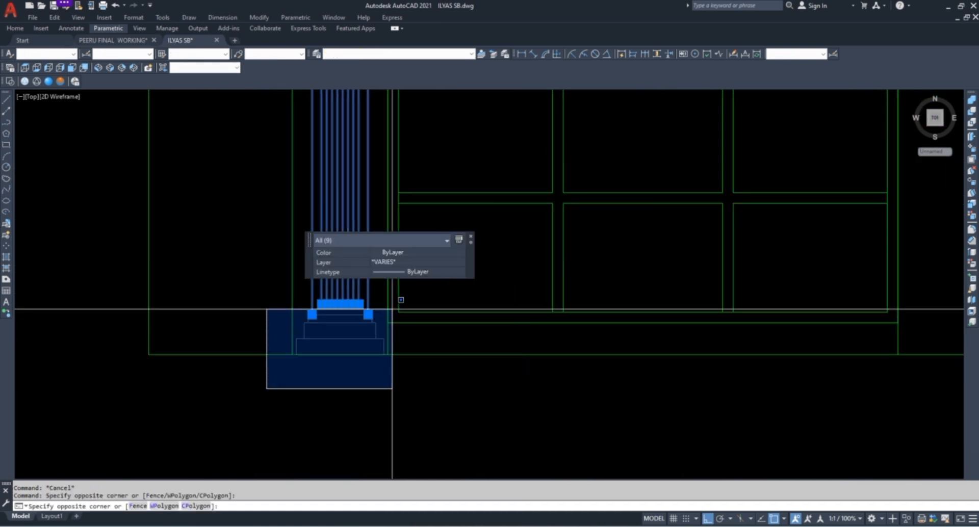
pyautogui.click(389, 295)
pyautogui.write('mi')
pyautogui.press('Return')
pyautogui.scroll(-5, 307, 311)
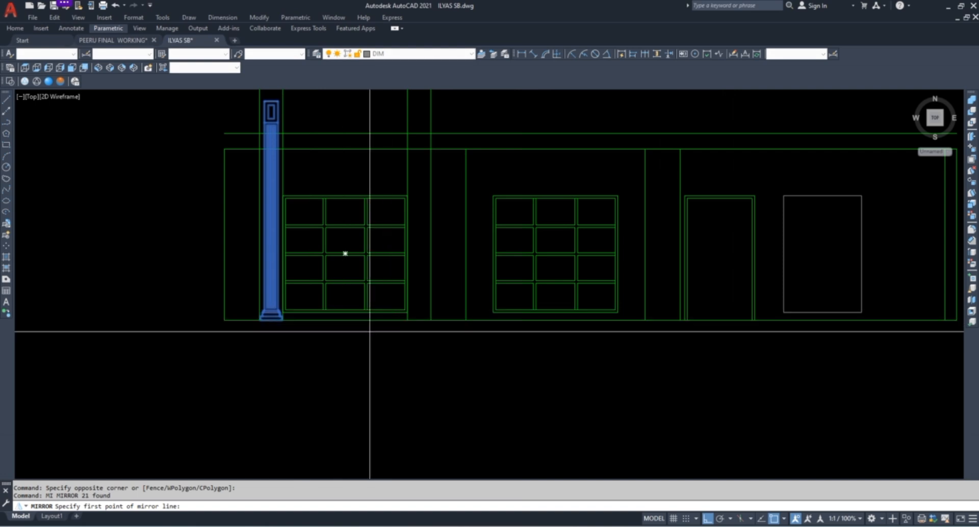
pyautogui.click(345, 193)
pyautogui.click(344, 395)
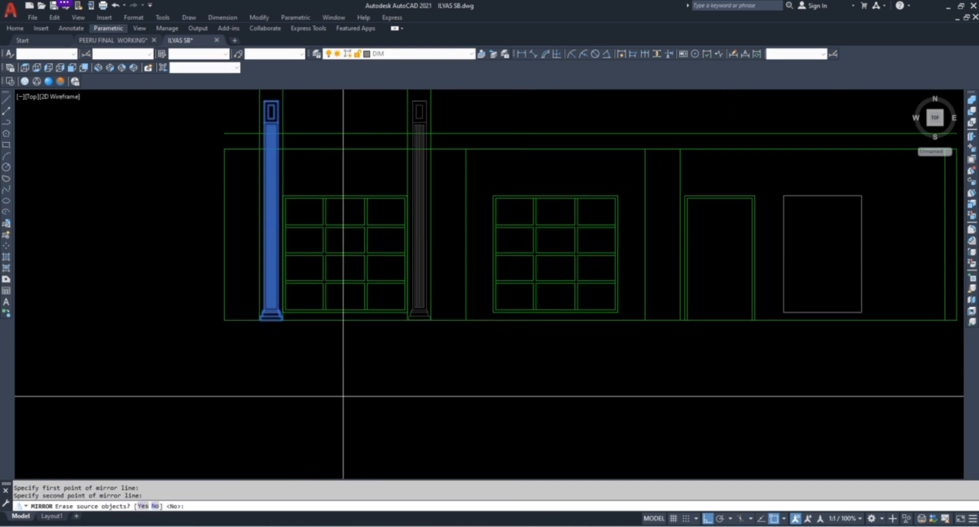
pyautogui.press('Return')
# Examine the tops of both columns in relation to the elevation's roof lines and the pier projections from the plan
pyautogui.scroll(-2, 369, 370)
pyautogui.scroll(4, 414, 181)
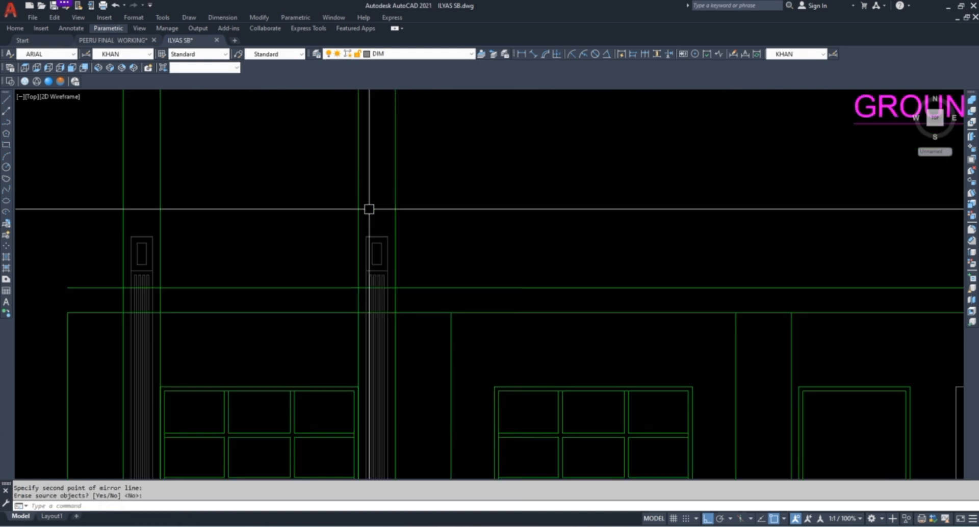
pyautogui.scroll(-4, 388, 207)
pyautogui.scroll(4, 398, 212)
pyautogui.scroll(4, 403, 221)
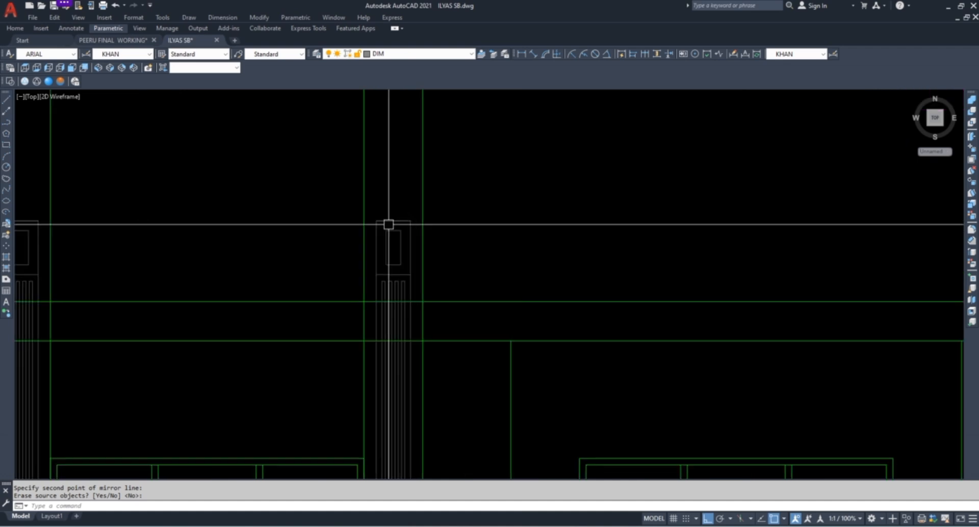
pyautogui.press('Escape')
pyautogui.press('Escape')
pyautogui.click(428, 209)
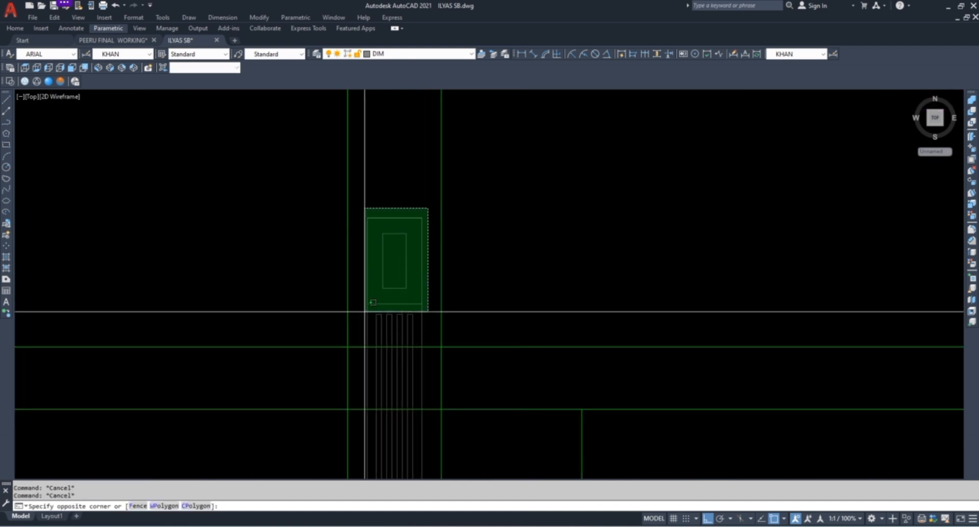
pyautogui.press('Escape')
pyautogui.scroll(-4, 372, 227)
pyautogui.moveTo(397, 235); pyautogui.dragTo(373, 302, button='middle')
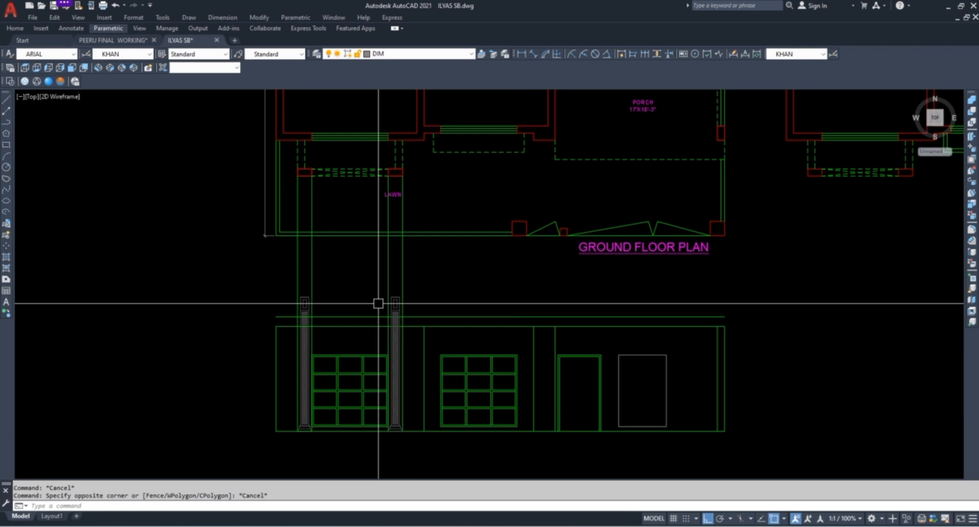
pyautogui.scroll(2, 378, 304)
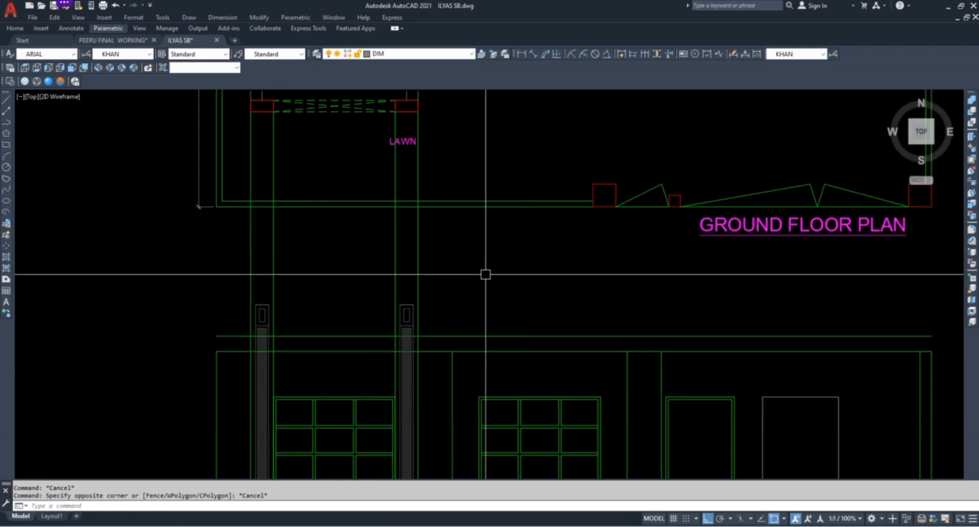
pyautogui.scroll(2, 415, 277)
pyautogui.press('Escape')
pyautogui.press('Escape')
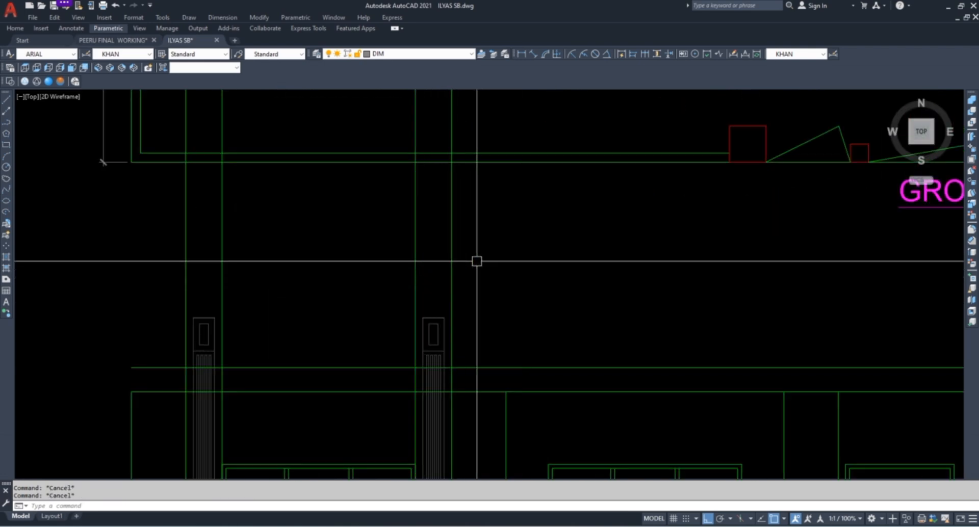
# Trim the two horizontal roof lines where they cross the left column, using its pier lines as cutting edges
pyautogui.click(509, 242)
pyautogui.press('Escape')
pyautogui.scroll(5, 265, 300)
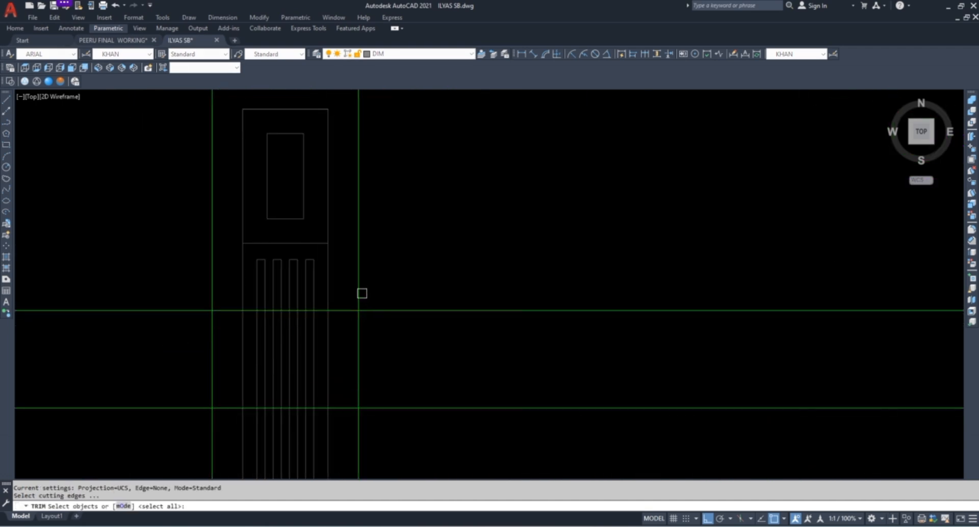
pyautogui.click(228, 295)
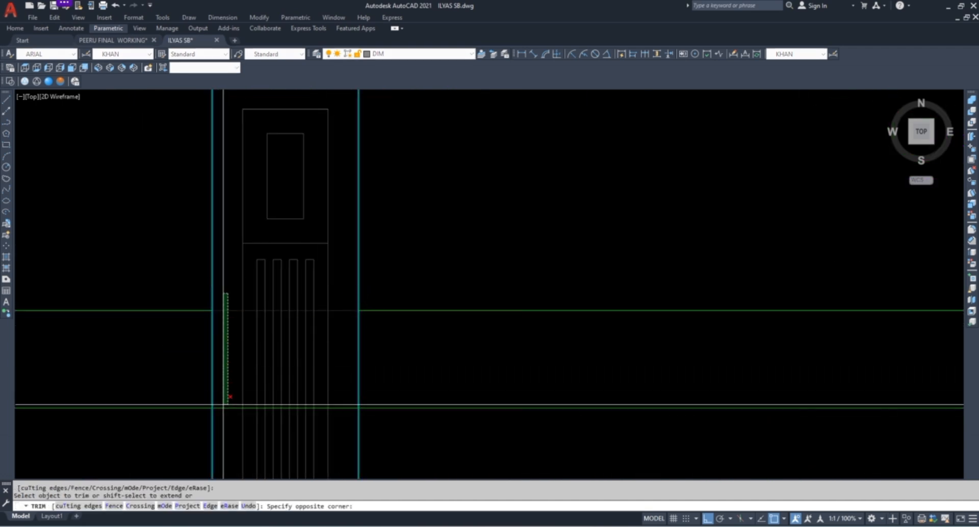
pyautogui.click(223, 419)
pyautogui.scroll(-3, 204, 334)
pyautogui.press('Escape')
pyautogui.press('Escape')
# Trim the two horizontal roof lines between the pier lines of the right column
pyautogui.press('space')
pyautogui.scroll(2, 442, 345)
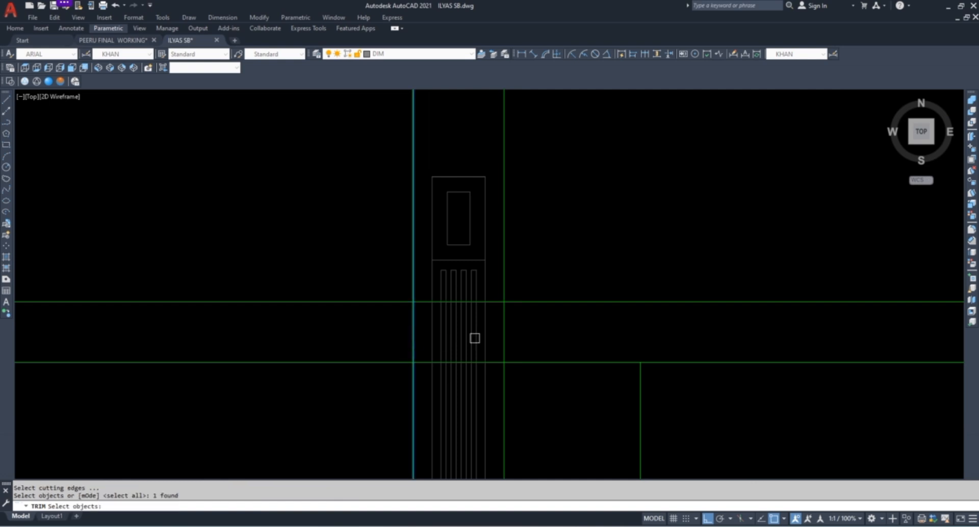
pyautogui.press('space')
pyautogui.scroll(4, 503, 324)
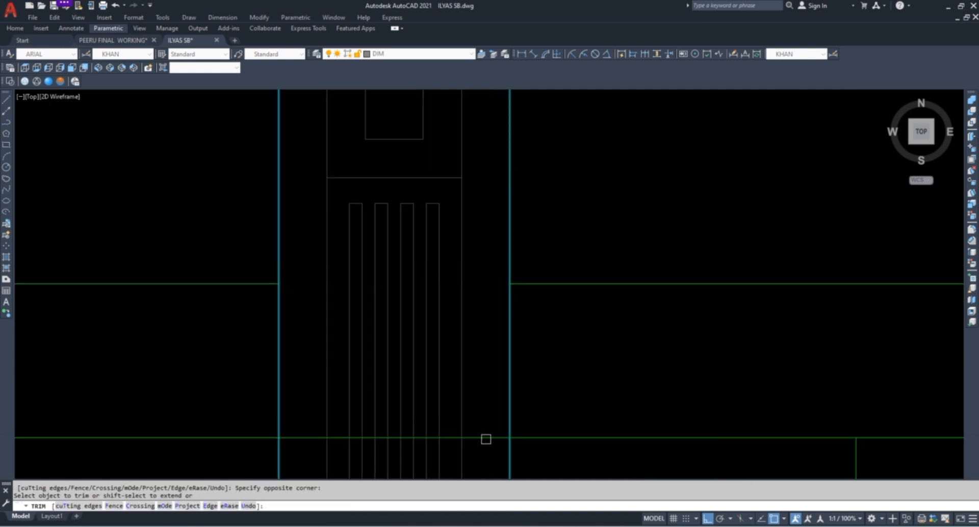
pyautogui.scroll(-5, 419, 285)
pyautogui.press('Escape')
pyautogui.press('Escape')
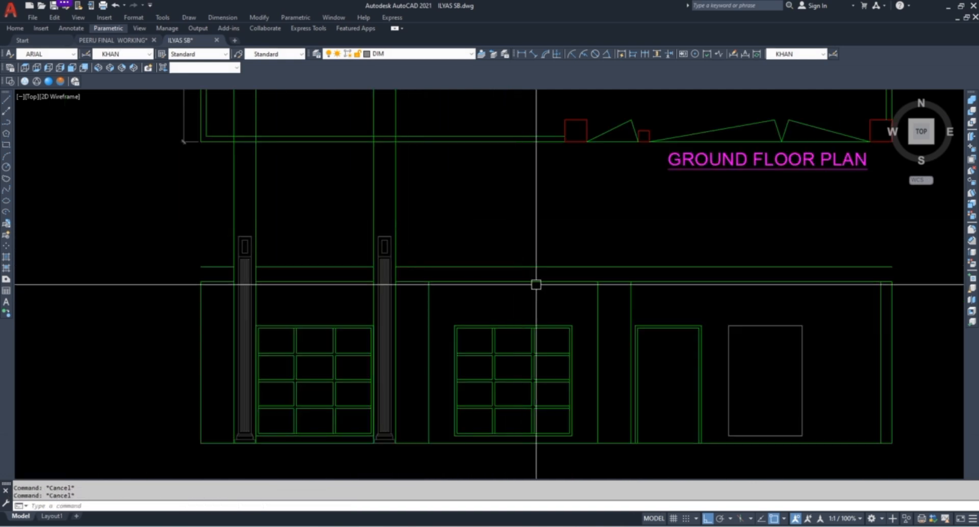
# Move the whole elevation with its projection lines horizontally from the ground floor plan to beneath the adjacent plan with the terraces, aligning matching plan points
pyautogui.moveTo(535, 284); pyautogui.dragTo(497, 216, button='middle')
pyautogui.scroll(-2, 276, 227)
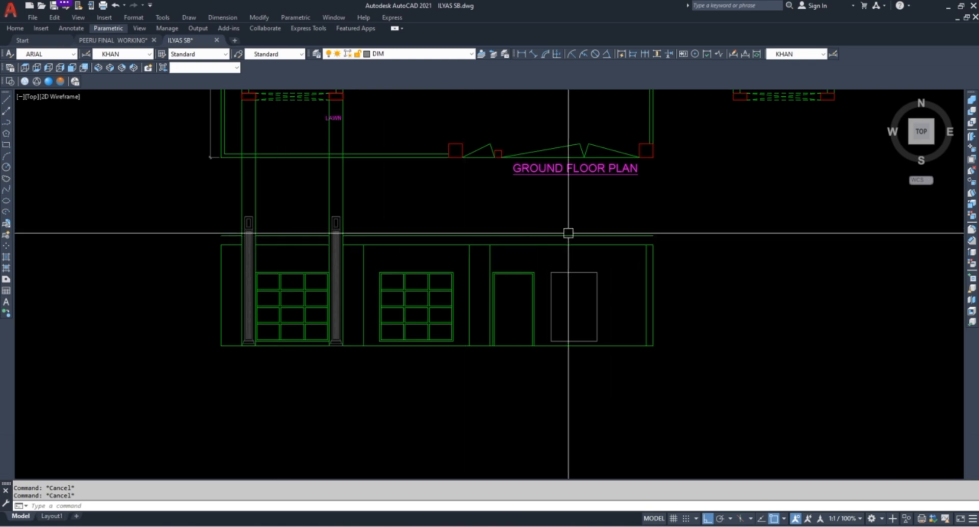
pyautogui.click(694, 219)
pyautogui.click(219, 390)
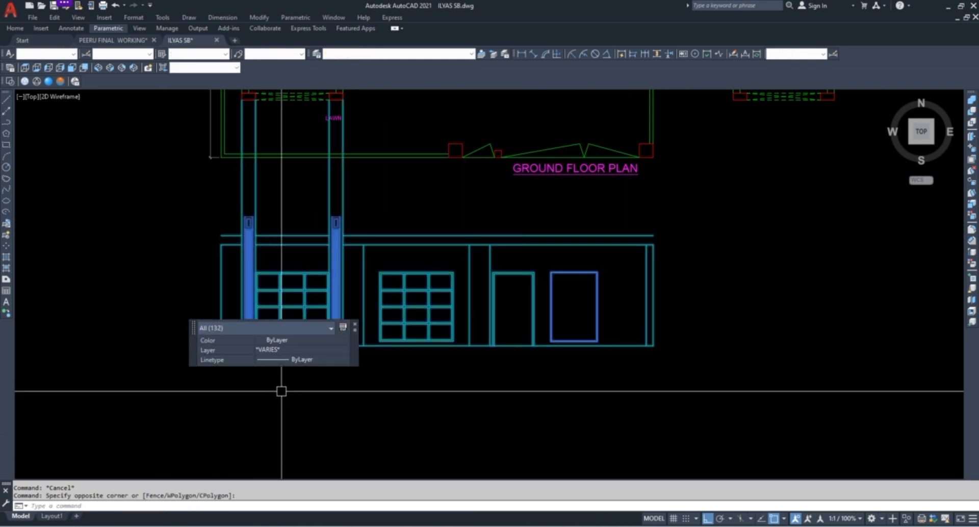
pyautogui.write('m')
pyautogui.press('space')
pyautogui.scroll(-4, 274, 392)
pyautogui.scroll(4, 307, 262)
pyautogui.scroll(-2, 274, 206)
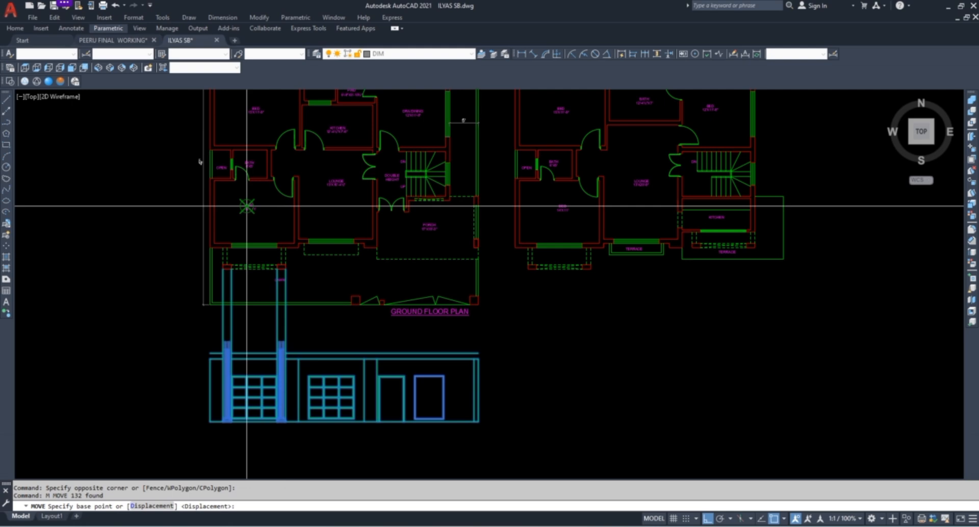
pyautogui.scroll(5, 226, 211)
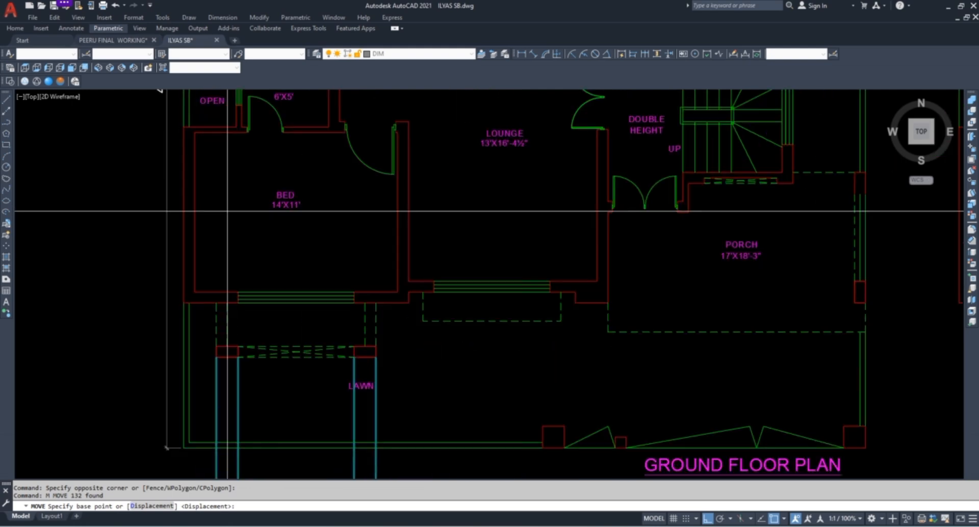
pyautogui.scroll(-8, 194, 201)
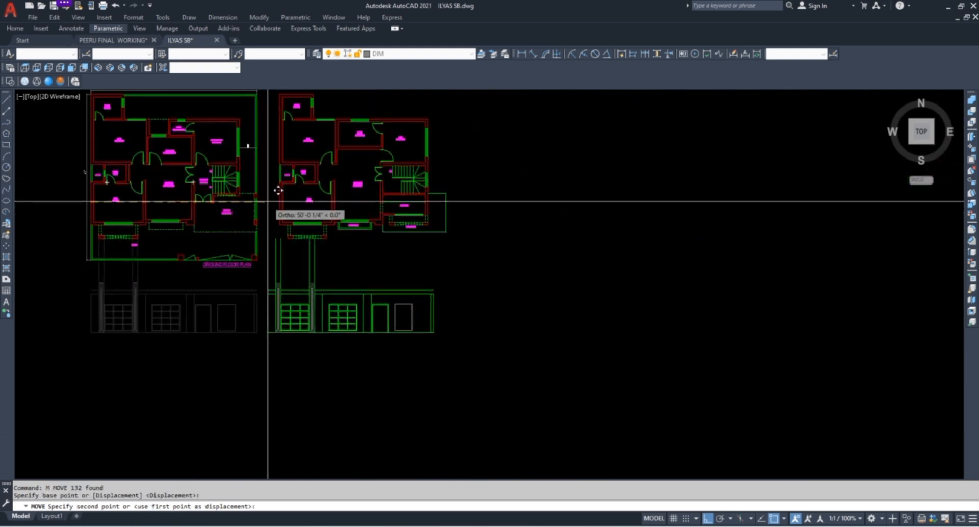
pyautogui.scroll(6, 317, 197)
pyautogui.press('Escape')
pyautogui.scroll(-6, 320, 197)
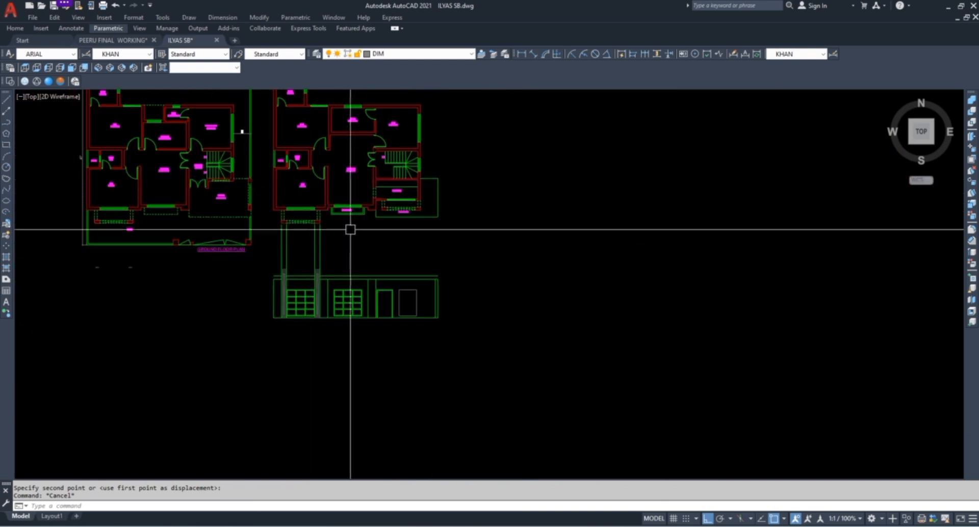
# Measure the width of the wall end beside the porch's double door with a linear dimension, without placing it
pyautogui.scroll(3, 350, 228)
pyautogui.scroll(5, 116, 186)
pyautogui.press('Escape')
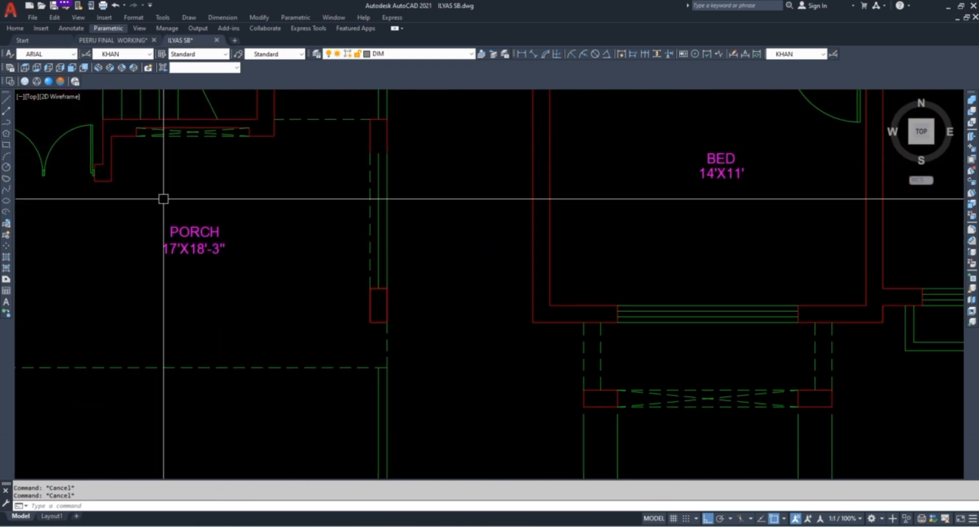
pyautogui.write('DLI')
pyautogui.press('Return')
pyautogui.press('Return')
pyautogui.scroll(4, 101, 186)
pyautogui.click(99, 171)
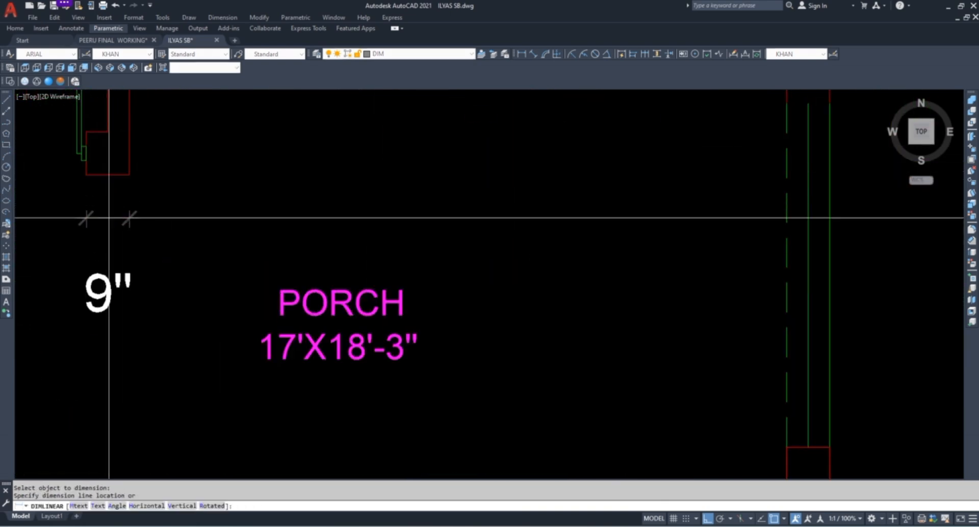
pyautogui.scroll(-10, 112, 205)
pyautogui.press('Escape')
pyautogui.press('Escape')
# Draw a short vertical line upward from the upper right outer corner of the elevation's door frame
pyautogui.scroll(6, 406, 354)
pyautogui.write('L')
pyautogui.press('Return')
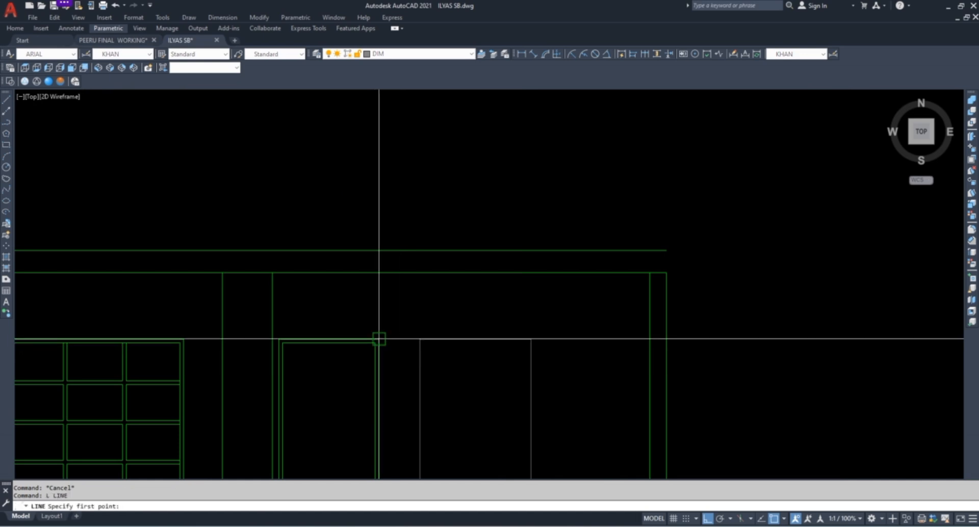
pyautogui.click(379, 339)
pyautogui.click(389, 305)
pyautogui.press('Escape')
# Extend the short line up to the wall's top line and offset a copy toward the blank rectangle
pyautogui.write('E')
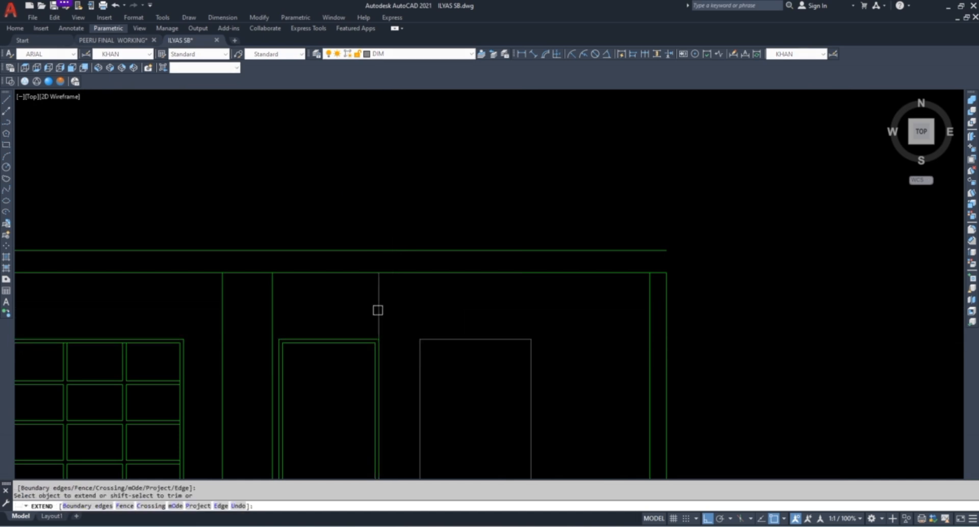
pyautogui.press('Escape')
pyautogui.press('Escape')
pyautogui.press('Escape')
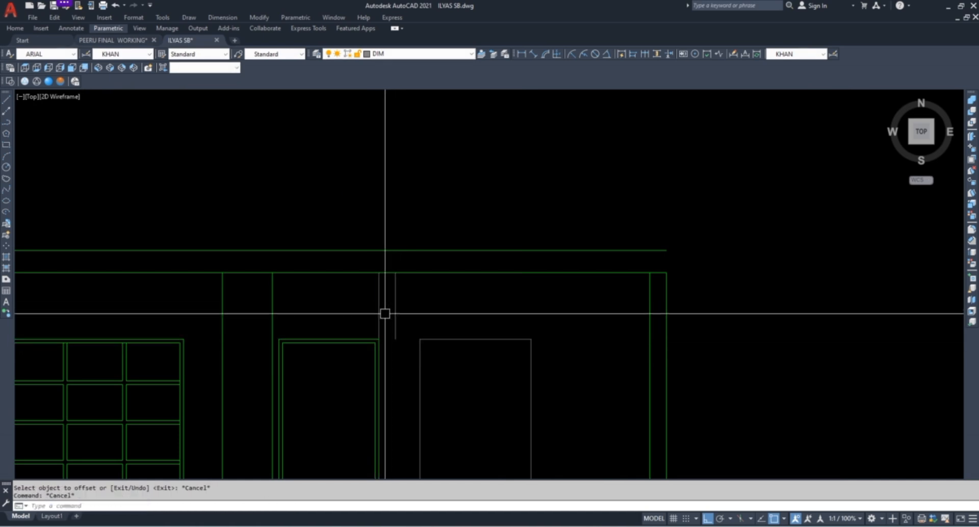
# Remove the original line above the door corner and extend the offset line down to the ground line
pyautogui.scroll(-3, 381, 300)
pyautogui.write('ex')
pyautogui.press('Return')
pyautogui.scroll(3, 385, 306)
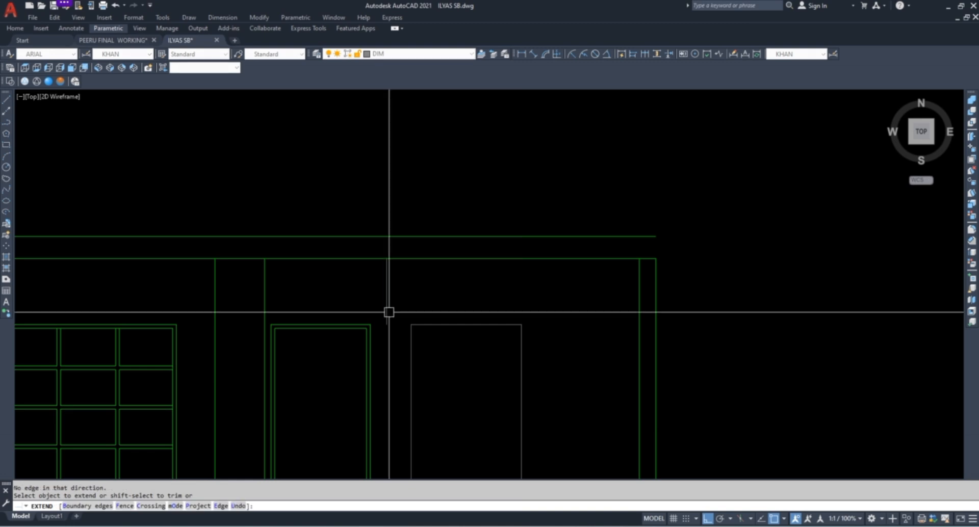
pyautogui.scroll(-2, 388, 304)
pyautogui.write('x')
pyautogui.press('Return')
# Mirror the new full-height line about the blank rectangle's vertical centre line, keeping the original
pyautogui.click(389, 307)
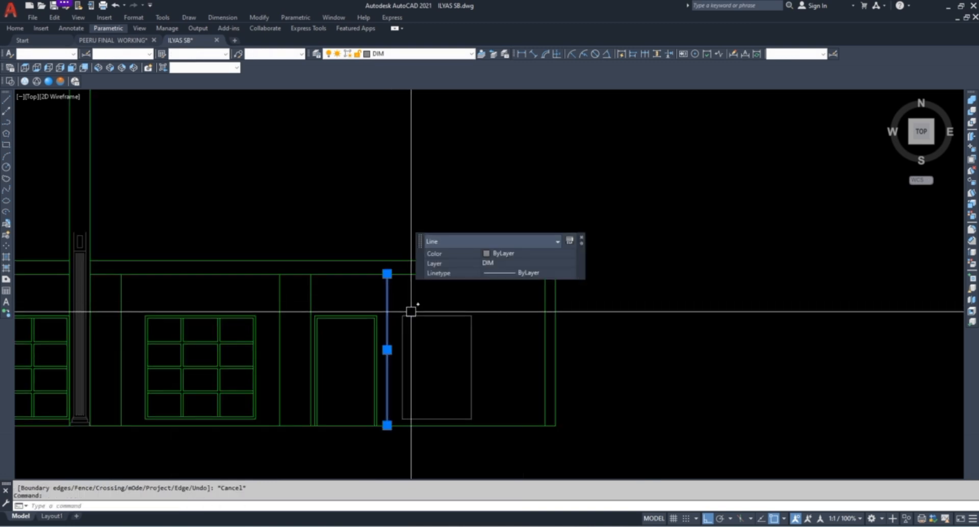
pyautogui.write('mi')
pyautogui.press('Return')
pyautogui.click(437, 316)
pyautogui.click(445, 358)
pyautogui.press('Return')
pyautogui.press('Escape')
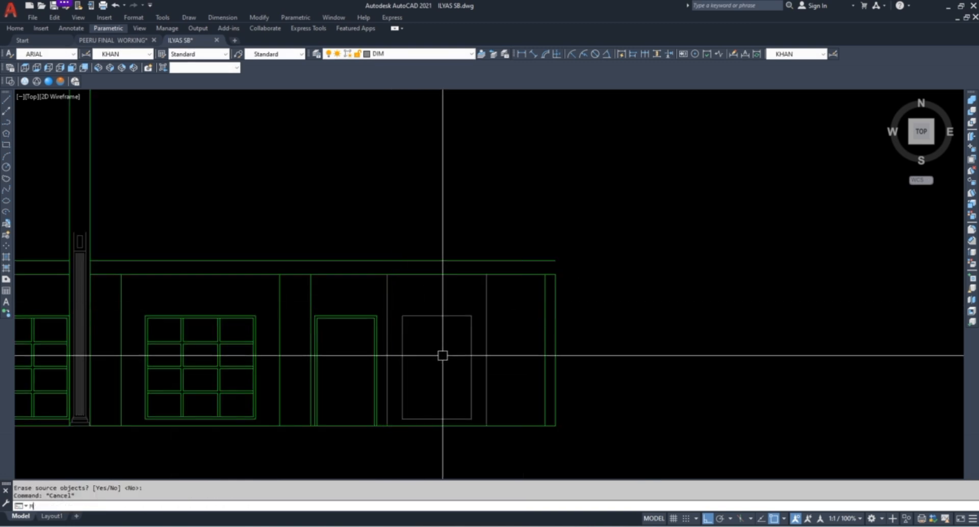
# Match the properties of the two new vertical lines and the blank rectangle to the green wall top line
pyautogui.click(508, 291)
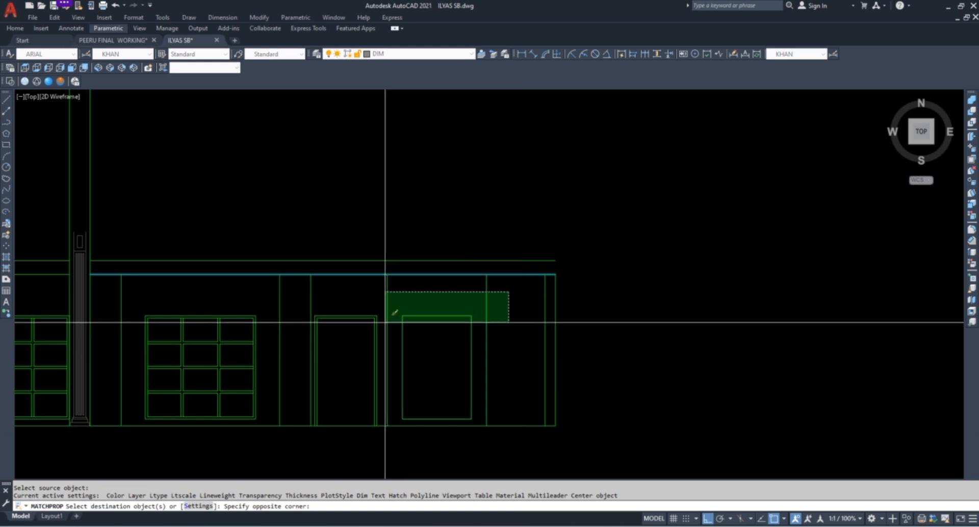
pyautogui.press('Escape')
pyautogui.scroll(-4, 417, 321)
pyautogui.scroll(2, 276, 301)
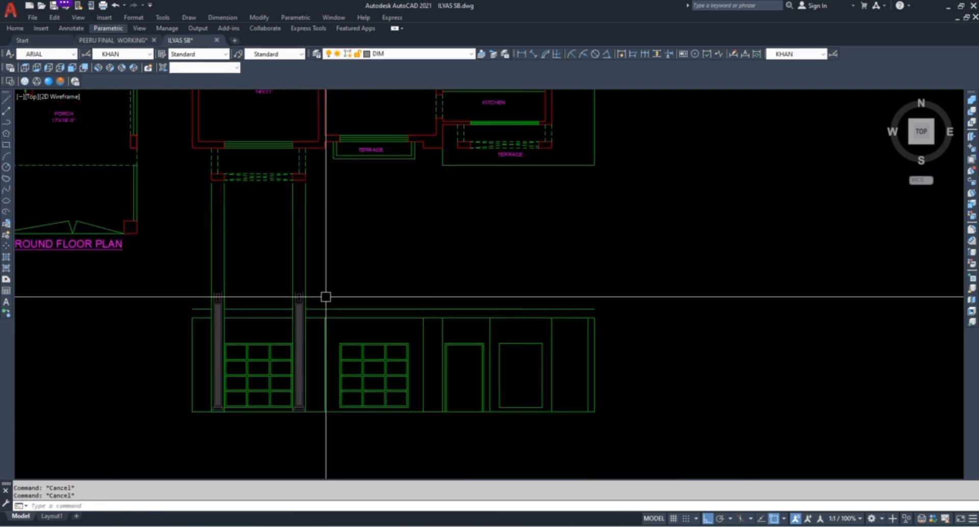
# Stretch the top end of the elevation's outer left wall line vertically, well above the roof lines toward the upper plan
pyautogui.scroll(-2, 323, 281)
pyautogui.scroll(4, 260, 287)
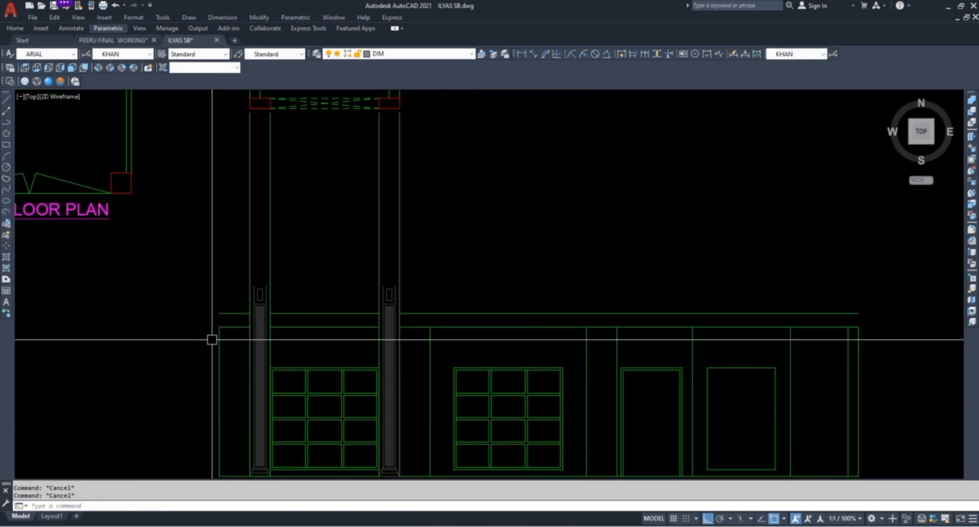
pyautogui.click(219, 334)
pyautogui.click(219, 327)
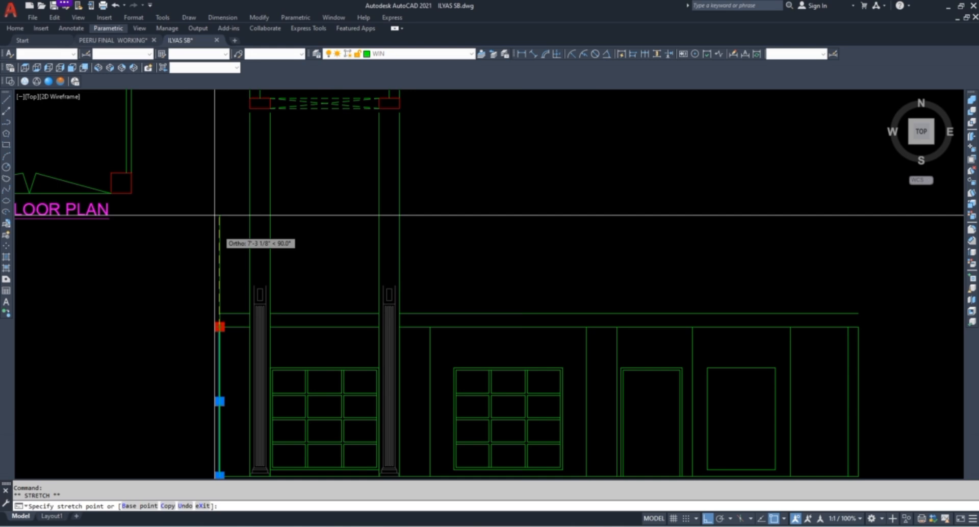
pyautogui.click(209, 153)
pyautogui.press('Escape')
pyautogui.press('Escape')
pyautogui.scroll(-4, 229, 264)
pyautogui.scroll(3, 314, 214)
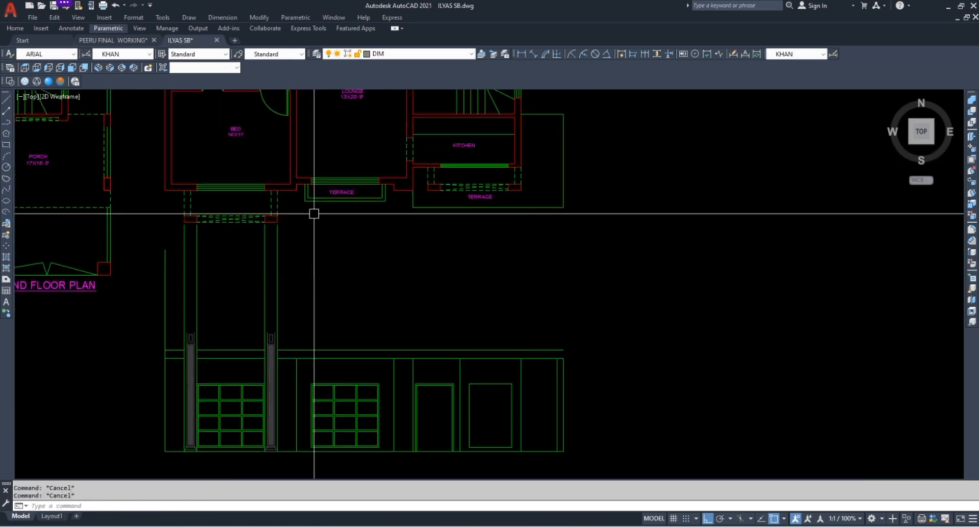
pyautogui.moveTo(398, 283); pyautogui.dragTo(397, 256, button='middle')
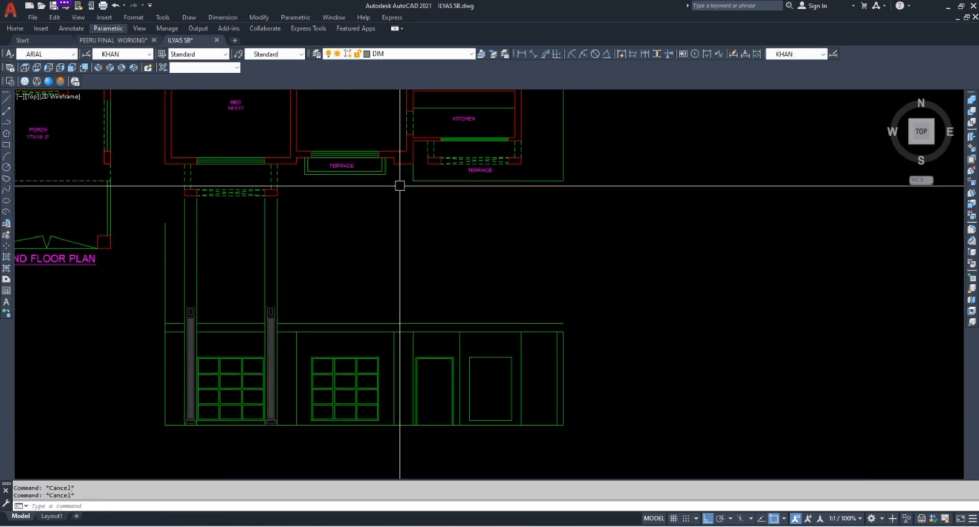
pyautogui.write('l')
pyautogui.press('Return')
pyautogui.scroll(4, 389, 171)
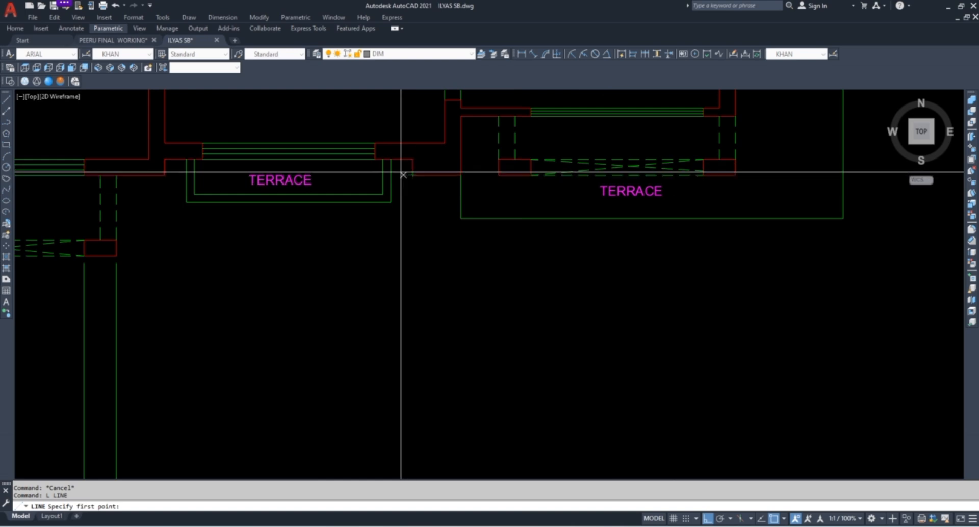
pyautogui.scroll(-4, 316, 149)
pyautogui.press('Escape')
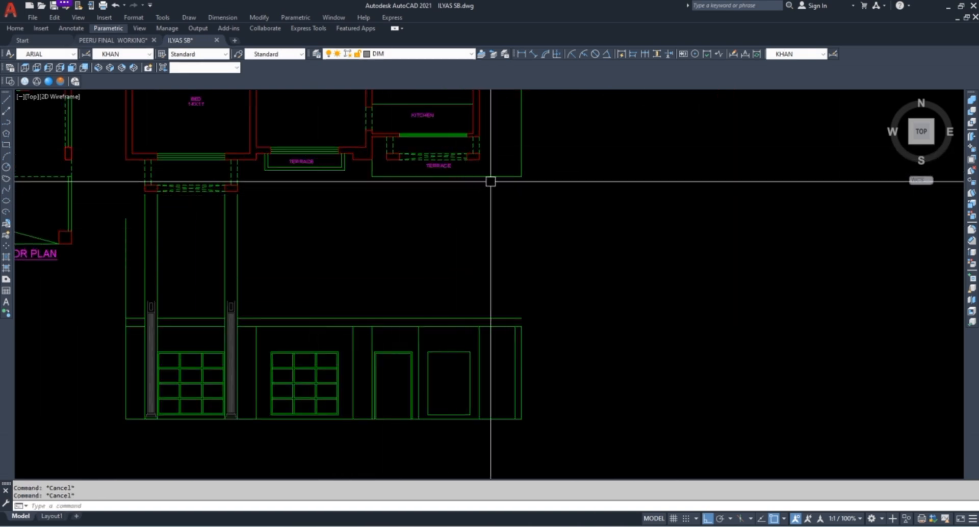
# Draw a vertical guide line down from the outer right pier corner at the plan's kitchen terrace toward the elevation
pyautogui.write('l')
pyautogui.press('Return')
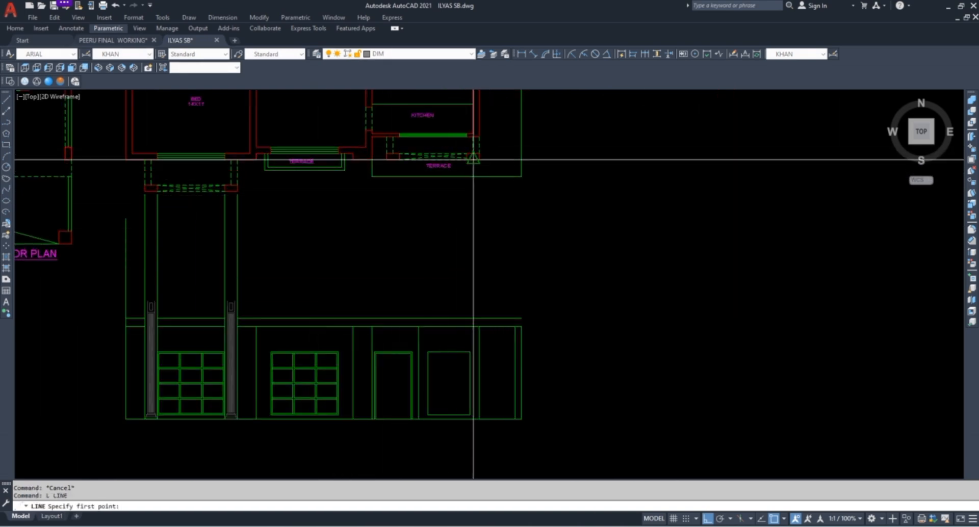
pyautogui.scroll(2, 476, 159)
pyautogui.click(481, 161)
pyautogui.click(495, 363)
pyautogui.press('Escape')
pyautogui.press('Escape')
# Stretch the top of the elevation's vertical line beneath the guide upward past the roof lines
pyautogui.click(481, 439)
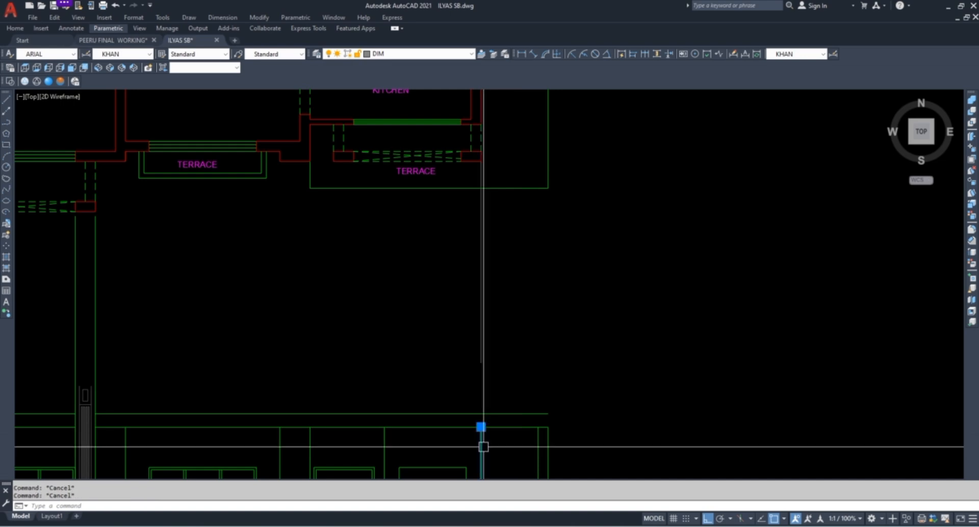
pyautogui.click(481, 428)
pyautogui.click(481, 281)
pyautogui.press('Escape')
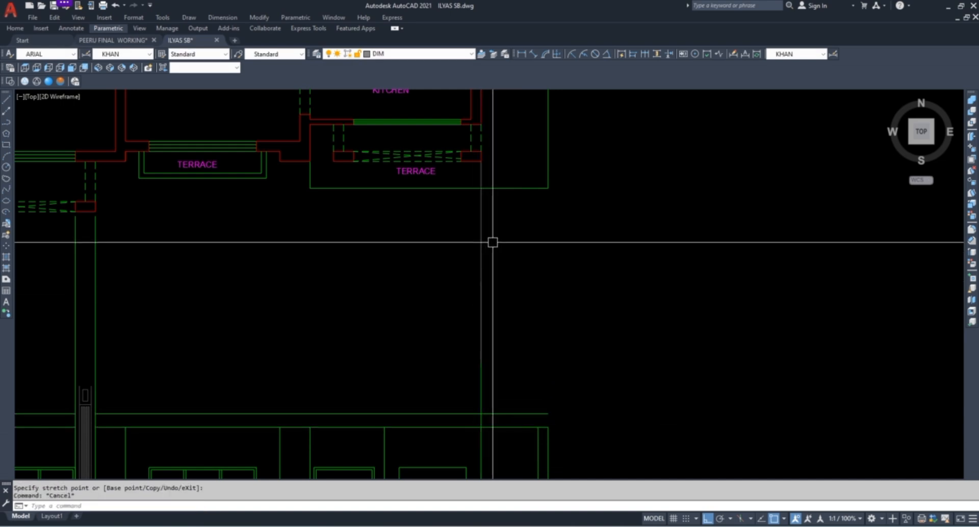
# Erase the guide line running down from the kitchen terrace pier corner
pyautogui.click(493, 240)
pyautogui.click(457, 230)
pyautogui.write('e')
pyautogui.press('Return')
pyautogui.press('Escape')
pyautogui.press('Escape')
pyautogui.scroll(-6, 507, 285)
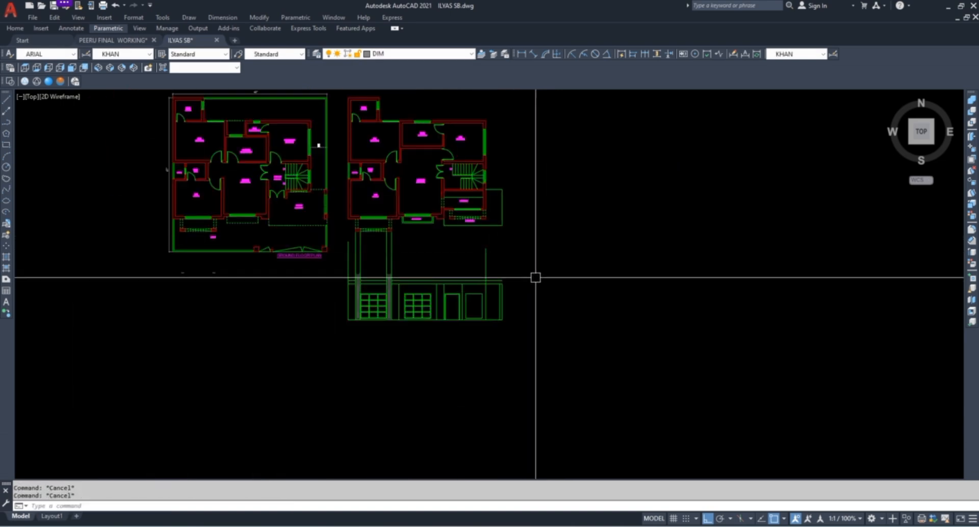
# Move the complete elevation straight down to leave more space below the floor plan with the terraces
pyautogui.click(536, 278)
pyautogui.click(332, 343)
pyautogui.write('m')
pyautogui.press('Return')
pyautogui.click(413, 358)
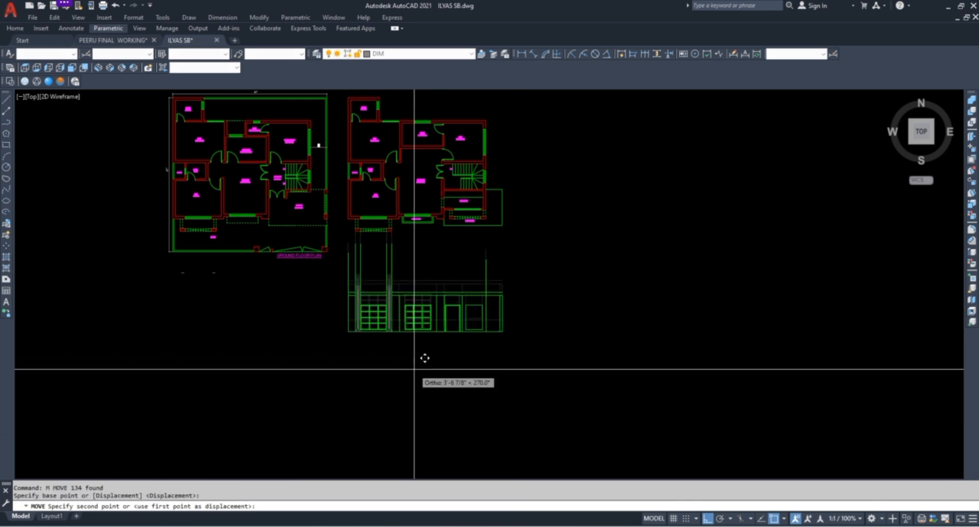
pyautogui.click(418, 387)
pyautogui.press('Escape')
pyautogui.press('Escape')
# Copy the ground-floor middle window straight up from the ground line to the roof slab's top line
pyautogui.scroll(6, 416, 318)
pyautogui.scroll(2, 483, 348)
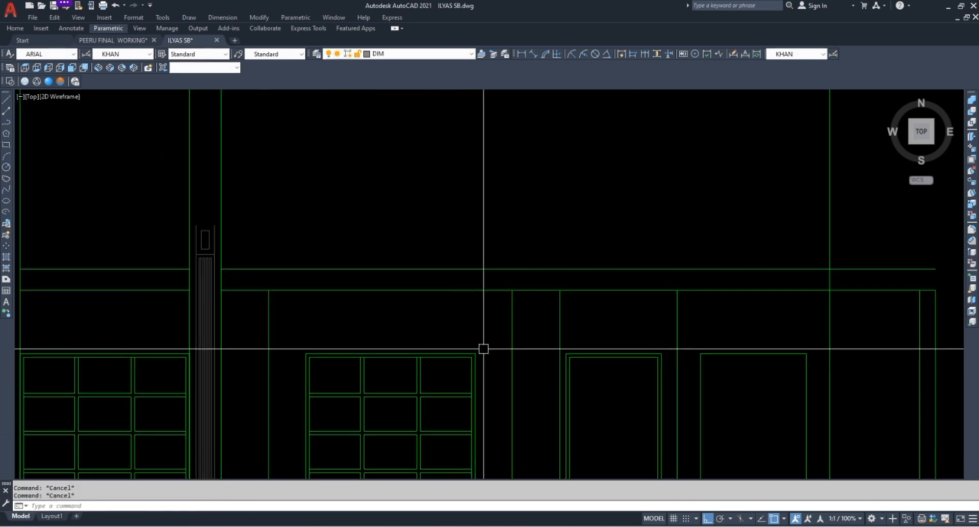
pyautogui.click(483, 338)
pyautogui.scroll(-2, 357, 454)
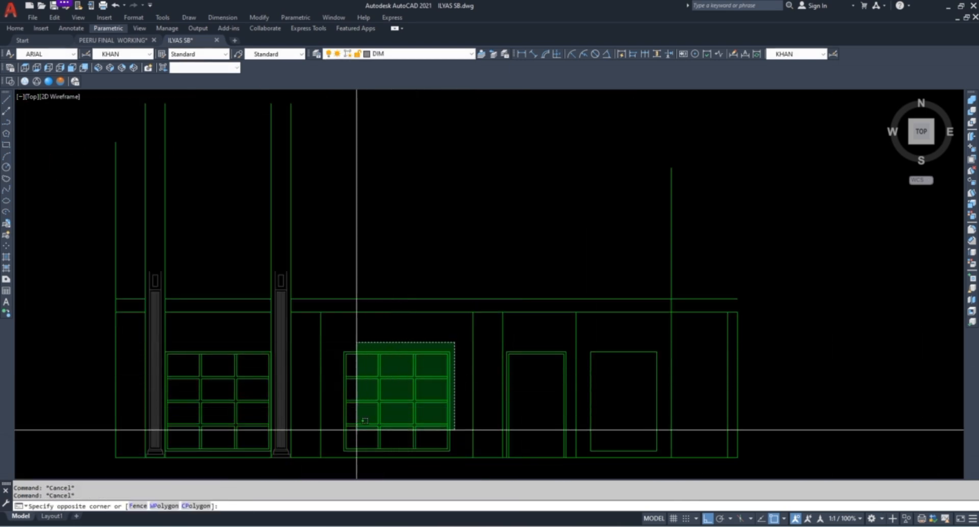
pyautogui.click(351, 455)
pyautogui.write('co')
pyautogui.press('Return')
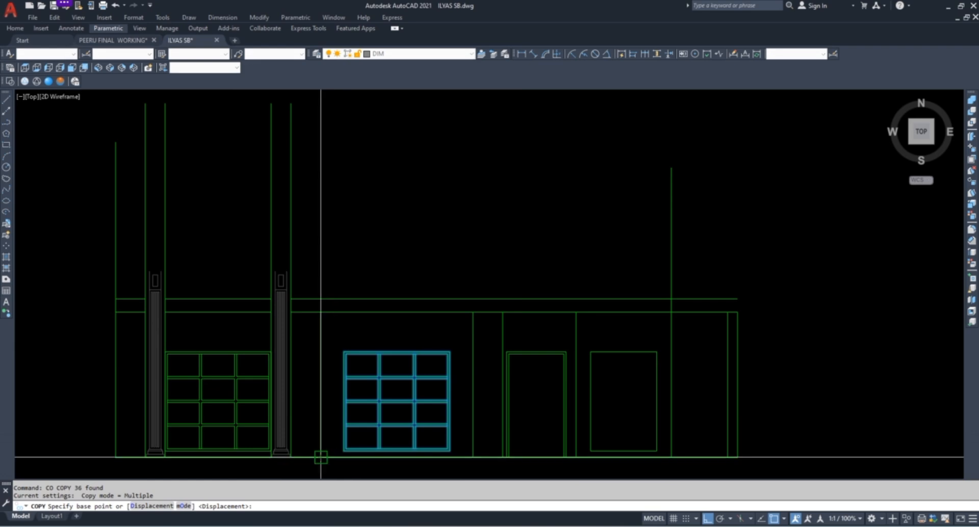
pyautogui.click(320, 457)
pyautogui.click(328, 286)
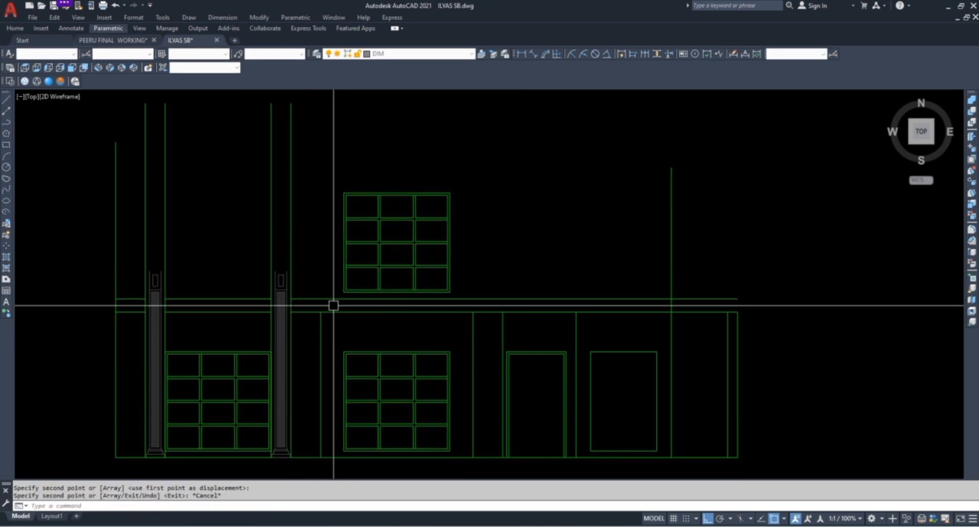
pyautogui.press('Escape')
pyautogui.press('Escape')
# Stretch the two vertical wall lines flanking the middle windows upward past the roof slab
pyautogui.scroll(3, 479, 311)
pyautogui.click(521, 310)
pyautogui.click(104, 339)
pyautogui.write('s')
pyautogui.press('Return')
pyautogui.click(138, 345)
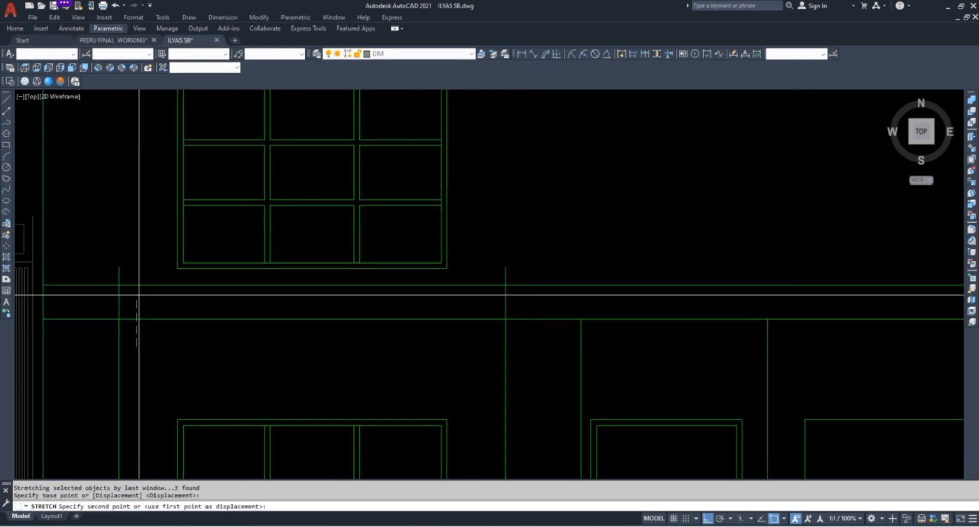
pyautogui.scroll(-6, 131, 331)
pyautogui.scroll(4, 124, 254)
pyautogui.press('Escape')
pyautogui.press('Escape')
# Erase the two roof slab lines between the elevation's outer left wall and the left pier
pyautogui.scroll(-6, 141, 229)
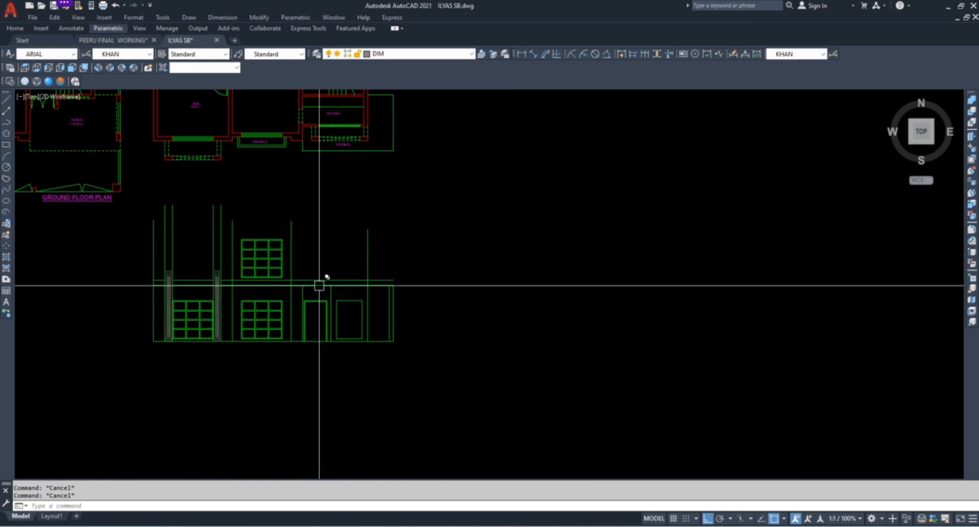
pyautogui.scroll(6, 323, 280)
pyautogui.scroll(-5, 238, 302)
pyautogui.scroll(5, 199, 331)
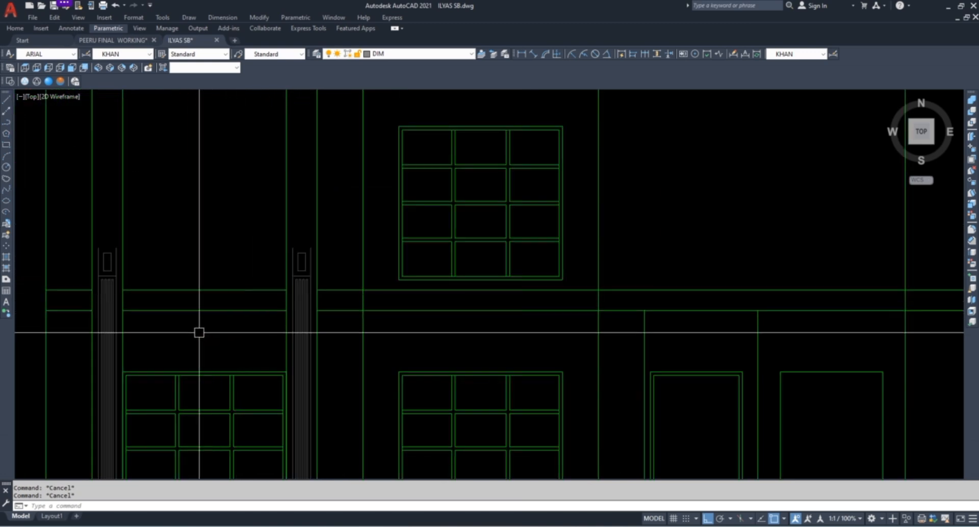
pyautogui.scroll(2, 66, 286)
pyautogui.click(82, 253)
pyautogui.click(72, 325)
pyautogui.press('Delete')
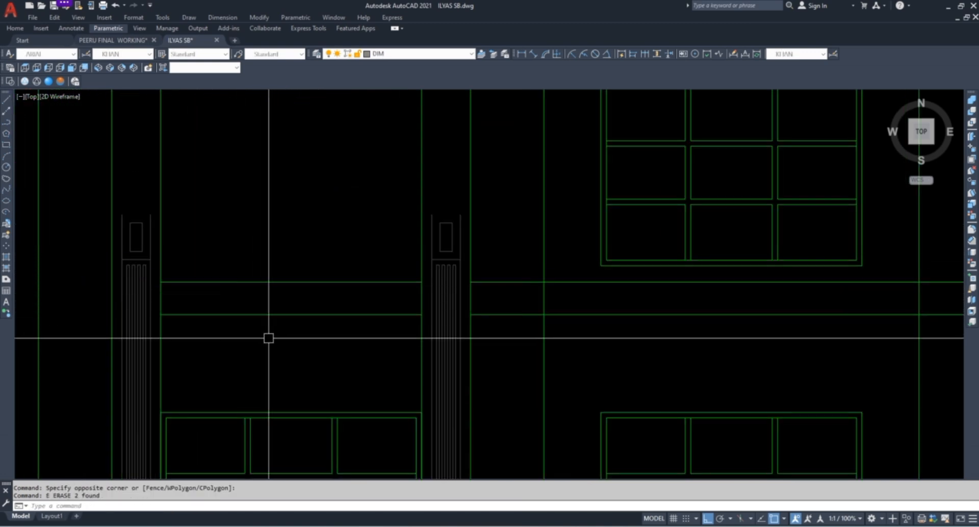
pyautogui.press('Escape')
pyautogui.click(269, 333)
pyautogui.click(250, 223)
pyautogui.scroll(-3, 254, 225)
pyautogui.press('Escape')
# Copy the ground-floor window between the two piers straight up from the ground line to the roof slab's top line
pyautogui.scroll(6, 337, 282)
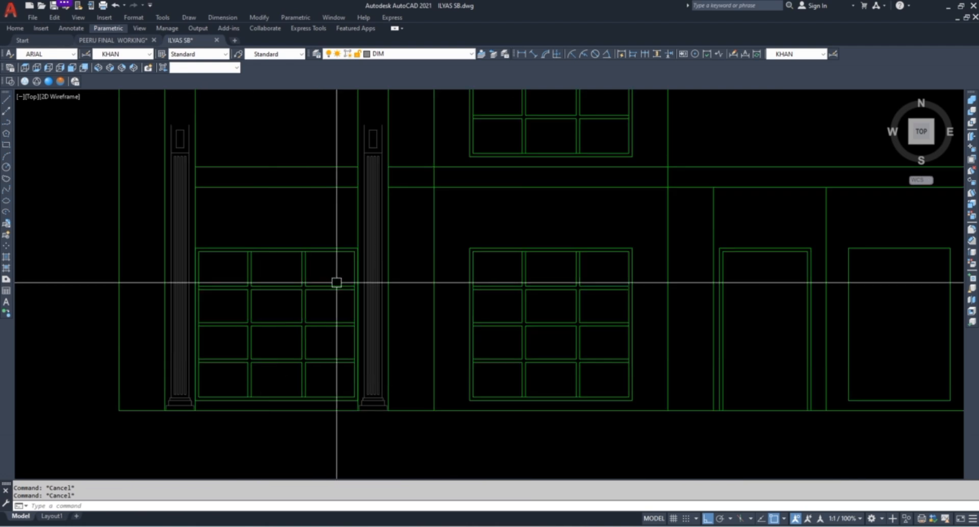
pyautogui.click(400, 157)
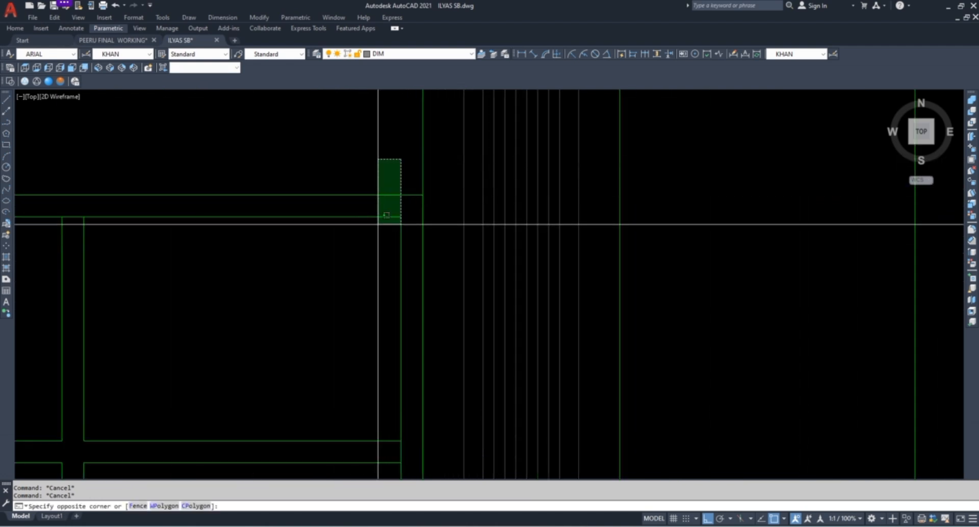
pyautogui.scroll(-8, 378, 221)
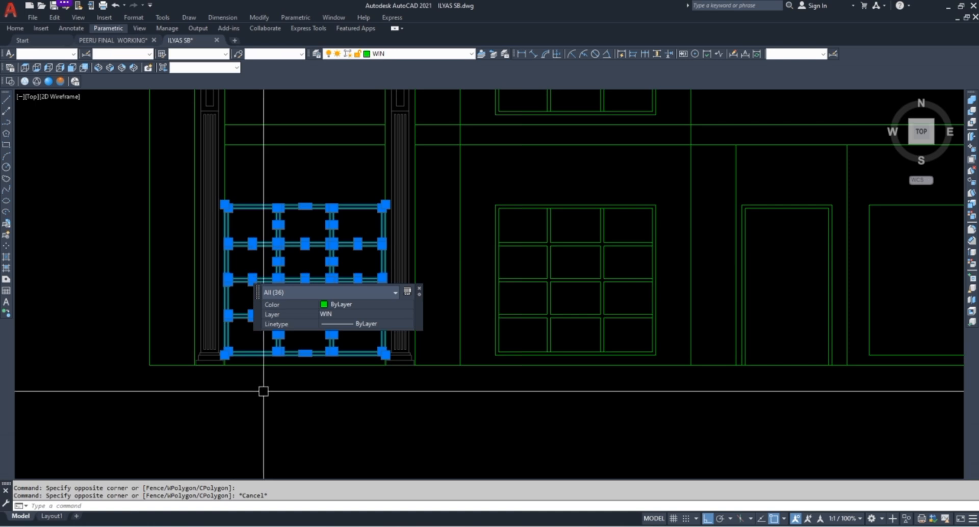
pyautogui.scroll(4, 233, 365)
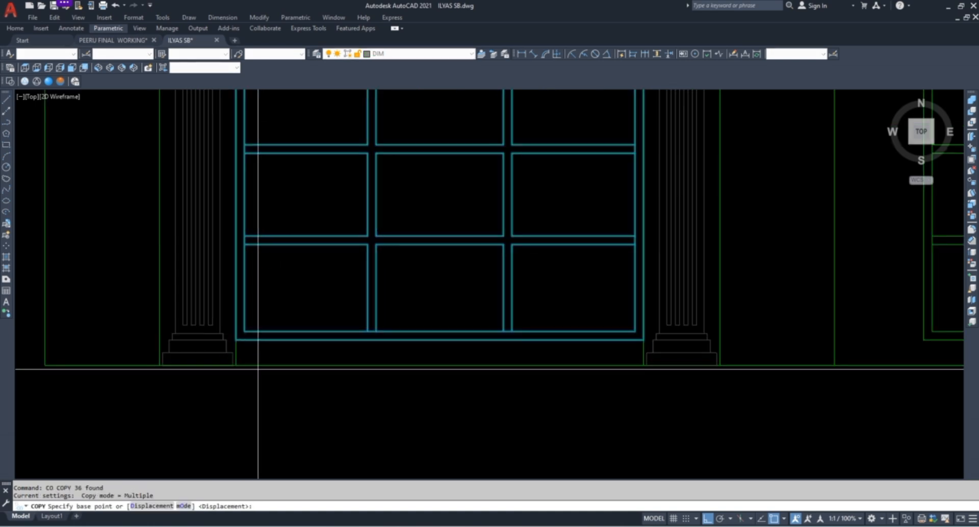
pyautogui.click(259, 369)
pyautogui.scroll(-5, 266, 285)
pyautogui.scroll(5, 270, 220)
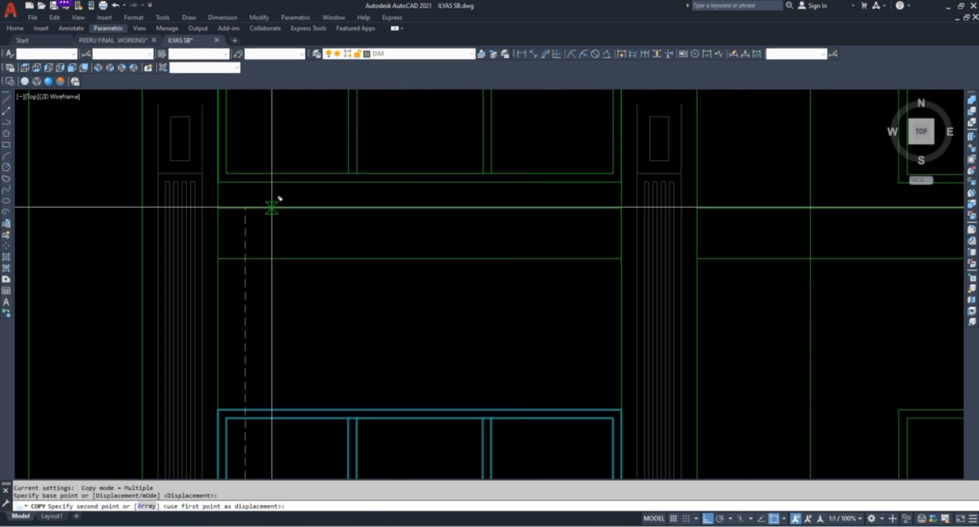
pyautogui.click(239, 214)
pyautogui.press('Escape')
# Erase the two roof slab lines between the left and right piers
pyautogui.click(262, 300)
pyautogui.write('e')
pyautogui.press('Return')
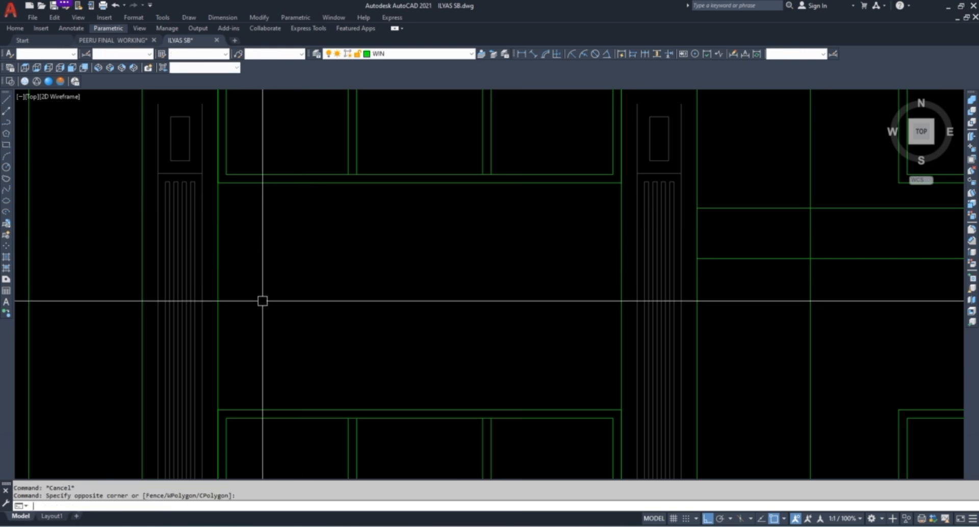
# Stretch the top of the fluted column in the right pier upward beyond the first-floor window's top
pyautogui.scroll(-3, 275, 311)
pyautogui.scroll(6, 327, 156)
pyautogui.scroll(-8, 327, 156)
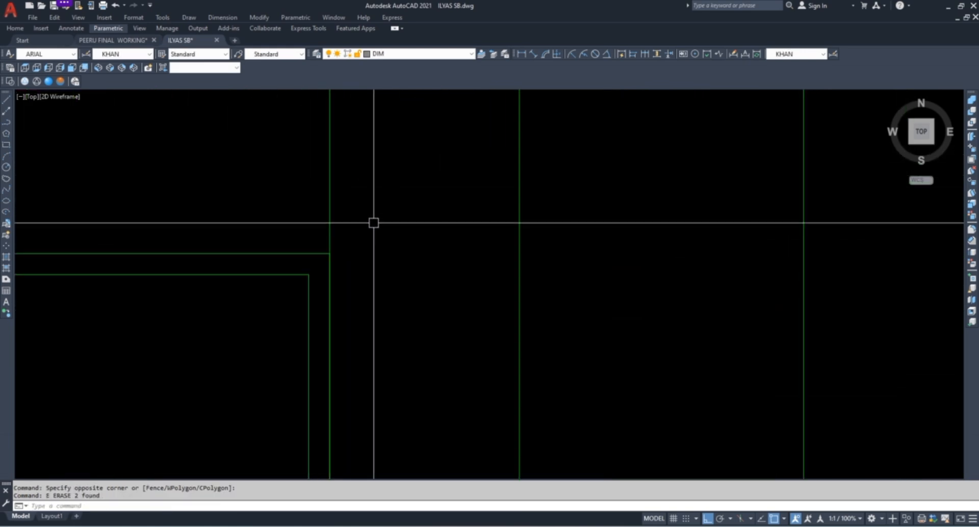
pyautogui.moveTo(444, 309); pyautogui.dragTo(398, 343, button='middle')
pyautogui.press('Escape')
pyautogui.press('Escape')
pyautogui.scroll(9, 298, 327)
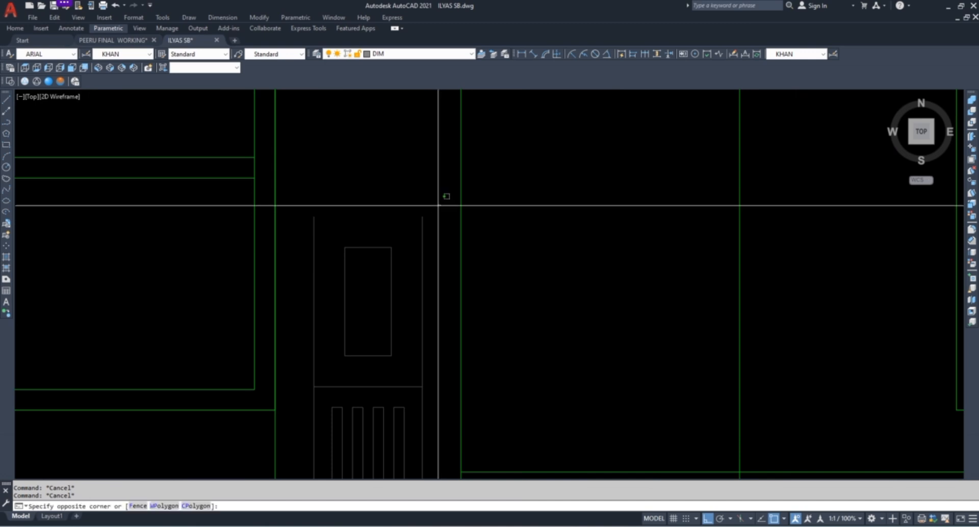
pyautogui.click(293, 437)
pyautogui.write('s')
pyautogui.press('Return')
pyautogui.scroll(-6, 321, 412)
pyautogui.click(391, 372)
pyautogui.scroll(-2, 390, 398)
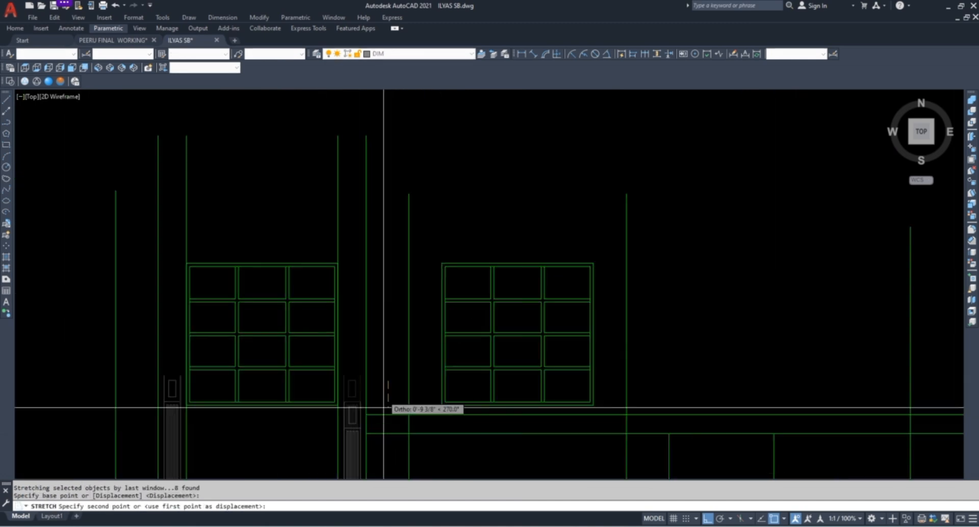
pyautogui.scroll(4, 385, 332)
pyautogui.click(396, 189)
pyautogui.scroll(-6, 267, 280)
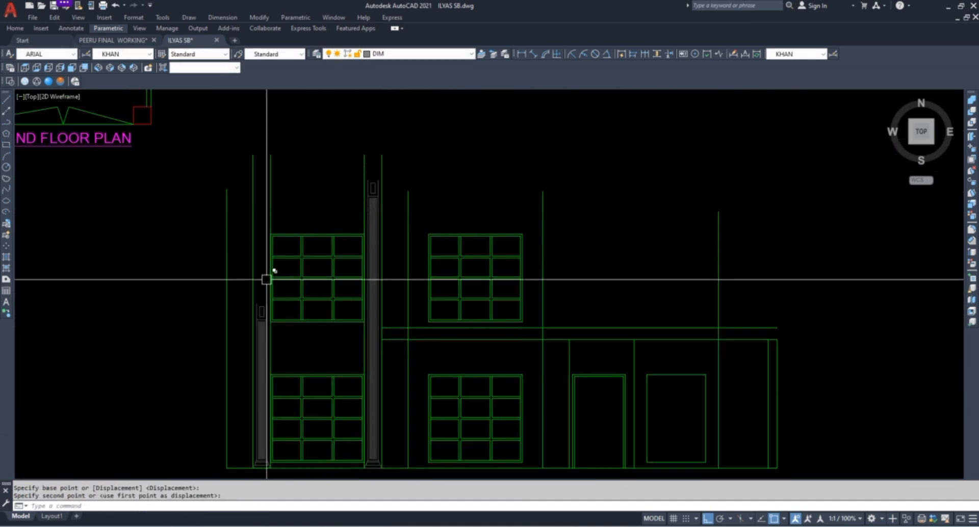
# Stretch the top of the fluted column in the left pier upward beyond the first-floor window's top
pyautogui.scroll(7, 266, 279)
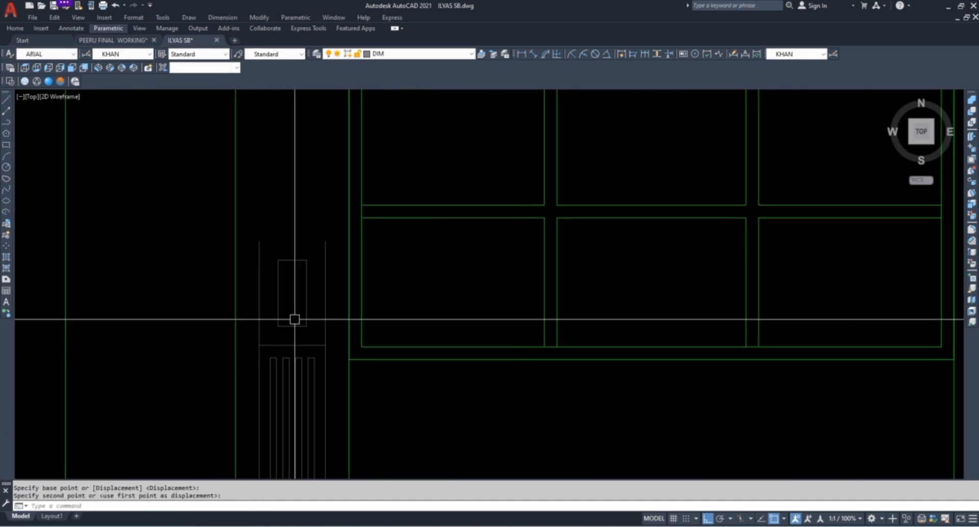
pyautogui.click(245, 390)
pyautogui.write('s')
pyautogui.press('Return')
pyautogui.scroll(-5, 232, 377)
pyautogui.click(206, 376)
pyautogui.scroll(4, 206, 210)
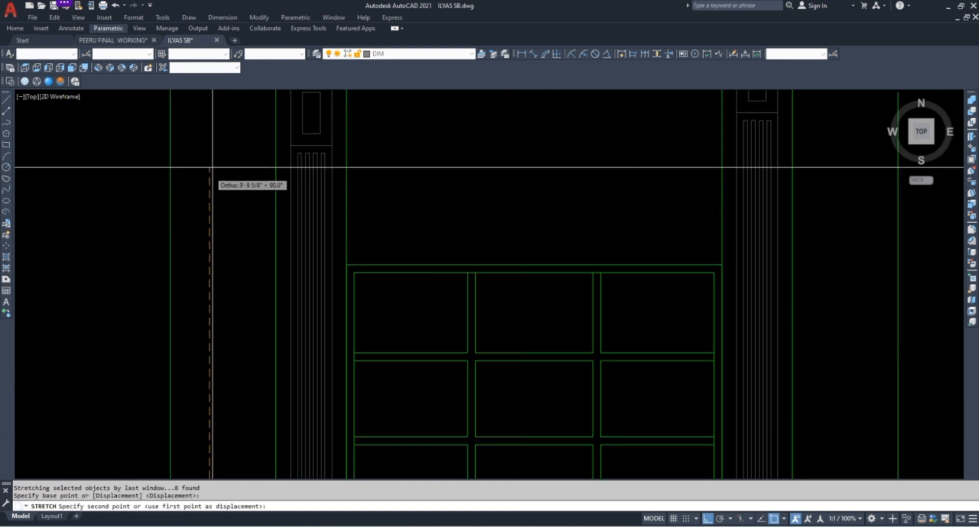
pyautogui.click(212, 166)
pyautogui.press('Escape')
# Move the fluted shaft and capital of the left column sideways out of the left pier
pyautogui.scroll(-6, 293, 220)
pyautogui.scroll(5, 328, 153)
pyautogui.click(328, 153)
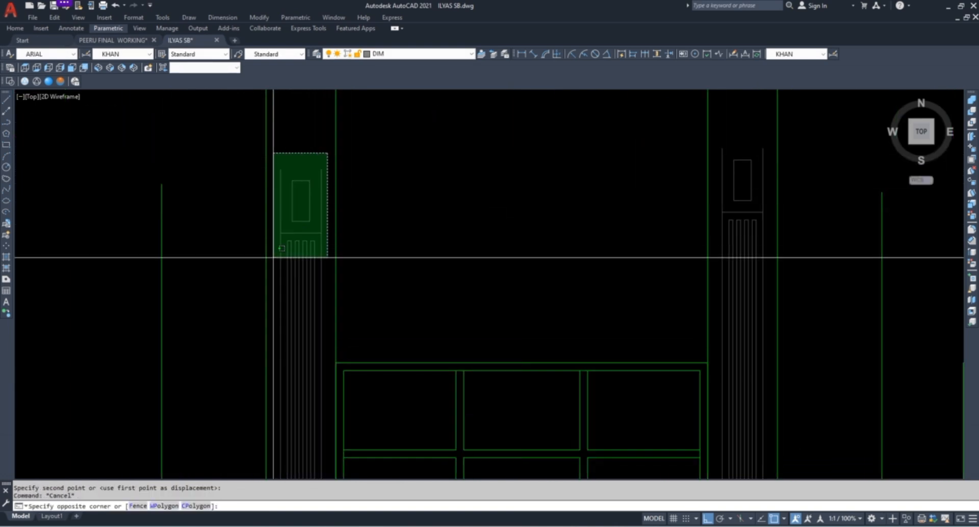
pyautogui.click(277, 263)
pyautogui.write('m')
pyautogui.press('Return')
pyautogui.click(265, 306)
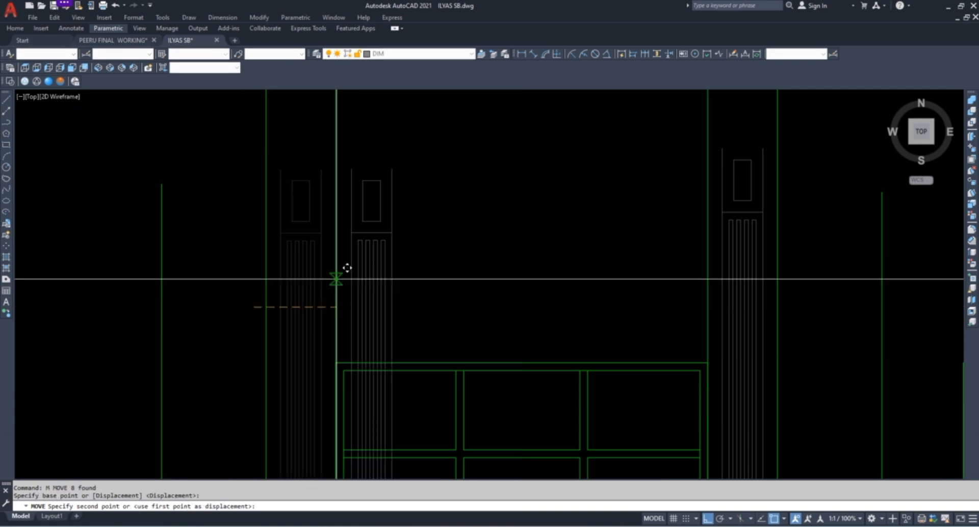
pyautogui.scroll(-6, 375, 271)
pyautogui.click(253, 285)
pyautogui.press('Escape')
# Move the stepped base of the left column straight down below the ground line
pyautogui.scroll(-3, 258, 284)
pyautogui.scroll(10, 316, 377)
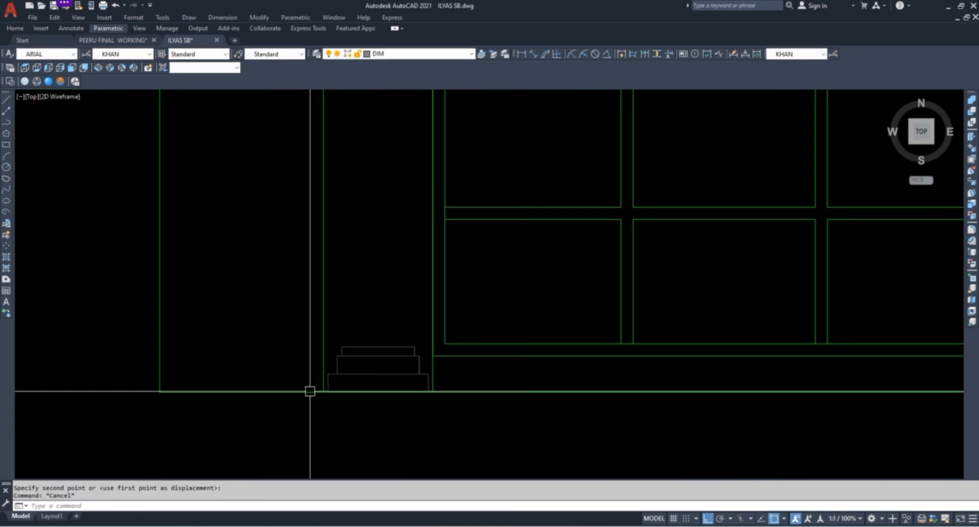
pyautogui.click(296, 431)
pyautogui.click(459, 321)
pyautogui.write('m')
pyautogui.press('Return')
pyautogui.click(494, 287)
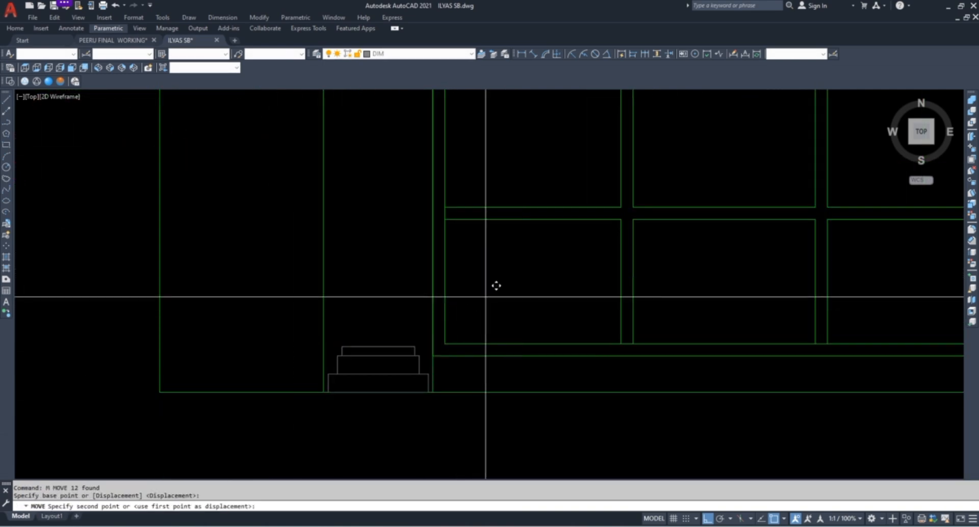
pyautogui.click(493, 370)
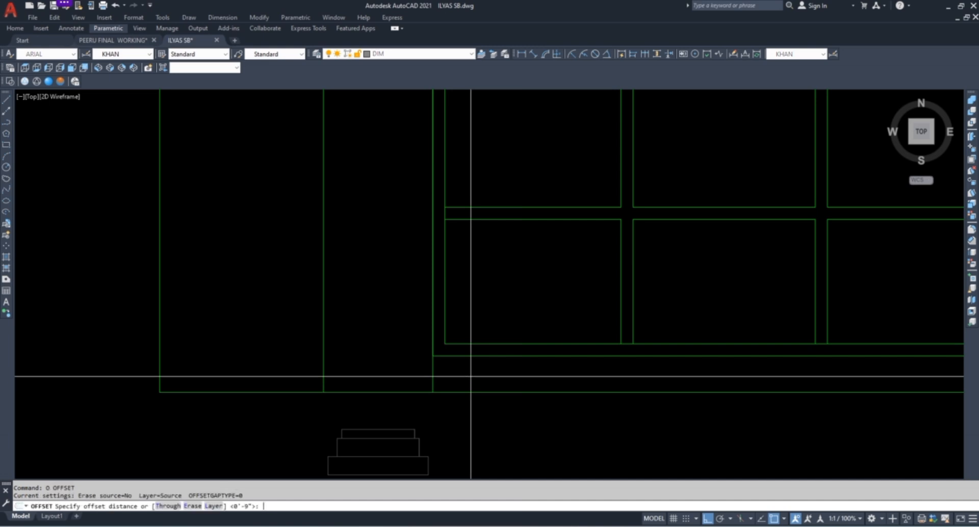
# Offset the left pier's left edge inward repeatedly at 1" spacing to create eight vertical lines across the pier
pyautogui.press('Escape')
pyautogui.scroll(2, 332, 352)
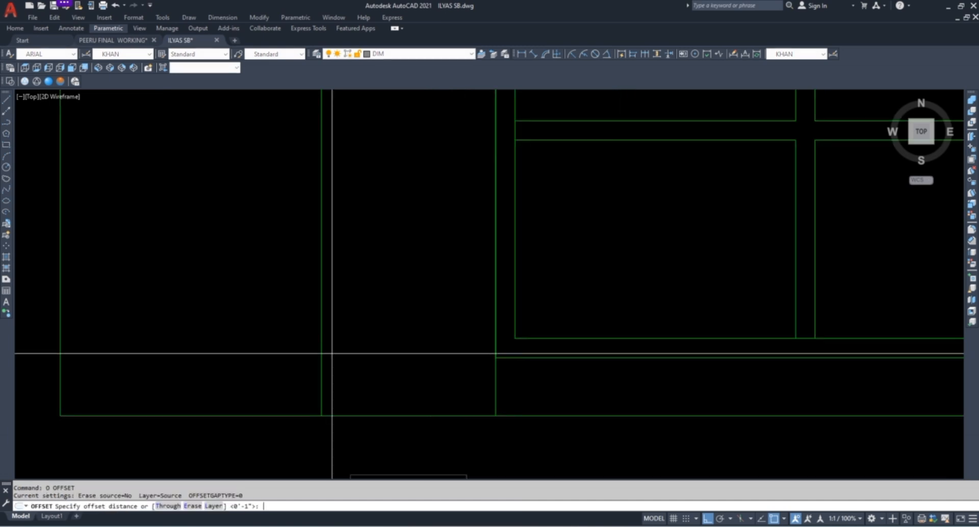
pyautogui.press('Return')
pyautogui.scroll(2, 319, 344)
pyautogui.click(323, 344)
pyautogui.click(372, 344)
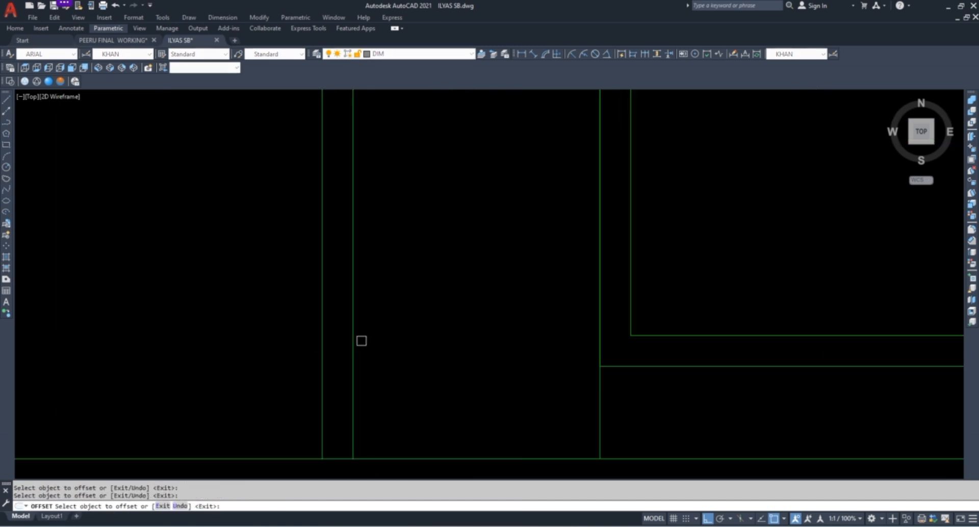
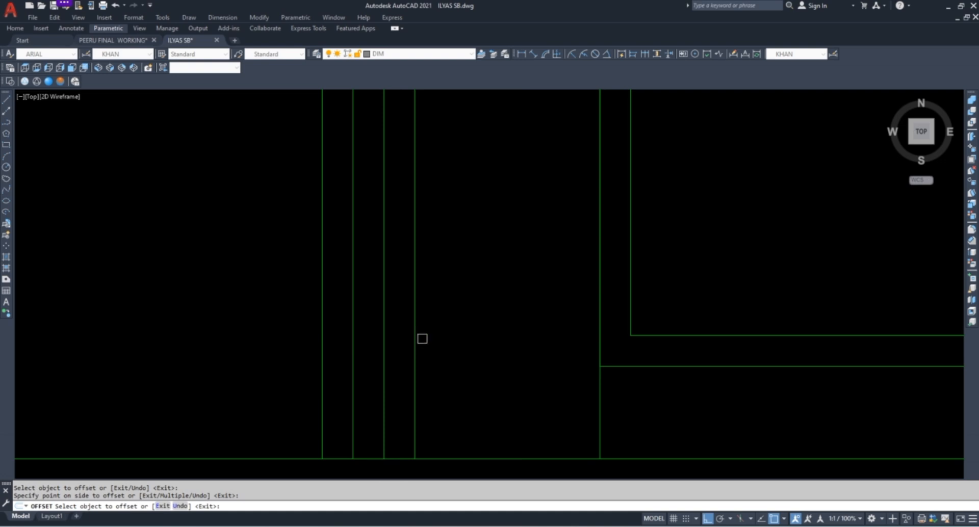
pyautogui.click(447, 341)
pyautogui.click(472, 339)
pyautogui.click(477, 338)
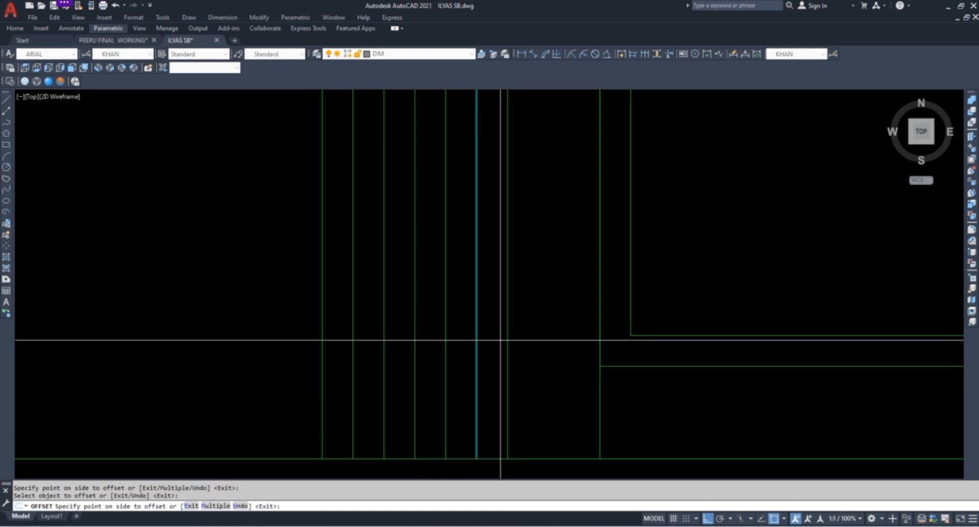
pyautogui.click(502, 338)
pyautogui.click(508, 335)
pyautogui.click(533, 335)
pyautogui.click(538, 334)
pyautogui.click(557, 357)
pyautogui.press('Escape')
pyautogui.press('Escape')
pyautogui.press('Escape')
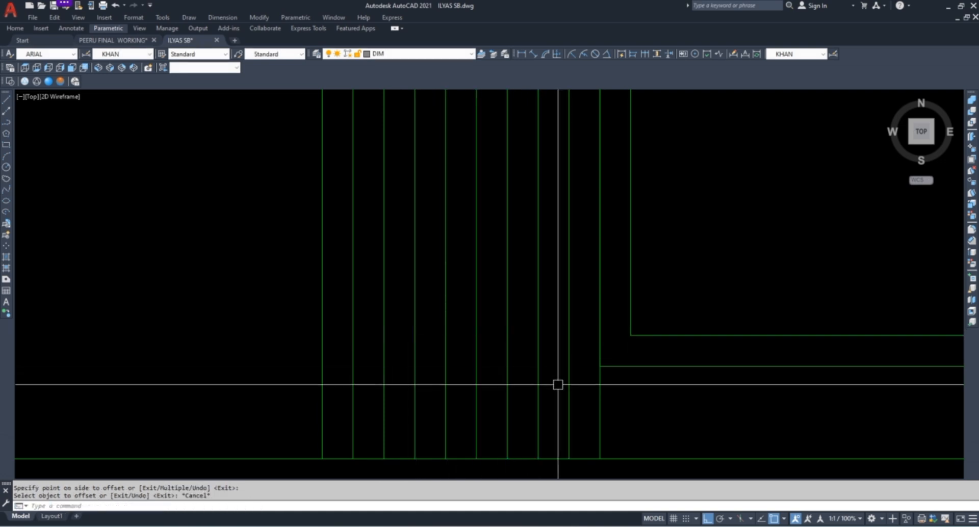
# Offset the elevation's ground line upward by 1" across the left pier
pyautogui.click(431, 458)
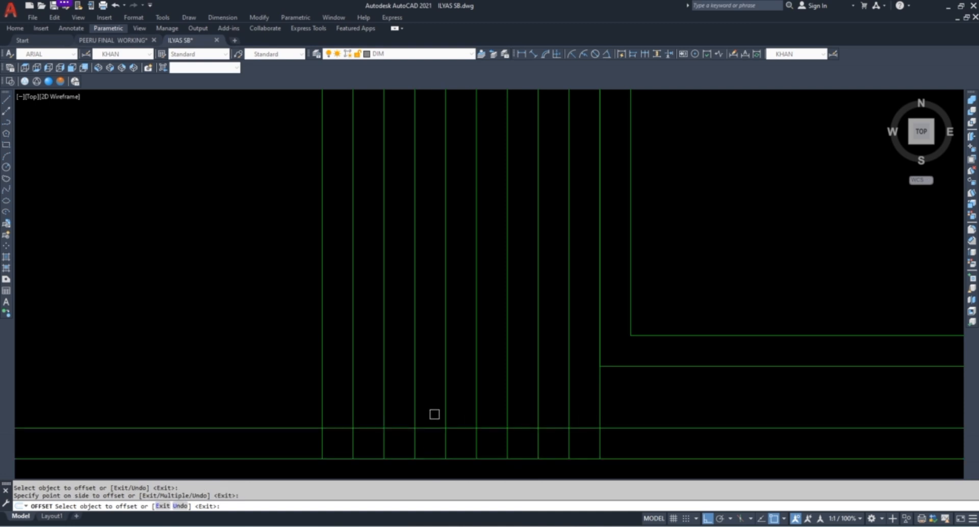
pyautogui.click(435, 413)
pyautogui.press('Escape')
pyautogui.press('Escape')
# Trim the offset lines at the left pier's foot to leave four vertical strips with closed bottoms
pyautogui.write('TR')
pyautogui.press('Return')
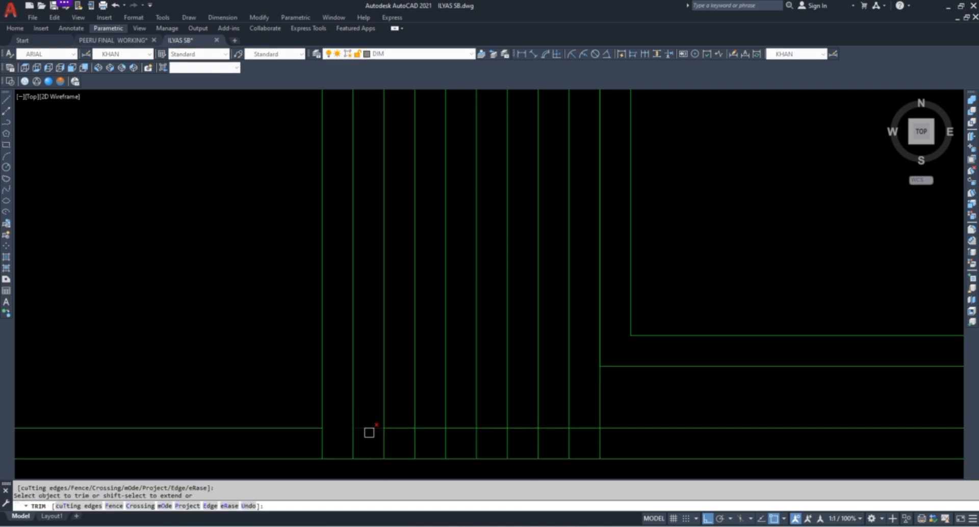
pyautogui.click(406, 434)
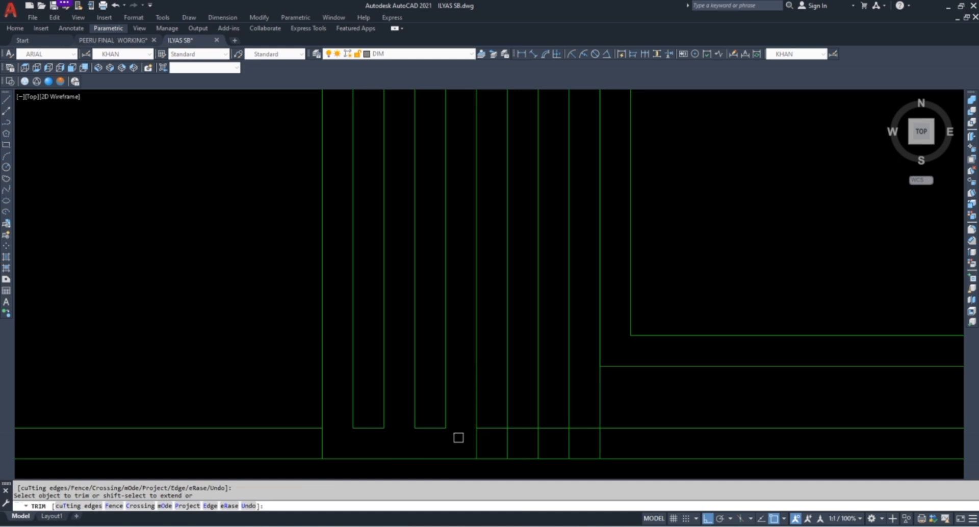
pyautogui.click(516, 435)
pyautogui.click(517, 437)
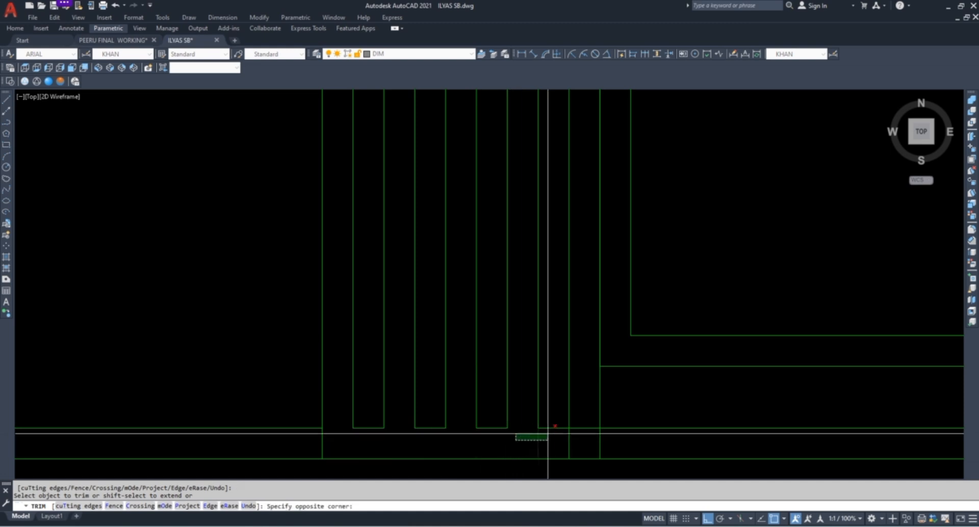
pyautogui.press('Escape')
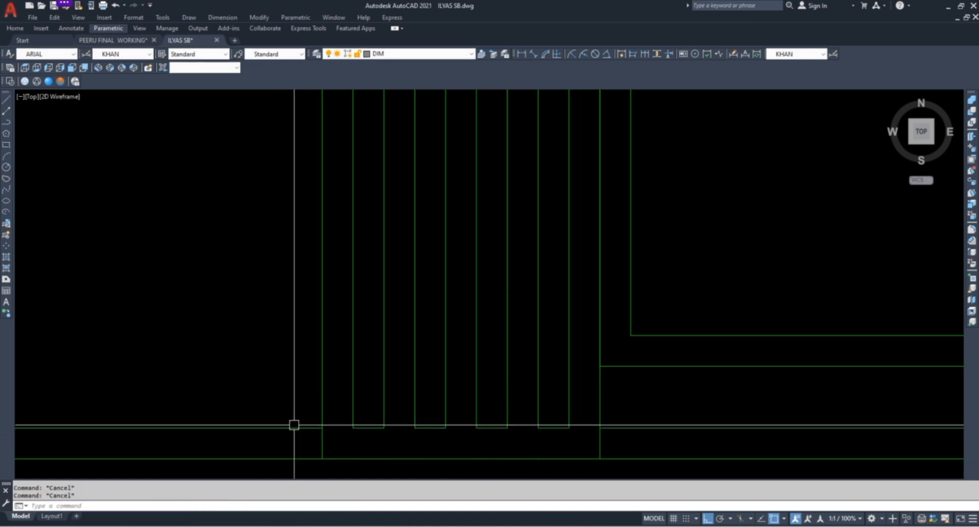
# Erase the leftover 1" offset line segments on both sides of the left pier's foot
pyautogui.click(294, 428)
pyautogui.write('e')
pyautogui.press('space')
pyautogui.click(615, 429)
pyautogui.write('e')
pyautogui.press('space')
pyautogui.scroll(-10, 400, 427)
pyautogui.press('Escape')
pyautogui.press('Escape')
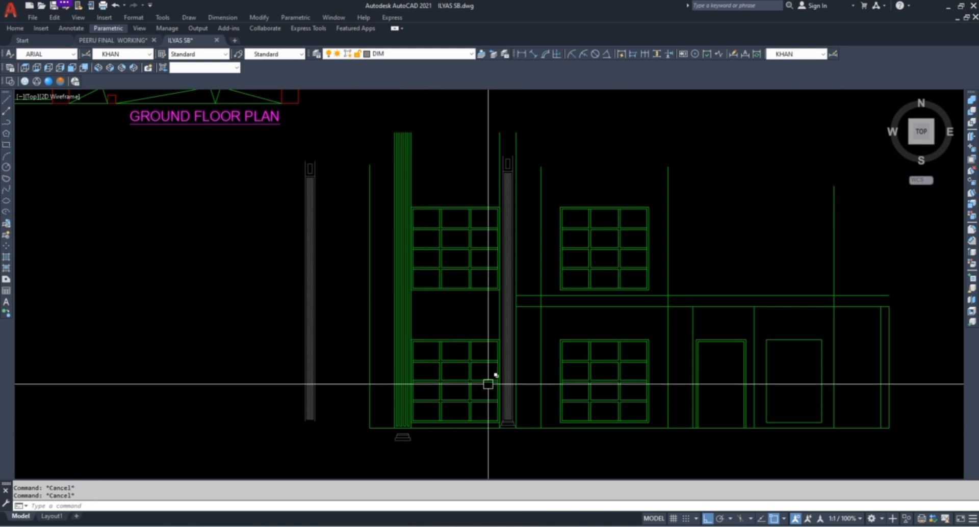
pyautogui.write('ma')
pyautogui.press('space')
pyautogui.scroll(4, 475, 409)
pyautogui.click(547, 392)
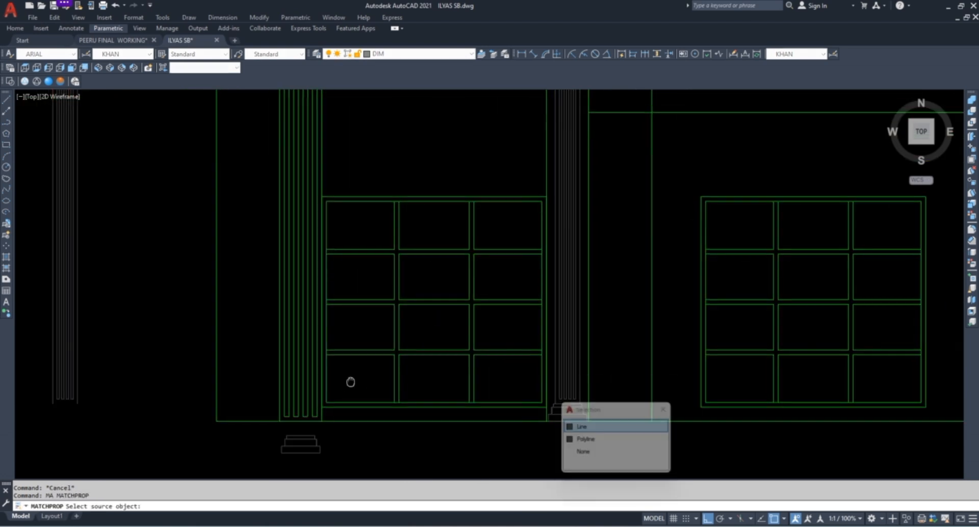
pyautogui.scroll(4, 351, 382)
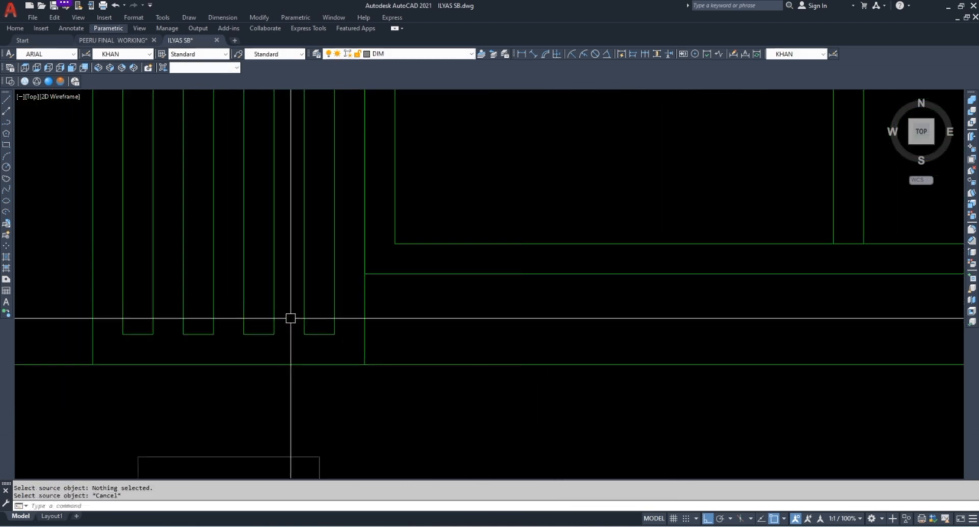
# Match the properties of the left pier's groove lines to the grey stepped base below it
pyautogui.write('m')
pyautogui.scroll(-4, 308, 334)
pyautogui.write('a')
pyautogui.press('space')
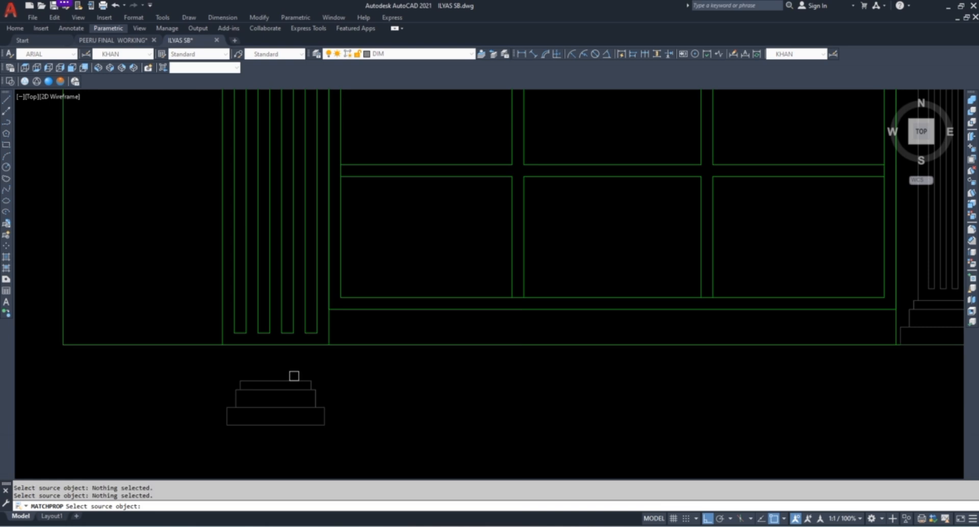
pyautogui.scroll(5, 311, 336)
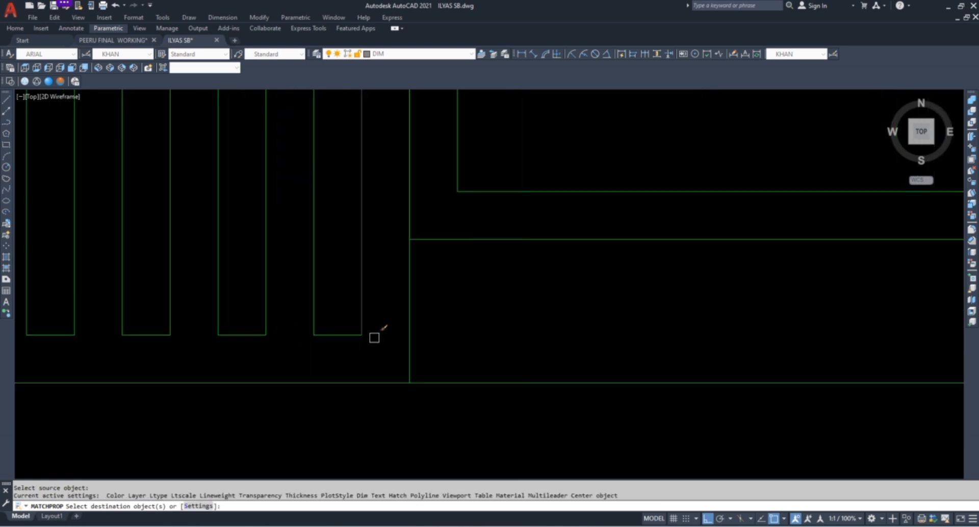
pyautogui.scroll(-3, 374, 312)
pyautogui.press('Escape')
pyautogui.press('Escape')
pyautogui.scroll(-4, 352, 389)
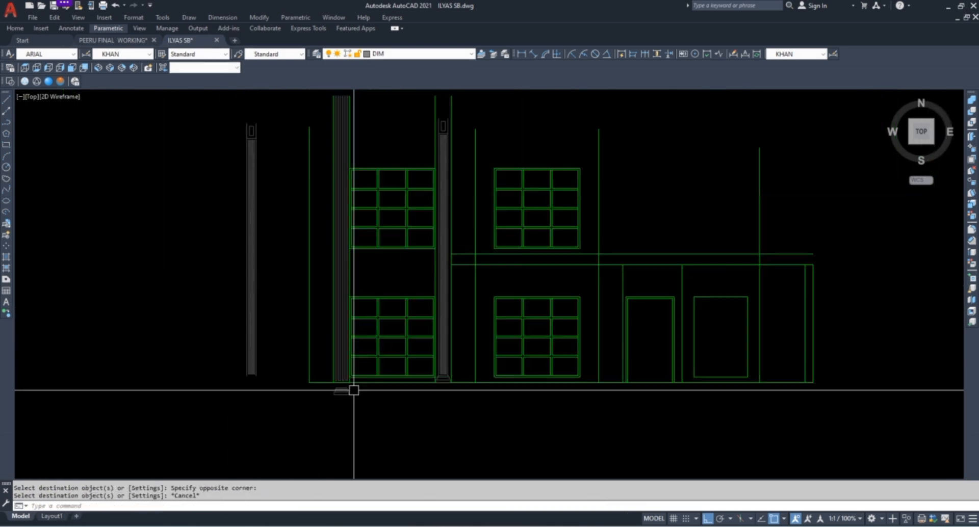
pyautogui.scroll(5, 357, 398)
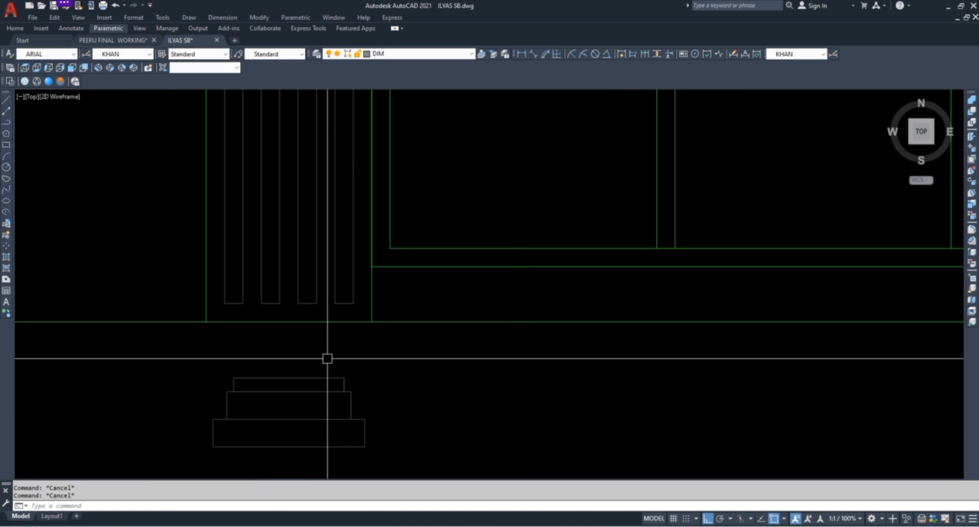
pyautogui.scroll(-2, 376, 324)
pyautogui.scroll(4, 383, 352)
pyautogui.click(378, 268)
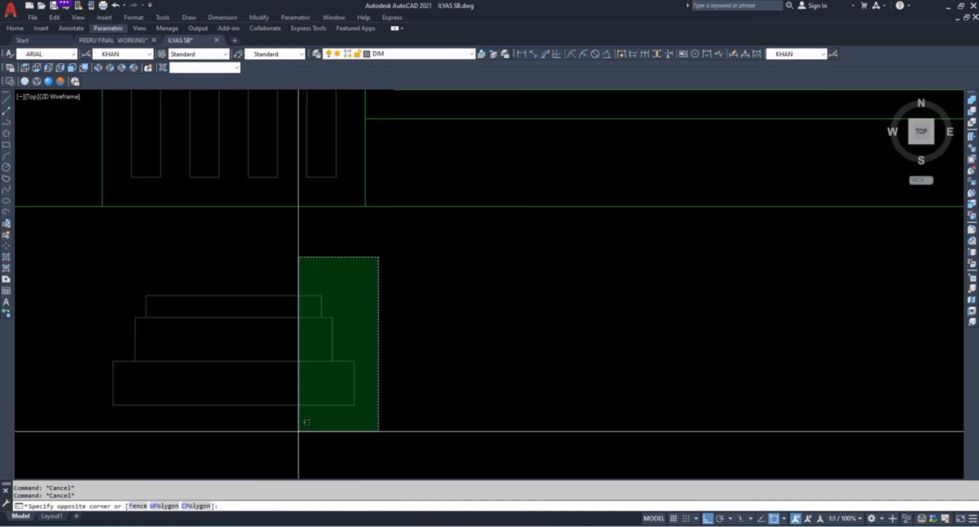
pyautogui.press('Escape')
pyautogui.press('Escape')
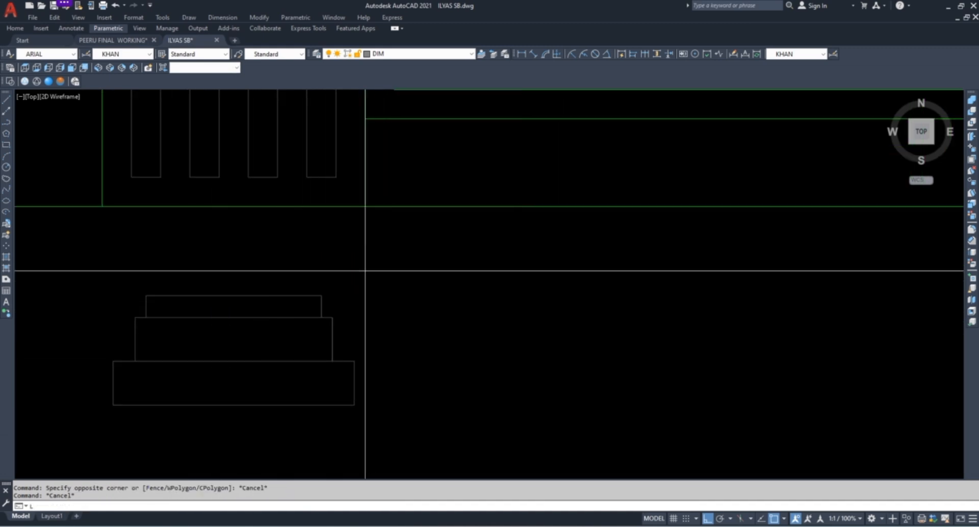
# Draw vertical guide lines from both bottom corners of the left pier down past the stepped base
pyautogui.press('Return')
pyautogui.click(365, 204)
pyautogui.scroll(-4, 432, 276)
pyautogui.click(411, 400)
pyautogui.press('Escape')
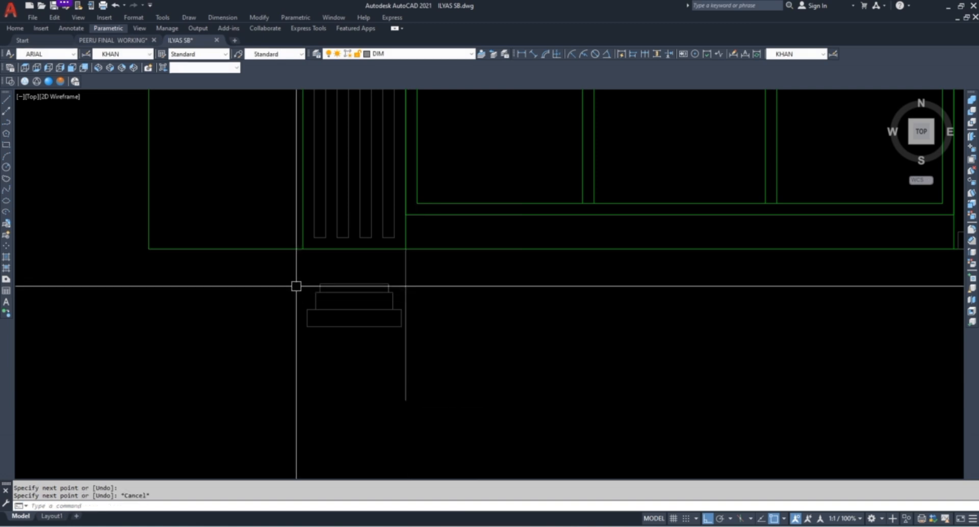
pyautogui.press('Escape')
pyautogui.press('Return')
pyautogui.click(303, 249)
pyautogui.click(282, 410)
pyautogui.press('Escape')
pyautogui.press('Escape')
pyautogui.press('Escape')
# Stretch the left side of the stepped base outward so its top tier meets the left guide line
pyautogui.scroll(2, 307, 316)
pyautogui.click(366, 252)
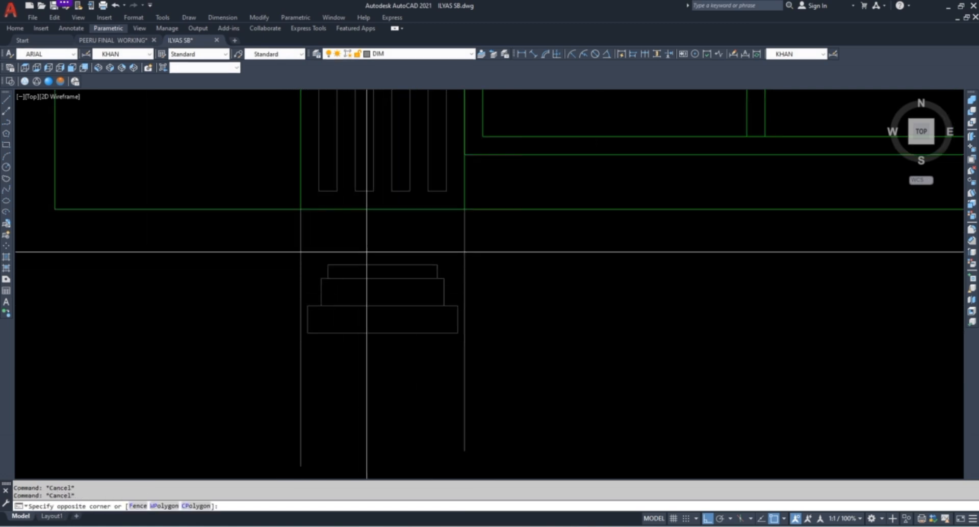
pyautogui.click(232, 350)
pyautogui.write('s')
pyautogui.press('Return')
pyautogui.scroll(4, 327, 268)
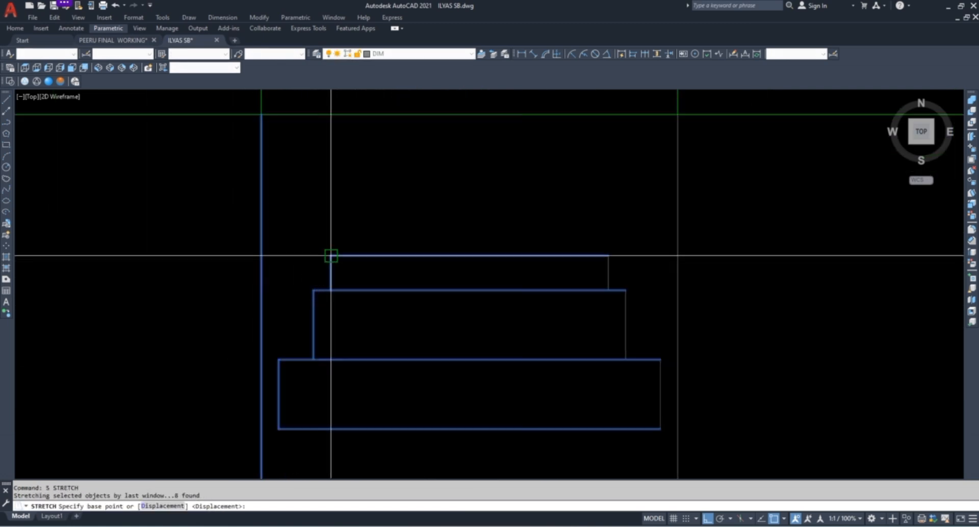
pyautogui.click(331, 256)
pyautogui.click(262, 255)
# Stretch the right side of the stepped base outward so its top tier meets the right guide line
pyautogui.scroll(-3, 262, 254)
pyautogui.click(470, 236)
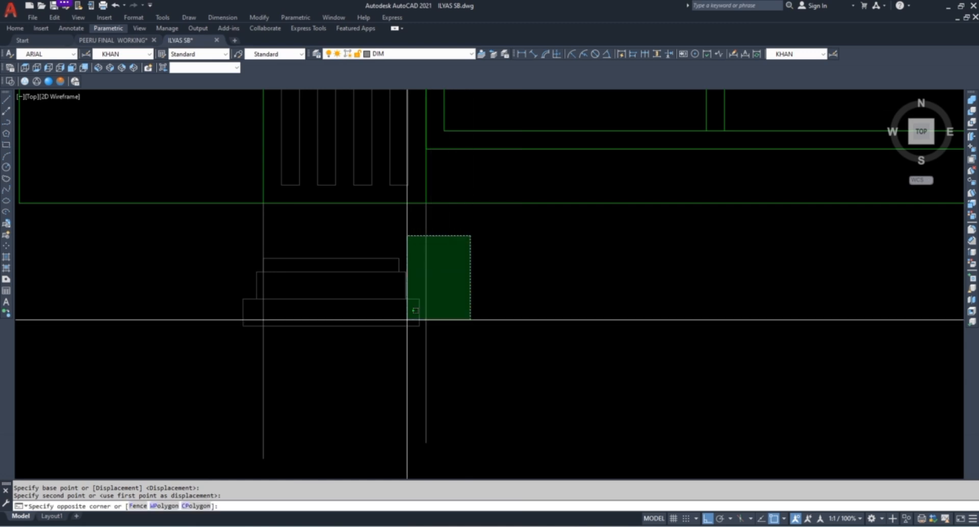
pyautogui.click(415, 311)
pyautogui.press('Return')
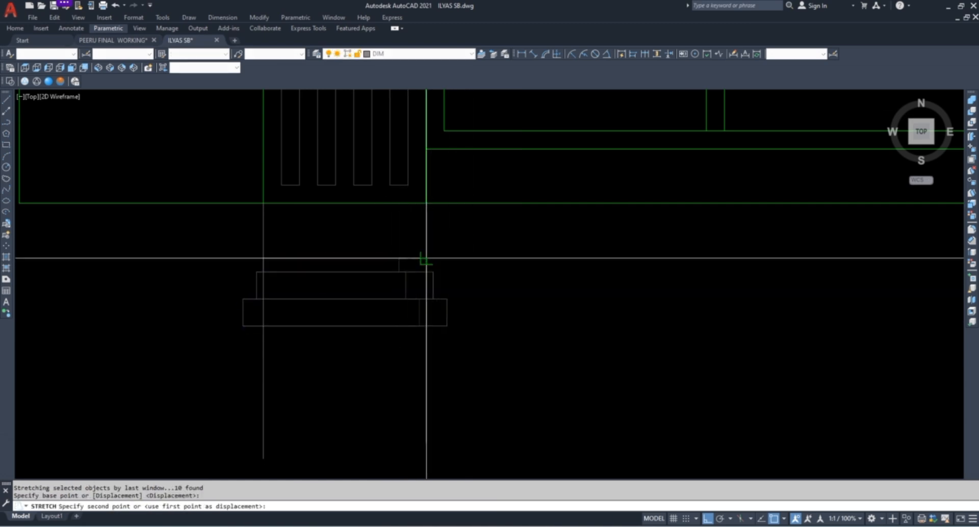
pyautogui.click(427, 258)
pyautogui.press('Escape')
pyautogui.press('Escape')
# Delete the two vertical guide lines beside the stepped base
pyautogui.click(495, 370)
pyautogui.click(71, 441)
pyautogui.press('Delete')
pyautogui.press('Escape')
pyautogui.press('Escape')
# Trim away the ground line between the left pier's two edges
pyautogui.scroll(2, 295, 188)
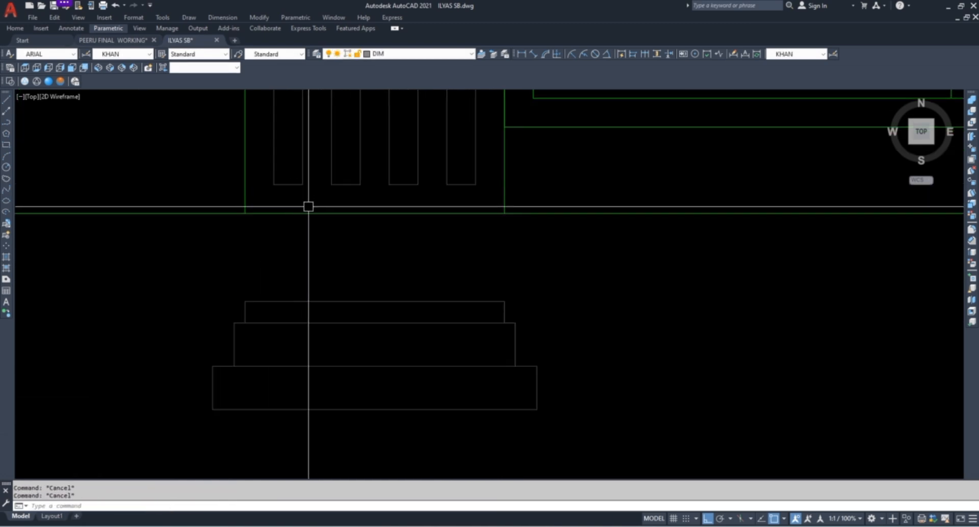
pyautogui.write('tr')
pyautogui.press('Return')
pyautogui.press('Return')
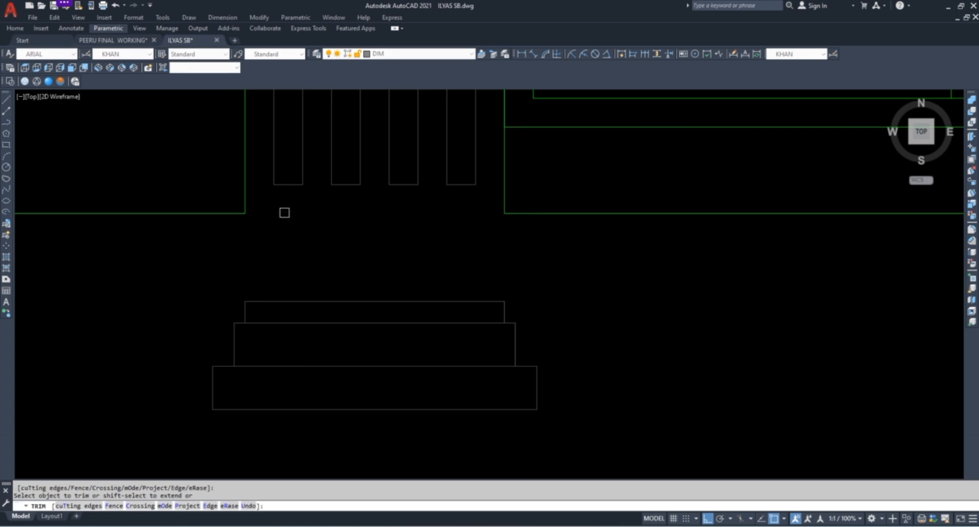
pyautogui.press('Escape')
pyautogui.press('Escape')
# Extend both edges of the left pier down to the top of the stepped base
pyautogui.write('E')
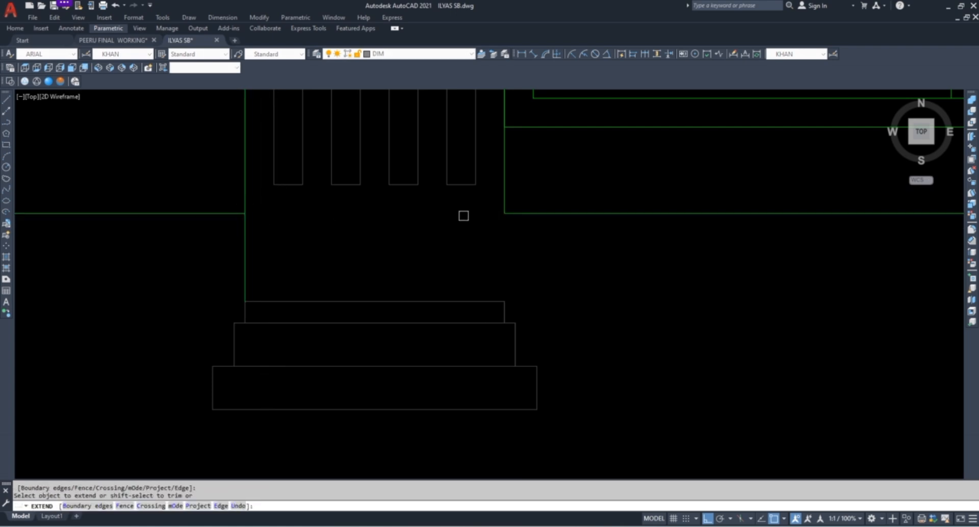
pyautogui.press('Escape')
pyautogui.press('Escape')
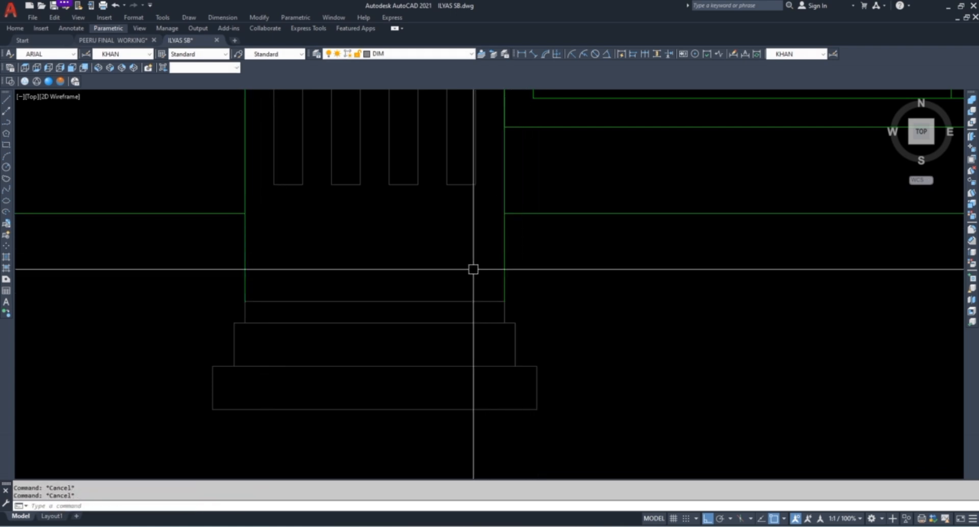
# Offset the ground line segment left of the pier downward by 2'-0"
pyautogui.scroll(-3, 411, 271)
pyautogui.write('o')
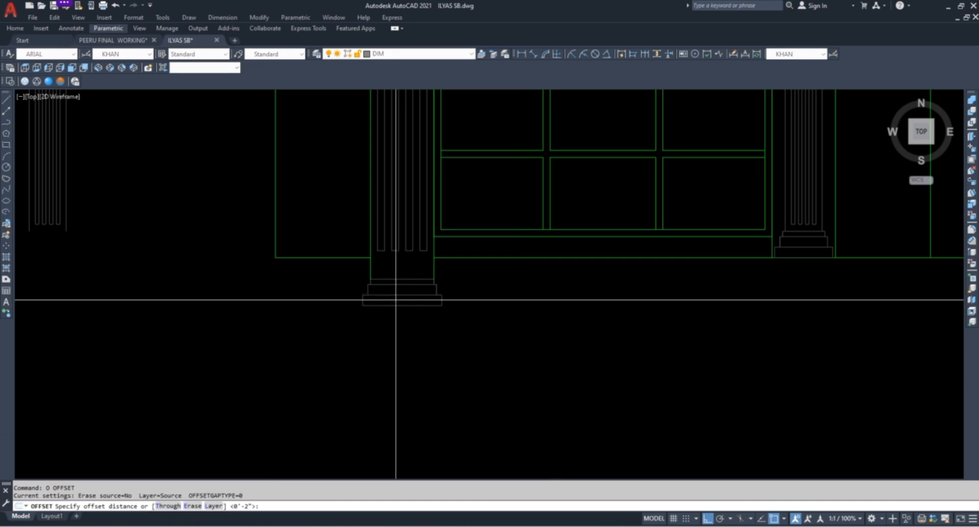
pyautogui.click(314, 258)
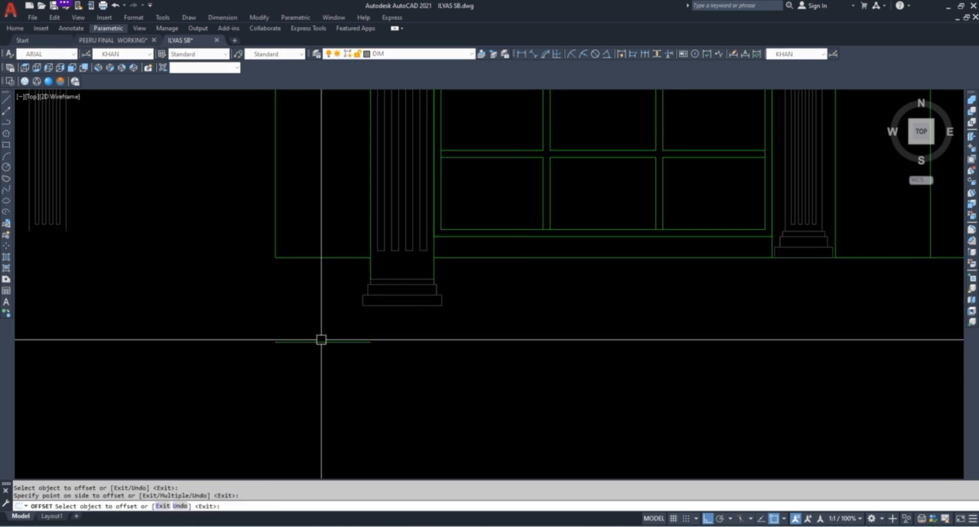
pyautogui.click(356, 348)
pyautogui.press('Escape')
# Offset the ground line segment left of the pier downward by 12"
pyautogui.write('o')
pyautogui.press('Return')
pyautogui.write('12')
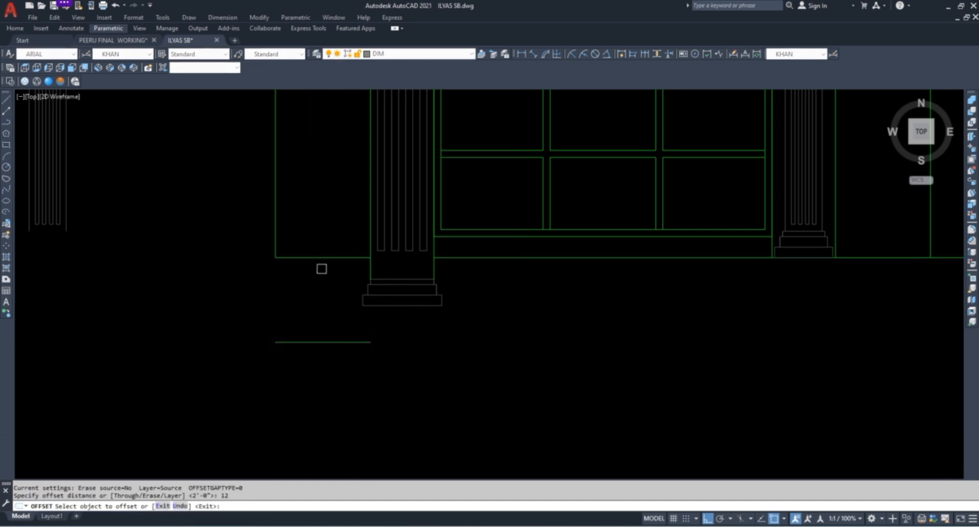
pyautogui.click(325, 260)
pyautogui.click(317, 288)
pyautogui.press('Escape')
# Lengthen the 12" offset line to the right so it runs past the pier's base and below the window
pyautogui.click(328, 293)
pyautogui.click(318, 306)
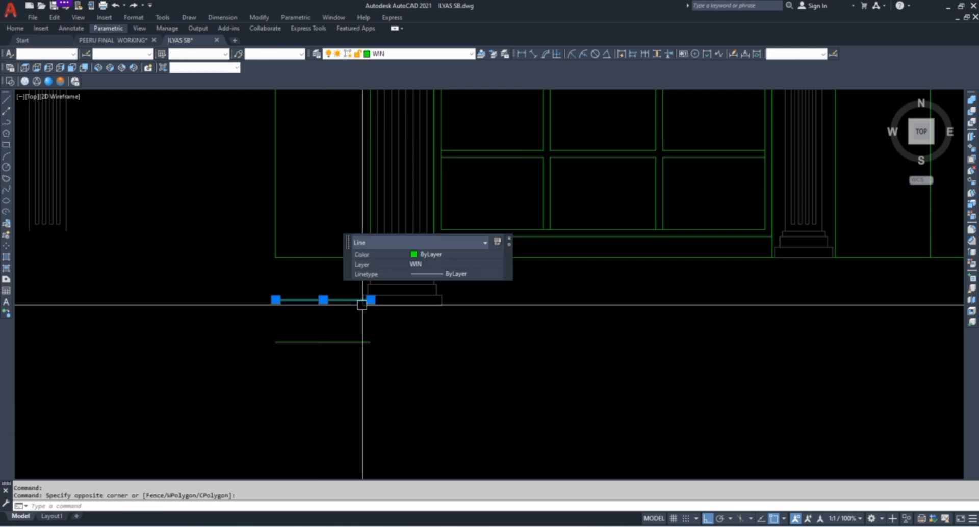
pyautogui.click(371, 300)
pyautogui.scroll(5, 449, 275)
pyautogui.press('Escape')
pyautogui.press('Escape')
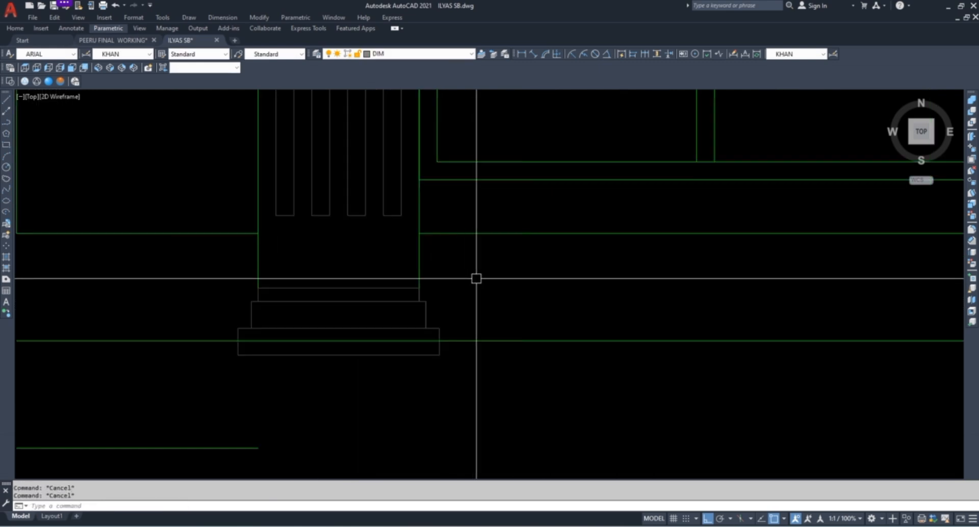
# Stretch the pier's stepped base upward so its bottom rests on the lengthened lower ground line
pyautogui.click(476, 278)
pyautogui.click(218, 380)
pyautogui.write('s')
pyautogui.press('Return')
pyautogui.click(238, 355)
pyautogui.click(238, 342)
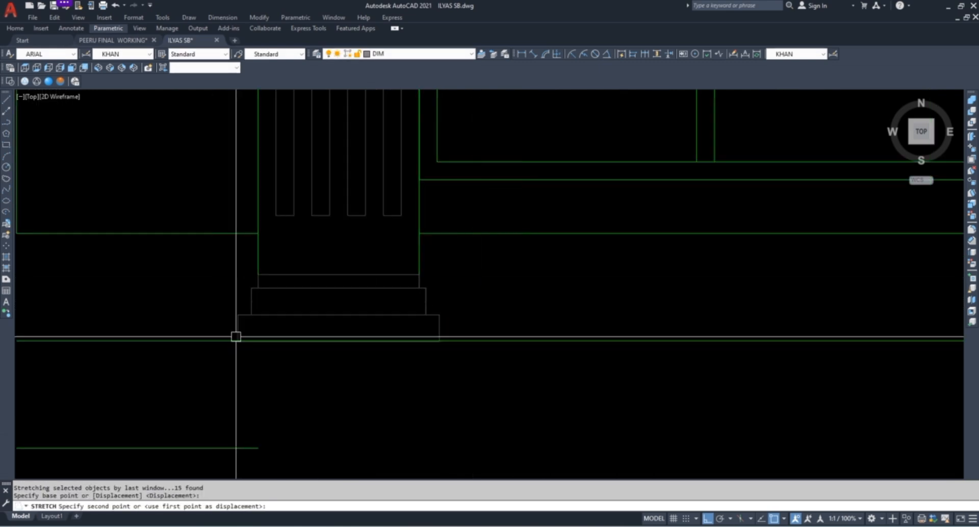
pyautogui.press('Escape')
pyautogui.scroll(-5, 327, 346)
pyautogui.press('Escape')
# Erase the original ground line segment between the outer left wall line and the left pier
pyautogui.scroll(2, 249, 312)
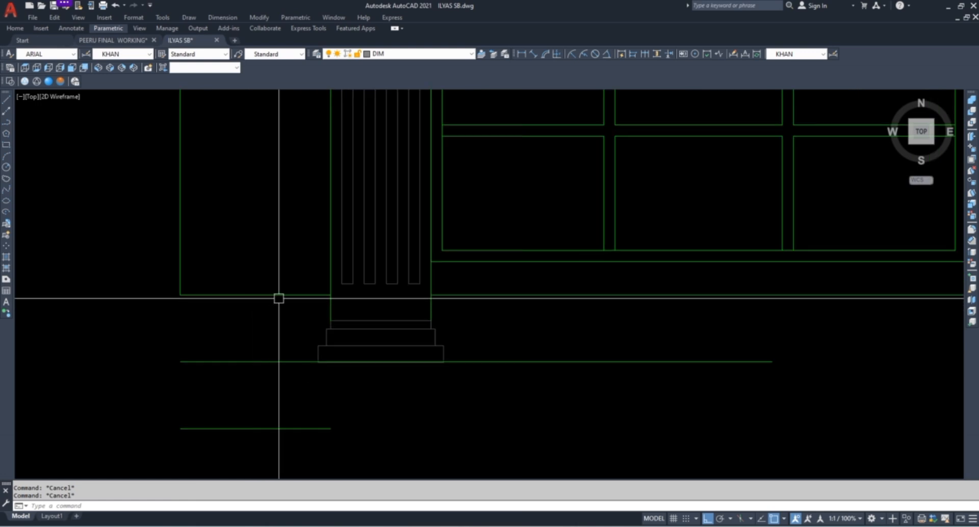
pyautogui.click(285, 309)
pyautogui.click(271, 263)
pyautogui.write('e')
pyautogui.press('Return')
pyautogui.press('Escape')
# Extend the outer left wall line down to the new lower ground line
pyautogui.write('ex')
pyautogui.press('Return')
pyautogui.press('Return')
pyautogui.click(265, 252)
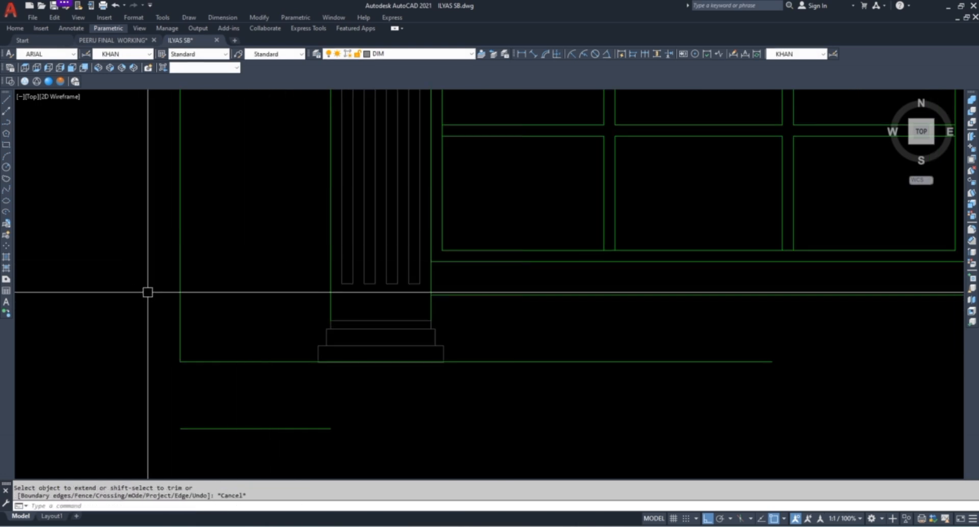
pyautogui.scroll(-2, 173, 296)
pyautogui.press('Escape')
pyautogui.press('Escape')
# Match the left pier's edge lines to the properties of its grey groove lines
pyautogui.scroll(3, 364, 319)
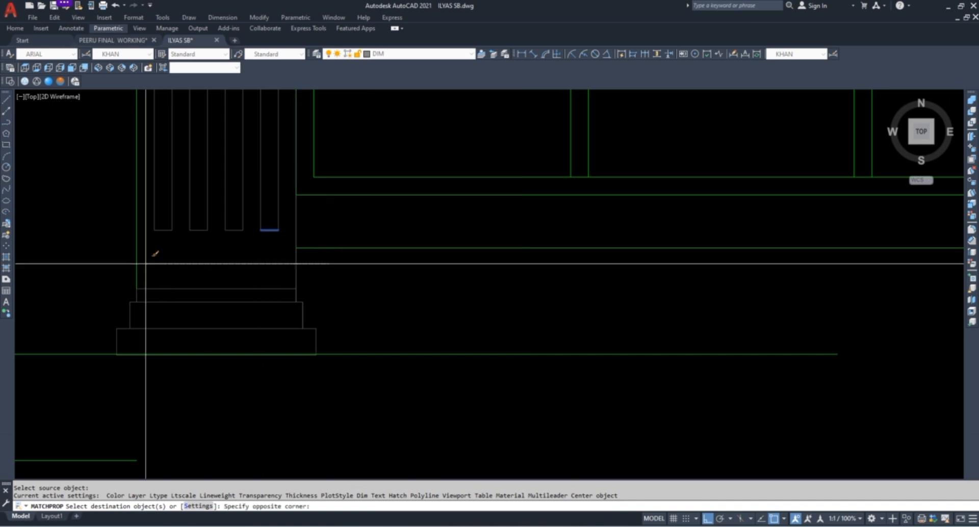
pyautogui.press('Escape')
pyautogui.press('Escape')
pyautogui.scroll(-5, 350, 364)
pyautogui.press('Escape')
# Erase the narrow grey grooved shaft and its stepped base from the second pier, right of the first window
pyautogui.scroll(6, 375, 345)
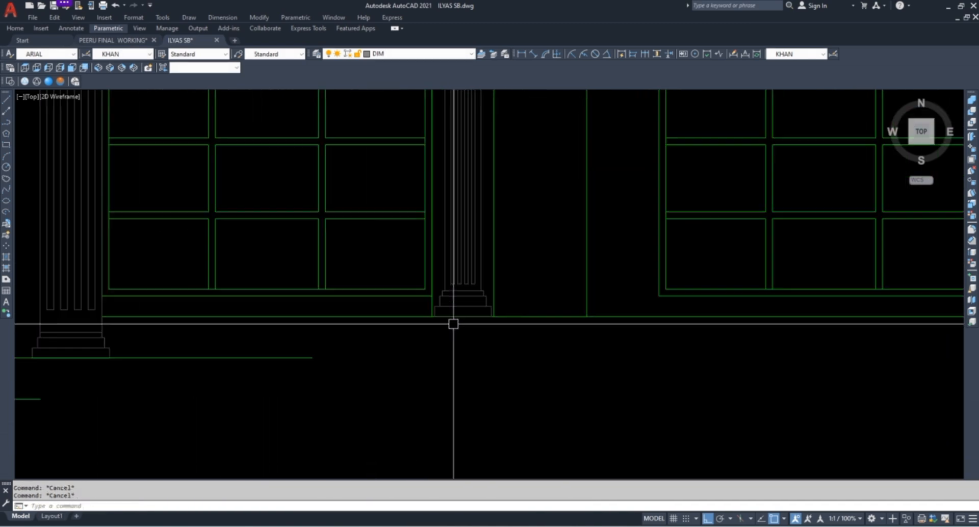
pyautogui.click(515, 226)
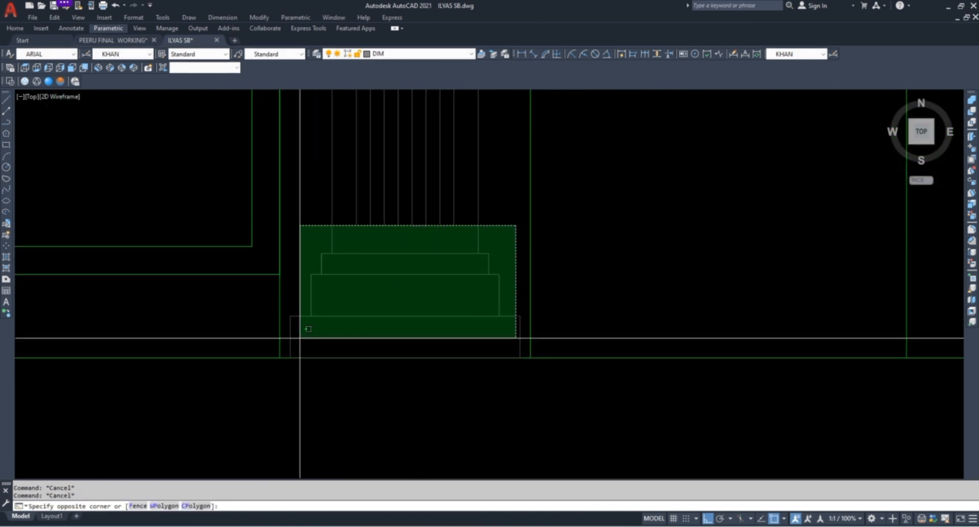
pyautogui.click(299, 343)
pyautogui.write('E')
pyautogui.press('Return')
pyautogui.click(245, 379)
pyautogui.click(454, 301)
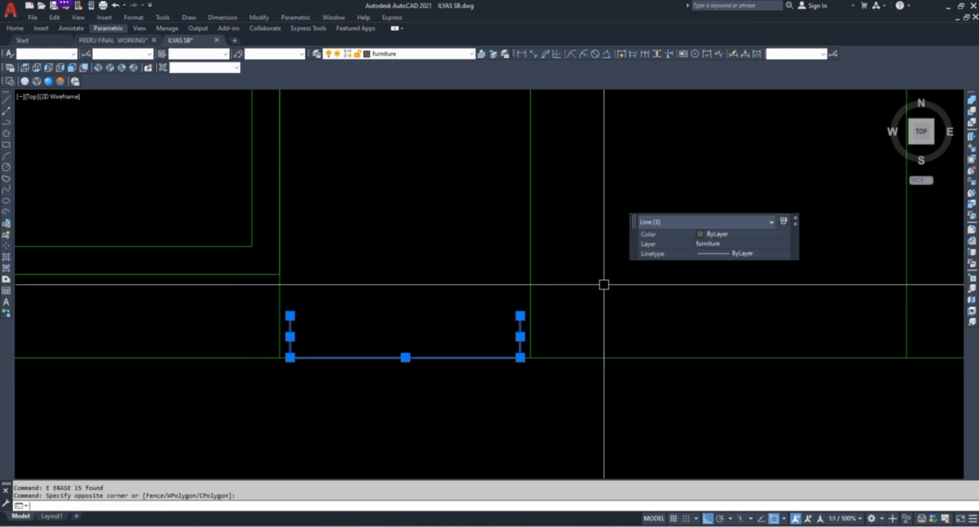
pyautogui.write('E')
pyautogui.press('Return')
pyautogui.scroll(-4, 96, 430)
pyautogui.scroll(-2, 365, 446)
pyautogui.press('Escape')
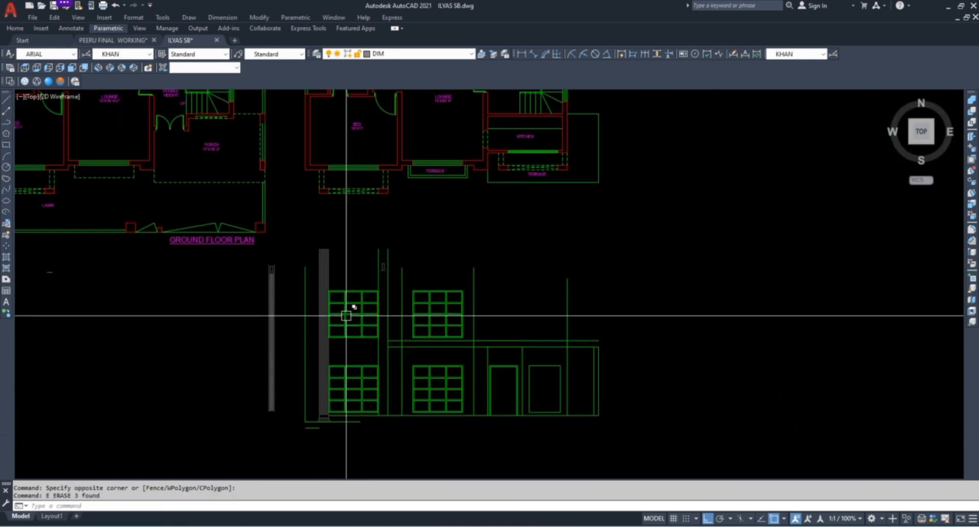
# Try to trim the left pier's edge line where it coincides with the upper first window's frame
pyautogui.scroll(6, 350, 306)
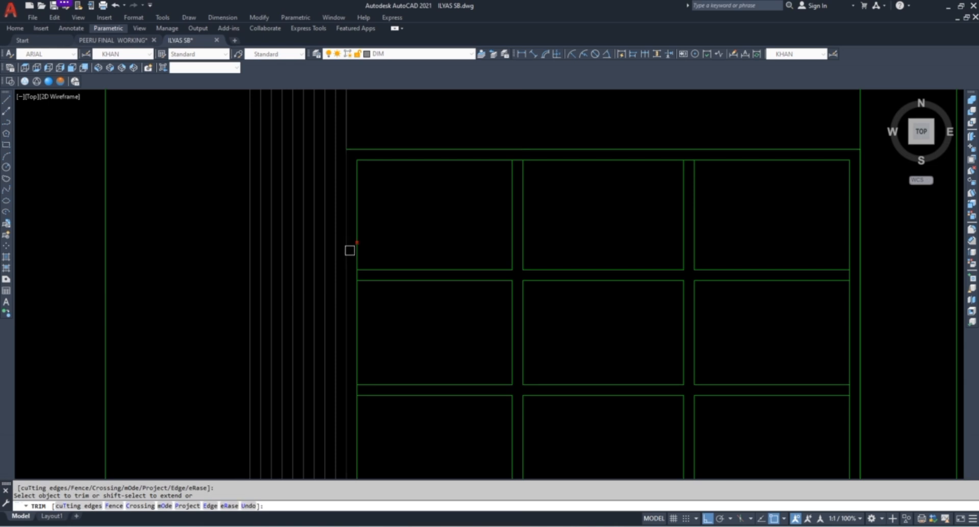
pyautogui.scroll(-3, 409, 183)
pyautogui.click(407, 196)
pyautogui.moveTo(428, 387); pyautogui.dragTo(422, 300, button='middle')
pyautogui.scroll(3, 399, 329)
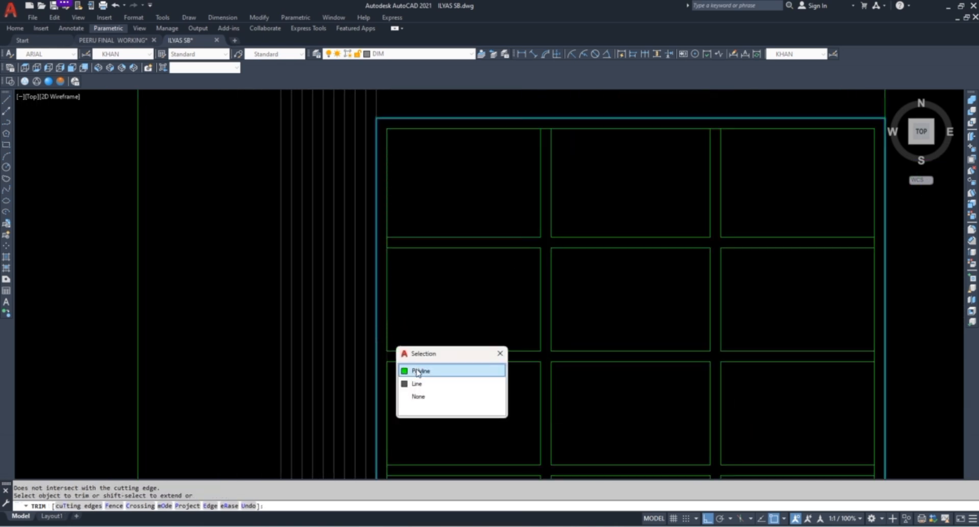
pyautogui.click(419, 372)
pyautogui.scroll(-5, 360, 365)
pyautogui.scroll(5, 501, 353)
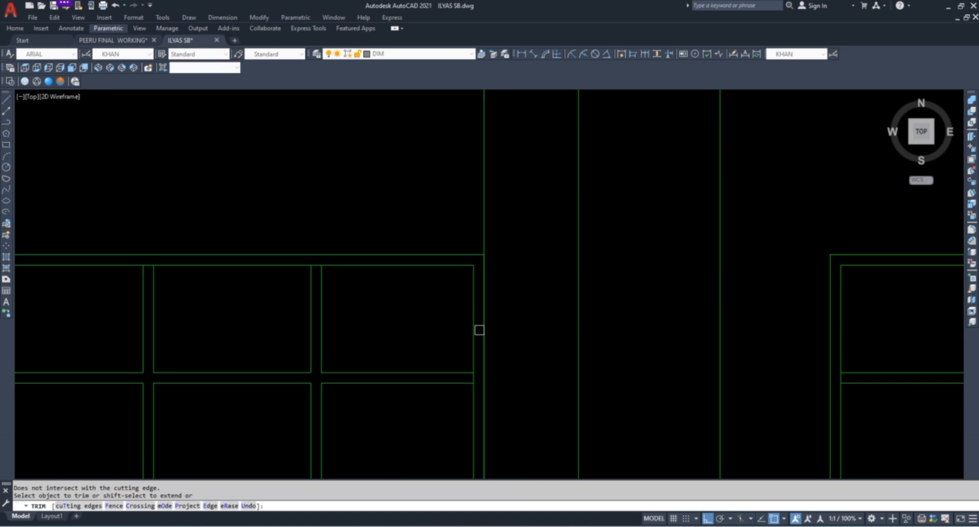
# Try to trim the vertical line running along the right side of the first window column
pyautogui.click(483, 327)
pyautogui.click(515, 363)
pyautogui.scroll(-2, 495, 332)
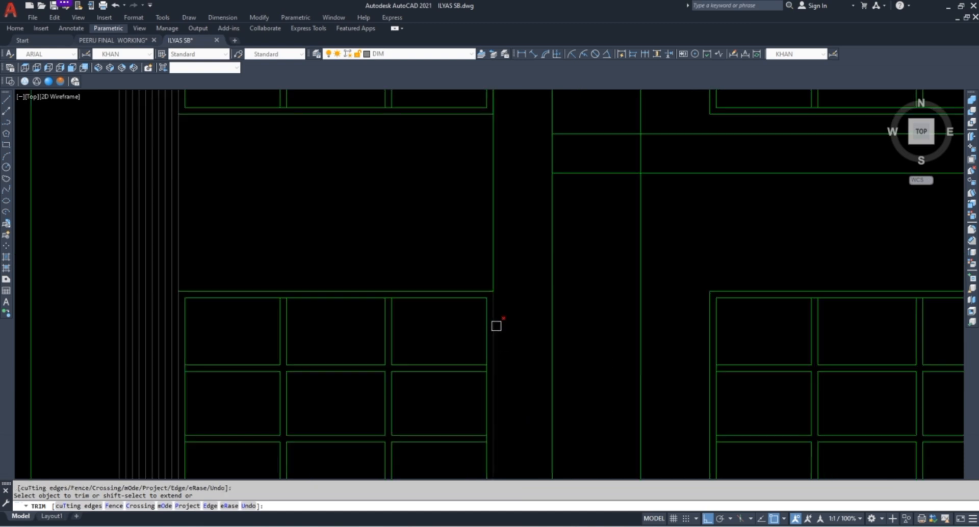
pyautogui.hotkey('ctrl', 'z')
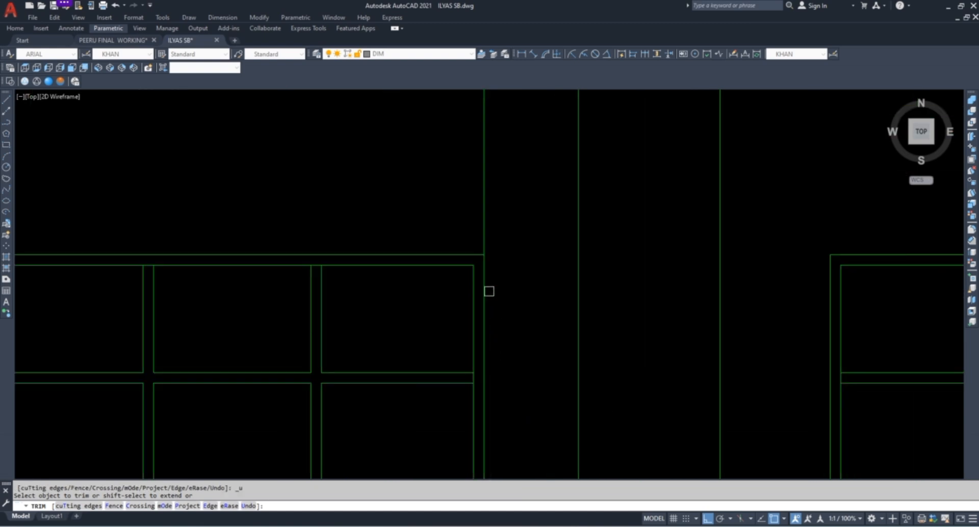
pyautogui.scroll(-3, 490, 302)
pyautogui.scroll(1, 492, 281)
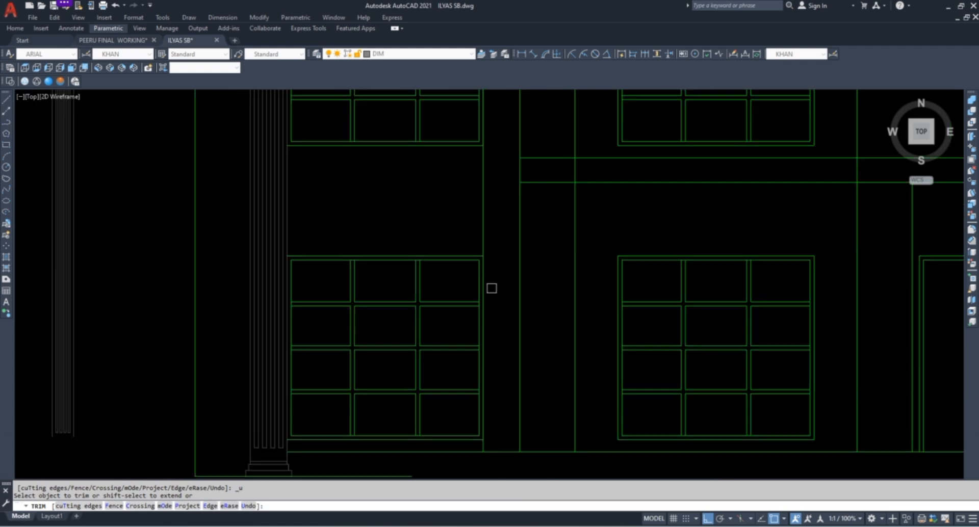
pyautogui.scroll(-3, 485, 289)
pyautogui.scroll(5, 482, 230)
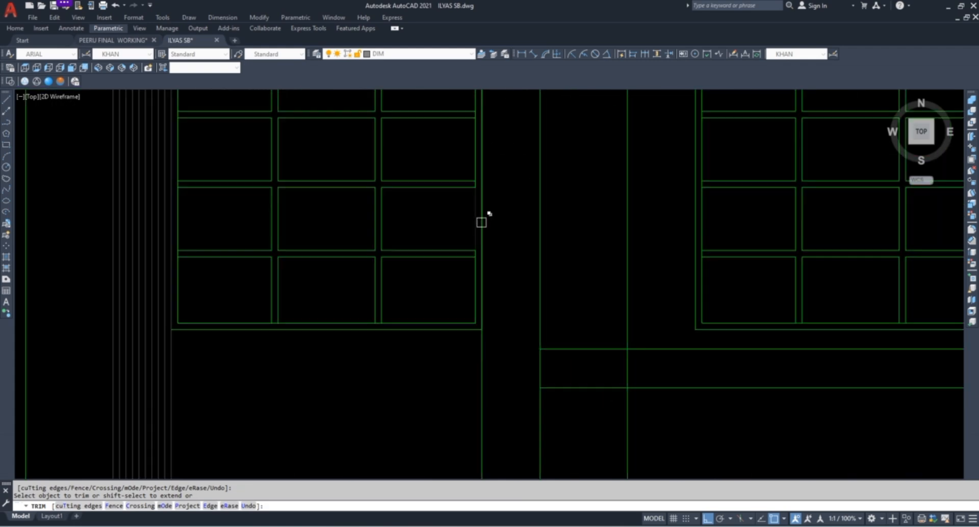
pyautogui.click(484, 224)
pyautogui.press('Escape')
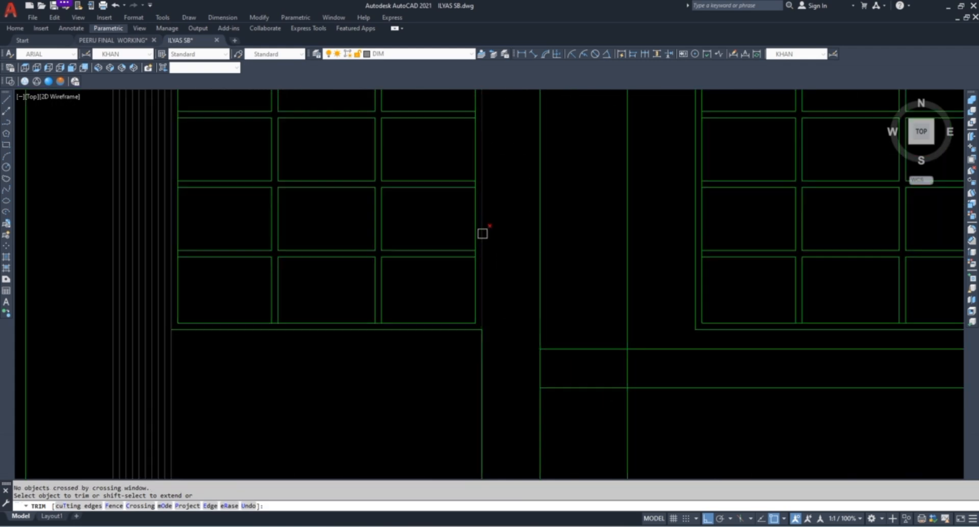
# Erase the full-height vertical line along the right side of the first window column
pyautogui.press('Escape')
pyautogui.press('Escape')
pyautogui.click(494, 357)
pyautogui.click(452, 376)
pyautogui.write('e')
pyautogui.press('space')
pyautogui.scroll(-5, 476, 302)
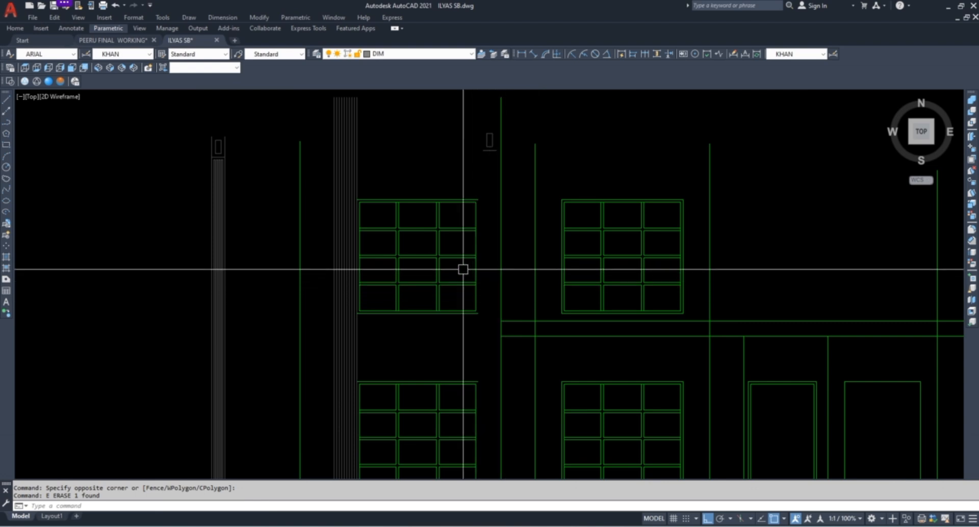
pyautogui.press('Escape')
pyautogui.press('Escape')
# Mirror the left grooved pier with its stepped base about the first window's vertical centreline, keeping the original
pyautogui.scroll(2, 377, 164)
pyautogui.scroll(-2, 466, 181)
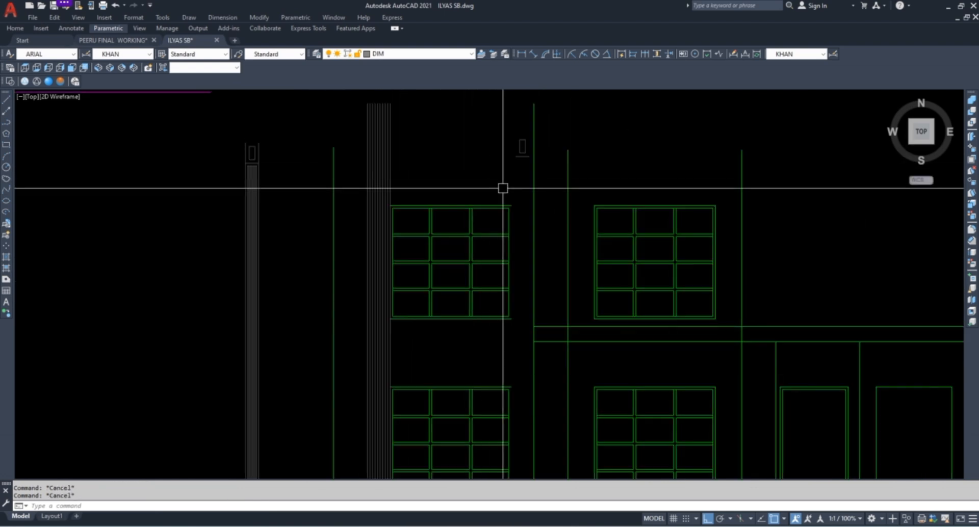
pyautogui.click(457, 187)
pyautogui.click(354, 177)
pyautogui.scroll(-2, 387, 295)
pyautogui.scroll(4, 375, 321)
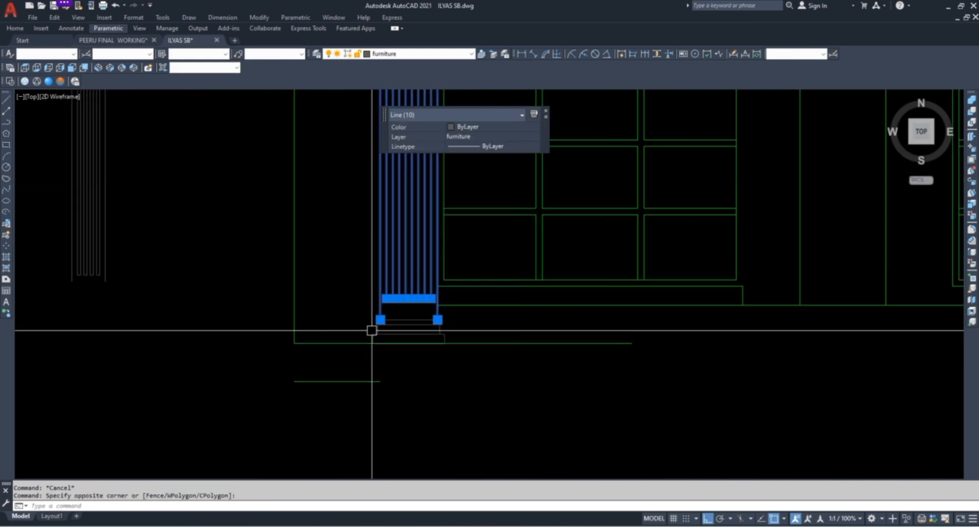
pyautogui.scroll(2, 372, 331)
pyautogui.click(345, 383)
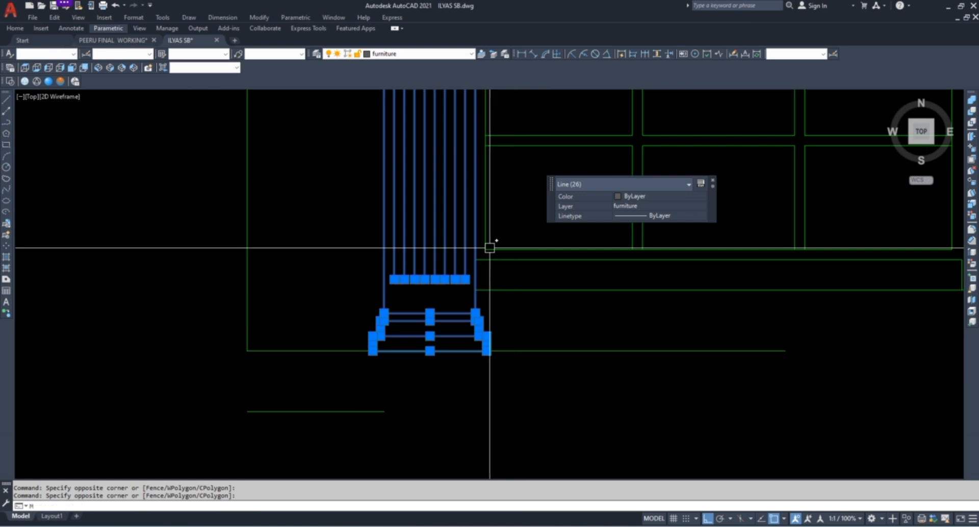
pyautogui.write('i')
pyautogui.press('Return')
pyautogui.scroll(-4, 489, 248)
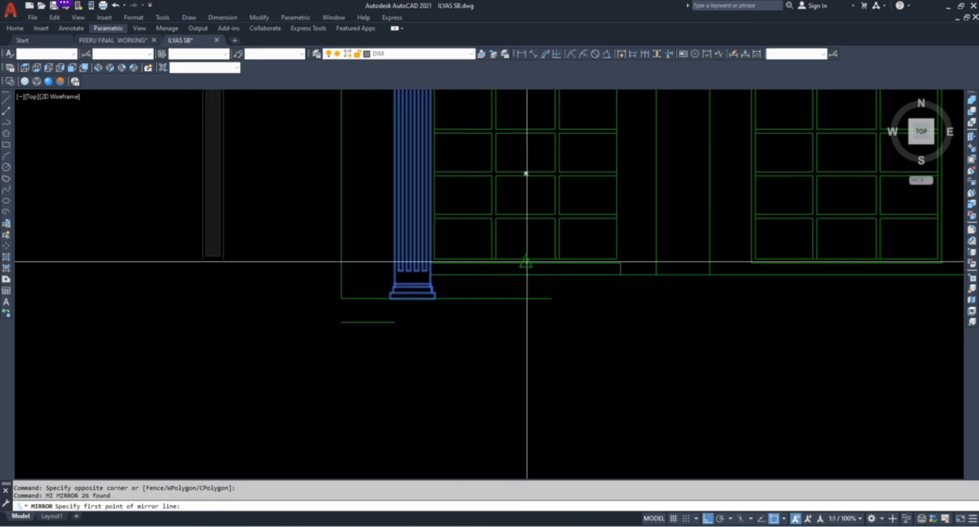
pyautogui.click(527, 262)
pyautogui.press('Escape')
pyautogui.press('Escape')
# Try to erase the short green vertical line overlapping the mirrored pier's left edge, just above its base
pyautogui.scroll(6, 632, 252)
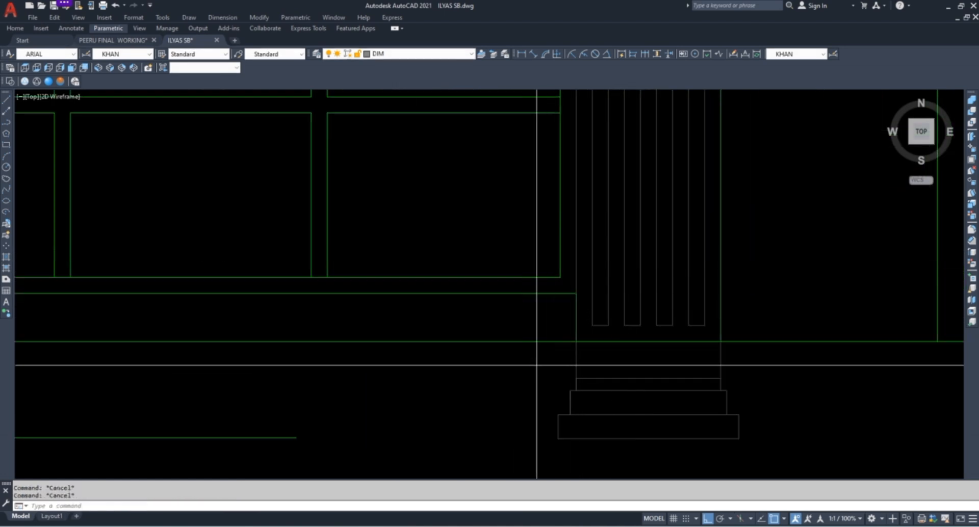
pyautogui.click(536, 366)
pyautogui.click(617, 252)
pyautogui.write('e')
pyautogui.press('Return')
pyautogui.scroll(4, 612, 317)
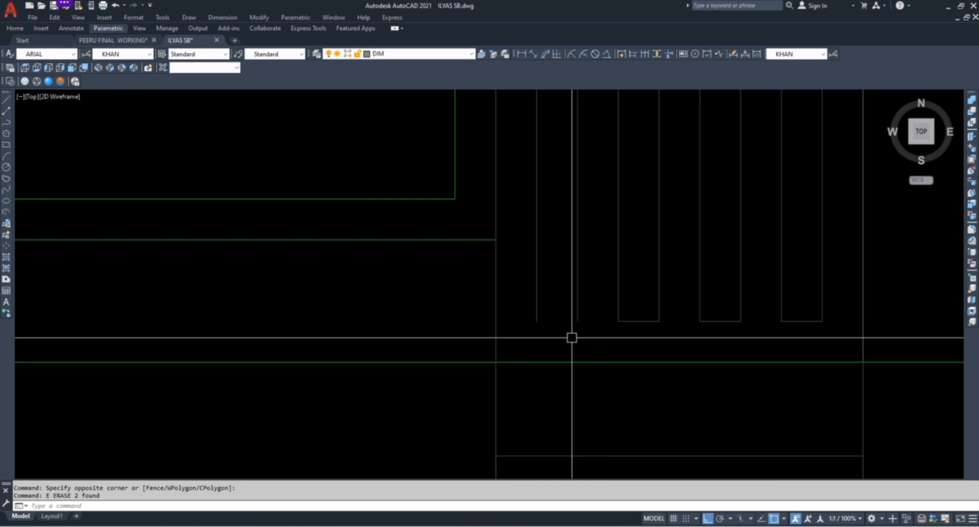
pyautogui.hotkey('ctrl', 'z')
pyautogui.press('Escape')
# Erase only the short green vertical line on the mirrored pier's left edge, using a tighter selection
pyautogui.scroll(4, 562, 350)
pyautogui.click(561, 356)
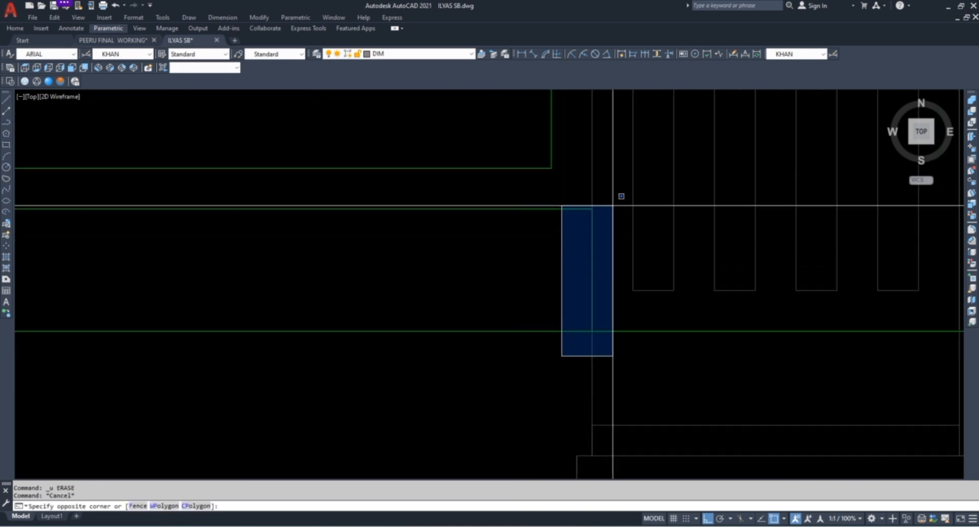
pyautogui.press('Escape')
# Stretch the right end of the lowered ground line horizontally past the building's outer right wall
pyautogui.scroll(-3, 427, 309)
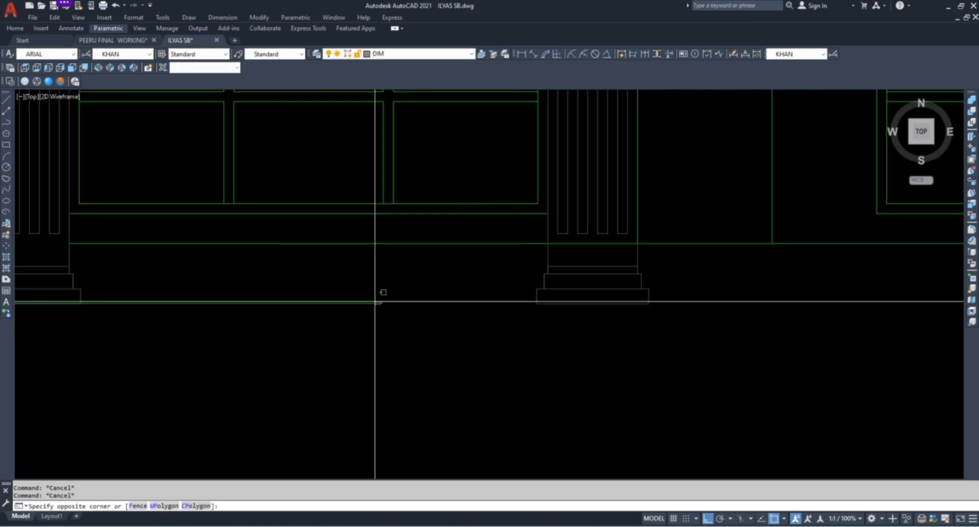
pyautogui.click(376, 317)
pyautogui.click(380, 306)
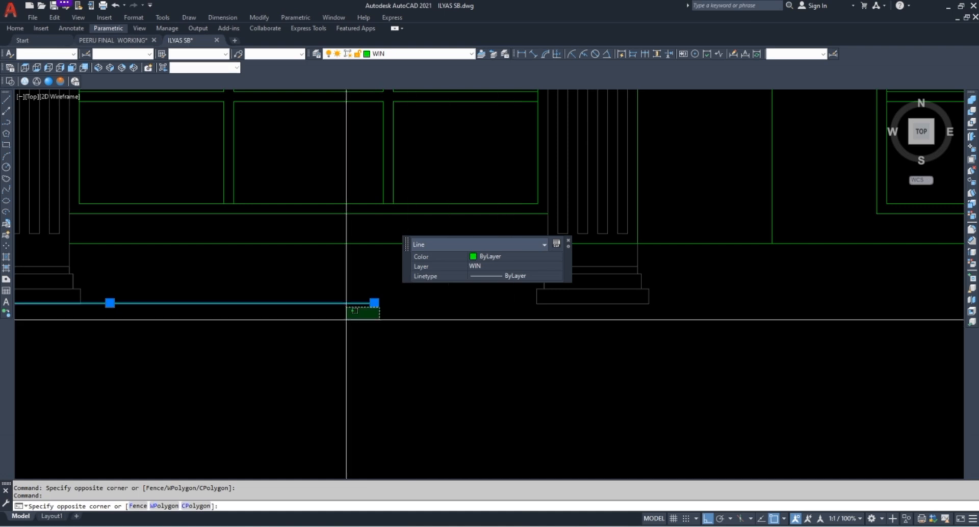
pyautogui.press('Escape')
pyautogui.click(374, 303)
pyautogui.scroll(-5, 239, 330)
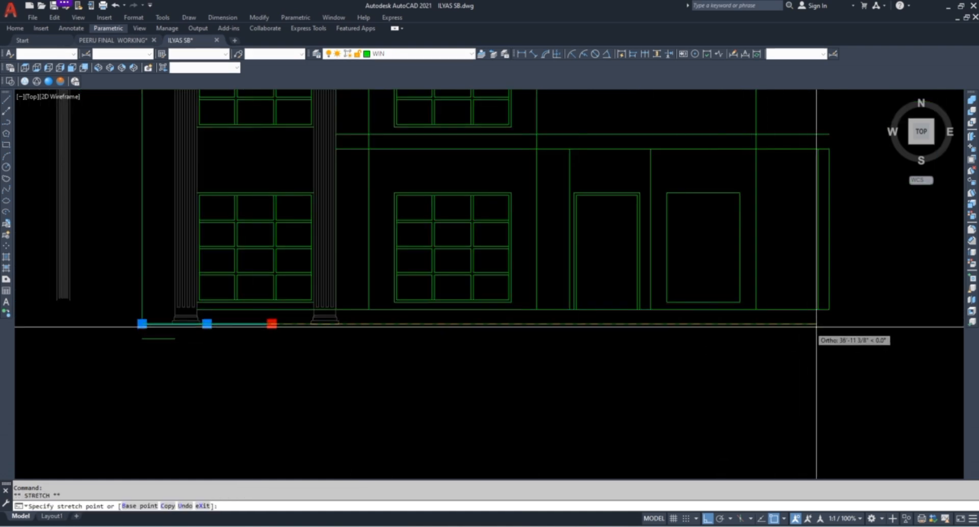
pyautogui.click(859, 327)
pyautogui.press('Escape')
pyautogui.press('Escape')
# Extend the vertical wall lines right of the second pier down to the lowered ground line
pyautogui.write('ex')
pyautogui.press('space')
pyautogui.press('space')
pyautogui.scroll(5, 761, 306)
pyautogui.scroll(-5, 672, 334)
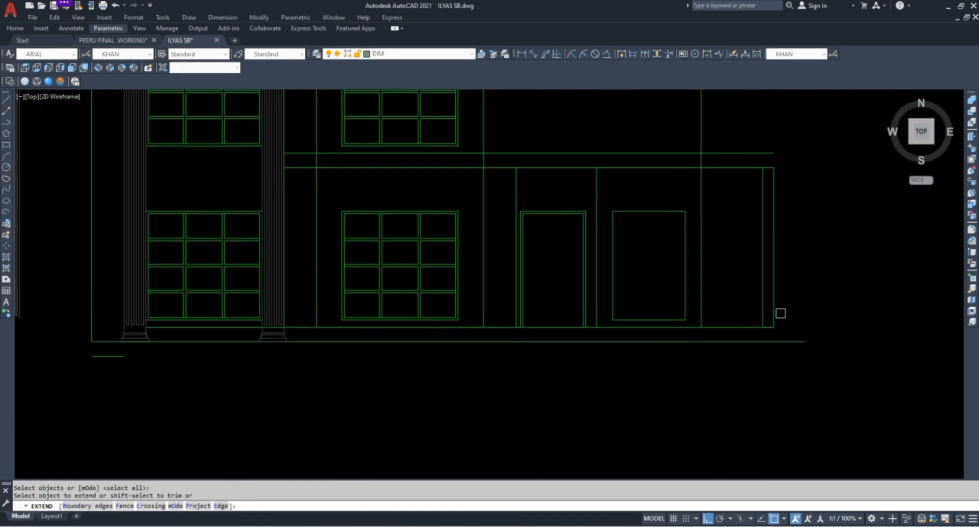
pyautogui.scroll(2, 780, 313)
pyautogui.click(725, 319)
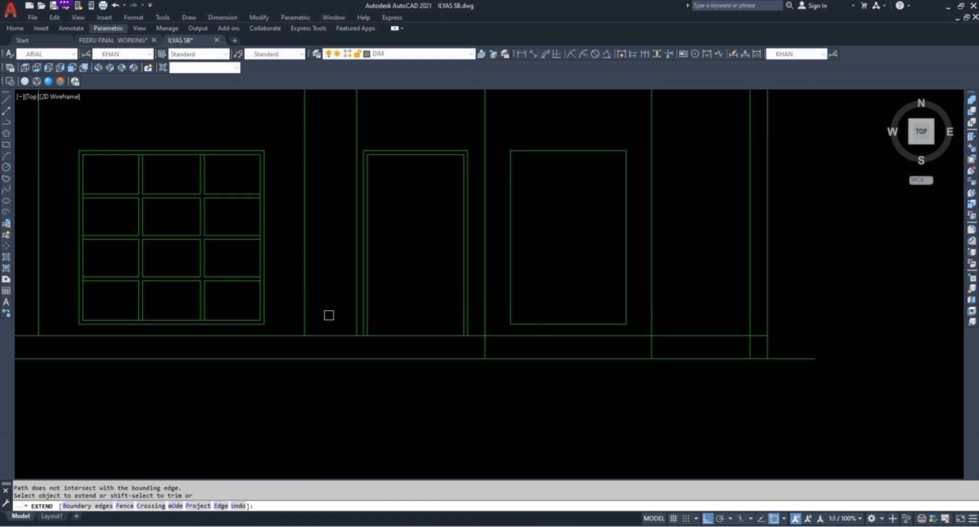
pyautogui.click(356, 327)
pyautogui.scroll(-2, 544, 324)
pyautogui.scroll(2, 235, 327)
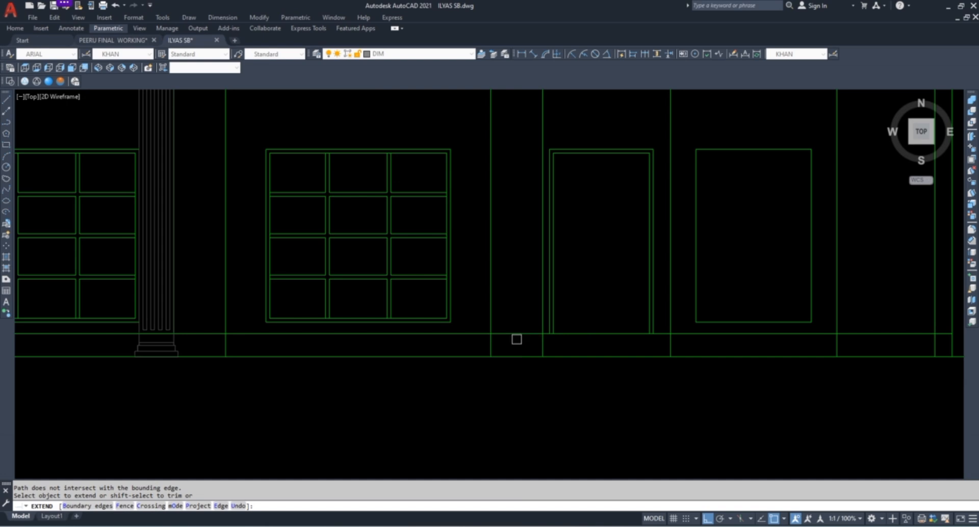
pyautogui.press('Escape')
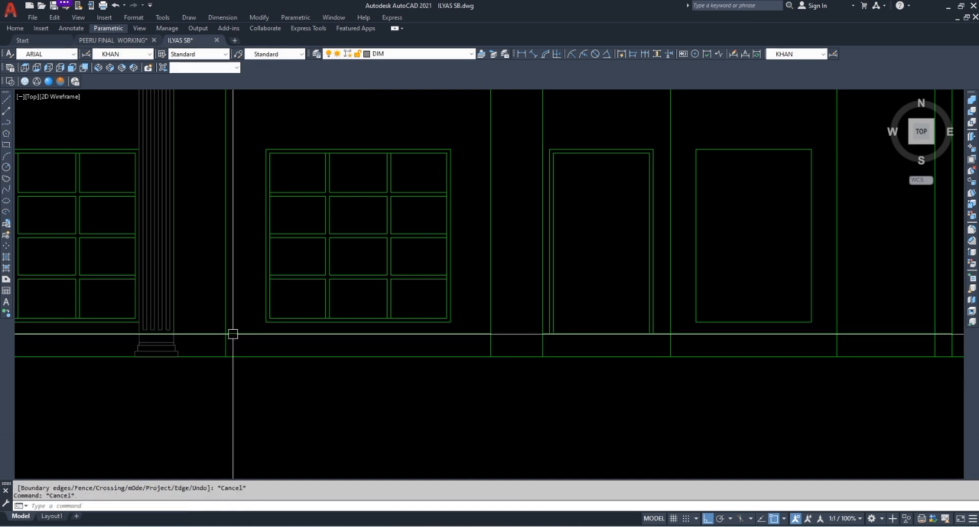
# Trim the old ground line inside the second pier and between the two wall lines left of the door
pyautogui.press('Return')
pyautogui.press('Return')
pyautogui.scroll(4, 117, 334)
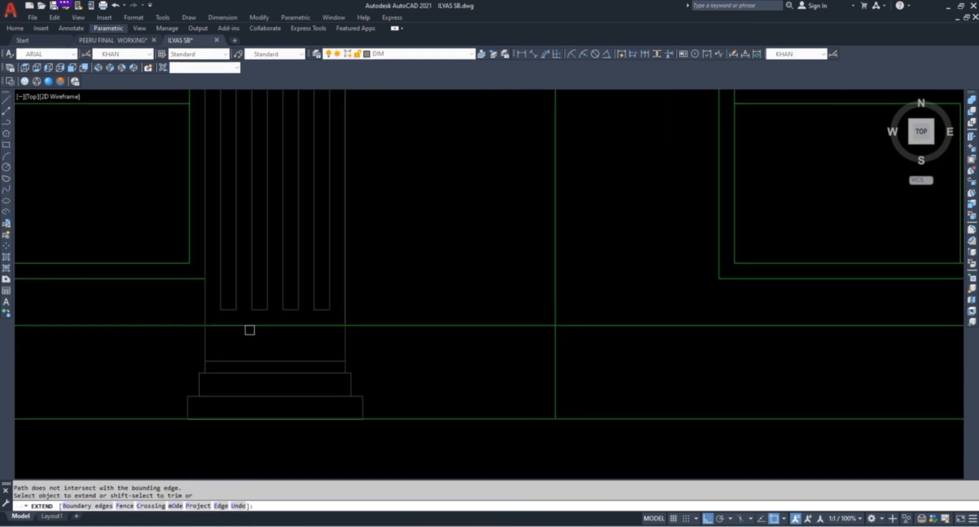
pyautogui.press('Return')
pyautogui.click(226, 327)
pyautogui.scroll(-4, 420, 346)
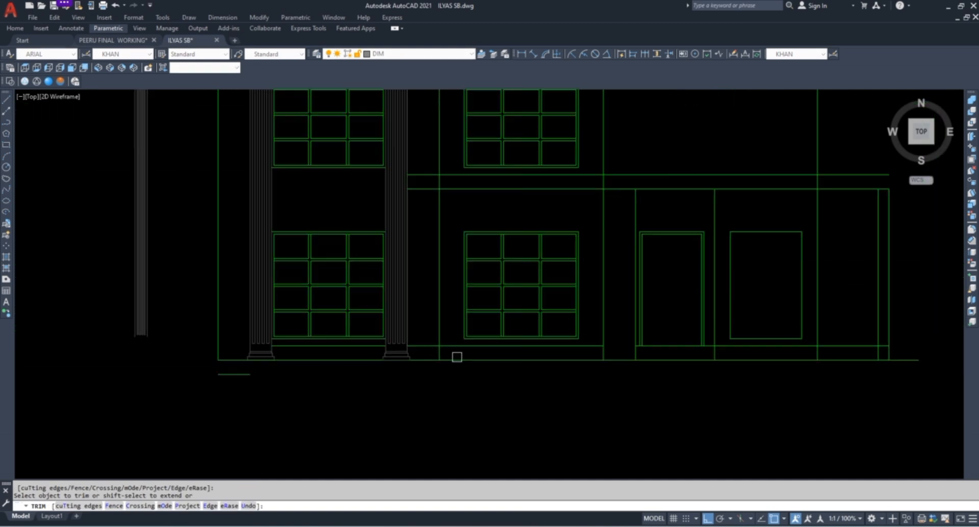
pyautogui.click(278, 343)
pyautogui.scroll(3, 288, 345)
pyautogui.scroll(-2, 225, 338)
pyautogui.press('Escape')
pyautogui.press('Escape')
# Erase the remaining old ground line segment beneath the second window, right of the second pier
pyautogui.scroll(1, 464, 334)
pyautogui.click(463, 337)
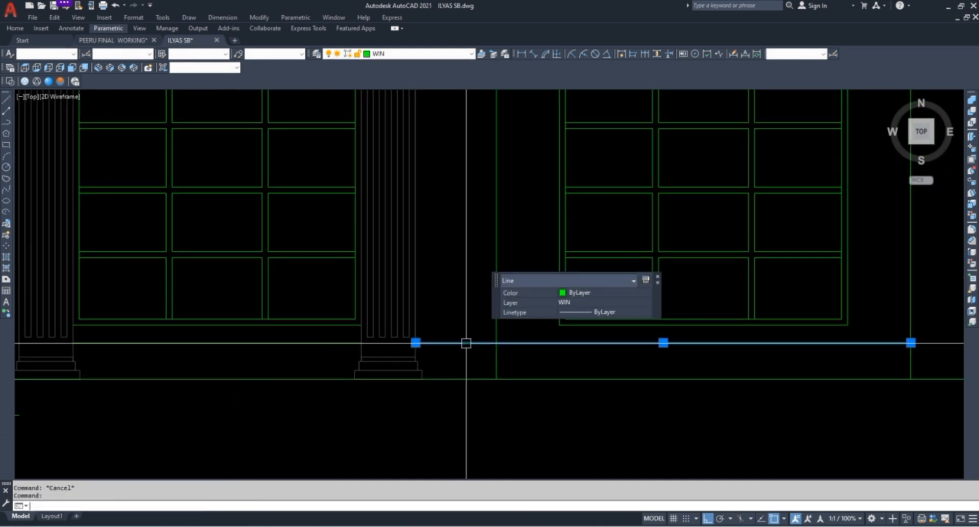
pyautogui.write('e')
pyautogui.press('Return')
pyautogui.press('Escape')
pyautogui.scroll(-2, 568, 258)
pyautogui.scroll(1, 682, 349)
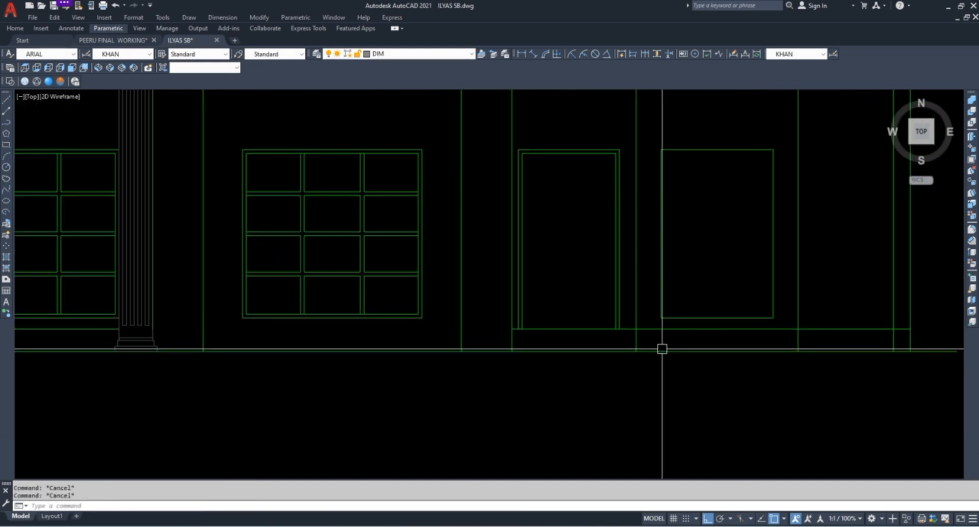
# Try to trim the old ground line between the door frame and the wall line to its right
pyautogui.write('tr')
pyautogui.press('Return')
pyautogui.scroll(4, 636, 338)
pyautogui.press('Return')
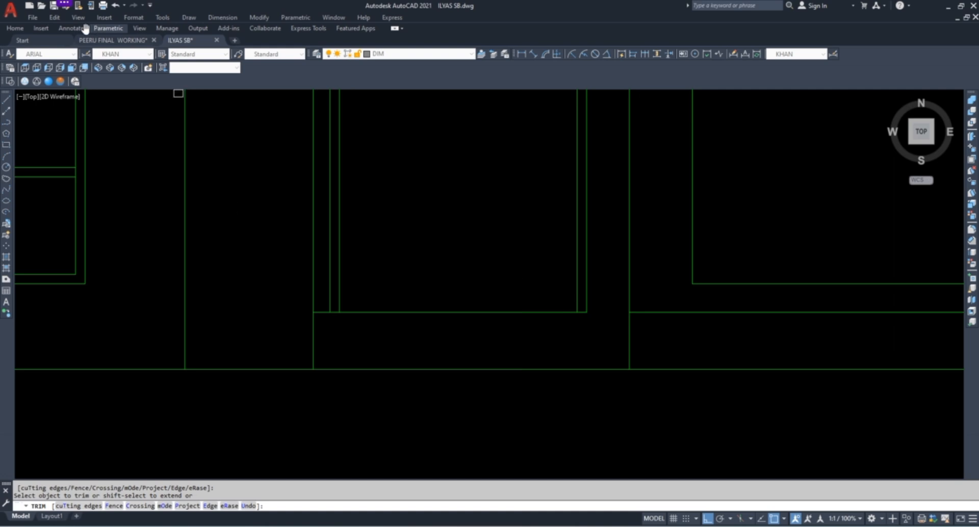
pyautogui.press('Escape')
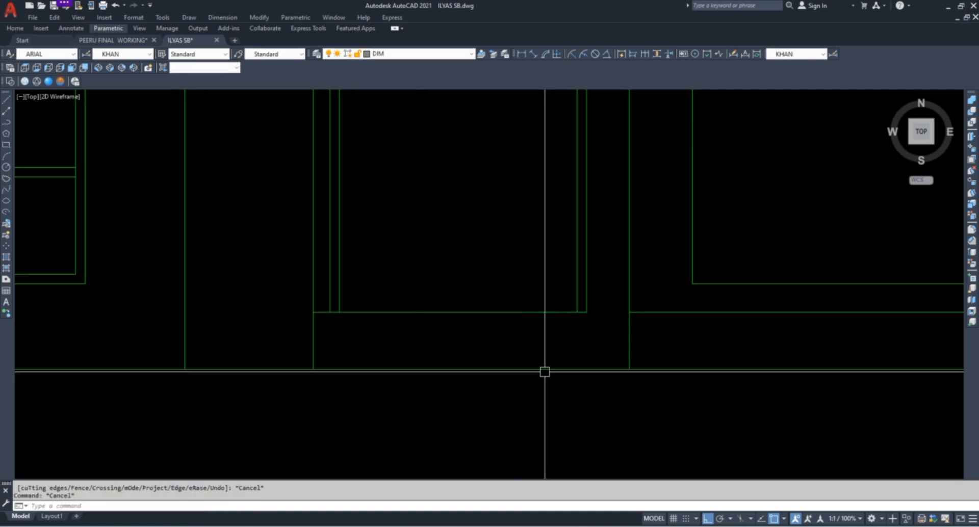
pyautogui.press('Escape')
# Offset the door threshold line downward to form a step, and erase the old ground line right of the door
pyautogui.write('o')
pyautogui.press('Return')
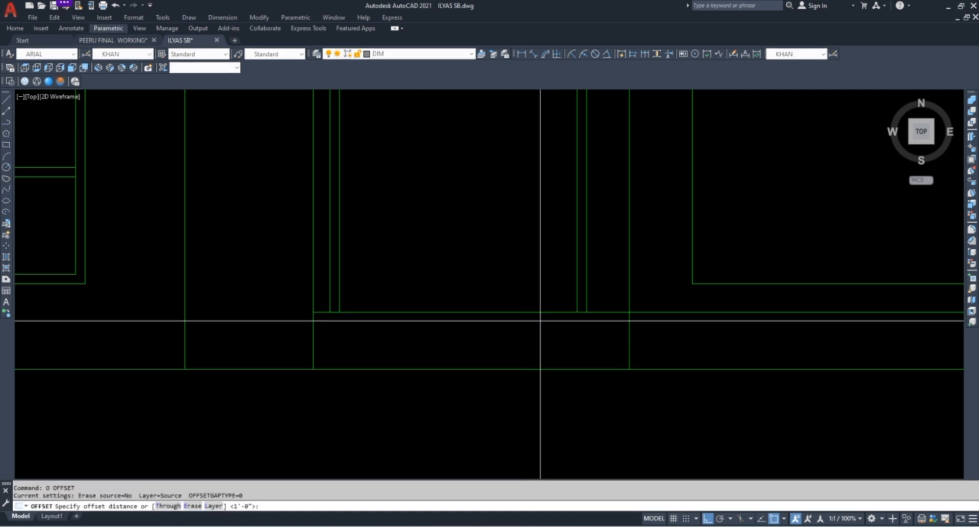
pyautogui.scroll(-4, 527, 311)
pyautogui.press('Escape')
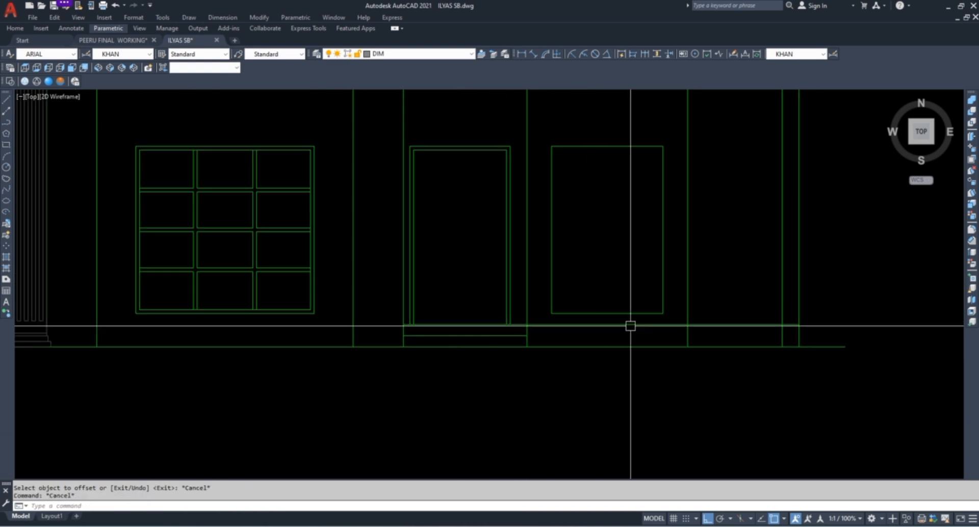
pyautogui.scroll(-3, 688, 328)
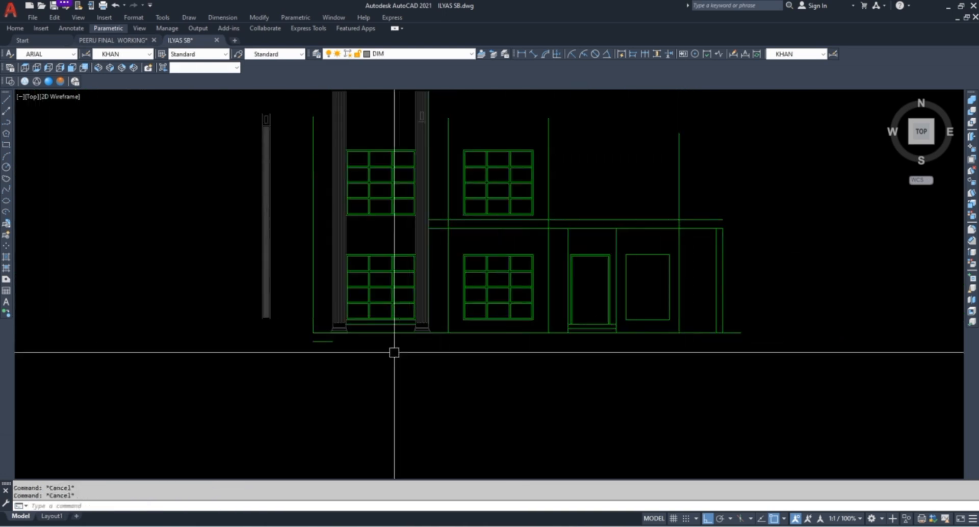
# Stretch the short line below the lowered ground line horizontally to the right, past the whole building
pyautogui.scroll(3, 298, 334)
pyautogui.click(304, 338)
pyautogui.click(304, 338)
pyautogui.scroll(-3, 304, 340)
pyautogui.click(583, 354)
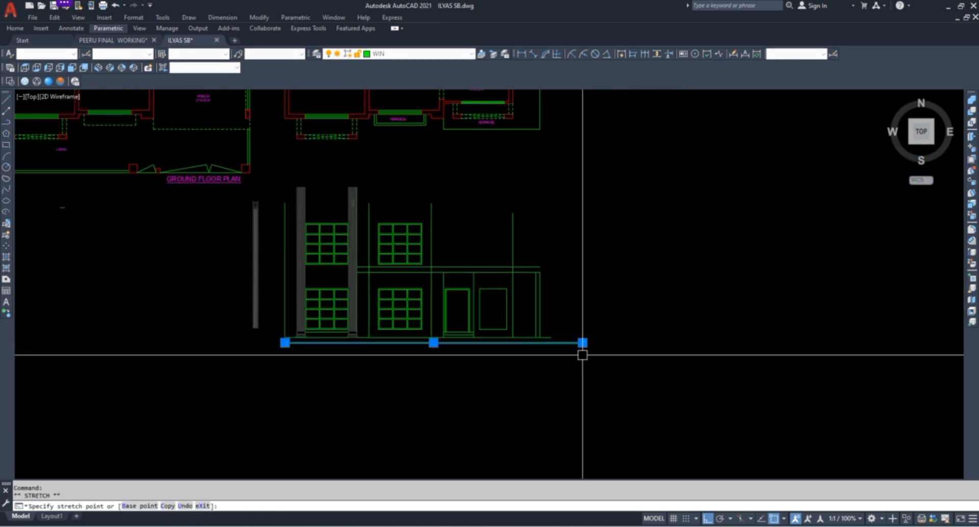
pyautogui.press('Escape')
# Extend the outer left and right wall lines down to the lengthened lowest horizontal line
pyautogui.scroll(4, 539, 339)
pyautogui.write('e')
pyautogui.scroll(-4, 557, 326)
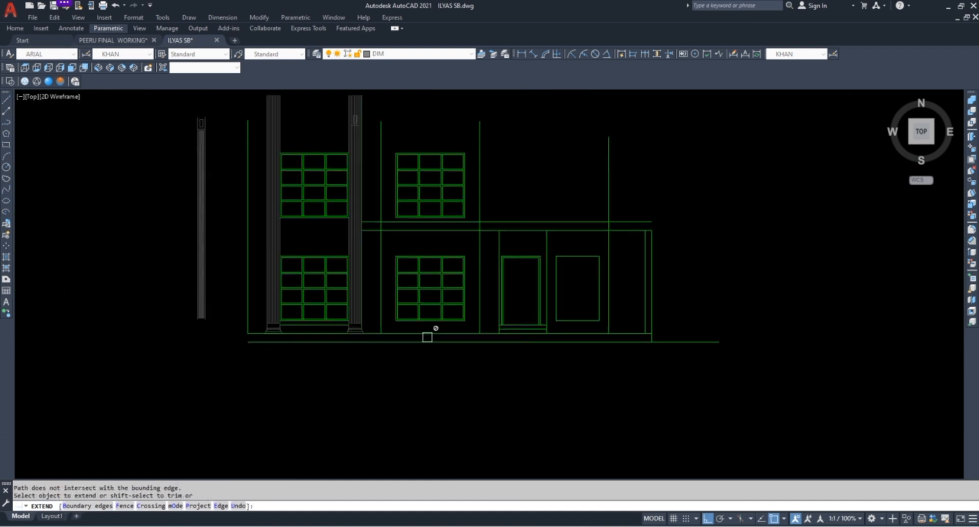
pyautogui.scroll(4, 259, 324)
pyautogui.press('Escape')
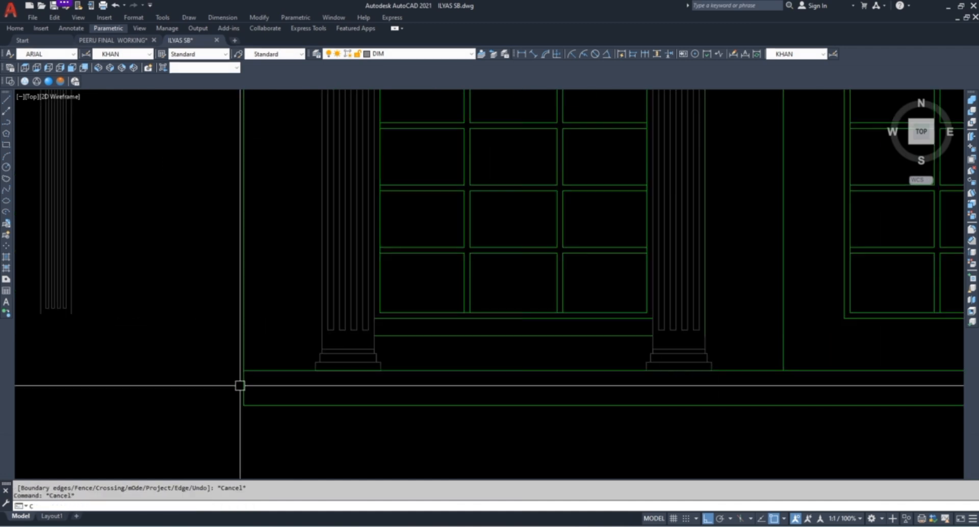
# Extend the lowered ground line 24" past the left outer wall to a temporary circle of radius 24, and erase the circle
pyautogui.write('c')
pyautogui.press('Return')
pyautogui.click(244, 405)
pyautogui.write('24')
pyautogui.press('Return')
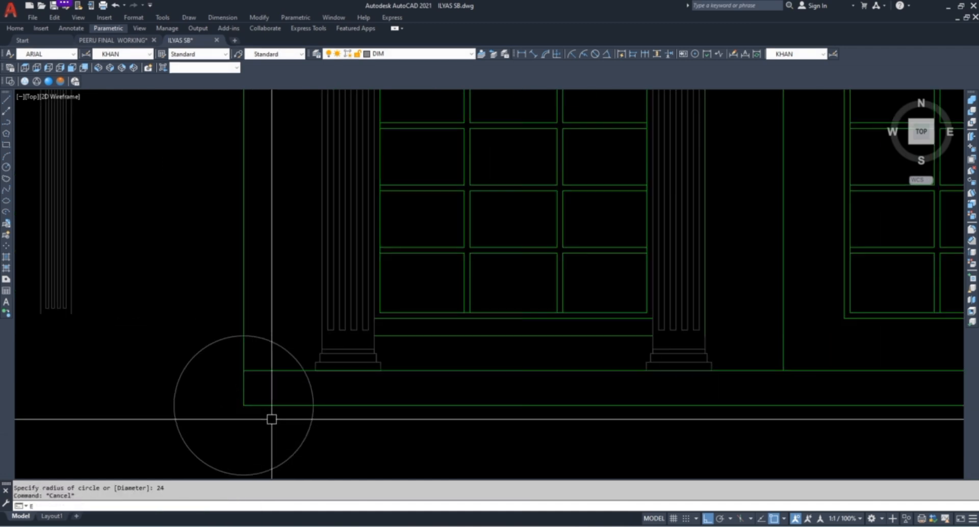
pyautogui.write('ex')
pyautogui.press('Return')
pyautogui.press('Escape')
pyautogui.click(309, 421)
pyautogui.write('e')
pyautogui.press('Return')
# Trim the lowered ground line 24" beyond the right outer wall with a temporary circle of radius 24, and erase the circle
pyautogui.scroll(-8, 227, 401)
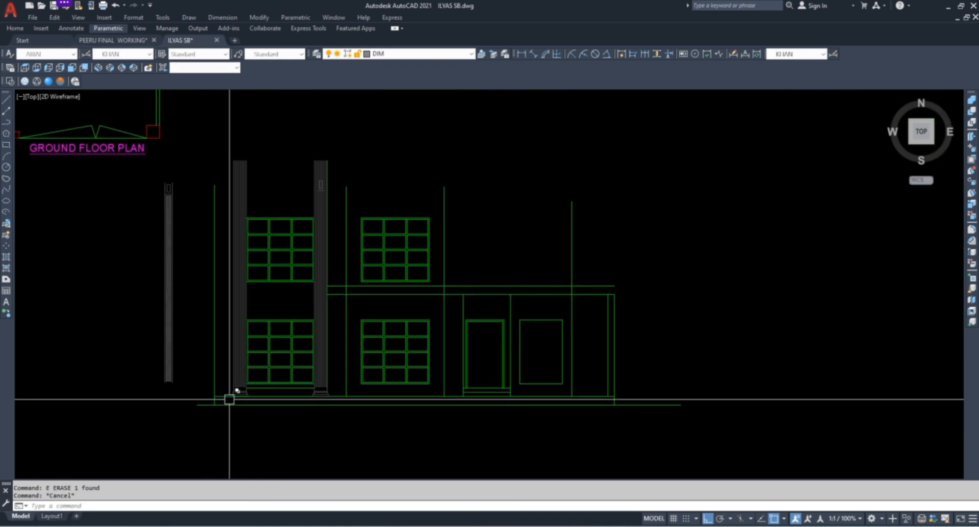
pyautogui.write('c')
pyautogui.press('Return')
pyautogui.scroll(2, 485, 408)
pyautogui.scroll(4, 491, 417)
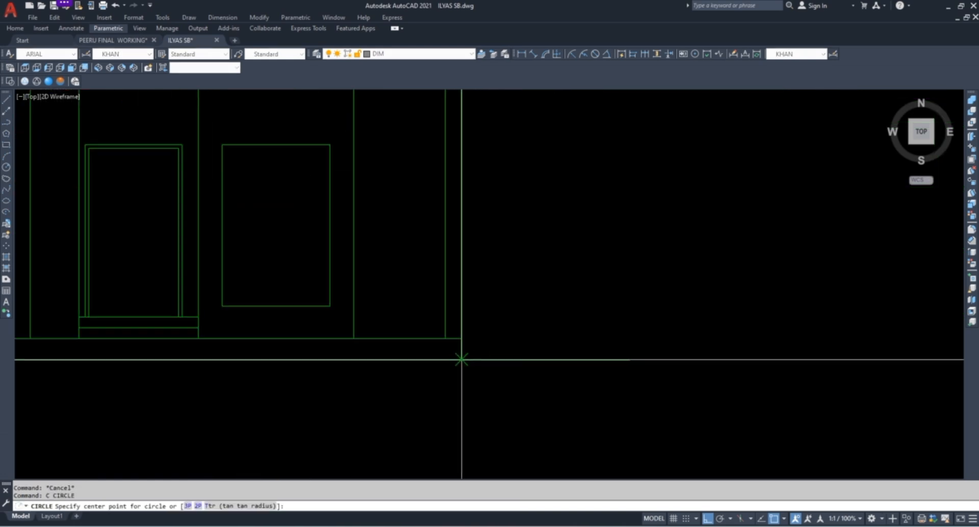
pyautogui.click(462, 360)
pyautogui.write('24')
pyautogui.press('Return')
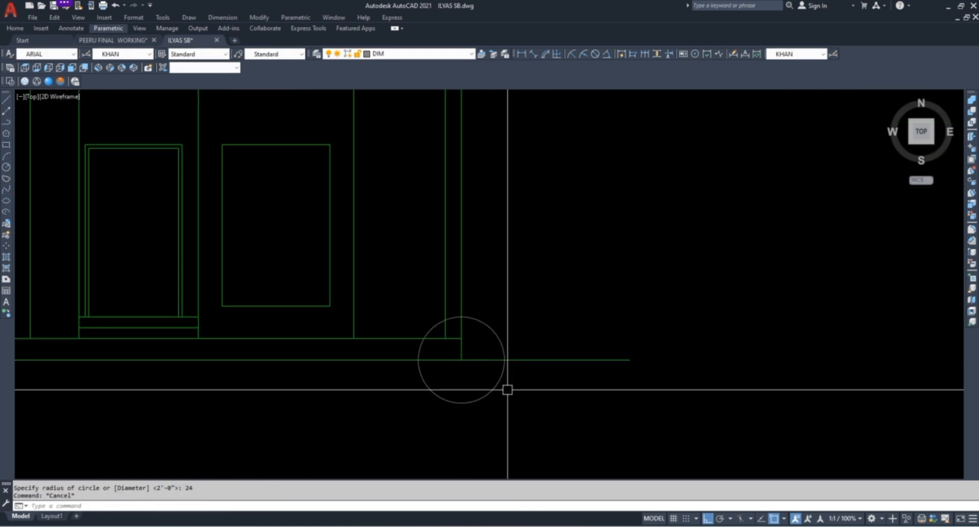
pyautogui.press('Escape')
pyautogui.press('Escape')
pyautogui.click(454, 401)
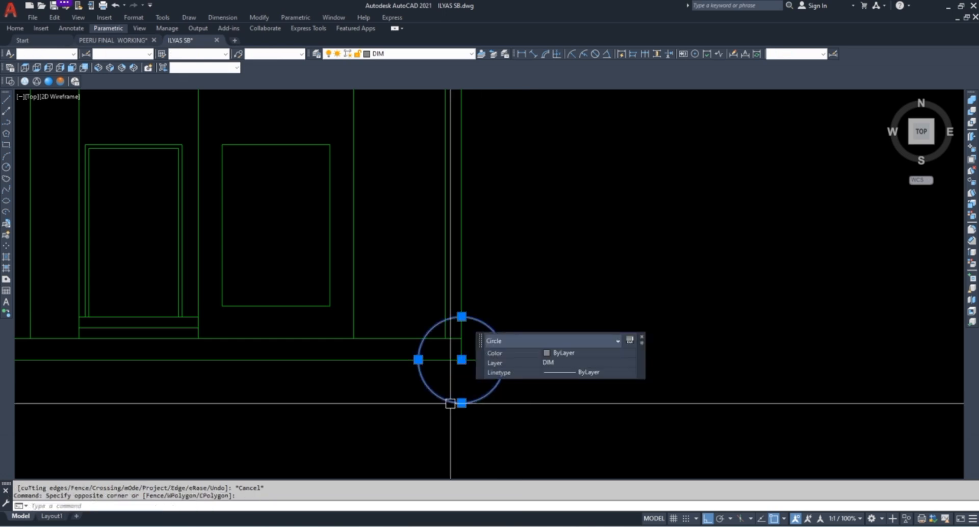
pyautogui.press('Escape')
pyautogui.press('Escape')
# Erase the small rectangle and the short horizontal line left inside the upper part of the right grooved pier
pyautogui.scroll(-5, 669, 352)
pyautogui.scroll(2, 396, 367)
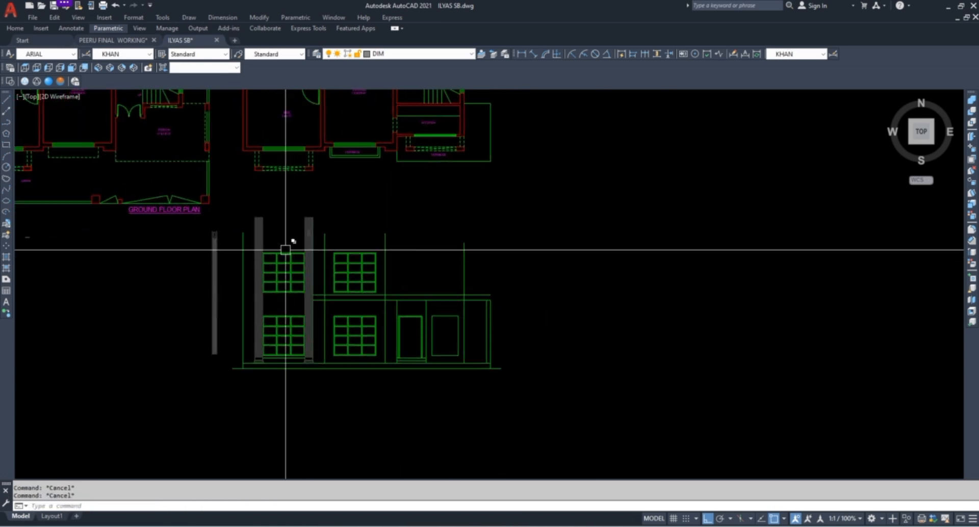
pyautogui.scroll(4, 320, 242)
pyautogui.click(269, 260)
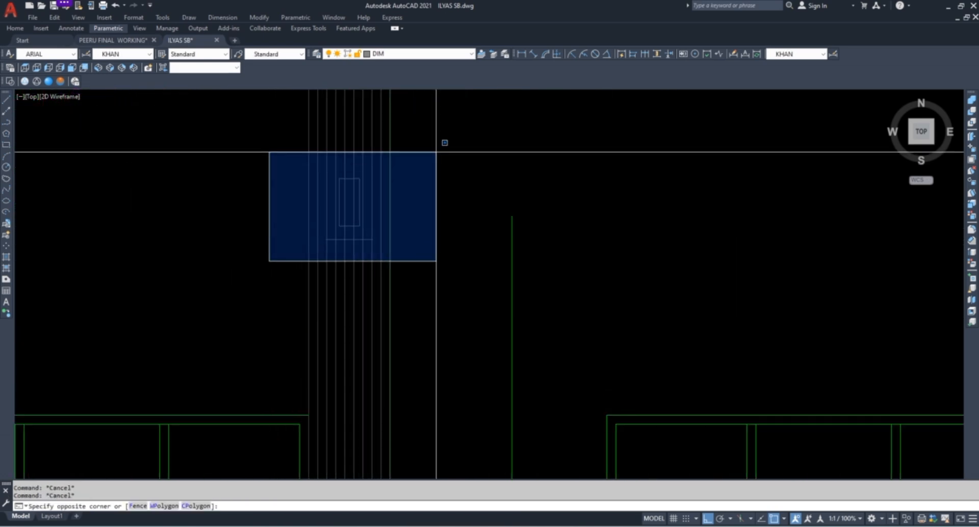
pyautogui.click(436, 149)
pyautogui.write('E')
pyautogui.press('Return')
# Offset the upper line of the first-floor slab 11' upward to form the roof line
pyautogui.scroll(-6, 466, 230)
pyautogui.scroll(4, 397, 151)
pyautogui.scroll(-6, 354, 217)
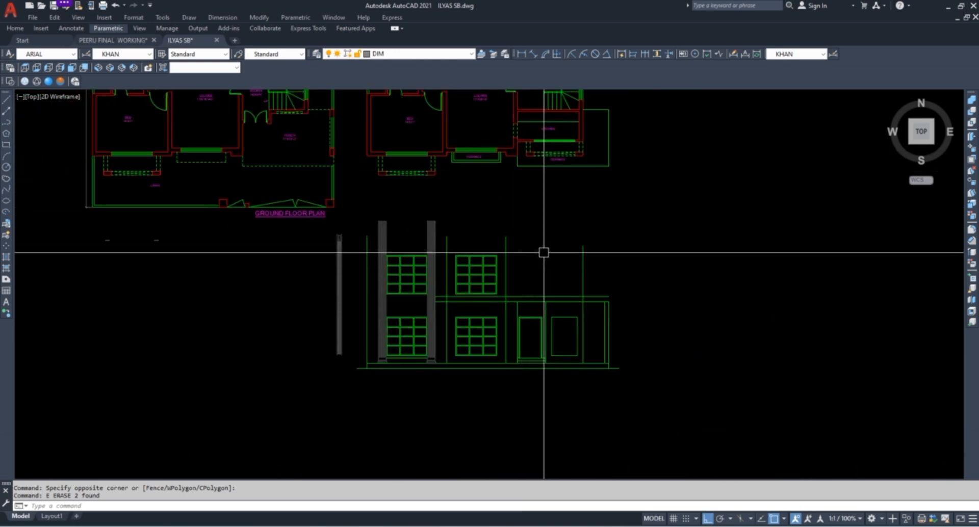
pyautogui.write("'")
pyautogui.press('Return')
pyautogui.scroll(2, 535, 265)
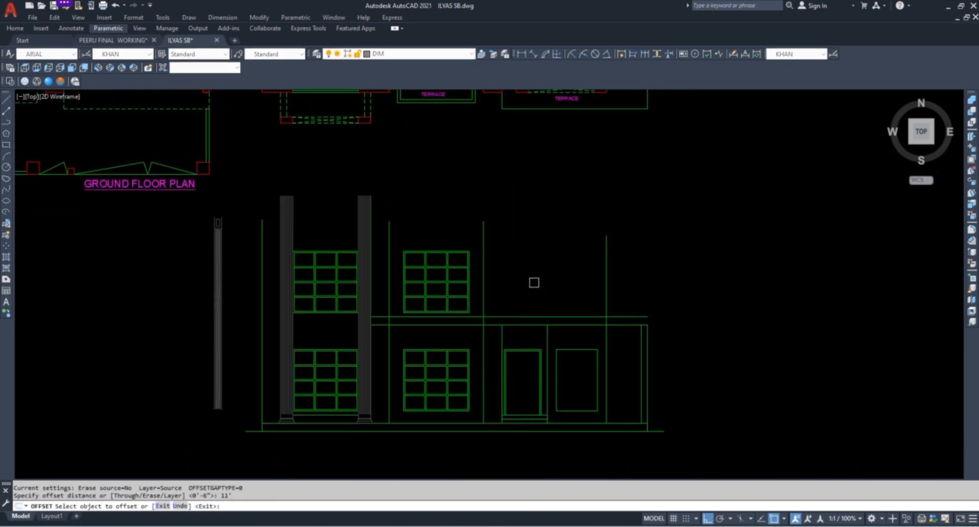
pyautogui.scroll(3, 387, 232)
pyautogui.press('Escape')
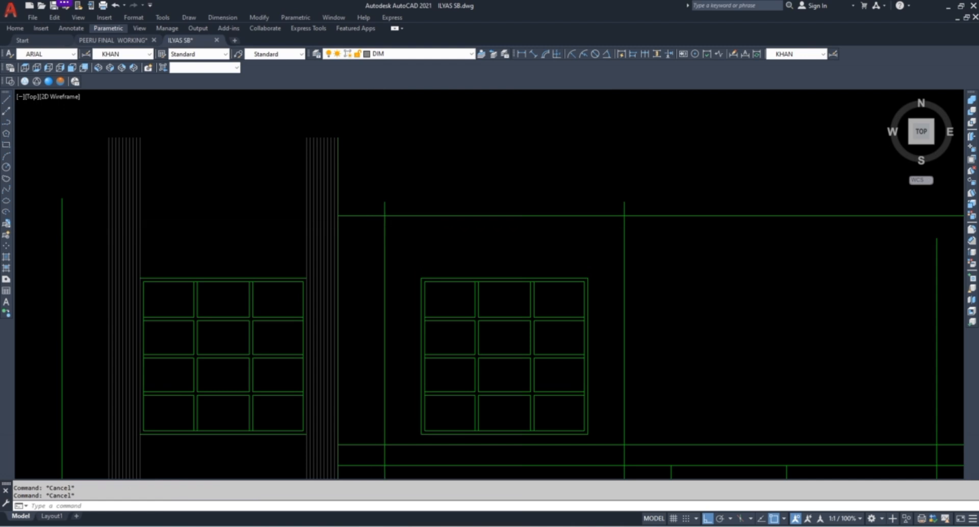
# Stretch the left end of the roof line horizontally past the left grooved pier
pyautogui.click(338, 216)
pyautogui.click(81, 225)
pyautogui.press('Escape')
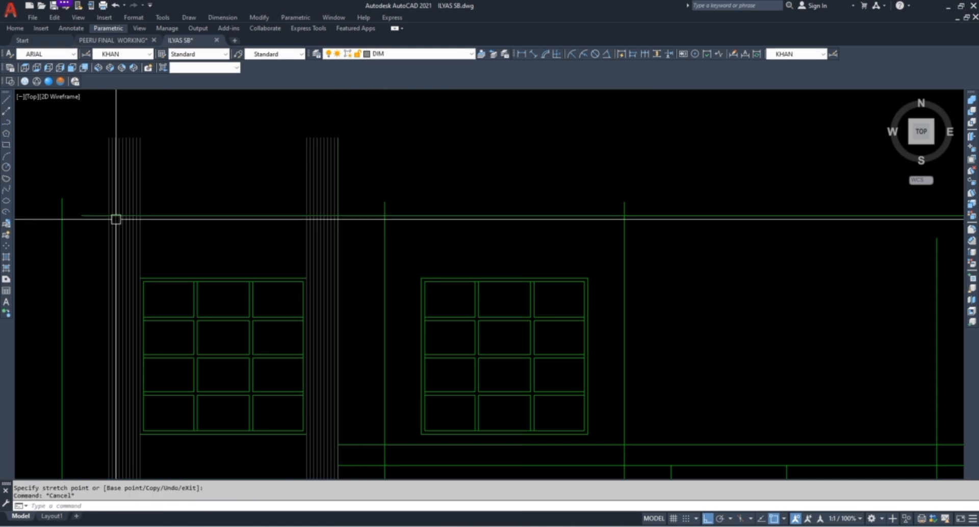
pyautogui.press('Escape')
pyautogui.scroll(-4, 291, 204)
pyautogui.moveTo(230, 238)
pyautogui.mouseDown(button='middle')
pyautogui.moveTo(231, 217)
pyautogui.moveTo(214, 247)
pyautogui.mouseUp(button='middle')
pyautogui.scroll(4, 264, 177)
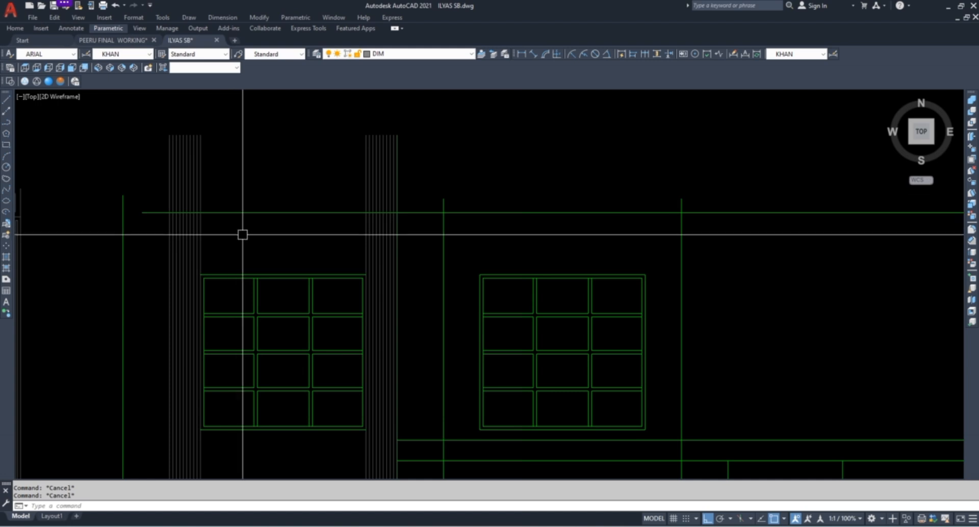
# Trim the lines of both grooved piers where they project above the roof line
pyautogui.write('tr')
pyautogui.press('space')
pyautogui.press('space')
pyautogui.click(479, 159)
pyautogui.click(132, 164)
pyautogui.press('Escape')
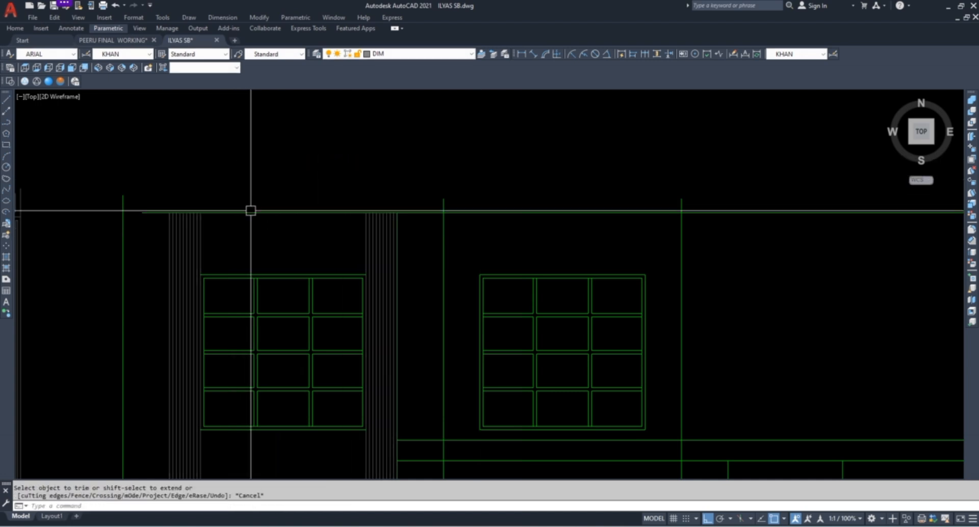
pyautogui.press('Escape')
pyautogui.press('Escape')
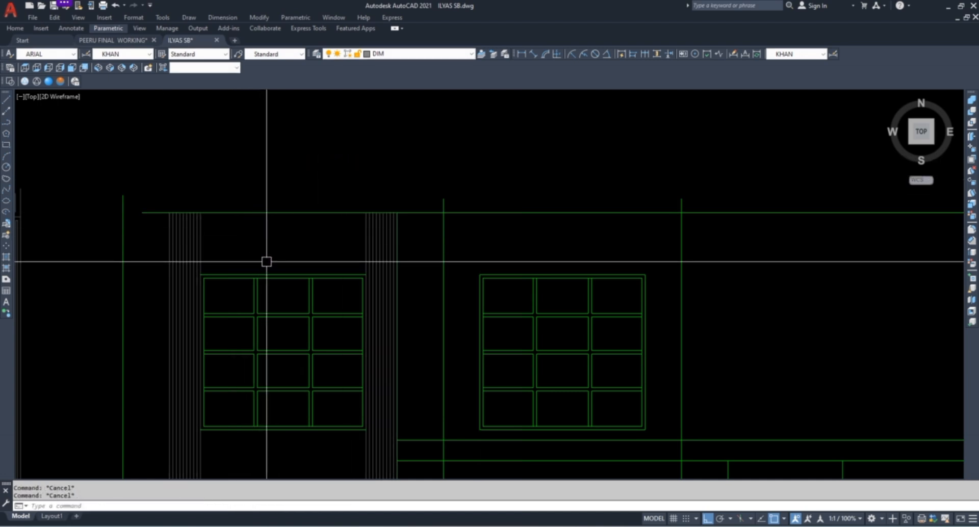
# Draw a 4' horizontal line in the empty area beside the elevation and stretch its right end by a further 48"
pyautogui.scroll(-4, 311, 192)
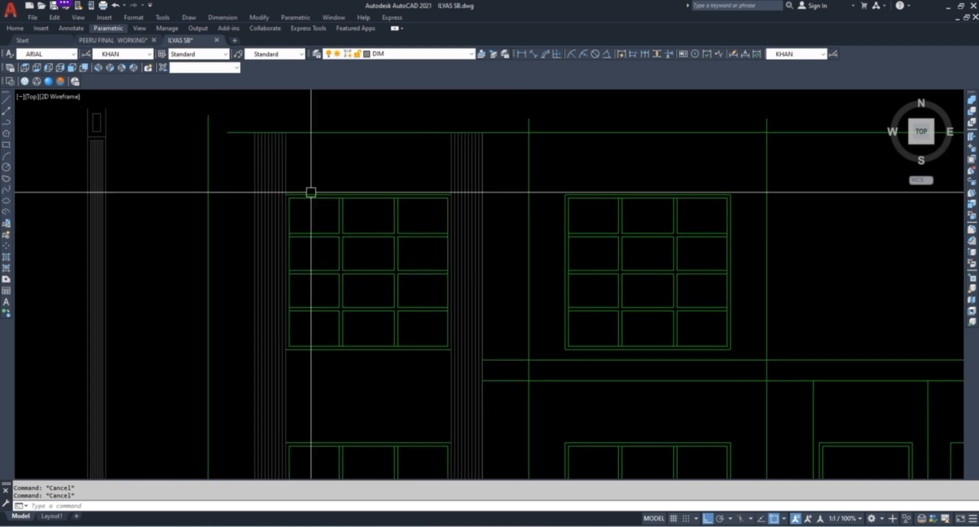
pyautogui.scroll(6, 231, 278)
pyautogui.write('l')
pyautogui.press('space')
pyautogui.click(122, 280)
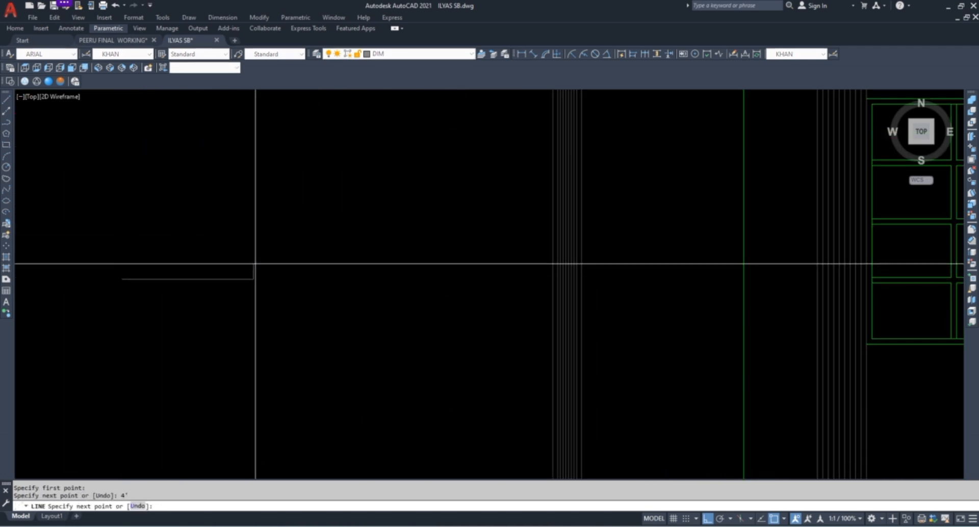
pyautogui.press('Escape')
pyautogui.click(273, 247)
pyautogui.click(241, 292)
pyautogui.write('s')
pyautogui.press('space')
pyautogui.click(188, 330)
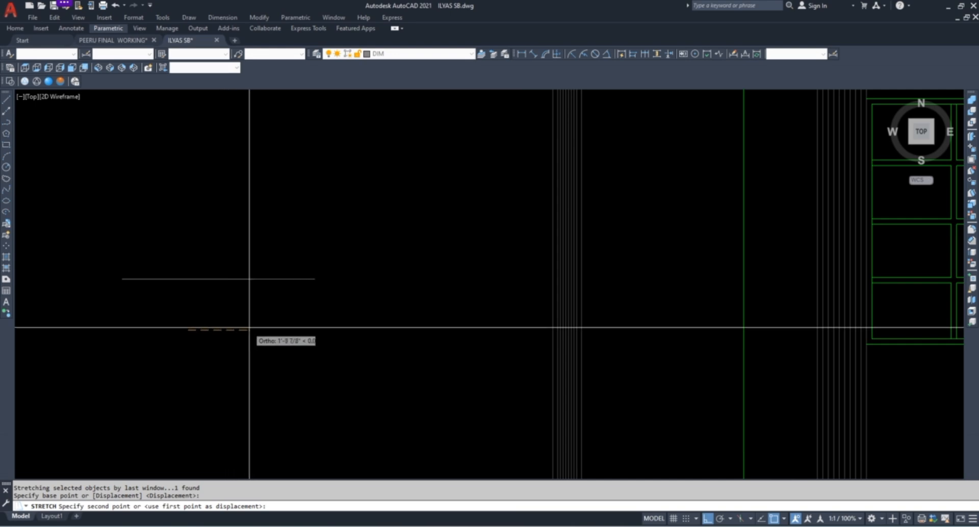
pyautogui.write('48')
pyautogui.press('Return')
pyautogui.press('Escape')
pyautogui.press('Escape')
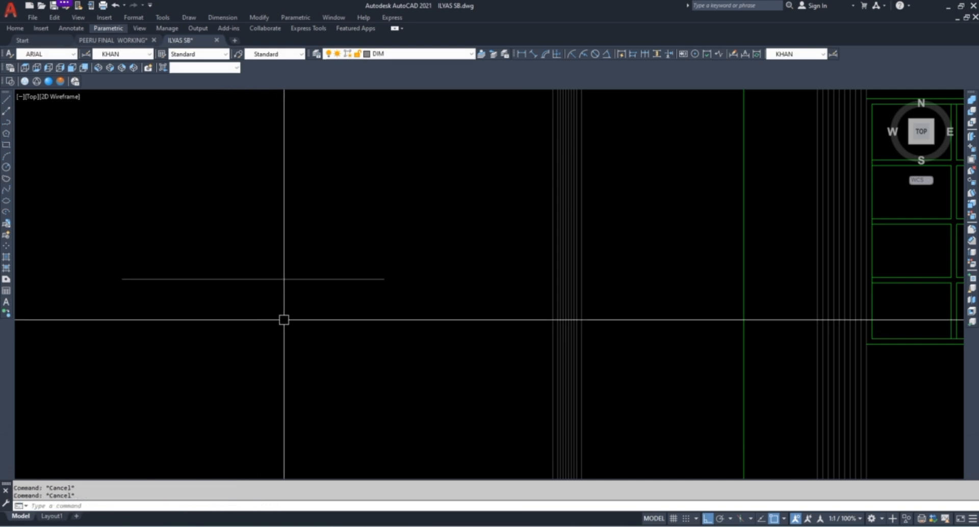
# Draw a vertical line downward from each end of the stretched horizontal line
pyautogui.write('l')
pyautogui.press('space')
pyautogui.click(122, 280)
pyautogui.click(128, 402)
pyautogui.press('Escape')
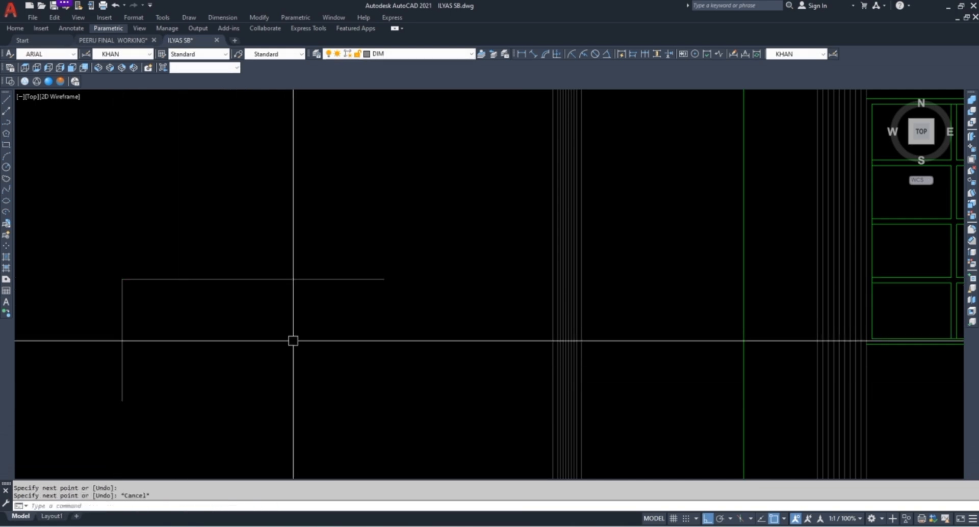
pyautogui.press('Escape')
pyautogui.press('space')
pyautogui.click(384, 279)
pyautogui.click(387, 368)
pyautogui.press('Escape')
# Fillet the two vertical lines into a semicircular arc and move it so its apex meets the horizontal line's midpoint
pyautogui.write('f')
pyautogui.press('space')
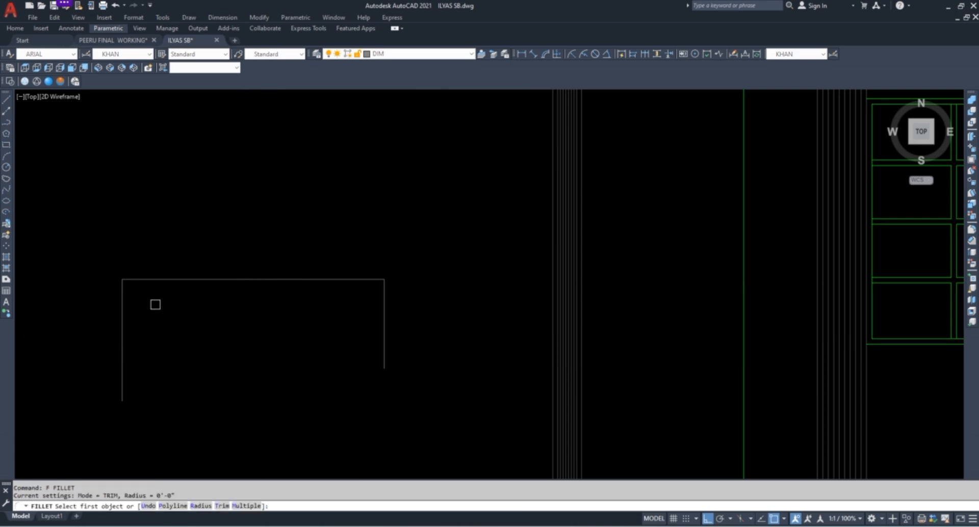
pyautogui.press('Escape')
pyautogui.click(256, 148)
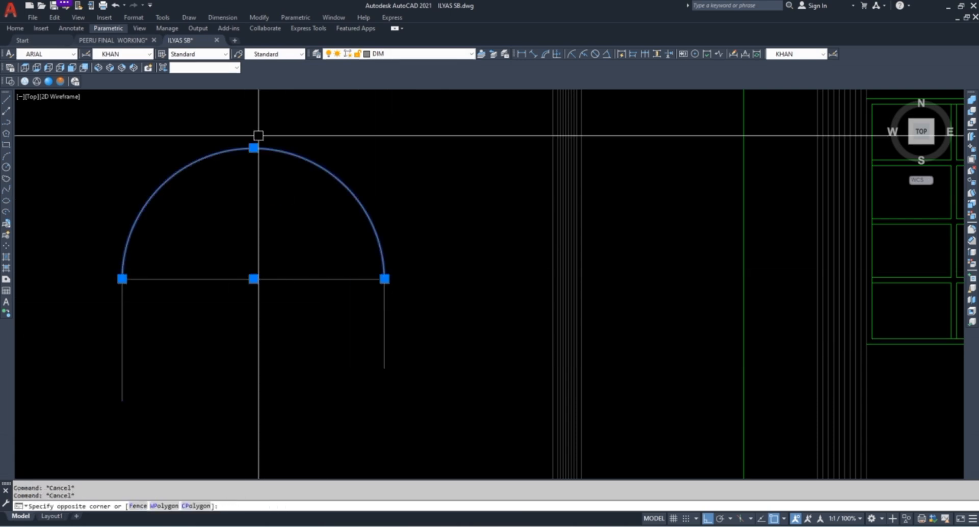
pyautogui.write('m')
pyautogui.press('space')
pyautogui.click(256, 149)
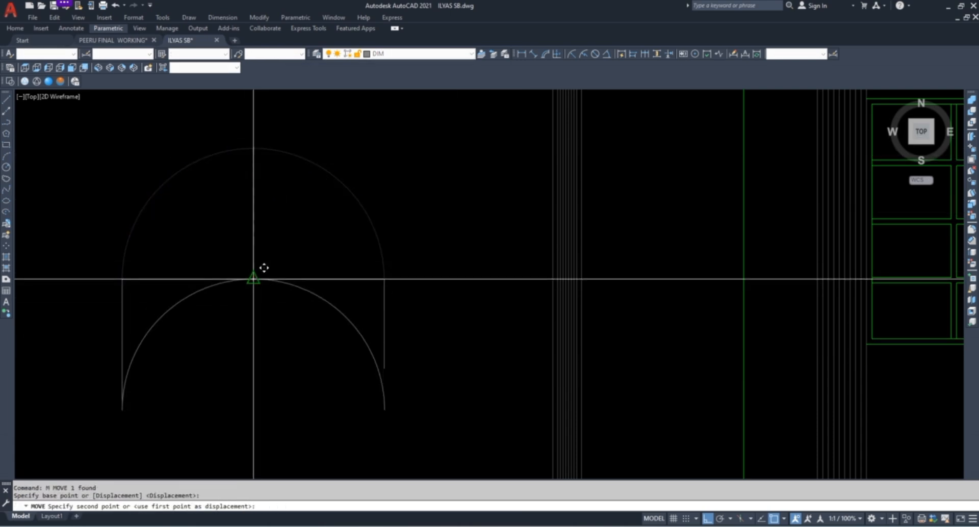
pyautogui.click(253, 279)
pyautogui.press('Escape')
# Move the arc by its left end onto the top left corner of the upper window between the piers
pyautogui.click(292, 288)
pyautogui.write('m')
pyautogui.press('space')
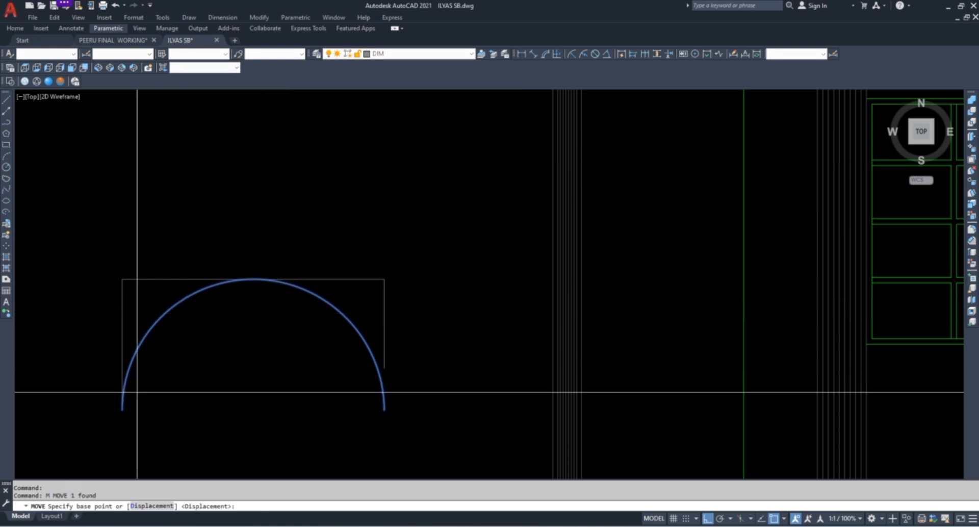
pyautogui.click(122, 410)
pyautogui.scroll(-5, 415, 278)
pyautogui.scroll(5, 407, 267)
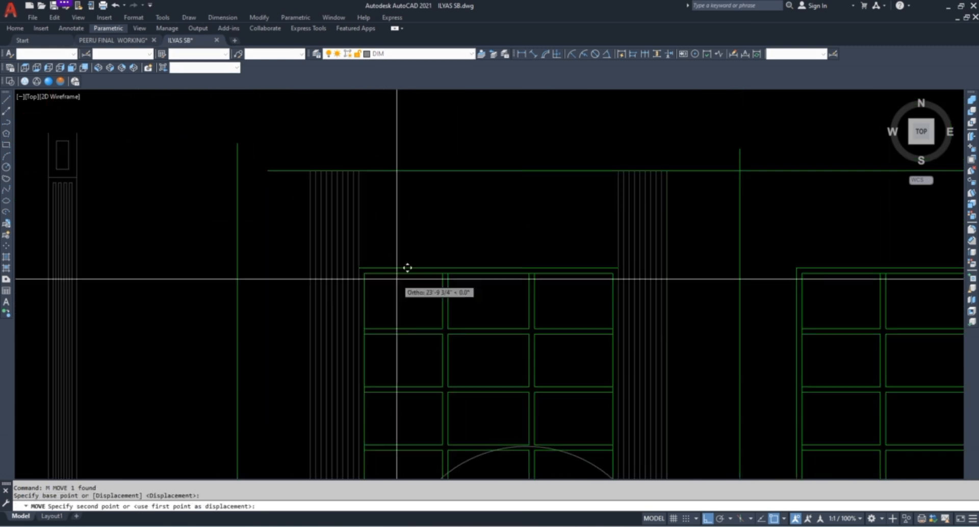
pyautogui.click(365, 265)
pyautogui.press('Escape')
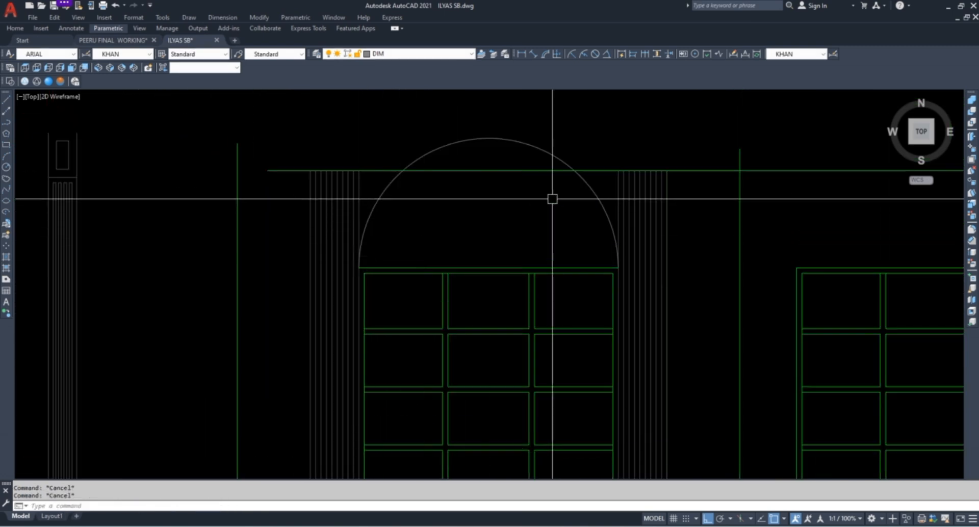
# Move the arc's apex down to the middle of the window's top frame line, and raise the arc slightly above that line
pyautogui.click(589, 187)
pyautogui.write('m')
pyautogui.press('space')
pyautogui.click(489, 138)
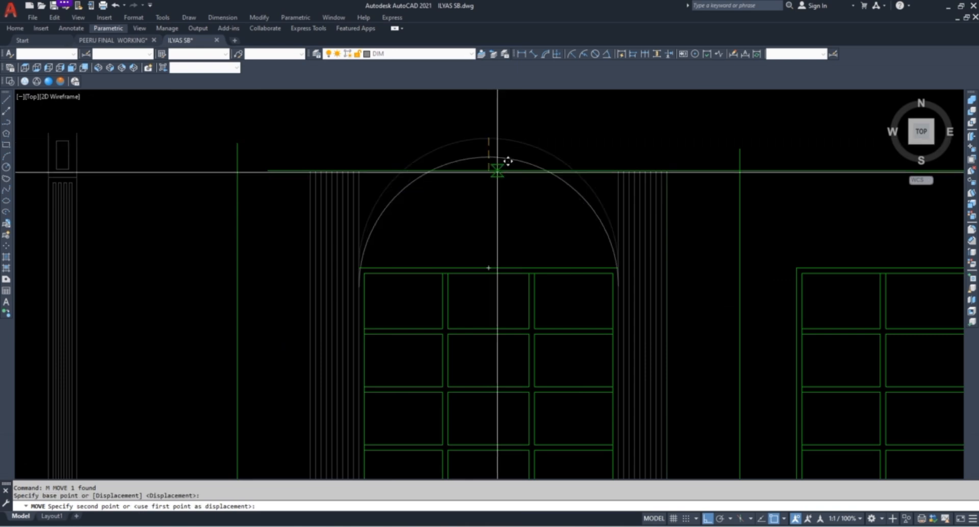
pyautogui.click(488, 263)
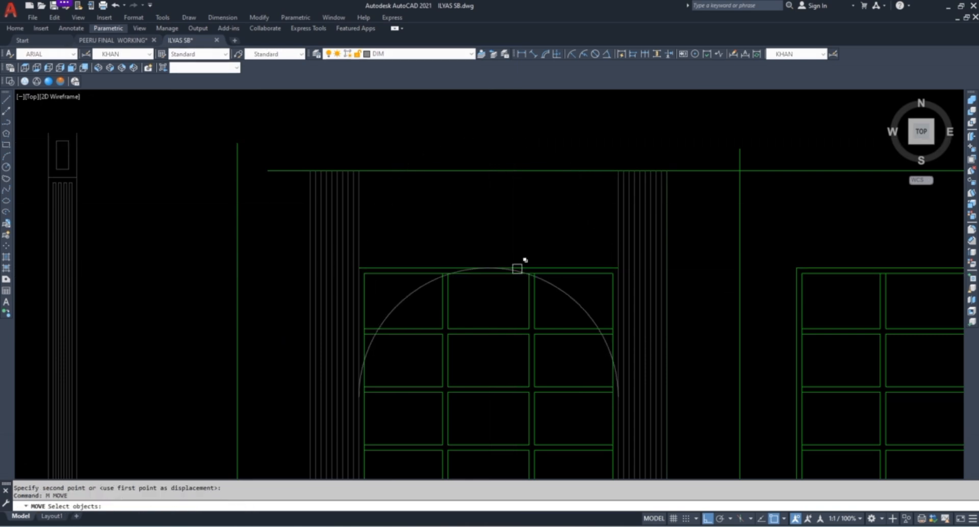
pyautogui.click(510, 270)
pyautogui.press('space')
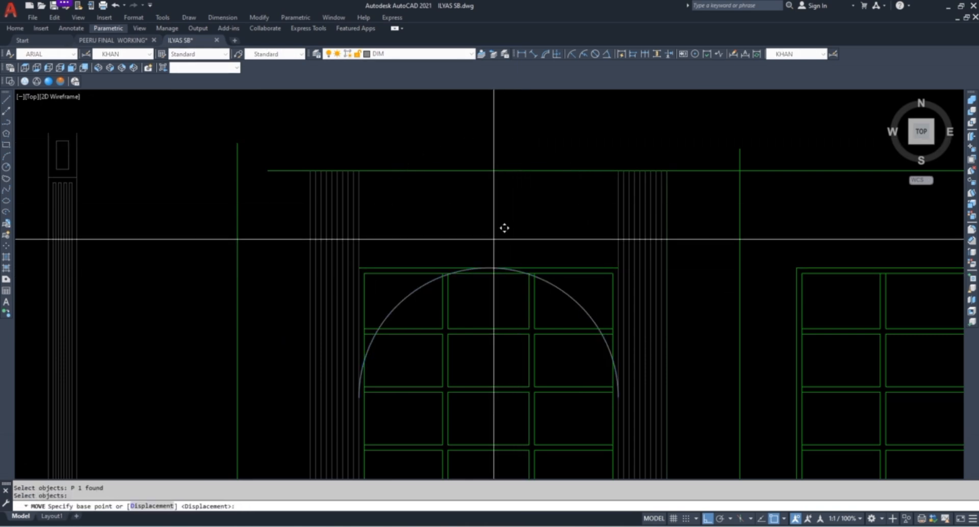
pyautogui.click(494, 238)
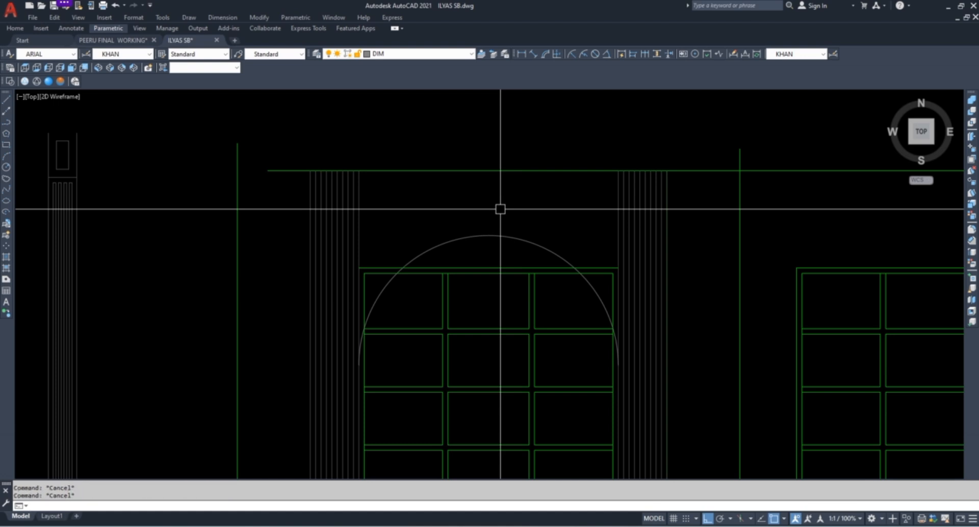
# Trim the window frame lines outside the arc at the window's upper right corner
pyautogui.scroll(-2, 501, 209)
pyautogui.scroll(6, 551, 184)
pyautogui.write('T')
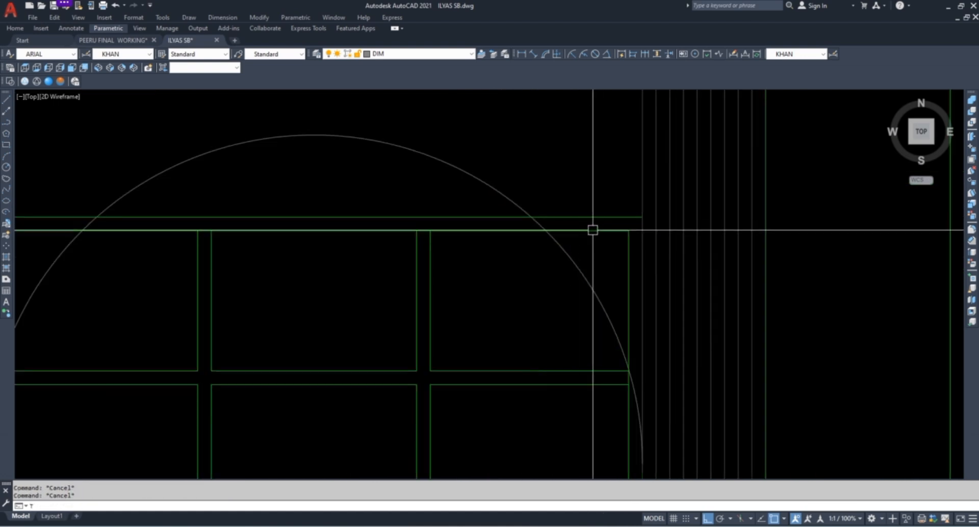
pyautogui.press('space')
pyautogui.scroll(2, 599, 243)
pyautogui.scroll(-2, 572, 177)
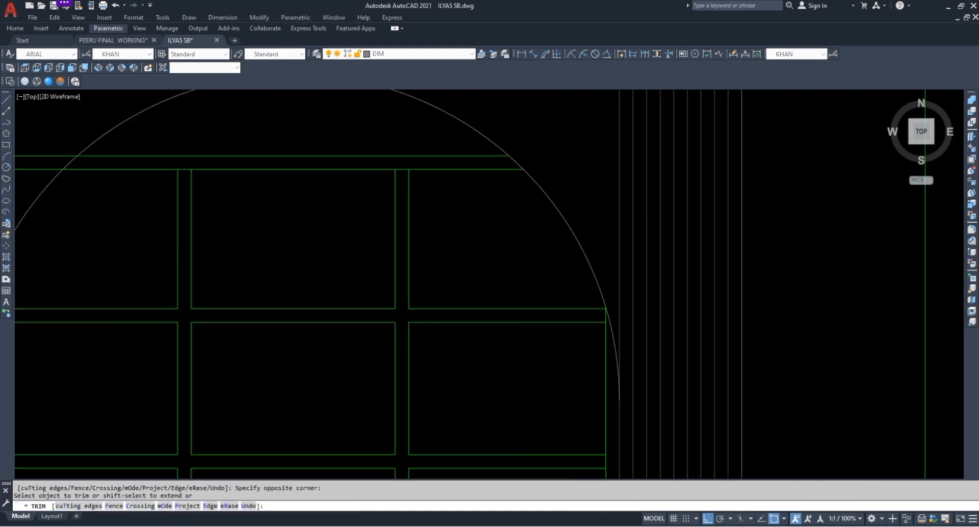
# Trim the window frame lines outside the arc at the arched upper window's upper left corner
pyautogui.scroll(-2, 580, 210)
pyautogui.scroll(3, 337, 203)
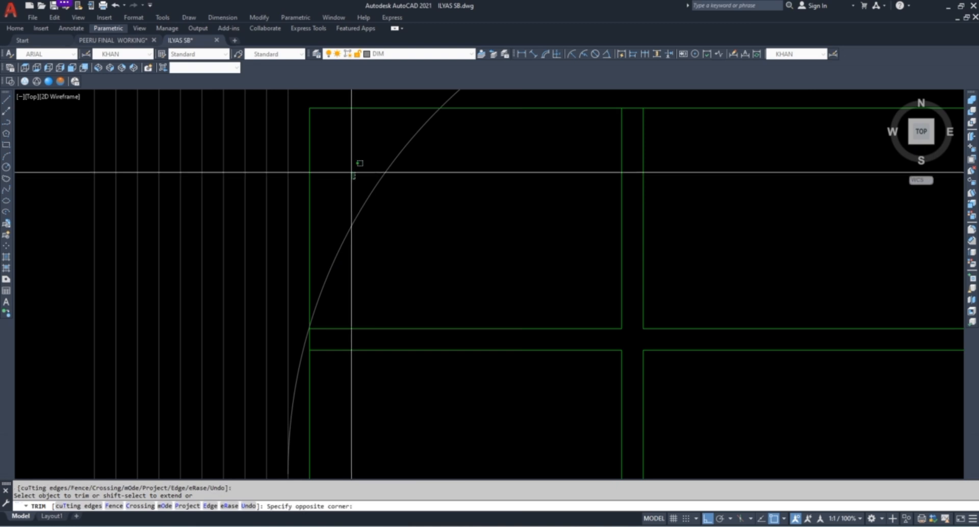
pyautogui.scroll(-2, 351, 172)
pyautogui.press('Escape')
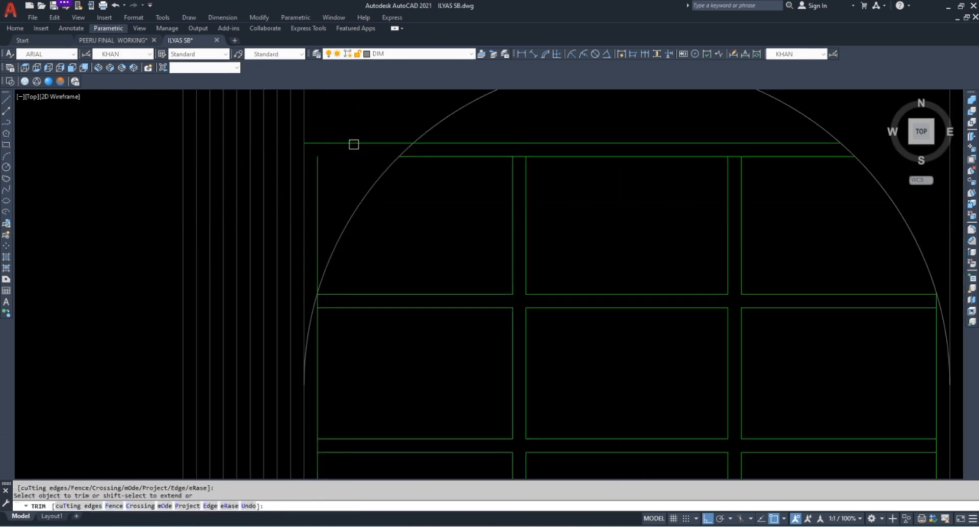
pyautogui.press('Escape')
pyautogui.write('TR')
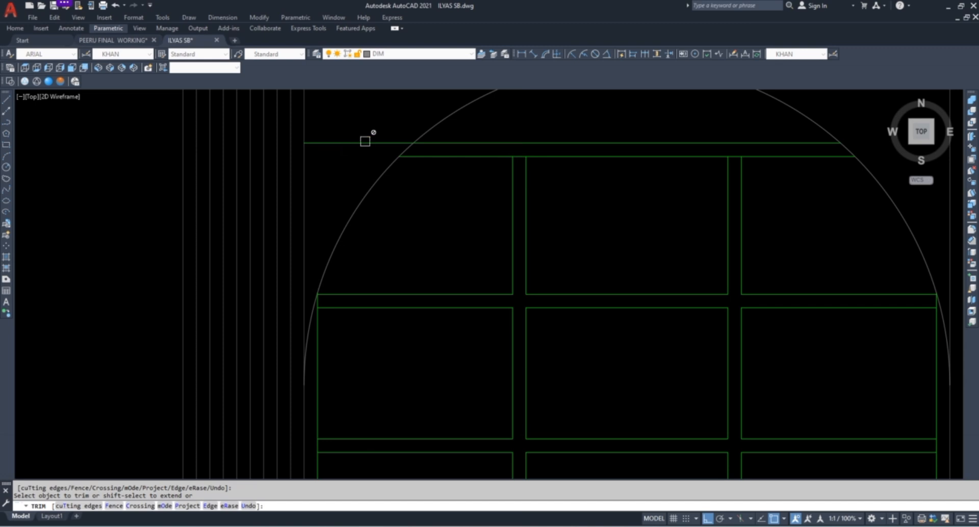
pyautogui.press('Escape')
# Stretch the left end of the arched window's top frame line inside the arc and extend it back to the arc
pyautogui.click(321, 144)
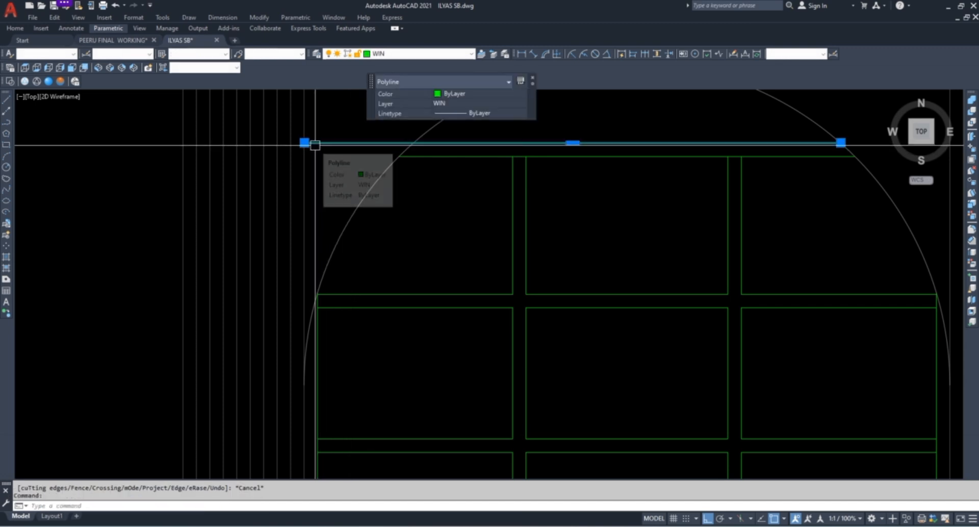
pyautogui.click(305, 142)
pyautogui.click(486, 144)
pyautogui.write('EX')
pyautogui.press('Return')
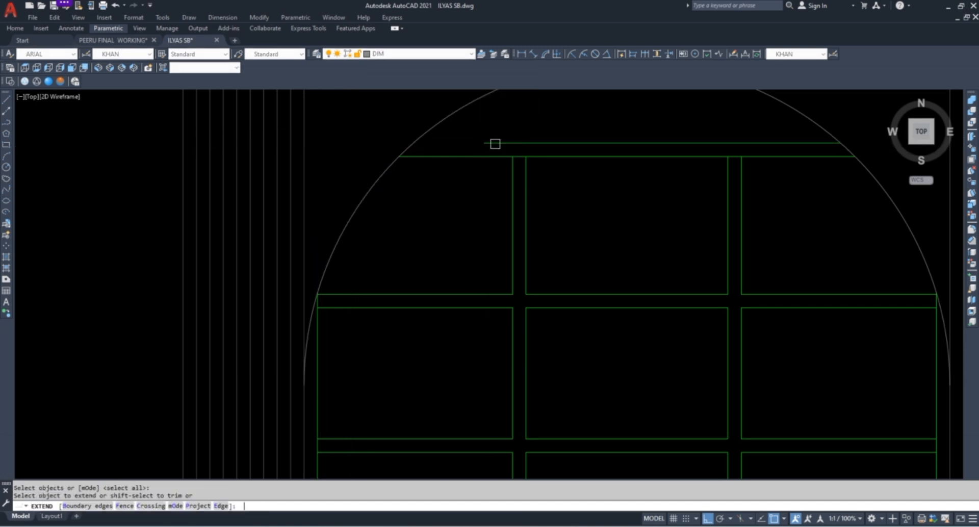
pyautogui.press('Escape')
pyautogui.press('Escape')
# Draw a horizontal line from the arc's left end across the left pier, past its outer edge
pyautogui.scroll(-4, 387, 207)
pyautogui.scroll(2, 391, 215)
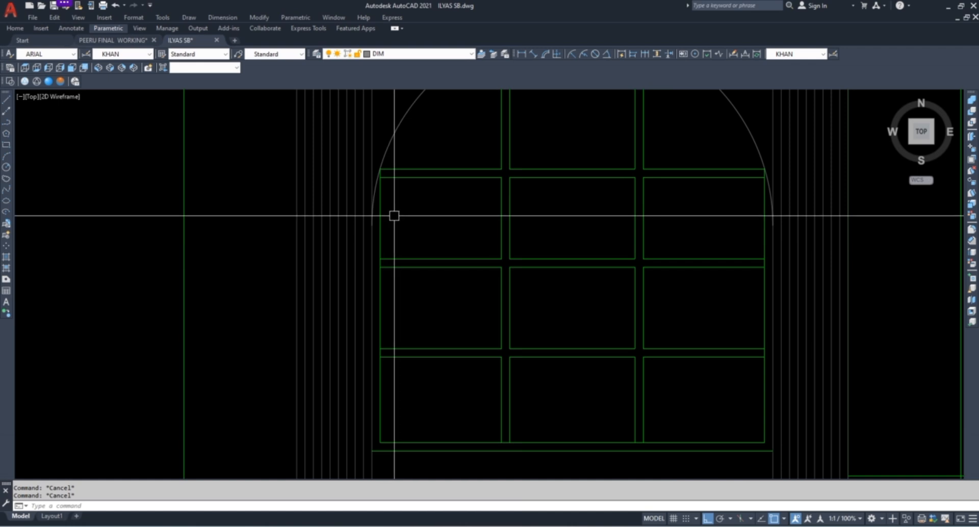
pyautogui.scroll(2, 385, 219)
pyautogui.click(363, 229)
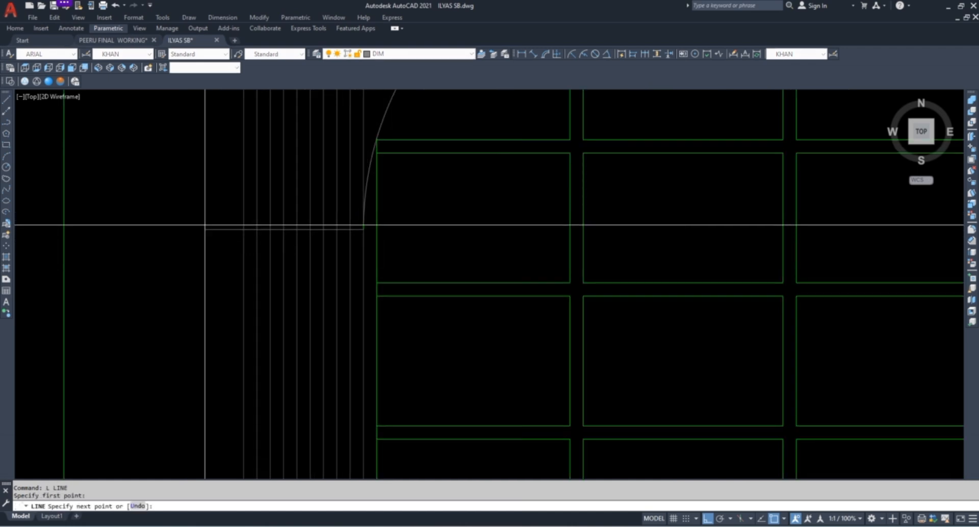
pyautogui.click(205, 224)
pyautogui.press('Escape')
pyautogui.press('Escape')
pyautogui.press('Escape')
# Trim all left pier lines above the horizontal line at the arc's springing level
pyautogui.click(249, 206)
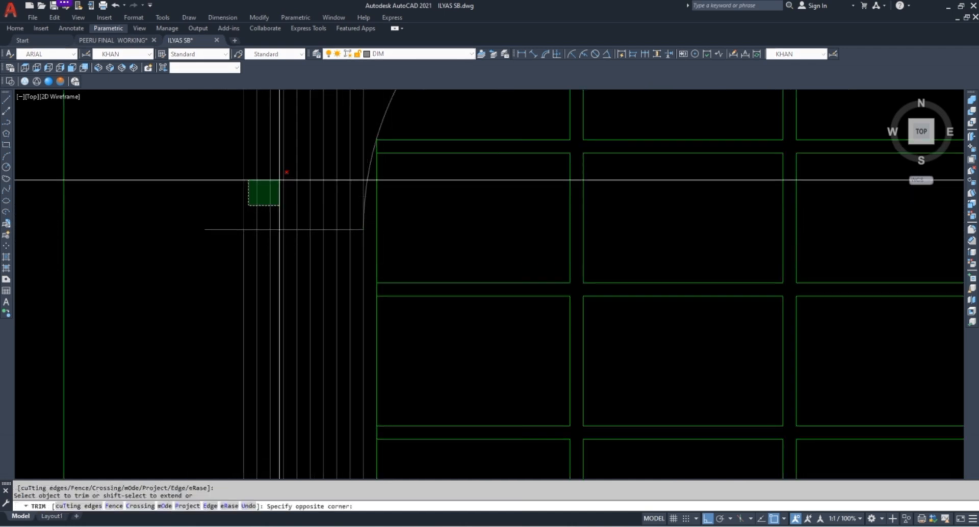
pyautogui.click(293, 167)
pyautogui.scroll(-4, 319, 220)
pyautogui.scroll(2, 334, 147)
pyautogui.click(347, 133)
pyautogui.click(193, 156)
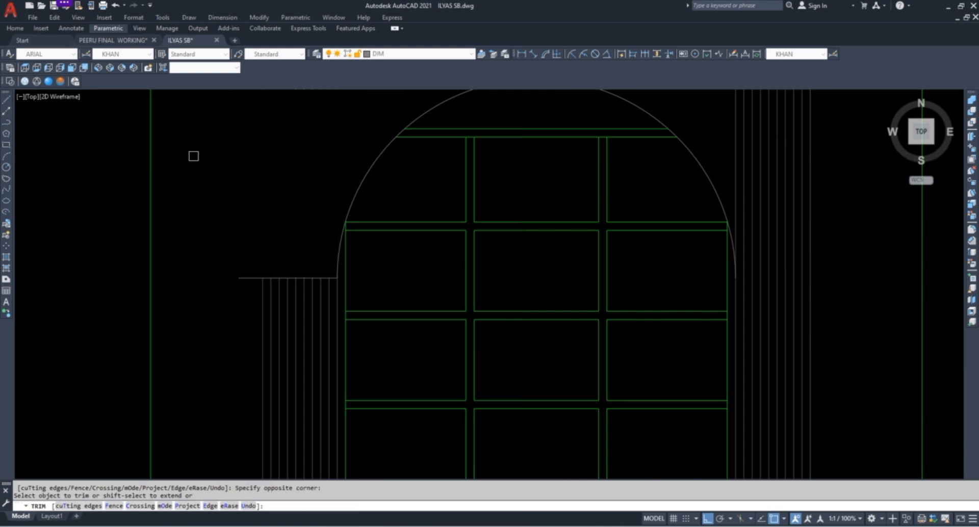
pyautogui.scroll(-3, 435, 221)
pyautogui.scroll(3, 440, 286)
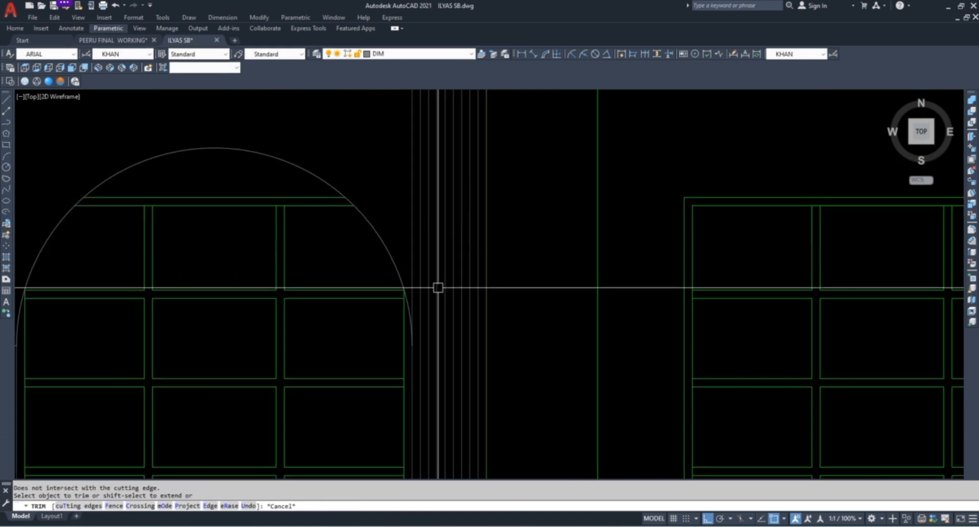
# Draw a horizontal line from the arc's right end across the right pier, past its outer edge
pyautogui.press('Escape')
pyautogui.write('l')
pyautogui.press('Return')
pyautogui.click(413, 345)
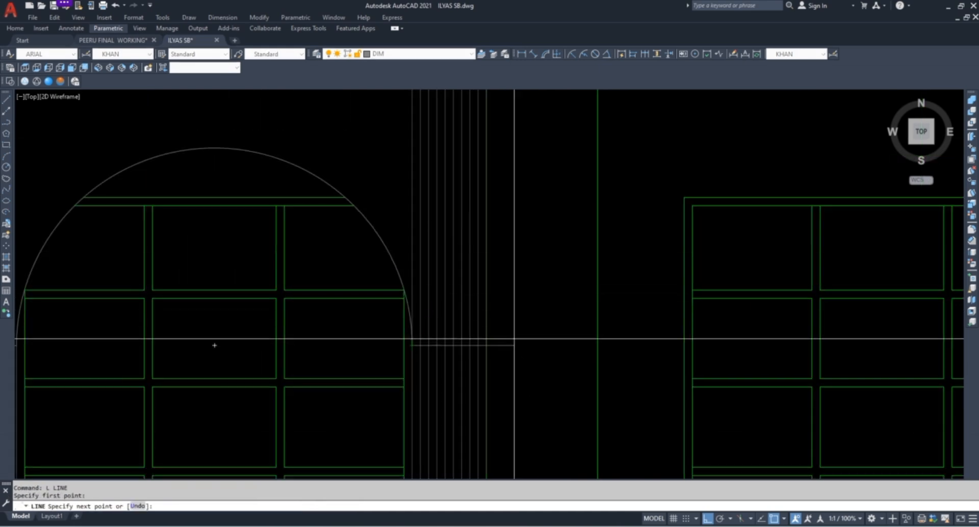
pyautogui.click(516, 333)
pyautogui.press('Escape')
pyautogui.press('Escape')
# Trim all right pier lines above the horizontal line at the arc's springing level
pyautogui.write('tr')
pyautogui.press('Return')
pyautogui.press('Return')
pyautogui.click(527, 190)
pyautogui.click(386, 179)
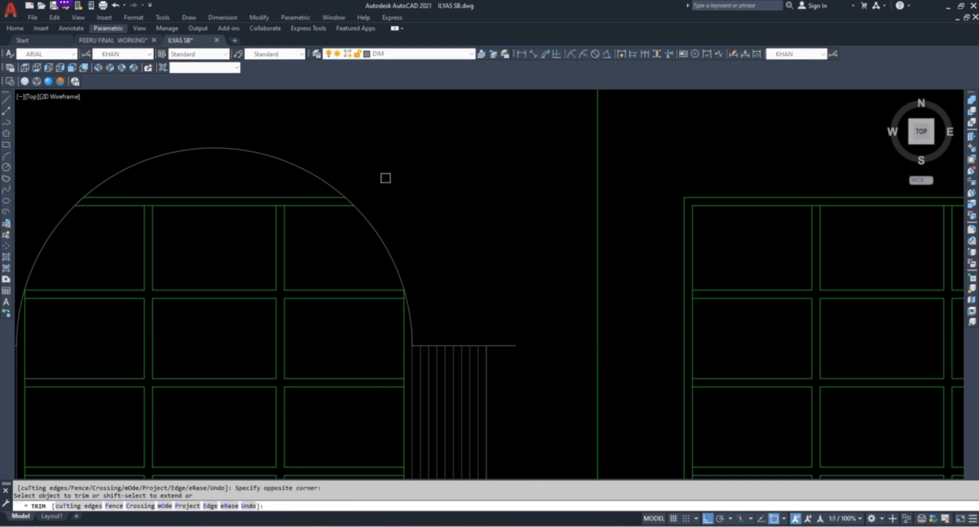
# Trim the overhanging ends of both pier top lines at the piers' outer edges and save the drawing
pyautogui.scroll(-4, 459, 200)
pyautogui.press('Escape')
pyautogui.press('Escape')
pyautogui.press('Escape')
pyautogui.scroll(2, 488, 257)
pyautogui.write('tr')
pyautogui.press('Return')
pyautogui.press('Return')
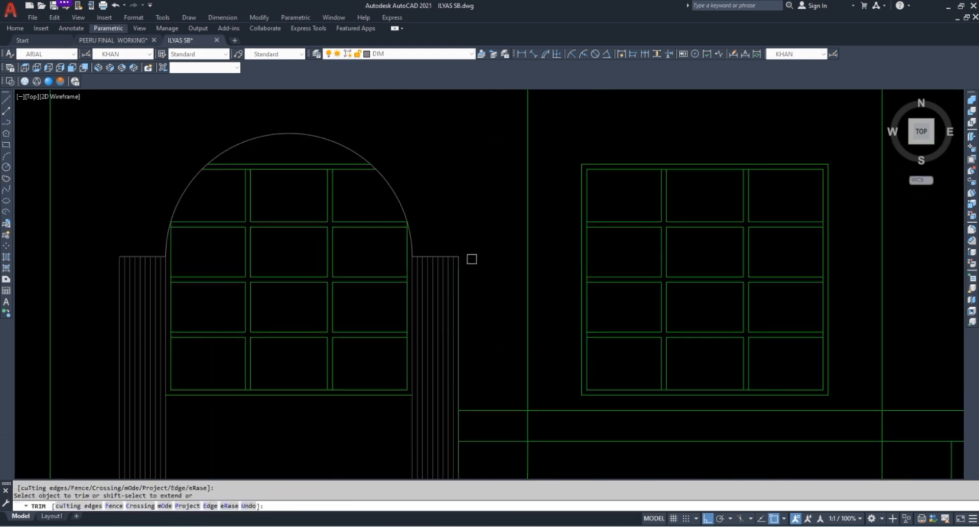
pyautogui.scroll(-5, 472, 259)
pyautogui.scroll(2, 439, 223)
pyautogui.press('Escape')
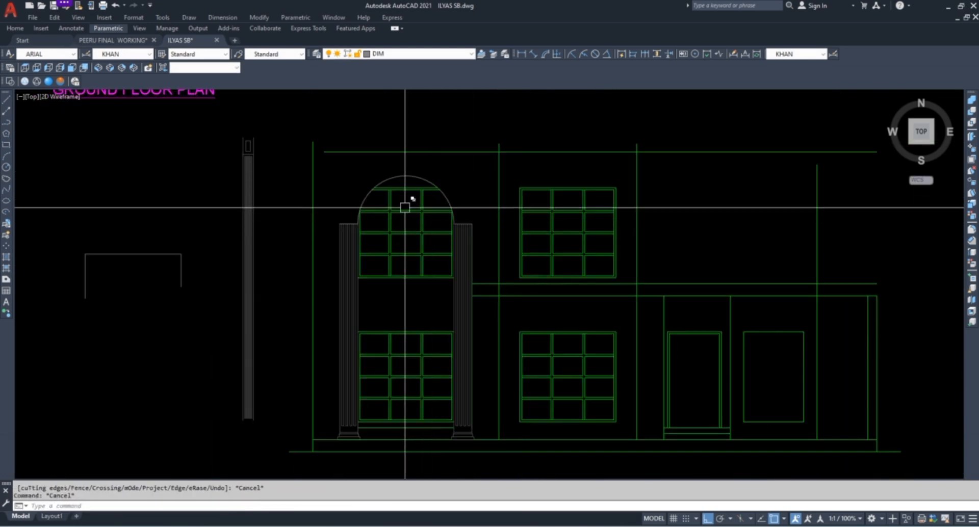
pyautogui.scroll(3, 363, 173)
pyautogui.scroll(-3, 421, 189)
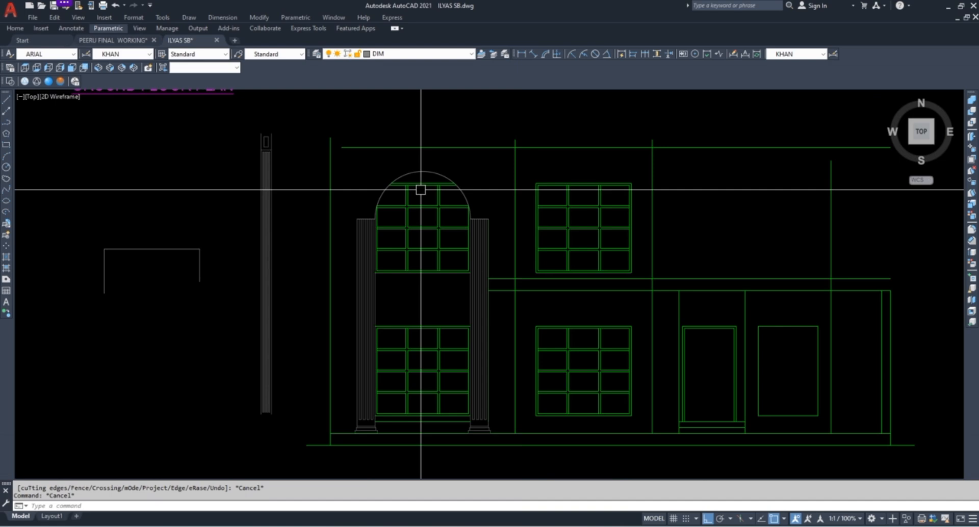
pyautogui.hotkey('ctrl', 's')
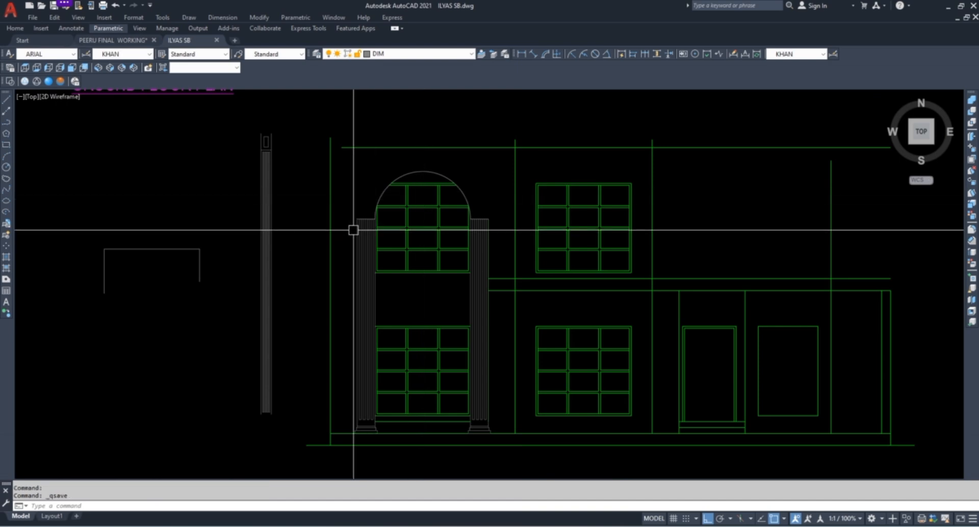
# Erase the vertical groove lines inside the left pier, keeping its two outer edges
pyautogui.scroll(3, 360, 224)
pyautogui.scroll(2, 397, 210)
pyautogui.press('Escape')
pyautogui.scroll(2, 453, 230)
pyautogui.press('Escape')
pyautogui.scroll(-3, 322, 192)
pyautogui.click(353, 193)
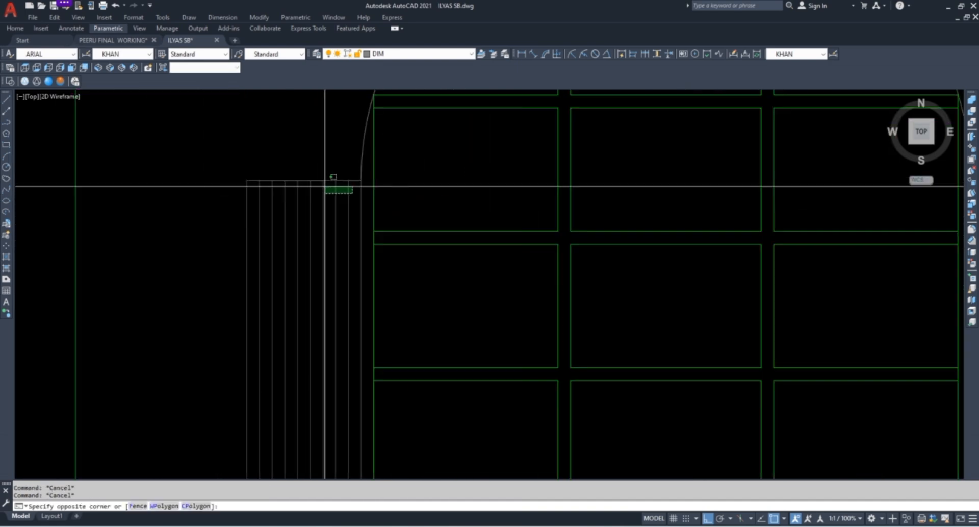
pyautogui.click(258, 223)
pyautogui.write('e')
pyautogui.press('Return')
pyautogui.scroll(2, 295, 239)
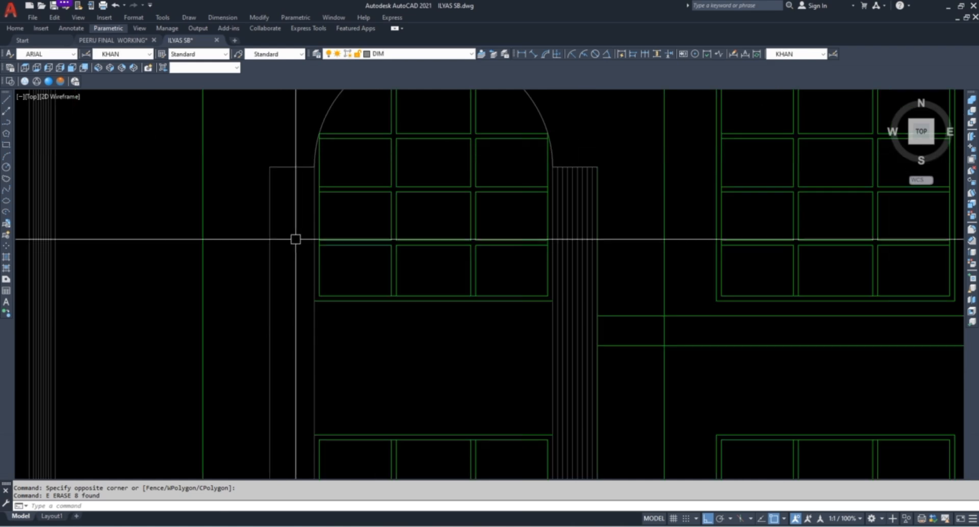
# Erase the short horizontal groove ends left near the bottom of the left pier
pyautogui.scroll(-1, 296, 239)
pyautogui.moveTo(296, 239); pyautogui.dragTo(334, 117, button='middle')
pyautogui.scroll(4, 326, 384)
pyautogui.press('Escape')
pyautogui.press('Escape')
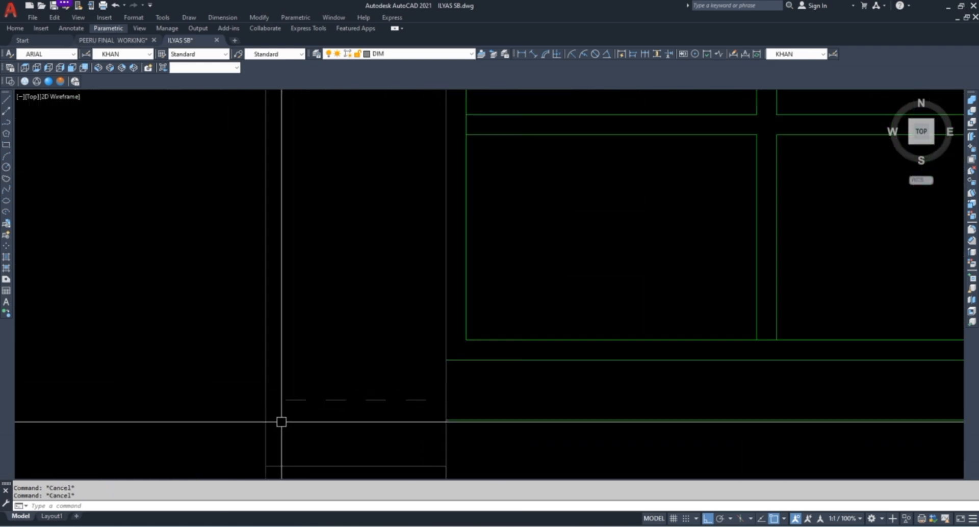
pyautogui.click(282, 422)
pyautogui.scroll(-3, 376, 286)
pyautogui.press('Escape')
pyautogui.press('Escape')
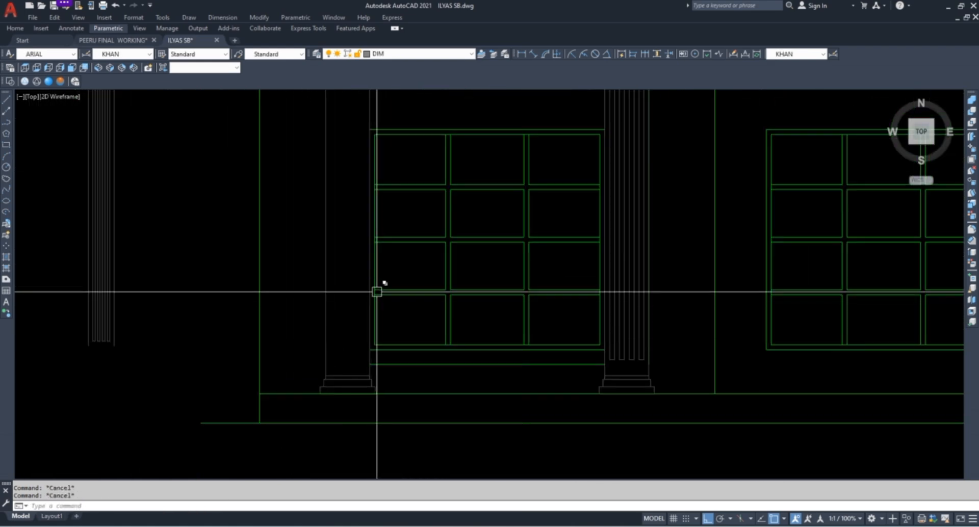
# Save the drawing and draw a vertical line down from the midpoint of the left pier's top edge
pyautogui.scroll(-5, 377, 292)
pyautogui.scroll(3, 392, 266)
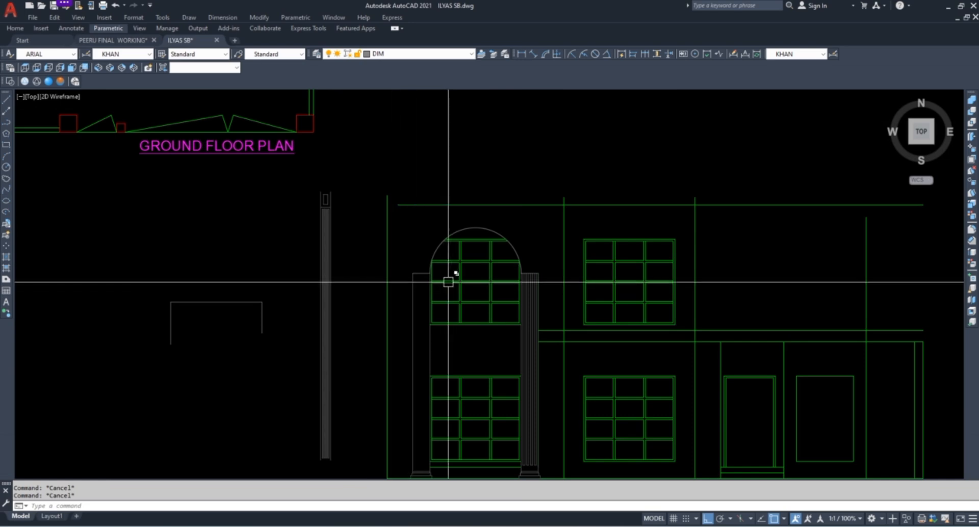
pyautogui.scroll(2, 449, 282)
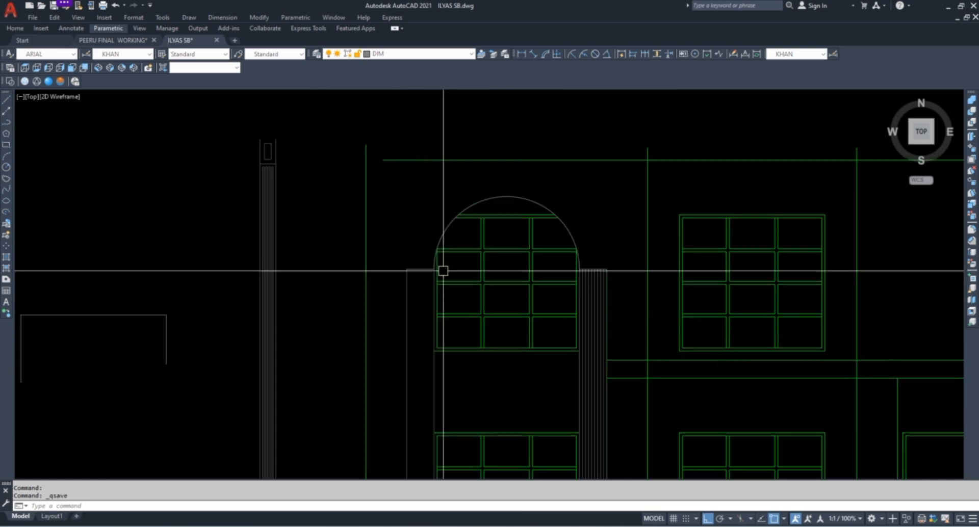
pyautogui.scroll(4, 410, 262)
pyautogui.write('l')
pyautogui.press('Return')
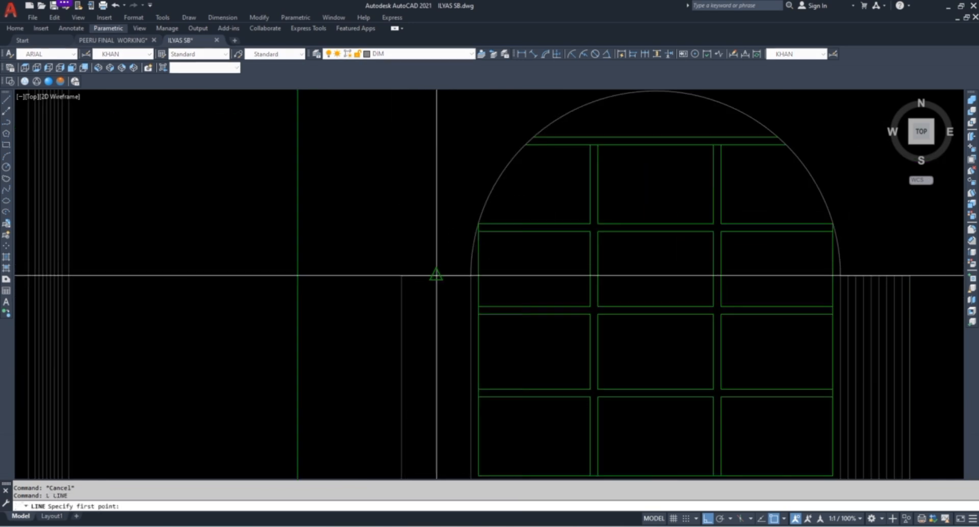
pyautogui.press('Escape')
# Offset the left pier's centre line by 4.5 to both sides
pyautogui.write('o')
pyautogui.press('Return')
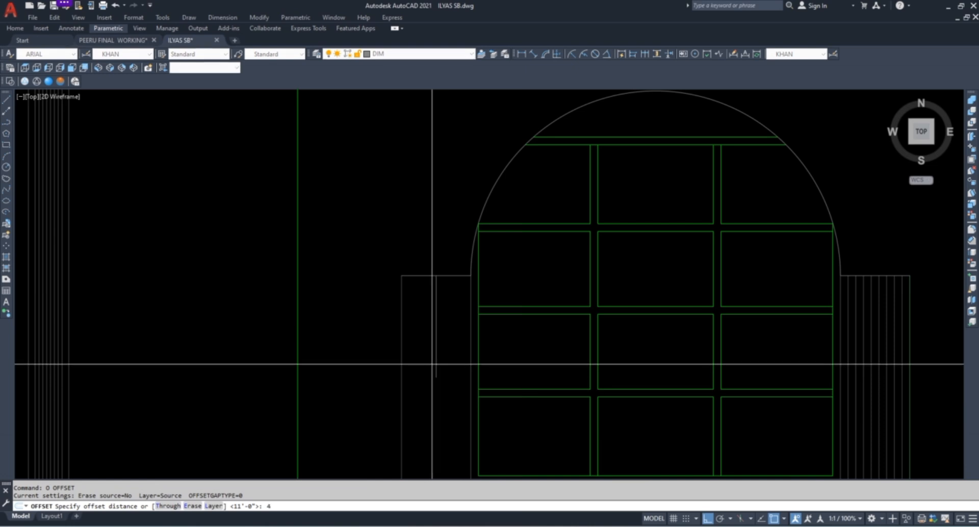
pyautogui.write('4.5')
pyautogui.press('Return')
pyautogui.scroll(2, 413, 324)
pyautogui.click(452, 306)
pyautogui.click(430, 309)
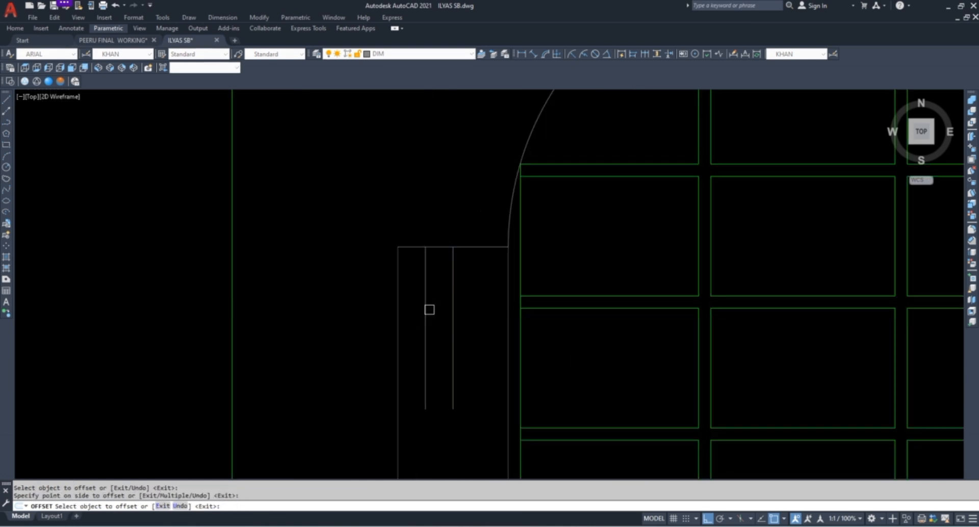
pyautogui.click(484, 296)
pyautogui.press('Escape')
pyautogui.press('Escape')
# Delete the middle line between the two offset lines in the left pier
pyautogui.click(469, 288)
pyautogui.click(438, 256)
pyautogui.press('Delete')
pyautogui.press('Escape')
pyautogui.press('Escape')
pyautogui.scroll(-4, 409, 215)
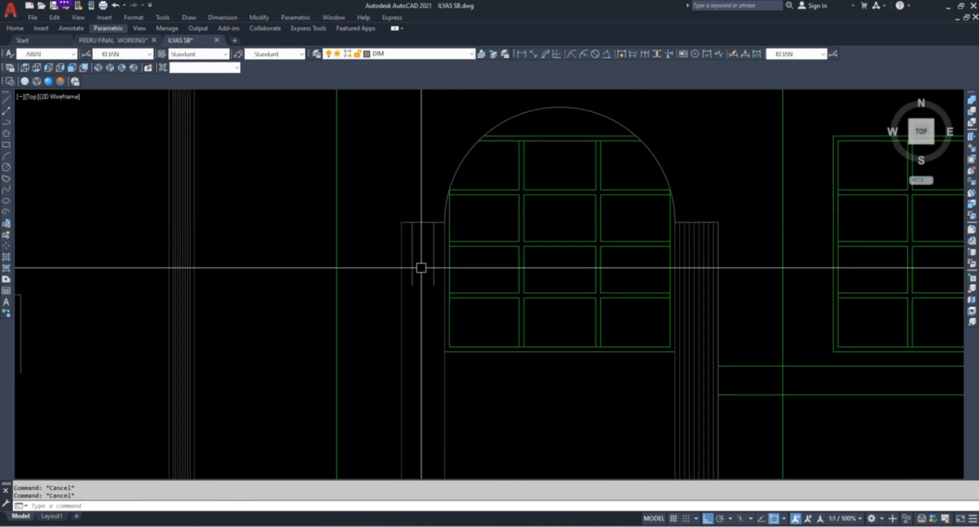
# Erase the two offset lines from the upper part of the left pier
pyautogui.scroll(4, 429, 269)
pyautogui.click(452, 245)
pyautogui.click(379, 328)
pyautogui.press('Delete')
pyautogui.scroll(-8, 409, 220)
pyautogui.press('Escape')
pyautogui.press('Escape')
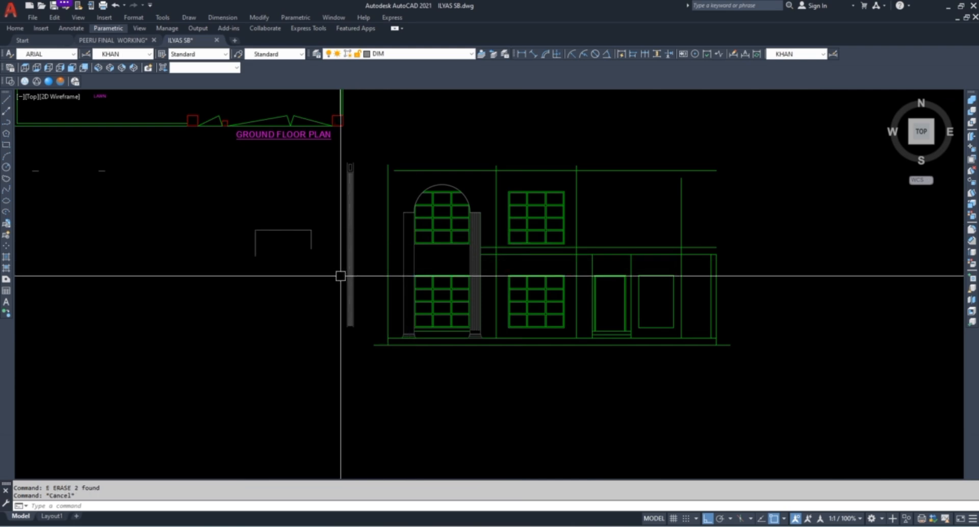
# Select all lines of the stepped base under the left pier
pyautogui.scroll(3, 342, 284)
pyautogui.scroll(-3, 361, 357)
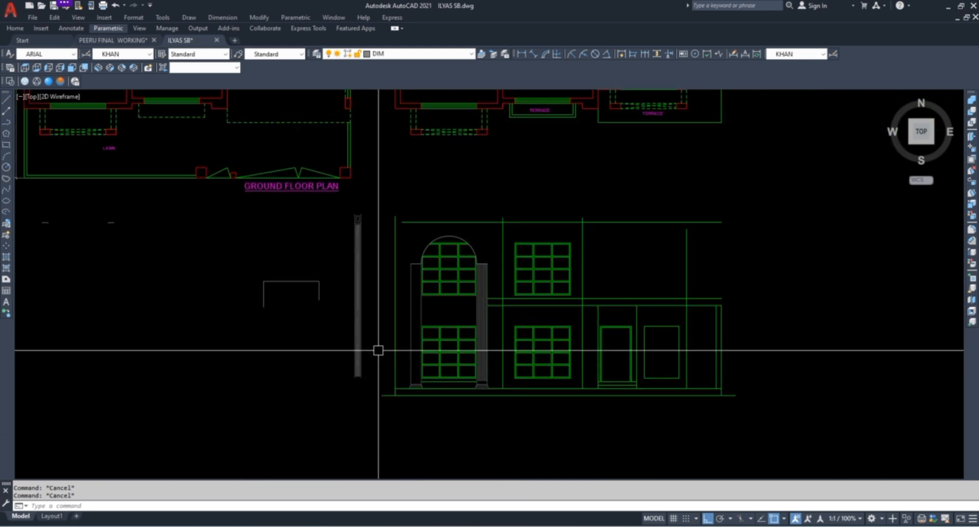
pyautogui.scroll(5, 403, 367)
pyautogui.scroll(4, 409, 376)
pyautogui.click(390, 368)
pyautogui.click(551, 280)
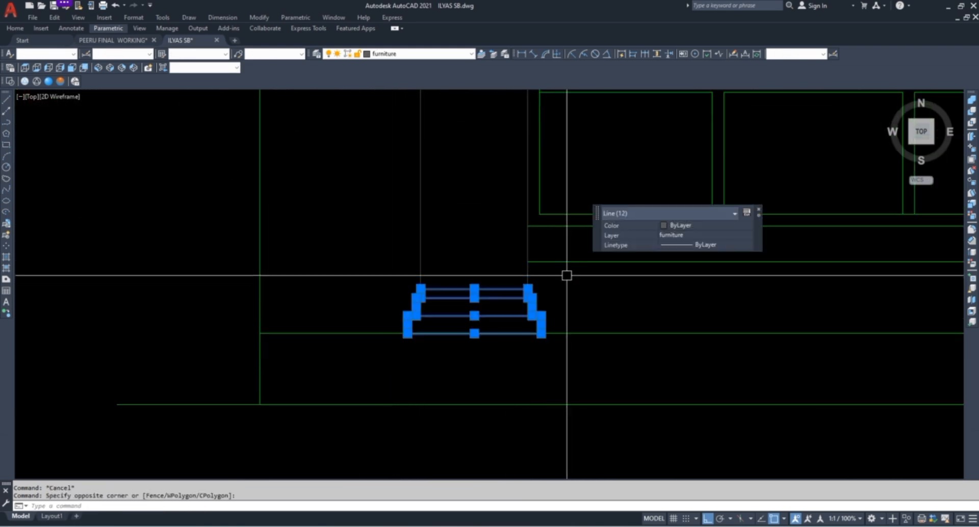
# Copy the selected stepped base from the pilaster to the bottom of the freestanding fluted column, aligned with its outer edge
pyautogui.write('co')
pyautogui.press('Return')
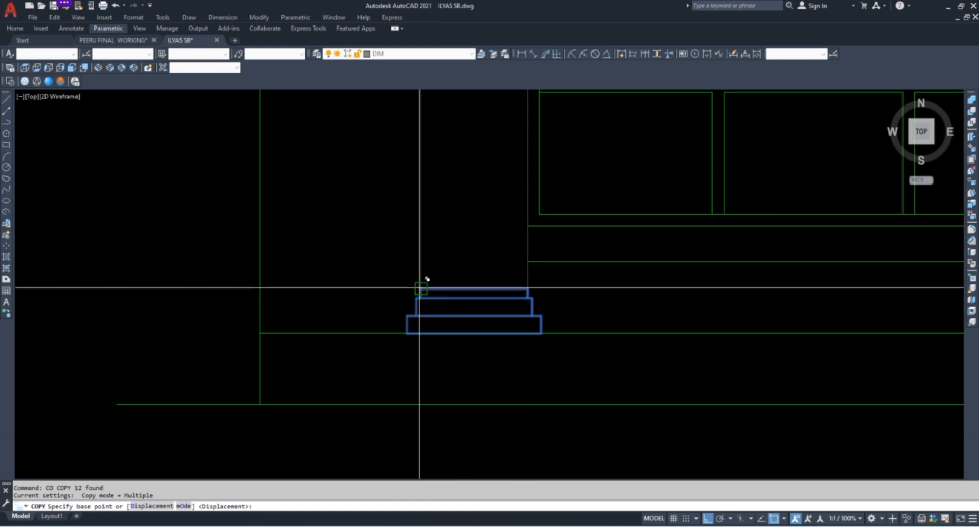
pyautogui.click(422, 288)
pyautogui.scroll(-3, 363, 337)
pyautogui.scroll(2, 382, 318)
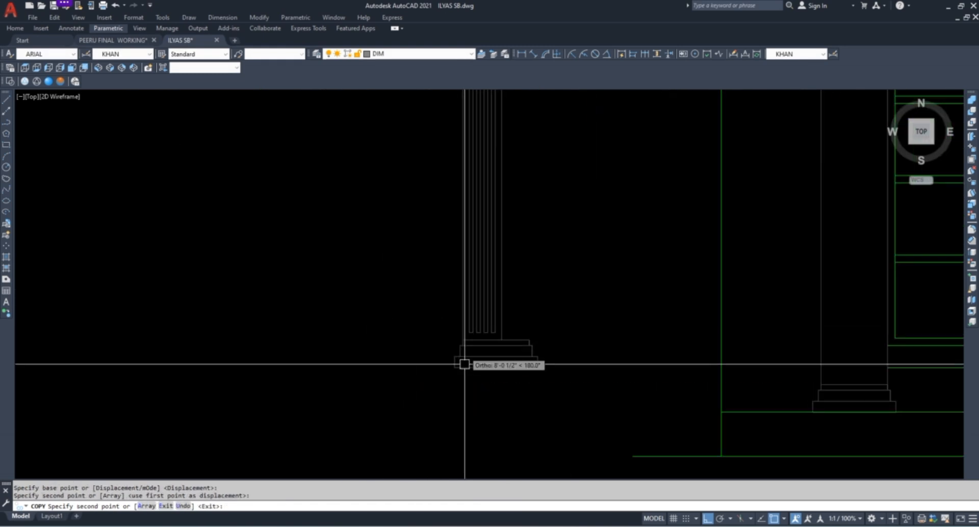
pyautogui.scroll(4, 473, 364)
pyautogui.press('Escape')
pyautogui.press('Escape')
pyautogui.press('Escape')
# Stretch the copied base's east side inward to line up with the fluted column's edge
pyautogui.click(670, 404)
pyautogui.click(596, 263)
pyautogui.write('s')
pyautogui.press('Return')
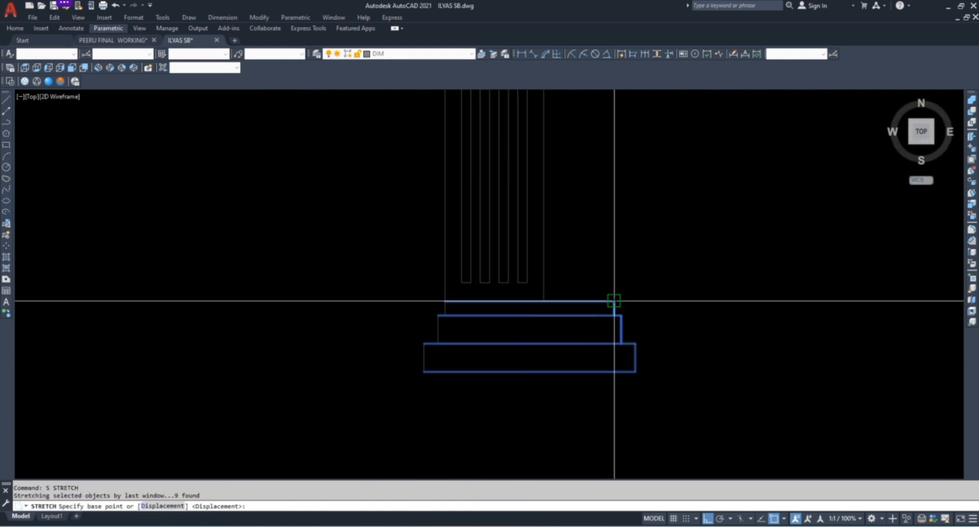
pyautogui.click(614, 302)
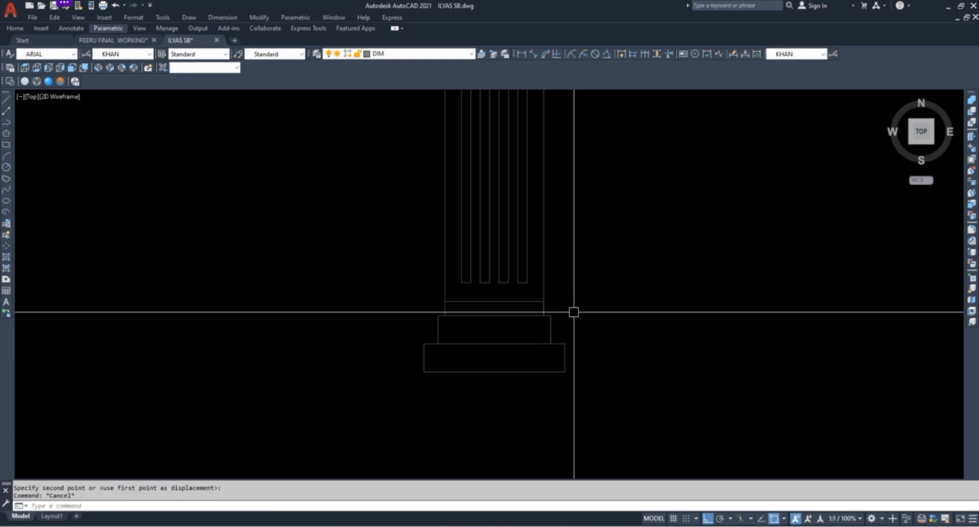
pyautogui.press('Escape')
pyautogui.press('Escape')
# Stretch the east side of the fluted column's base outward by 0.5 inch
pyautogui.scroll(4, 567, 312)
pyautogui.click(613, 264)
pyautogui.click(498, 464)
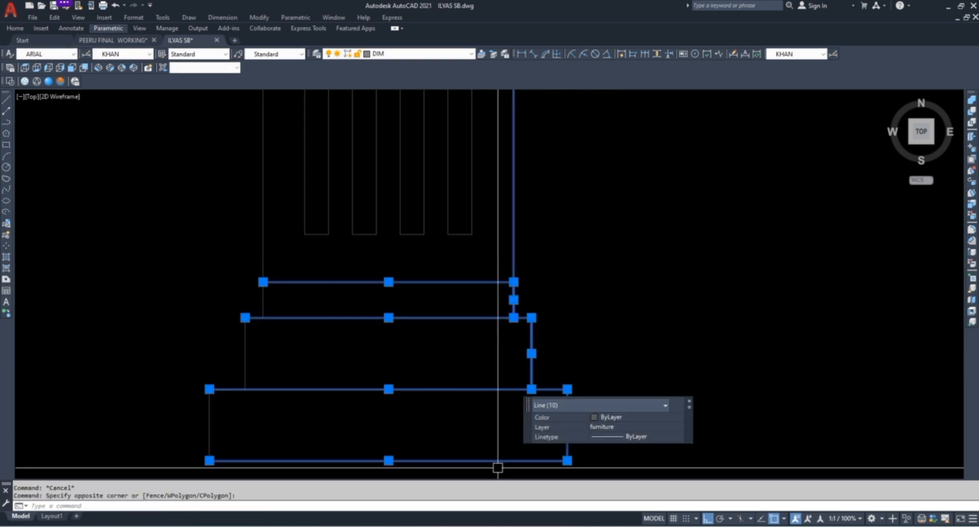
pyautogui.write('s')
pyautogui.press('Return')
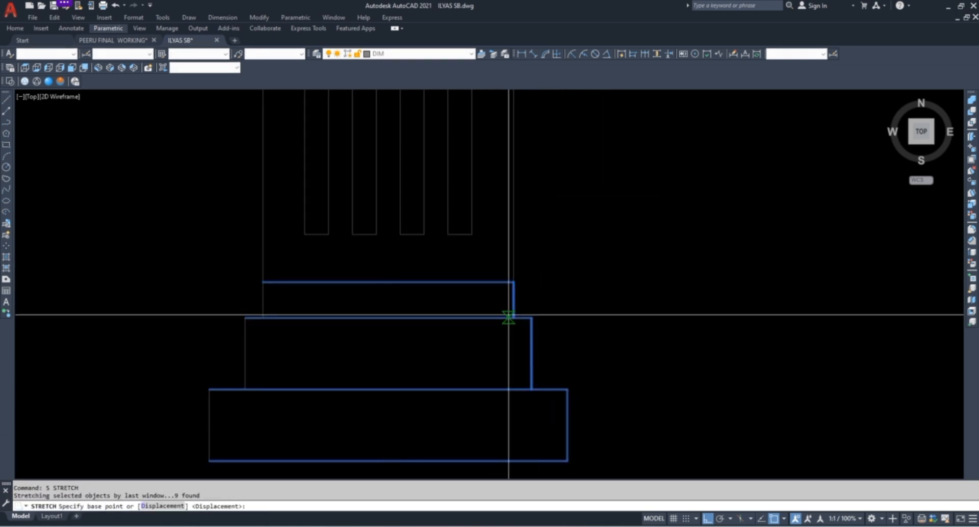
pyautogui.click(514, 282)
pyautogui.write('.')
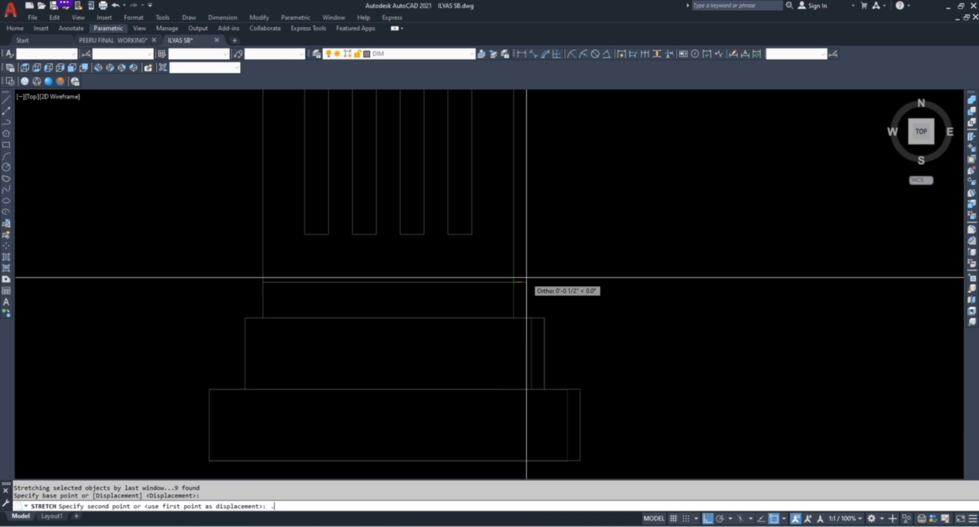
pyautogui.write('5')
pyautogui.press('Return')
# Stretch the west side of the fluted column's base outward by 0.5 inch
pyautogui.scroll(-2, 586, 258)
pyautogui.click(428, 425)
pyautogui.click(342, 260)
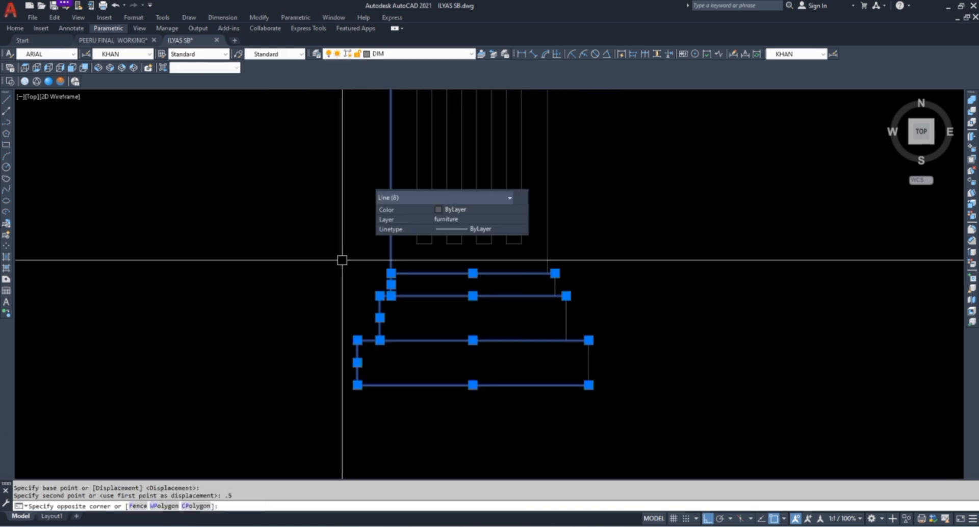
pyautogui.scroll(2, 396, 256)
pyautogui.write('s')
pyautogui.press('Return')
pyautogui.click(280, 263)
pyautogui.write('.')
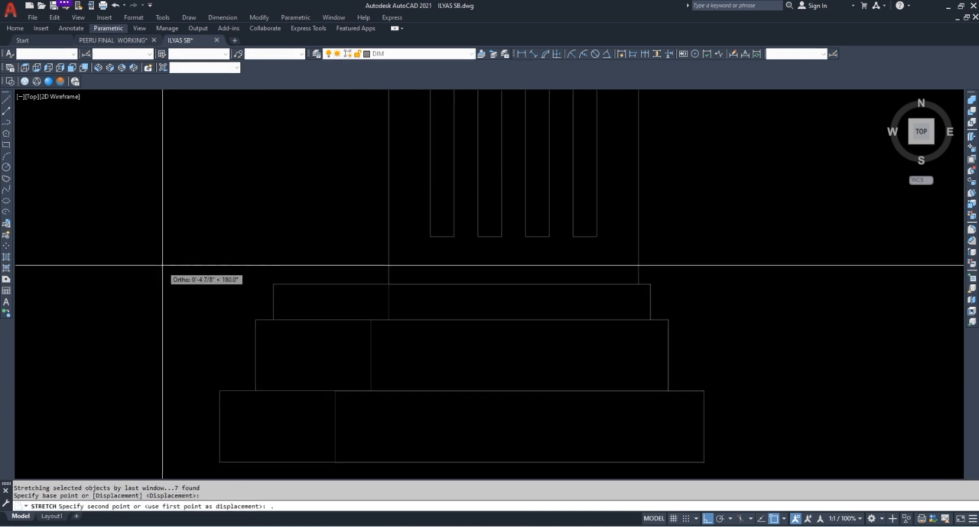
pyautogui.write('5')
pyautogui.press('Return')
# Erase the vertical flutes from the pilaster on the east side of the arched window
pyautogui.scroll(-6, 184, 305)
pyautogui.press('Escape')
pyautogui.scroll(4, 530, 341)
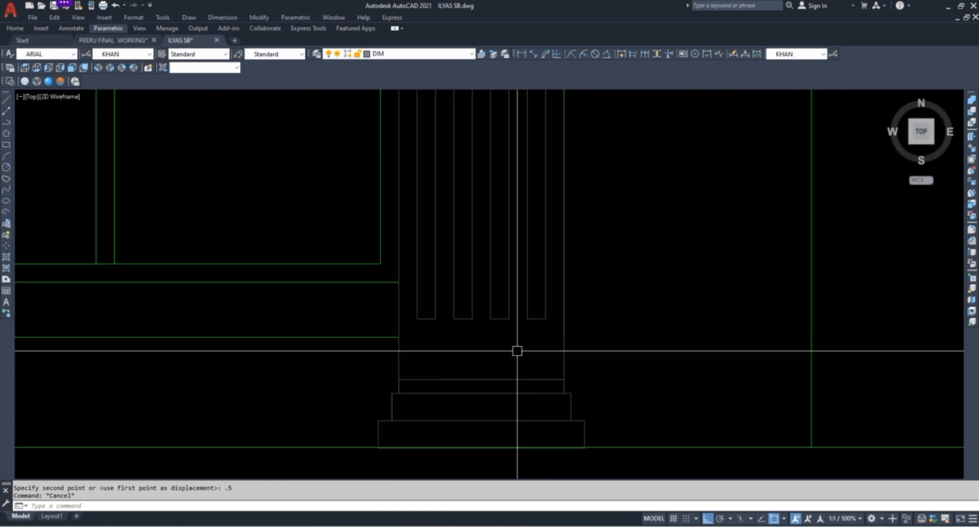
pyautogui.press('Escape')
pyautogui.click(550, 335)
pyautogui.write('e')
pyautogui.press('space')
pyautogui.scroll(-10, 510, 340)
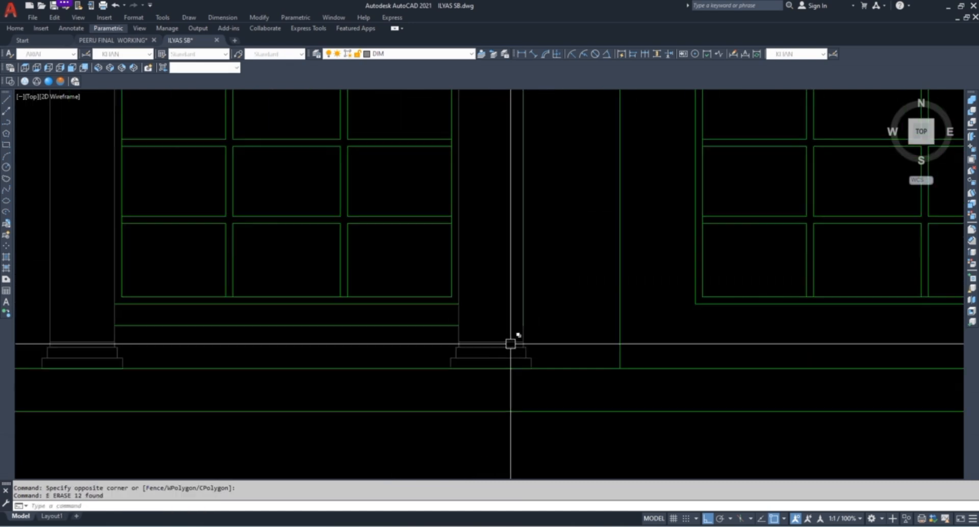
# Erase the horizontal top line of the pilaster on the west side of the arched window
pyautogui.scroll(6, 419, 256)
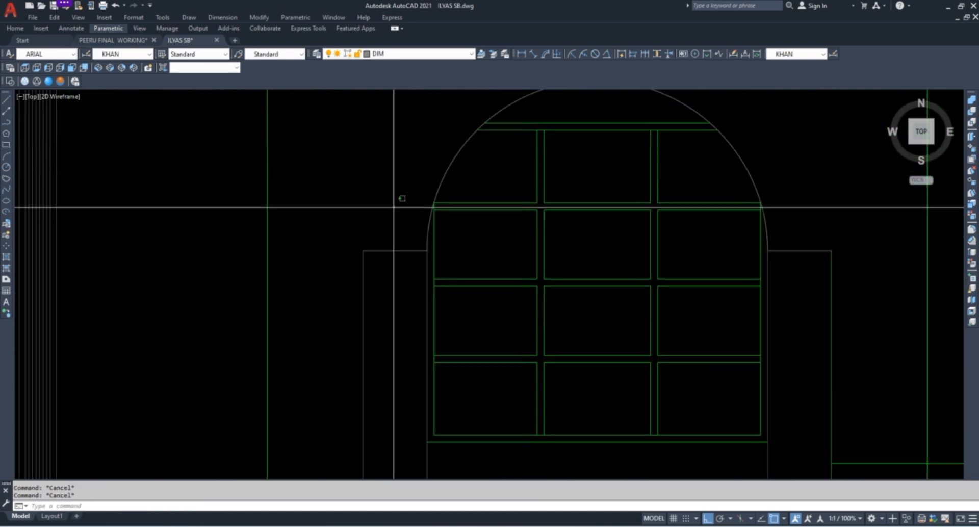
pyautogui.click(374, 258)
pyautogui.write('e')
pyautogui.press('space')
pyautogui.scroll(-8, 343, 245)
pyautogui.scroll(6, 411, 159)
pyautogui.press('Escape')
pyautogui.press('Escape')
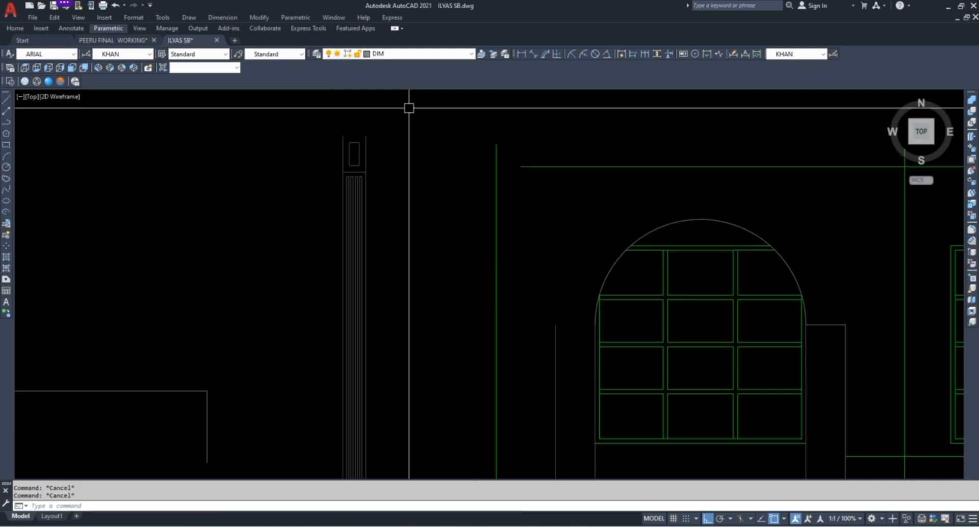
# Stretch the freestanding fluted column's top down to the level of the pilaster tops
pyautogui.click(409, 105)
pyautogui.click(298, 221)
pyautogui.write('s')
pyautogui.press('space')
pyautogui.click(241, 196)
pyautogui.click(278, 381)
pyautogui.press('Escape')
pyautogui.press('Escape')
pyautogui.scroll(-5, 385, 219)
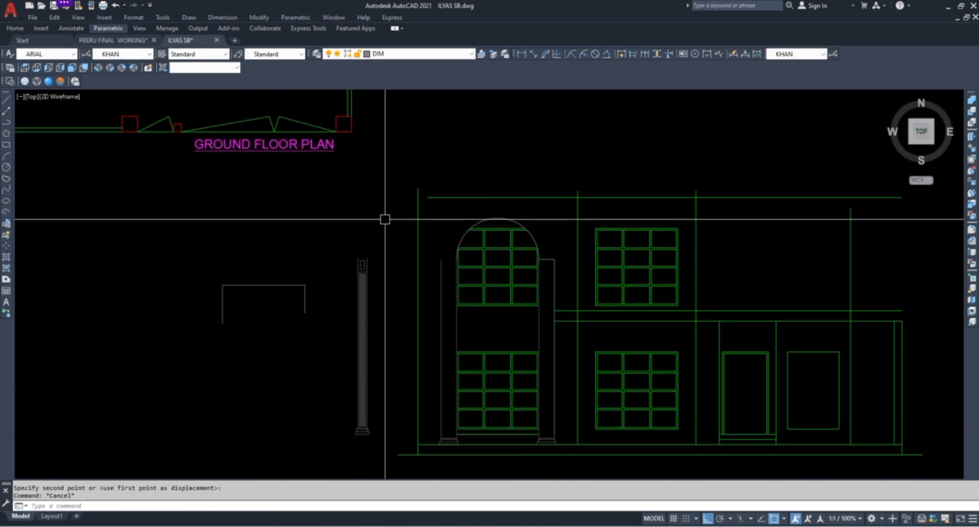
# Stretch the freestanding fluted column's top farther down, to just above the level of the arched window's sill
pyautogui.scroll(3, 385, 237)
pyautogui.click(396, 245)
pyautogui.click(302, 307)
pyautogui.write('s')
pyautogui.press('space')
pyautogui.click(302, 308)
pyautogui.scroll(-3, 383, 300)
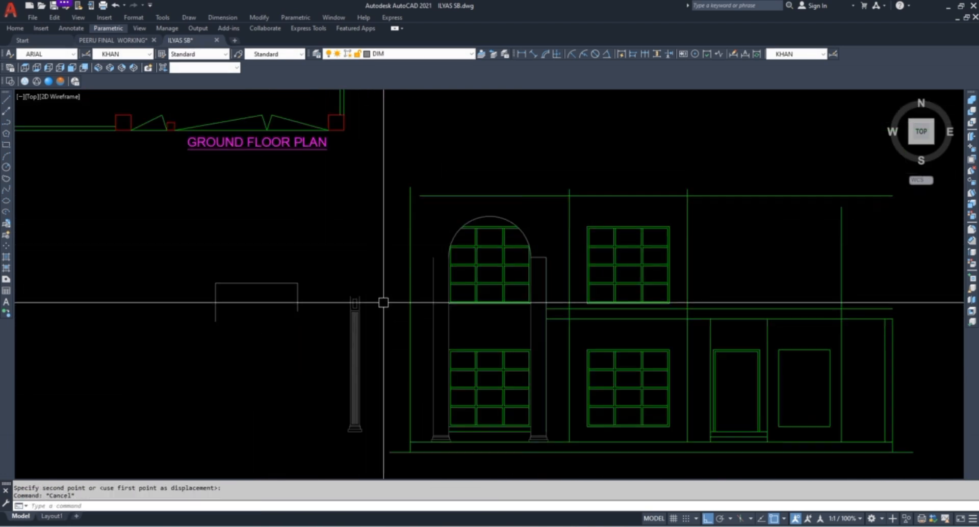
pyautogui.scroll(4, 328, 436)
pyautogui.press('Escape')
pyautogui.press('Escape')
pyautogui.click(339, 448)
pyautogui.press('Escape')
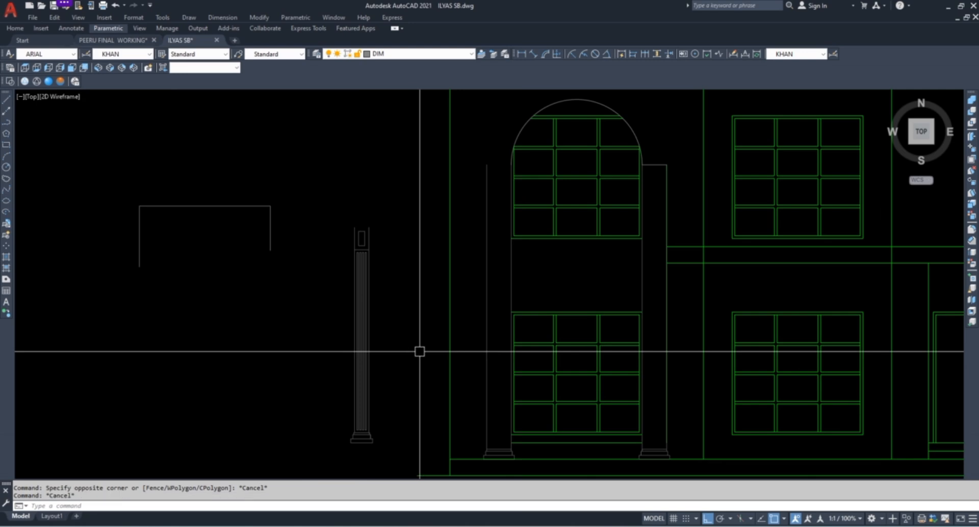
# Draw a horizontal reference line across the west pilaster, level with the lower line beneath the ground-floor window
pyautogui.write('l')
pyautogui.press('space')
pyautogui.scroll(8, 509, 448)
pyautogui.click(525, 407)
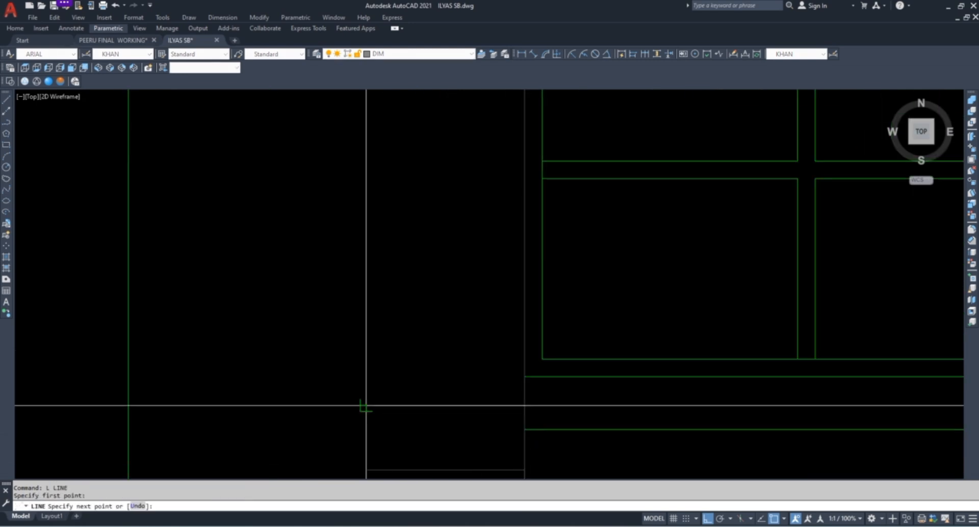
pyautogui.scroll(-5, 366, 406)
pyautogui.press('Escape')
# Move the complete fluted column by its base midpoint onto the midpoint of the reference line inside the west pilaster
pyautogui.scroll(-3, 188, 378)
pyautogui.click(258, 350)
pyautogui.click(300, 194)
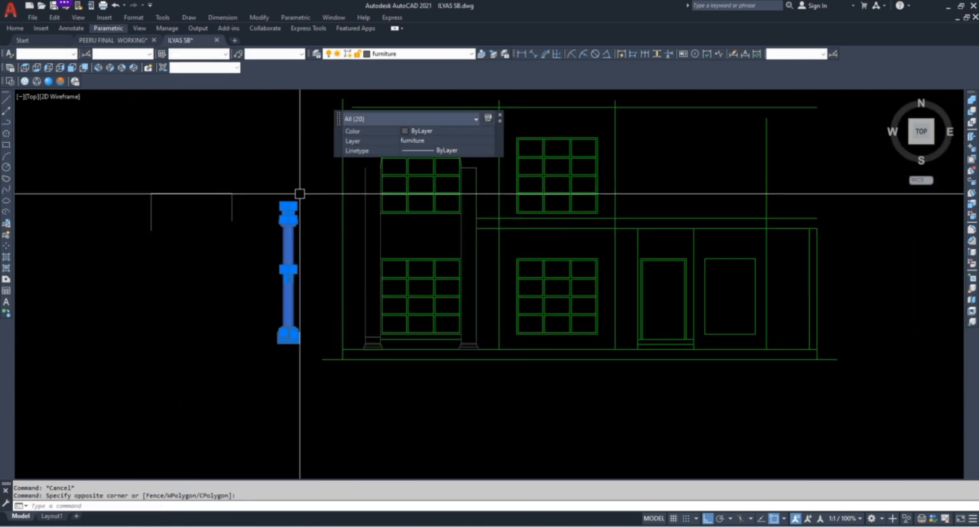
pyautogui.write('m')
pyautogui.press('space')
pyautogui.scroll(5, 300, 354)
pyautogui.click(303, 295)
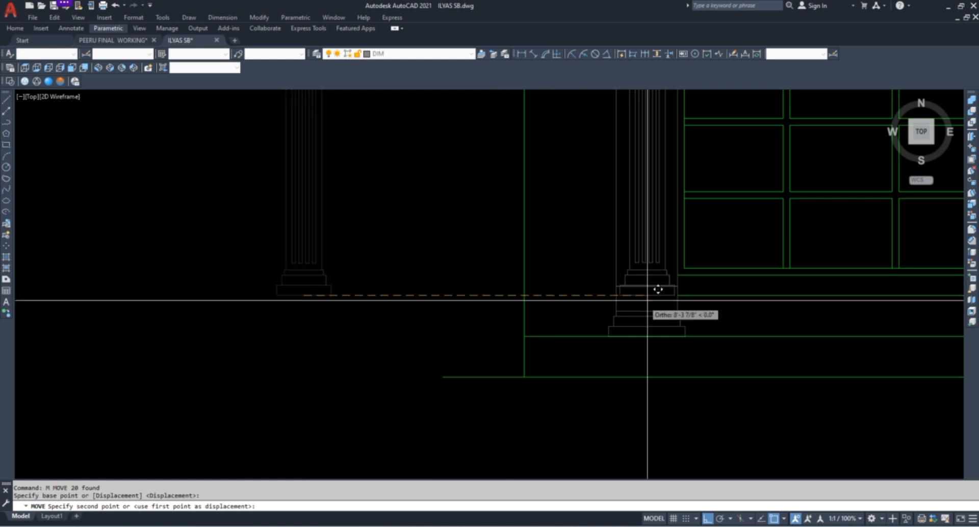
pyautogui.press('Escape')
pyautogui.press('Escape')
# Erase the west pilaster's original wide stepped base below the moved column
pyautogui.scroll(5, 678, 332)
pyautogui.click(450, 366)
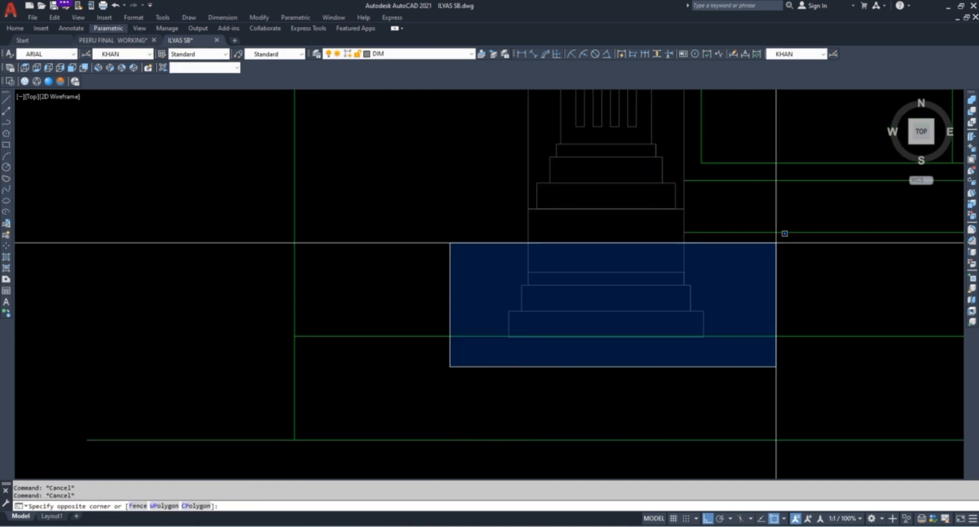
pyautogui.click(776, 243)
pyautogui.write('e')
pyautogui.press('Escape')
pyautogui.press('Escape')
# Erase the horizontal reference line beneath the moved column's base
pyautogui.scroll(8, 680, 208)
pyautogui.click(684, 220)
pyautogui.write('e')
pyautogui.scroll(-6, 646, 278)
pyautogui.press('Escape')
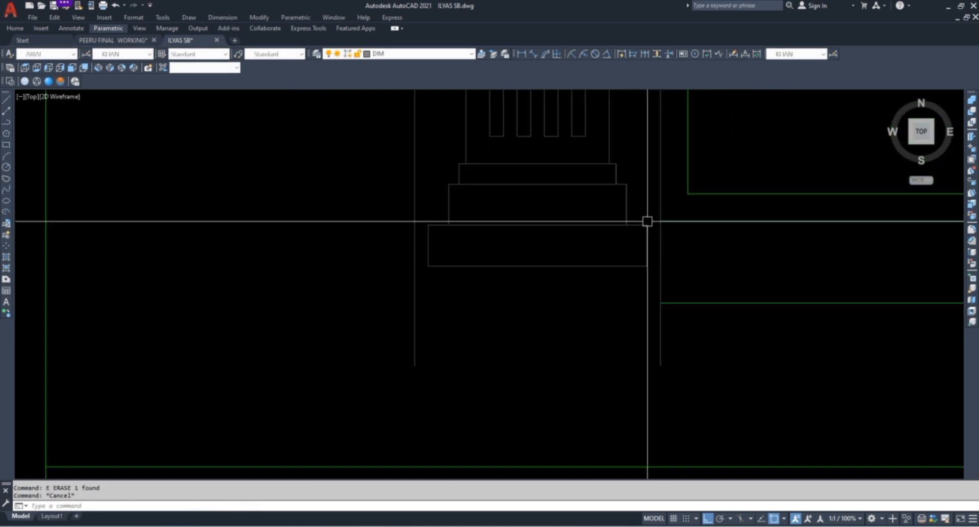
pyautogui.press('Escape')
# Stretch the fluted column's stepped base down to the plinth line
pyautogui.click(653, 144)
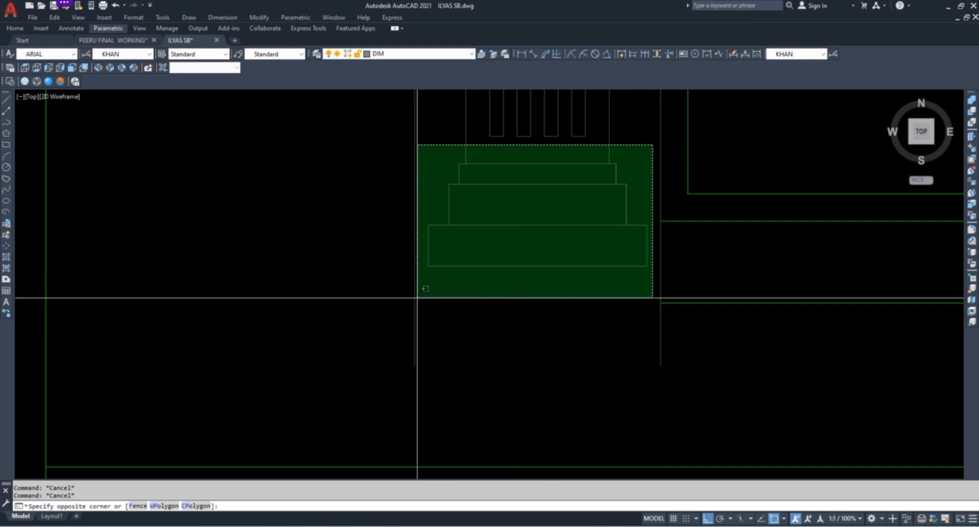
pyautogui.click(417, 298)
pyautogui.write('s')
pyautogui.click(537, 265)
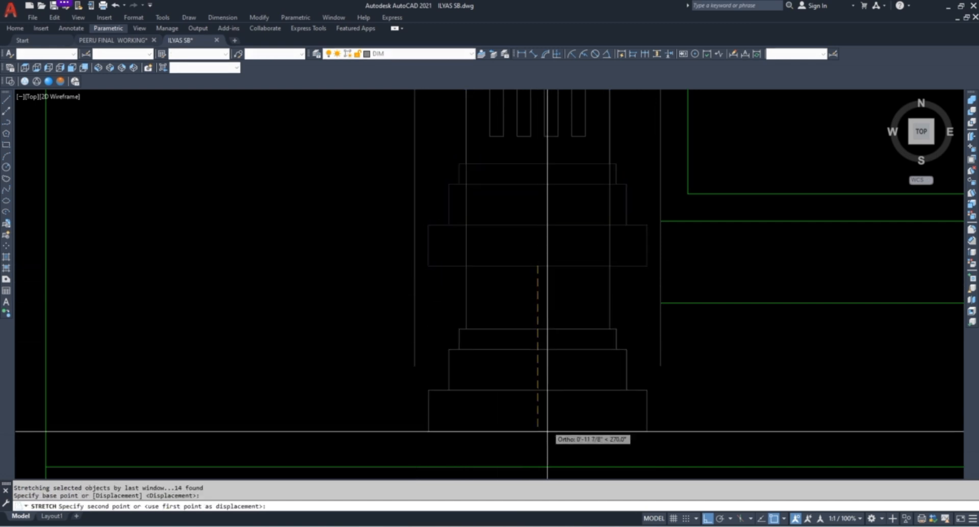
pyautogui.click(538, 467)
pyautogui.press('Escape')
# Extend both vertical edges of the west pilaster down to the plinth line
pyautogui.press('Return')
pyautogui.click(657, 364)
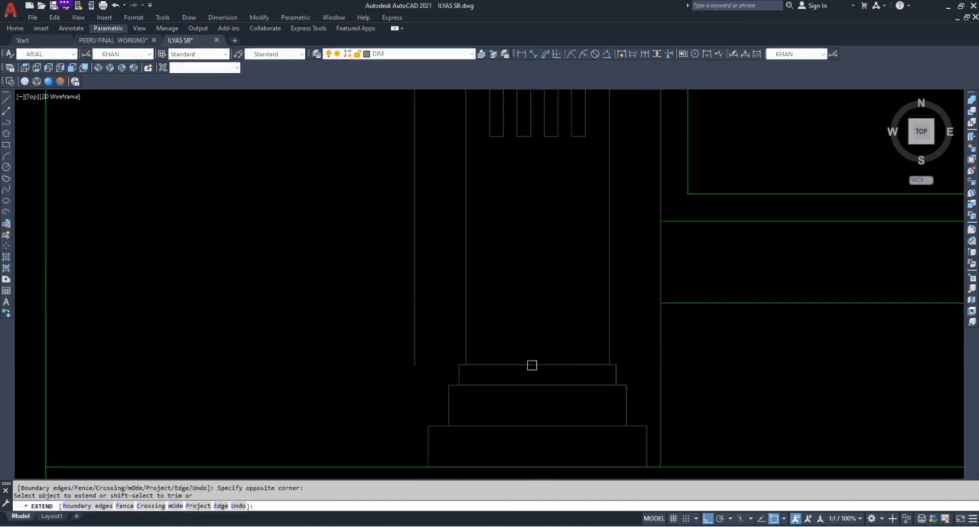
pyautogui.click(457, 354)
pyautogui.click(387, 328)
pyautogui.press('Escape')
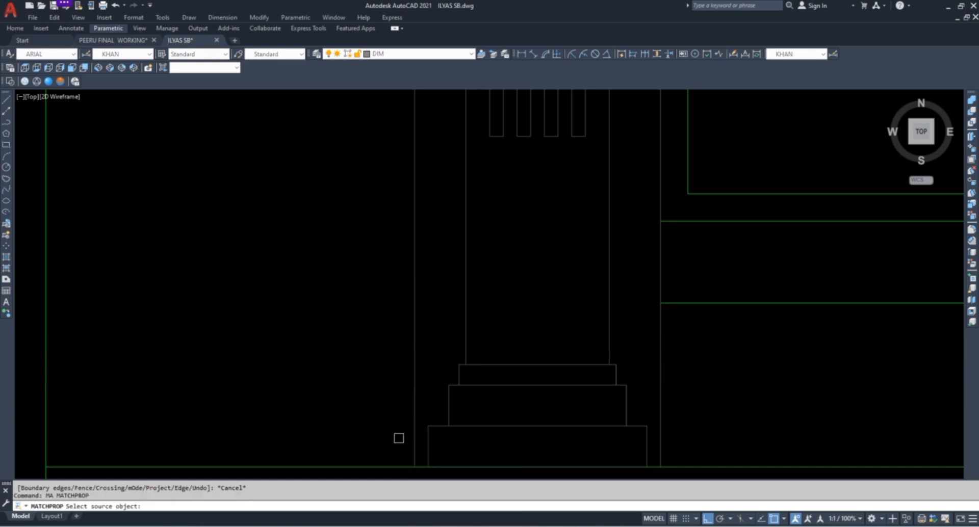
# Match the properties of the green plinth line onto both vertical edges of the west pilaster
pyautogui.click(374, 466)
pyautogui.click(415, 408)
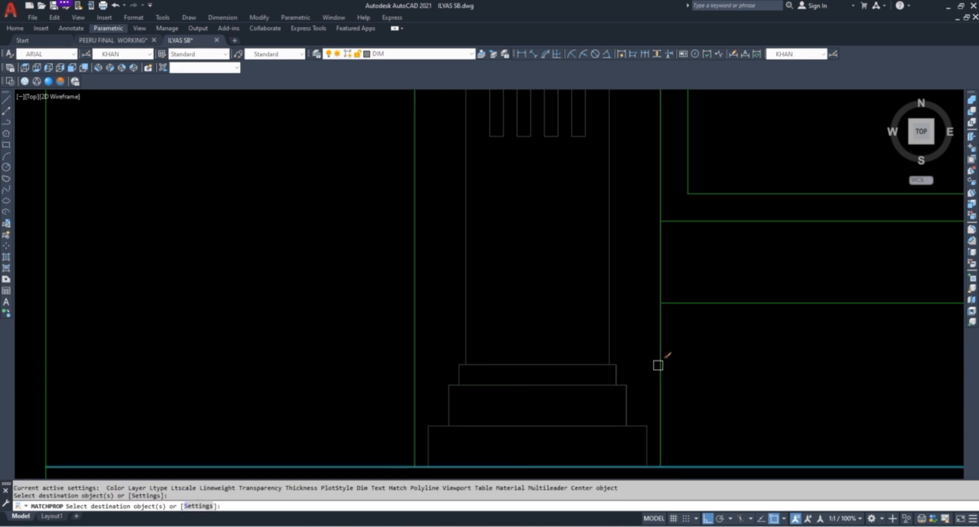
pyautogui.press('Escape')
# Stretch the lower ends of the column's flutes down toward its stepped base
pyautogui.scroll(-6, 537, 391)
pyautogui.press('Escape')
pyautogui.press('Escape')
pyautogui.scroll(4, 567, 313)
pyautogui.click(548, 344)
pyautogui.click(430, 389)
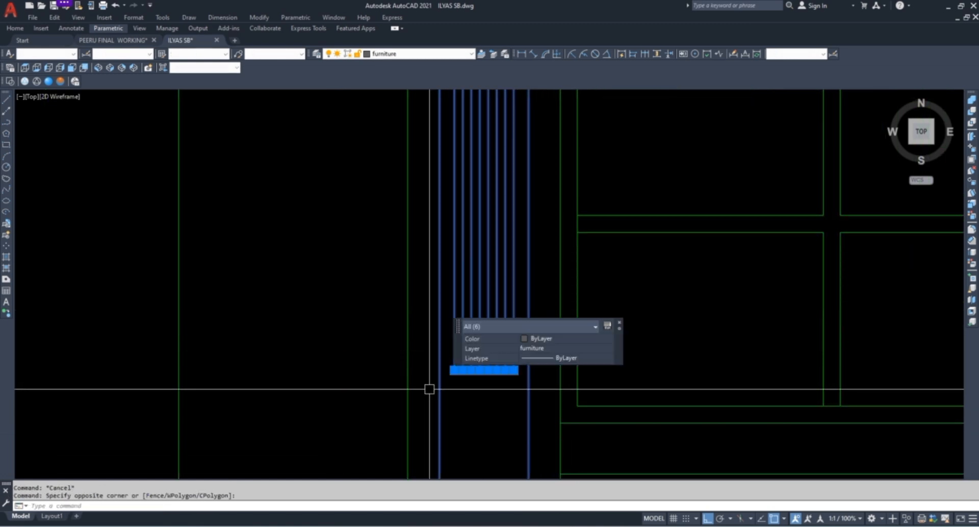
pyautogui.write('s')
pyautogui.press('Return')
pyautogui.scroll(-2, 429, 389)
pyautogui.click(475, 243)
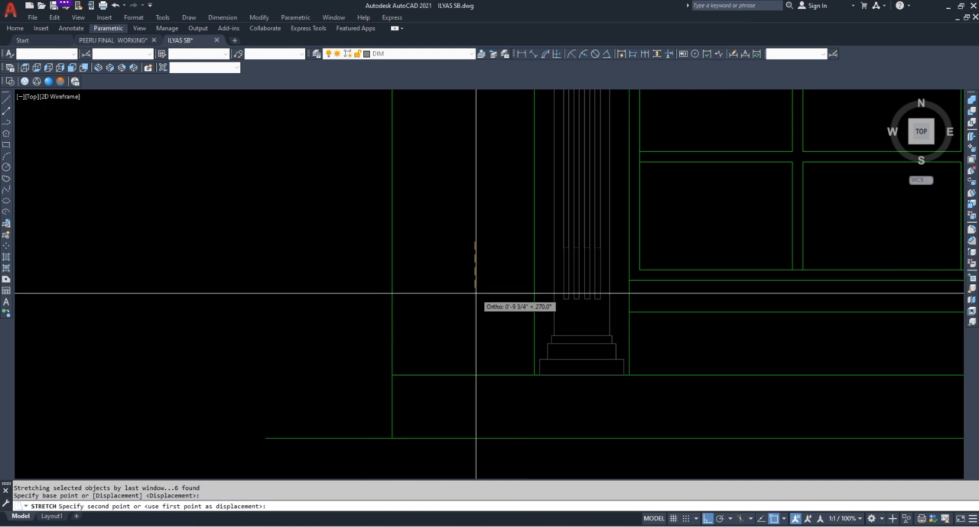
pyautogui.press('Escape')
# Draw a horizontal line from the arch's west springing point to the top of the west pilaster's outer edge
pyautogui.scroll(-3, 507, 356)
pyautogui.scroll(4, 510, 230)
pyautogui.press('Escape')
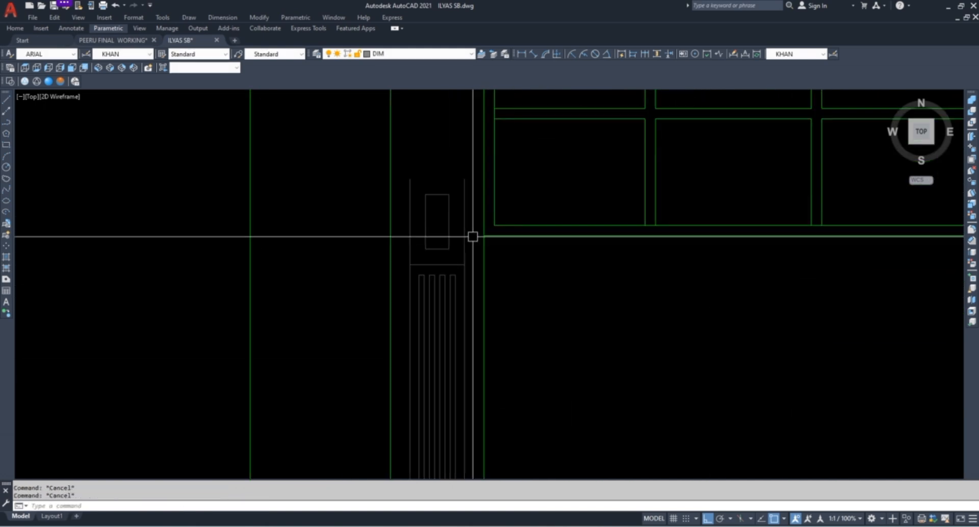
pyautogui.scroll(-4, 490, 235)
pyautogui.scroll(5, 498, 214)
pyautogui.write('l')
pyautogui.press('Return')
pyautogui.scroll(4, 456, 226)
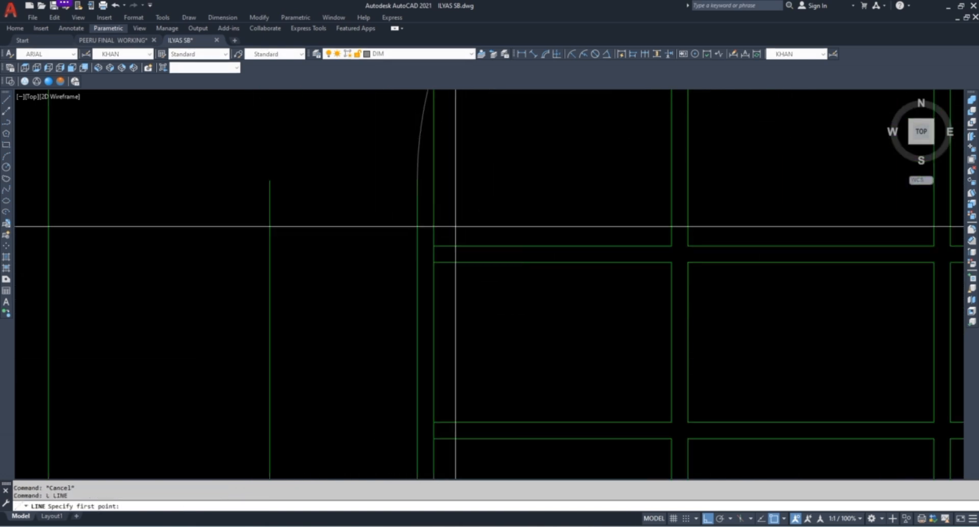
pyautogui.click(417, 180)
pyautogui.click(269, 180)
pyautogui.press('Escape')
pyautogui.scroll(-5, 364, 171)
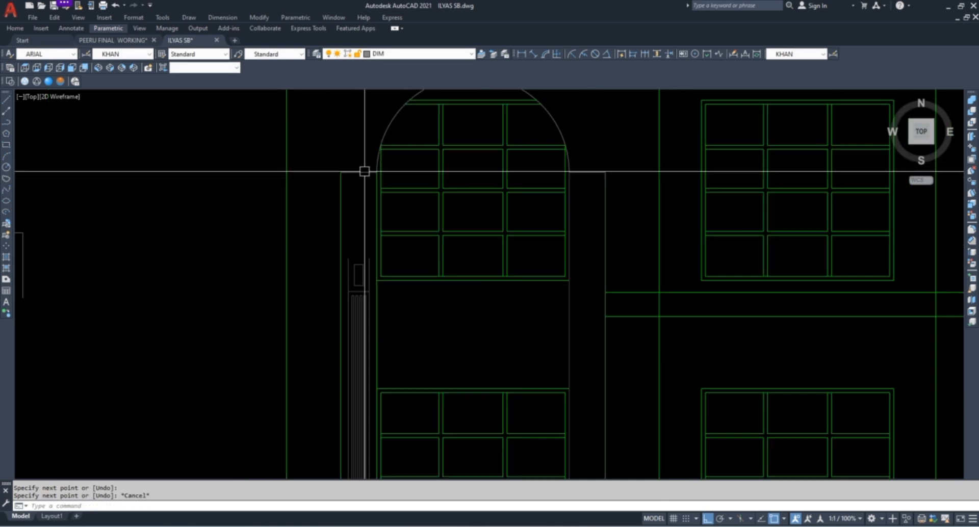
# Stretch the fluted column's top, including its small rectangular panel, up to the pilaster's horizontal top line
pyautogui.scroll(3, 366, 214)
pyautogui.click(387, 170)
pyautogui.click(270, 370)
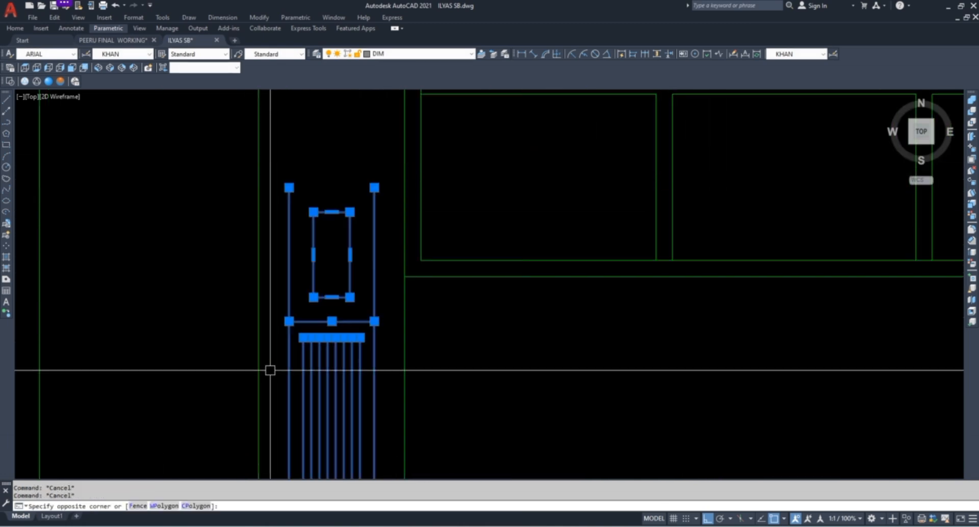
pyautogui.write('s')
pyautogui.press('Return')
pyautogui.click(286, 185)
pyautogui.scroll(-3, 294, 230)
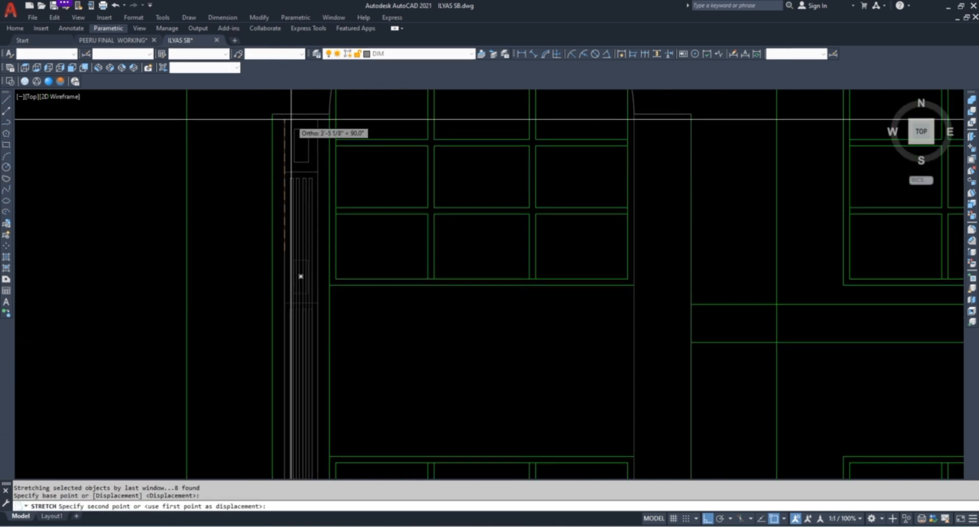
pyautogui.press('Escape')
pyautogui.press('Escape')
pyautogui.press('Escape')
pyautogui.scroll(-5, 357, 240)
pyautogui.scroll(5, 362, 186)
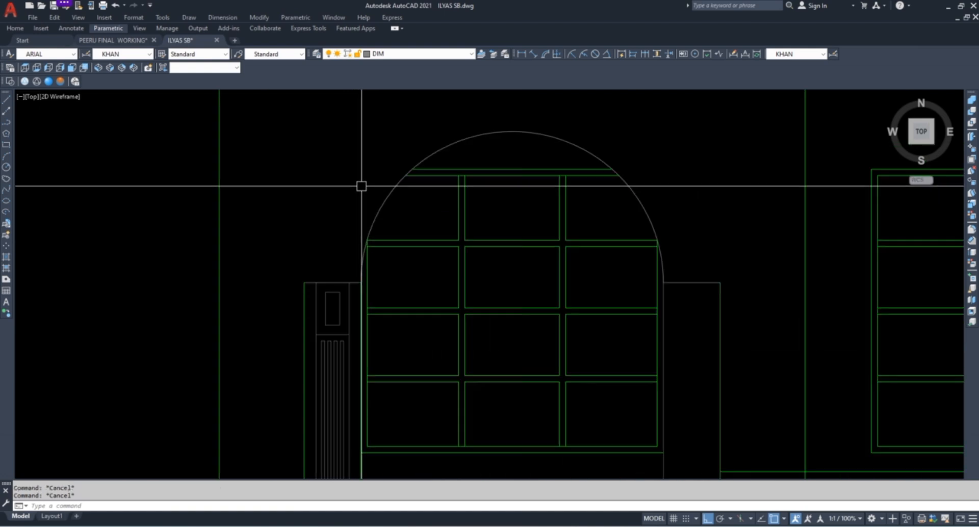
pyautogui.scroll(-2, 362, 202)
pyautogui.moveTo(538, 317); pyautogui.dragTo(478, 216, button='middle')
pyautogui.scroll(4, 305, 197)
pyautogui.scroll(-8, 344, 219)
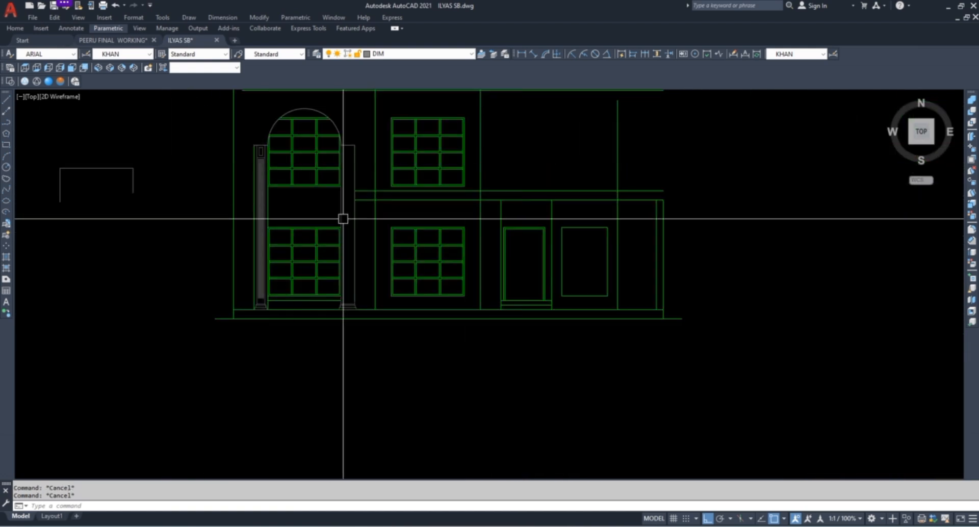
# Erase the old stepped base drawn at the foot of the east pilaster
pyautogui.scroll(8, 360, 321)
pyautogui.click(314, 358)
pyautogui.click(474, 297)
pyautogui.write('e')
pyautogui.press('Escape')
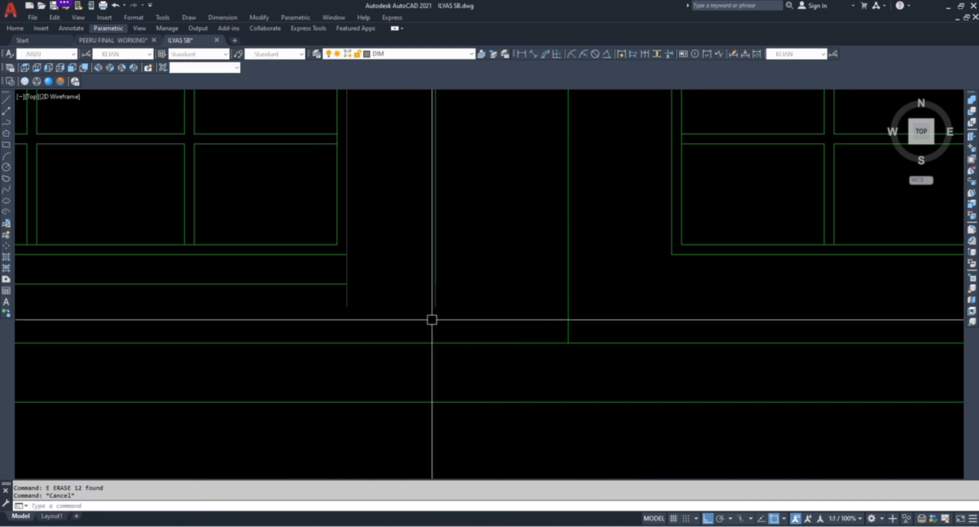
# Erase the leftover grey line overlapping the green outer edge of the east pilaster
pyautogui.click(430, 322)
pyautogui.click(486, 240)
pyautogui.write('e')
pyautogui.press('Escape')
pyautogui.click(448, 302)
pyautogui.click(331, 317)
pyautogui.write('e')
pyautogui.press('Escape')
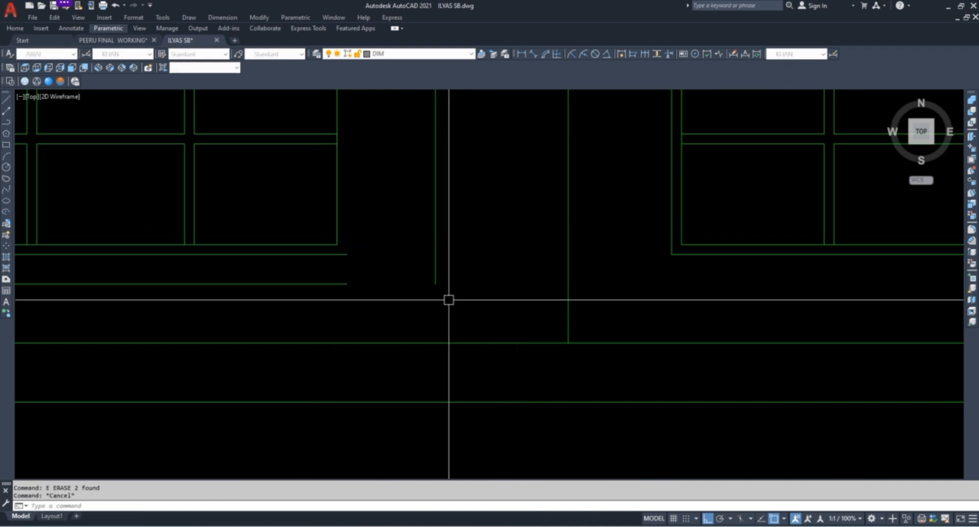
pyautogui.click(435, 302)
pyautogui.write('e')
pyautogui.press('Escape')
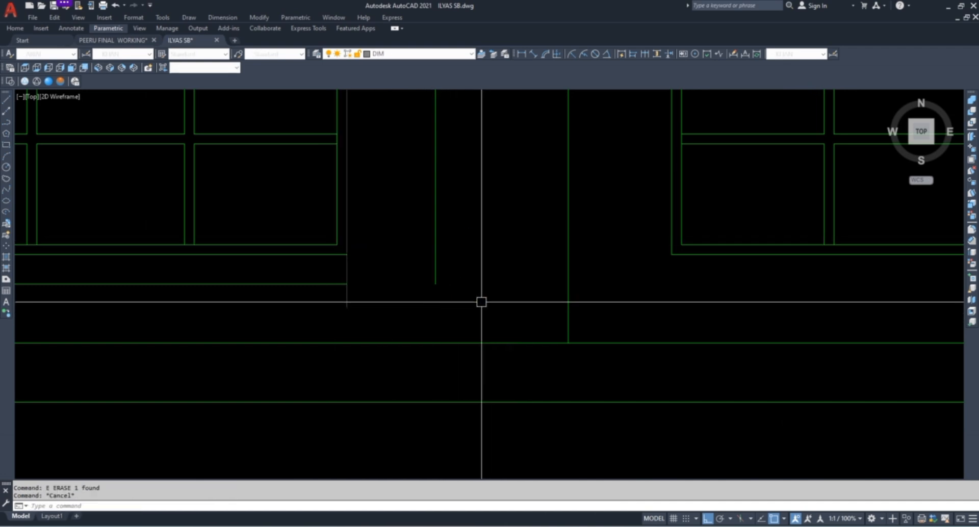
# Extend both vertical edges of the east pilaster down to the plinth line
pyautogui.press('space')
pyautogui.click(469, 281)
pyautogui.click(351, 310)
pyautogui.press('Escape')
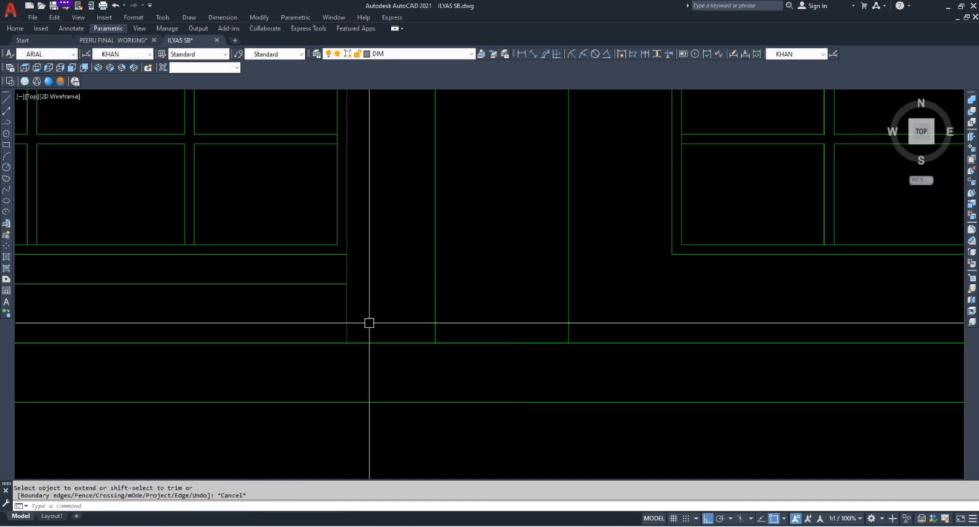
# Match the properties of the green plinth line onto the east pilaster's inner edge
pyautogui.click(375, 342)
pyautogui.click(383, 309)
pyautogui.click(306, 320)
pyautogui.click(304, 321)
pyautogui.click(446, 306)
pyautogui.press('Escape')
pyautogui.press('Escape')
pyautogui.press('Escape')
pyautogui.scroll(-2, 448, 312)
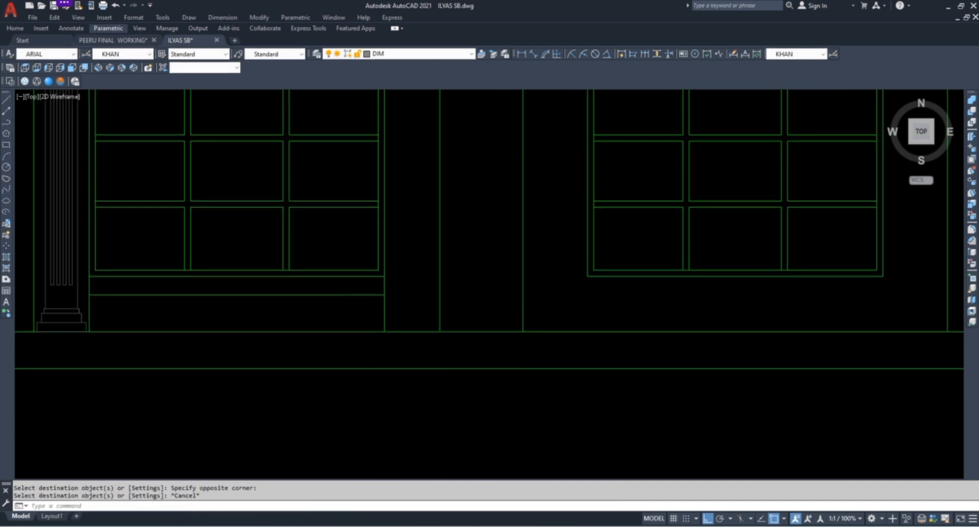
# Offset the sill line under the lower arched-bay window 6 inches downward
pyautogui.moveTo(224, 307); pyautogui.dragTo(307, 317, button='middle')
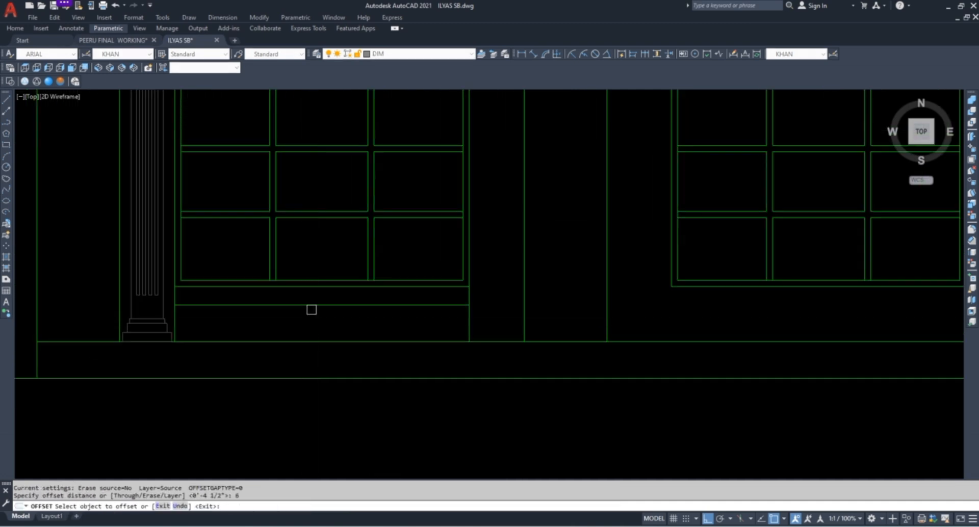
pyautogui.press('Escape')
pyautogui.scroll(-2, 391, 376)
pyautogui.scroll(4, 299, 354)
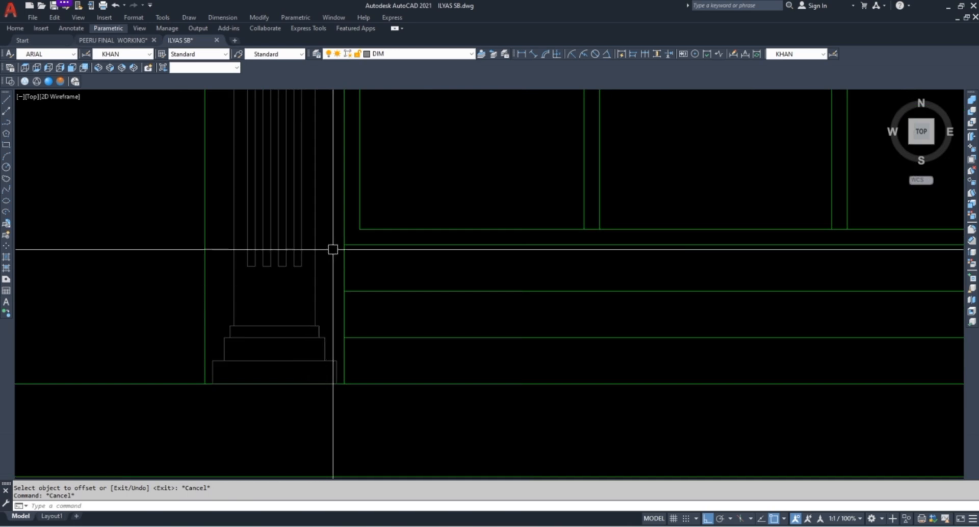
# Mirror the complete fluted column with its base and top panel about the arched window's vertical centreline, keeping the original
pyautogui.click(333, 245)
pyautogui.click(214, 366)
pyautogui.scroll(-2, 260, 367)
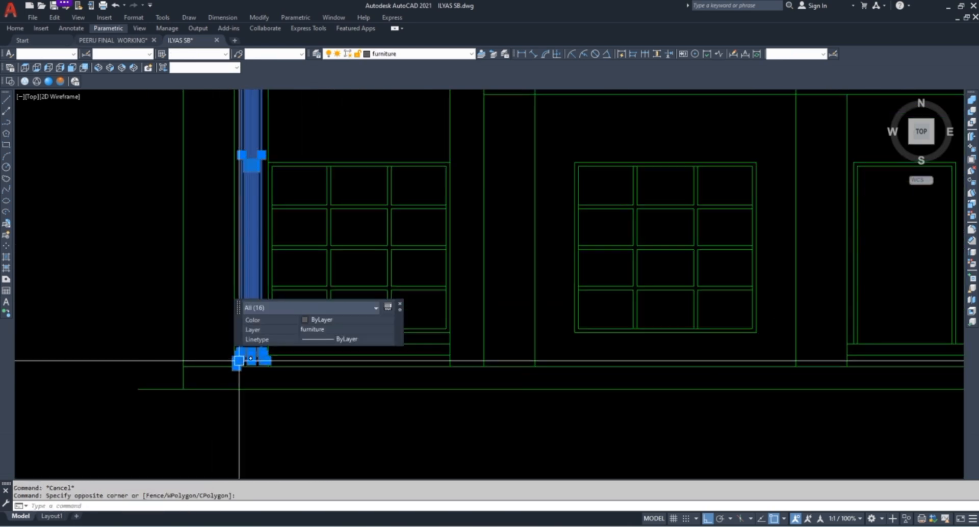
pyautogui.scroll(4, 263, 369)
pyautogui.click(258, 380)
pyautogui.click(369, 258)
pyautogui.scroll(-6, 272, 380)
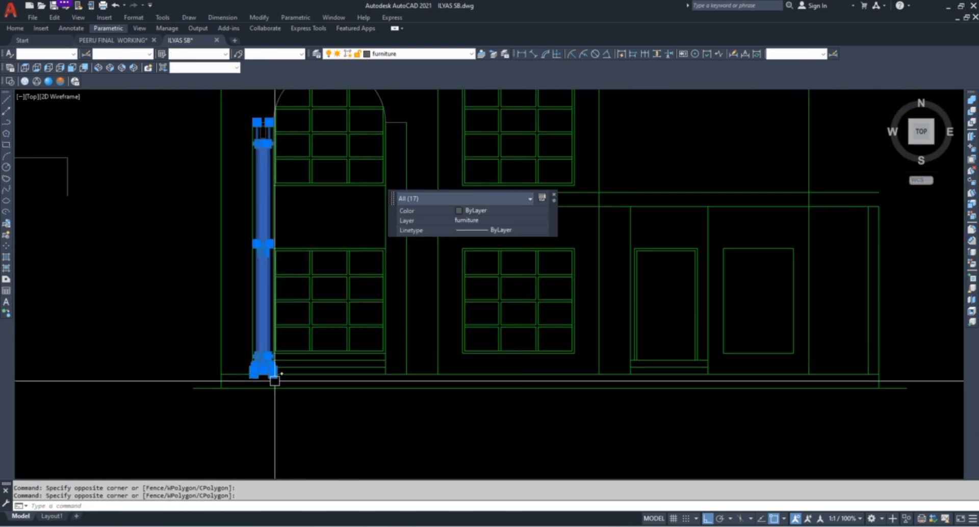
pyautogui.scroll(2, 261, 154)
pyautogui.scroll(3, 262, 140)
pyautogui.scroll(-3, 269, 318)
pyautogui.scroll(2, 265, 218)
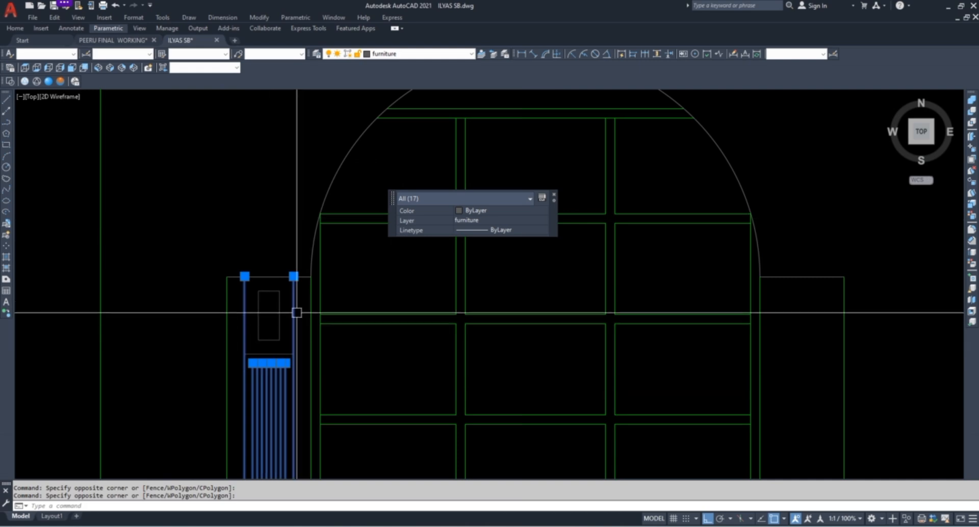
pyautogui.scroll(4, 297, 313)
pyautogui.click(306, 239)
pyautogui.click(142, 453)
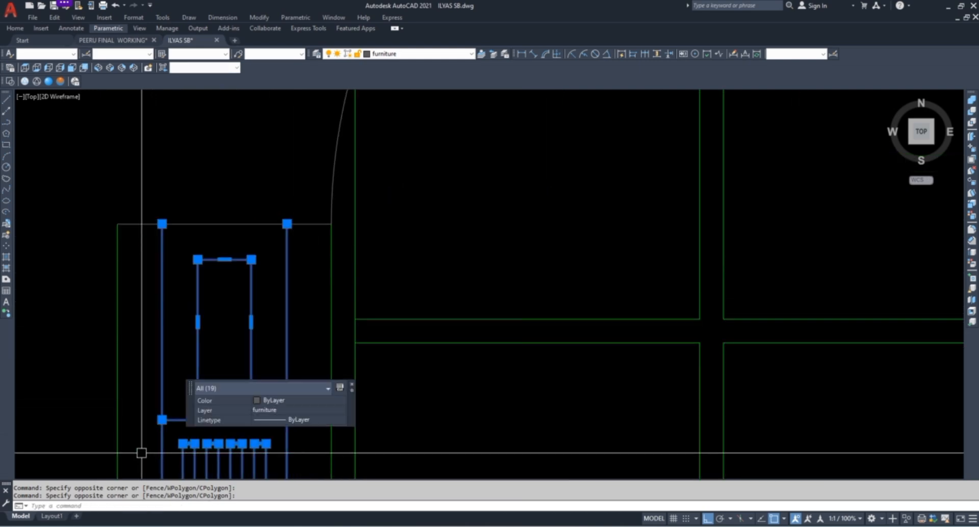
pyautogui.write('mi')
pyautogui.press('Return')
pyautogui.scroll(-5, 230, 316)
pyautogui.scroll(4, 270, 297)
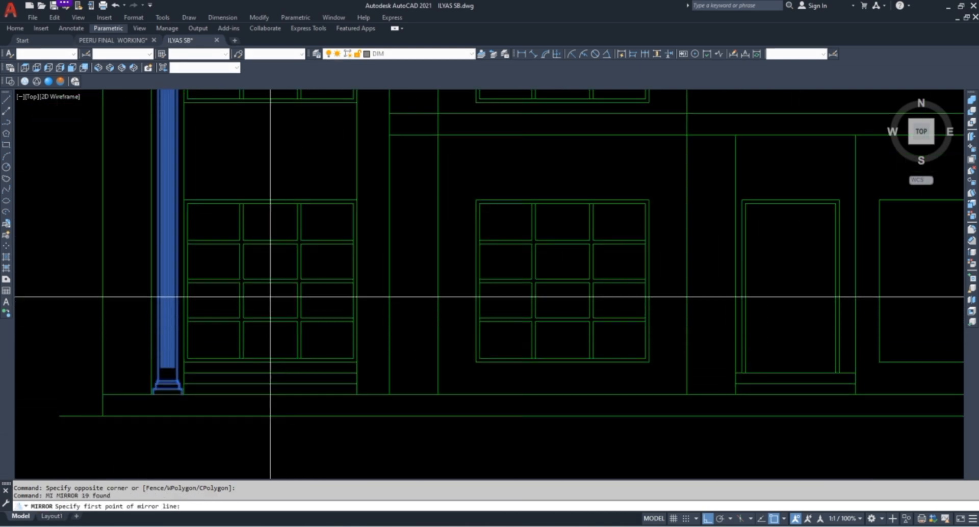
pyautogui.click(270, 280)
pyautogui.click(310, 405)
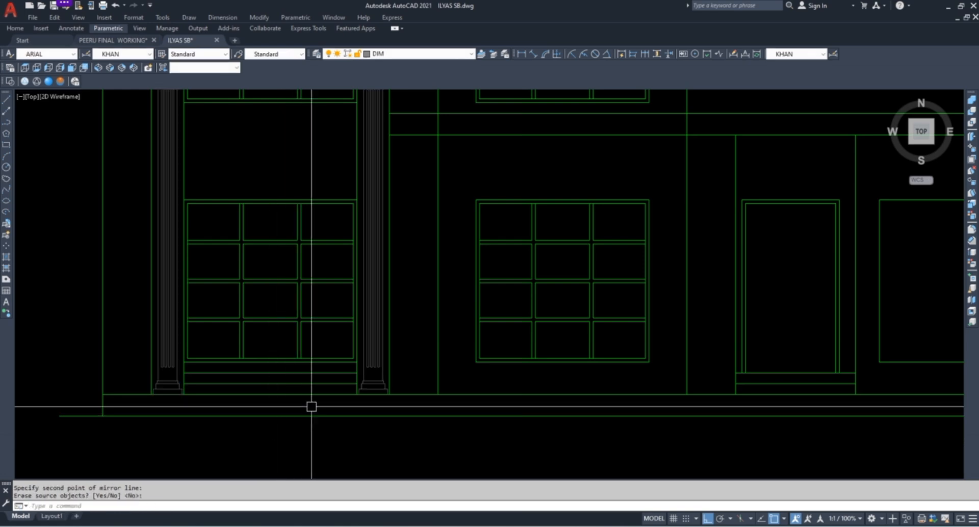
pyautogui.press('Return')
# Extend the outer edges of both pilasters up to the horizontal roof line
pyautogui.scroll(-4, 304, 249)
pyautogui.scroll(4, 304, 250)
pyautogui.press('Escape')
pyautogui.press('Escape')
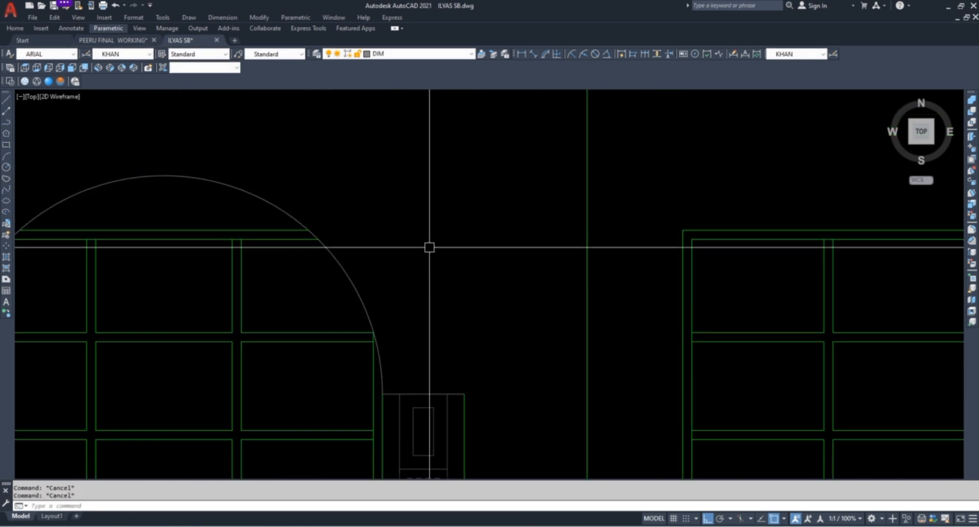
pyautogui.scroll(2, 479, 326)
pyautogui.write('ex')
pyautogui.press('Return')
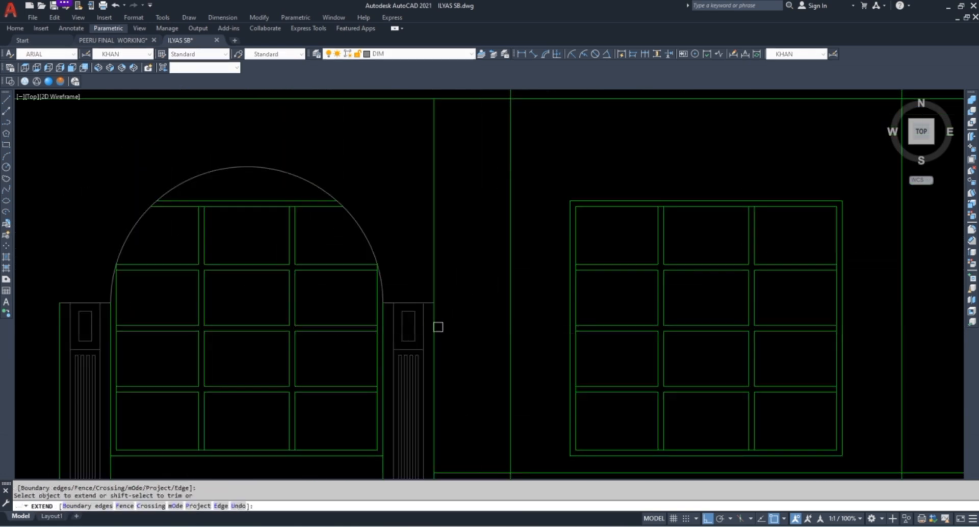
pyautogui.press('Escape')
pyautogui.press('Escape')
pyautogui.scroll(-3, 317, 280)
pyautogui.scroll(3, 289, 183)
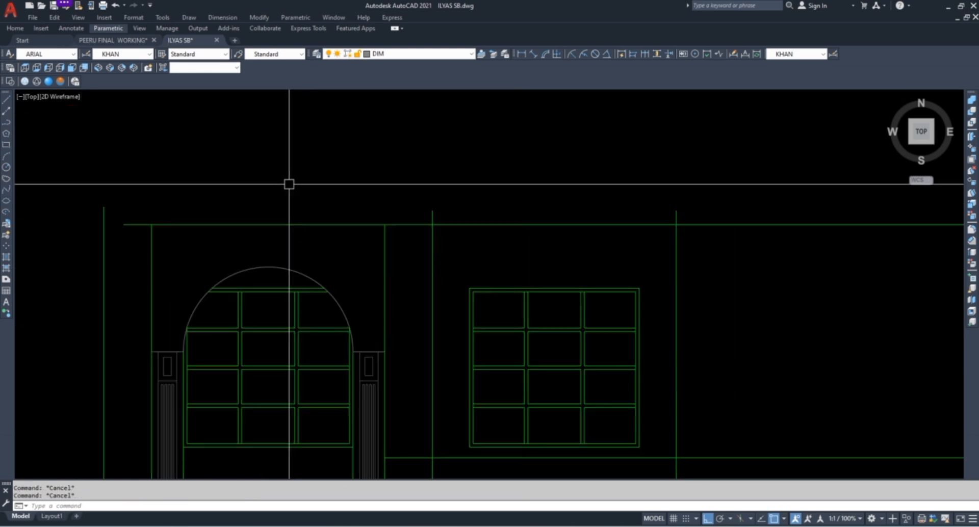
# Trim the roof line's west overhang at the west pilaster's outer edge
pyautogui.write('tr')
pyautogui.press('Return')
pyautogui.scroll(4, 105, 236)
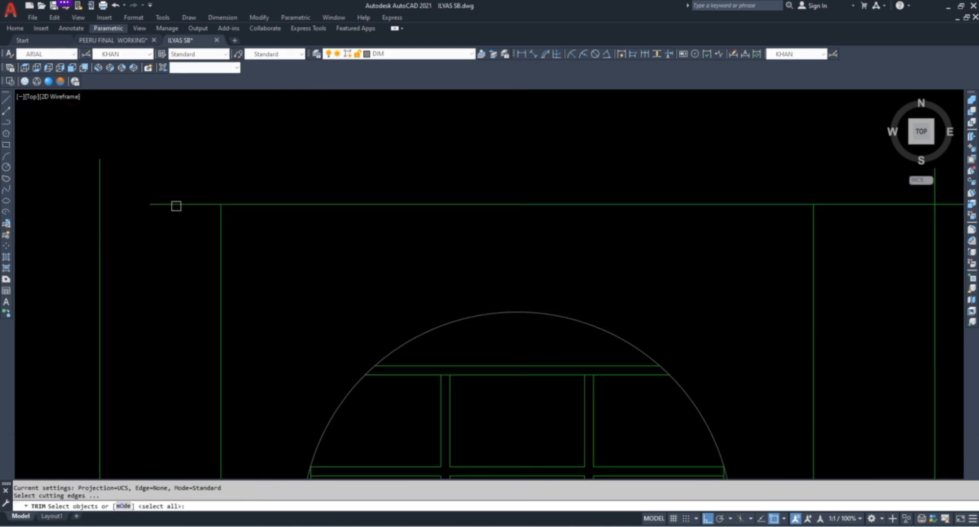
pyautogui.press('Escape')
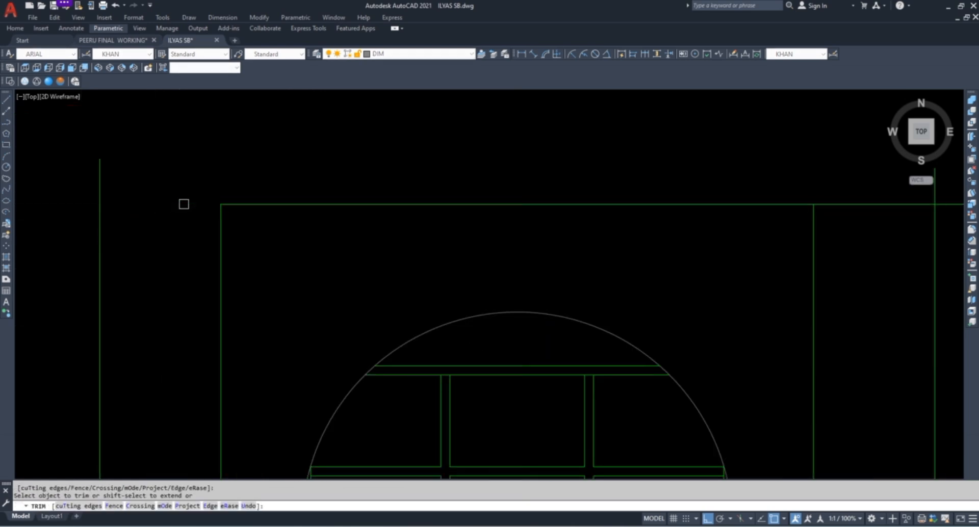
# Offset the roof line upward to form a parapet band
pyautogui.scroll(-3, 240, 185)
pyautogui.scroll(3, 353, 199)
pyautogui.scroll(-3, 364, 206)
pyautogui.press('Escape')
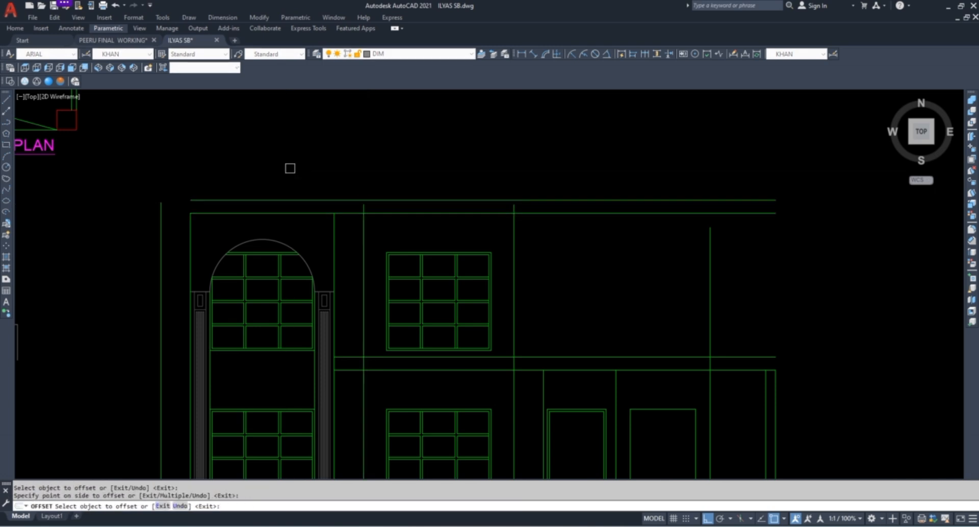
pyautogui.press('Escape')
pyautogui.press('Escape')
# Extend the lower roof line to the facade's west edge and fillet the upper roof line into that edge at a square corner
pyautogui.scroll(4, 196, 210)
pyautogui.write('e')
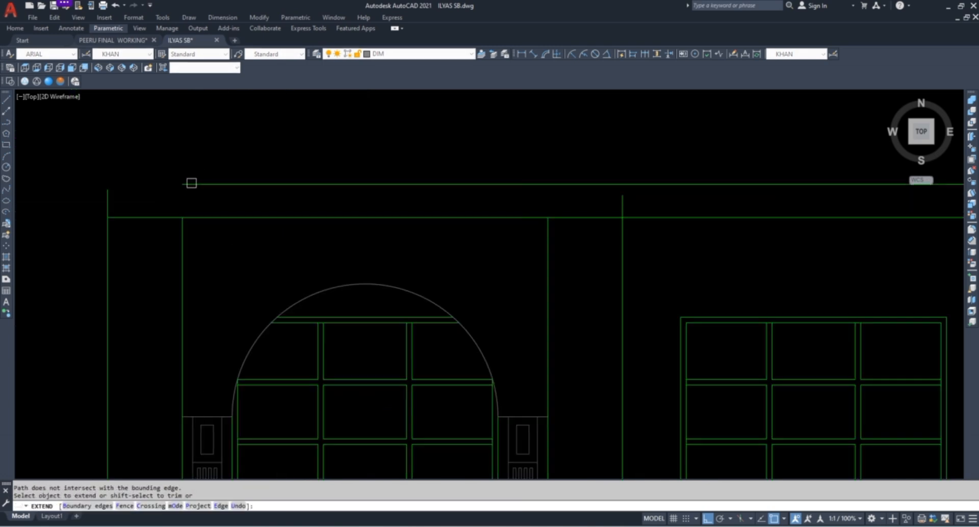
pyautogui.click(191, 183)
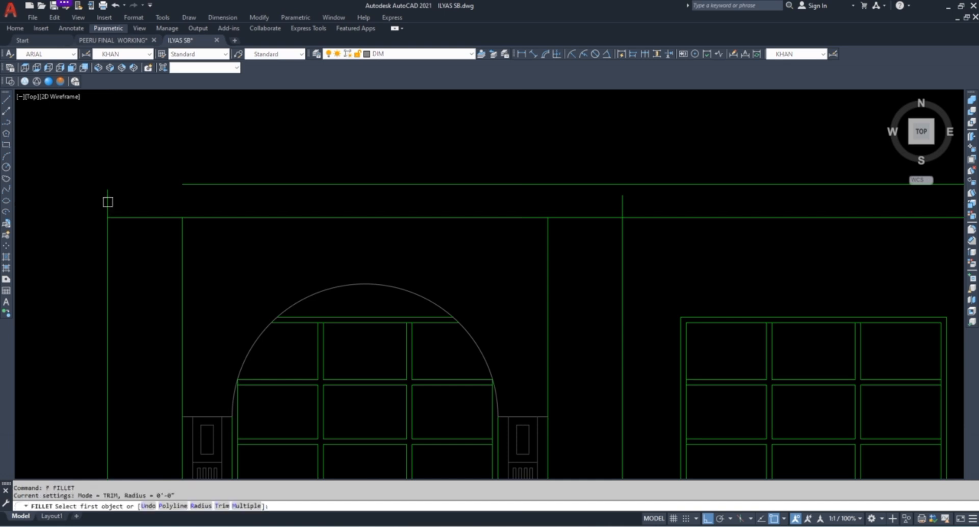
pyautogui.click(212, 180)
pyautogui.press('Escape')
pyautogui.scroll(-4, 180, 184)
# Stretch the upper end of the east vertical wall line up past both roof lines
pyautogui.press('space')
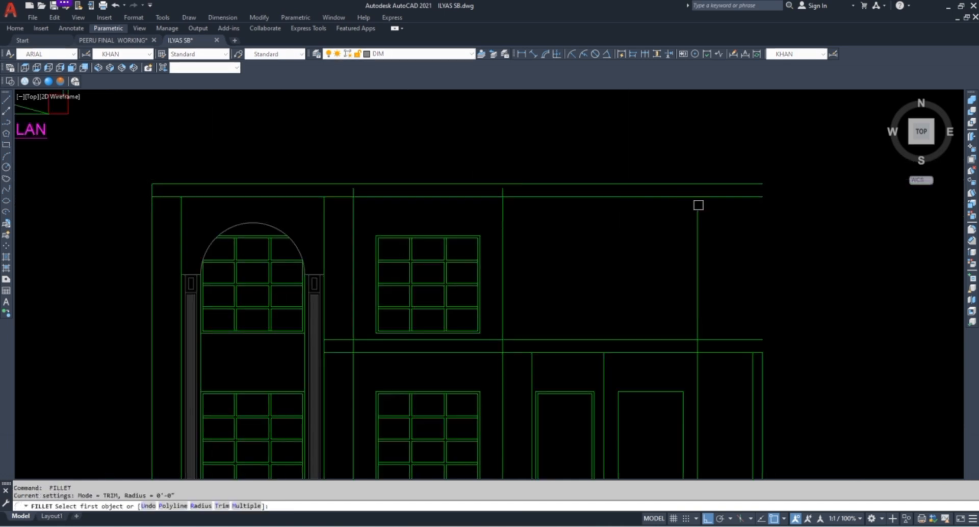
pyautogui.click(700, 158)
pyautogui.click(700, 159)
pyautogui.press('Escape')
pyautogui.click(698, 218)
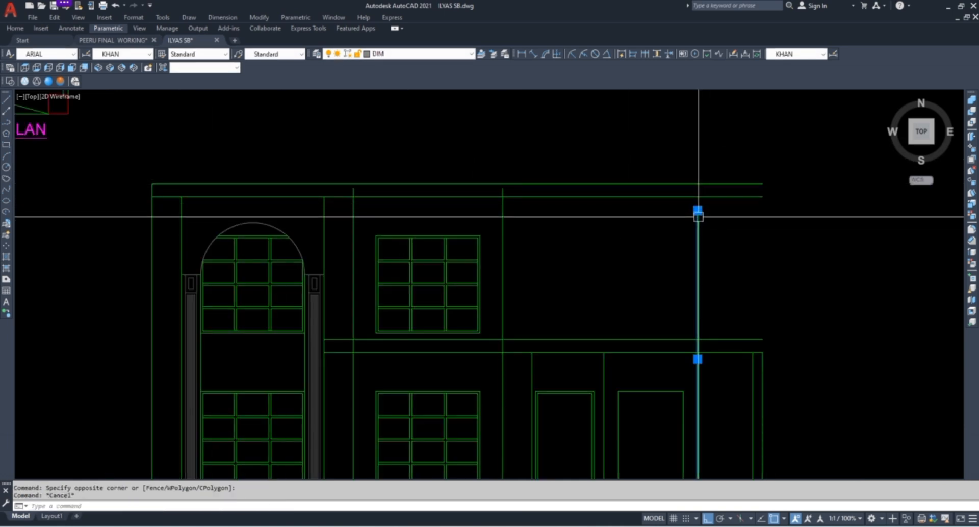
pyautogui.click(699, 128)
pyautogui.press('Escape')
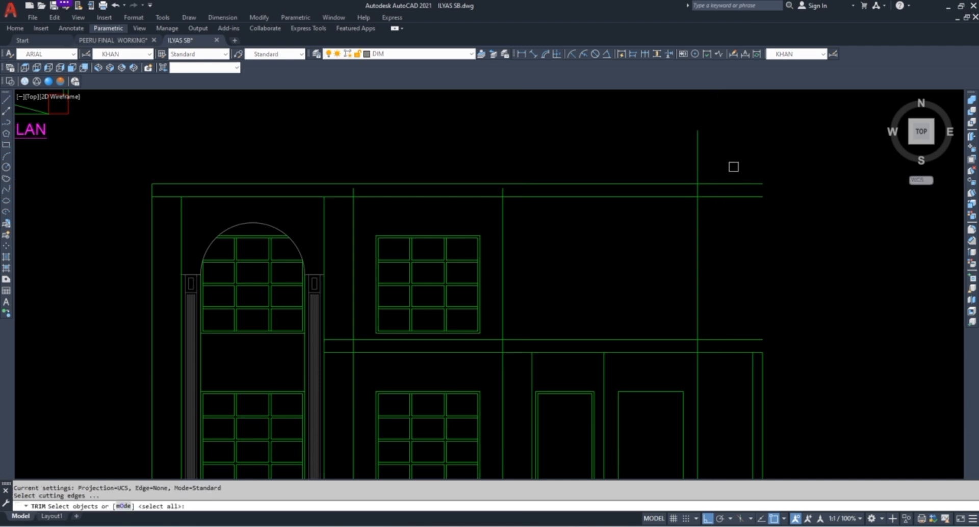
# Trim the roof lines at the east wall line and cut the vertical wall lines that project into the roof band
pyautogui.scroll(2, 478, 195)
pyautogui.click(579, 188)
pyautogui.click(125, 185)
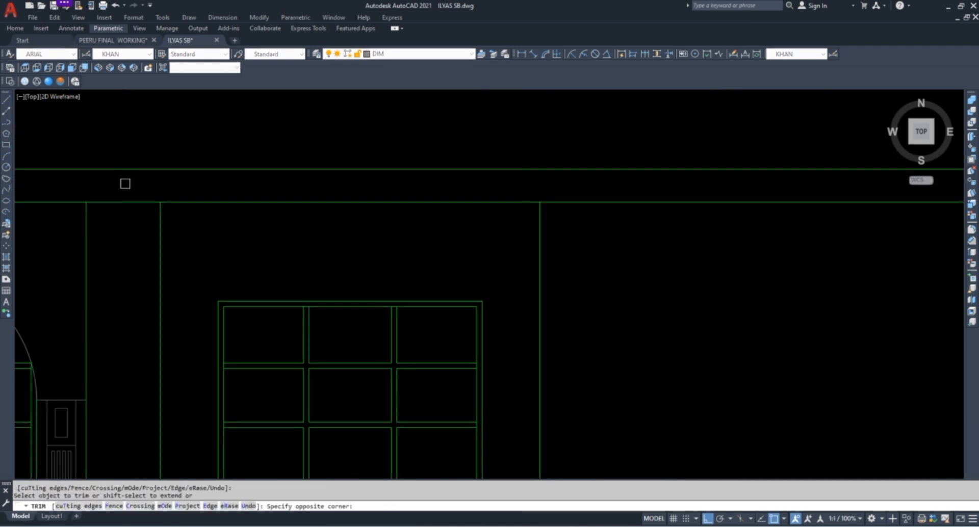
pyautogui.scroll(-3, 425, 197)
pyautogui.scroll(6, 371, 286)
pyautogui.press('Escape')
pyautogui.press('Escape')
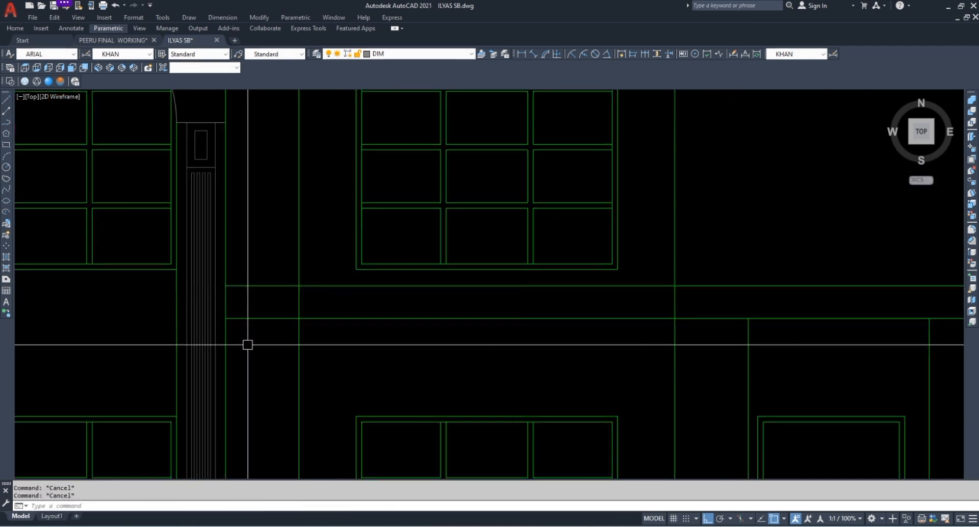
# Trim the two floor band lines between the east pilaster and the adjacent vertical wall line
pyautogui.write('tr')
pyautogui.press('space')
pyautogui.press('space')
pyautogui.click(259, 339)
pyautogui.click(257, 256)
pyautogui.scroll(-4, 678, 318)
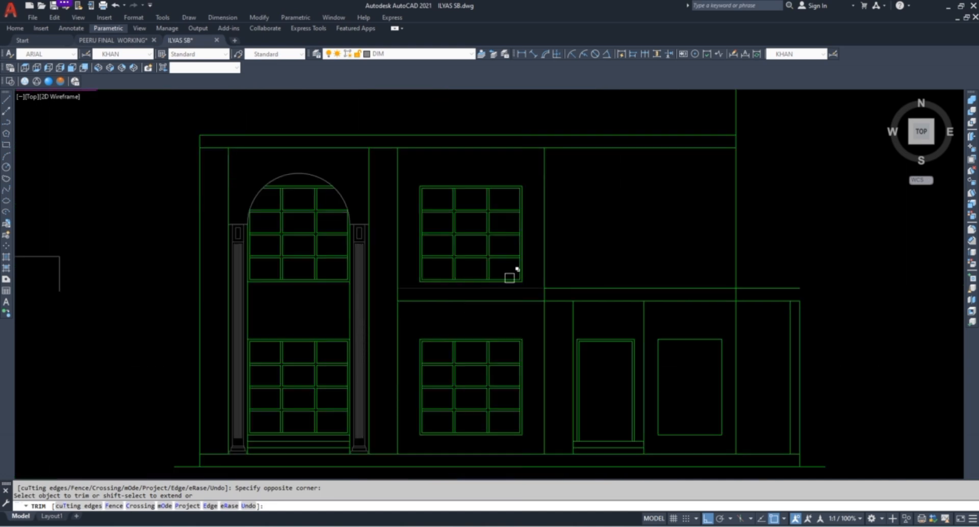
pyautogui.scroll(3, 554, 300)
pyautogui.press('Escape')
# Draw a vertical line from the middle upper window's lower west corner down past the floor band and offset it westward
pyautogui.scroll(4, 332, 292)
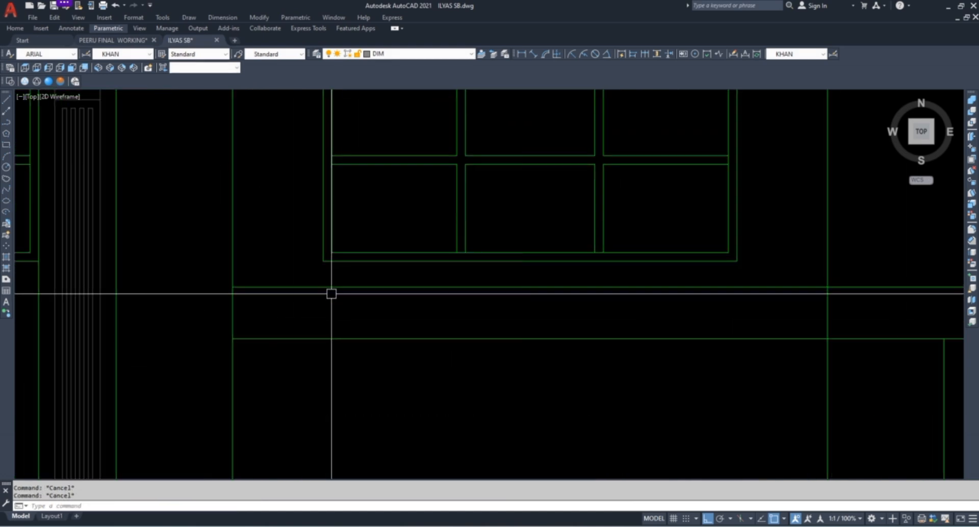
pyautogui.write('l')
pyautogui.press('space')
pyautogui.click(323, 261)
pyautogui.click(332, 394)
pyautogui.press('Escape')
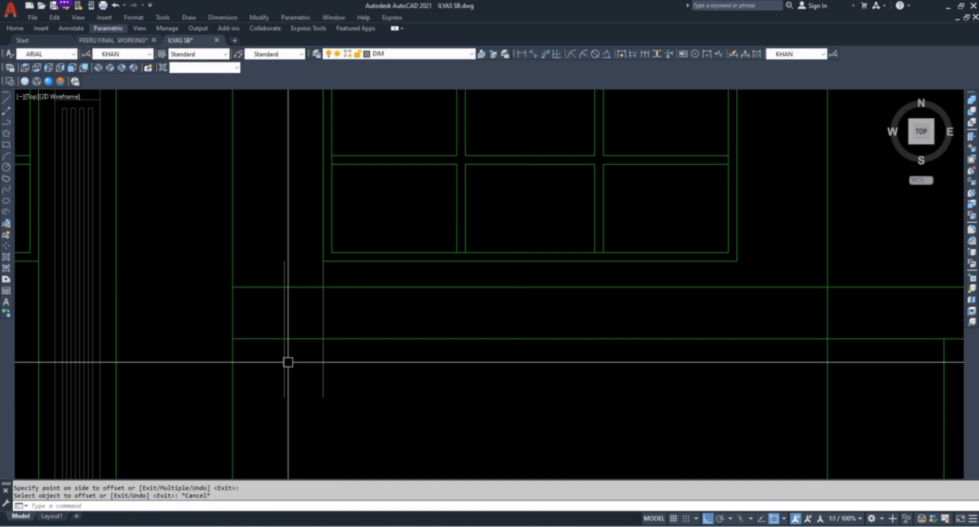
pyautogui.press('Escape')
pyautogui.press('Escape')
# Mirror the offset vertical line about the middle window's centreline, keeping the original
pyautogui.click(293, 324)
pyautogui.click(283, 309)
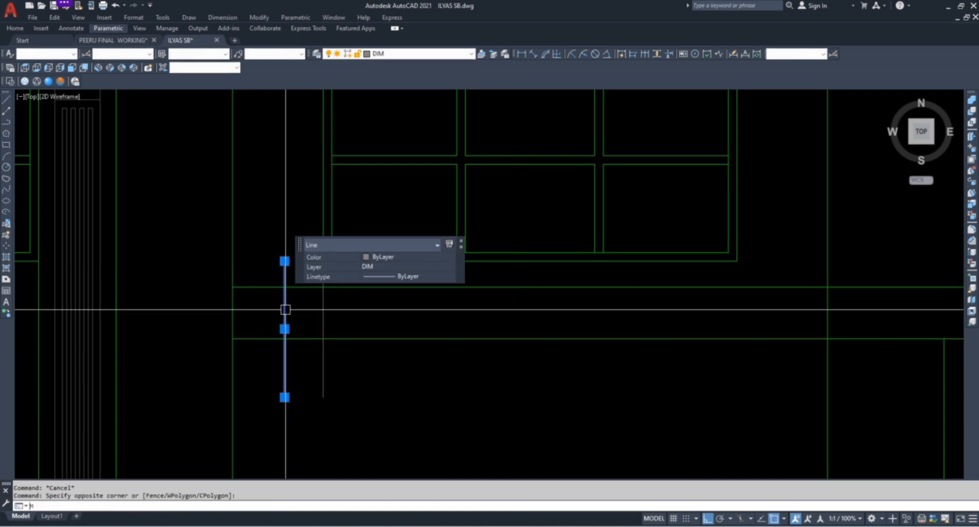
pyautogui.write('mi')
pyautogui.press('space')
pyautogui.click(530, 262)
pyautogui.click(536, 398)
pyautogui.press('space')
pyautogui.press('Escape')
pyautogui.press('Escape')
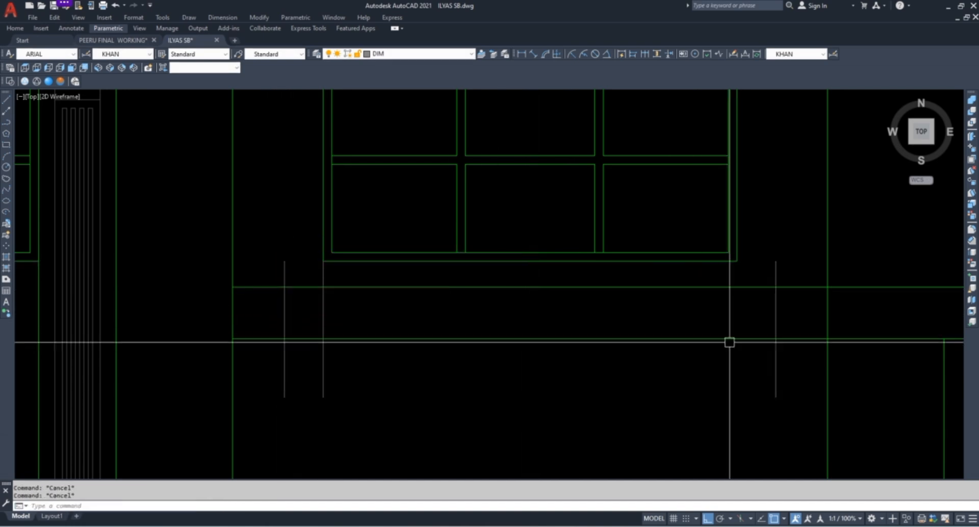
# Trim the floor band lines between the mirrored vertical line and the wall line to its east
pyautogui.write('tr')
pyautogui.press('space')
pyautogui.press('space')
pyautogui.click(797, 351)
pyautogui.click(802, 261)
pyautogui.press('Escape')
pyautogui.press('Escape')
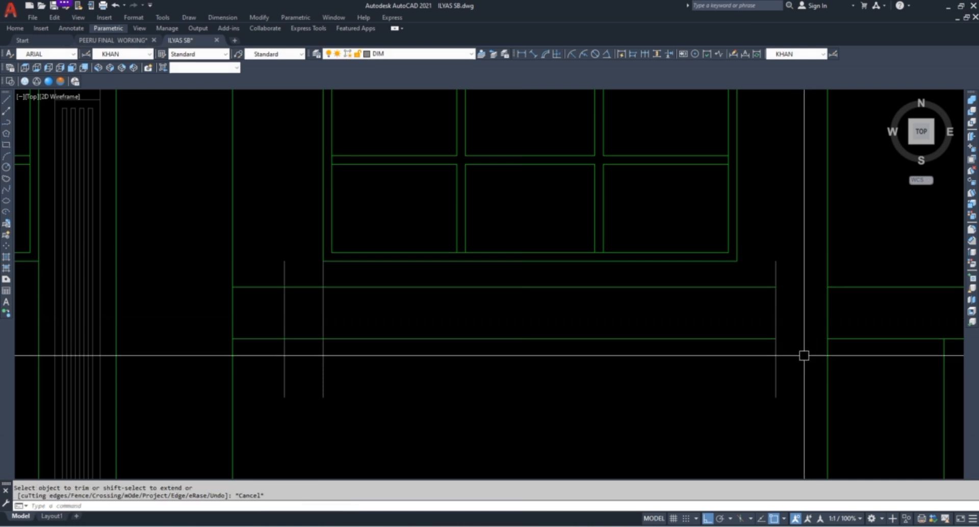
# Delete the vertical construction line below the window's lower west corner
pyautogui.click(805, 355)
pyautogui.press('Escape')
pyautogui.press('Escape')
pyautogui.press('Escape')
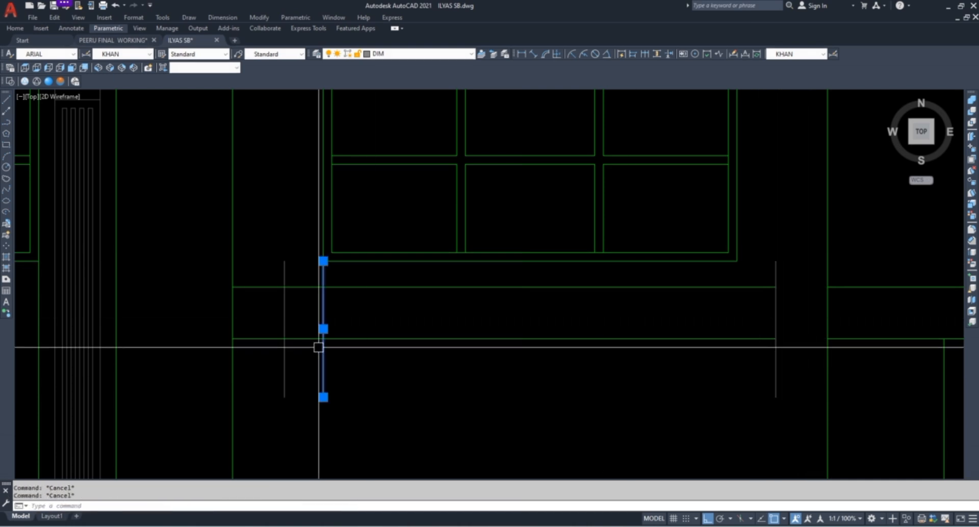
pyautogui.press('Escape')
pyautogui.click(323, 355)
pyautogui.press('Delete')
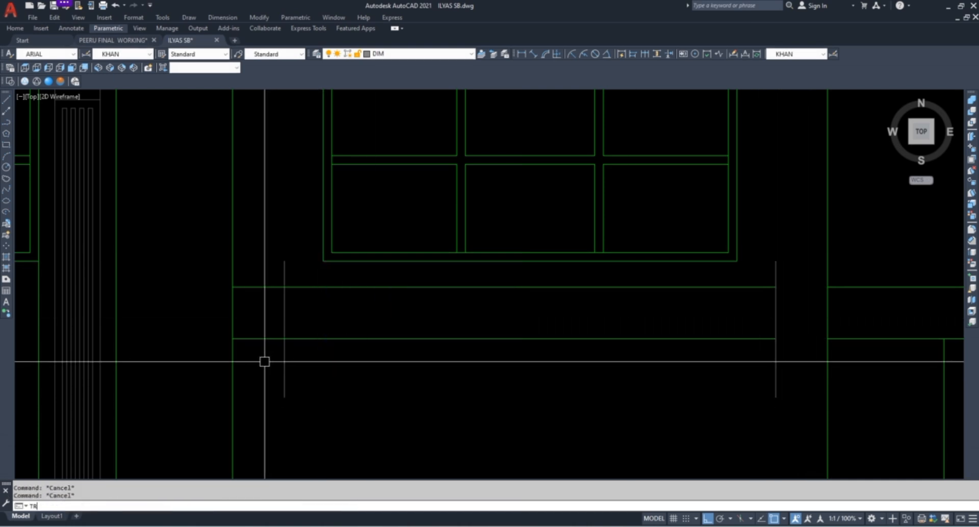
# Trim the floor band line stubs west of the panel and the vertical lines' ends above and below the band
pyautogui.write('tr')
pyautogui.press('space')
pyautogui.click(264, 362)
pyautogui.click(263, 256)
pyautogui.click(269, 367)
pyautogui.click(781, 345)
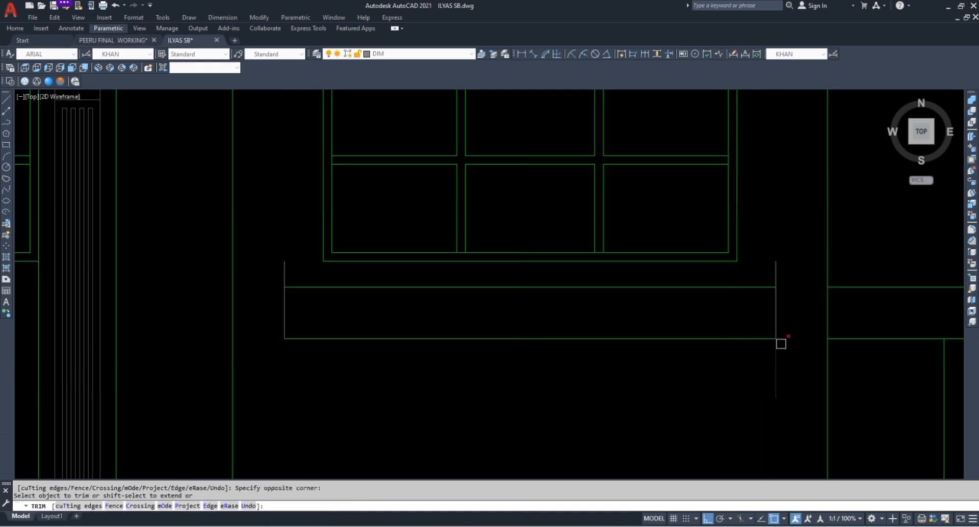
pyautogui.click(274, 285)
pyautogui.press('Escape')
pyautogui.press('Escape')
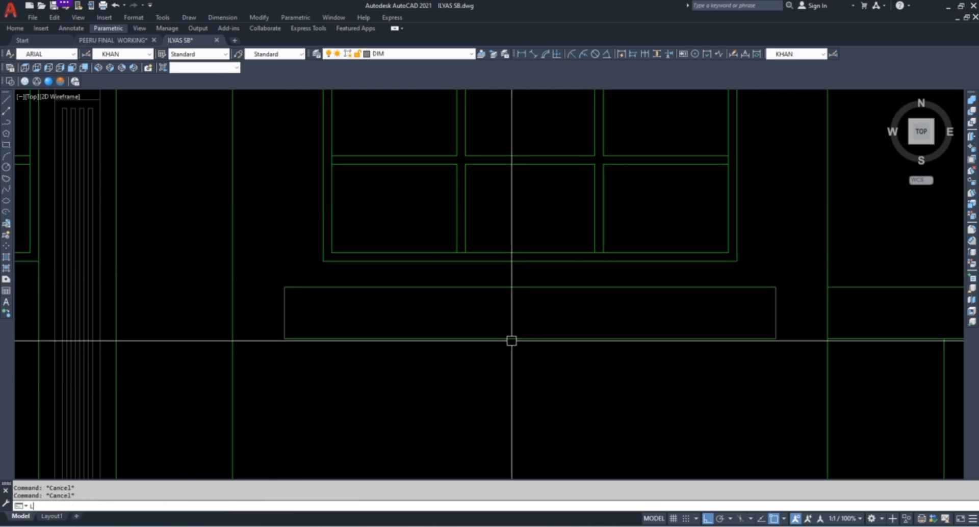
# Draw a stepped line from the panel's upper-west corner: 2" down, 2" east and 2" down
pyautogui.write('L')
pyautogui.press('Return')
pyautogui.scroll(2, 339, 322)
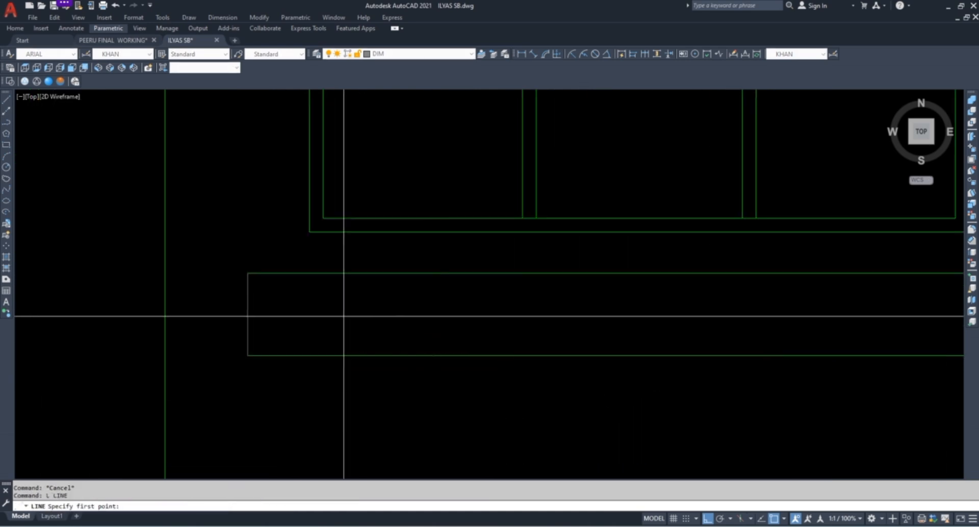
pyautogui.click(248, 273)
pyautogui.write('2')
pyautogui.press('Return')
pyautogui.write('2')
pyautogui.press('Return')
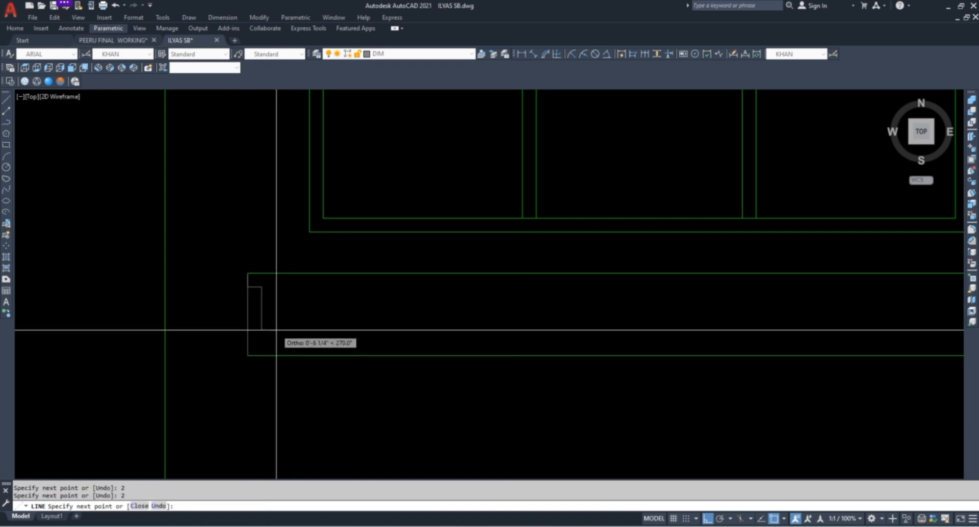
pyautogui.hotkey('ctrl', 'z')
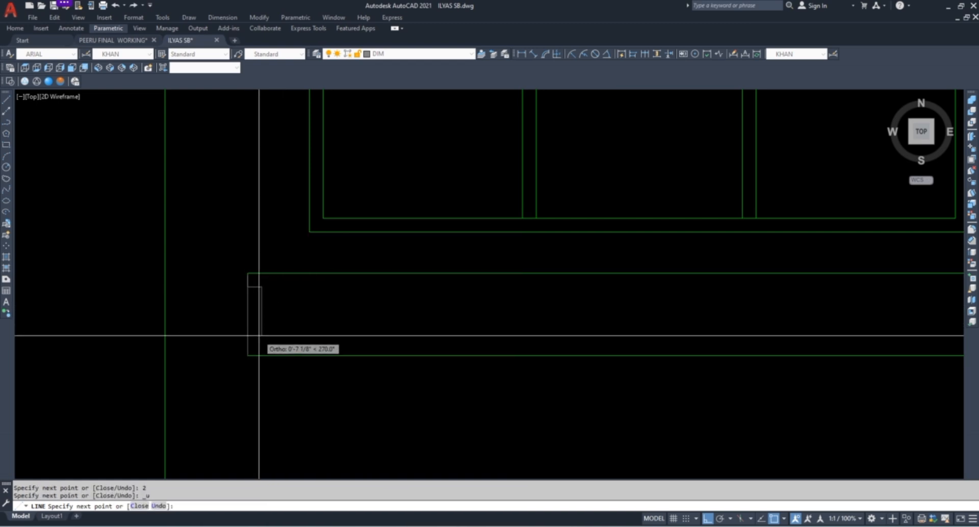
pyautogui.press('Escape')
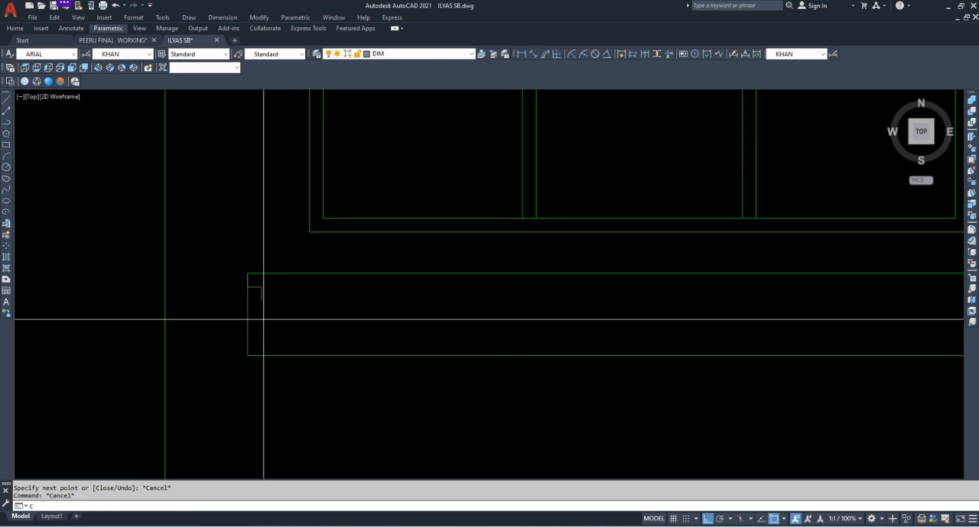
# Draw a circle of 3" radius centred on the lower end of the stepped line
pyautogui.scroll(4, 255, 296)
pyautogui.write('c')
pyautogui.press('Return')
pyautogui.click(276, 311)
pyautogui.write('3')
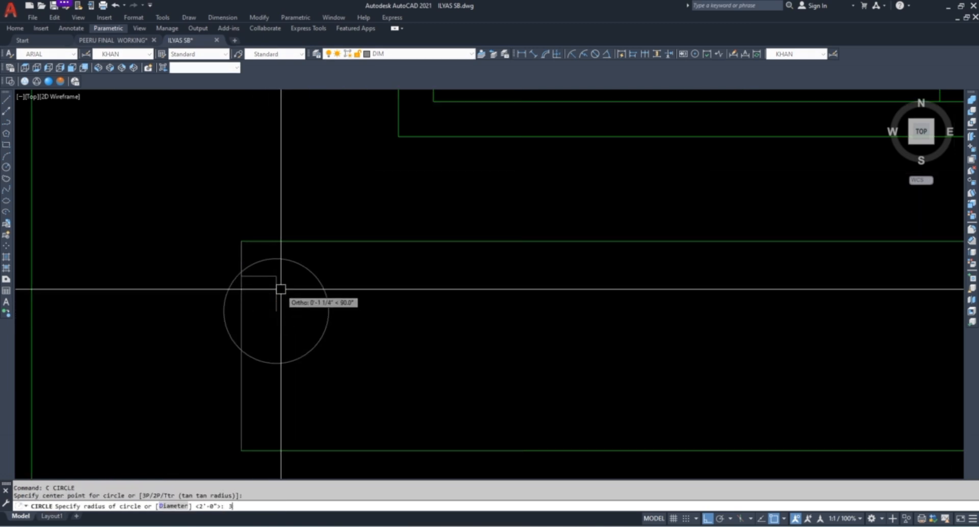
pyautogui.press('Return')
# Move the circle down so its top quadrant sits on the end of the stepped line
pyautogui.click(295, 267)
pyautogui.write('m')
pyautogui.press('Return')
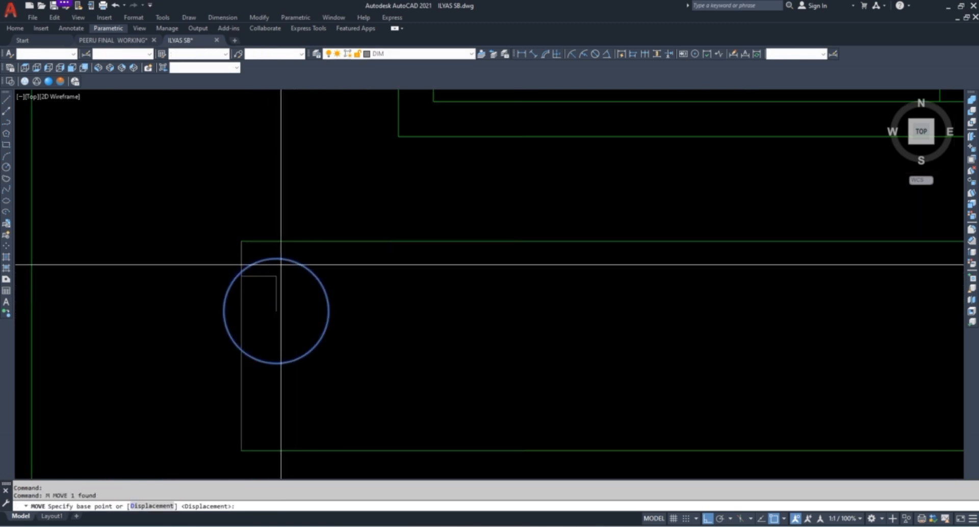
pyautogui.click(277, 260)
pyautogui.press('Escape')
pyautogui.click(299, 266)
pyautogui.press('Return')
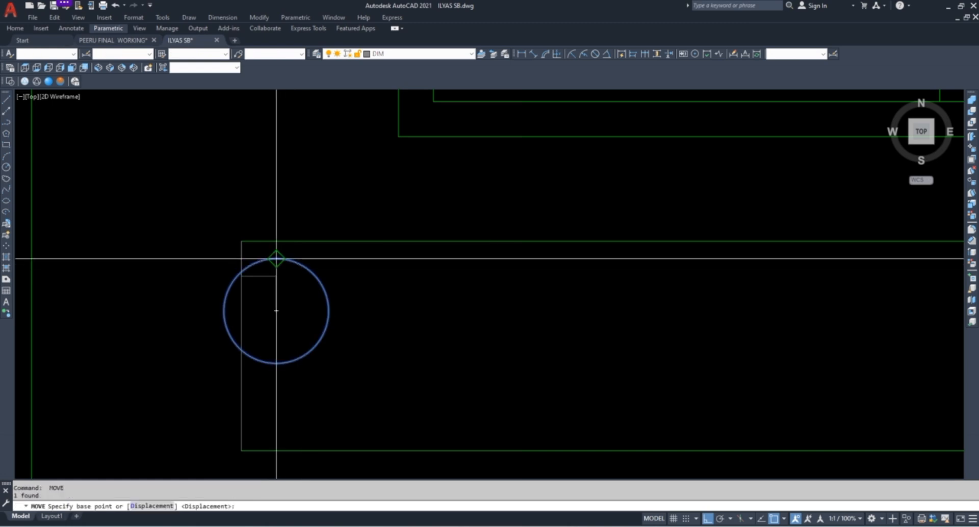
pyautogui.click(277, 259)
pyautogui.press('Escape')
pyautogui.press('Escape')
pyautogui.click(294, 316)
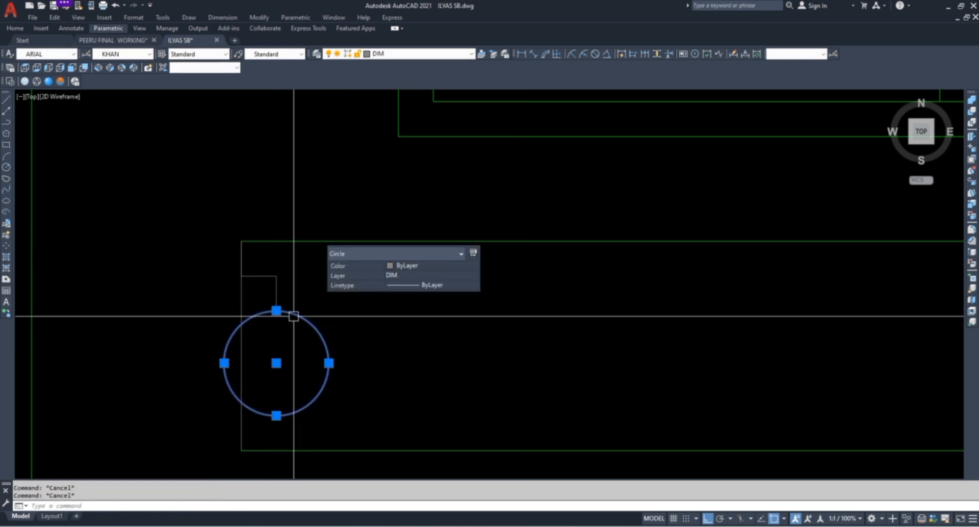
pyautogui.press('Escape')
# Draw a horizontal line eastward from the circle's east quadrant
pyautogui.write('l')
pyautogui.press('space')
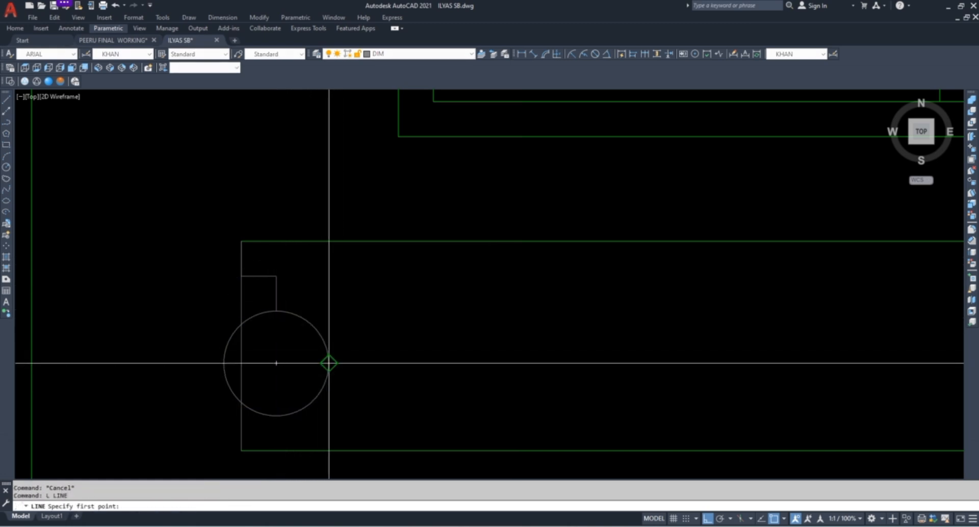
pyautogui.click(329, 363)
pyautogui.click(484, 348)
pyautogui.press('Escape')
pyautogui.press('Escape')
# Draw a stepped line from the circle's east quadrant: 2" east, 2" down, 2" east, ending down at the band's lower line
pyautogui.press('space')
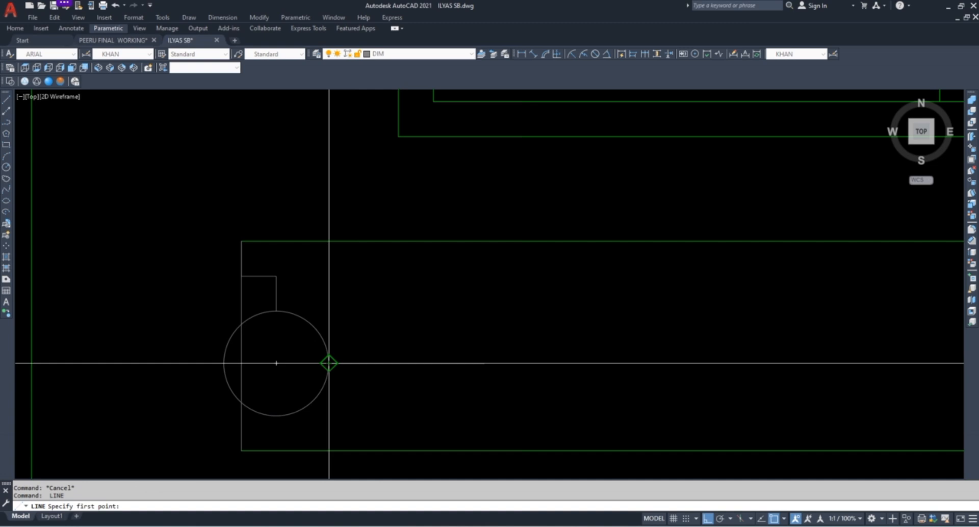
pyautogui.click(329, 363)
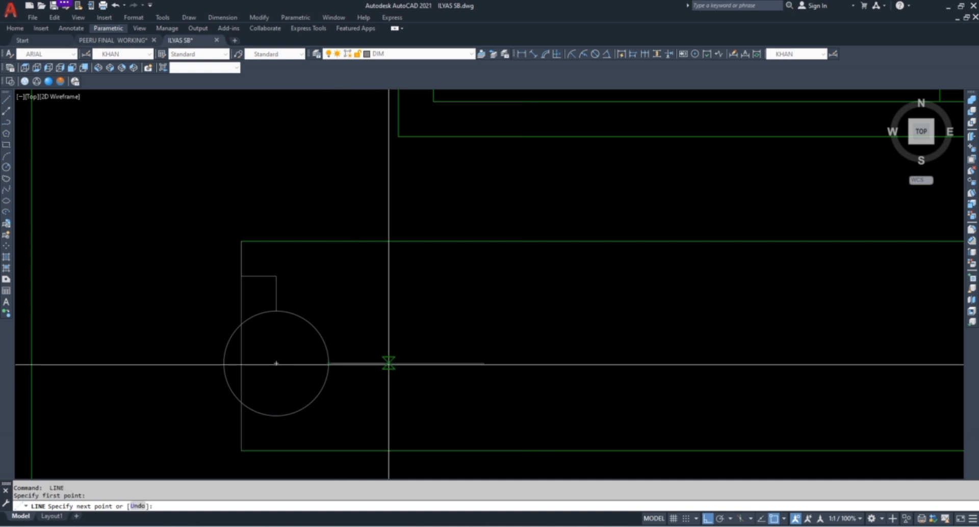
pyautogui.write('2')
pyautogui.press('Return')
pyautogui.write('2')
pyautogui.press('Return')
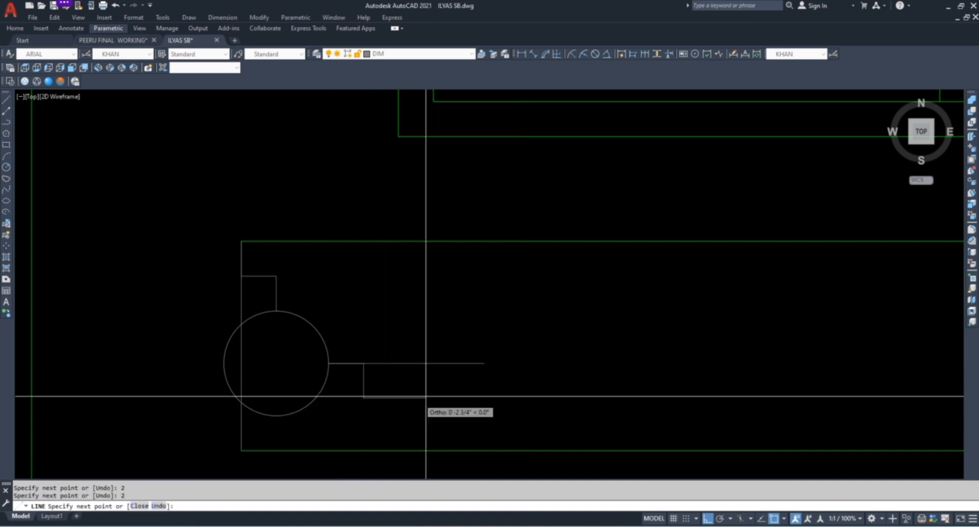
pyautogui.write('2')
pyautogui.press('Return')
pyautogui.click(399, 451)
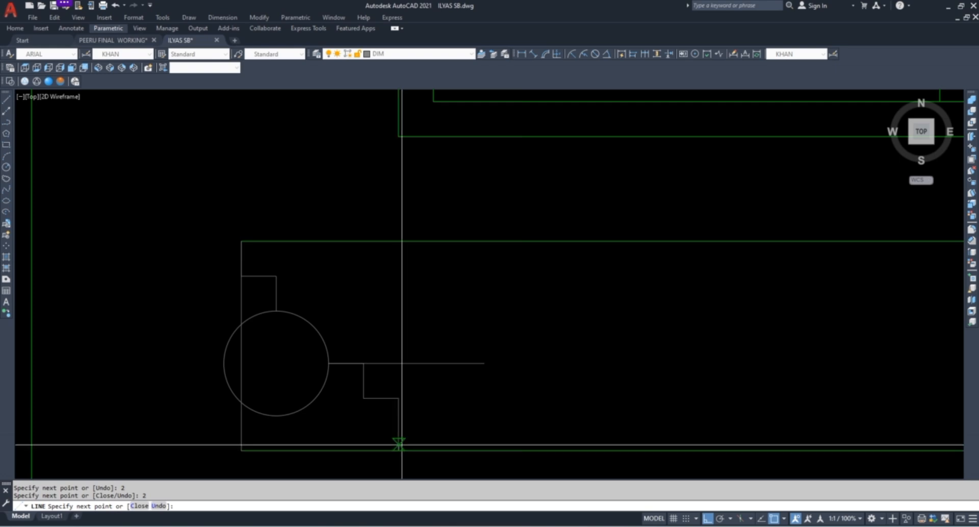
pyautogui.press('Escape')
pyautogui.press('Escape')
# Trim away the lower part of the circle between the panel's west edge and its east quadrant
pyautogui.write('t')
pyautogui.press('Return')
pyautogui.press('Return')
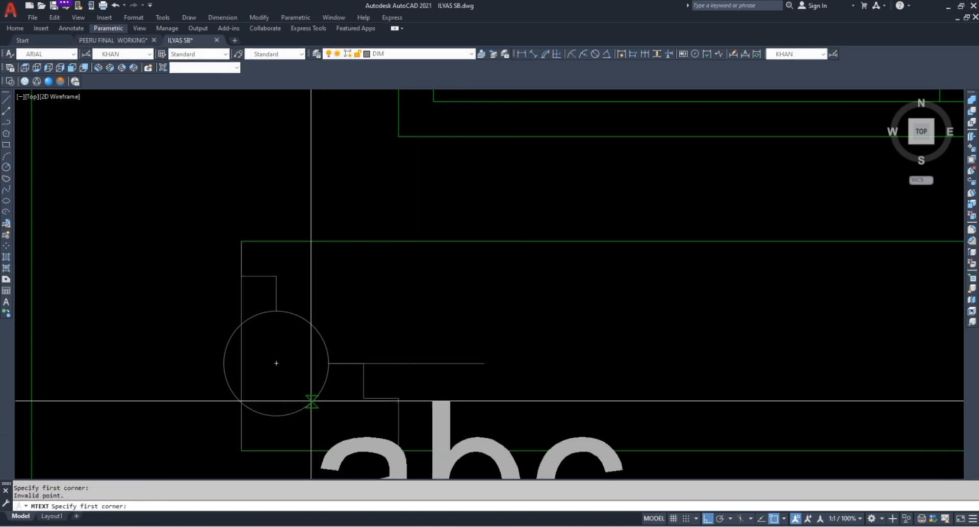
pyautogui.click(310, 400)
pyautogui.press('Escape')
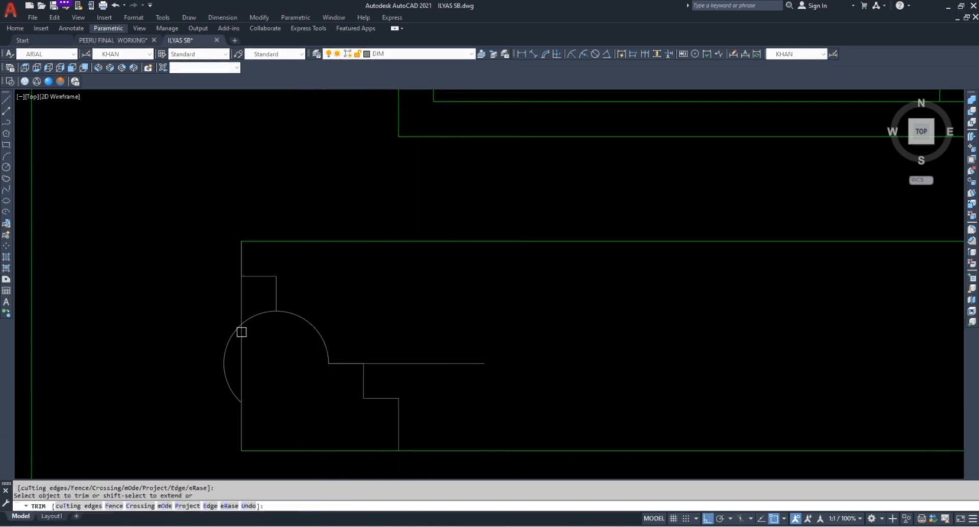
pyautogui.press('Escape')
pyautogui.press('Escape')
# Delete the leftover west arc and the panel's west edge below the first step, leaving only the moulding profile
pyautogui.click(255, 335)
pyautogui.click(214, 376)
pyautogui.write('e')
pyautogui.press('Return')
pyautogui.scroll(-2, 186, 339)
pyautogui.press('Escape')
pyautogui.press('Escape')
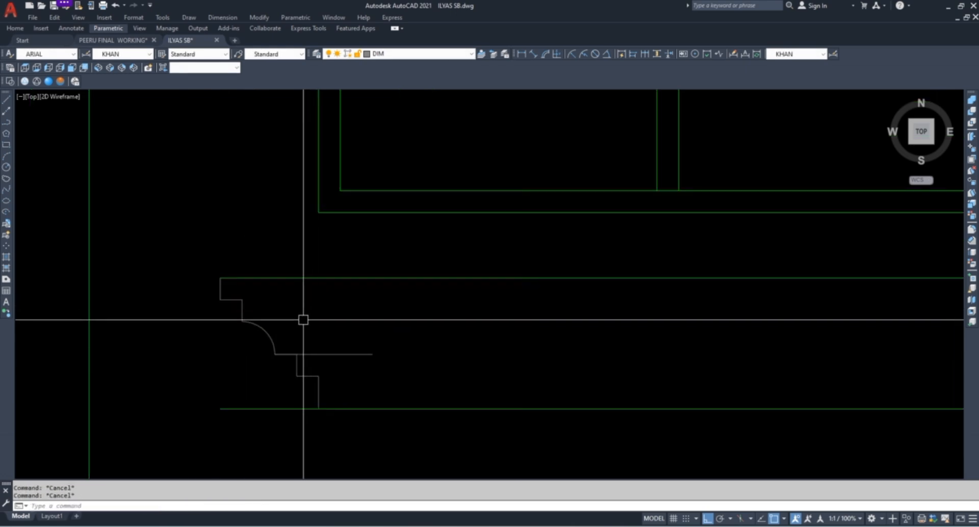
# Draw a horizontal line eastward from the top end of the moulding's arc
pyautogui.write('l')
pyautogui.press('Return')
pyautogui.click(242, 321)
pyautogui.click(482, 321)
pyautogui.press('Escape')
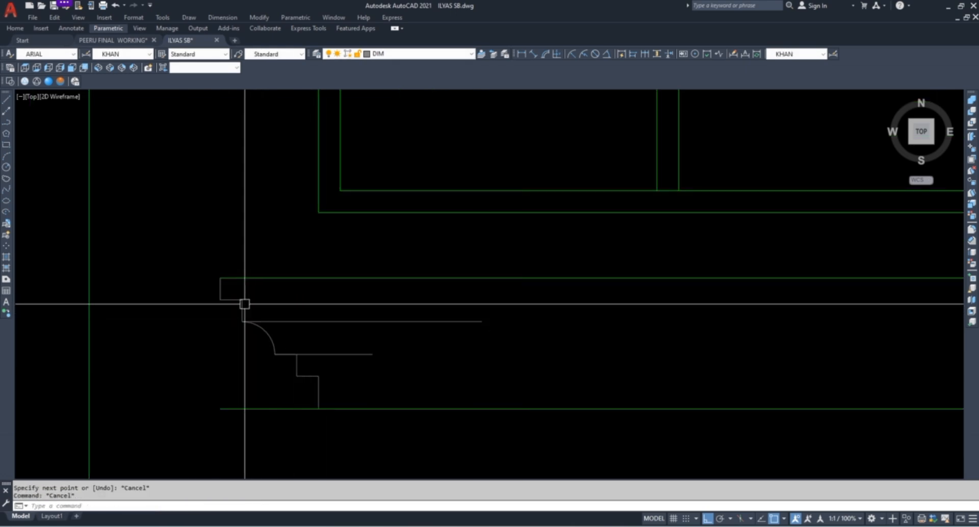
# Stretch the profile's first and lowest horizontal step lines eastward into the panel
pyautogui.click(246, 299)
pyautogui.click(242, 299)
pyautogui.click(529, 300)
pyautogui.press('Escape')
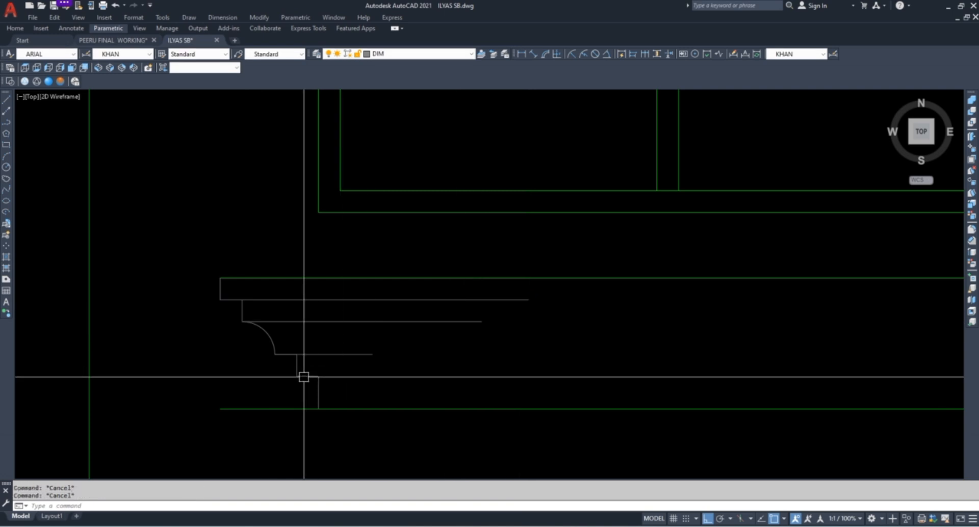
pyautogui.click(306, 376)
pyautogui.click(323, 375)
pyautogui.click(587, 376)
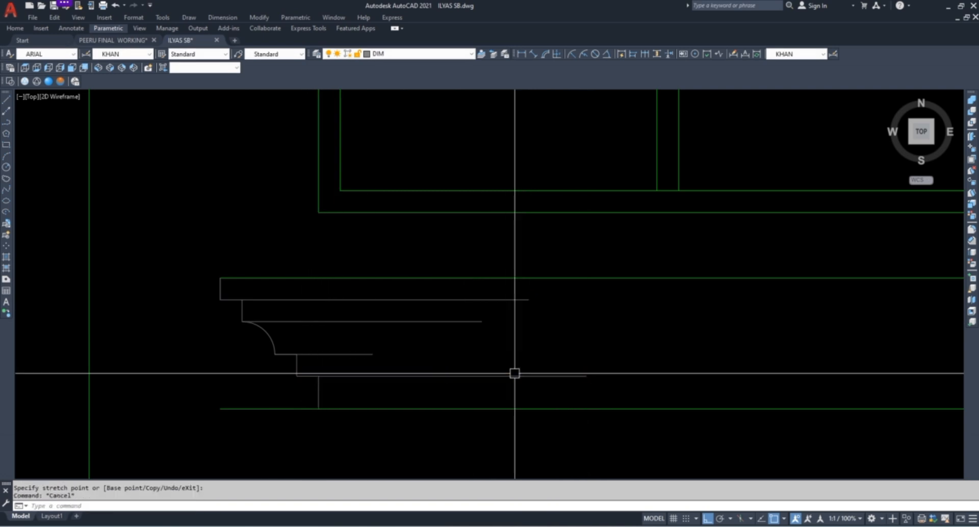
pyautogui.press('Escape')
# Extend the four horizontal moulding lines to the panel's east edge and trim the bottom line's stub west of the profile
pyautogui.scroll(-2, 278, 322)
pyautogui.write('ex')
pyautogui.press('Return')
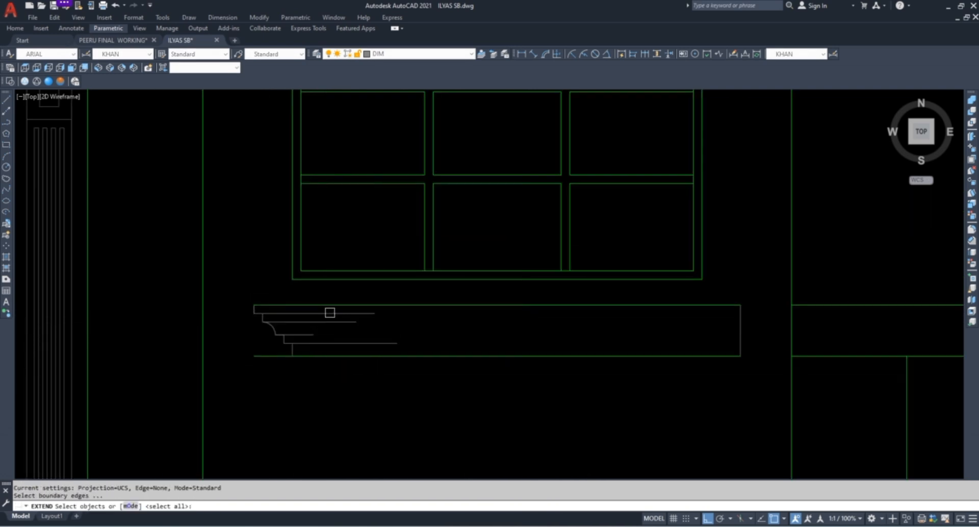
pyautogui.press('Escape')
pyautogui.press('Escape')
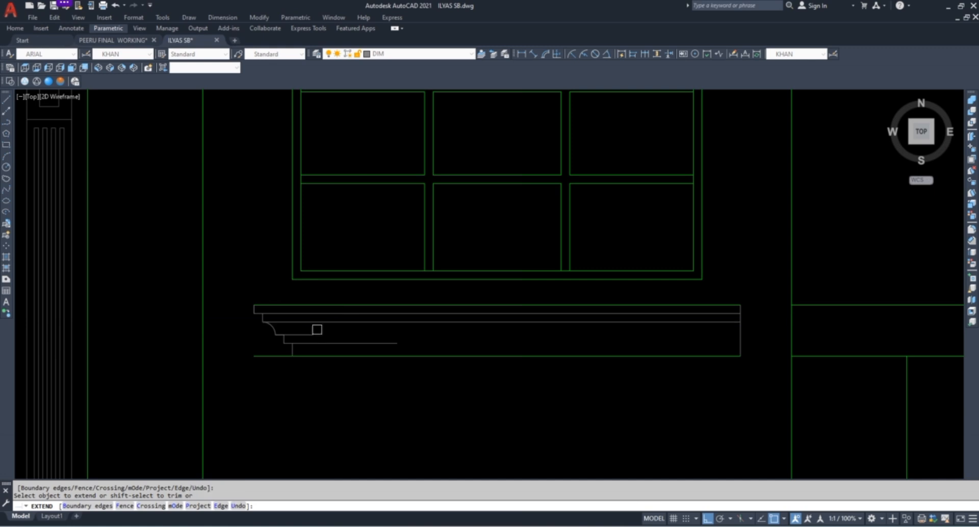
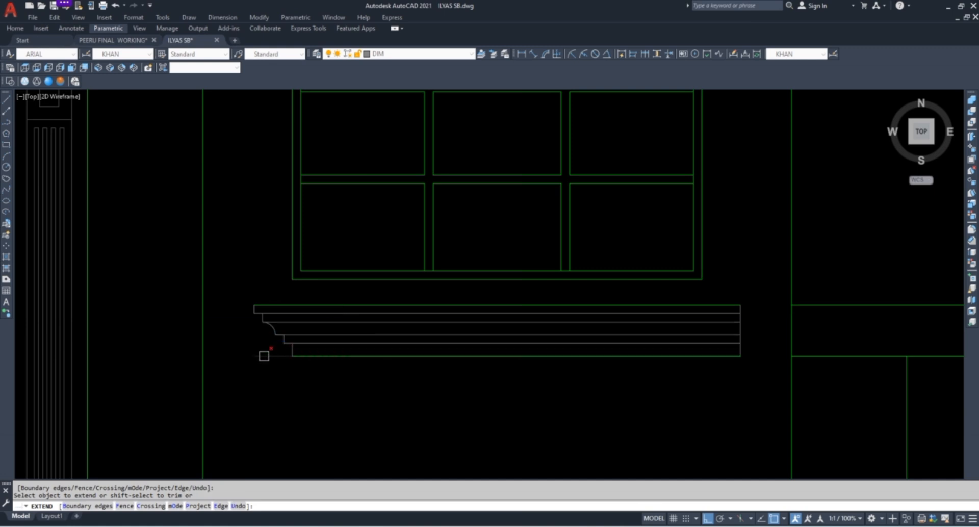
pyautogui.press('Escape')
# Mirror the west moulding profile about the middle window's vertical centreline, keeping the original
pyautogui.click(243, 386)
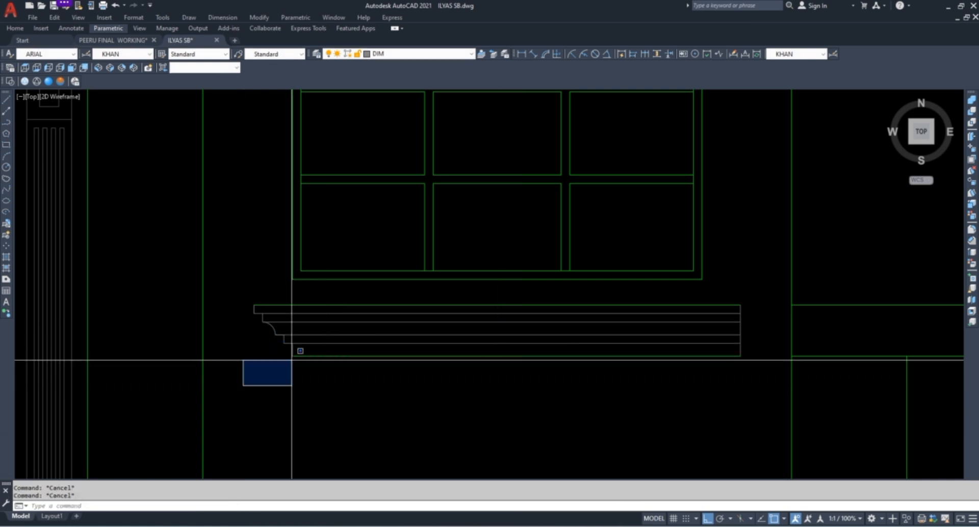
pyautogui.click(360, 294)
pyautogui.press('Return')
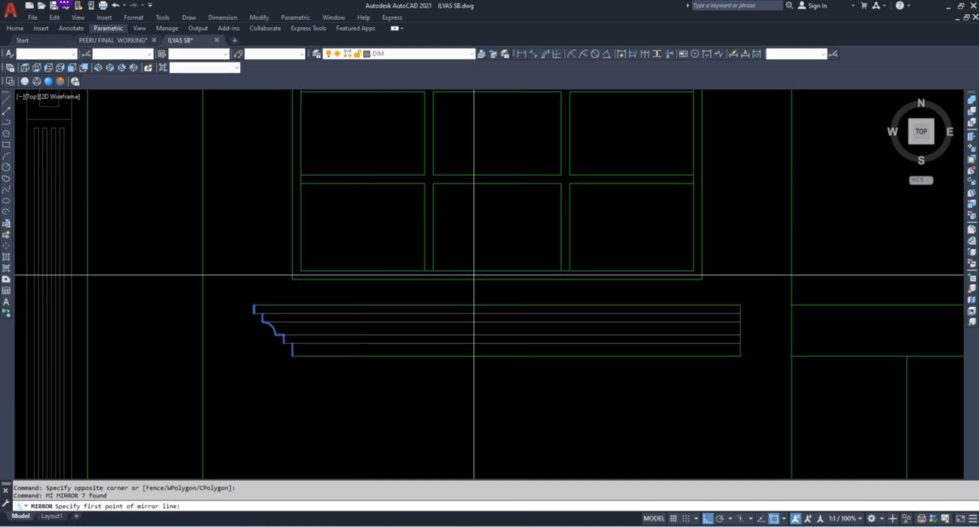
pyautogui.click(498, 280)
pyautogui.press('Escape')
pyautogui.press('Escape')
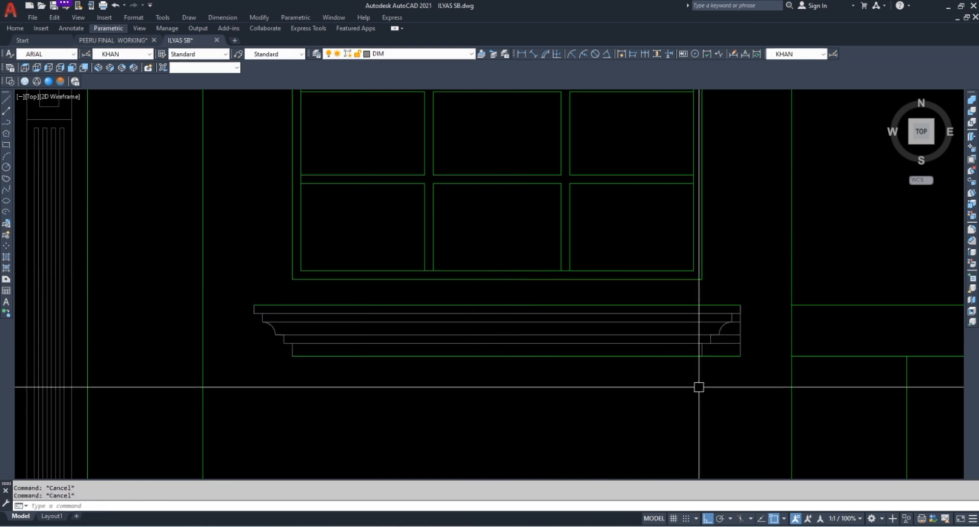
# Trim the horizontal line ends and the panel's east edge outside the mirrored profile
pyautogui.write('TR')
pyautogui.press('Return')
pyautogui.scroll(2, 773, 367)
pyautogui.click(706, 388)
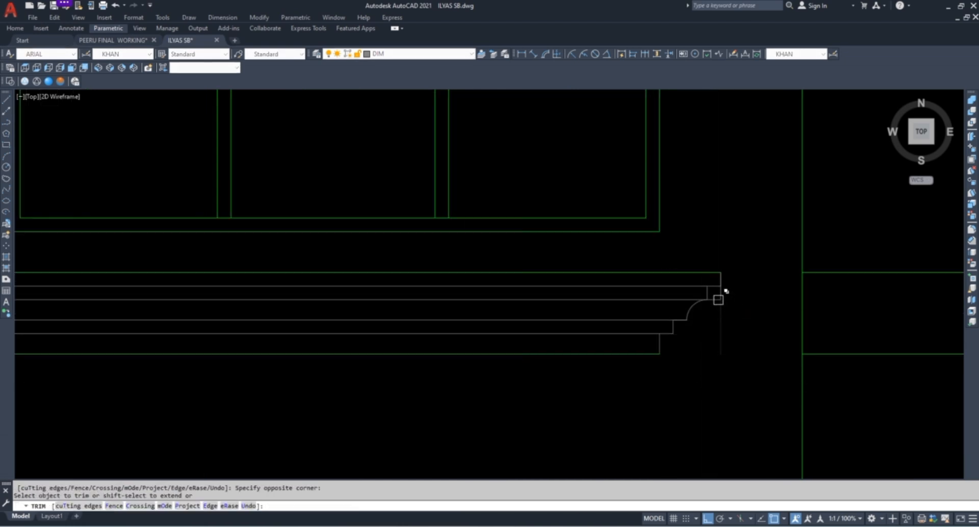
pyautogui.click(719, 300)
pyautogui.scroll(3, 724, 295)
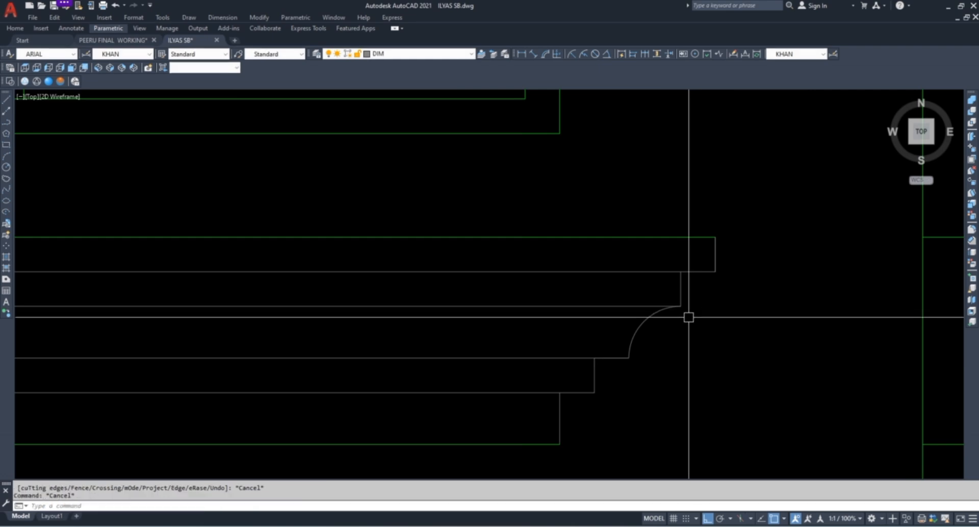
# Match the properties of the whole moulding to one of its grey horizontal lines
pyautogui.click(757, 205)
pyautogui.scroll(-5, 638, 286)
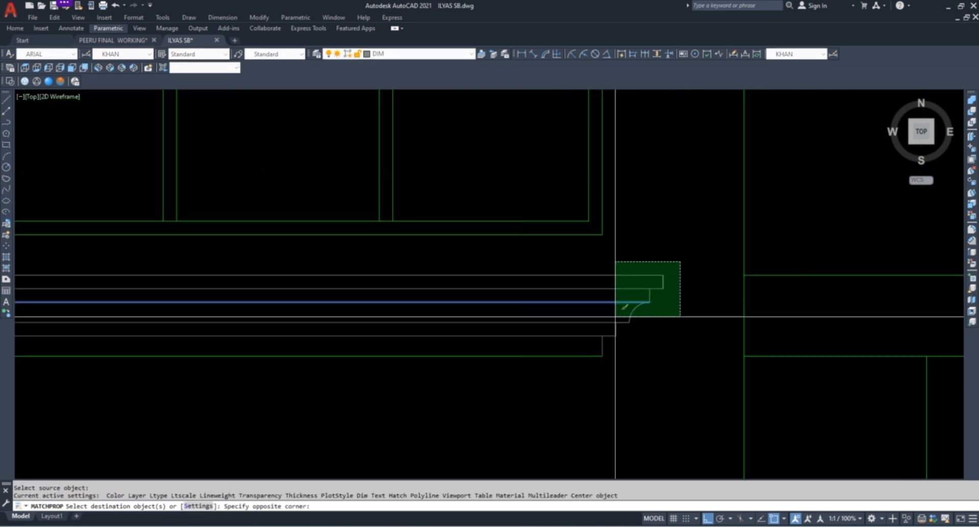
pyautogui.scroll(-3, 448, 328)
pyautogui.click(241, 366)
pyautogui.press('Escape')
pyautogui.press('Escape')
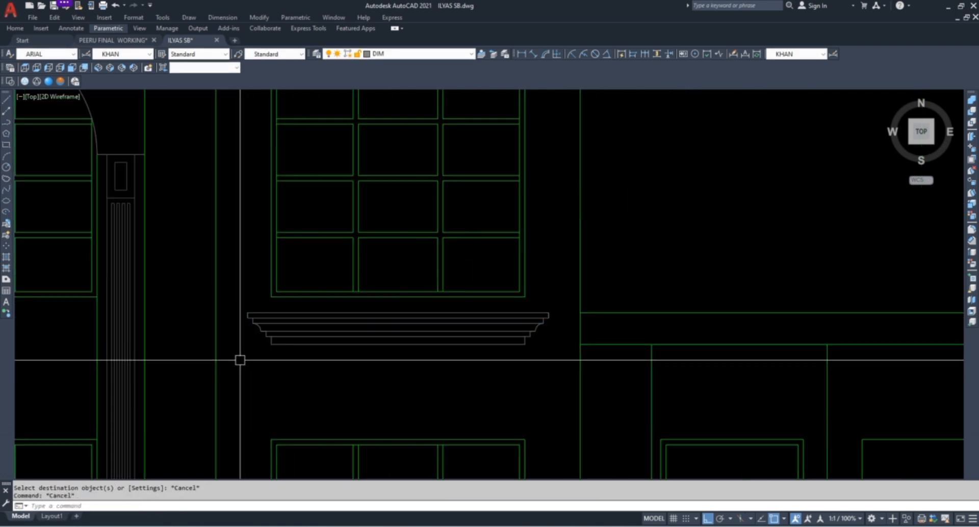
# Copy the whole moulding from its upper-west corner to the west end of the floor band above the entrance door
pyautogui.click(226, 362)
pyautogui.click(556, 303)
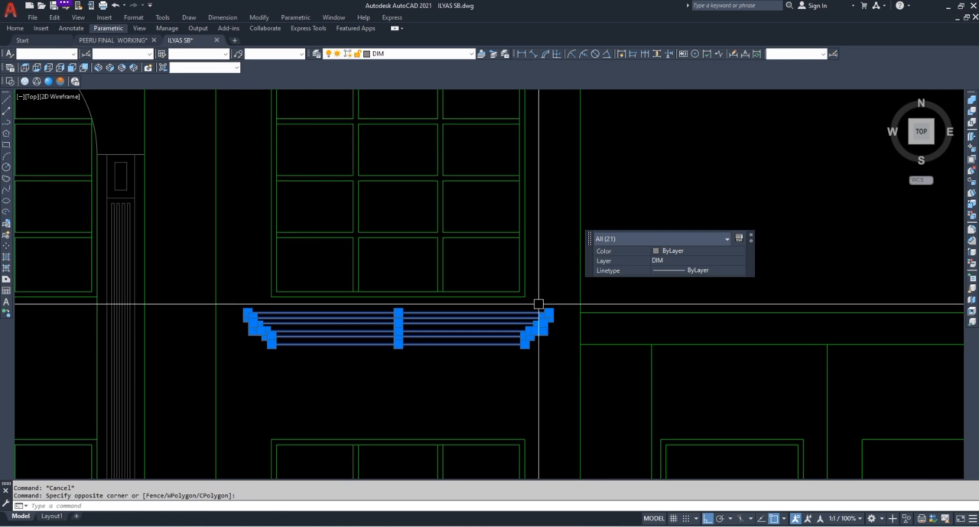
pyautogui.press('Return')
pyautogui.click(248, 313)
pyautogui.scroll(-4, 329, 289)
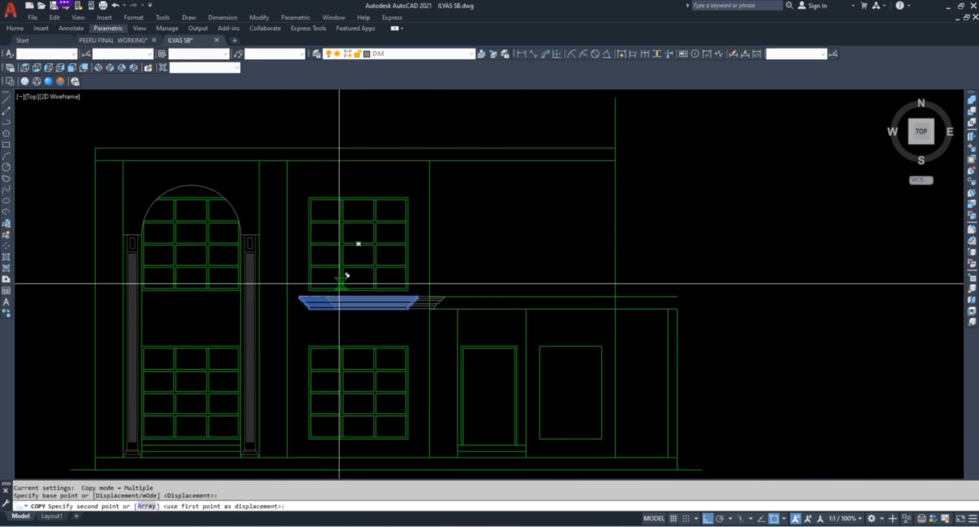
pyautogui.scroll(4, 444, 289)
pyautogui.press('Escape')
pyautogui.press('Escape')
pyautogui.scroll(-4, 433, 307)
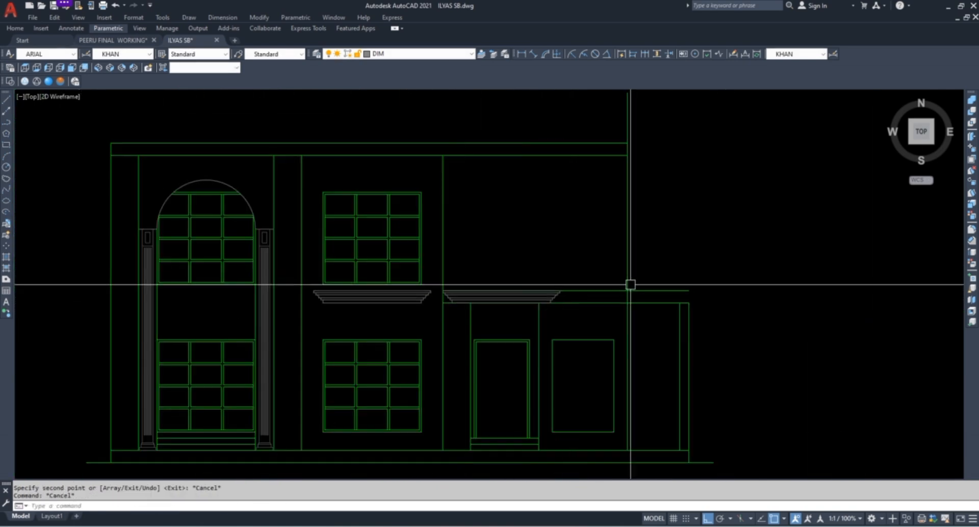
pyautogui.scroll(4, 621, 313)
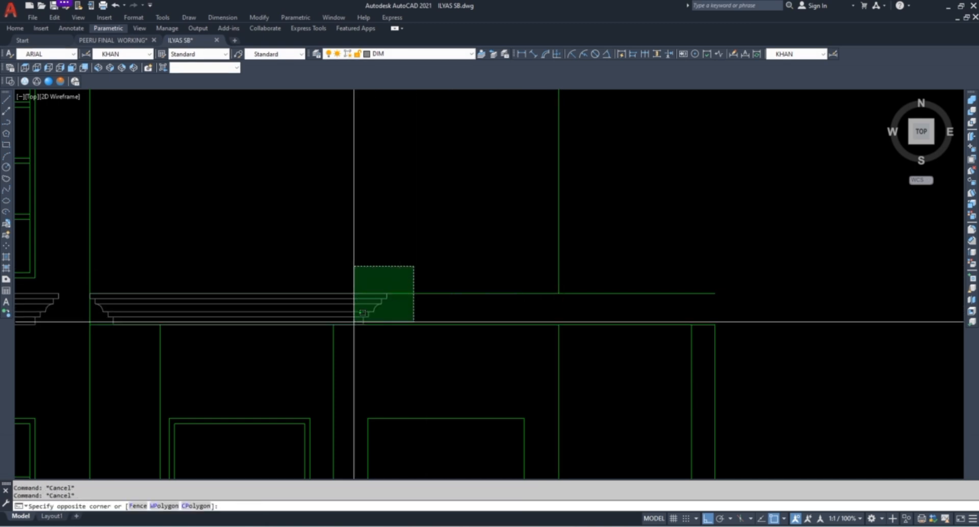
# Stretch the east end of the copied moulding above the entrance to the east end of the floor band
pyautogui.click(364, 325)
pyautogui.write('s')
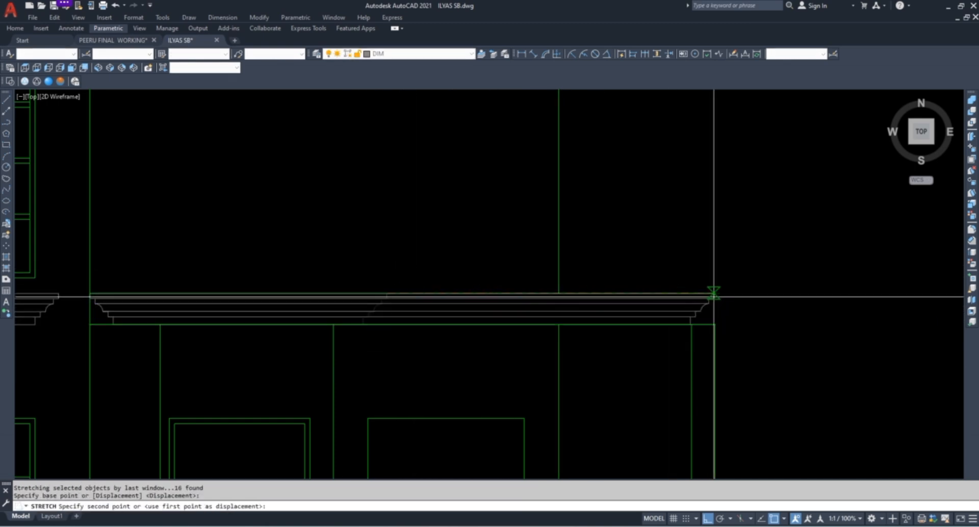
pyautogui.click(714, 293)
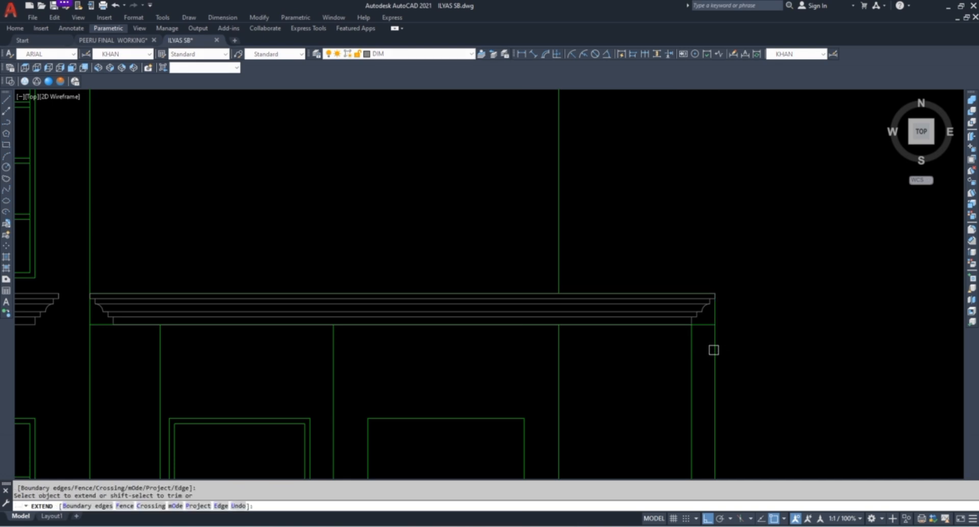
pyautogui.press('Escape')
# Erase the stepped and curved profile pieces at the east end of the entrance moulding
pyautogui.scroll(4, 715, 318)
pyautogui.press('Escape')
pyautogui.press('Escape')
pyautogui.click(588, 367)
pyautogui.click(779, 206)
pyautogui.write('E')
pyautogui.press('Escape')
# Extend the entrance moulding's horizontal lines to the east wall edge, and that edge up to the moulding's upper line
pyautogui.write('E')
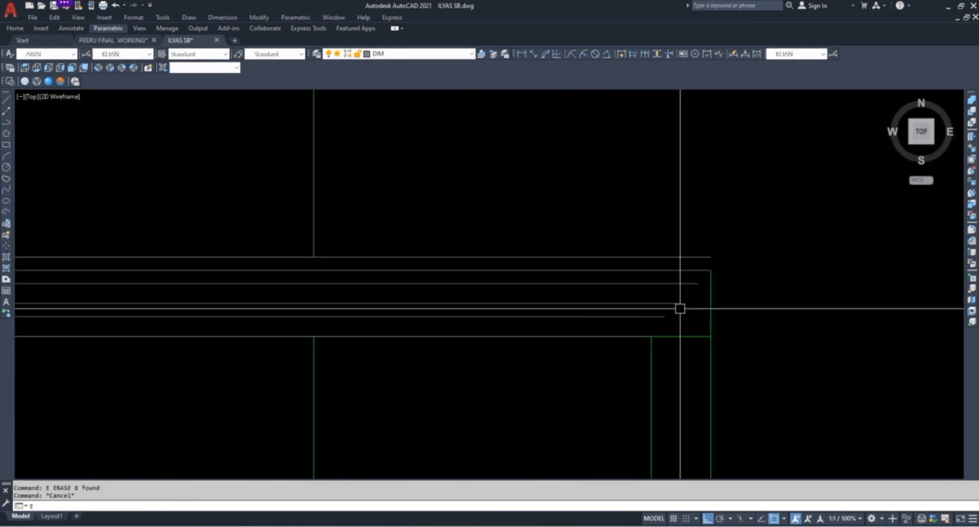
pyautogui.write('X')
pyautogui.press('space')
pyautogui.scroll(4, 680, 308)
pyautogui.click(678, 347)
pyautogui.click(625, 245)
pyautogui.press('Escape')
pyautogui.press('Escape')
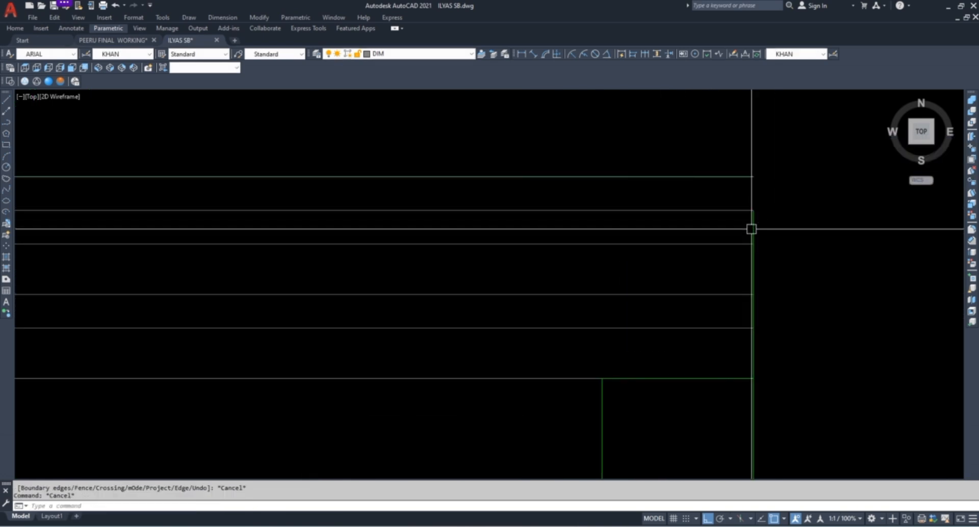
pyautogui.press('space')
pyautogui.press('space')
pyautogui.press('Escape')
# Erase the duplicate green line along the entrance moulding's upper edge and the duplicate grey line along its lower edge
pyautogui.write('E')
pyautogui.click(727, 177)
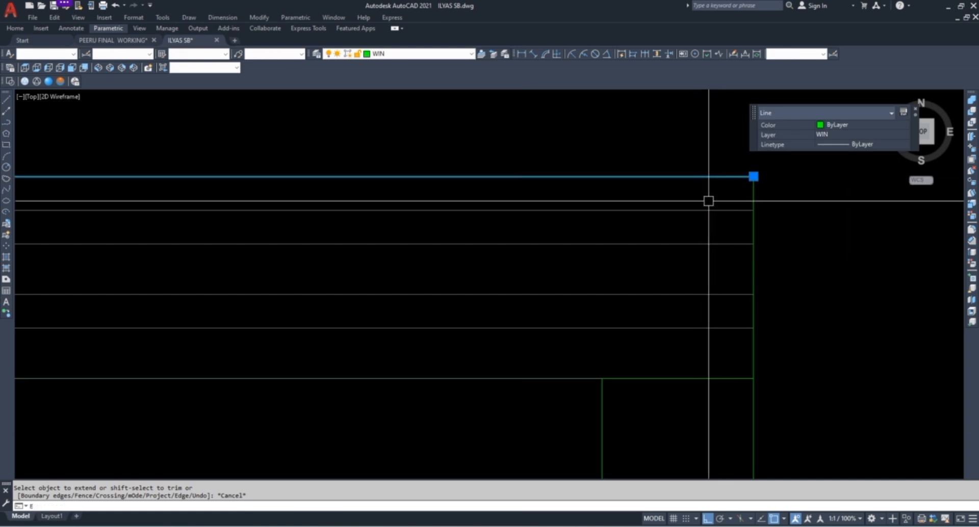
pyautogui.press('Escape')
pyautogui.click(725, 177)
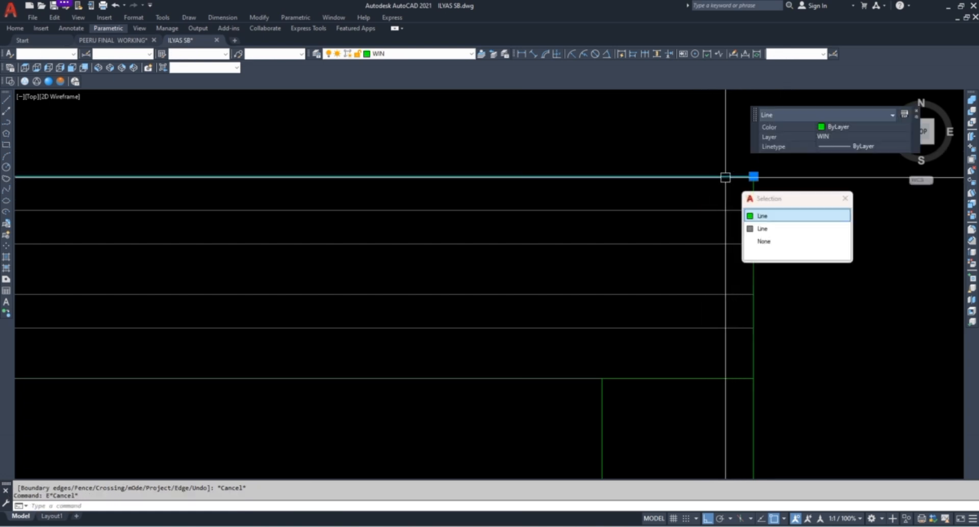
pyautogui.click(760, 214)
pyautogui.write('E')
pyautogui.press('space')
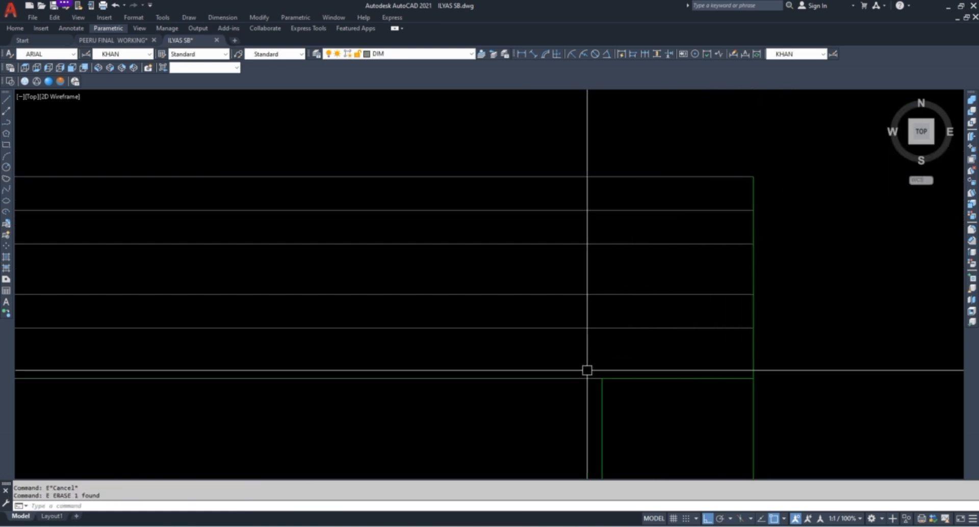
pyautogui.click(579, 377)
pyautogui.click(612, 430)
pyautogui.write('E')
pyautogui.press('space')
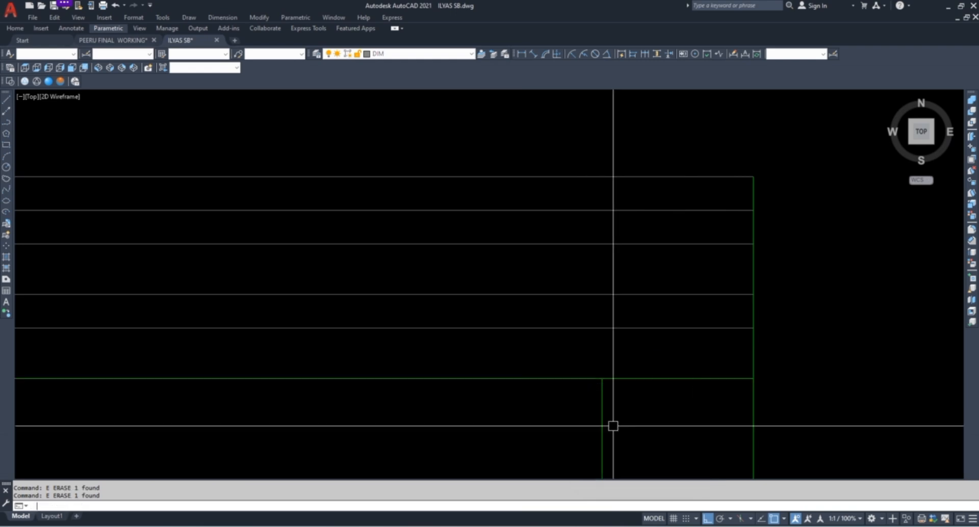
pyautogui.press('Escape')
pyautogui.press('Escape')
# Erase the stepped and curved profile pieces at the west end of the entrance moulding
pyautogui.scroll(-5, 781, 286)
pyautogui.scroll(5, 463, 334)
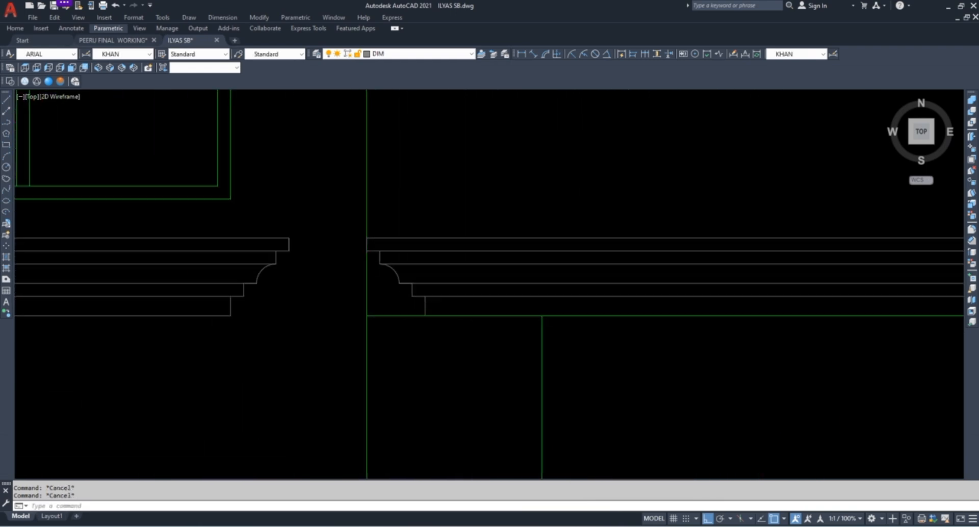
pyautogui.scroll(2, 367, 304)
pyautogui.click(297, 354)
pyautogui.click(443, 204)
pyautogui.press('Delete')
# Extend the shortened horizontal lines of the entrance moulding to the west wall line
pyautogui.write('EX')
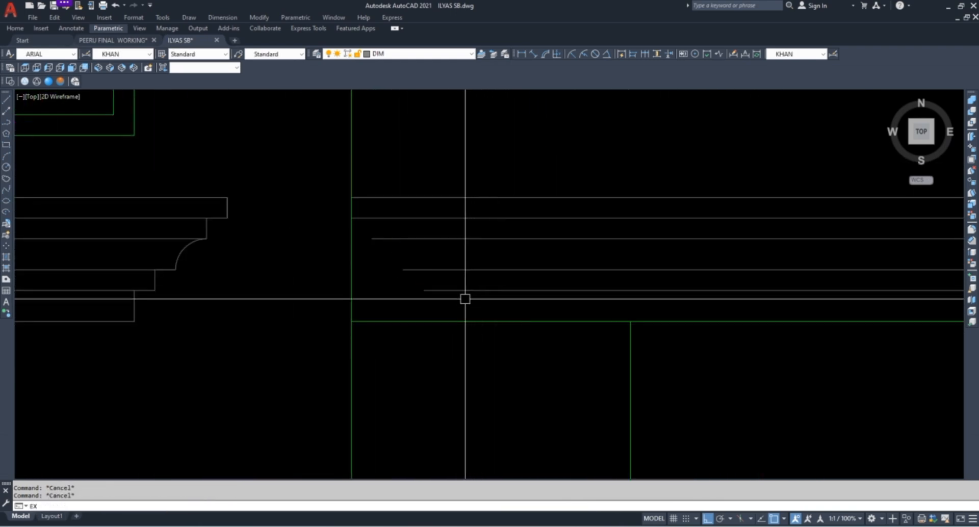
pyautogui.press('Return')
pyautogui.click(464, 300)
pyautogui.click(406, 199)
pyautogui.press('Escape')
pyautogui.press('Escape')
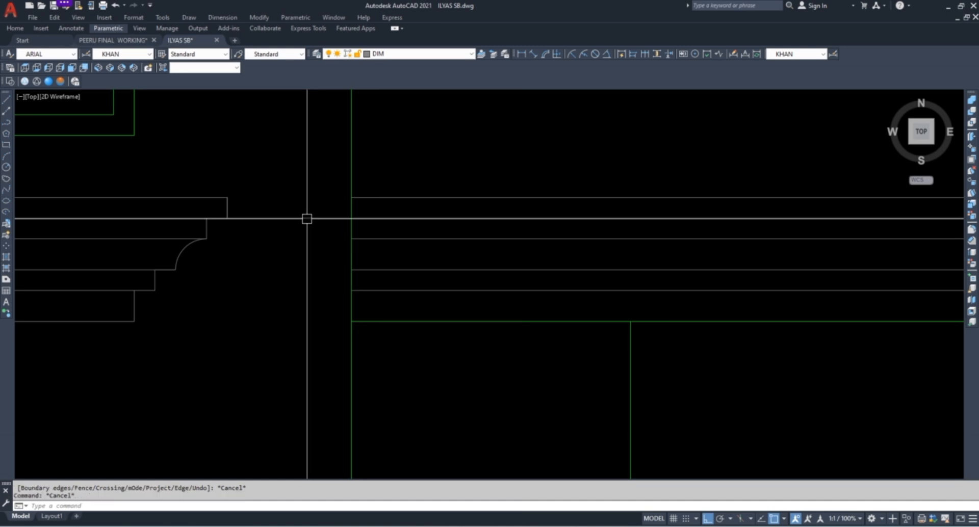
# Offset the green line beneath the entrance moulding 9 inches downward
pyautogui.scroll(-8, 411, 229)
pyautogui.press('Escape')
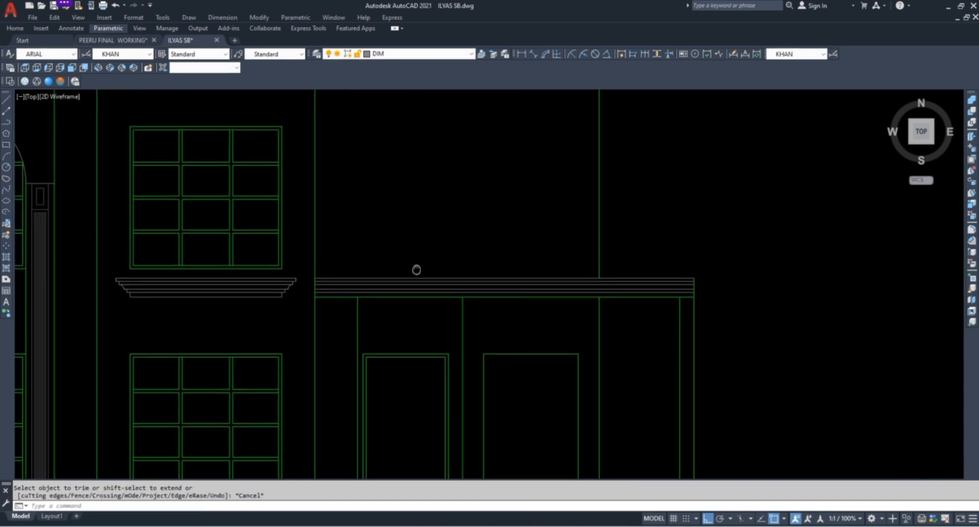
pyautogui.press('Escape')
pyautogui.press('Escape')
pyautogui.scroll(6, 423, 305)
pyautogui.write('o')
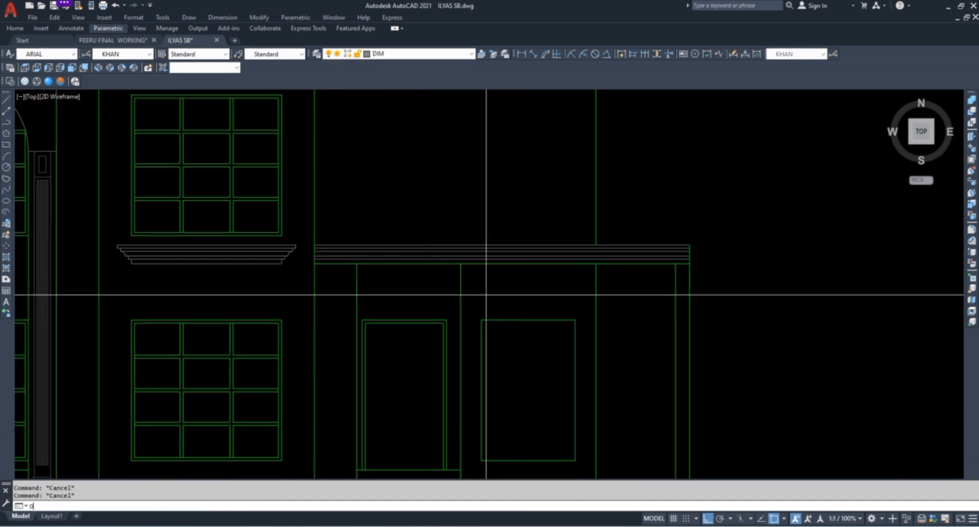
pyautogui.press('Return')
pyautogui.write('9')
pyautogui.press('Return')
pyautogui.scroll(3, 434, 275)
pyautogui.press('Escape')
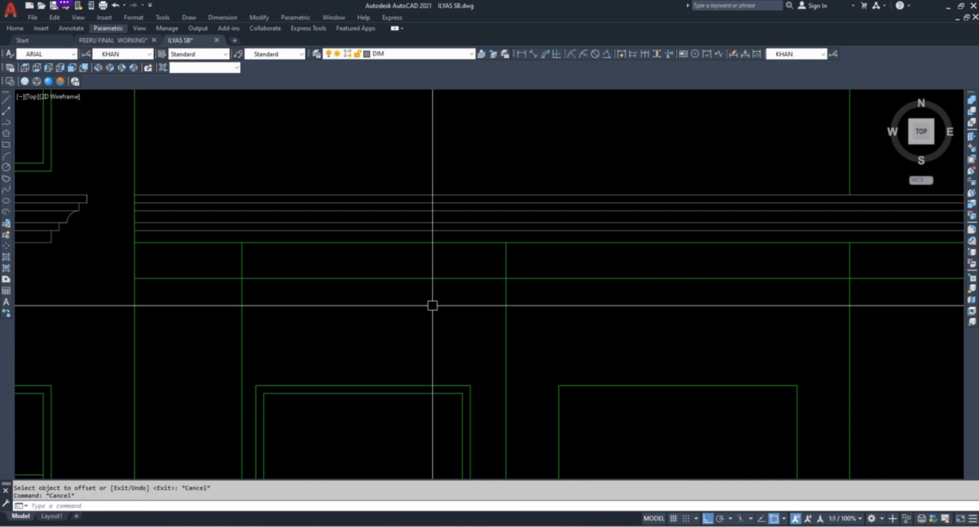
# Trim the entrance verticals between the moulding and the offset line, and the offset line's overhang past the inner east vertical
pyautogui.click(223, 266)
pyautogui.click(586, 263)
pyautogui.scroll(-3, 586, 264)
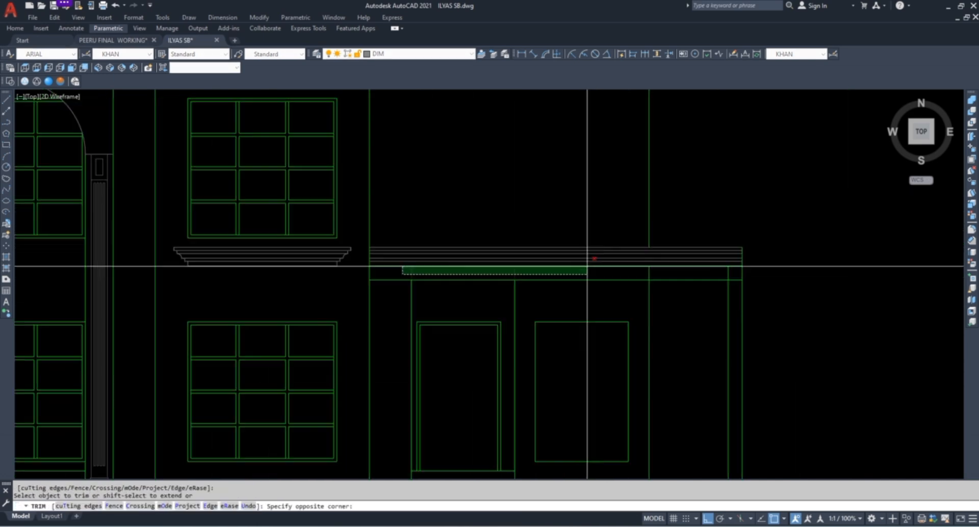
pyautogui.scroll(1, 663, 271)
pyautogui.scroll(2, 734, 281)
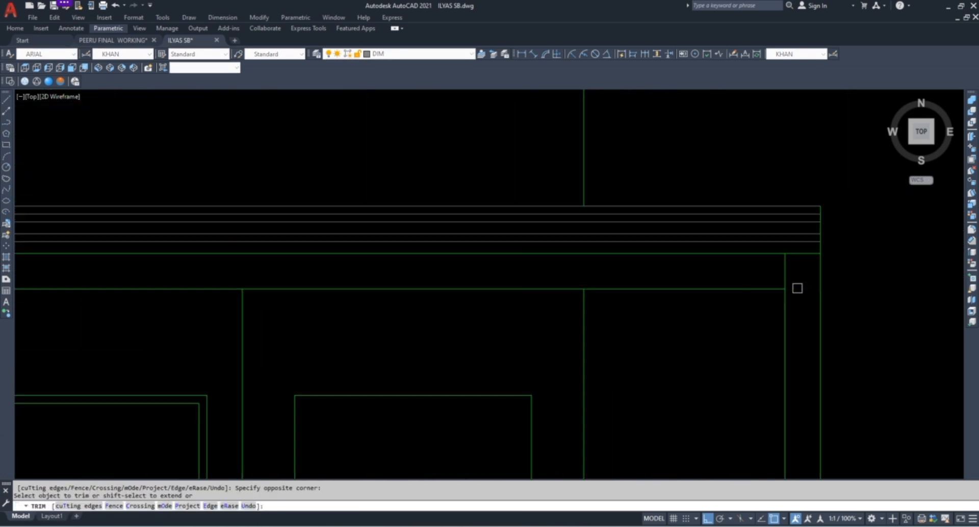
pyautogui.scroll(-9, 638, 230)
pyautogui.scroll(9, 653, 257)
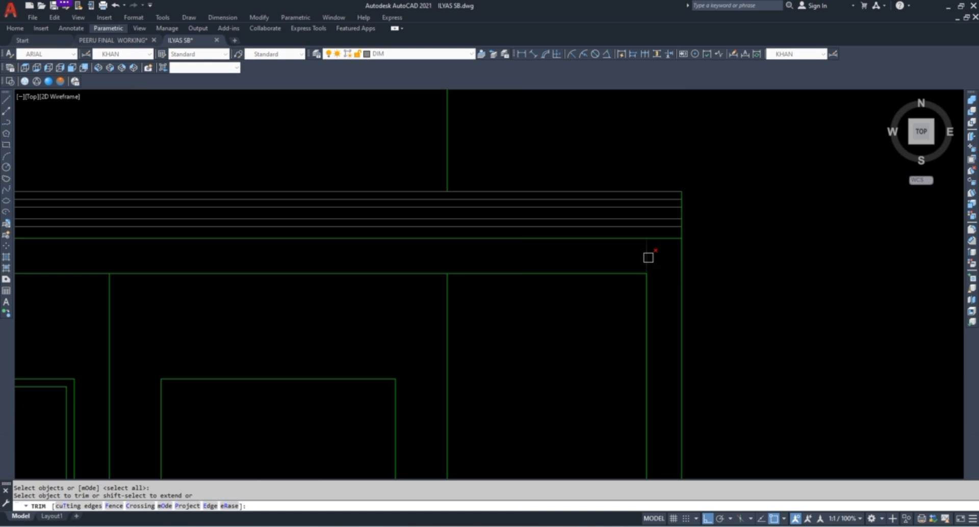
pyautogui.click(649, 258)
pyautogui.scroll(-4, 653, 266)
pyautogui.press('Escape')
pyautogui.press('Escape')
pyautogui.press('Escape')
# Stretch the band's lower line and the tops of the verticals beneath it 3 inches downward
pyautogui.scroll(4, 654, 265)
pyautogui.click(653, 256)
pyautogui.scroll(-4, 698, 272)
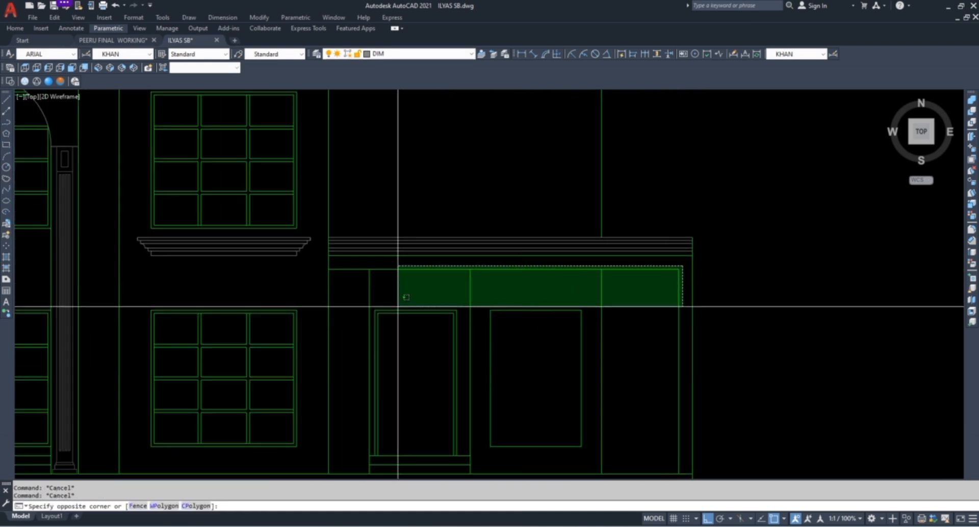
pyautogui.click(311, 288)
pyautogui.write('s')
pyautogui.press('Return')
pyautogui.click(313, 271)
pyautogui.write('3')
pyautogui.press('Return')
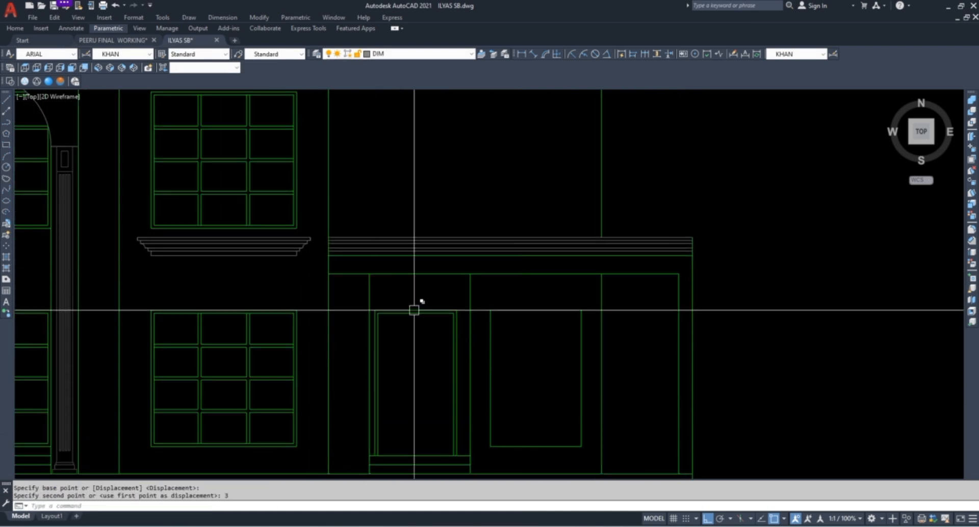
pyautogui.press('Escape')
pyautogui.scroll(-4, 654, 232)
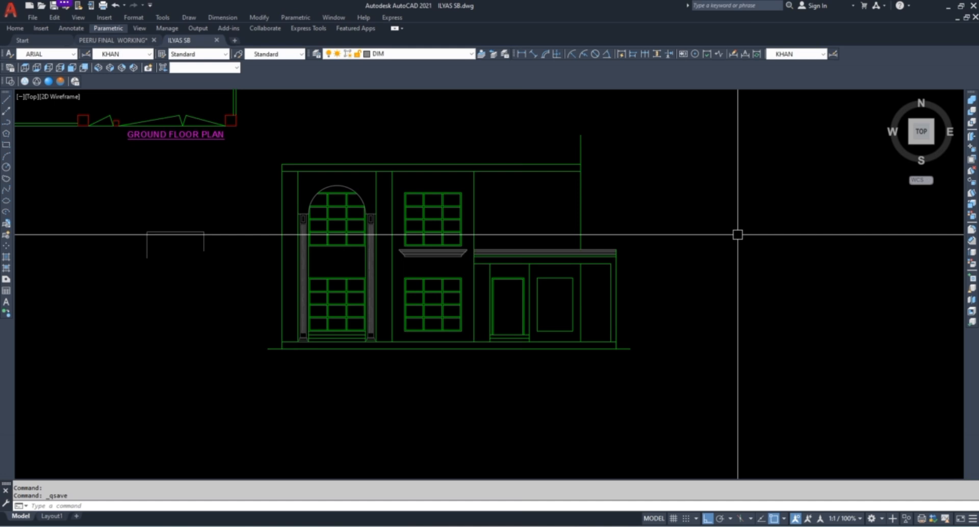
# Match the properties of the window arch and the short horizontal lines above both columns to the green vertical beside the arch
pyautogui.scroll(3, 452, 221)
pyautogui.scroll(-2, 262, 262)
pyautogui.scroll(4, 242, 164)
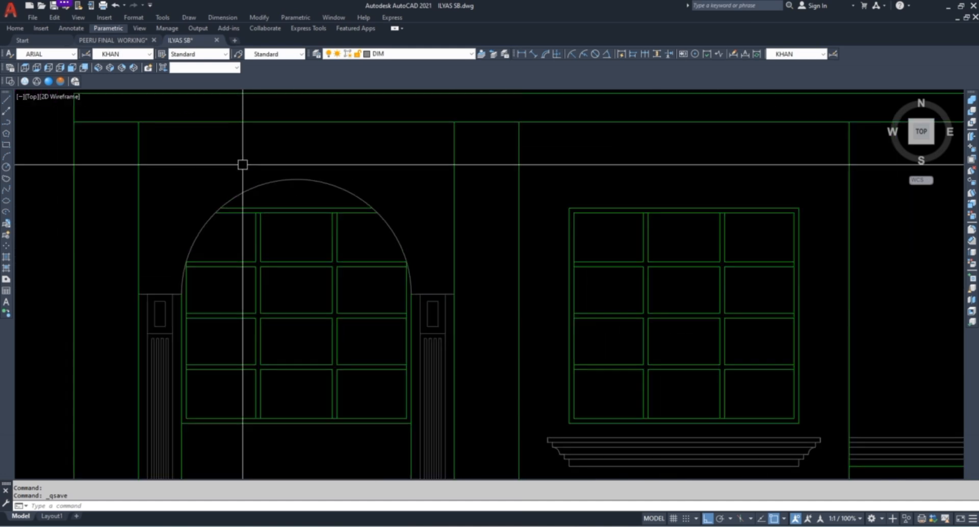
pyautogui.scroll(2, 243, 165)
pyautogui.press('Escape')
pyautogui.press('Escape')
pyautogui.scroll(-4, 374, 166)
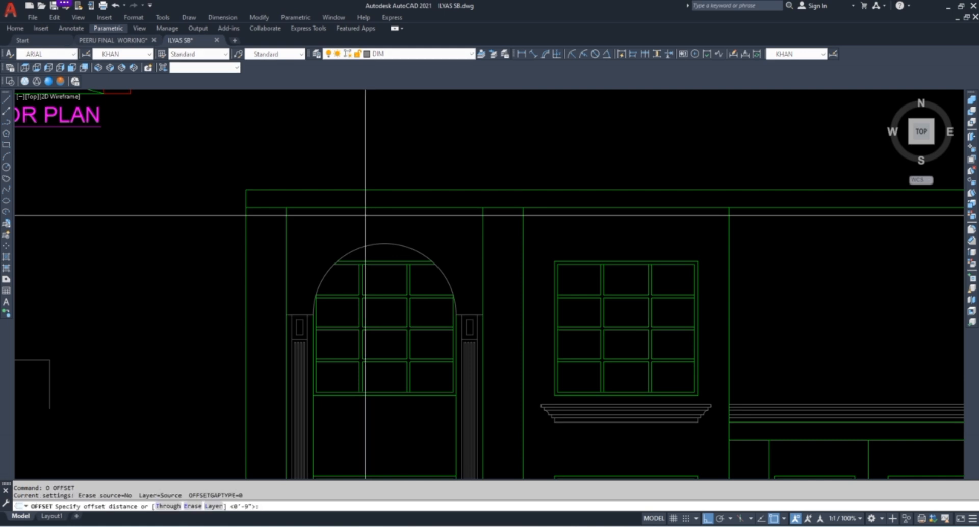
pyautogui.write('ma')
pyautogui.press('Return')
pyautogui.scroll(4, 434, 245)
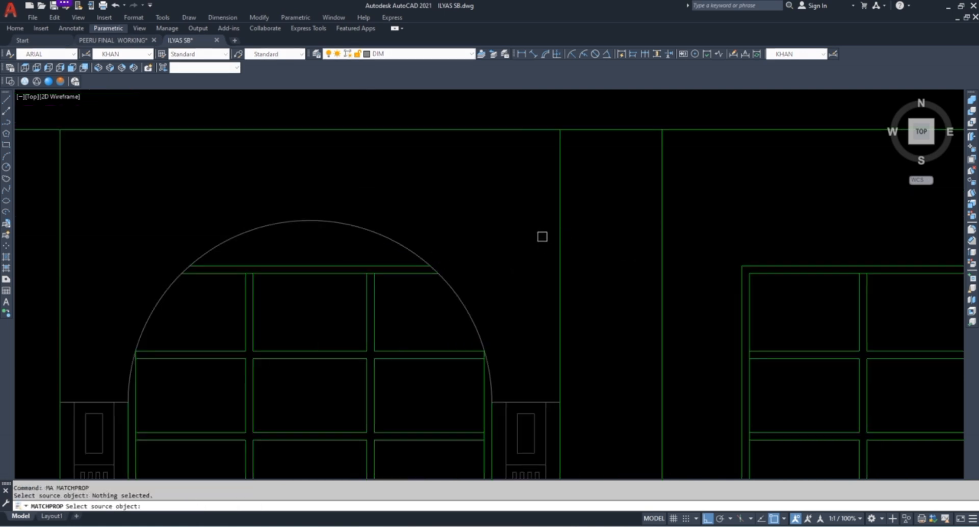
pyautogui.click(443, 233)
pyautogui.click(378, 239)
pyautogui.scroll(-4, 380, 255)
pyautogui.scroll(6, 436, 308)
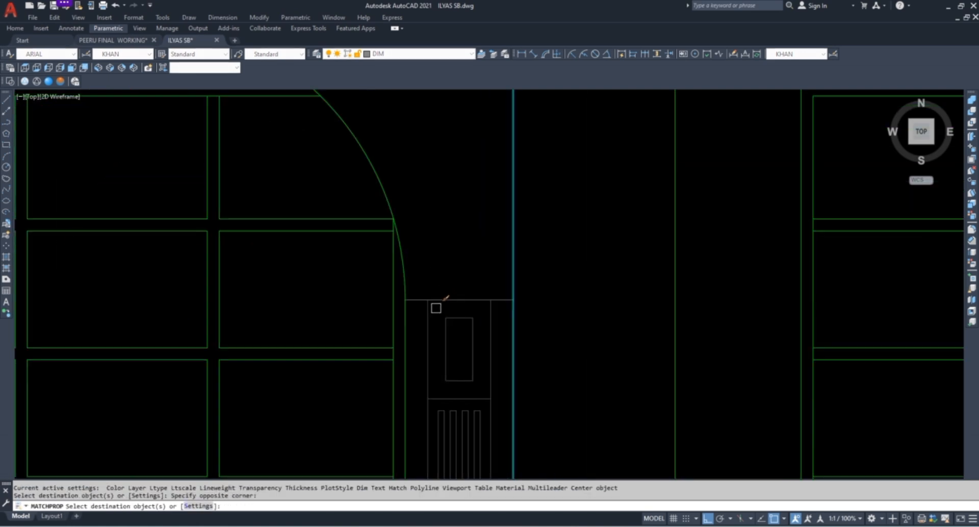
pyautogui.scroll(-3, 460, 291)
pyautogui.scroll(5, 209, 286)
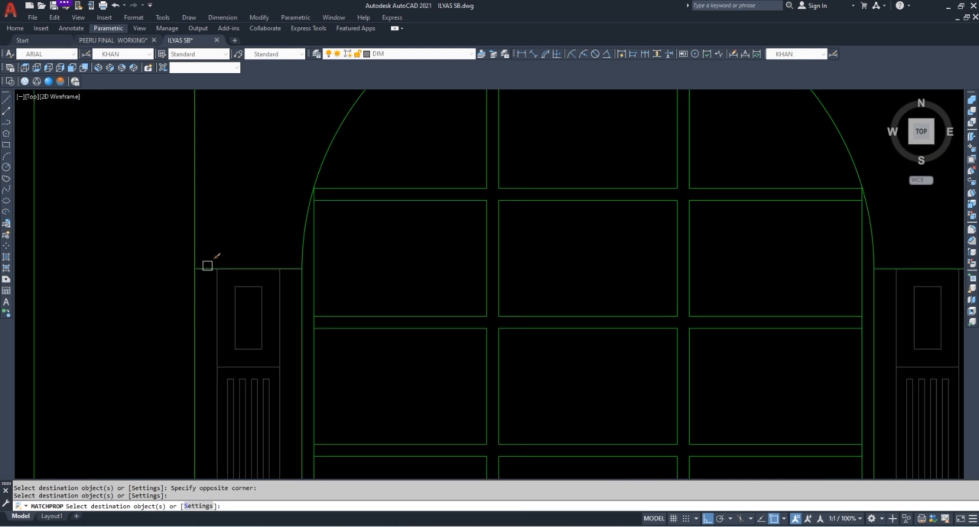
pyautogui.press('Escape')
# Stretch the top of the fluted column west of the arched window 9 inches downward
pyautogui.scroll(-4, 276, 274)
pyautogui.click(283, 219)
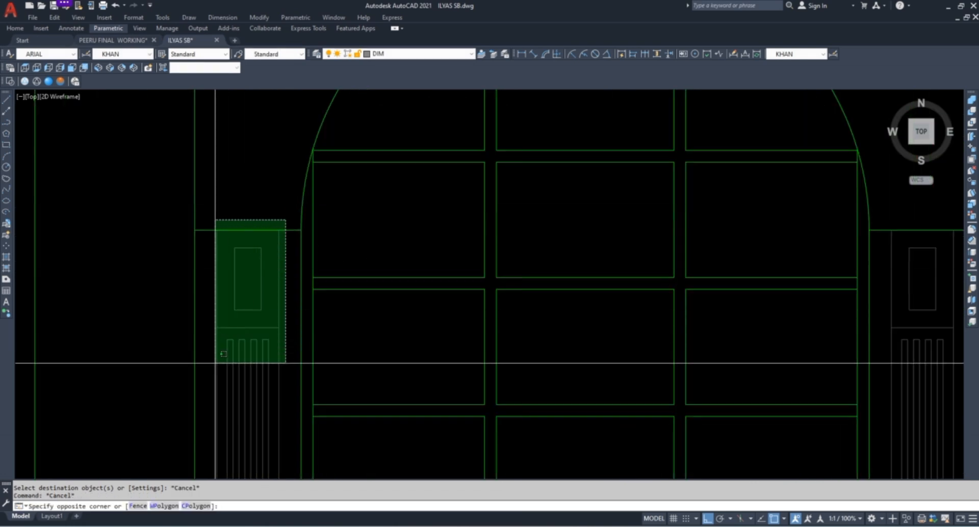
pyautogui.click(209, 368)
pyautogui.write('s')
pyautogui.press('space')
pyautogui.click(106, 270)
pyautogui.write('9')
pyautogui.press('space')
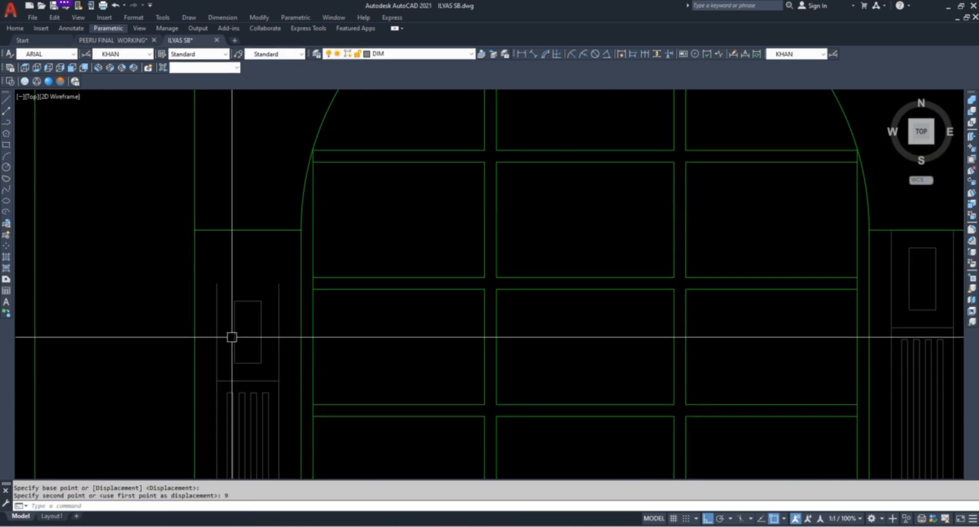
# Draw a horizontal line closing the top of the lowered west column
pyautogui.press('Escape')
pyautogui.press('Escape')
pyautogui.scroll(2, 255, 306)
pyautogui.write('l')
pyautogui.press('space')
pyautogui.click(196, 278)
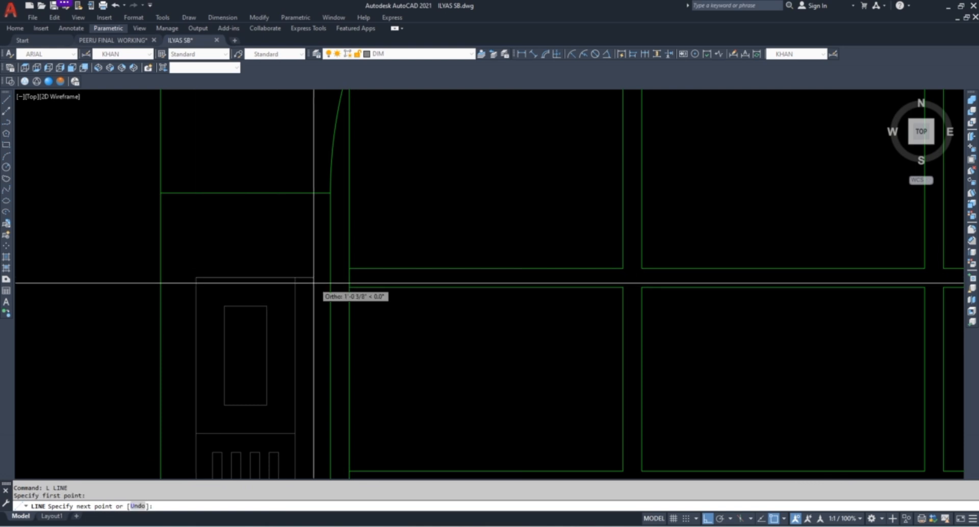
pyautogui.press('Escape')
pyautogui.press('Escape')
# Stretch the top of the fluted column east of the arched window 9 inches downward
pyautogui.scroll(-3, 201, 311)
pyautogui.scroll(6, 632, 289)
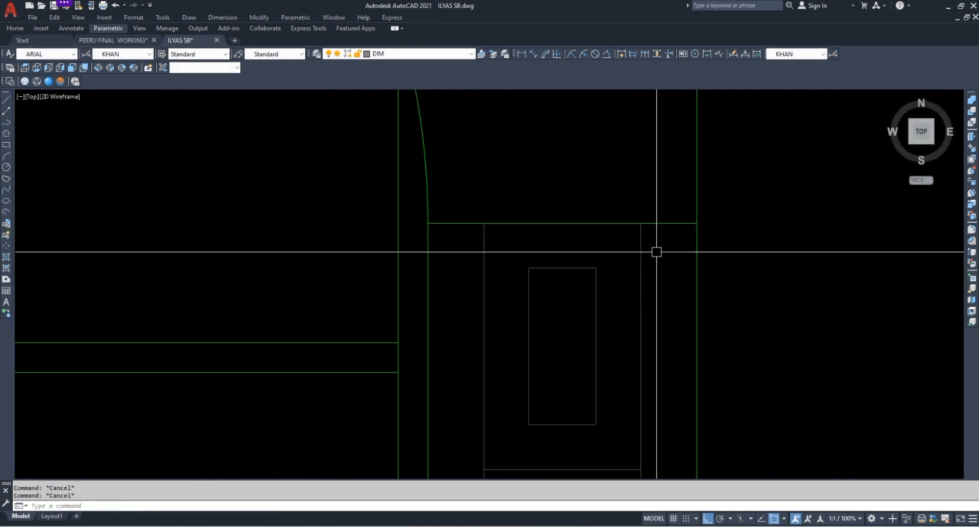
pyautogui.click(665, 193)
pyautogui.scroll(-4, 539, 204)
pyautogui.click(514, 340)
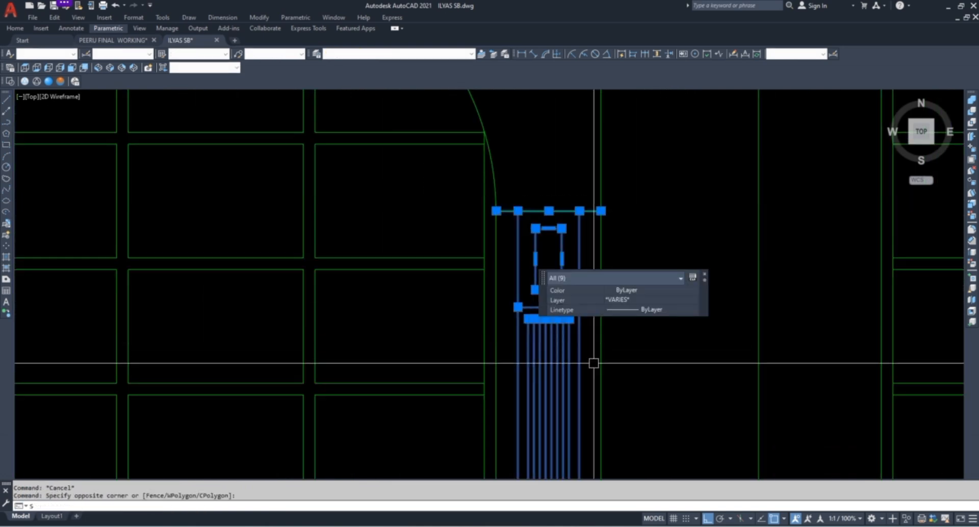
pyautogui.write('s')
pyautogui.press('space')
pyautogui.click(691, 232)
pyautogui.write('9')
pyautogui.press('space')
# Draw a horizontal line closing the top of the lowered east column
pyautogui.press('Escape')
pyautogui.press('Escape')
pyautogui.write('l')
pyautogui.press('space')
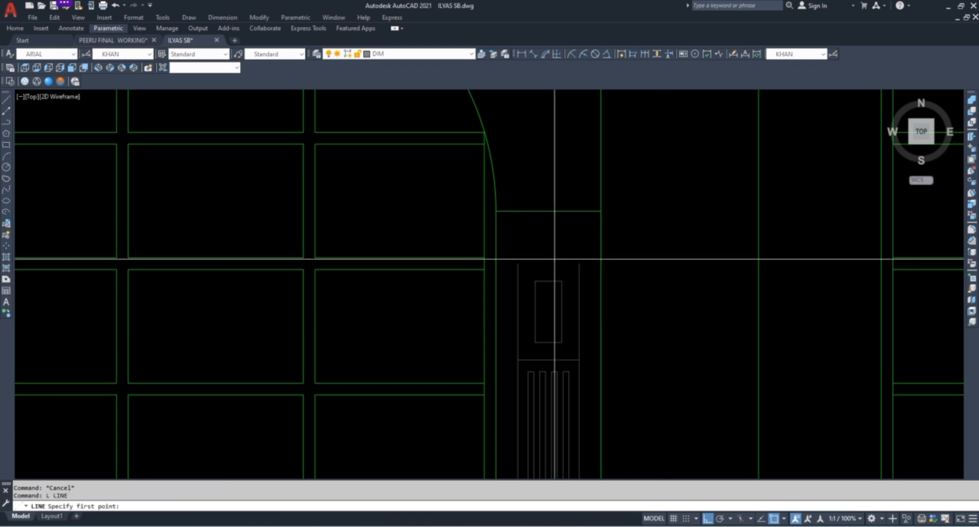
pyautogui.click(518, 264)
pyautogui.click(580, 263)
pyautogui.press('Escape')
pyautogui.scroll(-5, 475, 254)
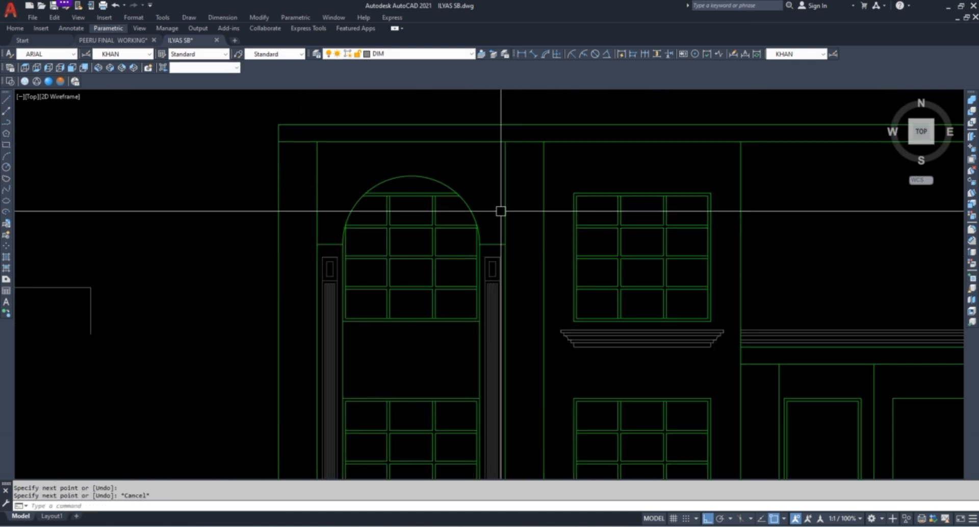
pyautogui.press('Escape')
# Offset the window arch and the ledge line at its east springing outward by 1/2 inch
pyautogui.scroll(3, 474, 180)
pyautogui.press('Escape')
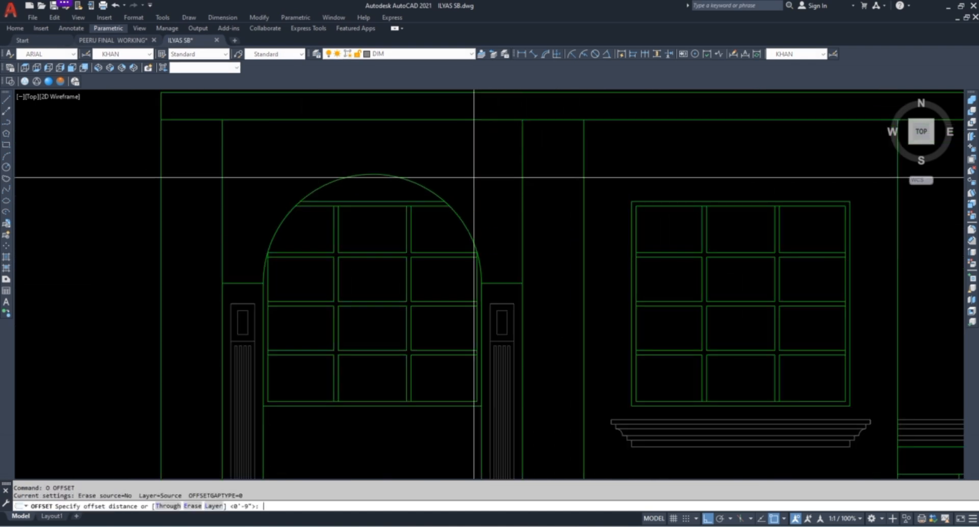
pyautogui.press('Return')
pyautogui.scroll(4, 474, 178)
pyautogui.click(402, 210)
pyautogui.click(536, 355)
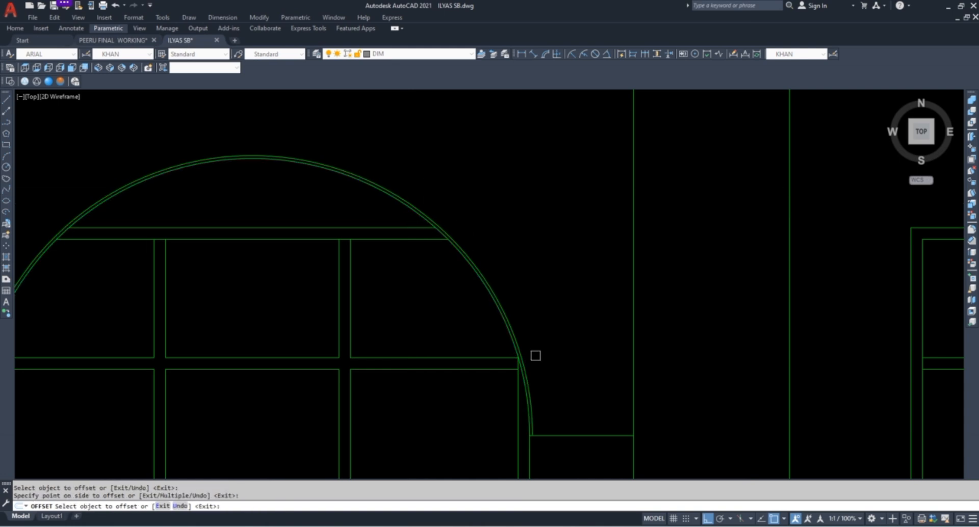
pyautogui.scroll(3, 546, 388)
pyautogui.click(575, 439)
pyautogui.click(575, 400)
# Add further 1/2 inch outward offsets of the arch and of the east ledge line
pyautogui.scroll(4, 514, 424)
pyautogui.click(513, 425)
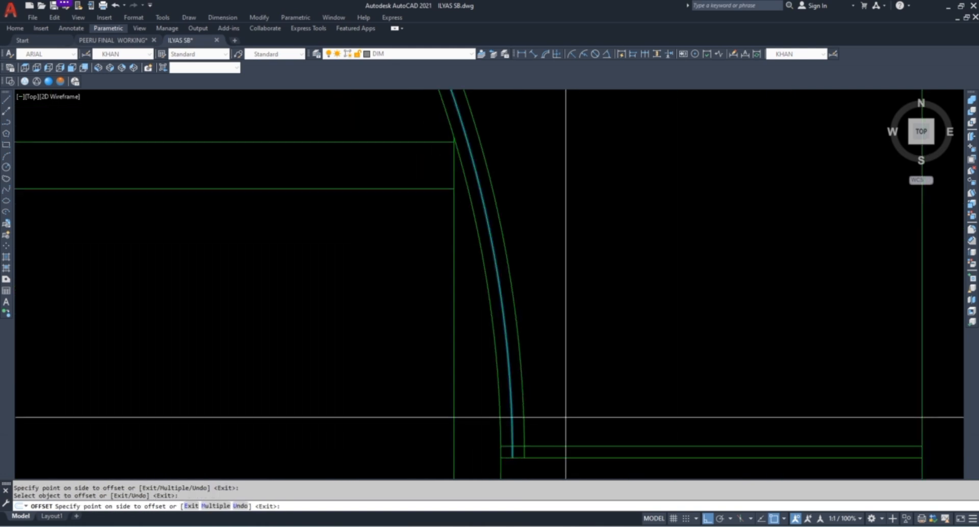
pyautogui.click(567, 418)
pyautogui.click(562, 445)
pyautogui.click(570, 386)
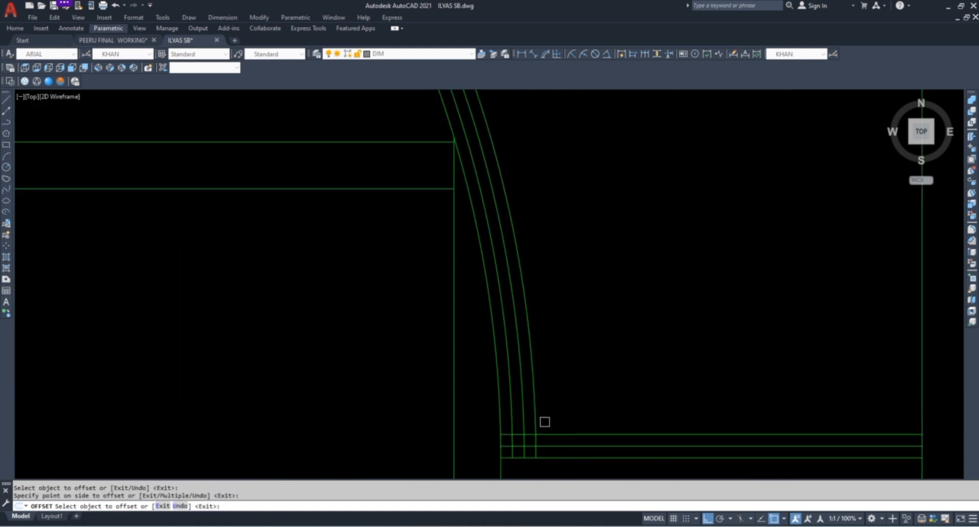
pyautogui.click(559, 434)
pyautogui.click(559, 416)
pyautogui.press('Escape')
# Erase the surplus outermost arc of the arch moulding
pyautogui.click(542, 423)
pyautogui.write('e')
pyautogui.click(536, 414)
pyautogui.write('e ')
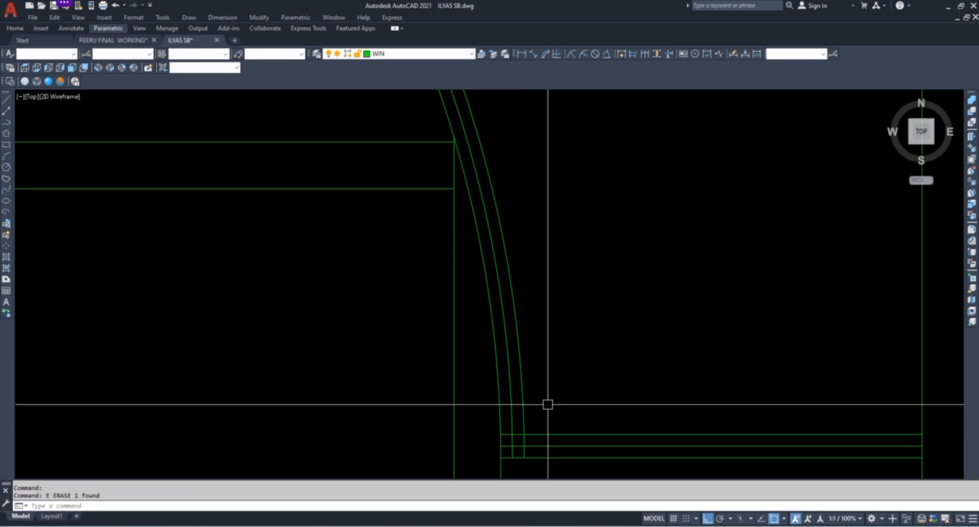
# Fillet the two offset arcs to their matching east ledge lines with zero radius
pyautogui.write('f')
pyautogui.scroll(2, 531, 431)
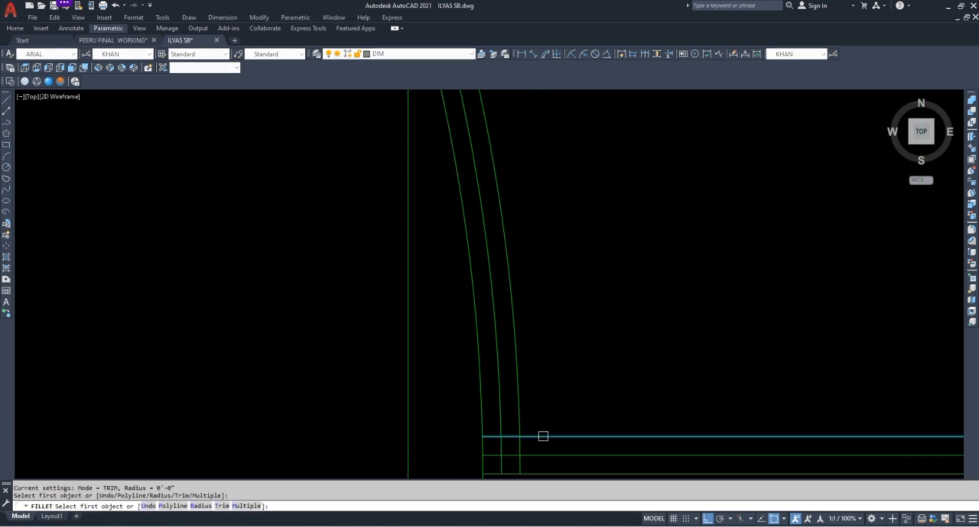
pyautogui.press('Escape')
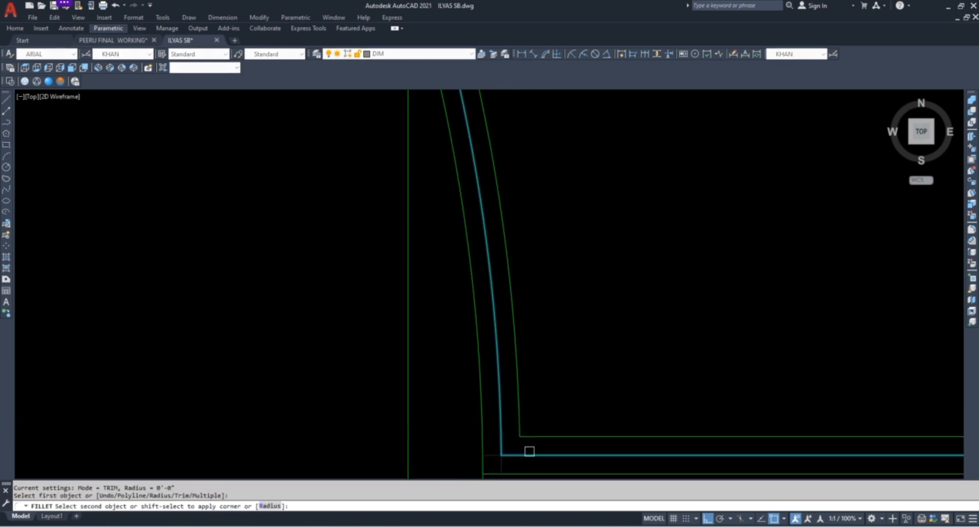
pyautogui.scroll(-5, 529, 452)
pyautogui.press('Escape')
pyautogui.press('Escape')
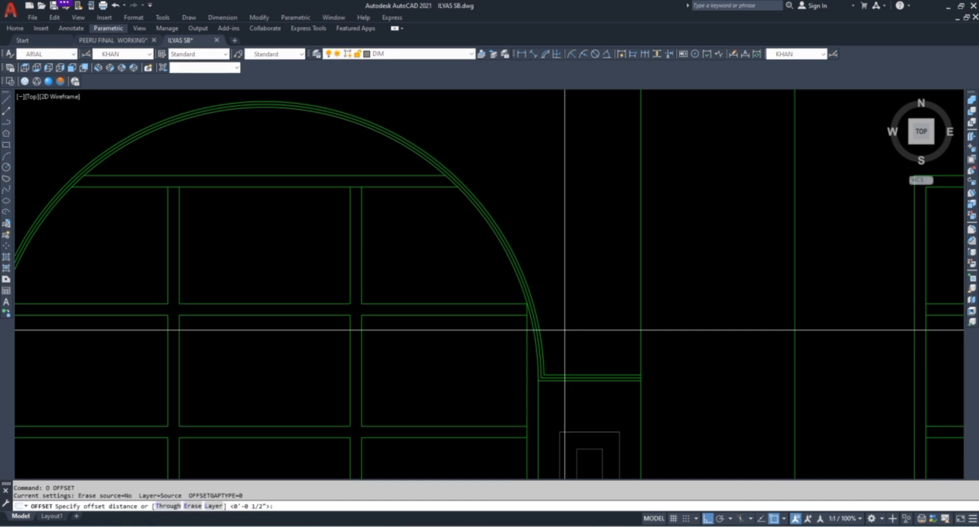
# Offset the outermost moulding arc and the uppermost east ledge line outward by 2 inches
pyautogui.scroll(3, 551, 332)
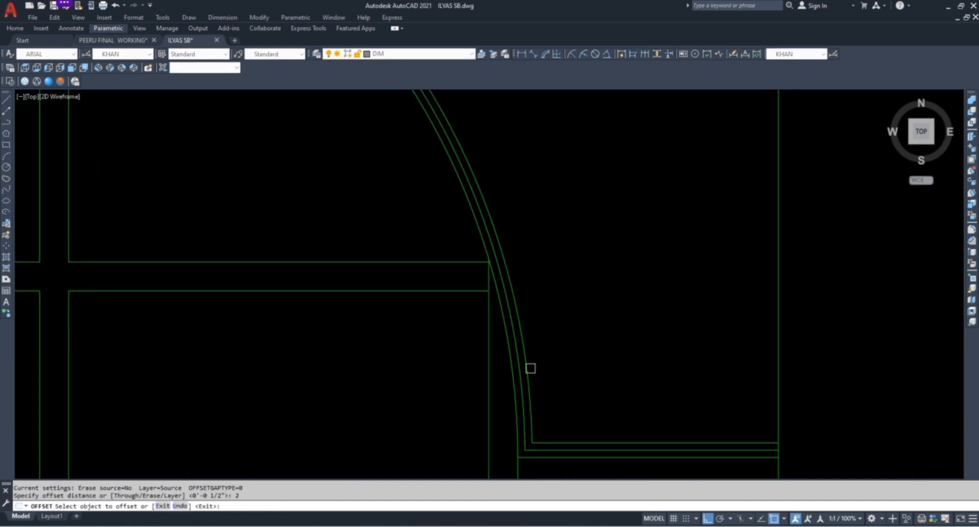
pyautogui.click(531, 368)
pyautogui.click(580, 420)
pyautogui.scroll(3, 582, 459)
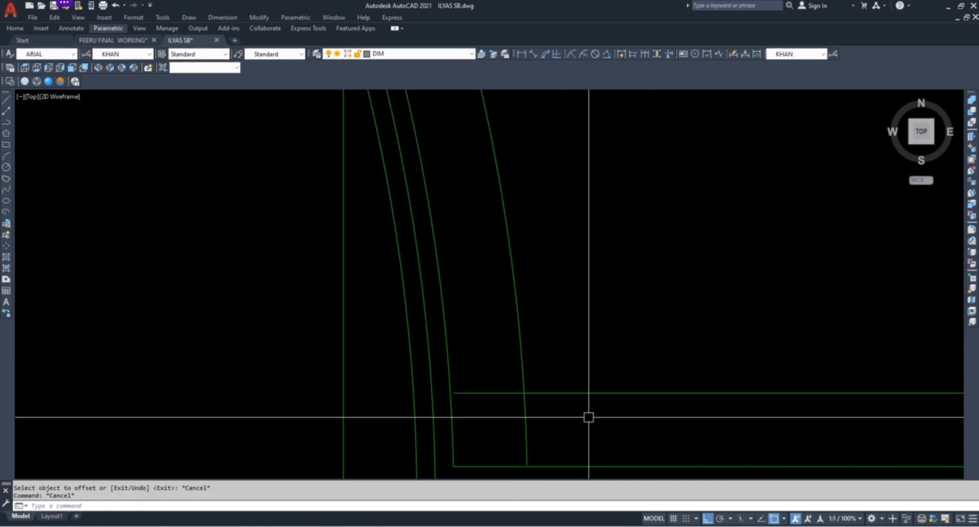
# Offset the new outer arc and east ledge line outward twice by 0.5 inch
pyautogui.write('o')
pyautogui.press('Return')
pyautogui.write('.5')
pyautogui.press('Return')
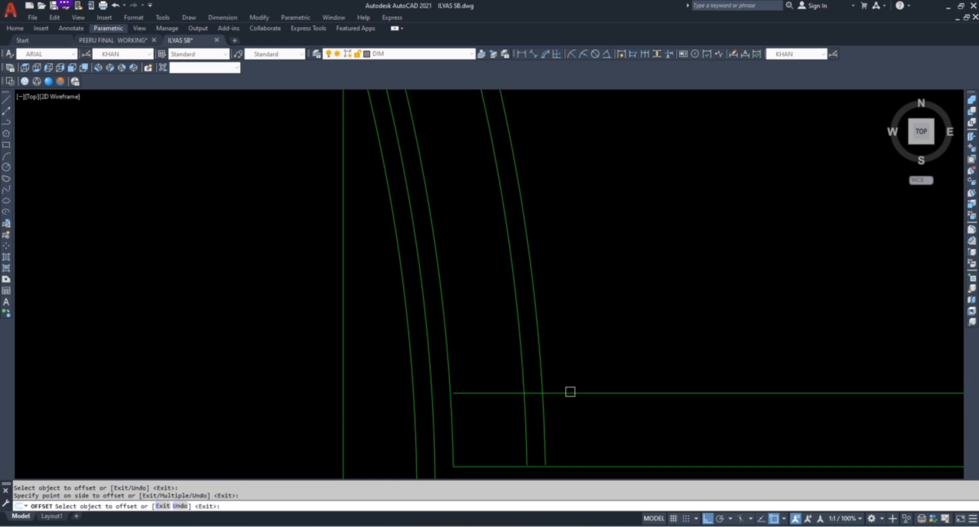
pyautogui.click(570, 393)
pyautogui.click(543, 371)
pyautogui.click(574, 374)
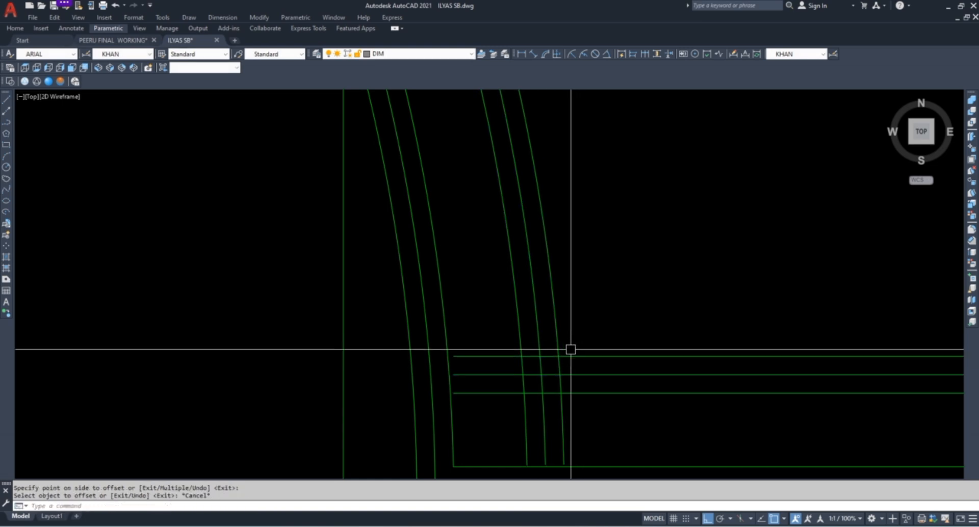
pyautogui.click(562, 343)
pyautogui.press('Escape')
# Fillet the three outer arcs to their matching east ledge lines with zero radius
pyautogui.write('f')
pyautogui.press('Return')
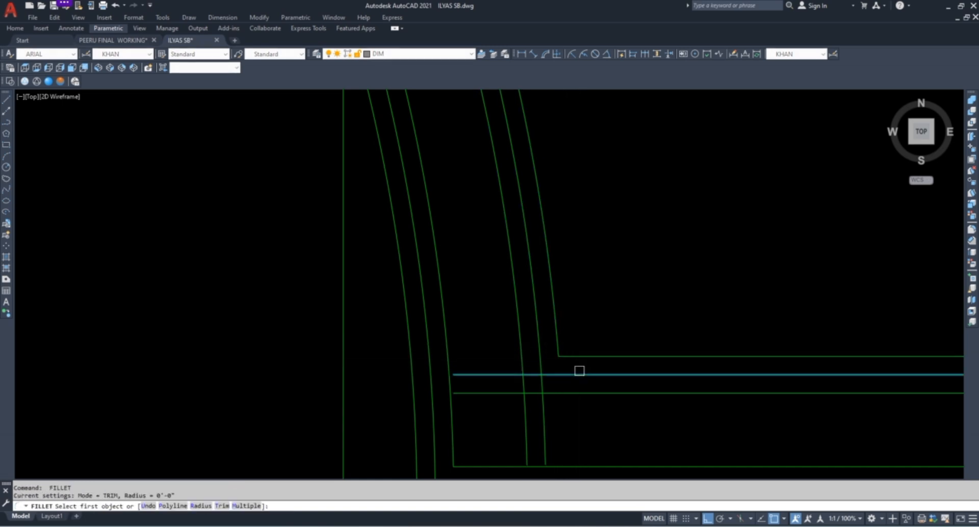
pyautogui.click(580, 374)
pyautogui.click(555, 391)
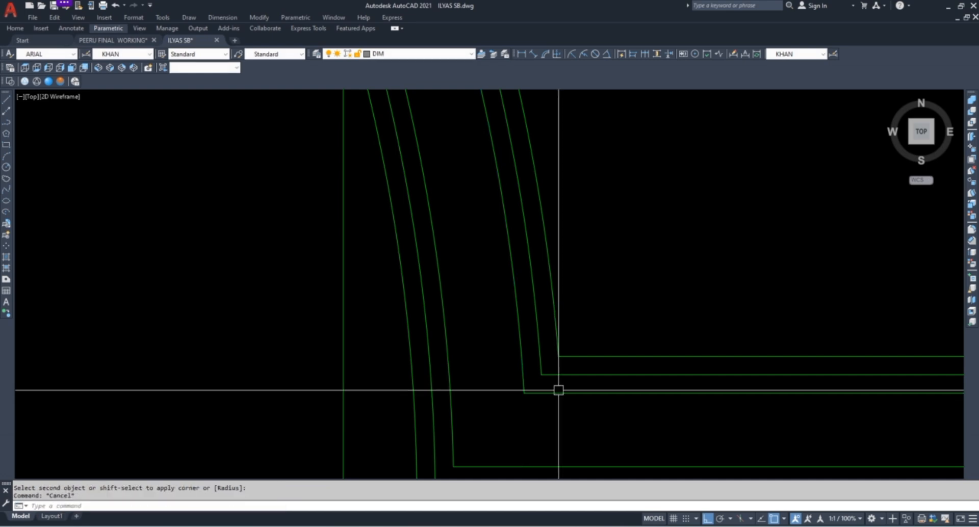
pyautogui.press('Escape')
# Match the offset moulding arcs and east ledge lines to the properties of the gray column linework
pyautogui.scroll(-3, 527, 350)
pyautogui.write('ma')
pyautogui.press('Return')
pyautogui.click(525, 379)
pyautogui.scroll(4, 520, 271)
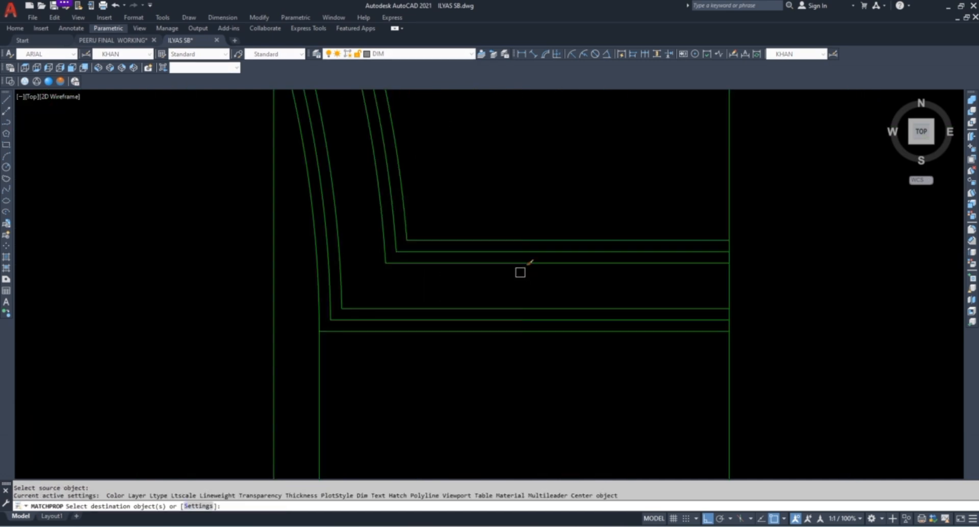
pyautogui.click(536, 208)
pyautogui.click(492, 325)
pyautogui.click(452, 186)
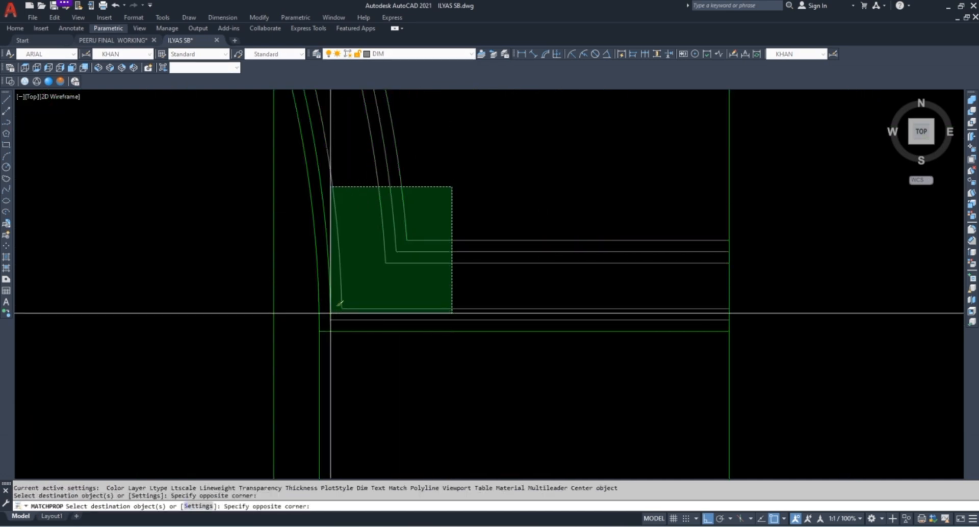
pyautogui.click(328, 311)
pyautogui.press('Escape')
pyautogui.press('Escape')
# Mirror the five east ledge lines to the west side about the arch's vertical centreline, keeping the originals
pyautogui.click(544, 186)
pyautogui.click(479, 321)
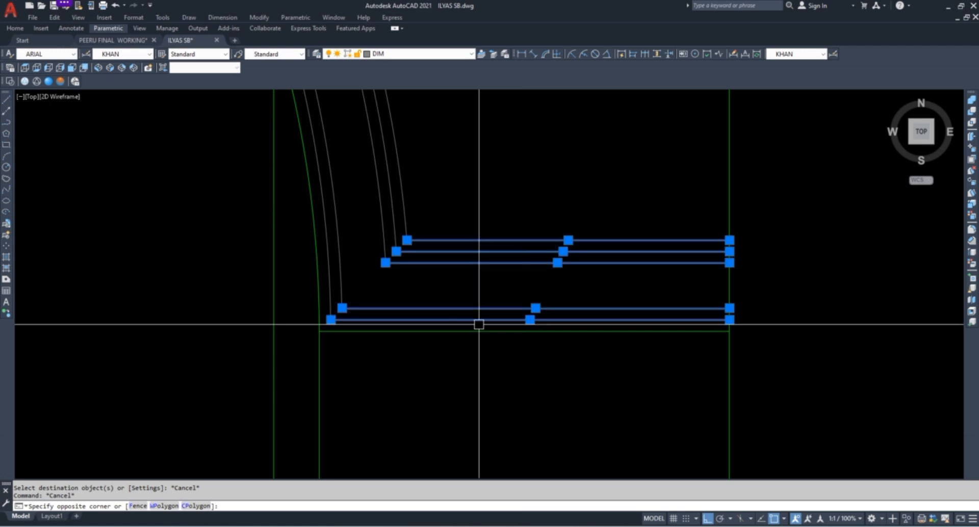
pyautogui.write('mi')
pyautogui.press('Return')
pyautogui.scroll(-5, 561, 320)
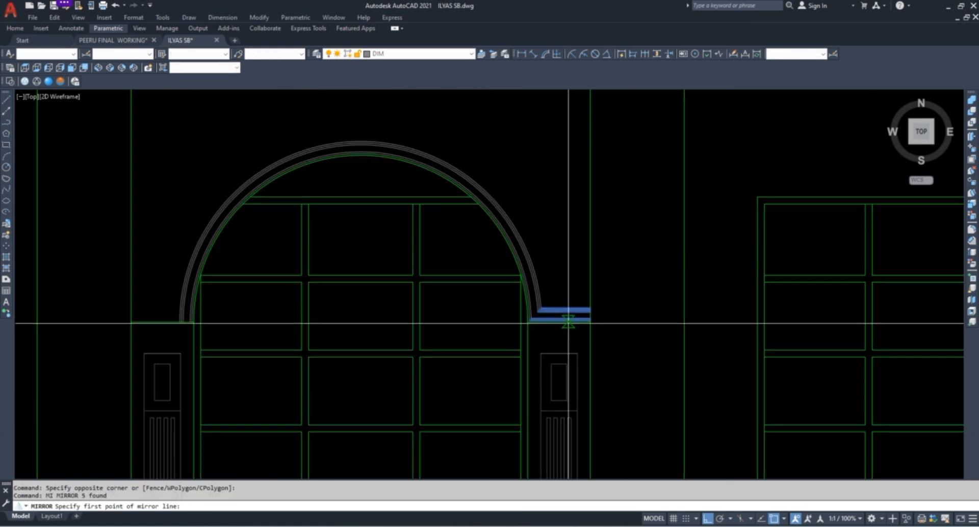
pyautogui.click(363, 154)
pyautogui.scroll(-3, 361, 274)
pyautogui.click(383, 151)
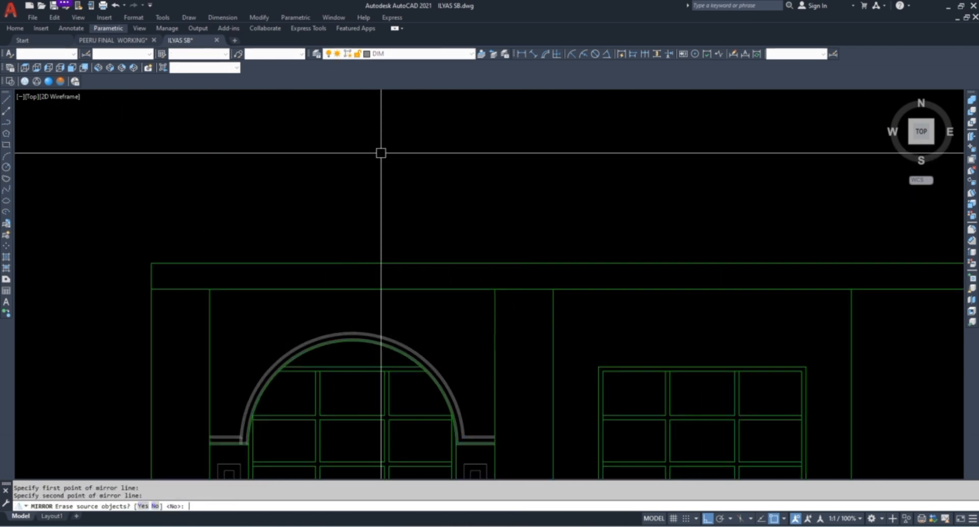
pyautogui.press('Escape')
# Fillet the three outer moulding arcs to the mirrored west ledge lines with zero radius
pyautogui.write('f')
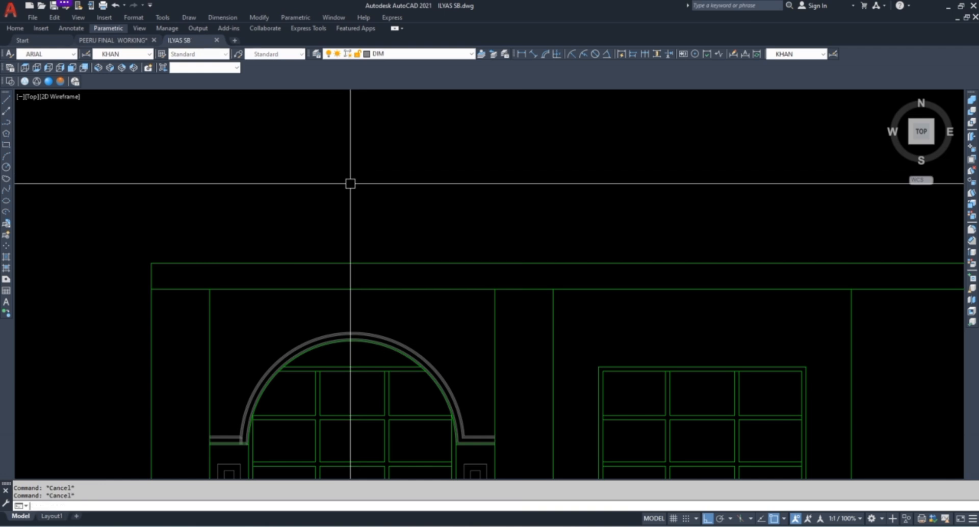
pyautogui.press('Return')
pyautogui.scroll(8, 241, 440)
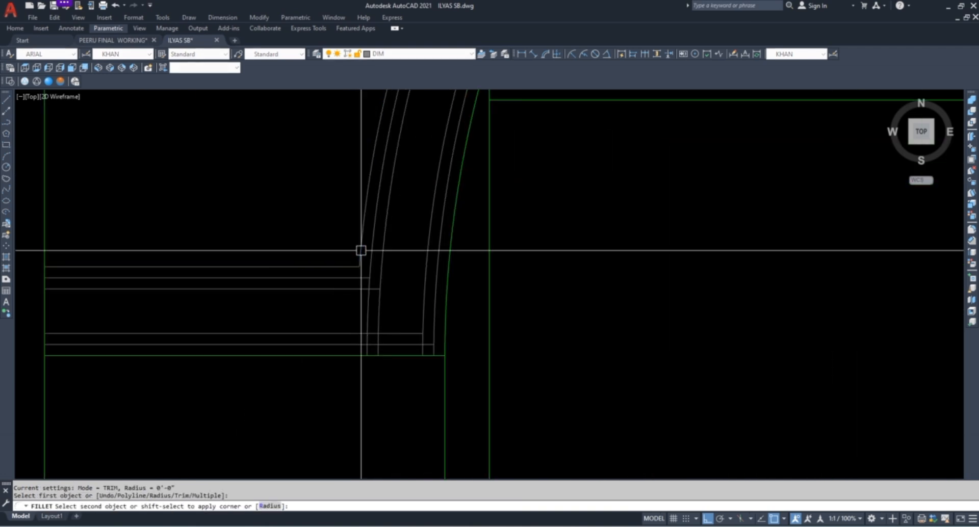
pyautogui.click(362, 251)
pyautogui.press('Return')
pyautogui.click(377, 256)
pyautogui.press('Return')
pyautogui.click(380, 271)
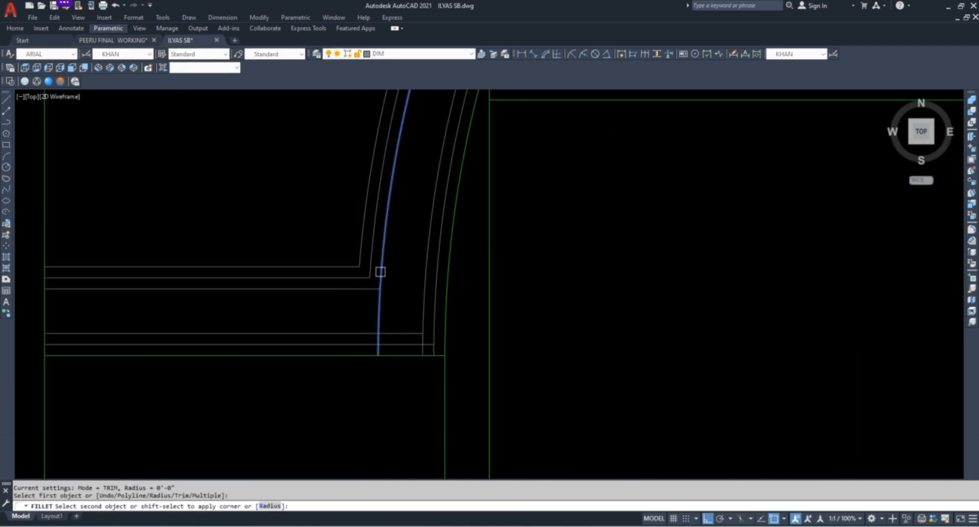
pyautogui.click(352, 285)
# Fillet the two inner moulding arcs to their west ledge lines with zero radius
pyautogui.press('Return')
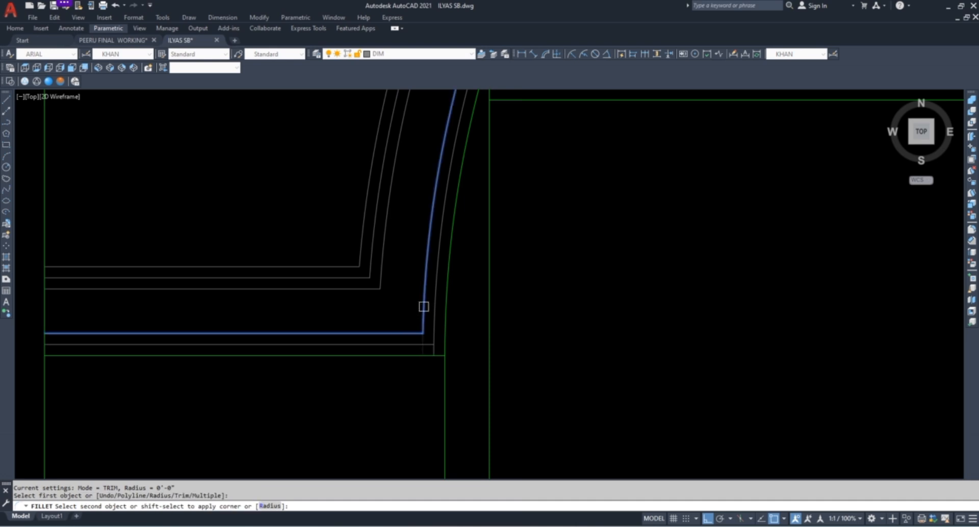
pyautogui.click(424, 307)
pyautogui.press('Return')
pyautogui.click(434, 325)
pyautogui.press('Escape')
pyautogui.scroll(-4, 368, 318)
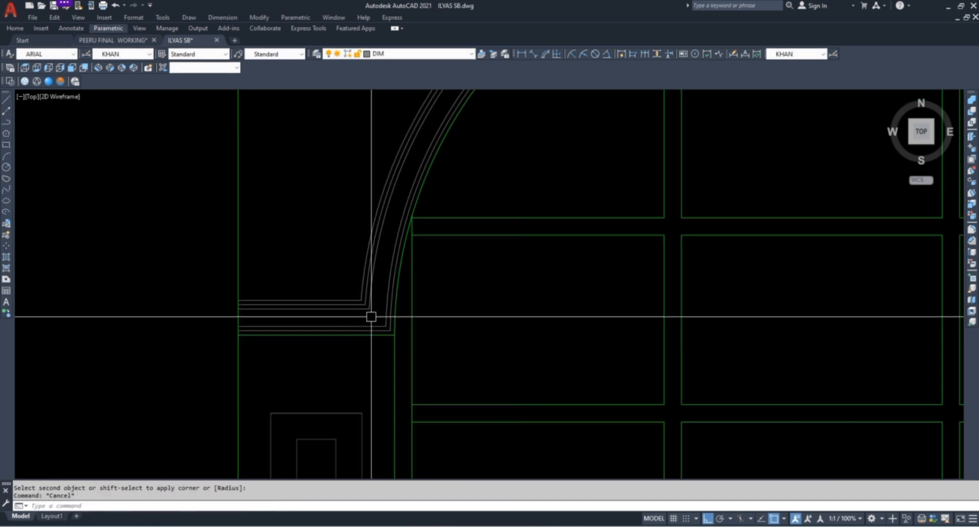
# Offset the lower parapet line above the arch 6 inches downward
pyautogui.scroll(-6, 303, 344)
pyautogui.scroll(4, 527, 225)
pyautogui.press('Escape')
pyautogui.scroll(-3, 528, 309)
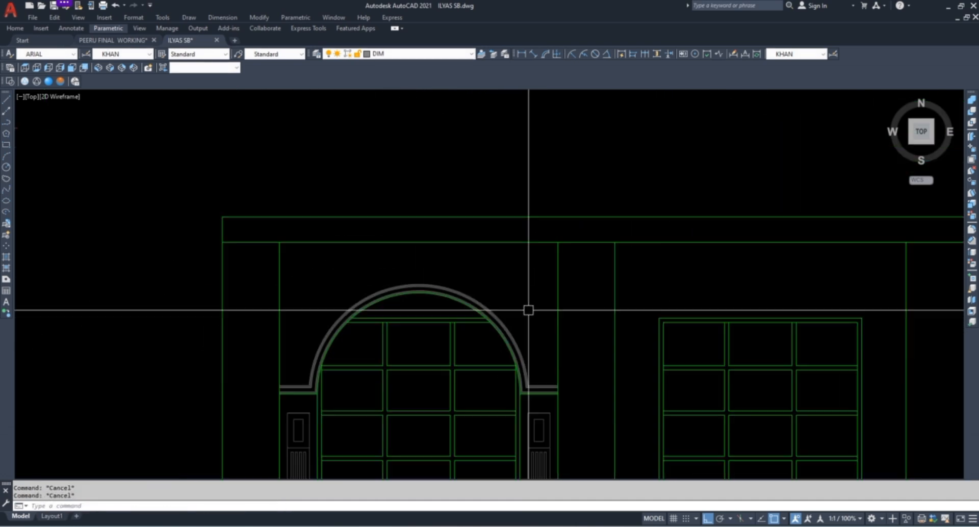
pyautogui.scroll(2, 489, 239)
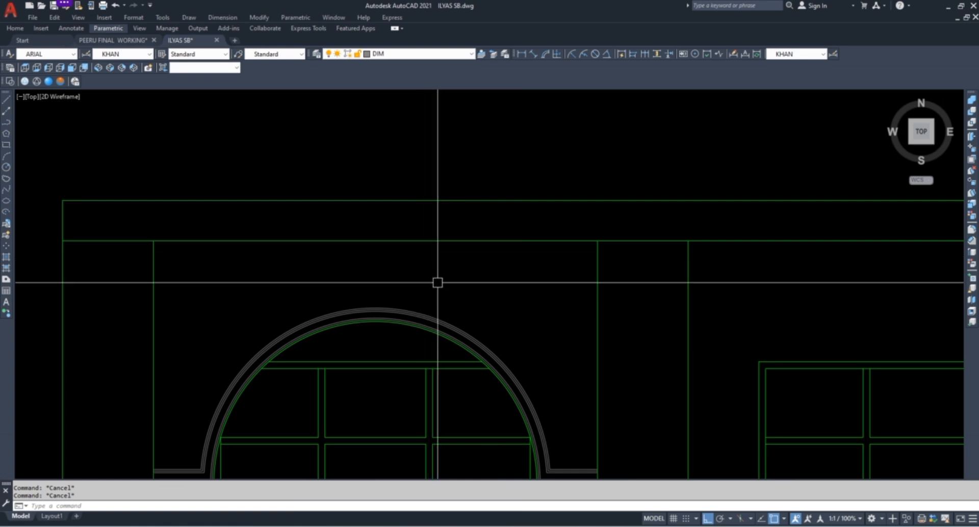
pyautogui.scroll(-2, 475, 274)
pyautogui.moveTo(474, 273); pyautogui.dragTo(467, 237, button='middle')
pyautogui.scroll(3, 467, 236)
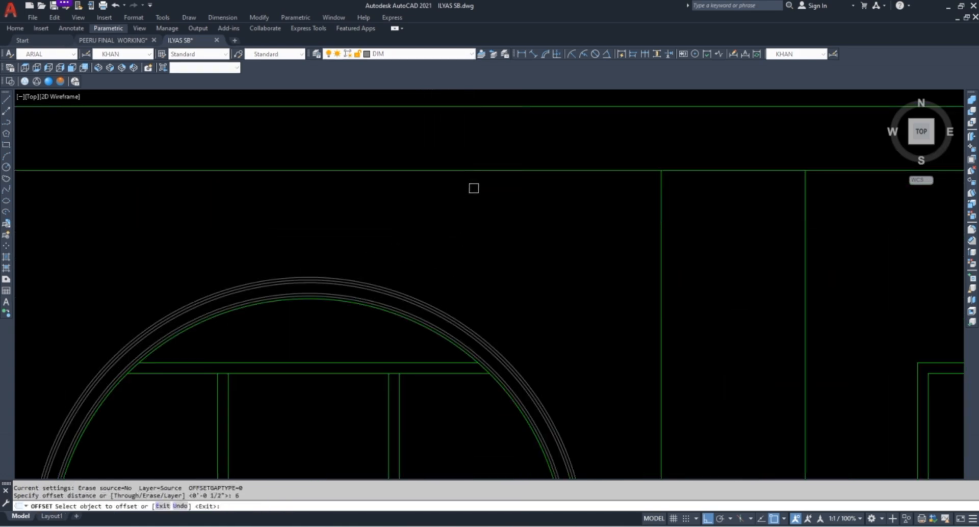
pyautogui.click(475, 172)
pyautogui.click(452, 232)
# Offset the outermost arc of the arch moulding 6 inches outward
pyautogui.scroll(2, 364, 275)
pyautogui.click(364, 278)
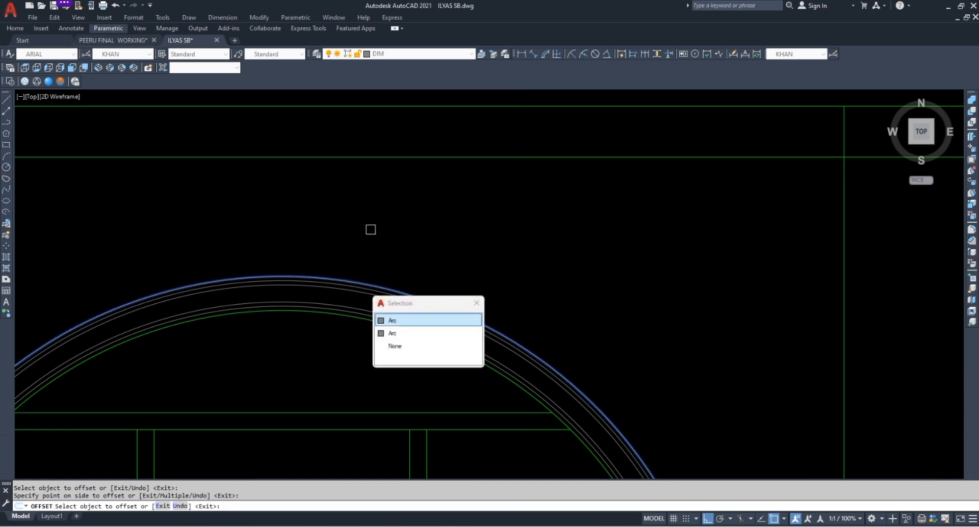
pyautogui.click(408, 321)
pyautogui.click(418, 207)
pyautogui.press('Escape')
pyautogui.scroll(-2, 498, 211)
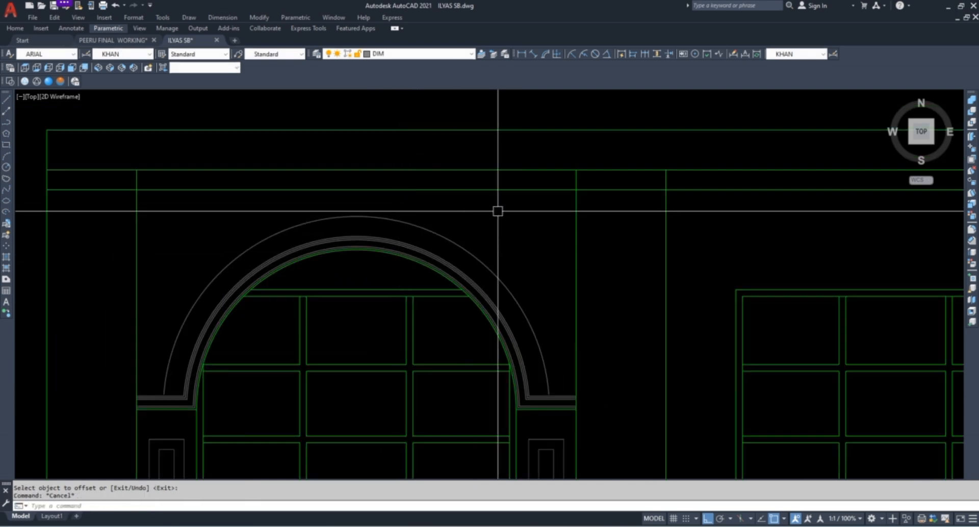
# Offset the vertical wall lines on both sides of the arch 6 inches inward
pyautogui.press('Return')
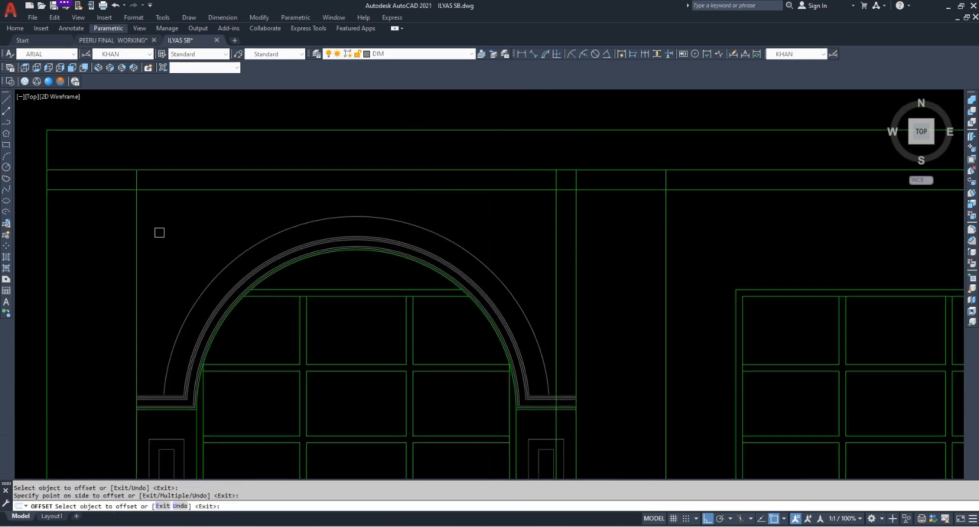
pyautogui.press('Escape')
pyautogui.press('Escape')
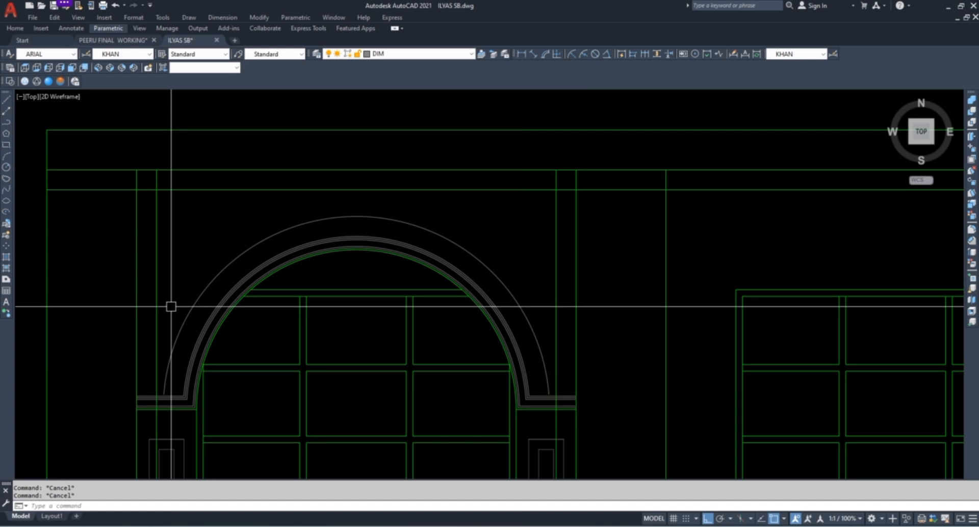
# Offset the uppermost ledge line on the west and east sides of the arch 6 inches upward
pyautogui.press('Return')
pyautogui.press('Return')
pyautogui.scroll(4, 171, 393)
pyautogui.click(144, 413)
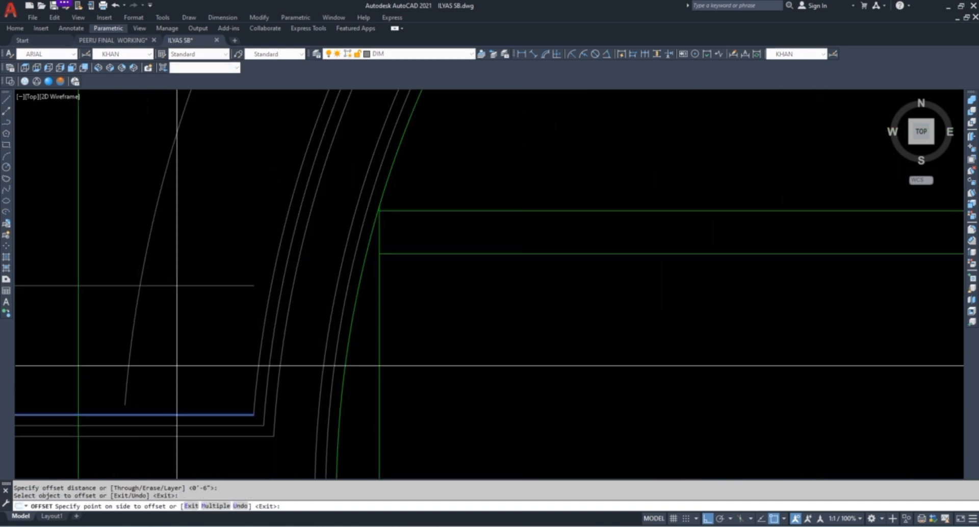
pyautogui.click(133, 358)
pyautogui.scroll(-5, 123, 335)
pyautogui.scroll(5, 357, 341)
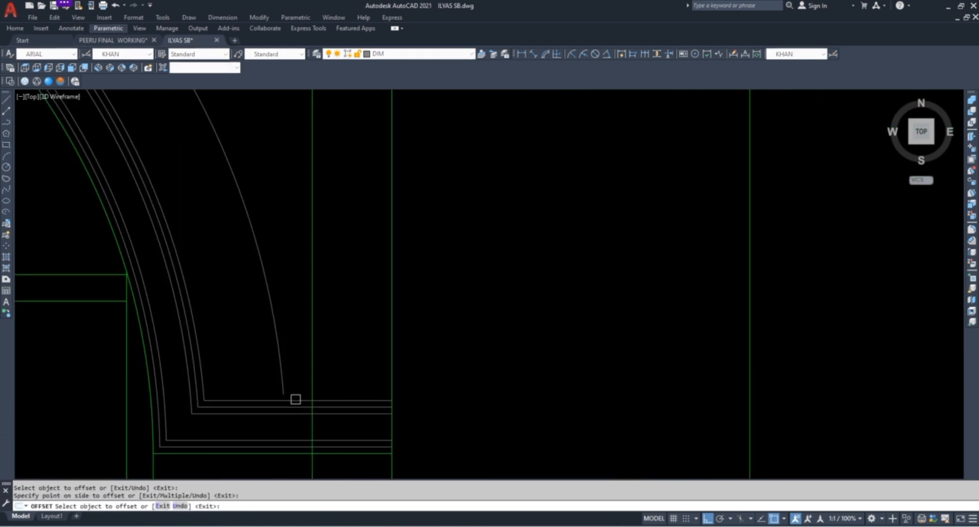
pyautogui.press('Escape')
# Fillet the offset ledge line at the arch's east foot with the inset vertical line and the outer offset arc into sharp corners
pyautogui.write('f')
pyautogui.press('Return')
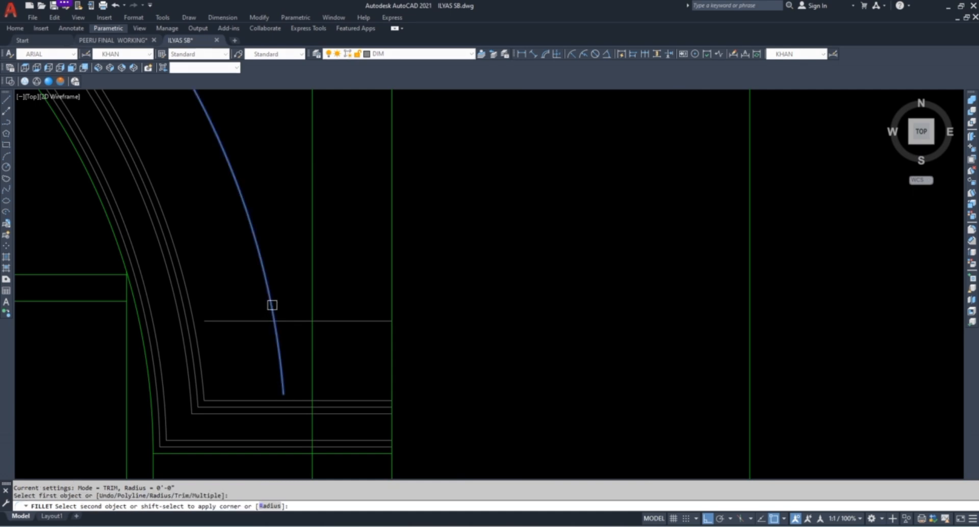
pyautogui.click(300, 321)
pyautogui.press('Return')
pyautogui.click(299, 320)
pyautogui.click(312, 301)
pyautogui.press('Escape')
# Fillet the inset horizontal line above the arch with both inset vertical lines to form the panel's sharp upper corners
pyautogui.scroll(-5, 366, 347)
pyautogui.press('Return')
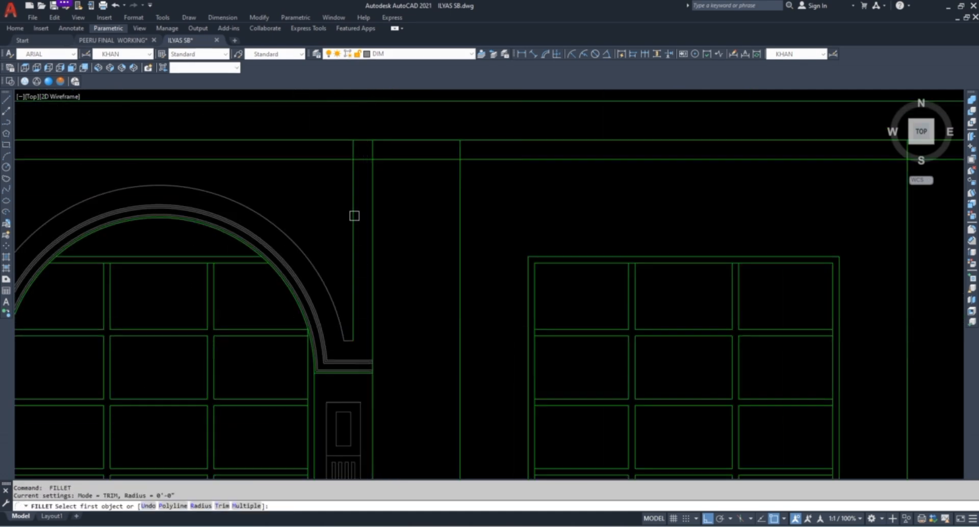
pyautogui.scroll(-5, 297, 158)
pyautogui.scroll(4, 227, 249)
pyautogui.click(202, 224)
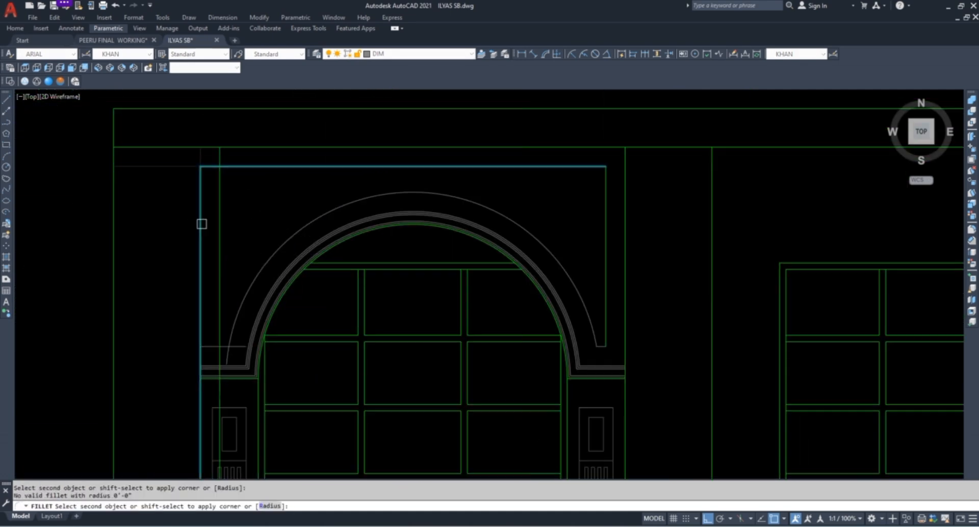
pyautogui.press('Escape')
# Fillet the offset ledge line at the arch's west foot with the inset vertical line and the outer offset arc into sharp corners
pyautogui.press('Return')
pyautogui.click(220, 260)
pyautogui.scroll(4, 225, 333)
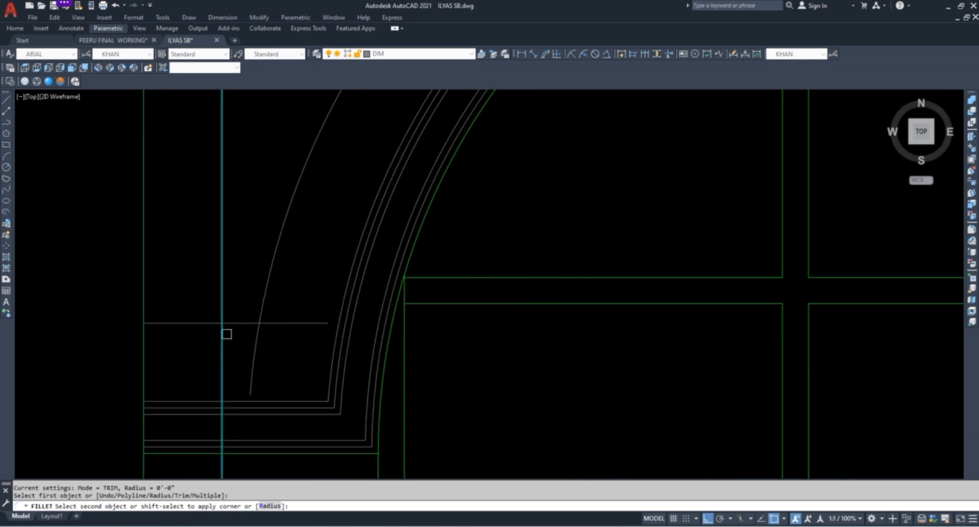
pyautogui.click(239, 323)
pyautogui.press('Return')
pyautogui.click(242, 323)
pyautogui.click(262, 308)
pyautogui.press('Escape')
pyautogui.scroll(-6, 198, 346)
pyautogui.press('Escape')
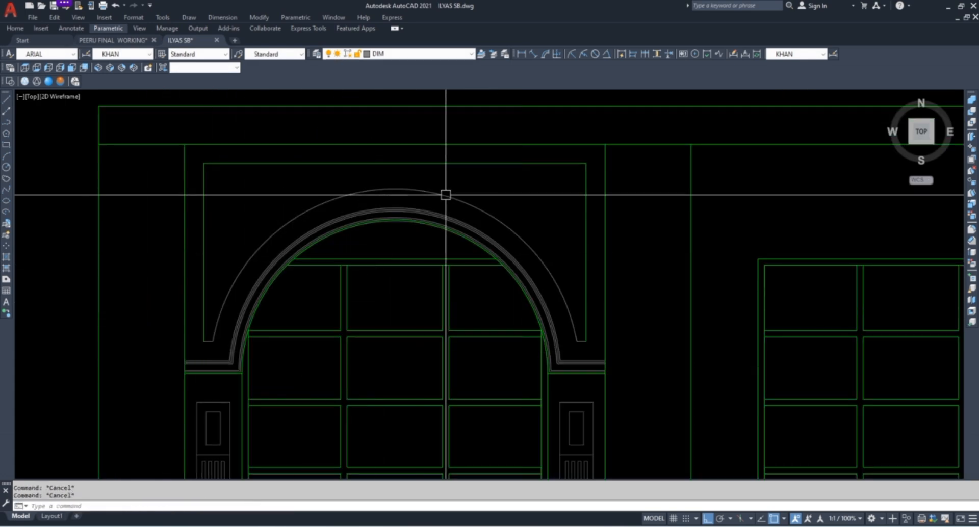
# Draw a vertical line from the apex of the outer offset arc up to the panel's top line
pyautogui.write('l')
pyautogui.press('Return')
pyautogui.scroll(3, 398, 169)
pyautogui.click(389, 192)
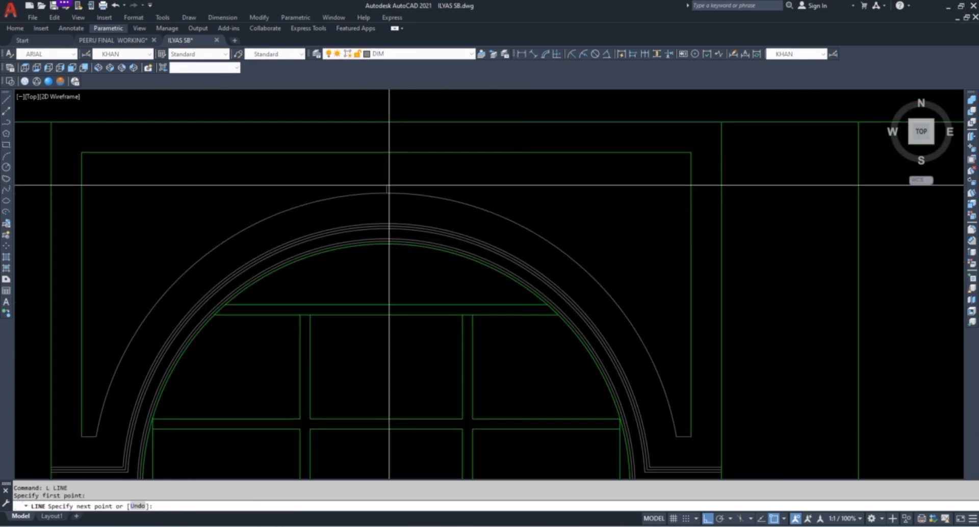
pyautogui.click(387, 152)
pyautogui.press('Escape')
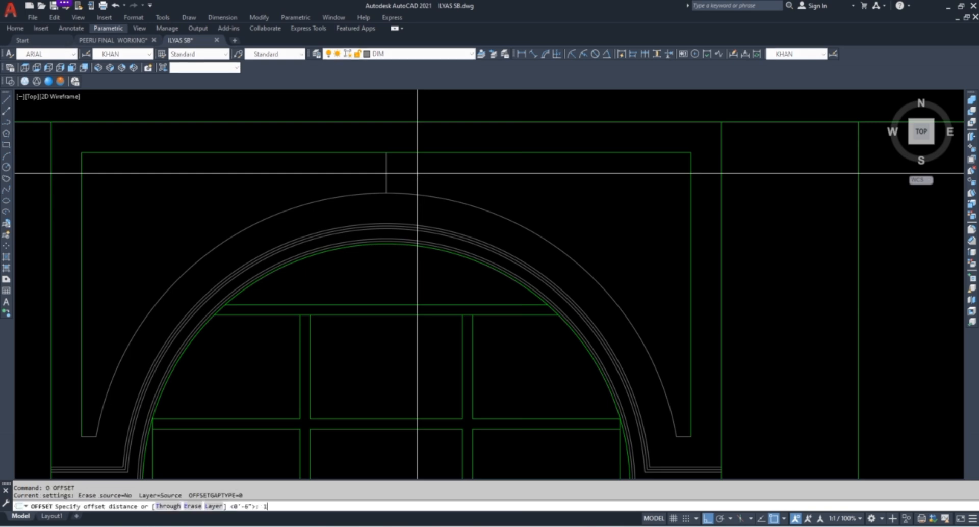
pyautogui.press('Return')
pyautogui.scroll(4, 408, 173)
pyautogui.press('Escape')
pyautogui.press('Escape')
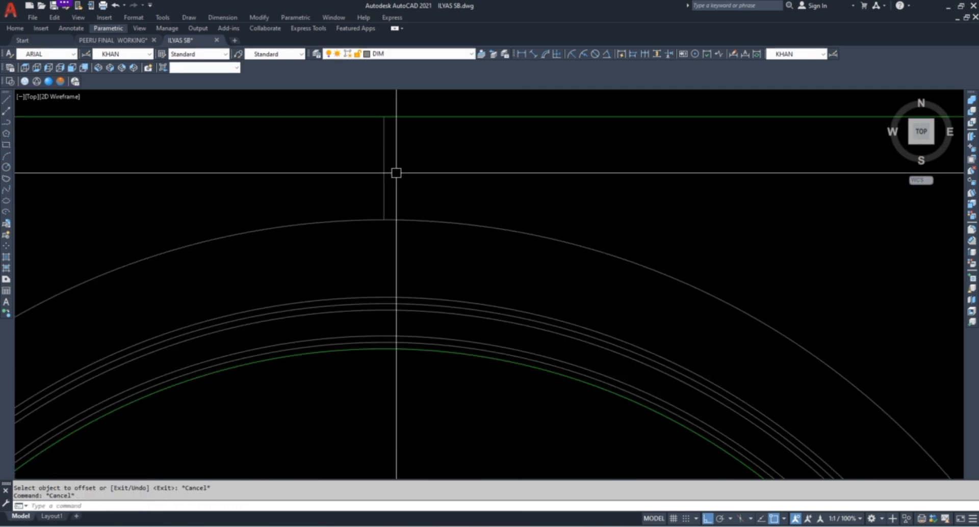
# Offset the vertical centre line above the arch 3 inches to both the west and east sides
pyautogui.write('3')
pyautogui.press('Return')
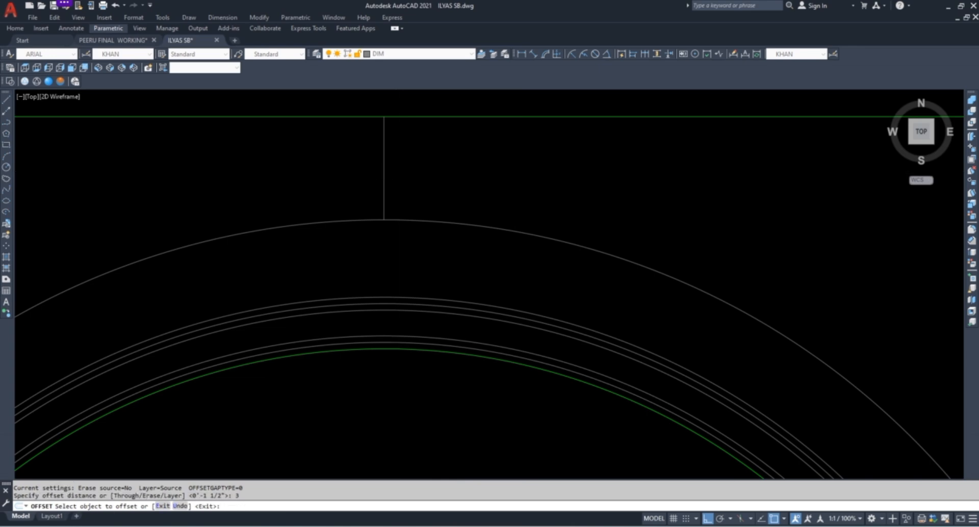
pyautogui.scroll(2, 359, 172)
pyautogui.click(343, 172)
pyautogui.click(385, 169)
pyautogui.click(392, 165)
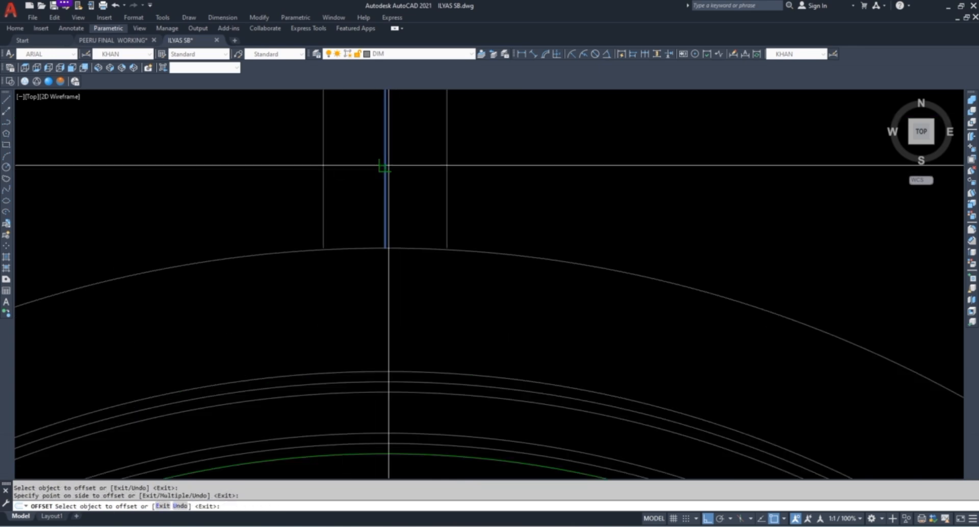
# Erase the original vertical centre line between its two offset copies above the arch
pyautogui.press('Escape')
pyautogui.press('Escape')
pyautogui.click(419, 155)
pyautogui.click(367, 173)
pyautogui.write('e')
pyautogui.press('Return')
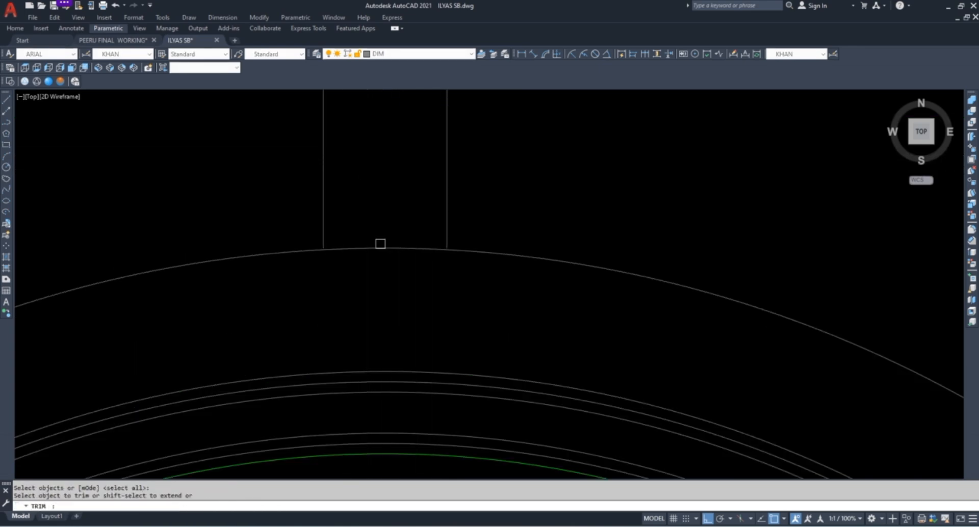
pyautogui.click(381, 244)
pyautogui.press('Escape')
pyautogui.press('Escape')
# Extend the two short vertical lines above the arch apex down to the outer offset arc
pyautogui.write('ex')
pyautogui.press('Return')
pyautogui.press('Return')
pyautogui.click(527, 190)
pyautogui.click(298, 202)
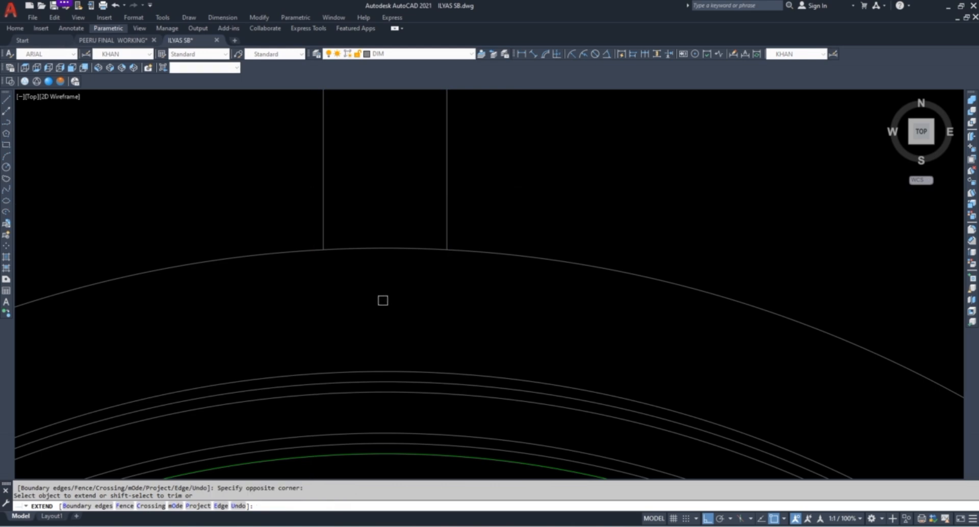
pyautogui.scroll(-2, 383, 301)
pyautogui.scroll(-2, 403, 321)
pyautogui.click(367, 242)
pyautogui.scroll(4, 366, 241)
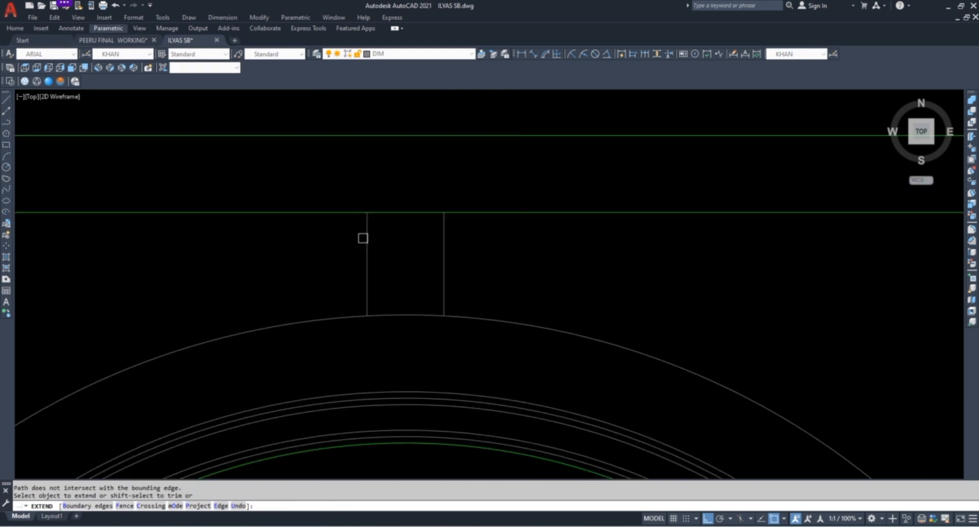
pyautogui.press('Escape')
pyautogui.press('Escape')
pyautogui.press('Escape')
# Trim the outer arc and the panel's top line between the two short vertical lines to open a central gap
pyautogui.write('t')
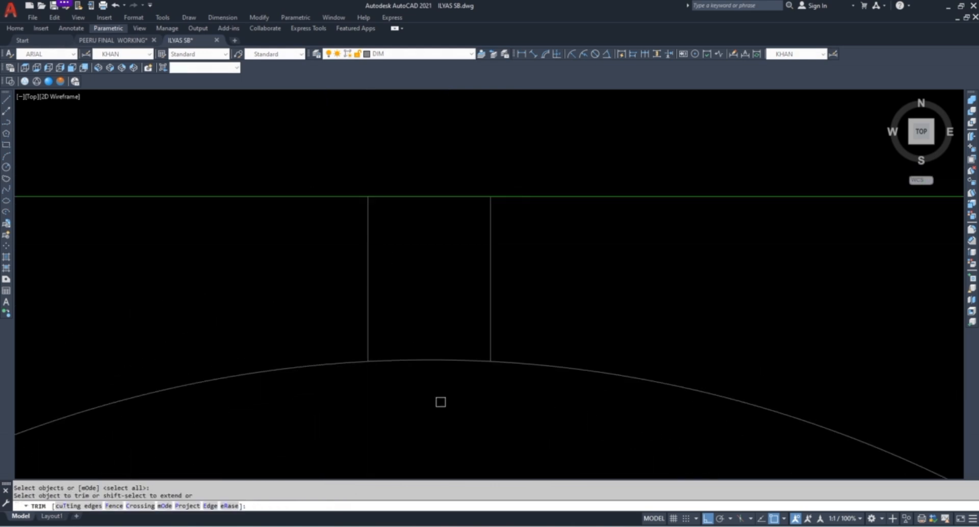
pyautogui.click(445, 436)
pyautogui.click(444, 186)
pyautogui.press('Escape')
pyautogui.scroll(-5, 427, 201)
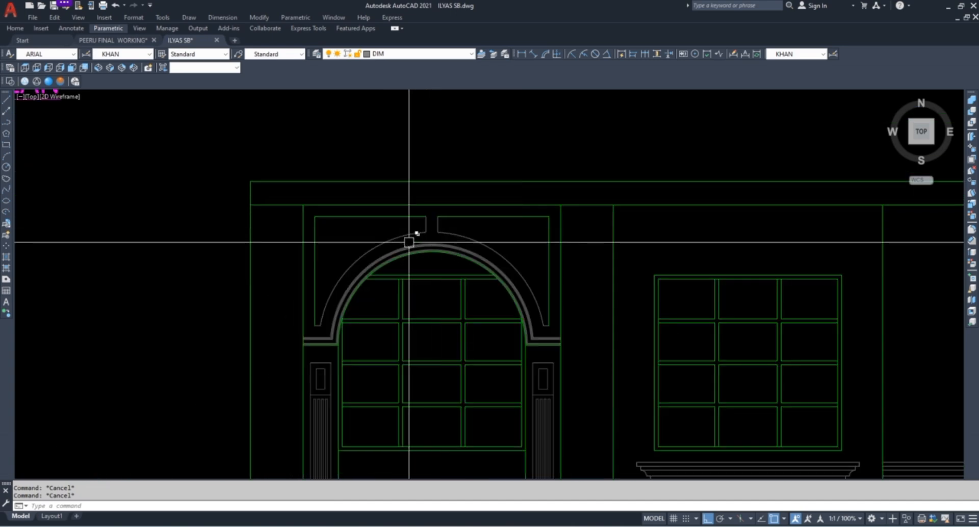
# Try to create a closed boundary inside the panel outline west of the central gap, and regenerate the drawing
pyautogui.scroll(4, 410, 242)
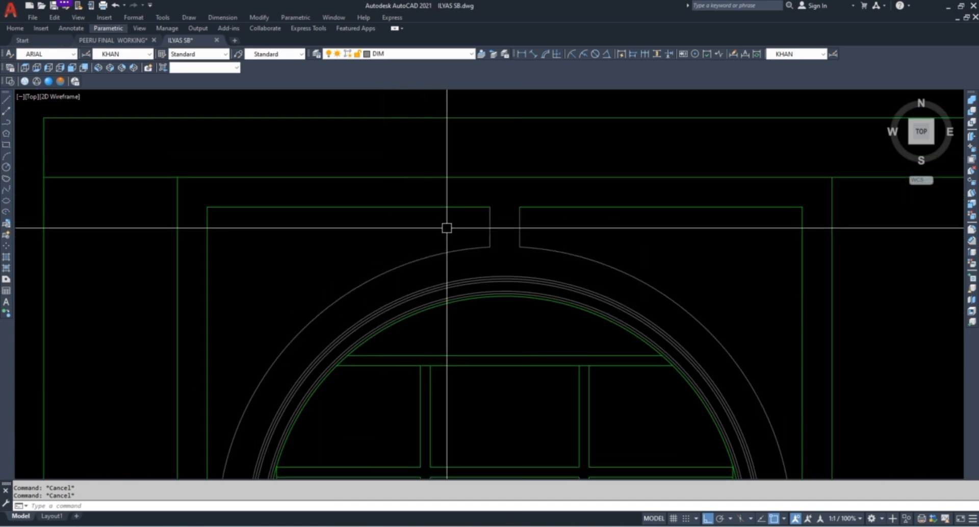
pyautogui.click(376, 260)
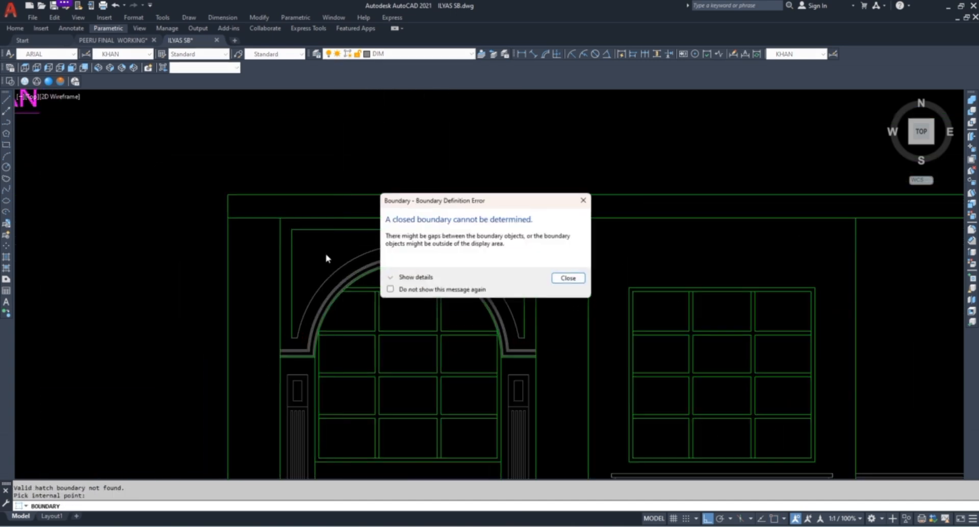
pyautogui.press('Escape')
pyautogui.scroll(3, 313, 260)
pyautogui.press('Escape')
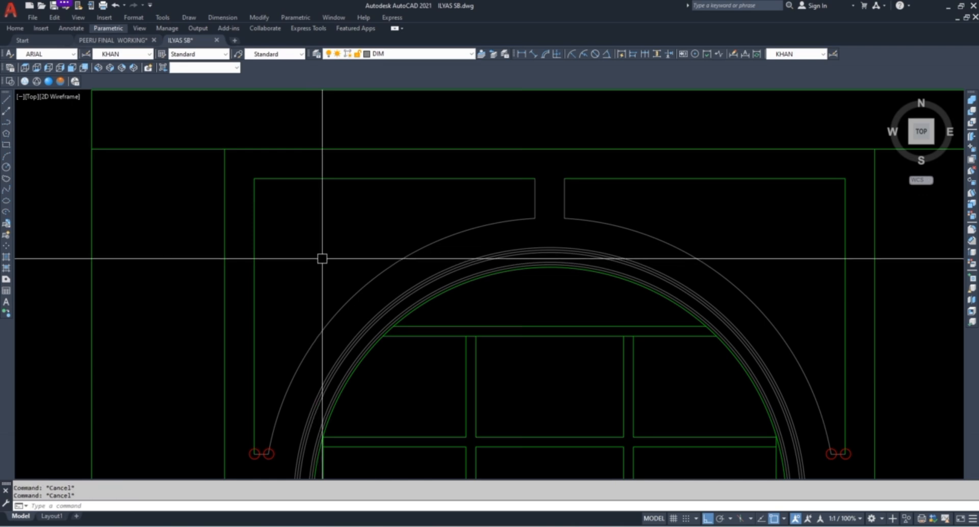
pyautogui.scroll(5, 249, 469)
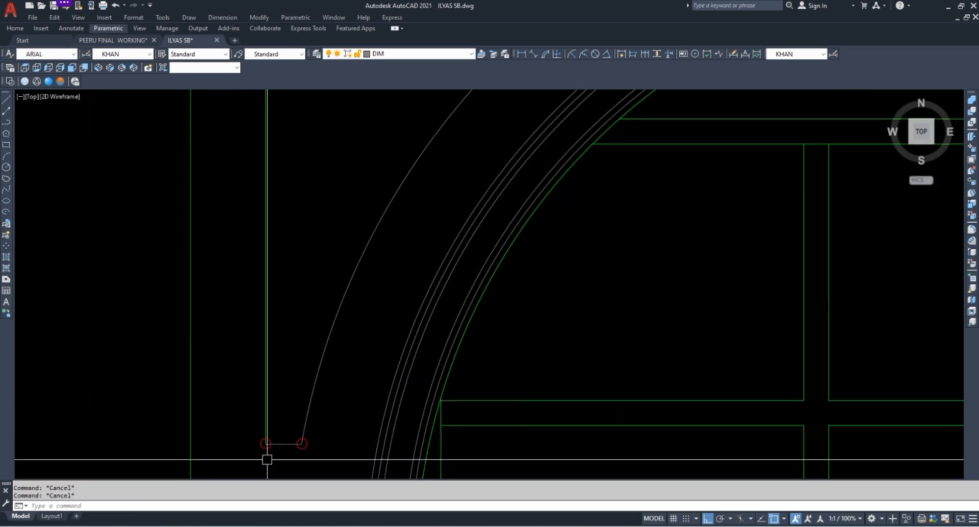
pyautogui.write('RE')
pyautogui.press('Return')
# Match the green top and side lines of both panels to the properties of the grey line at the west panel's foot
pyautogui.scroll(3, 274, 450)
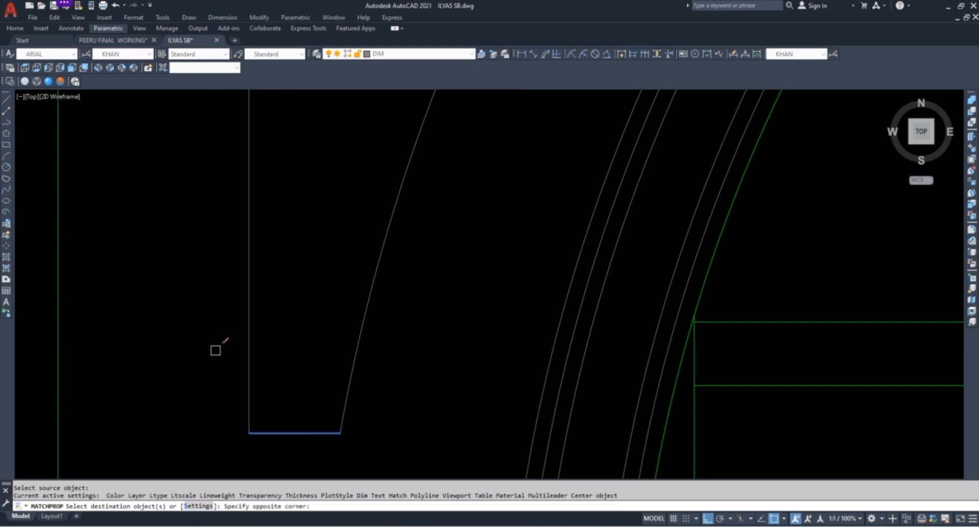
pyautogui.scroll(-5, 201, 426)
pyautogui.moveTo(292, 286); pyautogui.dragTo(257, 483, button='middle')
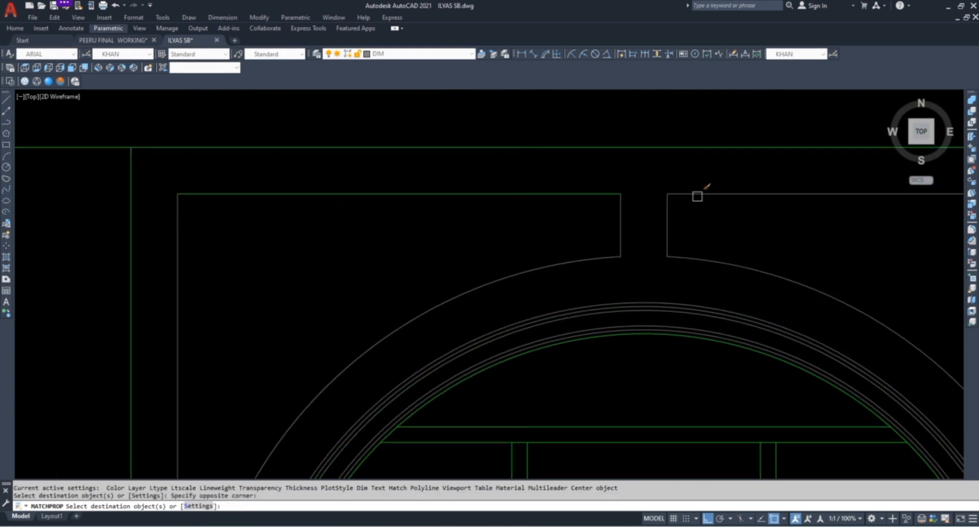
pyautogui.click(607, 180)
pyautogui.scroll(-5, 607, 180)
pyautogui.scroll(3, 503, 199)
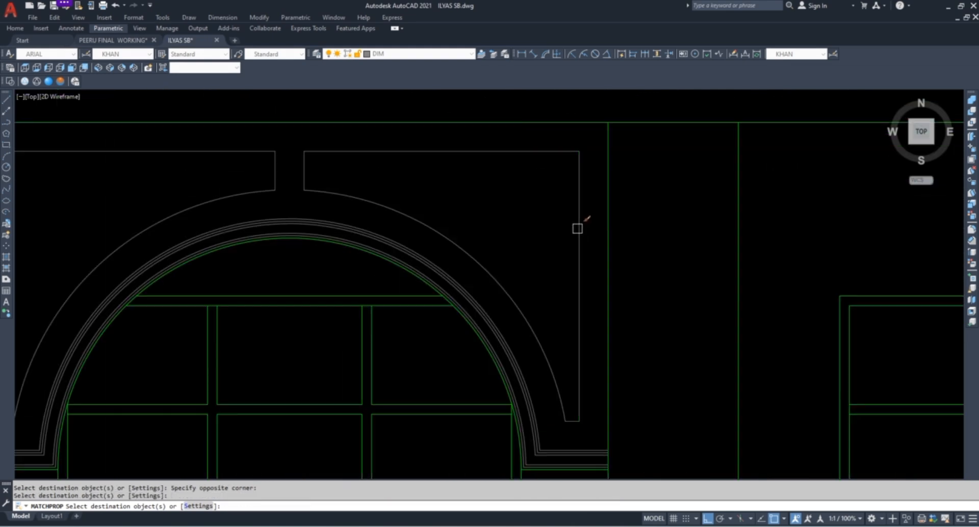
pyautogui.press('Escape')
pyautogui.press('Escape')
pyautogui.press('Escape')
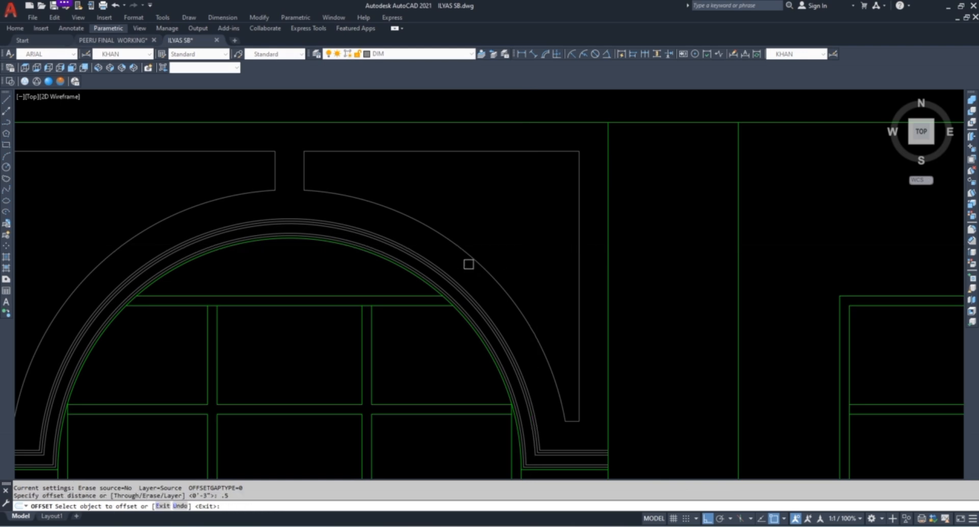
# Offset the east panel's arc, gap-side edge and top line inward twice at 0.5 inch spacing
pyautogui.scroll(4, 349, 191)
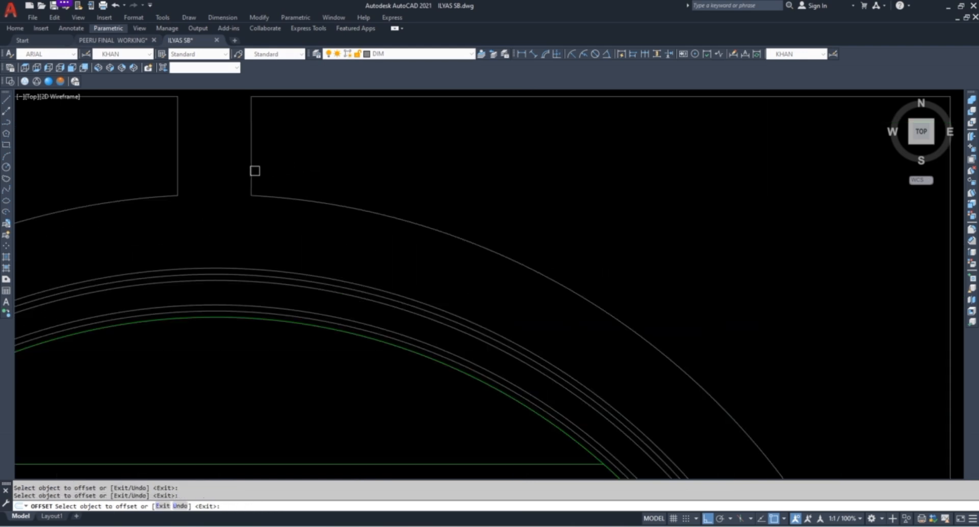
pyautogui.click(276, 198)
pyautogui.click(285, 179)
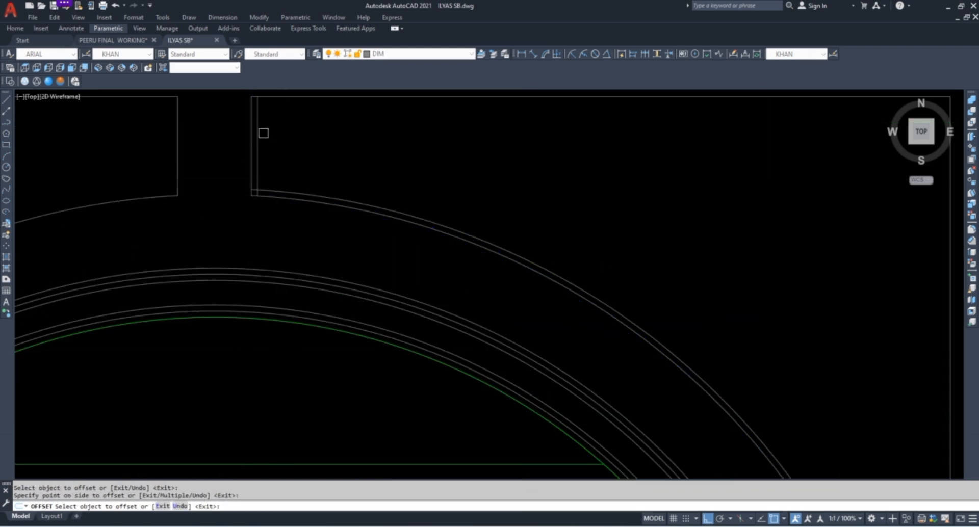
pyautogui.click(295, 131)
pyautogui.scroll(-2, 277, 187)
pyautogui.scroll(2, 279, 133)
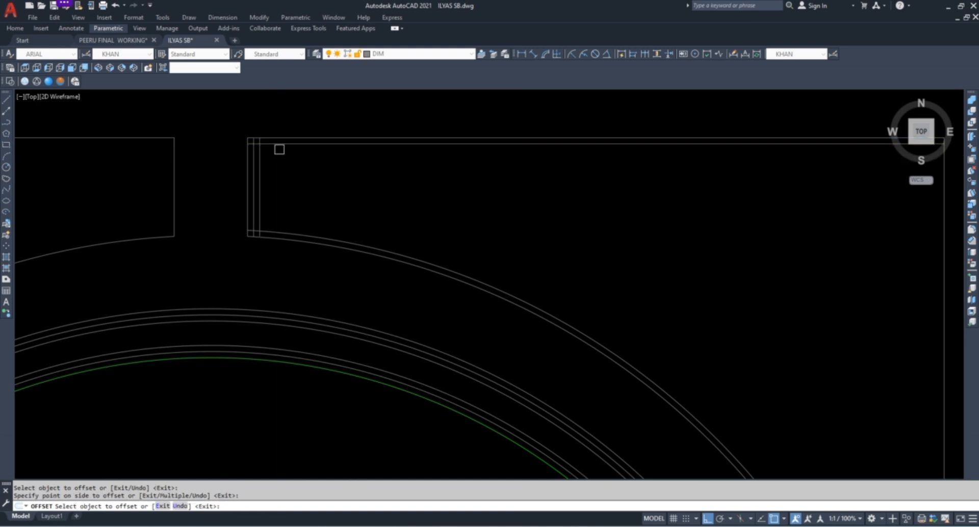
pyautogui.click(273, 228)
pyautogui.click(280, 202)
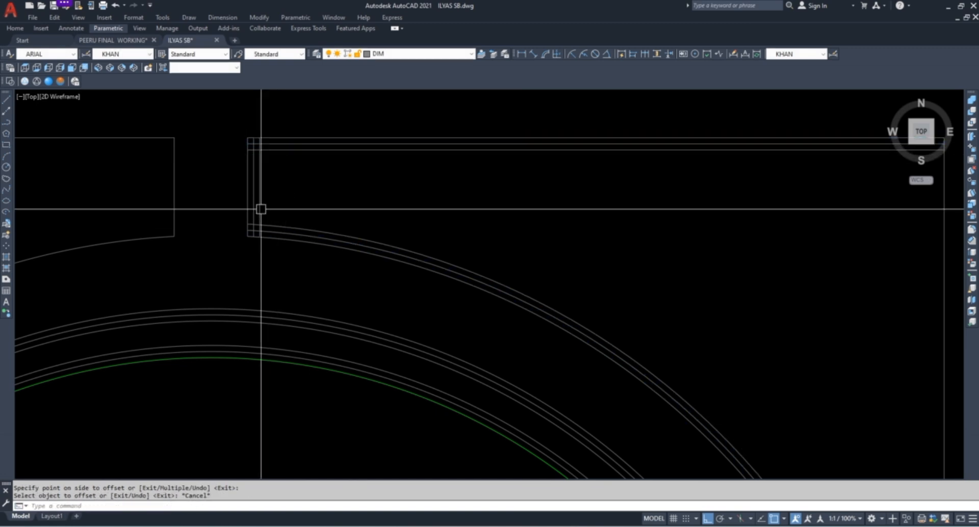
# Fillet the east panel's offset gap-side lines with the matching offset arcs to form sharp lower corners
pyautogui.write('F')
pyautogui.press('Return')
pyautogui.scroll(3, 259, 212)
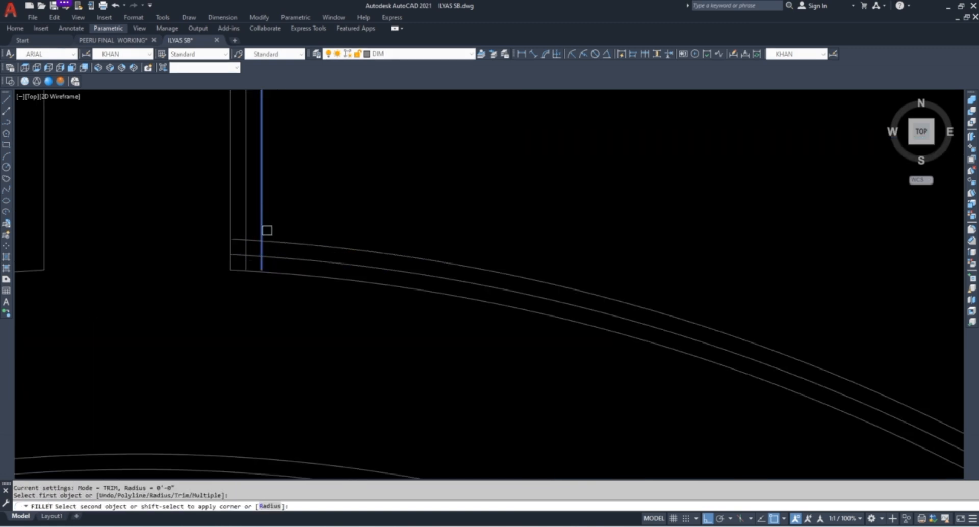
pyautogui.click(245, 196)
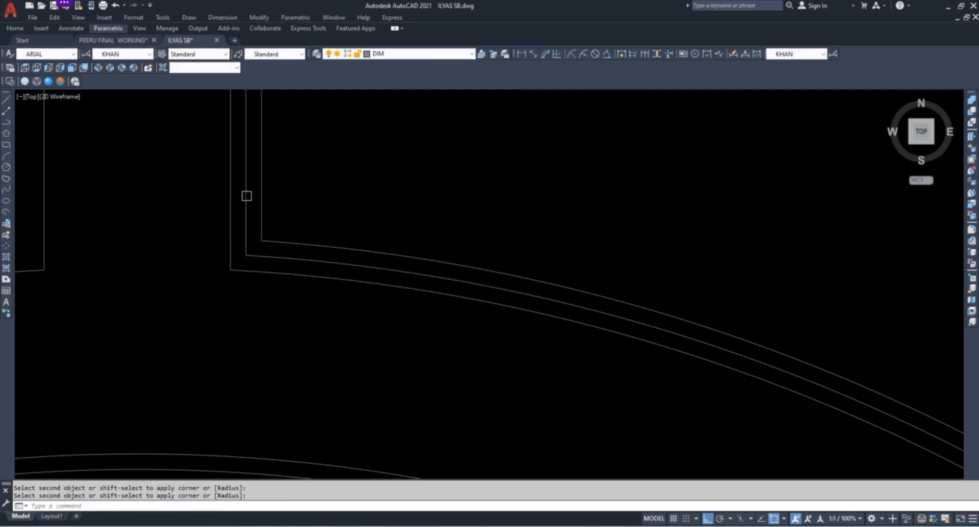
# Fillet the east panel's offset gap-side lines with the matching offset top lines to form sharp upper corners
pyautogui.press('Return')
pyautogui.click(245, 196)
pyautogui.scroll(-4, 232, 255)
pyautogui.scroll(4, 243, 168)
pyautogui.click(259, 167)
pyautogui.press('Return')
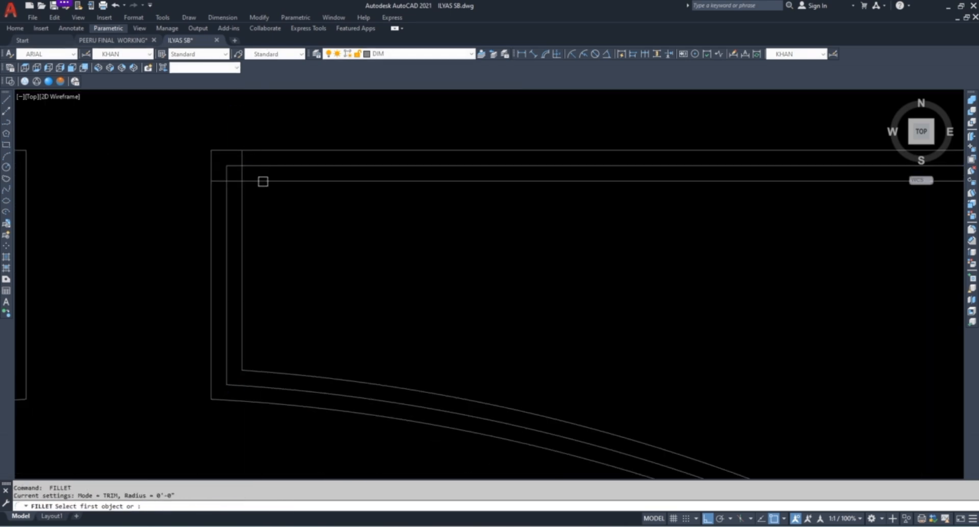
pyautogui.click(243, 190)
pyautogui.press('Escape')
# Offset the west panel's top line, gap-side edge and arc inward twice at 0.5 inch spacing
pyautogui.scroll(-6, 438, 196)
pyautogui.moveTo(269, 213); pyautogui.dragTo(377, 208, button='middle')
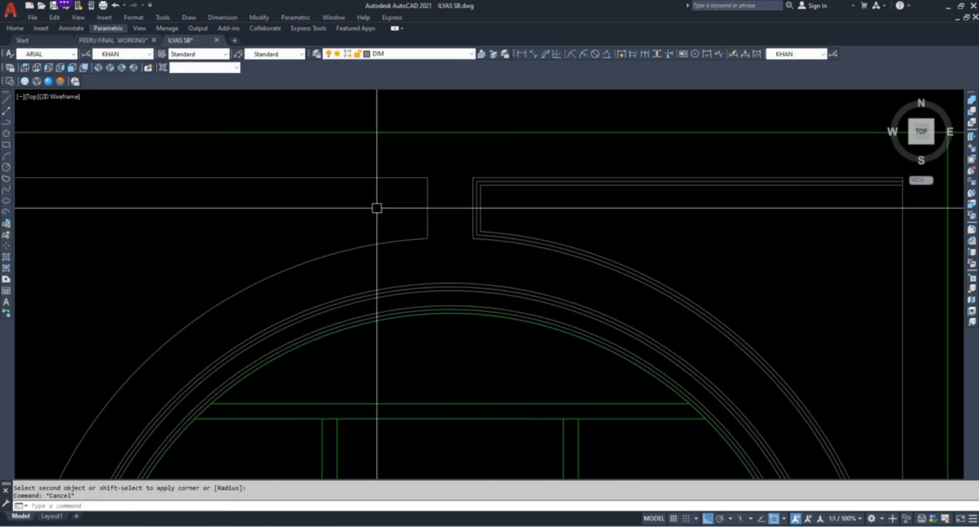
pyautogui.click(383, 175)
pyautogui.click(396, 204)
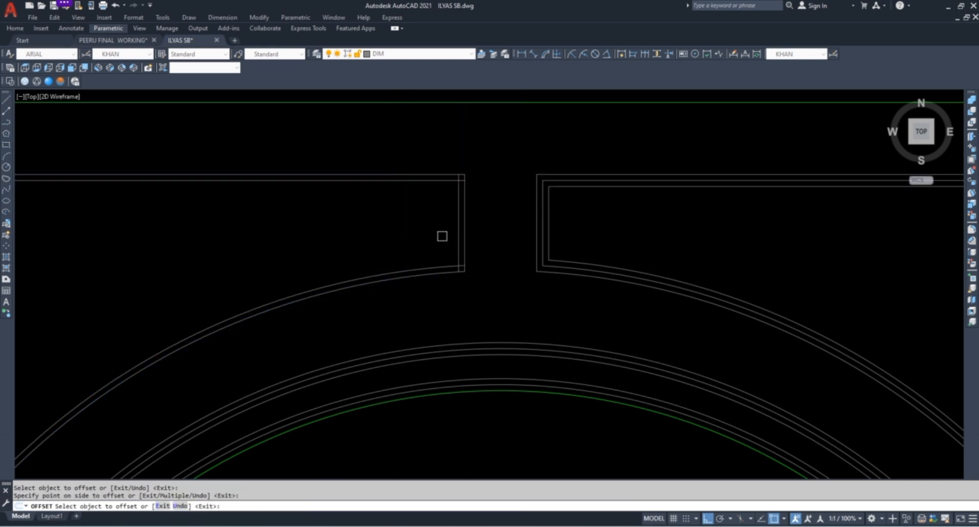
pyautogui.click(458, 228)
pyautogui.click(444, 182)
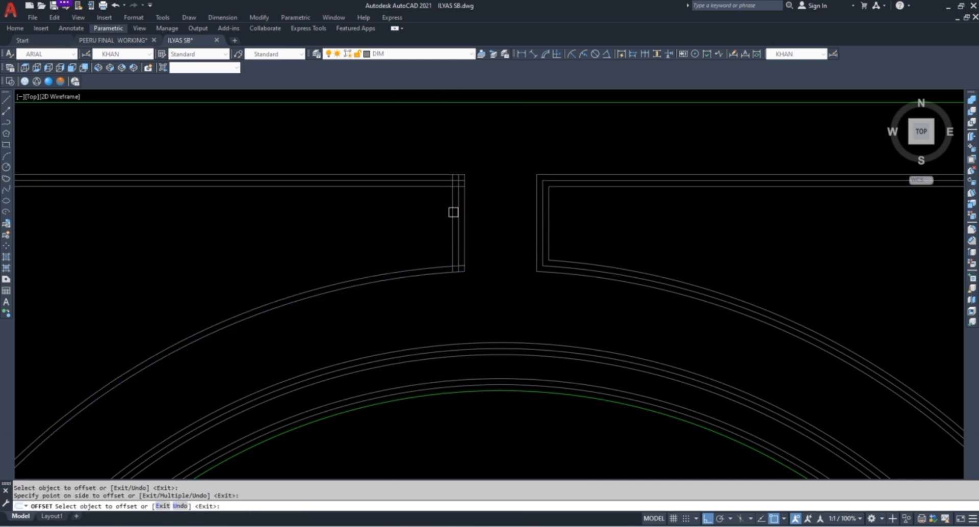
pyautogui.press('Escape')
# Fillet the west panel's offset gap-side lines with the matching offset arcs to form sharp lower corners
pyautogui.write('f')
pyautogui.press('Return')
pyautogui.scroll(4, 439, 264)
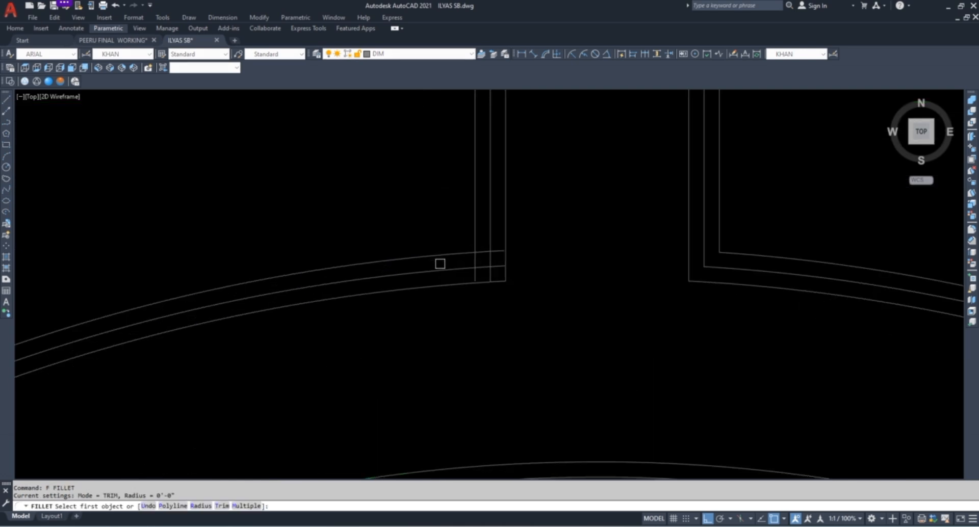
pyautogui.click(473, 244)
pyautogui.press('Escape')
pyautogui.press('Return')
pyautogui.click(485, 263)
pyautogui.click(488, 247)
pyautogui.press('Return')
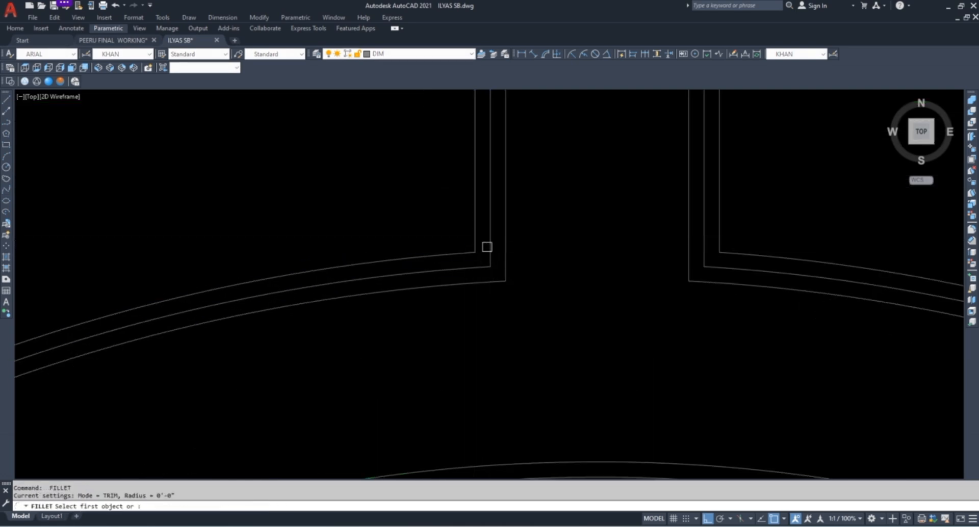
# Fillet the west panel's offset gap-side lines with the matching offset top lines to form sharp upper corners
pyautogui.click(488, 248)
pyautogui.scroll(-5, 477, 265)
pyautogui.scroll(4, 477, 181)
pyautogui.click(453, 182)
pyautogui.press('Return')
pyautogui.click(446, 197)
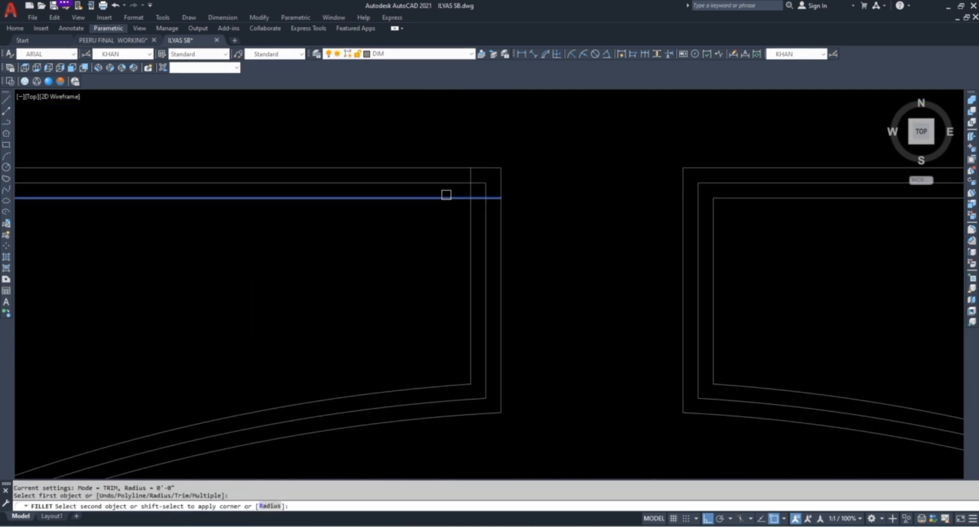
pyautogui.press('Escape')
# Offset the west panel's outer vertical edge inward twice at 0.5 inch spacing
pyautogui.scroll(-5, 237, 278)
pyautogui.scroll(3, 527, 296)
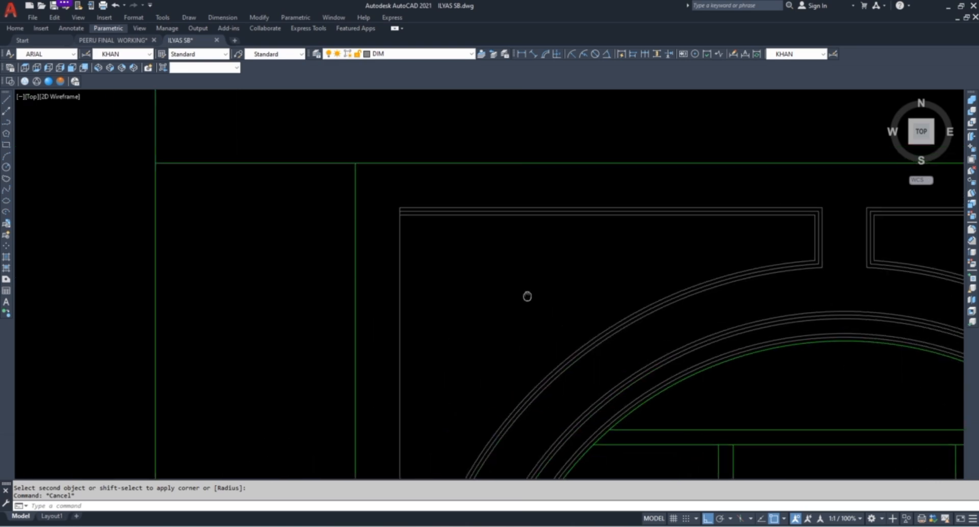
pyautogui.press('Escape')
pyautogui.write('5')
pyautogui.press('Return')
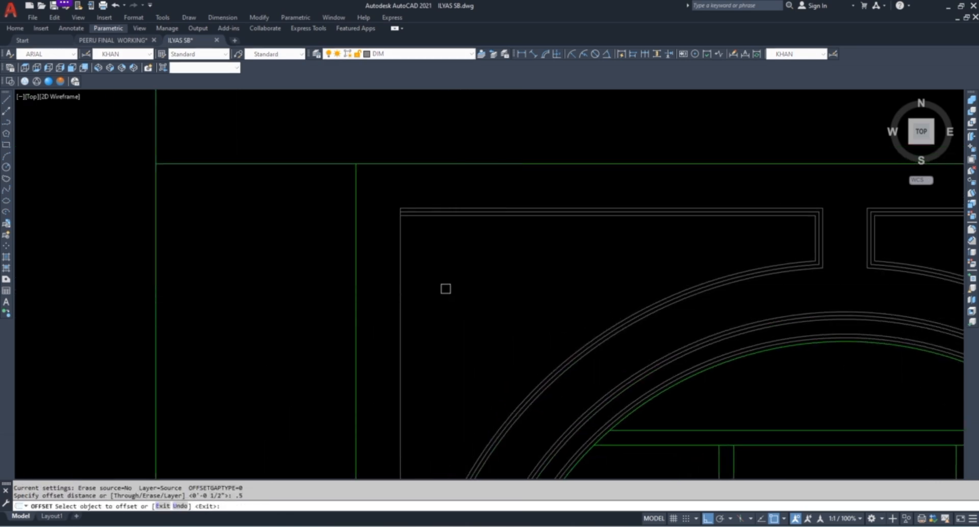
pyautogui.click(399, 280)
pyautogui.click(428, 283)
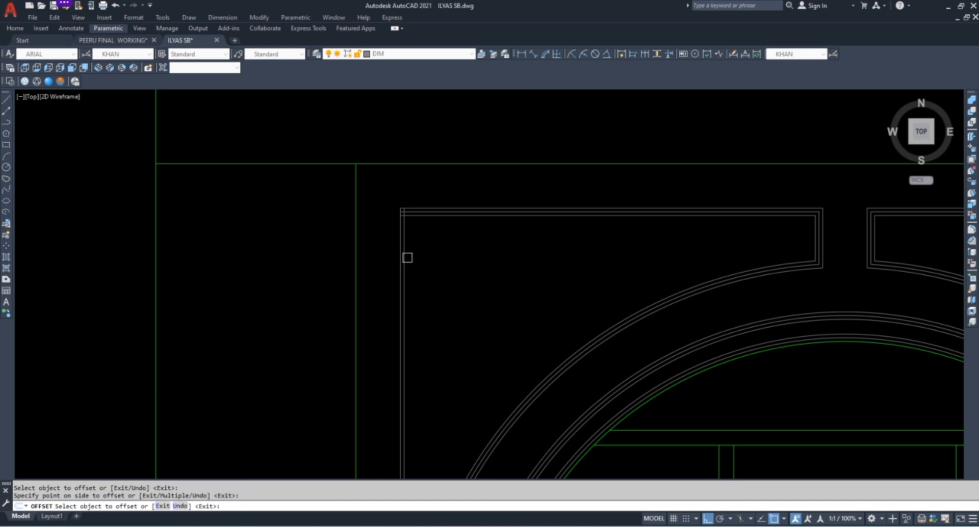
pyautogui.scroll(6, 404, 244)
pyautogui.click(386, 244)
pyautogui.press('Escape')
# Fillet the west panel's offset outer-edge lines with the matching offset top lines to form sharp outer upper corners
pyautogui.write('f')
pyautogui.press('Return')
pyautogui.scroll(-4, 403, 255)
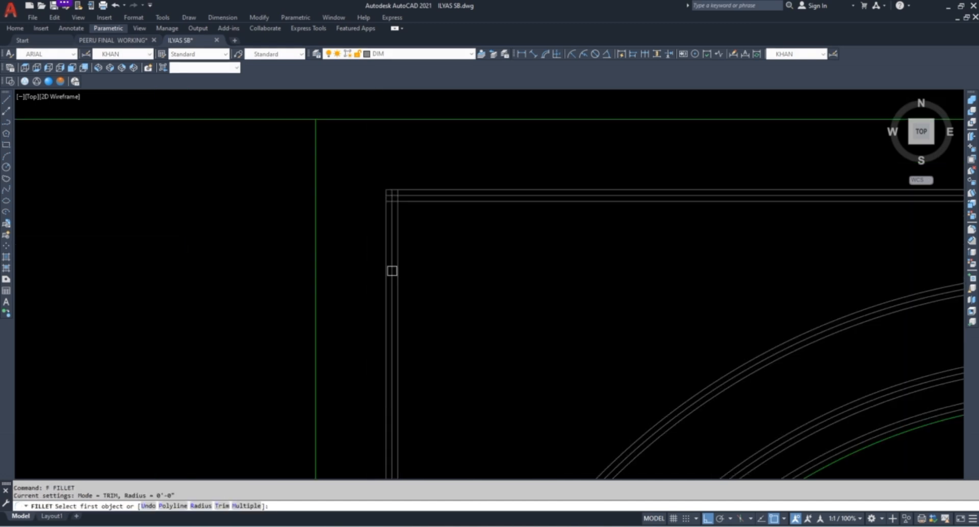
pyautogui.scroll(4, 397, 194)
pyautogui.click(397, 239)
pyautogui.click(408, 221)
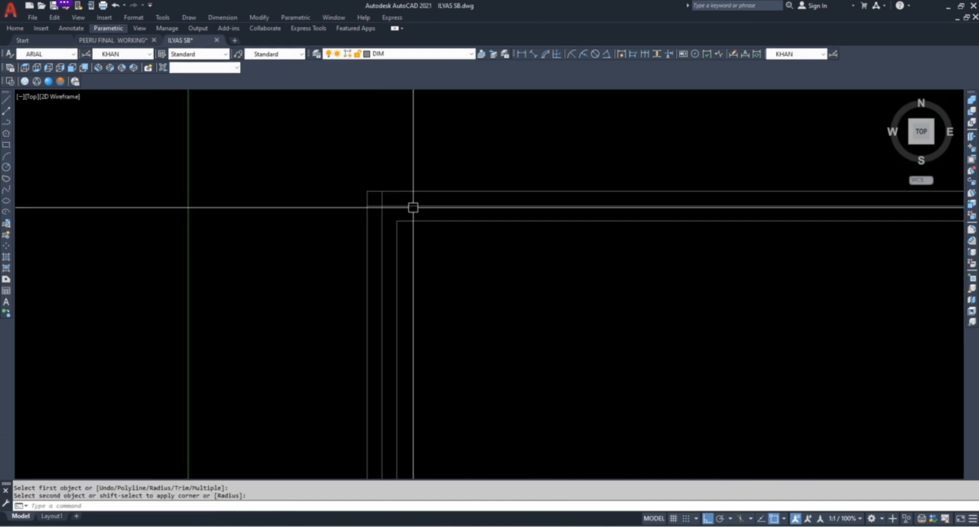
pyautogui.press('Return')
pyautogui.click(413, 206)
pyautogui.click(382, 224)
pyautogui.press('Escape')
pyautogui.press('Return')
pyautogui.click(397, 243)
pyautogui.scroll(-5, 383, 319)
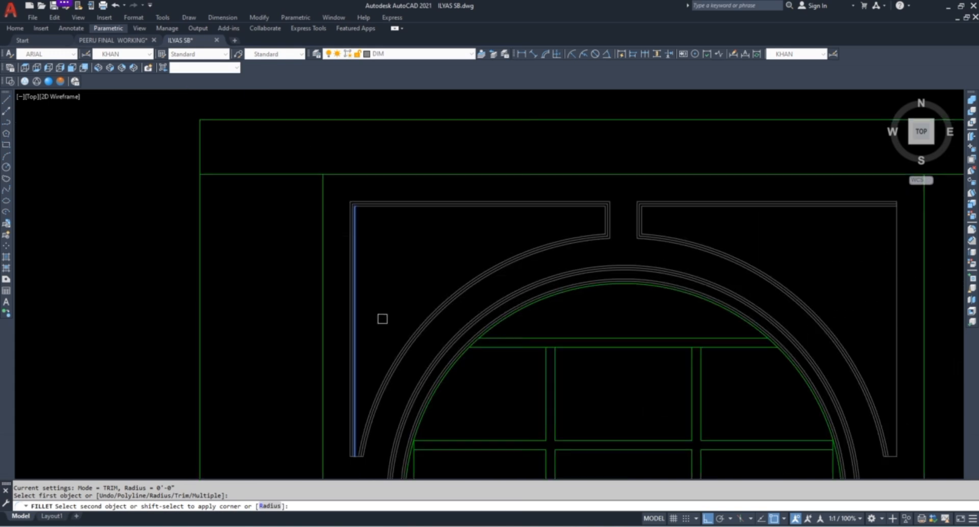
pyautogui.scroll(5, 362, 461)
pyautogui.press('Escape')
pyautogui.write('o.')
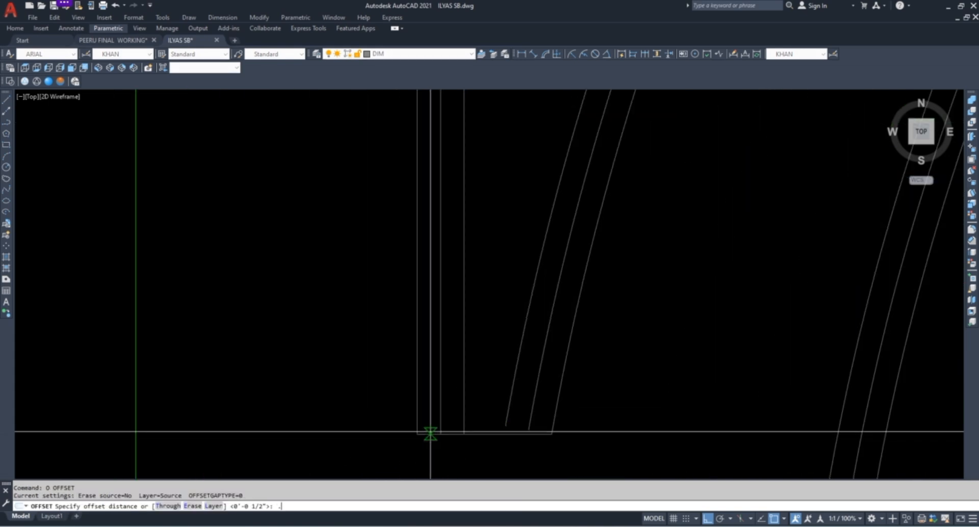
pyautogui.write('6')
pyautogui.press('Return')
pyautogui.press('Escape')
# Offset the west panel's short bottom line upward twice at 0.5 inch spacing
pyautogui.write('o')
pyautogui.press('Return')
pyautogui.write('.5')
pyautogui.press('Return')
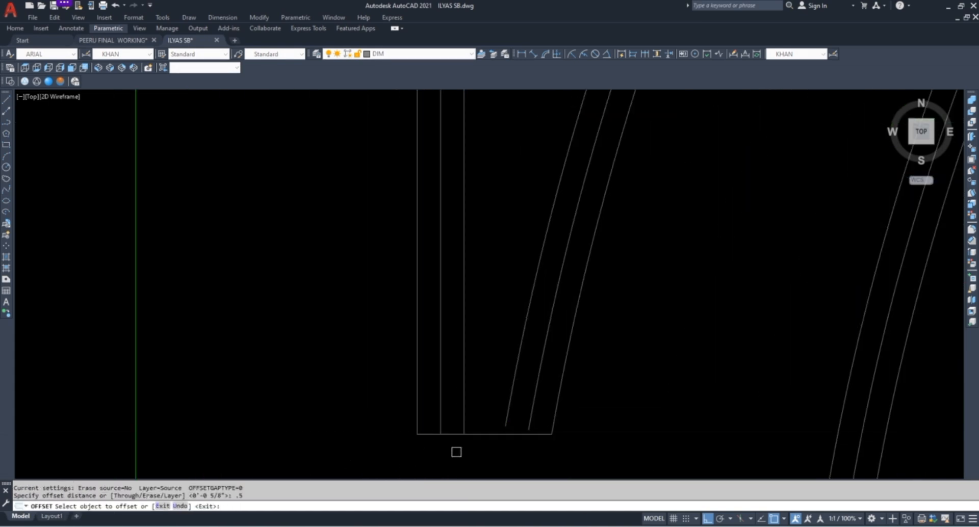
pyautogui.scroll(4, 456, 452)
pyautogui.click(509, 360)
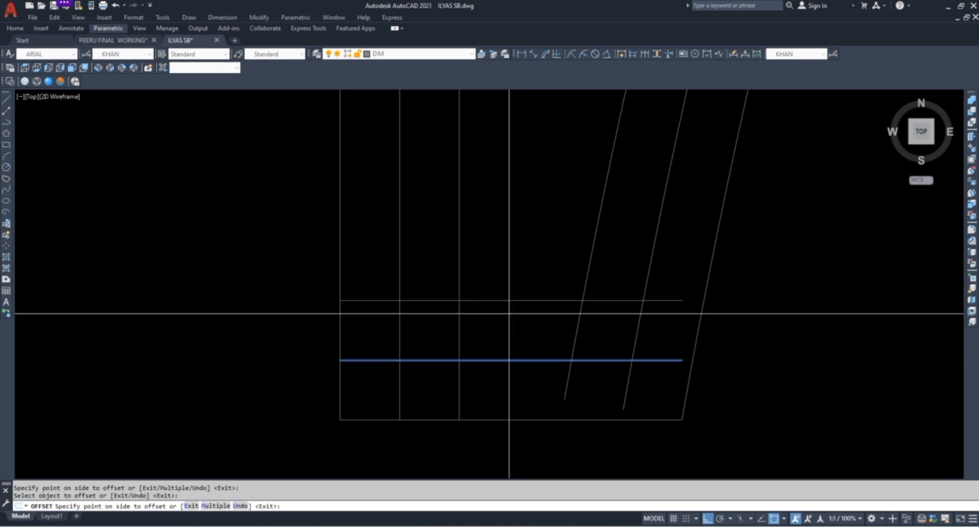
pyautogui.click(509, 318)
pyautogui.press('Escape')
# Fillet the west panel's offset bottom lines with the matching outer-edge lines and arcs to close both inner outlines
pyautogui.write('f')
pyautogui.press('Return')
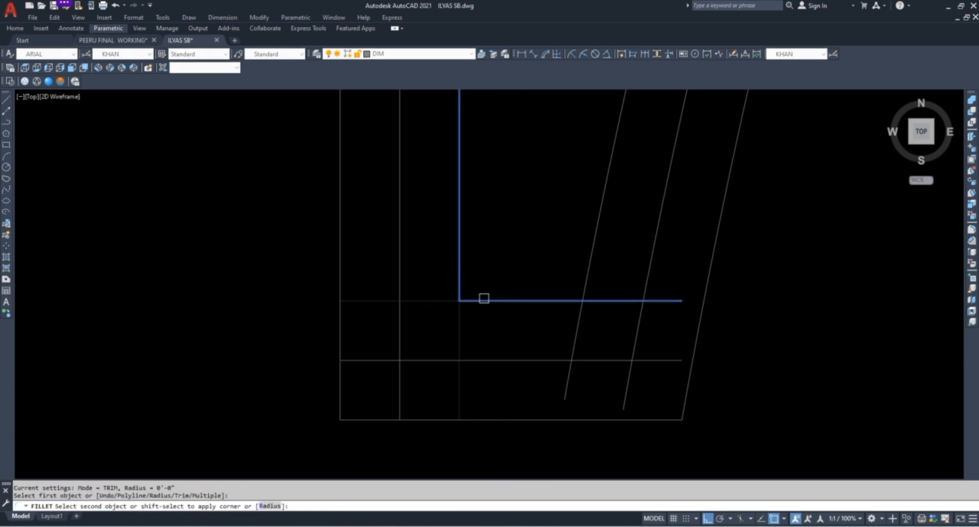
pyautogui.click(484, 299)
pyautogui.click(587, 269)
pyautogui.press('Return')
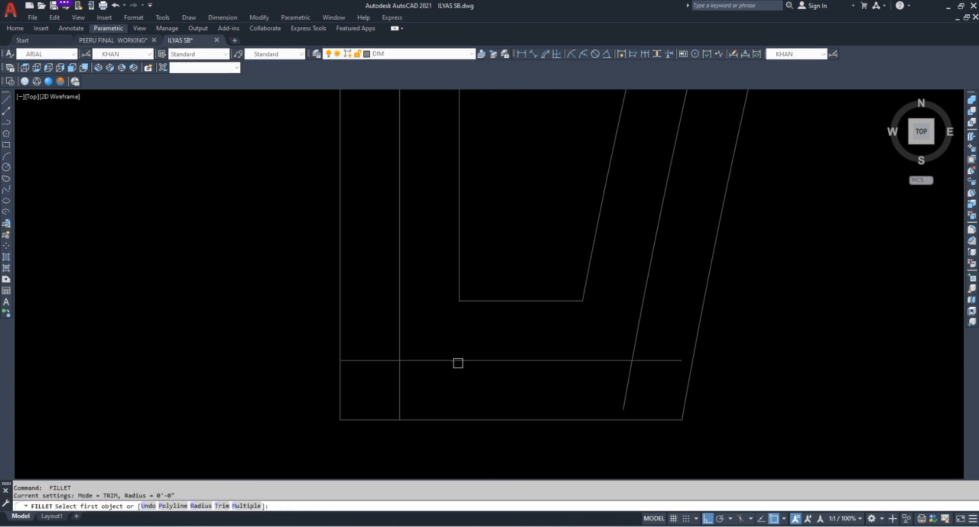
pyautogui.click(398, 314)
pyautogui.press('Return')
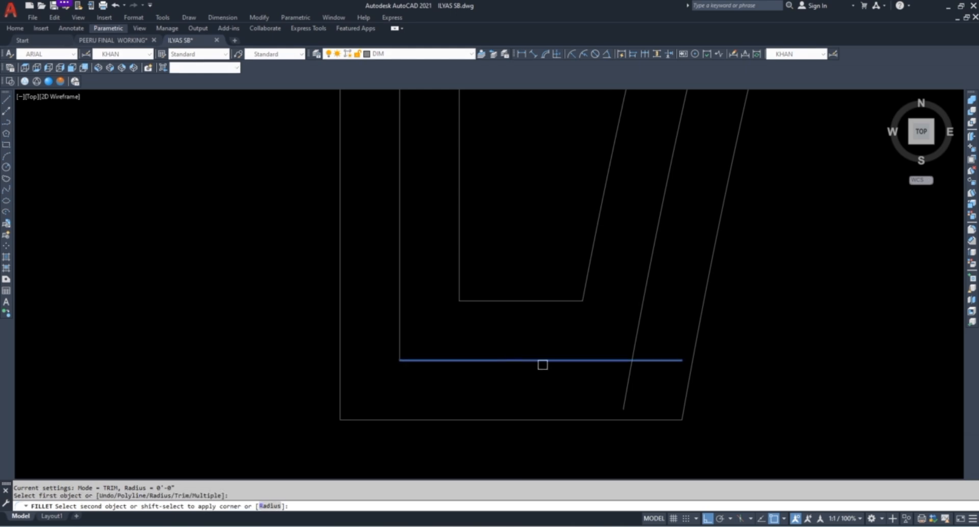
pyautogui.click(639, 332)
pyautogui.press('Escape')
# Erase the east panel's arcs, top lines and side lines
pyautogui.scroll(-5, 312, 364)
pyautogui.moveTo(393, 323); pyautogui.dragTo(243, 475, button='middle')
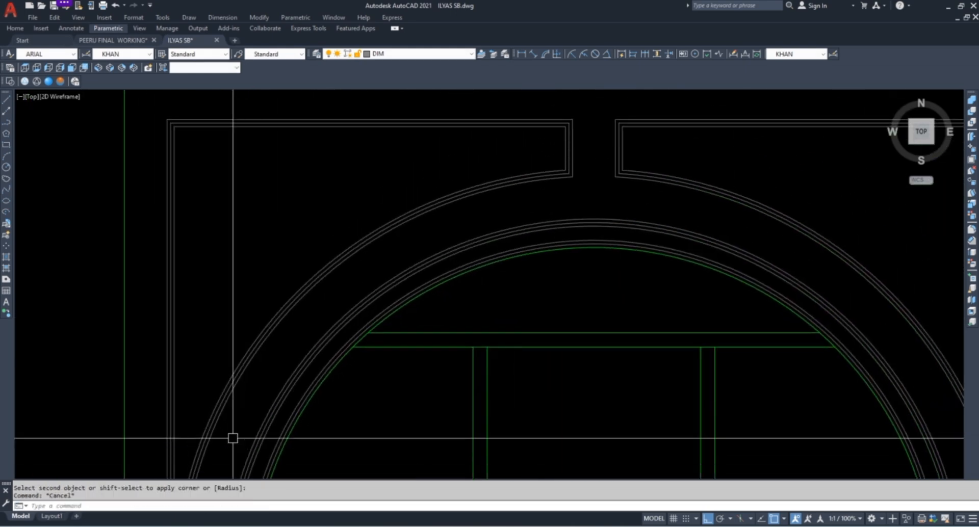
pyautogui.scroll(-4, 234, 439)
pyautogui.scroll(4, 465, 354)
pyautogui.press('Escape')
pyautogui.click(484, 326)
pyautogui.click(382, 346)
pyautogui.write('e')
pyautogui.press('Return')
pyautogui.click(326, 310)
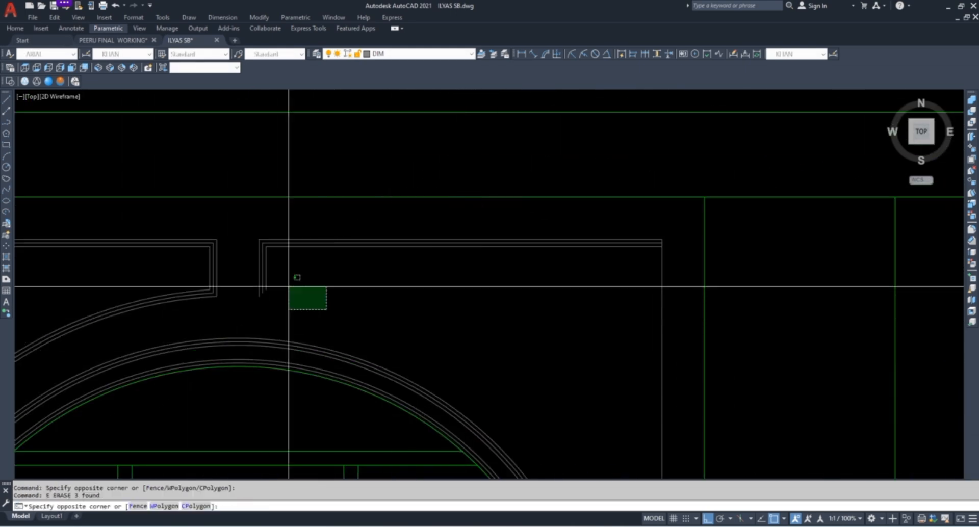
pyautogui.click(259, 240)
pyautogui.press('Delete')
# Erase the east panel's leftover short bottom line beside the arch
pyautogui.scroll(-5, 325, 276)
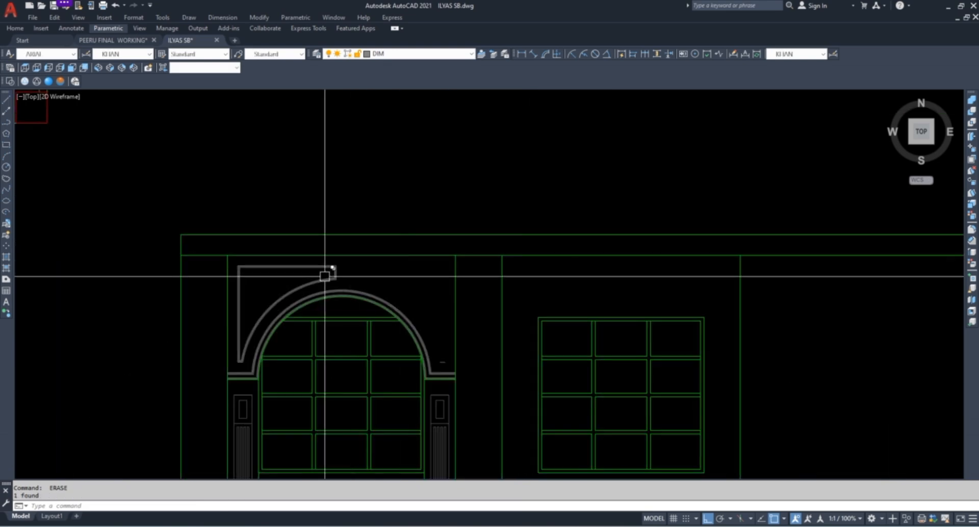
pyautogui.scroll(6, 420, 362)
pyautogui.click(494, 374)
pyautogui.click(580, 335)
pyautogui.write('e')
pyautogui.press('Return')
pyautogui.scroll(-4, 584, 342)
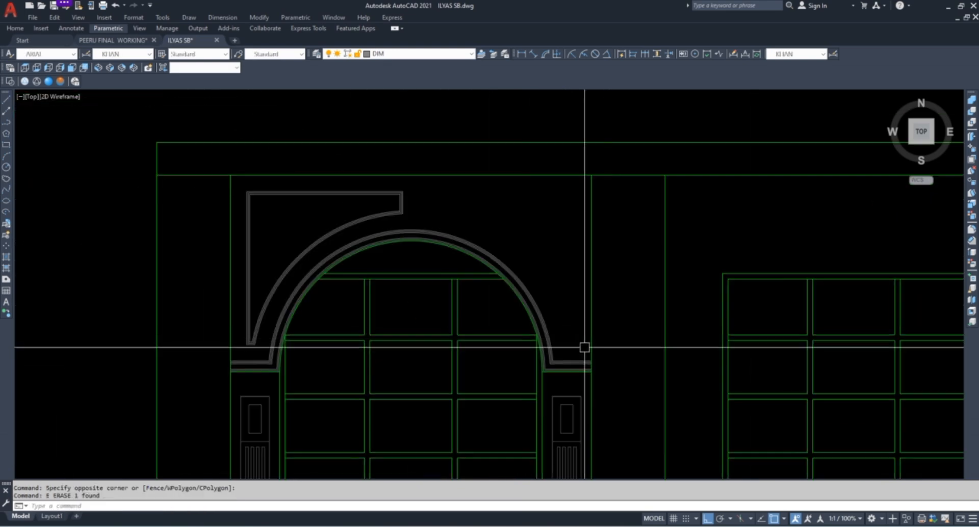
# Mirror the complete west panel outline about the vertical axis through the arch's apex, keeping the original
pyautogui.scroll(6, 357, 197)
pyautogui.click(464, 189)
pyautogui.click(375, 254)
pyautogui.scroll(-3, 188, 343)
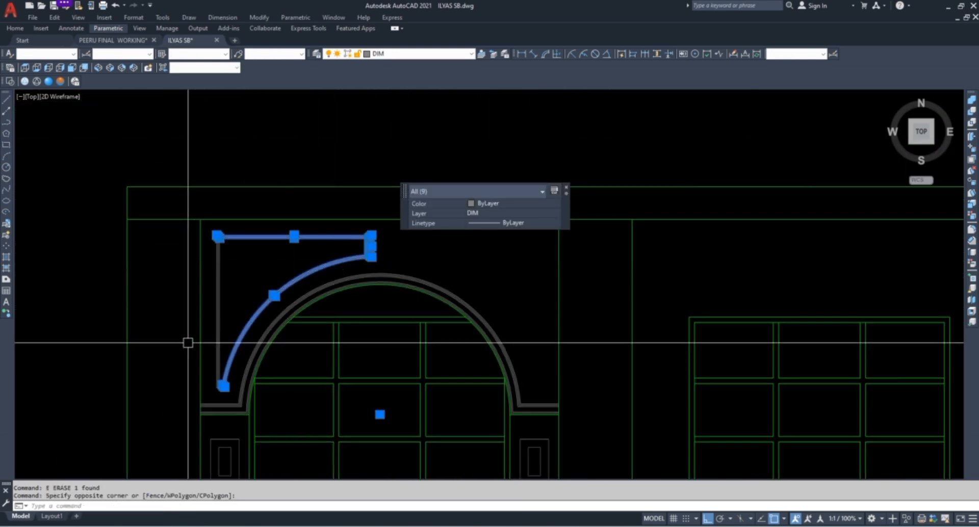
pyautogui.scroll(5, 210, 379)
pyautogui.click(286, 428)
pyautogui.click(232, 354)
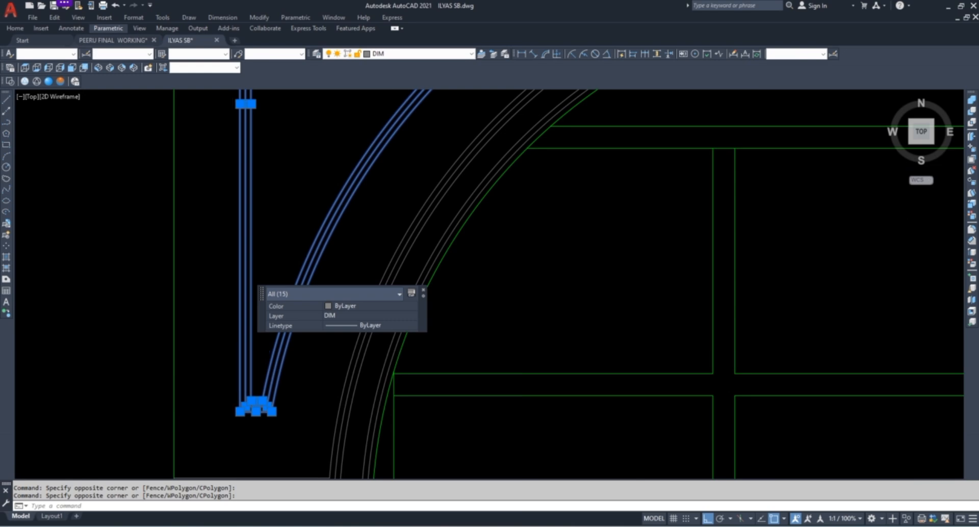
pyautogui.write('mi')
pyautogui.press('Return')
pyautogui.scroll(-3, 192, 362)
pyautogui.scroll(2, 356, 262)
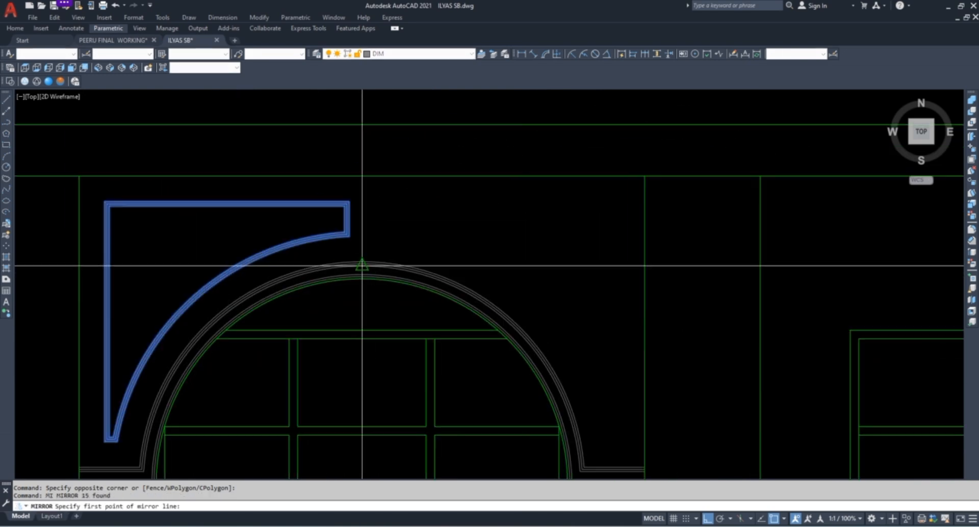
pyautogui.click(363, 265)
pyautogui.scroll(-3, 346, 300)
pyautogui.click(353, 202)
pyautogui.press('Return')
pyautogui.press('Escape')
# Hatch the innermost areas of the west and east panels above the arch
pyautogui.scroll(2, 330, 284)
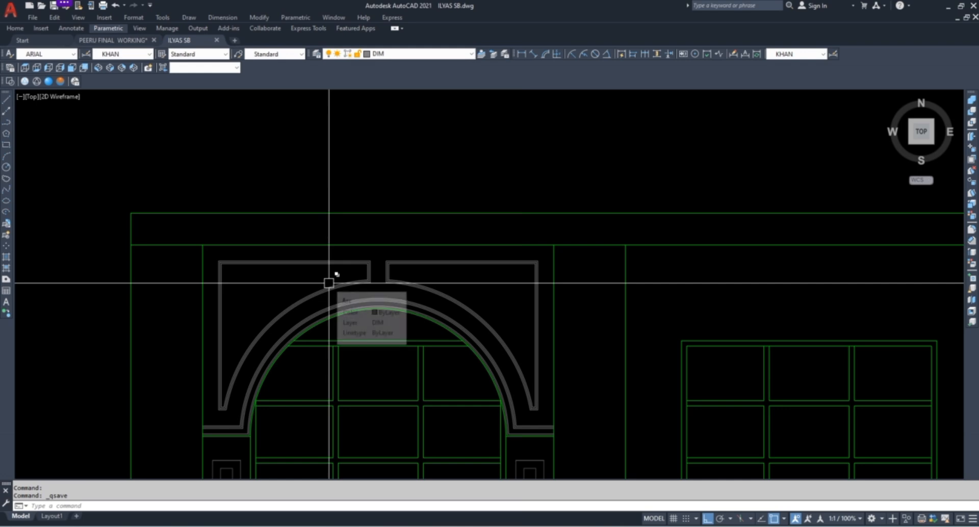
pyautogui.write('h')
pyautogui.press('Return')
pyautogui.scroll(2, 265, 298)
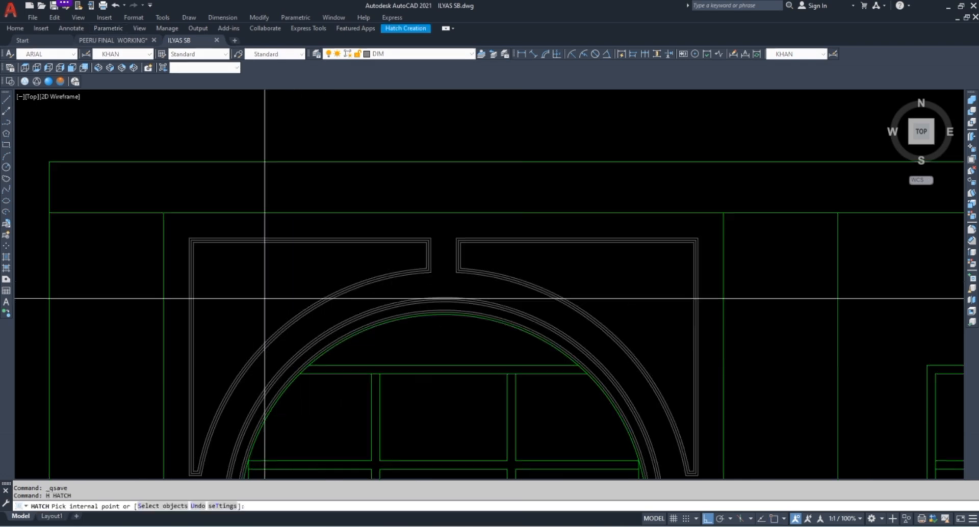
pyautogui.click(259, 291)
pyautogui.click(544, 263)
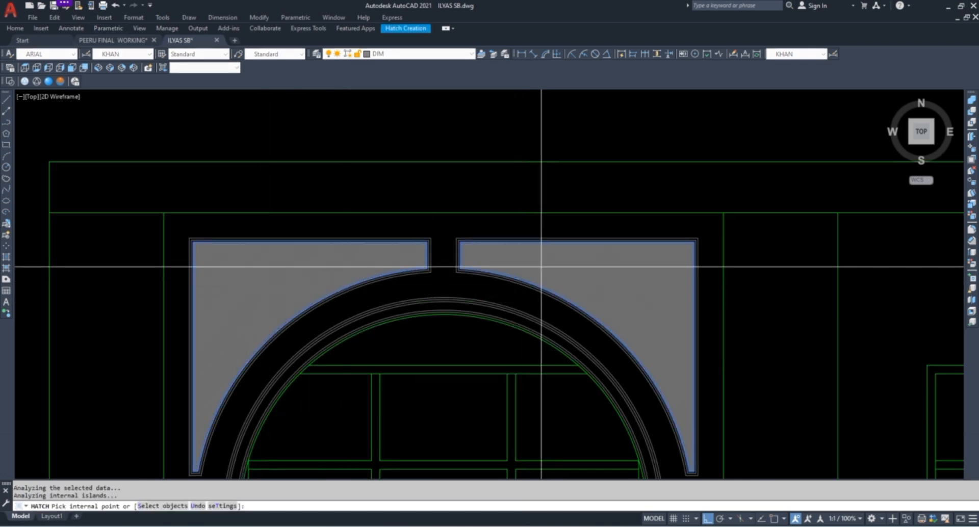
pyautogui.scroll(3, 542, 266)
pyautogui.press('Return')
# Change the hatch pattern of the west and east panels above the arch to ANSI37
pyautogui.click(552, 265)
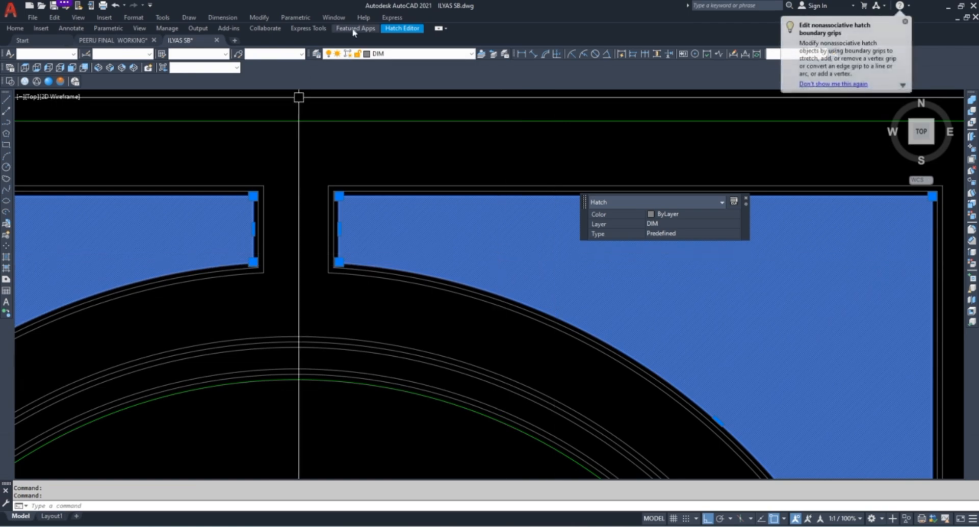
pyautogui.click(393, 29)
pyautogui.click(209, 51)
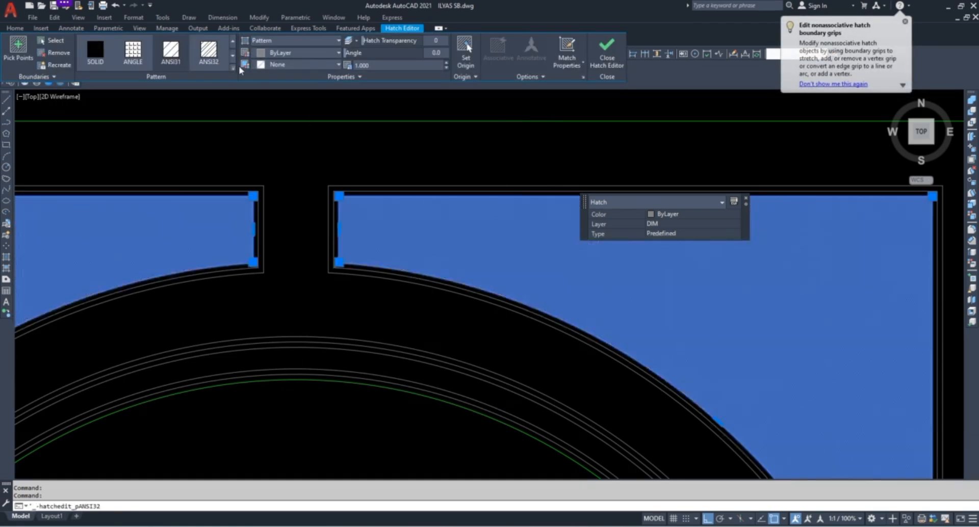
pyautogui.click(233, 68)
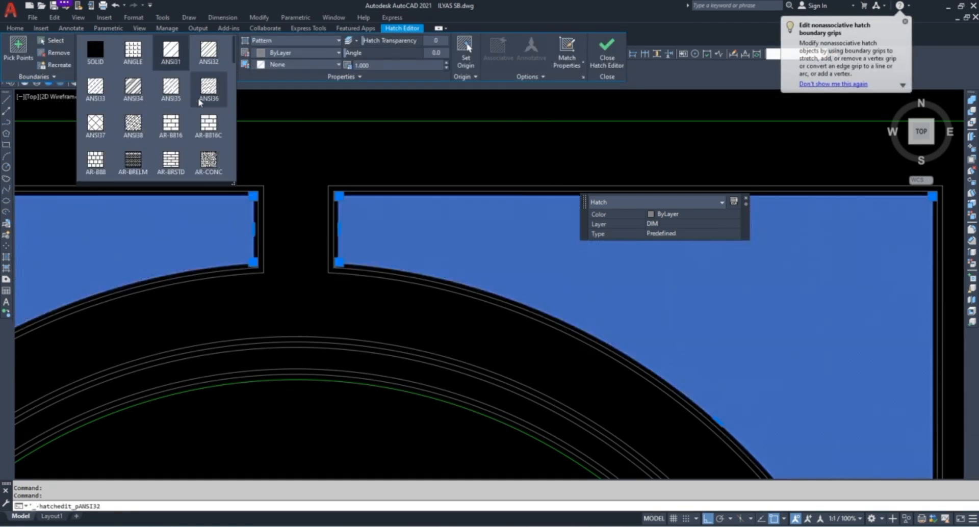
pyautogui.scroll(-2, 128, 138)
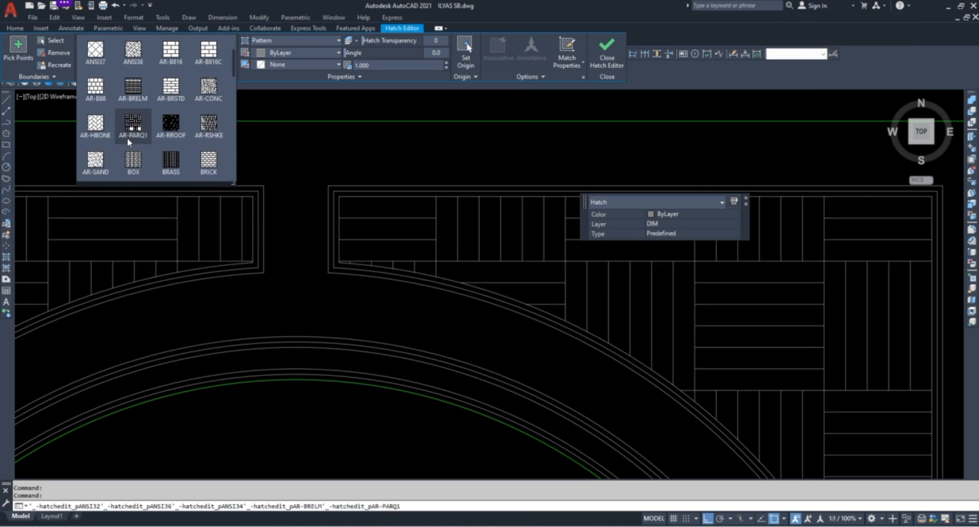
pyautogui.scroll(-1, 127, 137)
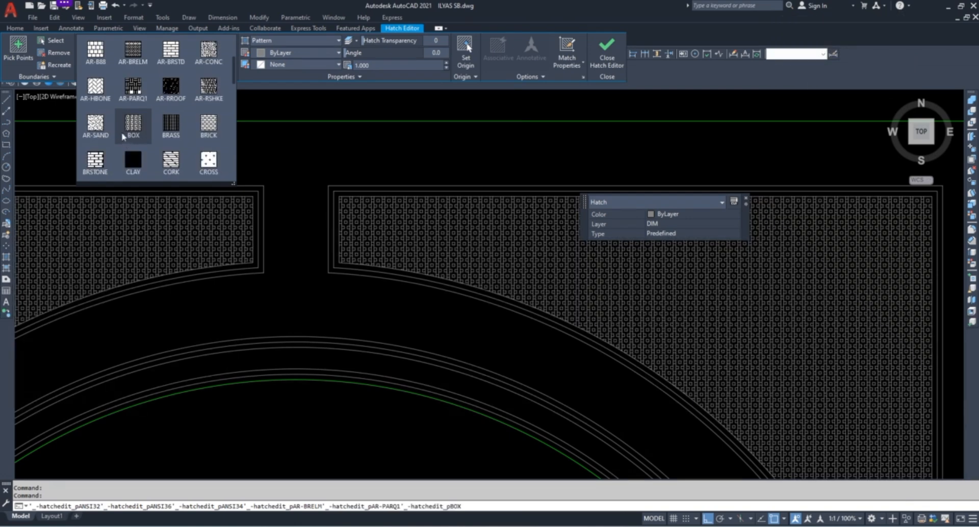
pyautogui.scroll(-3, 136, 132)
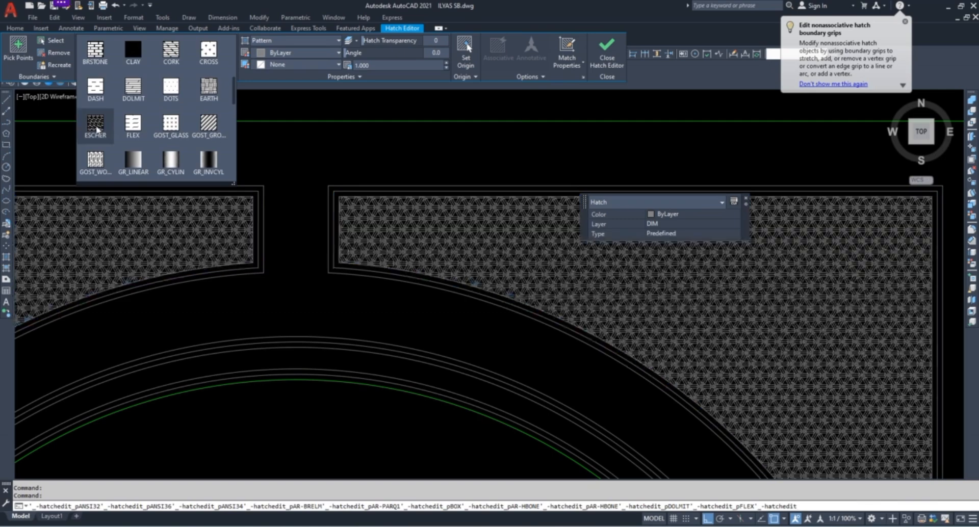
pyautogui.scroll(-3, 97, 127)
pyautogui.scroll(-2, 99, 130)
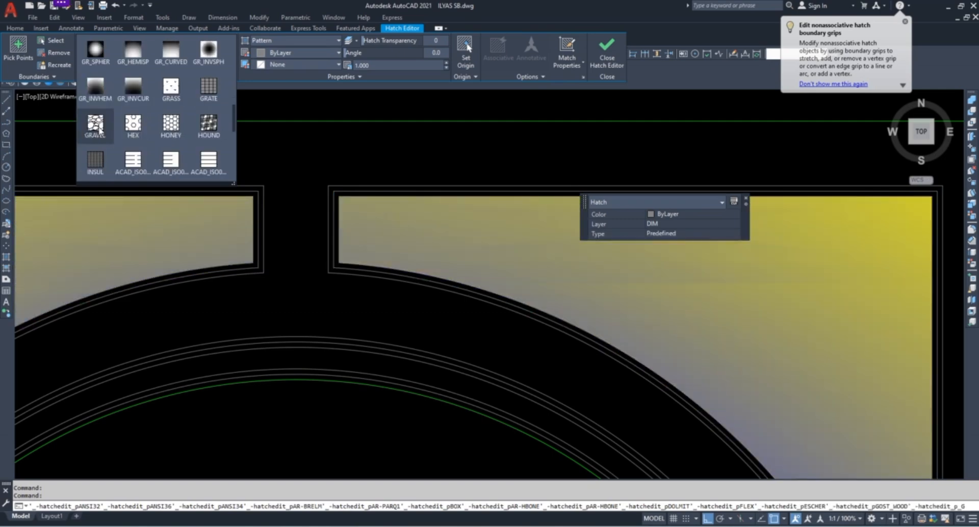
pyautogui.scroll(-9, 98, 148)
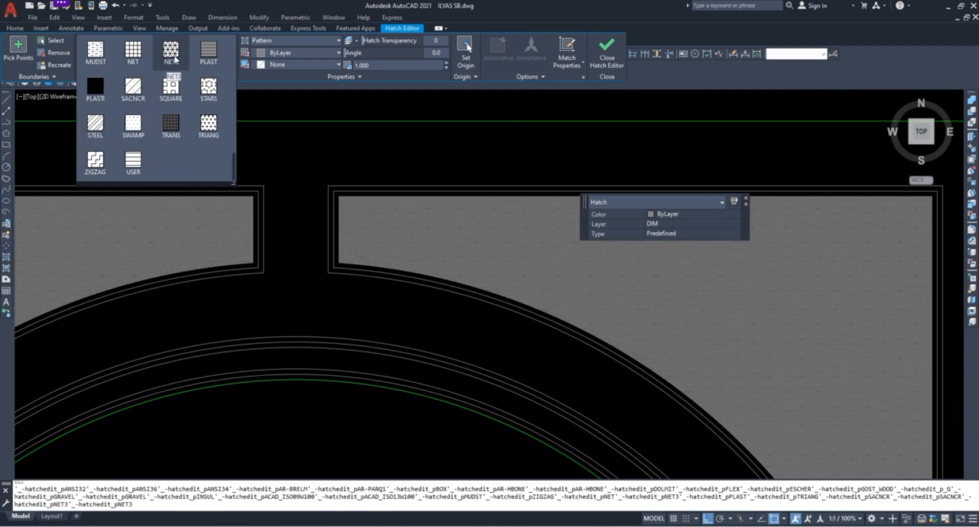
pyautogui.scroll(4, 175, 59)
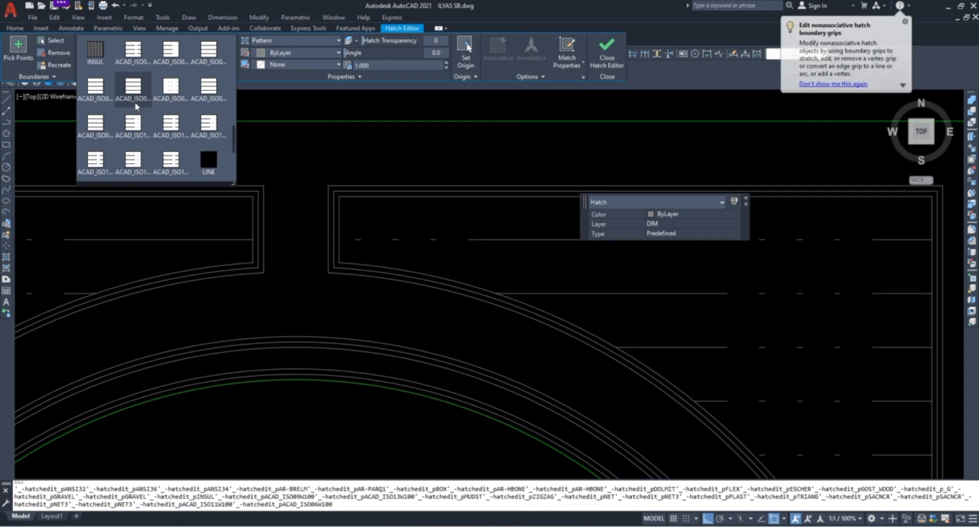
pyautogui.scroll(1, 107, 59)
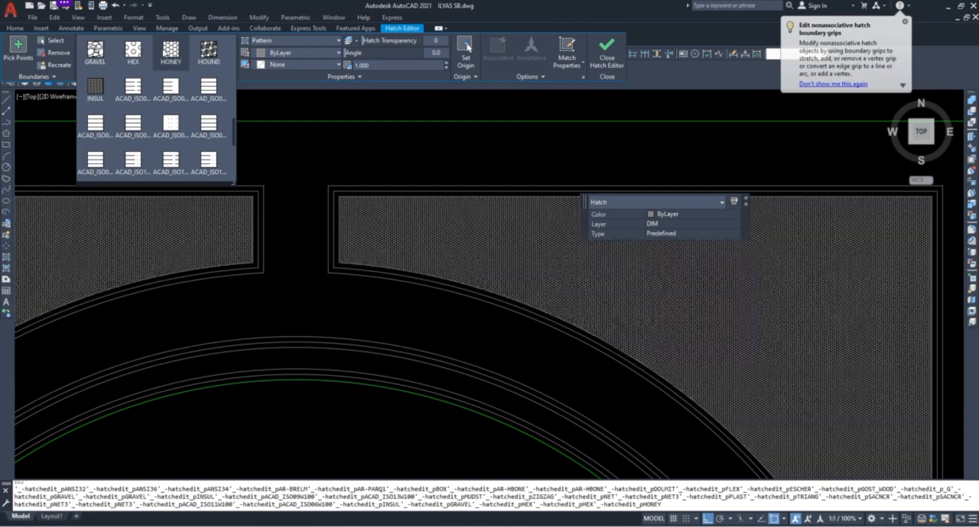
pyautogui.scroll(4, 166, 56)
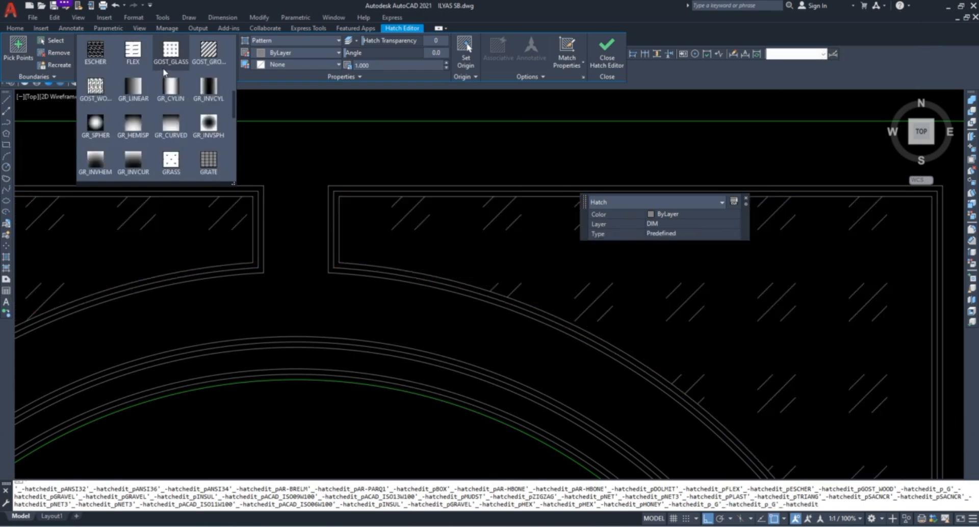
pyautogui.scroll(1, 164, 72)
pyautogui.scroll(2, 165, 72)
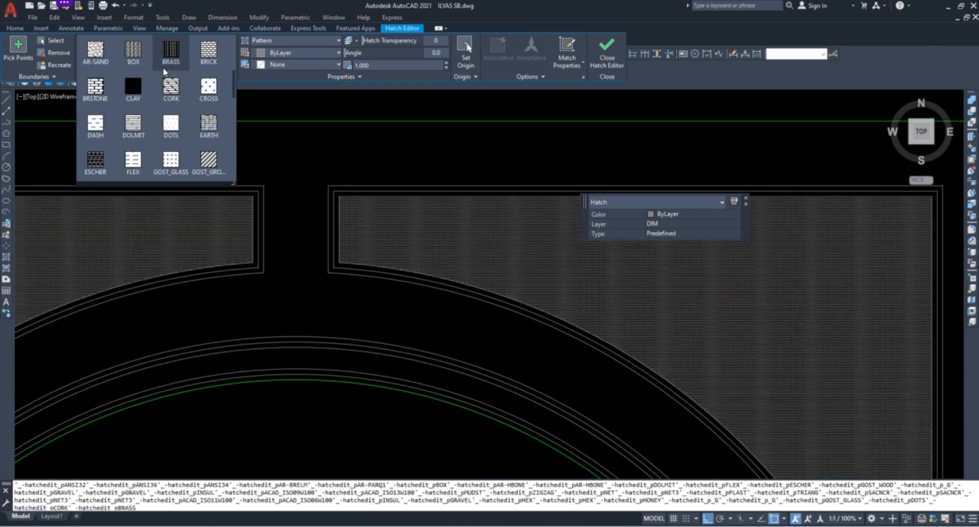
pyautogui.scroll(1, 165, 72)
pyautogui.scroll(1, 164, 72)
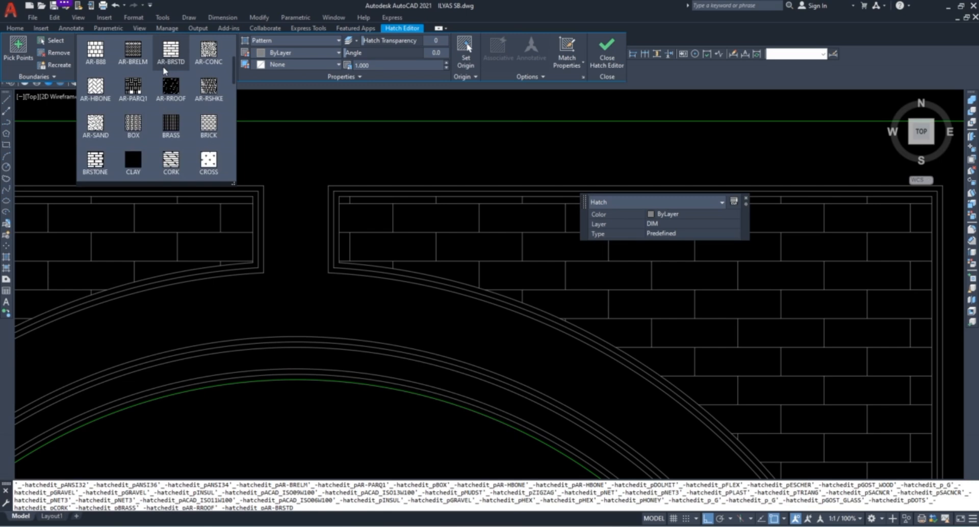
pyautogui.scroll(1, 164, 72)
pyautogui.click(100, 50)
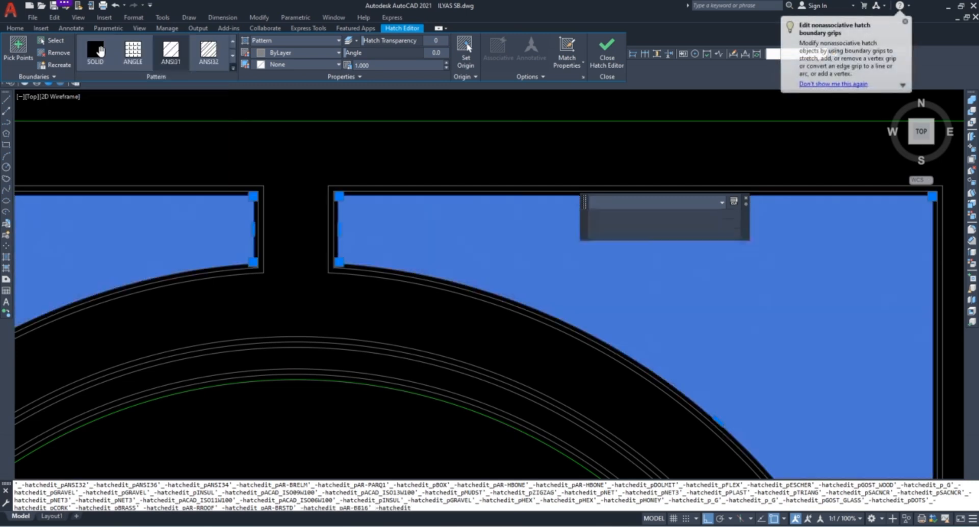
# Set the hatch scale of both arch panels to 6 and finish the hatch edit
pyautogui.scroll(-2, 167, 72)
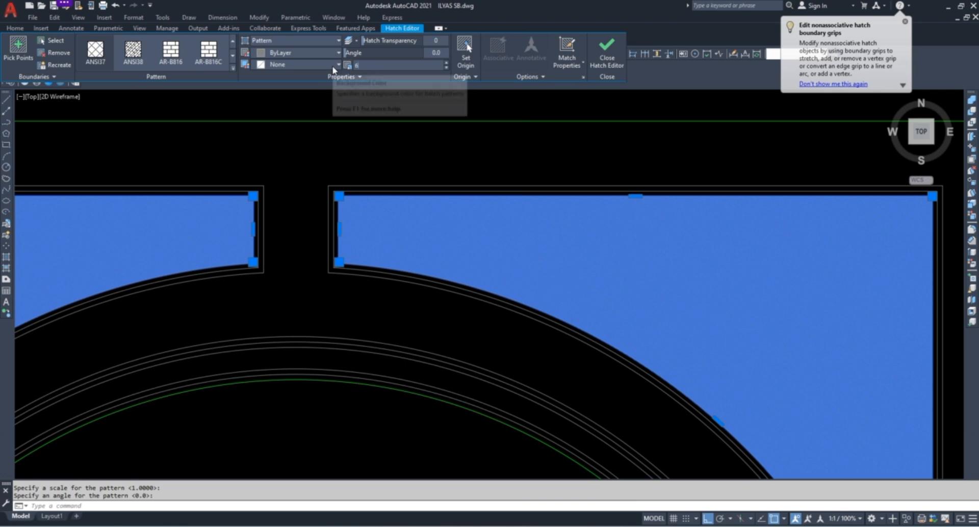
pyautogui.write('6')
pyautogui.press('Return')
pyautogui.scroll(-6, 508, 179)
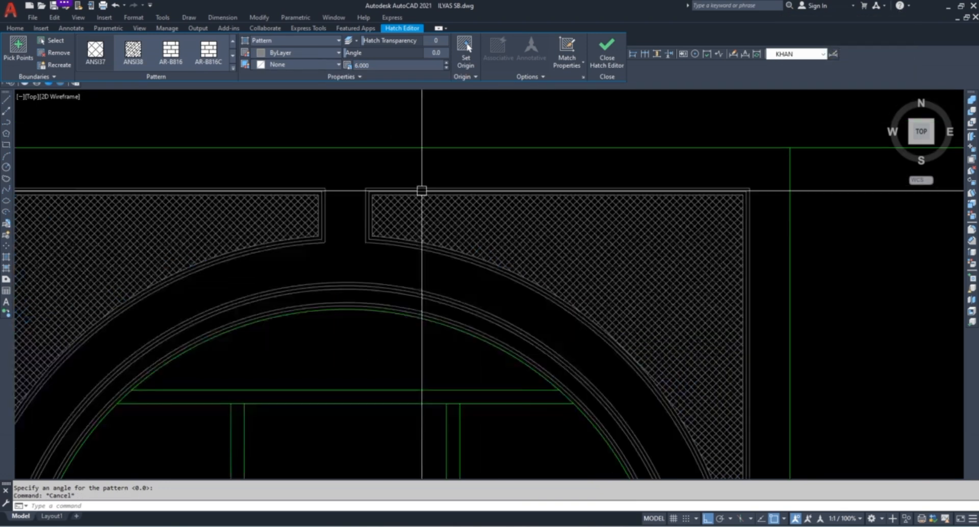
pyautogui.press('Escape')
pyautogui.press('Escape')
# Examine the hatched arch panels against the rest of the front elevation, including the upper middle window
pyautogui.scroll(2, 388, 241)
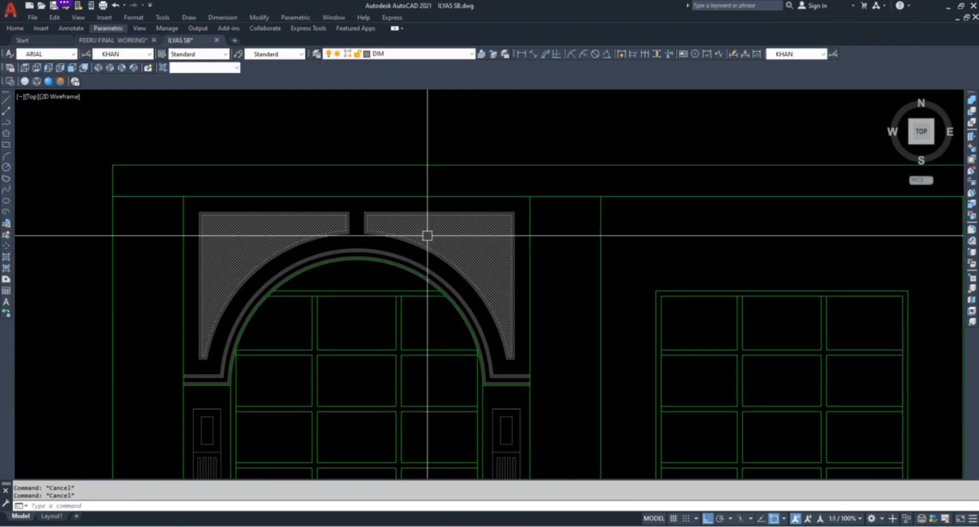
pyautogui.scroll(-2, 346, 252)
pyautogui.scroll(-3, 240, 239)
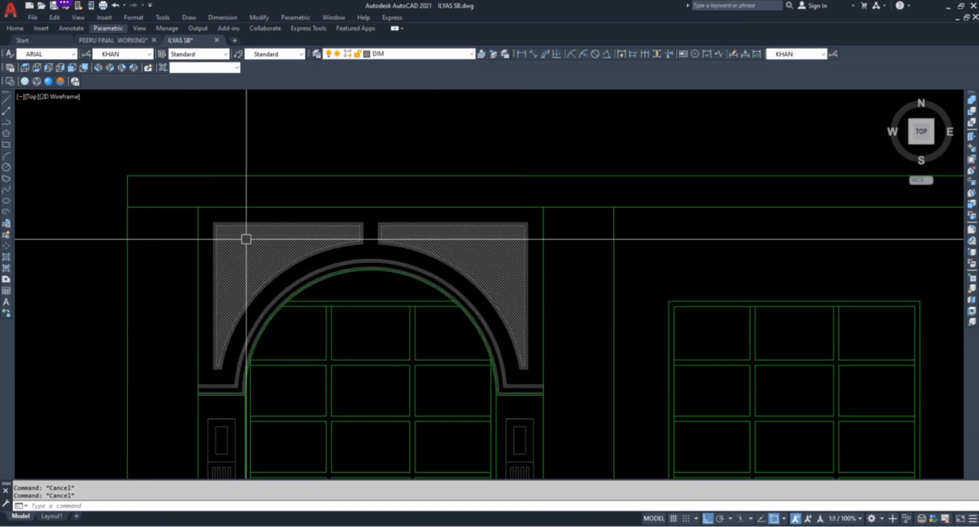
pyautogui.scroll(-2, 306, 201)
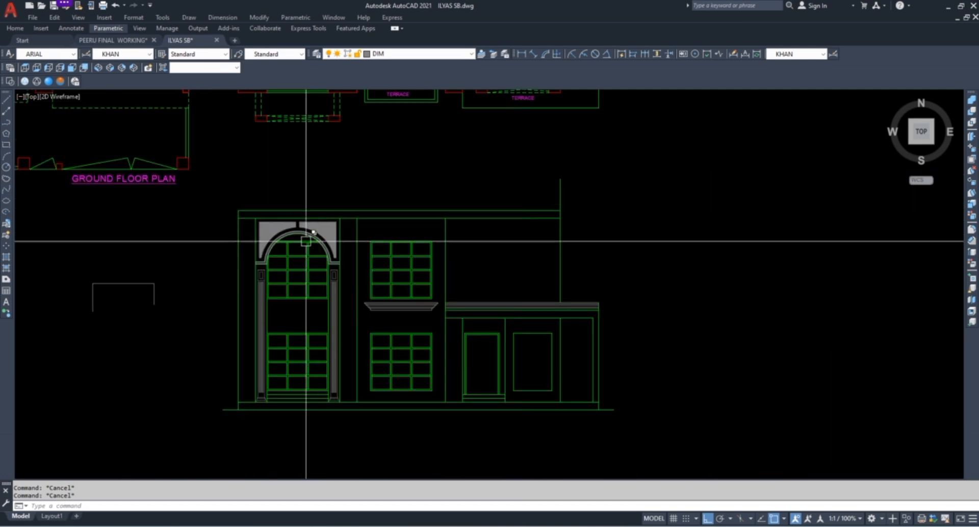
pyautogui.scroll(2, 300, 275)
pyautogui.scroll(-2, 357, 229)
pyautogui.scroll(4, 371, 218)
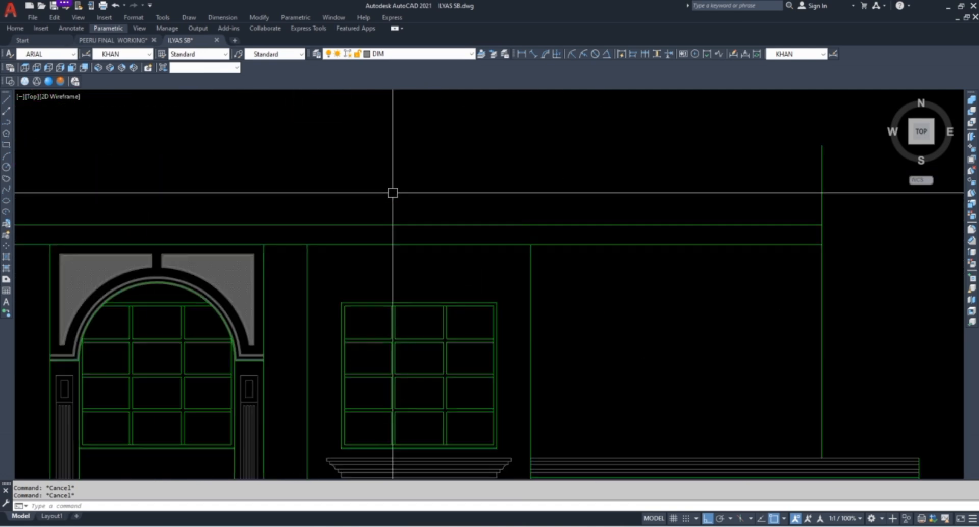
pyautogui.scroll(-5, 375, 213)
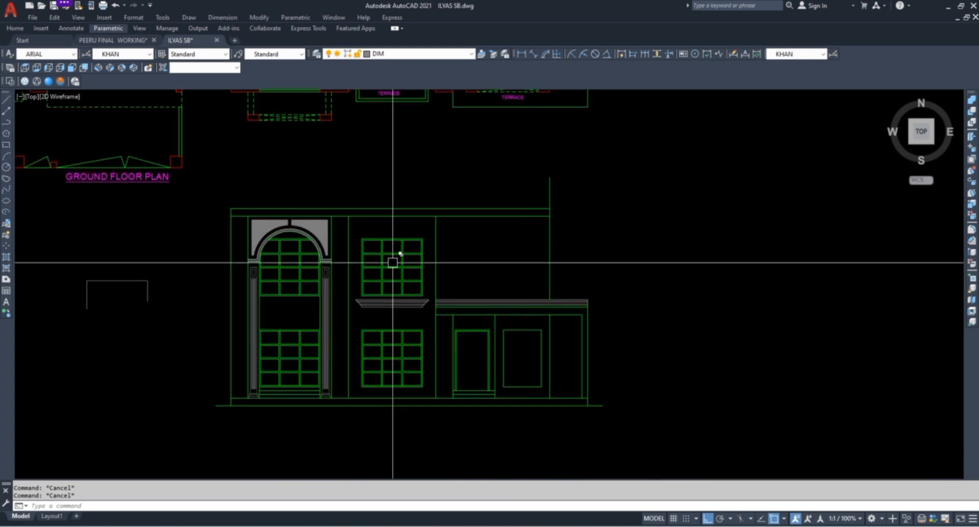
# Offset the top line of the moulded ledge under the upper middle window upward by 36 inches
pyautogui.scroll(5, 403, 314)
pyautogui.write('O')
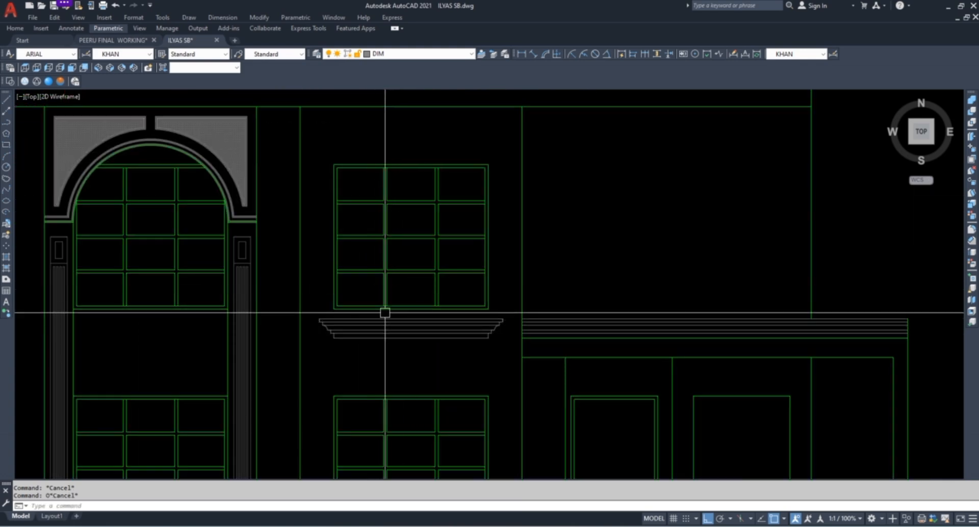
pyautogui.press('Return')
pyautogui.write('36')
pyautogui.press('Return')
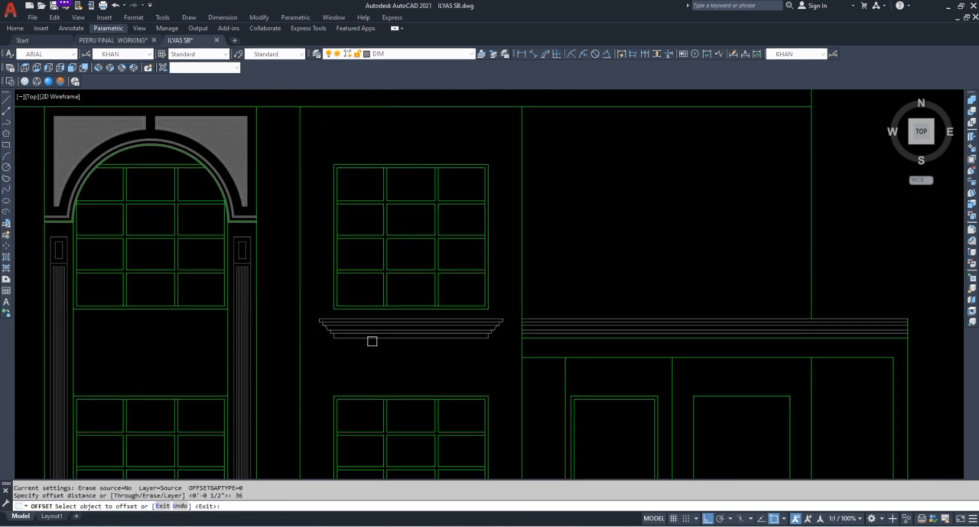
pyautogui.scroll(6, 361, 306)
pyautogui.click(343, 361)
pyautogui.click(352, 274)
pyautogui.press('Escape')
pyautogui.press('Escape')
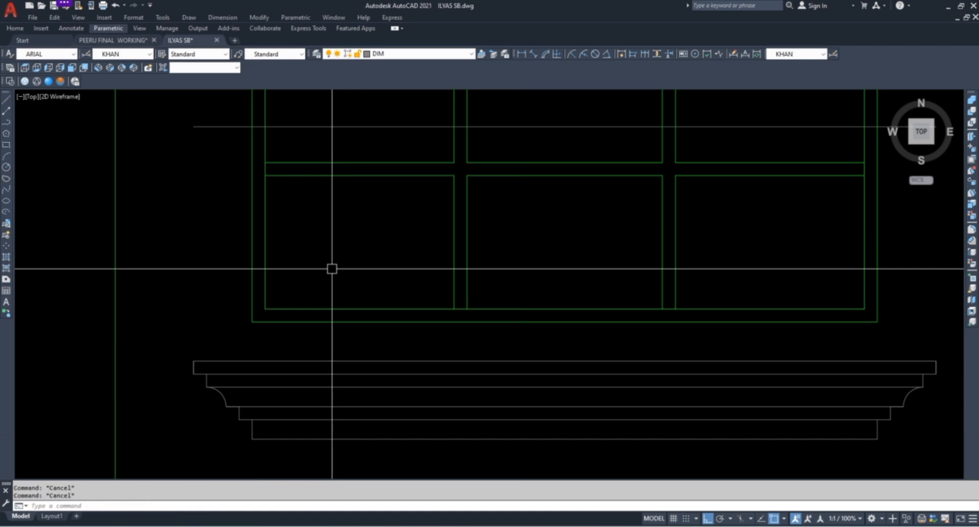
# Trim the upper middle window's frame and mullion lines just below the new line above the ledge
pyautogui.write('TR')
pyautogui.scroll(-4, 332, 269)
pyautogui.press('Return')
pyautogui.click(550, 228)
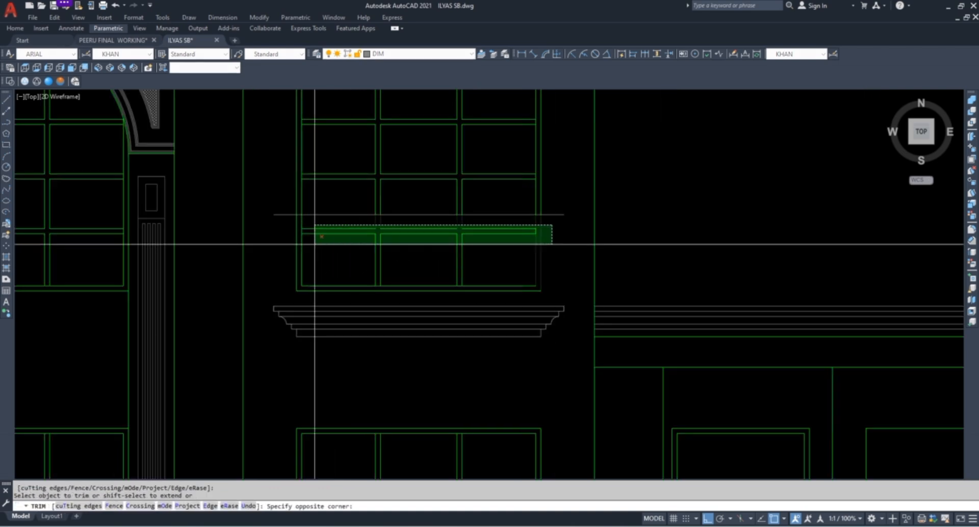
pyautogui.click(276, 230)
pyautogui.press('Escape')
pyautogui.press('Escape')
# Erase the leftover window pieces between the new line and the moulded ledge
pyautogui.click(549, 226)
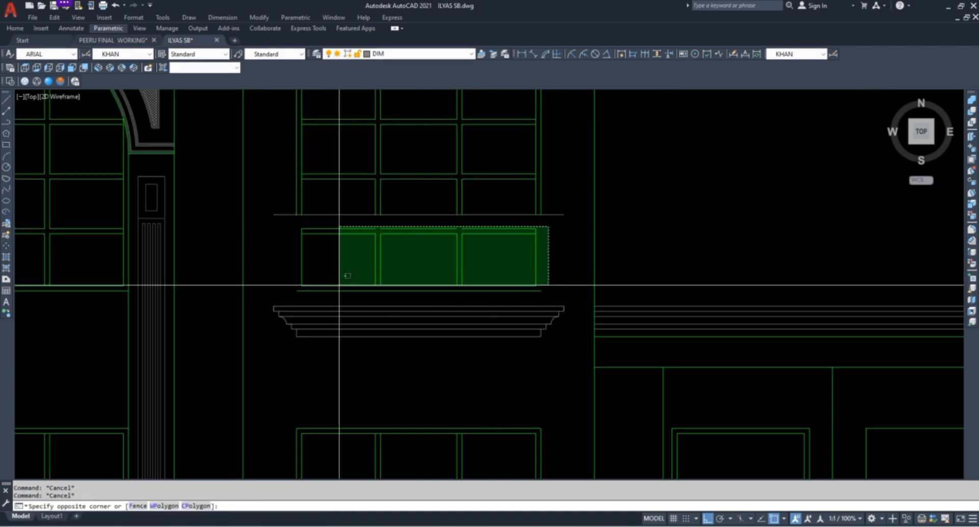
pyautogui.click(296, 293)
pyautogui.write('E')
pyautogui.press('Return')
pyautogui.press('Escape')
pyautogui.write('L')
pyautogui.press('Return')
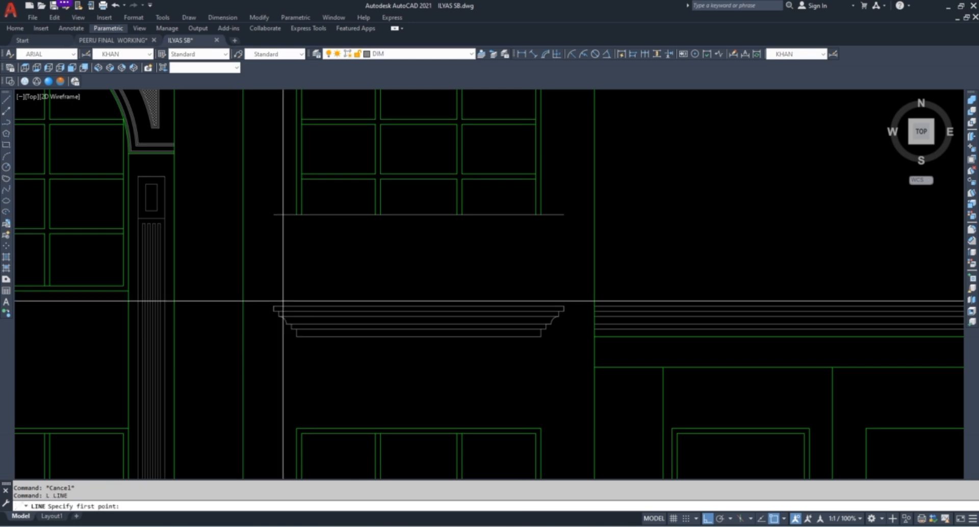
pyautogui.click(275, 307)
pyautogui.press('Escape')
# Extend the ledge's short west end line up to the horizontal line crossing the window
pyautogui.write('EX')
pyautogui.press('Return')
pyautogui.click(275, 264)
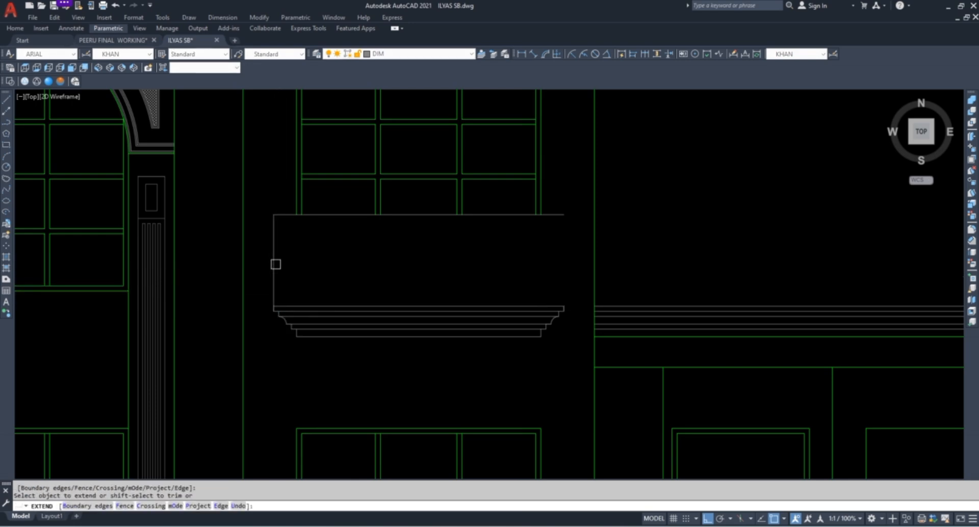
pyautogui.press('Escape')
pyautogui.press('Escape')
pyautogui.click(290, 261)
pyautogui.click(262, 265)
pyautogui.press('Escape')
# Offset the balcony frame's top and west lines inward by 2 inches, and add two successive 2-inch offsets above the ledge's top line
pyautogui.write('O')
pyautogui.press('Return')
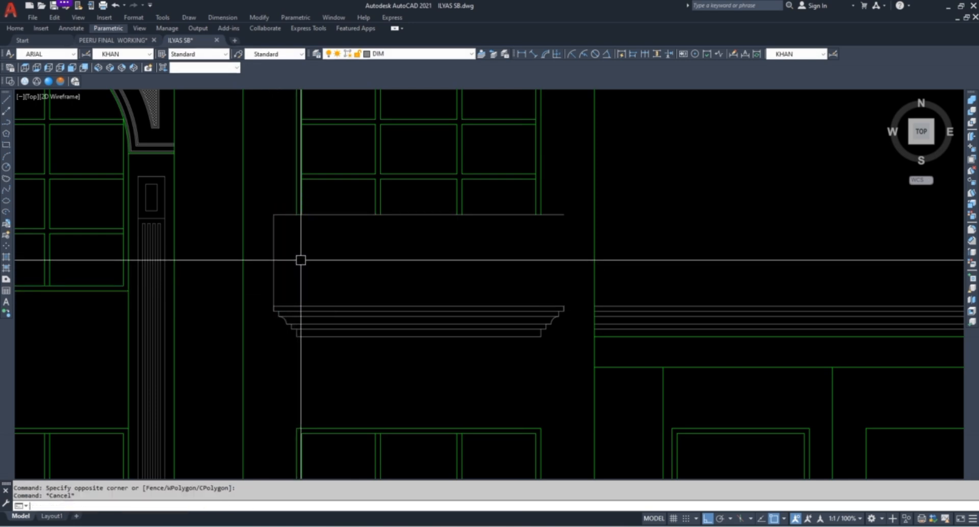
pyautogui.write('2')
pyautogui.press('Return')
pyautogui.scroll(4, 296, 235)
pyautogui.click(329, 161)
pyautogui.click(332, 193)
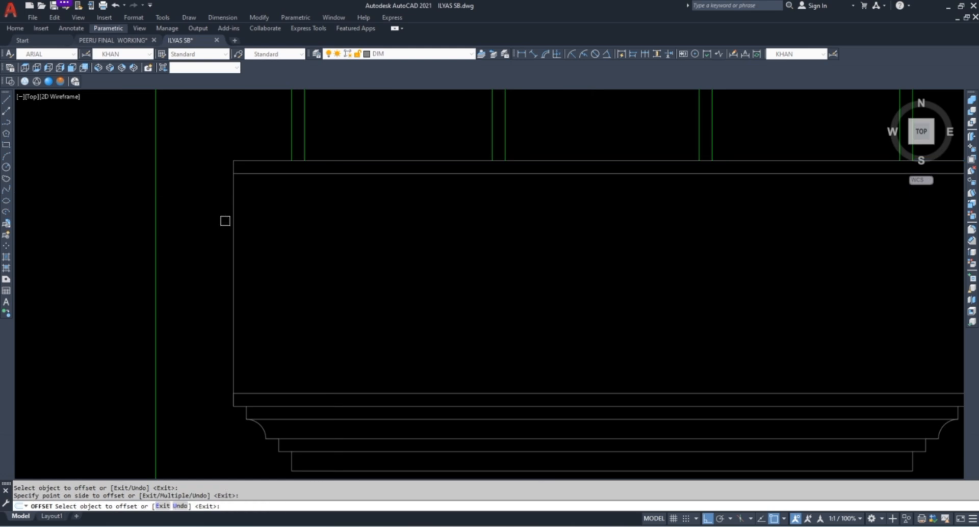
pyautogui.click(262, 219)
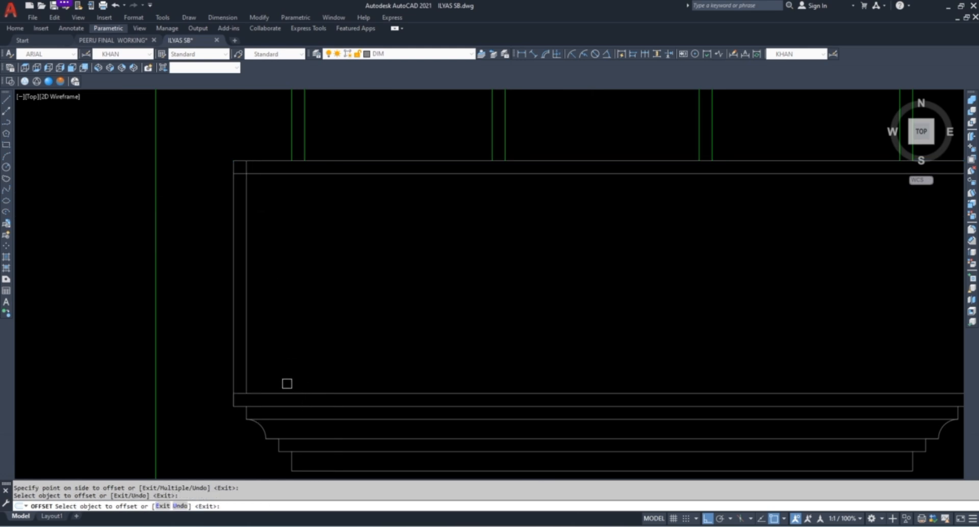
pyautogui.press('Escape')
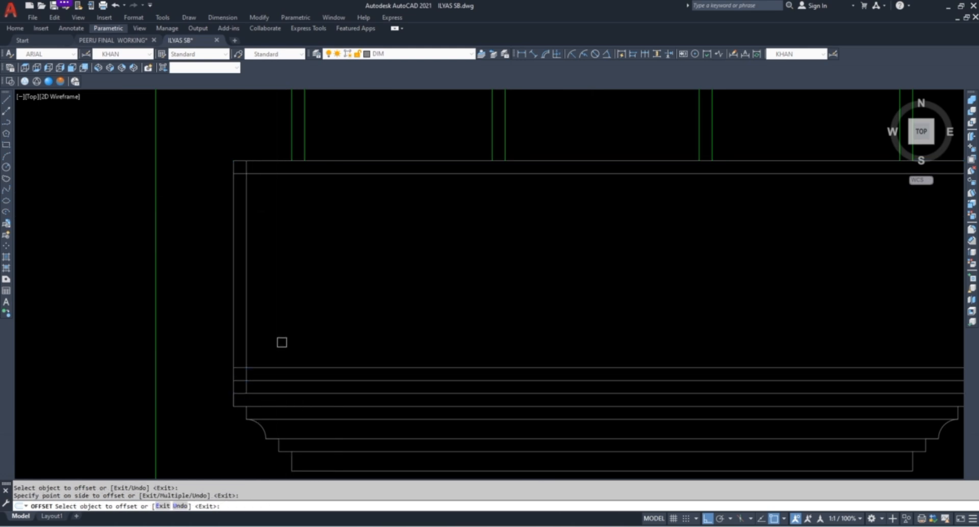
# Trim the overlapping inner frame lines at the balcony's upper and lower west corners, leaving a gap between the two bottom rails
pyautogui.scroll(4, 252, 370)
pyautogui.write('tr')
pyautogui.press('Return')
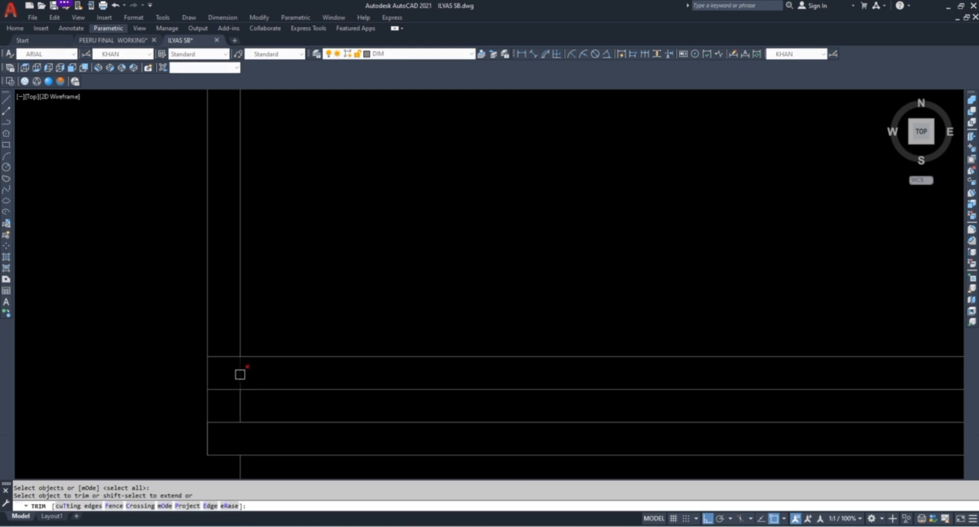
pyautogui.scroll(-6, 231, 340)
pyautogui.press('Escape')
pyautogui.scroll(4, 223, 266)
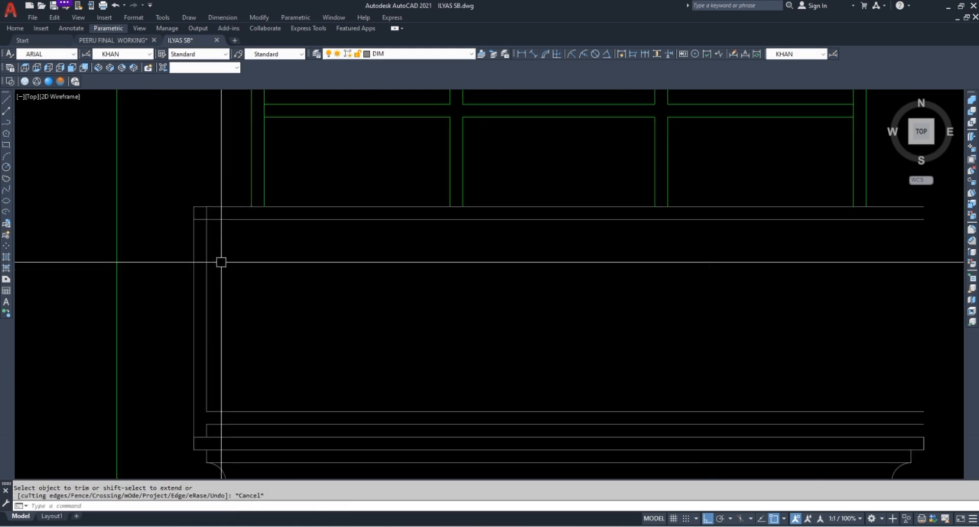
pyautogui.press('Return')
pyautogui.press('Return')
pyautogui.press('Escape')
# Mirror the balcony frame's two west vertical lines to the east side about the upper middle window's vertical centreline
pyautogui.click(251, 235)
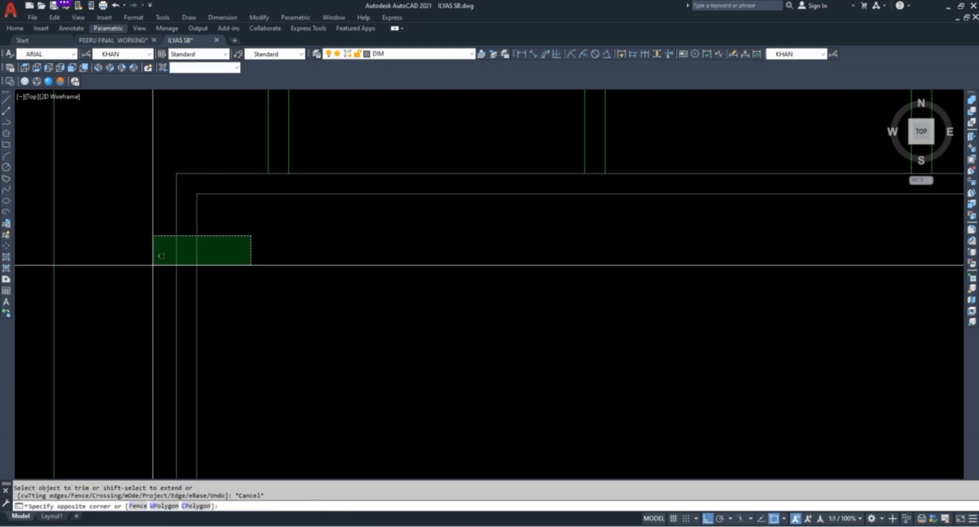
pyautogui.click(153, 264)
pyautogui.write('mi')
pyautogui.press('Return')
pyautogui.scroll(-6, 291, 221)
pyautogui.scroll(4, 261, 229)
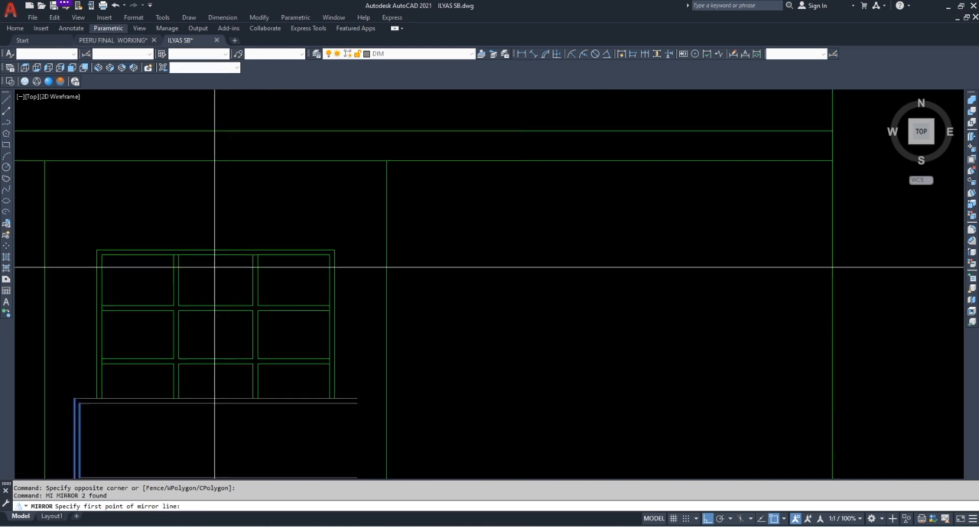
pyautogui.click(215, 251)
pyautogui.click(214, 227)
pyautogui.press('Return')
pyautogui.press('Escape')
pyautogui.press('Escape')
# Trim the overlapping inner frame lines at the balcony's upper east corner
pyautogui.write('tr')
pyautogui.press('Return')
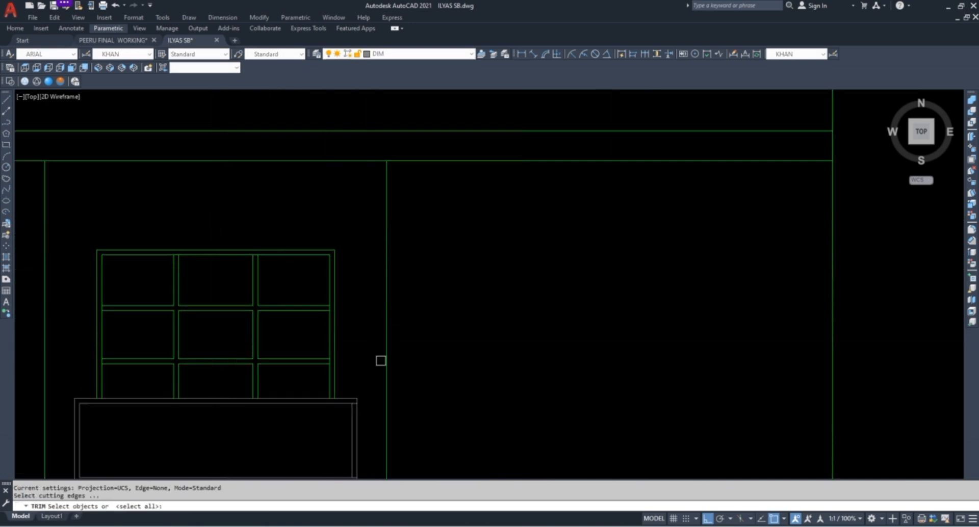
pyautogui.press('Return')
pyautogui.scroll(4, 353, 427)
pyautogui.click(353, 424)
pyautogui.click(360, 281)
pyautogui.scroll(-3, 376, 240)
pyautogui.scroll(1, 361, 382)
pyautogui.click(362, 382)
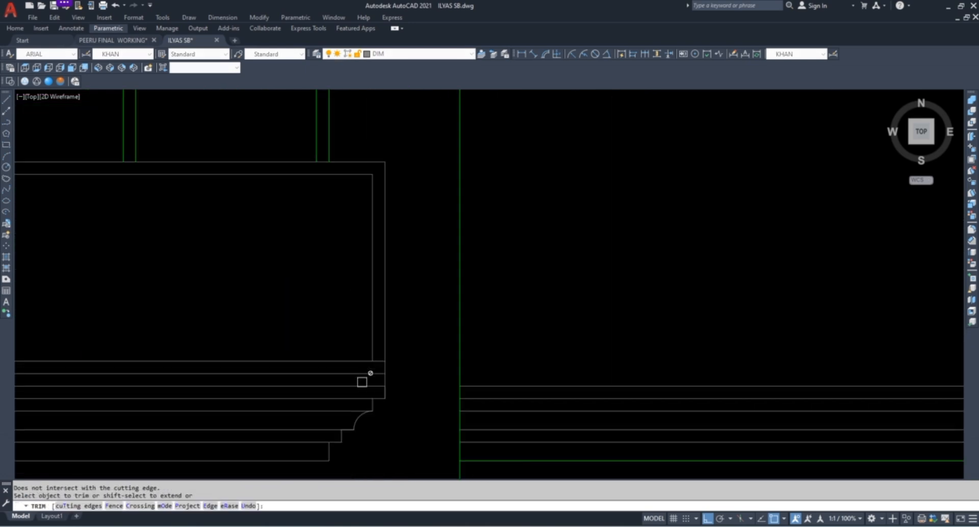
pyautogui.scroll(2, 365, 381)
pyautogui.press('Escape')
pyautogui.press('Escape')
# Extend the inner east frame line to the ledge and trim the overhangs at the lower east corner, leaving a gap between the bottom rails
pyautogui.scroll(-3, 472, 304)
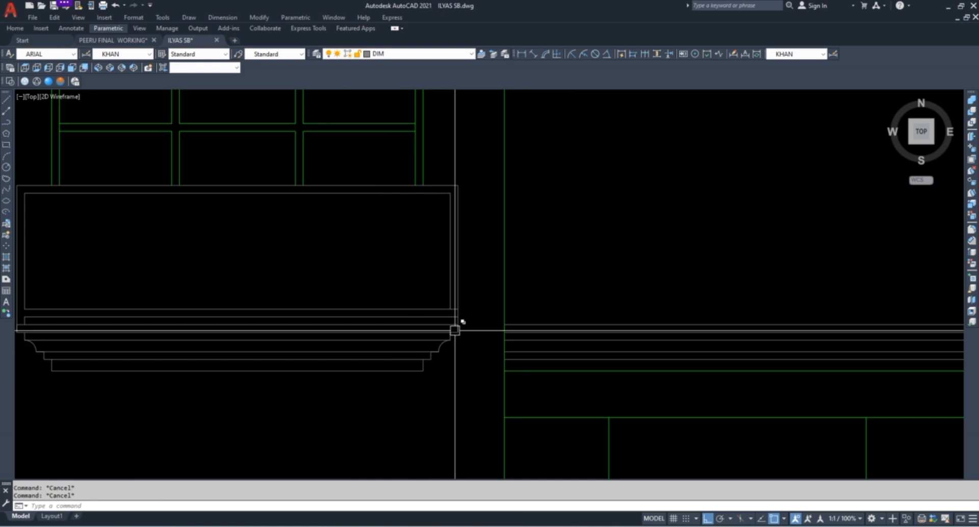
pyautogui.scroll(4, 454, 306)
pyautogui.write('ex')
pyautogui.press('Return')
pyautogui.press('Return')
pyautogui.scroll(4, 446, 291)
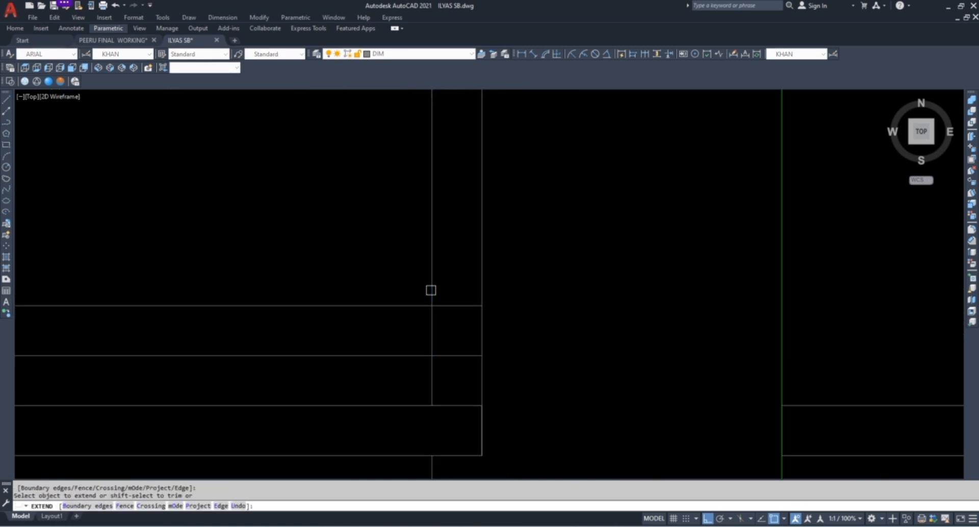
pyautogui.click(431, 291)
pyautogui.keyDown('shift'); pyautogui.click(459, 288); pyautogui.keyUp('shift')
pyautogui.keyDown('shift'); pyautogui.click(452, 369); pyautogui.keyUp('shift')
pyautogui.keyDown('shift'); pyautogui.click(448, 337); pyautogui.keyUp('shift')
pyautogui.keyDown('shift'); pyautogui.click(418, 323); pyautogui.keyUp('shift')
pyautogui.press('Escape')
pyautogui.scroll(-4, 489, 324)
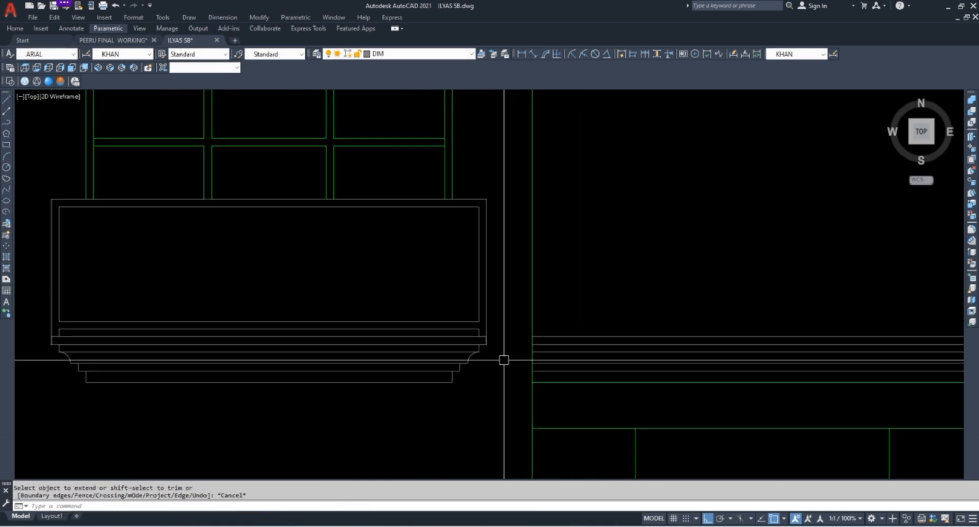
pyautogui.press('Escape')
pyautogui.press('Escape')
# Hatch the balcony's inner panel and change the hatch pattern to NET
pyautogui.write('H')
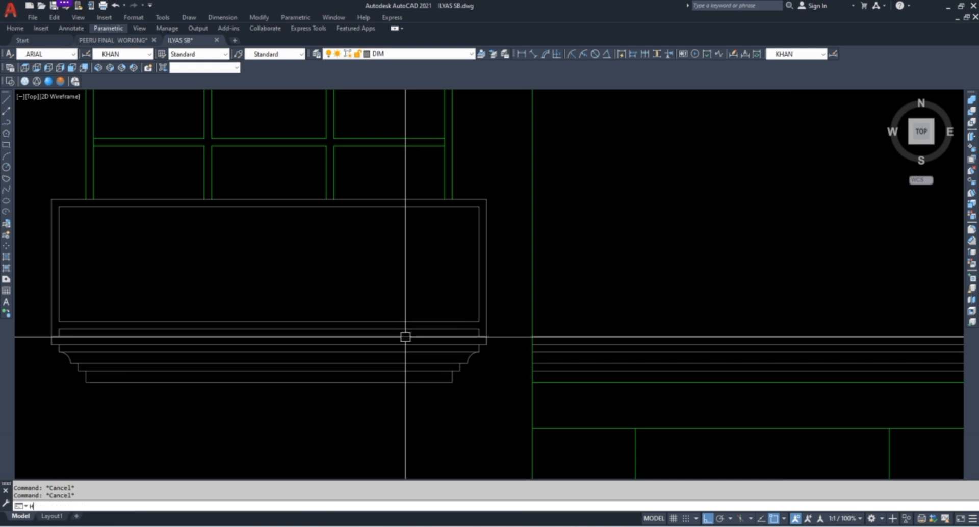
pyautogui.press('Return')
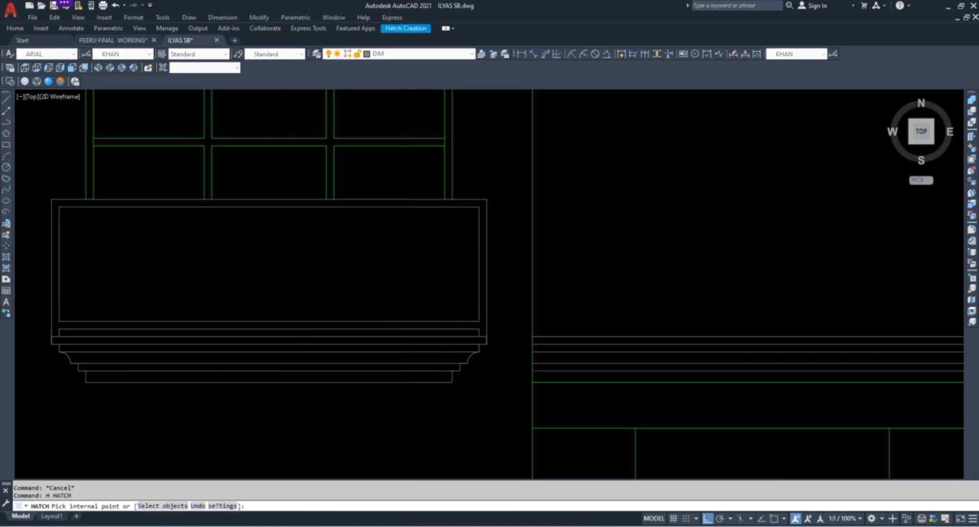
pyautogui.click(260, 244)
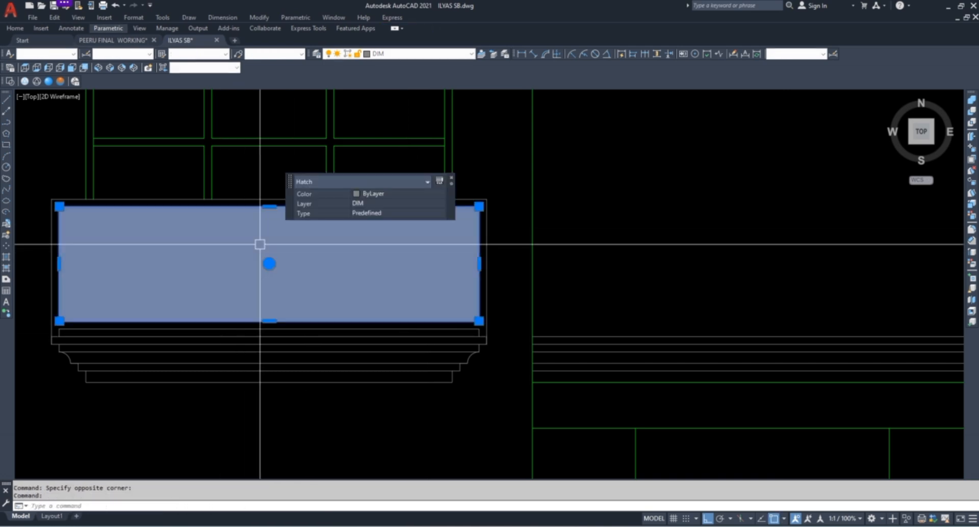
pyautogui.click(416, 30)
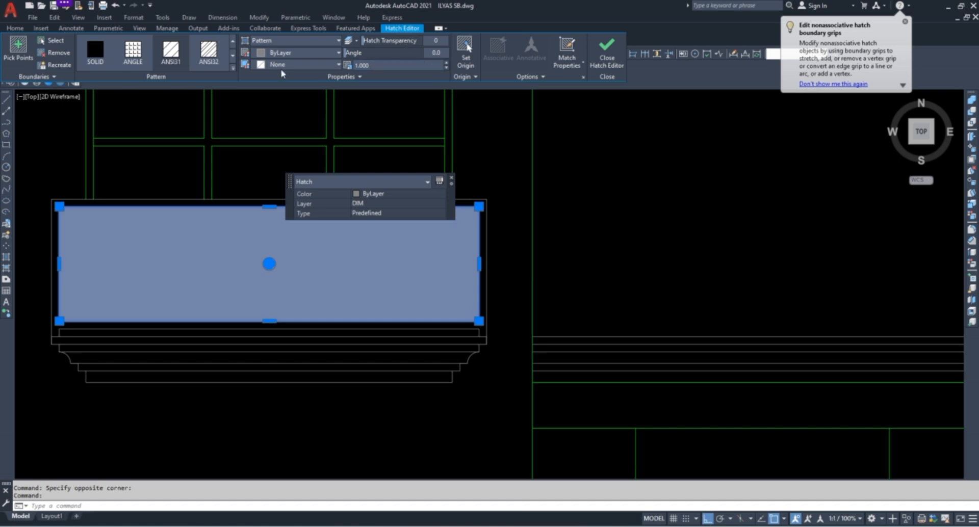
pyautogui.click(232, 68)
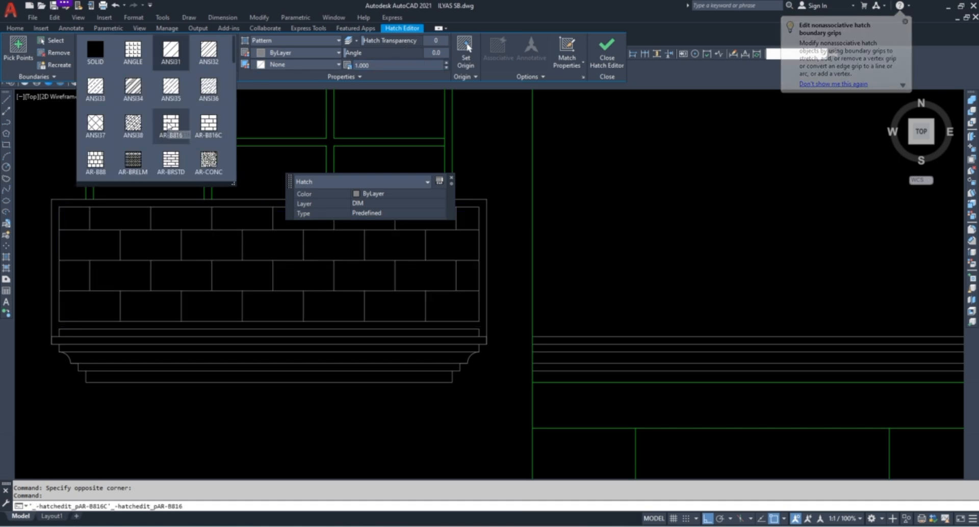
pyautogui.scroll(-3, 170, 126)
pyautogui.scroll(-3, 170, 126)
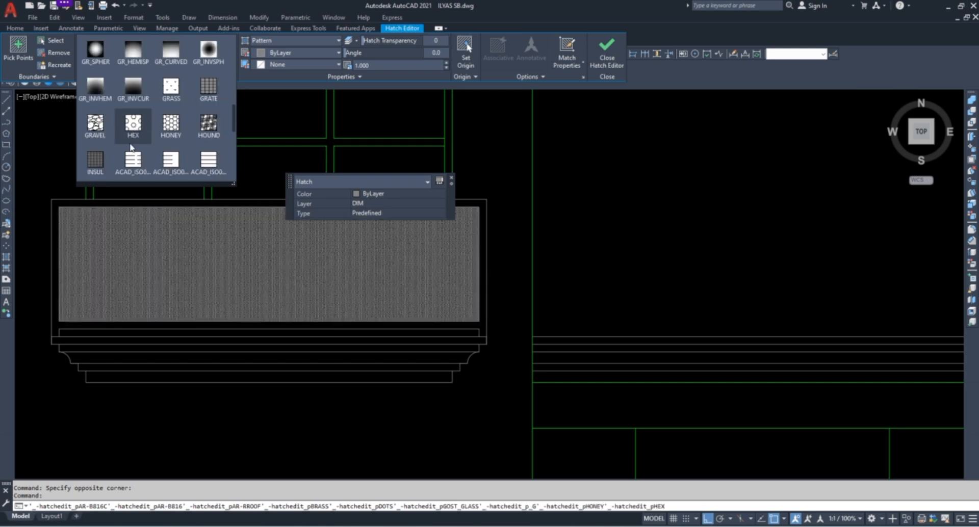
pyautogui.scroll(-1, 131, 153)
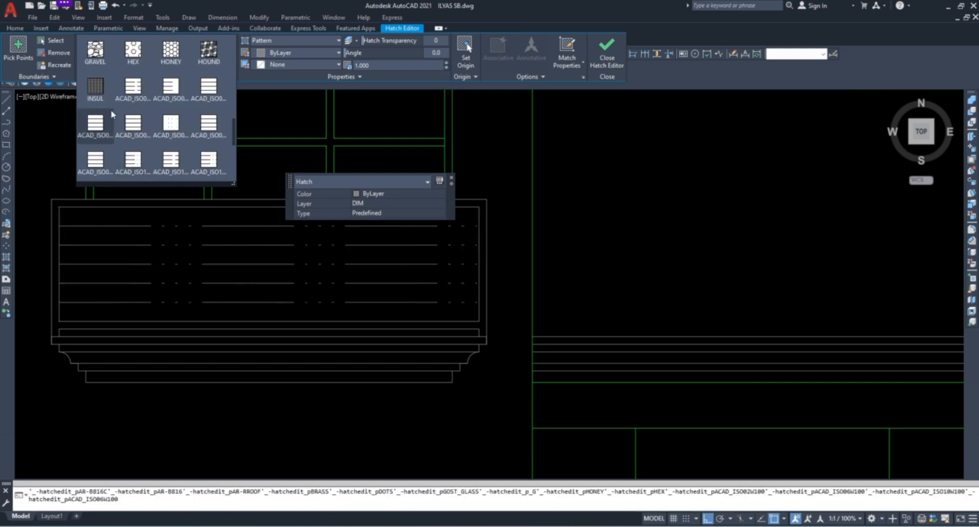
pyautogui.scroll(-2, 164, 174)
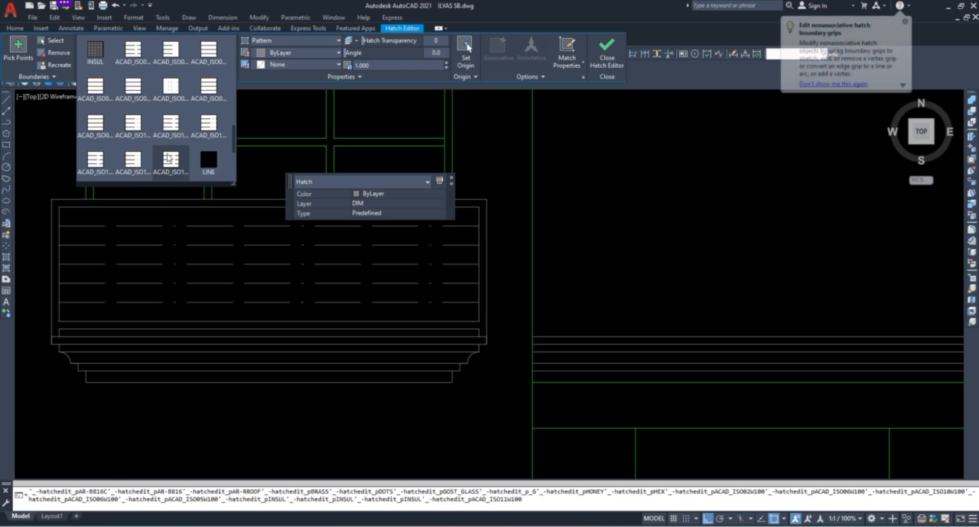
pyautogui.click(132, 160)
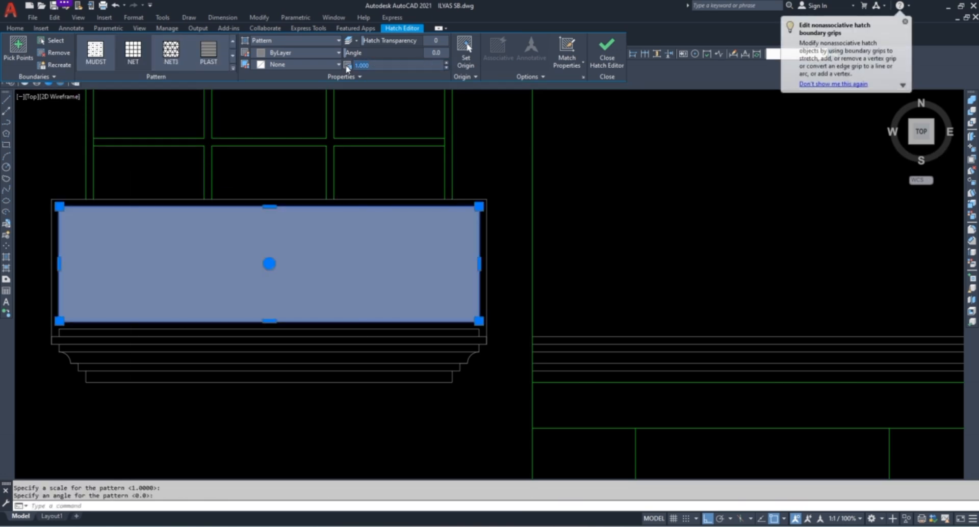
# Try scales of 6, 24 and 30 on the balcony hatch and set its final scale to 36
pyautogui.write('6')
pyautogui.press('Return')
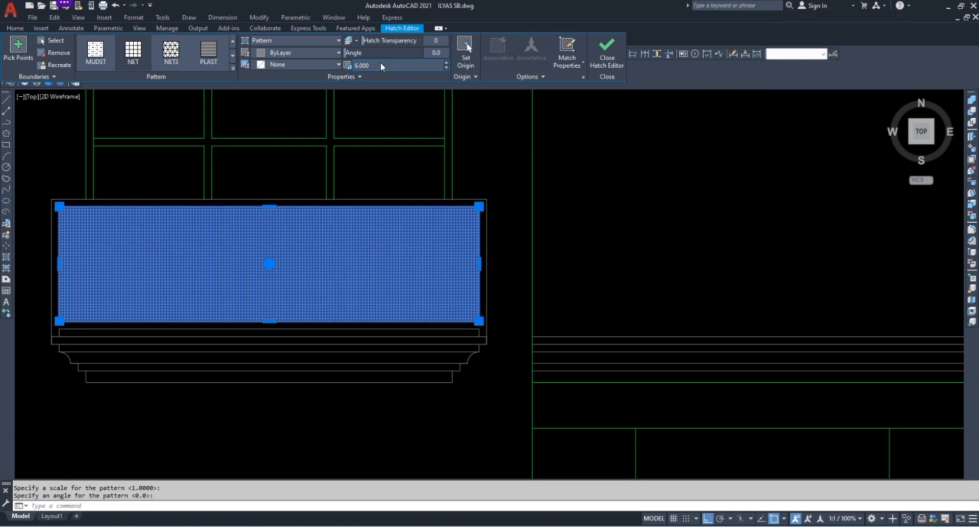
pyautogui.write('24')
pyautogui.press('Return')
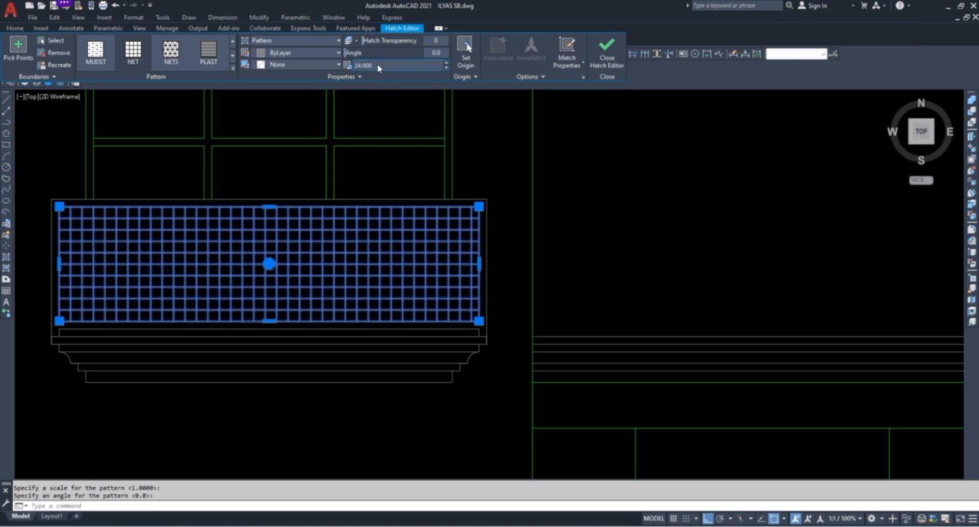
pyautogui.write('30')
pyautogui.press('Return')
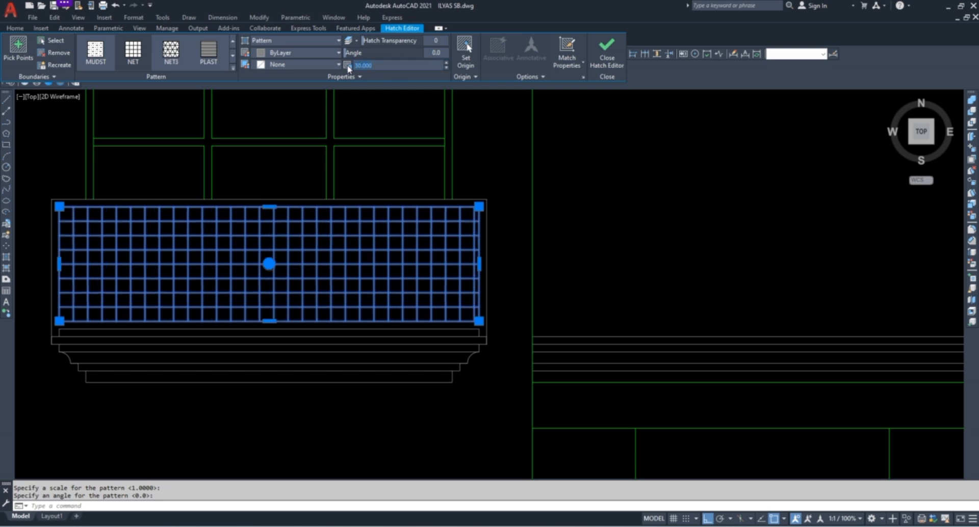
pyautogui.press('Escape')
pyautogui.press('Escape')
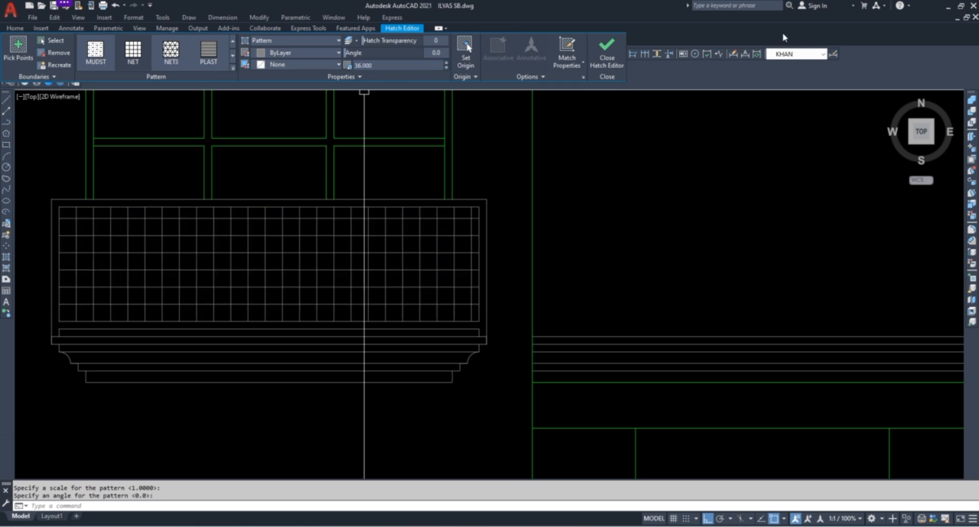
# Offset the lower middle window's outer frame outline outward twice in succession by 0.5 inches
pyautogui.scroll(-2, 259, 358)
pyautogui.scroll(-6, 259, 358)
pyautogui.scroll(4, 332, 210)
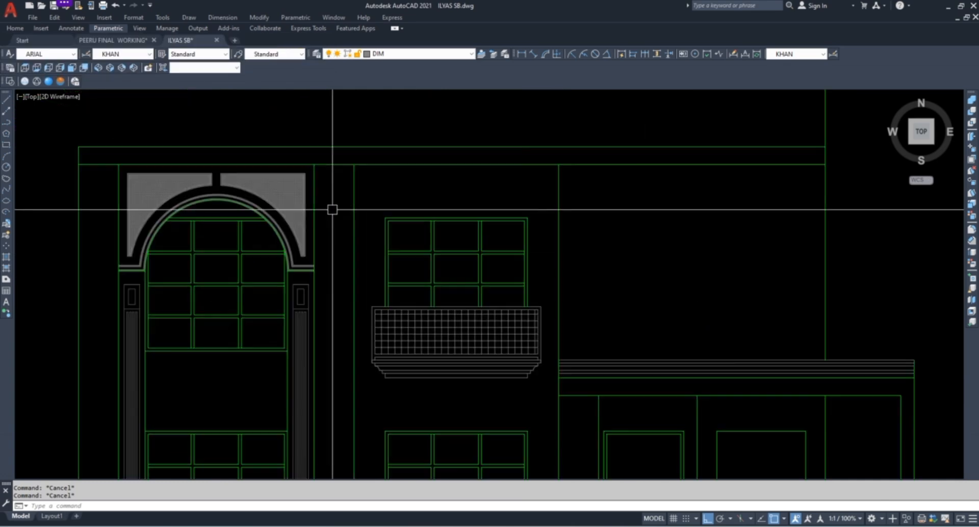
pyautogui.scroll(4, 235, 192)
pyautogui.scroll(-3, 343, 175)
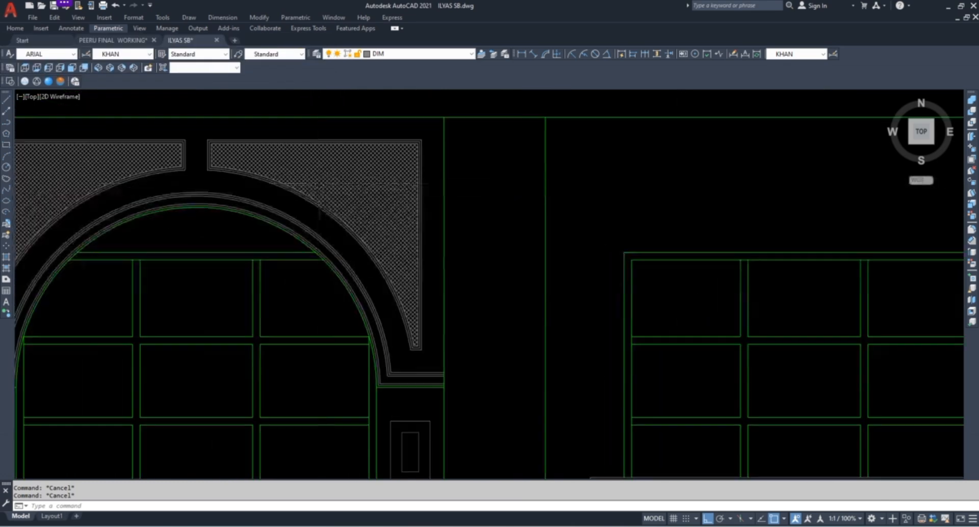
pyautogui.scroll(-4, 295, 219)
pyautogui.scroll(6, 398, 372)
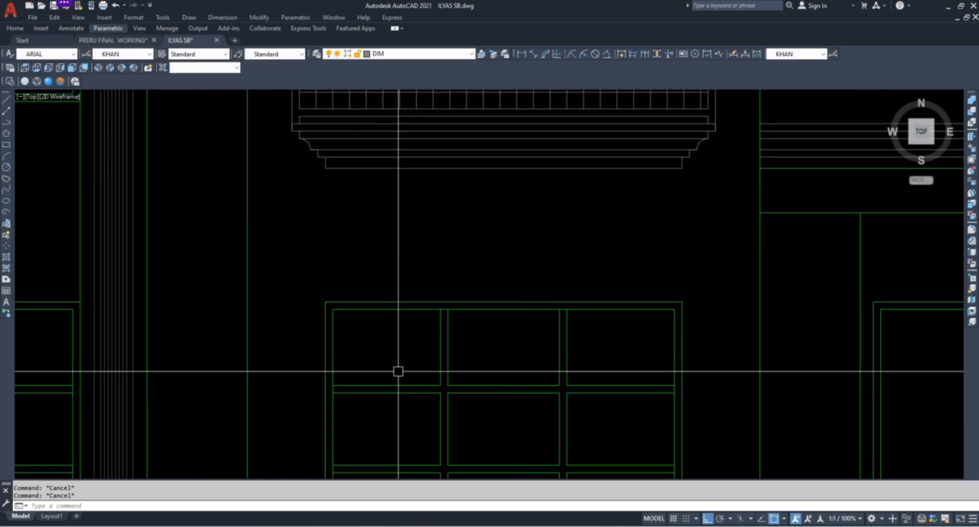
pyautogui.write('o')
pyautogui.press('Return')
pyautogui.write('.5')
pyautogui.press('Return')
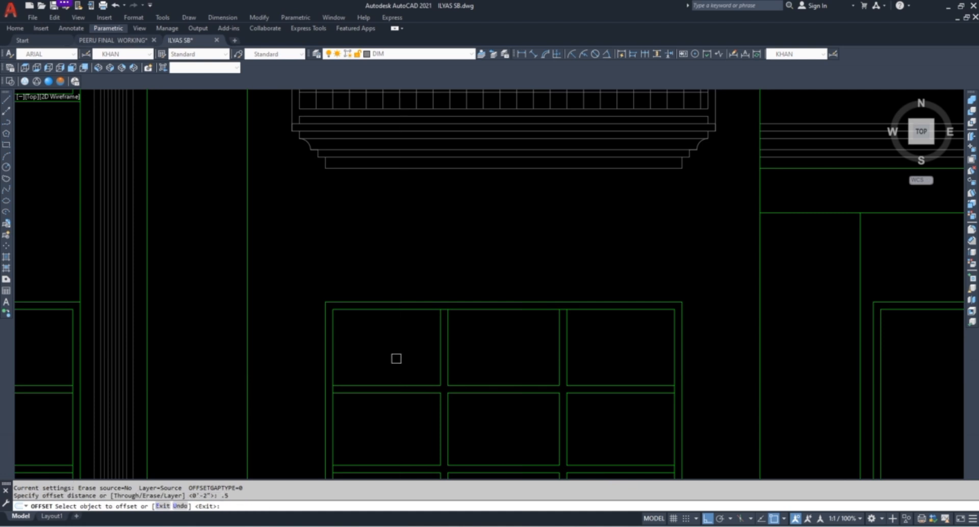
pyautogui.scroll(6, 398, 357)
pyautogui.scroll(-4, 309, 319)
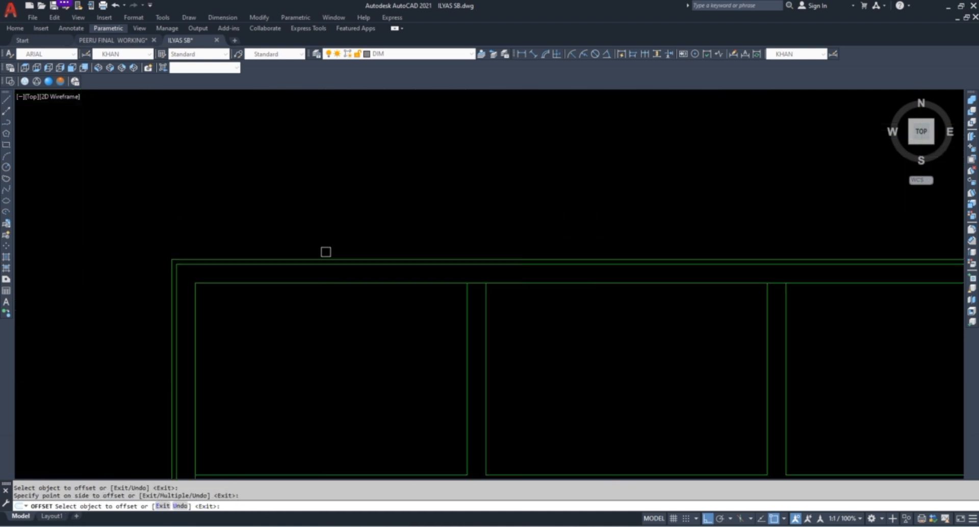
pyautogui.scroll(5, 346, 251)
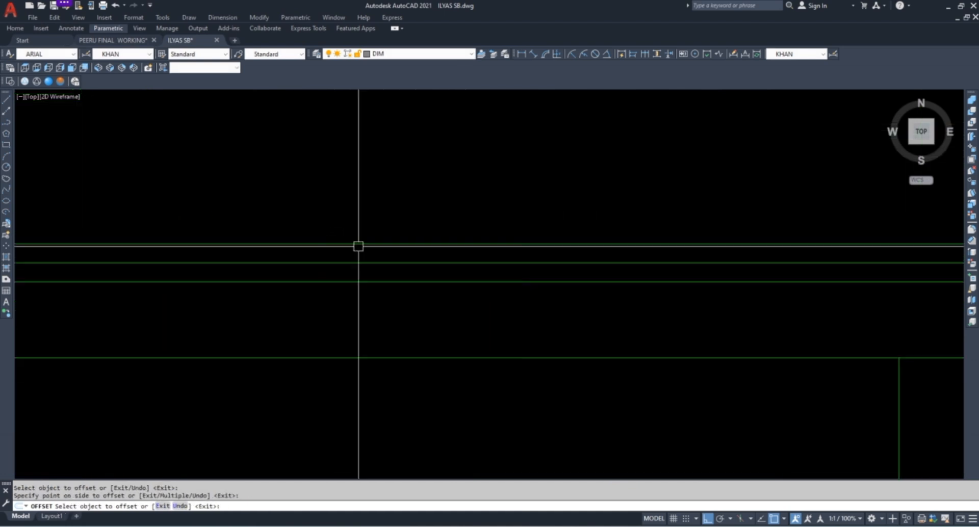
# Offset the outermost outline of the lower middle window outward by 2 inches
pyautogui.press('Escape')
pyautogui.write('o 2')
pyautogui.press('space')
pyautogui.scroll(2, 320, 232)
pyautogui.click(324, 250)
pyautogui.click(329, 191)
pyautogui.press('Escape')
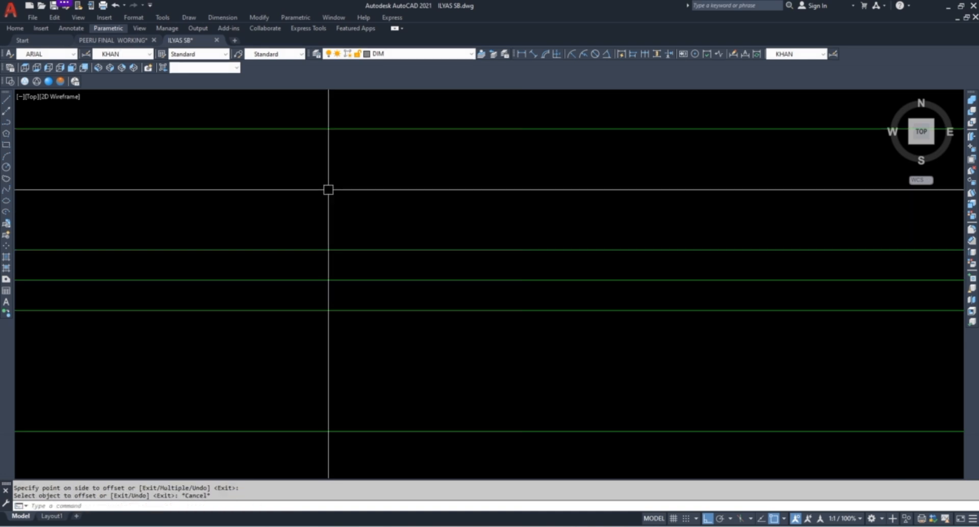
# Add two successive 0.5-inch offsets outside the lower middle window's outermost outline
pyautogui.press('Return')
pyautogui.scroll(-2, 344, 245)
pyautogui.click(343, 211)
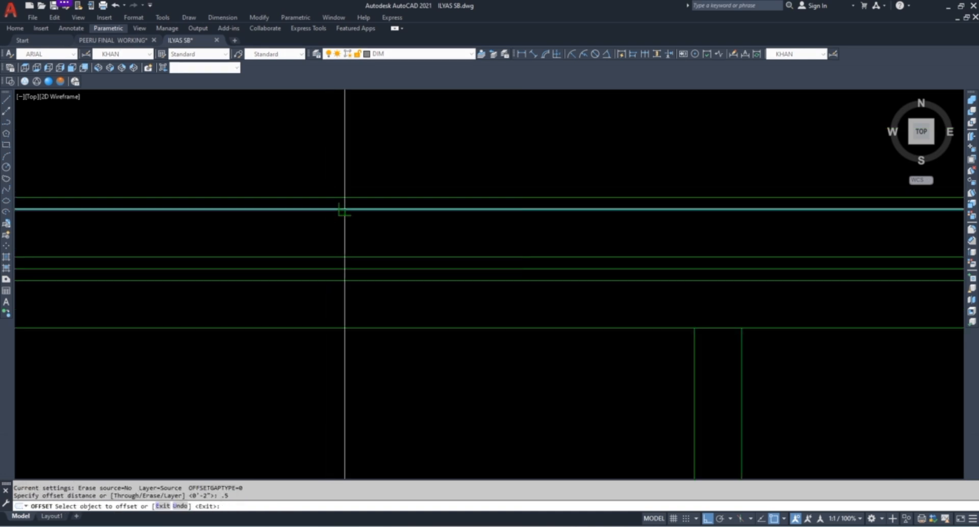
pyautogui.click(344, 196)
pyautogui.press('Escape')
# Match the properties of the five offset outlines around the lower middle window to the grey DIM-layer linework
pyautogui.write('ma')
pyautogui.press('space')
pyautogui.scroll(-2, 402, 213)
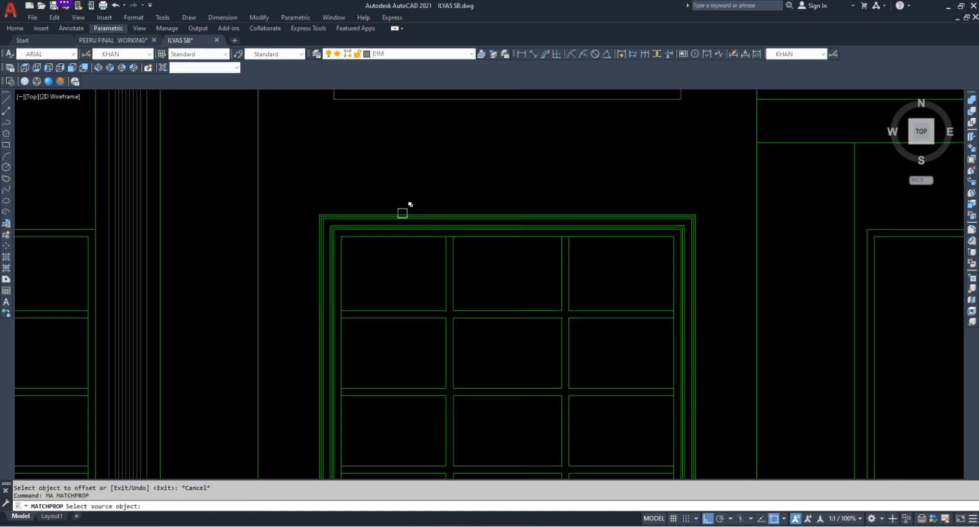
pyautogui.scroll(5, 379, 325)
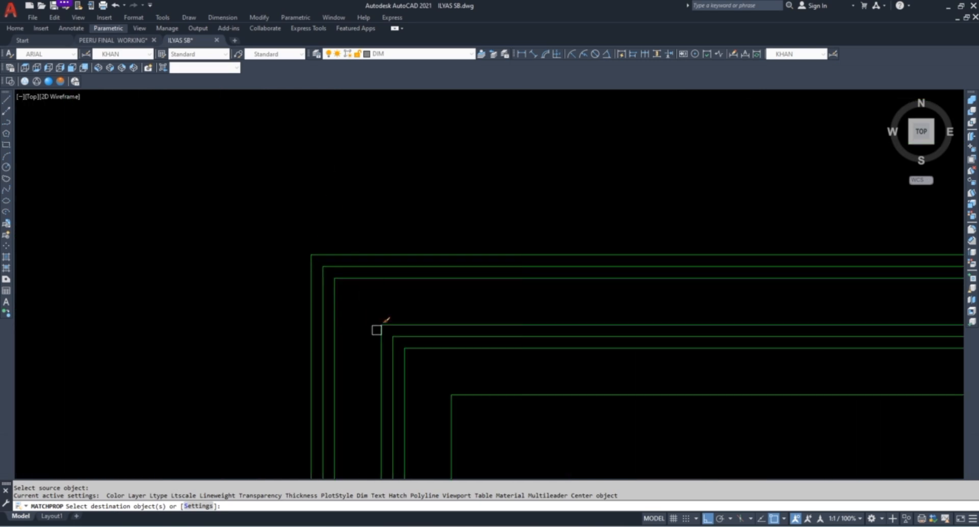
pyautogui.scroll(-2, 301, 203)
pyautogui.press('Escape')
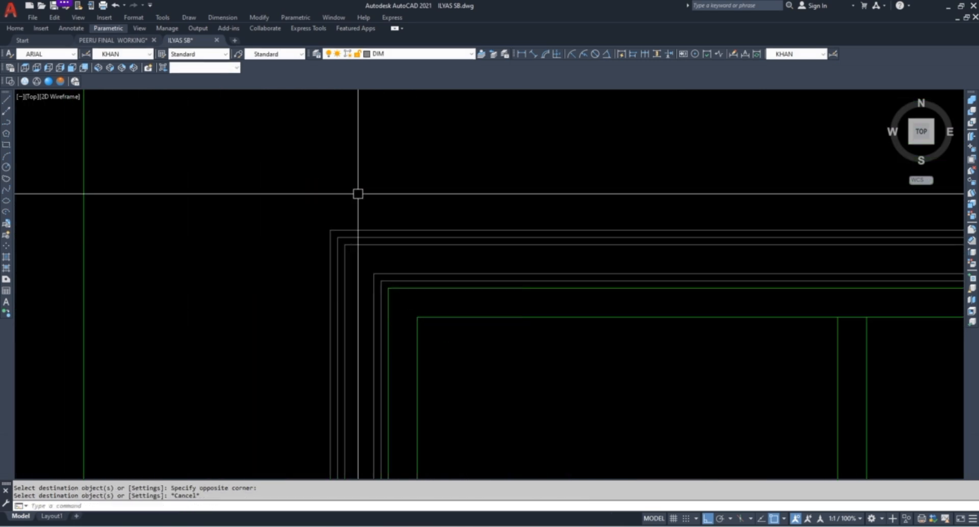
pyautogui.scroll(-4, 474, 199)
pyautogui.scroll(5, 617, 205)
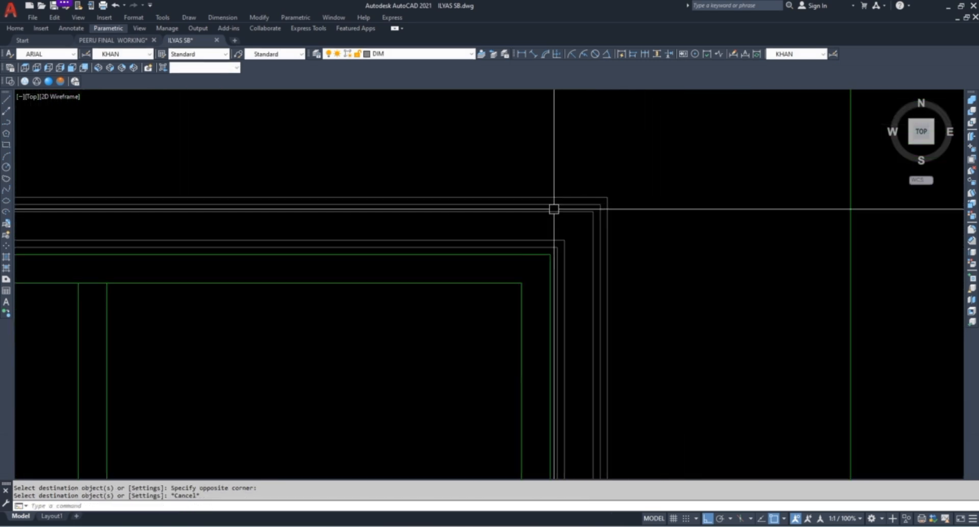
pyautogui.click(696, 165)
pyautogui.click(558, 269)
pyautogui.write('c')
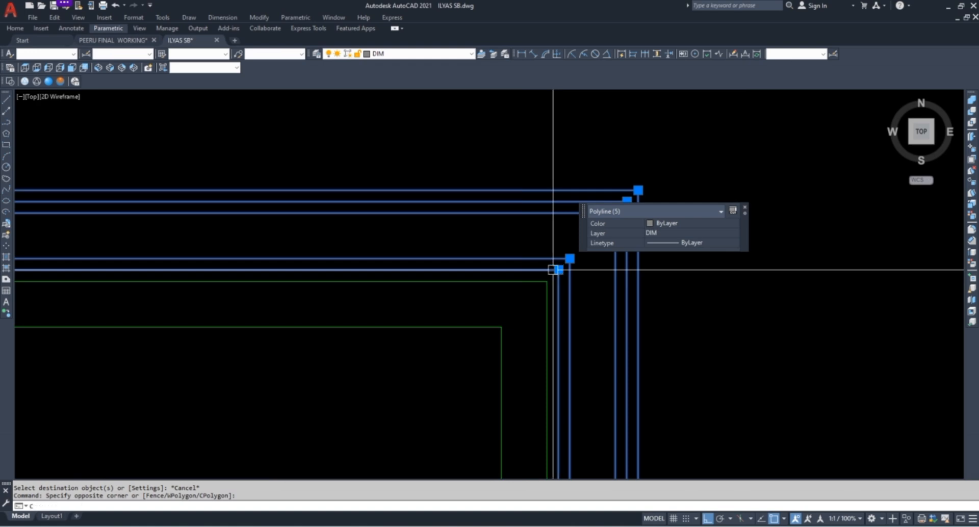
pyautogui.write('o')
pyautogui.press('Return')
pyautogui.click(547, 281)
pyautogui.scroll(-4, 643, 182)
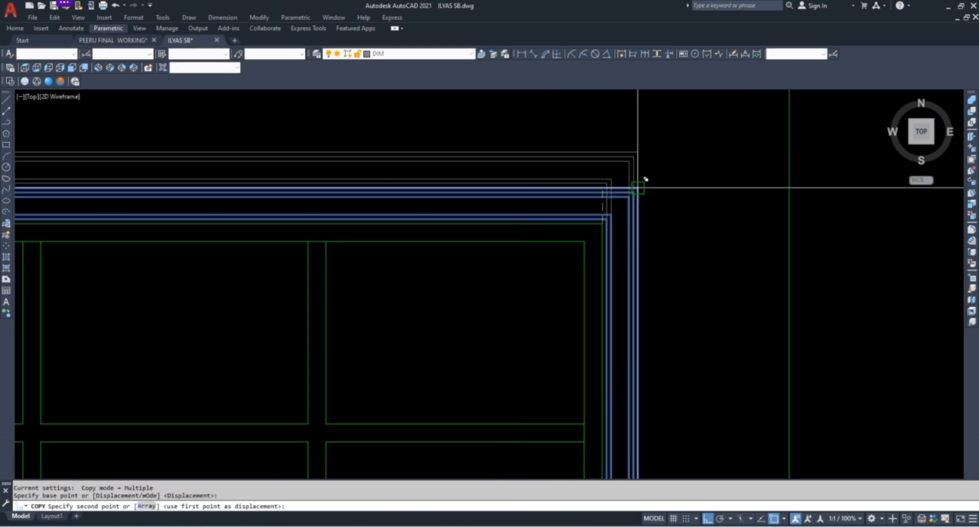
pyautogui.scroll(5, 573, 257)
pyautogui.press('Escape')
pyautogui.scroll(-6, 391, 210)
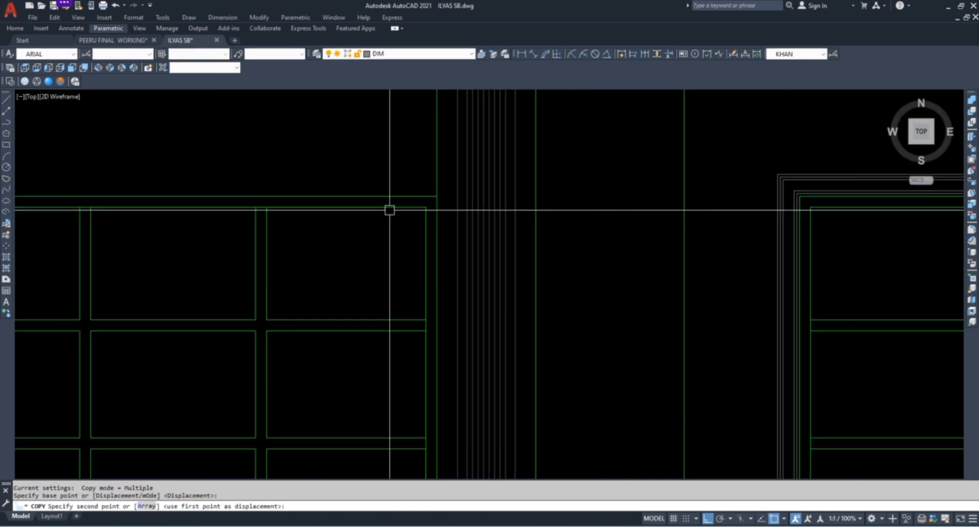
pyautogui.press('Escape')
pyautogui.press('Escape')
# Offset the top frame line of the lower left window upward twice in succession by 0.5 inches
pyautogui.scroll(6, 356, 203)
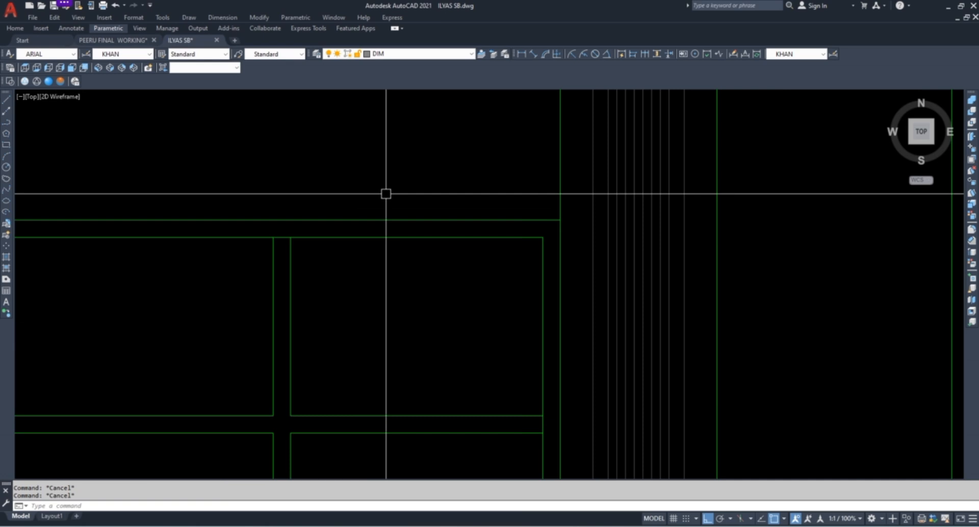
pyautogui.click(490, 218)
pyautogui.press('Escape')
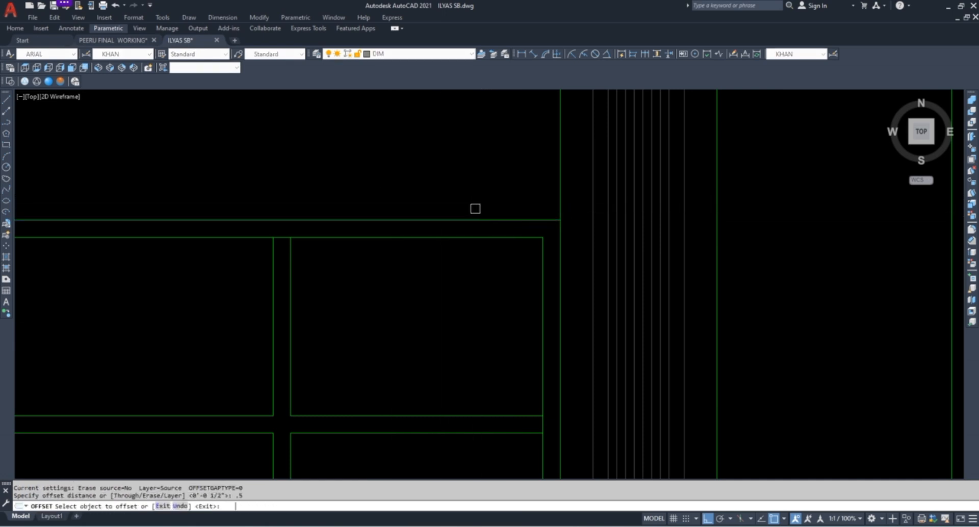
pyautogui.click(476, 220)
pyautogui.click(474, 228)
pyautogui.scroll(2, 449, 217)
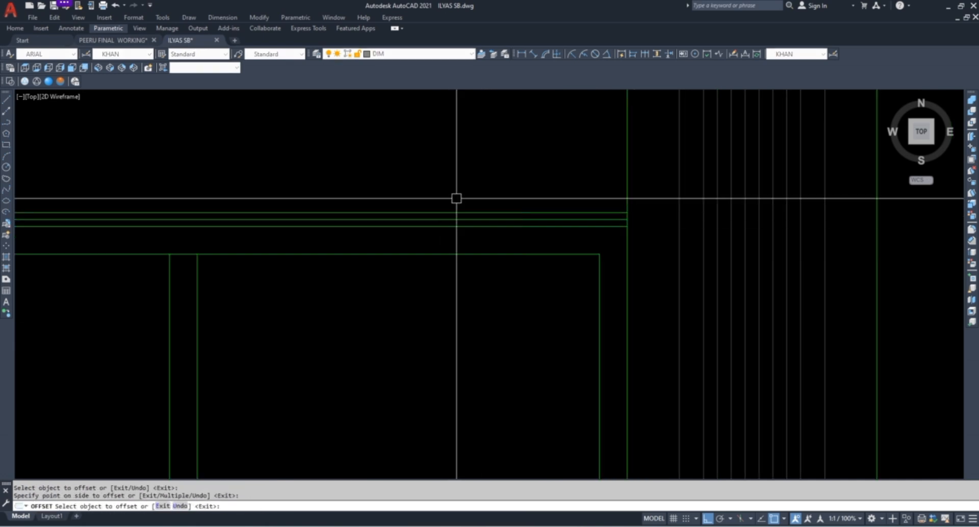
# Offset the uppermost line above the lower left window upward by 2 inches
pyautogui.press('Escape')
pyautogui.scroll(2, 456, 204)
pyautogui.press('Return')
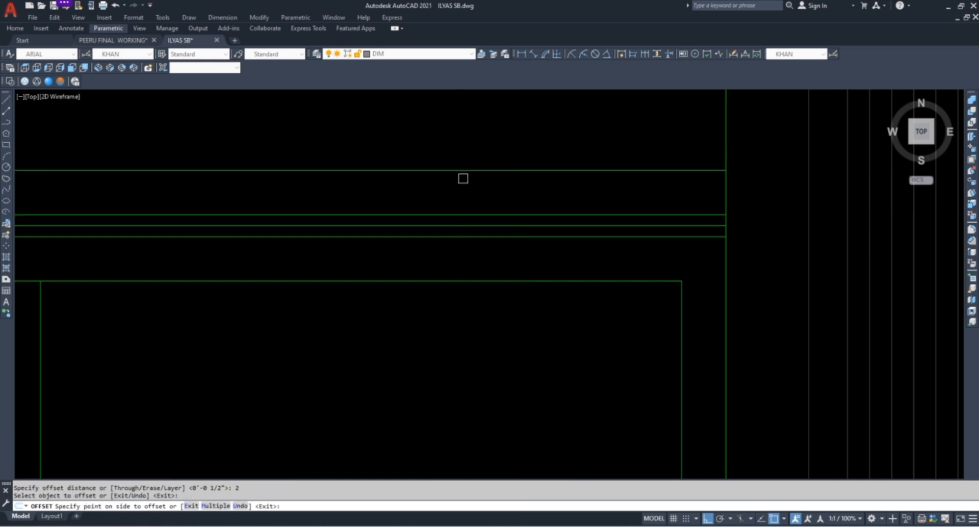
pyautogui.press('Escape')
# Add two successive 0.5-inch offsets above the new uppermost line over the lower left window
pyautogui.write('o')
pyautogui.press('Return')
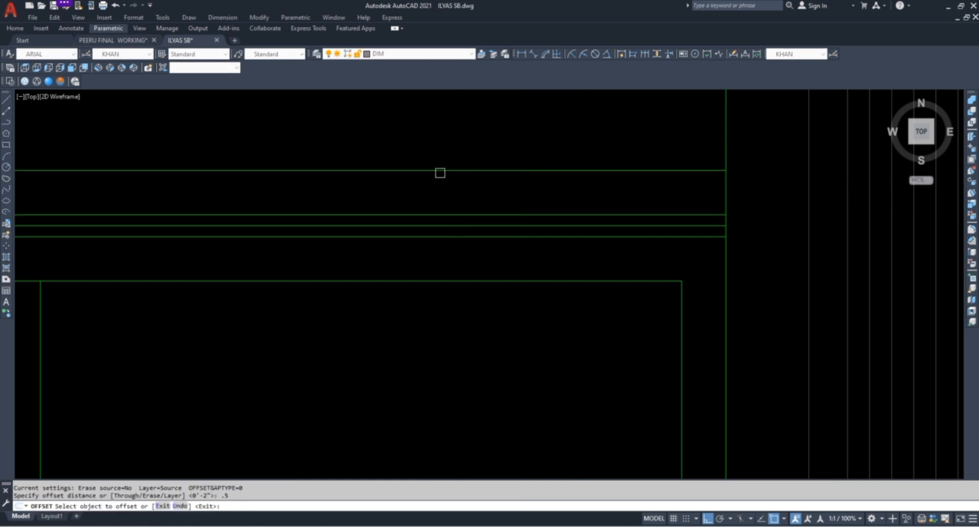
pyautogui.press('Escape')
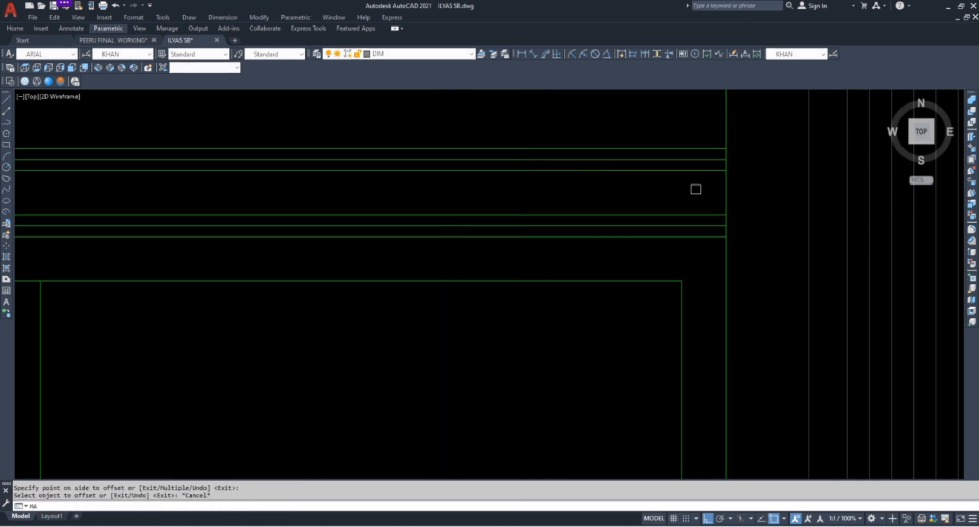
# Match the properties of the five offset lines above the lower left window to the grey fluted-column linework
pyautogui.scroll(2, 700, 223)
pyautogui.click(700, 245)
pyautogui.scroll(-2, 654, 251)
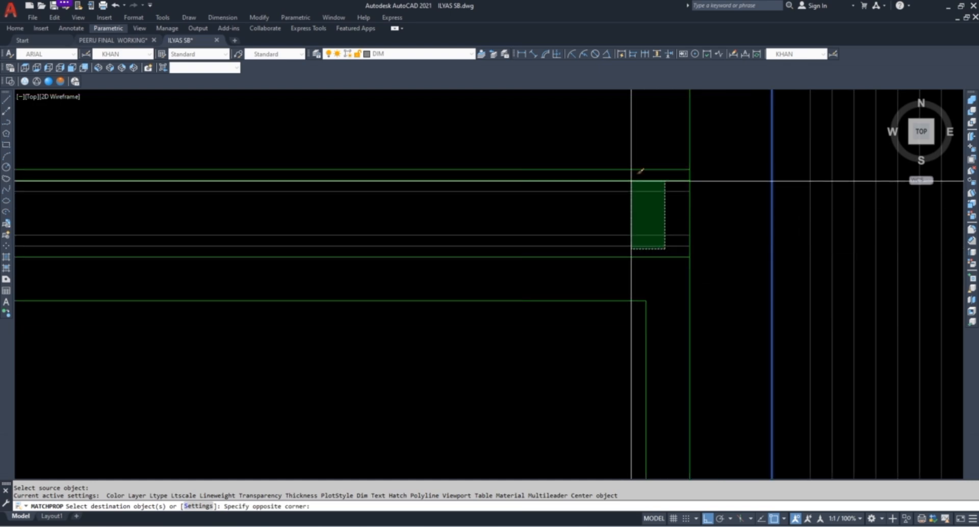
pyautogui.click(623, 159)
pyautogui.press('Escape')
pyautogui.press('Escape')
# Mirror the five grey moulding lines to the bottom of the lower left window about its horizontal centreline, keeping the originals
pyautogui.click(623, 148)
pyautogui.click(586, 245)
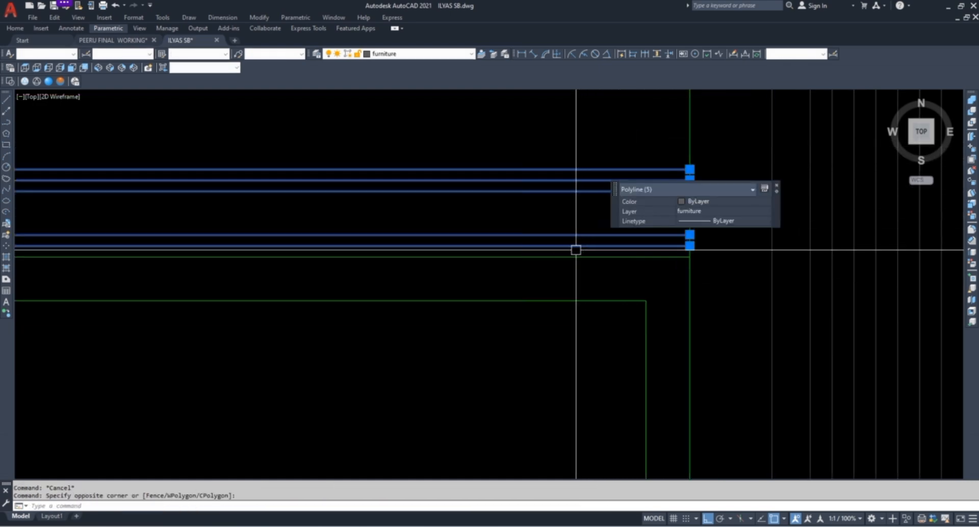
pyautogui.write('mi')
pyautogui.press('Return')
pyautogui.scroll(-6, 566, 252)
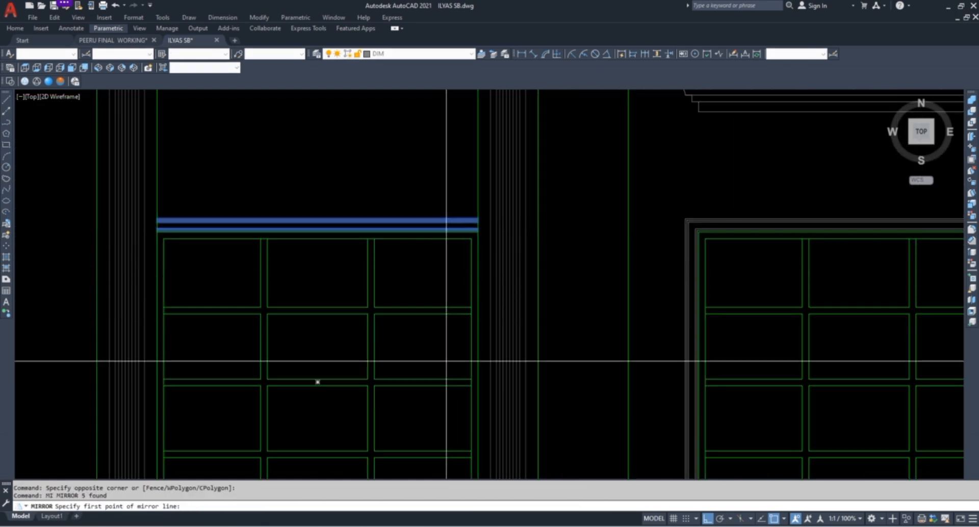
pyautogui.scroll(6, 453, 354)
pyautogui.scroll(-5, 209, 332)
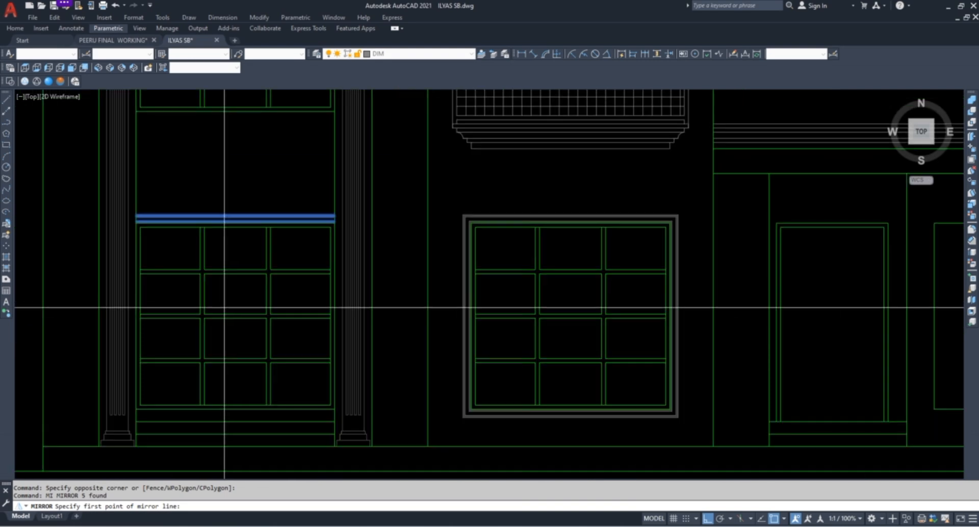
pyautogui.scroll(5, 307, 303)
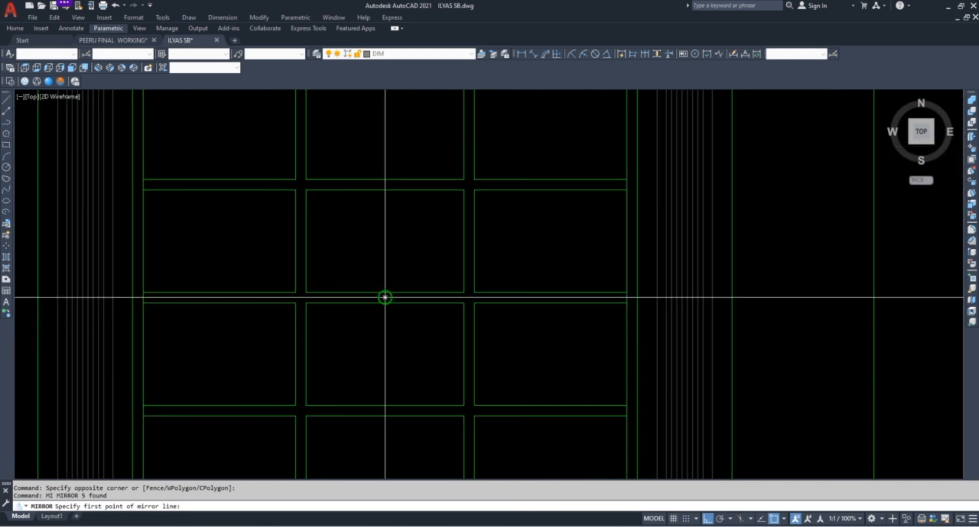
pyautogui.click(385, 295)
pyautogui.click(280, 247)
pyautogui.press('Return')
pyautogui.scroll(-5, 345, 239)
pyautogui.scroll(3, 345, 239)
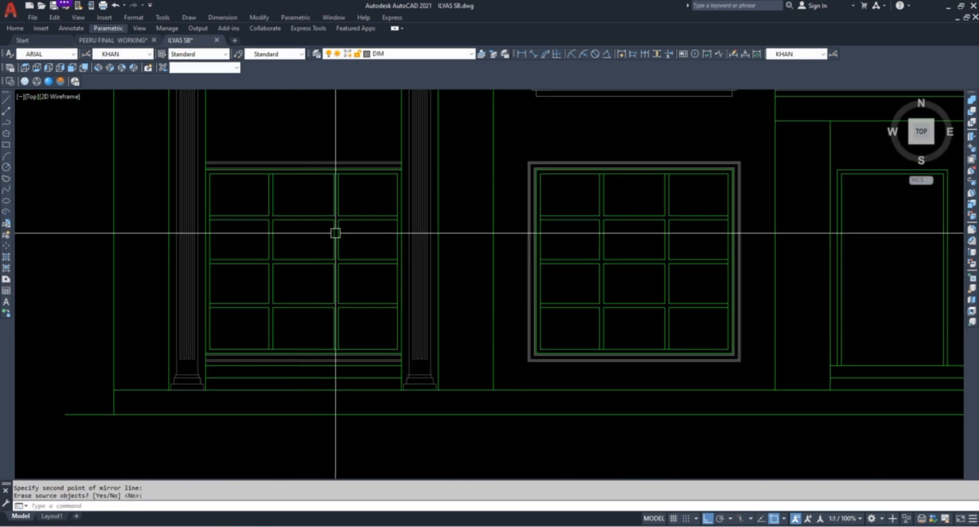
pyautogui.scroll(-3, 335, 231)
pyautogui.press('Escape')
pyautogui.scroll(3, 341, 208)
pyautogui.scroll(5, 352, 320)
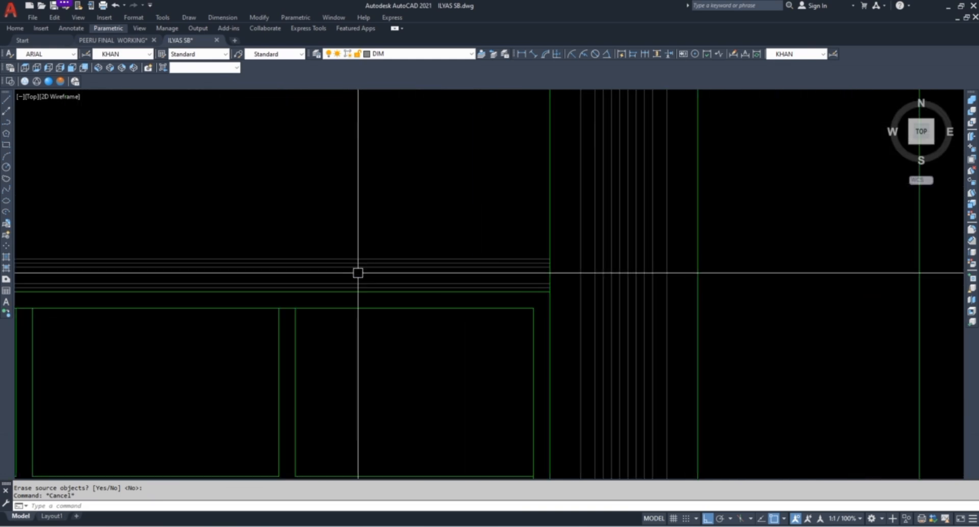
pyautogui.scroll(-3, 386, 197)
pyautogui.press('Escape')
# Copy the ten moulding lines above and below the lower left window straight up to the arched window, aligned with its frame
pyautogui.scroll(6, 372, 323)
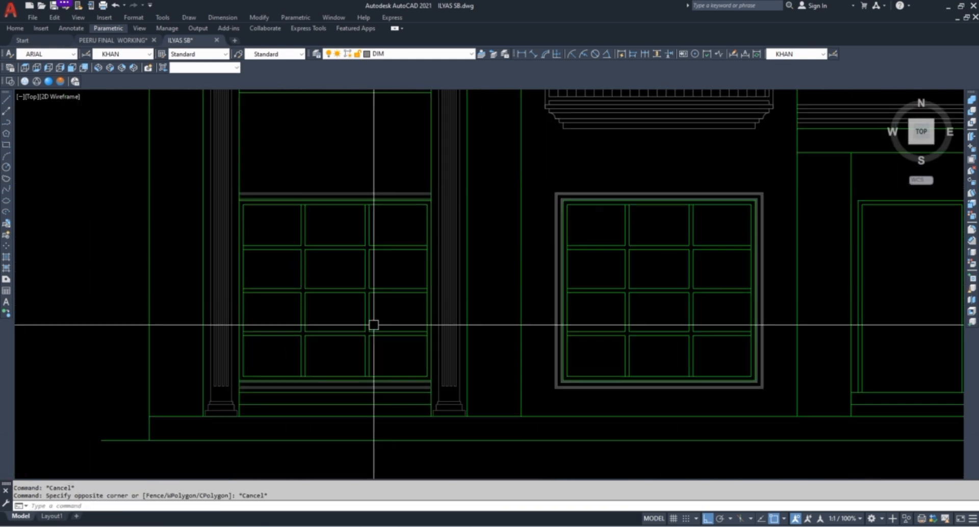
pyautogui.click(429, 374)
pyautogui.click(398, 278)
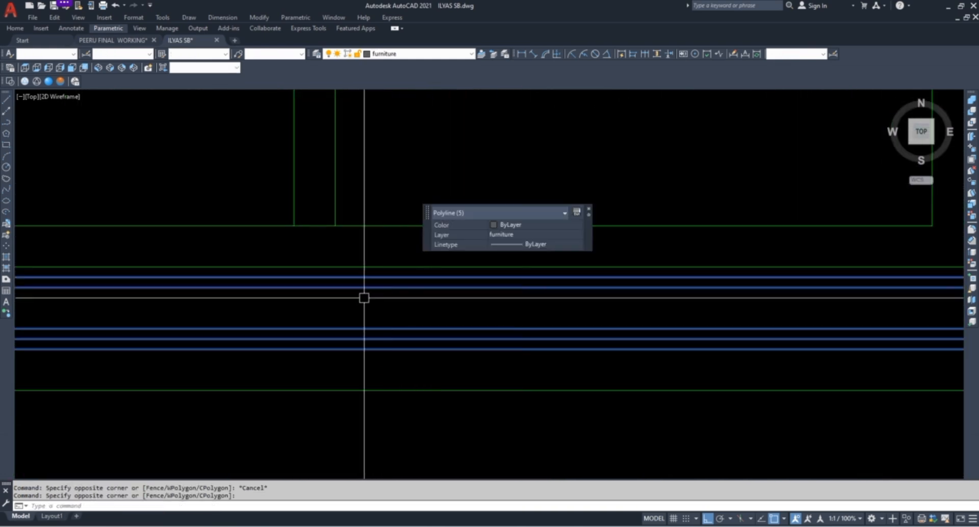
pyautogui.scroll(-3, 357, 255)
pyautogui.moveTo(350, 216); pyautogui.dragTo(311, 363, button='middle')
pyautogui.scroll(5, 300, 306)
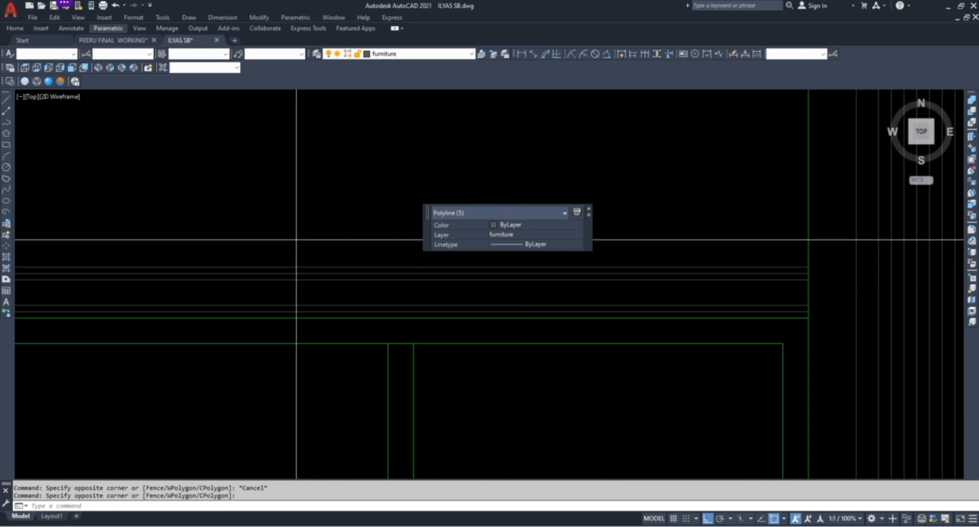
pyautogui.click(296, 240)
pyautogui.click(275, 315)
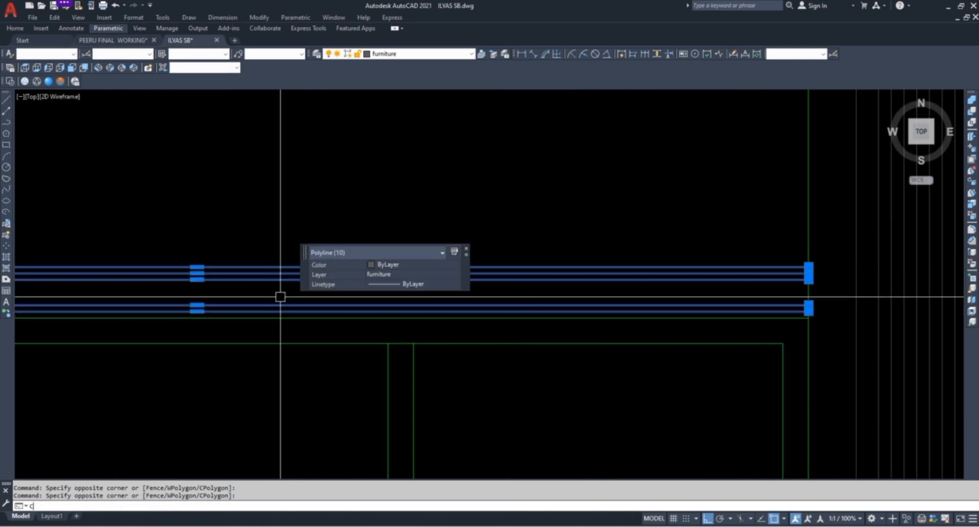
pyautogui.scroll(-5, 371, 301)
pyautogui.scroll(8, 389, 350)
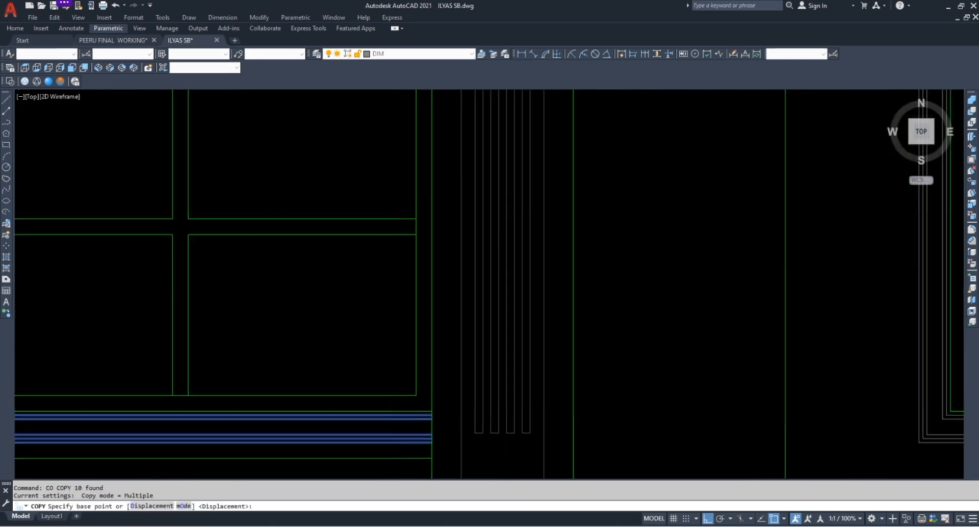
pyautogui.click(426, 385)
pyautogui.scroll(-4, 423, 408)
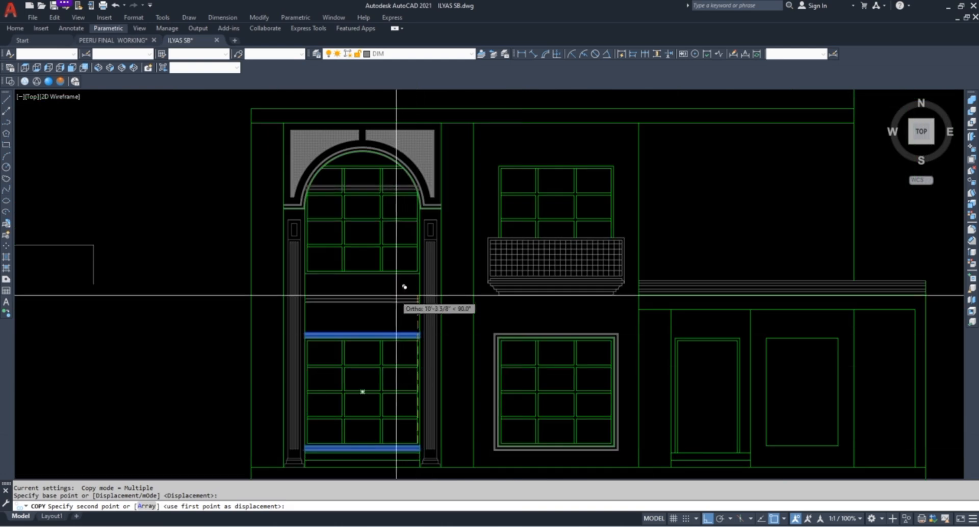
pyautogui.scroll(5, 418, 280)
pyautogui.click(425, 289)
pyautogui.press('Escape')
pyautogui.scroll(-7, 433, 378)
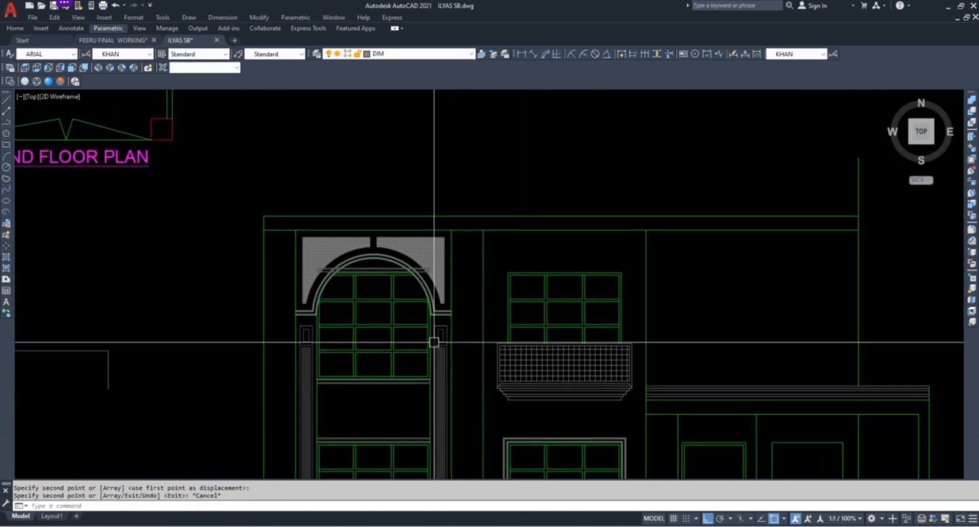
pyautogui.press('Escape')
# Trim the ends of the five copied upper moulding lines outside the green inner arch on both sides
pyautogui.scroll(5, 423, 273)
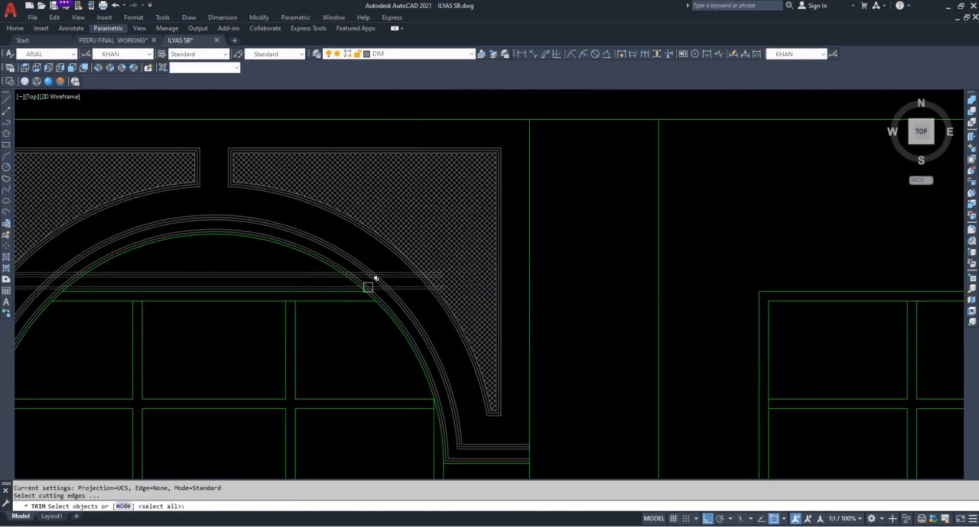
pyautogui.scroll(6, 308, 293)
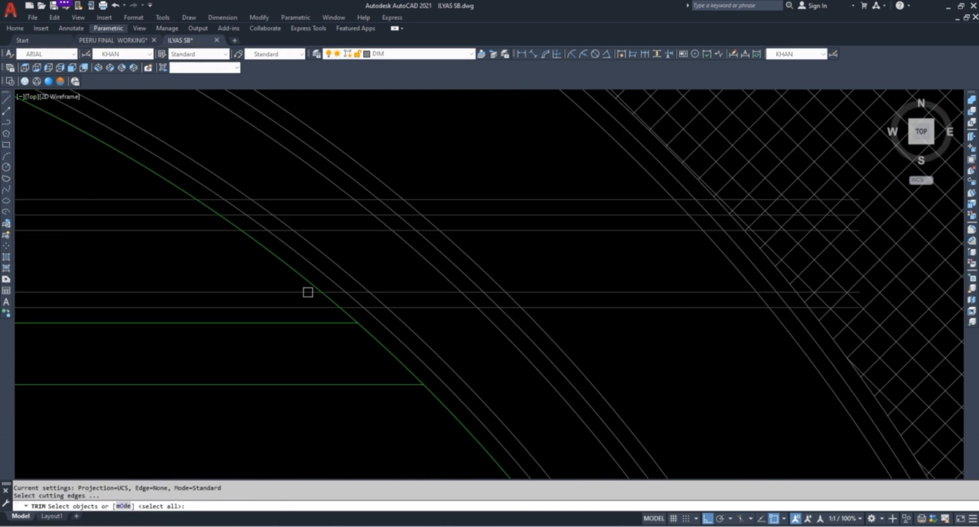
pyautogui.click(621, 324)
pyautogui.click(571, 197)
pyautogui.scroll(-6, 657, 323)
pyautogui.scroll(8, 87, 318)
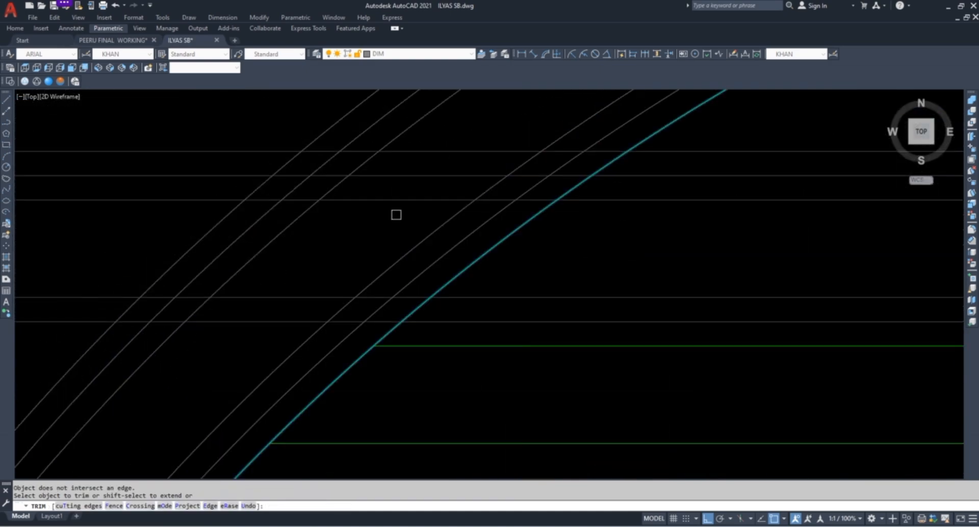
pyautogui.click(148, 134)
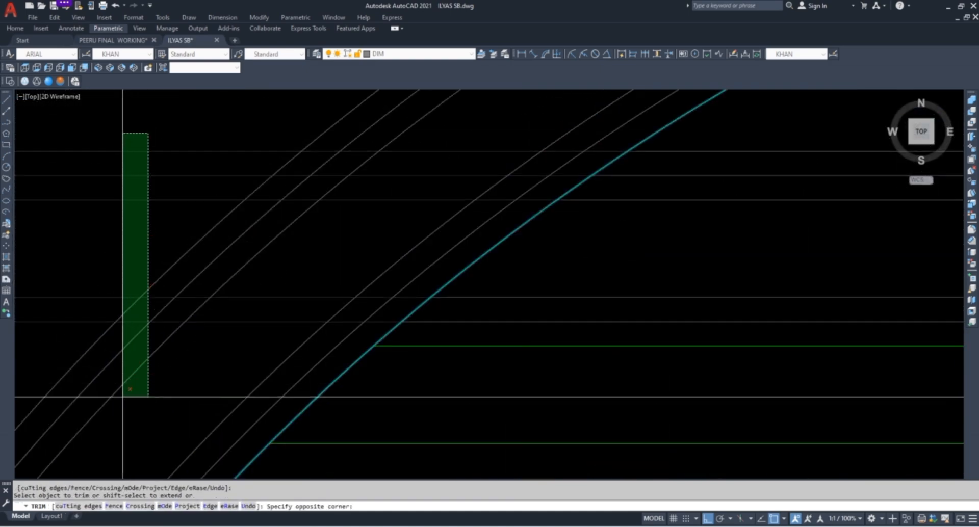
pyautogui.click(123, 396)
pyautogui.scroll(-9, 265, 363)
pyautogui.press('Escape')
pyautogui.press('Escape')
pyautogui.scroll(-6, 442, 238)
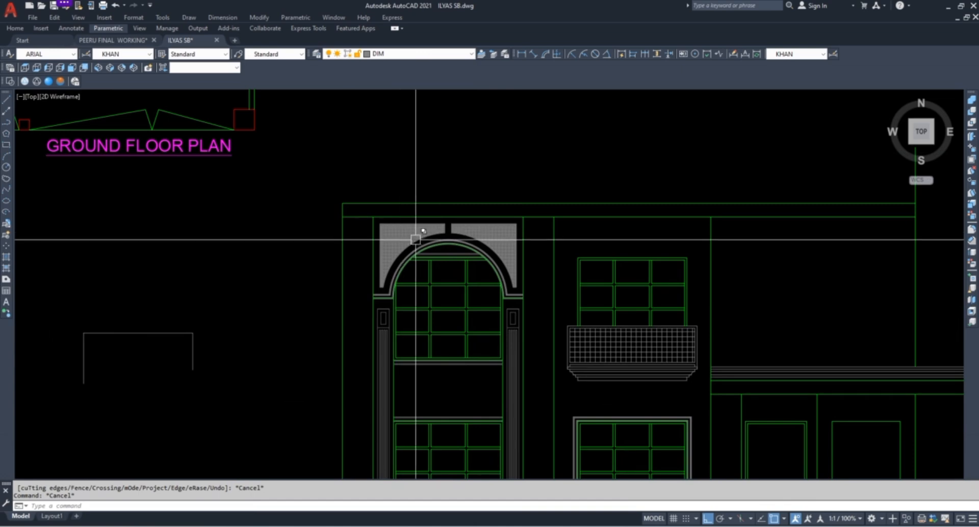
# Project vertical rays downward from both outer edges of the left pillar at the terrace below the kitchen in the floor plan
pyautogui.moveTo(586, 263)
pyautogui.mouseDown(button='middle')
pyautogui.moveTo(510, 233)
pyautogui.moveTo(374, 223)
pyautogui.mouseUp(button='middle')
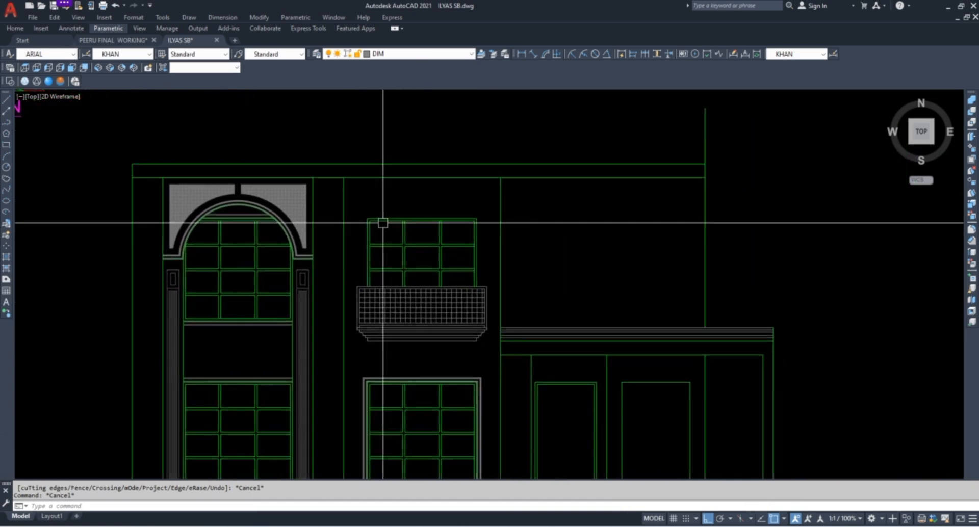
pyautogui.scroll(-3, 436, 215)
pyautogui.moveTo(477, 235); pyautogui.dragTo(388, 340, button='middle')
pyautogui.press('Escape')
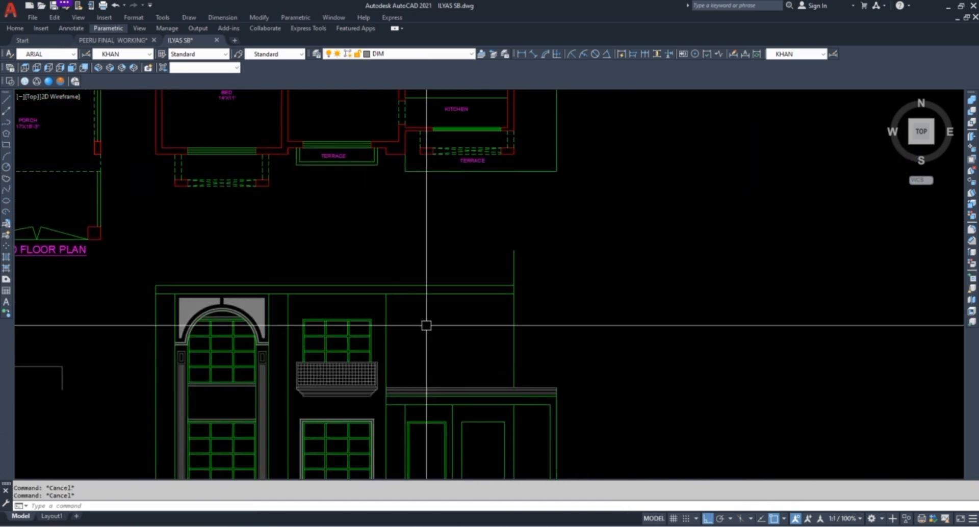
pyautogui.write('RAY')
pyautogui.press('Return')
pyautogui.scroll(5, 423, 159)
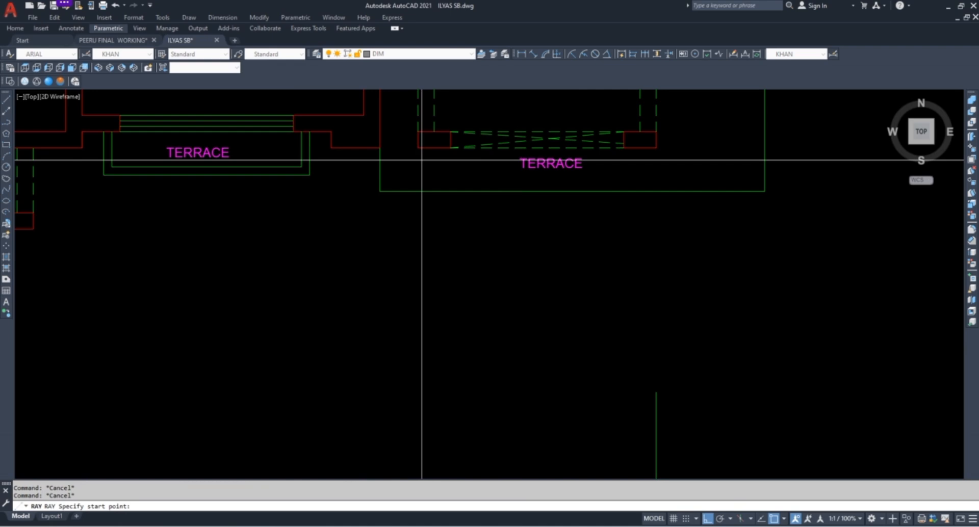
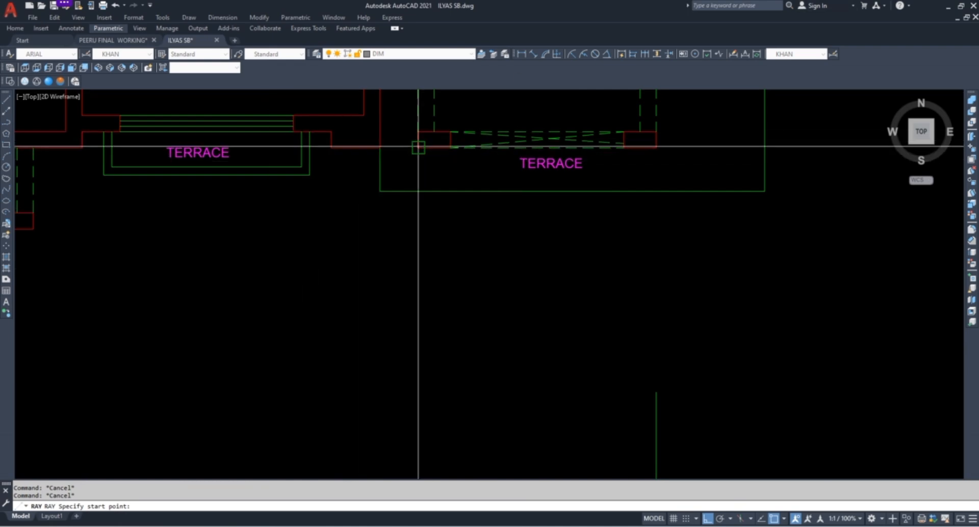
pyautogui.click(418, 147)
pyautogui.click(420, 180)
pyautogui.press('space')
pyautogui.press('Escape')
pyautogui.press('space')
pyautogui.click(450, 145)
pyautogui.click(454, 182)
pyautogui.press('space')
pyautogui.press('Escape')
# Project vertical rays downward from both edges of the right pillar at the same terrace opening
pyautogui.press('space')
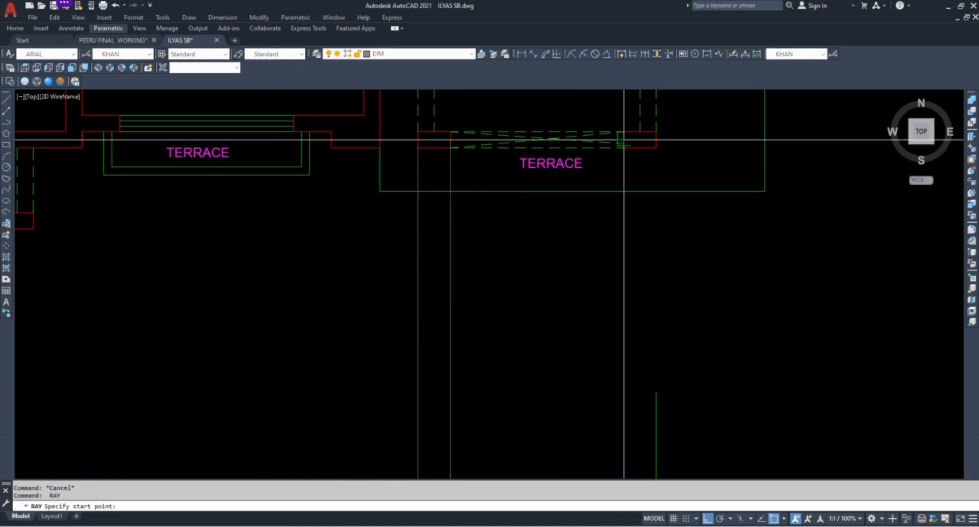
pyautogui.click(623, 140)
pyautogui.click(627, 234)
pyautogui.press('space')
pyautogui.press('Escape')
pyautogui.press('space')
pyautogui.click(657, 142)
pyautogui.click(658, 234)
pyautogui.press('space')
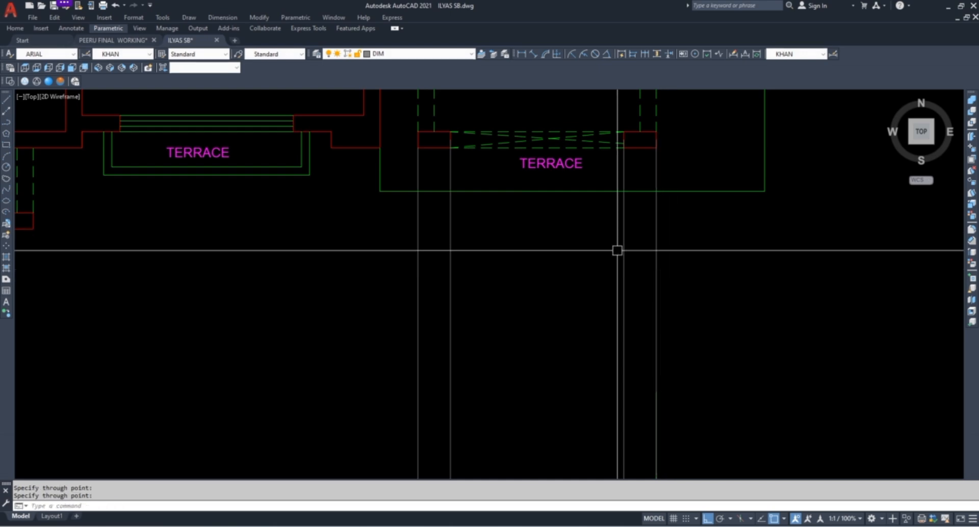
# Examine how the four projected pillar rays line up with the upper floor and roof of the front elevation
pyautogui.scroll(-4, 494, 179)
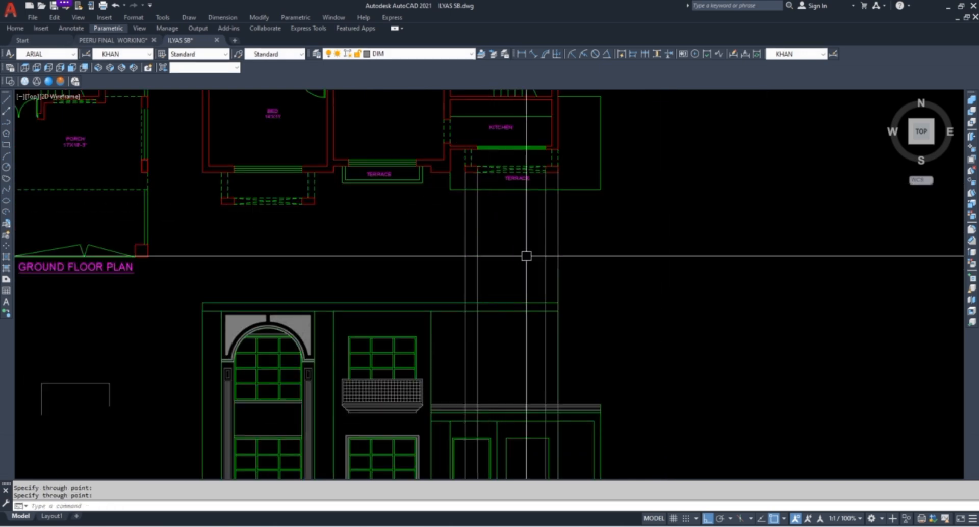
pyautogui.scroll(4, 573, 300)
pyautogui.press('Escape')
pyautogui.press('Escape')
pyautogui.scroll(-4, 427, 240)
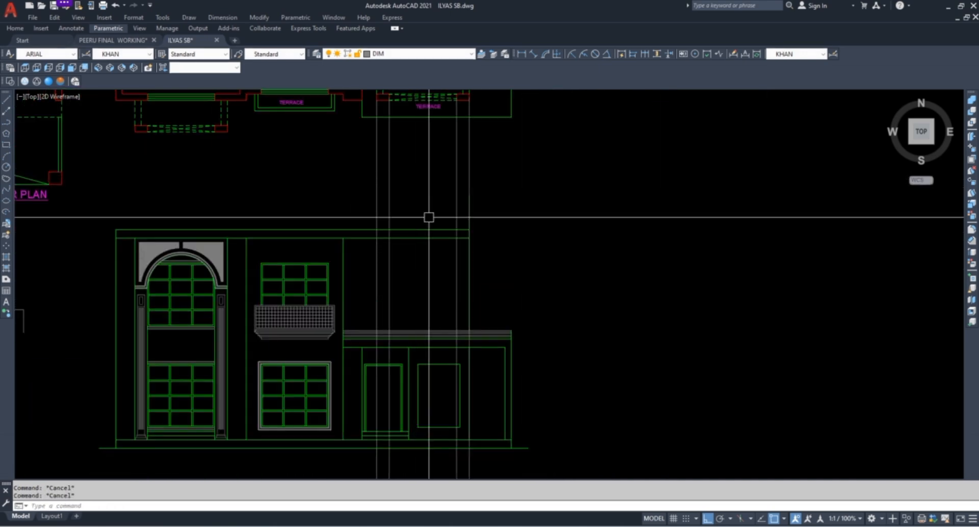
pyautogui.moveTo(400, 249); pyautogui.dragTo(405, 283, button='middle')
pyautogui.scroll(-2, 451, 242)
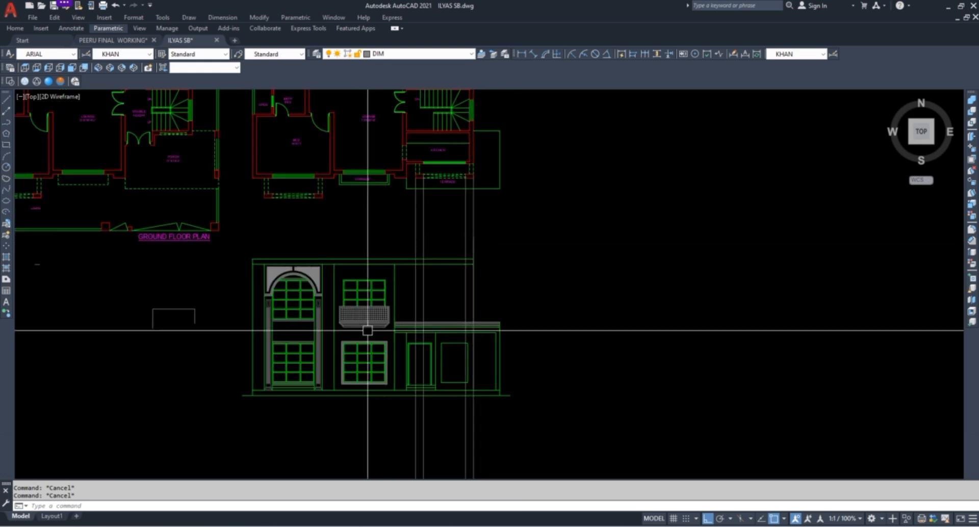
pyautogui.scroll(6, 321, 300)
pyautogui.scroll(-2, 341, 212)
pyautogui.moveTo(324, 187)
pyautogui.mouseDown(button='middle')
pyautogui.moveTo(313, 256)
pyautogui.moveTo(345, 201)
pyautogui.mouseUp(button='middle')
pyautogui.scroll(-4, 357, 206)
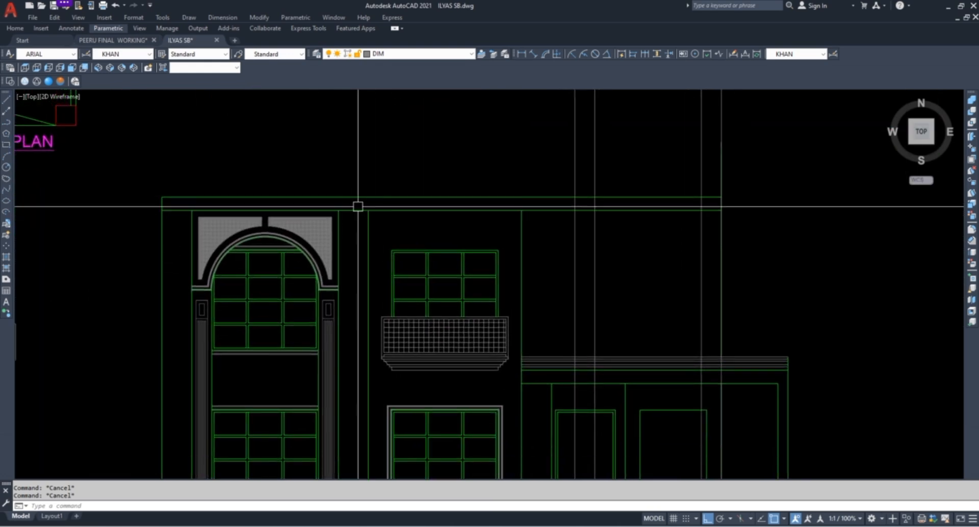
pyautogui.scroll(1, 476, 306)
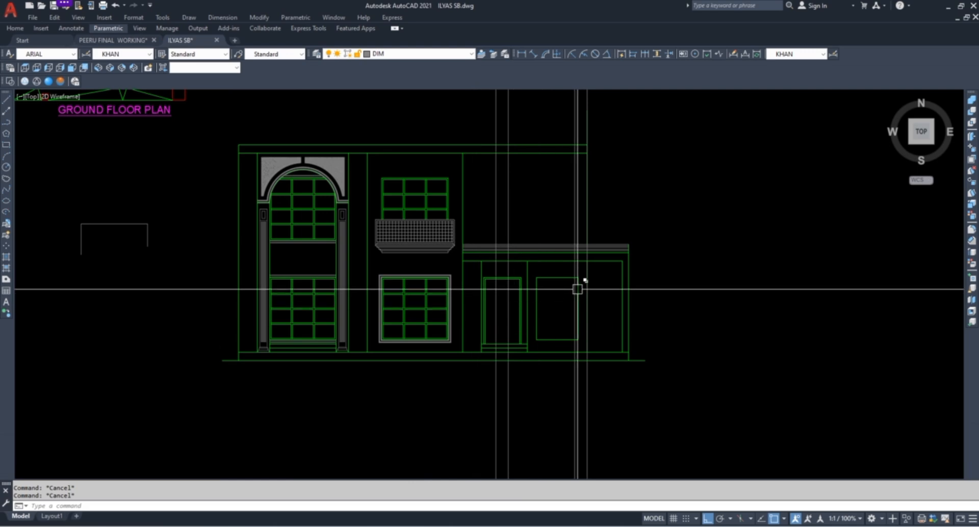
# Offset the outline of the ground-floor window beside the door outward twice by 0.5"
pyautogui.scroll(4, 580, 284)
pyautogui.press('Return')
pyautogui.scroll(2, 551, 283)
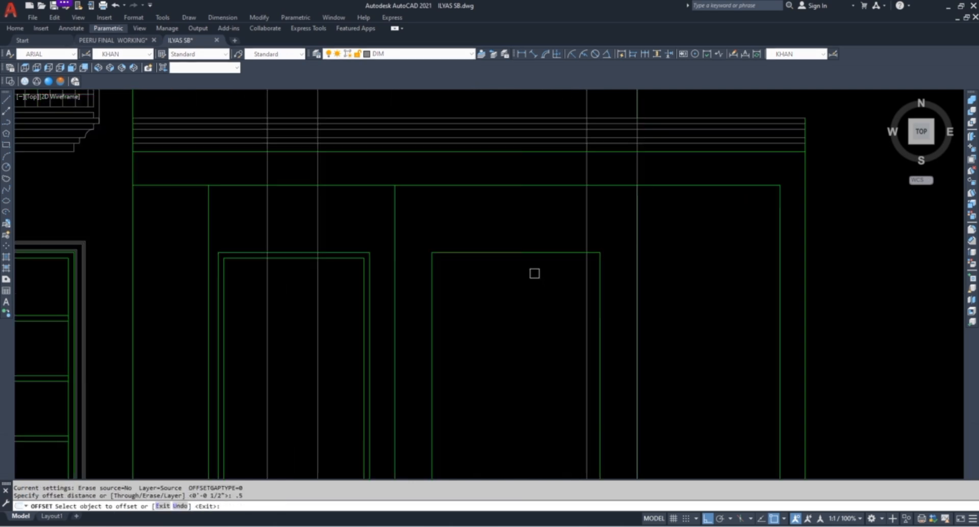
pyautogui.scroll(2, 529, 245)
pyautogui.click(529, 239)
pyautogui.click(529, 210)
pyautogui.scroll(3, 510, 230)
pyautogui.click(505, 255)
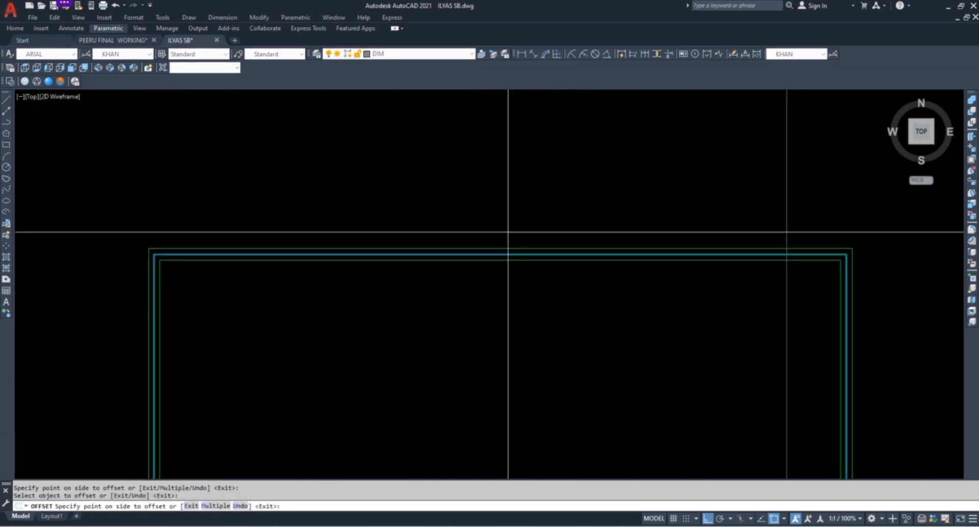
pyautogui.click(515, 206)
# Offset the window's outermost frame outline outward by 2", and offset that copy outward twice more by 0.5"
pyautogui.press('Escape')
pyautogui.write('2')
pyautogui.press('Return')
pyautogui.scroll(6, 492, 220)
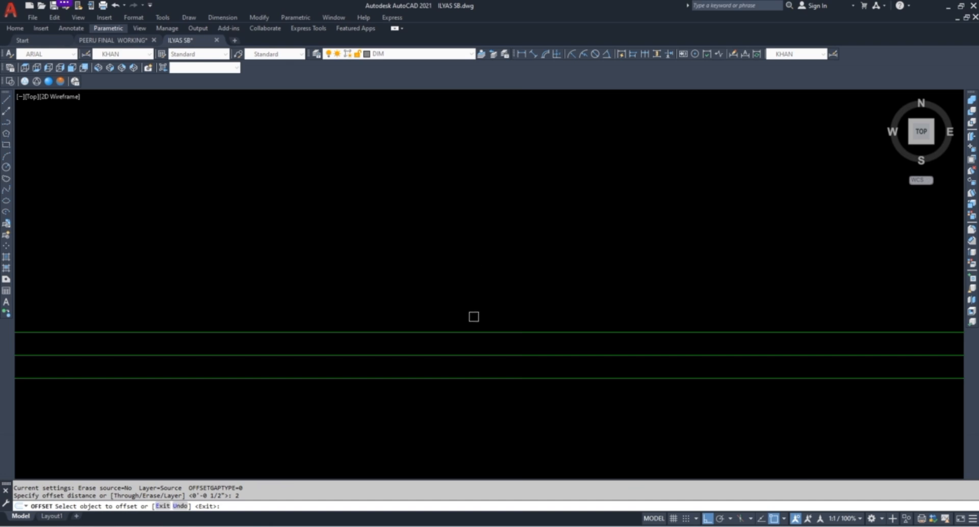
pyautogui.press('Escape')
pyautogui.write('o')
pyautogui.press('Return')
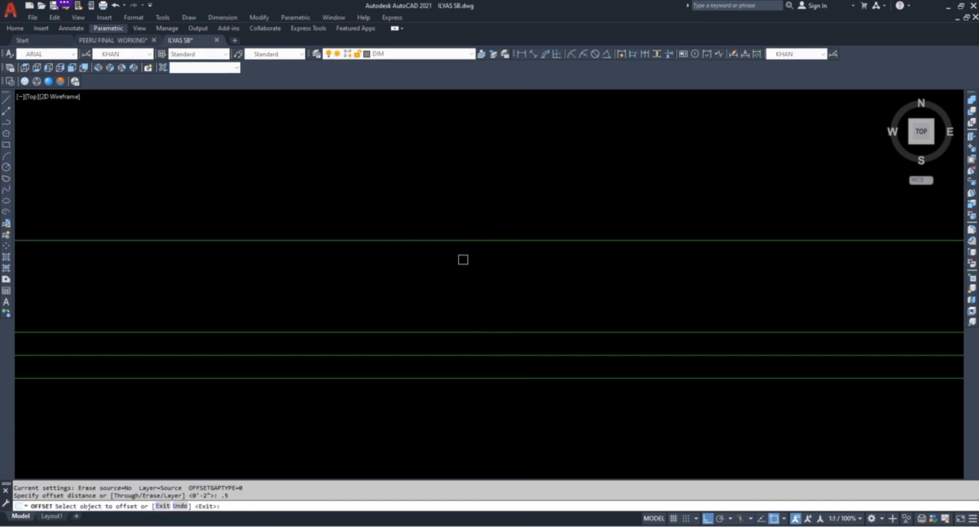
pyautogui.click(467, 238)
pyautogui.click(470, 215)
pyautogui.press('Escape')
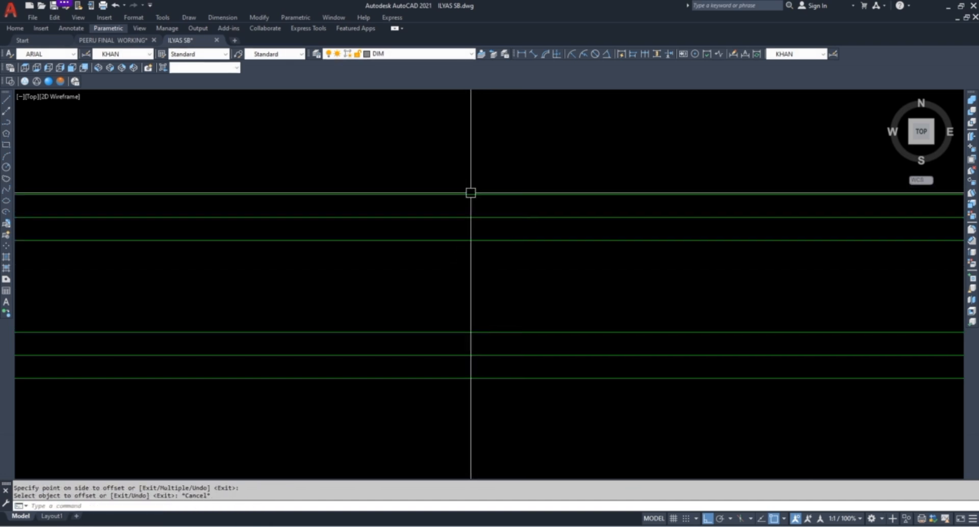
# Match the properties of the five new window frame outlines to the grey detail linework
pyautogui.write('ma')
pyautogui.press('Return')
pyautogui.scroll(-5, 498, 282)
pyautogui.scroll(6, 430, 258)
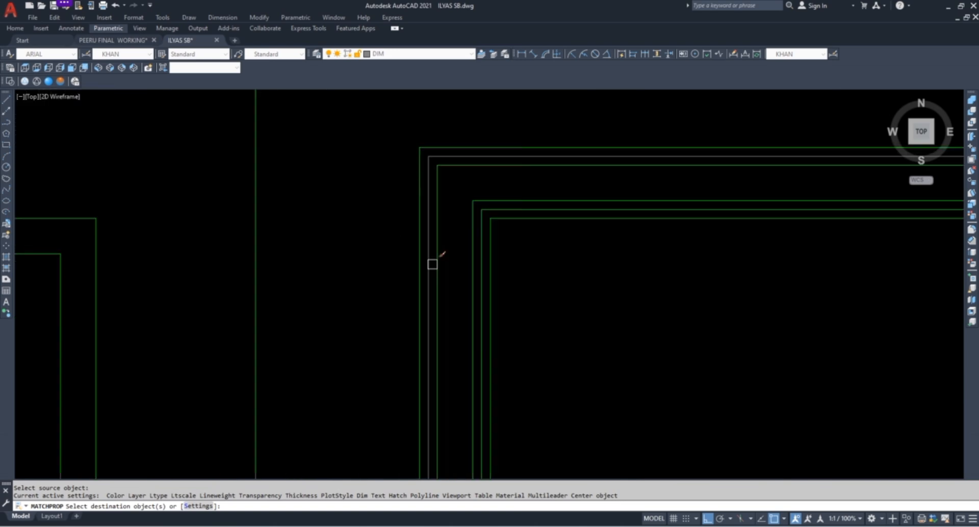
pyautogui.scroll(-6, 356, 239)
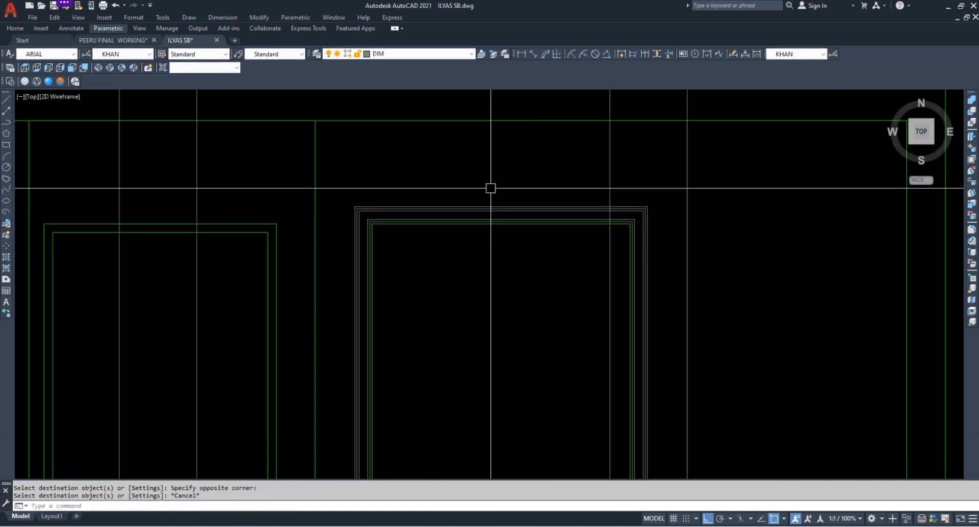
pyautogui.press('Escape')
pyautogui.press('Escape')
pyautogui.press('Escape')
pyautogui.scroll(-4, 494, 249)
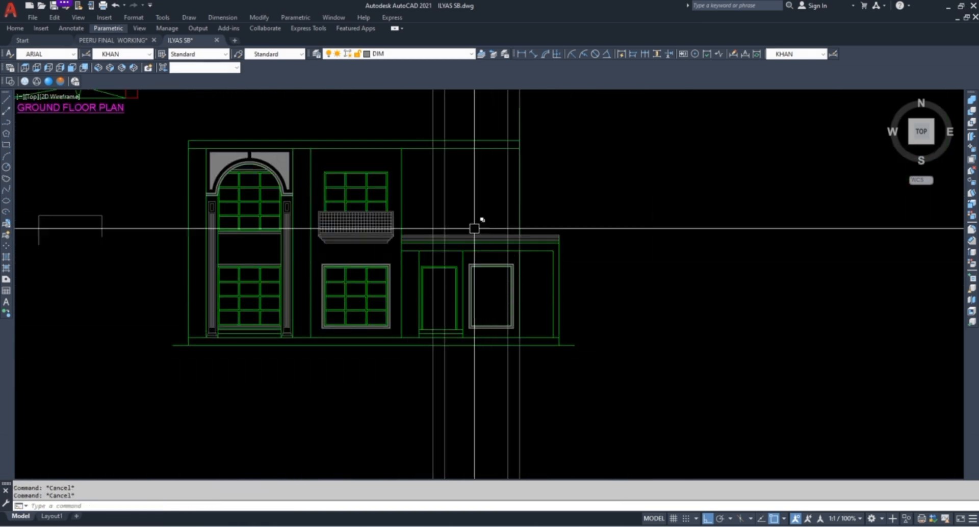
# Trim the projected pillar rays below the top line of the low roof's cornice
pyautogui.scroll(5, 478, 224)
pyautogui.write('TR')
pyautogui.press('Return')
pyautogui.scroll(3, 449, 256)
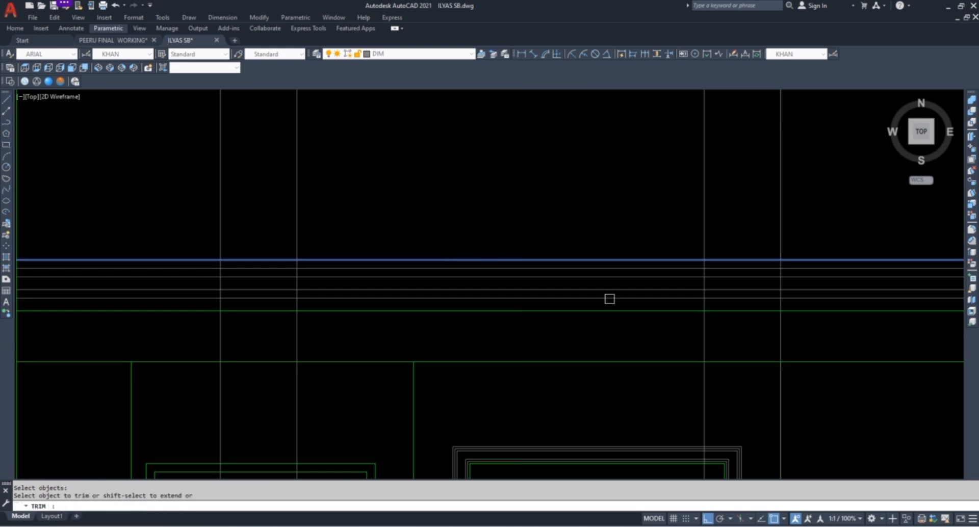
pyautogui.click(825, 336)
pyautogui.click(173, 310)
pyautogui.press('Return')
pyautogui.press('Escape')
pyautogui.press('Escape')
pyautogui.scroll(-6, 274, 322)
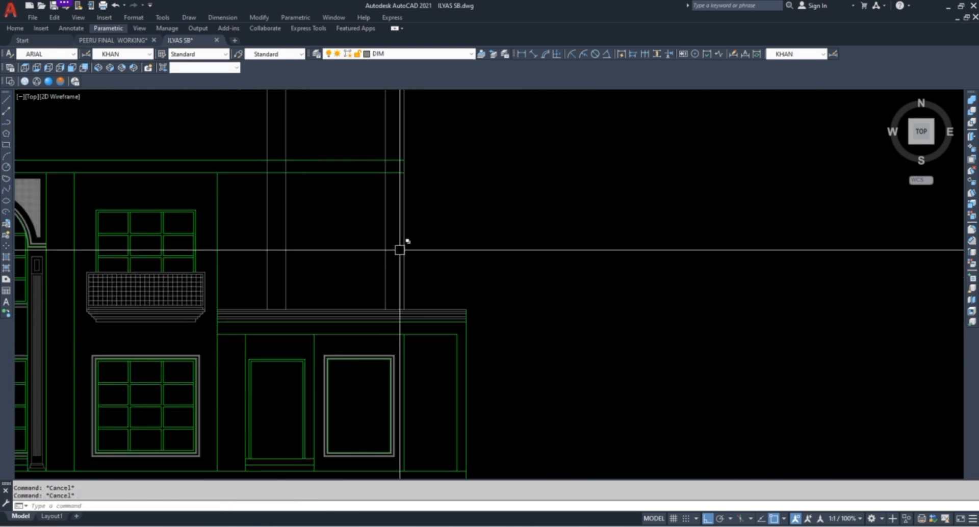
pyautogui.write('TR')
pyautogui.press('Return')
pyautogui.scroll(6, 380, 164)
pyautogui.press('Escape')
pyautogui.press('Escape')
pyautogui.scroll(-4, 474, 162)
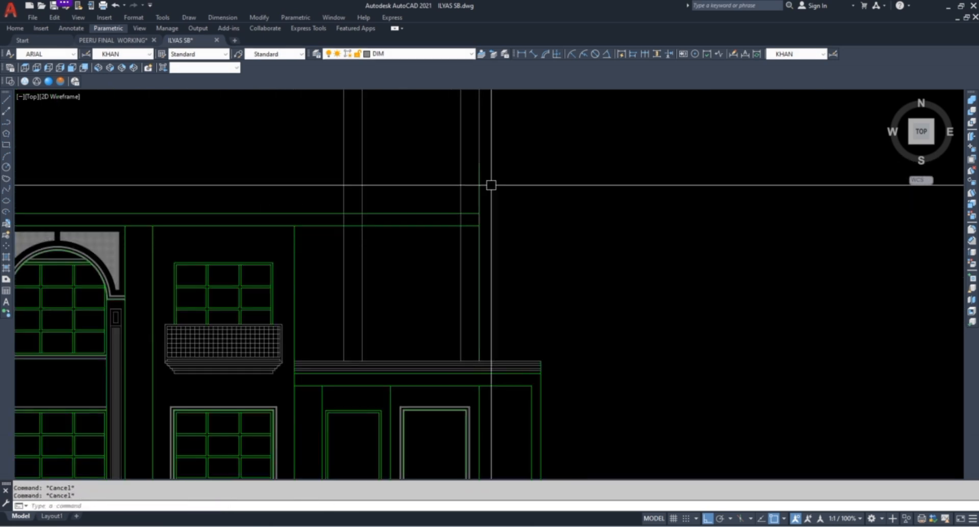
# Erase the rightmost projected ray over the wall edge and trim the other three above the roof band's lower line
pyautogui.click(479, 139)
pyautogui.press('Delete')
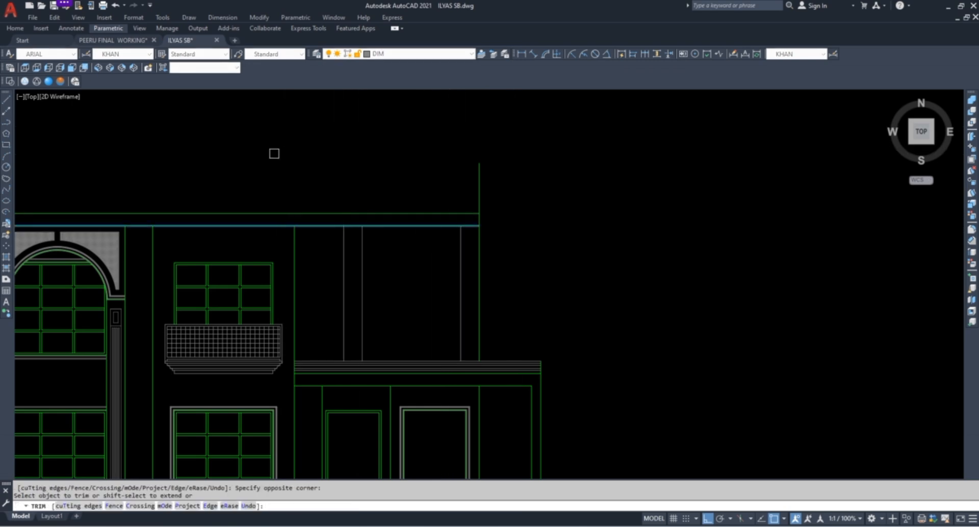
pyautogui.press('Escape')
pyautogui.press('Escape')
pyautogui.scroll(-5, 418, 219)
pyautogui.scroll(3, 196, 176)
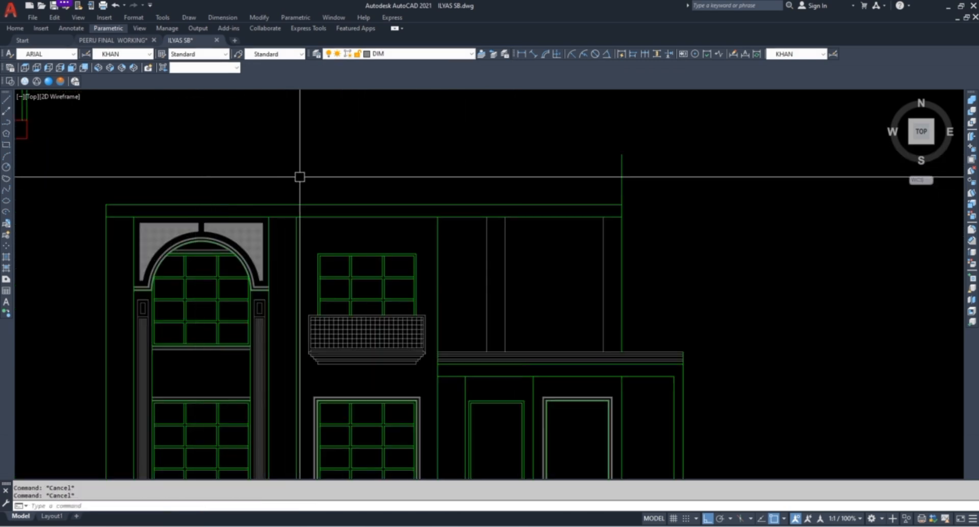
pyautogui.scroll(-2, 262, 177)
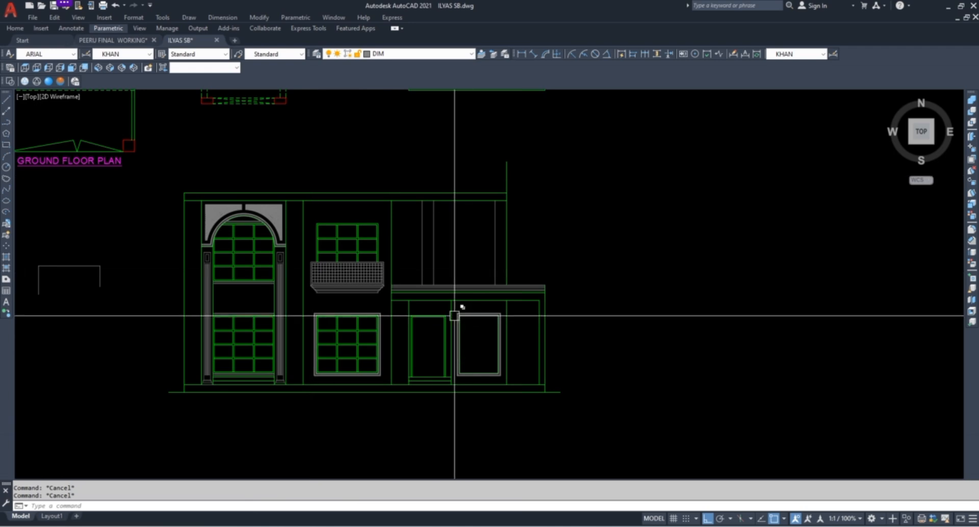
# Match the three grey upper-floor pillar lines to the green roof band line
pyautogui.scroll(2, 461, 296)
pyautogui.write('M')
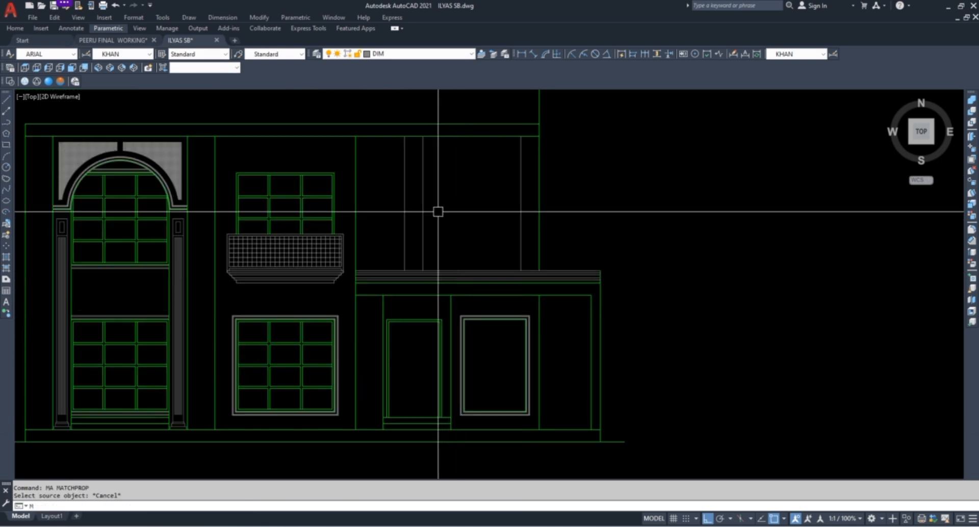
pyautogui.scroll(4, 517, 158)
pyautogui.click(534, 155)
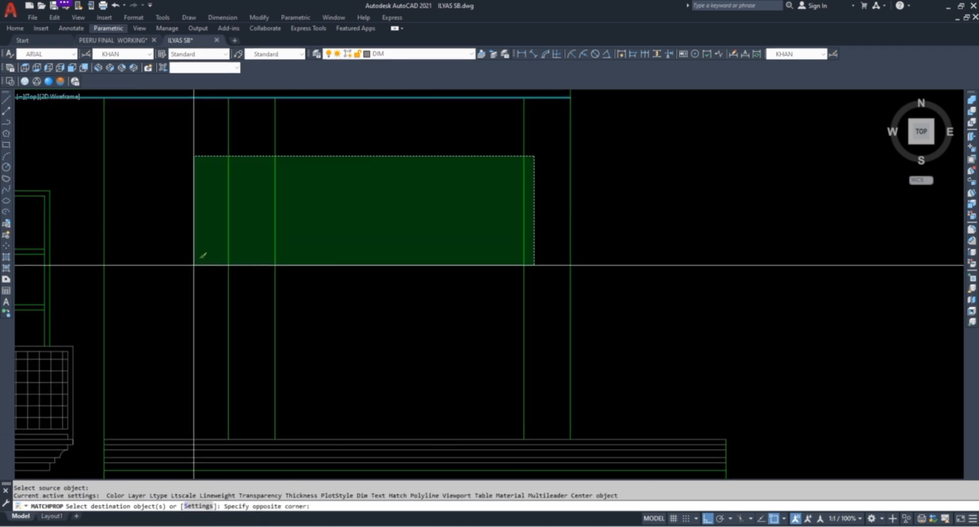
pyautogui.press('Escape')
# Offset the top cornice line of the low roof upward by 36" for the terrace railing
pyautogui.write('36')
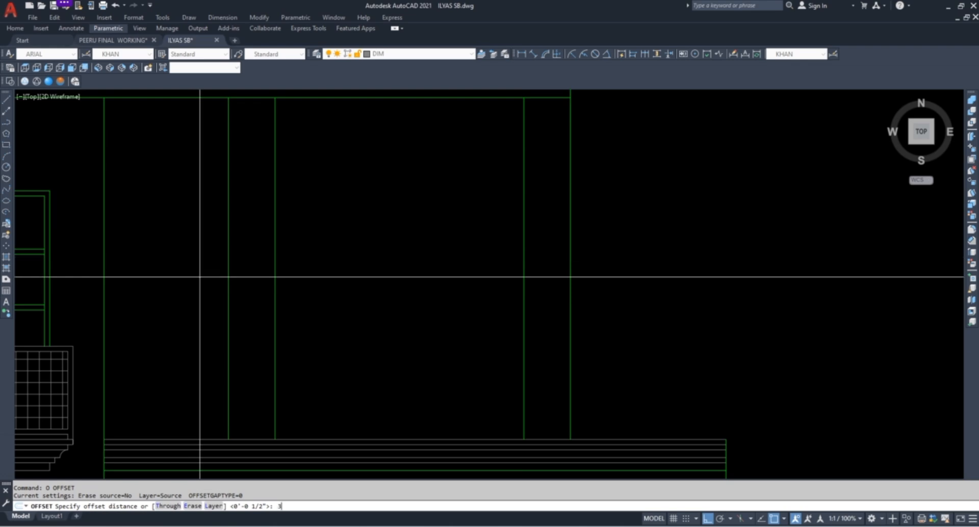
pyautogui.press('Return')
pyautogui.scroll(2, 205, 413)
pyautogui.press('Escape')
pyautogui.press('Escape')
pyautogui.scroll(-3, 372, 306)
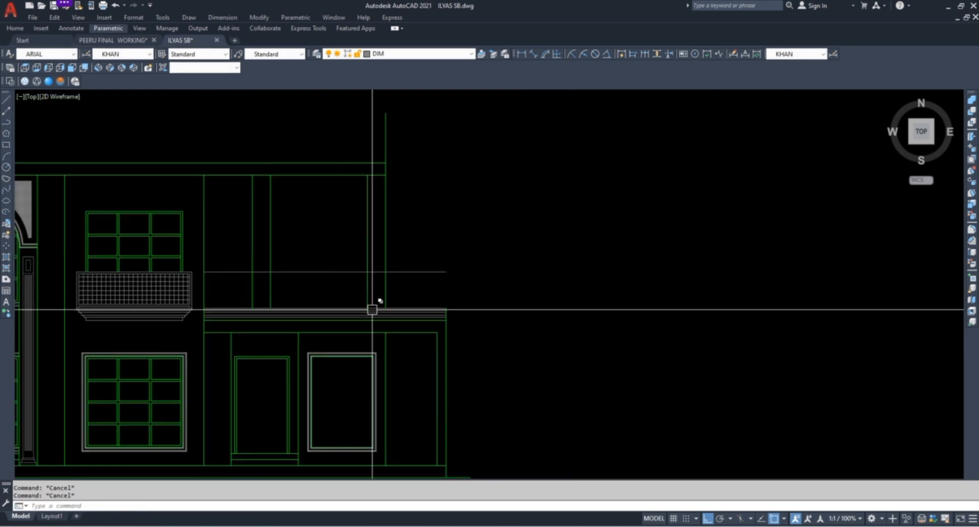
# Trim the four upper-floor pillar lines between the railing's top line and the cornice below
pyautogui.scroll(2, 387, 290)
pyautogui.press('Return')
pyautogui.click(427, 268)
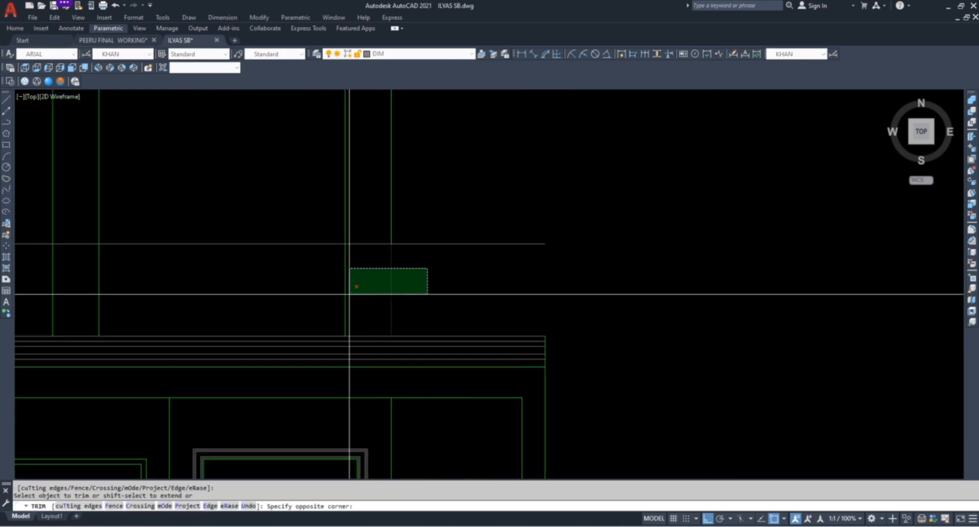
pyautogui.scroll(-3, 387, 289)
pyautogui.click(236, 288)
pyautogui.press('Escape')
pyautogui.press('Escape')
pyautogui.press('Escape')
# Draw a vertical line up from the cornice's right end and extend it to the railing's top line
pyautogui.write('l')
pyautogui.press('Return')
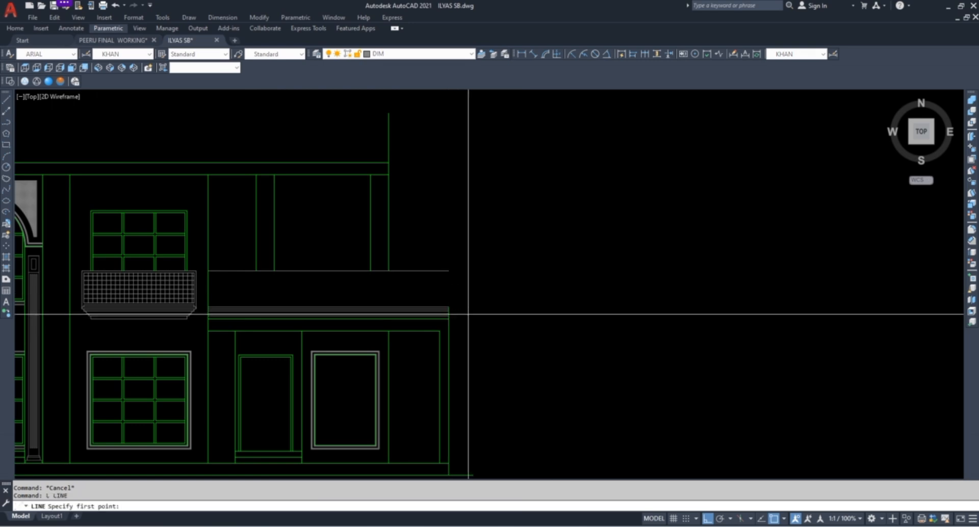
pyautogui.scroll(3, 459, 306)
pyautogui.click(415, 295)
pyautogui.click(433, 234)
pyautogui.press('Escape')
pyautogui.write('ex')
pyautogui.press('Return')
pyautogui.press('Return')
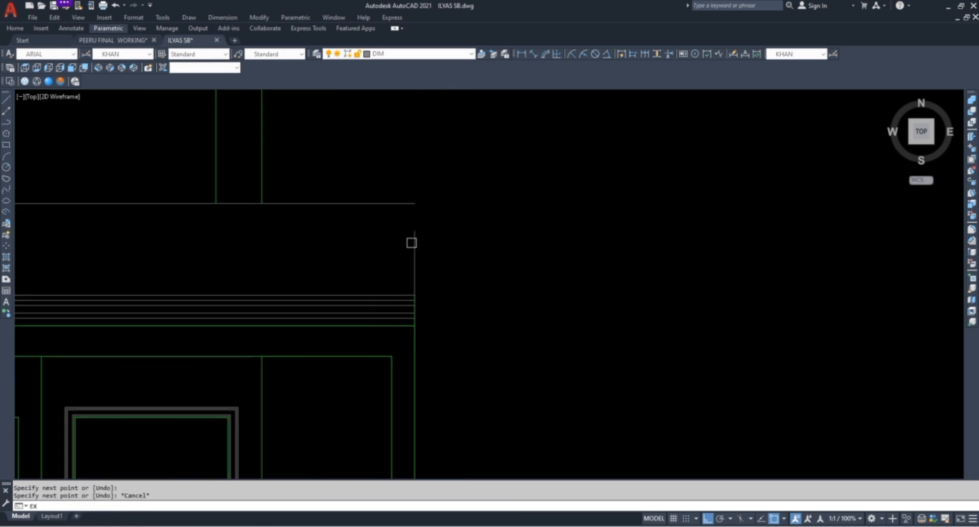
pyautogui.click(411, 243)
pyautogui.press('Escape')
pyautogui.press('Escape')
# Offset the top cornice line upward twice and the railing's right edge inward once, each by 2"
pyautogui.write('o')
pyautogui.press('Return')
pyautogui.write('2')
pyautogui.press('Return')
pyautogui.scroll(4, 377, 286)
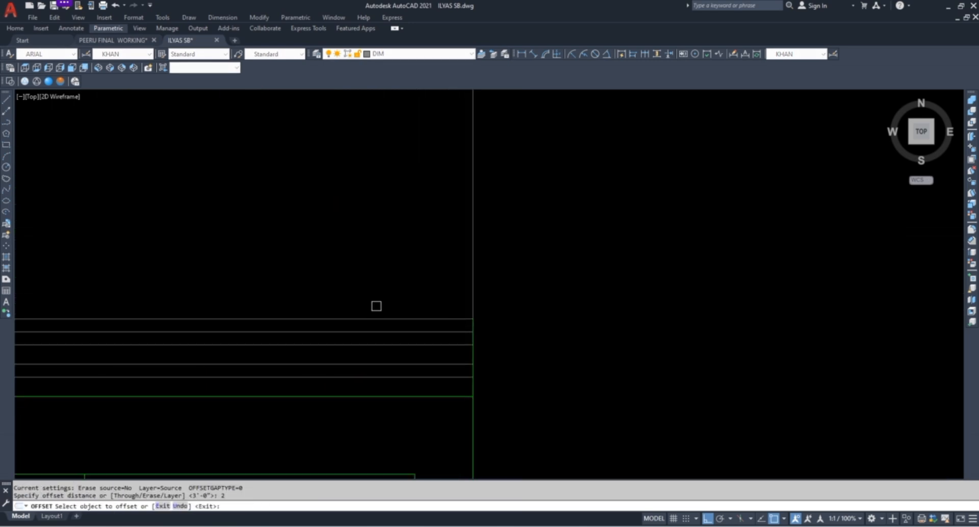
pyautogui.click(396, 319)
pyautogui.click(439, 288)
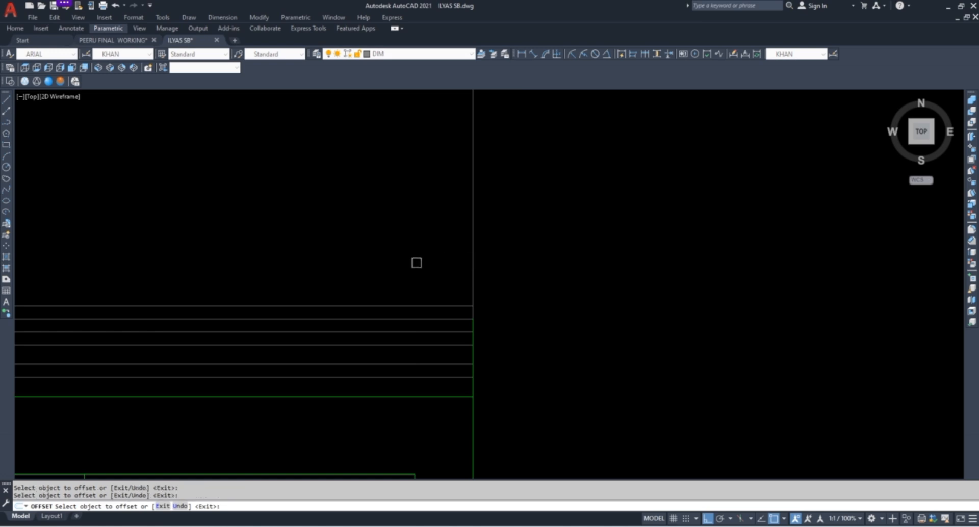
pyautogui.click(472, 263)
pyautogui.click(411, 291)
pyautogui.click(414, 306)
pyautogui.click(415, 273)
pyautogui.scroll(-4, 435, 299)
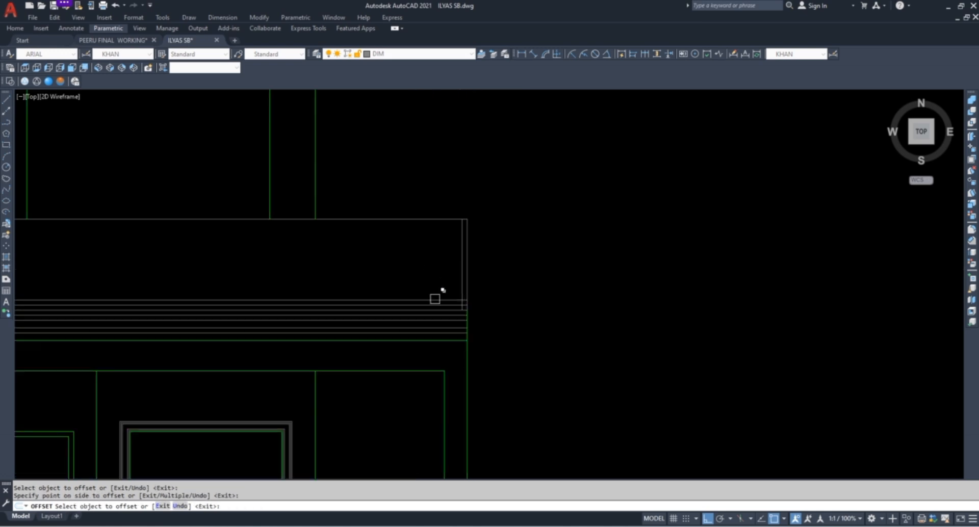
# Offset the railing's top line downward and the wall line at its left end inward, each by 2"
pyautogui.click(415, 220)
pyautogui.click(400, 260)
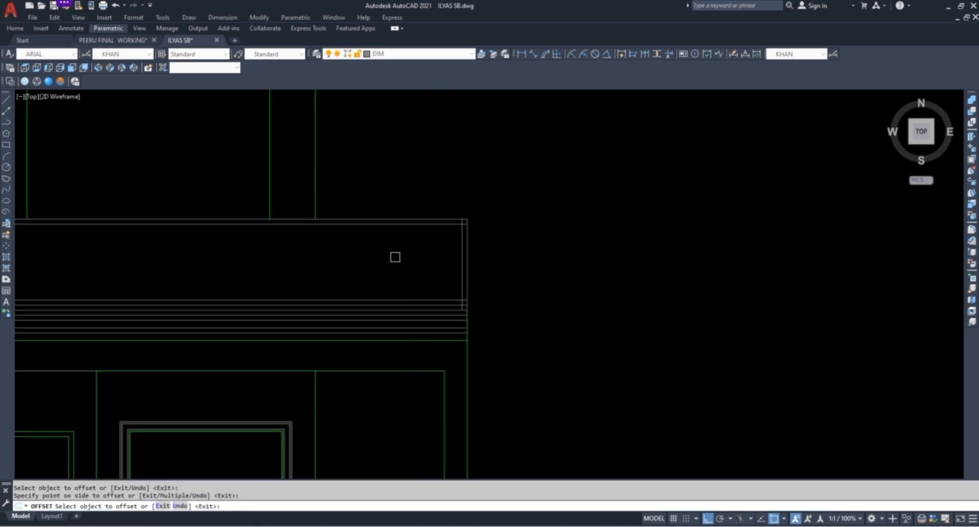
pyautogui.scroll(-5, 352, 269)
pyautogui.scroll(6, 155, 272)
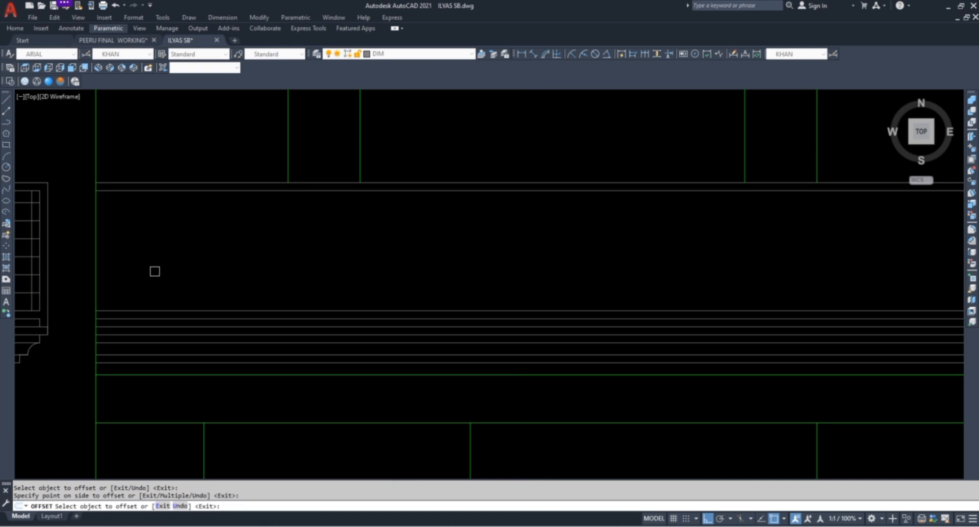
pyautogui.click(97, 270)
pyautogui.click(131, 271)
pyautogui.press('Escape')
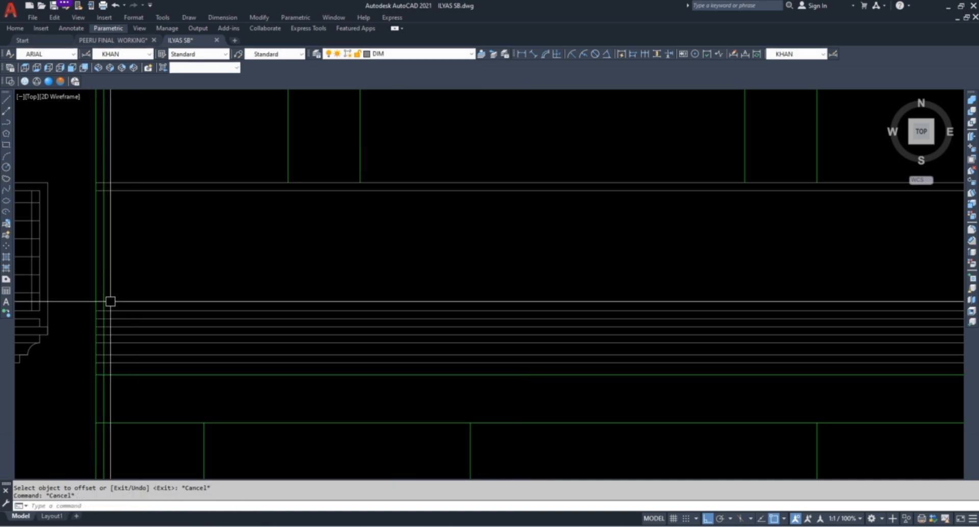
# Fillet the railing's inner top line with the inner vertical lines at both ends, using a zero radius
pyautogui.write('f')
pyautogui.press('Return')
pyautogui.click(105, 218)
pyautogui.scroll(-5, 144, 191)
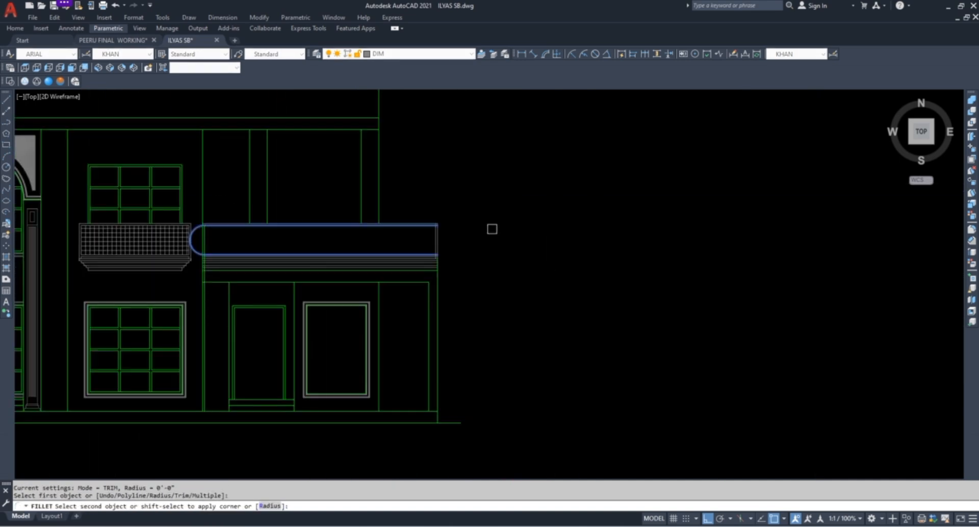
pyautogui.scroll(5, 383, 215)
# Trim the railing's two lower lines at the right inner vertical, and cut that vertical out between them
pyautogui.scroll(4, 396, 253)
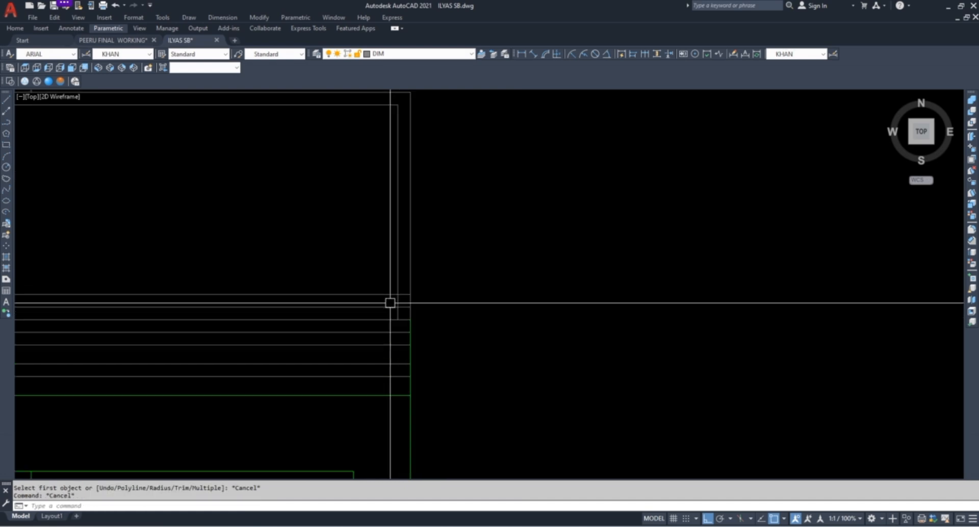
pyautogui.write('tr')
pyautogui.press('Return')
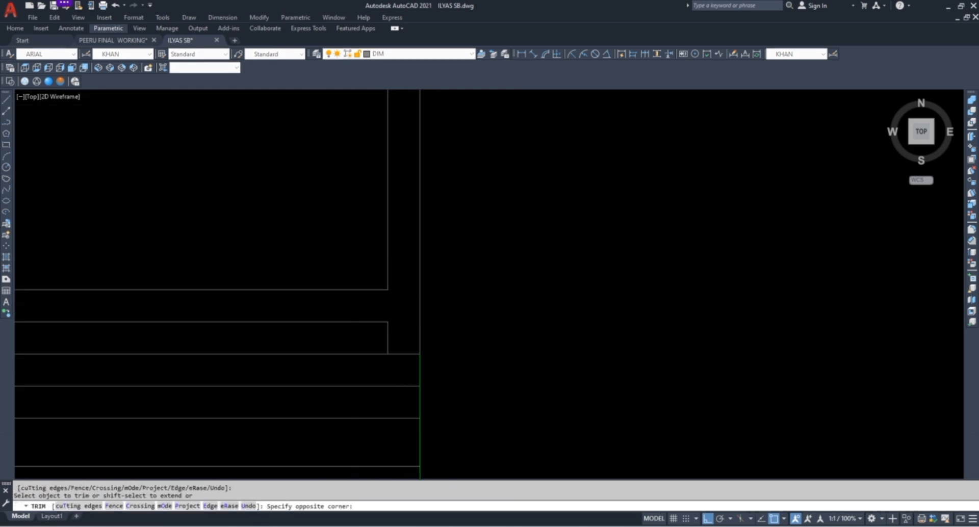
# Trim the overlapping railing frame and ledge lines at the right and left ends of the long balcony
pyautogui.click(366, 307)
pyautogui.scroll(-4, 591, 339)
pyautogui.click(569, 330)
pyautogui.scroll(-2, 507, 306)
pyautogui.scroll(4, 330, 324)
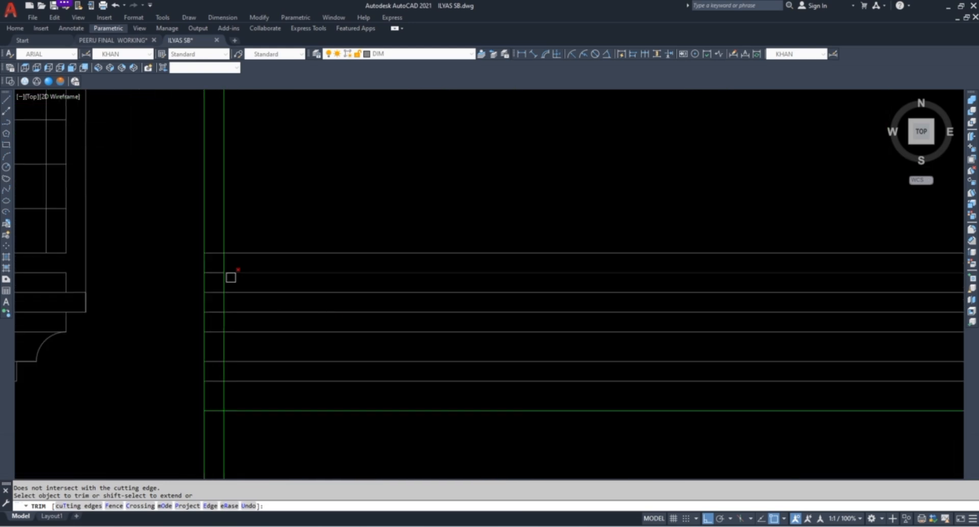
pyautogui.scroll(4, 231, 278)
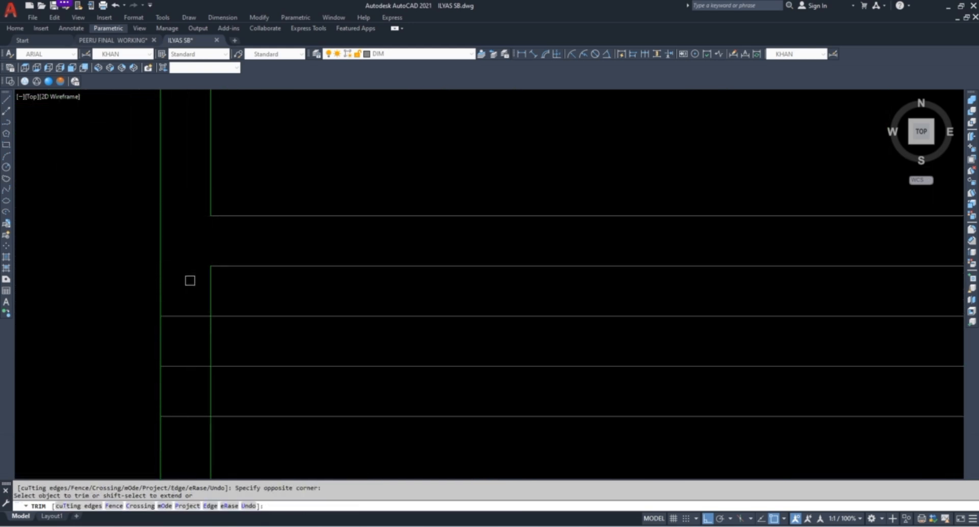
# Trim away the inner vertical line where it crosses the moulding bands at the long balcony's left end
pyautogui.press('Escape')
pyautogui.press('Escape')
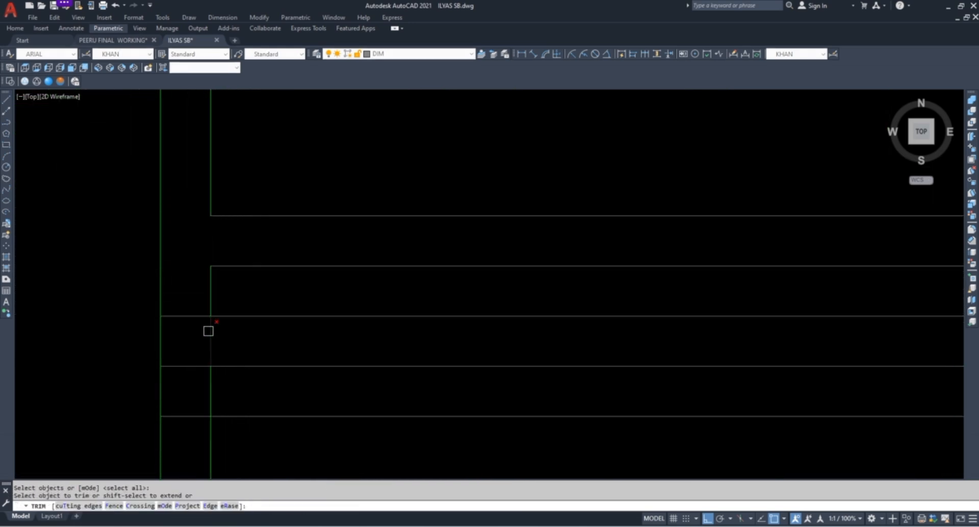
pyautogui.press('Escape')
pyautogui.press('Escape')
pyautogui.press('Escape')
pyautogui.scroll(-4, 268, 247)
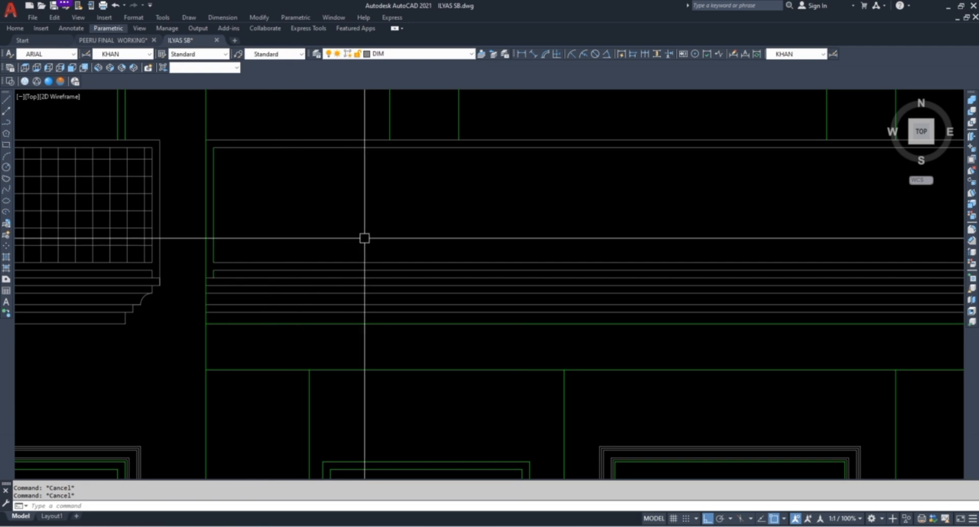
# Match the long balcony's moulding lines to the properties of the green wall line
pyautogui.click(205, 362)
pyautogui.scroll(4, 251, 333)
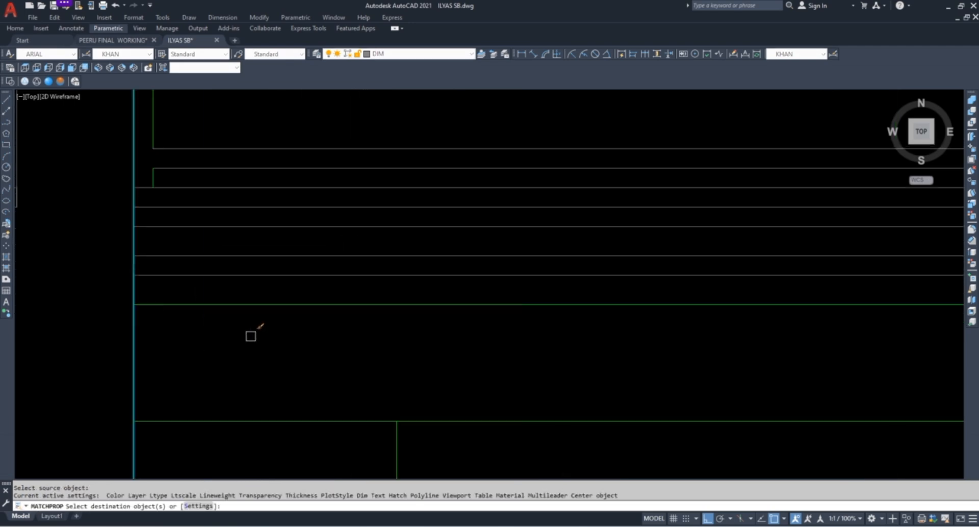
pyautogui.click(300, 339)
pyautogui.click(253, 177)
pyautogui.scroll(-4, 176, 255)
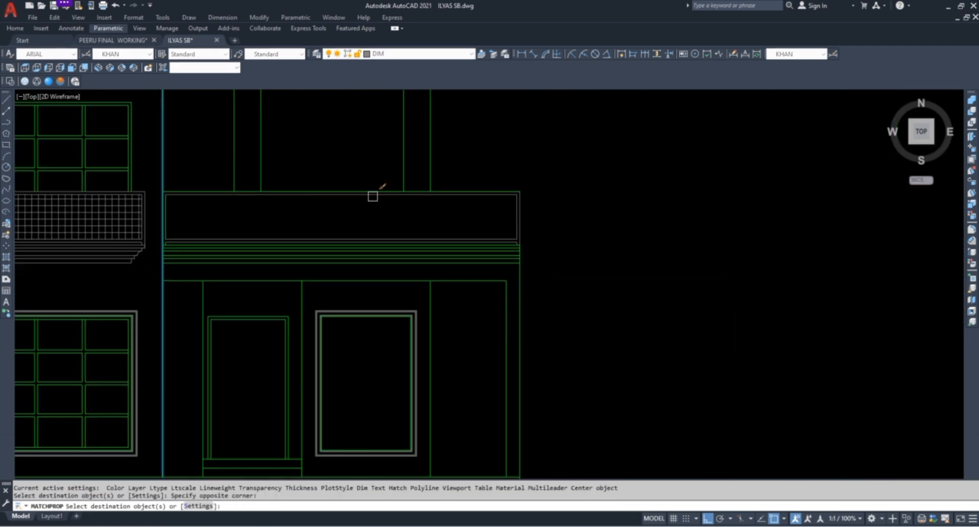
pyautogui.scroll(3, 527, 253)
pyautogui.scroll(-3, 630, 239)
pyautogui.press('Escape')
pyautogui.press('Escape')
pyautogui.press('Escape')
# Match the long balcony's moulding lines and left inner edge to the properties of the small balcony's grid hatch
pyautogui.press('Return')
pyautogui.scroll(5, 262, 221)
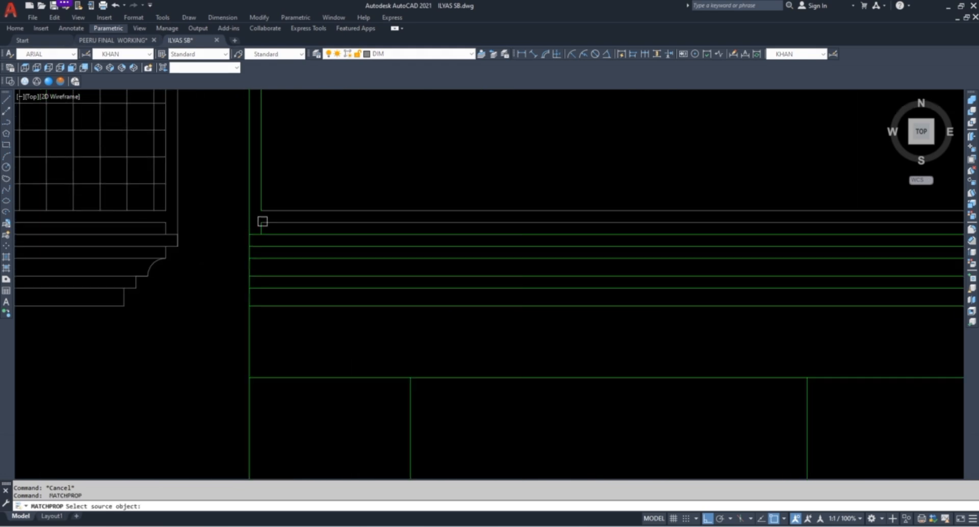
pyautogui.scroll(-5, 325, 233)
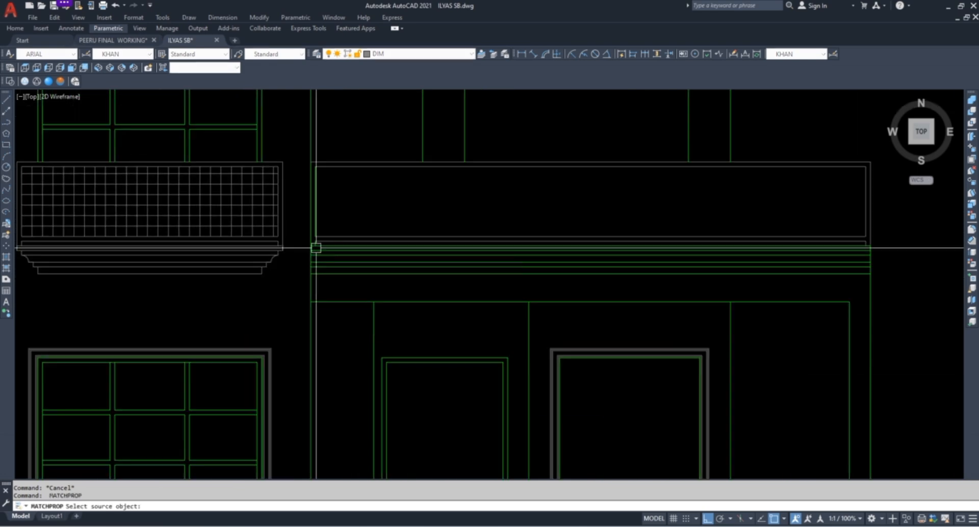
pyautogui.click(236, 203)
pyautogui.scroll(5, 322, 239)
pyautogui.click(366, 271)
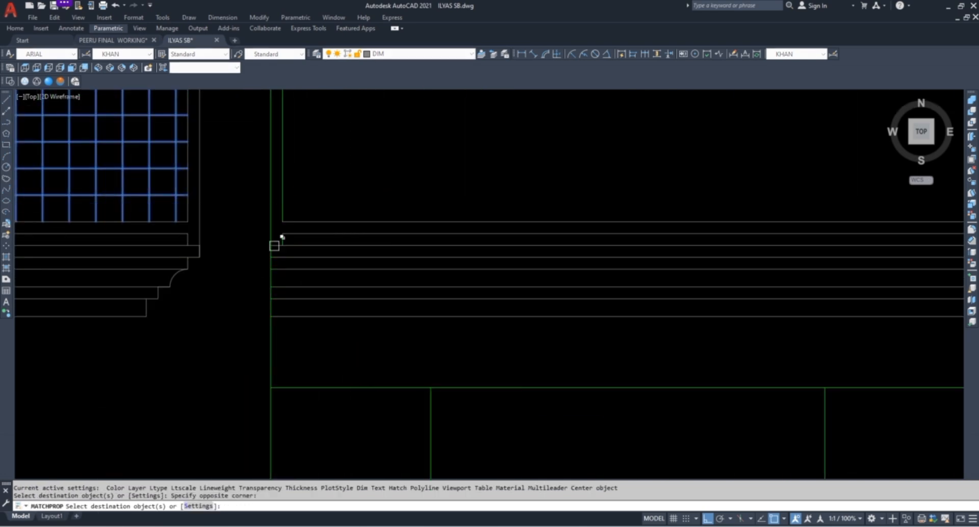
pyautogui.click(255, 256)
pyautogui.scroll(-4, 324, 284)
pyautogui.press('Escape')
pyautogui.scroll(-2, 371, 207)
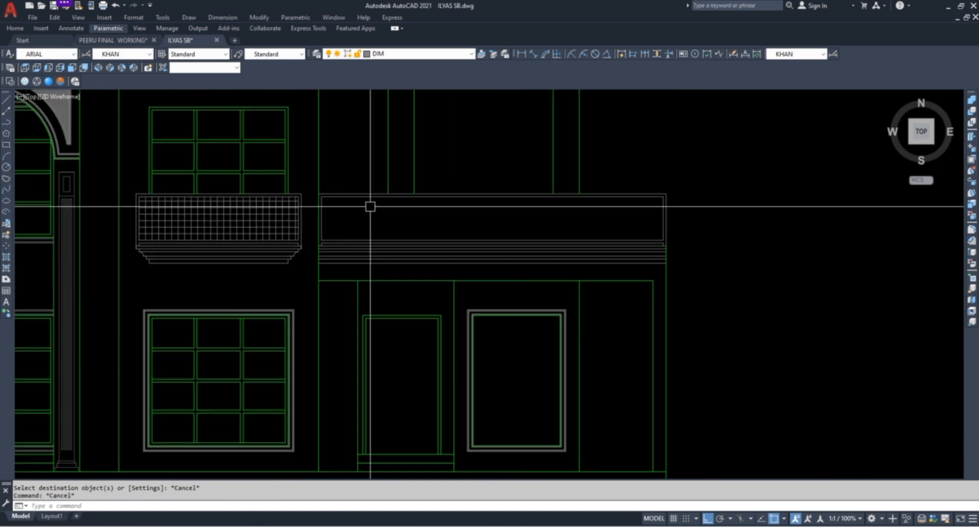
# Draw a vertical centre line from the midpoint of the long railing's inner top edge and extend it to the bottom rail
pyautogui.moveTo(602, 254); pyautogui.dragTo(583, 328, button='middle')
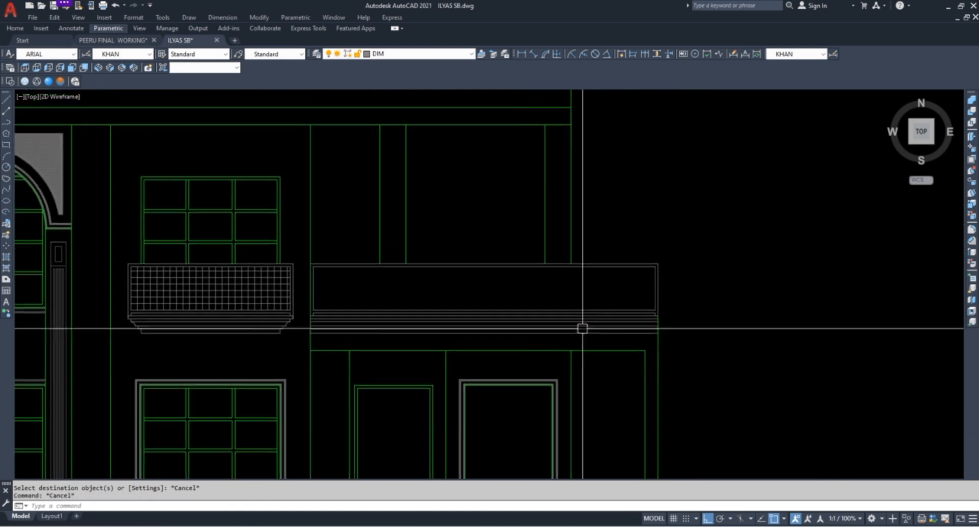
pyautogui.press('Escape')
pyautogui.scroll(4, 536, 316)
pyautogui.write('l')
pyautogui.press('Return')
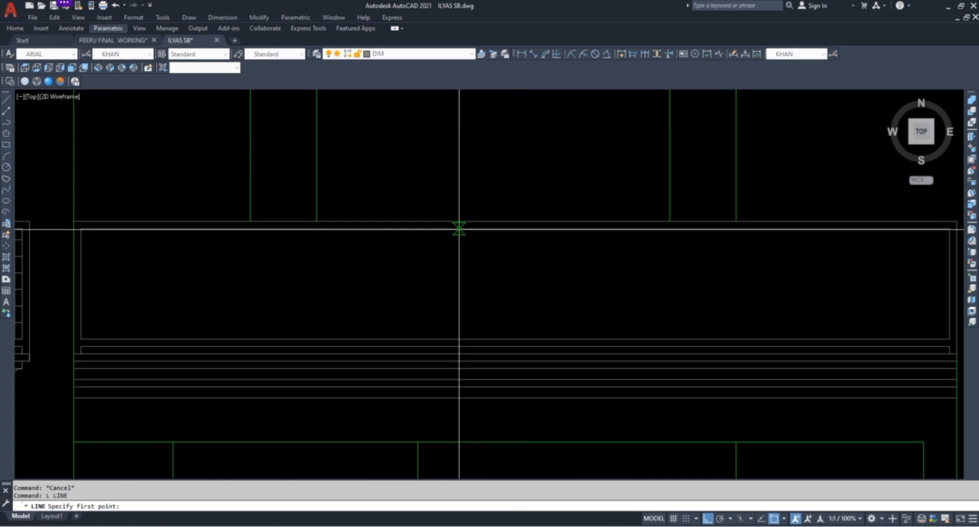
pyautogui.scroll(-2, 503, 229)
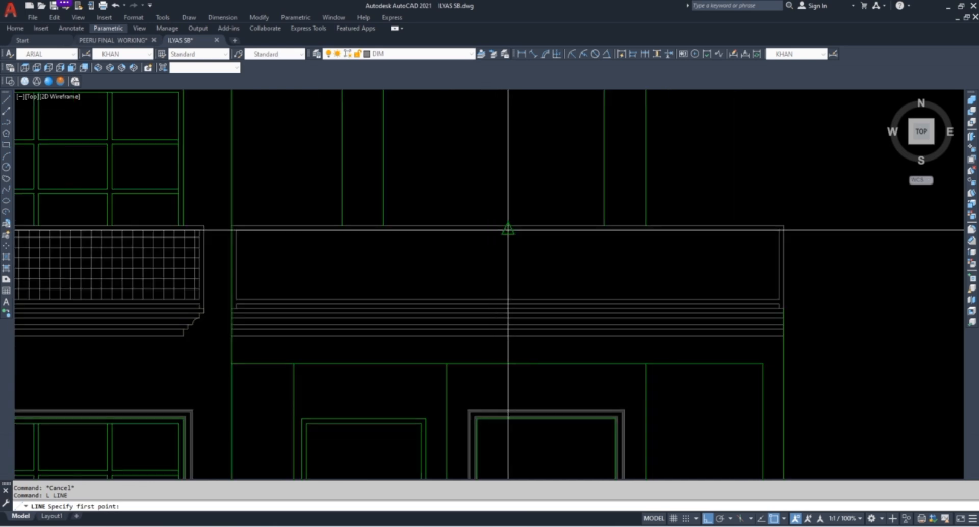
pyautogui.write('ex')
pyautogui.press('Return')
pyautogui.click(505, 257)
pyautogui.press('Escape')
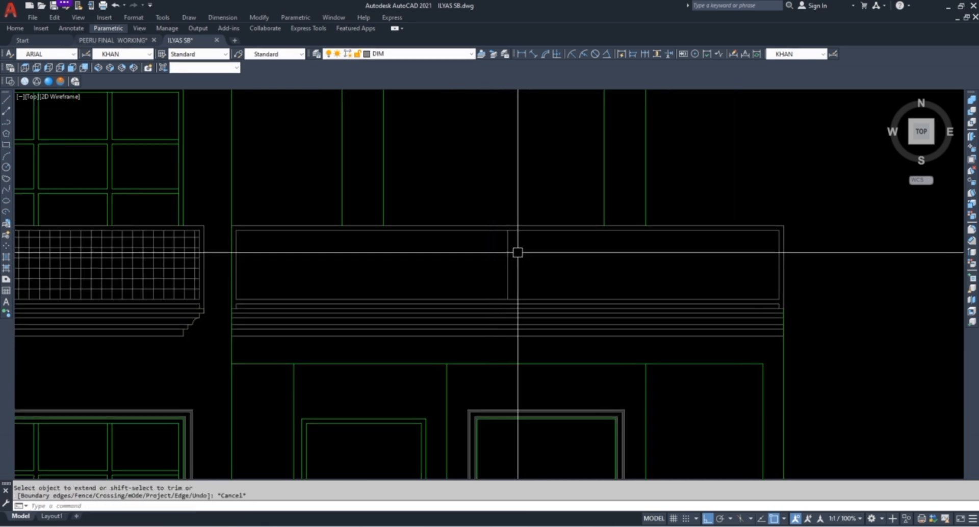
# Offset the railing's vertical centre line by 1 inch to both sides
pyautogui.write('o')
pyautogui.press('Return')
pyautogui.scroll(2, 497, 250)
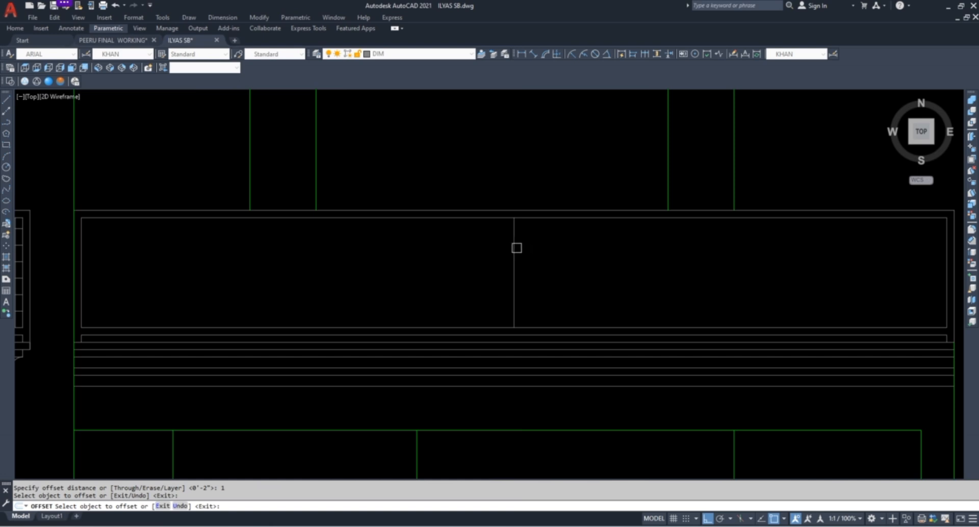
pyautogui.scroll(5, 500, 250)
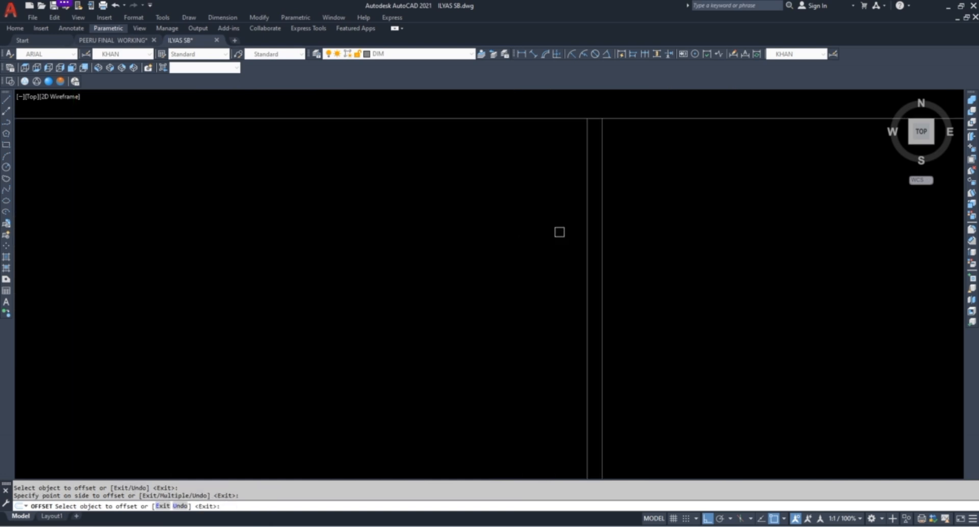
pyautogui.click(587, 229)
pyautogui.click(528, 212)
pyautogui.press('Escape')
pyautogui.press('Escape')
# Remove the original centre line between the two offset post lines with Trim
pyautogui.write('TR')
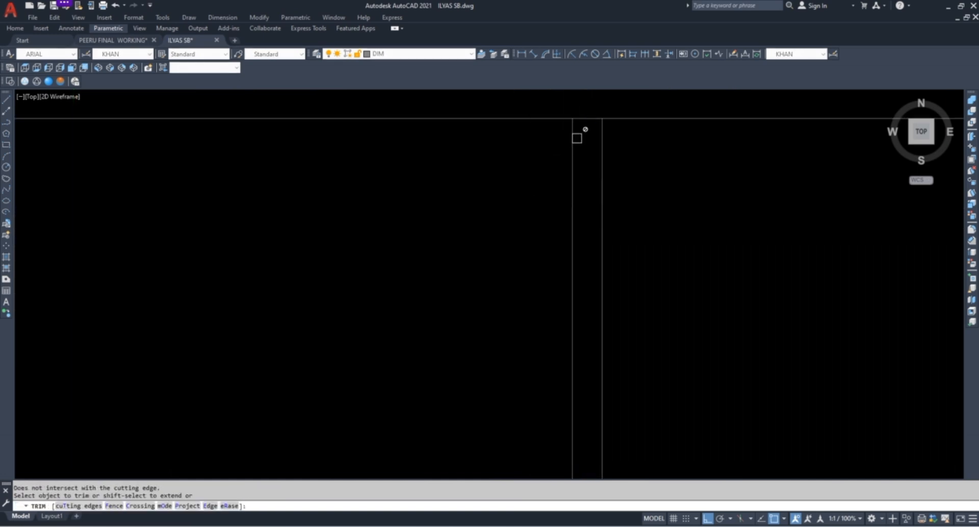
pyautogui.scroll(-4, 505, 147)
pyautogui.scroll(3, 564, 220)
pyautogui.press('Escape')
# Extend the two post lines down to the top moulding band and trim the segments overlapping at the bottom rail
pyautogui.write('EX')
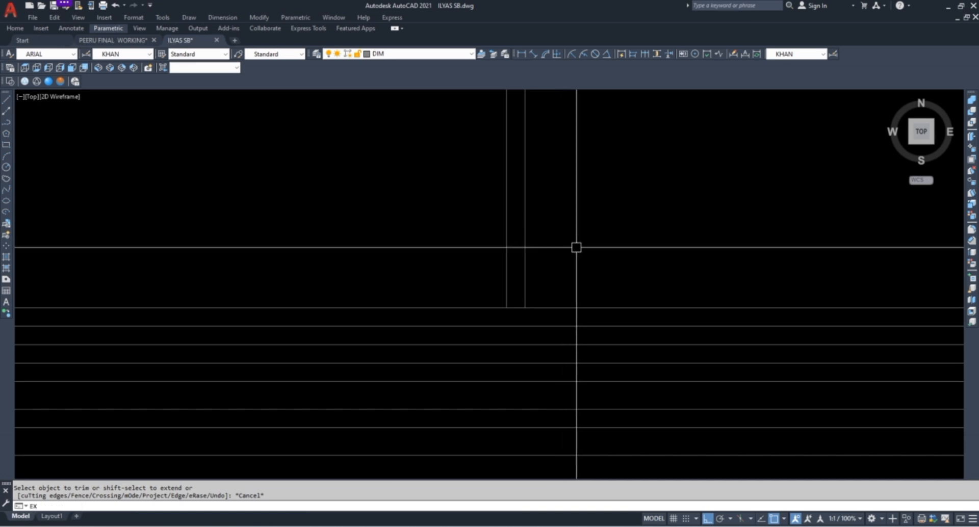
pyautogui.click(440, 279)
pyautogui.scroll(4, 528, 315)
pyautogui.keyDown('shift'); pyautogui.click(597, 315); pyautogui.keyUp('shift')
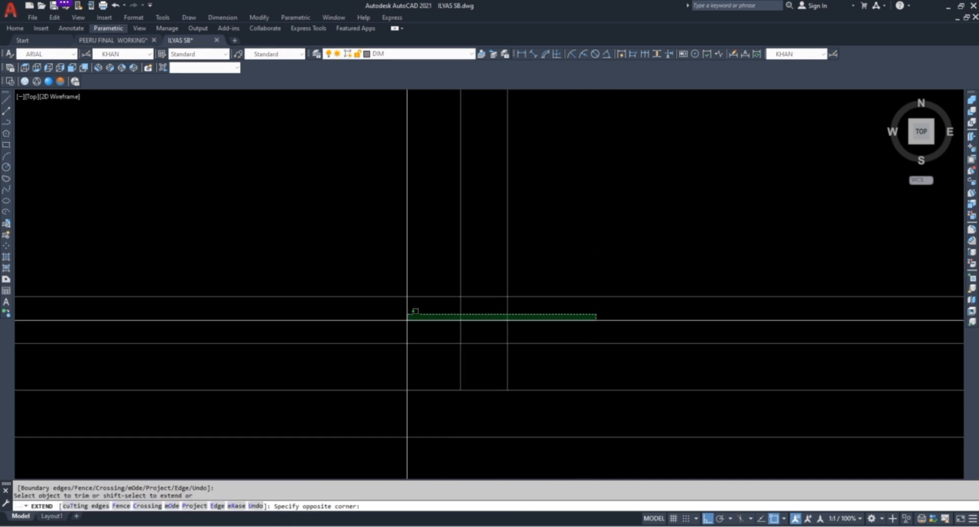
pyautogui.keyDown('shift'); pyautogui.click(411, 320); pyautogui.keyUp('shift')
pyautogui.keyDown('shift'); pyautogui.click(491, 284); pyautogui.keyUp('shift')
pyautogui.keyDown('shift'); pyautogui.click(472, 366); pyautogui.keyUp('shift')
pyautogui.press('Escape')
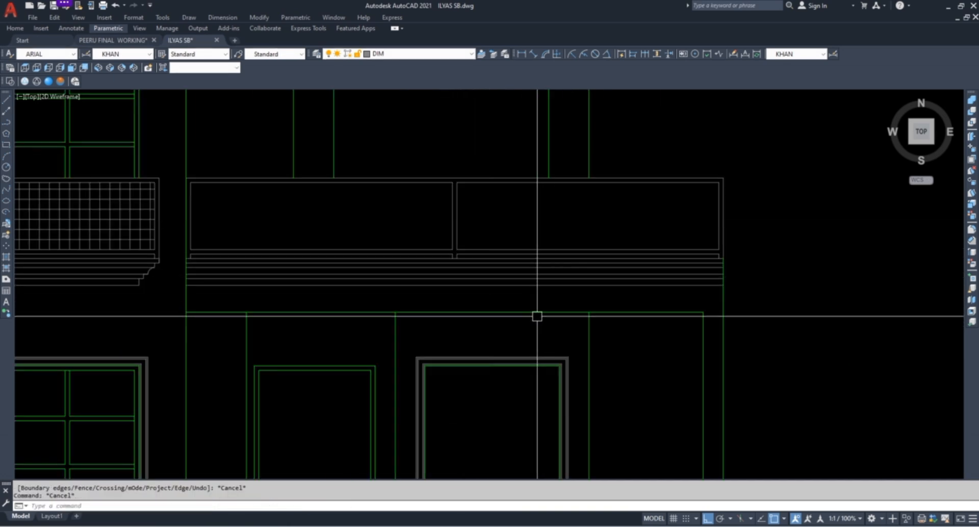
pyautogui.press('Escape')
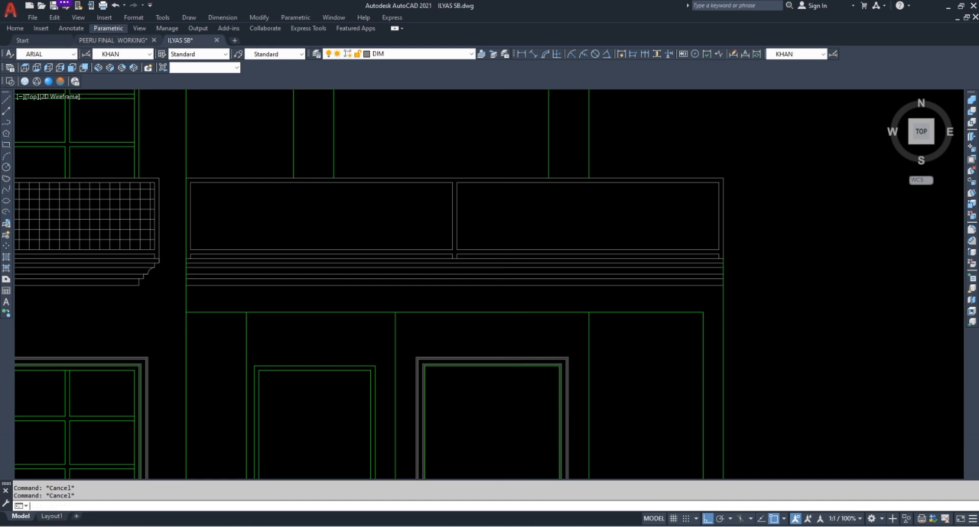
# Hatch both panels of the long railing and match them to the small balcony's grid hatch
pyautogui.write('h')
pyautogui.press('Return')
pyautogui.click(396, 204)
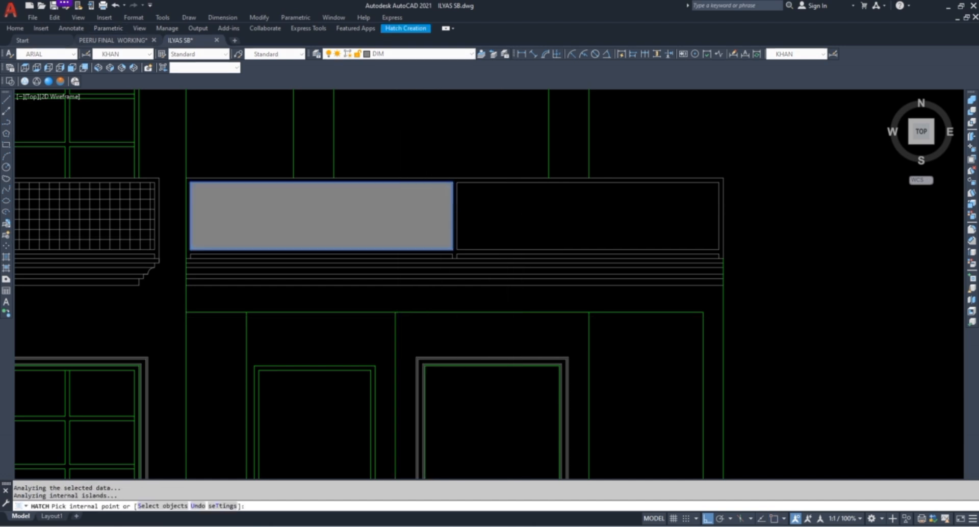
pyautogui.click(524, 207)
pyautogui.click(84, 214)
pyautogui.click(296, 228)
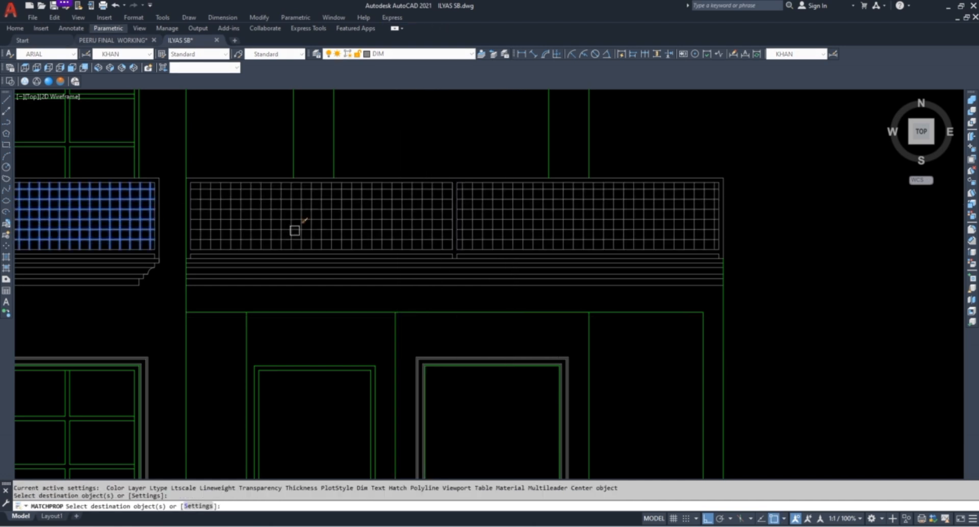
pyautogui.press('Escape')
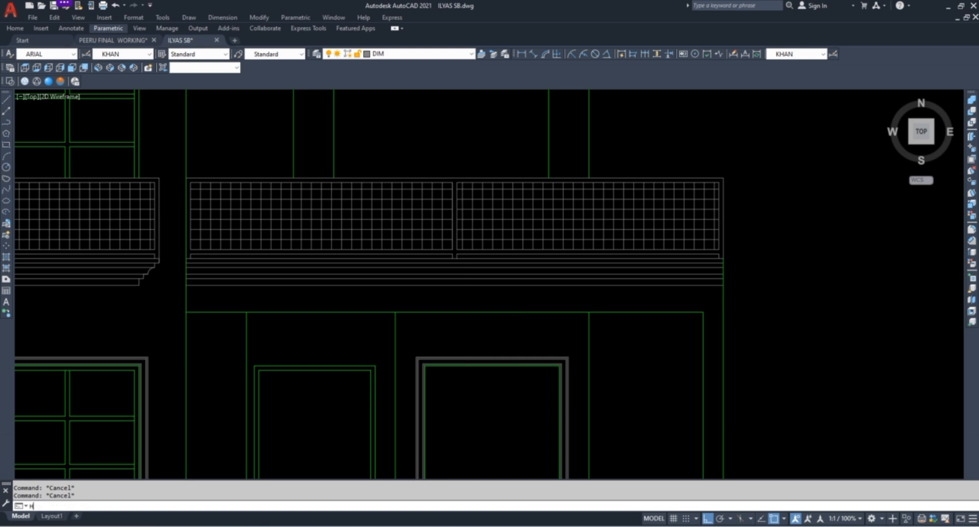
# Fill the frames of the long railing and the small balcony railing with solid hatch
pyautogui.write('h')
pyautogui.press('Return')
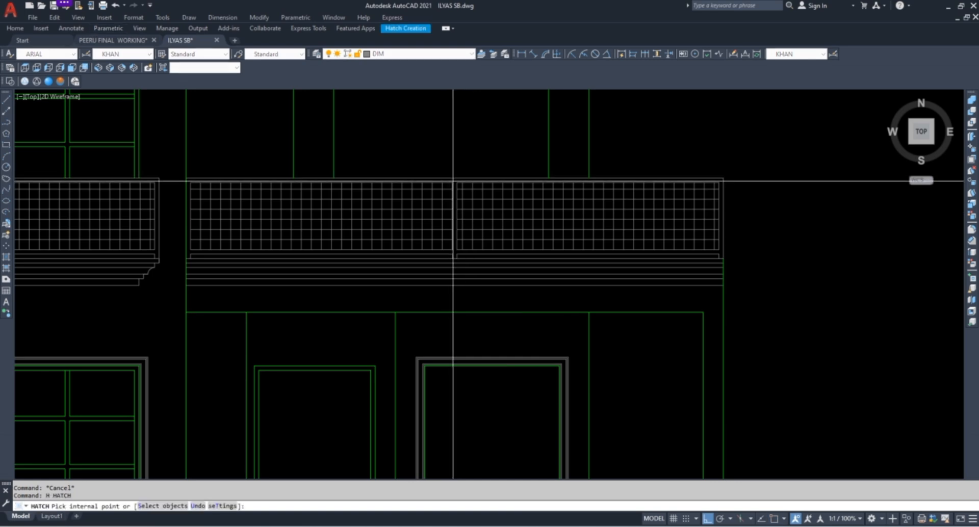
pyautogui.click(453, 180)
pyautogui.scroll(-2, 601, 271)
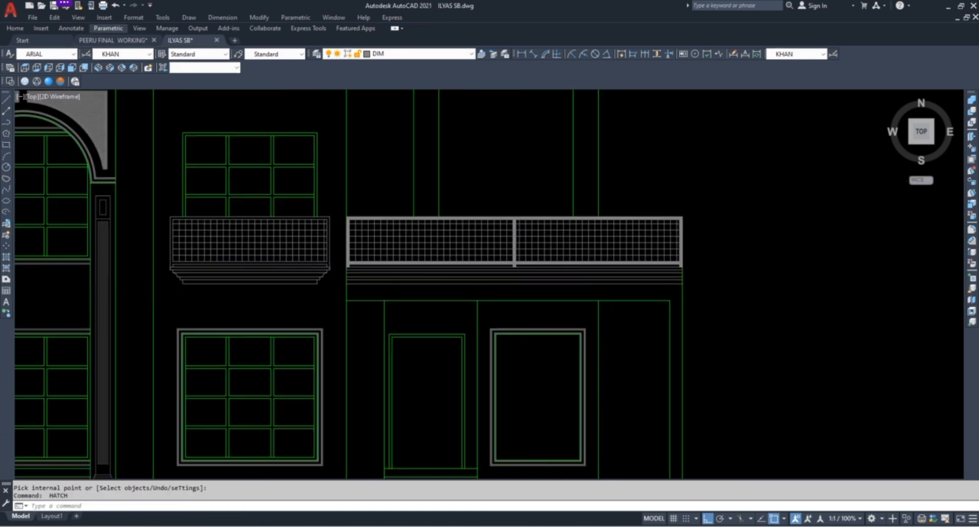
pyautogui.press('Return')
pyautogui.scroll(4, 262, 267)
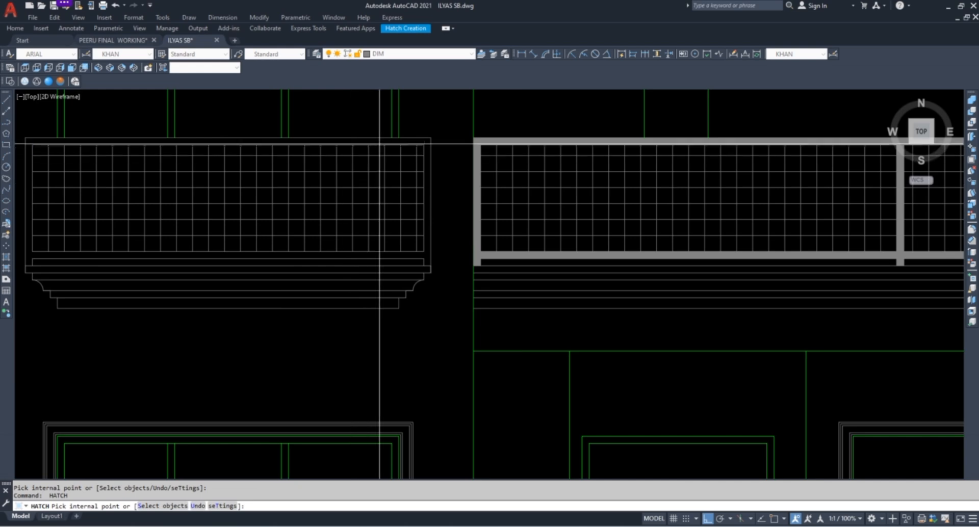
pyautogui.press('Return')
pyautogui.scroll(-4, 542, 351)
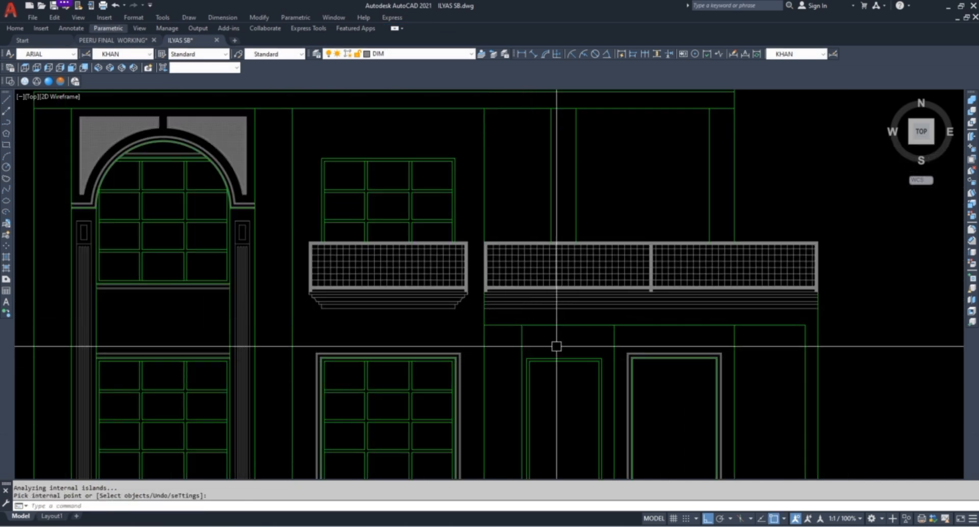
# Try to copy the fluted column at the right side of the arched window to the narrow strip by the long balcony railing
pyautogui.moveTo(582, 345); pyautogui.dragTo(617, 344, button='middle')
pyautogui.scroll(-3, 371, 236)
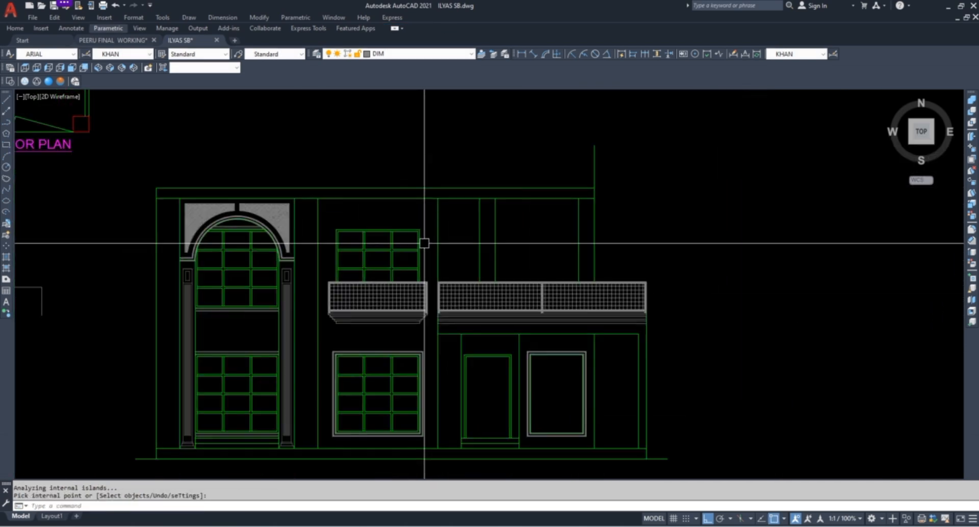
pyautogui.scroll(3, 460, 229)
pyautogui.scroll(-2, 532, 218)
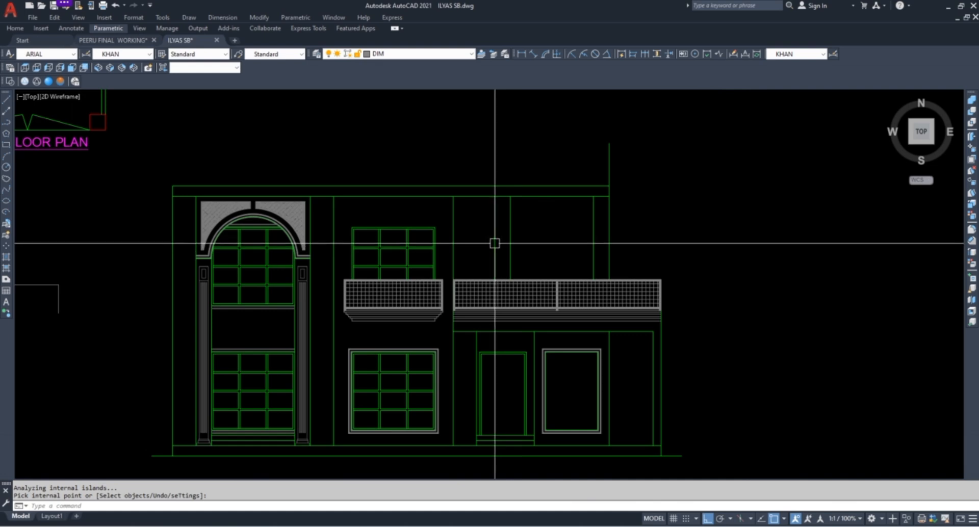
pyautogui.scroll(8, 302, 437)
pyautogui.scroll(-4, 380, 322)
pyautogui.scroll(4, 356, 392)
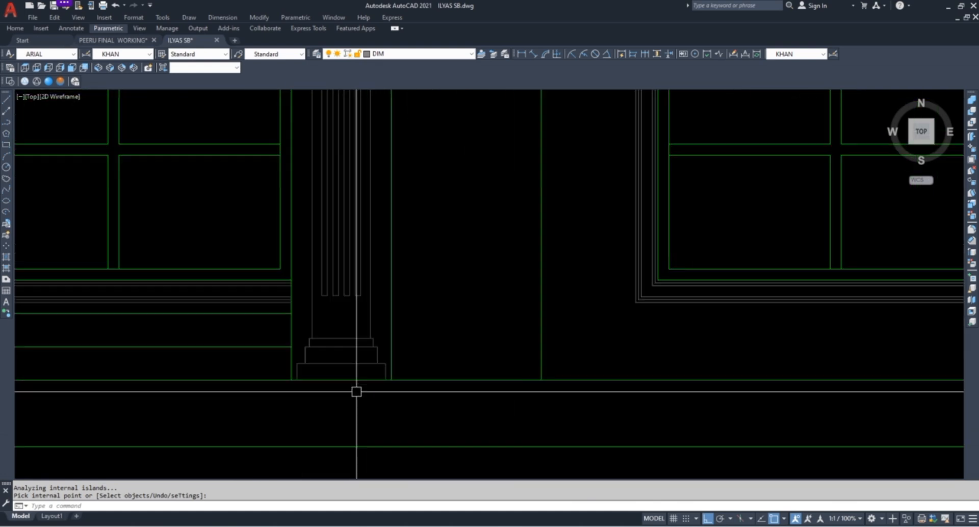
pyautogui.scroll(2, 356, 391)
pyautogui.click(255, 397)
pyautogui.click(407, 286)
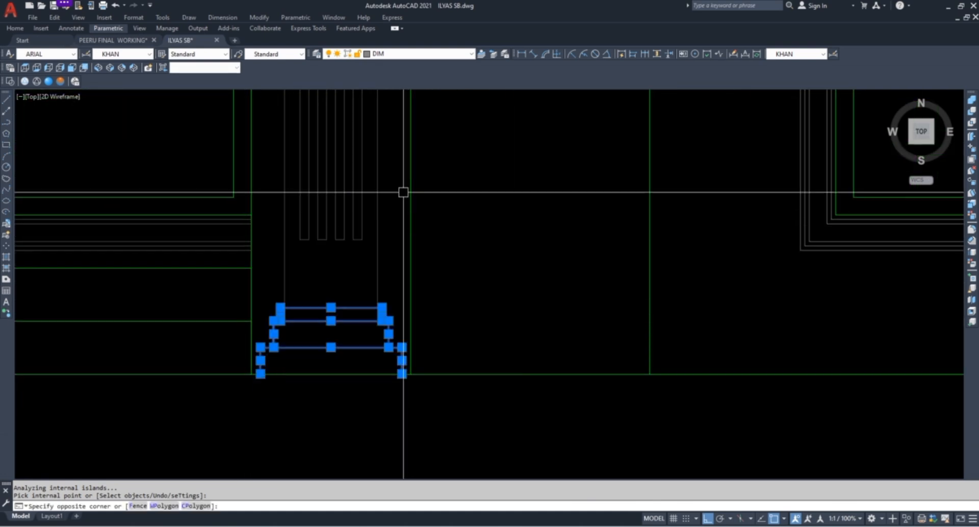
pyautogui.click(393, 228)
pyautogui.click(282, 261)
pyautogui.scroll(-10, 281, 261)
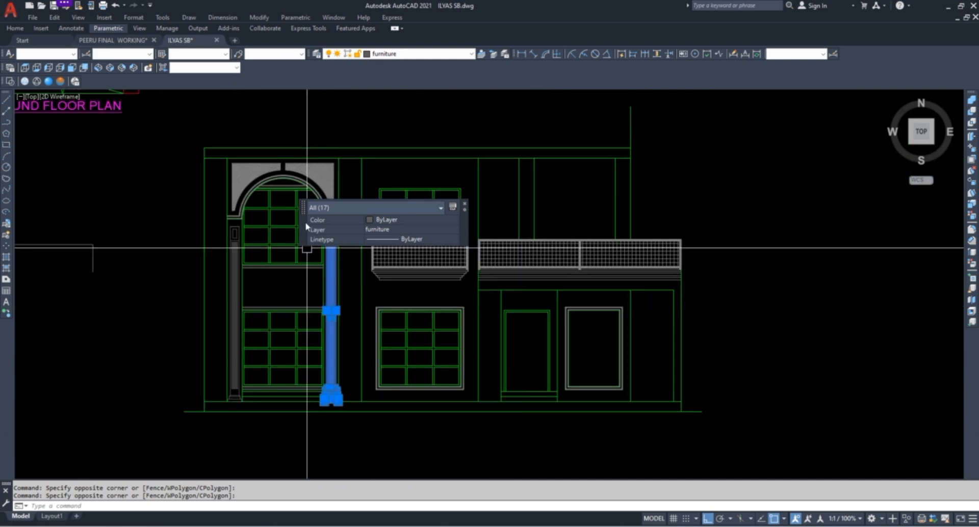
pyautogui.scroll(6, 184, 274)
pyautogui.scroll(6, 184, 274)
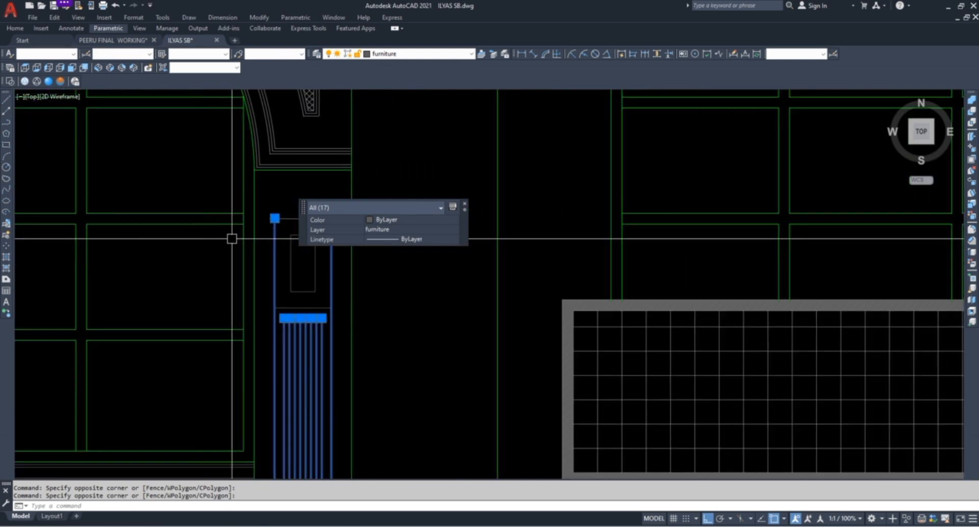
pyautogui.click(270, 208)
pyautogui.click(379, 337)
pyautogui.scroll(-10, 279, 187)
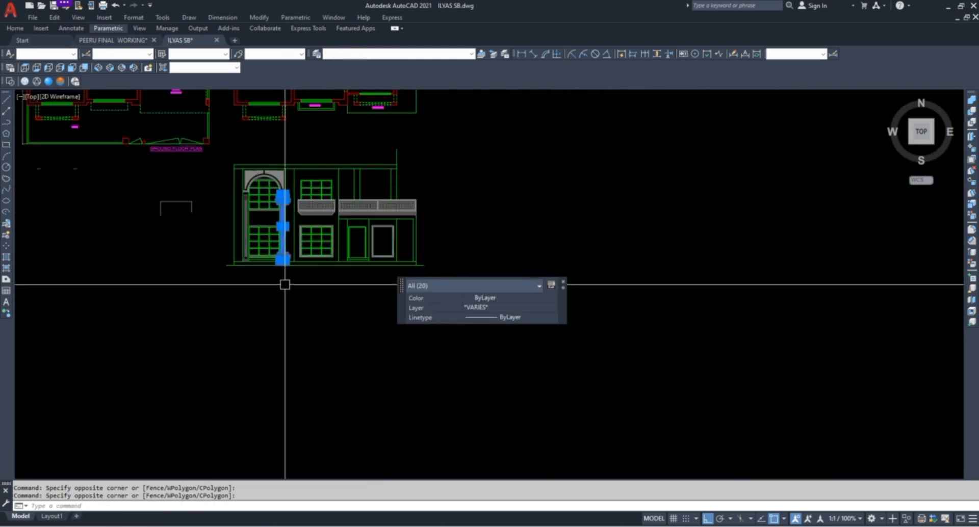
pyautogui.scroll(6, 283, 283)
pyautogui.keyDown('shift'); pyautogui.click(328, 152); pyautogui.keyUp('shift')
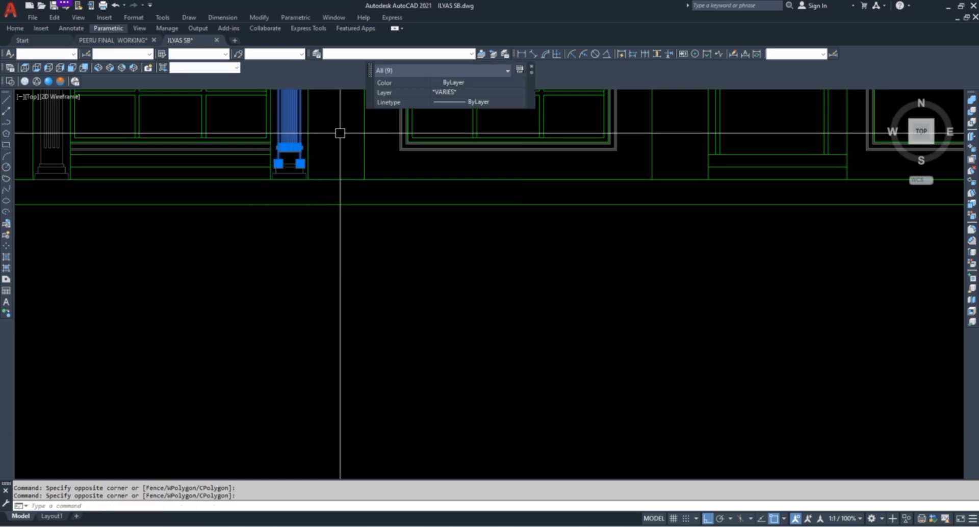
pyautogui.write('co')
pyautogui.press('Return')
pyautogui.scroll(-5, 324, 229)
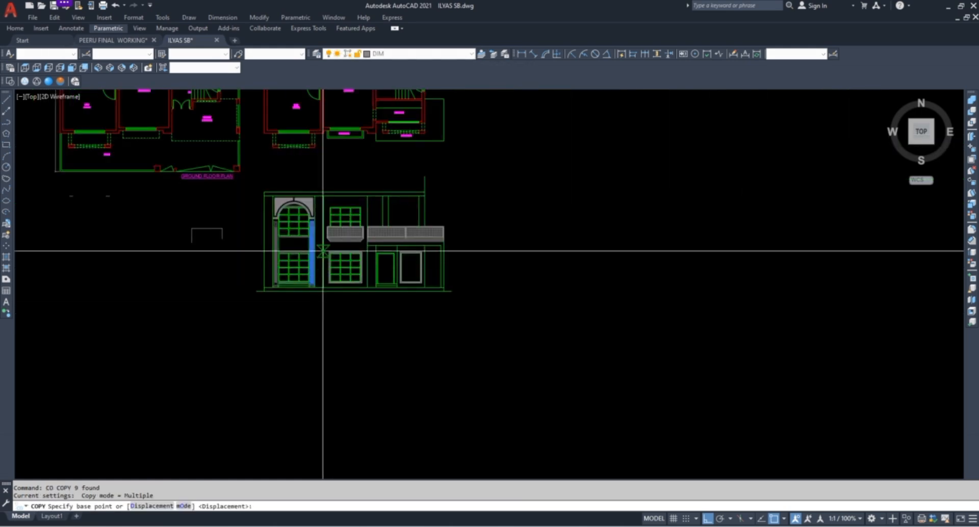
pyautogui.scroll(8, 306, 204)
pyautogui.click(284, 149)
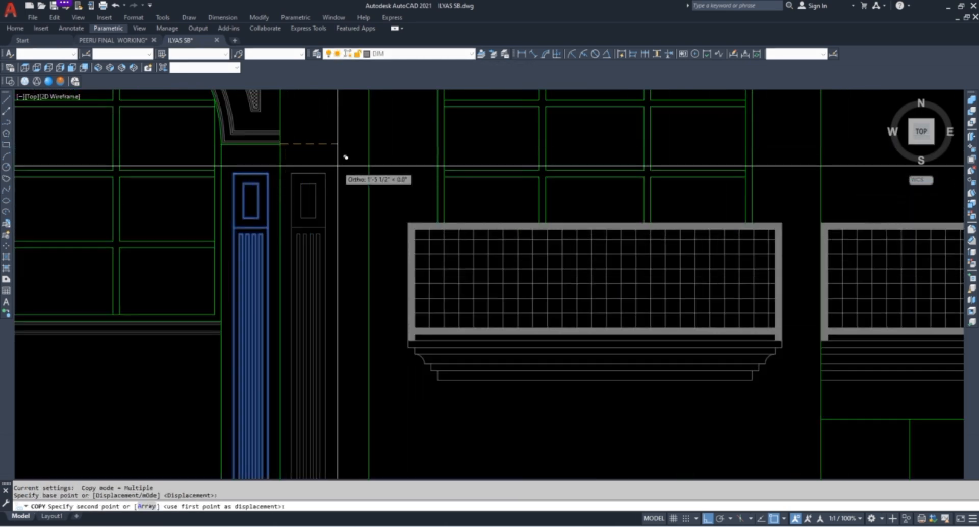
pyautogui.scroll(-5, 334, 154)
pyautogui.scroll(7, 397, 158)
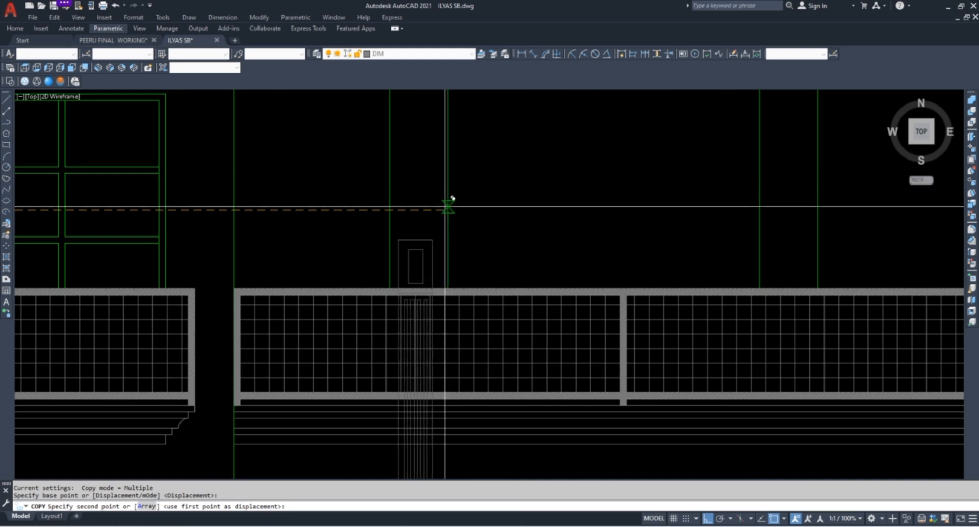
pyautogui.scroll(-5, 383, 207)
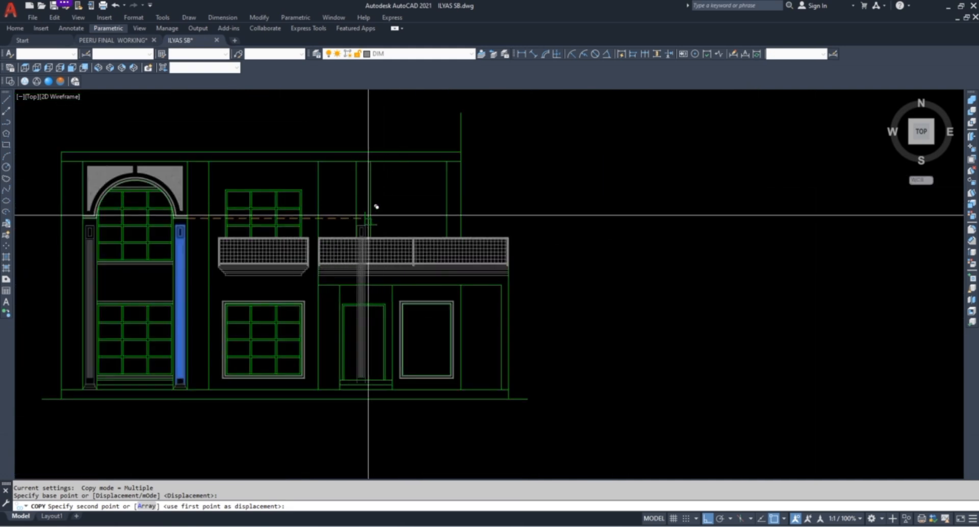
pyautogui.scroll(6, 370, 213)
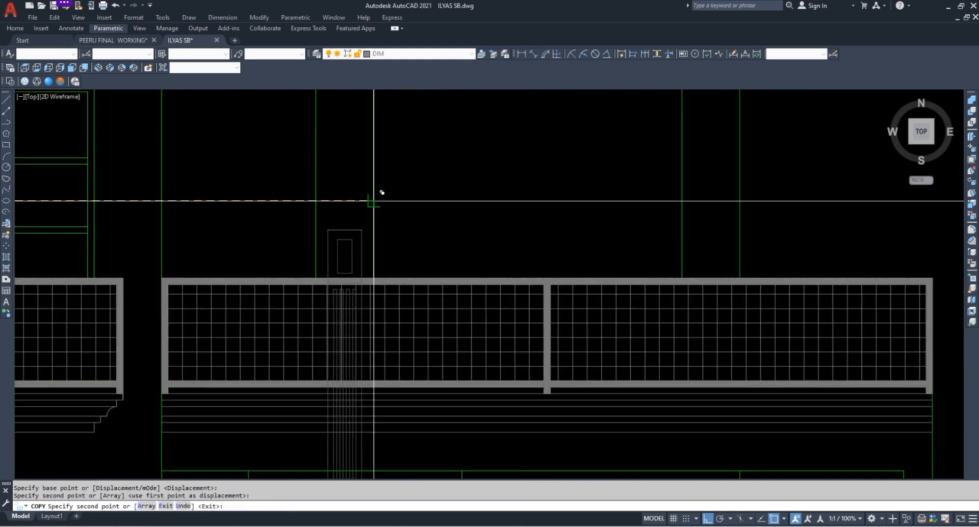
# Undo the column copy and clear the pending command
pyautogui.press('Escape')
pyautogui.press('Escape')
pyautogui.scroll(2, 363, 219)
pyautogui.hotkey('ctrl', 'z')
pyautogui.hotkey('ctrl', 'z')
pyautogui.hotkey('ctrl', 'z')
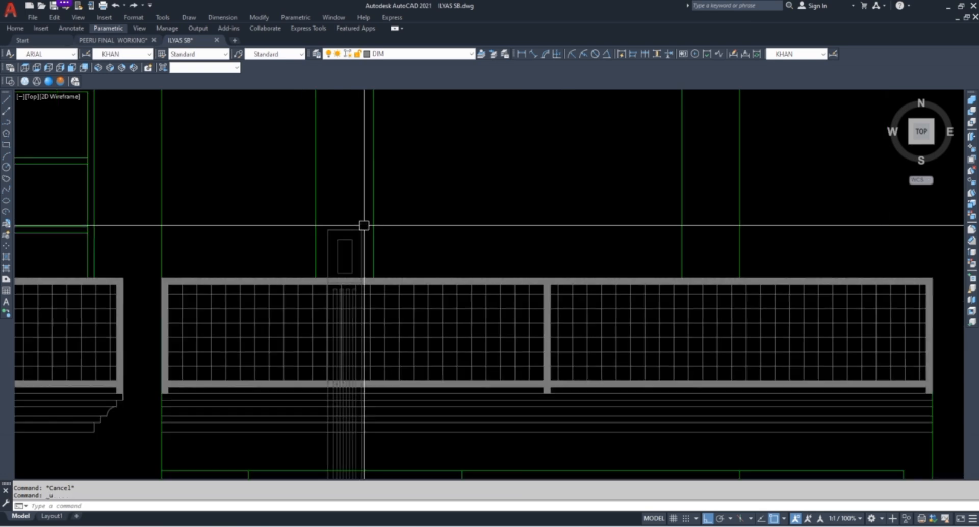
pyautogui.scroll(-4, 365, 221)
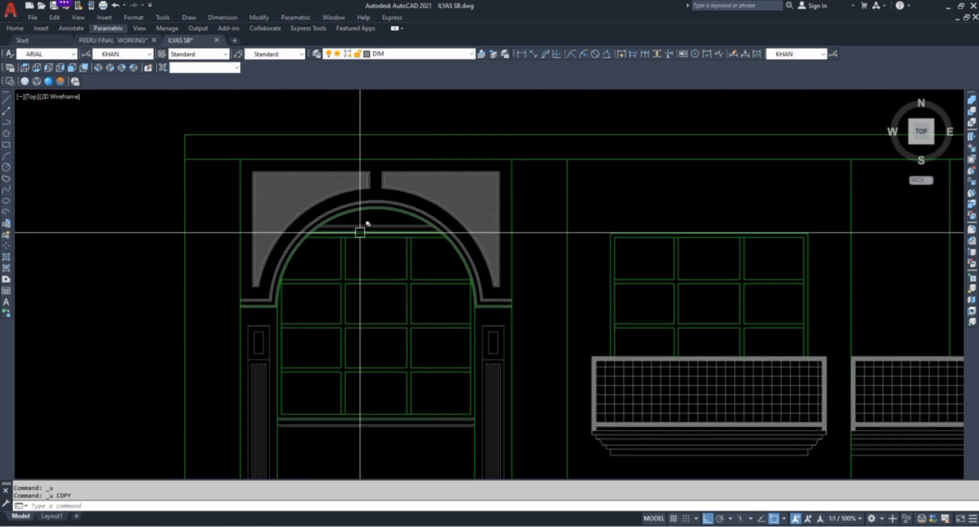
pyautogui.scroll(4, 412, 204)
pyautogui.press('Escape')
pyautogui.press('Escape')
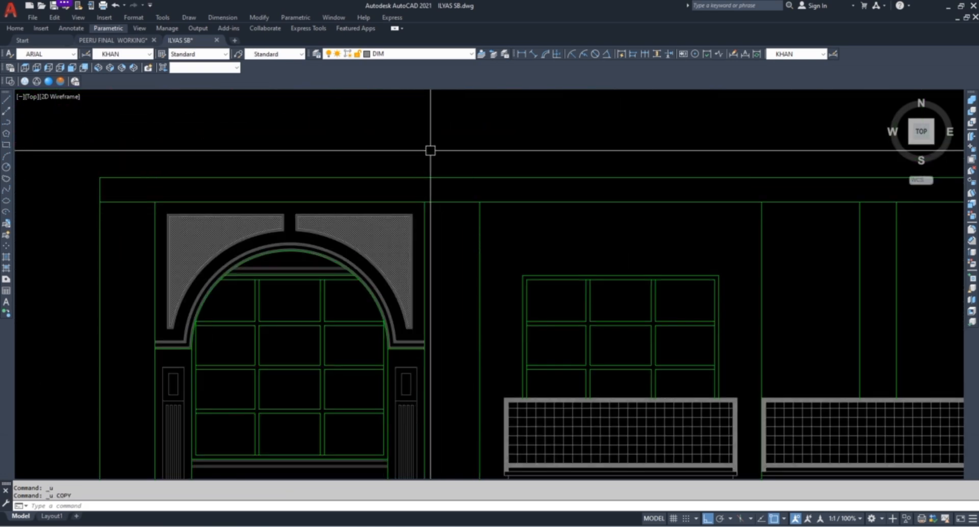
# Set the scale of the crosshatch above the arched window to 10 and save the drawing
pyautogui.scroll(-2, 436, 171)
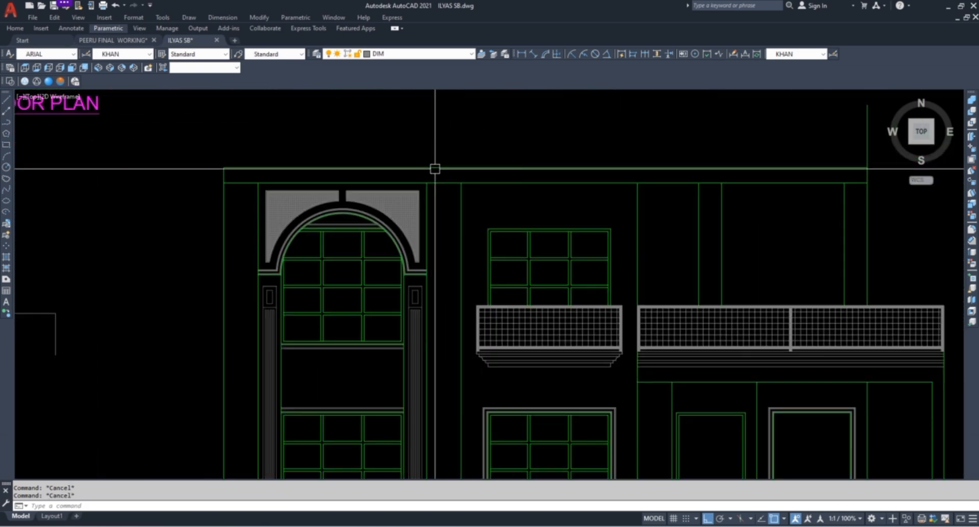
pyautogui.scroll(4, 380, 198)
pyautogui.click(412, 201)
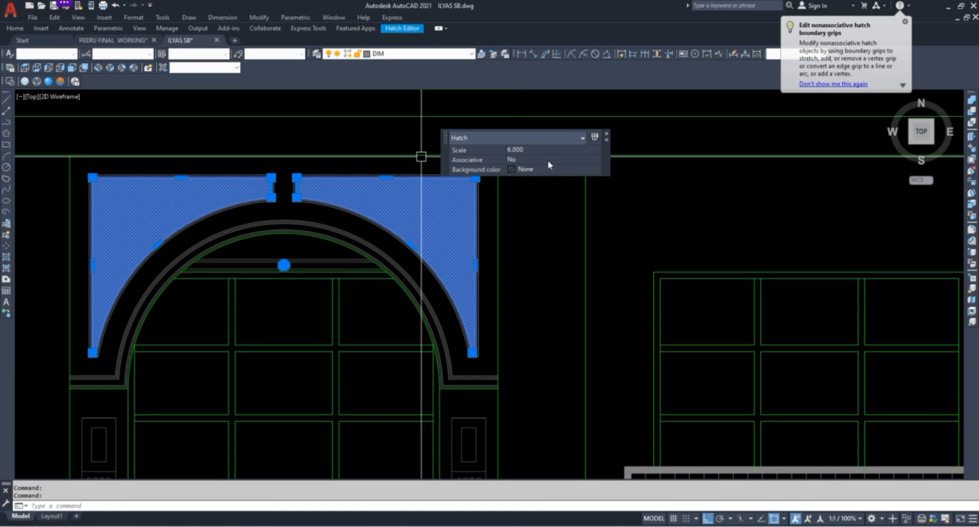
pyautogui.write('10')
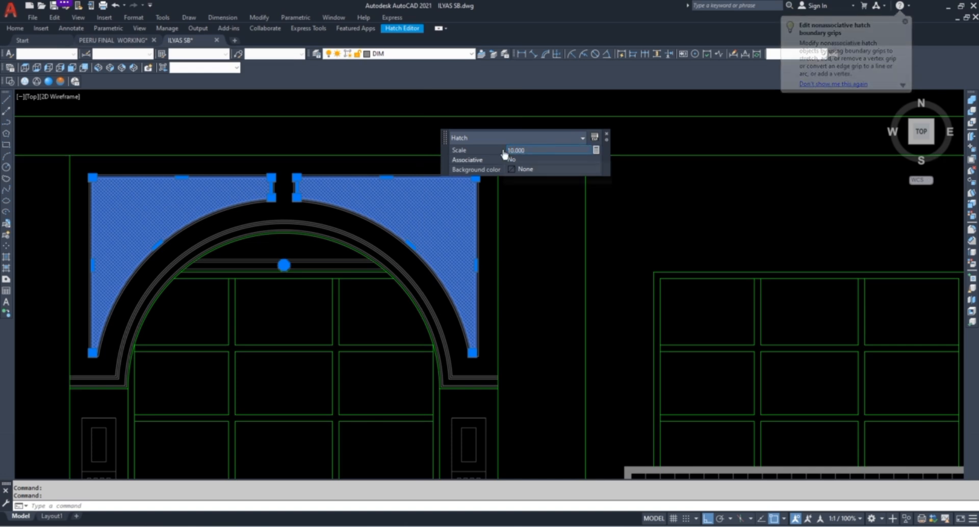
pyautogui.press('Return')
pyautogui.press('Escape')
pyautogui.press('Escape')
pyautogui.scroll(-5, 545, 287)
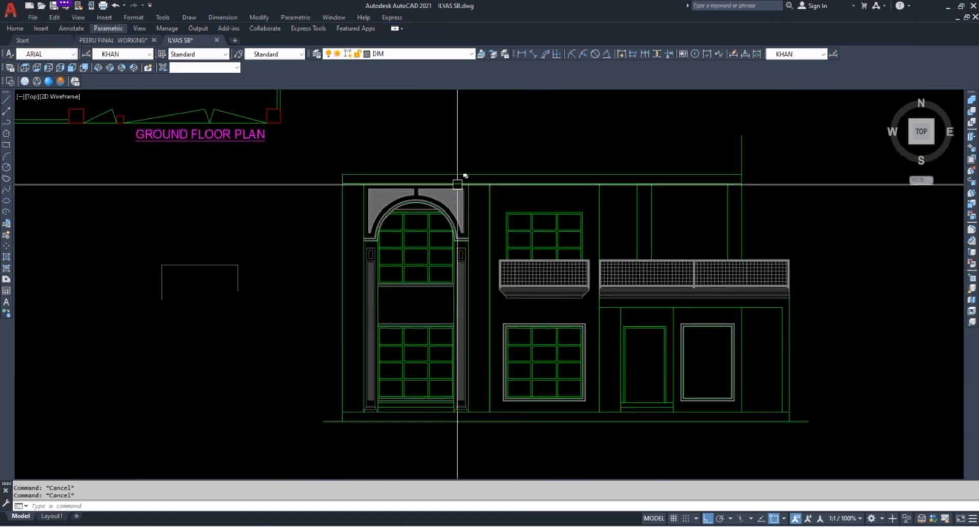
pyautogui.scroll(4, 445, 319)
pyautogui.scroll(-4, 416, 230)
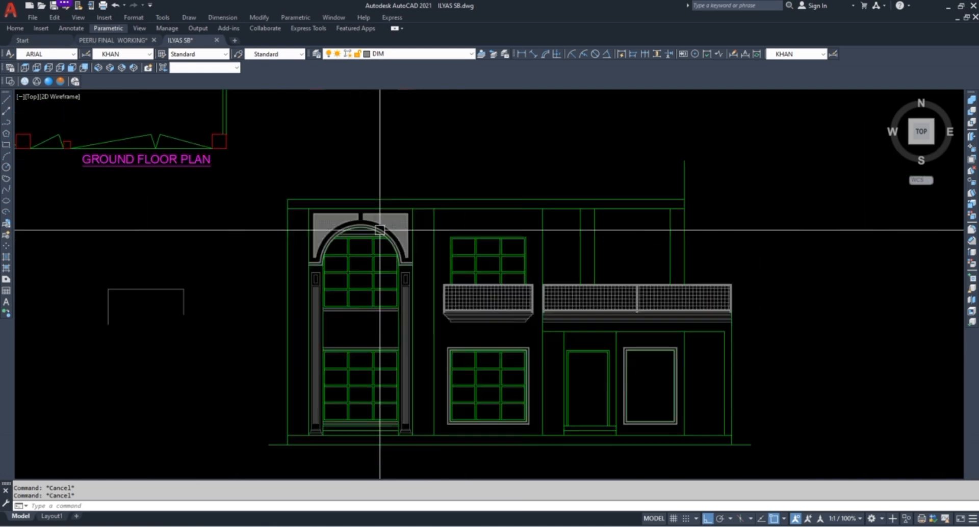
pyautogui.scroll(3, 383, 223)
pyautogui.scroll(-4, 452, 212)
pyautogui.scroll(2, 444, 203)
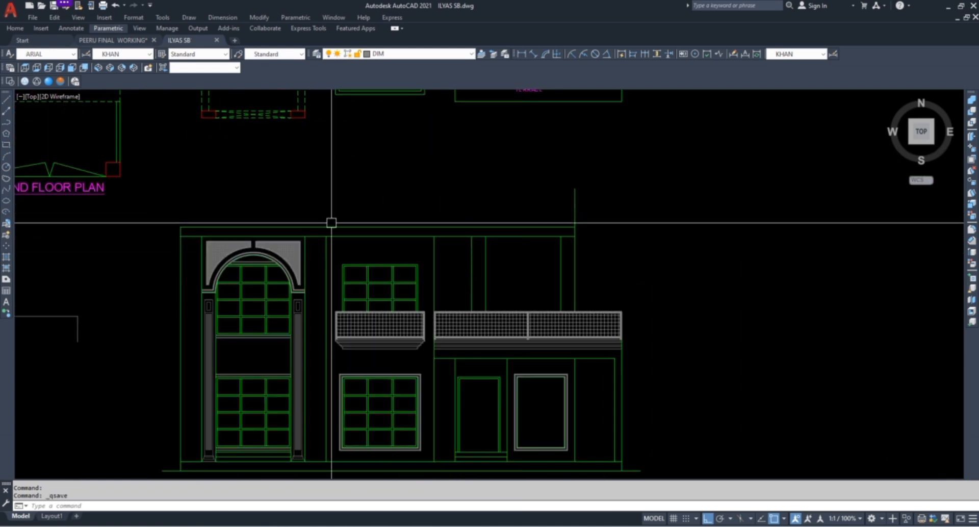
# Offset the elevation's top line down to the middle of the roof band above the arched window
pyautogui.scroll(6, 218, 225)
pyautogui.press('Escape')
pyautogui.press('Escape')
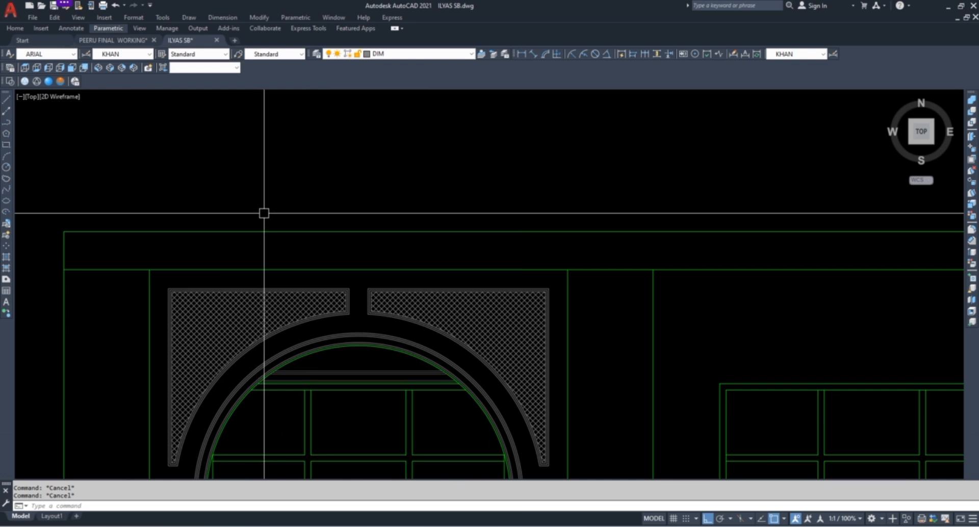
pyautogui.click(305, 236)
pyautogui.click(304, 254)
pyautogui.press('Escape')
pyautogui.press('Escape')
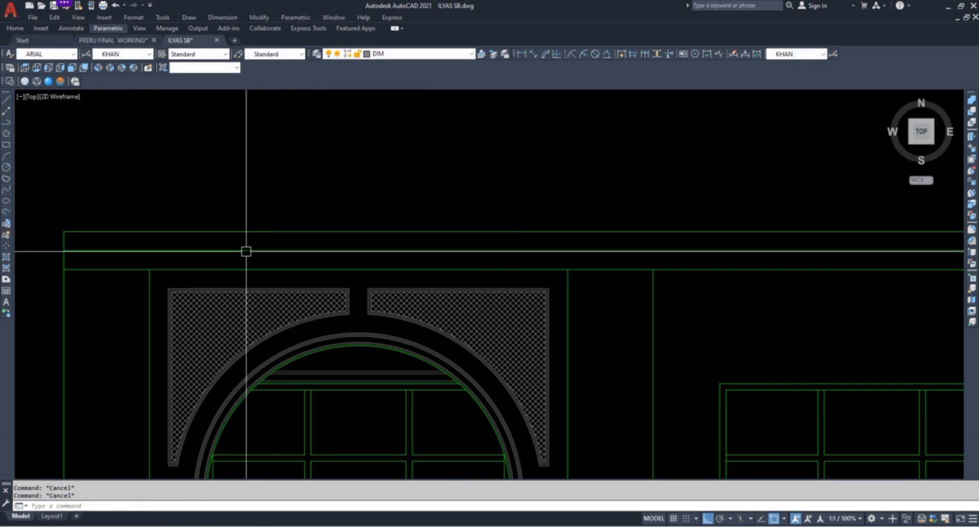
# Extend both vertical edges of the arched window bay up to the middle line of the roof band, and delete that line
pyautogui.scroll(2, 157, 251)
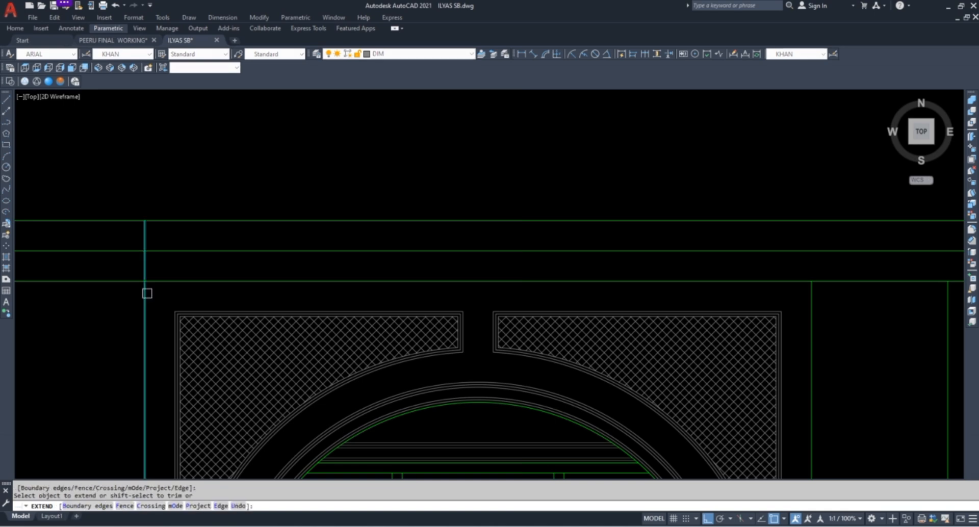
pyautogui.press('Escape')
pyautogui.press('Escape')
pyautogui.press('Escape')
pyautogui.click(627, 263)
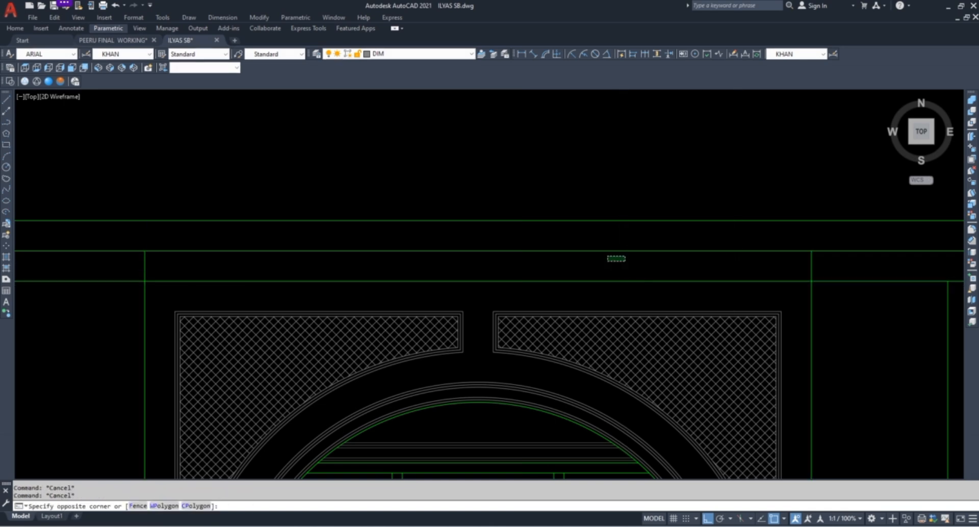
pyautogui.click(592, 245)
pyautogui.press('Delete')
pyautogui.press('Escape')
pyautogui.press('Escape')
pyautogui.scroll(-2, 344, 242)
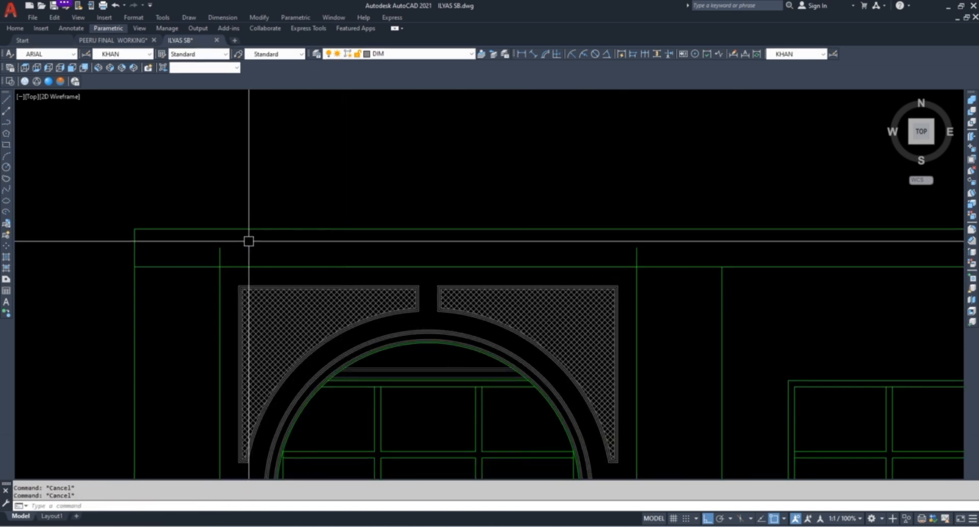
# Copy the stepped moulding under the small balcony straight up into the empty space above the elevation
pyautogui.scroll(-5, 249, 241)
pyautogui.scroll(10, 422, 343)
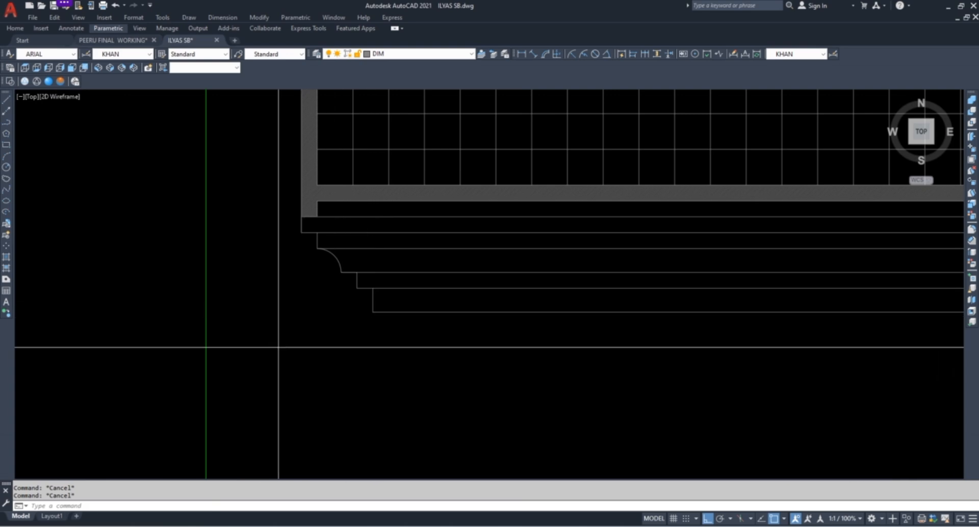
pyautogui.click(279, 347)
pyautogui.click(459, 212)
pyautogui.click(465, 333)
pyautogui.click(400, 213)
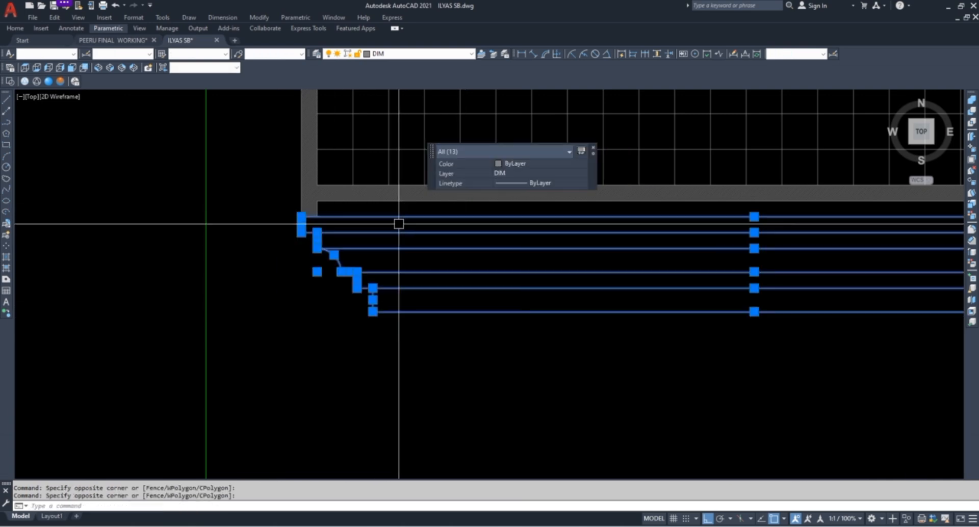
pyautogui.write('co')
pyautogui.press('space')
pyautogui.click(411, 238)
pyautogui.scroll(-10, 397, 398)
pyautogui.scroll(4, 419, 198)
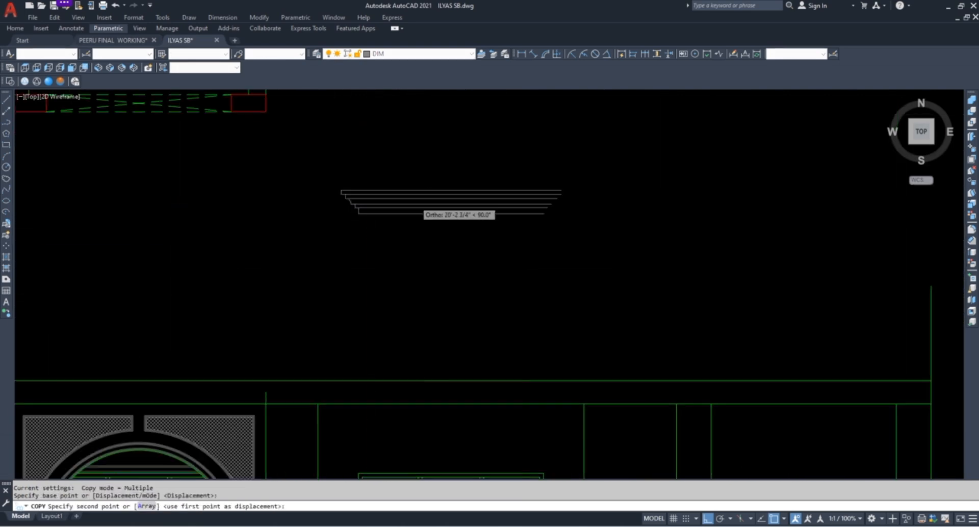
pyautogui.click(412, 200)
pyautogui.press('Escape')
# Scale the copied moulding by a factor of .5
pyautogui.click(422, 149)
pyautogui.click(306, 271)
pyautogui.write('sc')
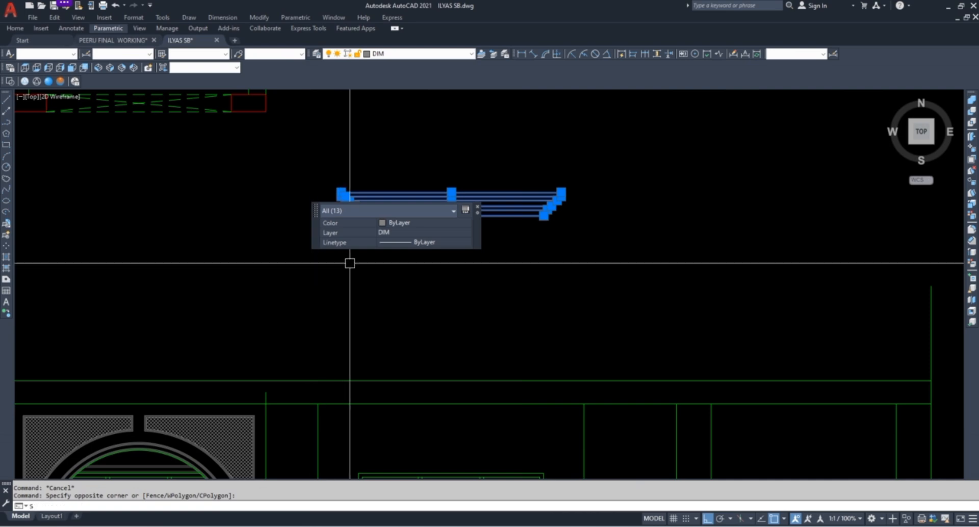
pyautogui.press('space')
pyautogui.click(367, 255)
pyautogui.write('.5')
pyautogui.press('space')
pyautogui.scroll(5, 395, 235)
pyautogui.press('Escape')
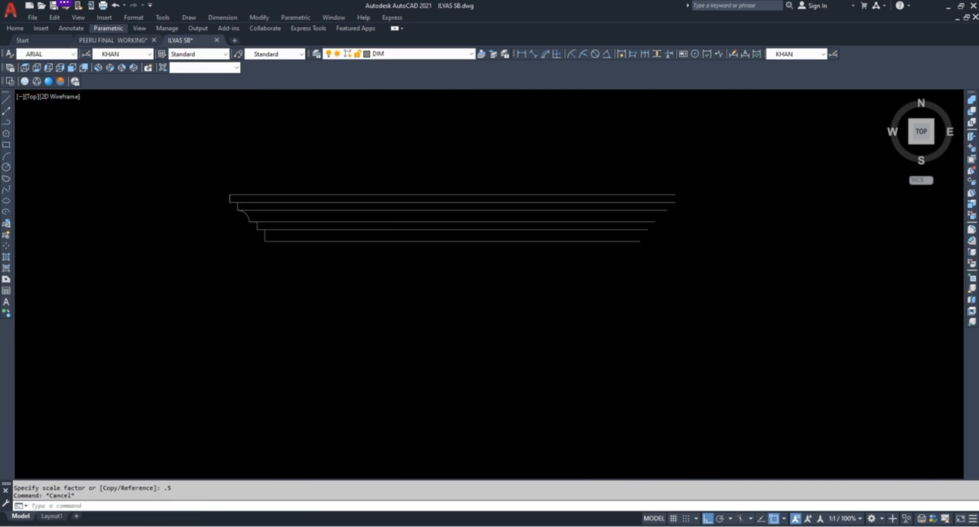
pyautogui.press('Escape')
# Move the scaled moulding by its upper-left corner to the top end of the arched bay's left vertical edge
pyautogui.click(133, 284)
pyautogui.click(655, 164)
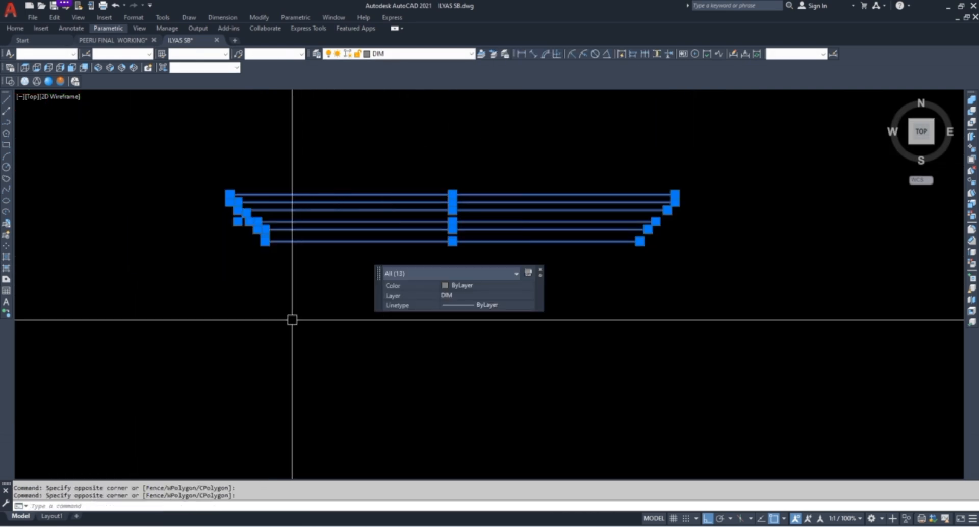
pyautogui.write('m')
pyautogui.press('space')
pyautogui.click(229, 195)
pyautogui.scroll(-4, 499, 166)
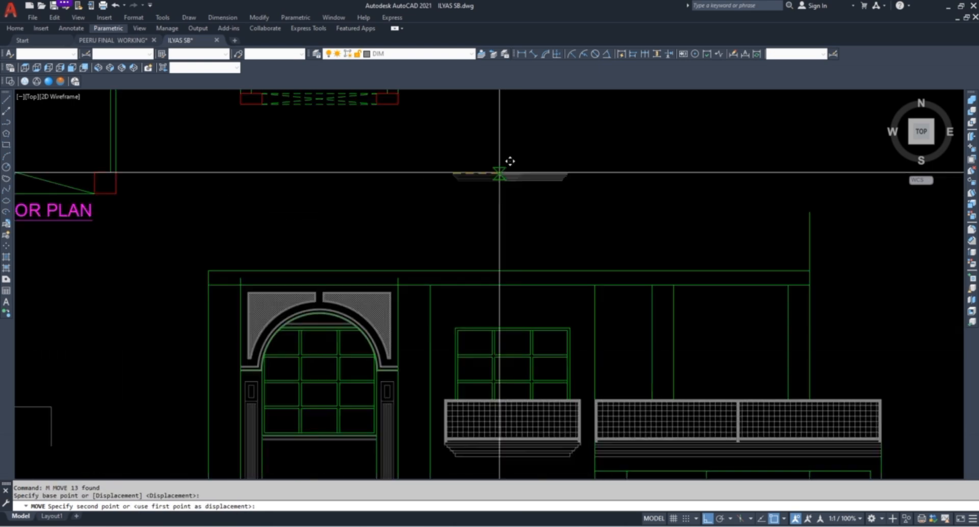
pyautogui.scroll(5, 253, 291)
pyautogui.click(219, 230)
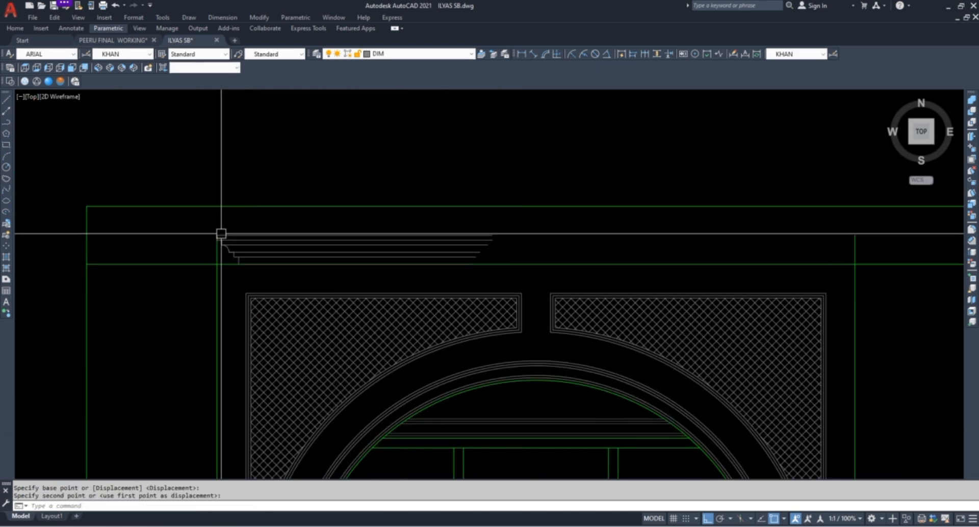
# Draw a vertical guide line from the arched window's left jamb straight up past the roof line
pyautogui.press('Escape')
pyautogui.press('Escape')
pyautogui.scroll(-3, 281, 210)
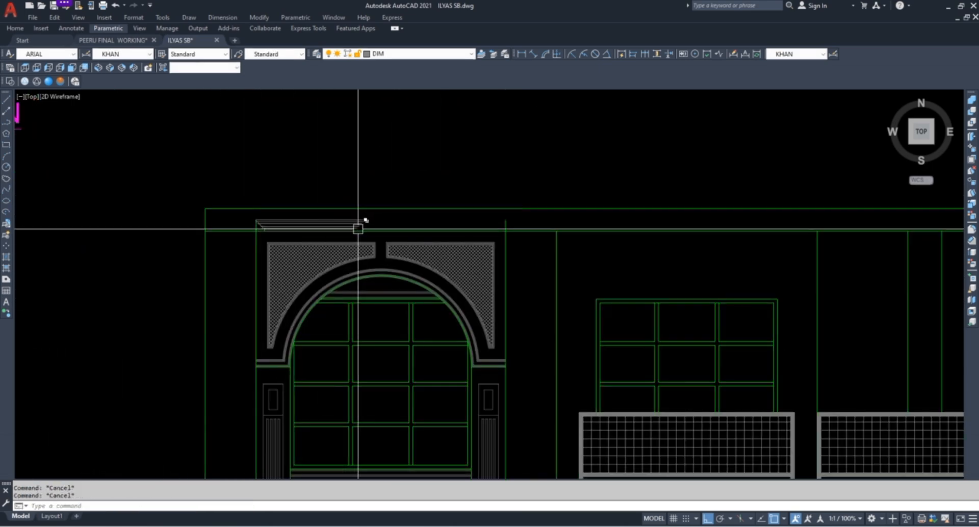
pyautogui.write('l')
pyautogui.press('Return')
pyautogui.scroll(6, 358, 229)
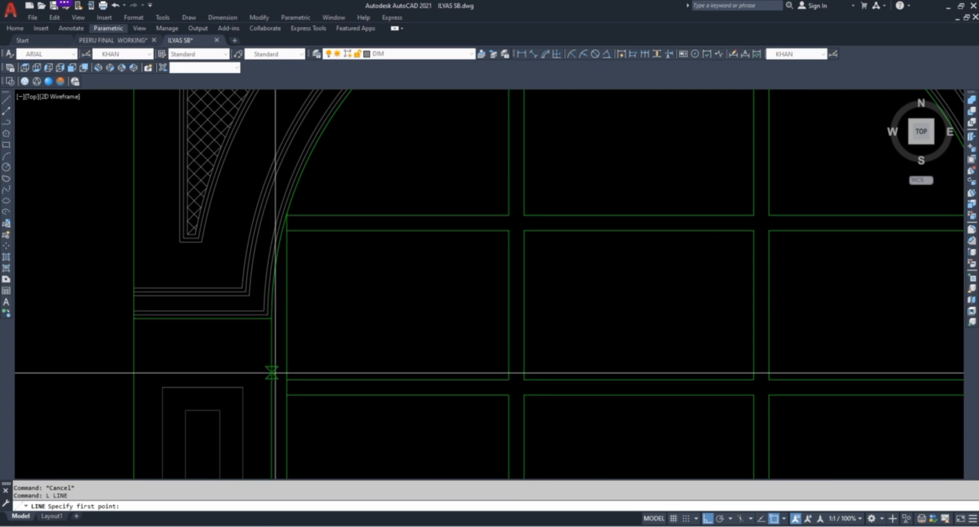
pyautogui.click(276, 373)
pyautogui.scroll(-6, 271, 380)
pyautogui.click(312, 219)
pyautogui.press('Escape')
pyautogui.press('Escape')
# Draw a matching vertical guide line from the arched window's right jamb up past the roof line
pyautogui.press('space')
pyautogui.scroll(3, 404, 376)
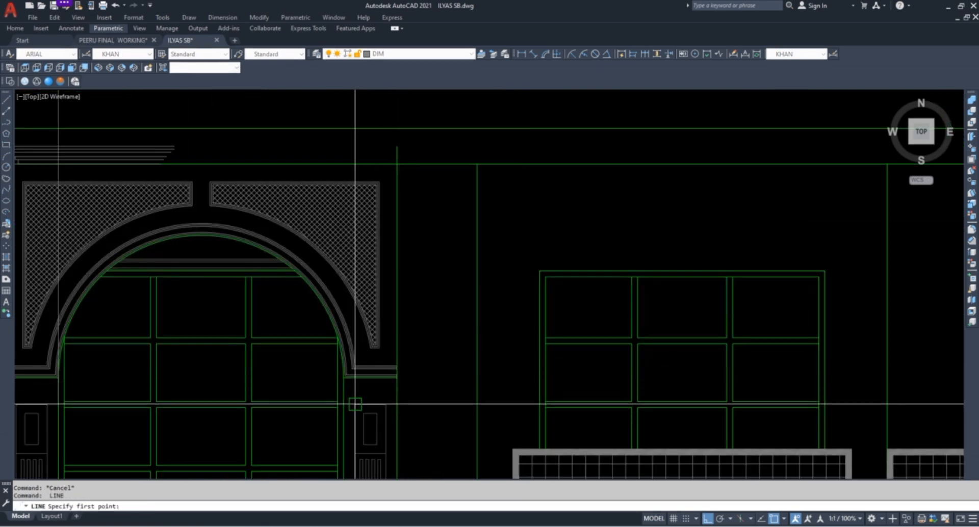
pyautogui.click(355, 404)
pyautogui.scroll(-5, 382, 328)
pyautogui.press('Escape')
pyautogui.press('Escape')
# Move the stepped moulding horizontally by its upper-left corner onto the left vertical guide line
pyautogui.scroll(8, 339, 294)
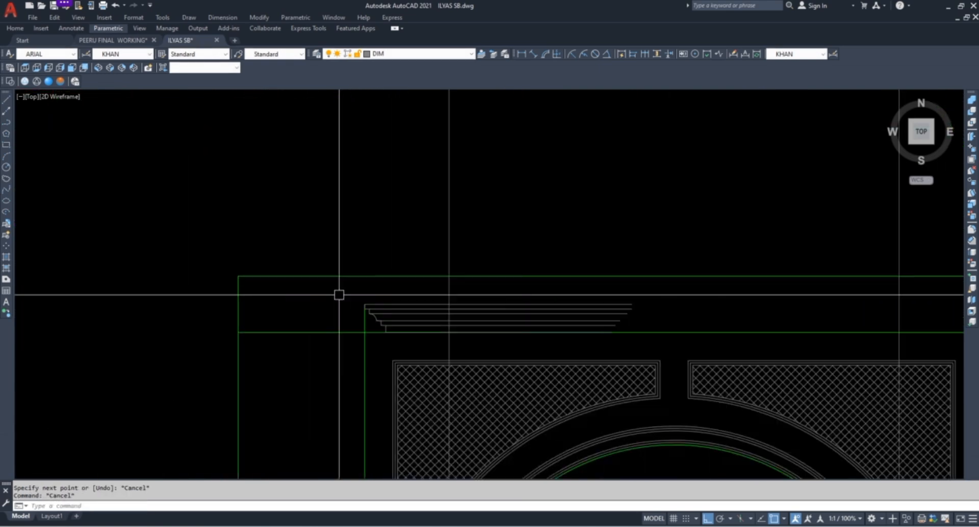
pyautogui.scroll(2, 370, 320)
pyautogui.click(329, 371)
pyautogui.click(817, 263)
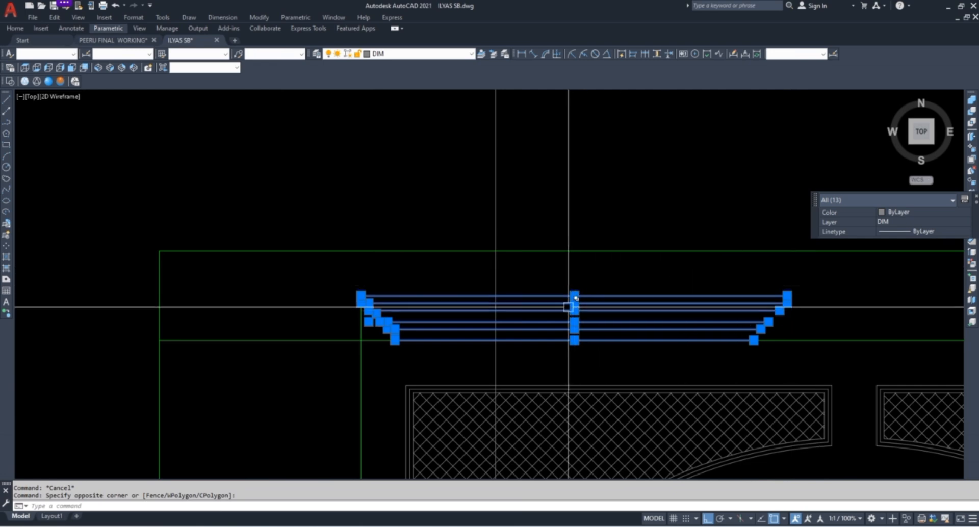
pyautogui.write('m')
pyautogui.press('space')
pyautogui.click(361, 295)
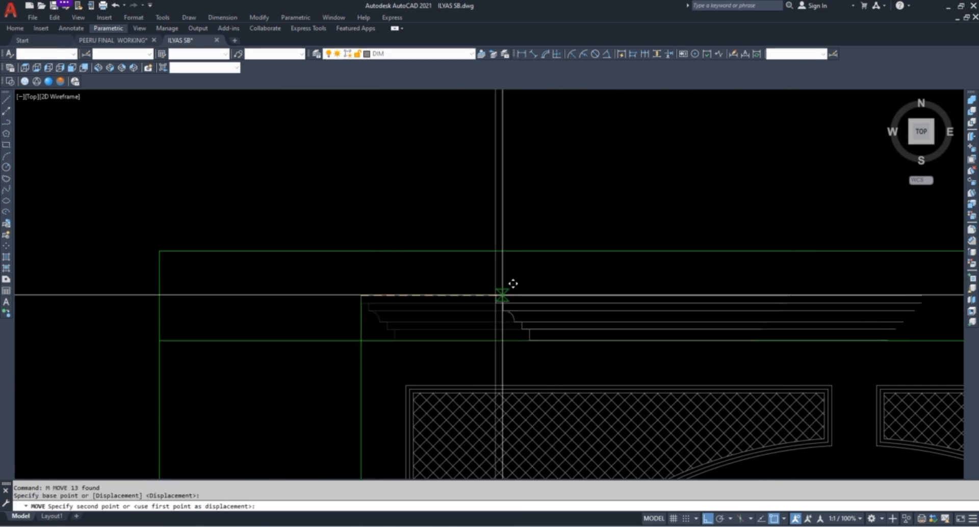
pyautogui.click(495, 295)
pyautogui.press('Escape')
# Mirror the moulding's left end profile about the arch's vertical centre axis, keeping the original
pyautogui.click(470, 357)
pyautogui.click(597, 267)
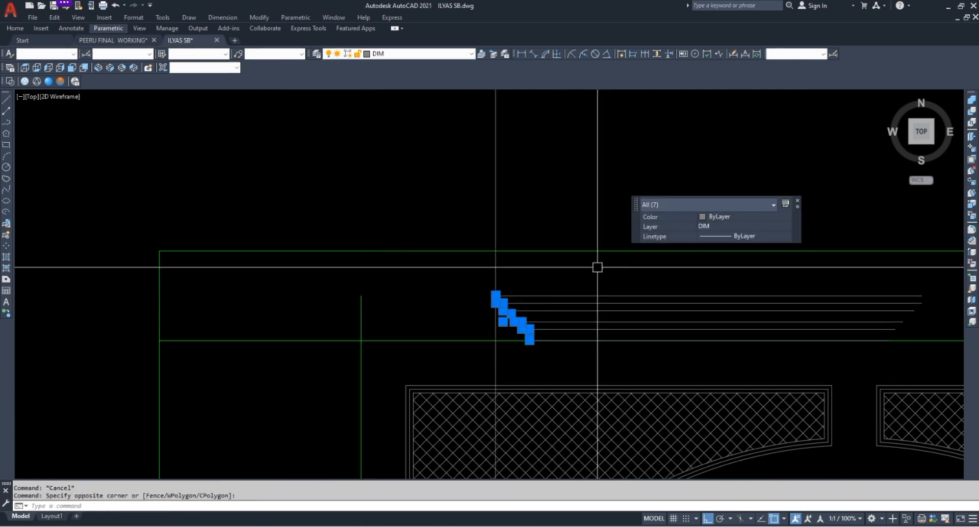
pyautogui.write('mi')
pyautogui.press('space')
pyautogui.scroll(-5, 580, 270)
pyautogui.scroll(6, 444, 285)
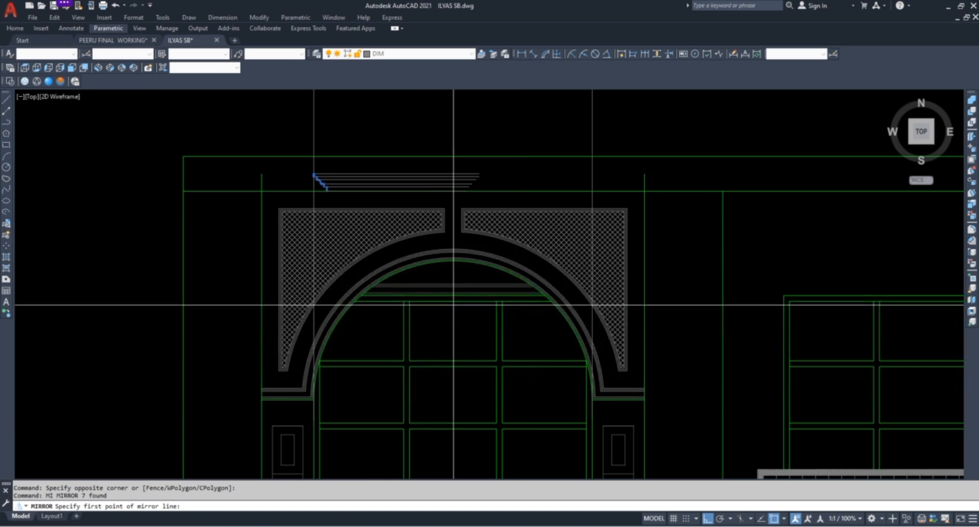
pyautogui.click(453, 301)
pyautogui.scroll(-5, 452, 219)
pyautogui.scroll(5, 468, 170)
pyautogui.click(468, 169)
pyautogui.press('space')
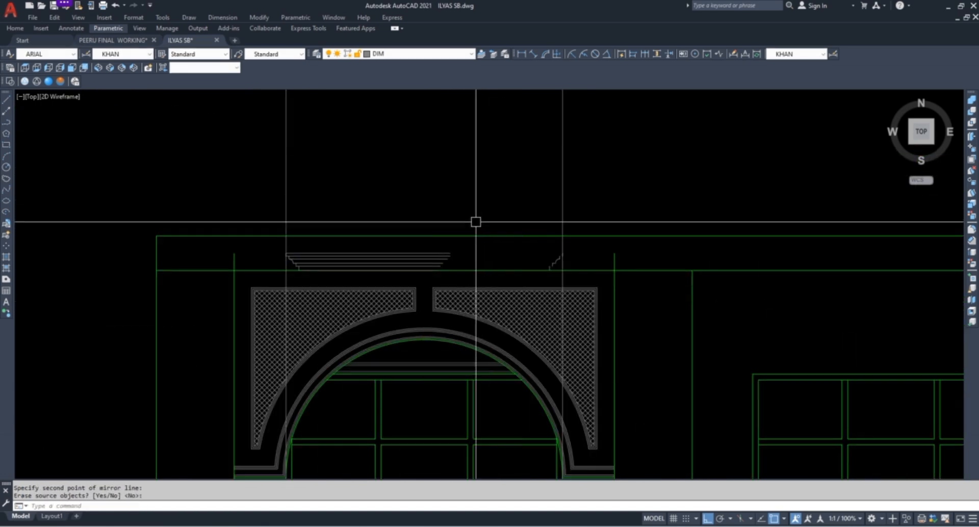
# Extend the moulding's horizontal lines across to the mirrored profile on the right
pyautogui.scroll(5, 464, 248)
pyautogui.press('Escape')
pyautogui.press('Escape')
pyautogui.write('ex')
pyautogui.press('space')
pyautogui.press('space')
pyautogui.click(457, 323)
pyautogui.click(375, 243)
pyautogui.press('Escape')
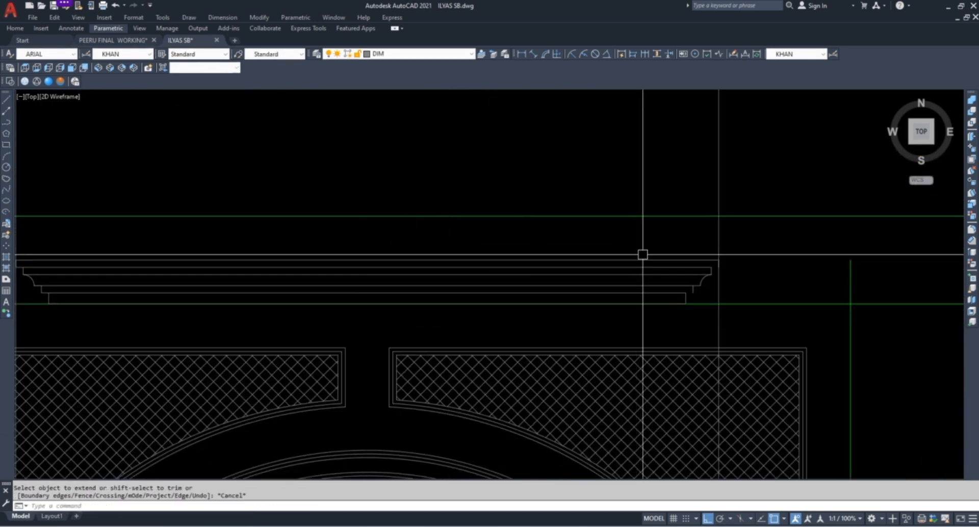
# Extend the moulding lines that still stop short of the steps in the right end profile
pyautogui.scroll(4, 678, 316)
pyautogui.write('ex')
pyautogui.press('space')
pyautogui.press('space')
pyautogui.click(662, 317)
pyautogui.click(608, 150)
pyautogui.press('Escape')
pyautogui.press('Escape')
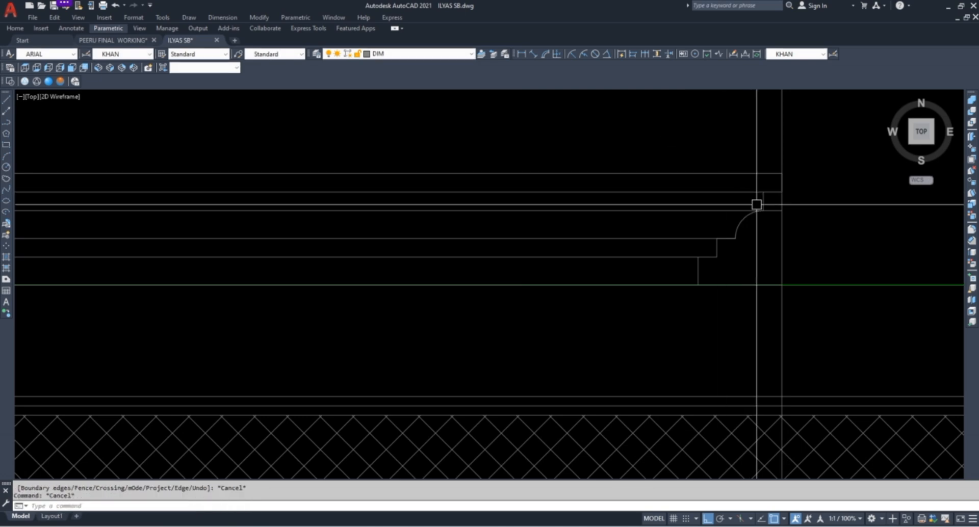
# Trim the line stub that overhangs the quarter-round at the moulding's right end
pyautogui.scroll(2, 763, 208)
pyautogui.write('t')
pyautogui.press('space')
pyautogui.press('space')
pyautogui.press('Escape')
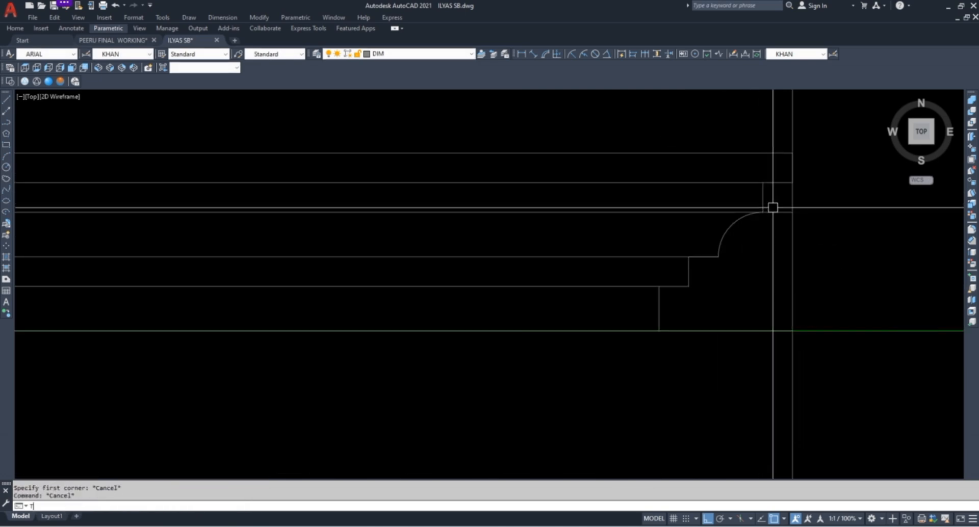
pyautogui.click(773, 209)
pyautogui.scroll(-4, 721, 268)
pyautogui.press('Escape')
pyautogui.press('Escape')
# Erase both vertical guide lines running up from the arched window's jambs
pyautogui.scroll(-4, 634, 195)
pyautogui.click(673, 182)
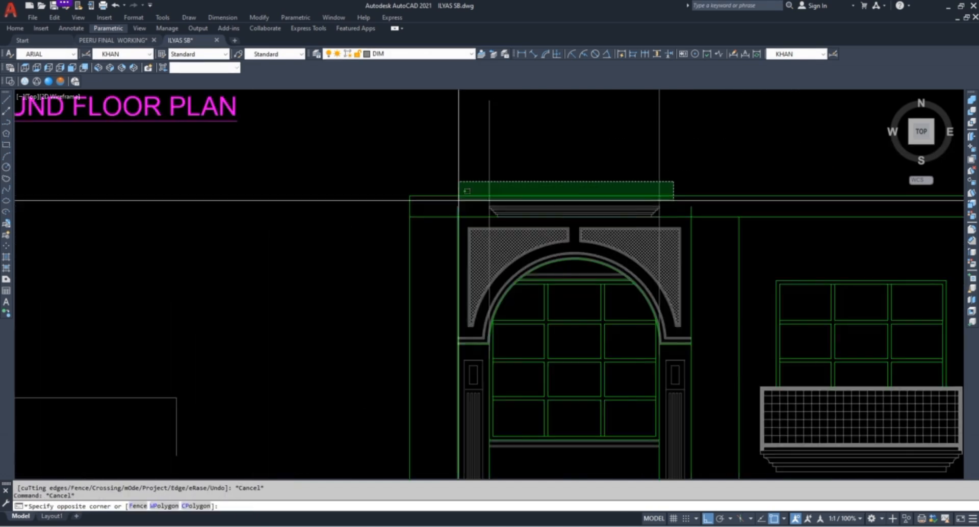
pyautogui.click(377, 156)
pyautogui.write('e')
pyautogui.press('space')
pyautogui.press('Escape')
pyautogui.press('Escape')
# Erase the lower green horizontal line of the roof band
pyautogui.scroll(4, 470, 202)
pyautogui.click(489, 240)
pyautogui.scroll(-4, 358, 193)
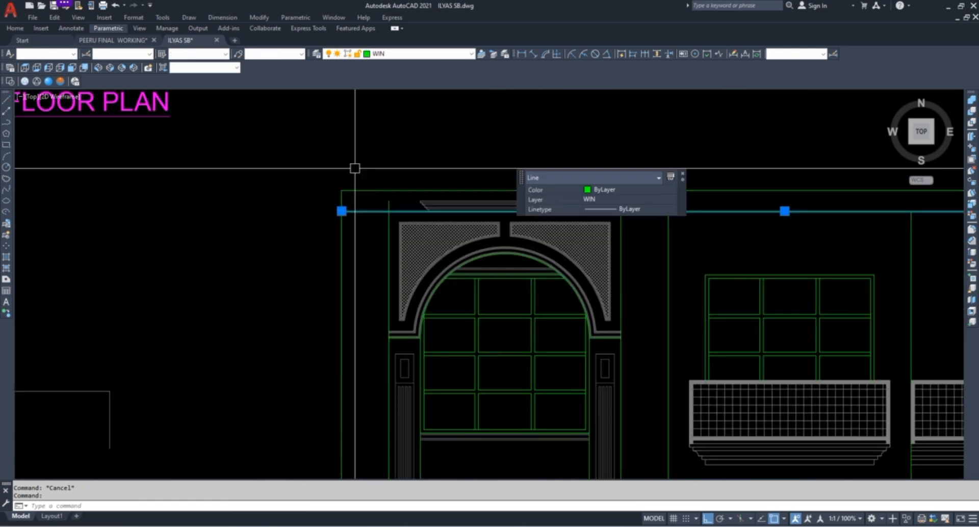
pyautogui.write('e')
pyautogui.press('space')
# Trim the stub of the moulding's bottom line that runs past its right end
pyautogui.scroll(4, 591, 201)
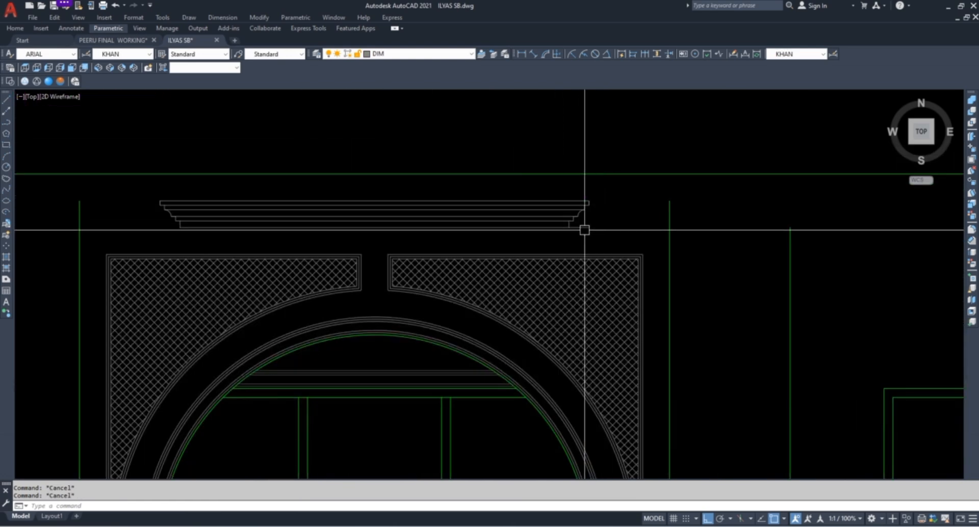
pyautogui.hotkey('ctrl', 'z')
pyautogui.press('Escape')
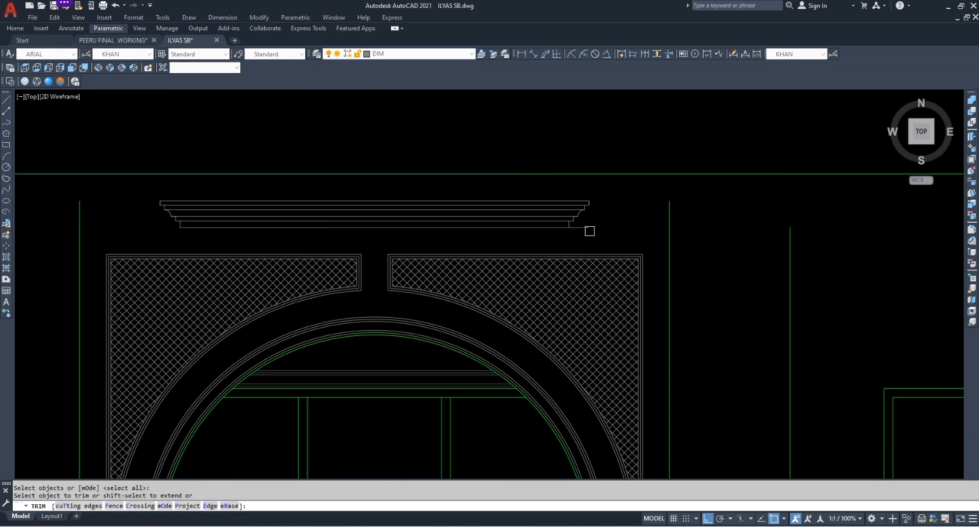
pyautogui.press('Escape')
pyautogui.press('Escape')
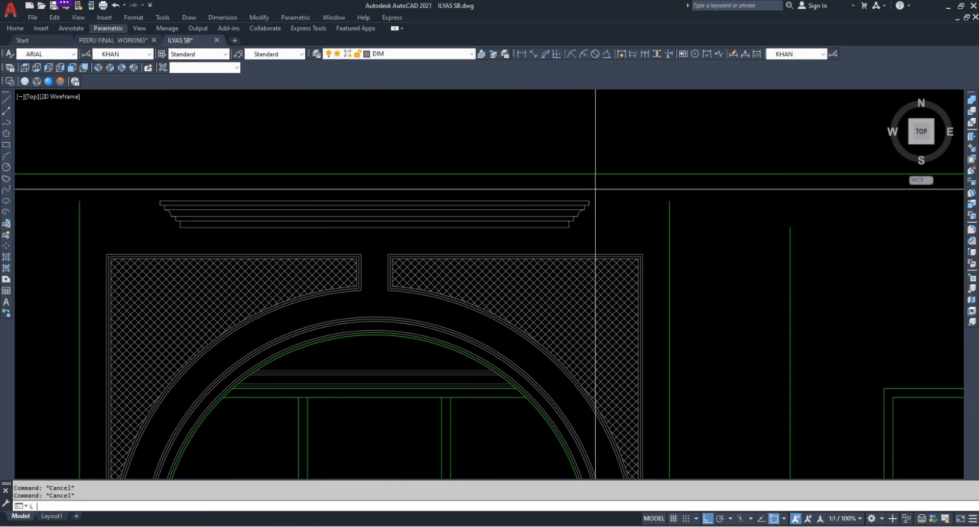
# Draw a vertical line from the moulding's upper-right corner up past the roof line
pyautogui.write('L')
pyautogui.press('Return')
pyautogui.scroll(3, 596, 198)
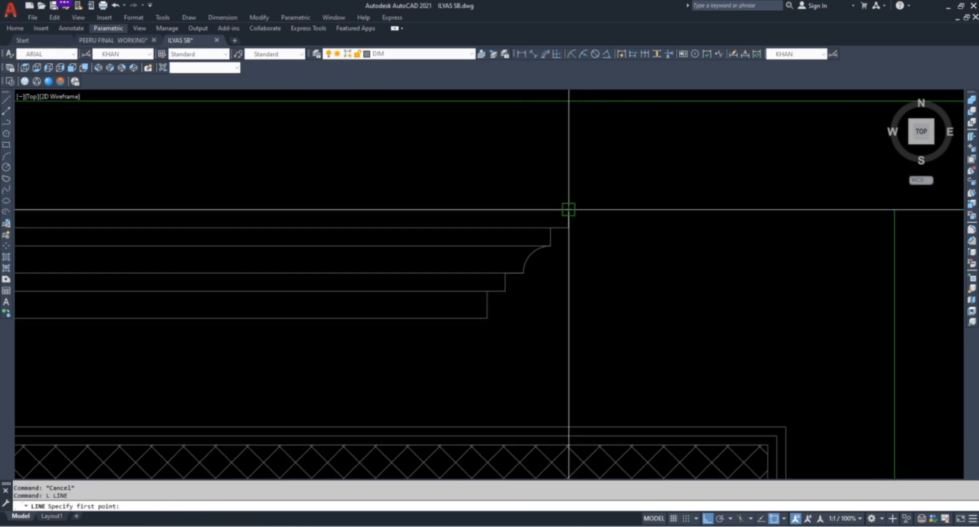
pyautogui.click(569, 210)
pyautogui.scroll(-5, 564, 266)
pyautogui.click(603, 144)
pyautogui.press('Escape')
# Draw a vertical line from the moulding's upper-left corner up past the roof line
pyautogui.press('space')
pyautogui.scroll(4, 445, 230)
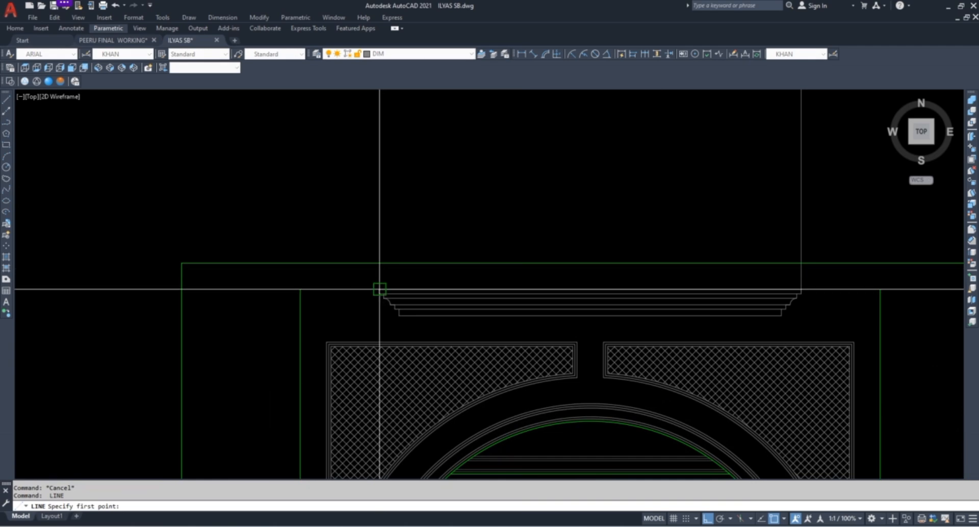
pyautogui.click(380, 291)
pyautogui.click(380, 165)
pyautogui.press('Escape')
pyautogui.press('Escape')
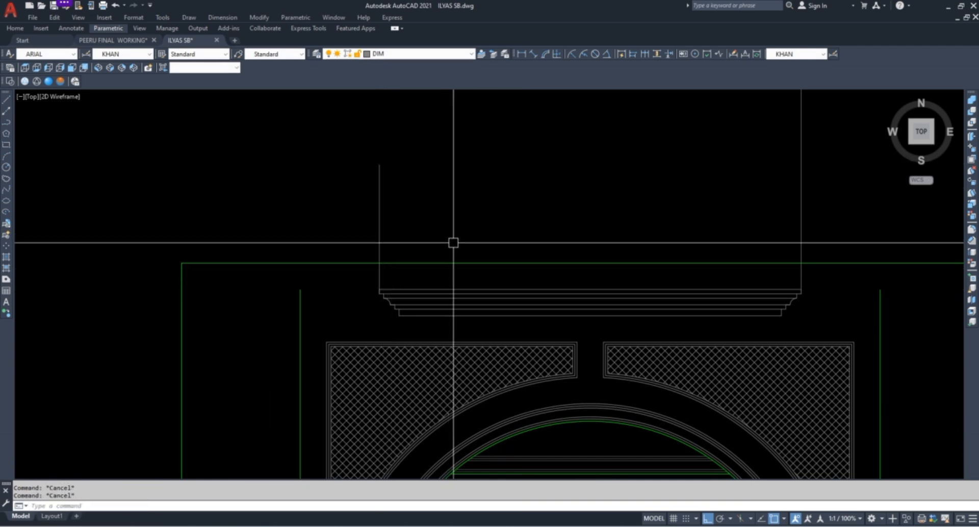
# Trim away the roof line between the two vertical lines above the moulding
pyautogui.write('tr')
pyautogui.press('space')
pyautogui.click(460, 263)
pyautogui.press('Escape')
# Extend both vertical edges of the arched bay up to the roof line
pyautogui.write('E')
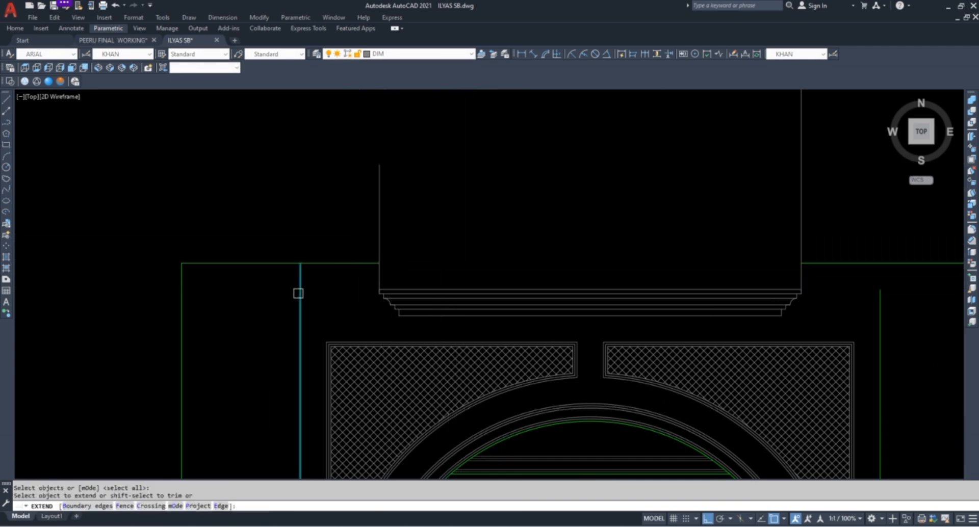
pyautogui.scroll(-2, 318, 216)
pyautogui.scroll(2, 668, 257)
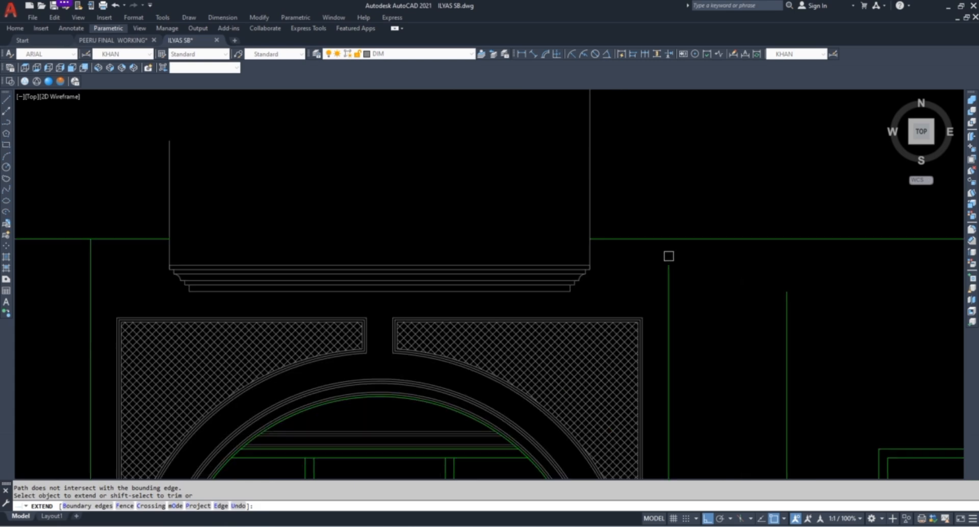
pyautogui.press('Escape')
pyautogui.write('ex')
pyautogui.press('space')
pyautogui.press('space')
pyautogui.press('Escape')
pyautogui.press('Escape')
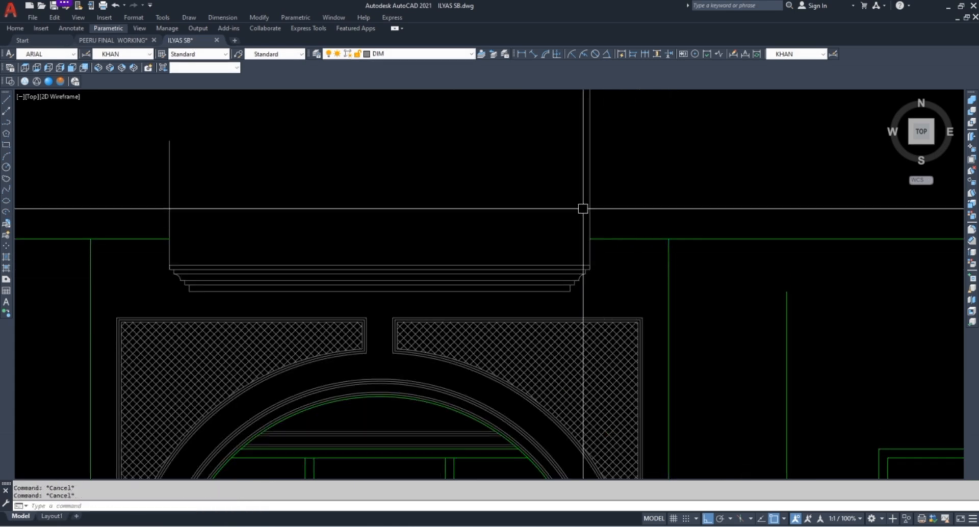
# Trim the parts of the two vertical lines above the moulding that project beyond the roof line
pyautogui.press('space')
pyautogui.click(671, 182)
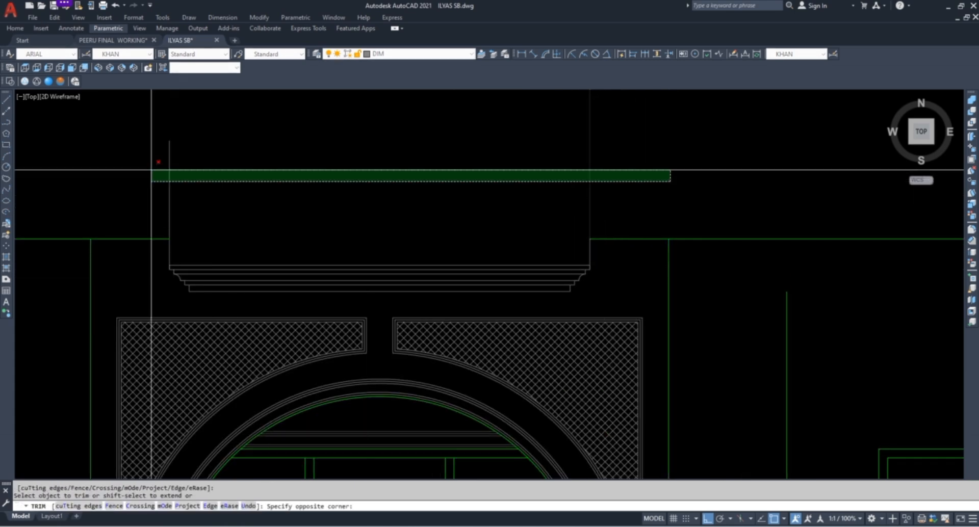
pyautogui.click(151, 170)
pyautogui.press('Escape')
pyautogui.press('Escape')
# Match the two short vertical lines beside the cornice recess to the green roof line's properties, and save the drawing
pyautogui.scroll(-2, 336, 186)
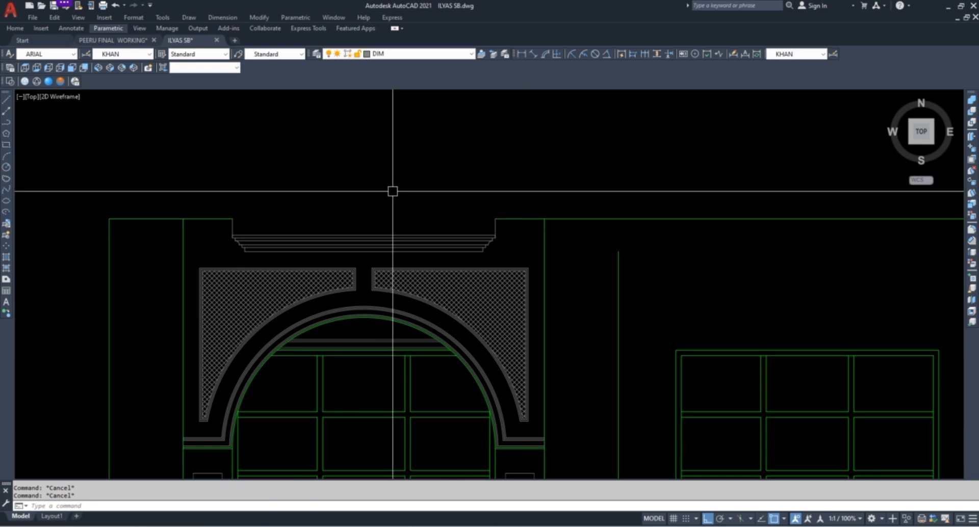
pyautogui.write('ma')
pyautogui.press('space')
pyautogui.scroll(2, 490, 220)
pyautogui.scroll(-2, 521, 226)
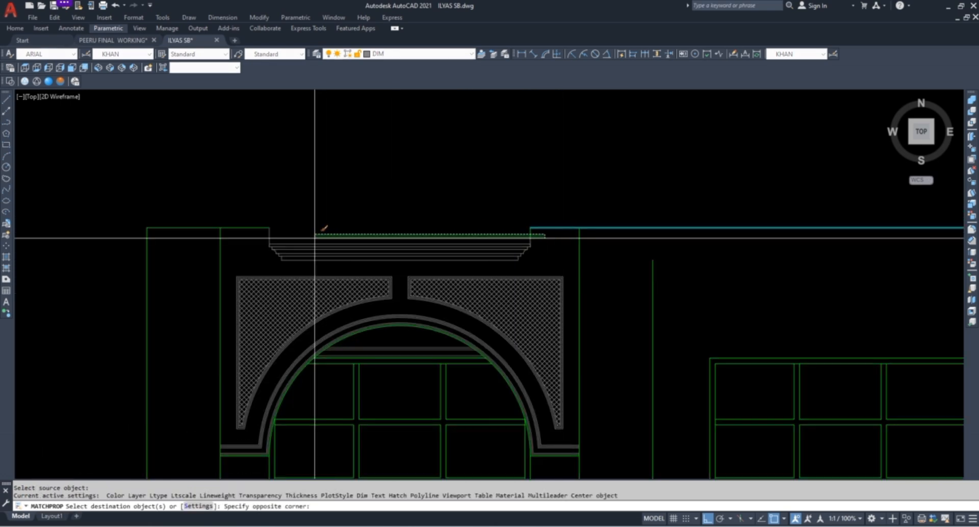
pyautogui.press('Escape')
pyautogui.press('Escape')
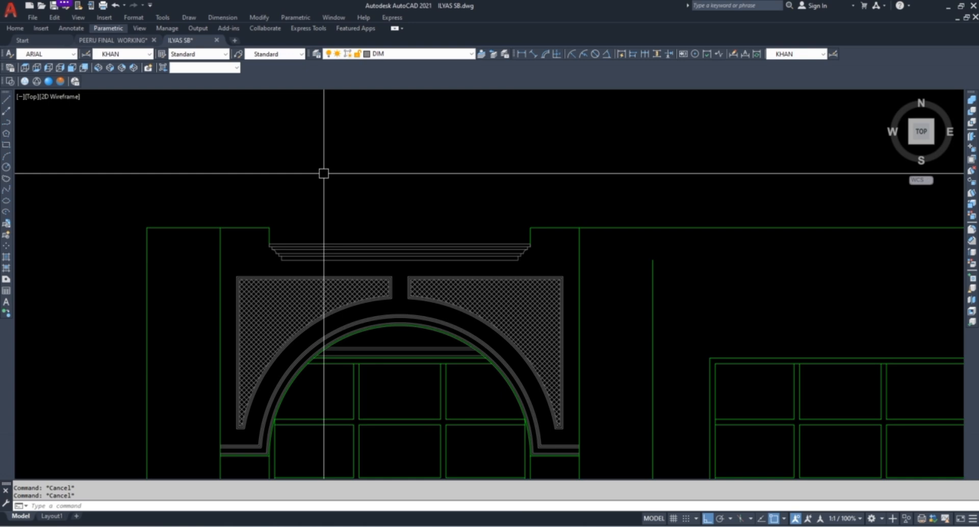
pyautogui.hotkey('ctrl', 's')
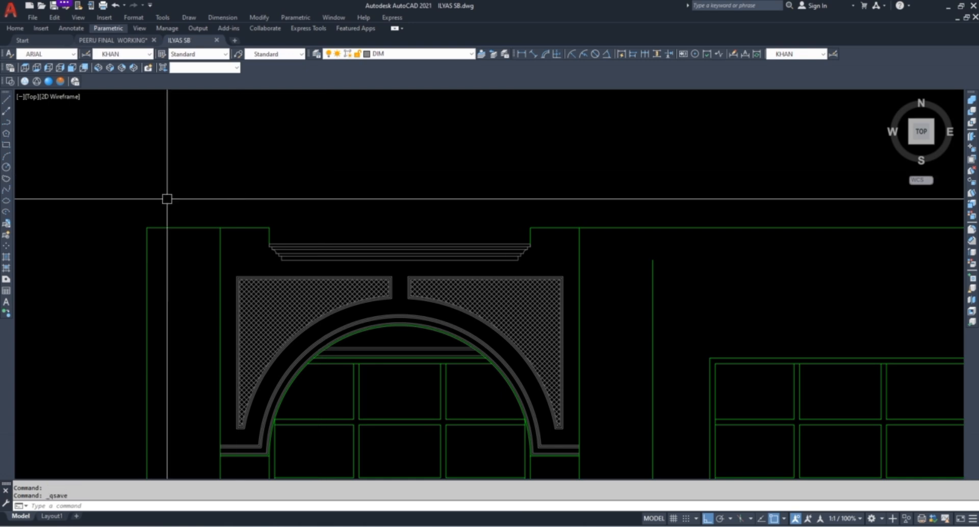
# Draw a small upright rectangle 9 wide standing on the roof line at its left corner
pyautogui.scroll(2, 150, 194)
pyautogui.scroll(-3, 159, 195)
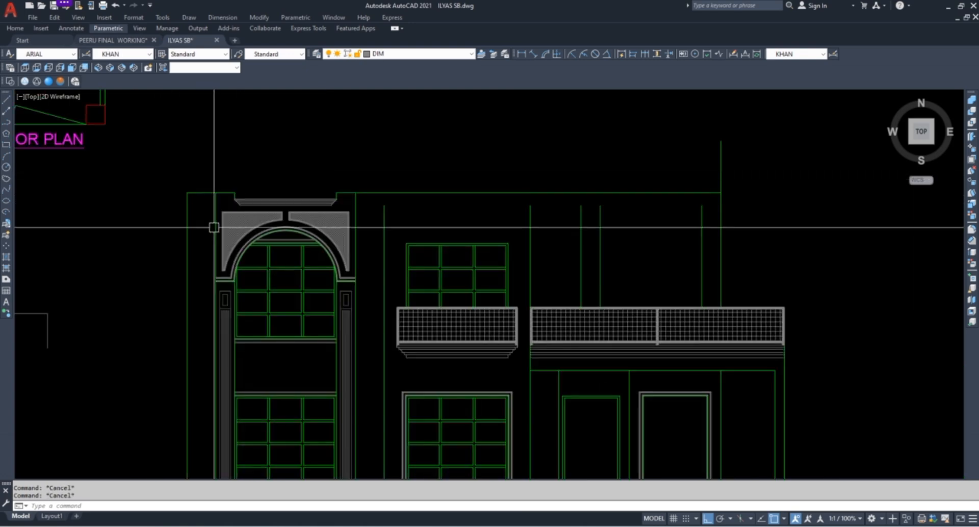
pyautogui.scroll(5, 199, 184)
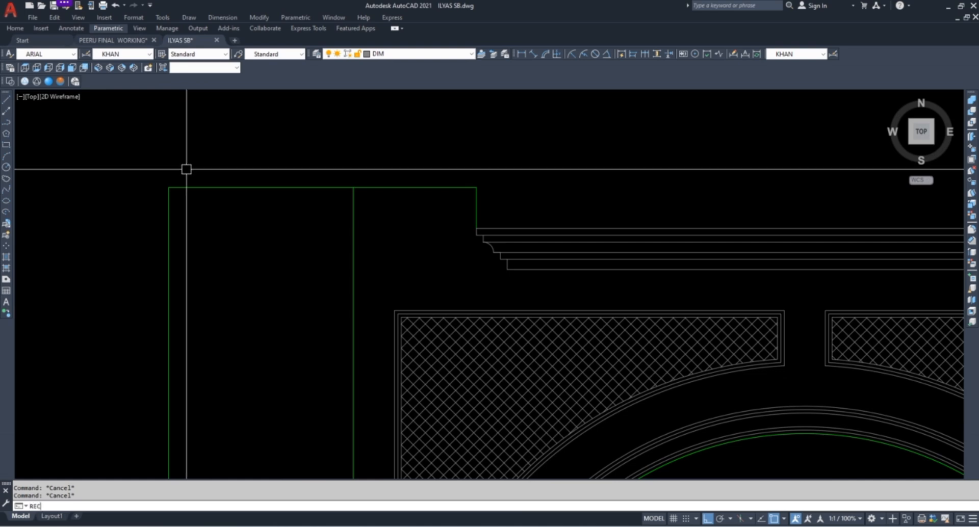
pyautogui.press('Return')
pyautogui.click(169, 188)
pyautogui.scroll(-4, 250, 240)
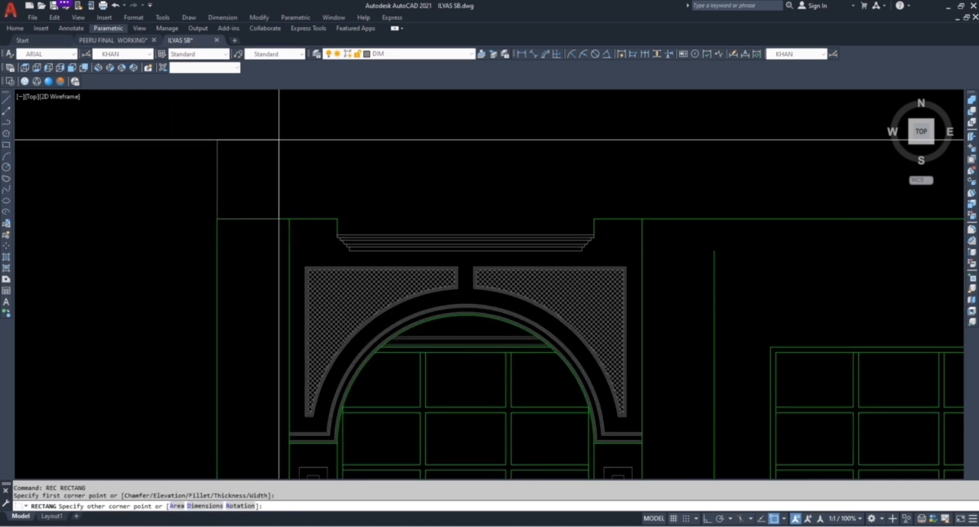
pyautogui.hotkey('ctrl', '3')
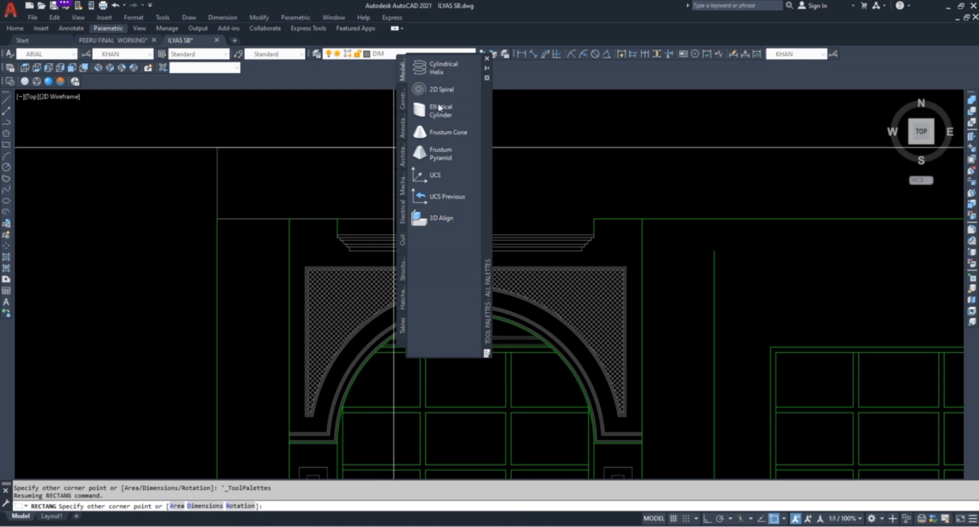
pyautogui.click(487, 61)
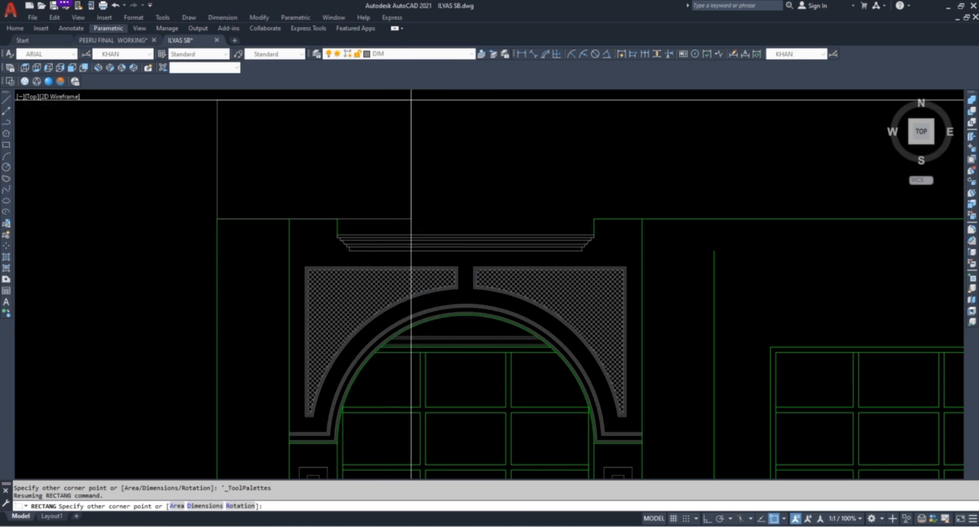
pyautogui.write('@9,')
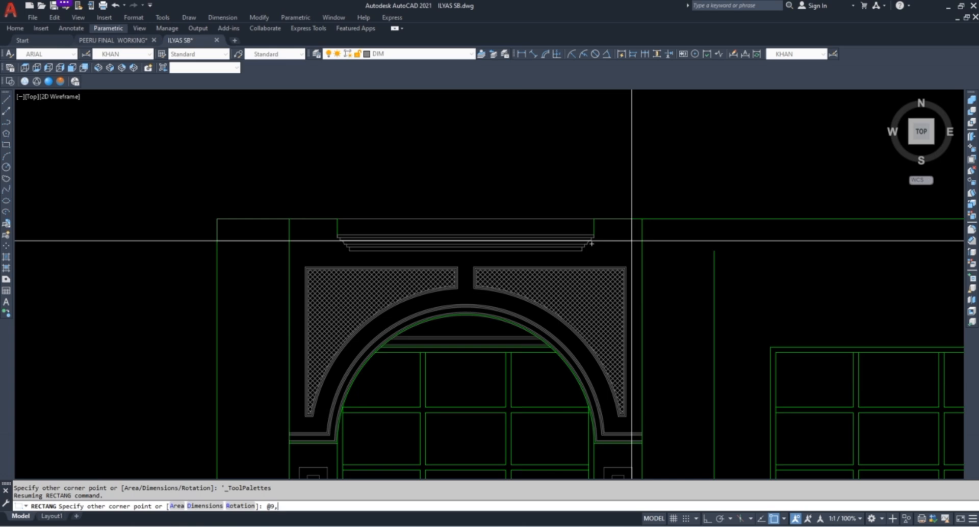
pyautogui.press('Escape')
pyautogui.press('Escape')
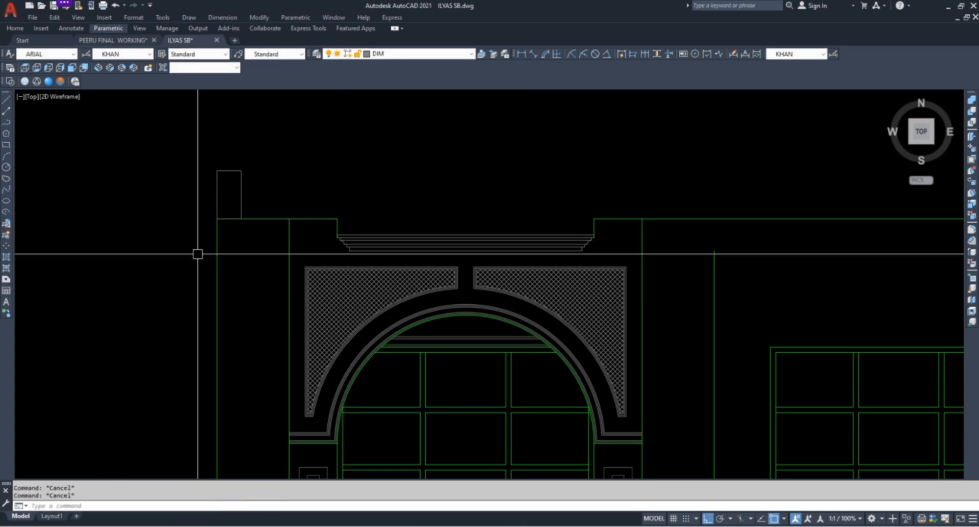
# Stretch the right side of the small rectangle on the roof line 9 outward to widen the post
pyautogui.scroll(2, 239, 198)
pyautogui.click(262, 138)
pyautogui.click(230, 273)
pyautogui.write('s')
pyautogui.press('Return')
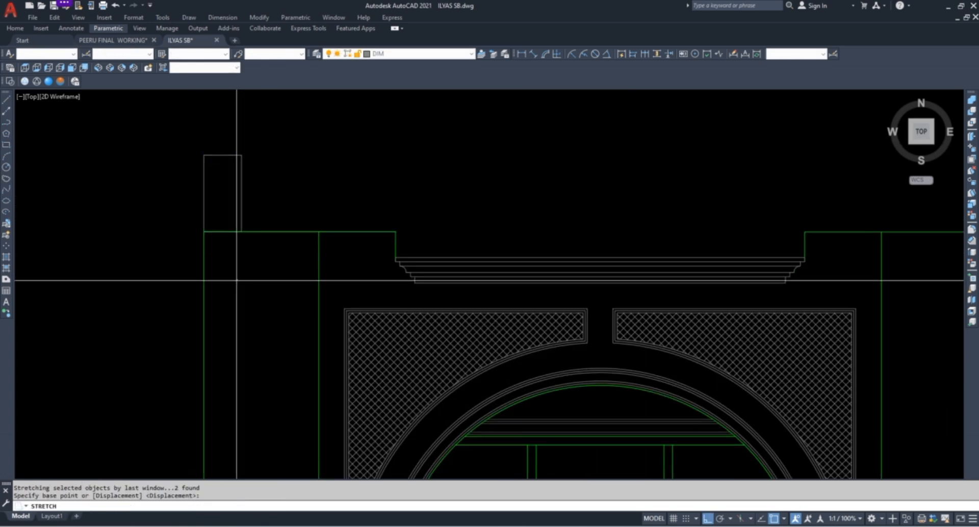
pyautogui.click(238, 279)
pyautogui.write('6')
pyautogui.press('Return')
pyautogui.press('Escape')
pyautogui.press('Escape')
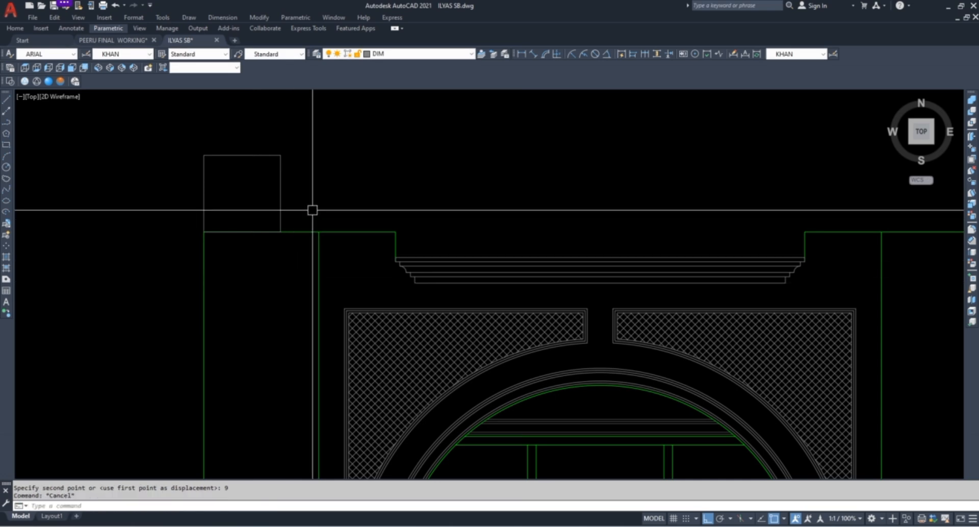
# Stretch the top edge of the post rectangle upward by 9
pyautogui.scroll(2, 295, 141)
pyautogui.click(311, 131)
pyautogui.click(79, 201)
pyautogui.write('s')
pyautogui.press('Return')
pyautogui.scroll(-4, 339, 327)
pyautogui.scroll(2, 337, 278)
pyautogui.click(297, 273)
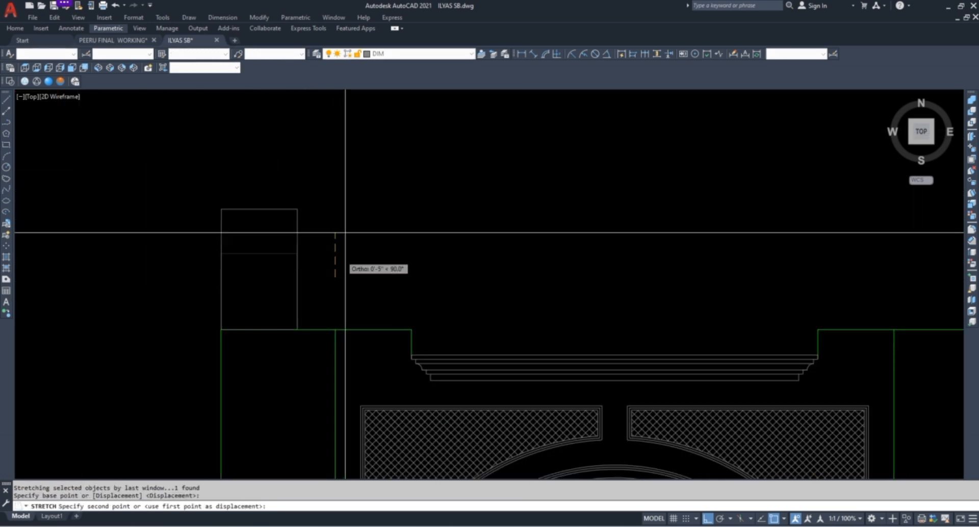
pyautogui.write('9')
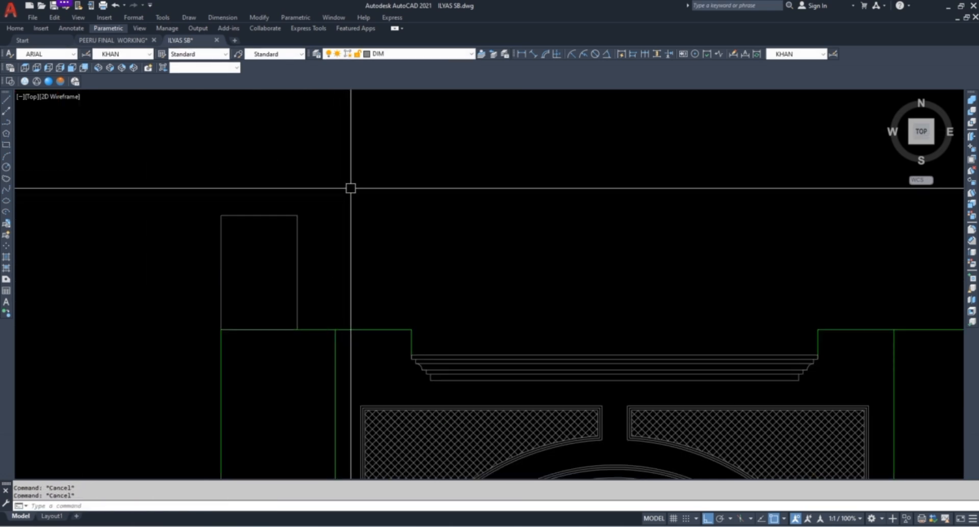
pyautogui.press('Return')
# Add a linear dimension to the left edge of the post to check its height
pyautogui.click(218, 266)
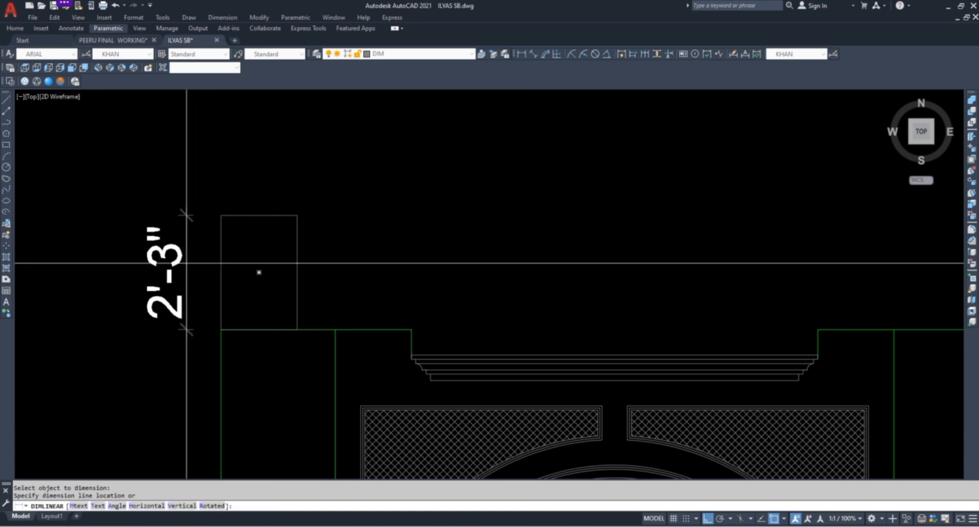
pyautogui.click(187, 264)
pyautogui.press('Escape')
pyautogui.press('Escape')
# Stretch the top edge of the dimensioned post up another 9, and erase the height dimension
pyautogui.click(376, 167)
pyautogui.click(190, 237)
pyautogui.write('s')
pyautogui.press('Return')
pyautogui.click(447, 265)
pyautogui.write('9')
pyautogui.press('Return')
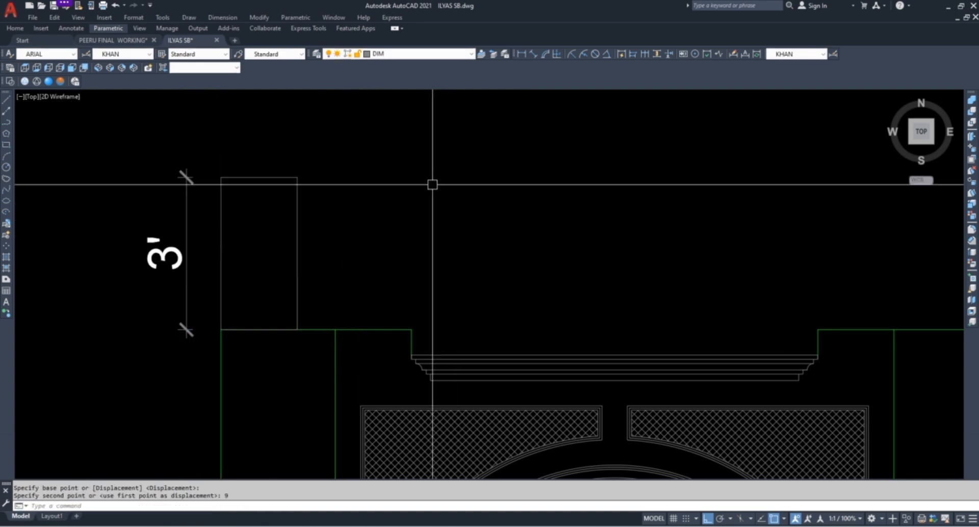
pyautogui.click(189, 274)
pyautogui.write('e')
pyautogui.press('Return')
pyautogui.press('Escape')
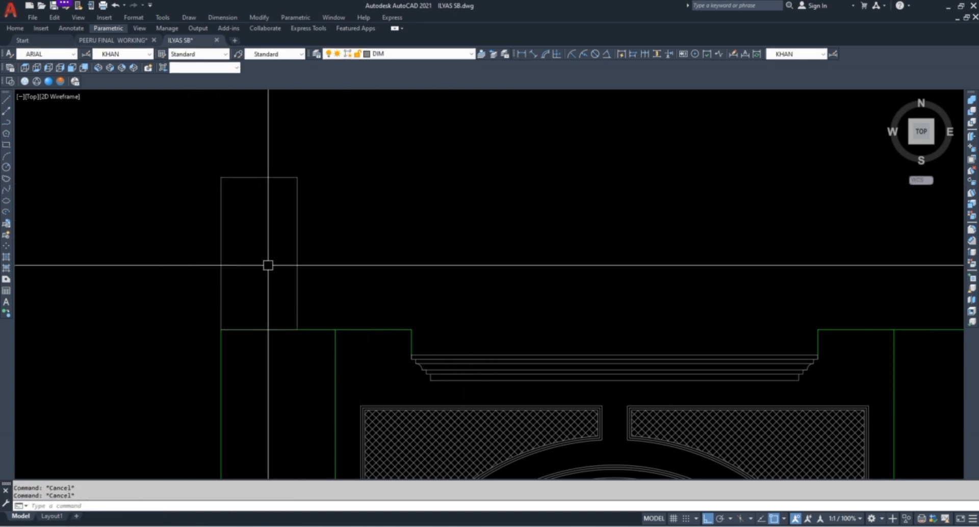
# Offset the post outline 3 inward to form a panel frame
pyautogui.scroll(2, 246, 163)
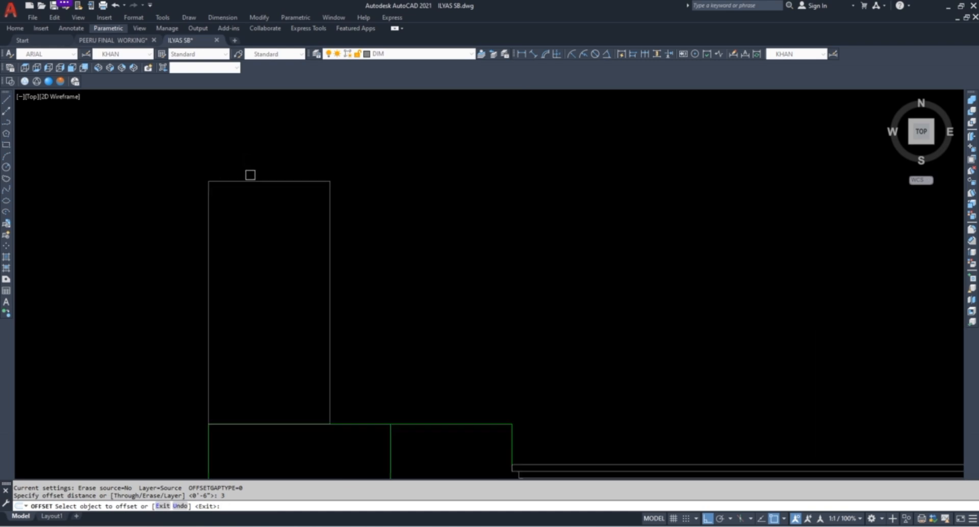
pyautogui.click(250, 181)
pyautogui.click(263, 245)
pyautogui.press('Escape')
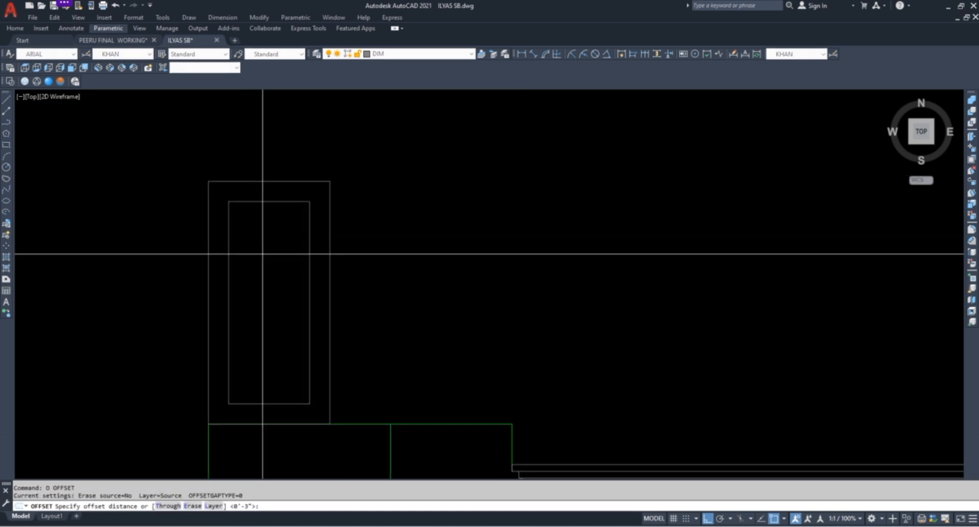
# Offset the post's panel rectangle .5 inward to start its moulding lines
pyautogui.click(270, 203)
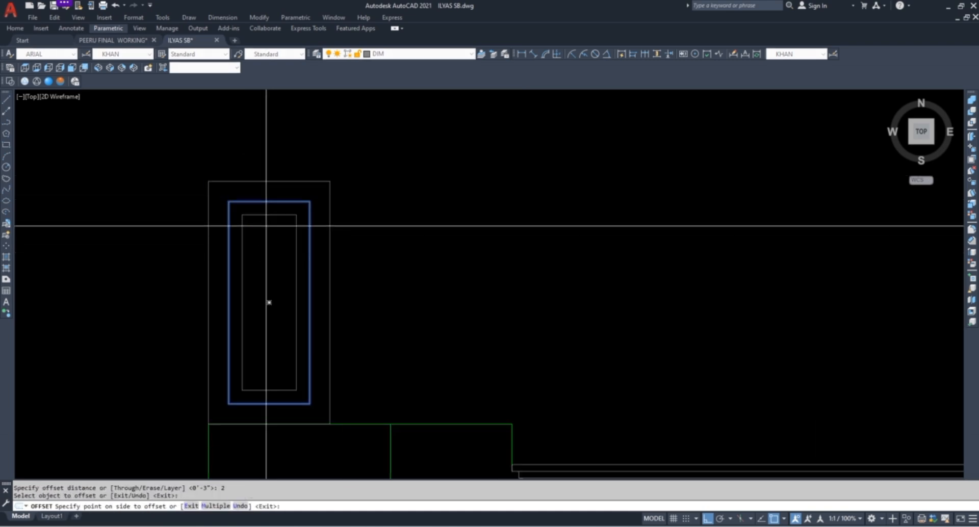
pyautogui.click(293, 260)
pyautogui.write('o')
pyautogui.press('Return')
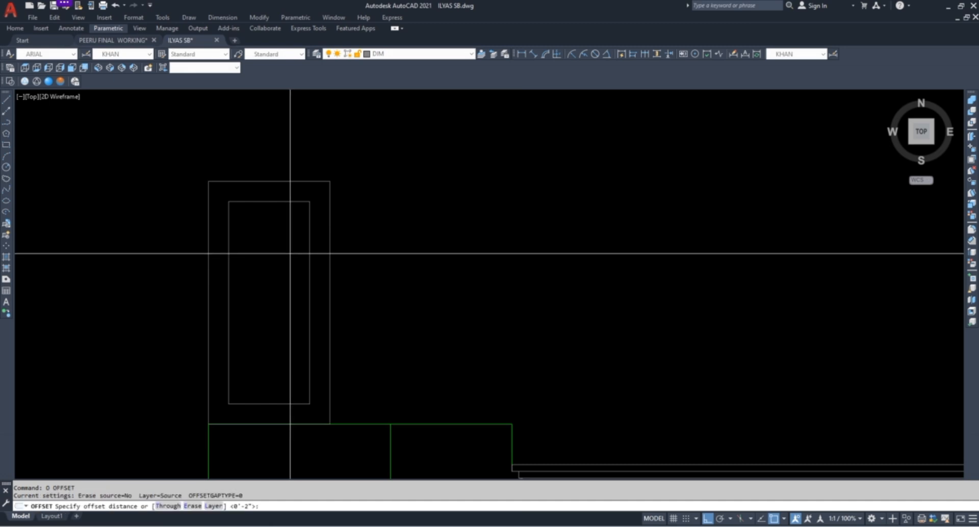
pyautogui.write('.')
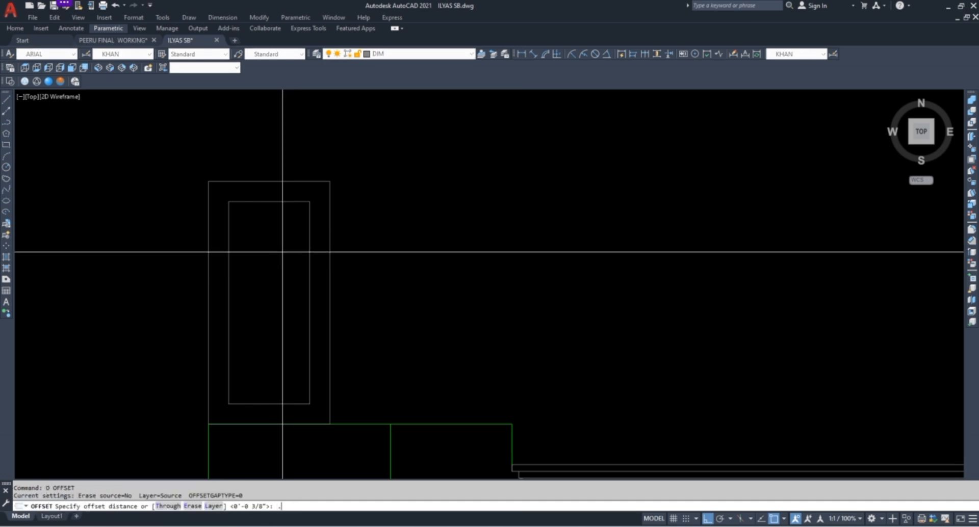
pyautogui.write('5')
pyautogui.press('Return')
pyautogui.scroll(2, 270, 197)
pyautogui.click(272, 204)
pyautogui.click(263, 231)
pyautogui.press('Escape')
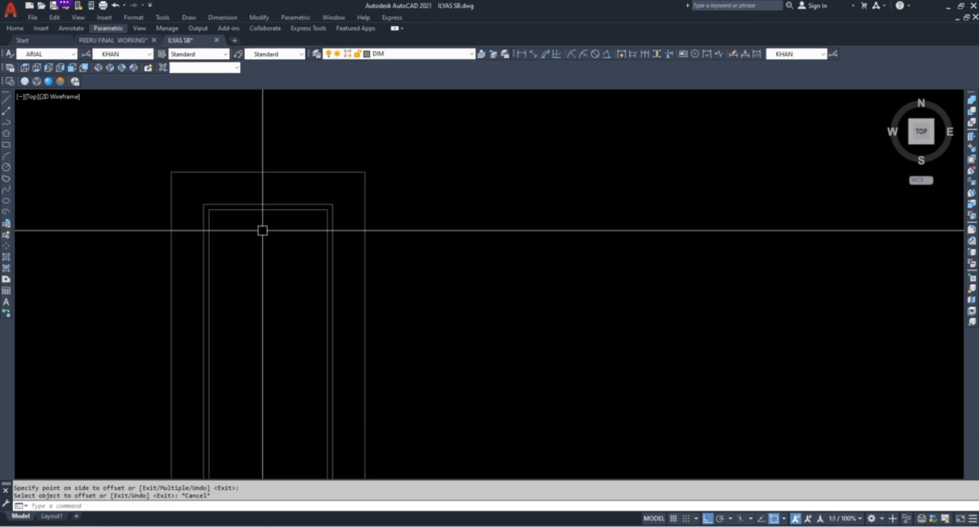
# Offset the innermost panel rectangle another .5 inward to complete the triple-line frame
pyautogui.write('o')
pyautogui.press('Return')
pyautogui.scroll(2, 256, 211)
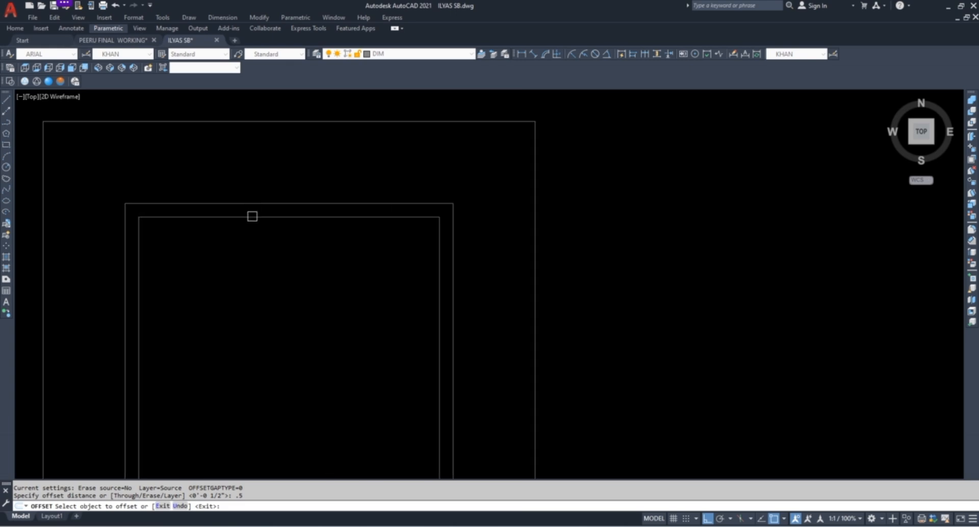
pyautogui.click(257, 207)
pyautogui.press('Escape')
pyautogui.press('Escape')
pyautogui.scroll(-5, 317, 224)
pyautogui.scroll(2, 330, 175)
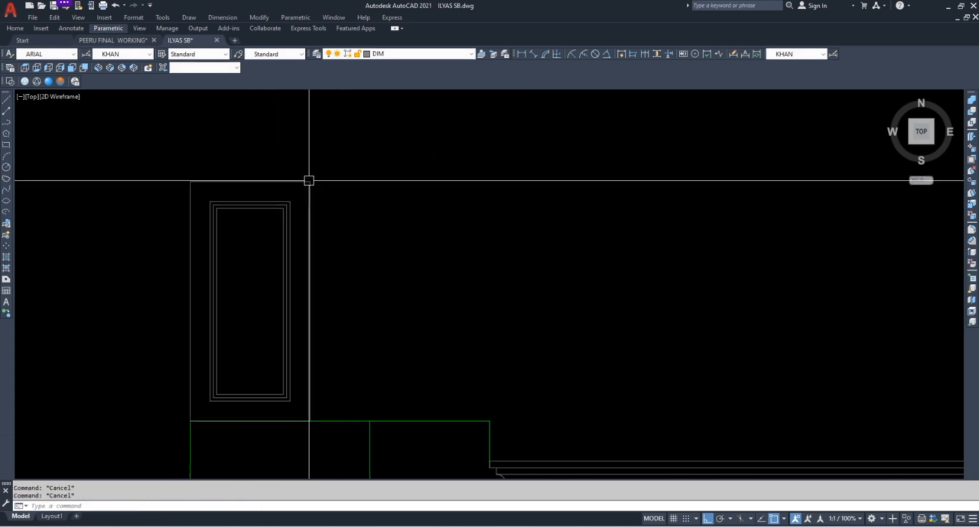
# Mirror the panelled post about the arched bay's centre line to the other end of the bay, keeping the original
pyautogui.scroll(-4, 308, 179)
pyautogui.scroll(4, 287, 171)
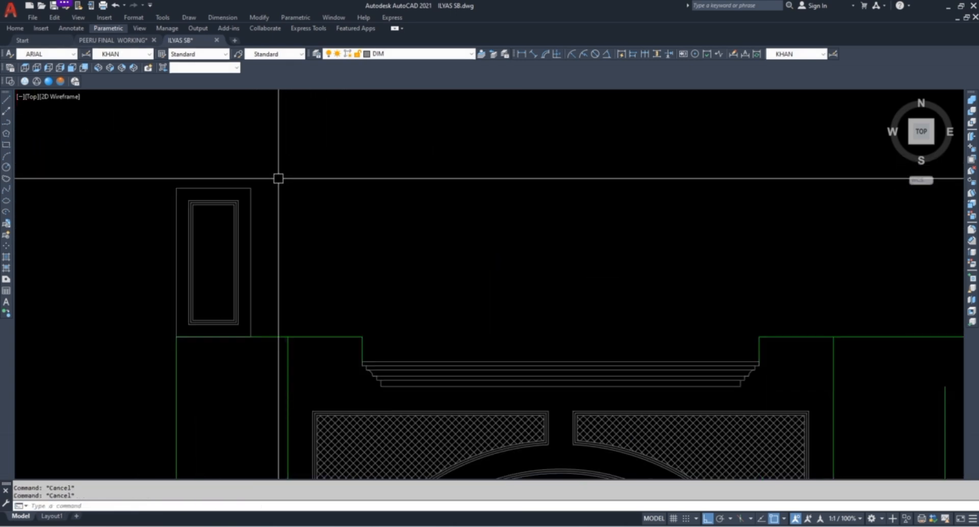
pyautogui.click(295, 170)
pyautogui.click(121, 256)
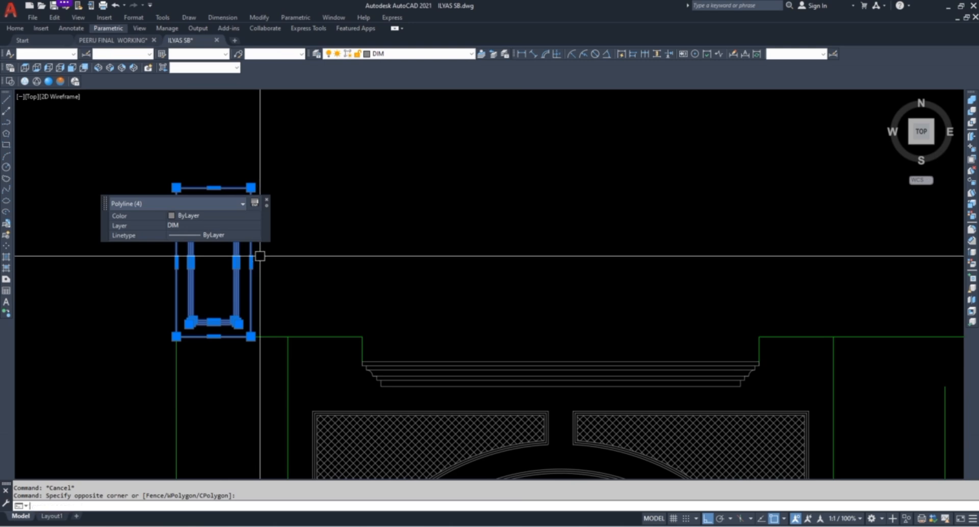
pyautogui.write('mi')
pyautogui.press('Return')
pyautogui.scroll(-4, 259, 256)
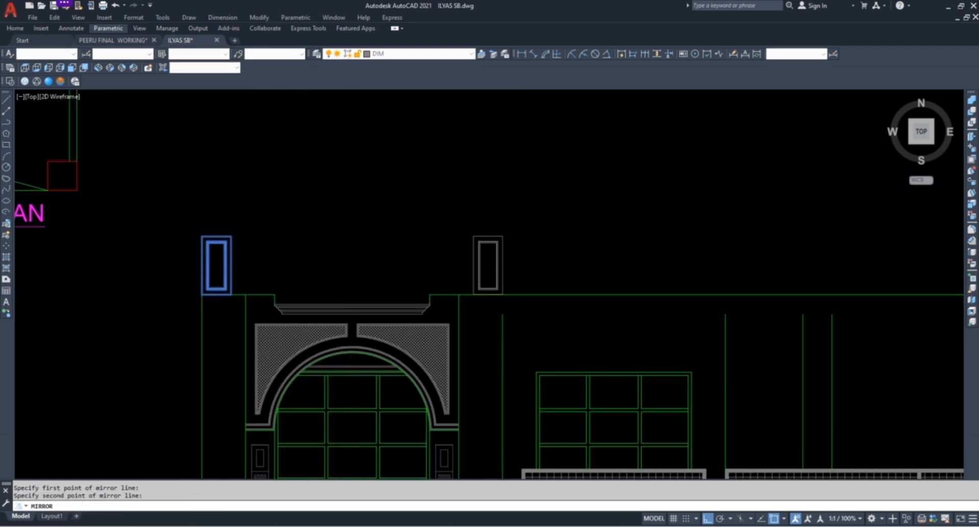
pyautogui.press('Escape')
pyautogui.press('Escape')
# Extend the four short vertical wall lines between the arched bay and the terrace wing up to the roof line
pyautogui.write('ex')
pyautogui.press('Return')
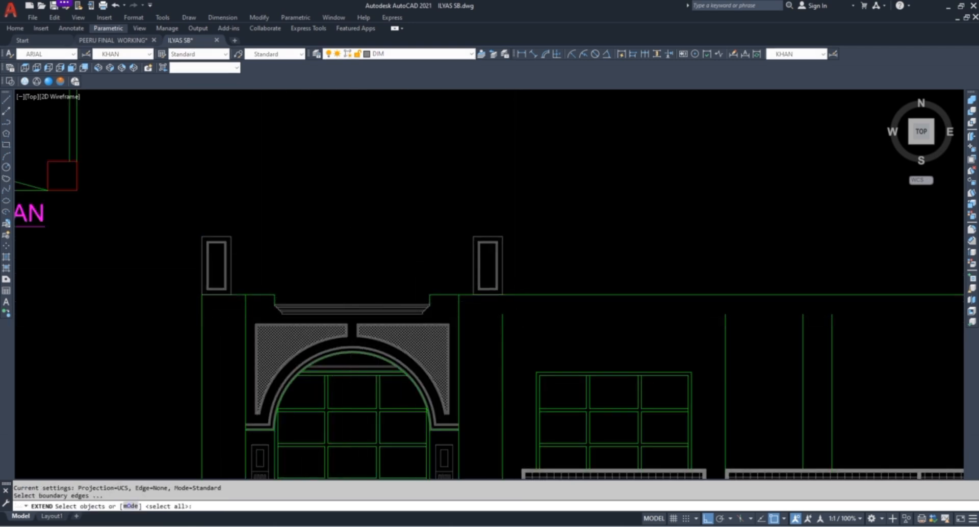
pyautogui.click(707, 325)
pyautogui.scroll(-6, 708, 325)
pyautogui.scroll(6, 660, 299)
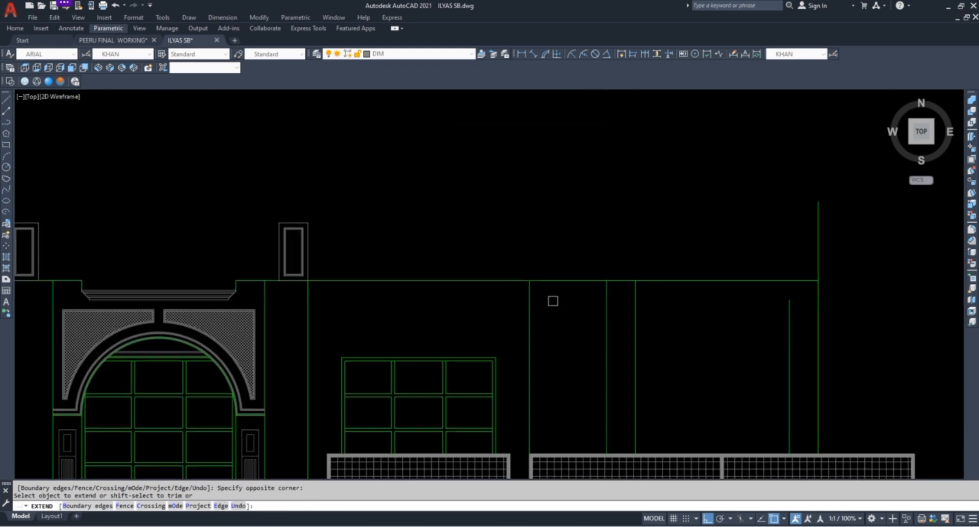
pyautogui.press('Escape')
pyautogui.press('Escape')
# Mirror the second post about the centre of the upper middle window, keeping the original, and save the drawing
pyautogui.scroll(2, 306, 263)
pyautogui.click(261, 307)
pyautogui.click(374, 151)
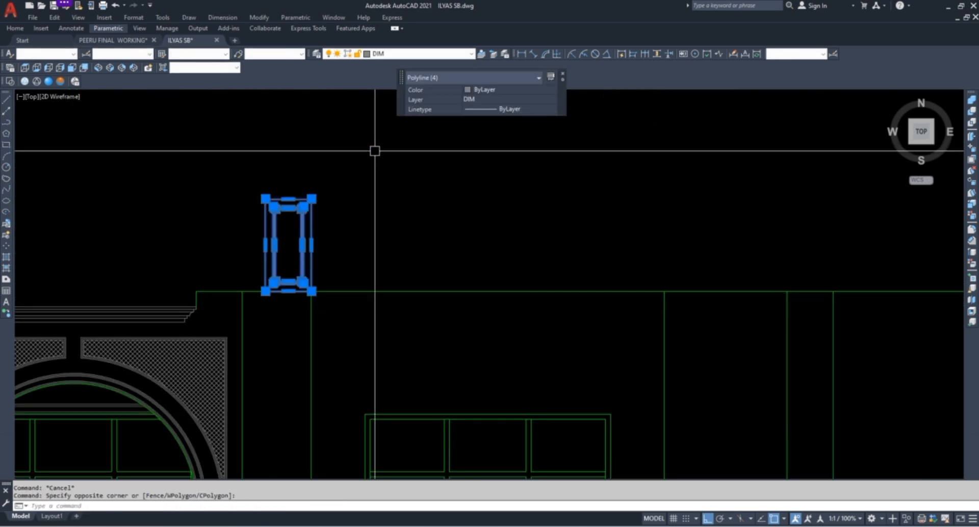
pyautogui.write('mi')
pyautogui.press('Return')
pyautogui.scroll(-2, 342, 199)
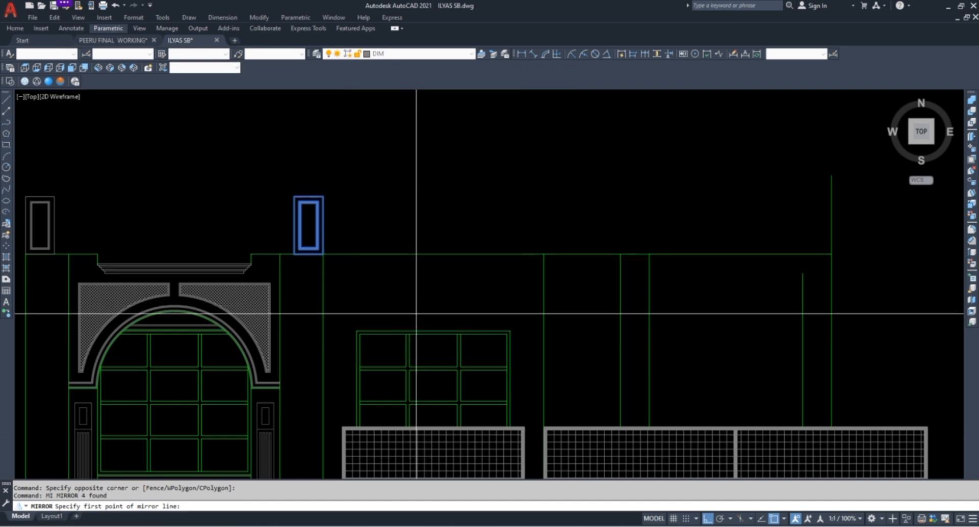
pyautogui.click(431, 332)
pyautogui.click(440, 202)
pyautogui.press('Escape')
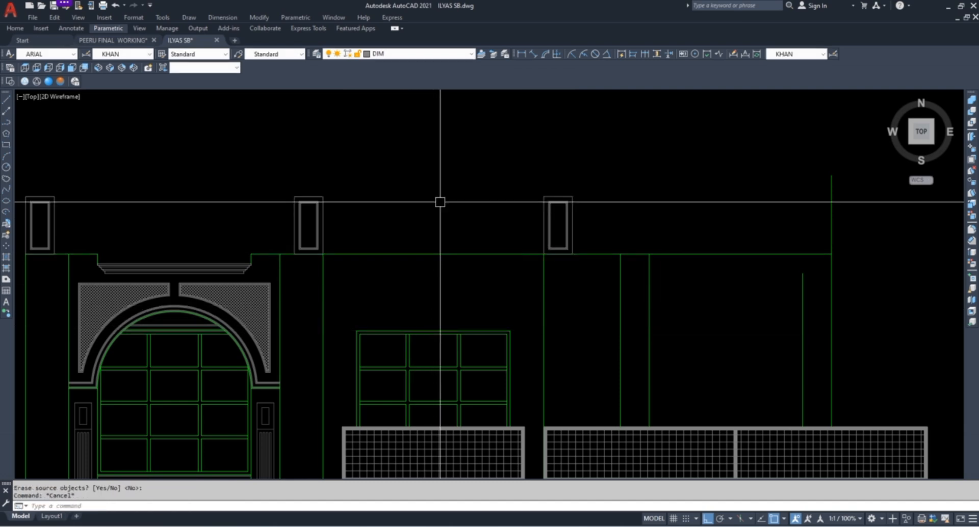
pyautogui.scroll(2, 271, 204)
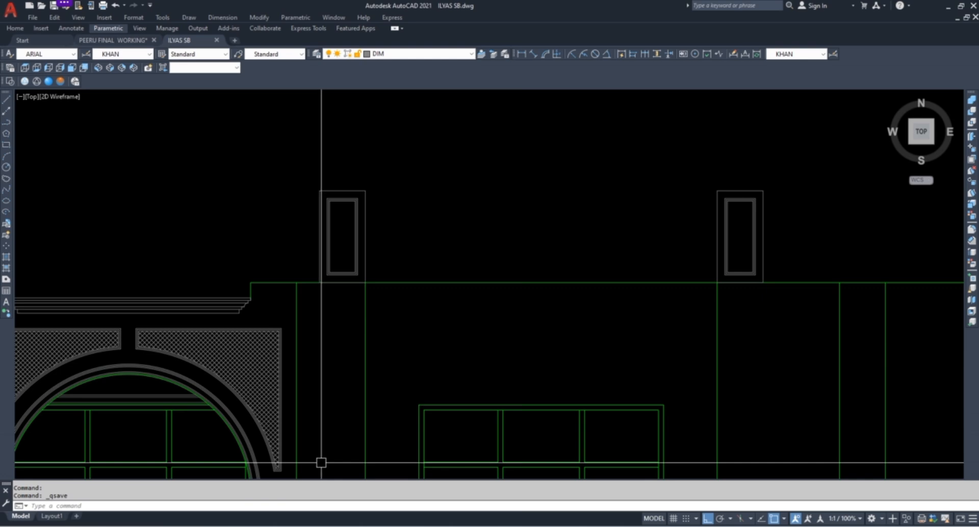
# Look through the other open drawings, including PEERU FINAL WORKING, and return to the ILYAS SB elevation
pyautogui.scroll(-3, 417, 265)
pyautogui.scroll(2, 279, 254)
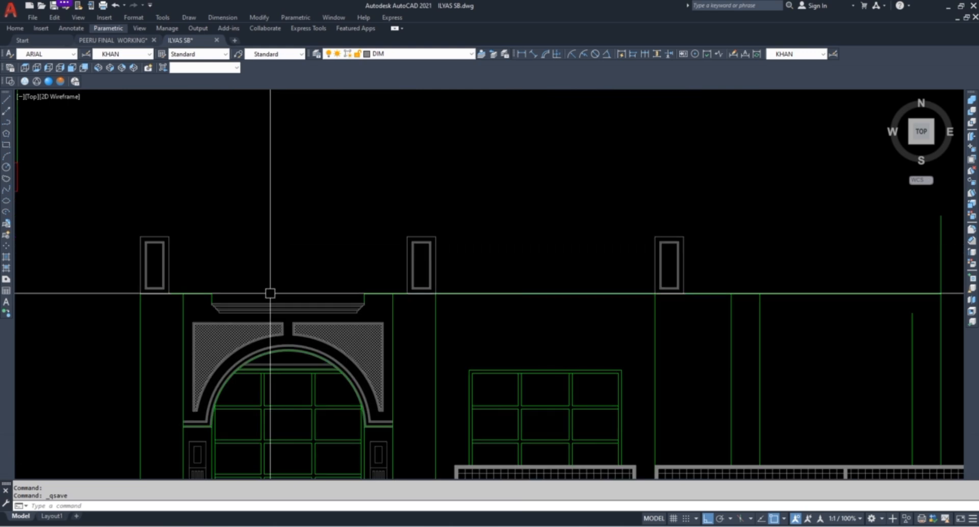
pyautogui.hotkey('ctrl', 'Tab')
pyautogui.hotkey('ctrl', 'Tab')
pyautogui.hotkey('ctrl', 'Tab')
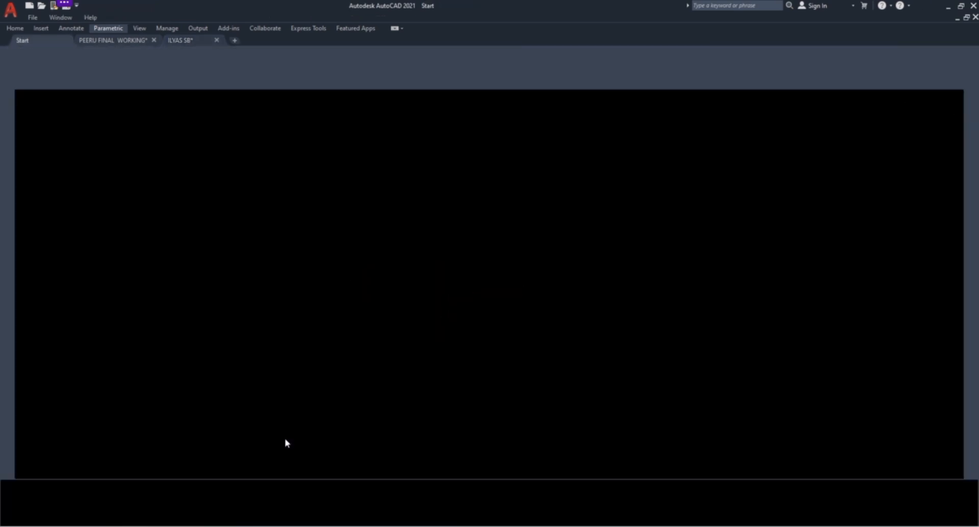
pyautogui.hotkey('ctrl', 'Tab')
pyautogui.hotkey('ctrl', 'Tab')
pyautogui.hotkey('ctrl', 'Tab')
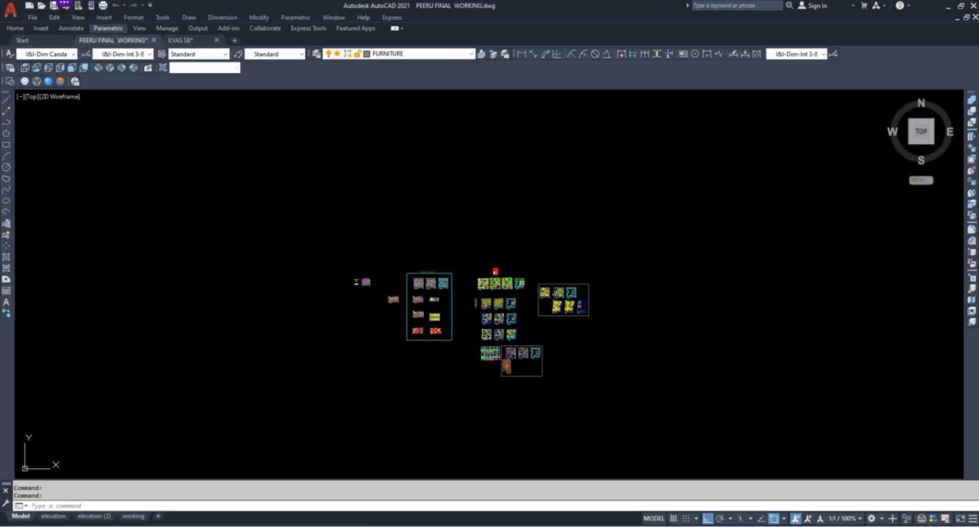
pyautogui.hotkey('ctrl', 'Tab')
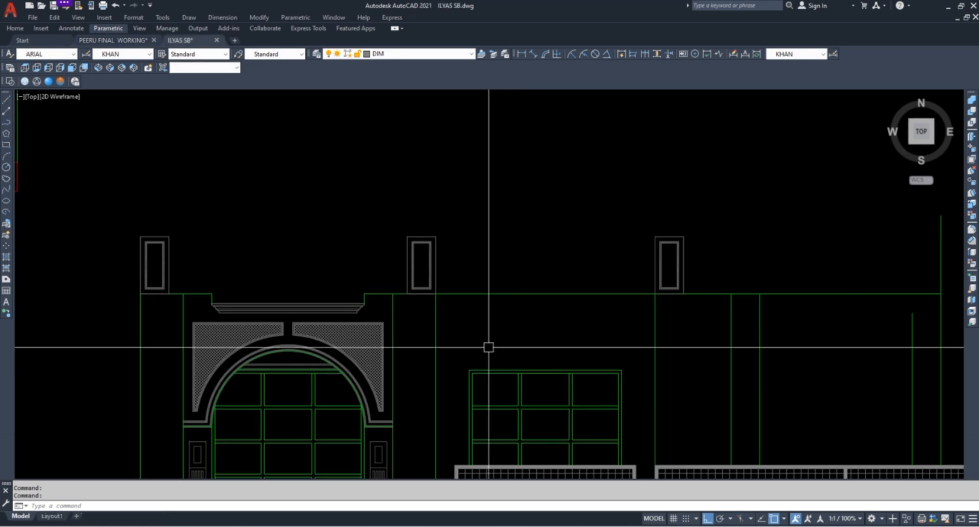
# Explode the reference front elevation block placed beside the house elevation
pyautogui.scroll(2, 382, 249)
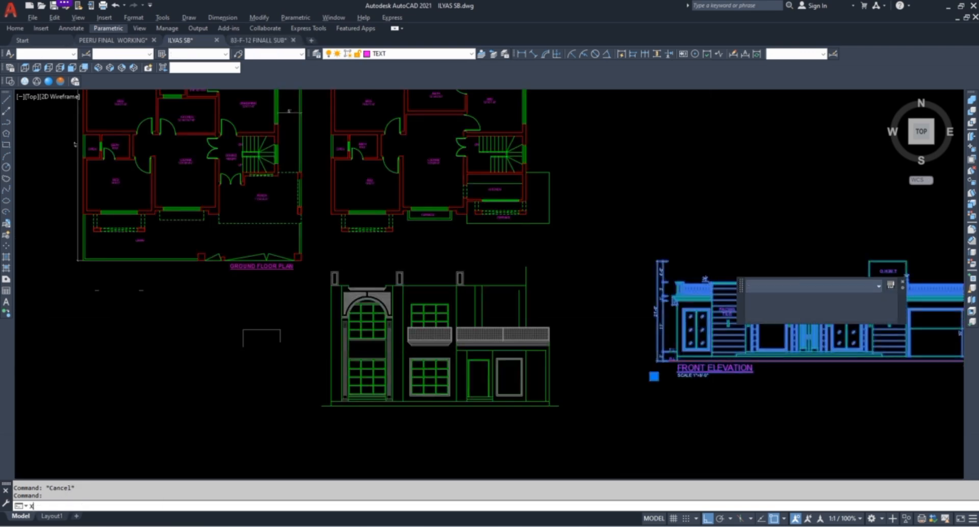
pyautogui.press('space')
pyautogui.scroll(12, 696, 282)
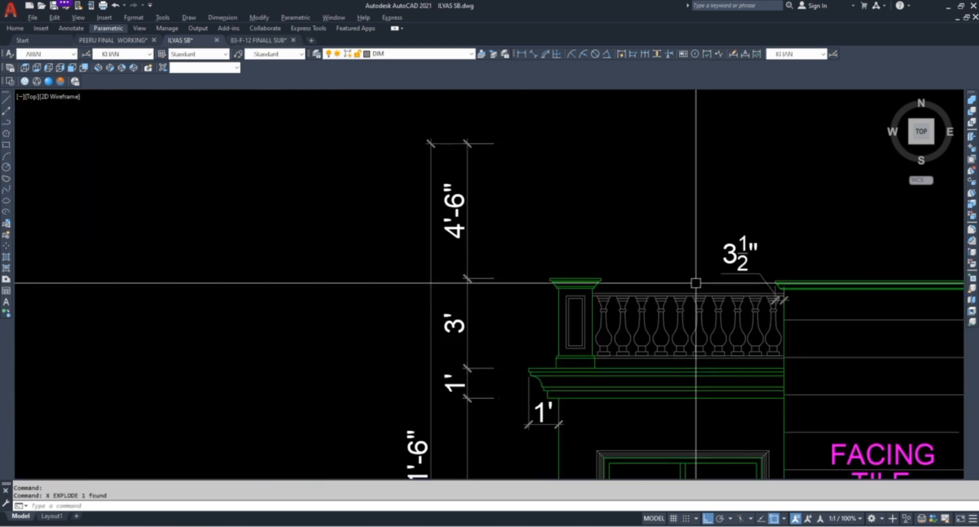
# Copy the moulded cap of the reference elevation's balustrade post onto the top corner of the leftmost parapet post
pyautogui.click(318, 278)
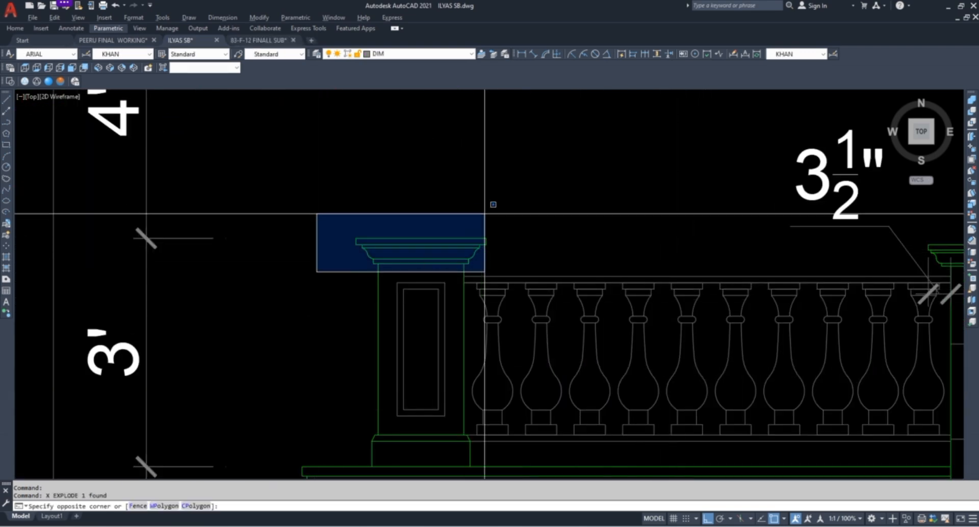
pyautogui.click(509, 195)
pyautogui.write('co')
pyautogui.press('space')
pyautogui.scroll(4, 388, 279)
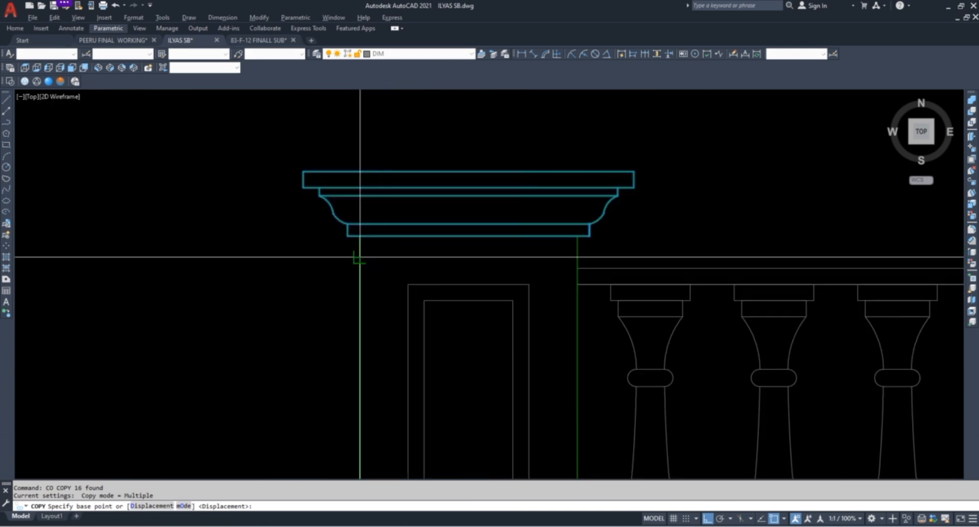
pyautogui.click(360, 236)
pyautogui.scroll(-8, 360, 236)
pyautogui.scroll(6, 284, 232)
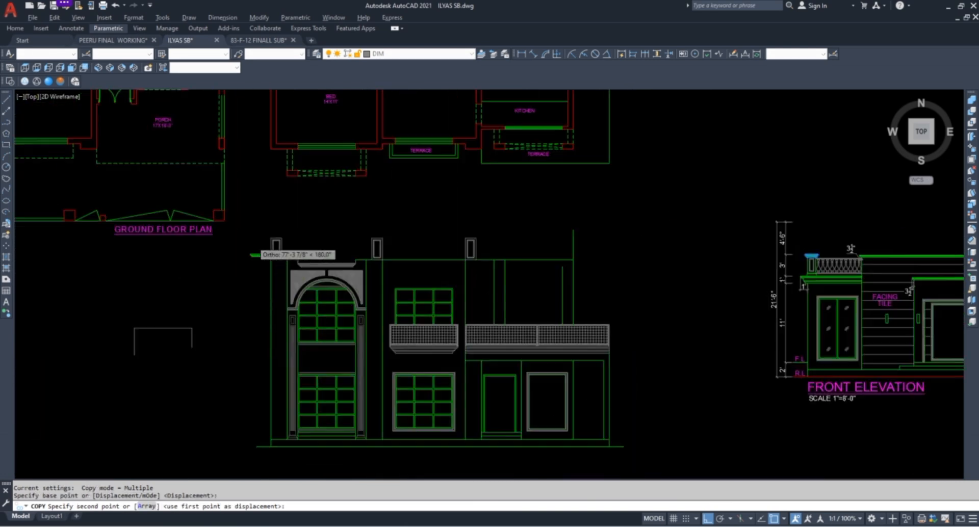
pyautogui.click(293, 234)
pyautogui.scroll(4, 345, 219)
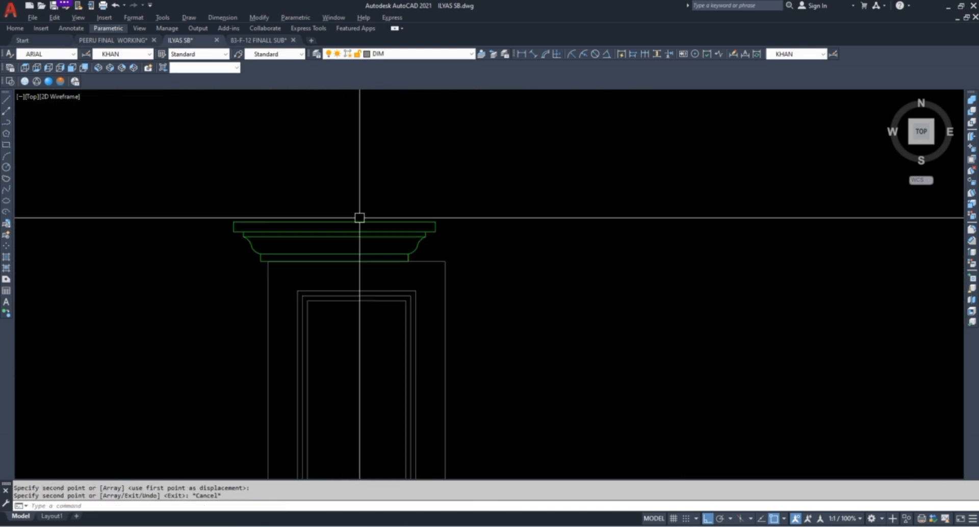
pyautogui.press('Escape')
pyautogui.press('Escape')
pyautogui.click(439, 195)
pyautogui.click(398, 260)
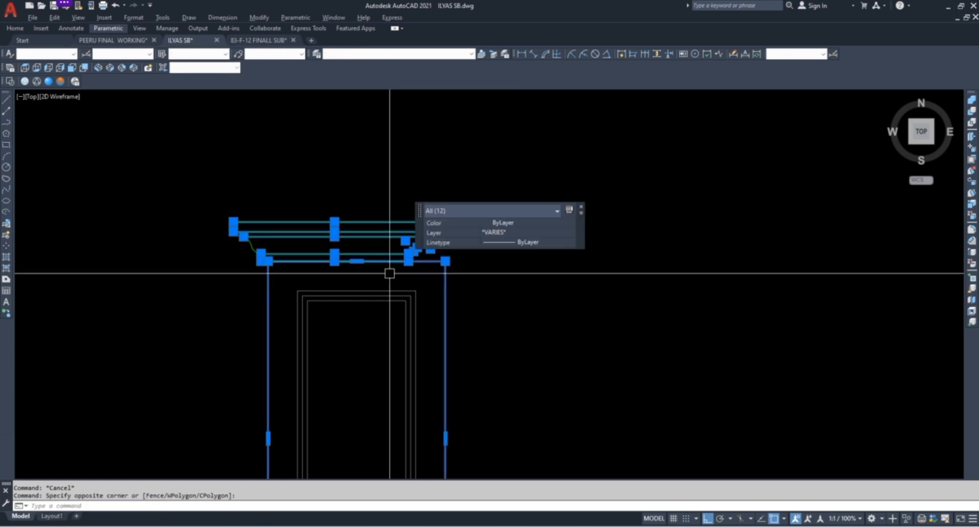
pyautogui.write('s')
pyautogui.press('Return')
pyautogui.click(408, 262)
pyautogui.scroll(-6, 404, 197)
pyautogui.press('Escape')
pyautogui.press('Escape')
pyautogui.press('Escape')
# Erase the leftmost parapet post of the house elevation together with the moulded cap on it
pyautogui.click(448, 170)
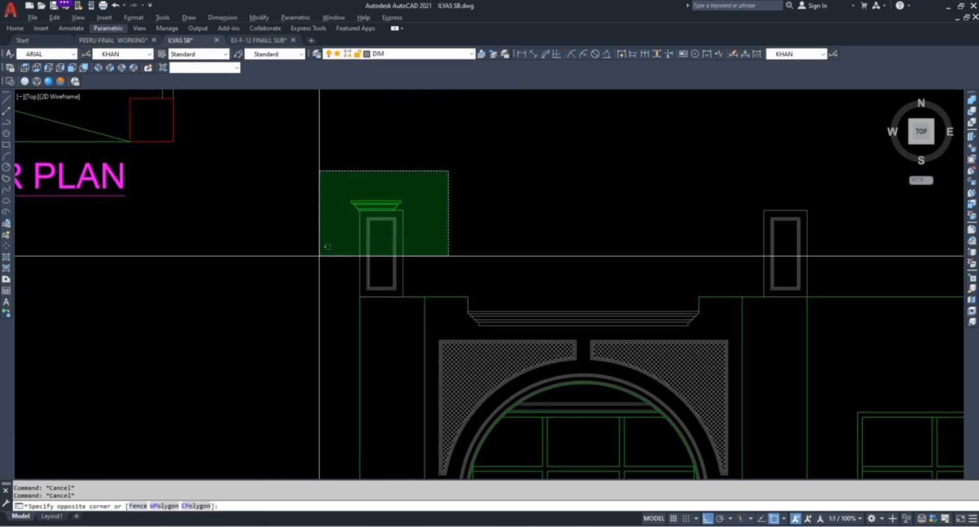
pyautogui.click(319, 255)
pyautogui.write('e')
pyautogui.press('Return')
# Copy the complete balustrade post with cap, panel and base from the reference elevation onto the far left corner of the house roof line
pyautogui.scroll(-8, 243, 256)
pyautogui.scroll(12, 602, 269)
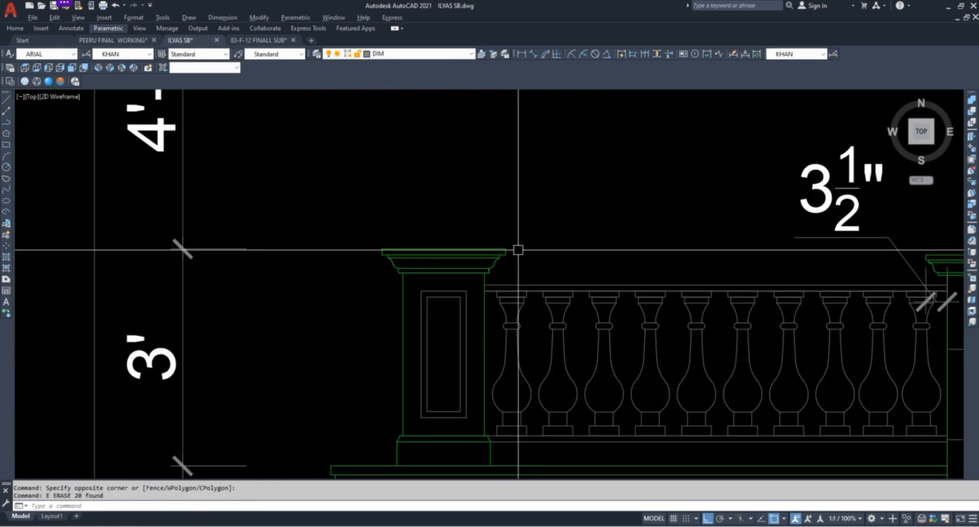
pyautogui.click(528, 276)
pyautogui.click(350, 195)
pyautogui.scroll(8, 367, 352)
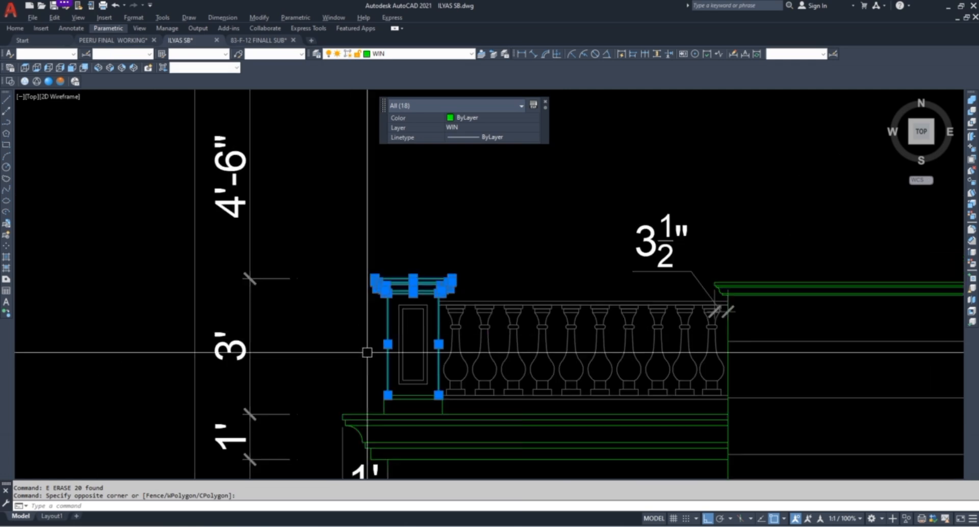
pyautogui.scroll(-6, 368, 434)
pyautogui.click(386, 416)
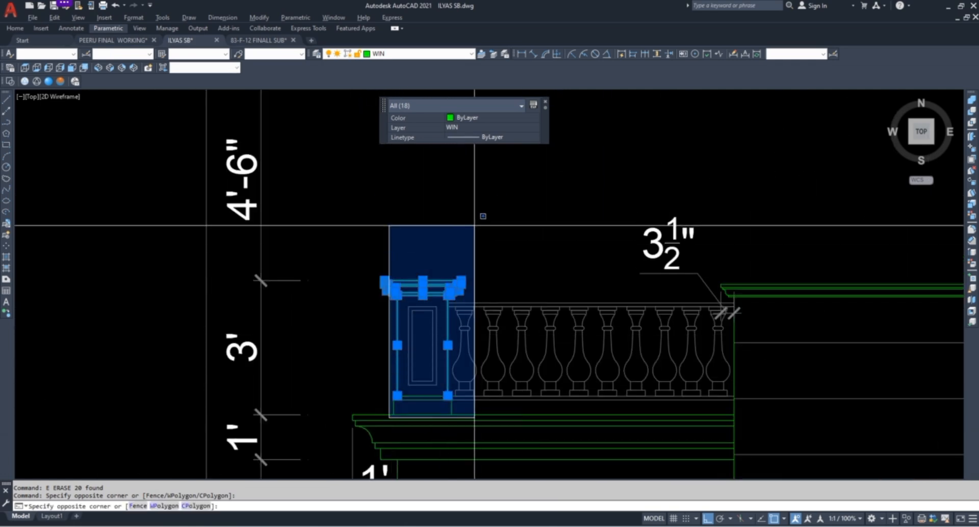
pyautogui.click(459, 217)
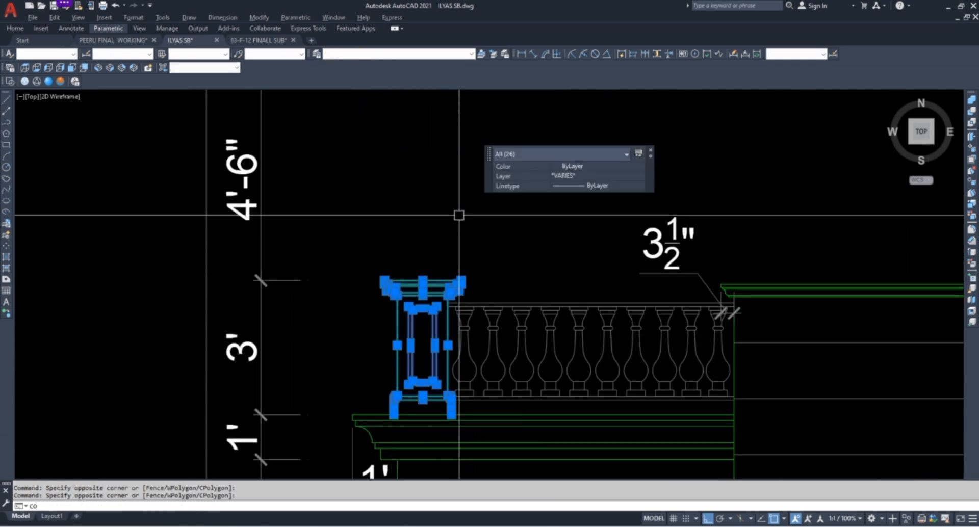
pyautogui.press('space')
pyautogui.scroll(4, 396, 428)
pyautogui.click(381, 402)
pyautogui.scroll(-12, 512, 334)
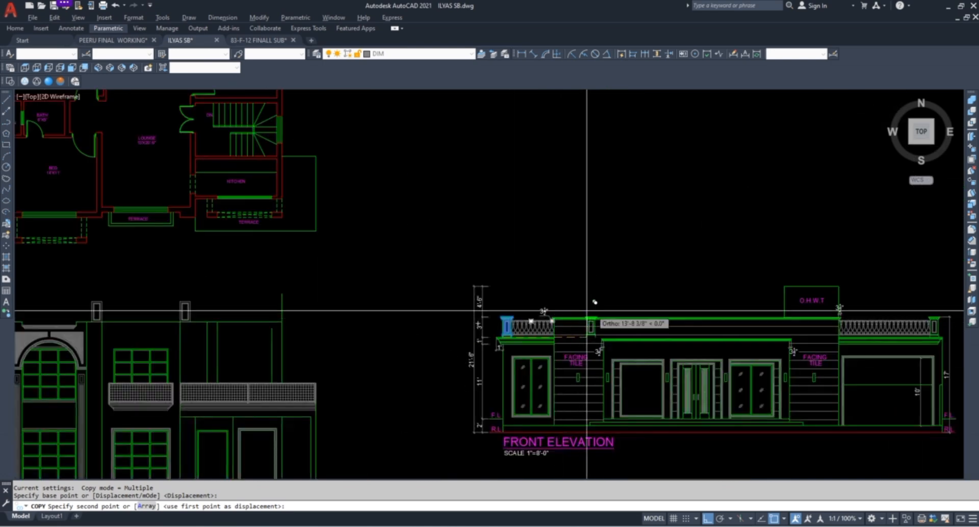
pyautogui.scroll(-3, 361, 321)
pyautogui.scroll(10, 367, 319)
pyautogui.click(386, 262)
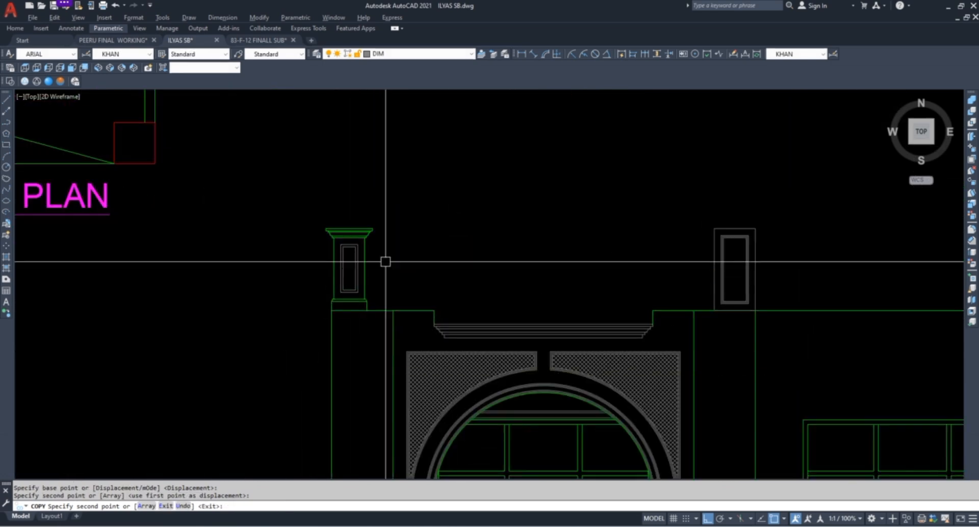
pyautogui.press('Escape')
pyautogui.press('Escape')
pyautogui.press('Escape')
# Erase the plain panelled post standing on the roof line just past the arched window bay
pyautogui.moveTo(787, 245); pyautogui.dragTo(693, 249, button='middle')
pyautogui.click(728, 198)
pyautogui.click(555, 287)
pyautogui.write('e')
pyautogui.press('space')
pyautogui.press('Escape')
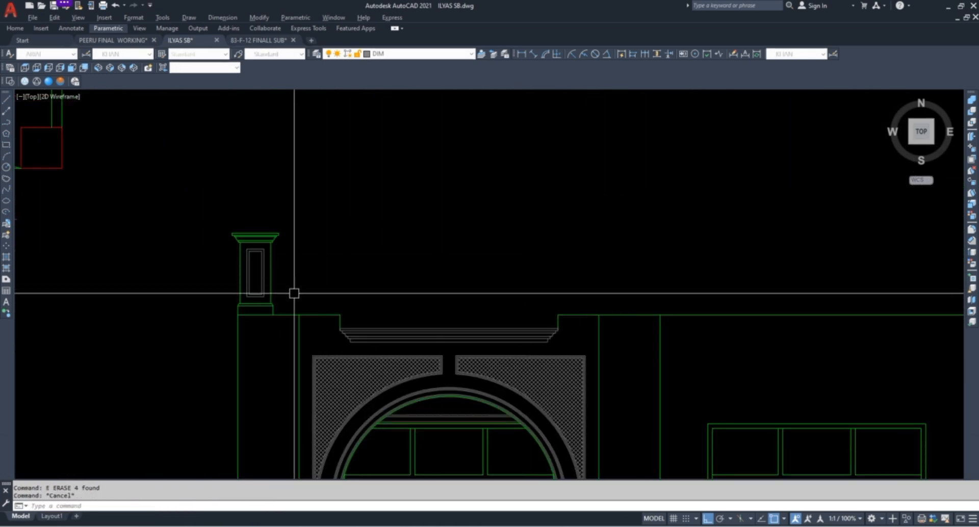
pyautogui.scroll(5, 294, 294)
pyautogui.click(144, 350)
pyautogui.click(304, 125)
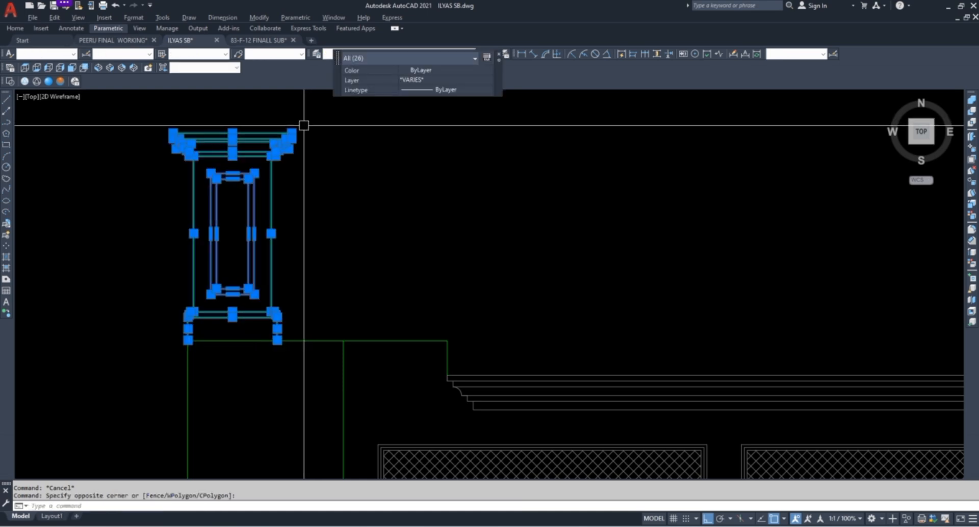
pyautogui.press('Escape')
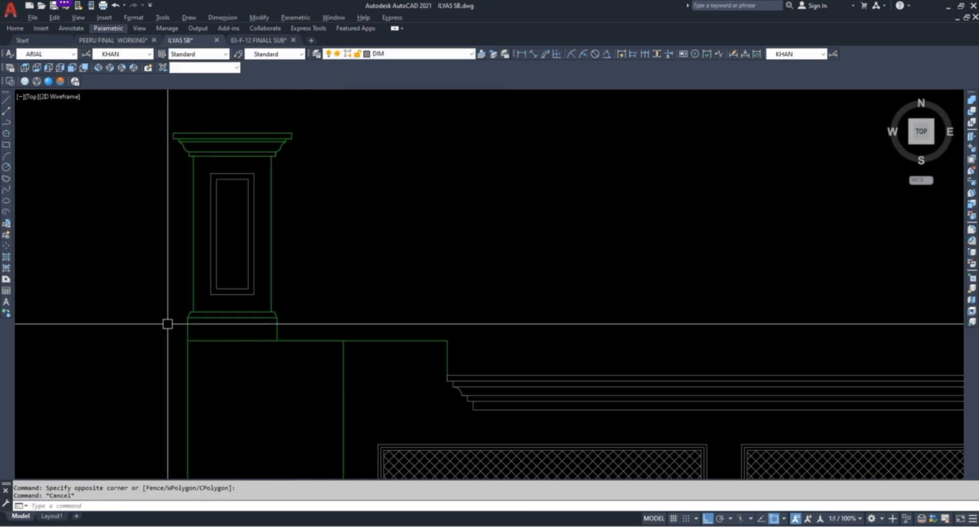
# Copy the capped post by its lower right base corner onto the parapet edge where the recess above the arch begins
pyautogui.click(137, 369)
pyautogui.click(308, 118)
pyautogui.write('co')
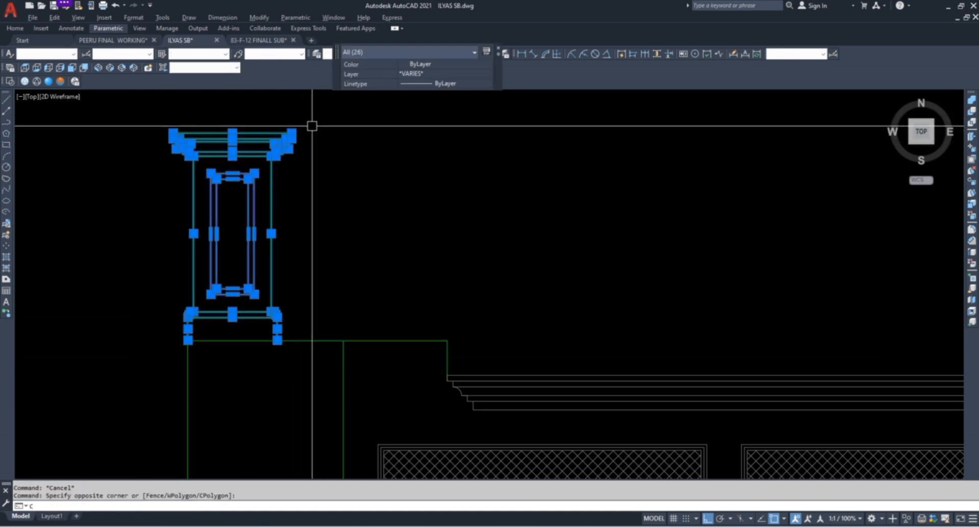
pyautogui.press('space')
pyautogui.click(278, 341)
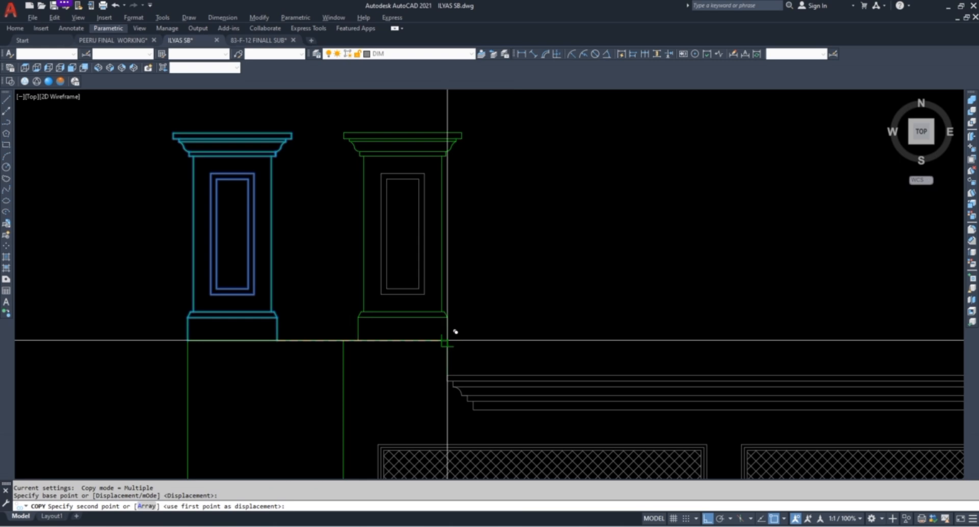
pyautogui.click(448, 341)
pyautogui.press('Escape')
pyautogui.press('Escape')
# Mirror both capped posts about the vertical centre line of the arched bay, keeping the originals
pyautogui.click(153, 360)
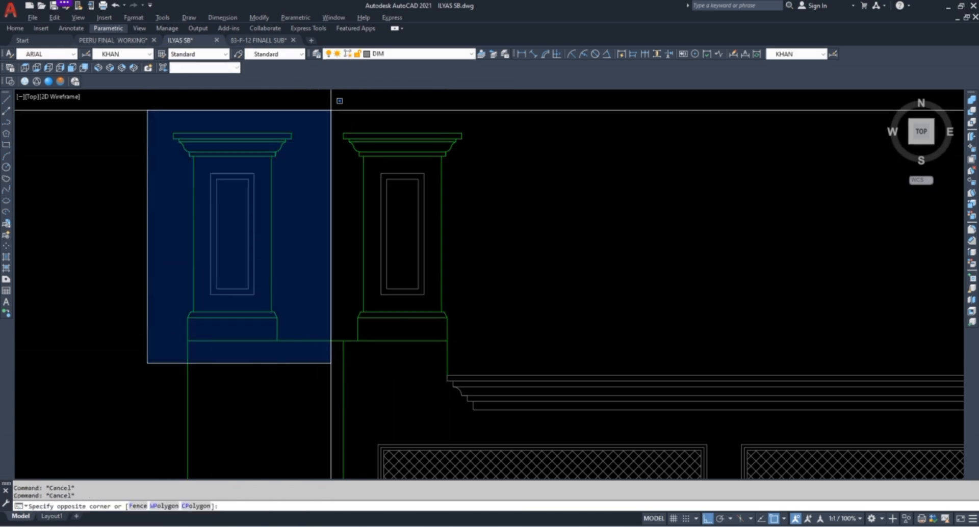
pyautogui.click(334, 105)
pyautogui.click(315, 372)
pyautogui.click(474, 116)
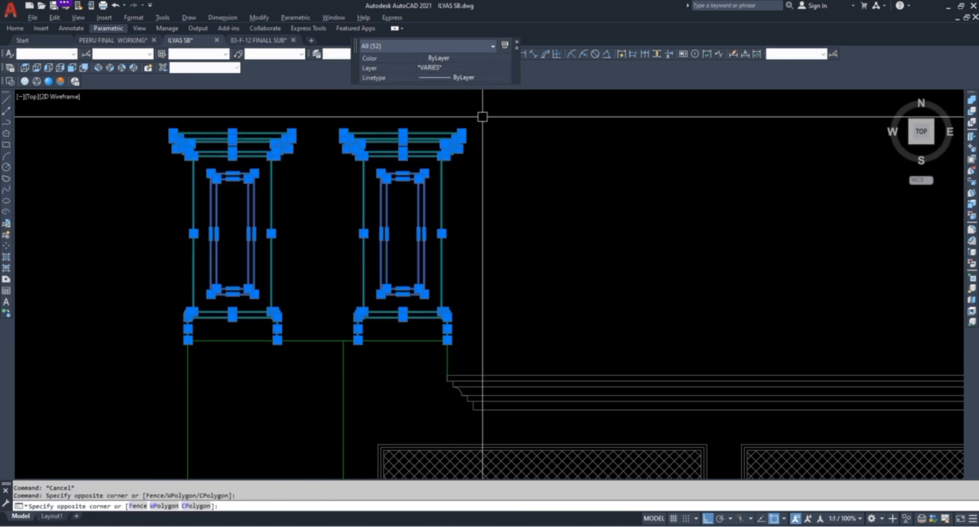
pyautogui.write('mi')
pyautogui.press('space')
pyautogui.scroll(-4, 327, 239)
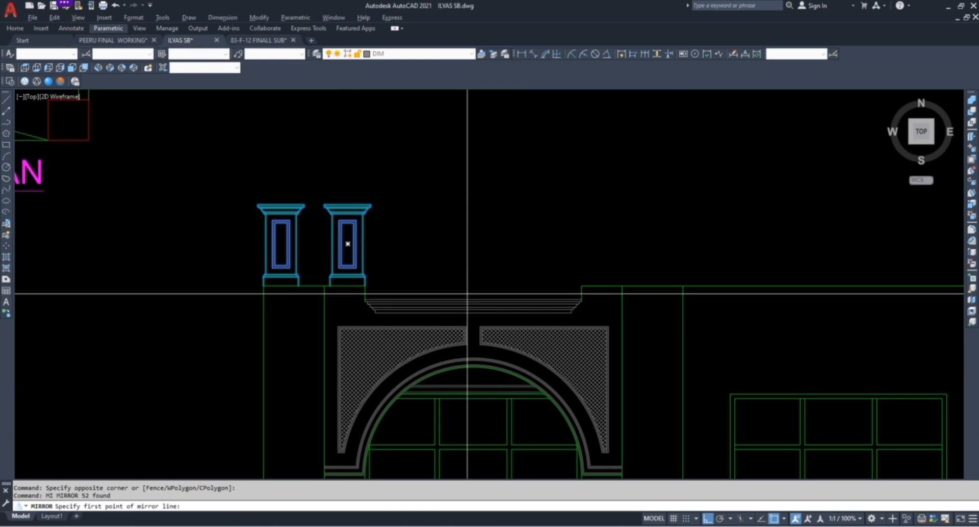
pyautogui.click(468, 299)
pyautogui.click(473, 186)
pyautogui.press('Return')
# Erase the remaining plain panelled post on the roof line beyond the upper middle window
pyautogui.scroll(-3, 459, 218)
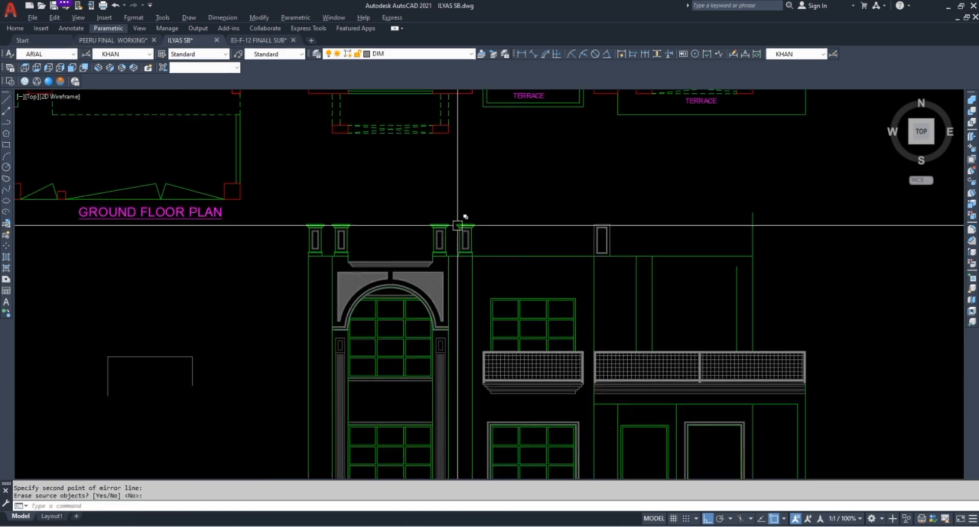
pyautogui.scroll(5, 717, 258)
pyautogui.press('Escape')
pyautogui.press('Escape')
pyautogui.click(711, 330)
pyautogui.click(839, 169)
pyautogui.press('Delete')
pyautogui.press('Escape')
pyautogui.press('Escape')
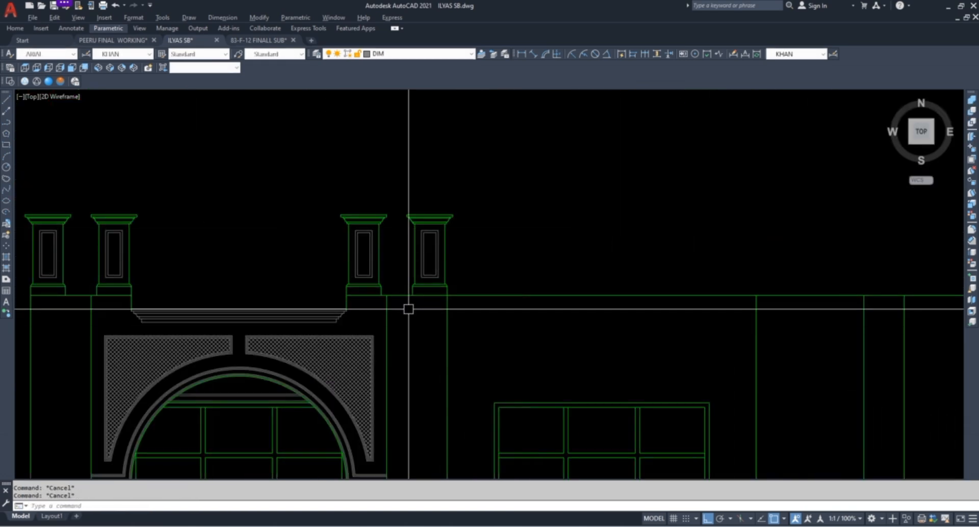
# Mirror the rightmost capped post about the vertical centre line of the upper middle window, keeping the original
pyautogui.click(402, 308)
pyautogui.click(528, 149)
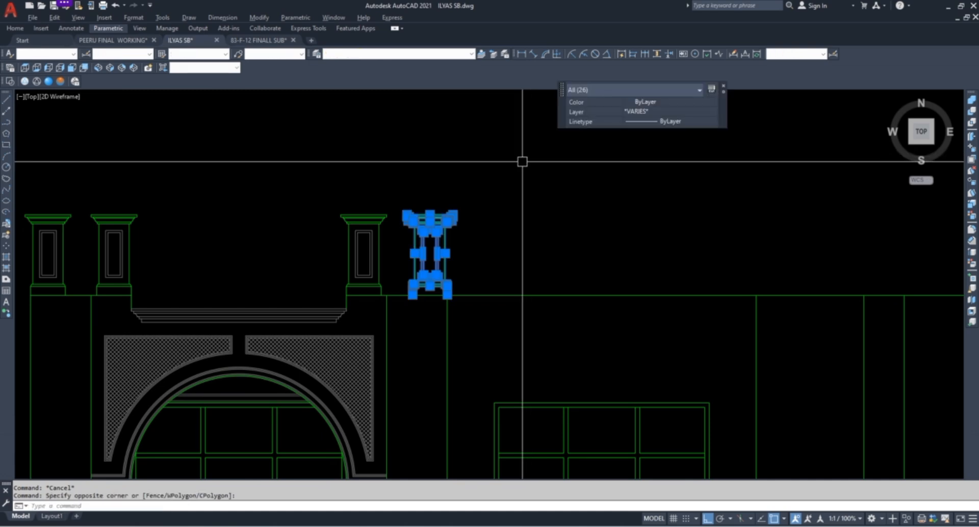
pyautogui.write('MI')
pyautogui.press('Return')
pyautogui.scroll(-3, 463, 175)
pyautogui.scroll(2, 460, 267)
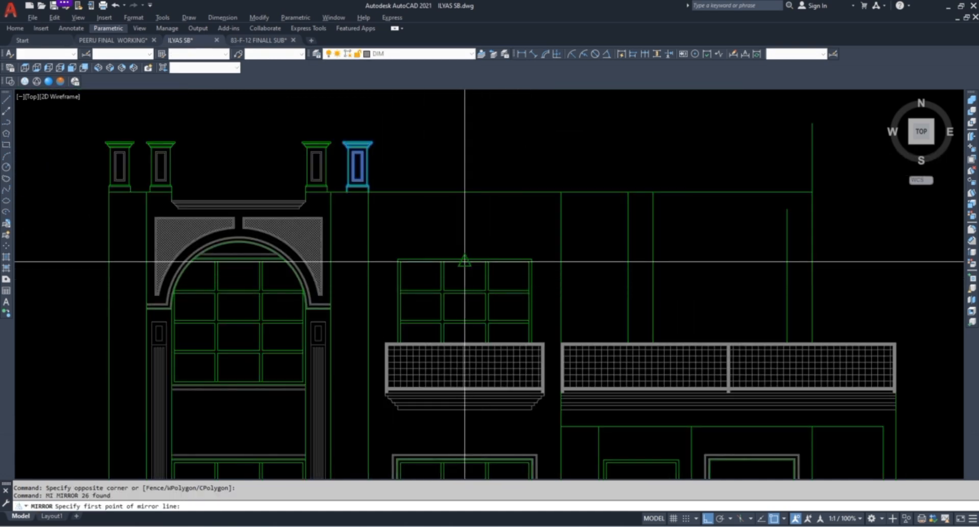
pyautogui.click(464, 262)
pyautogui.scroll(2, 617, 155)
pyautogui.click(452, 254)
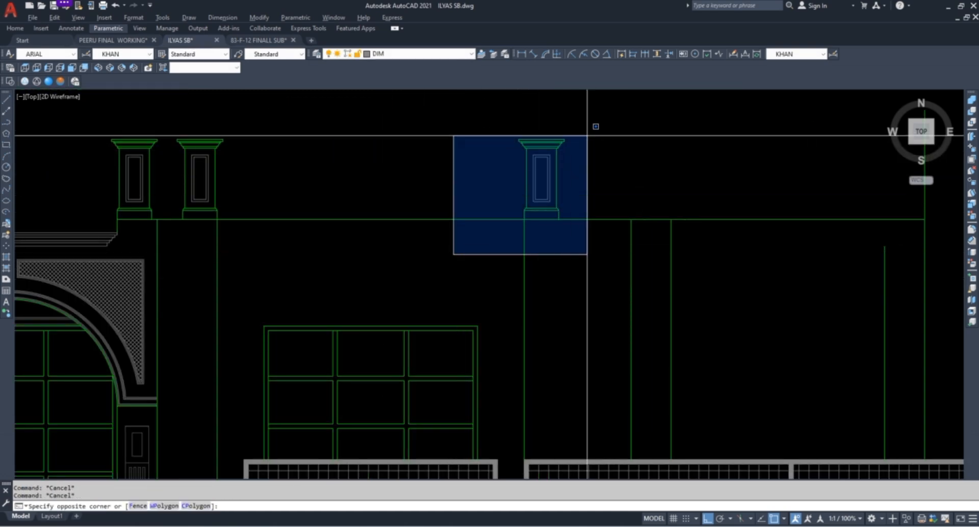
pyautogui.click(589, 134)
pyautogui.write('mi')
pyautogui.press('Return')
pyautogui.scroll(-4, 462, 219)
pyautogui.scroll(1, 536, 212)
pyautogui.press('Escape')
pyautogui.press('Escape')
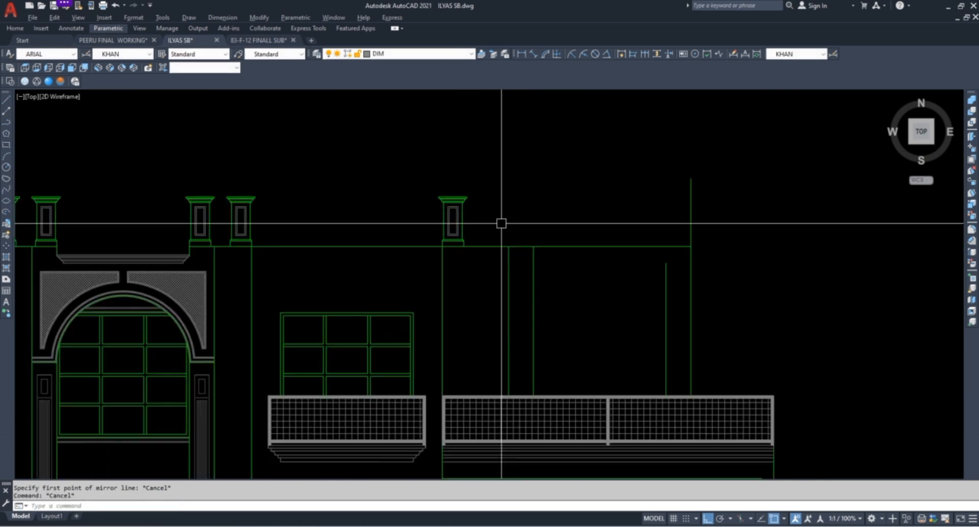
# Copy the first baluster and the top rails of the reference balustrade into the recess above the arch, onto the cornice's left end
pyautogui.scroll(-2, 503, 221)
pyautogui.scroll(2, 372, 234)
pyautogui.scroll(-2, 481, 223)
pyautogui.scroll(5, 464, 223)
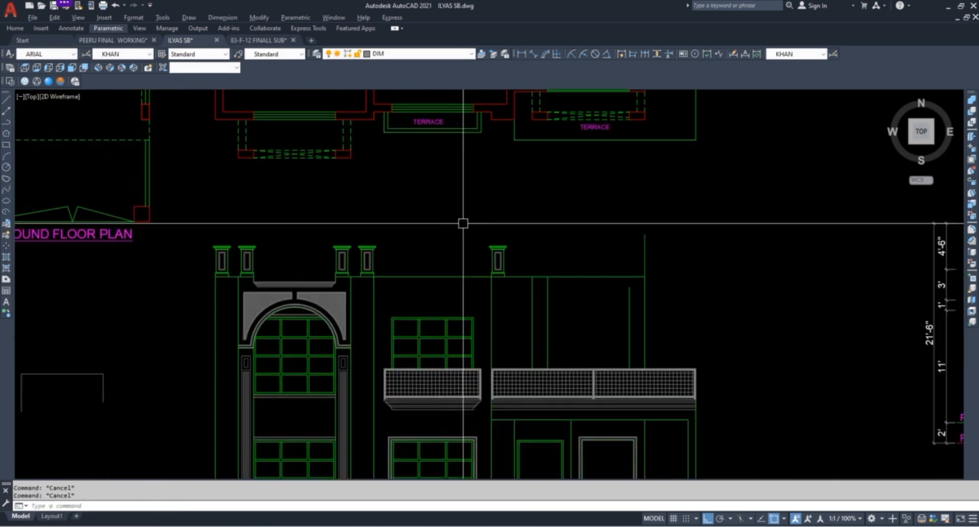
pyautogui.scroll(-8, 455, 290)
pyautogui.scroll(8, 482, 322)
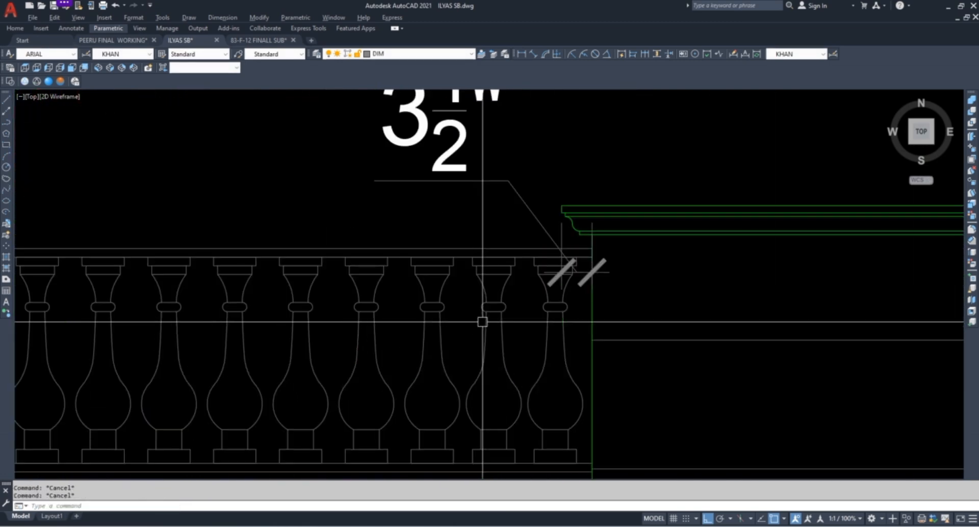
pyautogui.scroll(-4, 417, 287)
pyautogui.scroll(4, 283, 297)
pyautogui.click(338, 219)
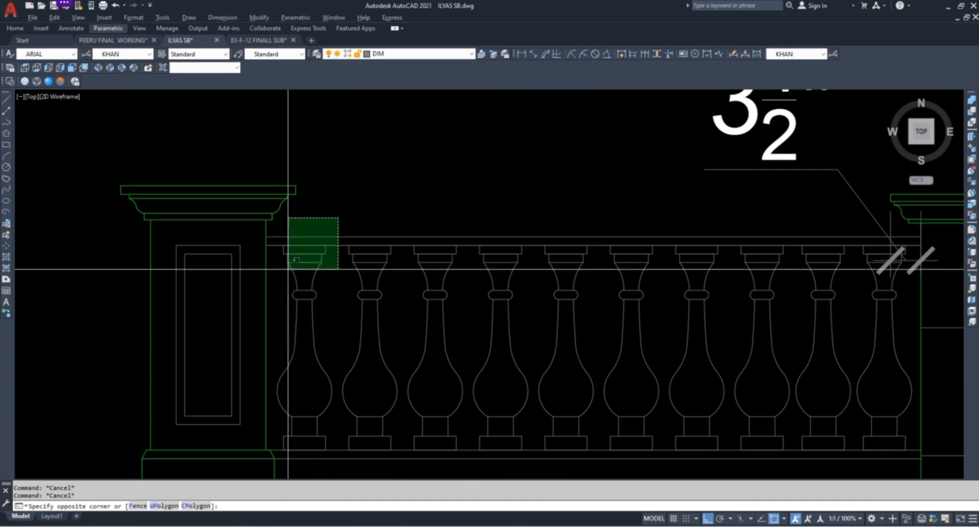
pyautogui.click(298, 303)
pyautogui.write('co')
pyautogui.press('Return')
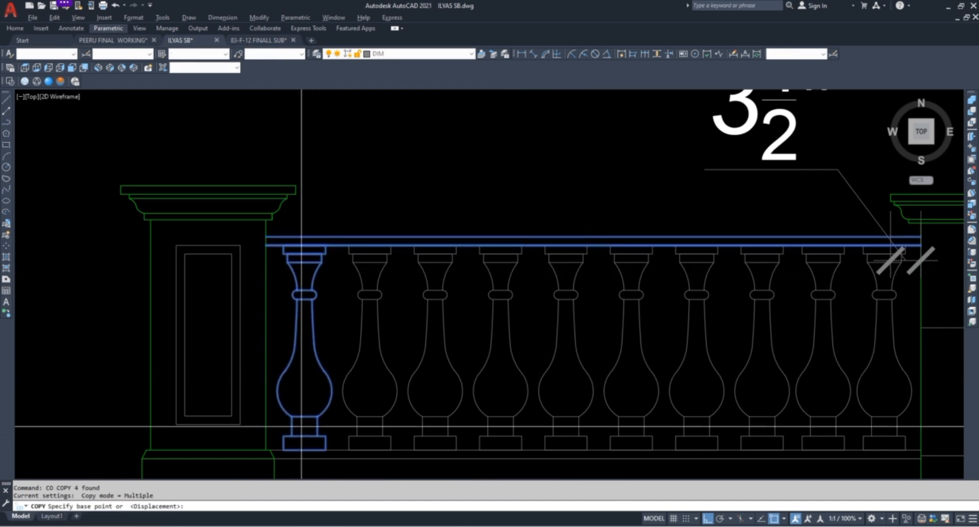
pyautogui.scroll(4, 284, 416)
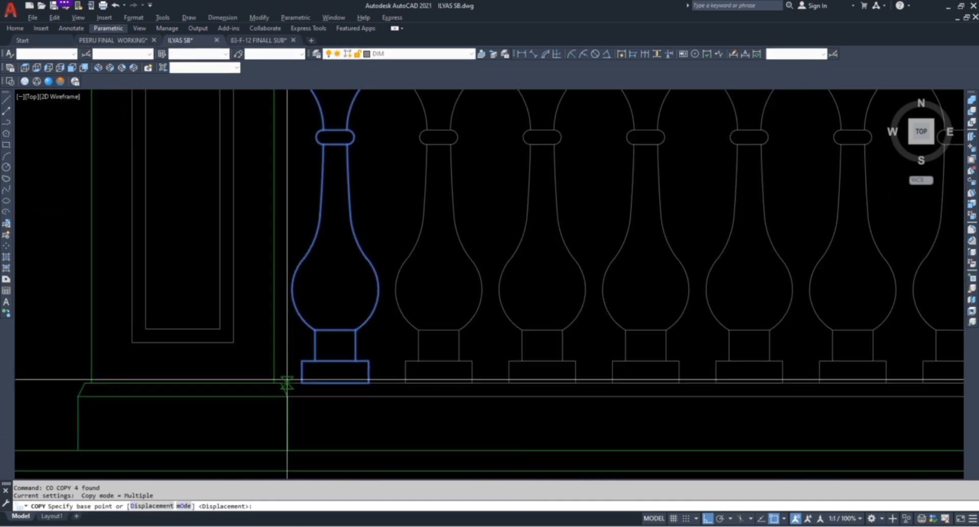
pyautogui.click(312, 382)
pyautogui.scroll(-10, 430, 269)
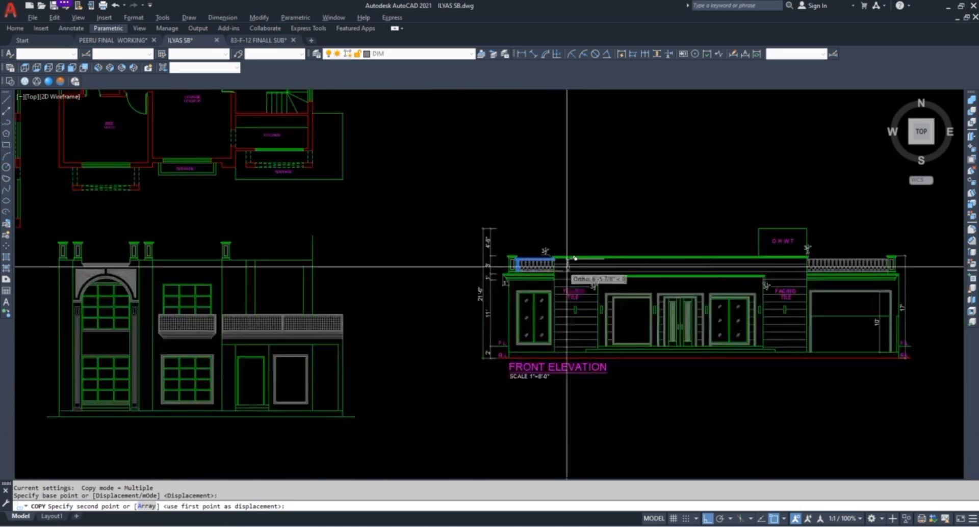
pyautogui.press('F8')
pyautogui.scroll(6, 295, 280)
pyautogui.scroll(6, 295, 279)
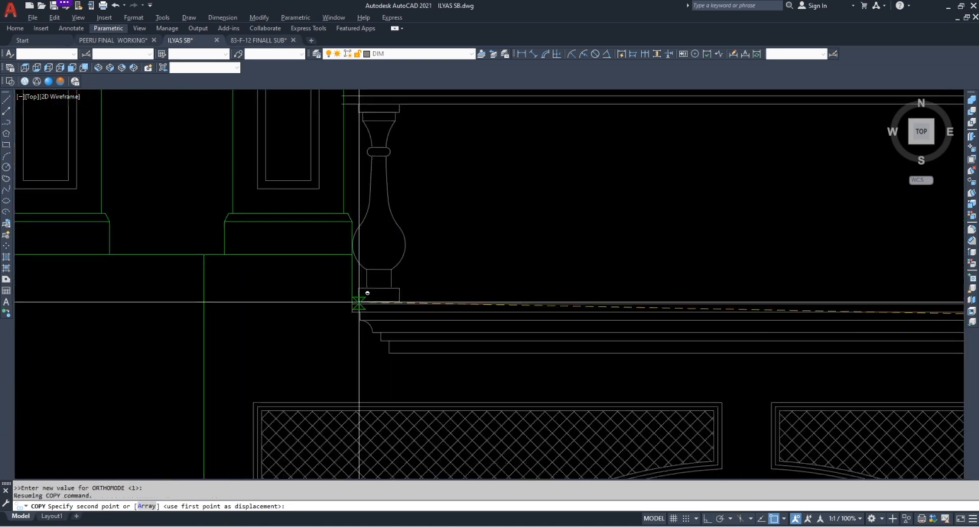
pyautogui.click(383, 293)
pyautogui.press('Escape')
# Move the copied baluster and rails about 3 inches horizontally to the right, away from the inner left post
pyautogui.scroll(-5, 400, 258)
pyautogui.scroll(6, 378, 212)
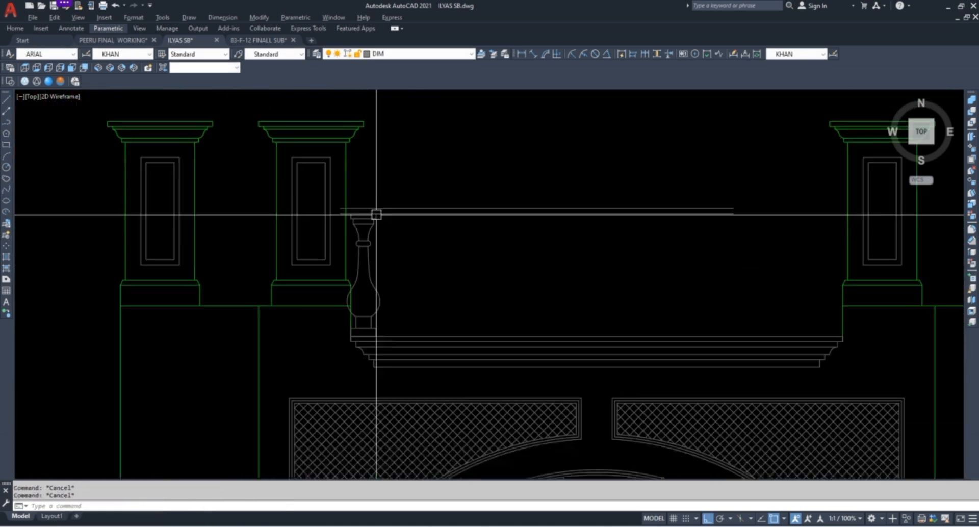
pyautogui.click(426, 175)
pyautogui.click(381, 298)
pyautogui.write('m')
pyautogui.press('space')
pyautogui.click(414, 325)
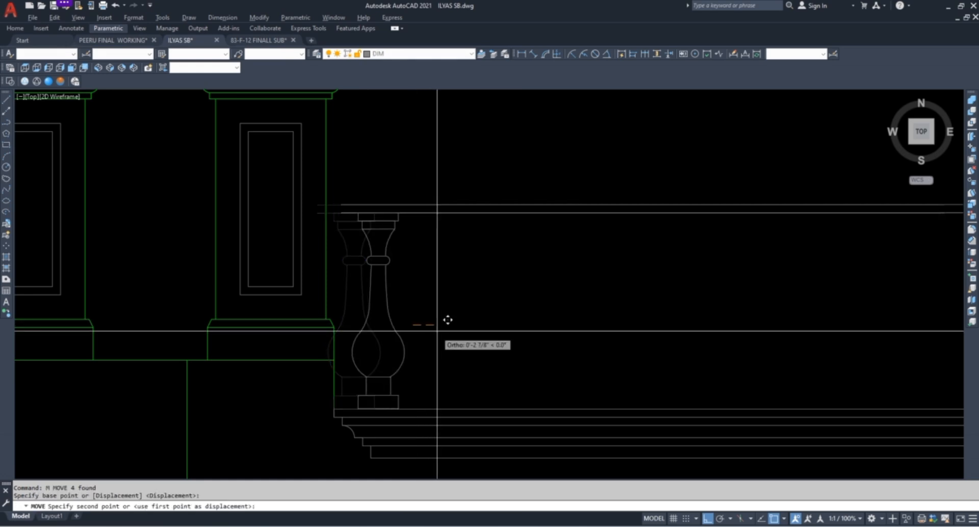
pyautogui.click(445, 332)
pyautogui.press('Escape')
# Extend the copied balustrade rails to the side of the inner left post
pyautogui.scroll(4, 351, 204)
pyautogui.write('e')
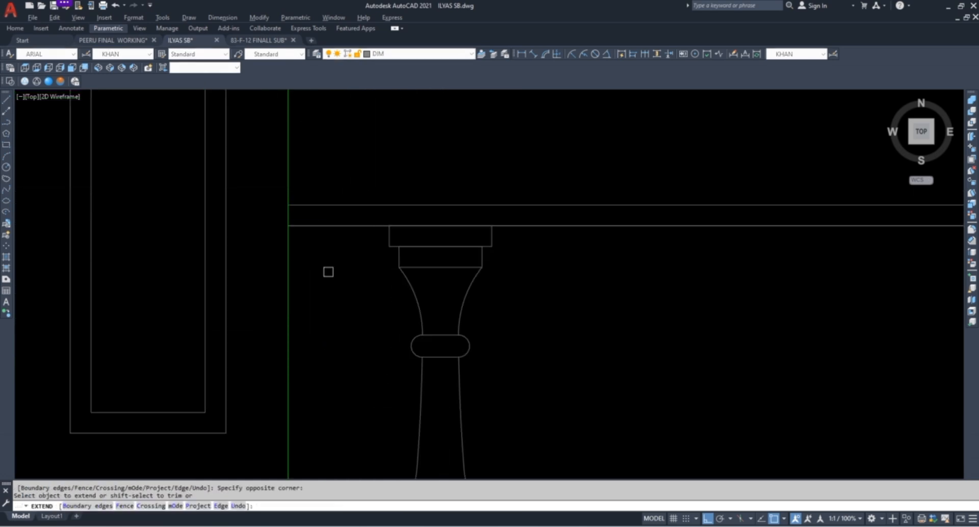
pyautogui.press('Escape')
pyautogui.scroll(-6, 314, 227)
pyautogui.press('Escape')
pyautogui.press('Escape')
# Erase the copied baluster and its two rails from the recess above the arch
pyautogui.scroll(2, 362, 280)
pyautogui.click(389, 280)
pyautogui.click(312, 181)
pyautogui.press('e')
pyautogui.press('space')
pyautogui.scroll(-5, 286, 223)
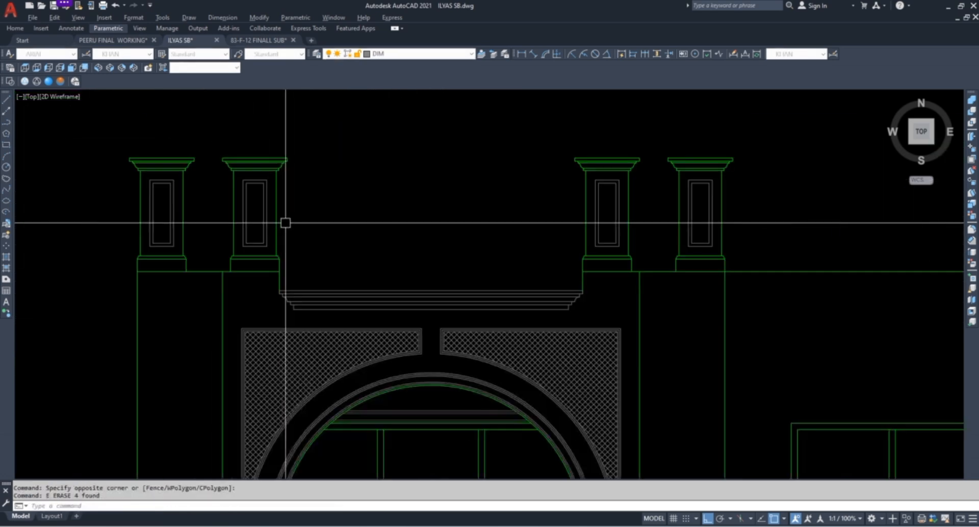
pyautogui.press('Escape')
pyautogui.press('Escape')
# Stretch the recessed cornice above the arch vertically up to the roof line at the bases of the inner posts
pyautogui.scroll(4, 587, 294)
pyautogui.click(606, 271)
pyautogui.scroll(-2, 501, 336)
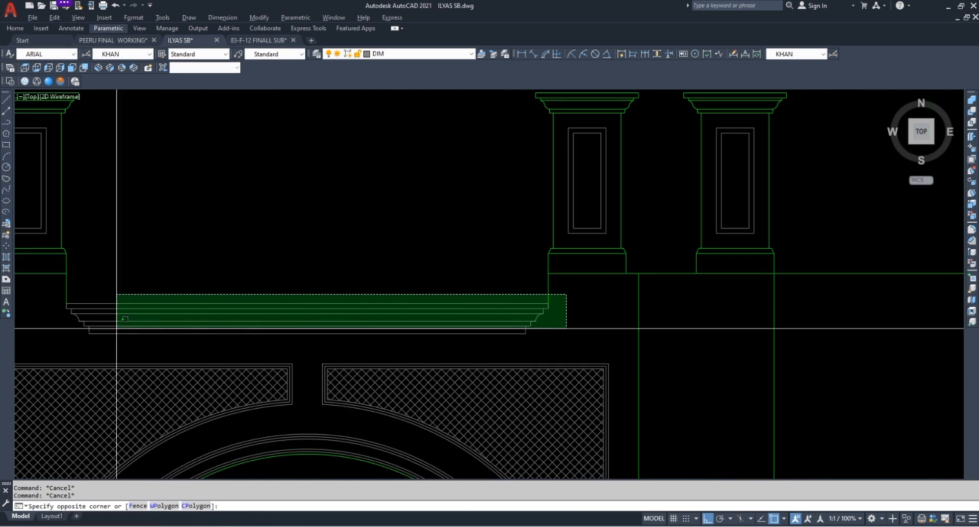
pyautogui.click(54, 346)
pyautogui.write('s')
pyautogui.press('space')
pyautogui.moveTo(292, 258); pyautogui.dragTo(398, 258, button='middle')
pyautogui.scroll(-2, 401, 262)
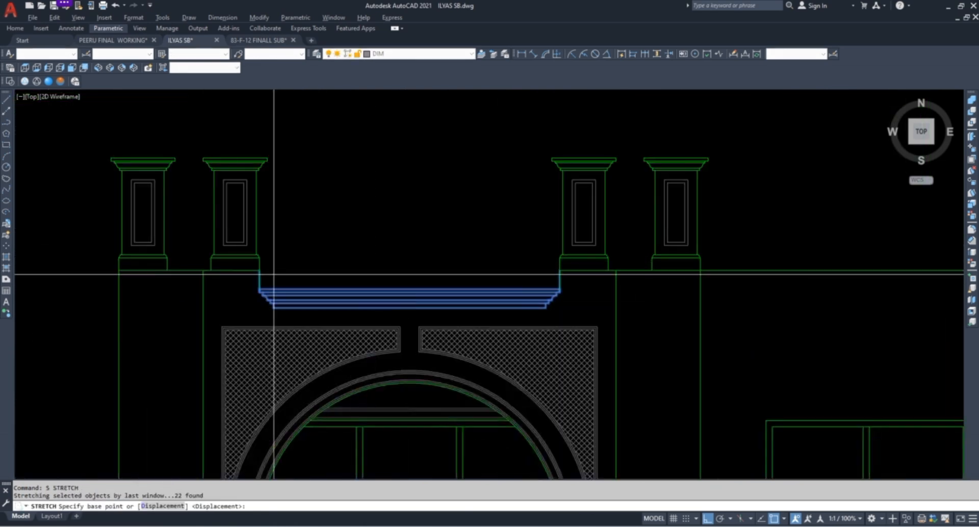
pyautogui.scroll(4, 257, 279)
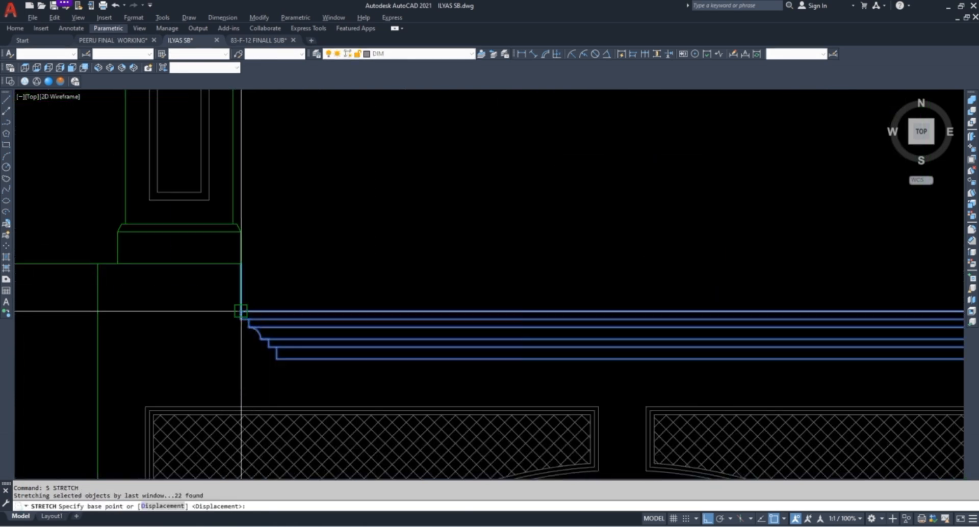
pyautogui.click(241, 311)
pyautogui.scroll(-3, 238, 286)
pyautogui.press('Escape')
pyautogui.scroll(-2, 530, 252)
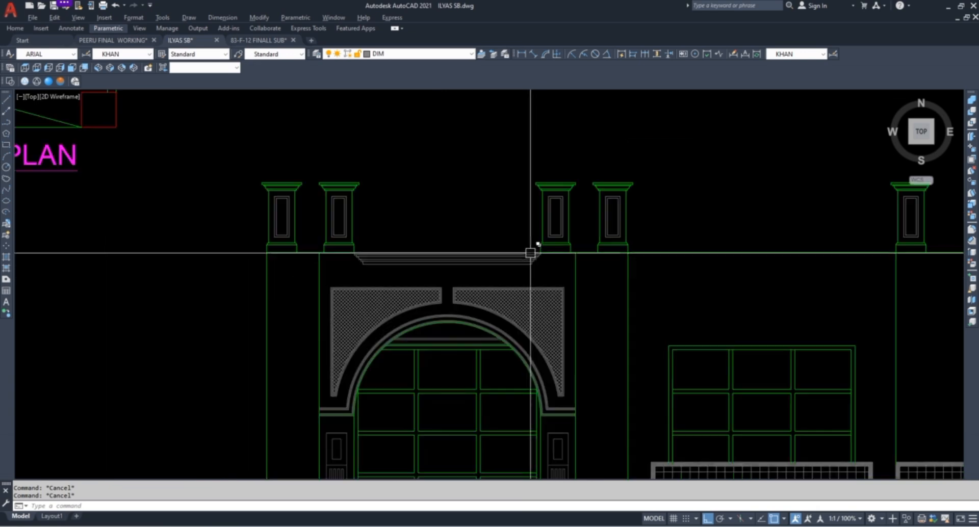
pyautogui.scroll(-1, 566, 318)
pyautogui.scroll(5, 477, 267)
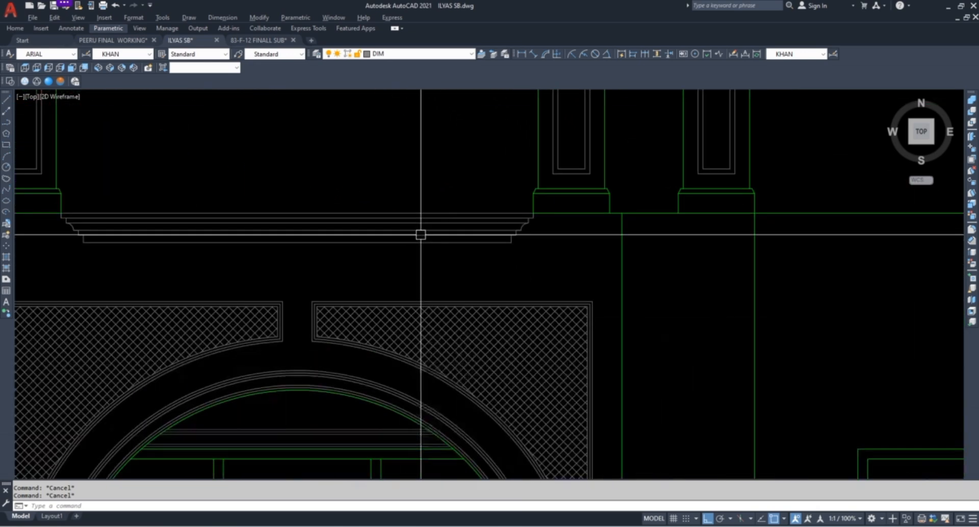
# Try erasing the lattice hatch and the outline segments around the gap between the two panels above the arch
pyautogui.scroll(-2, 559, 244)
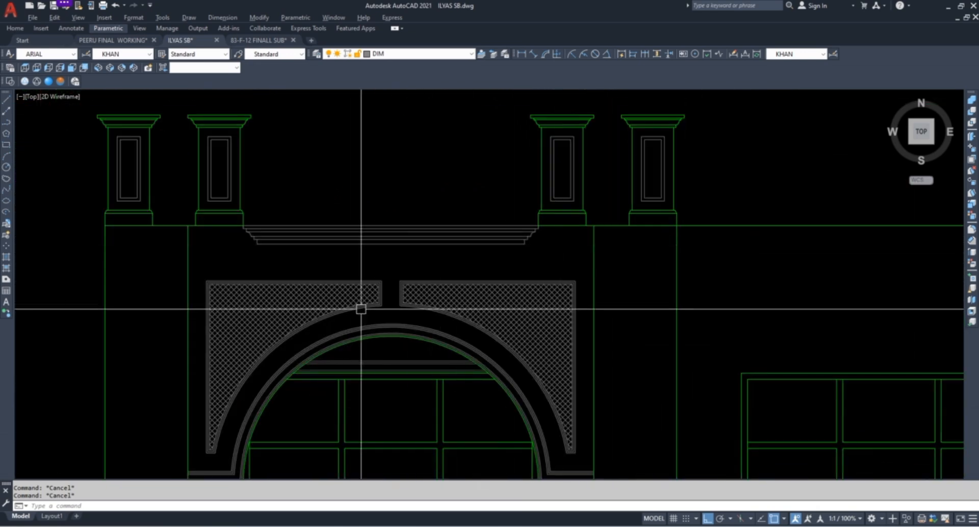
pyautogui.scroll(3, 361, 309)
pyautogui.click(387, 311)
pyautogui.click(381, 225)
pyautogui.write('e')
pyautogui.press('Return')
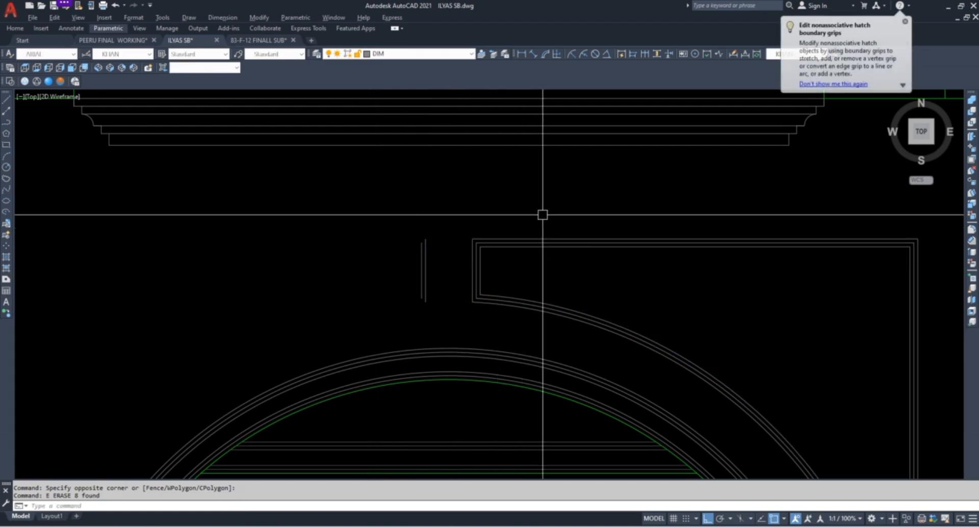
pyautogui.click(543, 215)
pyautogui.scroll(-3, 299, 262)
pyautogui.press('Escape')
pyautogui.press('Escape')
pyautogui.scroll(5, 545, 222)
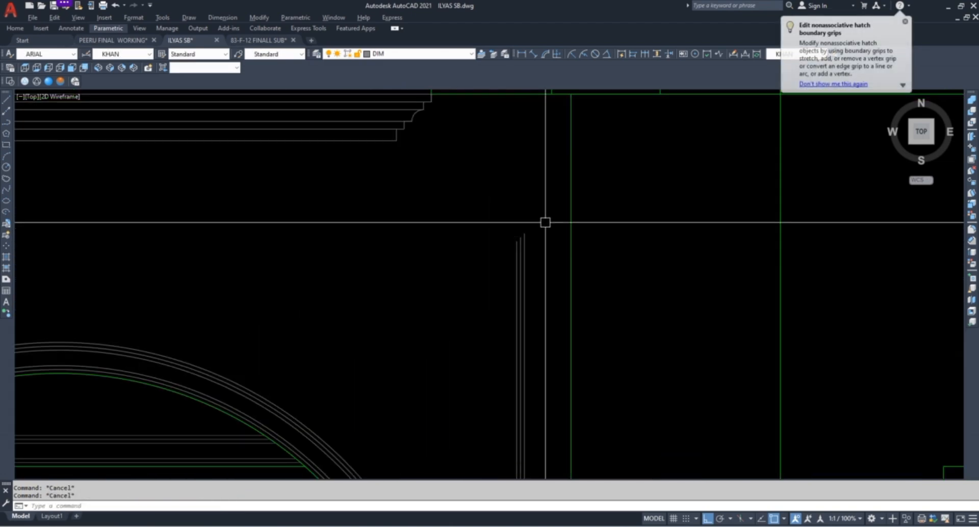
pyautogui.scroll(-3, 545, 223)
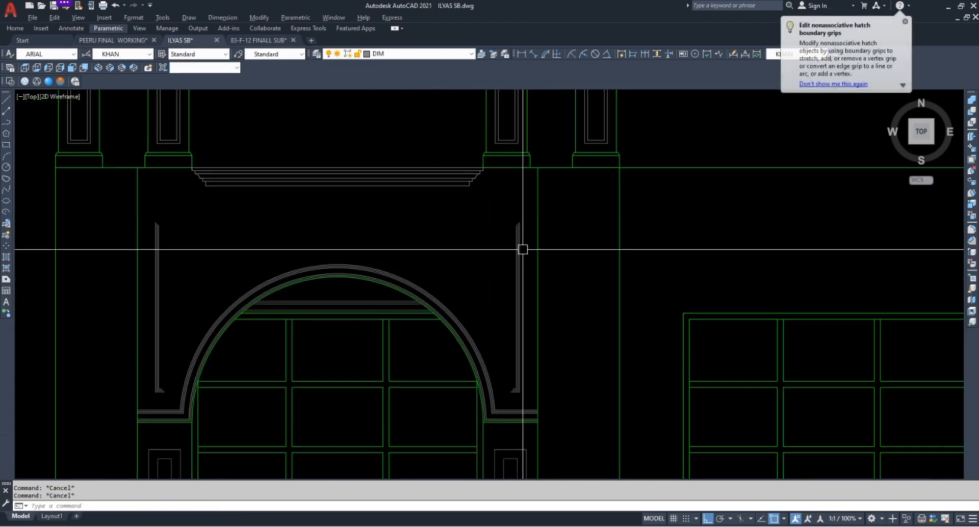
# Undo the erasure of the lattice hatch and panel outlines above the arch
pyautogui.hotkey('ctrl', 'z')
pyautogui.scroll(2, 515, 210)
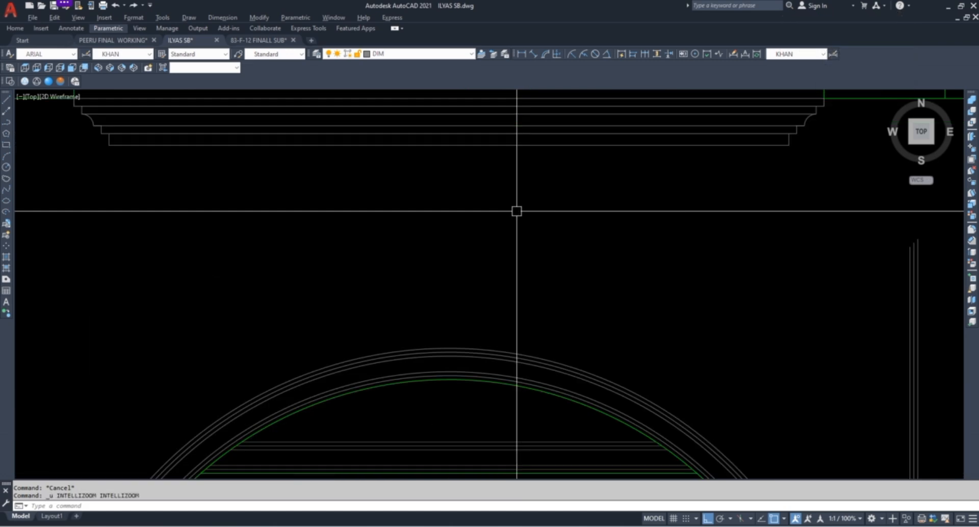
pyautogui.press('Escape')
pyautogui.press('Escape')
pyautogui.scroll(-2, 515, 210)
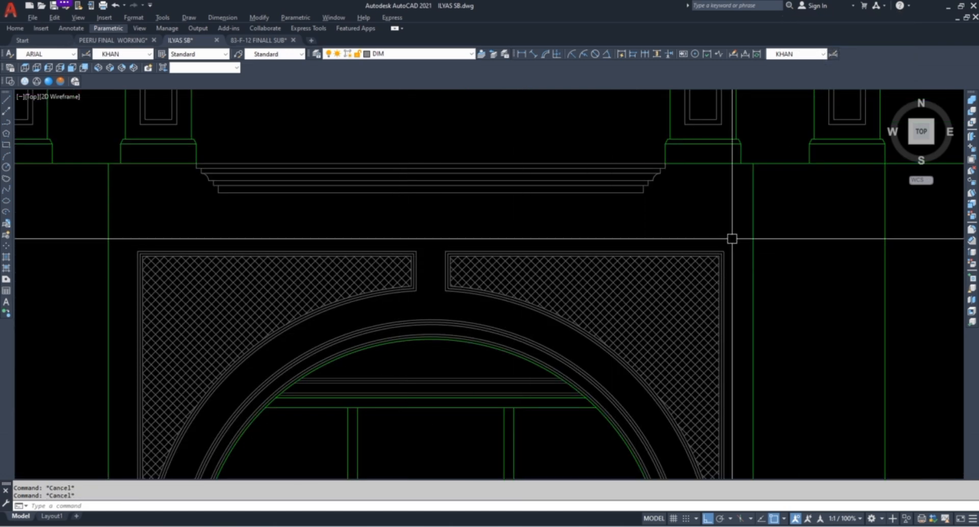
# Stretch the top edges of both panels above the arch 6 inches upward
pyautogui.click(743, 238)
pyautogui.click(129, 283)
pyautogui.write('s')
pyautogui.press('Return')
pyautogui.click(51, 312)
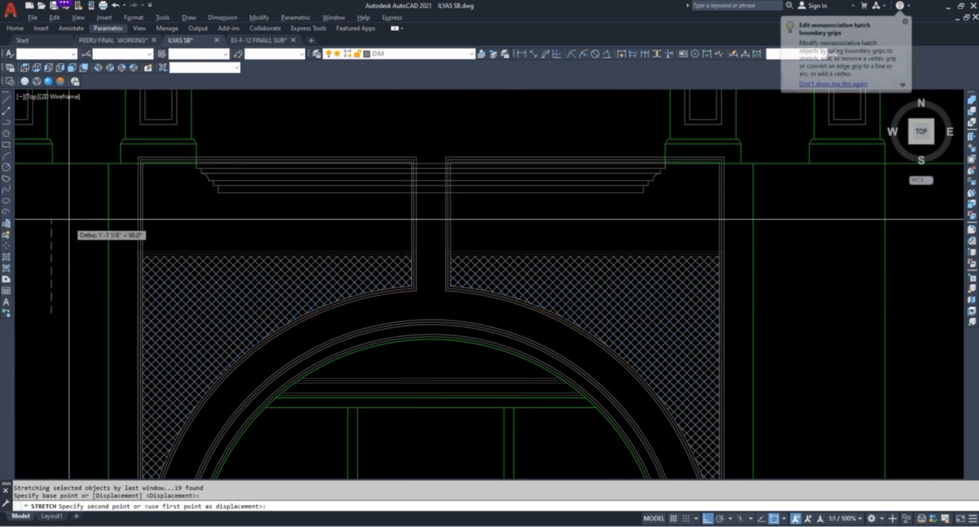
pyautogui.write('6')
pyautogui.press('Return')
pyautogui.press('Escape')
pyautogui.click(249, 272)
pyautogui.write('s')
pyautogui.press('Return')
pyautogui.press('Escape')
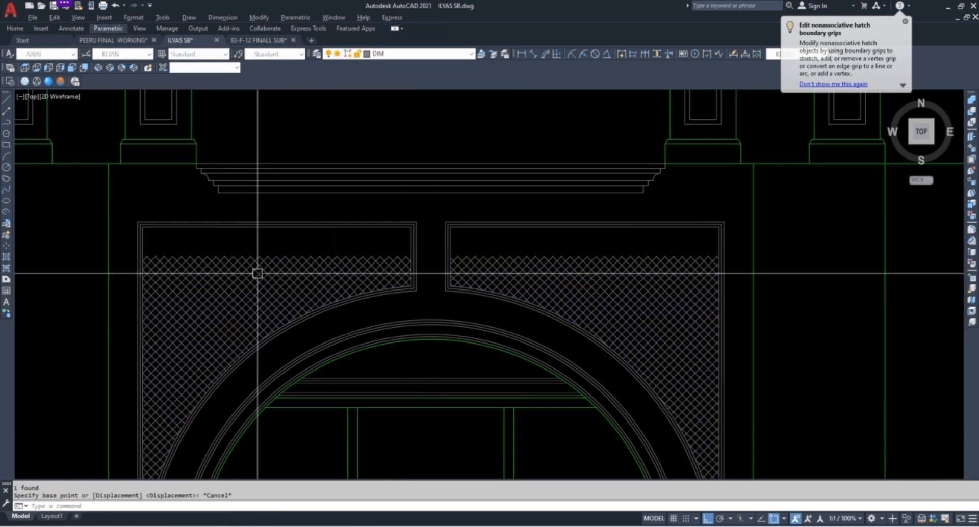
pyautogui.press('Escape')
# Erase the old lattice hatch and apply a new hatch inside both enlarged panels above the arch
pyautogui.click(264, 265)
pyautogui.press('Escape')
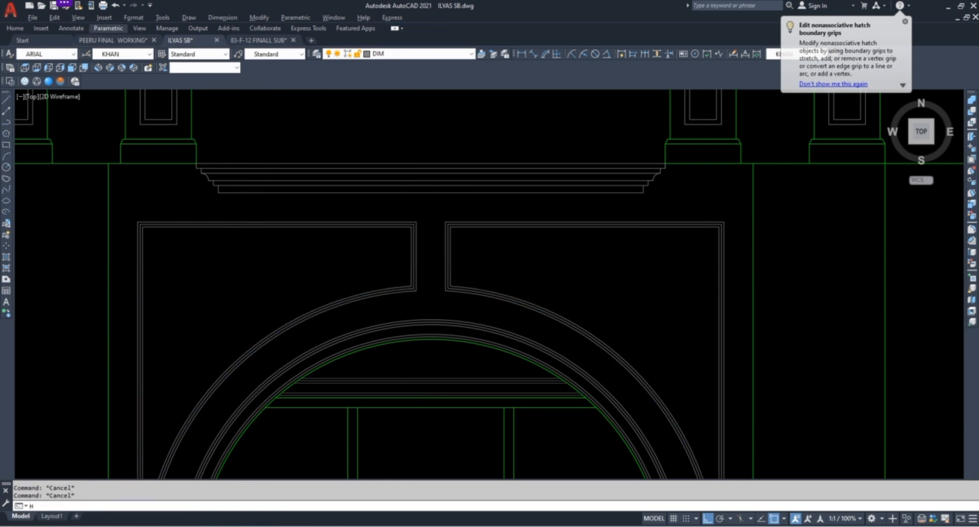
pyautogui.press('Return')
pyautogui.click(262, 271)
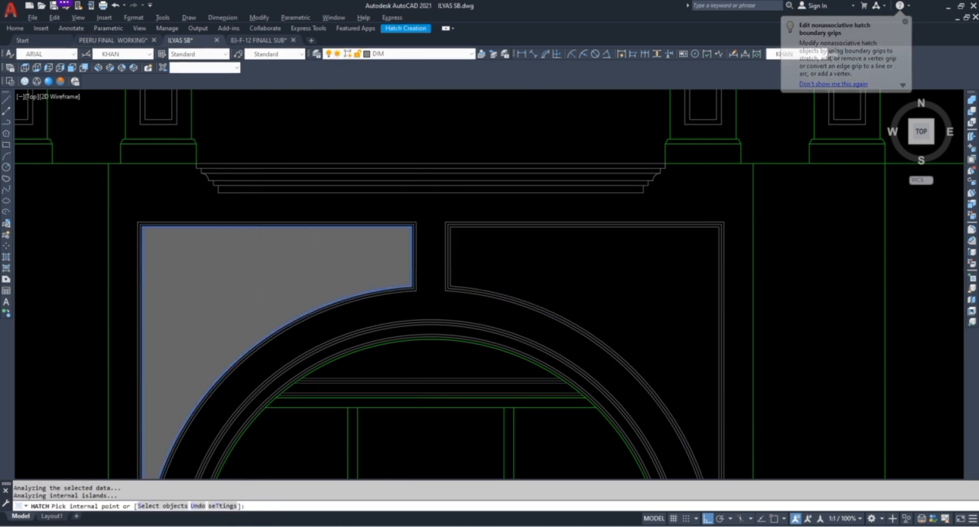
pyautogui.click(523, 262)
pyautogui.press('Return')
pyautogui.press('Escape')
# Browse the hatch patterns for the two arch panels and apply ANSI37
pyautogui.click(524, 261)
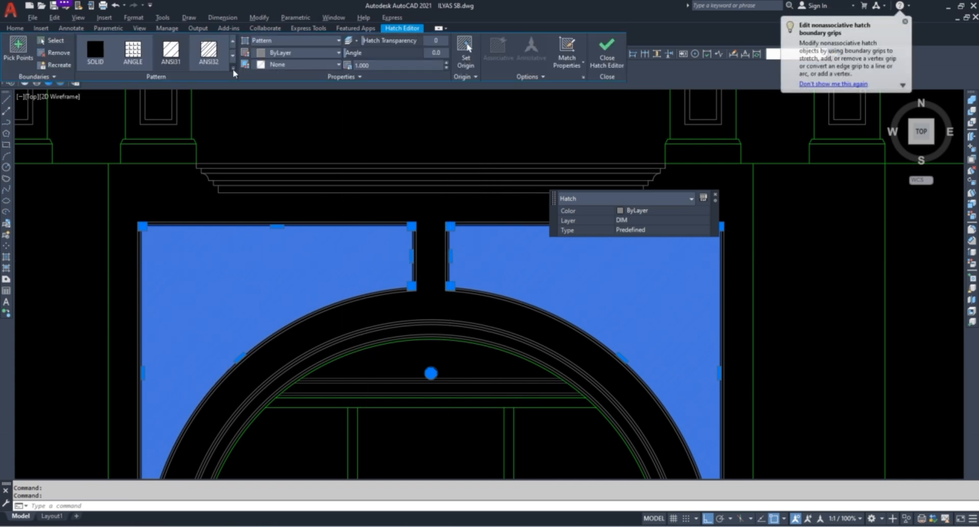
pyautogui.click(234, 68)
pyautogui.scroll(-5, 164, 153)
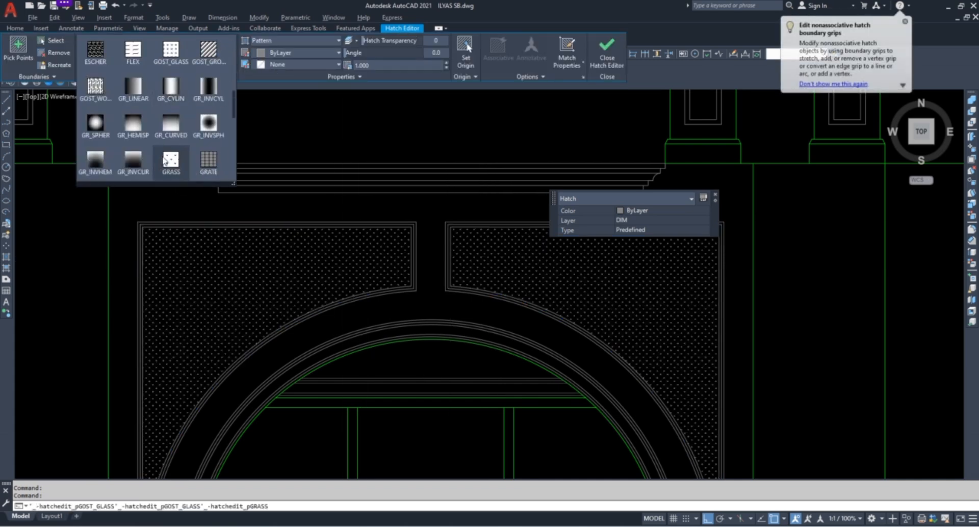
pyautogui.scroll(-3, 164, 160)
pyautogui.scroll(-3, 145, 150)
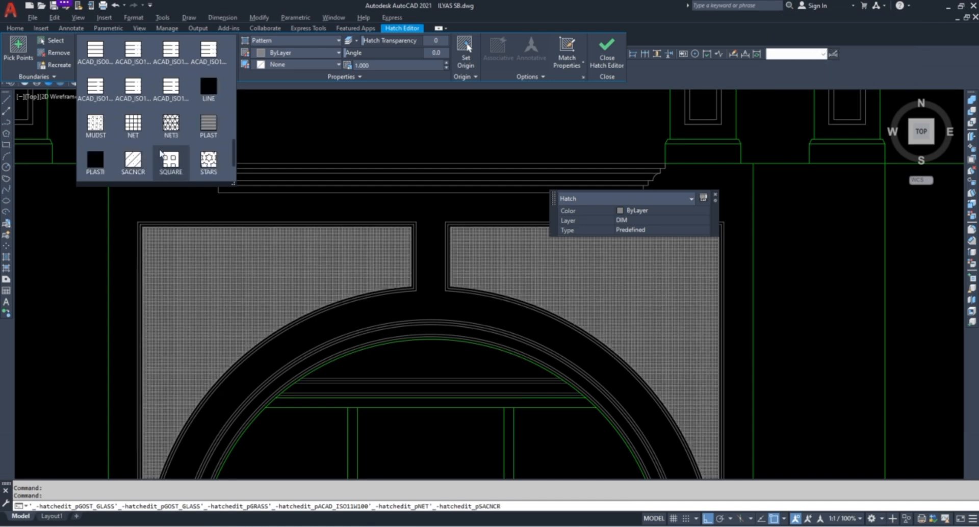
pyautogui.scroll(6, 149, 146)
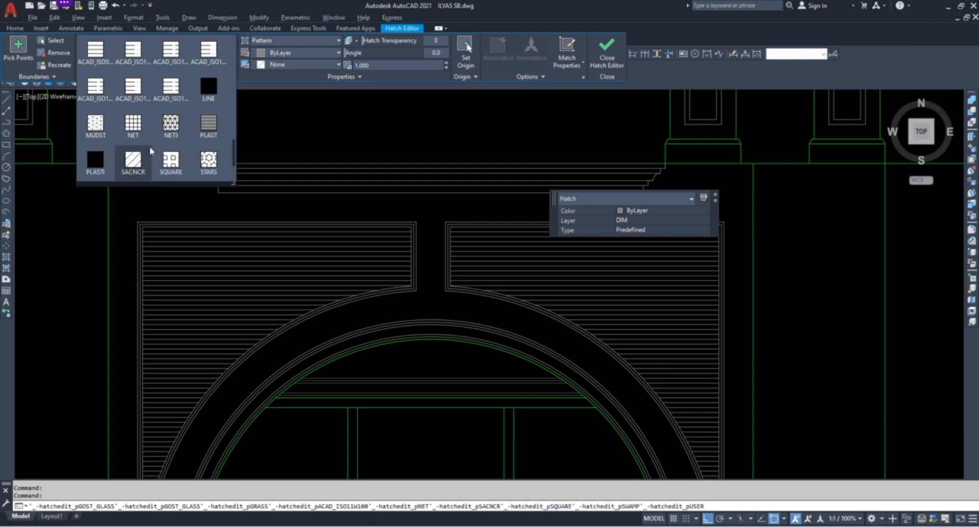
pyautogui.scroll(3, 148, 146)
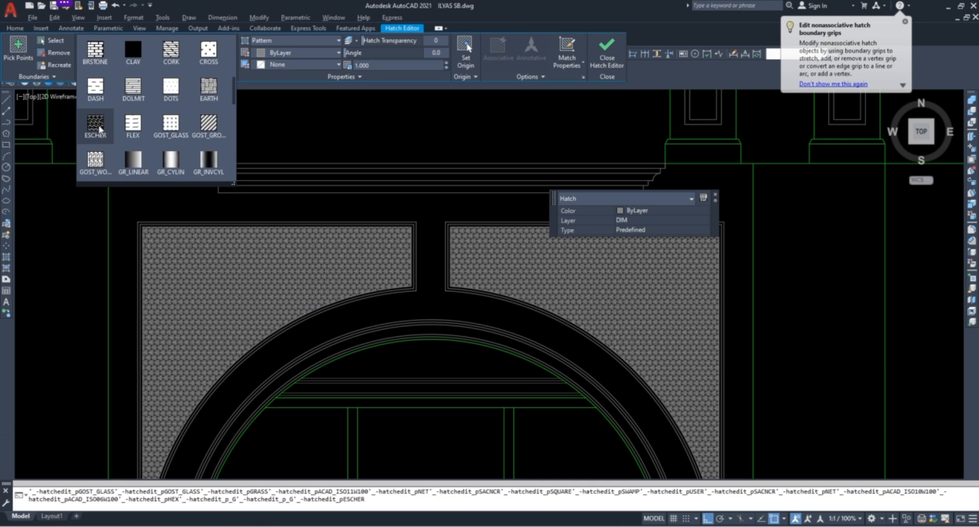
pyautogui.scroll(4, 100, 130)
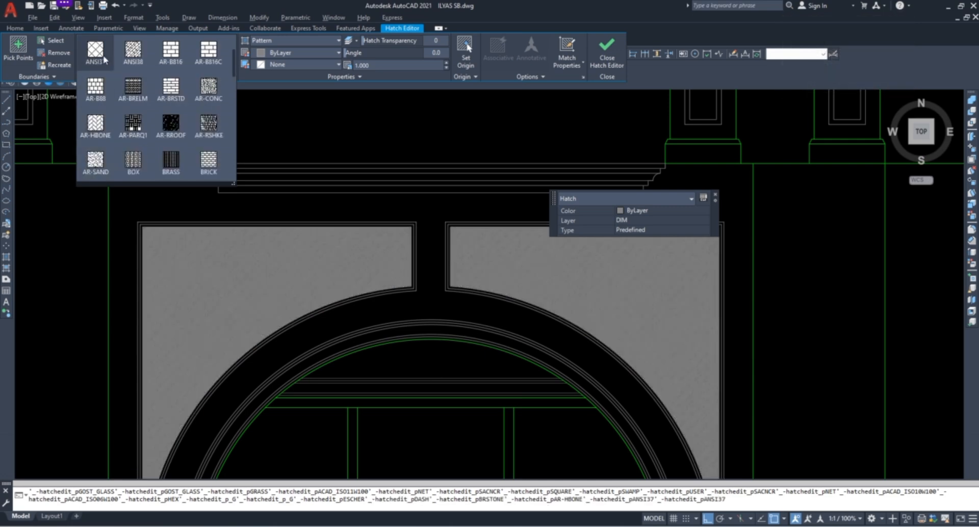
pyautogui.click(104, 61)
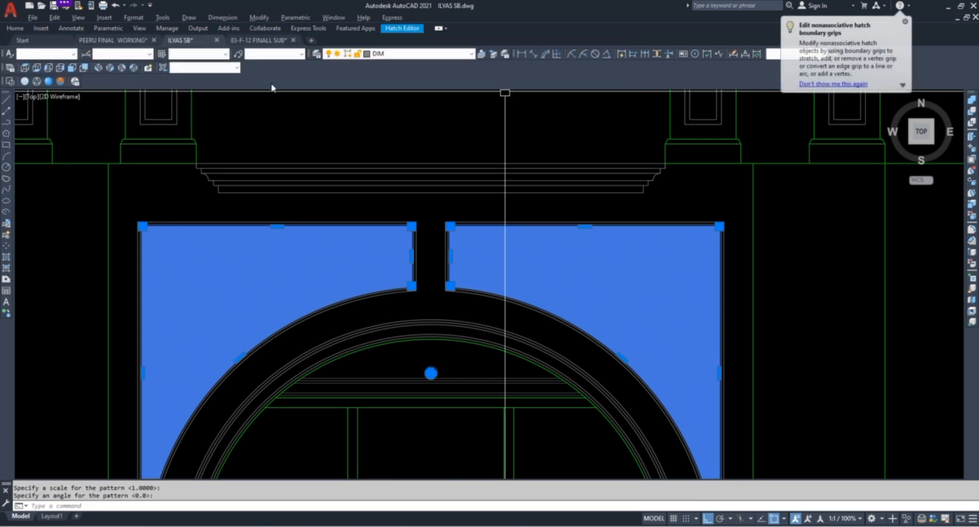
# Set the arch panels' hatch scale to 12 and save the drawing
pyautogui.click(408, 28)
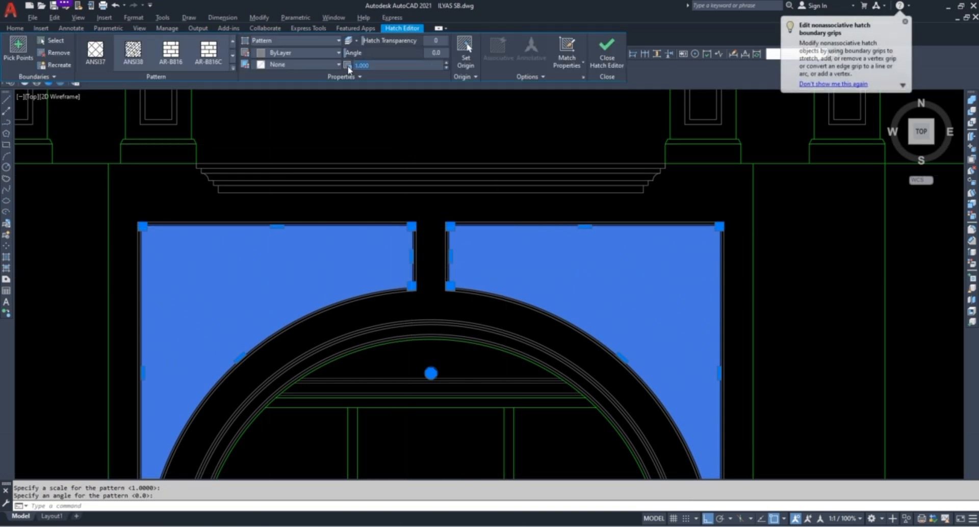
pyautogui.press('Return')
pyautogui.press('Escape')
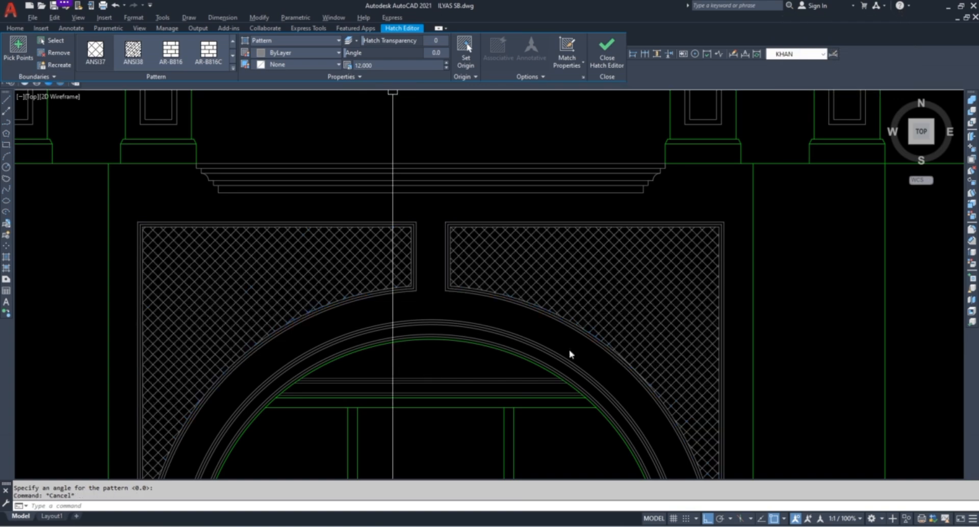
pyautogui.press('Escape')
pyautogui.scroll(-6, 306, 314)
pyautogui.scroll(-3, 364, 250)
pyautogui.scroll(5, 395, 227)
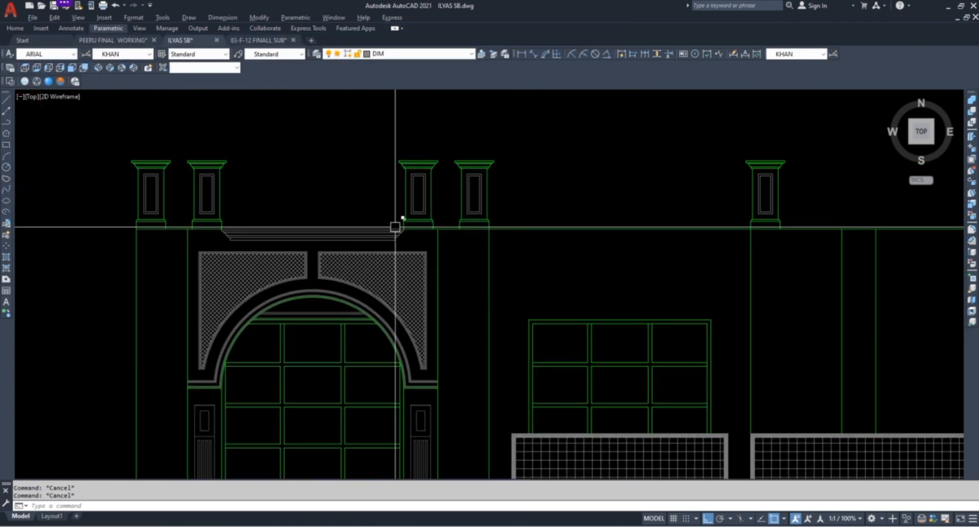
pyautogui.hotkey('ctrl', 's')
pyautogui.scroll(-6, 339, 193)
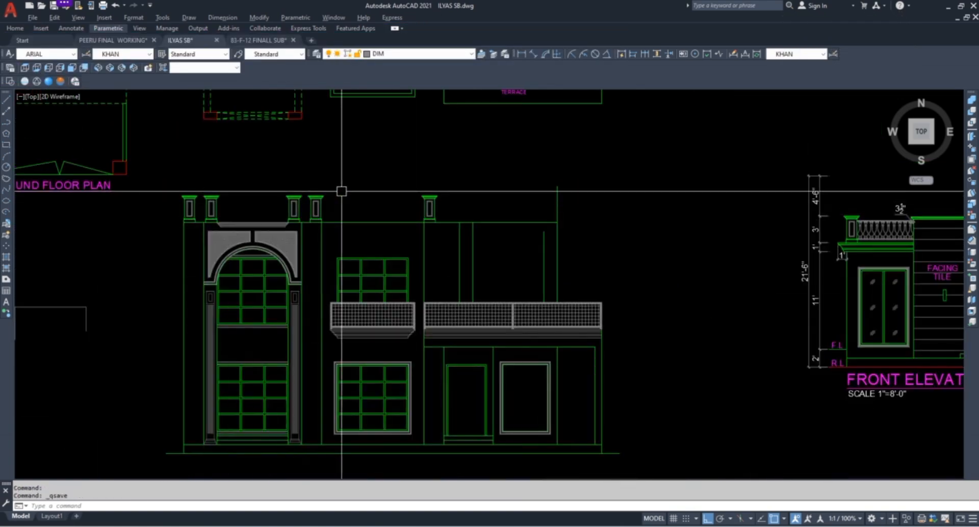
# Copy the reference balustrade's first three balusters with its top and bottom rails into the gap above the arch, against the left inner post's base
pyautogui.scroll(15, 381, 235)
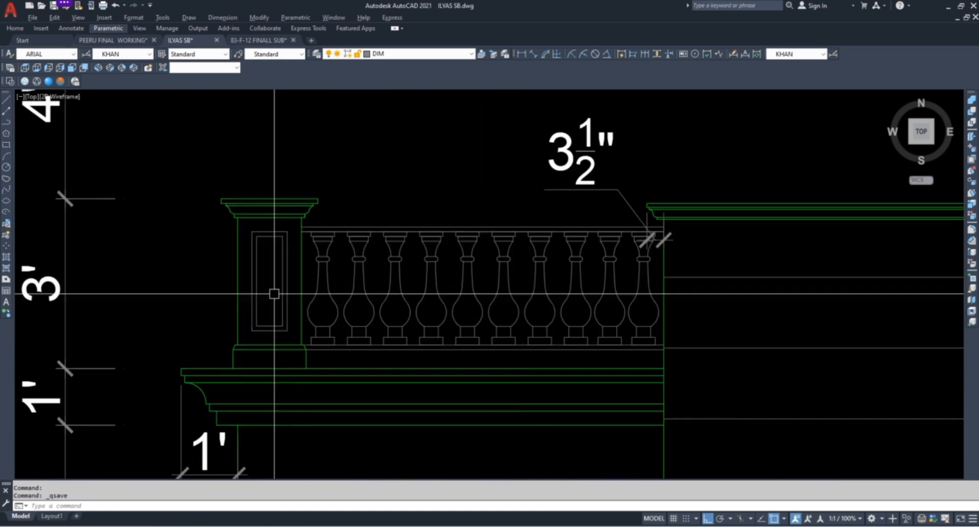
pyautogui.click(421, 415)
pyautogui.click(319, 352)
pyautogui.scroll(-4, 265, 243)
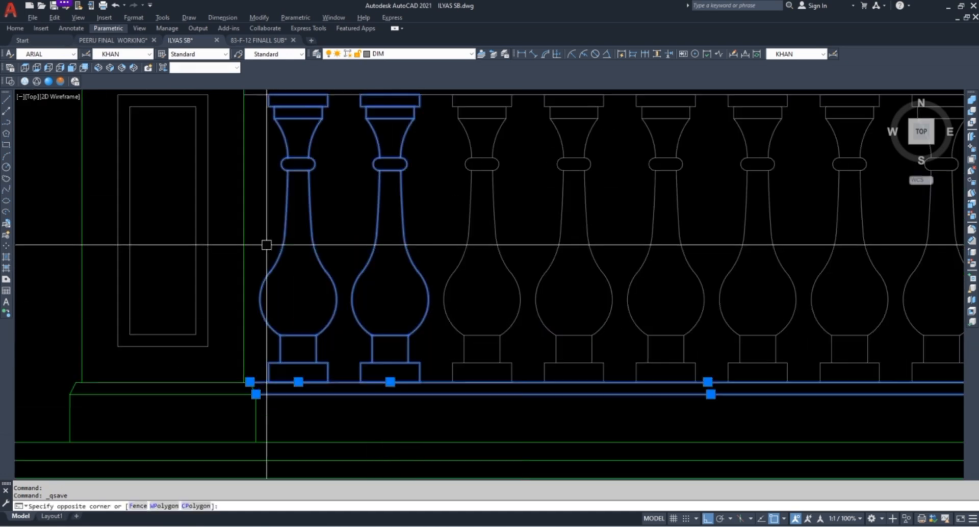
pyautogui.scroll(6, 386, 263)
pyautogui.click(441, 283)
pyautogui.click(330, 332)
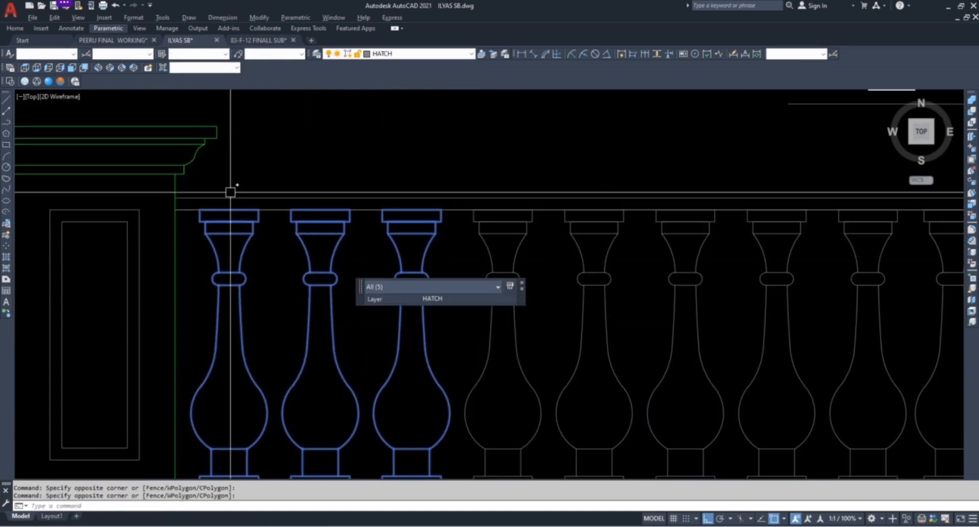
pyautogui.click(244, 182)
pyautogui.click(234, 237)
pyautogui.write('co')
pyautogui.press('Return')
pyautogui.scroll(-5, 259, 242)
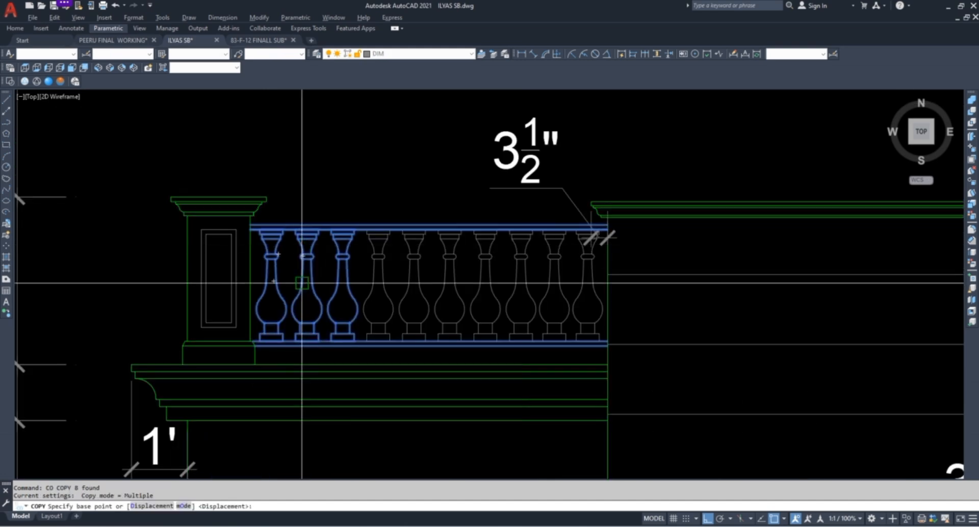
pyautogui.scroll(8, 300, 282)
pyautogui.scroll(-8, 330, 342)
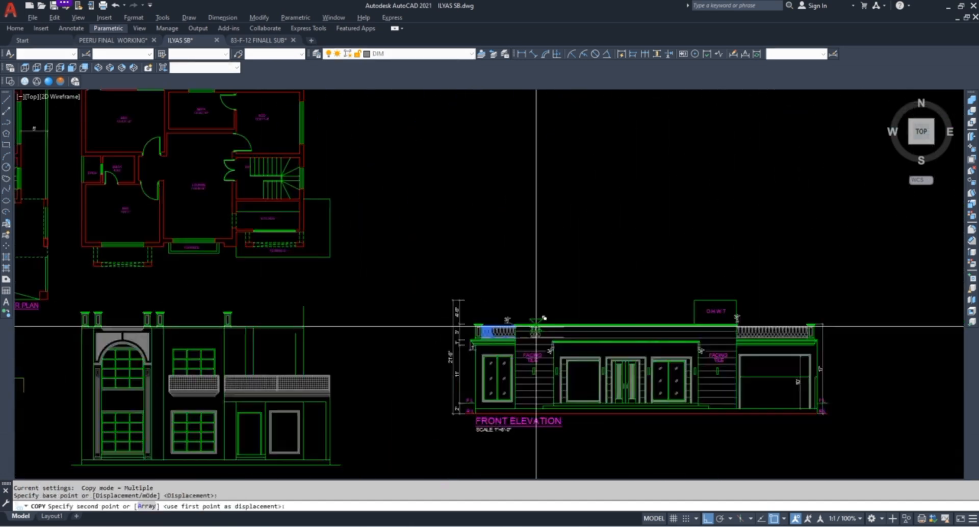
pyautogui.scroll(5, 301, 336)
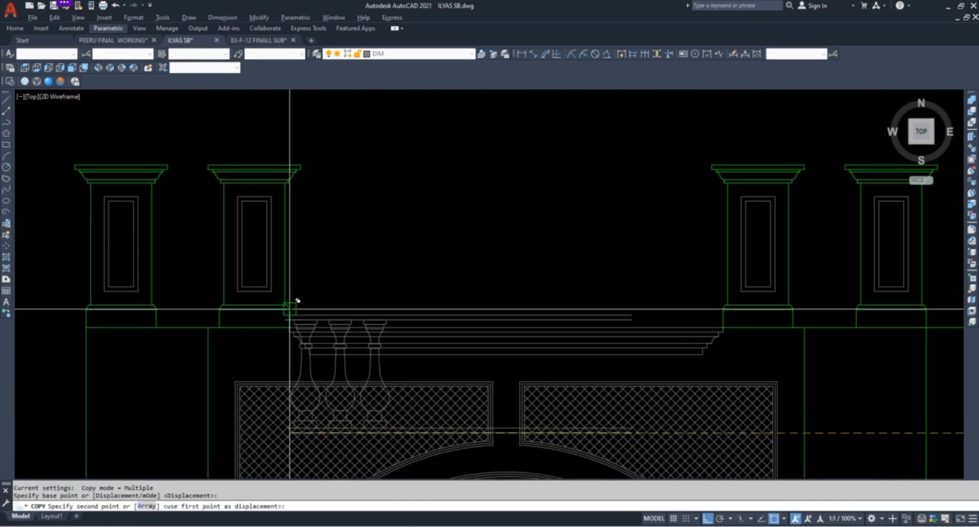
pyautogui.click(290, 197)
pyautogui.press('Escape')
pyautogui.press('Escape')
# Extend the copied top and bottom balustrade rails to the right inner post
pyautogui.write('E')
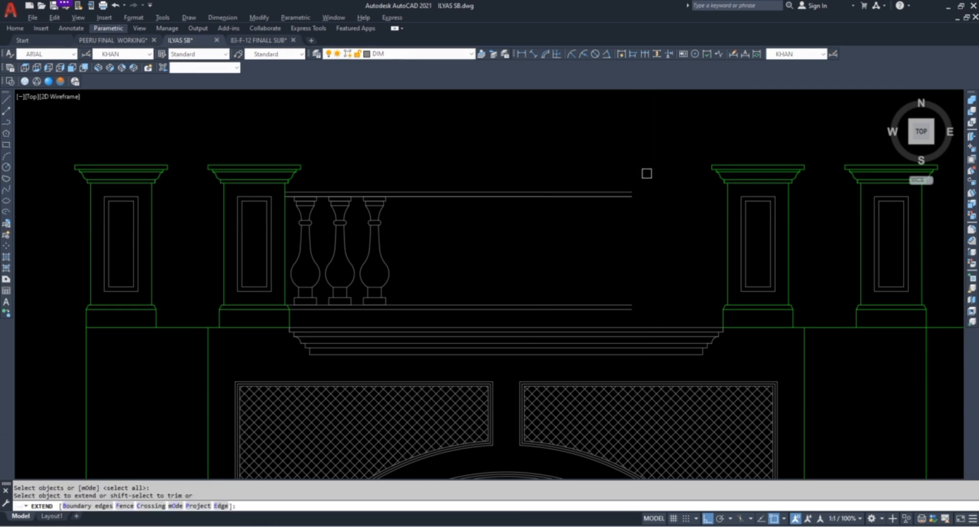
pyautogui.click(646, 174)
pyautogui.click(620, 306)
pyautogui.press('Escape')
pyautogui.press('Escape')
pyautogui.scroll(3, 408, 276)
pyautogui.click(431, 242)
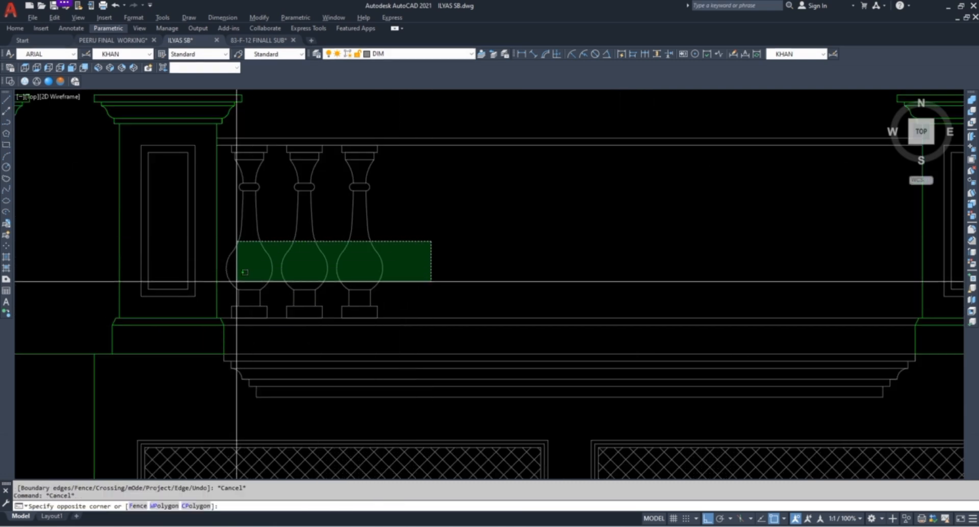
pyautogui.click(245, 272)
pyautogui.write('co')
pyautogui.press('Return')
pyautogui.scroll(4, 239, 306)
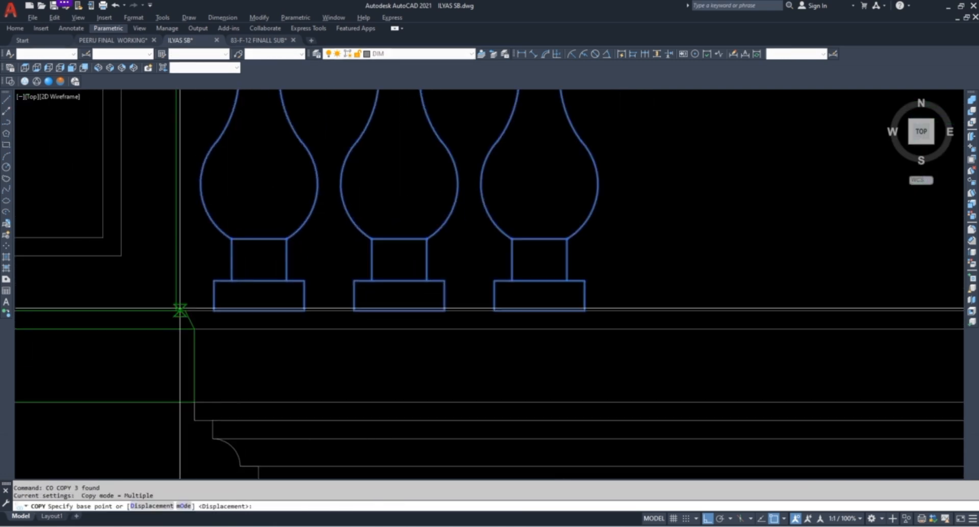
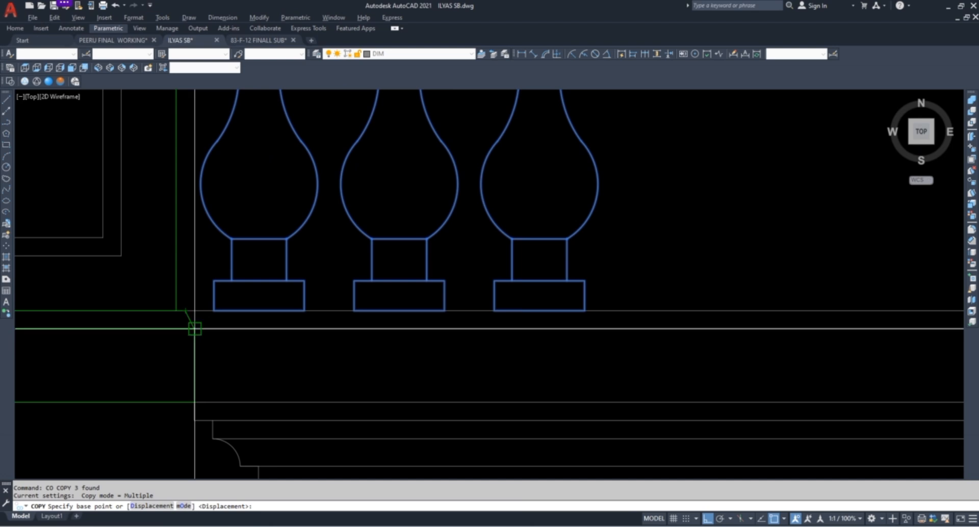
pyautogui.click(195, 329)
pyautogui.press('Escape')
# Copy the second and third balusters twice along the rail toward the right inner post, keeping the existing spacing
pyautogui.scroll(-4, 591, 330)
pyautogui.click(466, 248)
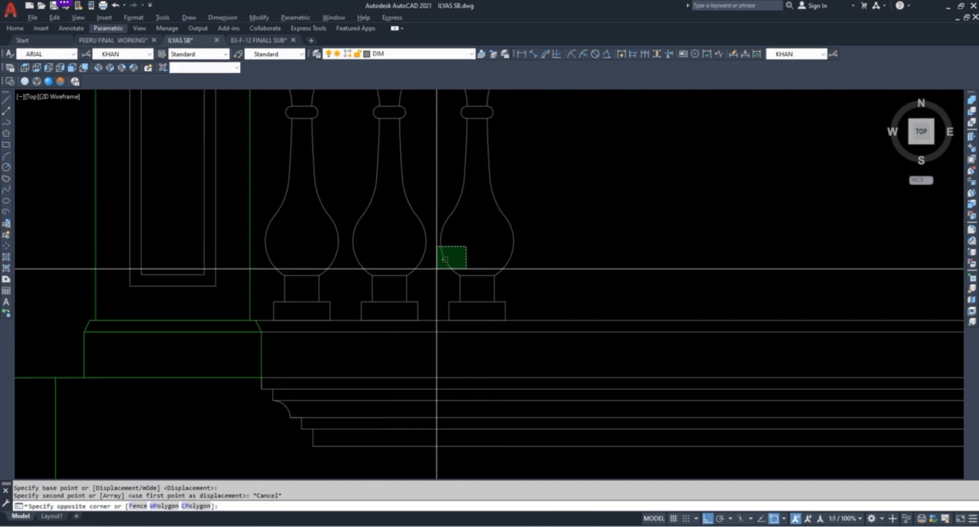
pyautogui.click(399, 272)
pyautogui.write('co')
pyautogui.press('Return')
pyautogui.click(330, 320)
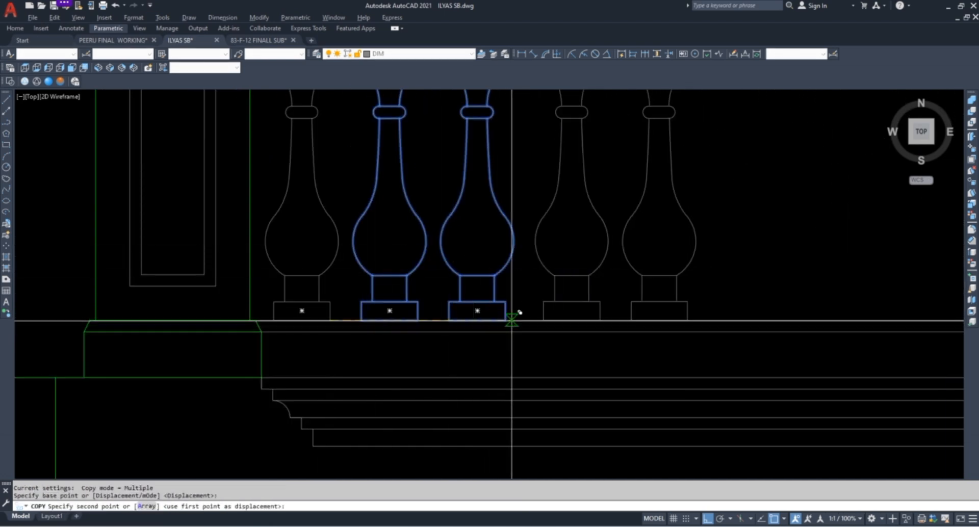
pyautogui.click(506, 316)
pyautogui.click(681, 316)
pyautogui.press('Escape')
pyautogui.press('Escape')
# Copy the last six balusters along the rail at the same spacing and erase the extra one overlapping the right inner post
pyautogui.scroll(-4, 482, 293)
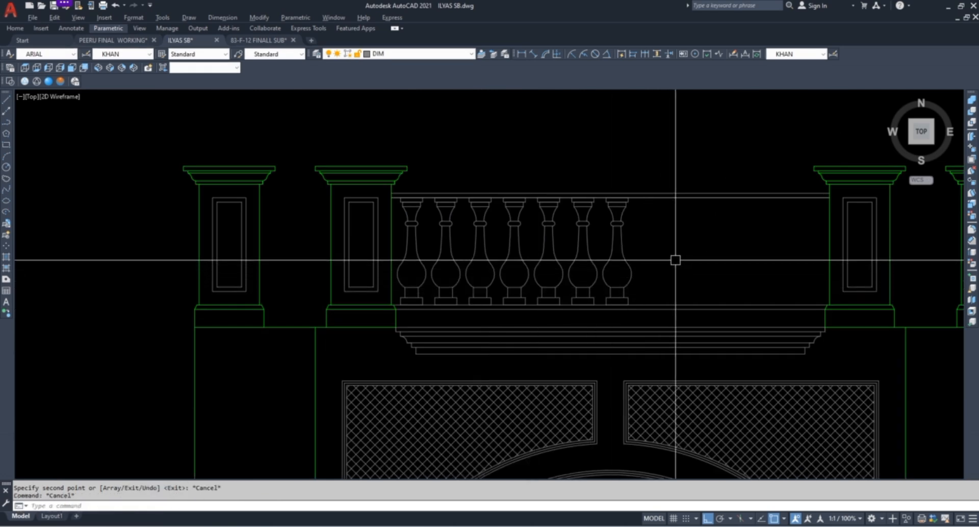
pyautogui.click(682, 252)
pyautogui.click(449, 283)
pyautogui.write('co')
pyautogui.press('Return')
pyautogui.scroll(4, 424, 308)
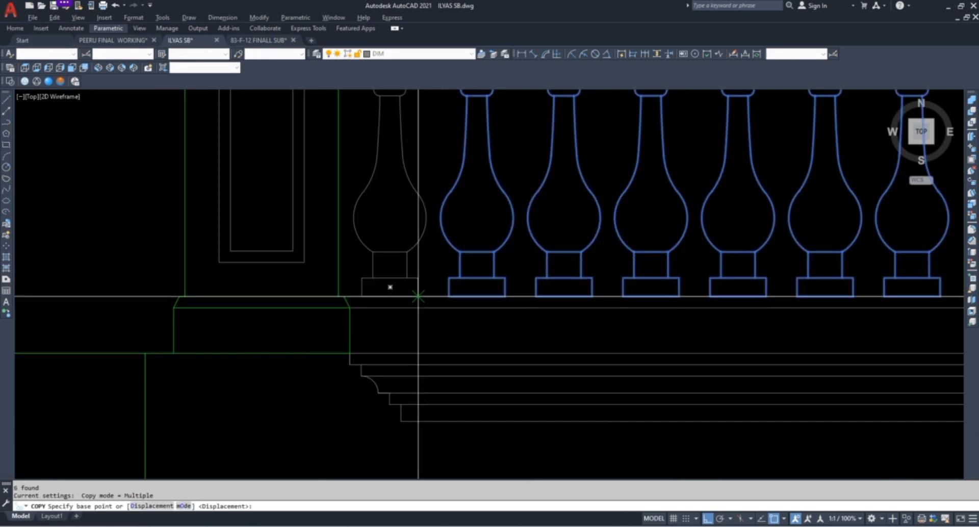
pyautogui.click(418, 297)
pyautogui.scroll(-3, 470, 283)
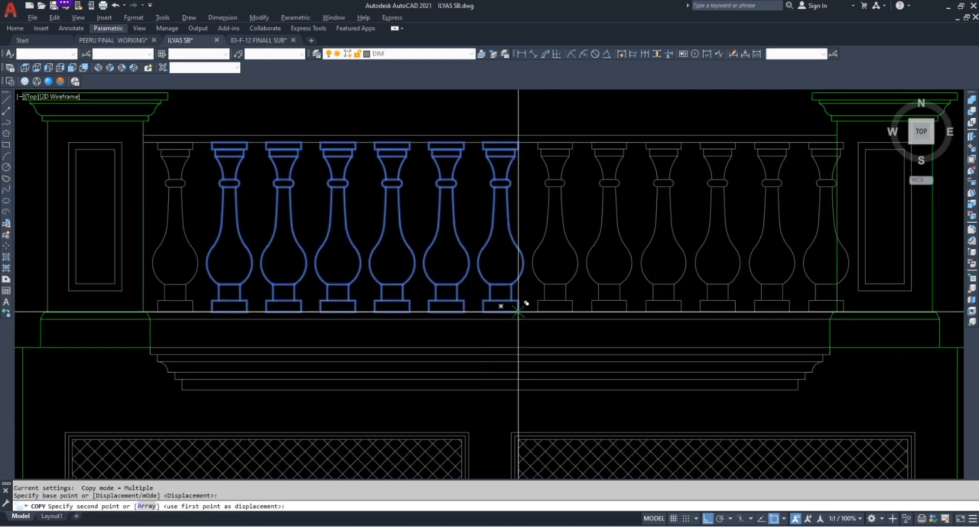
pyautogui.click(519, 311)
pyautogui.press('Escape')
pyautogui.press('Escape')
pyautogui.press('Escape')
pyautogui.scroll(-2, 443, 292)
pyautogui.scroll(2, 678, 262)
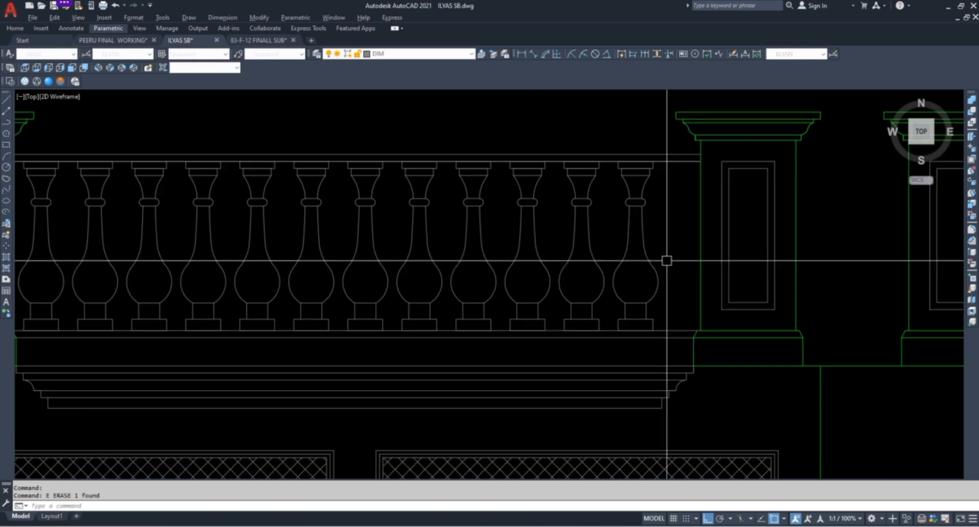
# Move the whole row of balusters above the arch 4 inches to the right
pyautogui.click(665, 259)
pyautogui.click(85, 277)
pyautogui.write('m')
pyautogui.press('space')
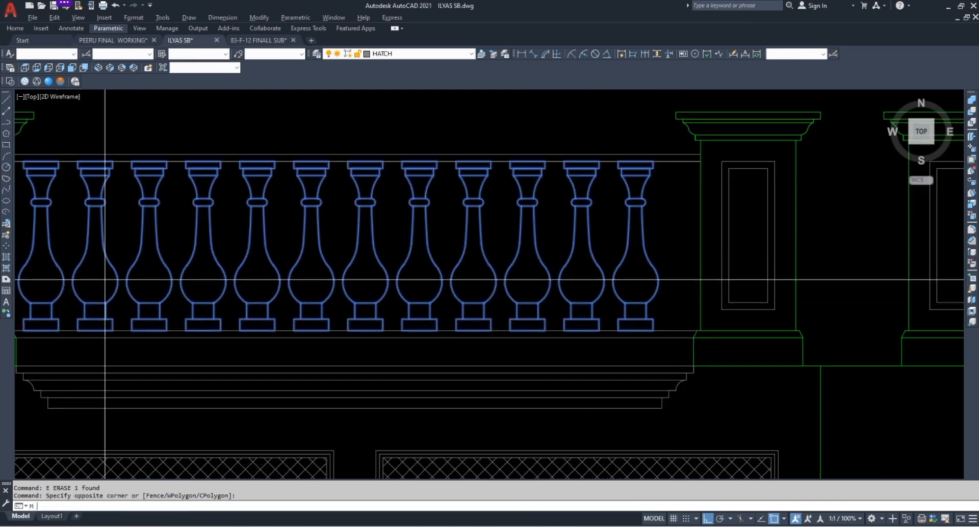
pyautogui.scroll(-2, 221, 336)
pyautogui.click(256, 182)
pyautogui.write('4')
pyautogui.press('Return')
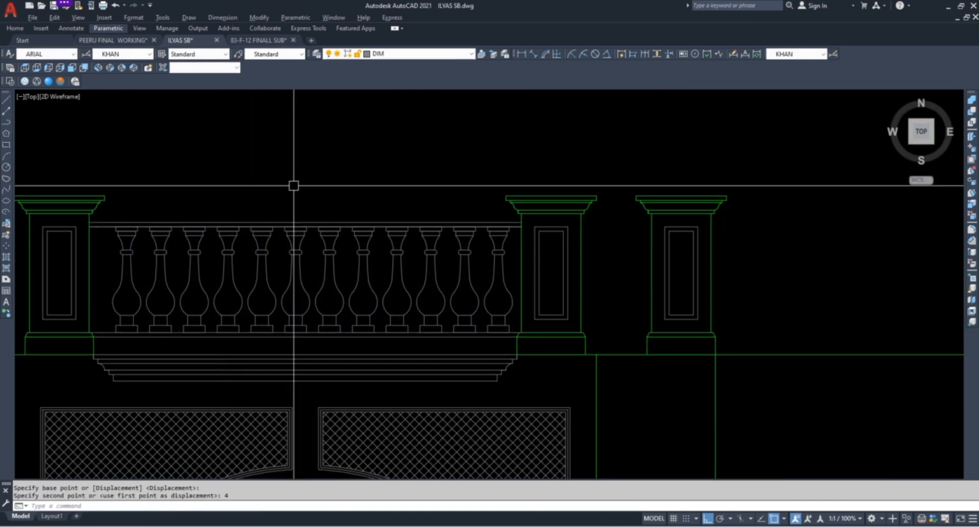
# Move the same row of balusters 2 inches back to the left
pyautogui.write('m')
pyautogui.press('space')
pyautogui.write('p')
pyautogui.press('space')
pyautogui.press('space')
pyautogui.click(307, 204)
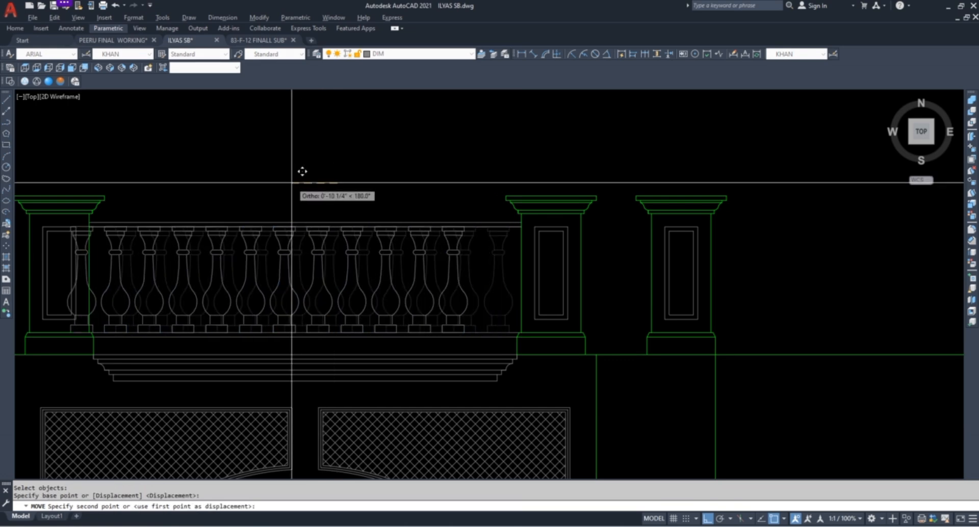
pyautogui.write('2')
pyautogui.press('Return')
# Copy the first two balusters with the bottom rail lines to the left outer post's base, filling the narrow gap between the left posts
pyautogui.scroll(-4, 291, 183)
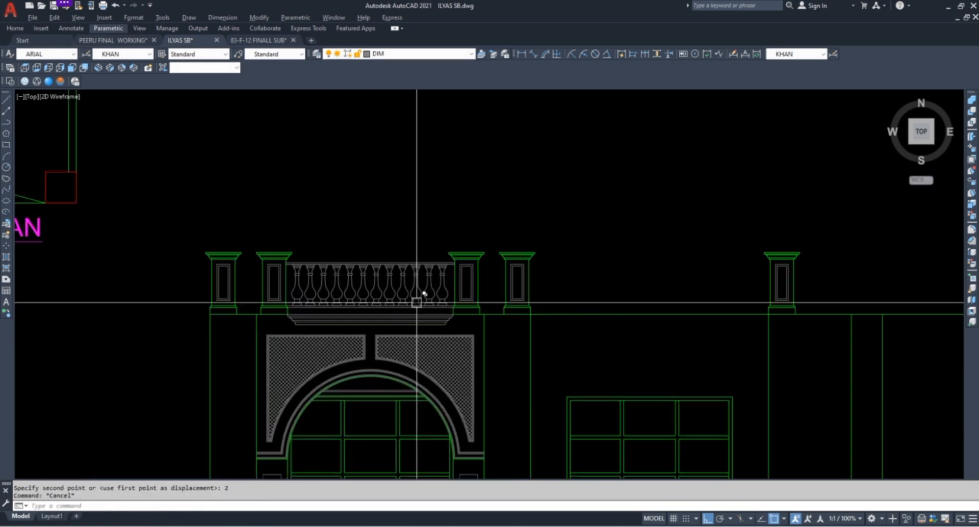
pyautogui.scroll(8, 304, 288)
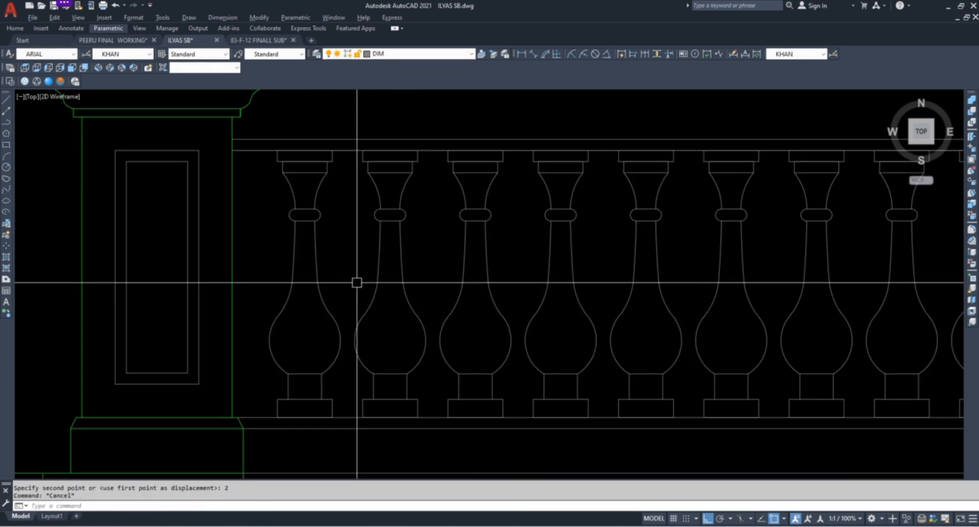
pyautogui.click(382, 333)
pyautogui.click(279, 440)
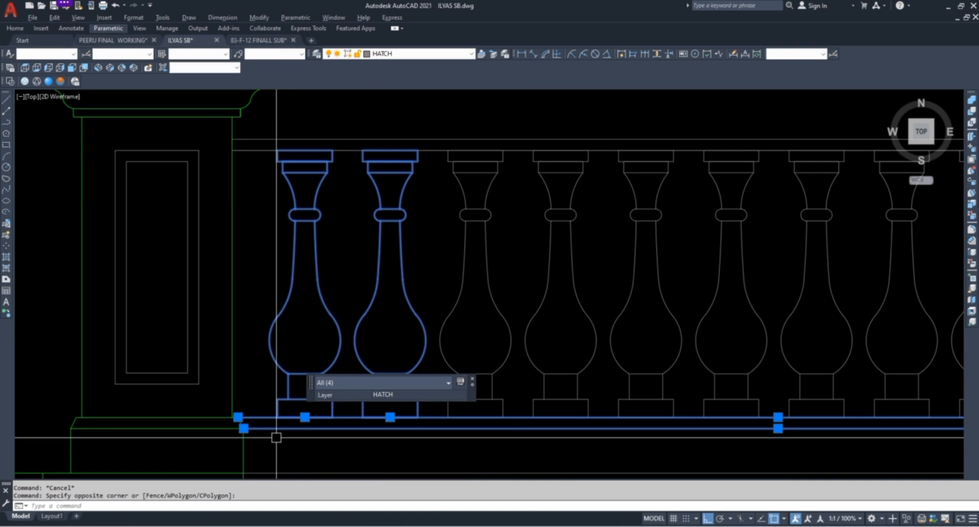
pyautogui.write('co')
pyautogui.press('space')
pyautogui.click(233, 418)
pyautogui.scroll(-4, 403, 376)
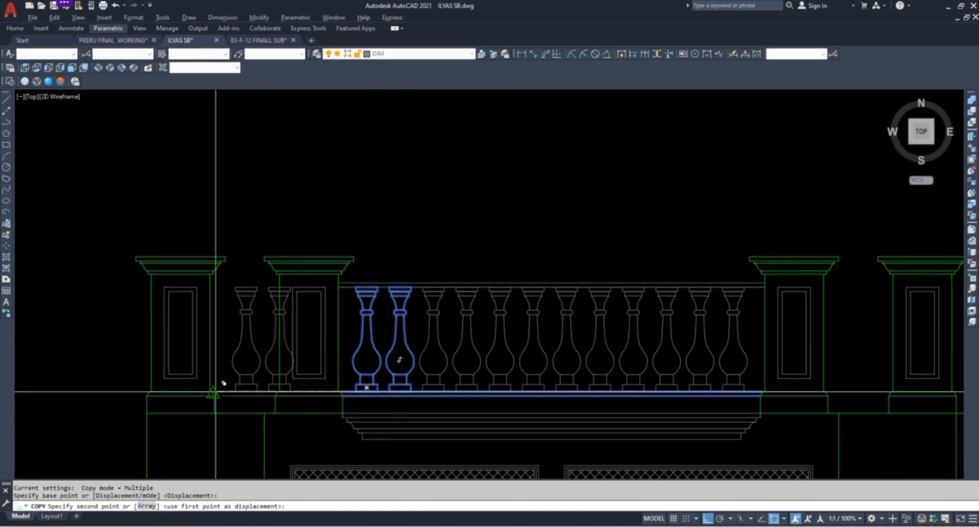
pyautogui.scroll(2, 206, 392)
pyautogui.click(207, 393)
pyautogui.press('Escape')
pyautogui.press('Escape')
# Move the two copied balusters left so they fit within the gap between the left outer and inner posts
pyautogui.scroll(2, 276, 356)
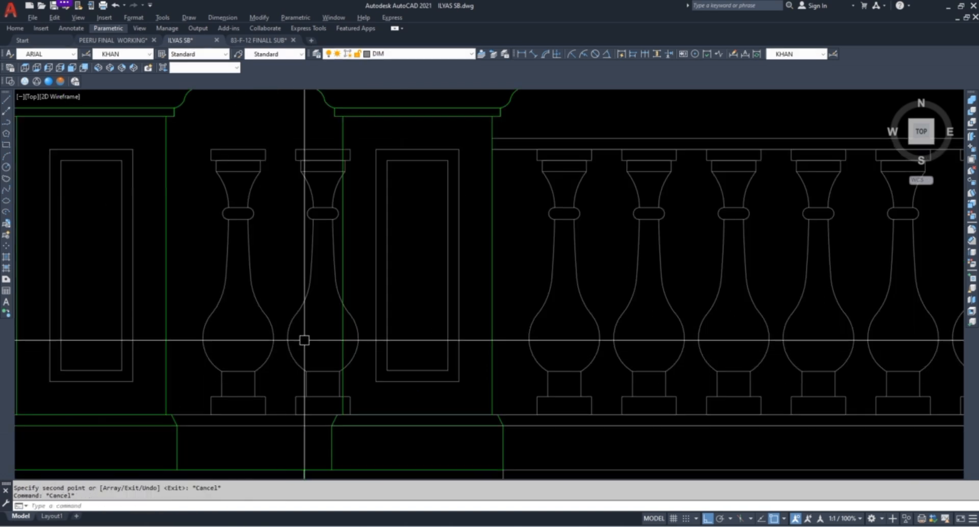
pyautogui.click(305, 338)
pyautogui.click(228, 356)
pyautogui.write('m')
pyautogui.press('space')
pyautogui.scroll(2, 296, 272)
pyautogui.click(297, 234)
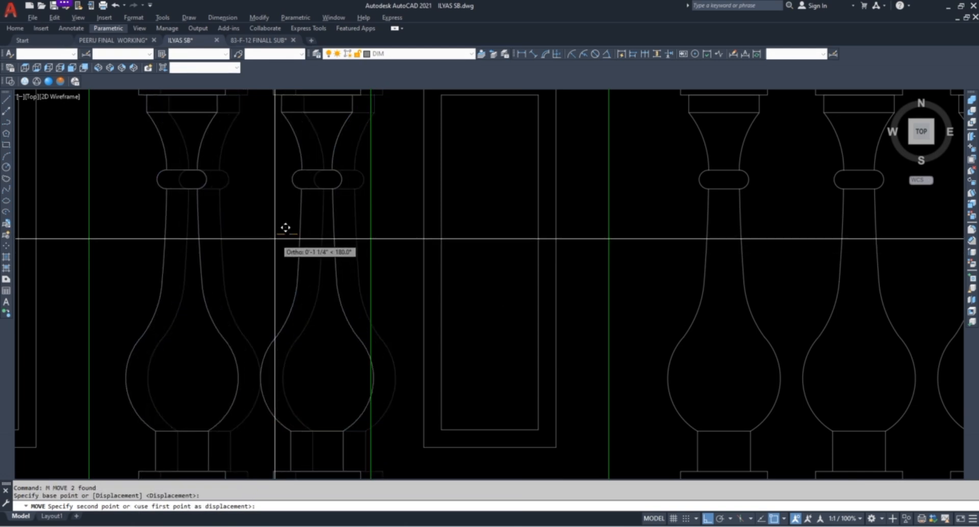
pyautogui.press('Escape')
pyautogui.press('Escape')
# Extend the two top rail lines leftward to the inner side of the left outer post
pyautogui.scroll(-4, 306, 235)
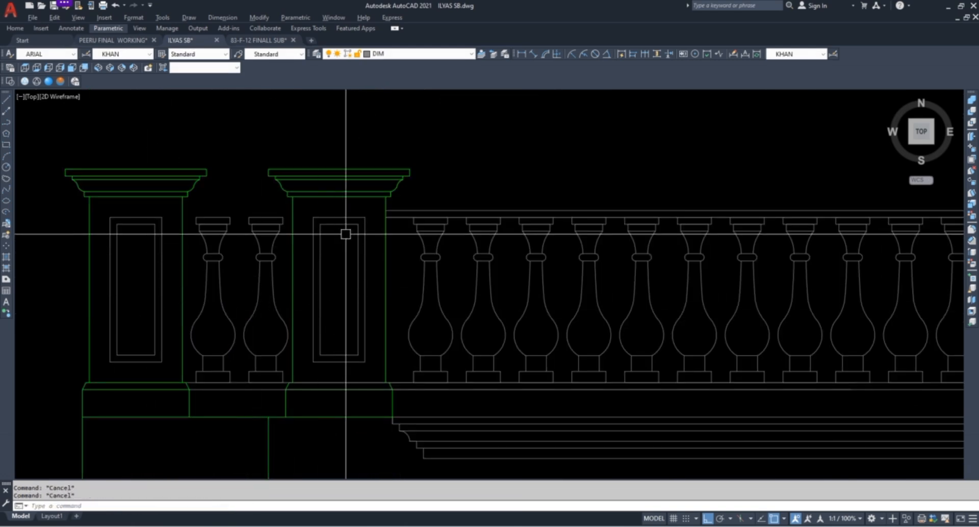
pyautogui.scroll(3, 367, 214)
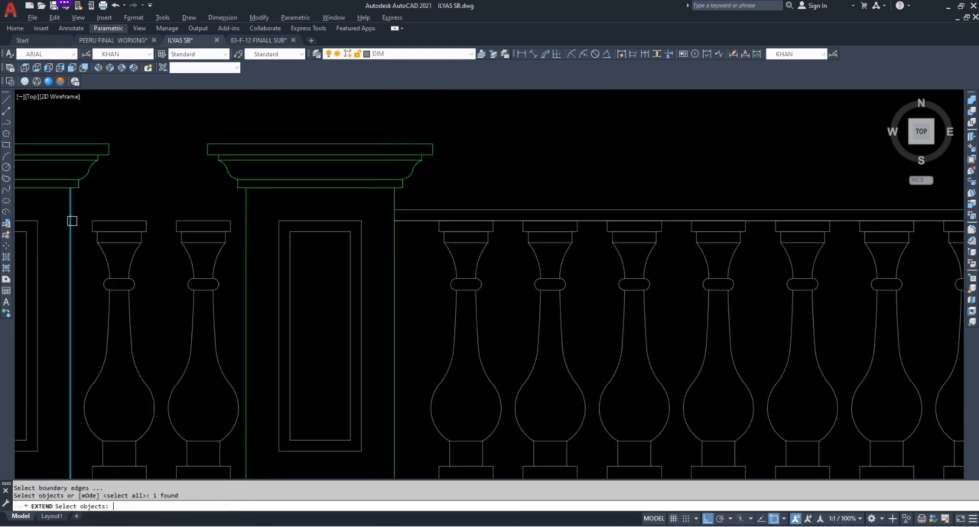
pyautogui.press('Escape')
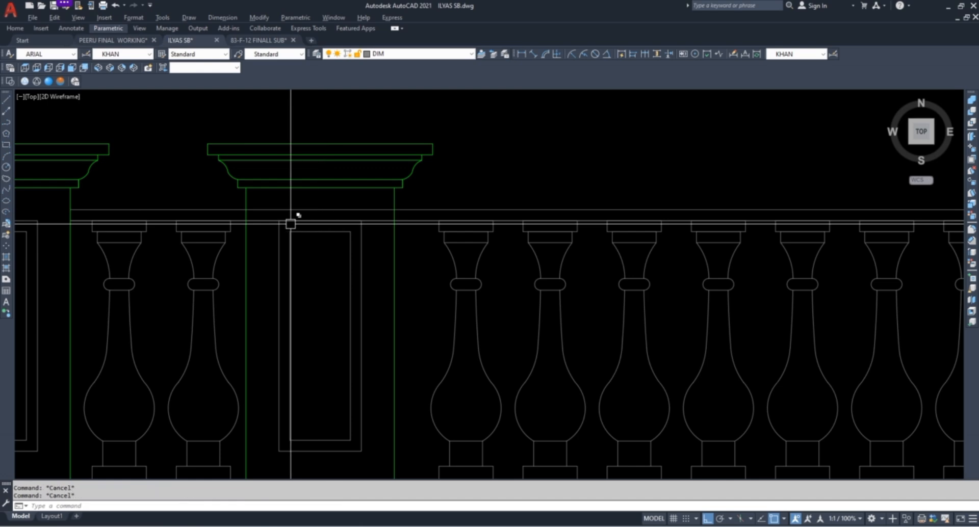
# Trim the top rail lines out of the left inner post's shaft
pyautogui.press('Return')
pyautogui.scroll(2, 266, 214)
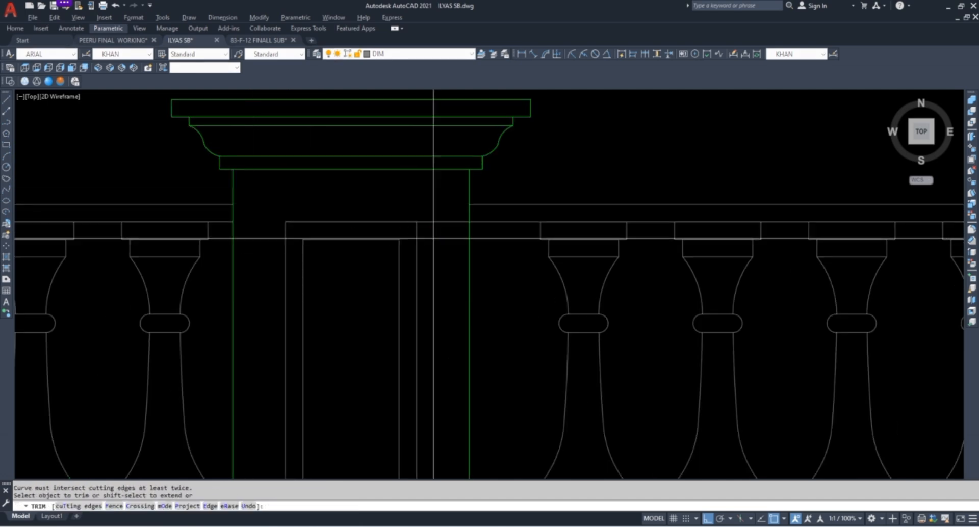
pyautogui.scroll(-4, 467, 225)
pyautogui.scroll(4, 413, 401)
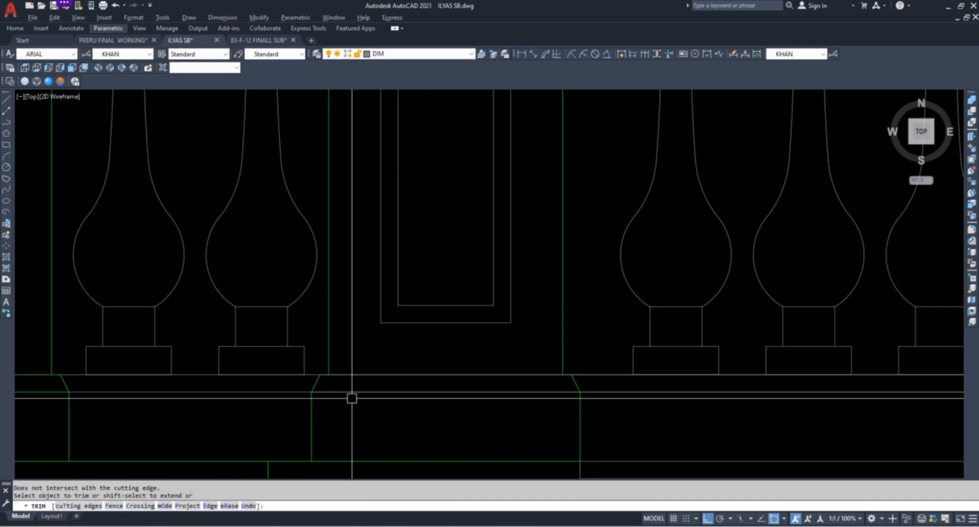
# Try to trim the bottom rail against the left inner post's edge
pyautogui.press('Return')
pyautogui.press('Return')
pyautogui.scroll(2, 327, 358)
pyautogui.click(332, 350)
pyautogui.press('Return')
pyautogui.scroll(-3, 307, 339)
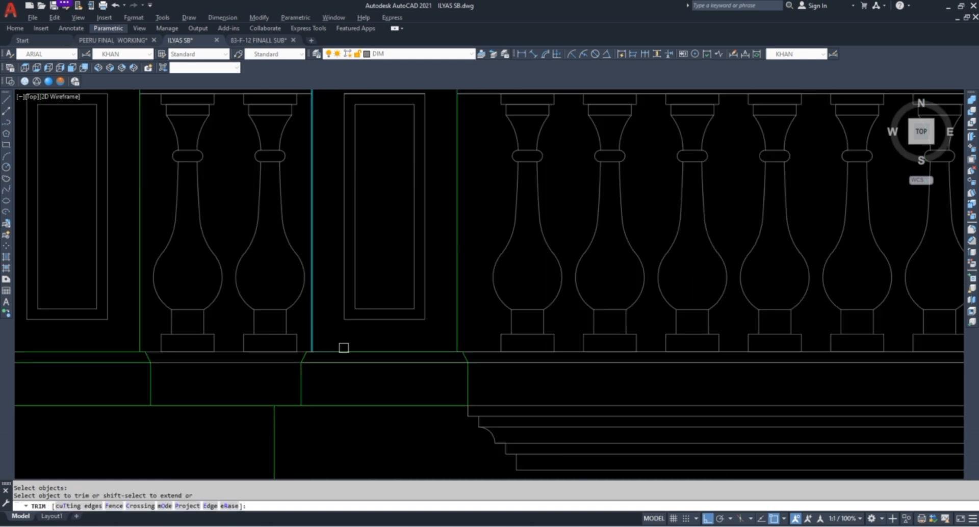
pyautogui.press('Escape')
pyautogui.press('Escape')
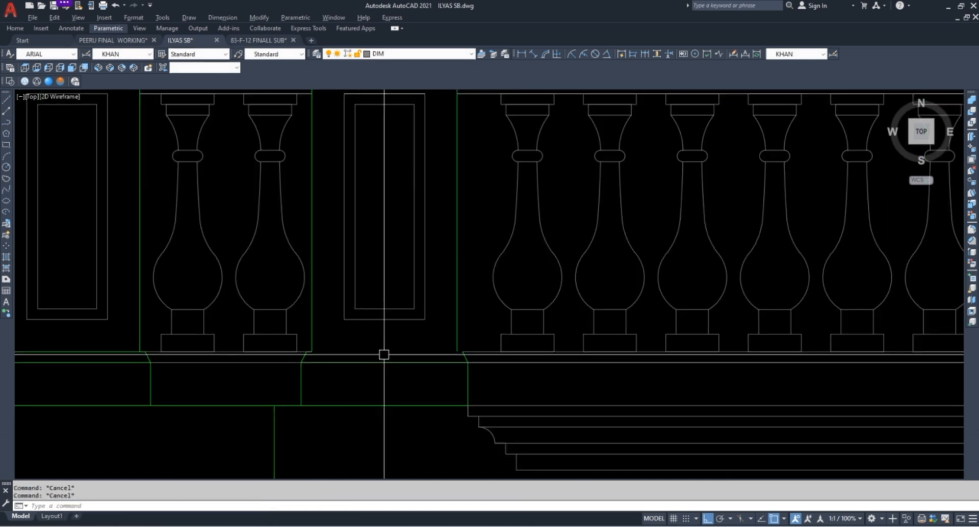
# Retry trimming the bottom rail lines across the left inner post's base, and undo the trims
pyautogui.scroll(2, 384, 355)
pyautogui.press('Return')
pyautogui.press('Return')
pyautogui.scroll(5, 324, 371)
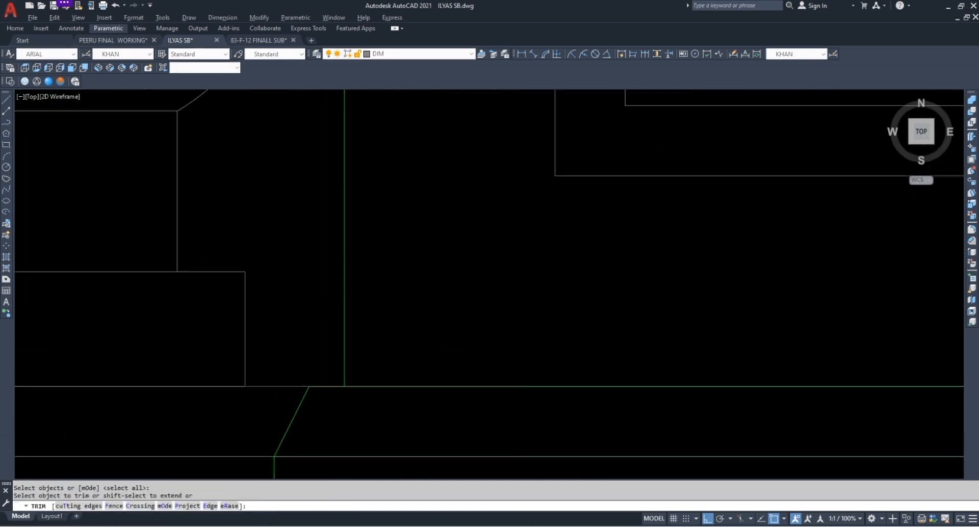
pyautogui.scroll(-3, 305, 366)
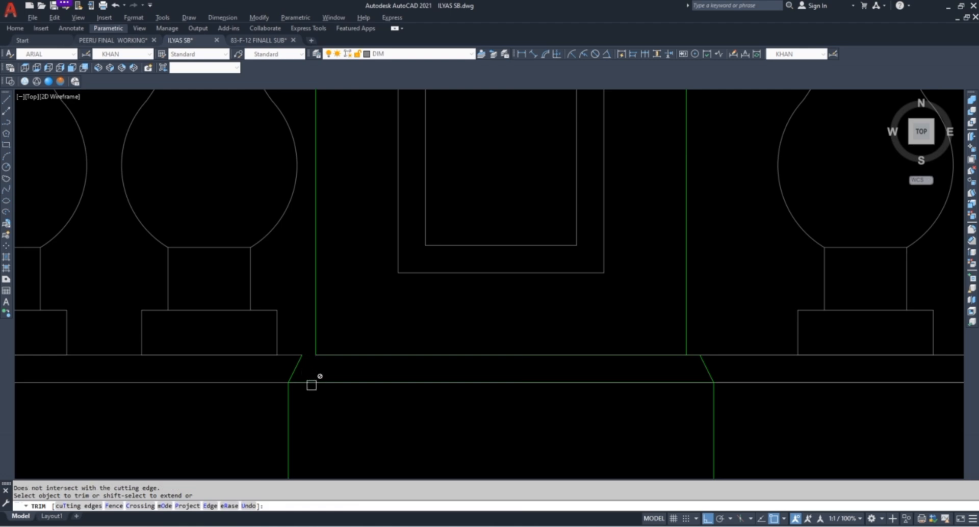
pyautogui.click(335, 385)
pyautogui.press('Escape')
pyautogui.press('Escape')
pyautogui.scroll(-6, 323, 369)
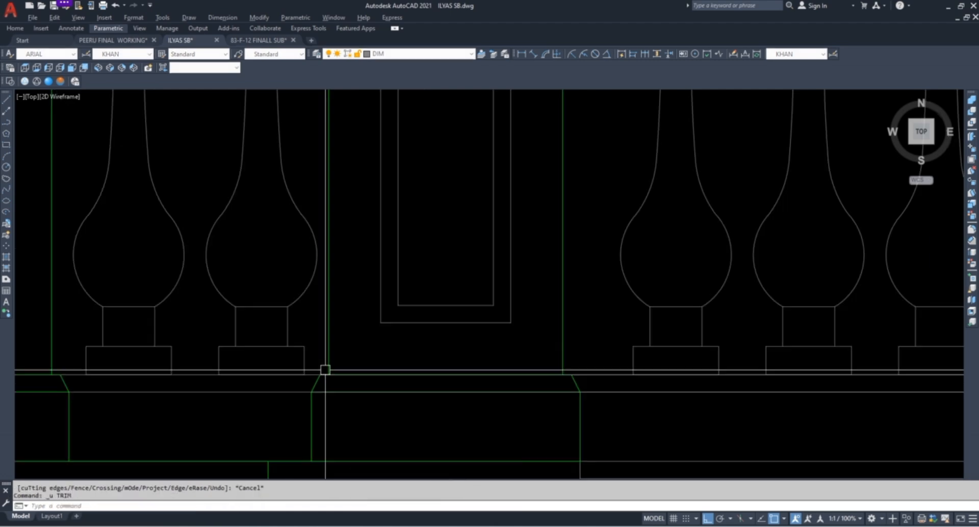
pyautogui.scroll(-8, 300, 325)
pyautogui.scroll(10, 286, 197)
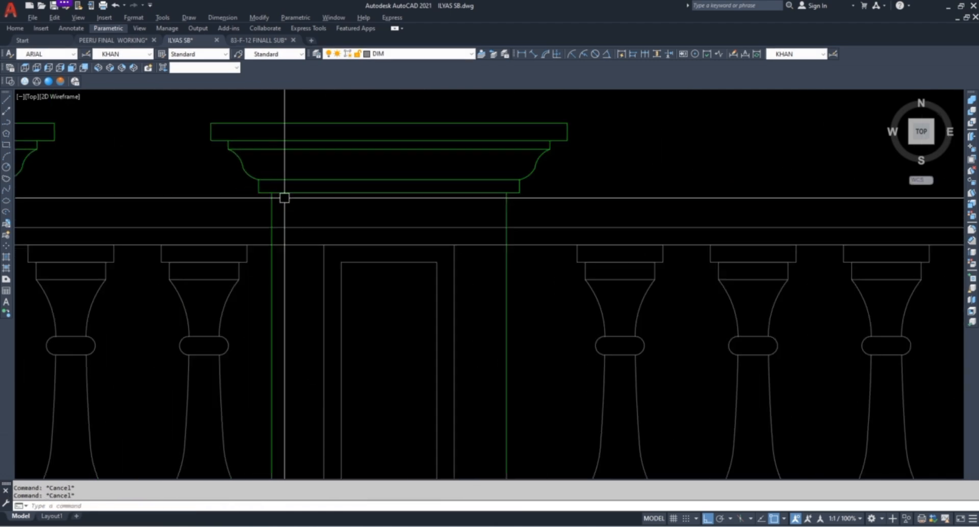
pyautogui.write('t')
pyautogui.press('Return')
pyautogui.press('Escape')
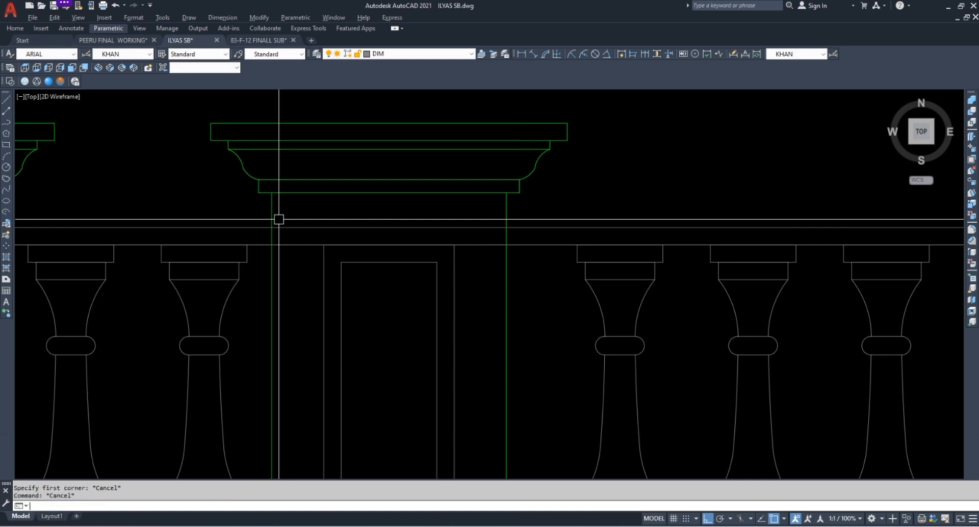
# Trim away the top rail lines between the two edges of the left inner post
pyautogui.scroll(2, 293, 251)
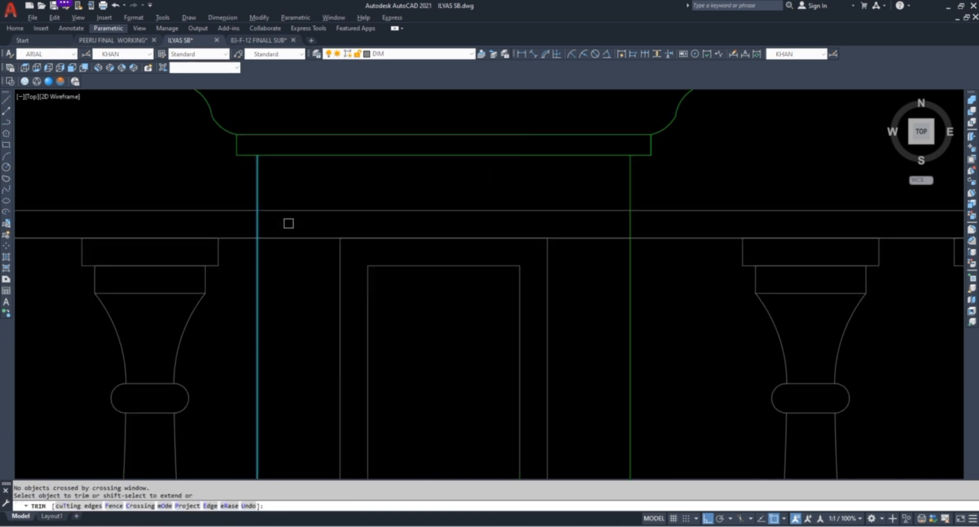
pyautogui.click(295, 193)
pyautogui.click(287, 263)
pyautogui.scroll(-8, 288, 205)
pyautogui.press('Escape')
pyautogui.press('Escape')
pyautogui.press('Escape')
# Trim the bottom rail lines where they cross the left inner post's base
pyautogui.scroll(6, 294, 305)
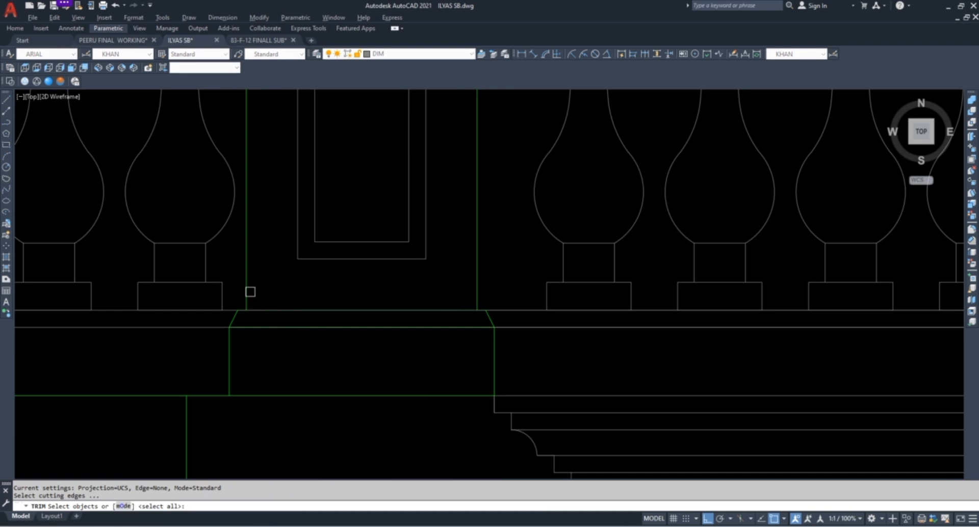
pyautogui.scroll(4, 236, 307)
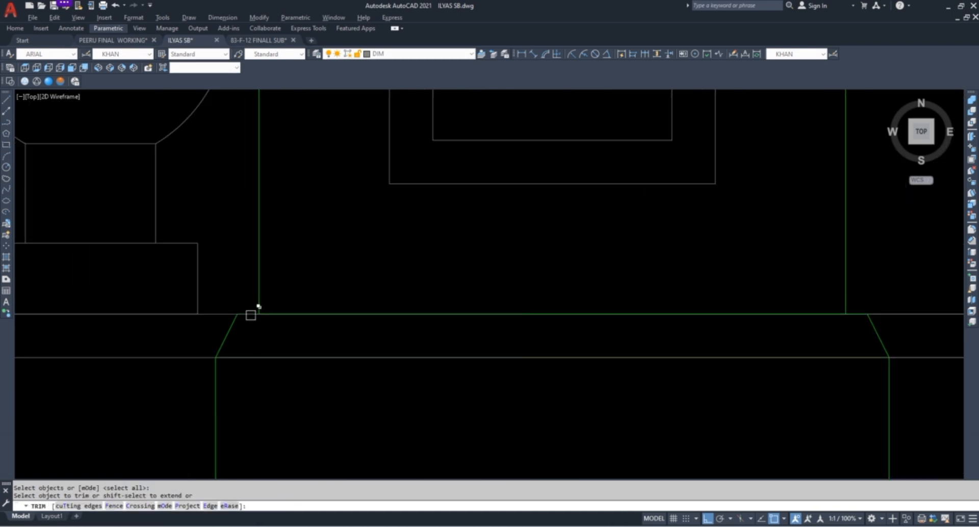
pyautogui.click(246, 356)
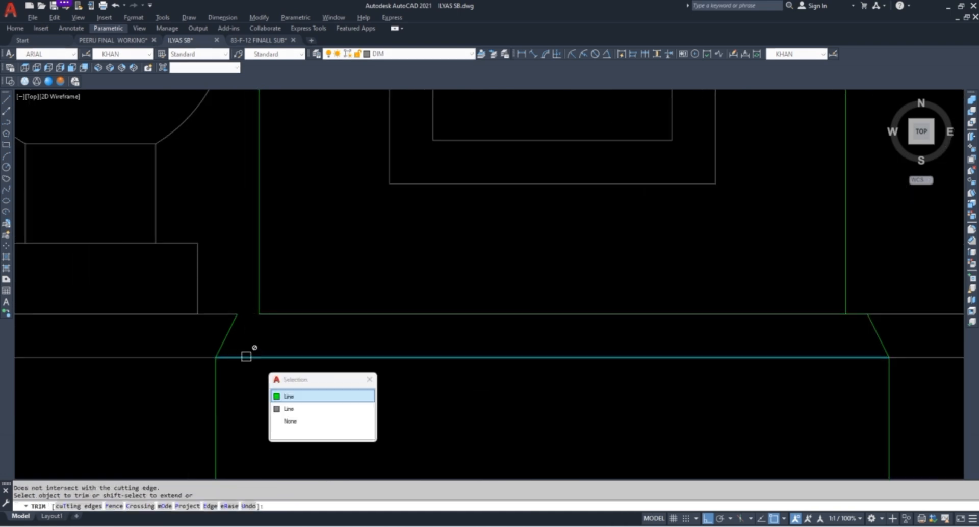
pyautogui.press('Escape')
pyautogui.press('Escape')
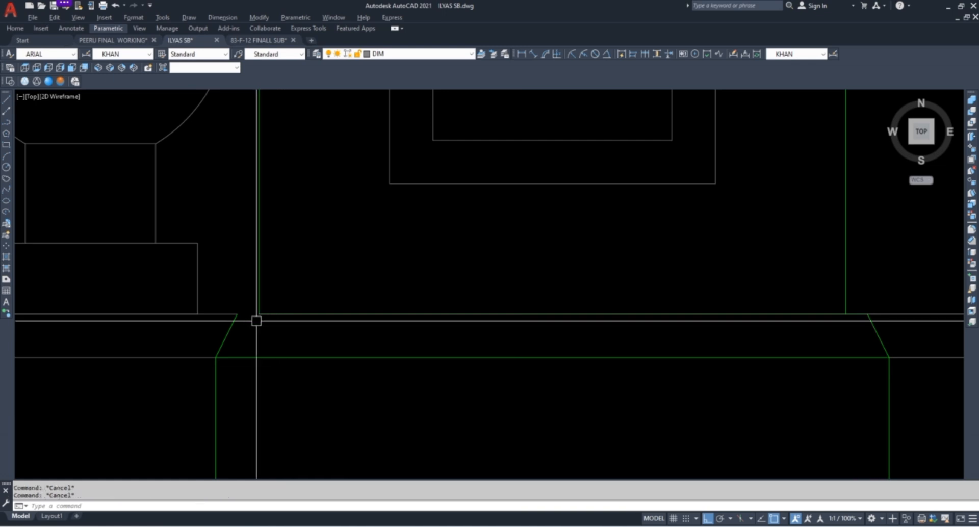
# Try to shorten the bottom rail line that overlaps the left inner post's base
pyautogui.scroll(-3, 267, 318)
pyautogui.click(662, 312)
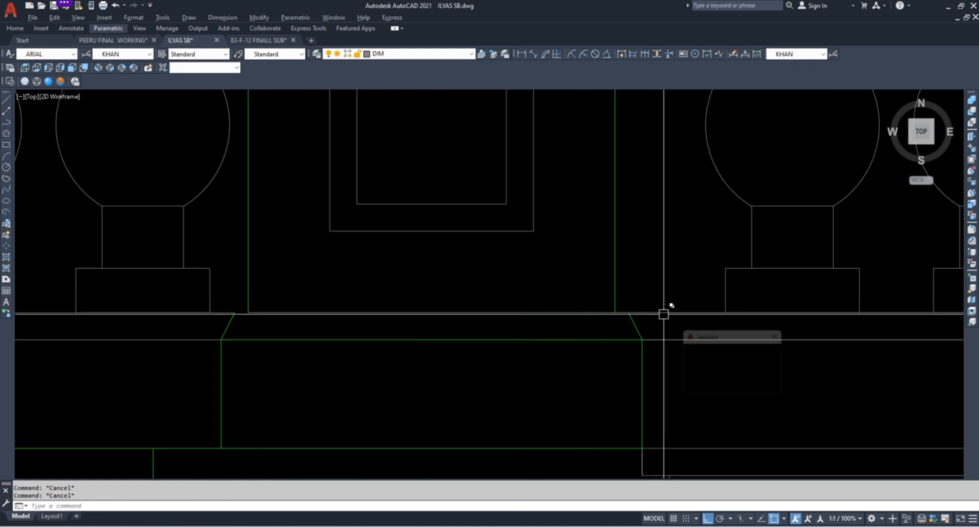
pyautogui.click(725, 365)
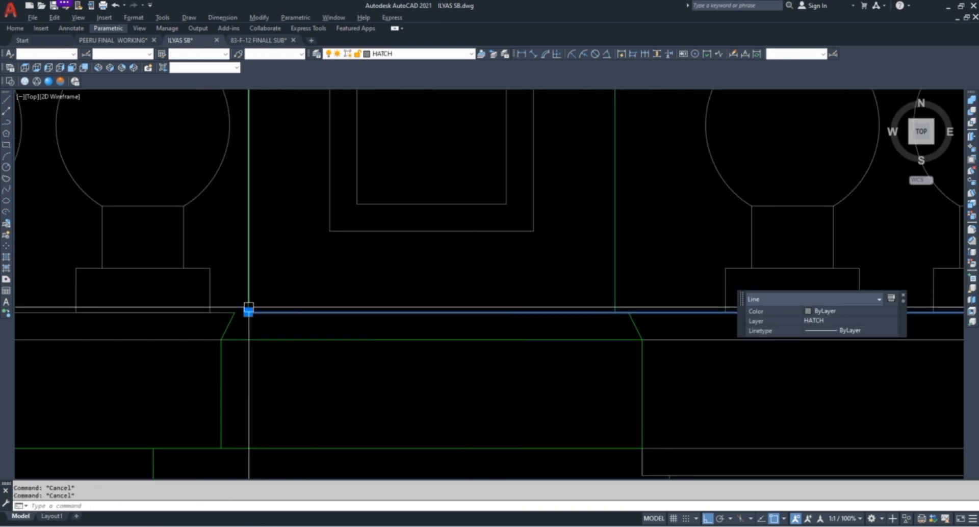
pyautogui.press('Escape')
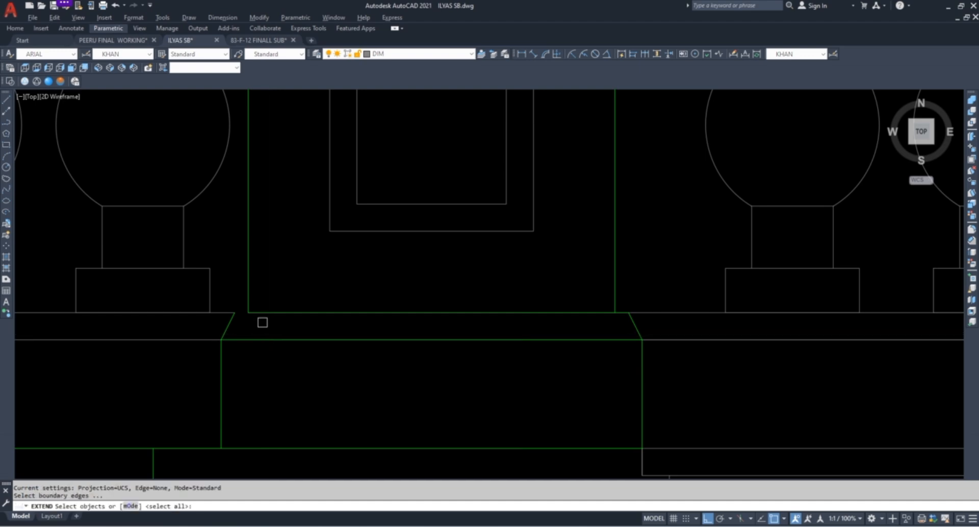
pyautogui.press('Escape')
pyautogui.scroll(-5, 260, 332)
pyautogui.moveTo(324, 344); pyautogui.dragTo(282, 366, button='middle')
pyautogui.scroll(10, 153, 291)
pyautogui.press('Escape')
pyautogui.press('Escape')
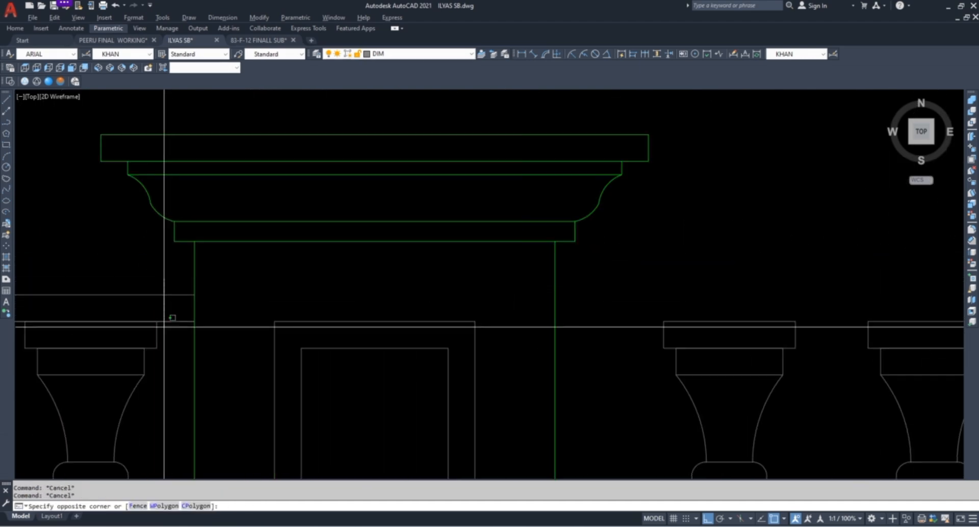
pyautogui.click(164, 329)
pyautogui.press('space')
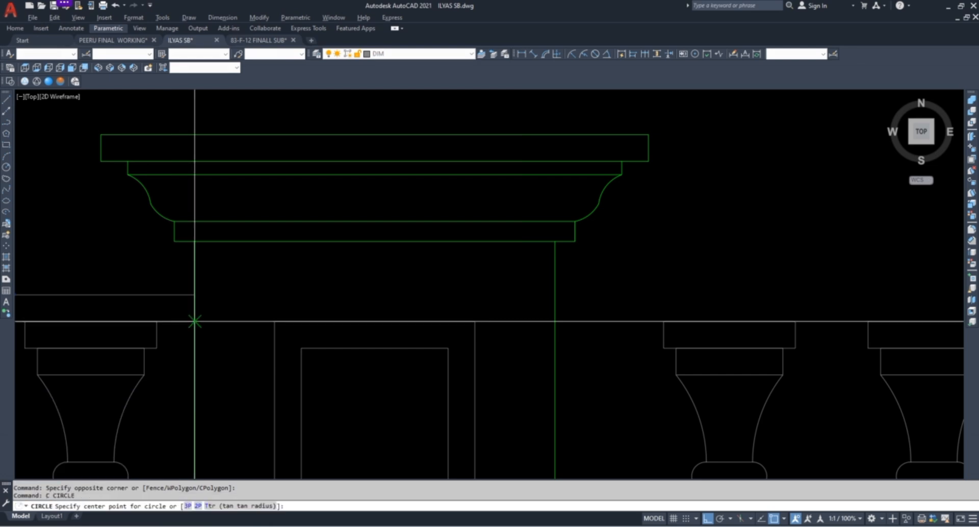
pyautogui.click(195, 321)
pyautogui.press('Escape')
pyautogui.scroll(-5, 134, 300)
pyautogui.scroll(8, 144, 306)
pyautogui.press('Escape')
pyautogui.press('Escape')
pyautogui.click(162, 259)
pyautogui.click(158, 337)
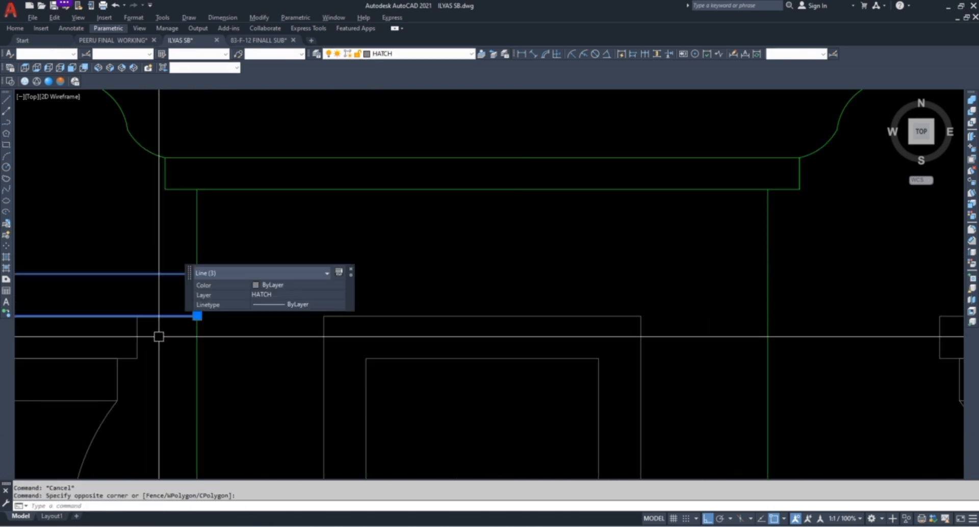
pyautogui.press('space')
pyautogui.click(197, 316)
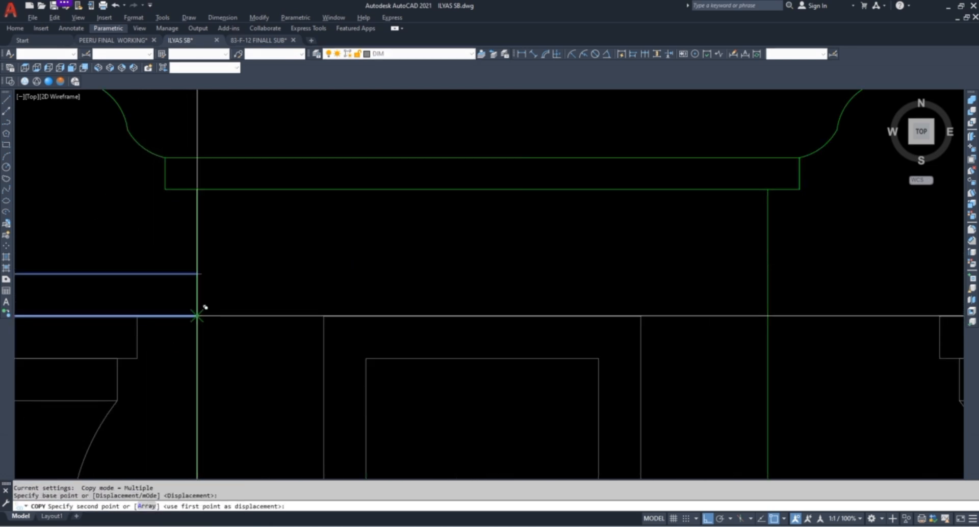
pyautogui.press('Escape')
# Copy the top rail lines from the gap between the two left posts to the inner edge of the right inner post
pyautogui.click(179, 328)
pyautogui.click(159, 247)
pyautogui.press('space')
pyautogui.click(197, 317)
pyautogui.scroll(-5, 197, 316)
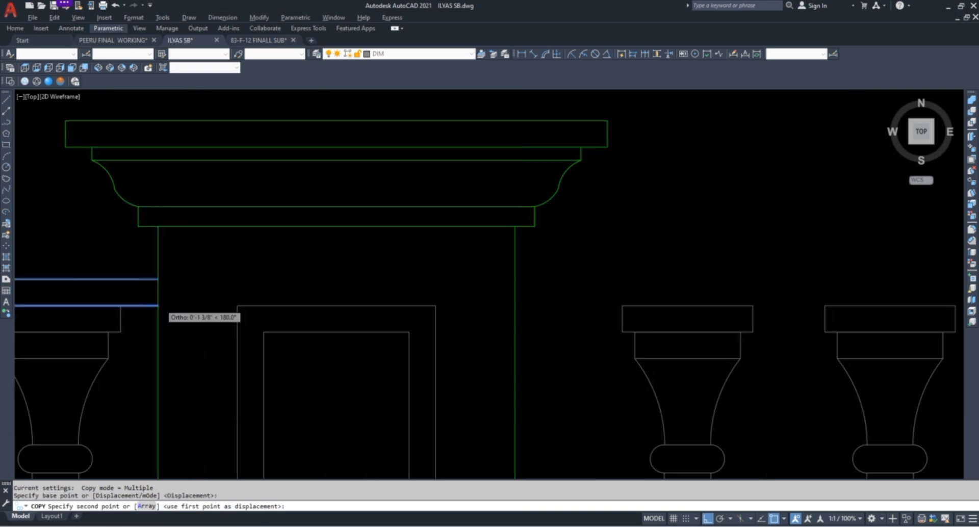
pyautogui.scroll(4, 831, 299)
pyautogui.scroll(-5, 528, 289)
pyautogui.scroll(5, 694, 280)
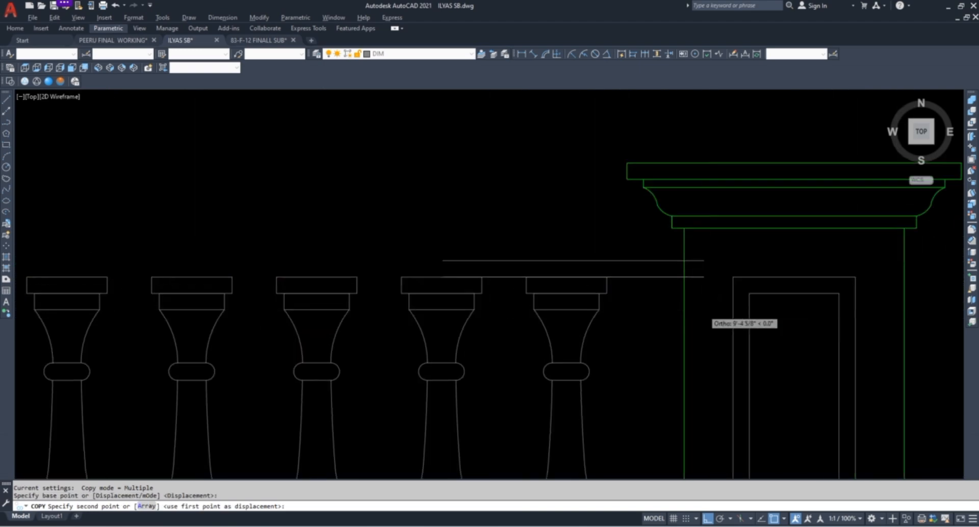
pyautogui.click(687, 278)
pyautogui.press('Escape')
pyautogui.press('Escape')
# Extend the copied top rail lines across the centre balusters to the left inner post
pyautogui.write('ex')
pyautogui.press('space')
pyautogui.scroll(-6, 541, 305)
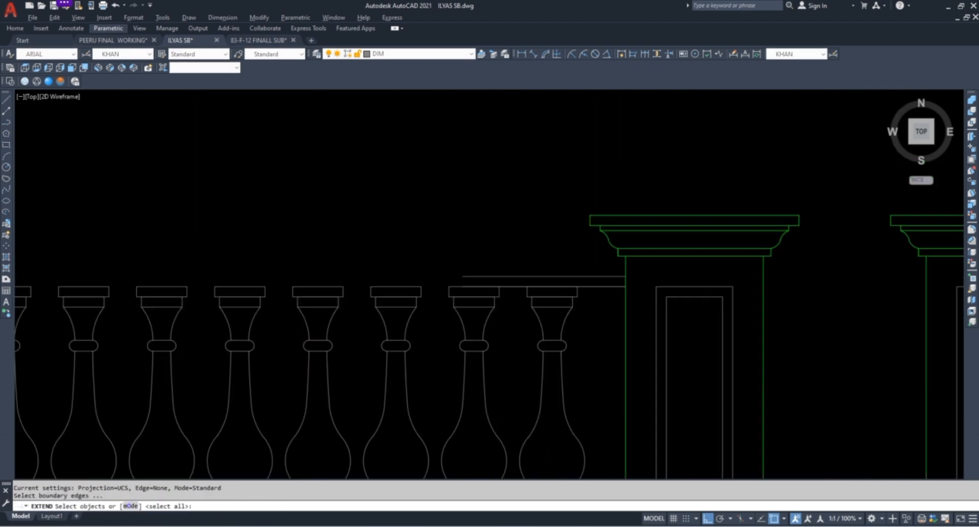
pyautogui.click(529, 305)
pyautogui.scroll(6, 529, 305)
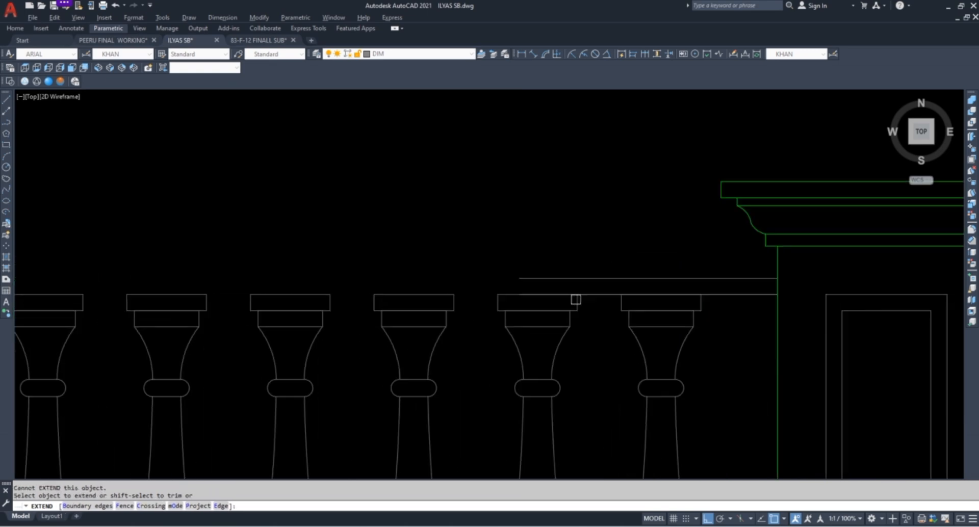
pyautogui.click(614, 311)
pyautogui.scroll(-8, 586, 262)
pyautogui.press('Escape')
pyautogui.press('Escape')
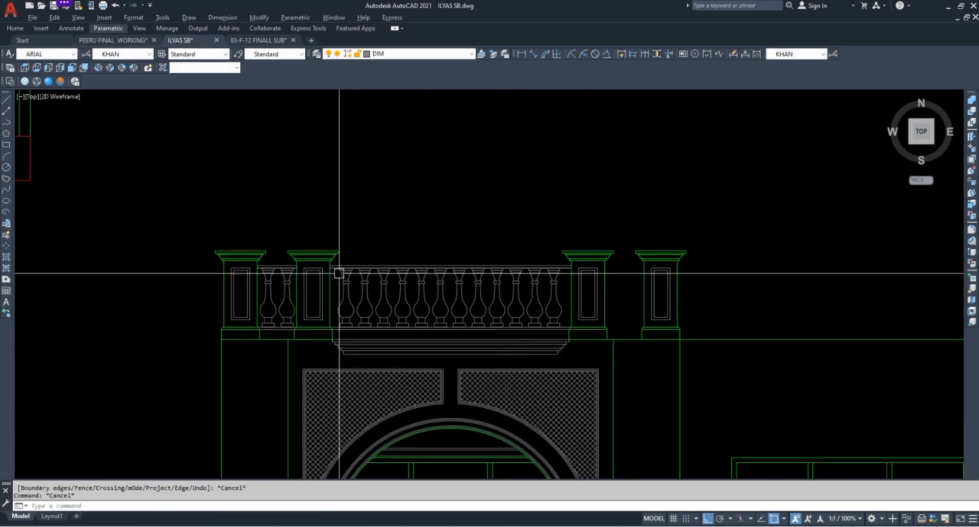
# Mirror the two balusters and rails between the left posts about the arch's centre line, keeping the originals
pyautogui.scroll(9, 418, 255)
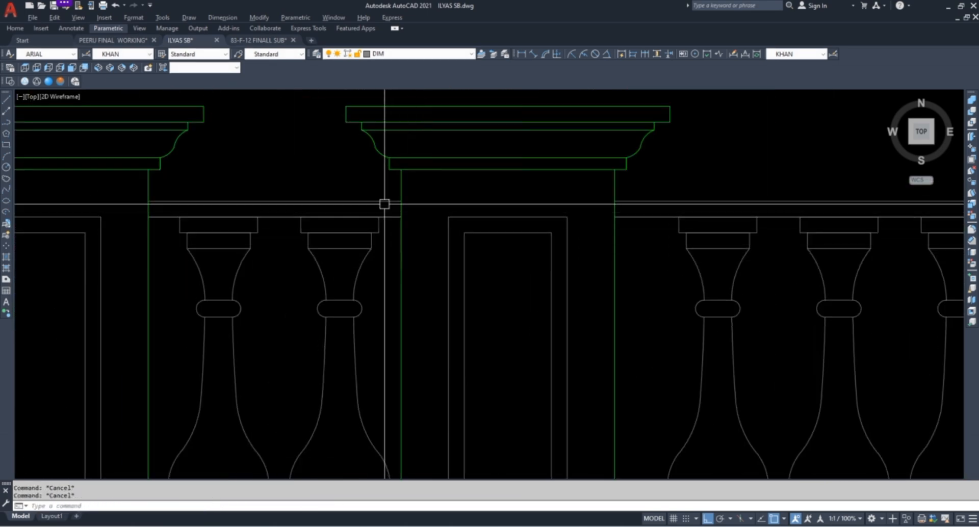
pyautogui.scroll(-6, 385, 194)
pyautogui.click(350, 245)
pyautogui.click(280, 350)
pyautogui.scroll(6, 306, 388)
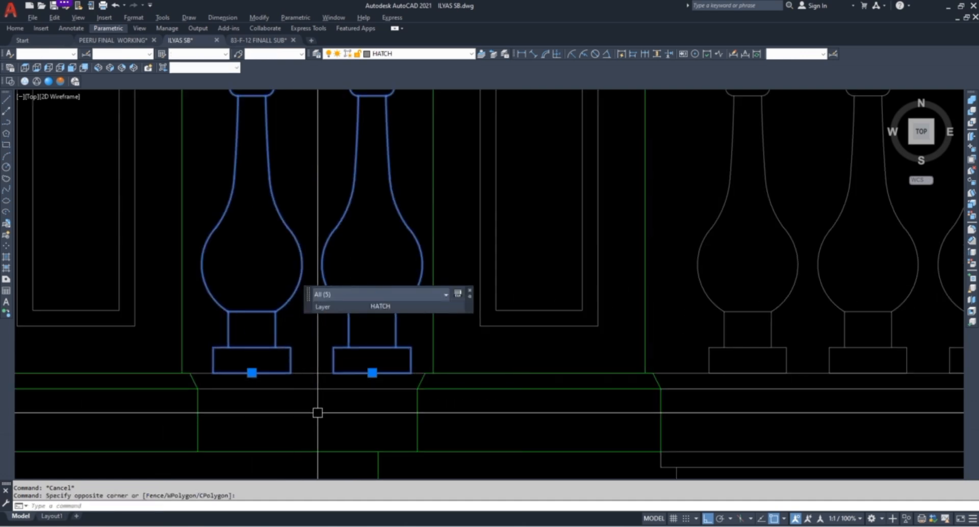
pyautogui.write('mi')
pyautogui.press('Return')
pyautogui.scroll(-8, 247, 343)
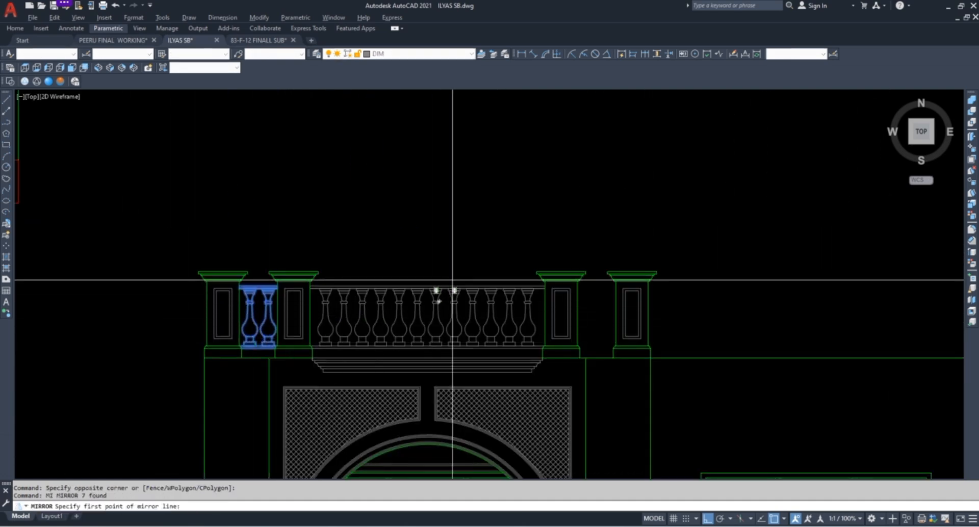
pyautogui.scroll(4, 427, 443)
pyautogui.click(427, 424)
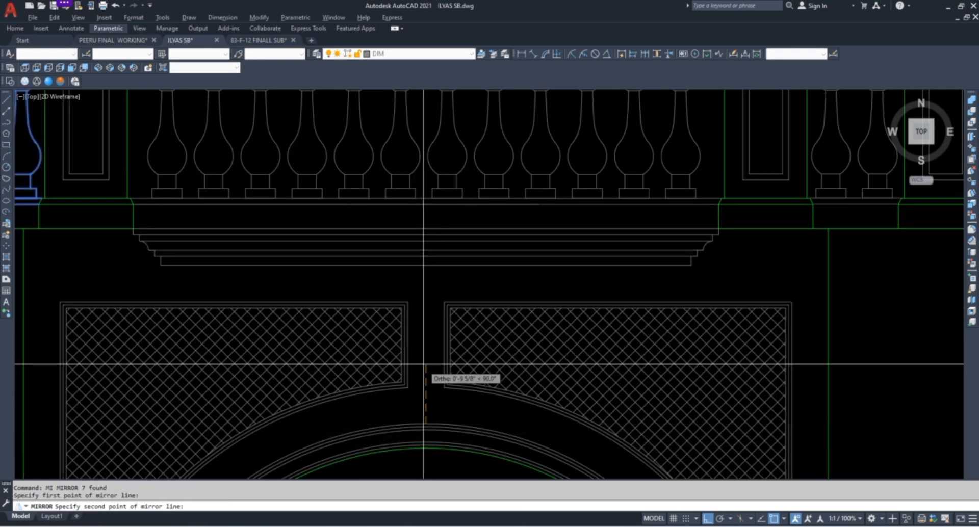
pyautogui.click(421, 364)
pyautogui.press('Return')
pyautogui.scroll(-4, 390, 363)
pyautogui.scroll(8, 429, 256)
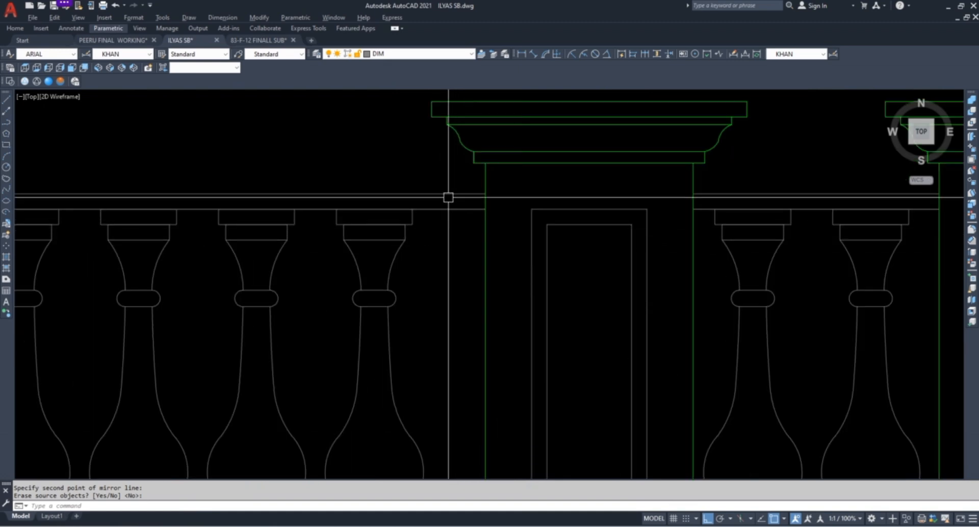
# Mirror the centre balusters and top rail about the middle of the gap between the right inner and outer posts, keeping the originals
pyautogui.click(448, 186)
pyautogui.scroll(-8, 403, 328)
pyautogui.click(98, 329)
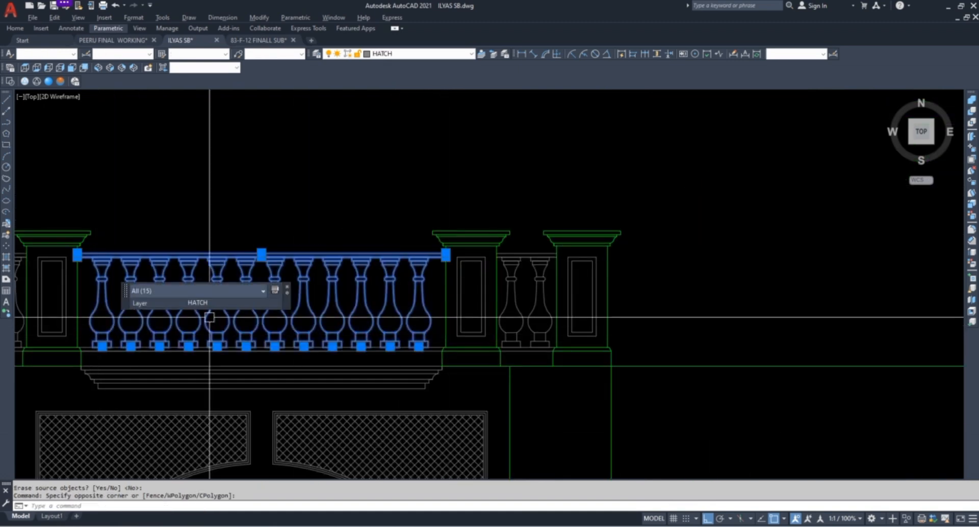
pyautogui.write('MI')
pyautogui.press('Return')
pyautogui.scroll(-4, 306, 296)
pyautogui.scroll(6, 324, 285)
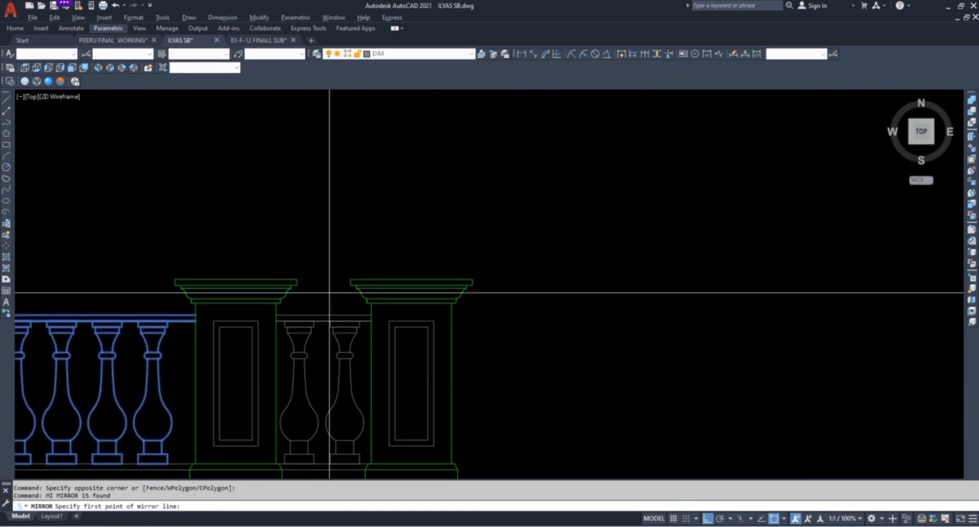
pyautogui.click(319, 313)
pyautogui.scroll(-6, 331, 245)
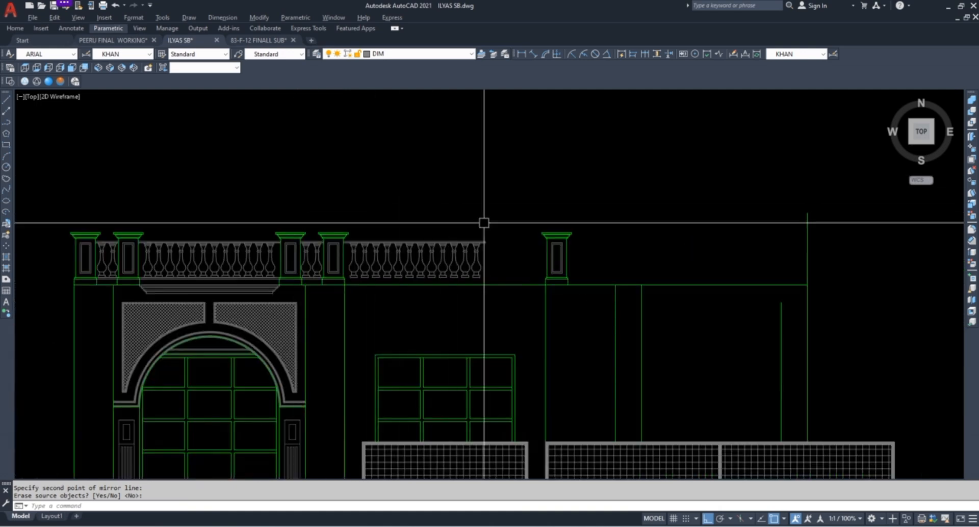
pyautogui.scroll(4, 500, 256)
pyautogui.press('Escape')
pyautogui.press('Escape')
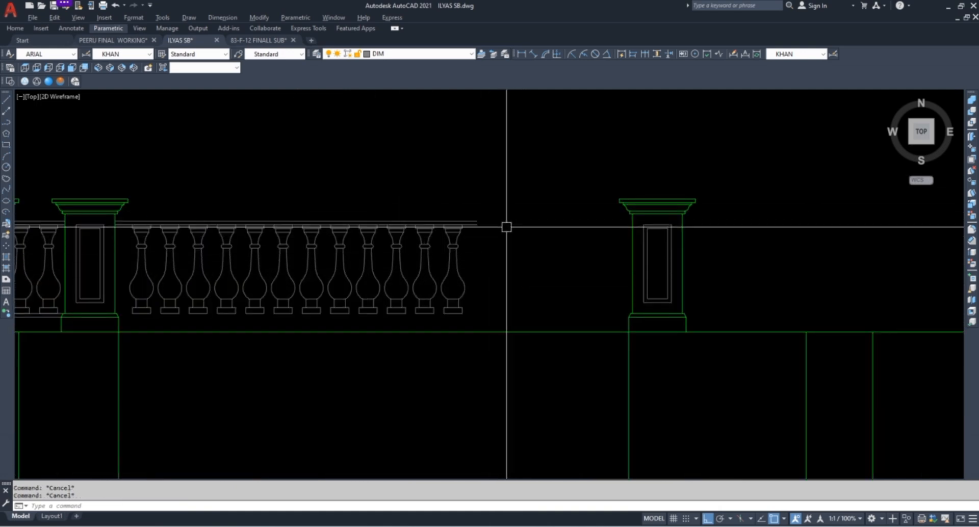
pyautogui.scroll(2, 498, 220)
pyautogui.write('EX')
pyautogui.press('Return')
pyautogui.click(482, 203)
pyautogui.press('Escape')
pyautogui.press('Escape')
pyautogui.scroll(-4, 449, 224)
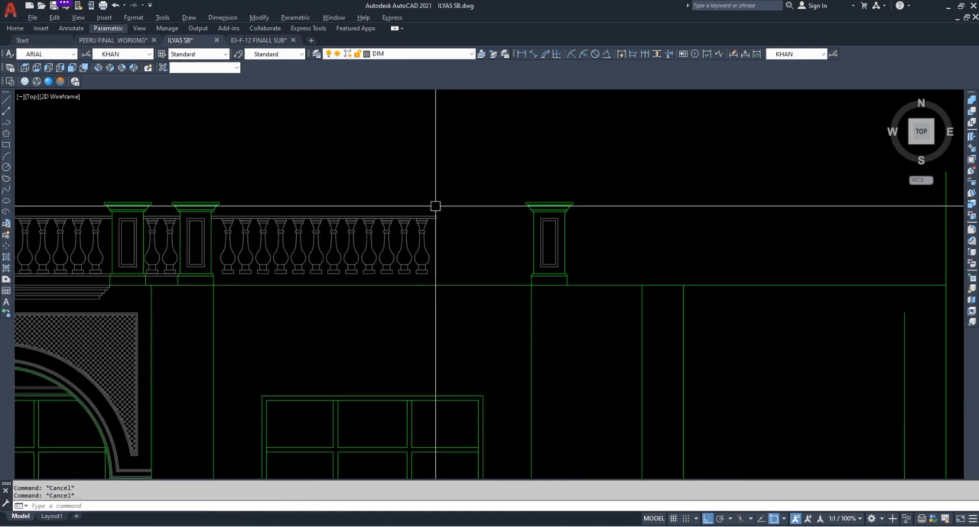
pyautogui.scroll(-1, 611, 197)
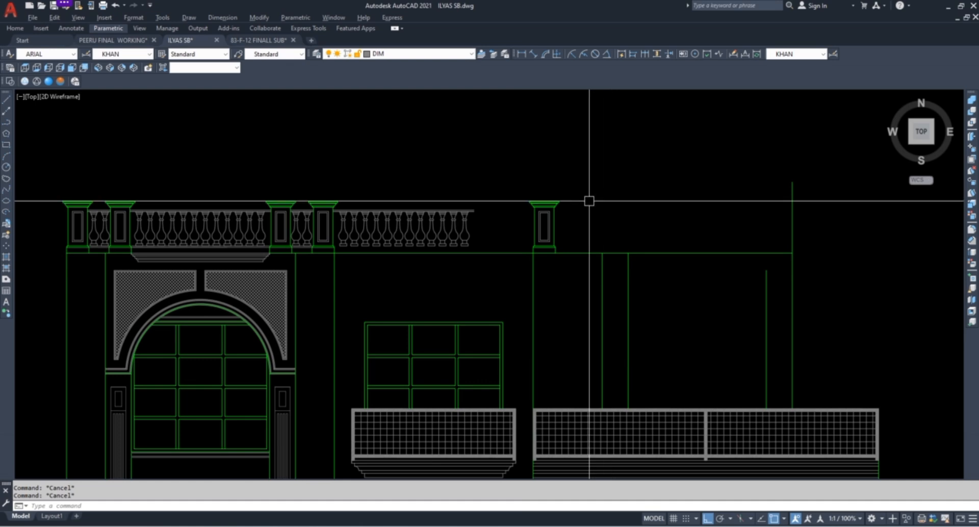
# Extend the mirrored top rail lines to the near edge of the far right post
pyautogui.scroll(5, 459, 200)
pyautogui.write('EX')
pyautogui.press('Return')
pyautogui.press('Return')
pyautogui.click(557, 224)
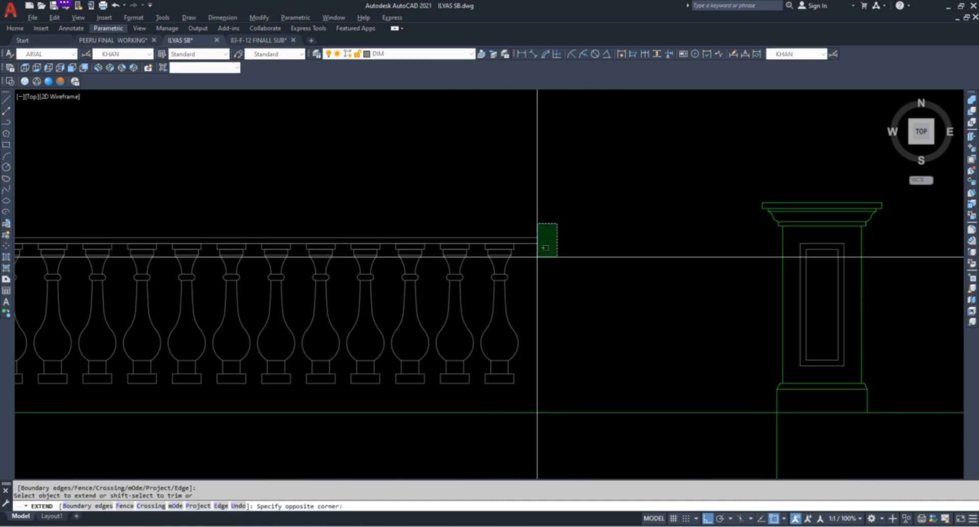
pyautogui.click(536, 258)
pyautogui.press('Escape')
pyautogui.press('Escape')
# Copy the last seven balusters of the mirrored row to continue it at equal spacing up to the far right post
pyautogui.click(607, 327)
pyautogui.click(245, 356)
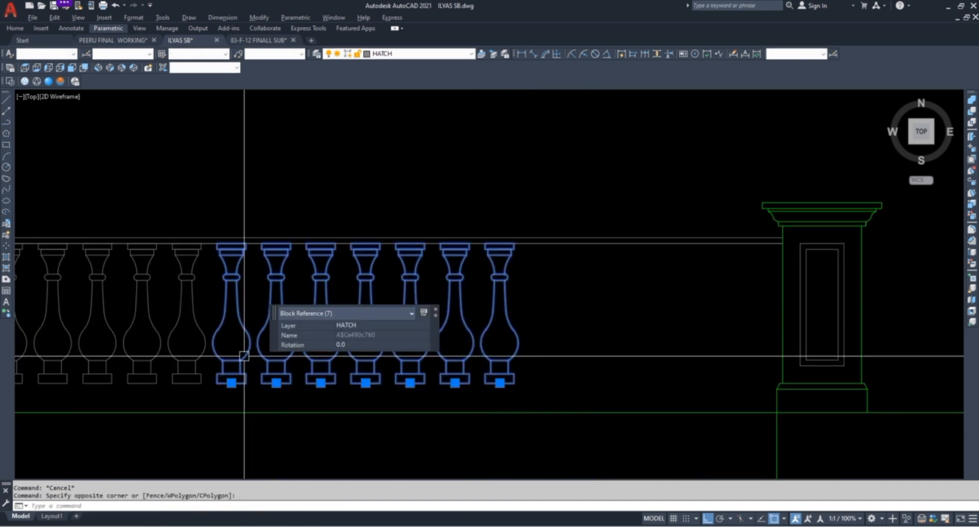
pyautogui.write('co')
pyautogui.press('Return')
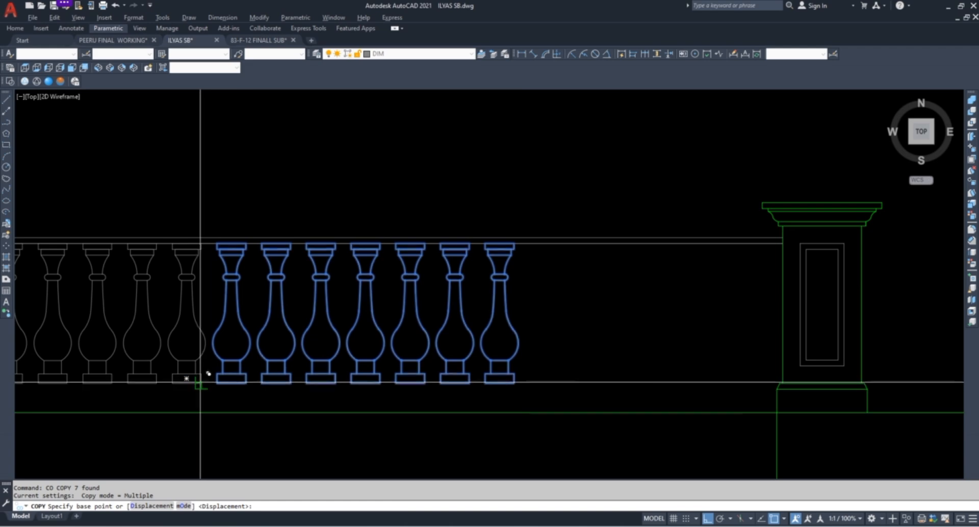
pyautogui.click(200, 383)
pyautogui.click(513, 382)
pyautogui.press('Escape')
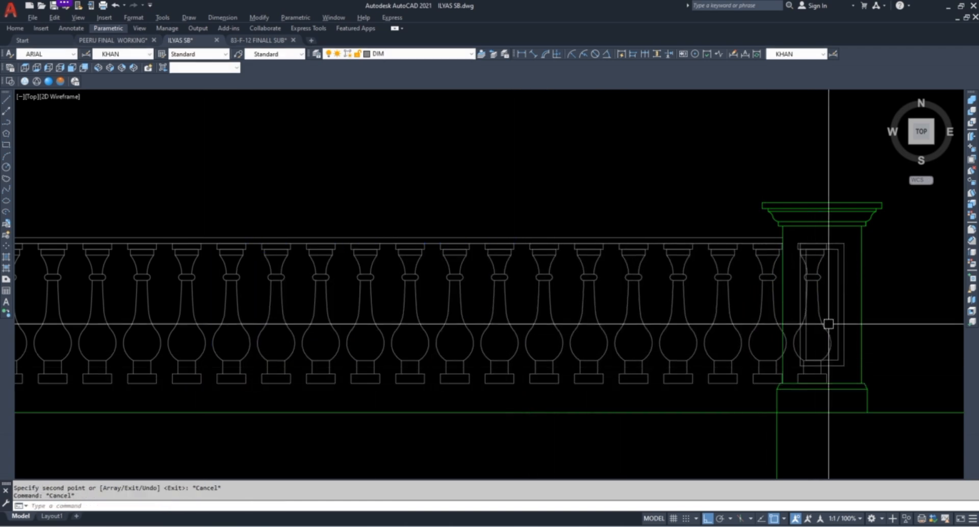
# Erase the surplus baluster that overlaps the far right post's panel
pyautogui.click(829, 324)
pyautogui.write('e')
pyautogui.press('Return')
pyautogui.press('Escape')
# Move the whole row of balusters beside the far right post 1 inch to the left
pyautogui.scroll(2, 759, 338)
pyautogui.click(758, 338)
pyautogui.scroll(-4, 716, 352)
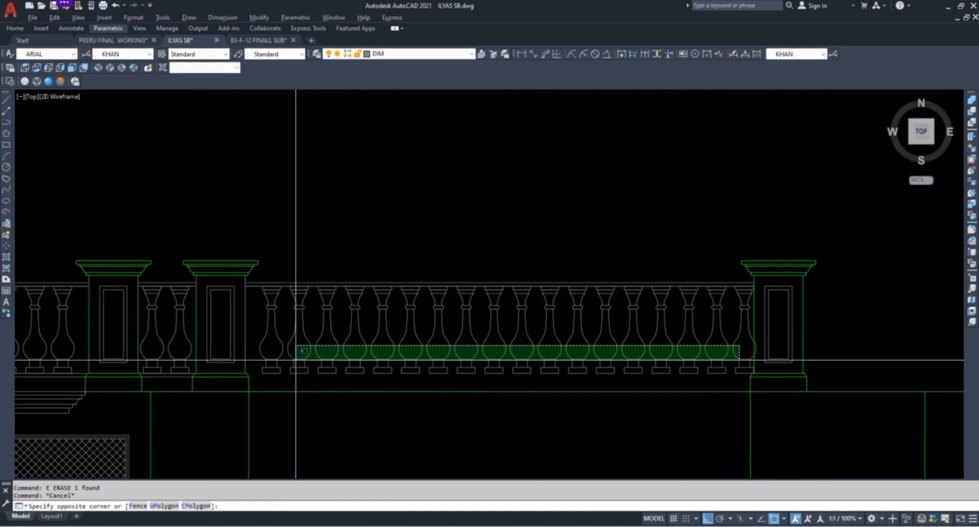
pyautogui.click(296, 360)
pyautogui.write('m')
pyautogui.press('Return')
pyautogui.click(468, 214)
pyautogui.write('1')
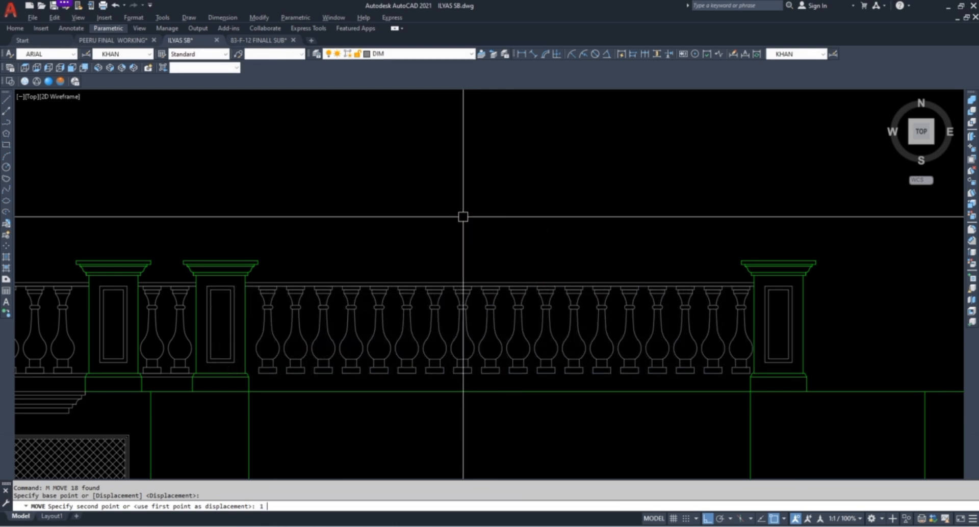
# Move the same row of balusters further left by 0.5 inch, twice, to centre it between the posts
pyautogui.write('p')
pyautogui.press('Return')
pyautogui.press('Return')
pyautogui.click(467, 208)
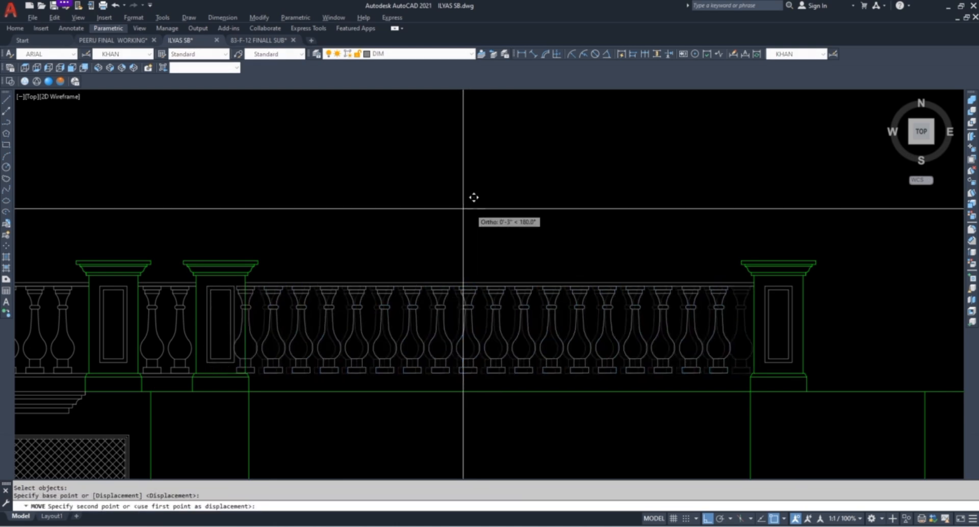
pyautogui.write('.5')
pyautogui.press('Return')
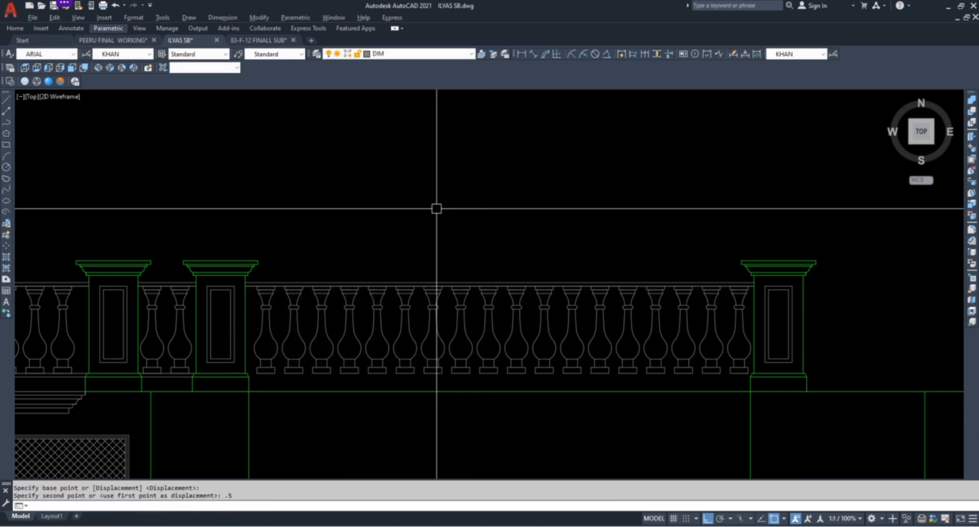
pyautogui.press('Return')
pyautogui.press('Return')
pyautogui.click(492, 206)
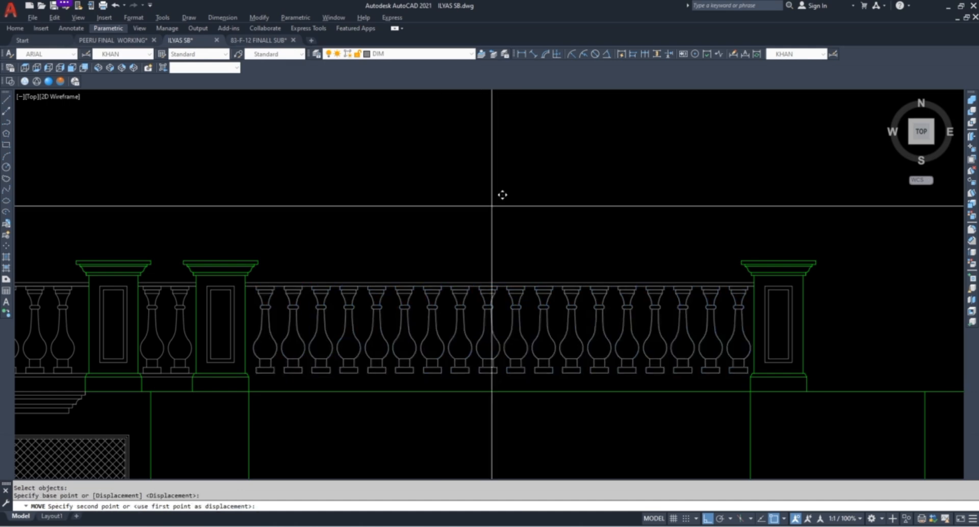
pyautogui.write('.5')
pyautogui.press('Return')
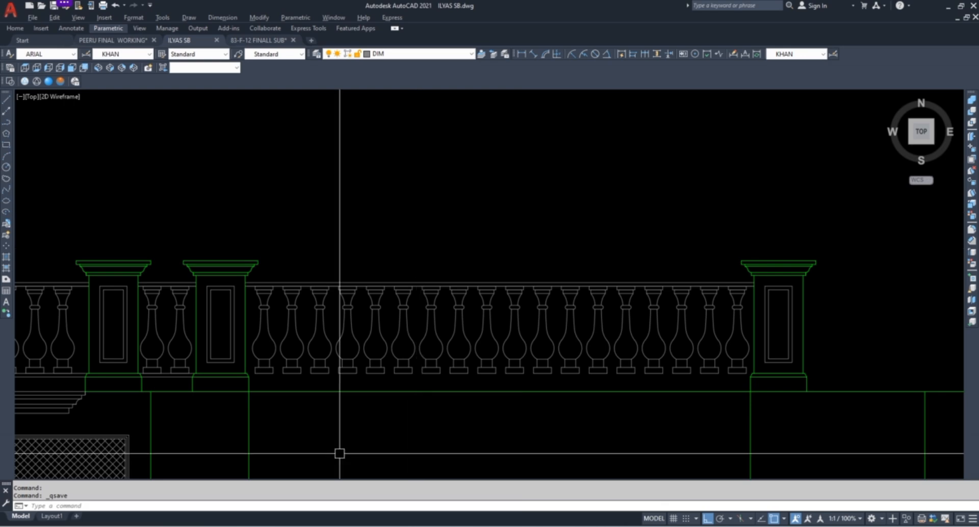
# Copy the two horizontal base rail lines between the paired parapet posts into the long baluster bay on their right
pyautogui.press('Escape')
pyautogui.scroll(-2, 415, 267)
pyautogui.scroll(6, 214, 254)
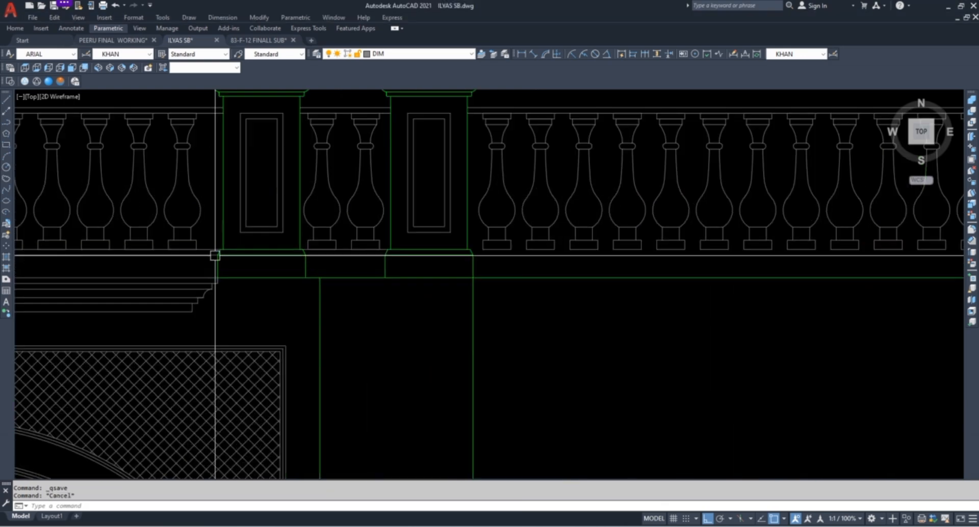
pyautogui.click(616, 269)
pyautogui.click(596, 226)
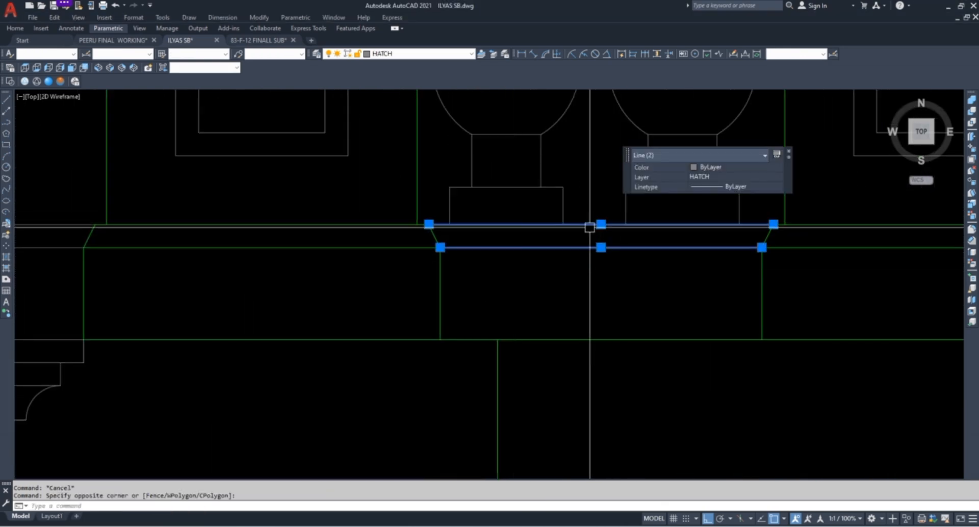
pyautogui.write('co')
pyautogui.press('Return')
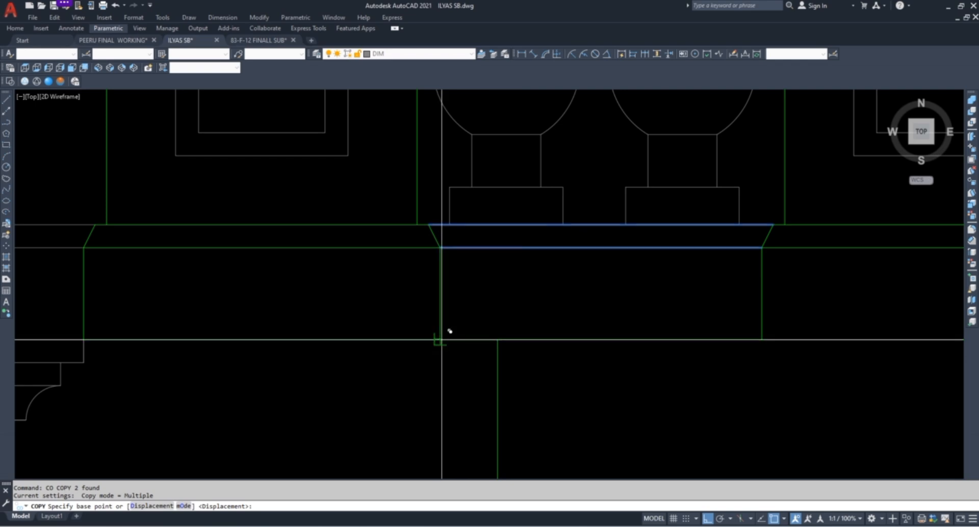
pyautogui.click(440, 338)
pyautogui.scroll(-3, 508, 335)
pyautogui.scroll(-3, 508, 327)
pyautogui.scroll(3, 470, 317)
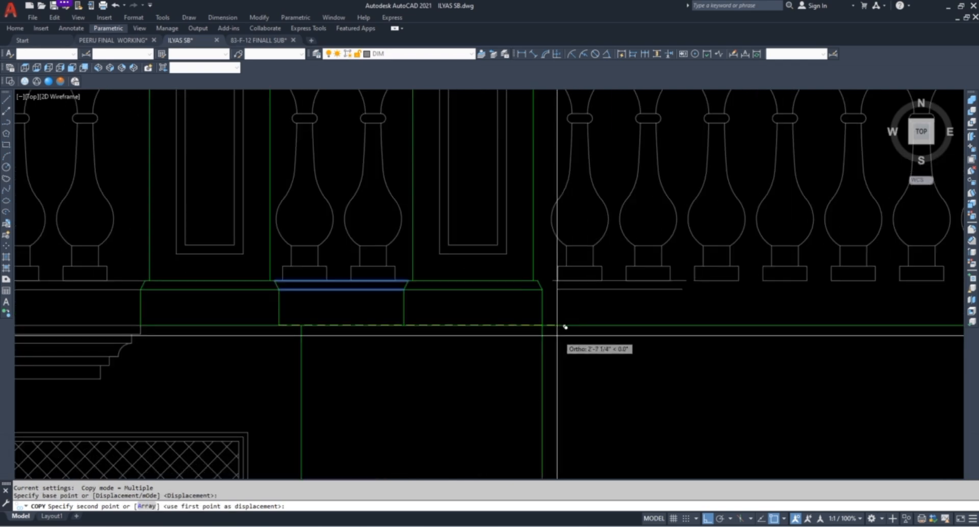
pyautogui.click(570, 327)
pyautogui.press('Escape')
# Extend the two copied base rail lines beneath the balusters to the left side of the far right post
pyautogui.scroll(3, 678, 289)
pyautogui.scroll(-4, 645, 306)
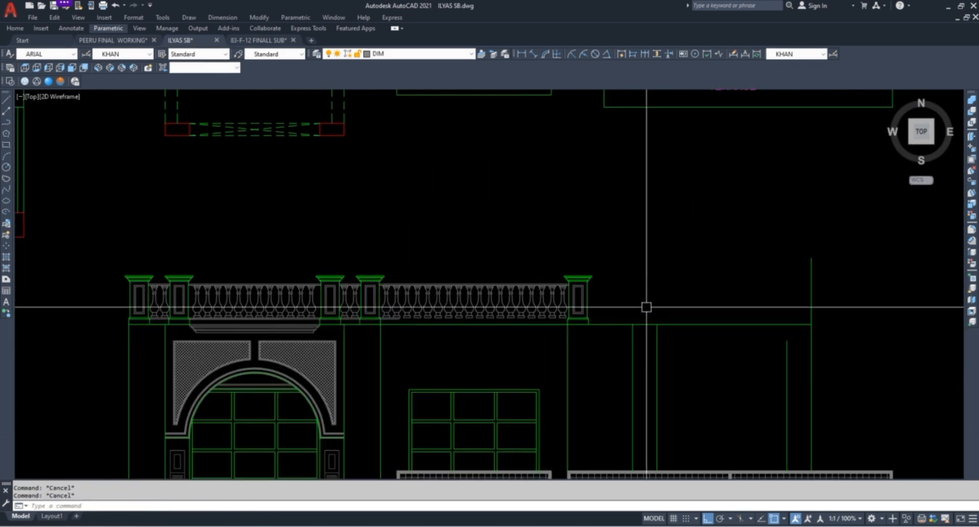
pyautogui.scroll(6, 562, 328)
pyautogui.write('ex')
pyautogui.press('Return')
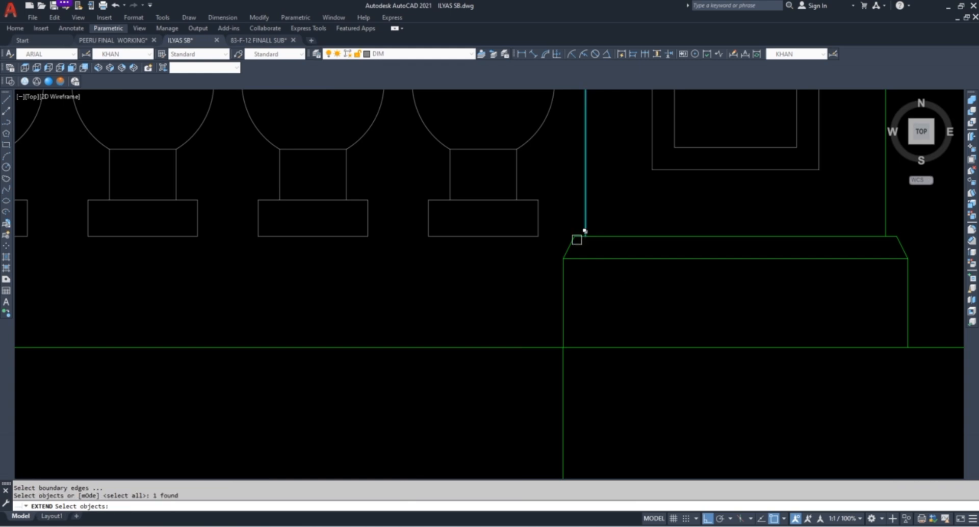
pyautogui.press('Return')
pyautogui.scroll(-6, 602, 286)
pyautogui.scroll(-4, 448, 283)
pyautogui.click(229, 286)
pyautogui.scroll(9, 229, 285)
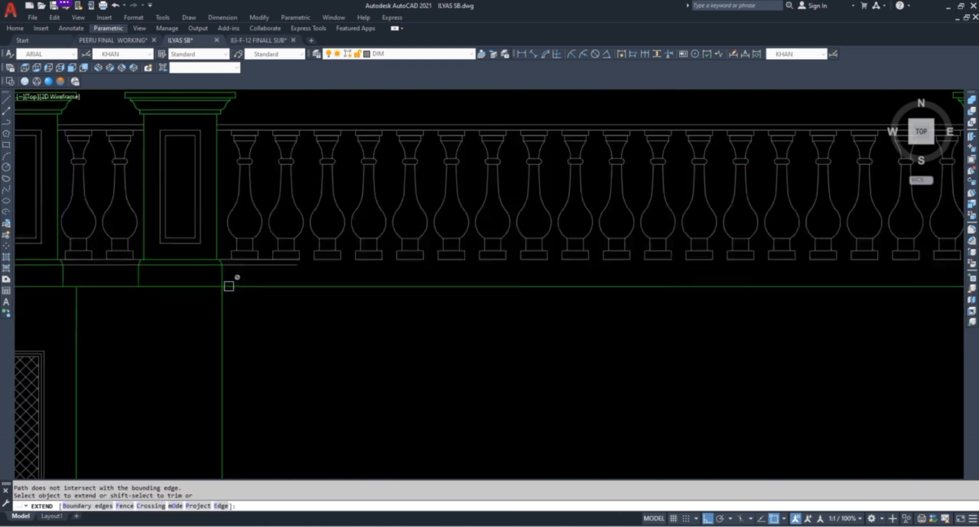
pyautogui.click(309, 244)
pyautogui.scroll(-4, 307, 263)
pyautogui.press('Escape')
pyautogui.press('Escape')
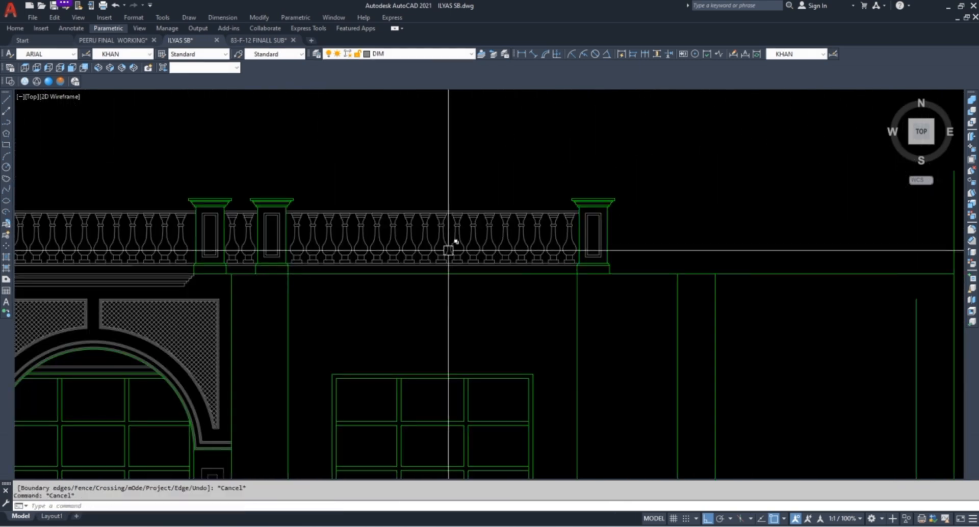
# Copy the arch surround with its hatched spandrel panels, mouldings, cornice and edge line into the upper right bay, aligned with the bay's right edge
pyautogui.scroll(-2, 444, 244)
pyautogui.scroll(1, 537, 220)
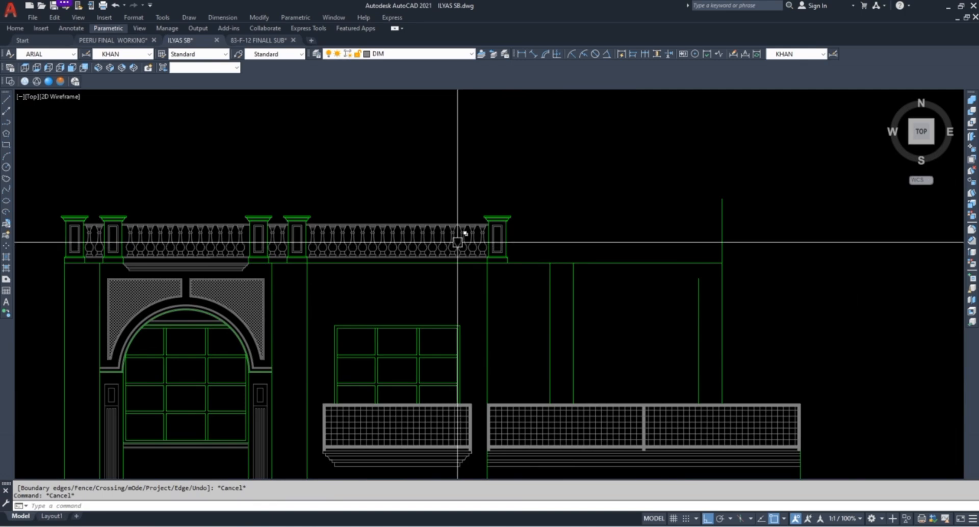
pyautogui.scroll(-4, 457, 243)
pyautogui.scroll(5, 359, 226)
pyautogui.scroll(-5, 393, 225)
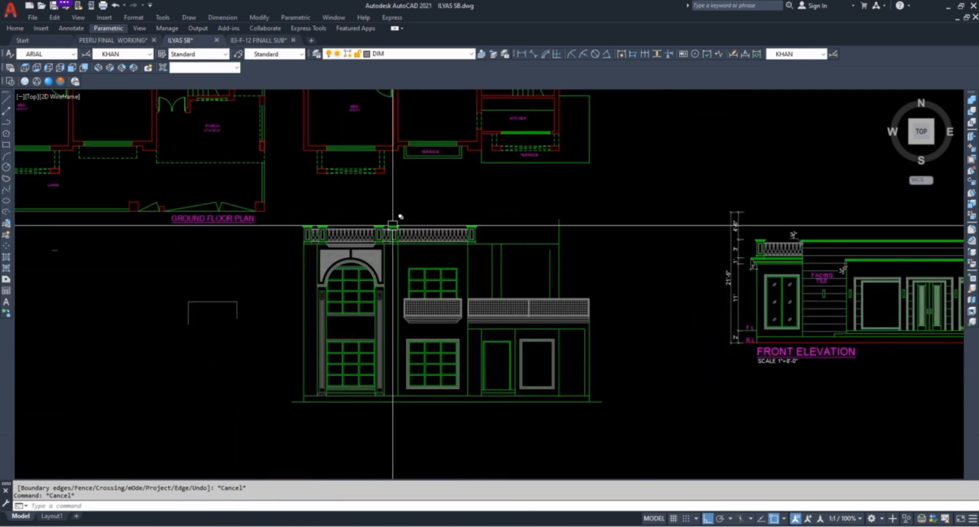
pyautogui.scroll(8, 373, 259)
pyautogui.click(467, 194)
pyautogui.click(444, 226)
pyautogui.scroll(-4, 443, 246)
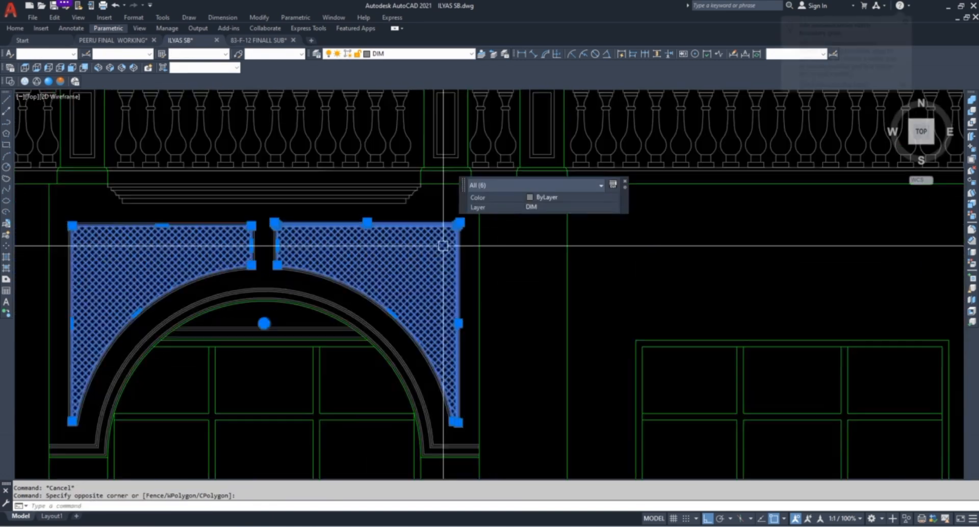
pyautogui.scroll(4, 313, 228)
pyautogui.click(337, 224)
pyautogui.click(305, 264)
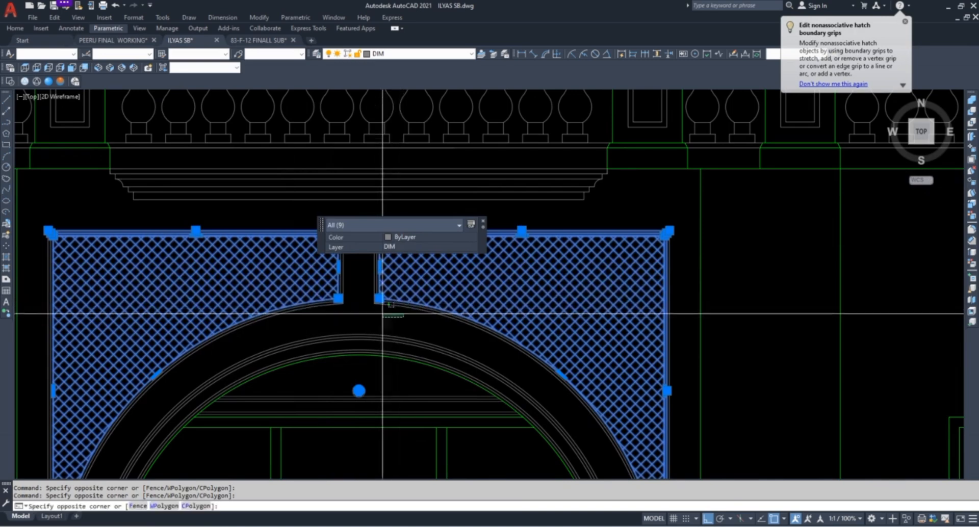
pyautogui.click(295, 230)
pyautogui.scroll(-4, 196, 250)
pyautogui.scroll(4, 129, 347)
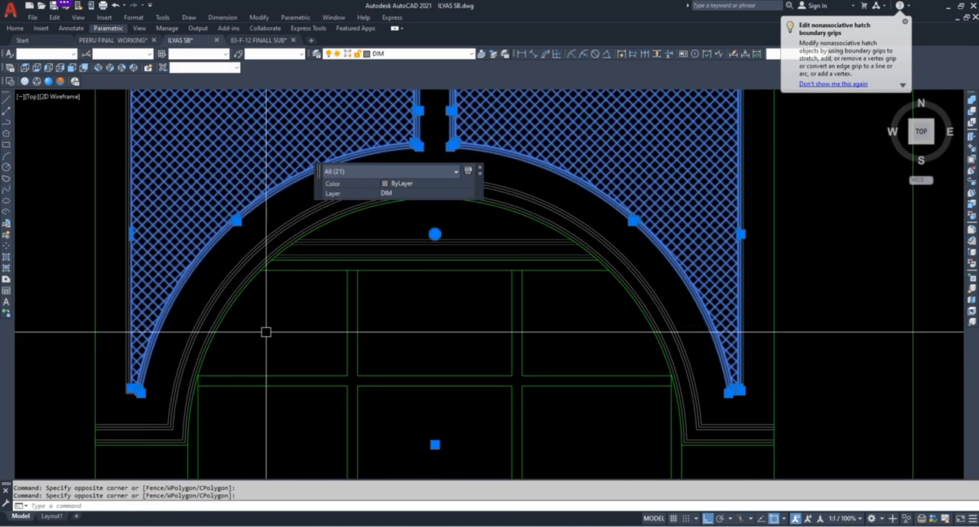
pyautogui.click(265, 331)
pyautogui.click(202, 305)
pyautogui.click(70, 459)
pyautogui.click(197, 377)
pyautogui.scroll(-4, 197, 375)
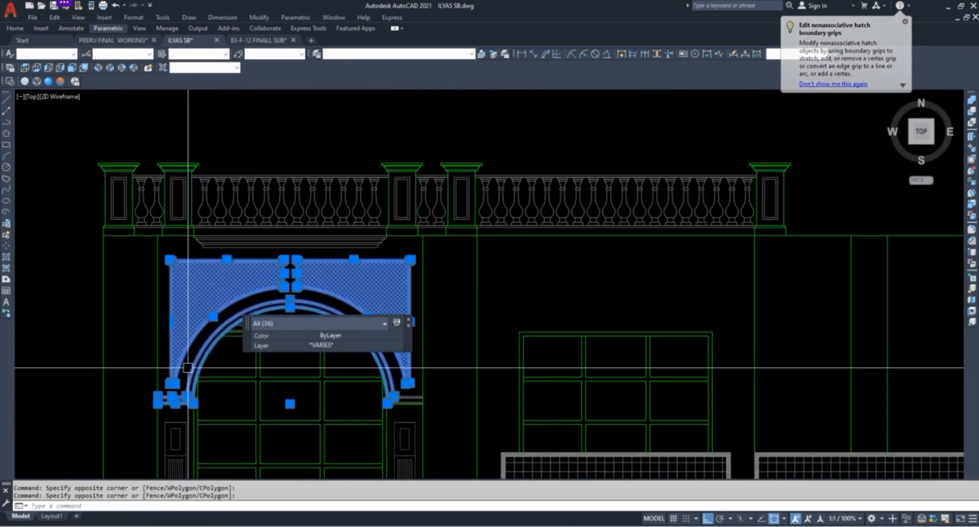
pyautogui.scroll(4, 405, 382)
pyautogui.click(278, 453)
pyautogui.click(506, 300)
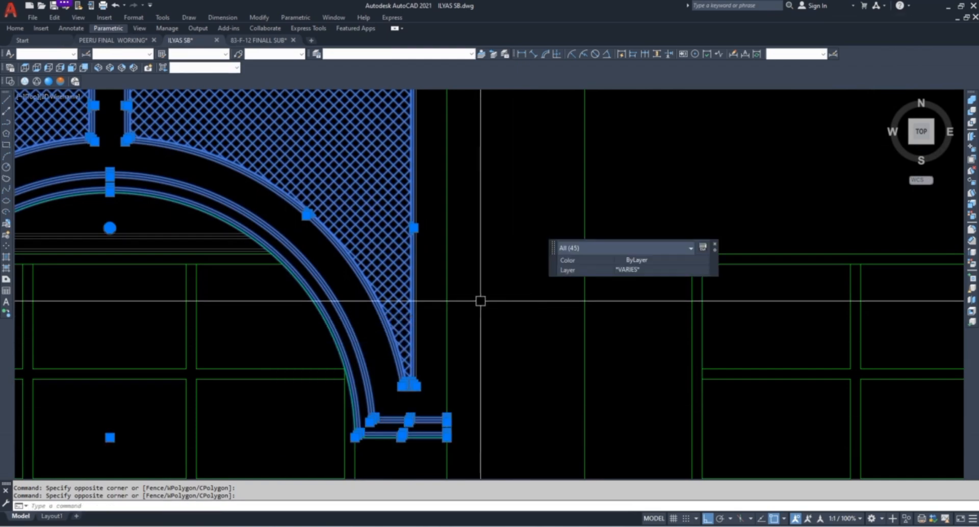
pyautogui.click(485, 271)
pyautogui.click(358, 298)
pyautogui.scroll(-6, 337, 318)
pyautogui.scroll(4, 323, 249)
pyautogui.scroll(2, 322, 249)
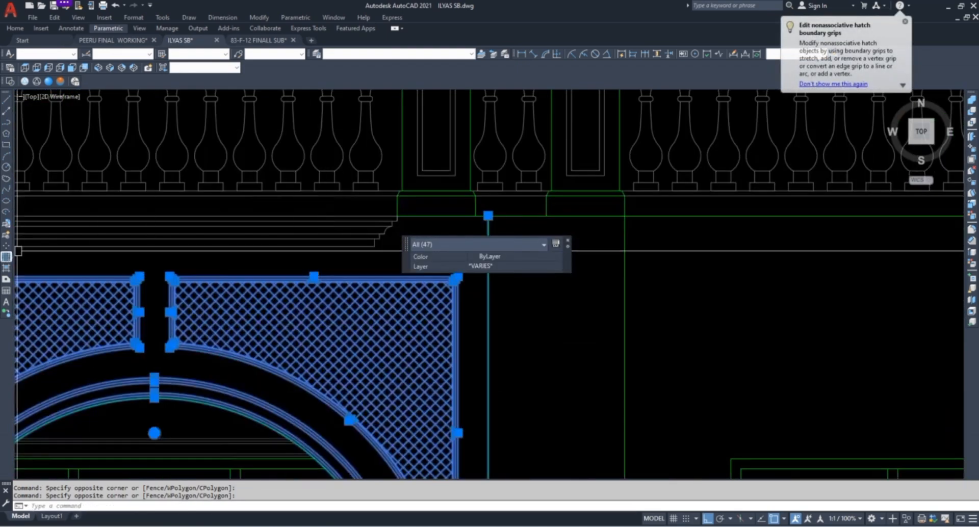
pyautogui.scroll(-2, 321, 245)
pyautogui.click(51, 248)
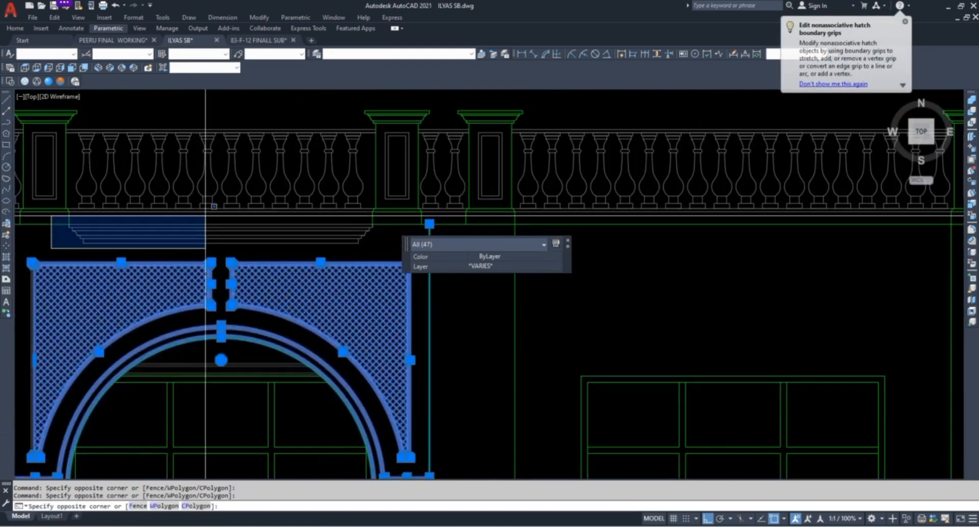
pyautogui.click(385, 220)
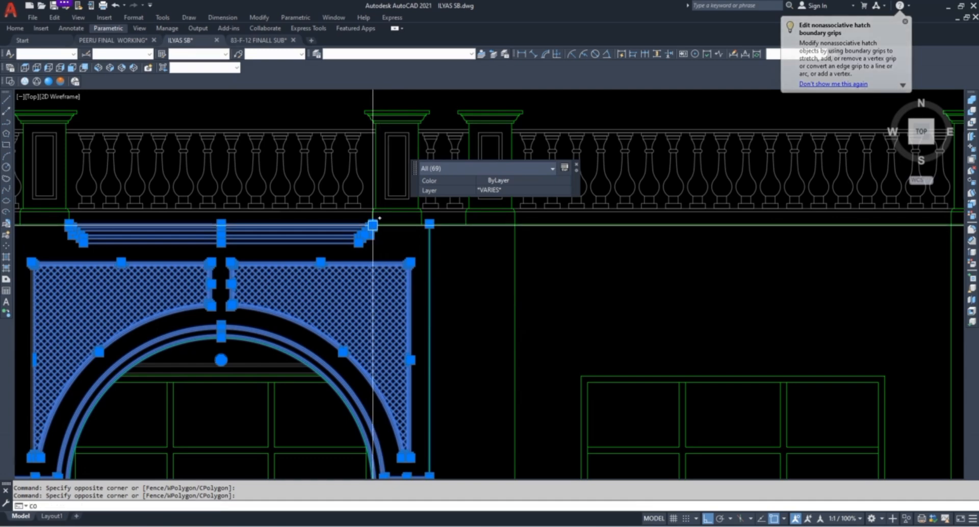
pyautogui.write('co')
pyautogui.press('Return')
pyautogui.scroll(-5, 411, 270)
pyautogui.scroll(4, 395, 303)
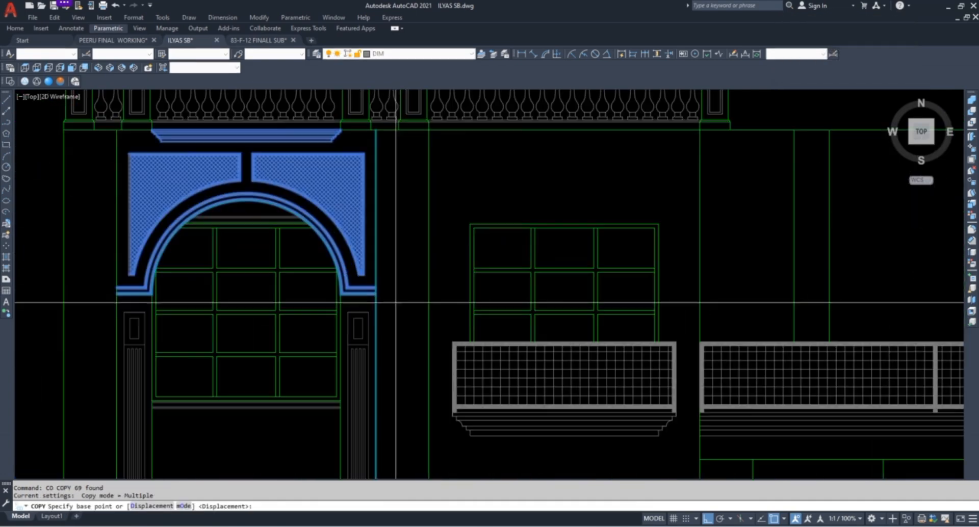
pyautogui.click(376, 204)
pyautogui.scroll(-4, 557, 207)
pyautogui.scroll(4, 634, 203)
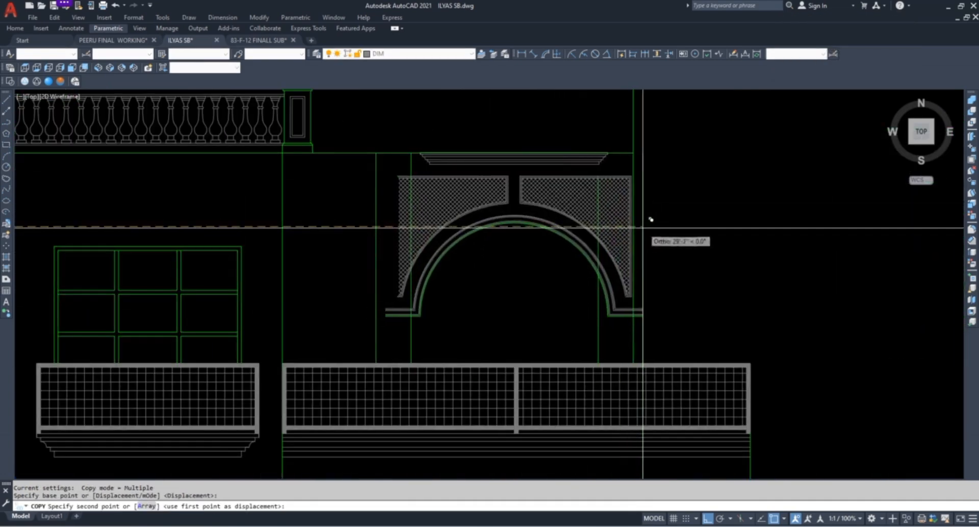
pyautogui.click(634, 226)
pyautogui.press('Escape')
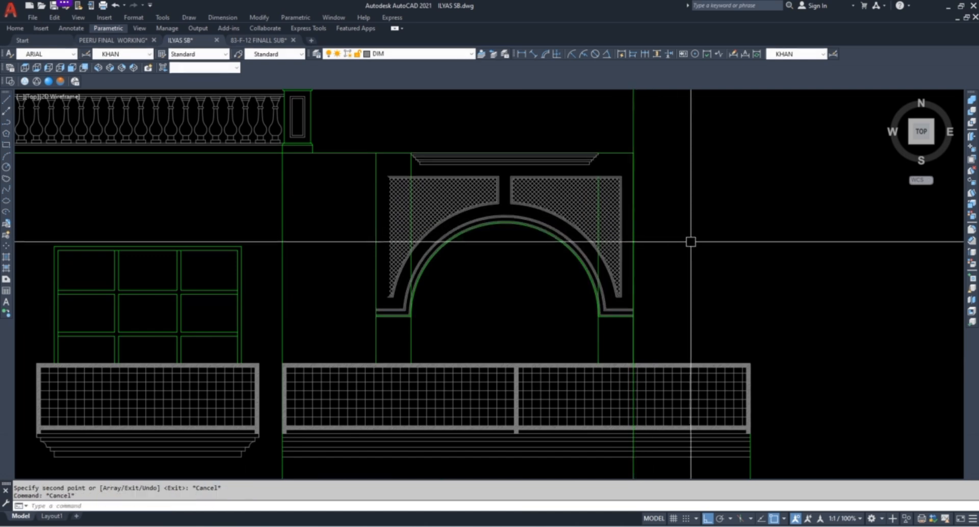
# Shorten the two inner vertical lines of the upper right bay from above so they stop below the copied arch
pyautogui.scroll(4, 388, 253)
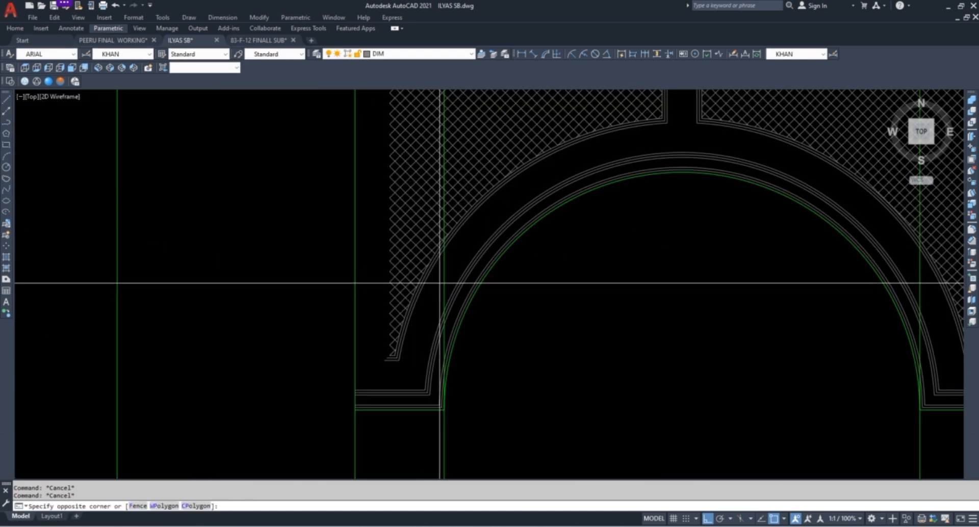
pyautogui.click(446, 282)
pyautogui.scroll(-2, 424, 298)
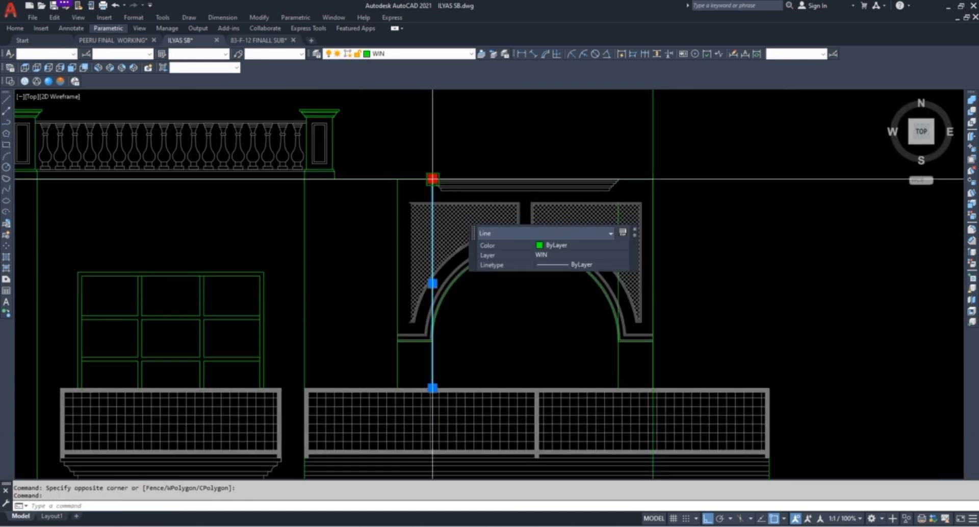
pyautogui.click(433, 351)
pyautogui.press('Escape')
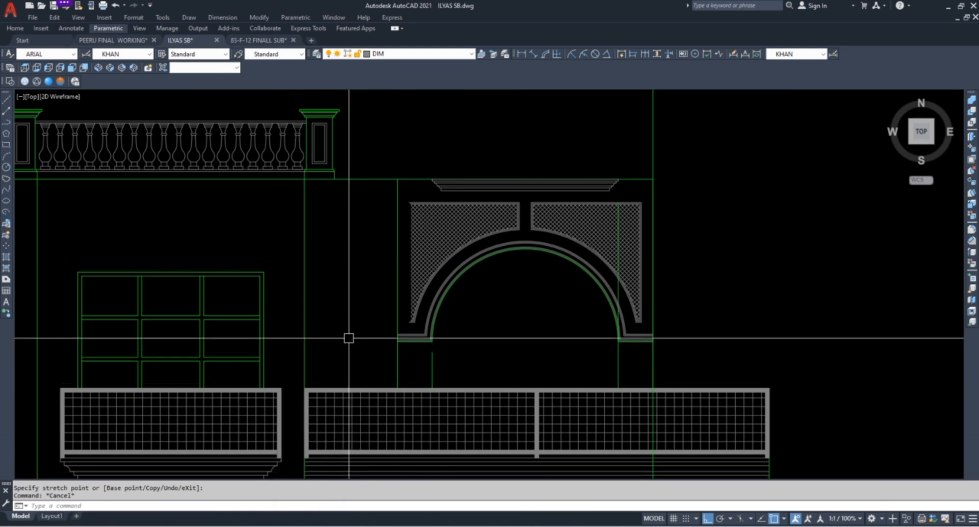
pyautogui.scroll(4, 459, 266)
pyautogui.press('Escape')
pyautogui.scroll(-5, 343, 323)
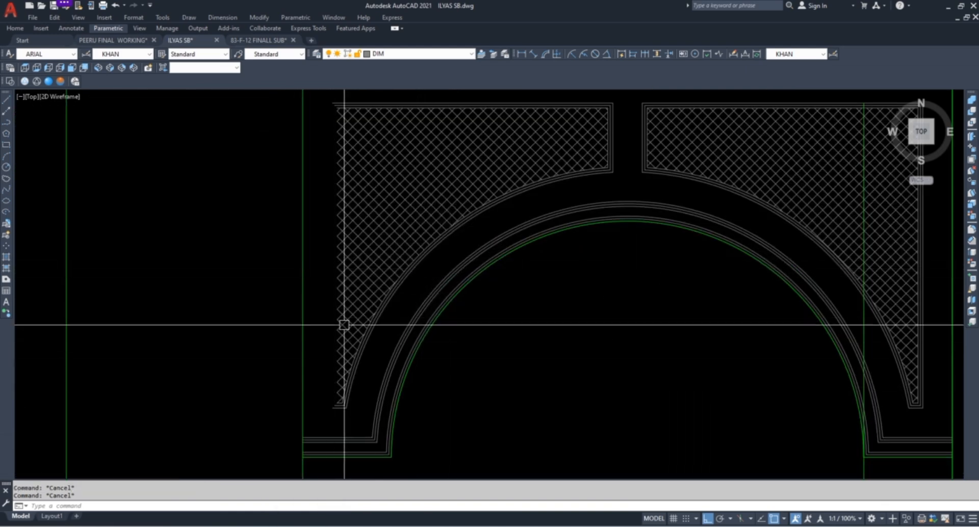
pyautogui.scroll(8, 479, 272)
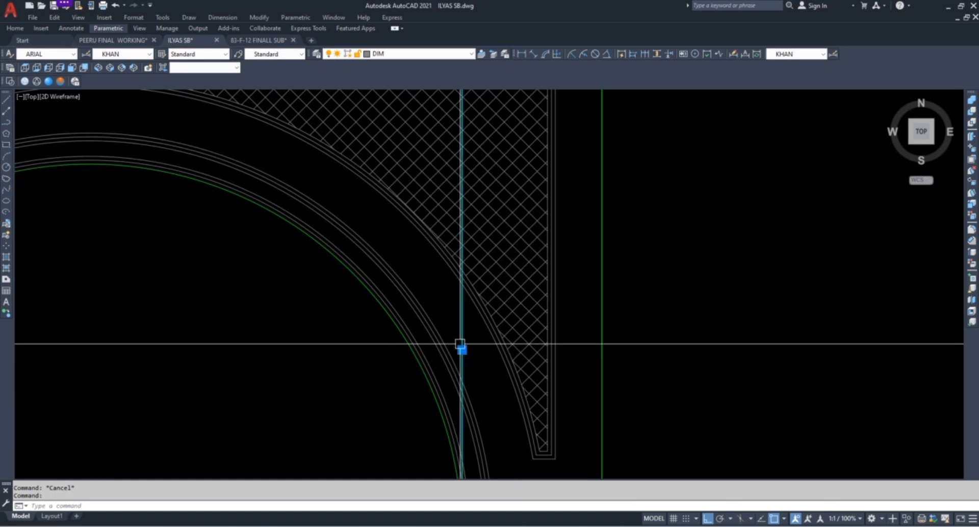
pyautogui.scroll(-5, 460, 306)
pyautogui.click(462, 201)
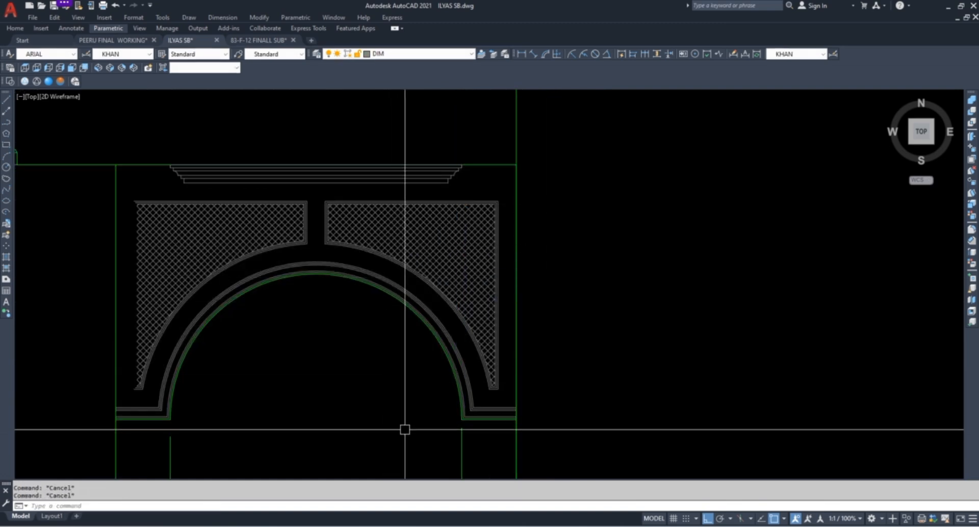
# Extend both shortened vertical lines up to the underside of the copied arch's base mouldings
pyautogui.scroll(-5, 405, 430)
pyautogui.scroll(5, 422, 398)
pyautogui.write('ex')
pyautogui.press('Return')
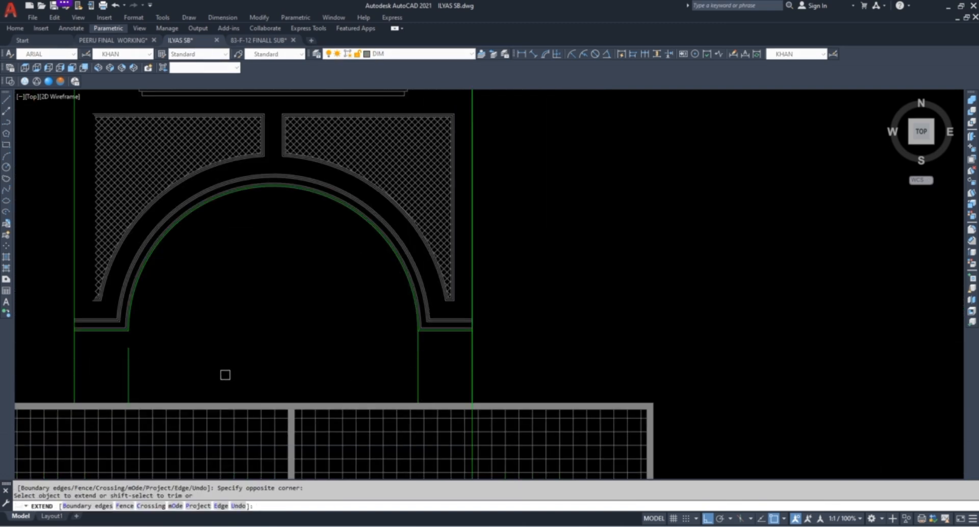
pyautogui.click(210, 365)
pyautogui.click(85, 375)
pyautogui.press('Escape')
pyautogui.scroll(-9, 352, 328)
pyautogui.press('Escape')
pyautogui.scroll(5, 221, 328)
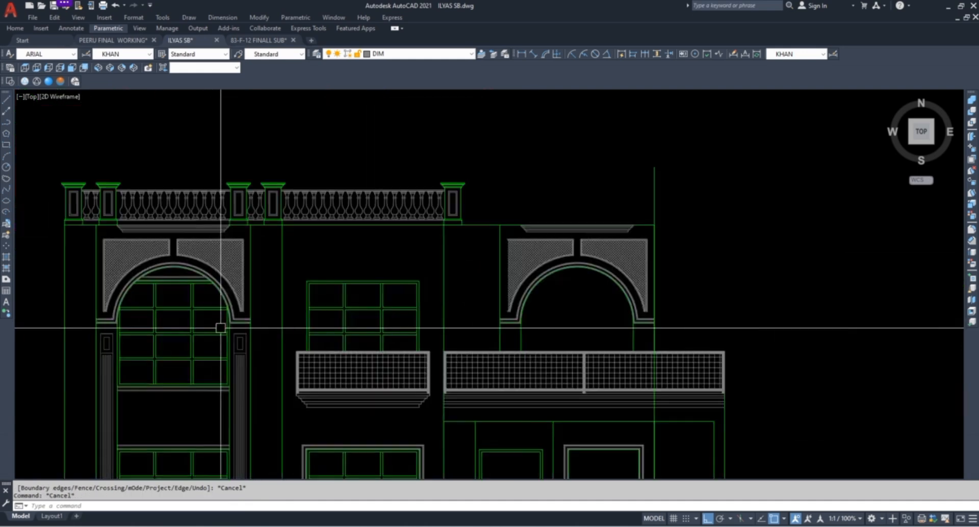
pyautogui.scroll(4, 236, 339)
pyautogui.scroll(-4, 234, 284)
pyautogui.scroll(6, 242, 339)
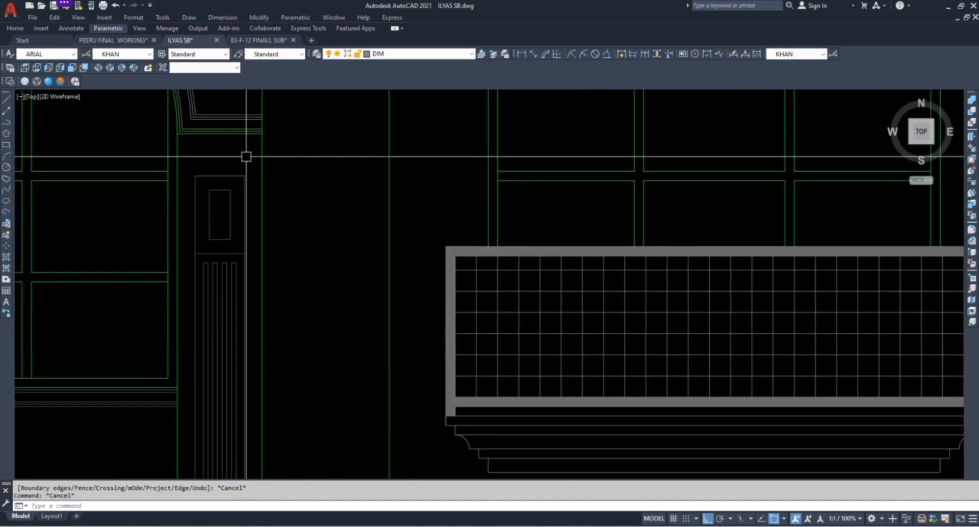
pyautogui.scroll(5, 246, 156)
pyautogui.click(253, 187)
pyautogui.click(101, 421)
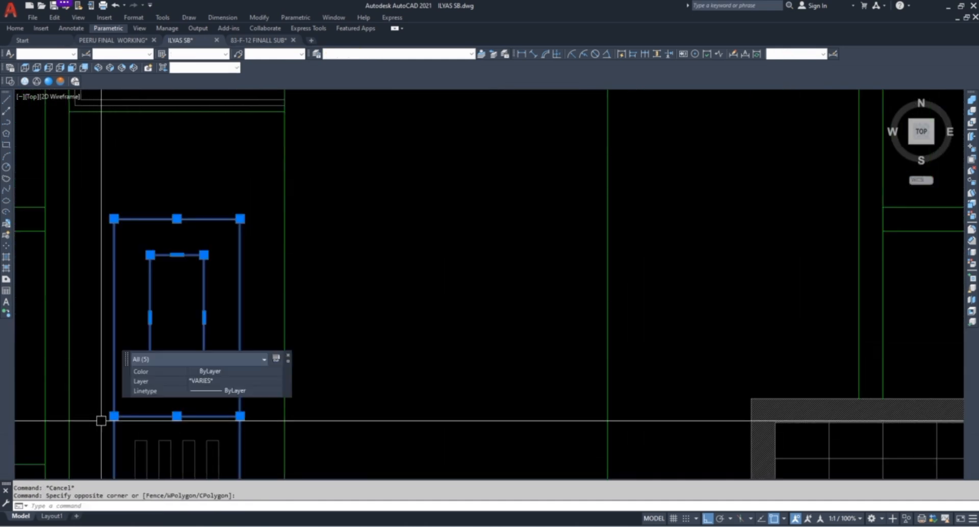
pyautogui.press('Escape')
# Stretch the top of the pilaster right of the arched window, including its panel and flutes, upward by 3 inches
pyautogui.click(263, 198)
pyautogui.click(102, 453)
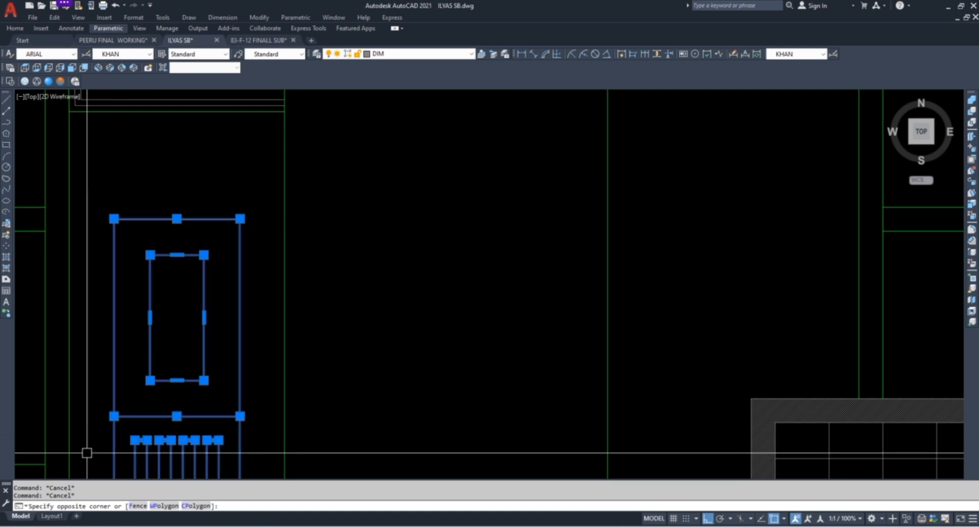
pyautogui.write('s')
pyautogui.press('Return')
pyautogui.click(444, 357)
pyautogui.write('3')
pyautogui.press('Return')
pyautogui.scroll(-3, 247, 286)
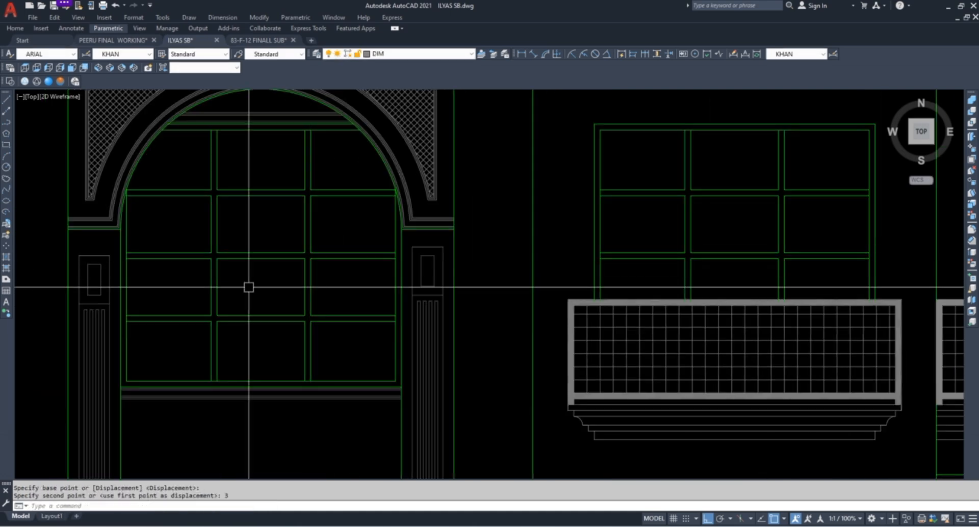
# Stretch the top of the pilaster left of the arched window, including its panel and flutes, upward by 6 inches
pyautogui.scroll(5, 165, 244)
pyautogui.scroll(-3, 184, 284)
pyautogui.click(153, 250)
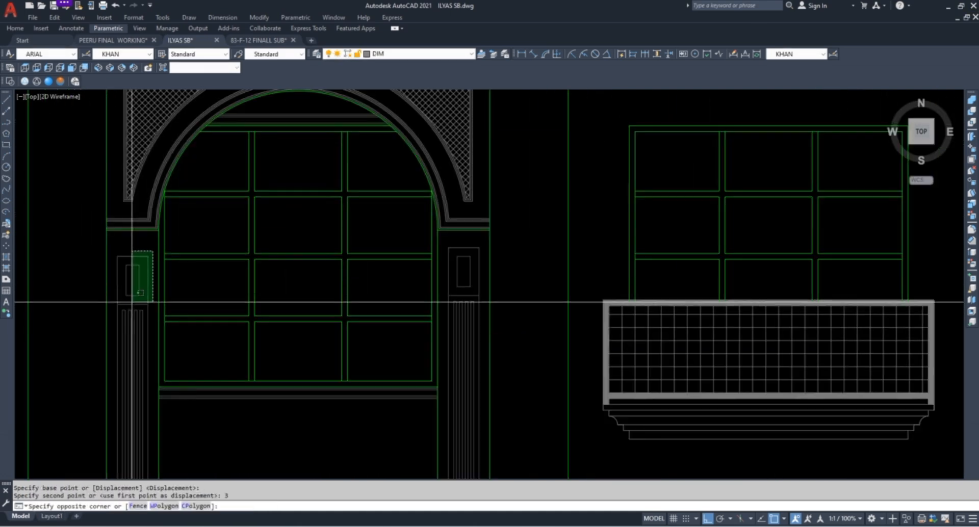
pyautogui.click(83, 339)
pyautogui.write('s')
pyautogui.press('Return')
pyautogui.click(77, 345)
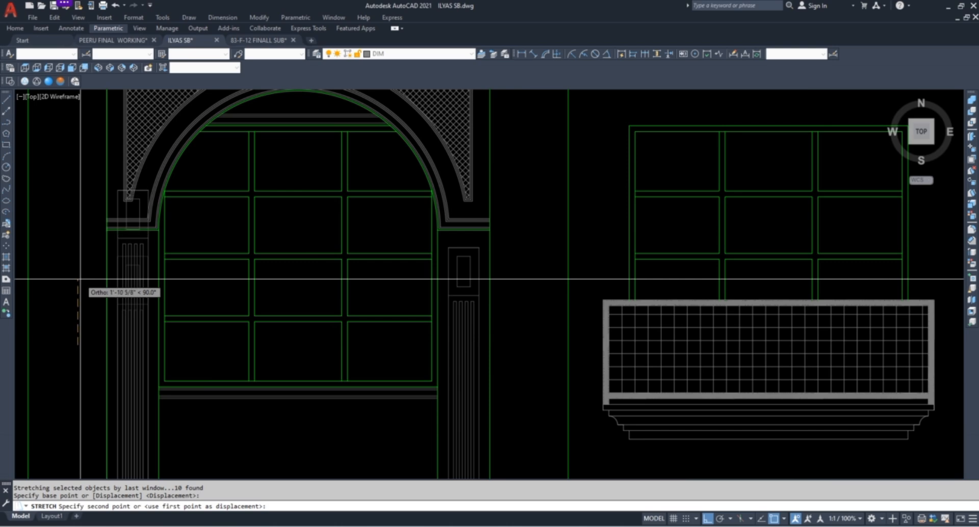
pyautogui.write('6')
pyautogui.press('Return')
pyautogui.scroll(4, 487, 248)
# Stretch the top of the pilaster right of the arched window upward by another 3 inches
pyautogui.click(521, 239)
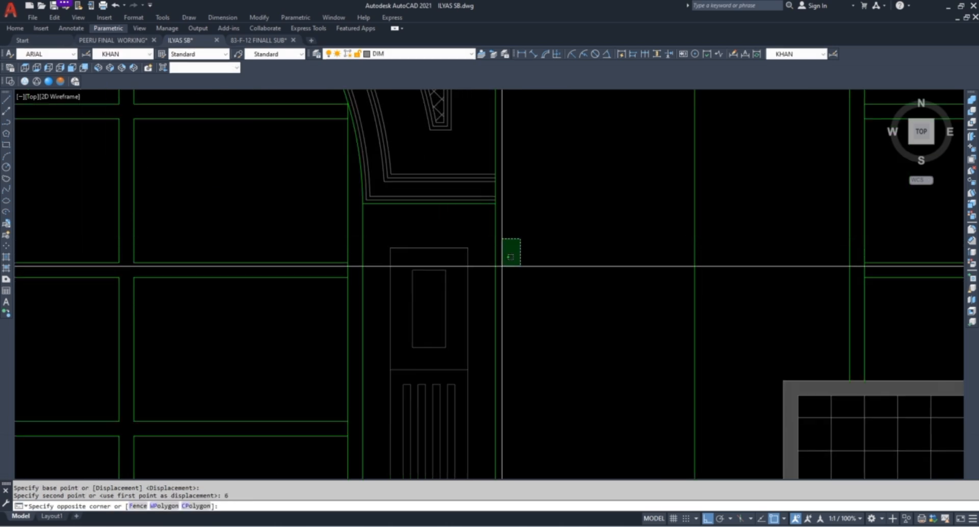
pyautogui.click(387, 411)
pyautogui.write('s')
pyautogui.press('Return')
pyautogui.click(591, 354)
pyautogui.write('3')
pyautogui.press('Return')
pyautogui.press('Escape')
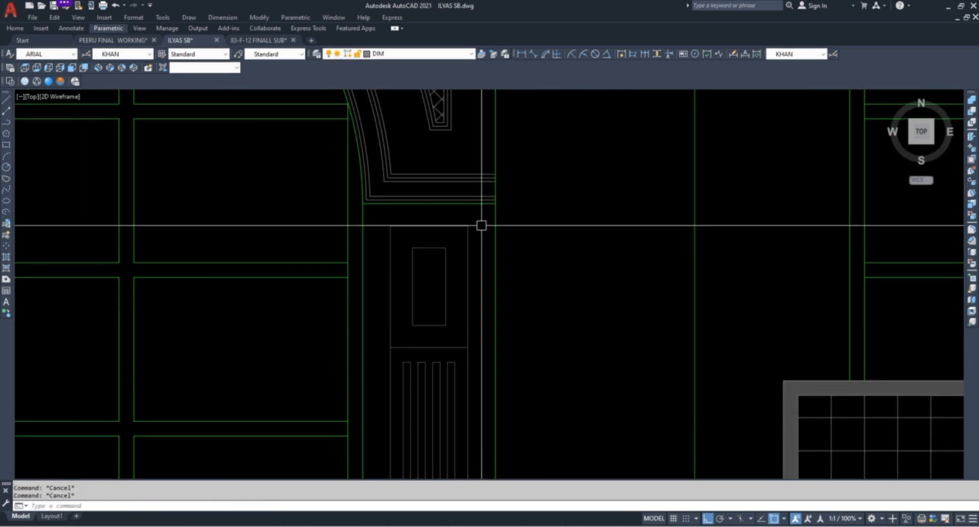
# Copy the right pilaster of the arched window, with its panel and flutes, beneath both ends of the upper right bay's arch
pyautogui.click(481, 222)
pyautogui.click(381, 392)
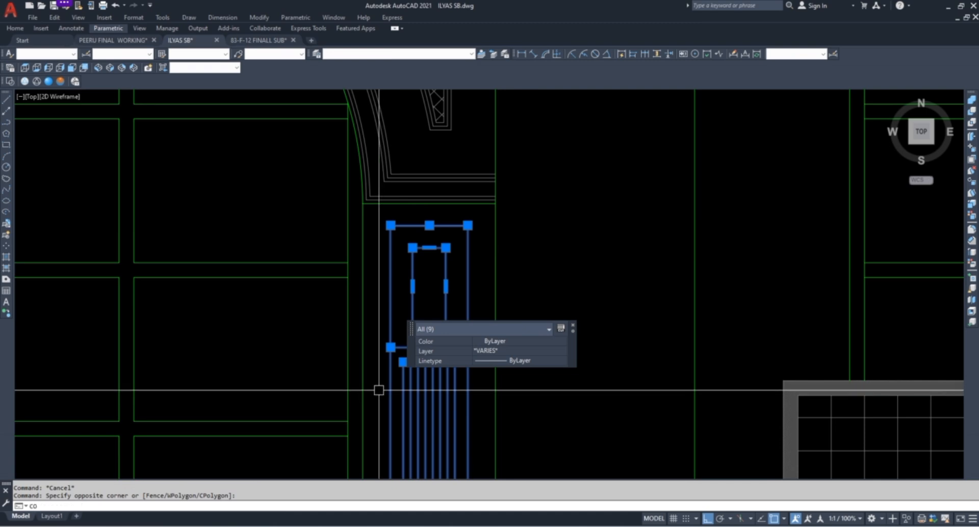
pyautogui.press('Return')
pyautogui.click(495, 203)
pyautogui.scroll(-8, 321, 240)
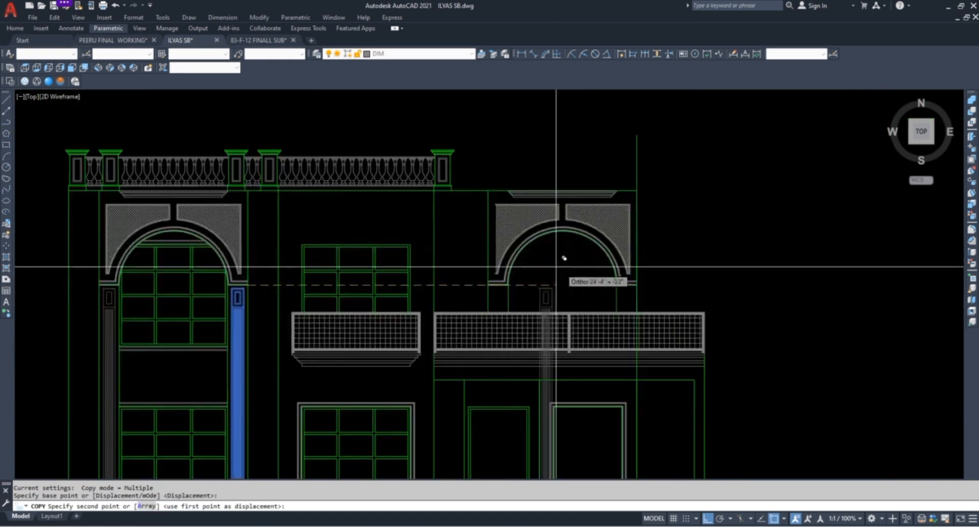
pyautogui.scroll(5, 564, 274)
pyautogui.click(675, 329)
pyautogui.scroll(-5, 579, 321)
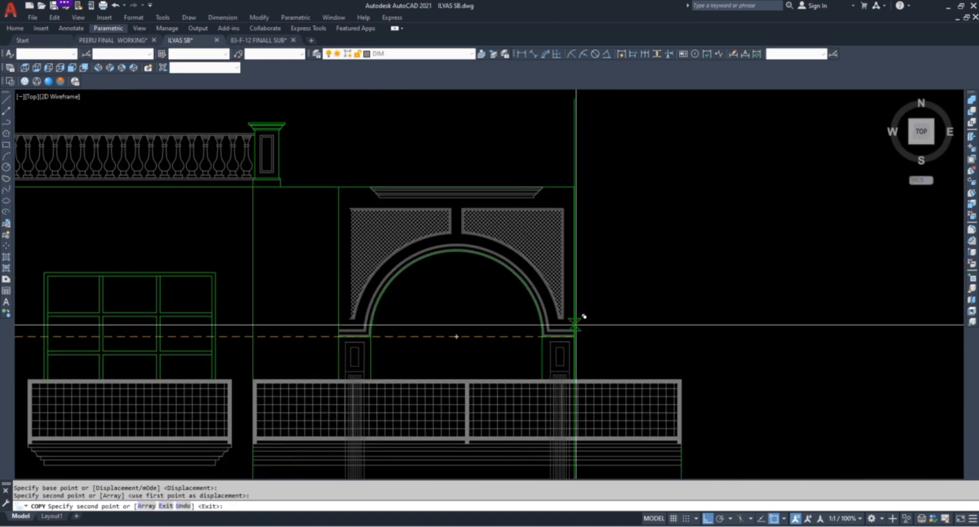
pyautogui.scroll(6, 527, 346)
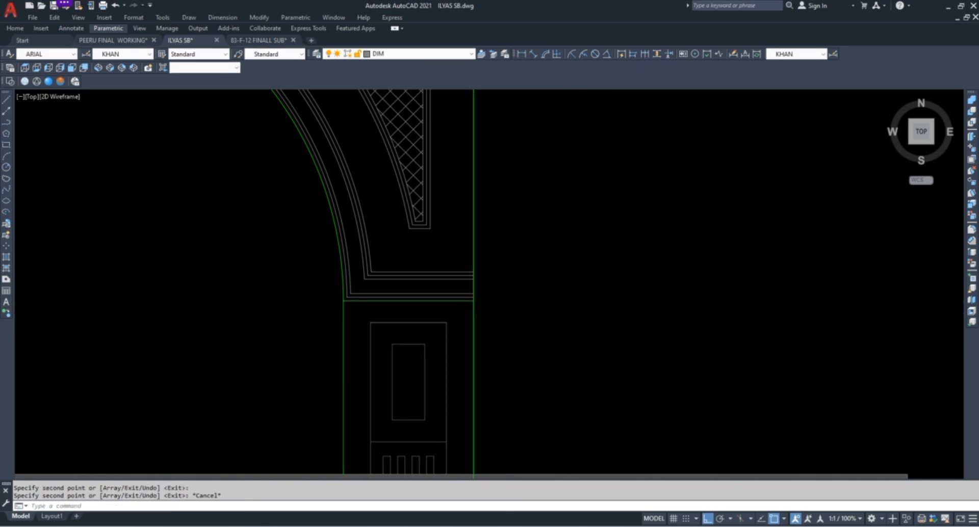
# Trim away the parts of both copied pilasters below the top edge of the right balcony railing
pyautogui.write('tr')
pyautogui.press('Return')
pyautogui.scroll(-4, 458, 317)
pyautogui.scroll(4, 421, 368)
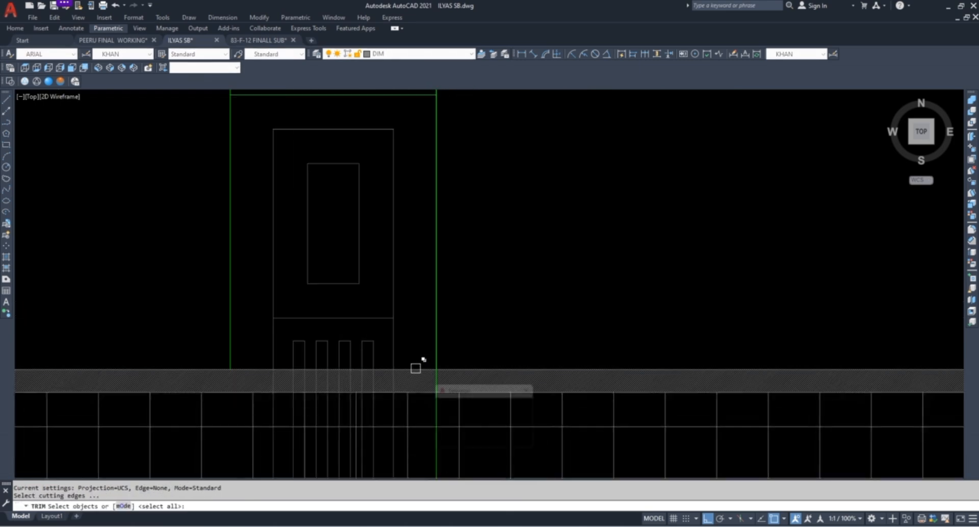
pyautogui.click(415, 368)
pyautogui.scroll(1, 402, 368)
pyautogui.press('Return')
pyautogui.scroll(-4, 442, 185)
pyautogui.click(443, 259)
pyautogui.scroll(-4, 478, 248)
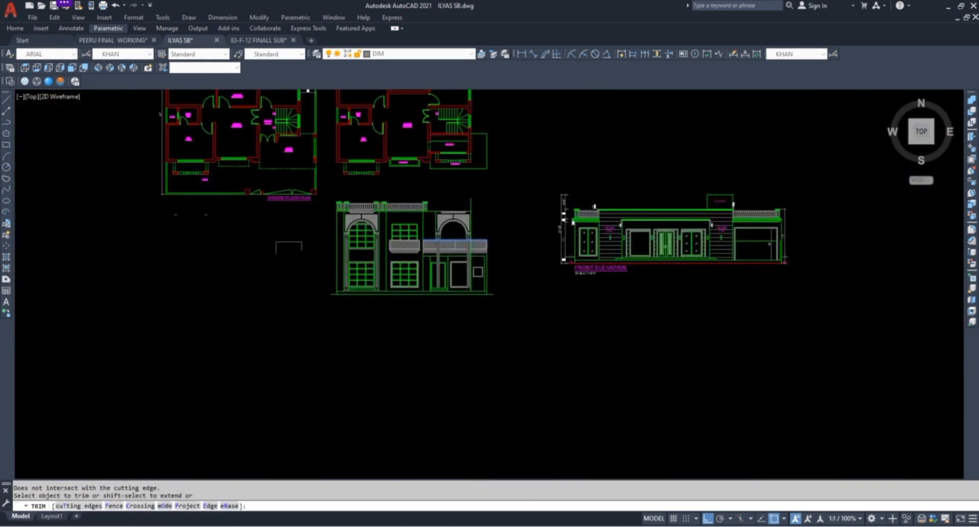
pyautogui.scroll(8, 473, 249)
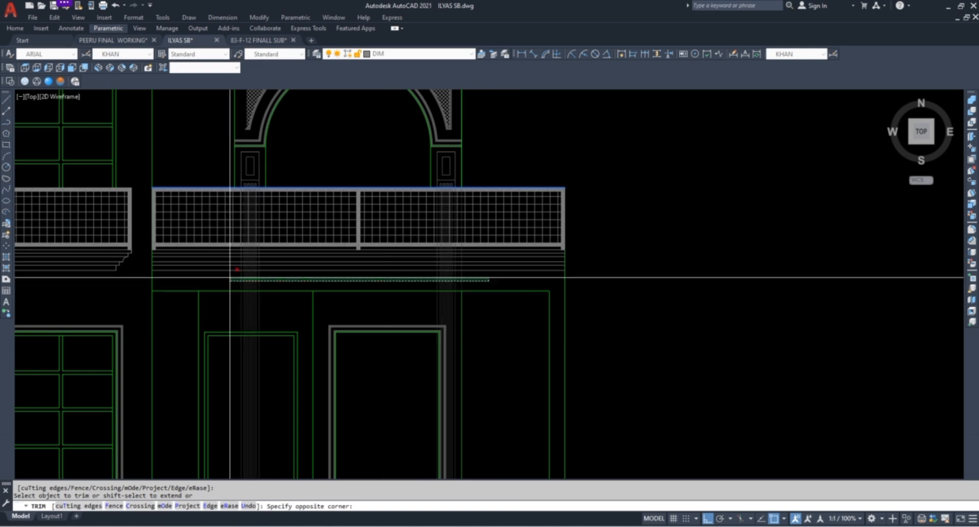
pyautogui.press('Escape')
pyautogui.press('Escape')
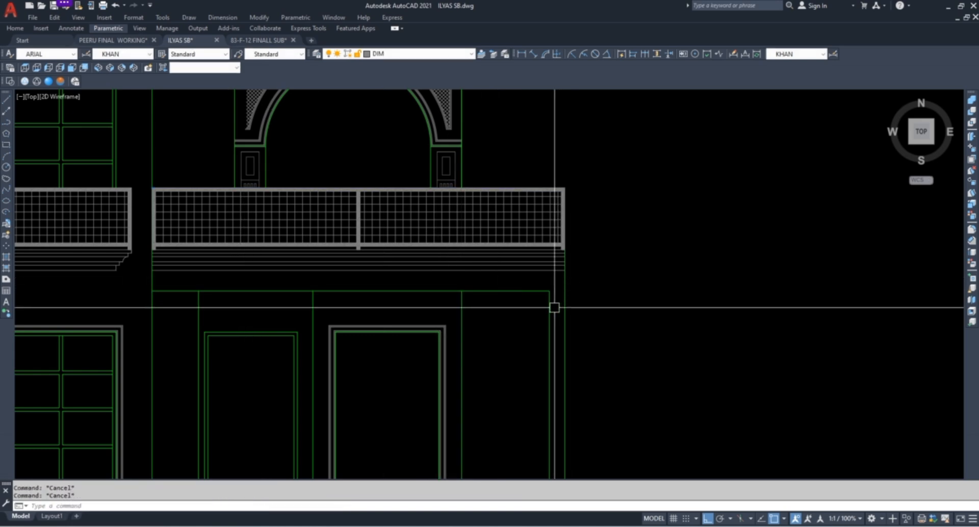
pyautogui.scroll(-2, 505, 339)
pyautogui.scroll(-5, 274, 258)
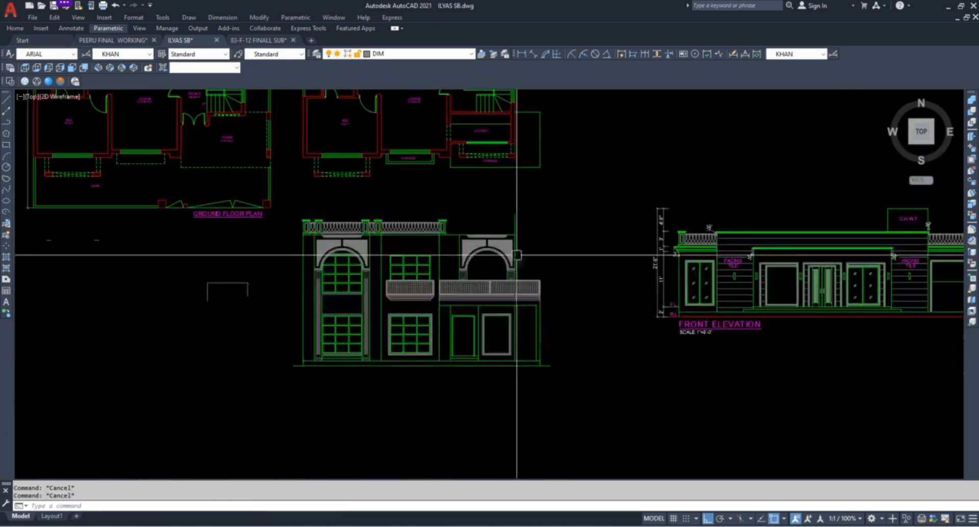
pyautogui.scroll(12, 317, 254)
pyautogui.scroll(5, 268, 161)
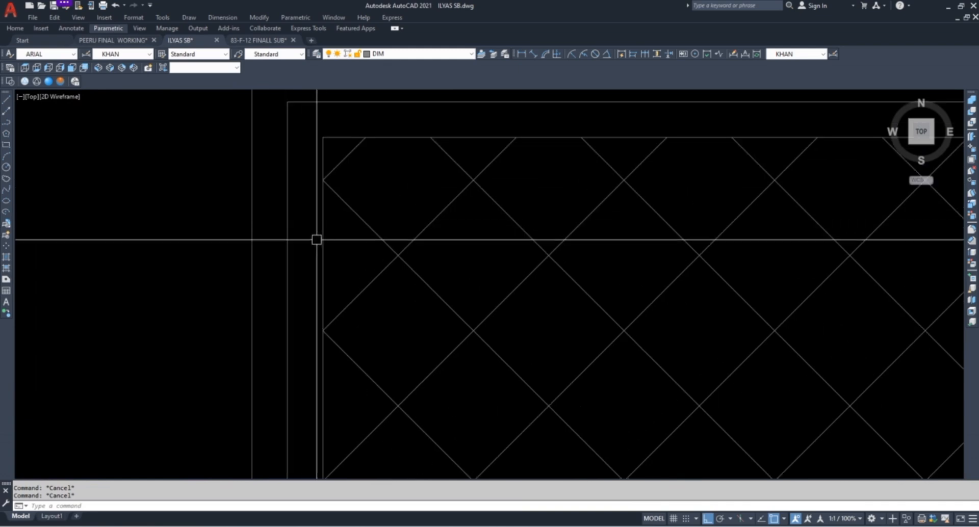
pyautogui.click(337, 240)
pyautogui.click(226, 260)
pyautogui.write('co')
pyautogui.press('Return')
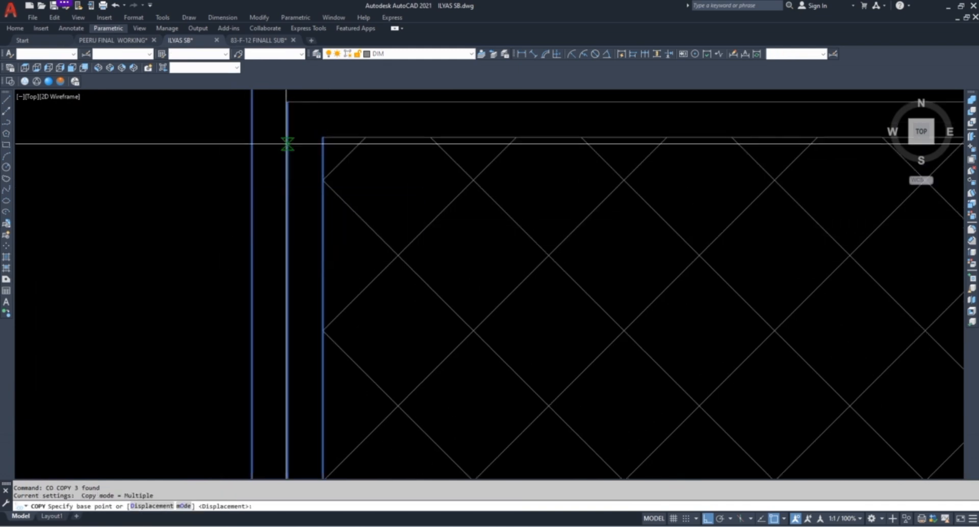
pyautogui.click(323, 179)
pyautogui.scroll(-8, 258, 219)
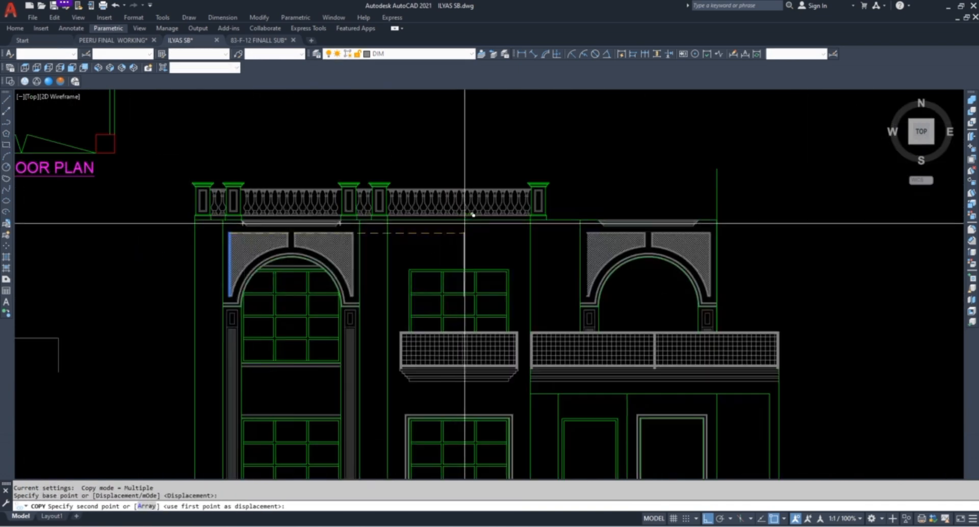
pyautogui.scroll(6, 304, 245)
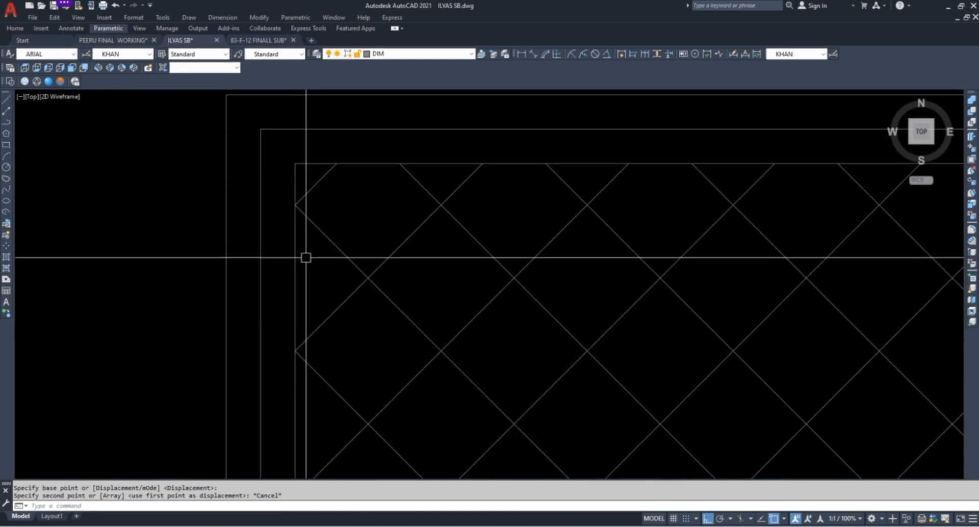
pyautogui.press('Escape')
# Copy the three outer vertical border lines of the left spandrel panel onto the matching panel in the upper right bay
pyautogui.click(200, 289)
pyautogui.click(194, 289)
pyautogui.write('co')
pyautogui.press('Return')
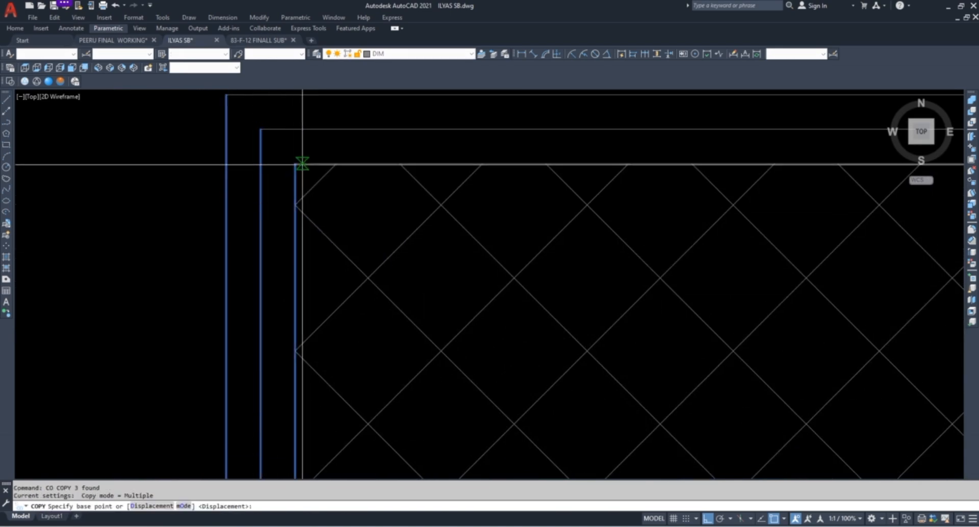
pyautogui.click(296, 164)
pyautogui.scroll(-15, 126, 265)
pyautogui.scroll(12, 510, 212)
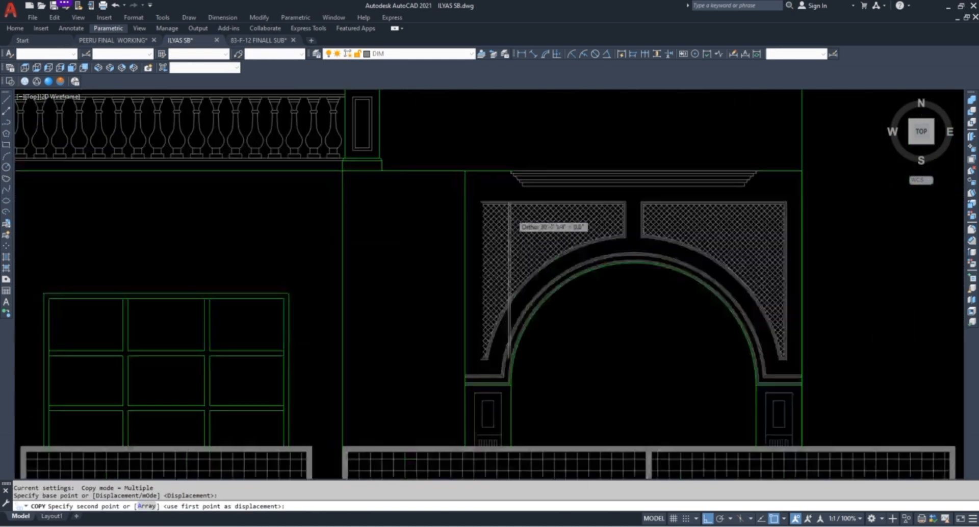
pyautogui.click(460, 207)
pyautogui.press('Escape')
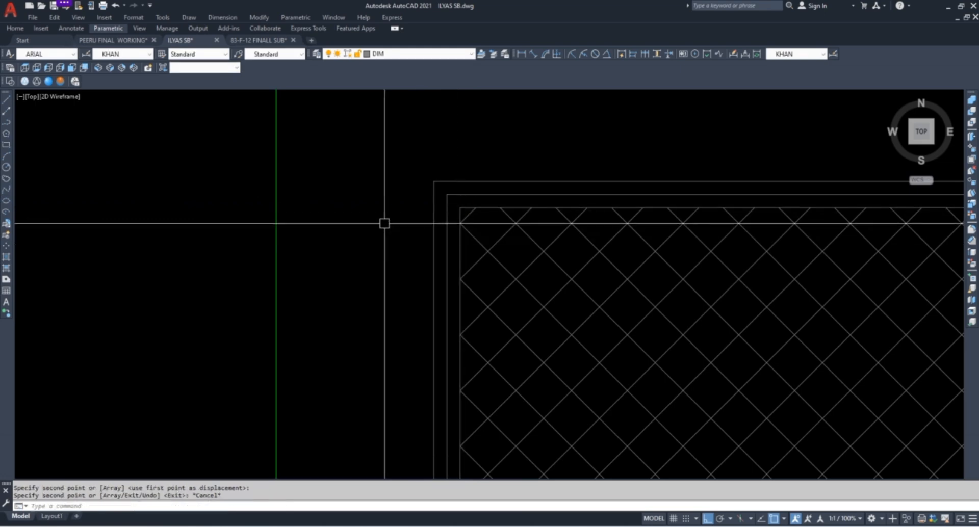
pyautogui.scroll(-7, 463, 243)
pyautogui.scroll(-5, 551, 210)
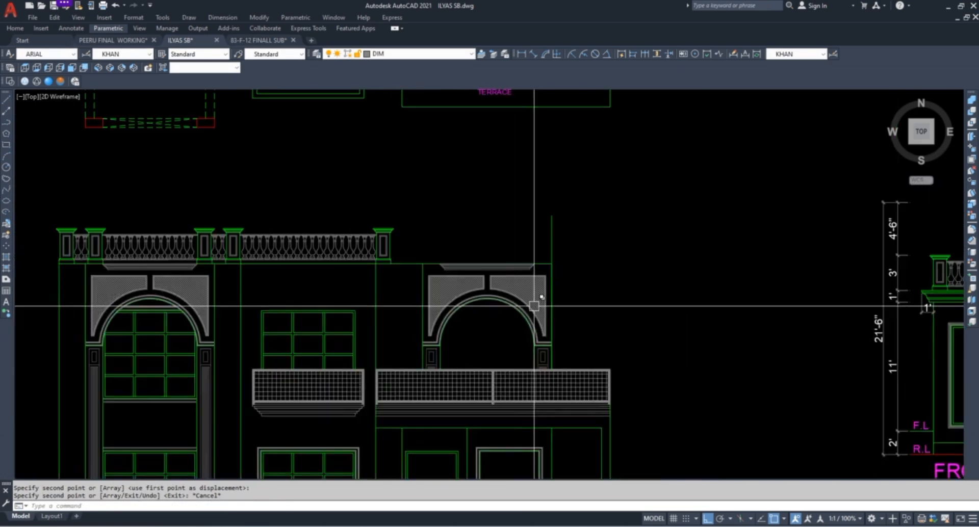
pyautogui.scroll(5, 389, 237)
pyautogui.click(331, 331)
pyautogui.click(439, 164)
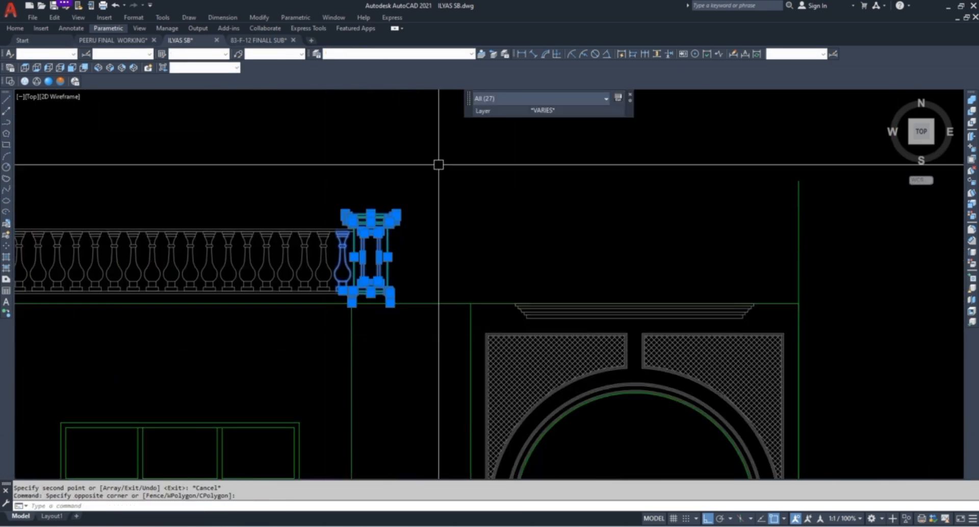
pyautogui.press('Escape')
pyautogui.press('Escape')
# Draw a horizontal line across the narrow wall strip between the middle bay and the upper right arched bay
pyautogui.scroll(-4, 392, 214)
pyautogui.scroll(3, 414, 267)
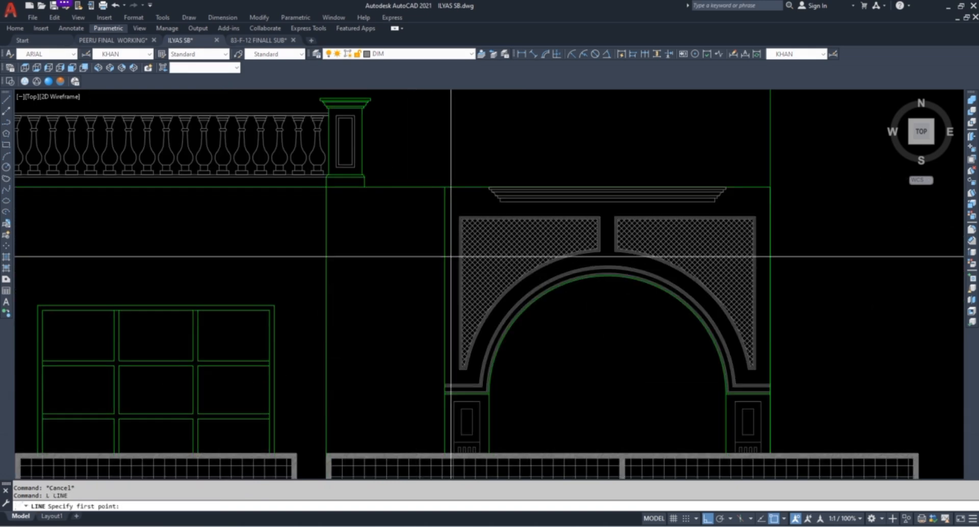
pyautogui.click(327, 255)
pyautogui.press('Escape')
pyautogui.scroll(-4, 400, 220)
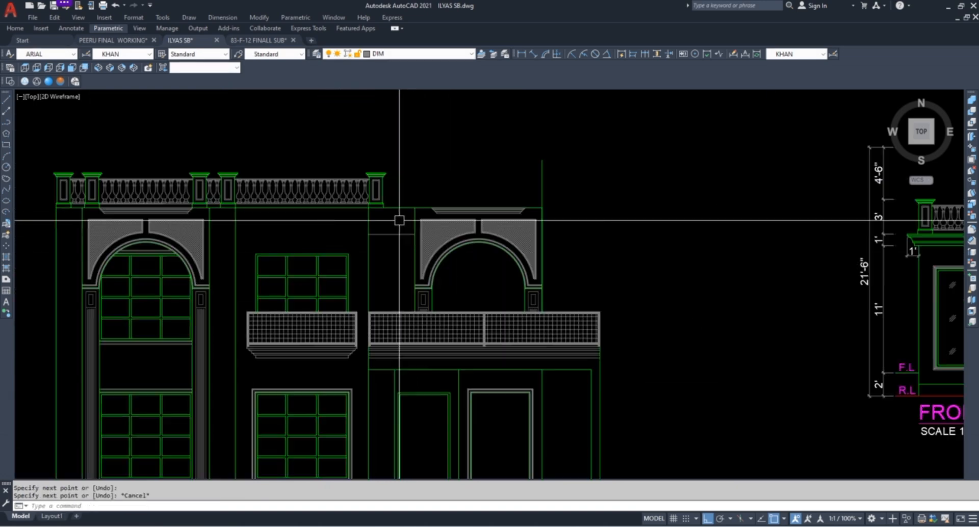
pyautogui.press('Escape')
# Mirror the vertical line left of the ground-floor door upward into the wall strip beside the right arch, keeping the original
pyautogui.scroll(4, 401, 174)
pyautogui.scroll(-4, 343, 189)
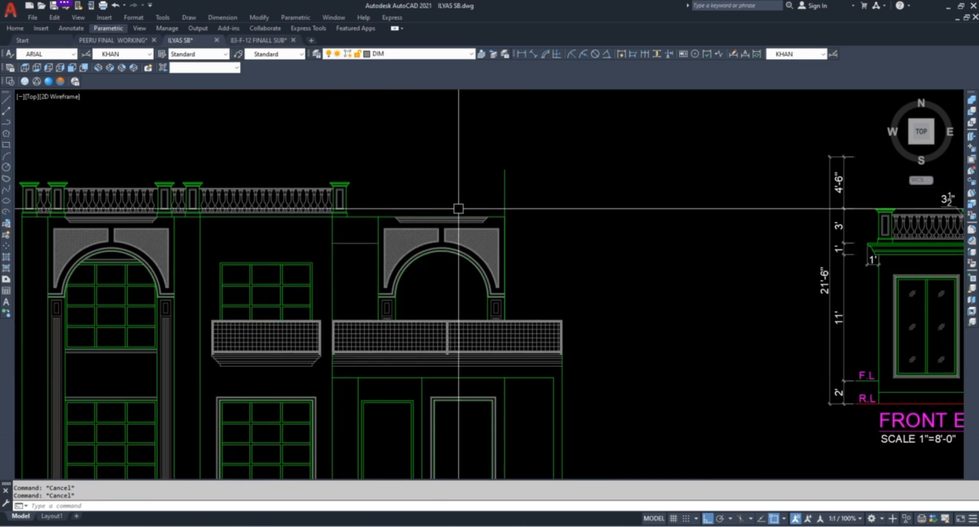
pyautogui.scroll(-2, 449, 206)
pyautogui.scroll(1, 439, 205)
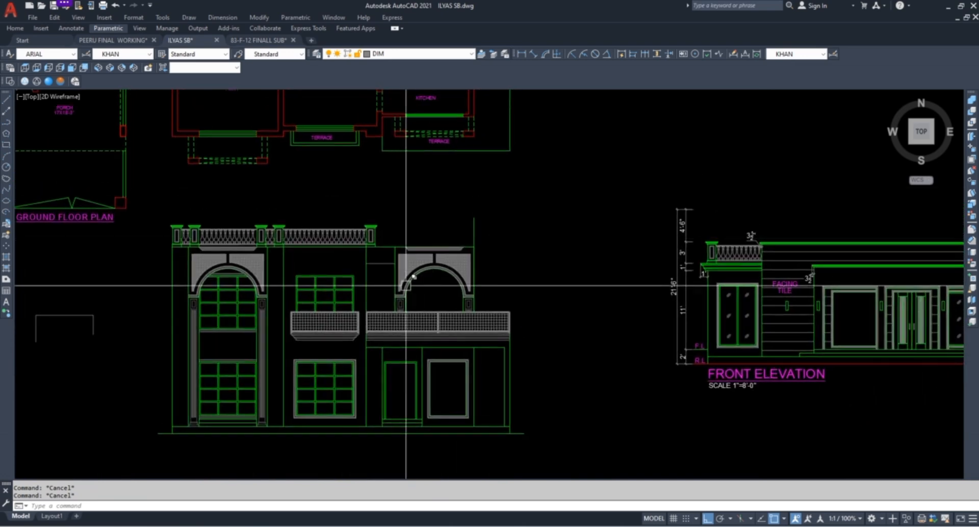
pyautogui.scroll(3, 372, 382)
pyautogui.click(383, 388)
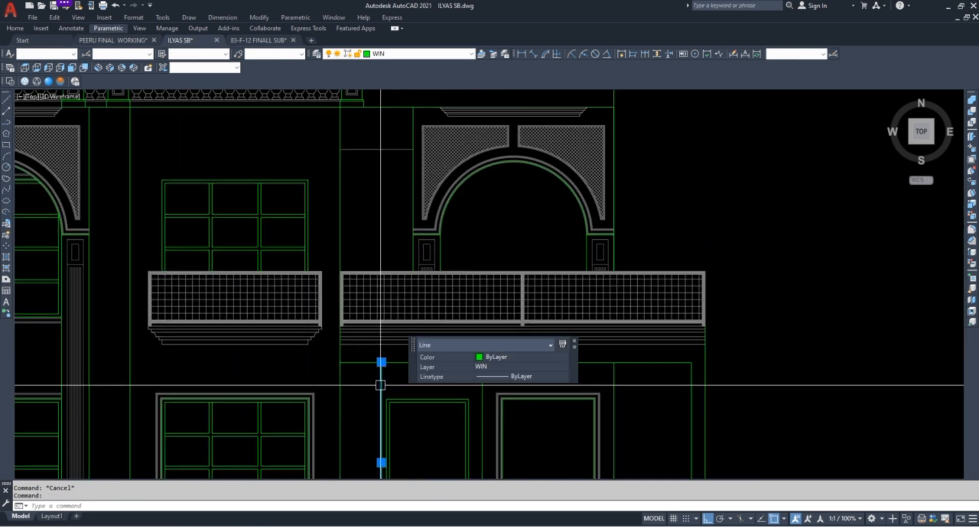
pyautogui.write('mi')
pyautogui.press('Return')
pyautogui.scroll(4, 357, 362)
pyautogui.scroll(-5, 503, 328)
pyautogui.scroll(4, 528, 323)
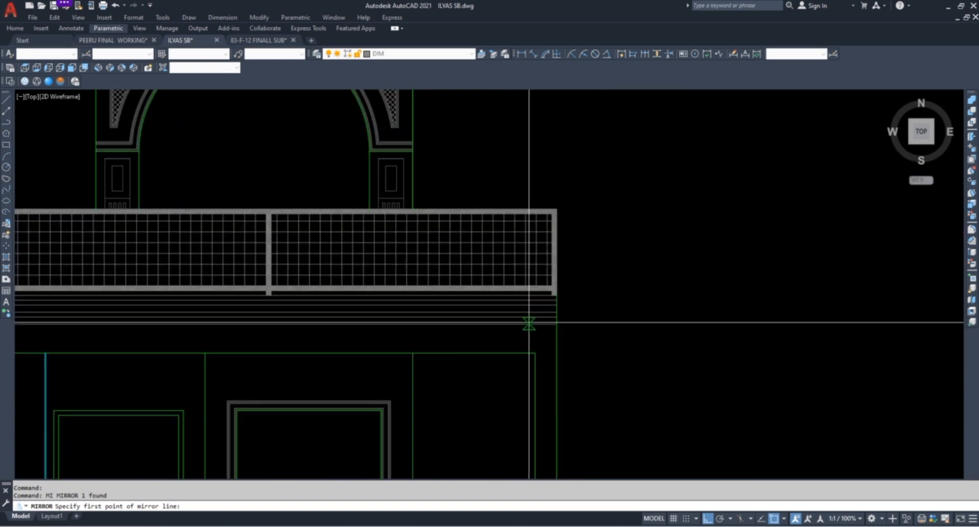
pyautogui.click(512, 354)
pyautogui.press('Escape')
pyautogui.press('Escape')
pyautogui.scroll(-4, 704, 323)
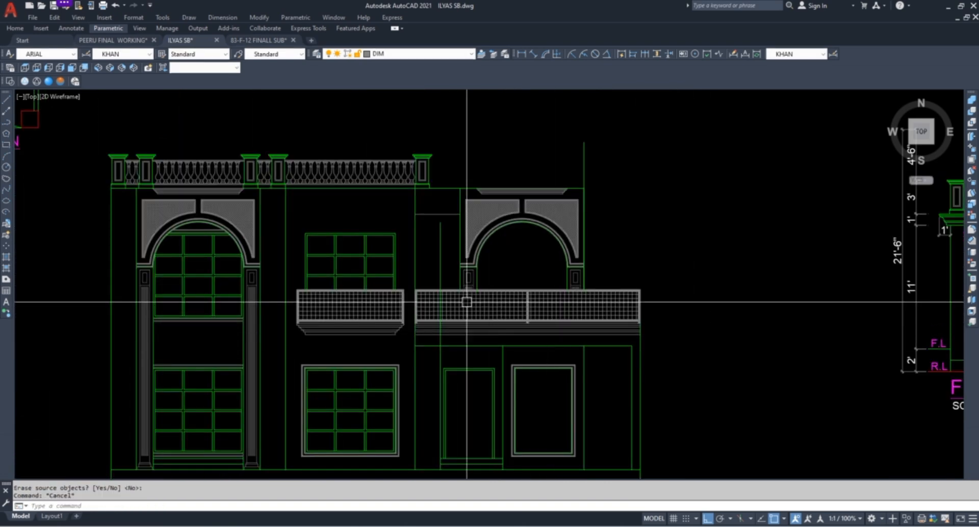
# Stretch the mirrored vertical line's upper end to the roof line and raise its lower end above the balcony railing
pyautogui.scroll(2, 443, 264)
pyautogui.click(440, 264)
pyautogui.click(437, 192)
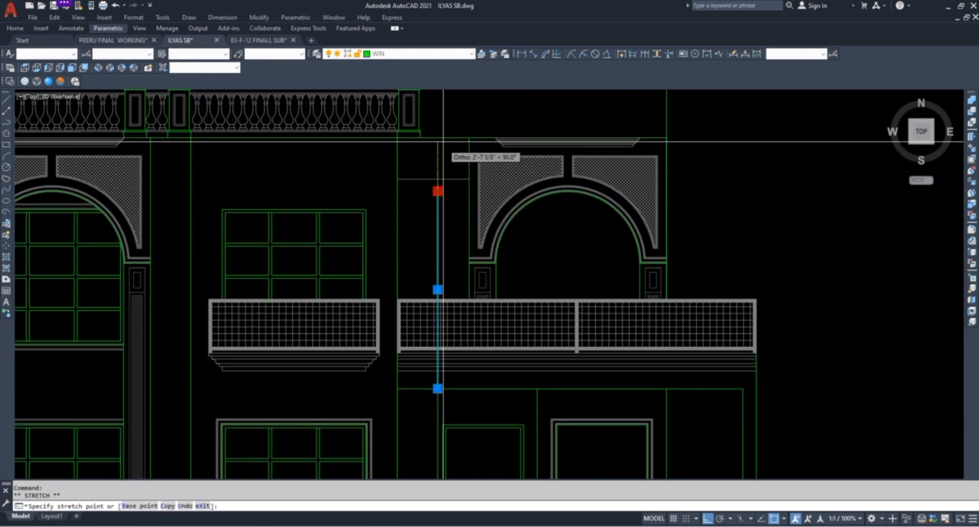
pyautogui.press('Escape')
pyautogui.click(436, 250)
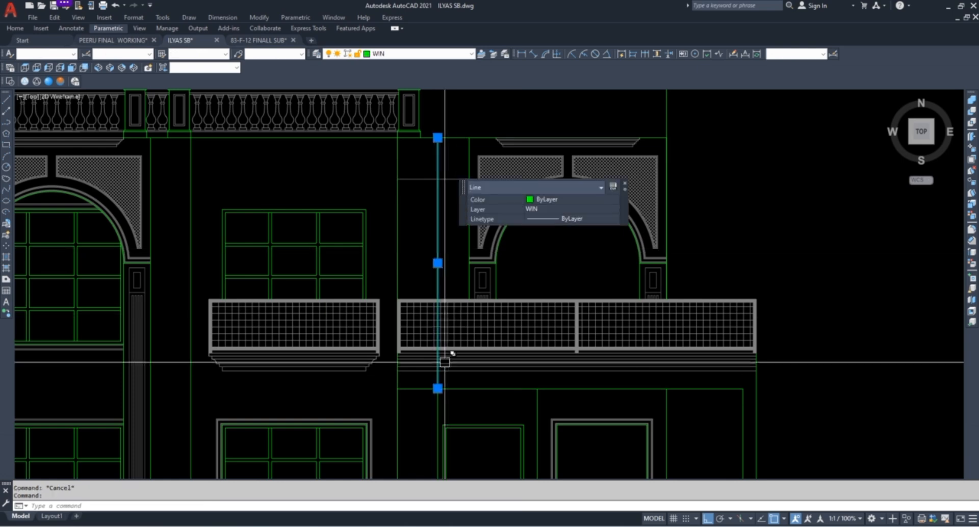
pyautogui.click(438, 389)
pyautogui.click(437, 263)
pyautogui.press('Escape')
pyautogui.press('Escape')
# Erase the short horizontal line in the wall strip and extend the vertical line there down to the balcony railing
pyautogui.click(420, 179)
pyautogui.write('E')
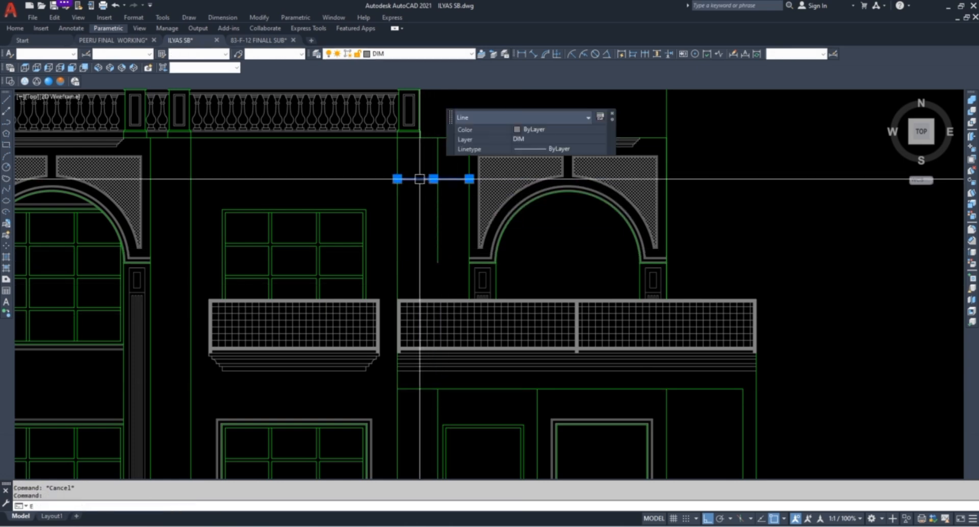
pyautogui.press('space')
pyautogui.press('Escape')
pyautogui.write('E')
pyautogui.press('Escape')
pyautogui.press('Escape')
pyautogui.scroll(-3, 429, 209)
pyautogui.scroll(8, 418, 219)
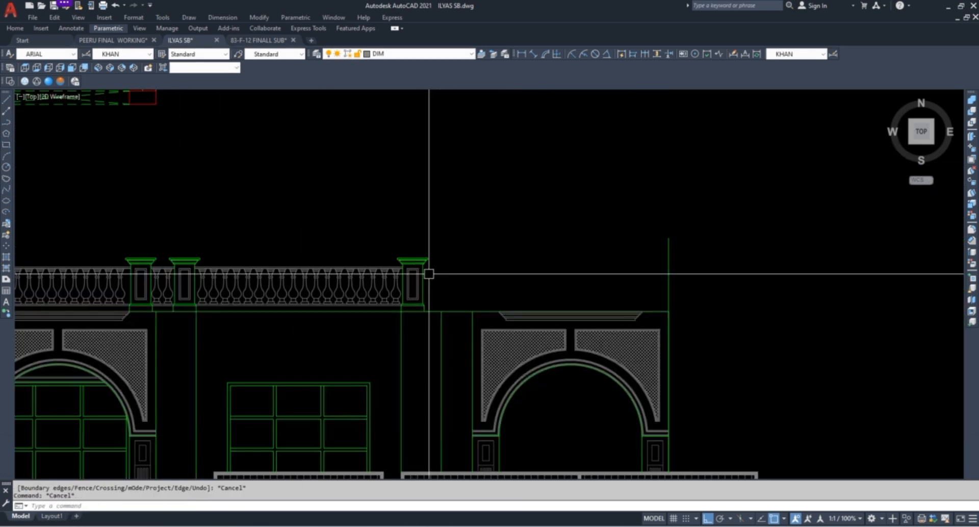
pyautogui.scroll(-5, 398, 333)
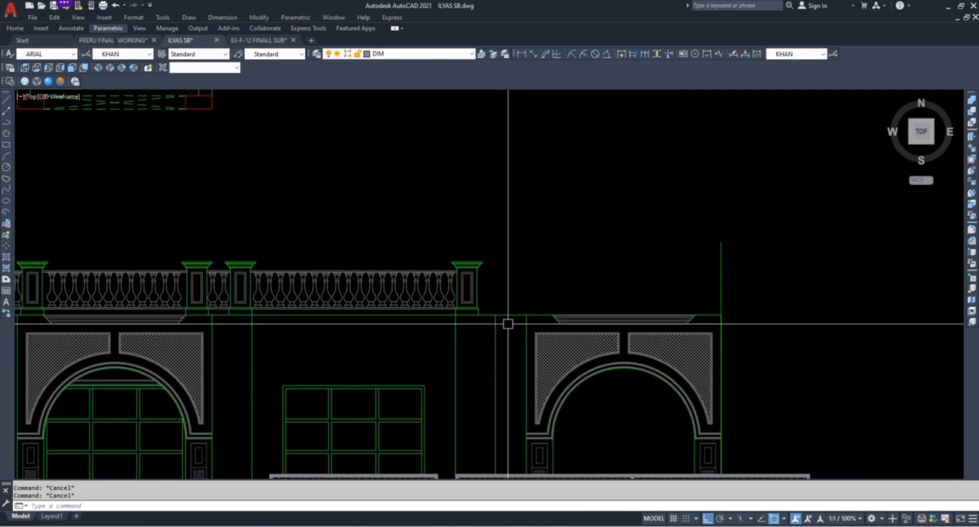
pyautogui.scroll(6, 481, 308)
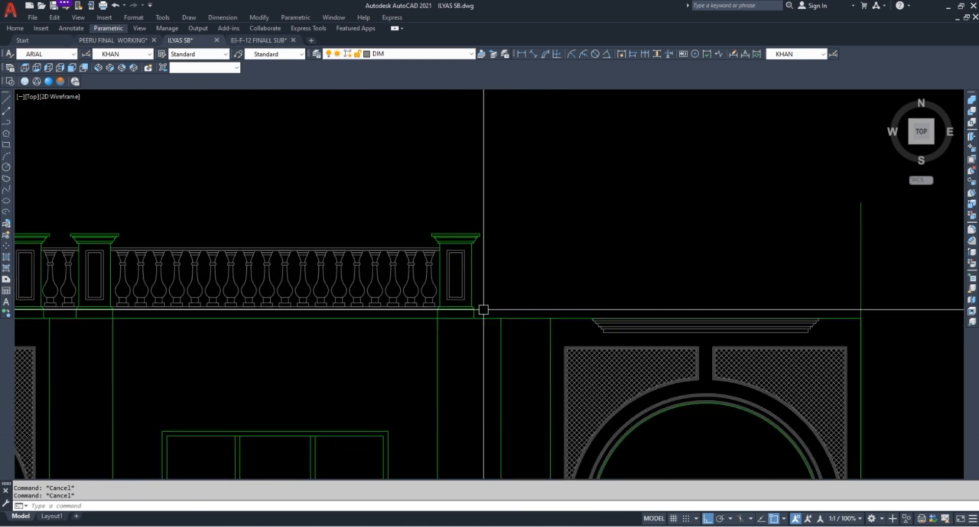
# Copy the parapet pier at the balustrade's right end to the roof line at the left and right edges of the right arched bay
pyautogui.click(411, 346)
pyautogui.scroll(-4, 507, 292)
pyautogui.click(538, 191)
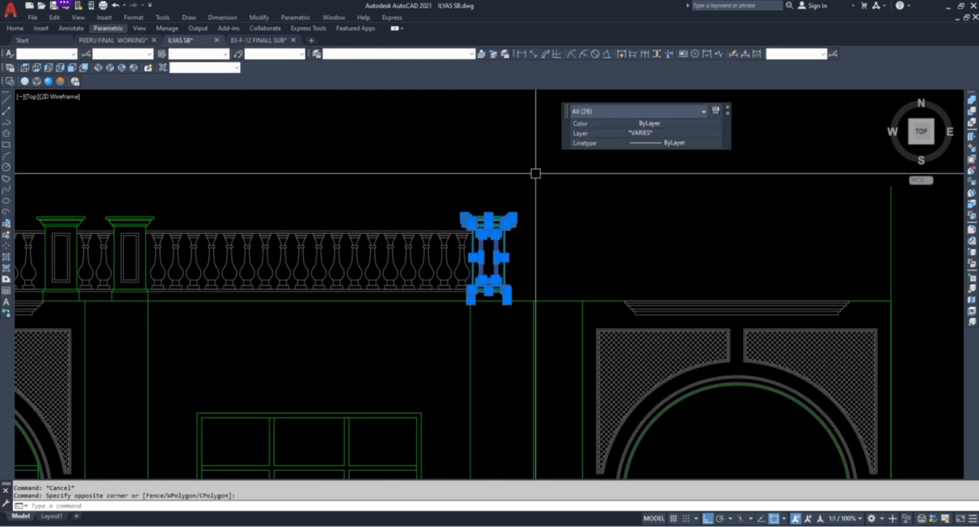
pyautogui.write('co')
pyautogui.press('Return')
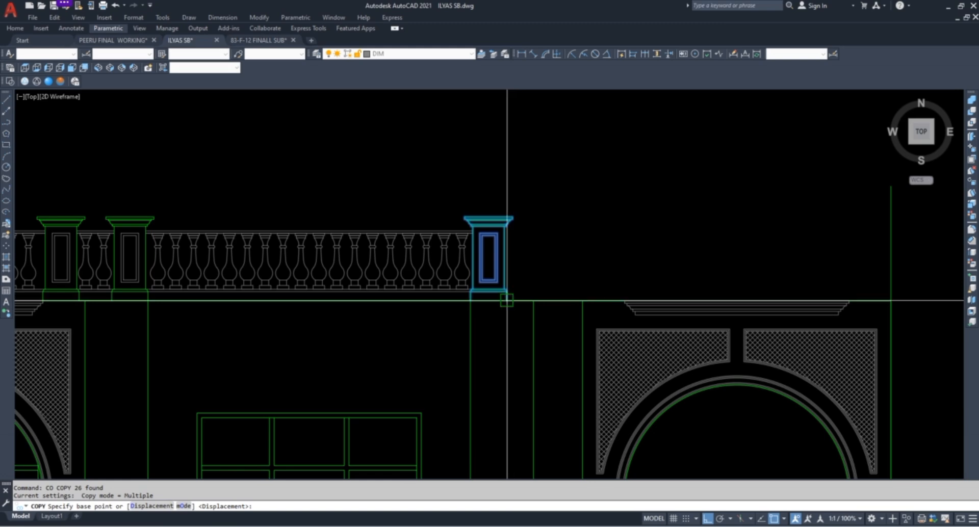
pyautogui.click(507, 301)
pyautogui.scroll(-3, 568, 262)
pyautogui.scroll(5, 679, 278)
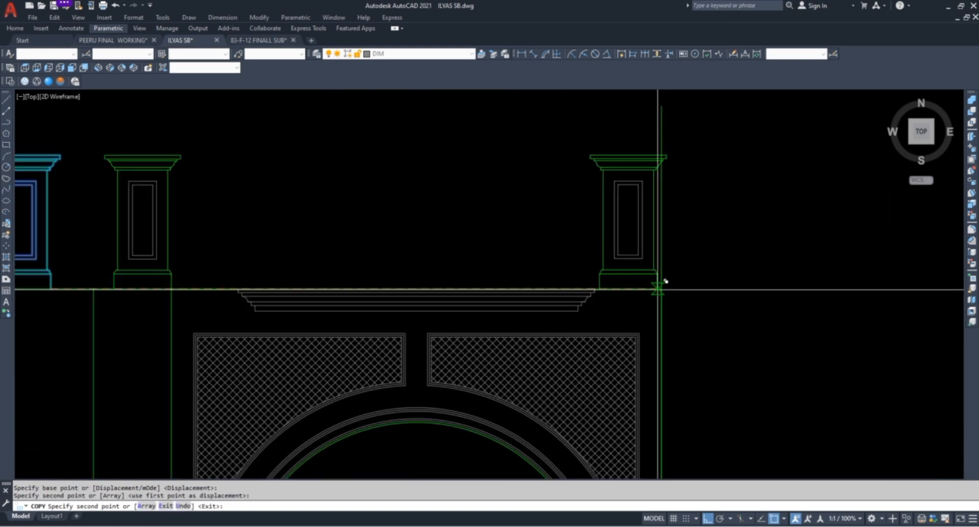
pyautogui.click(661, 290)
pyautogui.press('Escape')
pyautogui.scroll(-2, 638, 255)
pyautogui.press('Escape')
# Lower the upper end of the right arched bay's outer vertical line to the roof line beneath the copied pier
pyautogui.click(623, 179)
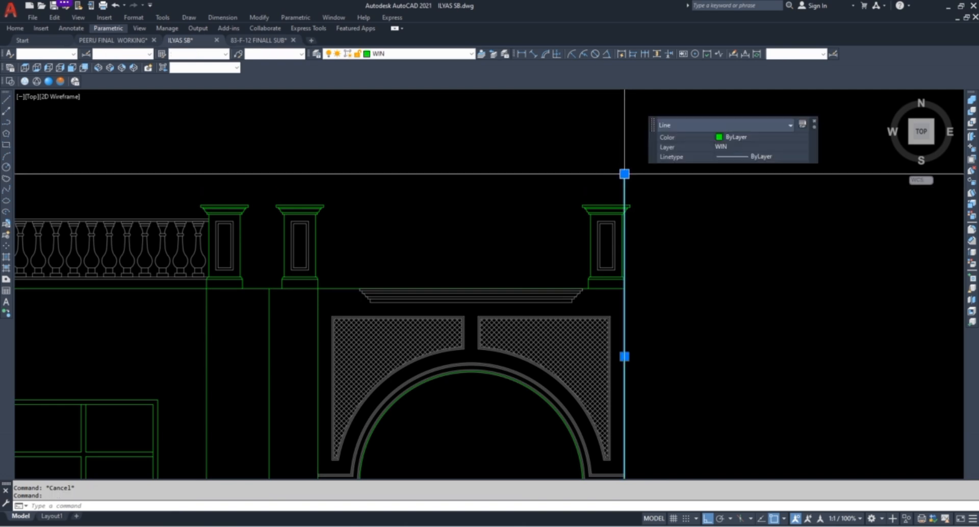
pyautogui.click(625, 174)
pyautogui.scroll(5, 628, 296)
pyautogui.press('Escape')
pyautogui.press('Escape')
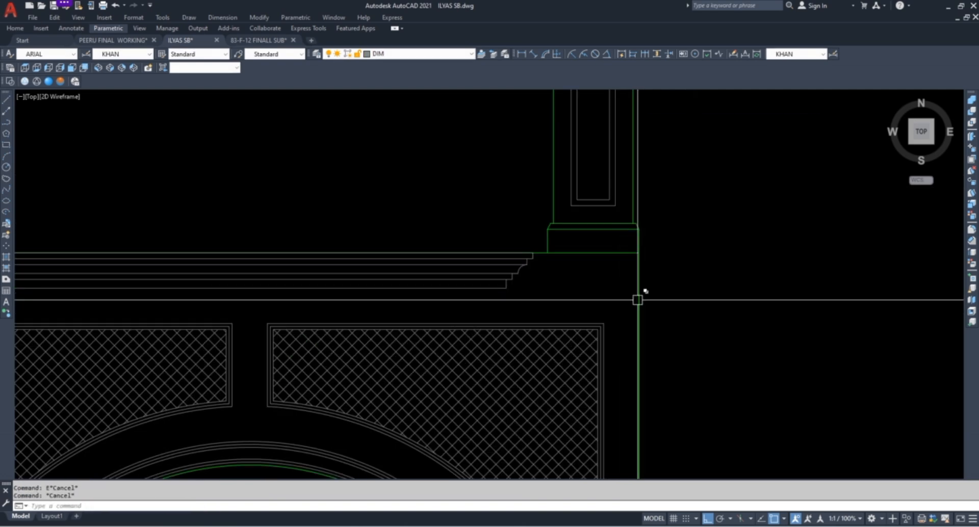
pyautogui.click(637, 300)
pyautogui.write('e')
pyautogui.press('Escape')
pyautogui.scroll(-5, 566, 241)
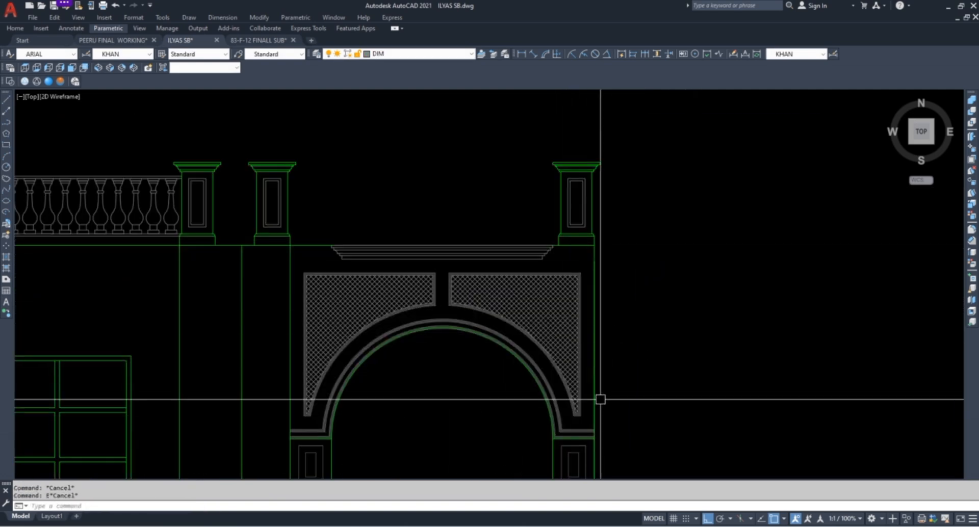
# Stretch the right end of the cornice above the right arch inward by 6 inches
pyautogui.scroll(-4, 542, 278)
pyautogui.scroll(5, 569, 268)
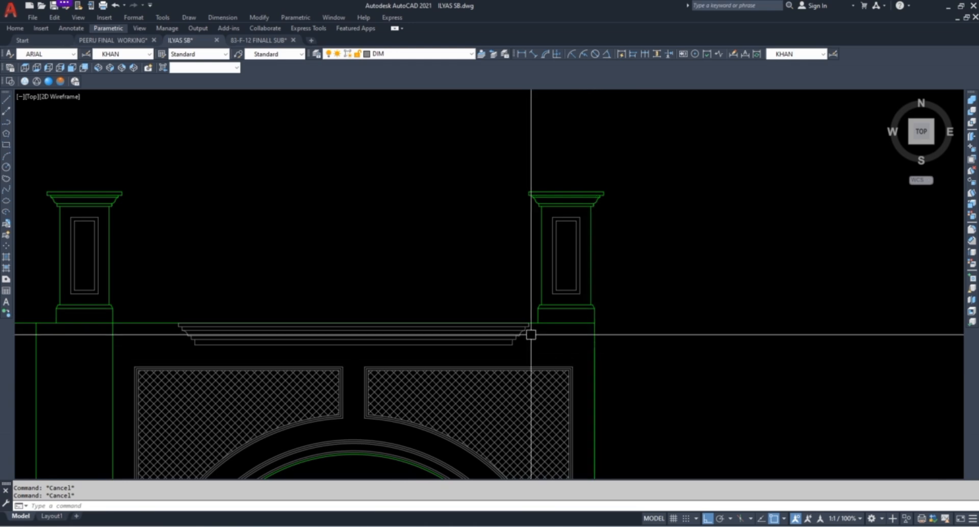
pyautogui.moveTo(511, 314); pyautogui.dragTo(529, 297, button='middle')
pyautogui.scroll(4, 545, 322)
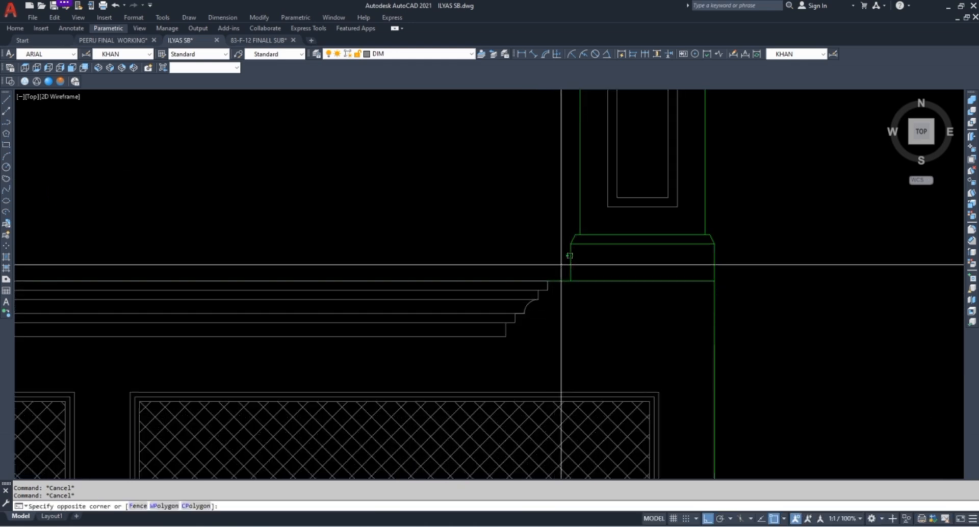
pyautogui.click(443, 362)
pyautogui.write('s')
pyautogui.press('space')
pyautogui.click(459, 203)
pyautogui.write('6')
pyautogui.press('space')
pyautogui.scroll(-6, 485, 235)
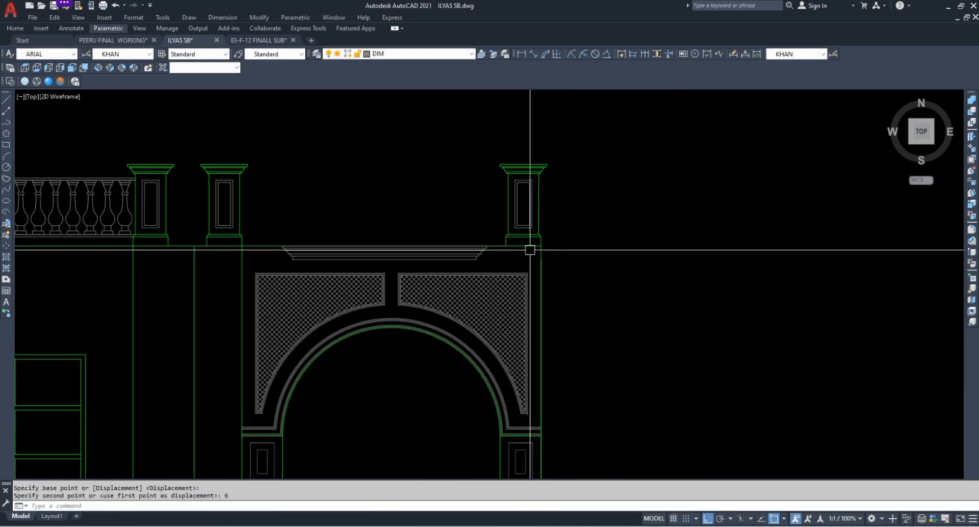
pyautogui.press('Escape')
# Stretch the right end of the cornice above the right arch inward by another 6 inches
pyautogui.scroll(4, 472, 245)
pyautogui.click(523, 219)
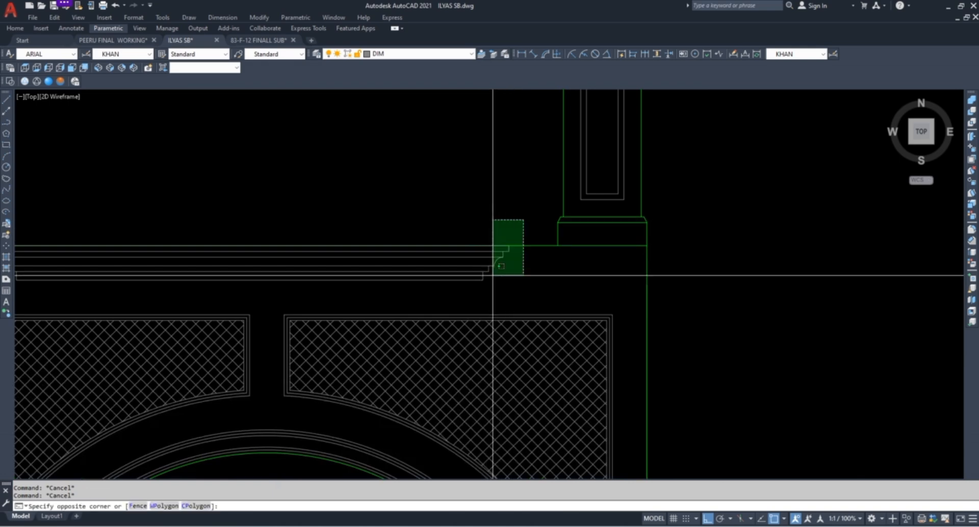
pyautogui.click(458, 297)
pyautogui.write('s')
pyautogui.press('space')
pyautogui.click(443, 186)
pyautogui.scroll(-5, 462, 213)
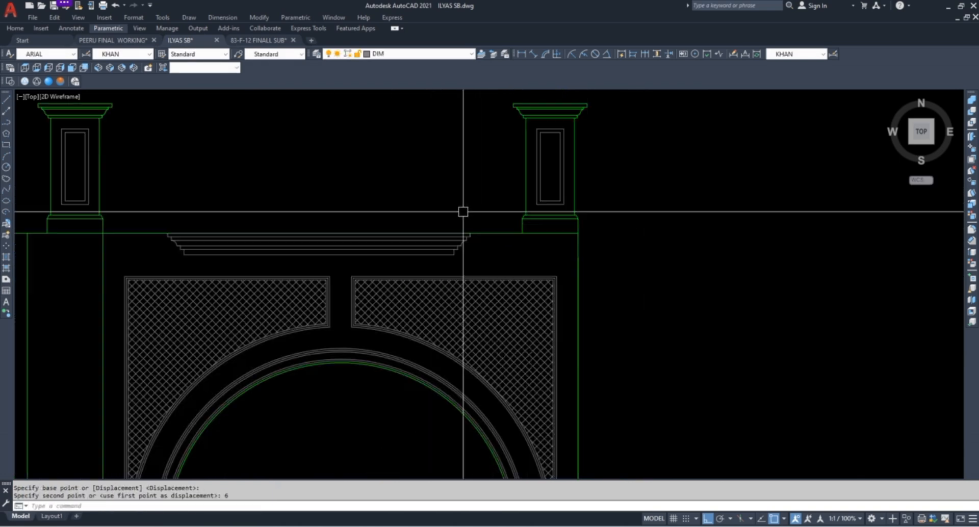
pyautogui.press('Escape')
pyautogui.press('Escape')
# Stretch the right end of the cornice above the right arch slightly back outward
pyautogui.scroll(3, 498, 228)
pyautogui.click(509, 208)
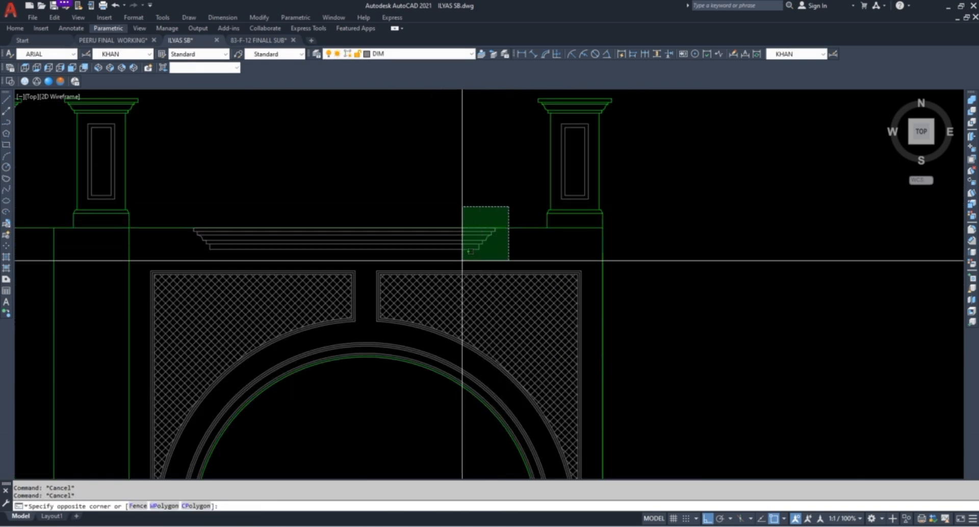
pyautogui.click(454, 258)
pyautogui.write('s')
pyautogui.press('space')
pyautogui.click(344, 228)
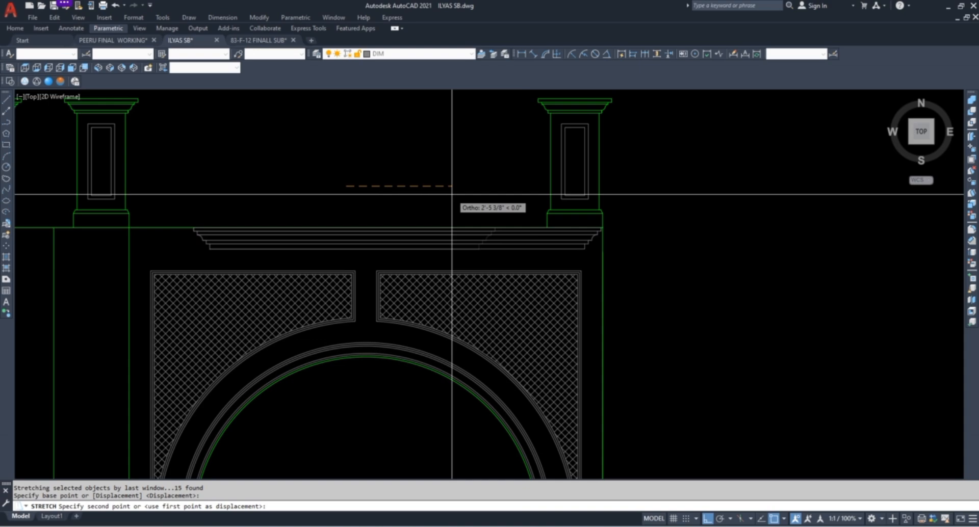
pyautogui.press('Escape')
pyautogui.press('Escape')
pyautogui.scroll(-5, 299, 201)
pyautogui.scroll(4, 216, 134)
pyautogui.click(185, 120)
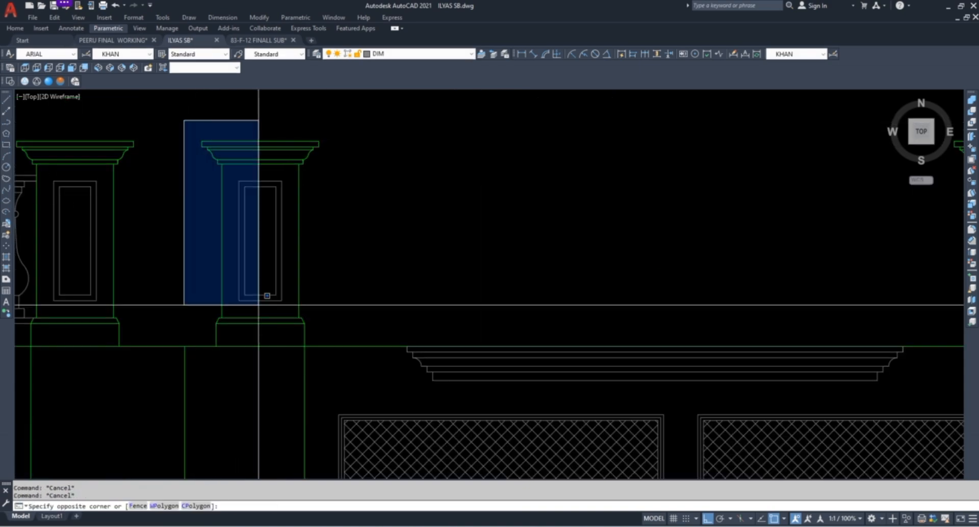
pyautogui.click(349, 365)
pyautogui.press('Escape')
# Mirror the balusters and handrail above the left arched bay about the middle bay's vertical centre line, keeping the originals
pyautogui.scroll(-4, 219, 206)
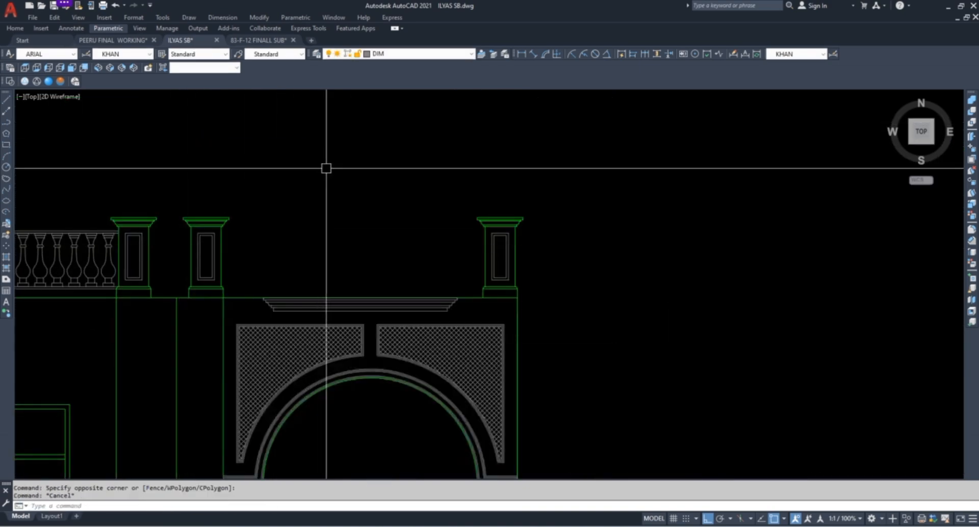
pyautogui.scroll(-2, 491, 213)
pyautogui.scroll(2, 78, 221)
pyautogui.scroll(3, 382, 164)
pyautogui.scroll(2, 363, 119)
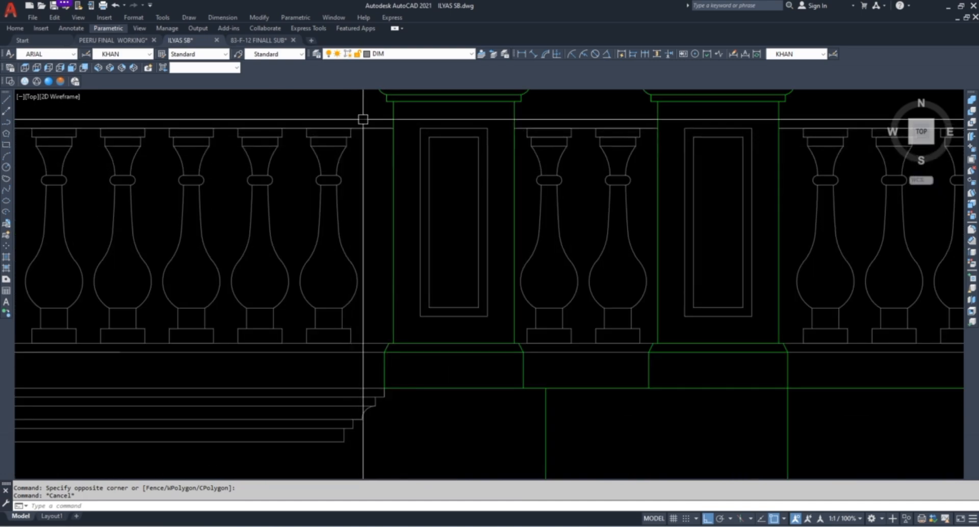
pyautogui.scroll(-4, 398, 204)
pyautogui.click(398, 200)
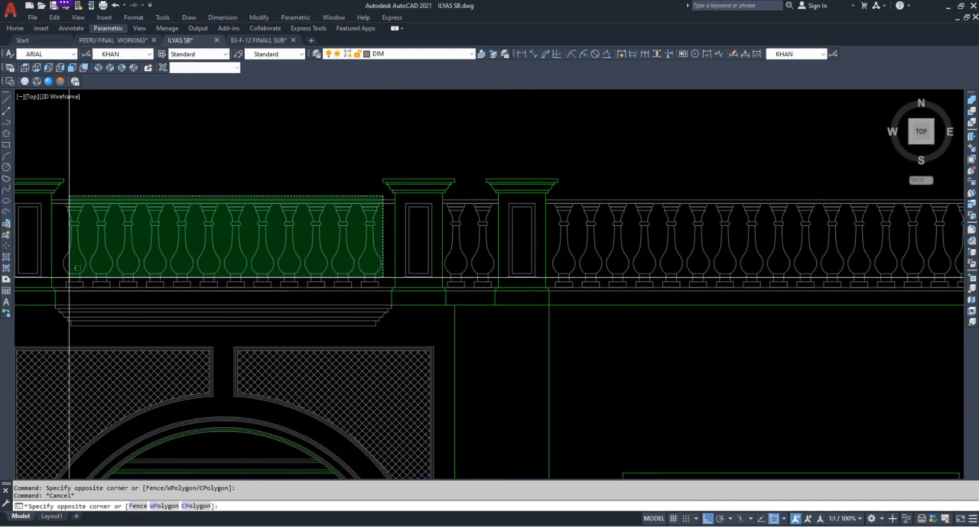
pyautogui.click(67, 281)
pyautogui.write('MI')
pyautogui.press('Return')
pyautogui.scroll(-5, 586, 255)
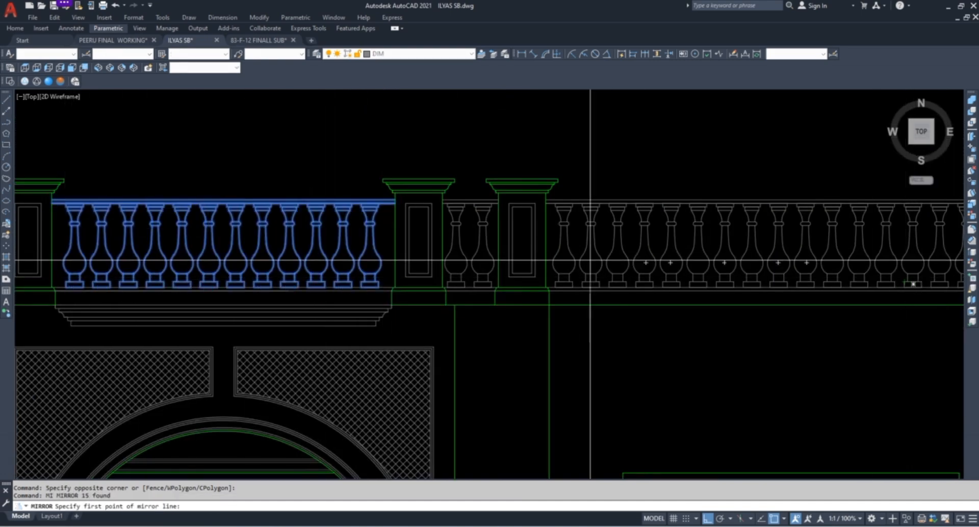
pyautogui.click(602, 263)
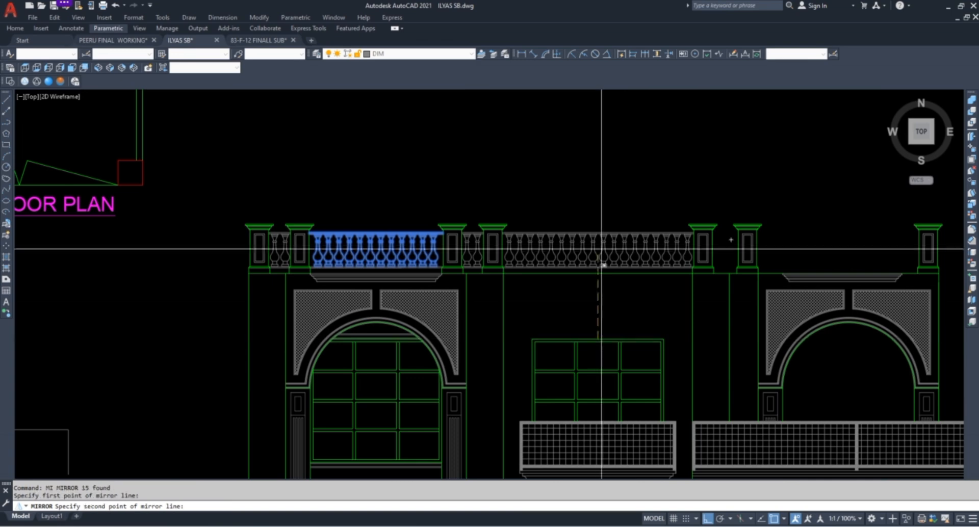
pyautogui.click(604, 171)
pyautogui.press('Return')
pyautogui.scroll(-4, 697, 227)
pyautogui.scroll(5, 697, 228)
pyautogui.press('Escape')
pyautogui.press('Escape')
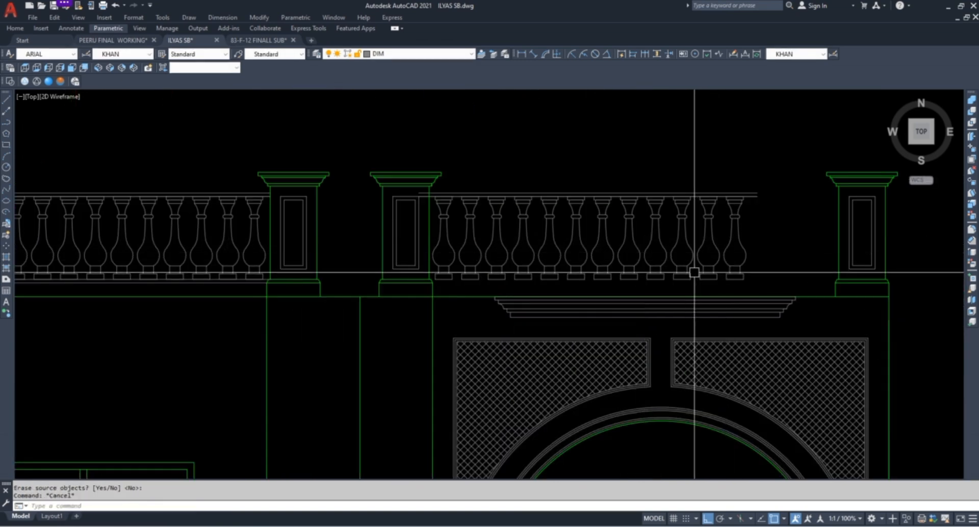
# Move the mirrored balustrade right so its handrail starts at the right face of the right arched bay's left pier
pyautogui.click(748, 204)
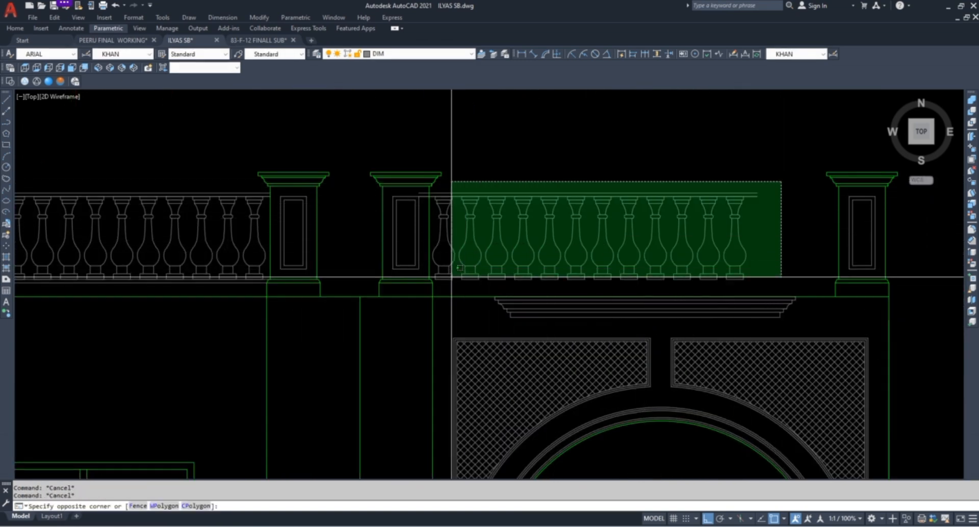
pyautogui.click(456, 267)
pyautogui.write('M')
pyautogui.press('Return')
pyautogui.scroll(7, 437, 196)
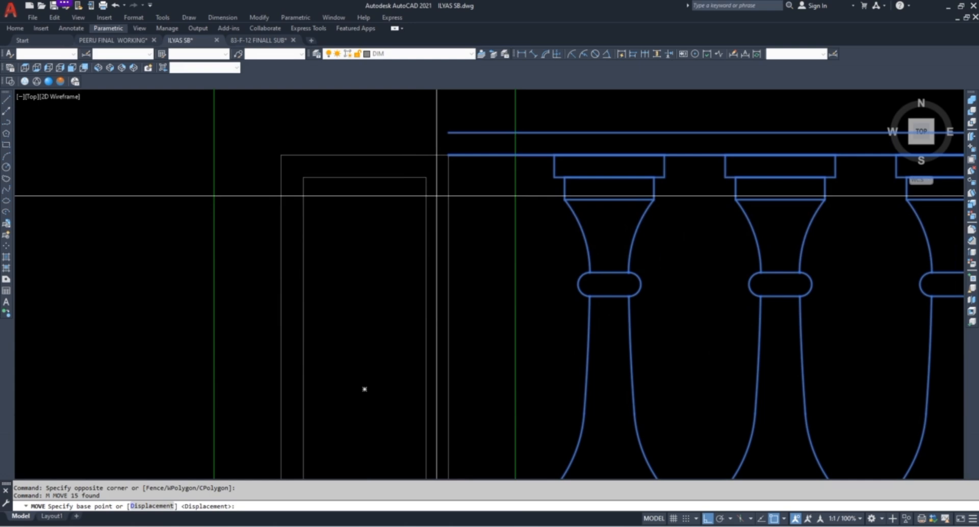
pyautogui.click(448, 154)
pyautogui.click(515, 155)
pyautogui.press('Escape')
pyautogui.scroll(-7, 365, 190)
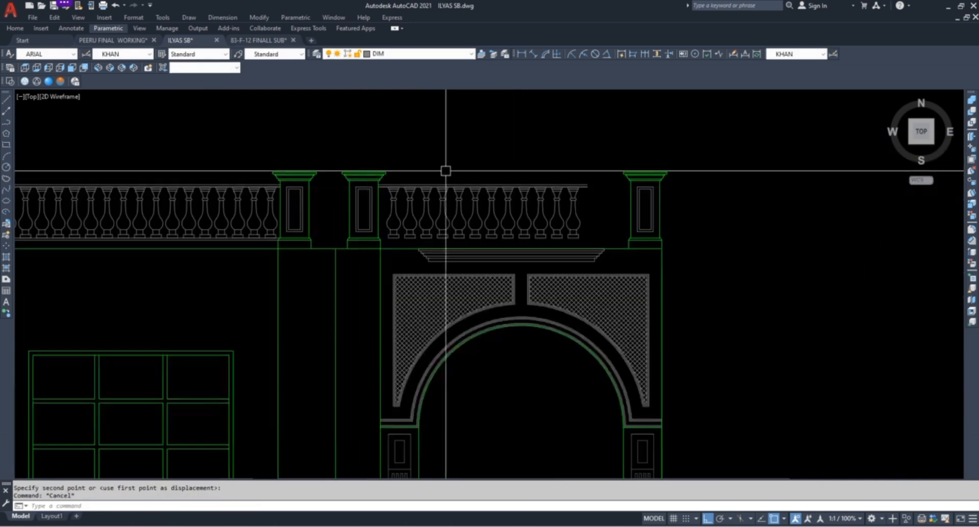
# Copy the last four balusters to continue the row toward the right pier, and erase the one overlapping that pier
pyautogui.scroll(4, 591, 207)
pyautogui.click(601, 207)
pyautogui.click(416, 239)
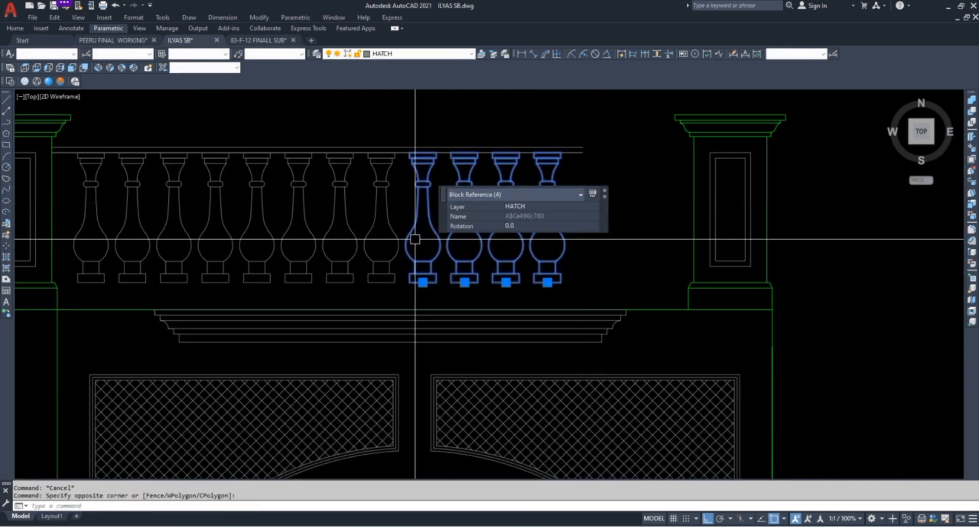
pyautogui.write('co')
pyautogui.press('Return')
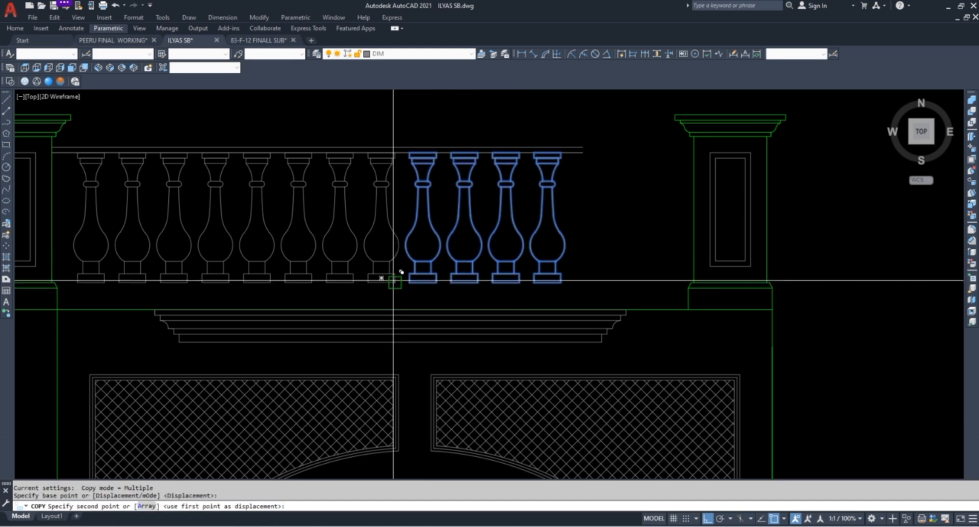
pyautogui.click(394, 282)
pyautogui.click(557, 280)
pyautogui.press('Escape')
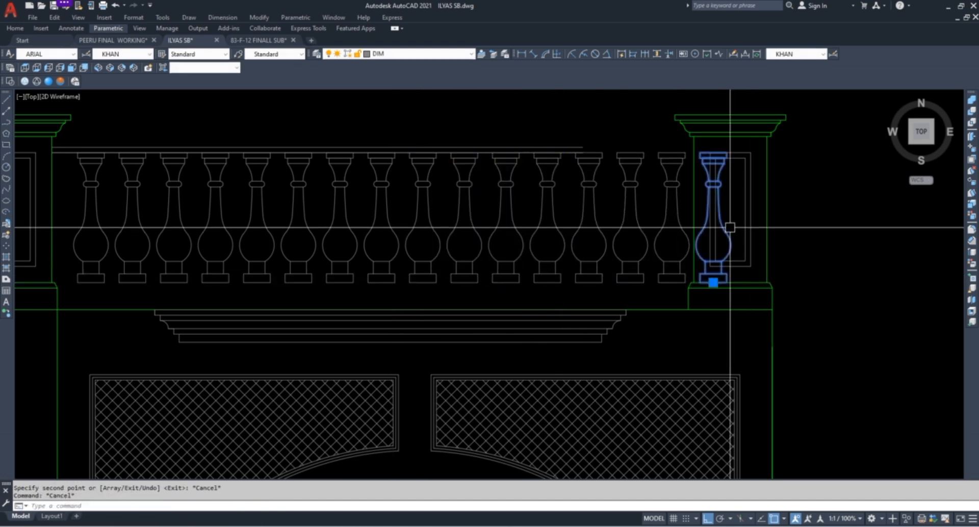
pyautogui.write('e')
pyautogui.press('Return')
# Select all the balusters between the two piers above the right arched bay
pyautogui.click(740, 248)
pyautogui.click(124, 234)
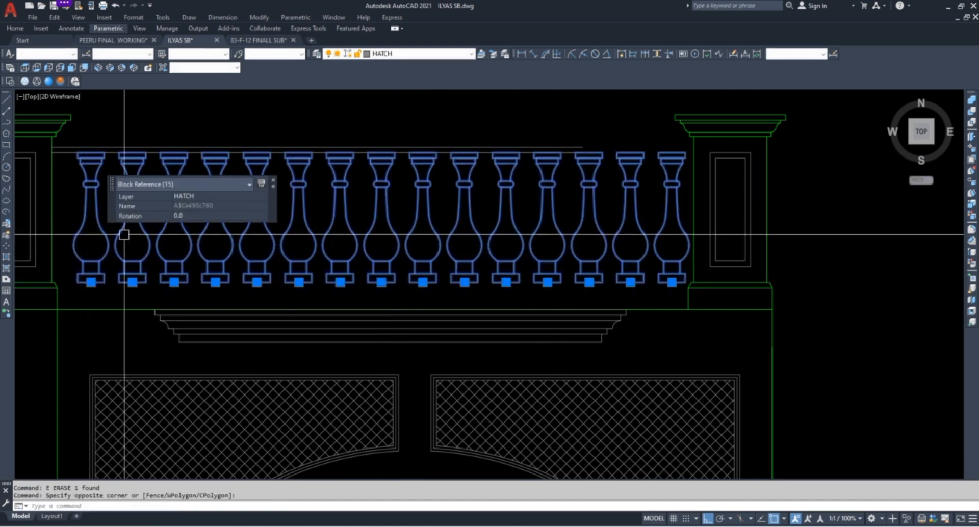
# Move the 15 balusters of the right-hand bay 2 inches to the left between their pillars
pyautogui.write('m')
pyautogui.press('Return')
pyautogui.scroll(-2, 245, 229)
pyautogui.moveTo(263, 147); pyautogui.dragTo(284, 208, button='middle')
pyautogui.click(352, 192)
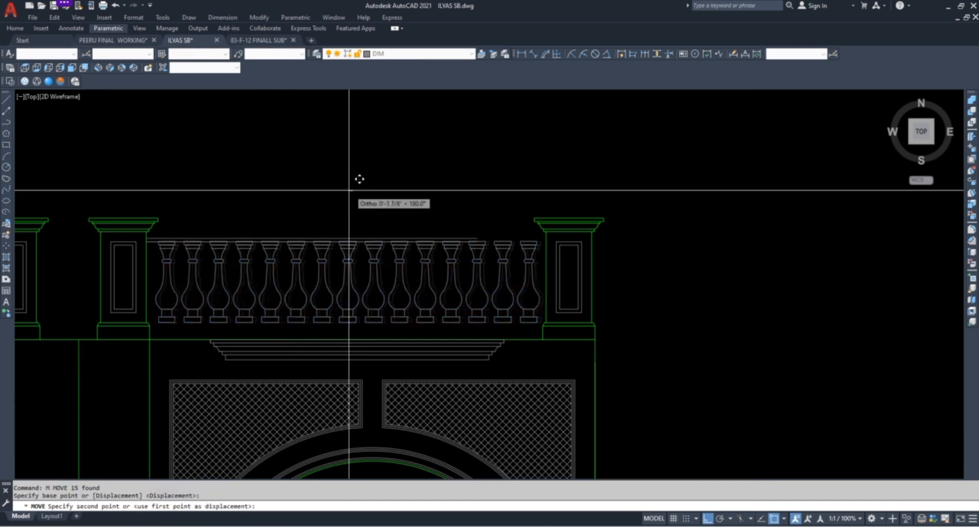
pyautogui.click(340, 196)
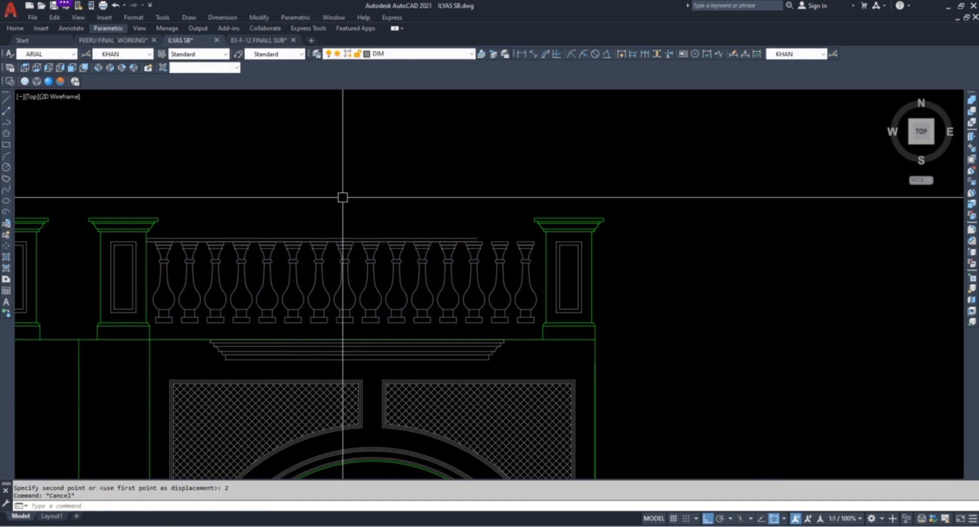
# Extend the rail lines above the right-hand bay's balusters to the edge of the end pillar
pyautogui.scroll(5, 464, 225)
pyautogui.write('ex')
pyautogui.press('Return')
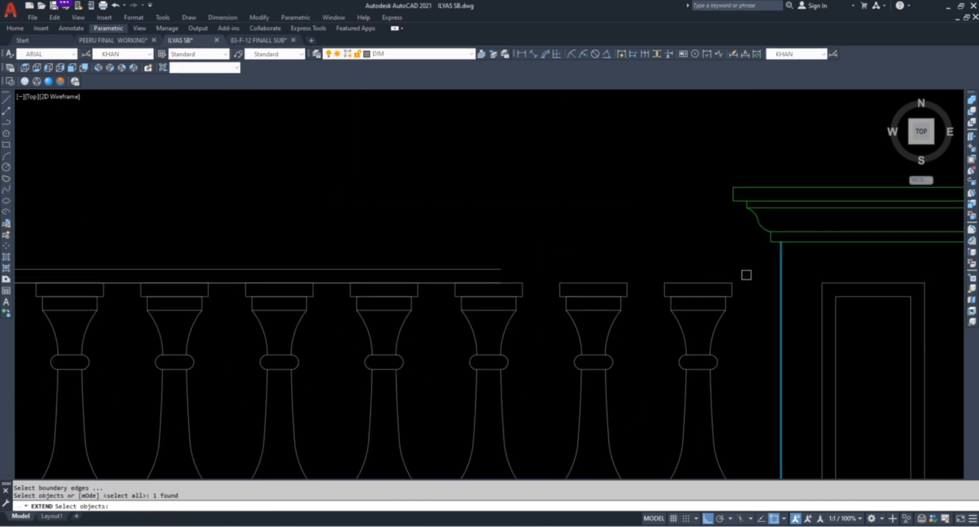
pyautogui.scroll(-5, 548, 235)
pyautogui.press('Escape')
pyautogui.press('Escape')
pyautogui.scroll(-3, 494, 300)
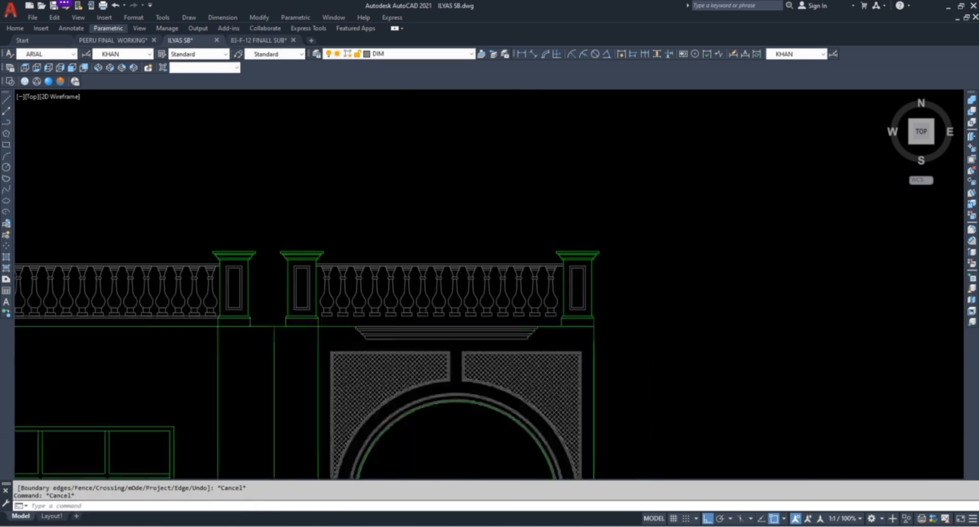
# Mirror the two balusters and rail lines between the paired pillars across the central bay's midpoint, keeping the originals
pyautogui.moveTo(258, 306); pyautogui.dragTo(437, 310, button='middle')
pyautogui.scroll(6, 314, 293)
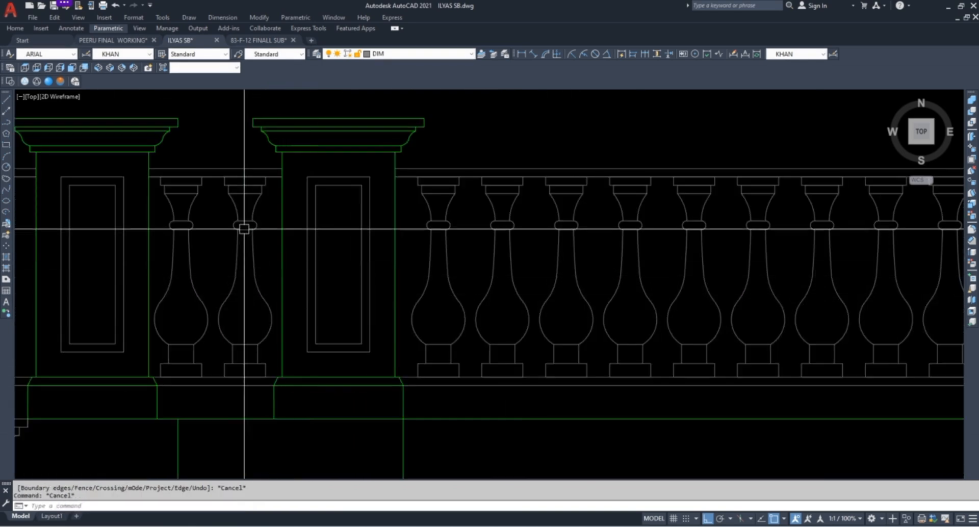
pyautogui.click(261, 159)
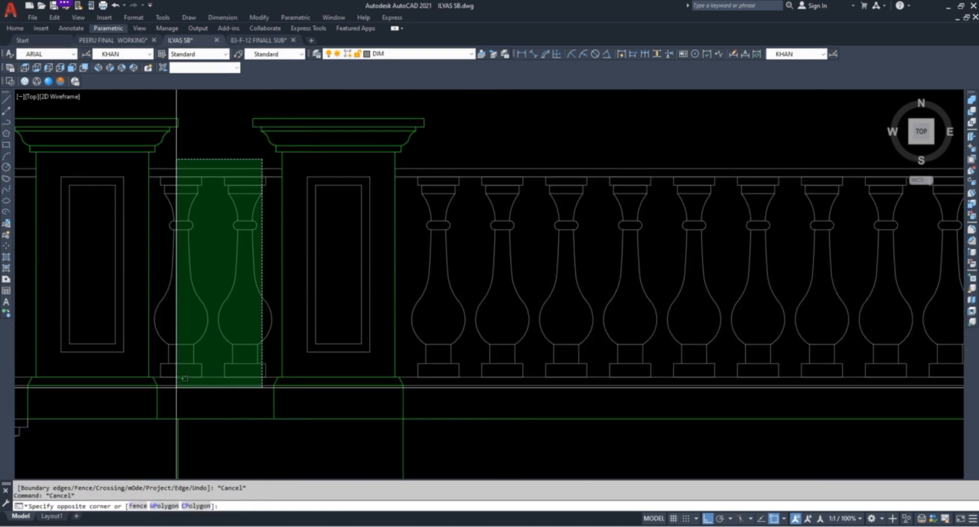
pyautogui.click(181, 378)
pyautogui.write('MI')
pyautogui.press('Return')
pyautogui.scroll(-6, 194, 322)
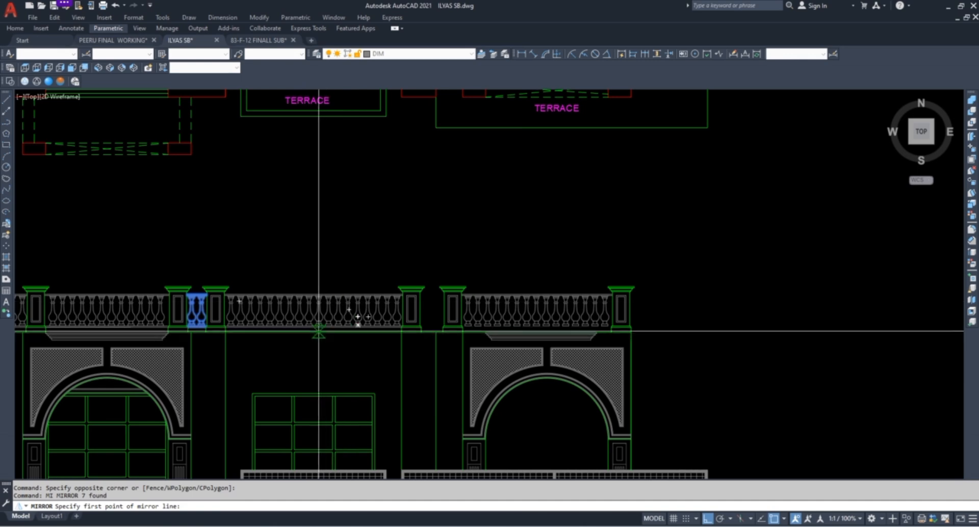
pyautogui.click(314, 393)
pyautogui.press('Escape')
pyautogui.press('Escape')
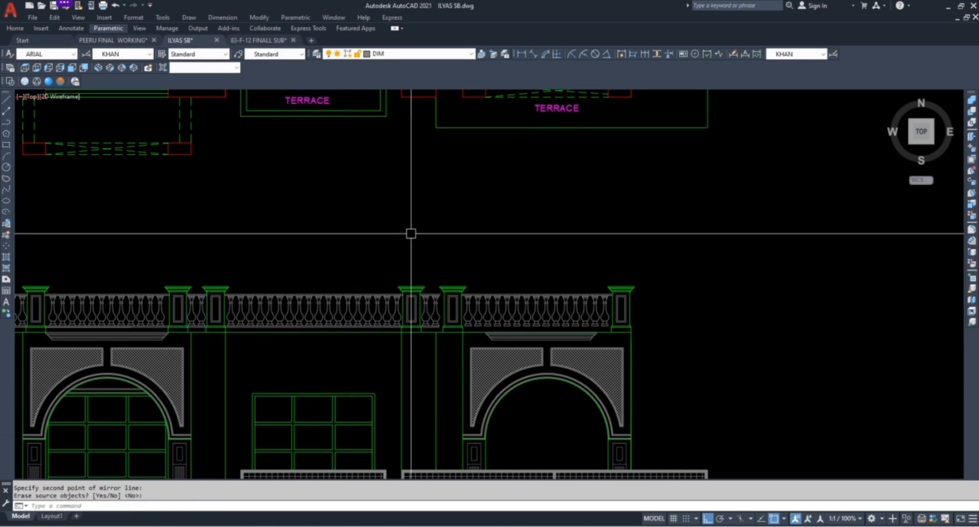
# Extend the mirrored upper and lower rail lines to the adjacent pillar on the right
pyautogui.scroll(8, 500, 333)
pyautogui.write('E')
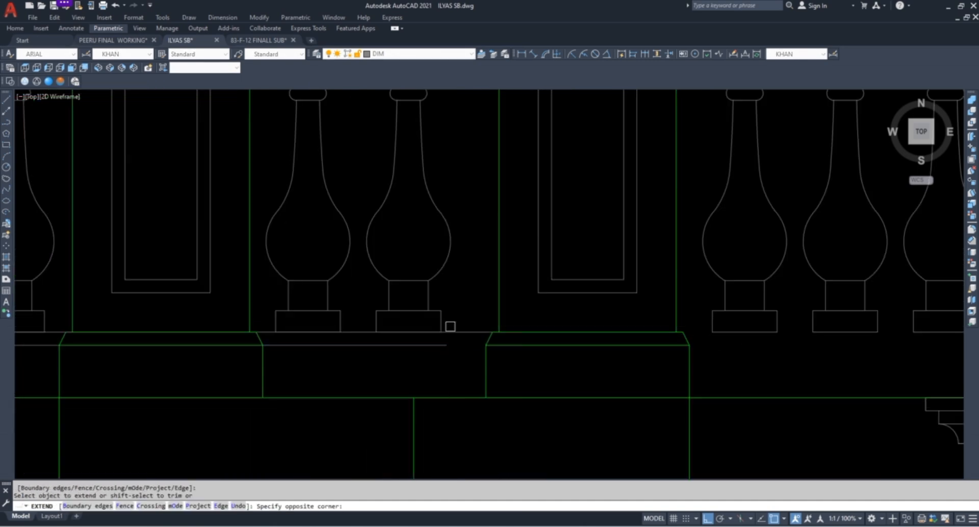
pyautogui.scroll(-5, 443, 346)
pyautogui.click(444, 276)
pyautogui.scroll(6, 461, 247)
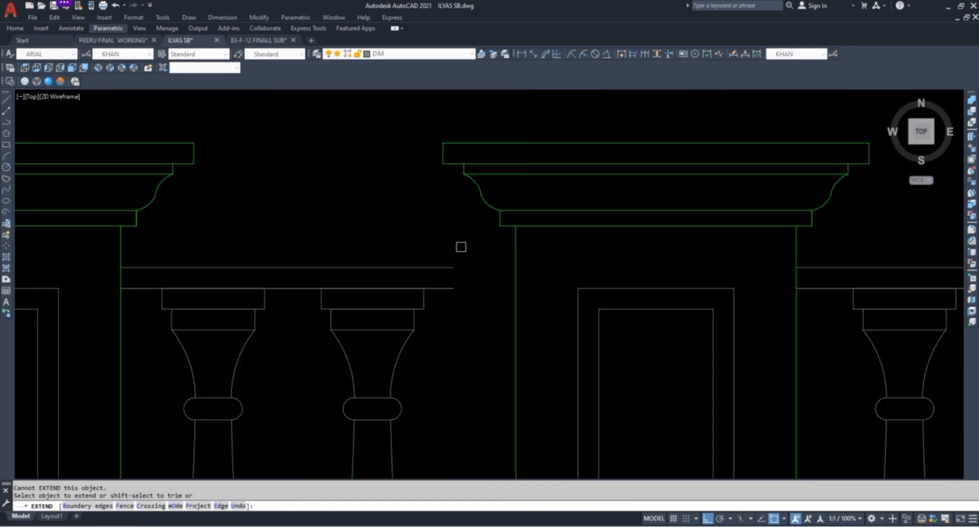
pyautogui.scroll(-4, 430, 306)
pyautogui.press('Escape')
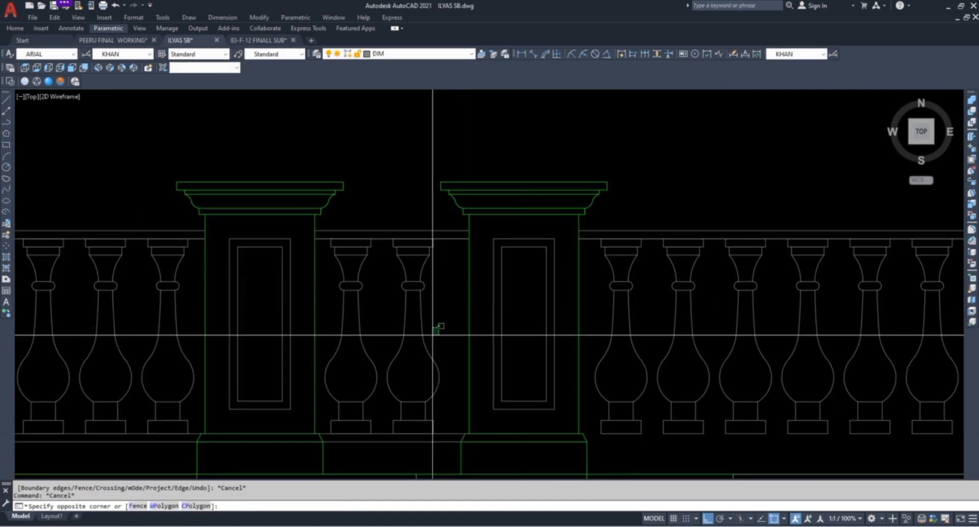
# Move the two mirrored balusters 2 inches to the right between the paired pillars
pyautogui.click(379, 361)
pyautogui.click(373, 371)
pyautogui.scroll(4, 391, 319)
pyautogui.write('M')
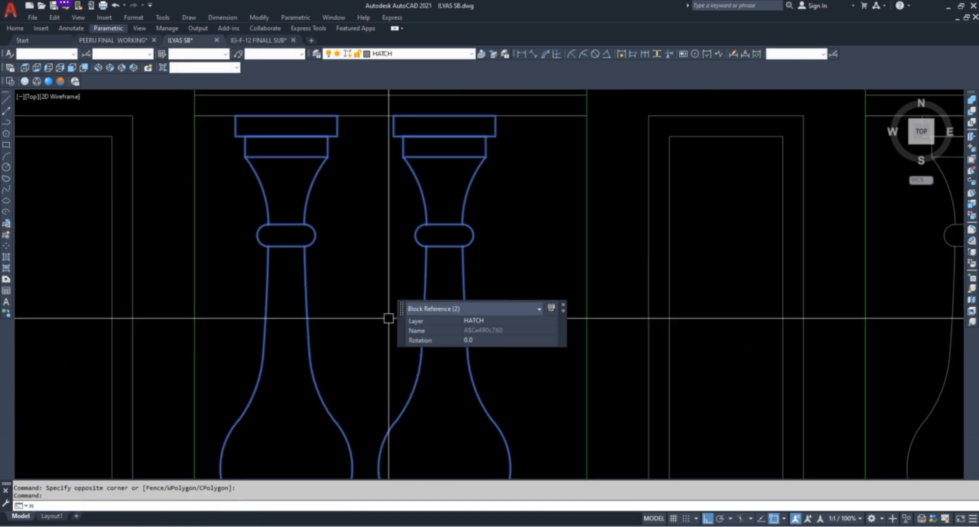
pyautogui.press('space')
pyautogui.click(375, 324)
pyautogui.scroll(-2, 402, 312)
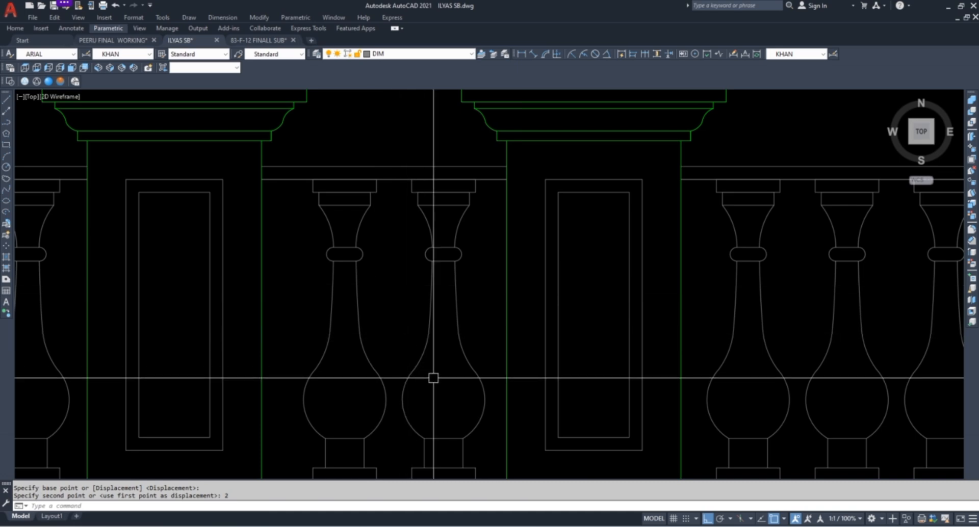
# Shift the two mirrored balusters 1 inch back to the left to centre them in the narrow gap
pyautogui.write('1')
pyautogui.press('Return')
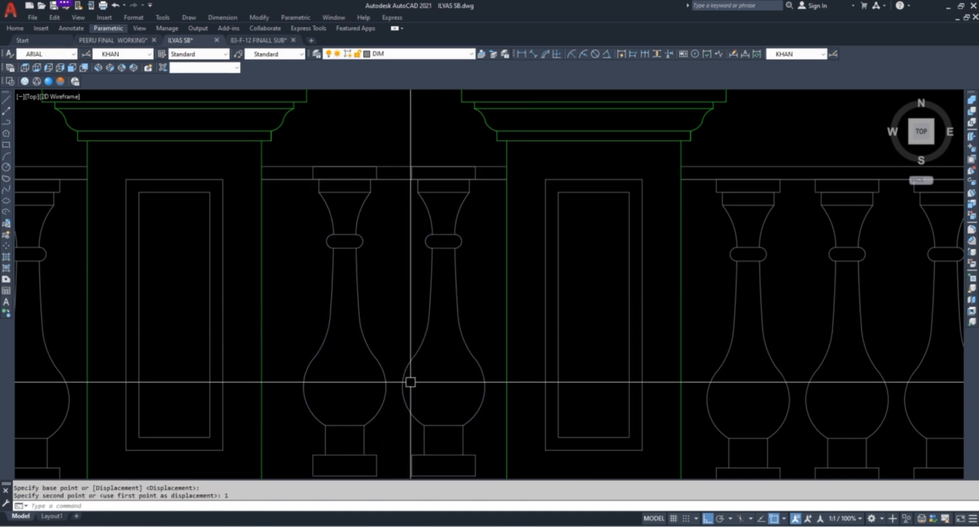
pyautogui.hotkey('ctrl', 'z')
pyautogui.press('Escape')
pyautogui.scroll(-10, 395, 320)
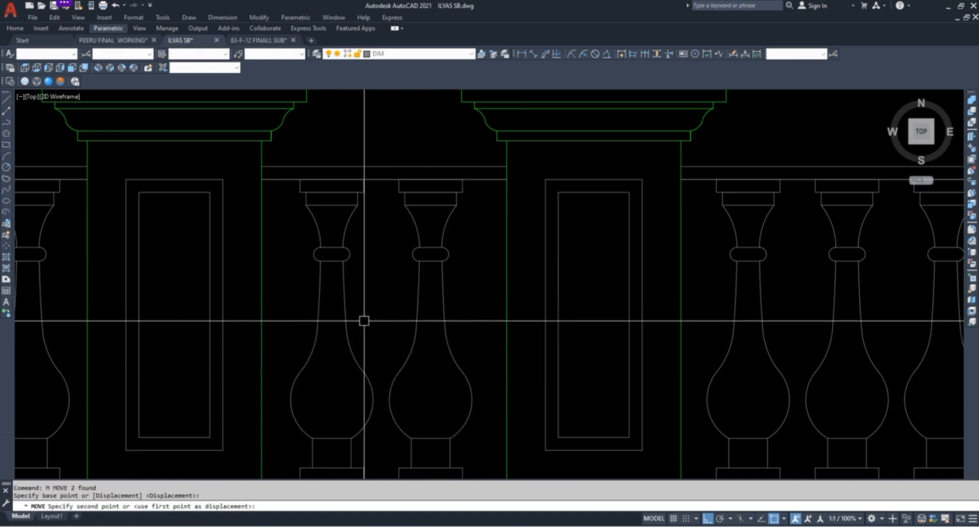
# Offset the outer frame of the central upper window outward twice at 0.5 inch spacing
pyautogui.scroll(2, 679, 327)
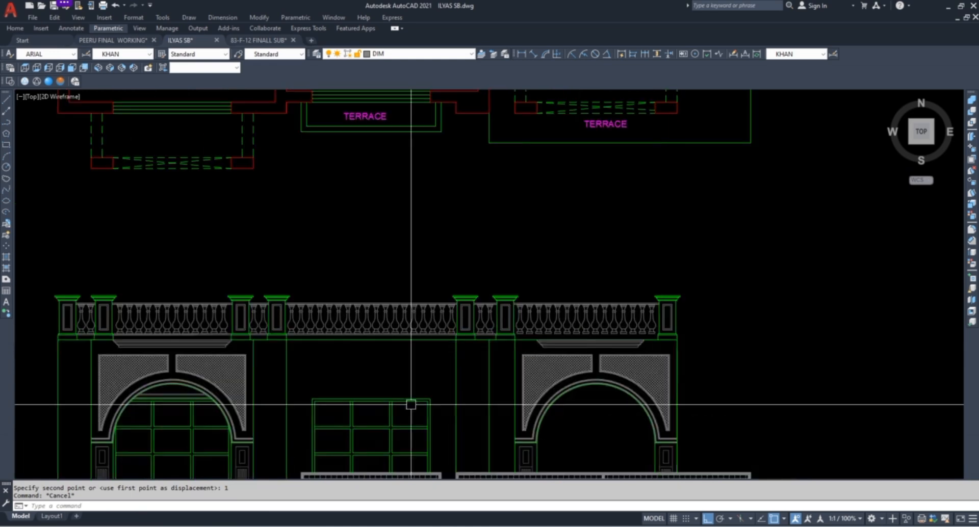
pyautogui.scroll(-2, 397, 295)
pyautogui.moveTo(397, 295); pyautogui.dragTo(409, 206, button='middle')
pyautogui.scroll(2, 418, 243)
pyautogui.scroll(2, 407, 291)
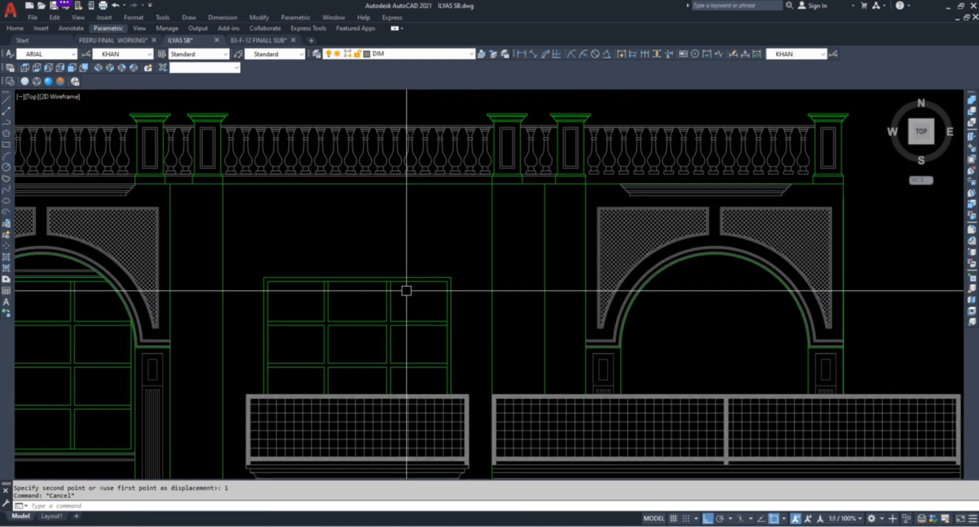
pyautogui.scroll(4, 405, 285)
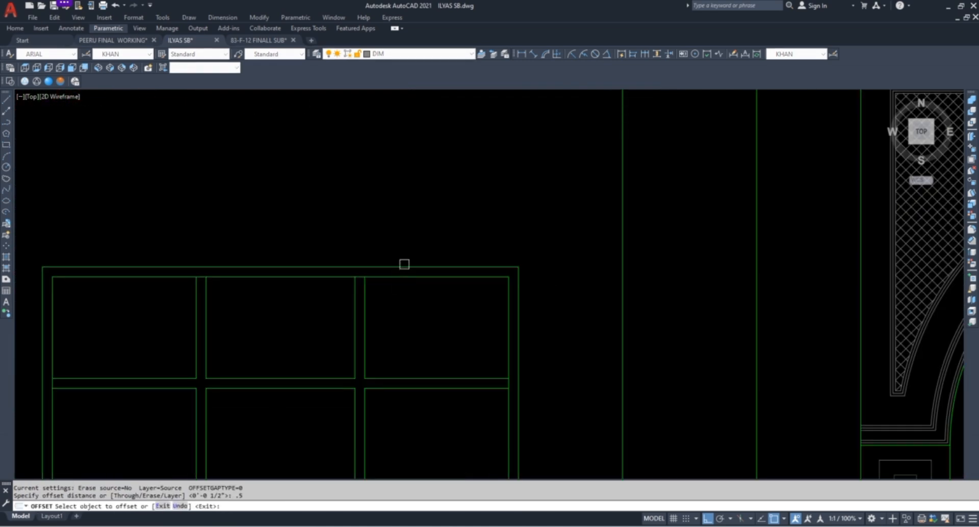
pyautogui.click(411, 265)
pyautogui.click(419, 255)
pyautogui.scroll(5, 414, 261)
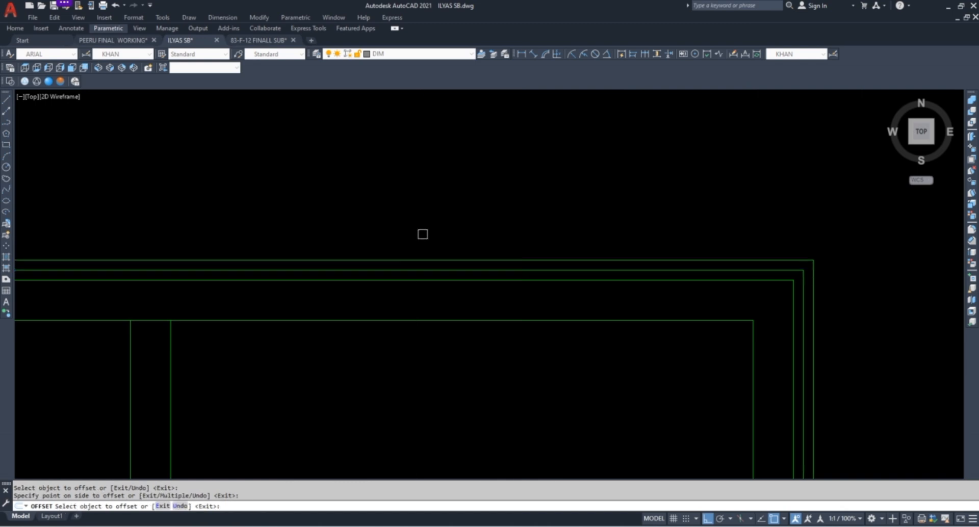
# Offset the outermost window outline outward by 2 inches, and add two more outlines beyond it at 0.5 inch spacing
pyautogui.write('2')
pyautogui.press('Return')
pyautogui.scroll(2, 417, 244)
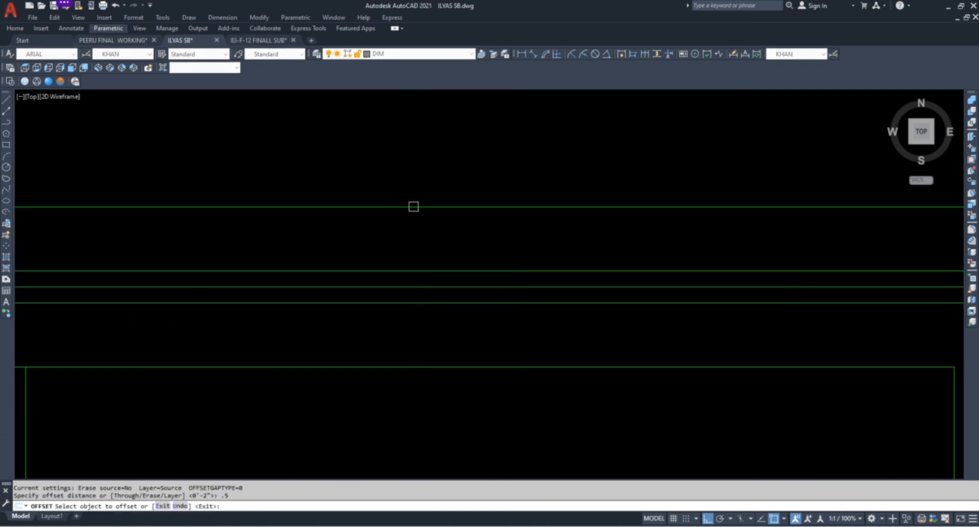
pyautogui.click(419, 192)
pyautogui.click(416, 175)
# Match the properties of the added outlines around the central upper window to those of the grey balcony railing
pyautogui.write('ma')
pyautogui.press('Return')
pyautogui.scroll(-5, 370, 203)
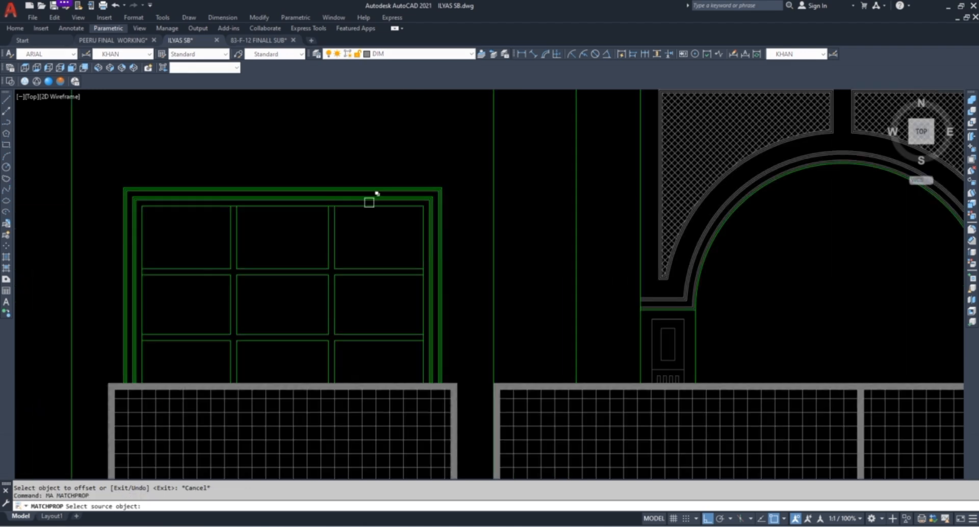
pyautogui.click(419, 418)
pyautogui.scroll(3, 477, 166)
pyautogui.click(477, 167)
pyautogui.scroll(1, 404, 208)
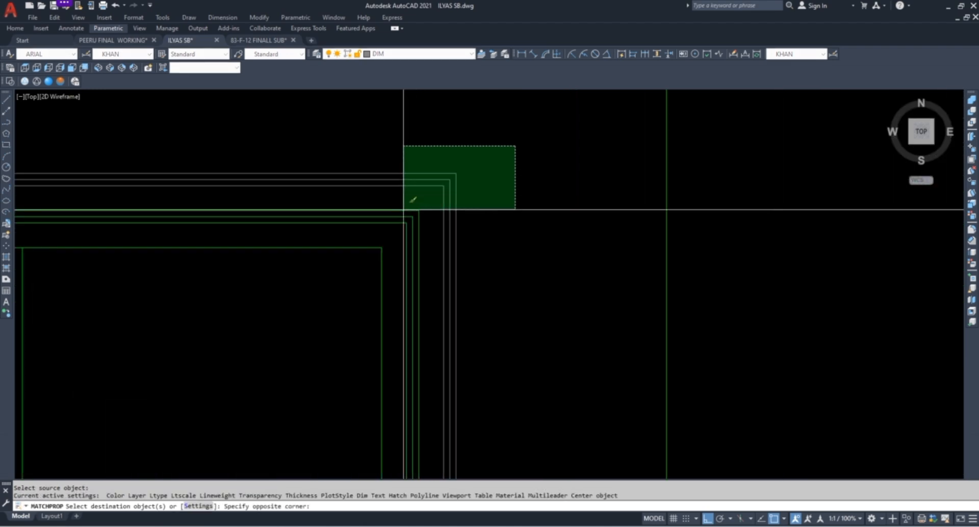
pyautogui.scroll(1, 413, 223)
pyautogui.scroll(-3, 413, 223)
pyautogui.press('Escape')
pyautogui.press('Escape')
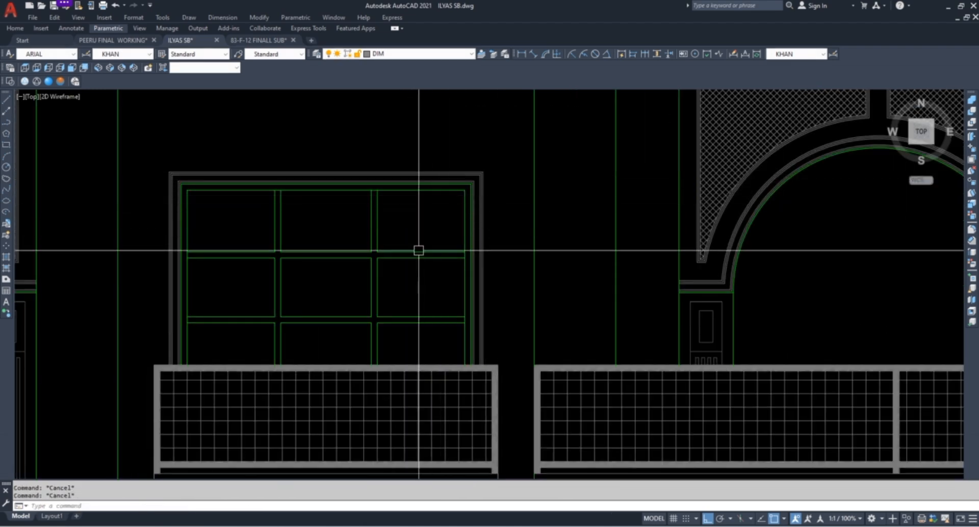
# Copy the left arched window's glazing bars, frame and top mouldings into the right arch, using the midpoint of the moulding above as base point
pyautogui.scroll(-5, 418, 250)
pyautogui.scroll(4, 535, 235)
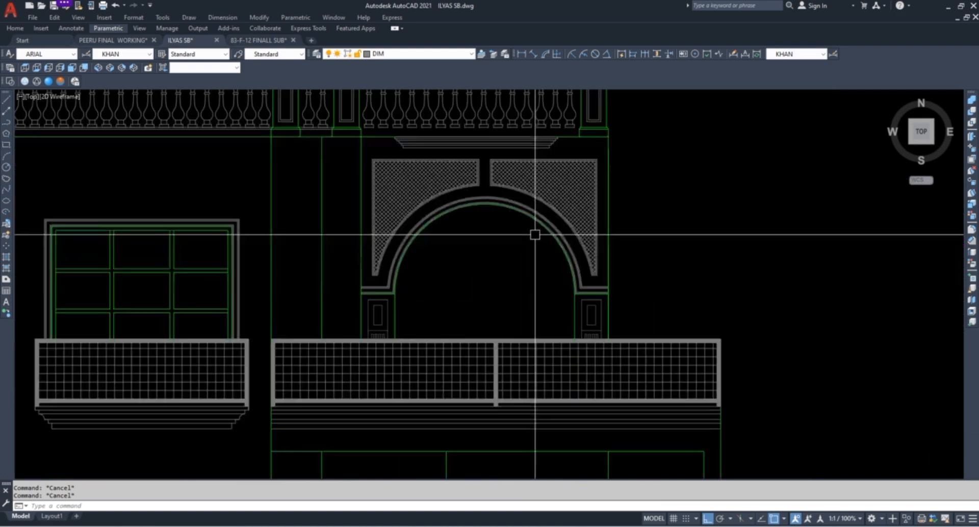
pyautogui.scroll(-4, 350, 296)
pyautogui.scroll(12, 350, 234)
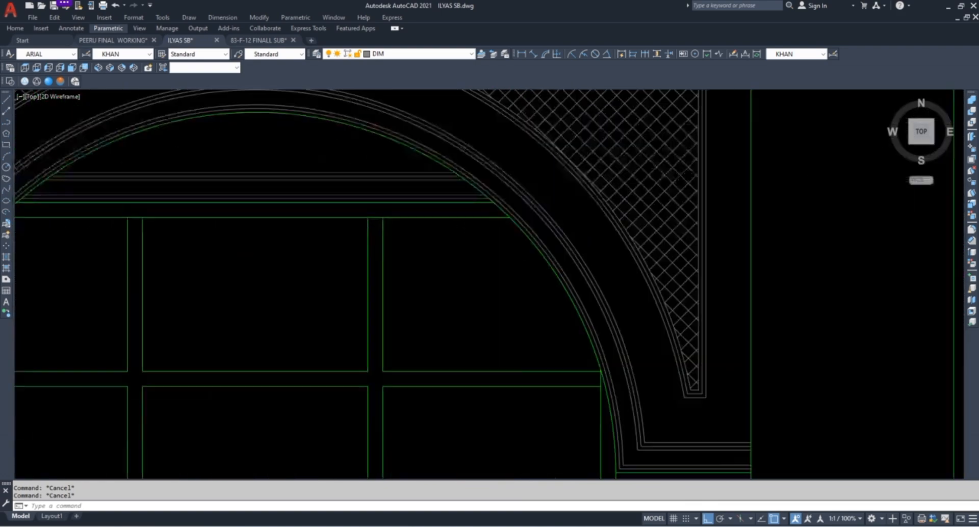
pyautogui.scroll(-8, 326, 149)
pyautogui.moveTo(313, 186)
pyautogui.mouseDown()
pyautogui.moveTo(267, 323)
pyautogui.moveTo(254, 321)
pyautogui.mouseUp()
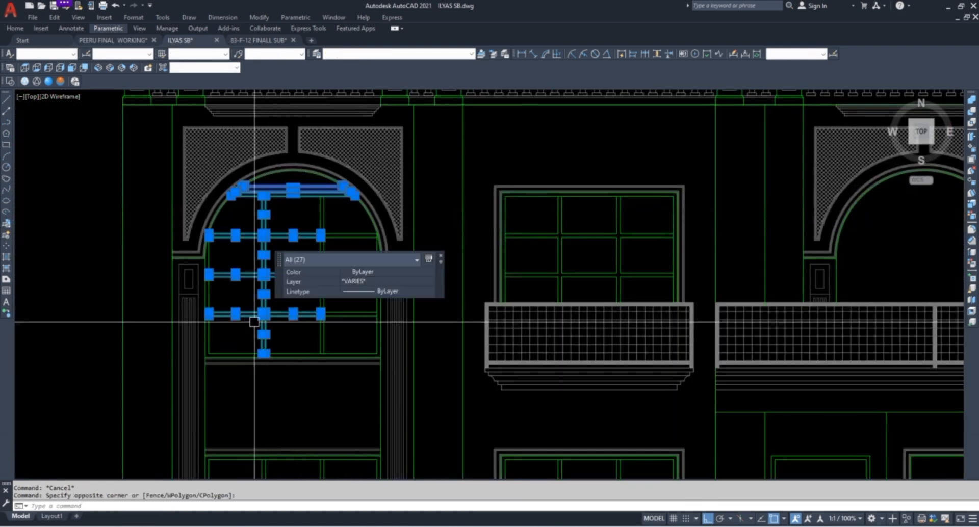
pyautogui.scroll(4, 336, 220)
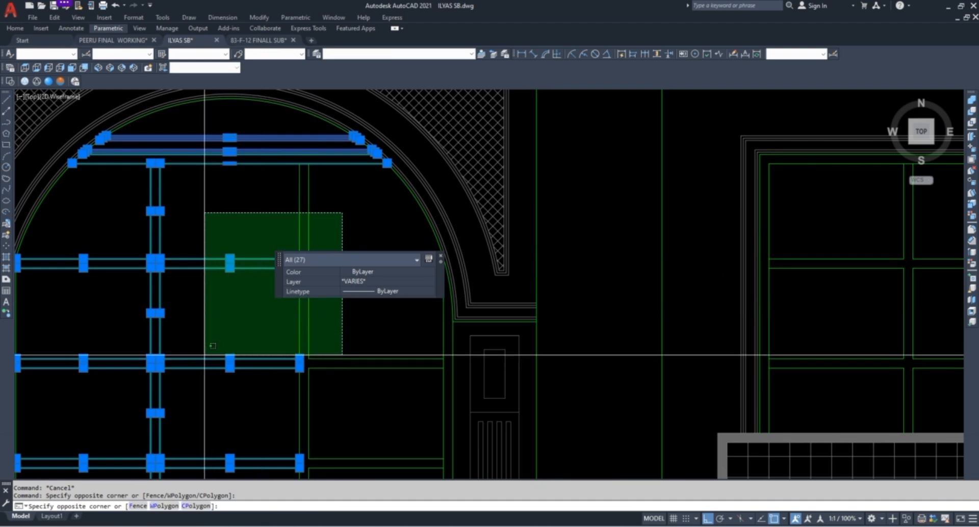
pyautogui.click(197, 376)
pyautogui.scroll(4, 220, 352)
pyautogui.click(413, 332)
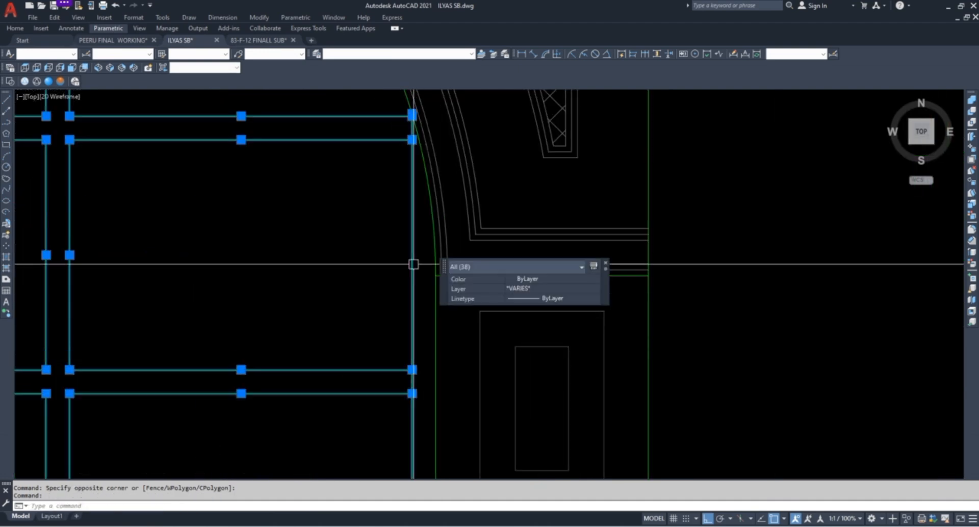
pyautogui.scroll(-8, 444, 261)
pyautogui.scroll(6, 292, 287)
pyautogui.scroll(-9, 306, 255)
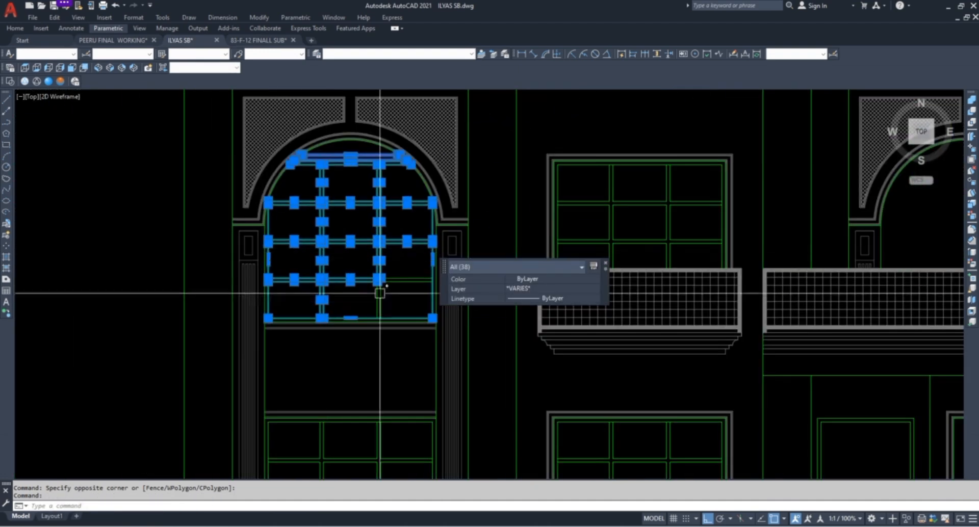
pyautogui.scroll(4, 382, 285)
pyautogui.write('o')
pyautogui.press('Return')
pyautogui.scroll(-4, 382, 288)
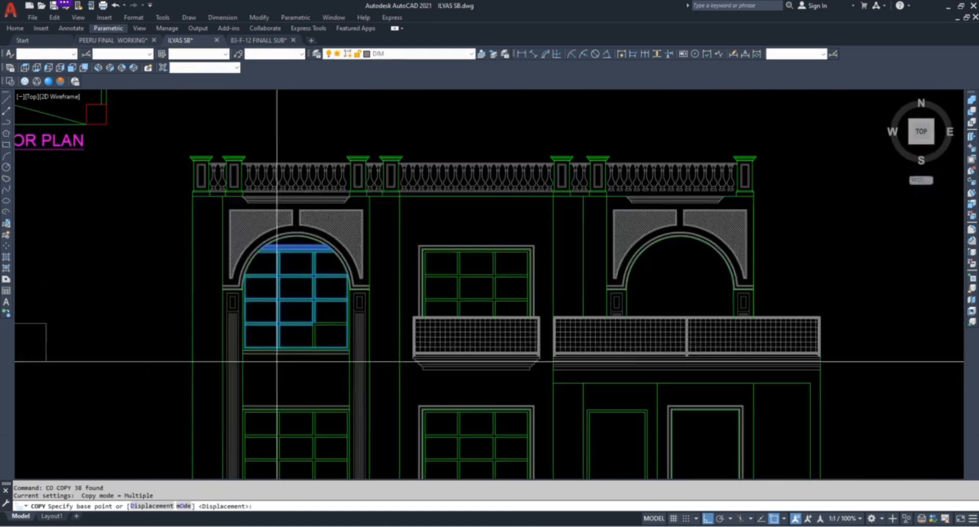
pyautogui.scroll(6, 247, 222)
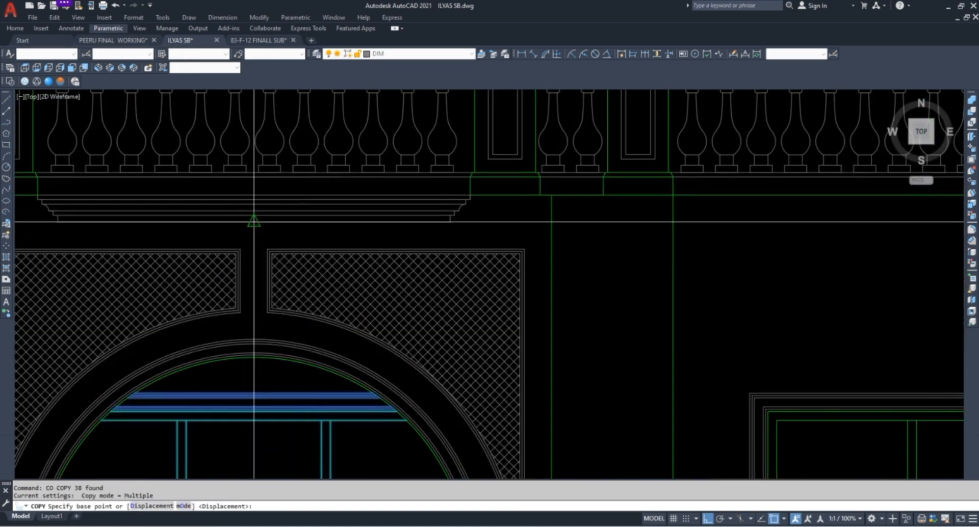
pyautogui.click(253, 222)
pyautogui.scroll(-4, 324, 197)
pyautogui.scroll(5, 230, 255)
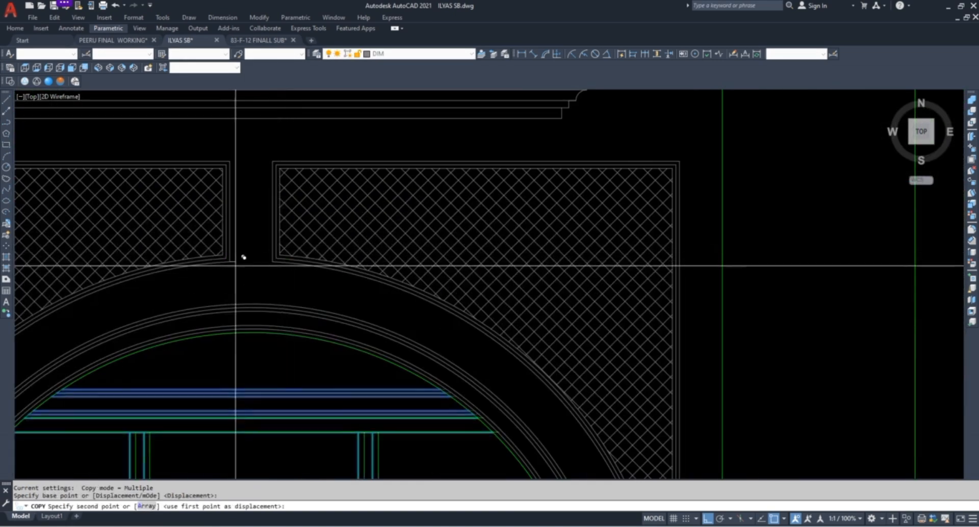
pyautogui.scroll(-4, 250, 239)
pyautogui.scroll(4, 582, 240)
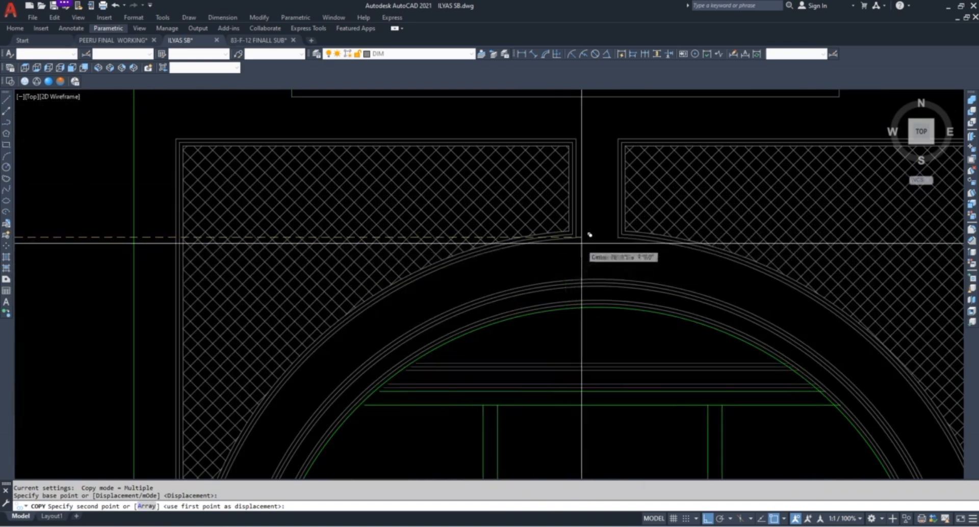
pyautogui.press('Escape')
pyautogui.press('Escape')
pyautogui.scroll(-4, 473, 238)
pyautogui.scroll(6, 457, 352)
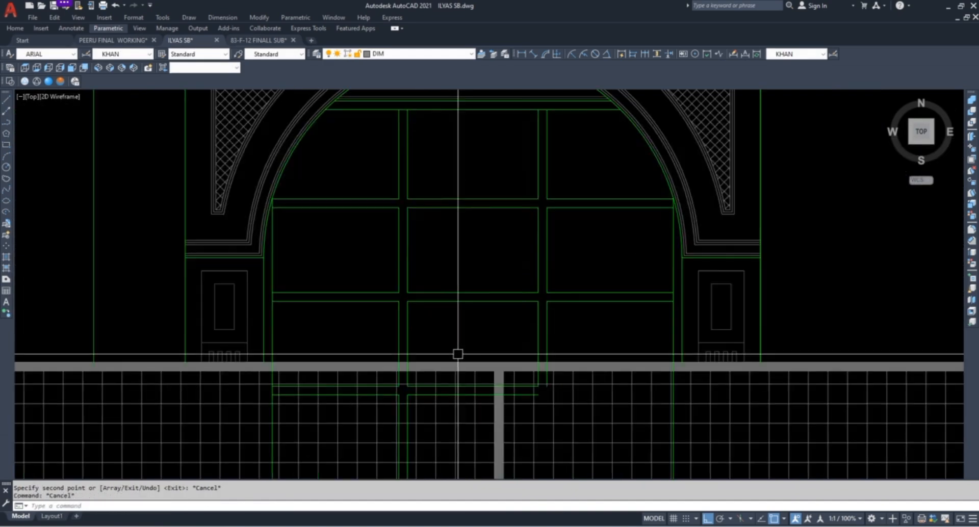
pyautogui.scroll(2, 155, 397)
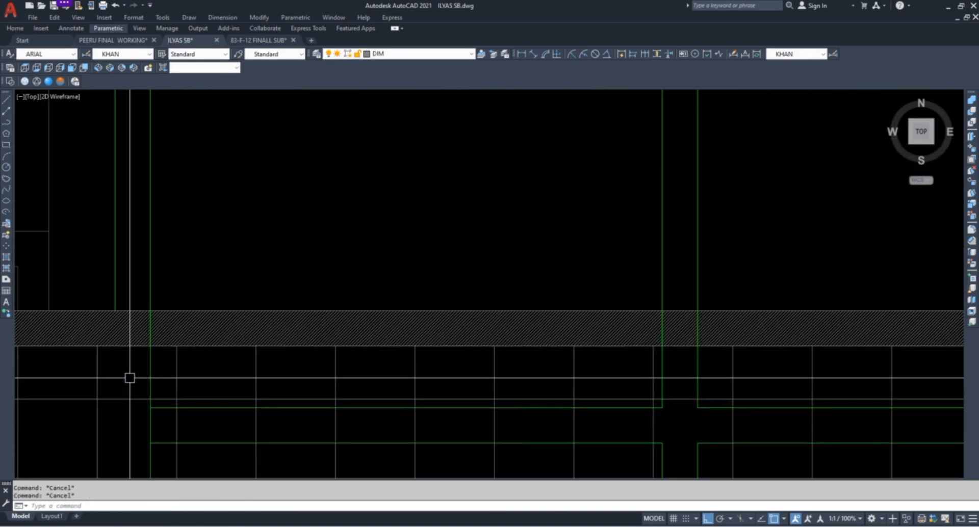
# Erase the copied glazing bar lines of the right arched window that fall behind the balcony railing
pyautogui.scroll(-4, 129, 376)
pyautogui.click(191, 322)
pyautogui.scroll(-2, 306, 357)
pyautogui.click(468, 382)
pyautogui.write('E')
pyautogui.press('Return')
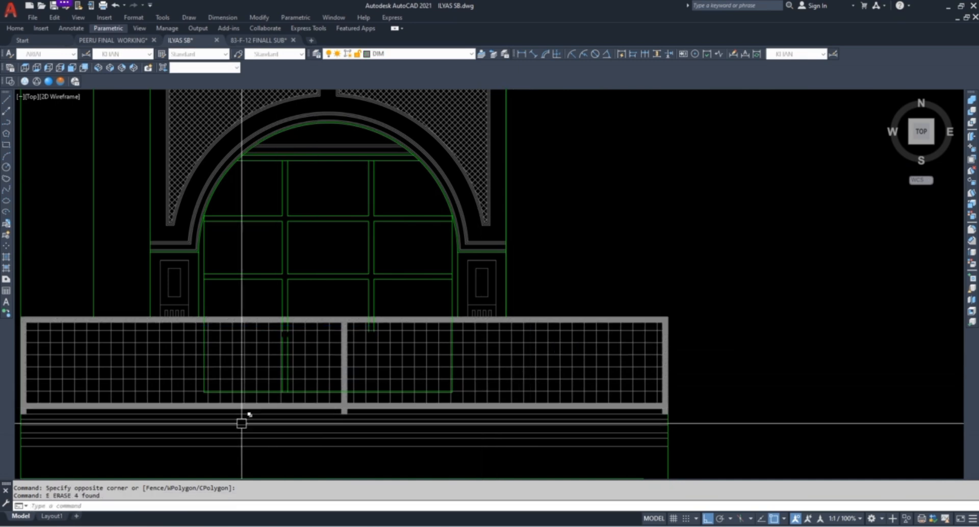
pyautogui.click(169, 457)
pyautogui.click(510, 364)
pyautogui.write('E')
pyautogui.press('Return')
pyautogui.press('Escape')
# Trim the right arched window's frame sides and left glazing bar at the top edge of the balcony railing
pyautogui.scroll(3, 459, 375)
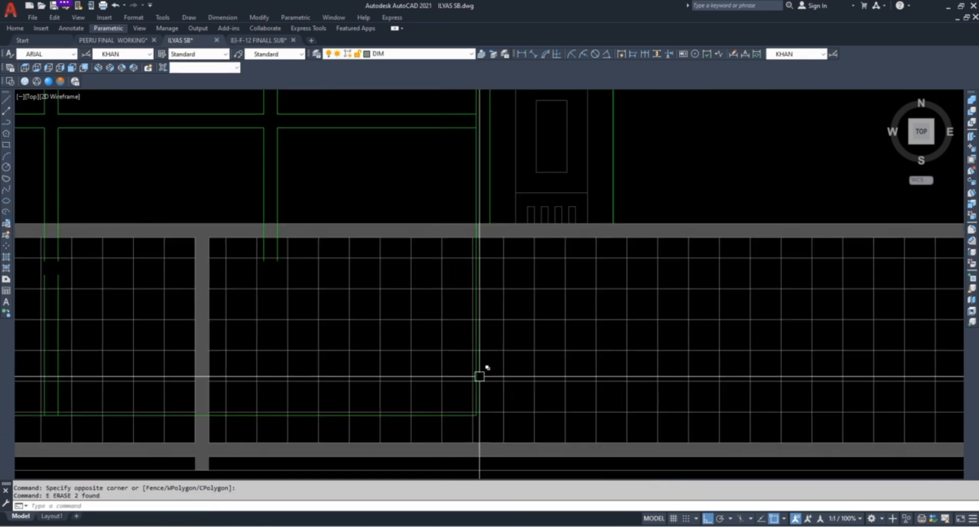
pyautogui.write('TR')
pyautogui.press('Return')
pyautogui.scroll(3, 492, 263)
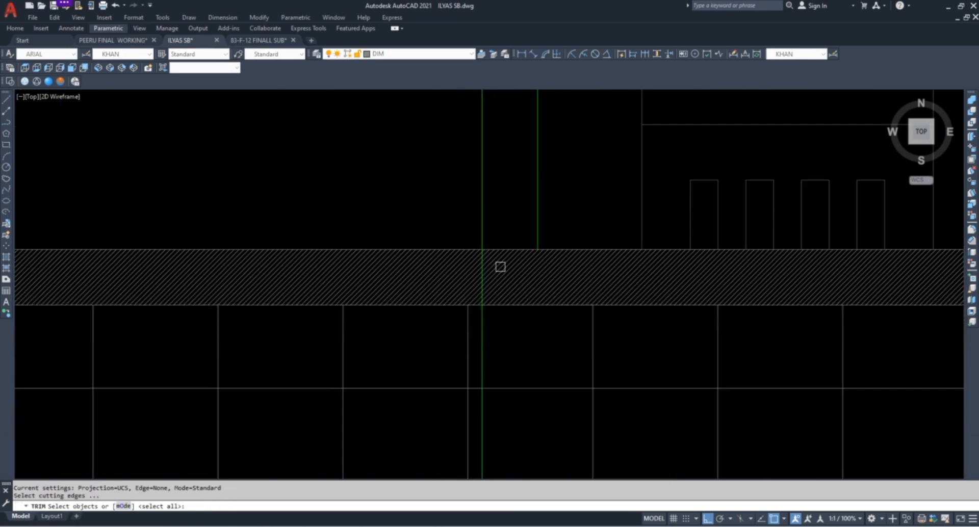
pyautogui.scroll(5, 493, 247)
pyautogui.click(474, 267)
pyautogui.scroll(-2, 485, 219)
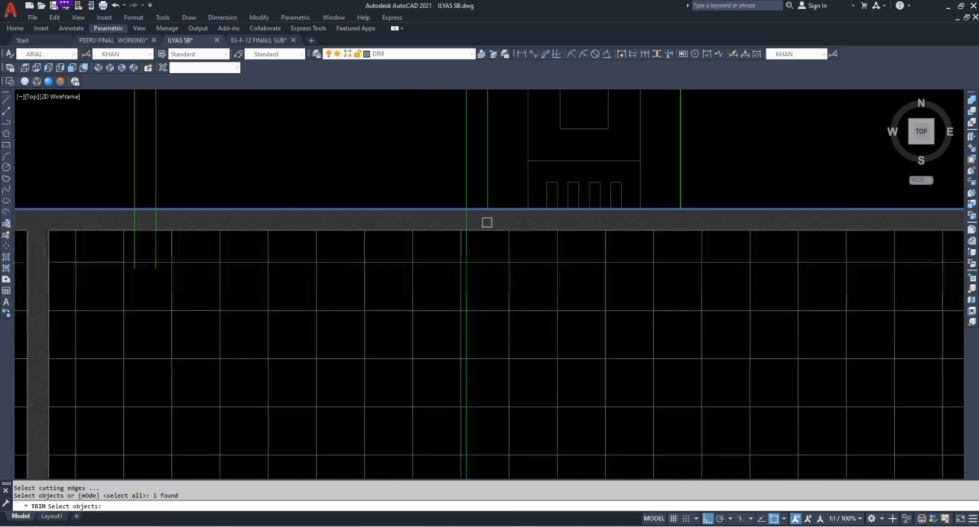
pyautogui.press('Return')
pyautogui.scroll(3, 459, 284)
pyautogui.scroll(-2, 472, 283)
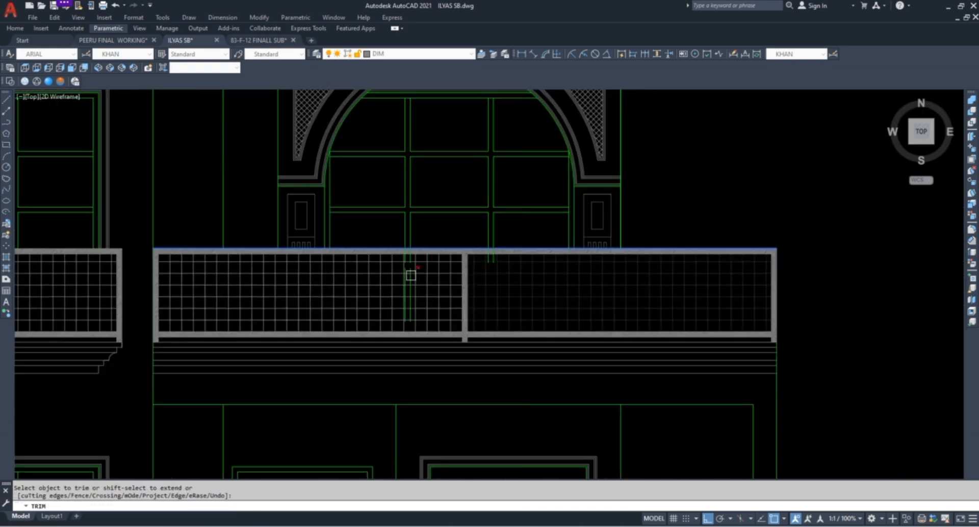
pyautogui.scroll(5, 411, 266)
pyautogui.click(400, 231)
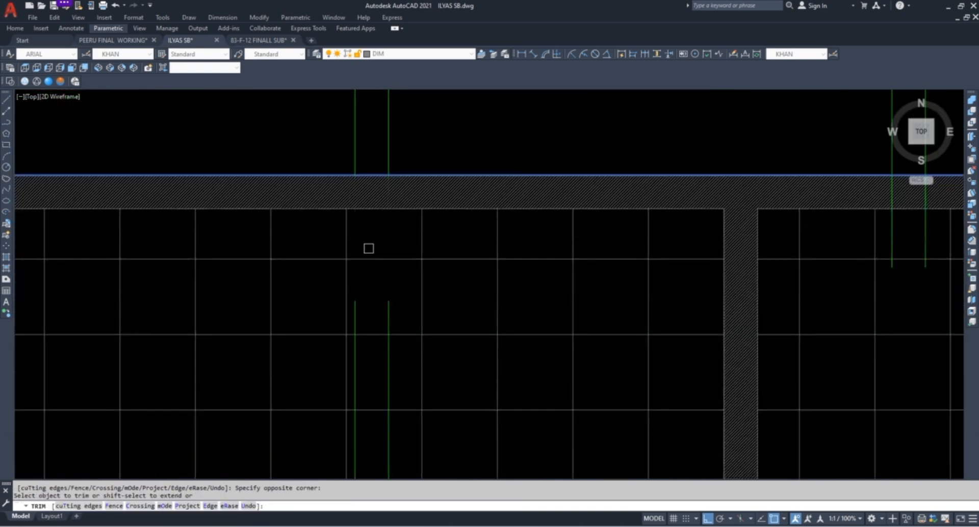
# Erase the leftover pieces of the left glazing bar inside the balcony railing grid
pyautogui.press('Escape')
pyautogui.click(358, 306)
pyautogui.write('E')
pyautogui.press('Return')
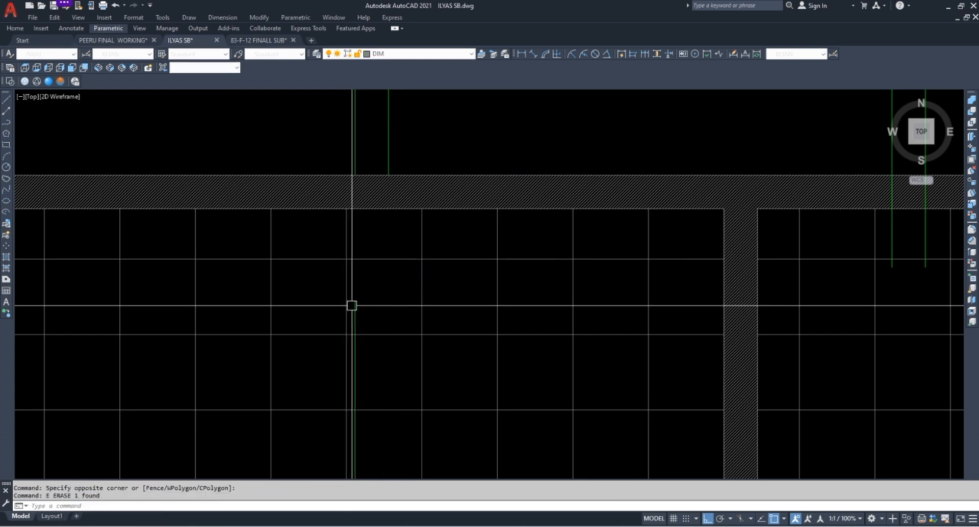
pyautogui.scroll(-4, 357, 303)
pyautogui.press('Escape')
pyautogui.press('Escape')
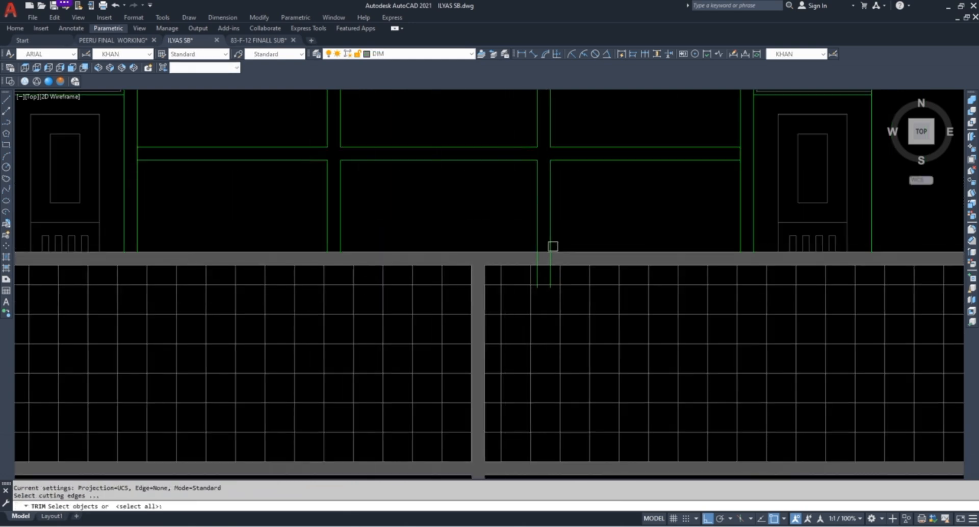
# Trim the right glazing bar lines at the top edge of the balcony railing and save the drawing
pyautogui.scroll(10, 553, 247)
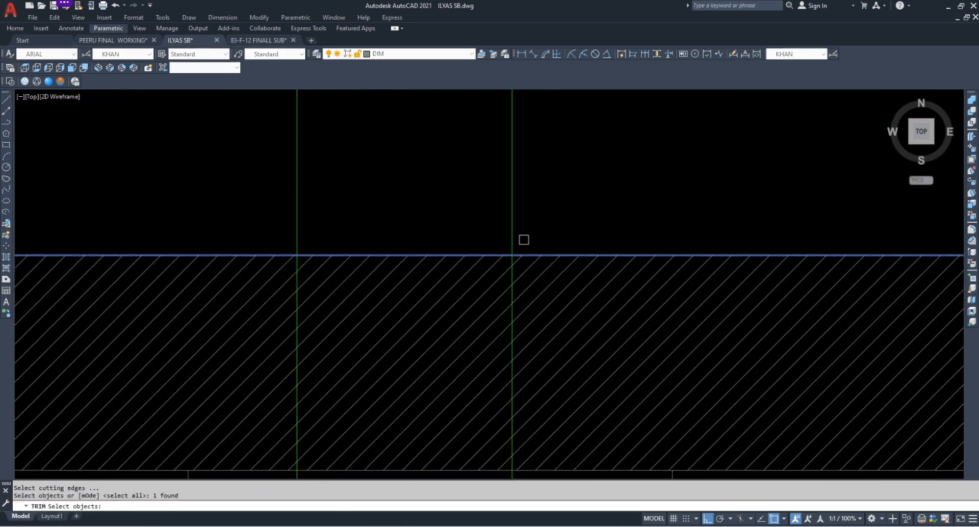
pyautogui.scroll(-5, 500, 306)
pyautogui.press('Return')
pyautogui.click(507, 280)
pyautogui.click(417, 289)
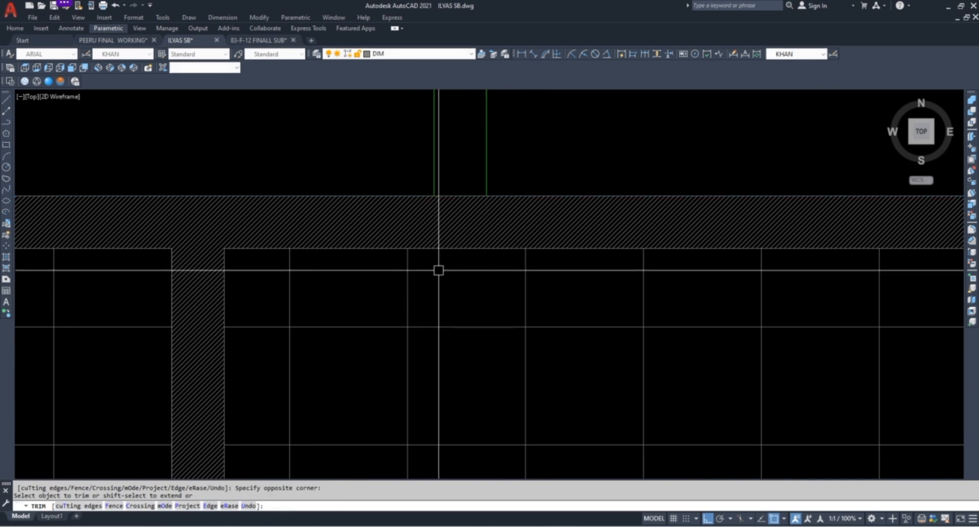
pyautogui.press('Escape')
pyautogui.press('Escape')
pyautogui.scroll(-6, 439, 270)
pyautogui.scroll(-2, 544, 343)
pyautogui.scroll(-3, 534, 363)
pyautogui.moveTo(533, 362); pyautogui.dragTo(484, 324, button='middle')
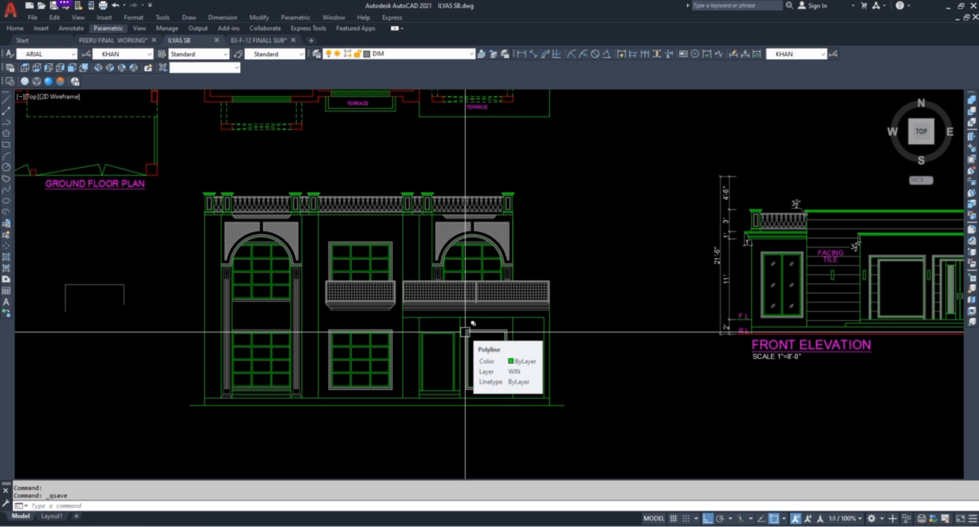
# Try a solid hatch on the central wall bay around the upper and lower windows
pyautogui.write('H HATCH')
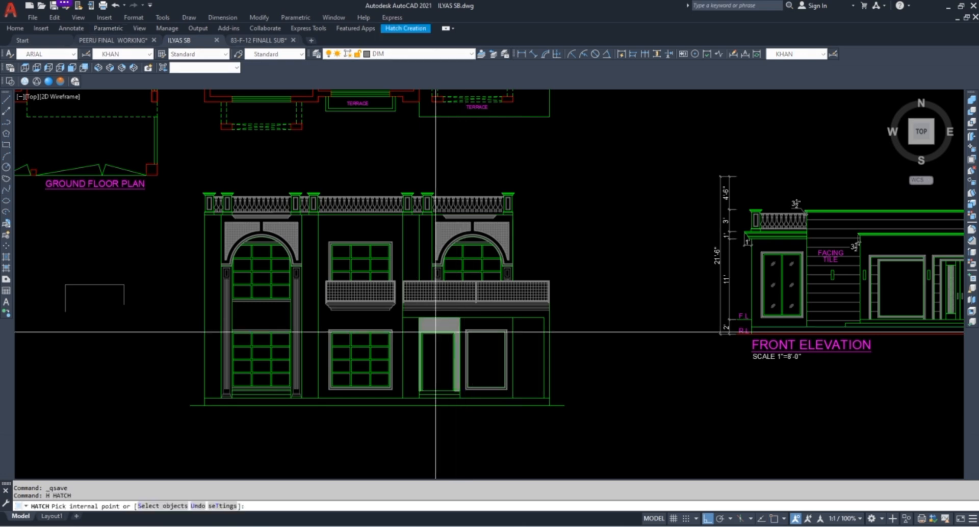
pyautogui.scroll(4, 435, 333)
pyautogui.click(343, 296)
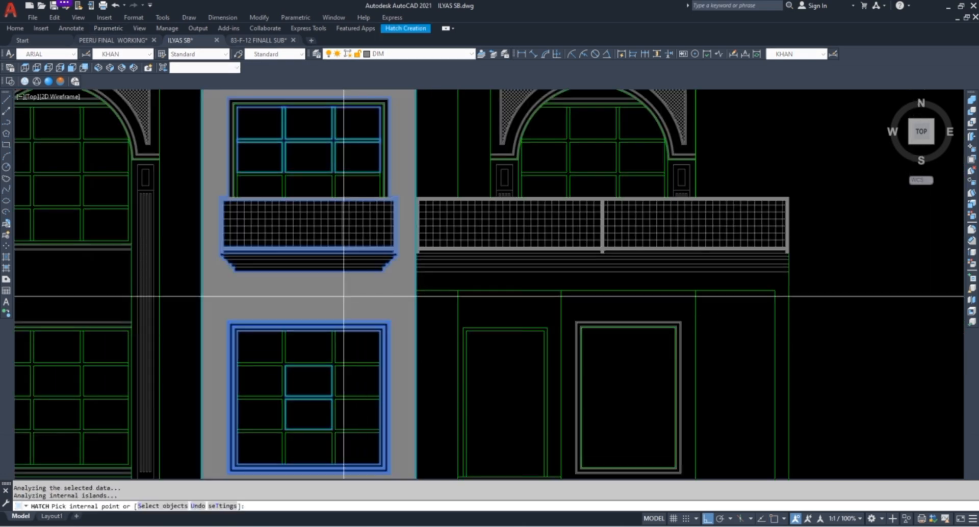
pyautogui.press('Return')
pyautogui.scroll(-3, 328, 291)
pyautogui.click(320, 291)
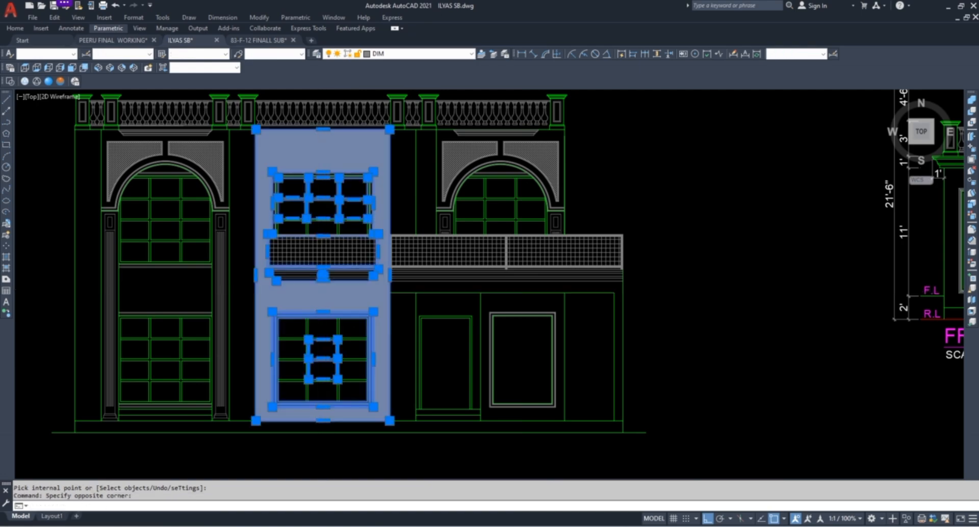
pyautogui.press('Escape')
pyautogui.scroll(-1, 320, 285)
pyautogui.scroll(3, 311, 183)
pyautogui.scroll(-3, 245, 235)
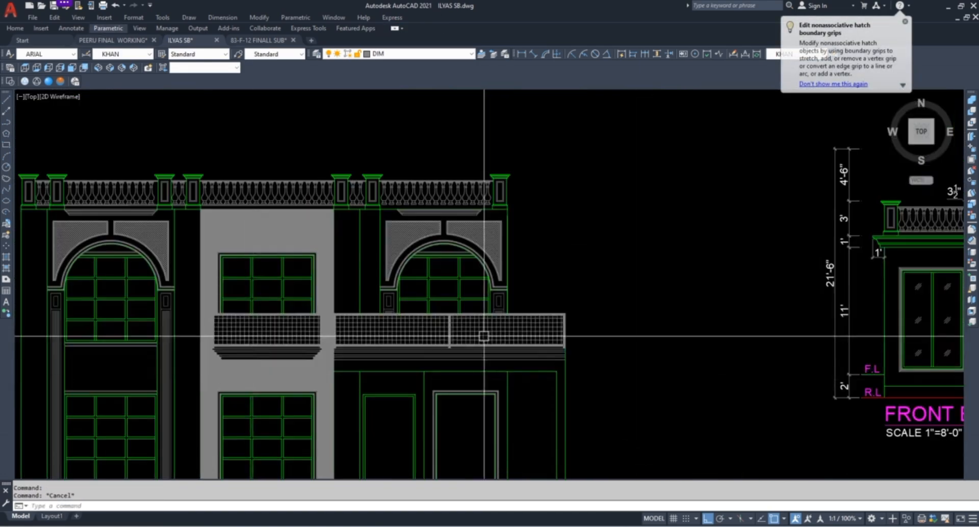
# Try other patterns such as AR-B816C, AR-HBONE and DASH on the central wall's hatch
pyautogui.scroll(5, 294, 238)
pyautogui.click(271, 220)
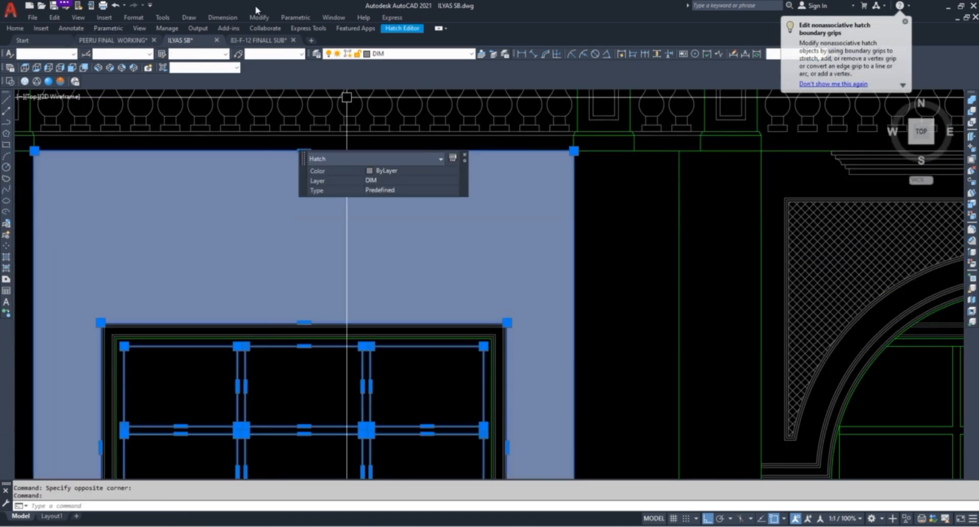
pyautogui.click(415, 29)
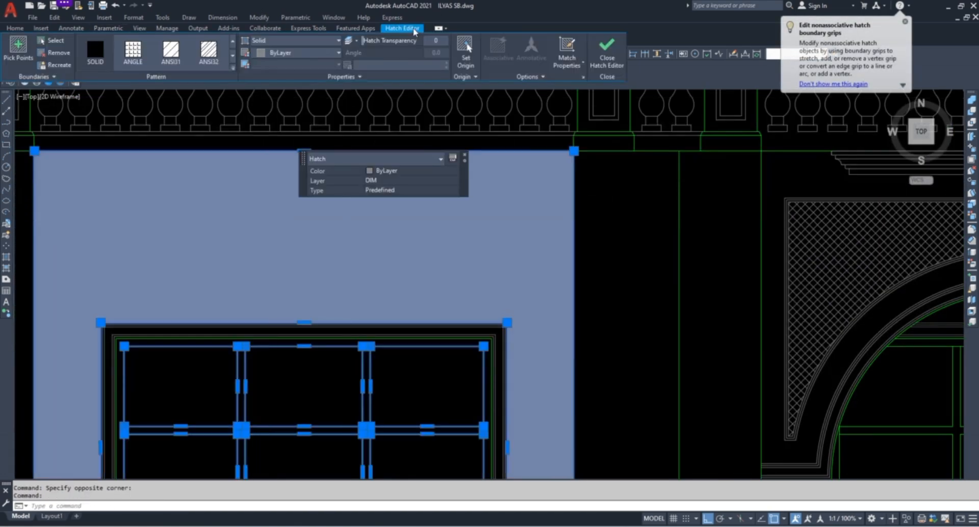
pyautogui.click(232, 70)
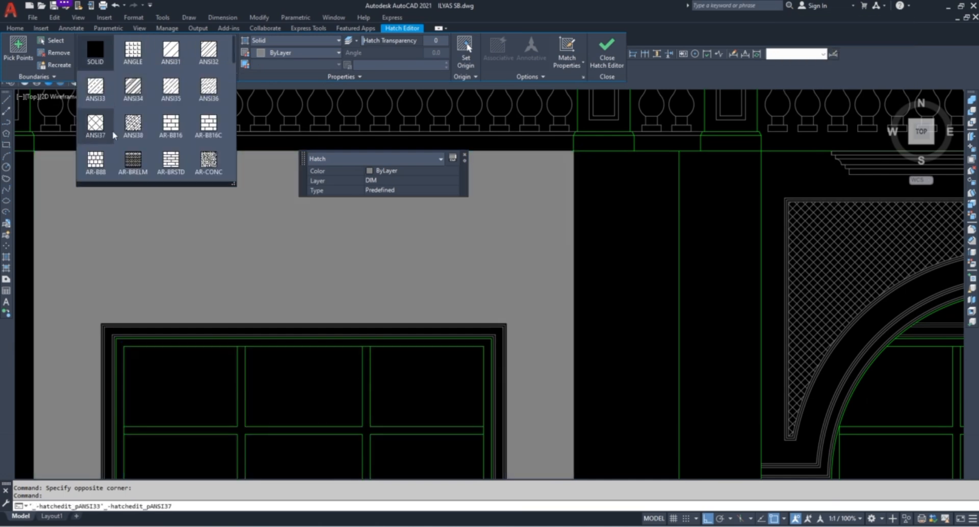
pyautogui.scroll(-1, 130, 136)
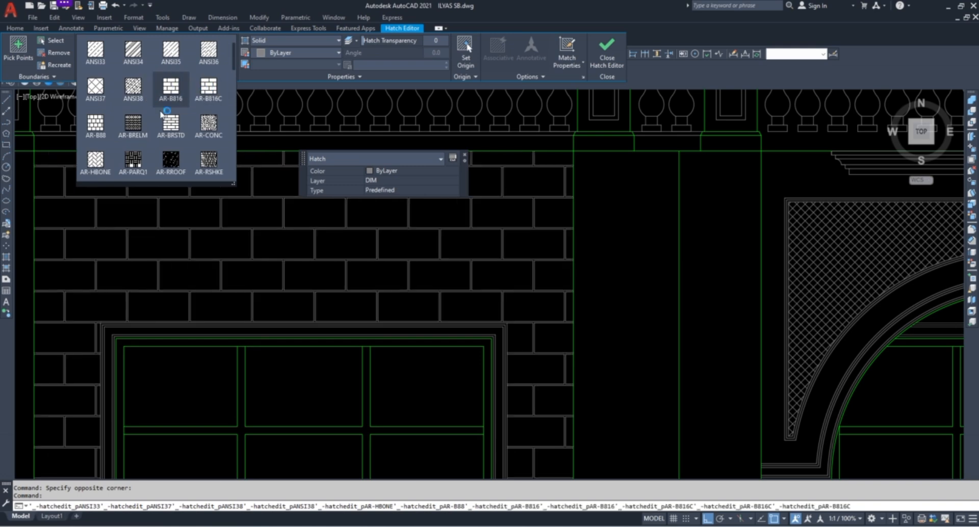
pyautogui.scroll(-2, 96, 161)
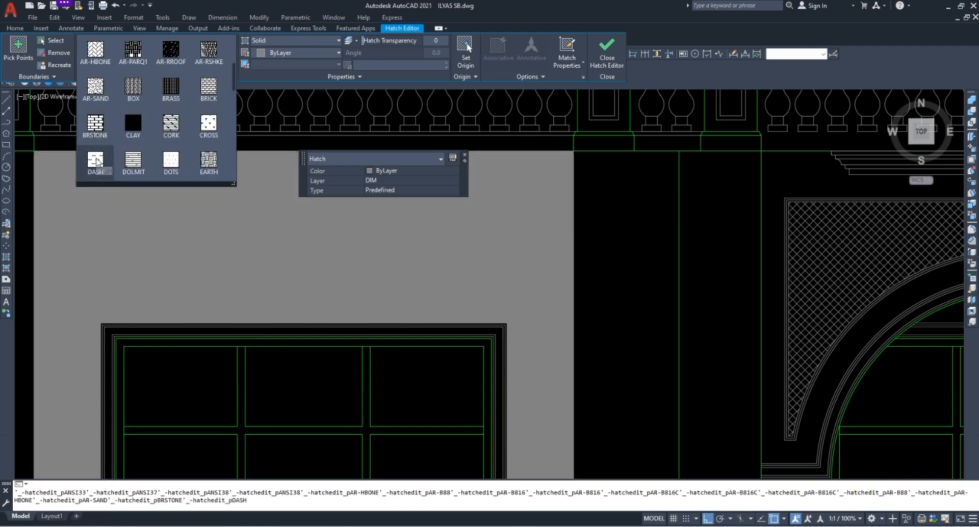
pyautogui.scroll(-2, 95, 161)
pyautogui.press('Escape')
# Erase the solid hatch from the central wall bay
pyautogui.click(228, 227)
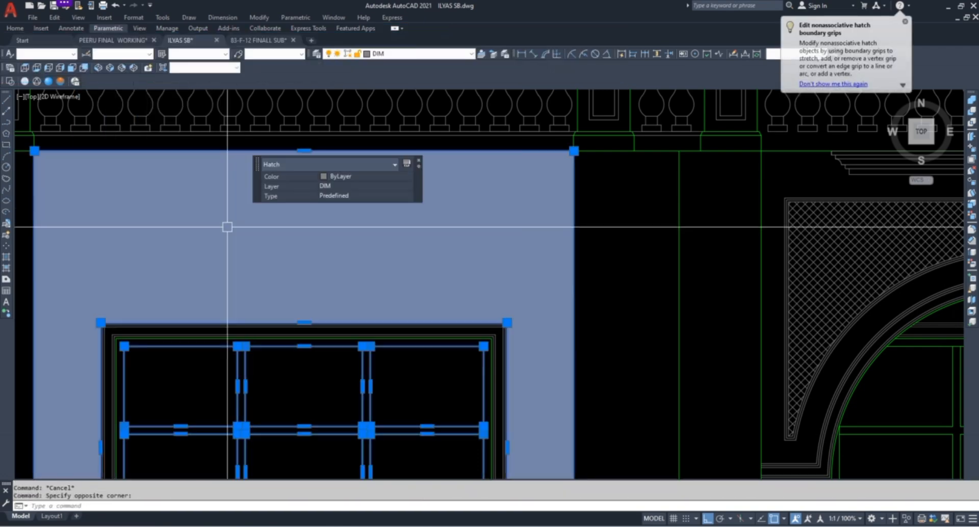
pyautogui.write('e')
pyautogui.press('Return')
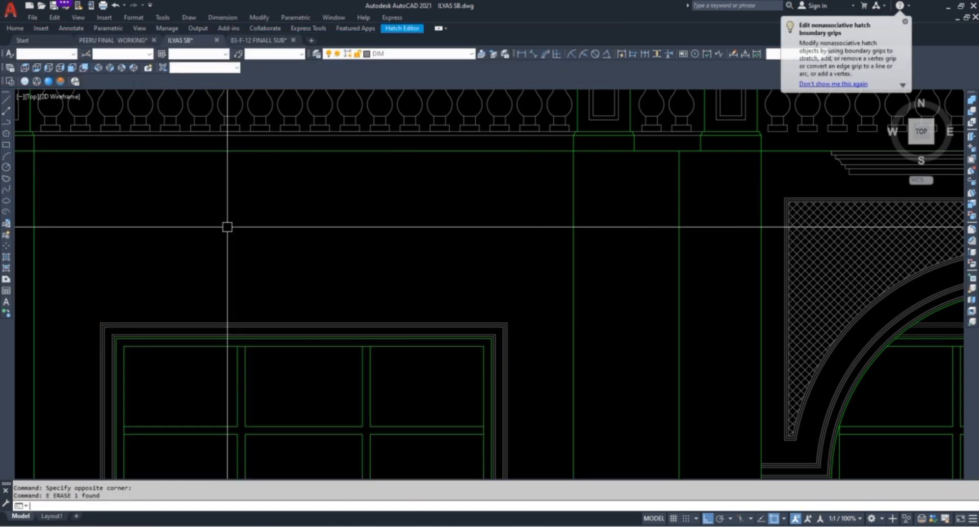
pyautogui.scroll(-5, 228, 225)
pyautogui.press('Escape')
# Offset the plinth's top line upward across the lower windows to start a horizontal wall groove
pyautogui.scroll(5, 242, 344)
pyautogui.press('Escape')
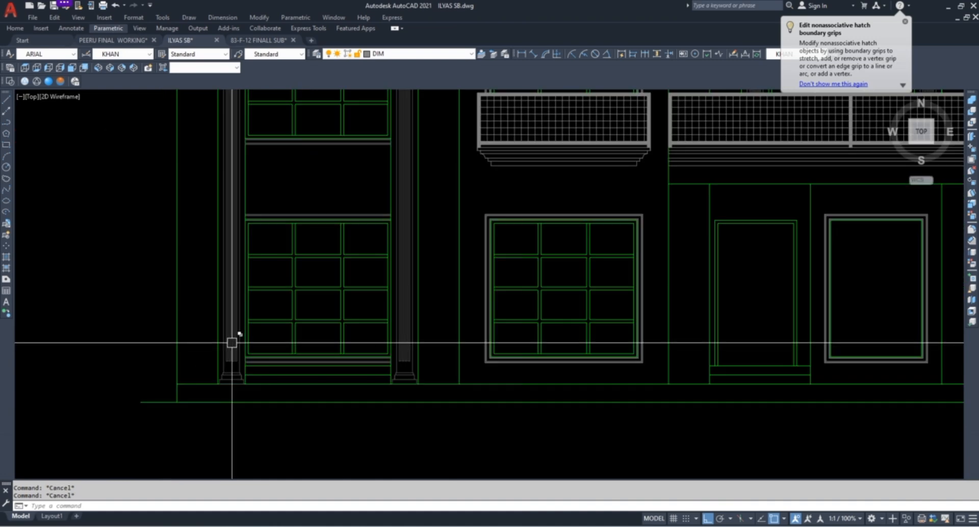
pyautogui.write('o')
pyautogui.press('Return')
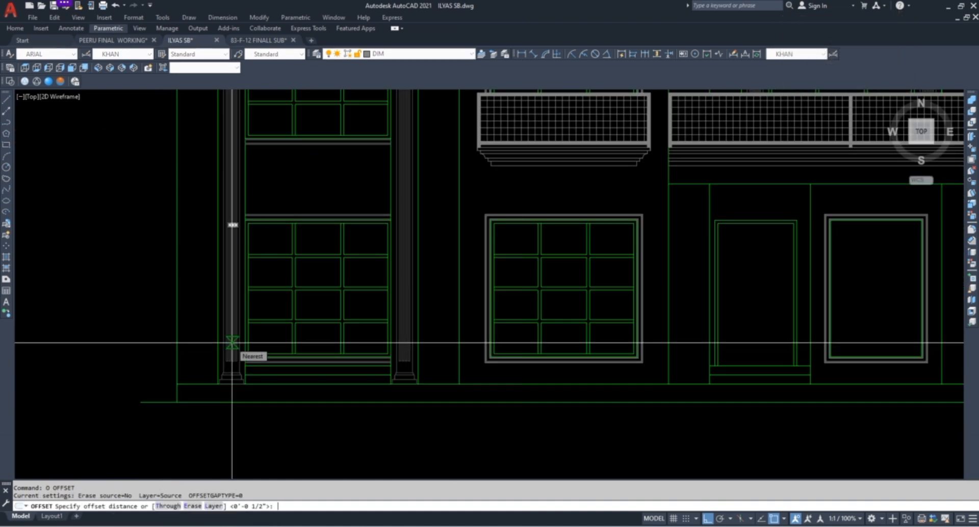
pyautogui.scroll(2, 224, 350)
pyautogui.click(183, 397)
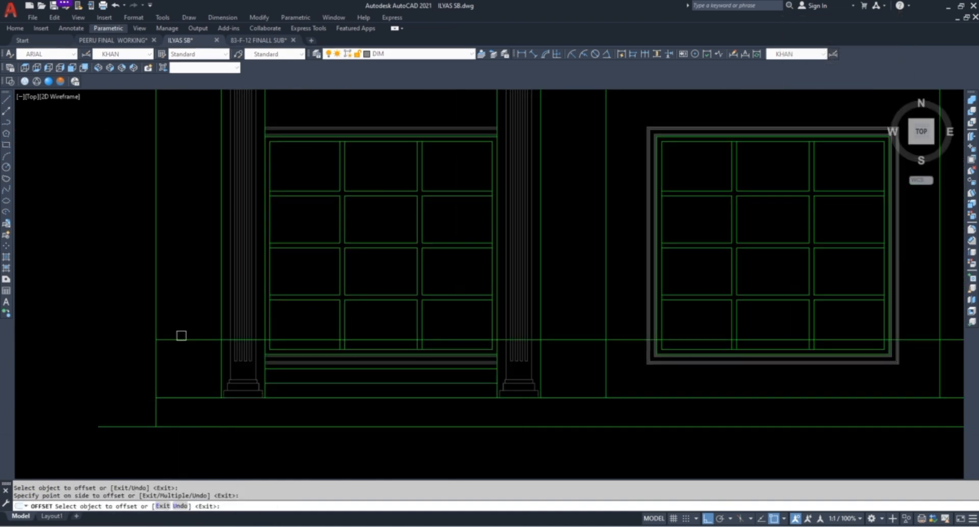
pyautogui.click(183, 332)
pyautogui.press('Escape')
pyautogui.press('Escape')
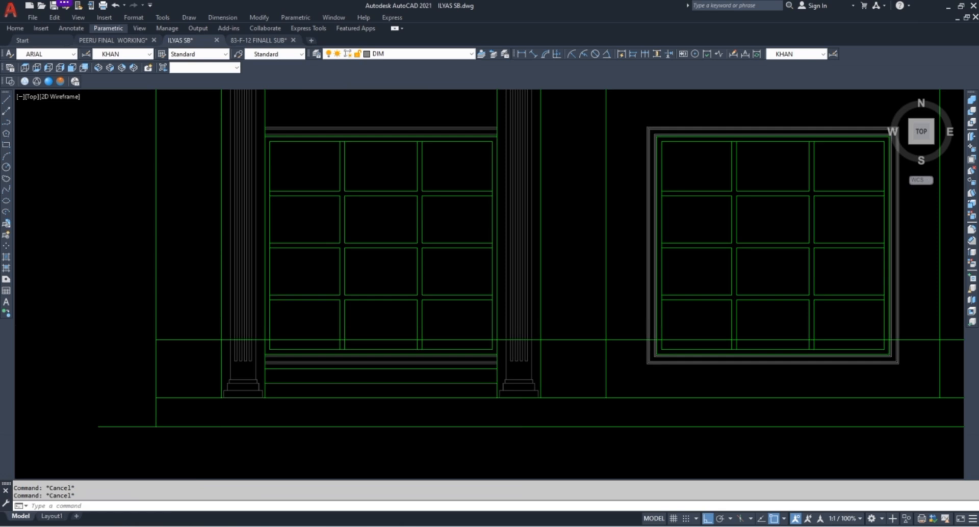
# Trim the offset line at the far-left wall strip and delete the remainder crossing the column and windows
pyautogui.press('Return')
pyautogui.scroll(6, 221, 332)
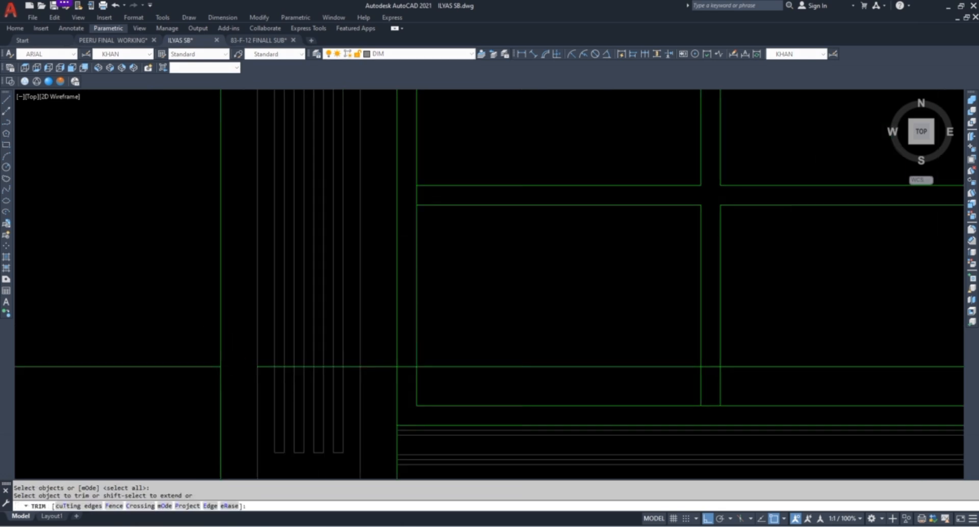
pyautogui.press('Escape')
pyautogui.press('Escape')
pyautogui.click(368, 367)
pyautogui.press('Delete')
pyautogui.press('Escape')
pyautogui.press('Escape')
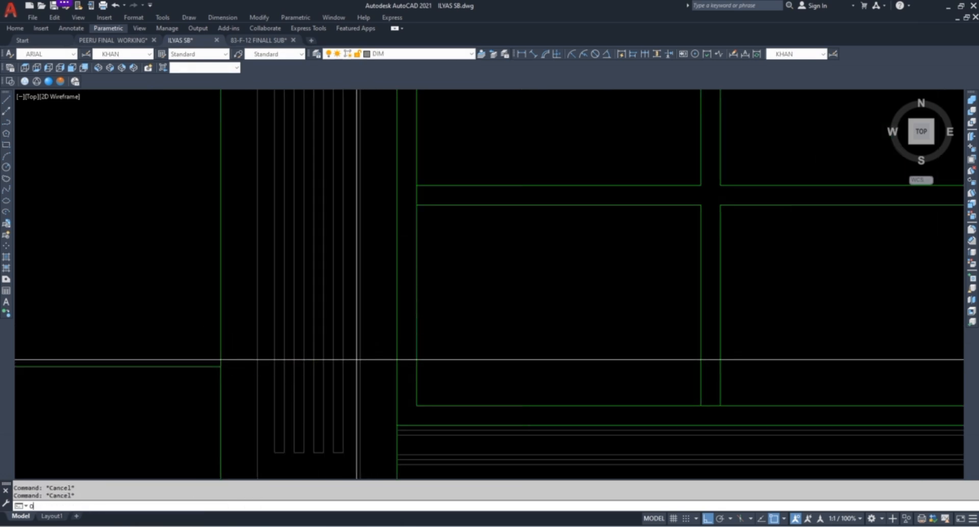
# Offset the short horizontal line in the far-left wall strip upward by 2 inches to form a groove
pyautogui.press('Return')
pyautogui.write('2')
pyautogui.press('Return')
pyautogui.click(174, 368)
pyautogui.click(175, 326)
pyautogui.press('Escape')
pyautogui.press('Escape')
pyautogui.press('Escape')
pyautogui.scroll(-6, 301, 321)
pyautogui.scroll(4, 230, 332)
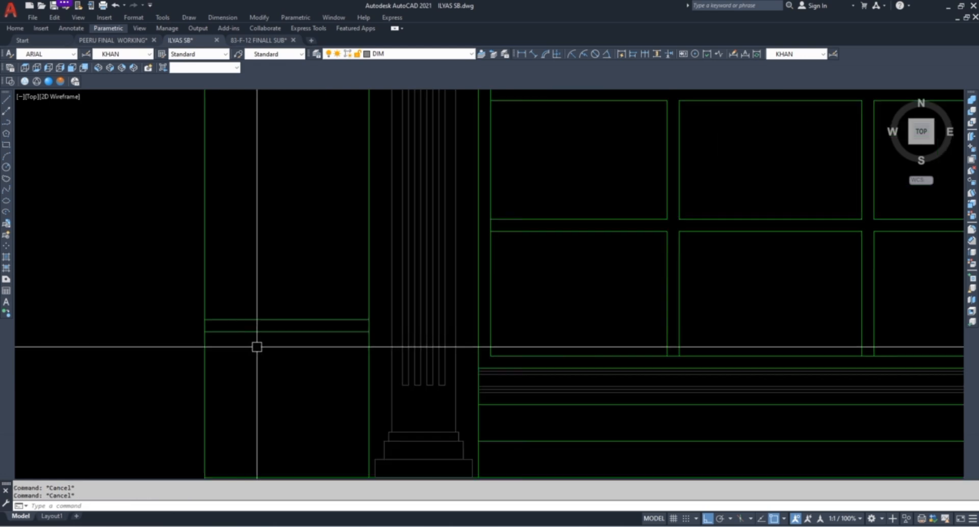
# Copy the groove line pair upward three times at equal spacing, using the strip's bottom-left corner as base point
pyautogui.moveTo(257, 347); pyautogui.dragTo(254, 291)
pyautogui.write('co')
pyautogui.press('Return')
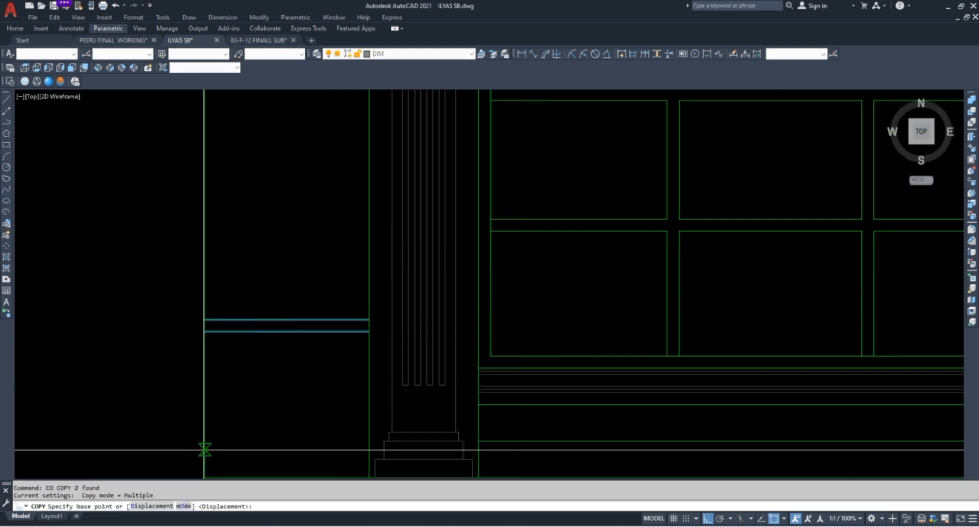
pyautogui.click(205, 478)
pyautogui.click(205, 314)
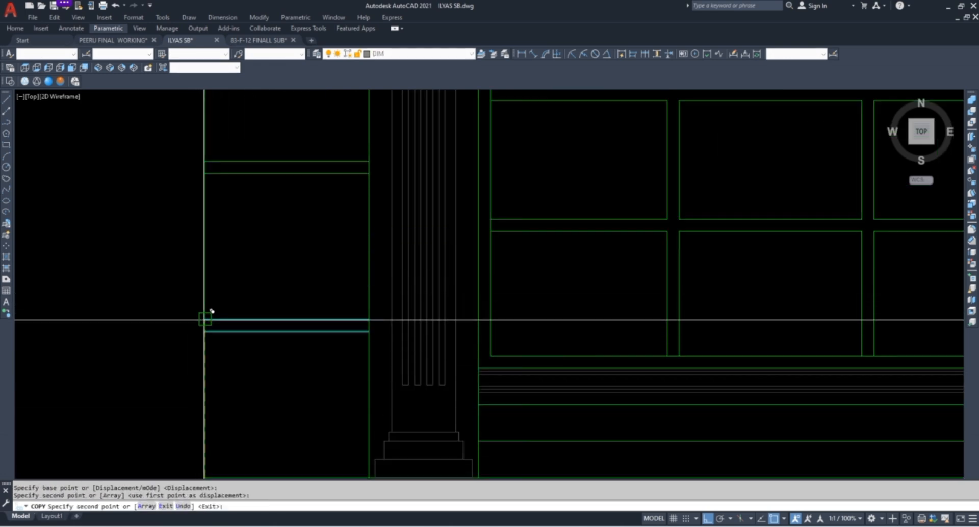
pyautogui.scroll(-3, 204, 318)
pyautogui.scroll(3, 223, 267)
pyautogui.click(231, 273)
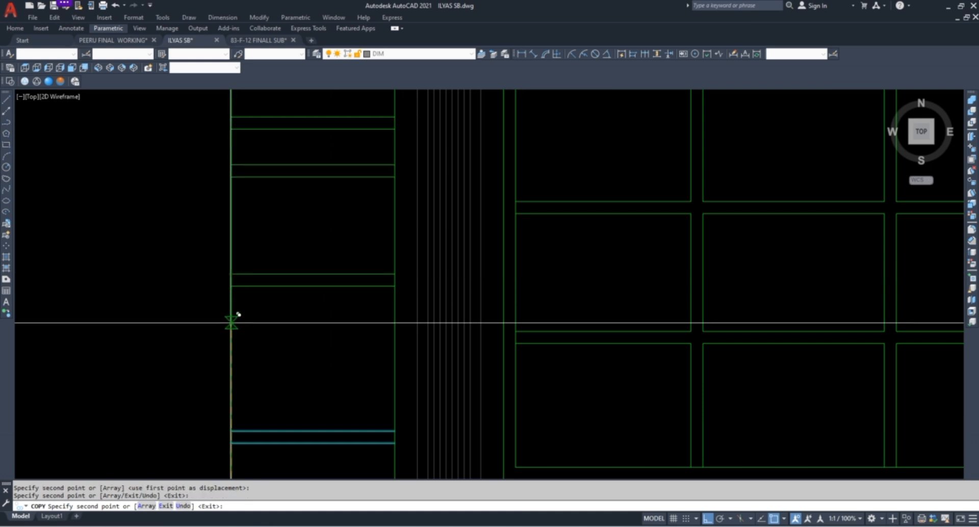
pyautogui.scroll(-4, 231, 322)
pyautogui.scroll(4, 234, 236)
pyautogui.press('Escape')
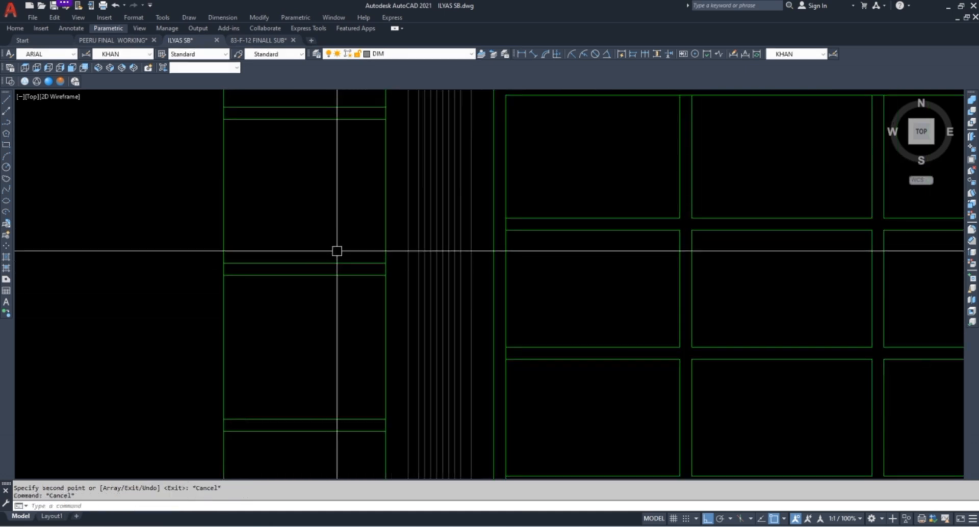
# Match the properties of all four groove line pairs to those of the grey column flutes
pyautogui.press('Return')
pyautogui.click(410, 243)
pyautogui.scroll(-3, 387, 234)
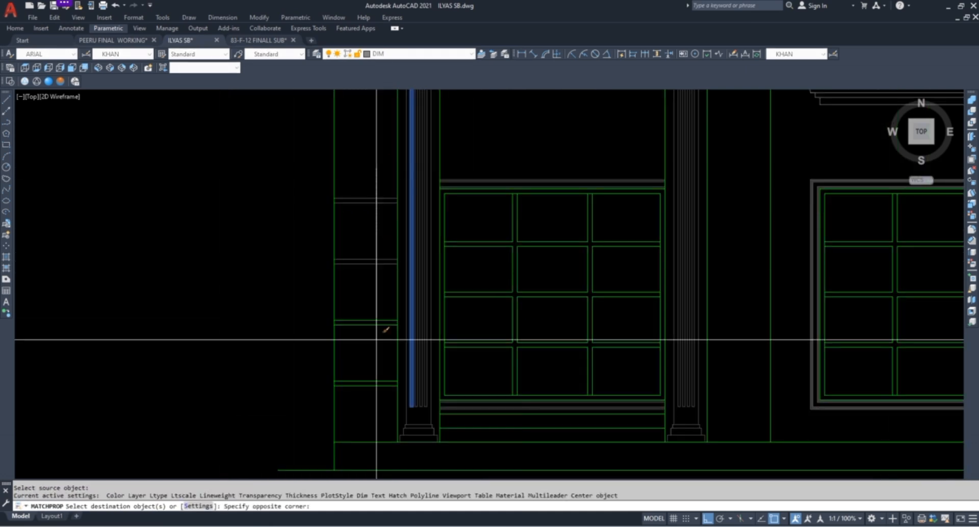
pyautogui.click(365, 401)
pyautogui.press('Escape')
pyautogui.press('Escape')
pyautogui.press('Escape')
# Finish matching the groove lines to the grey flutes, then copy the upper three groove pairs up the far-left strip twice at equal spacing
pyautogui.click(374, 283)
pyautogui.click(367, 154)
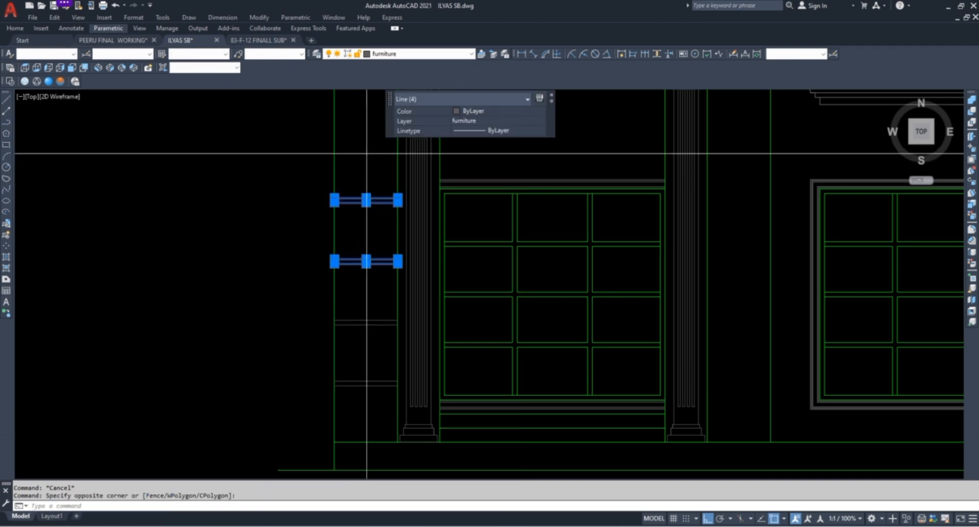
pyautogui.click(367, 154)
pyautogui.click(356, 333)
pyautogui.write('CO')
pyautogui.press('Return')
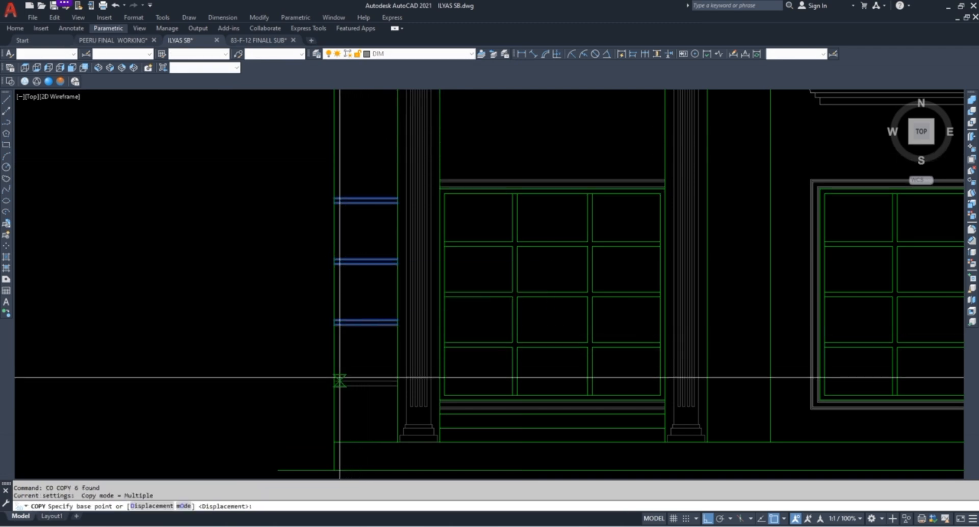
pyautogui.click(334, 381)
pyautogui.click(334, 197)
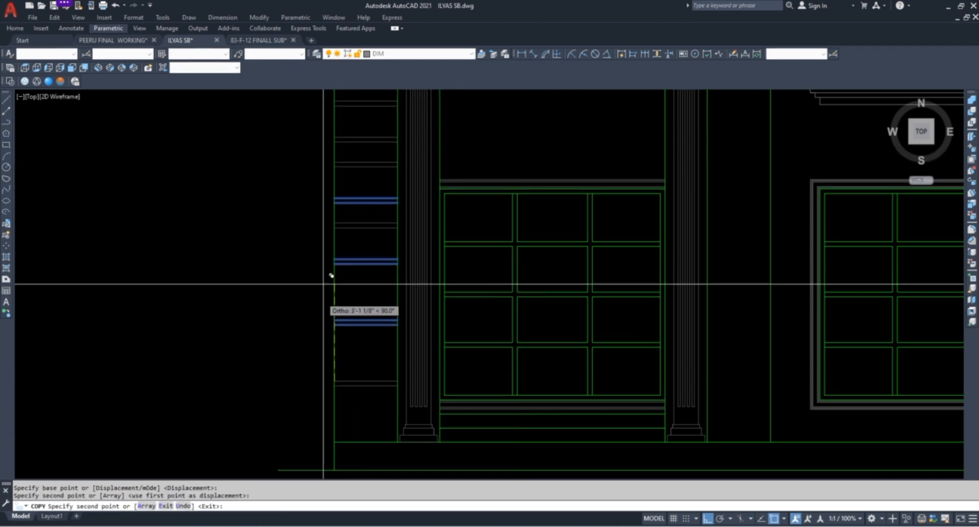
pyautogui.scroll(-2, 326, 284)
pyautogui.moveTo(326, 285); pyautogui.dragTo(316, 449, button='middle')
pyautogui.press('Escape')
pyautogui.press('Escape')
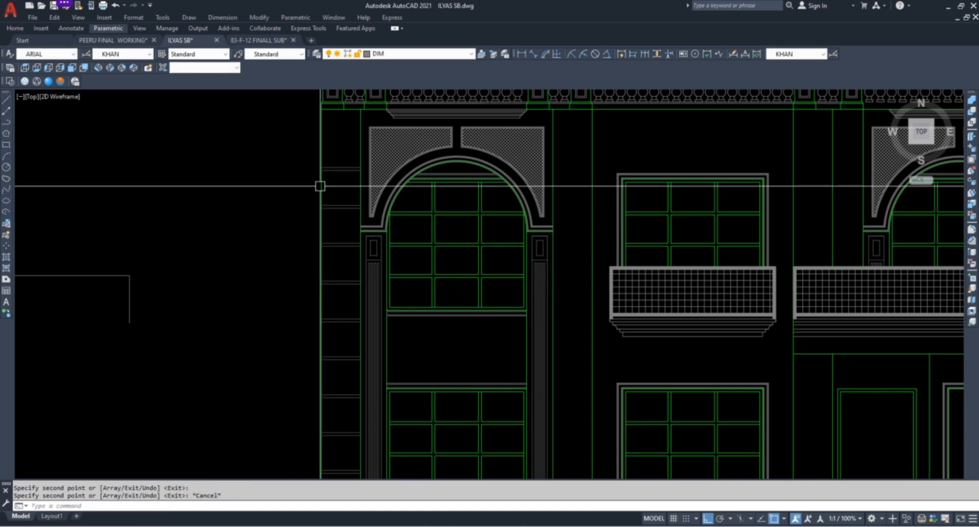
# Copy the topmost groove pair up once more at the same spacing in the far-left strip
pyautogui.scroll(3, 358, 154)
pyautogui.click(358, 155)
pyautogui.click(335, 245)
pyautogui.press('Return')
pyautogui.click(313, 305)
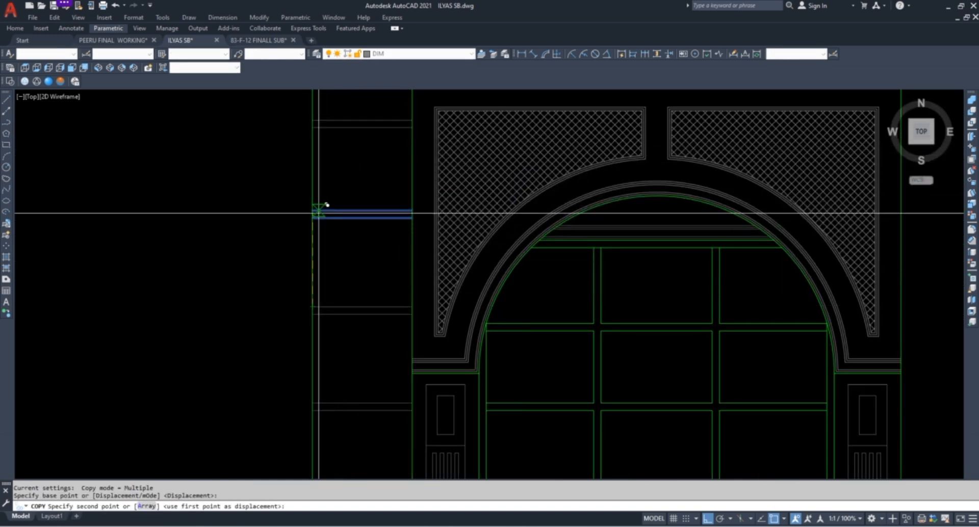
pyautogui.click(313, 210)
pyautogui.press('Escape')
# Mirror all groove pairs of the far-left strip about the left arched window's vertical centreline, keeping the originals
pyautogui.scroll(-4, 330, 230)
pyautogui.scroll(2, 343, 186)
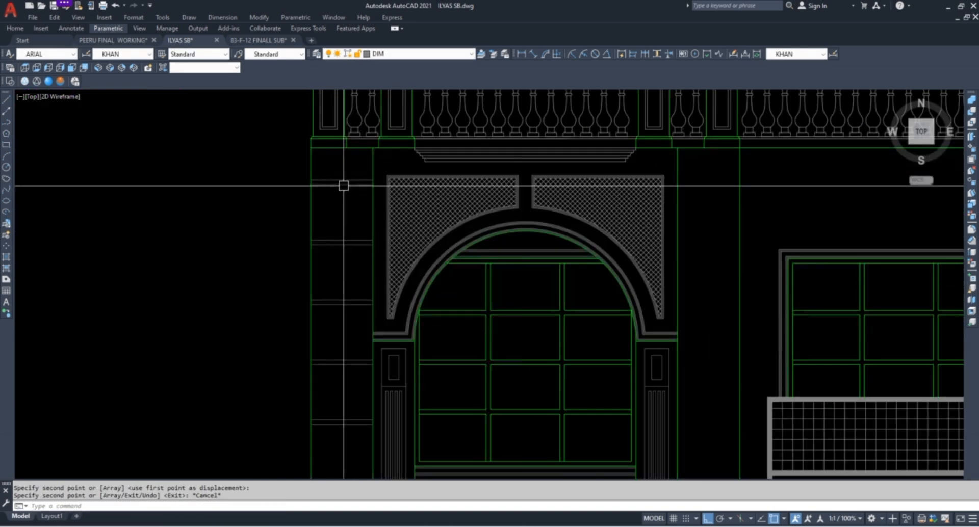
pyautogui.click(349, 163)
pyautogui.scroll(-4, 338, 235)
pyautogui.click(330, 443)
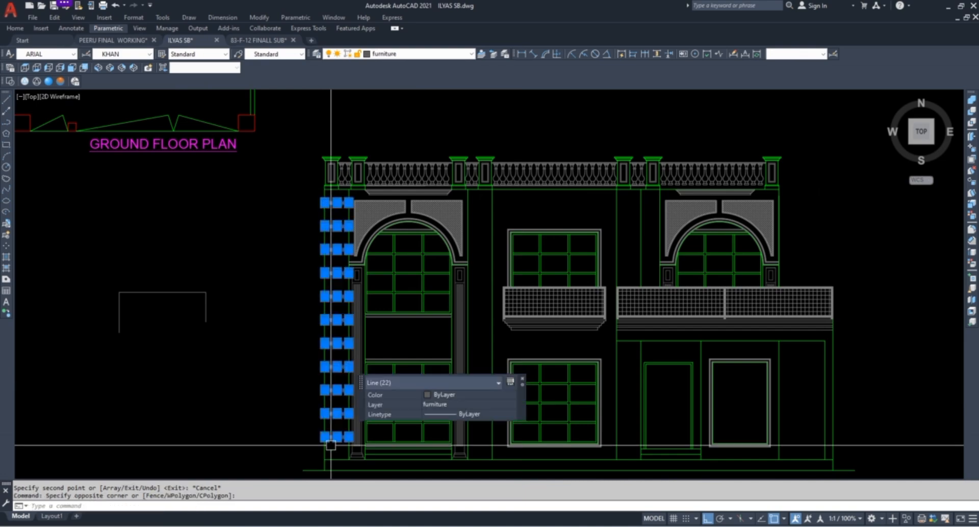
pyautogui.write('mi')
pyautogui.press('Return')
pyautogui.scroll(6, 406, 220)
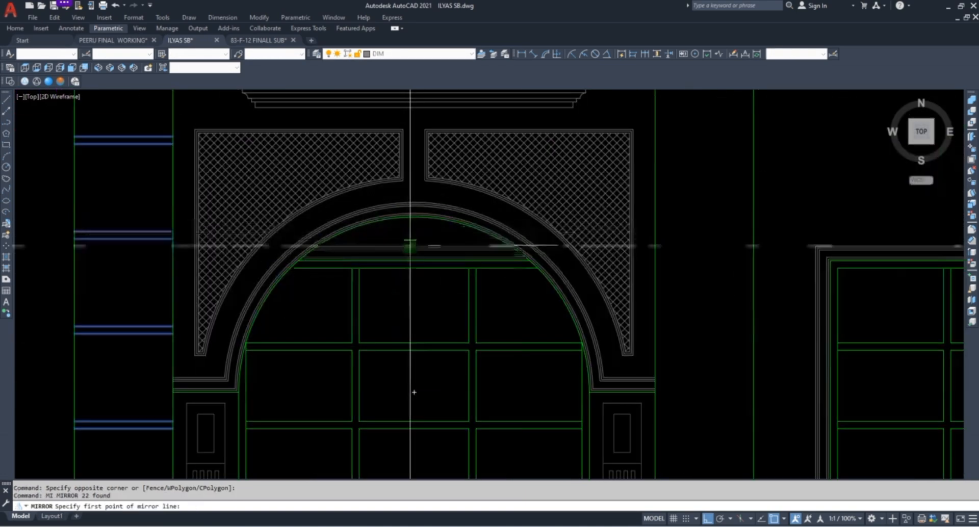
pyautogui.click(412, 247)
pyautogui.scroll(-5, 403, 255)
pyautogui.scroll(-2, 400, 361)
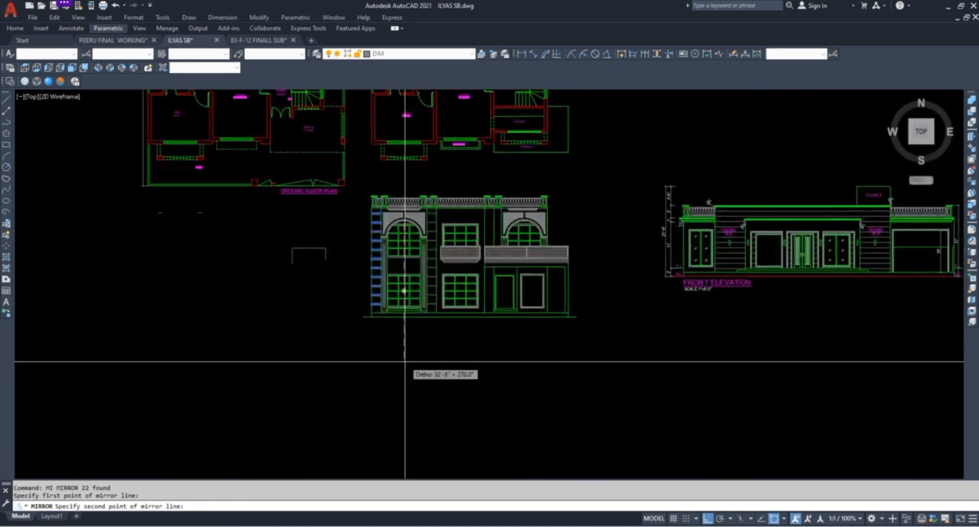
pyautogui.scroll(1, 407, 361)
pyautogui.click(407, 386)
pyautogui.press('Return')
pyautogui.press('Escape')
pyautogui.press('Escape')
# Copy the mirrored groove pairs horizontally to the narrow wall strip left of the entrance door
pyautogui.scroll(5, 474, 141)
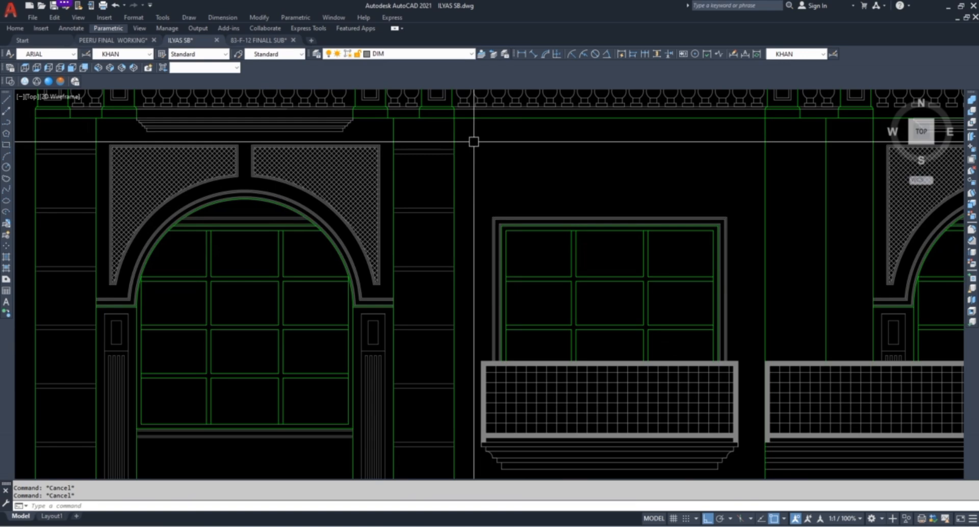
pyautogui.click(428, 141)
pyautogui.scroll(-5, 428, 220)
pyautogui.click(411, 394)
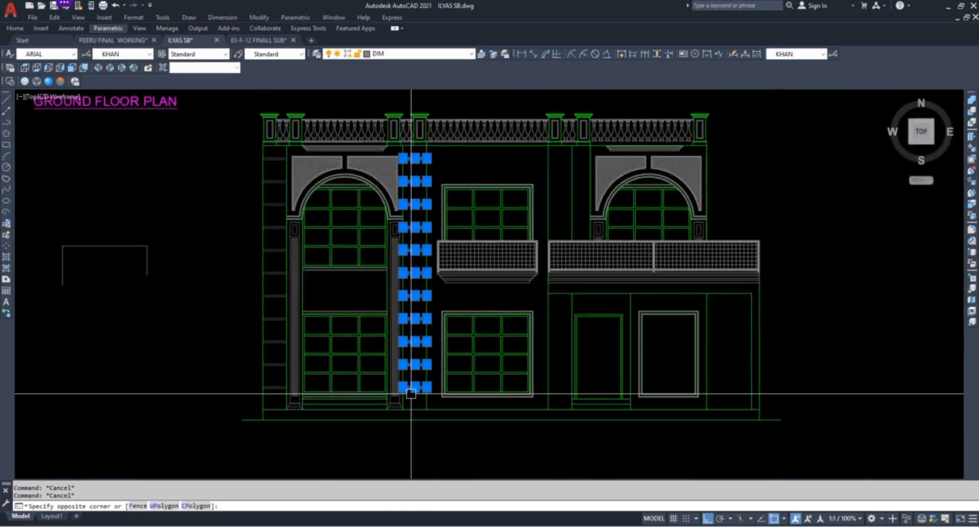
pyautogui.write('CO')
pyautogui.press('Return')
pyautogui.scroll(6, 430, 405)
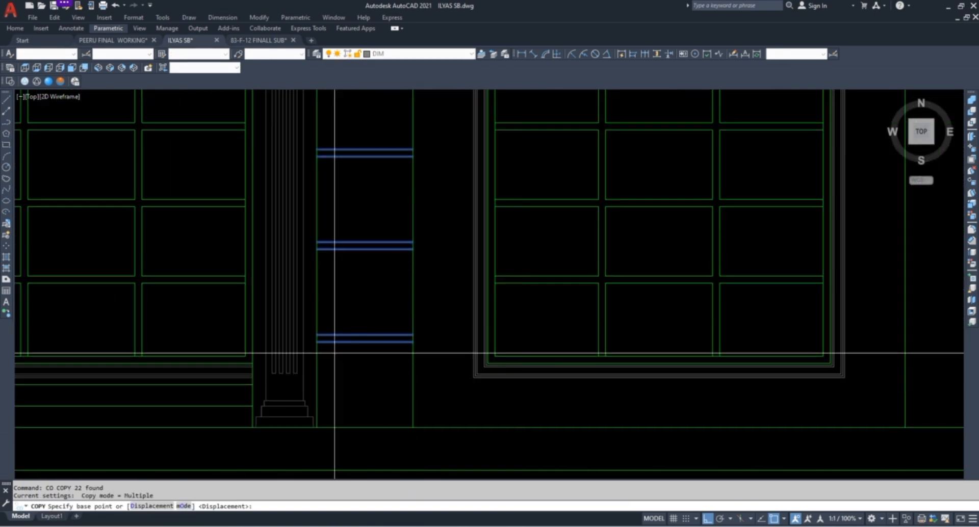
pyautogui.click(317, 341)
pyautogui.scroll(-2, 278, 352)
pyautogui.scroll(-4, 276, 351)
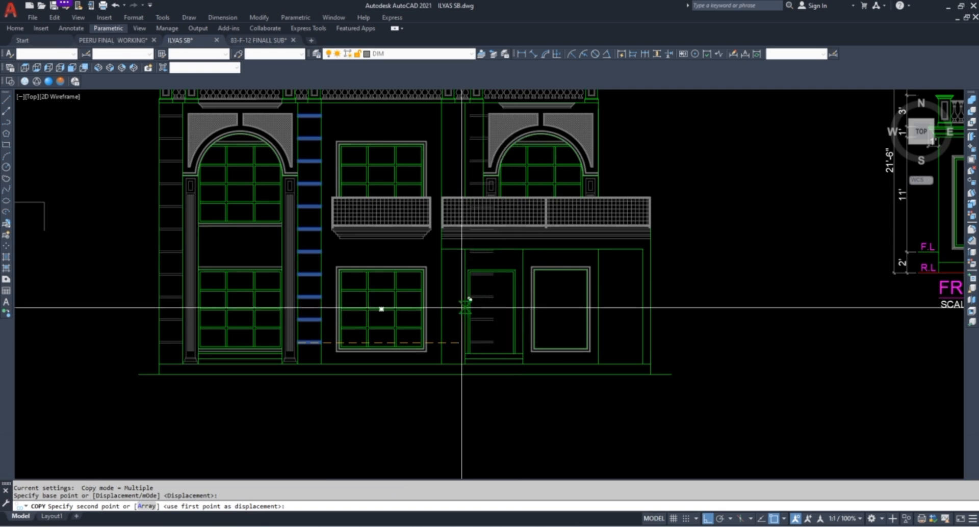
pyautogui.scroll(4, 427, 361)
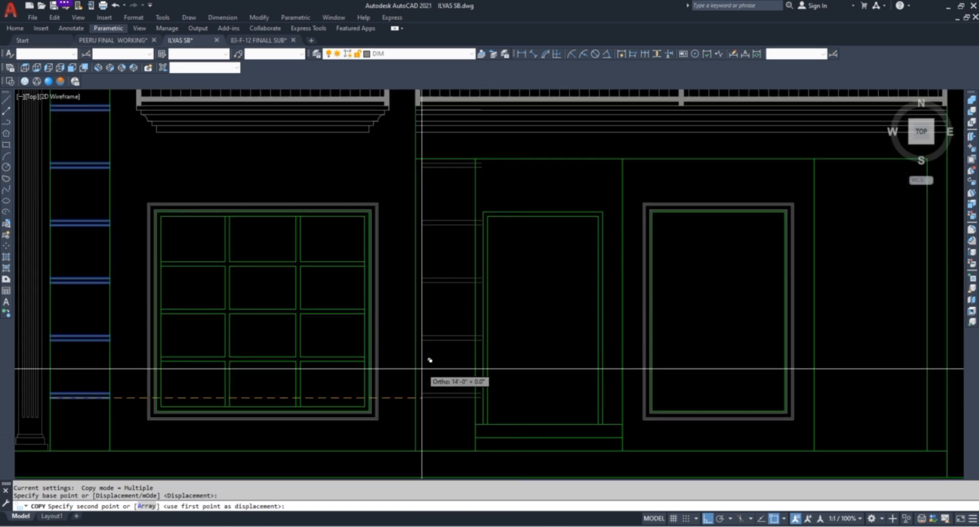
pyautogui.click(424, 389)
pyautogui.press('Escape')
pyautogui.press('Escape')
pyautogui.press('Escape')
# Extend the groove lines in the strip left of the door to the door frame
pyautogui.write('E')
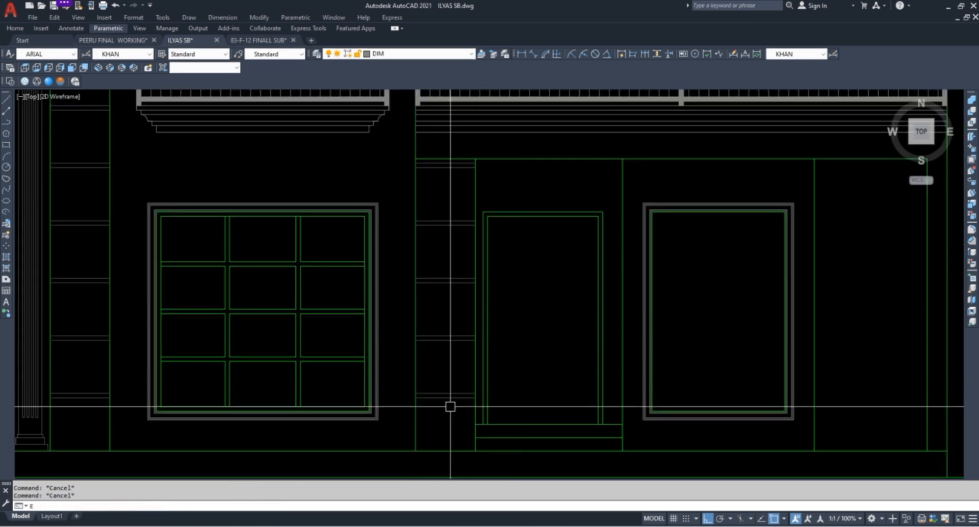
pyautogui.click(455, 407)
pyautogui.click(458, 188)
pyautogui.scroll(2, 459, 192)
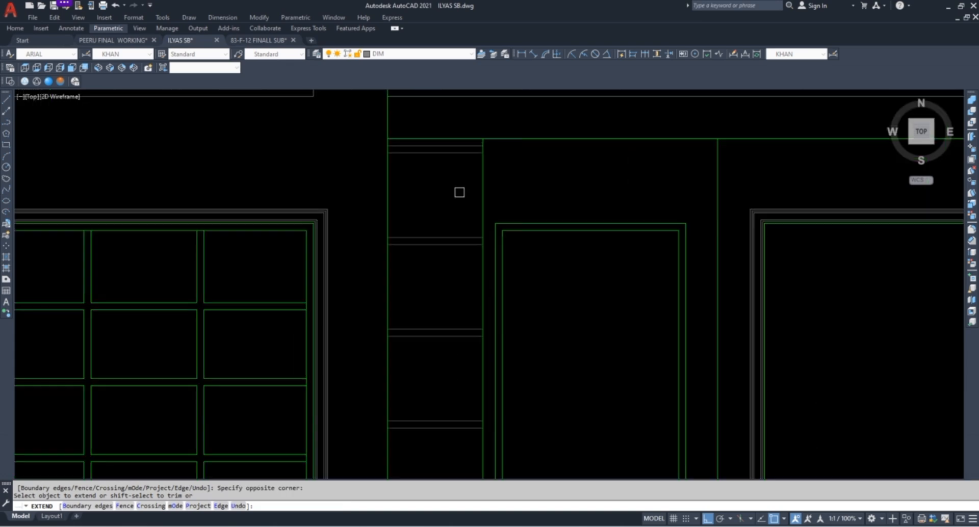
pyautogui.scroll(5, 462, 135)
pyautogui.press('Escape')
pyautogui.write('E')
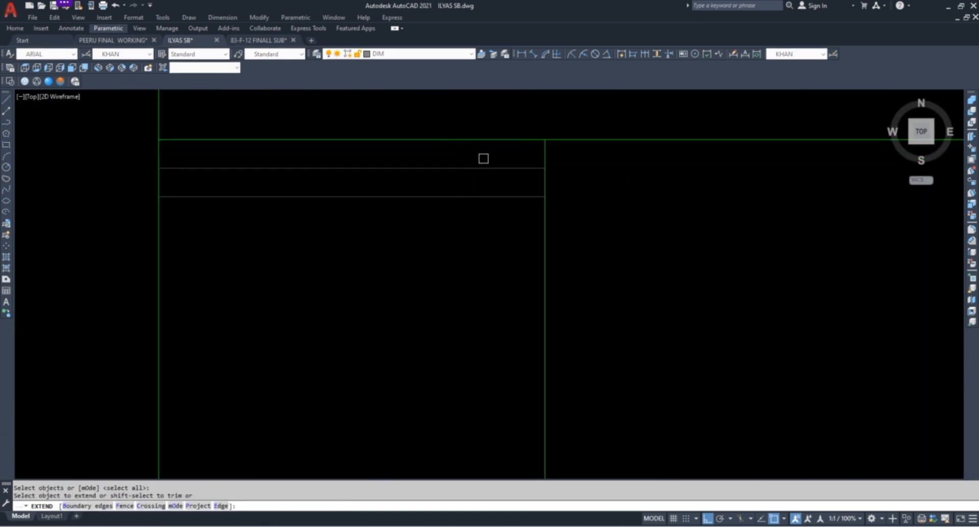
pyautogui.click(484, 159)
pyautogui.scroll(-9, 440, 126)
pyautogui.click(436, 292)
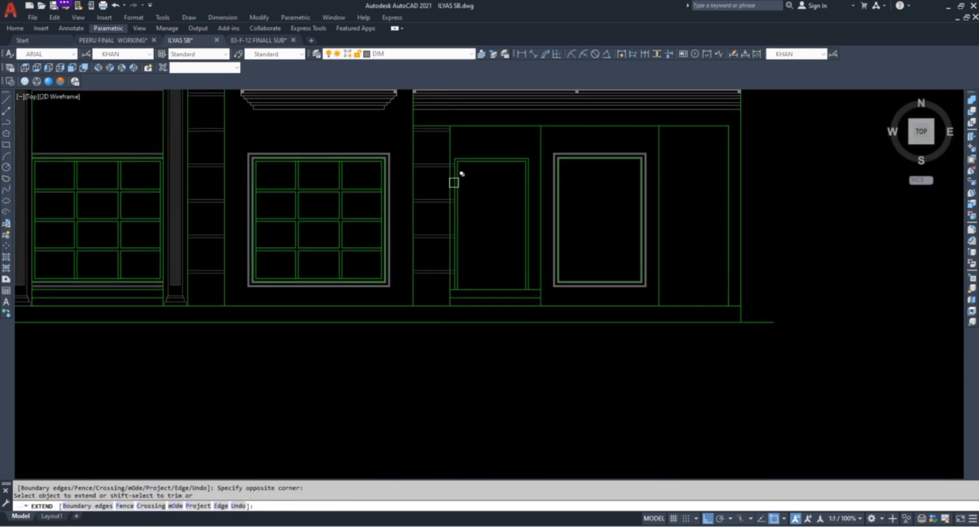
# Extend the top groove pair across the wall above the door to the vertical line on the door's right side
pyautogui.scroll(2, 454, 132)
pyautogui.click(449, 127)
pyautogui.scroll(3, 436, 118)
pyautogui.click(444, 120)
pyautogui.scroll(-2, 393, 190)
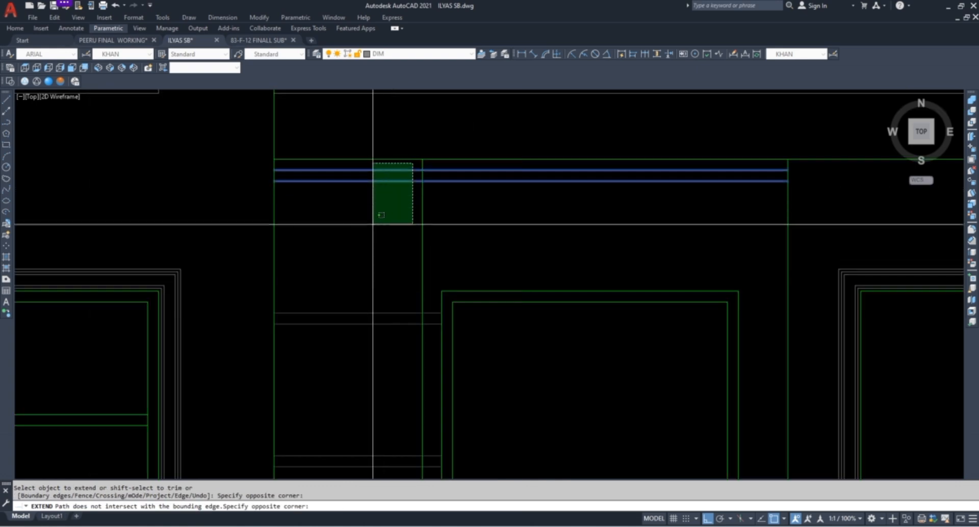
pyautogui.click(372, 225)
pyautogui.scroll(-5, 361, 227)
pyautogui.press('Escape')
pyautogui.press('Escape')
pyautogui.press('Escape')
# Mirror the four lower groove pairs about the door's vertical centreline, keeping the originals
pyautogui.scroll(5, 379, 243)
pyautogui.click(369, 249)
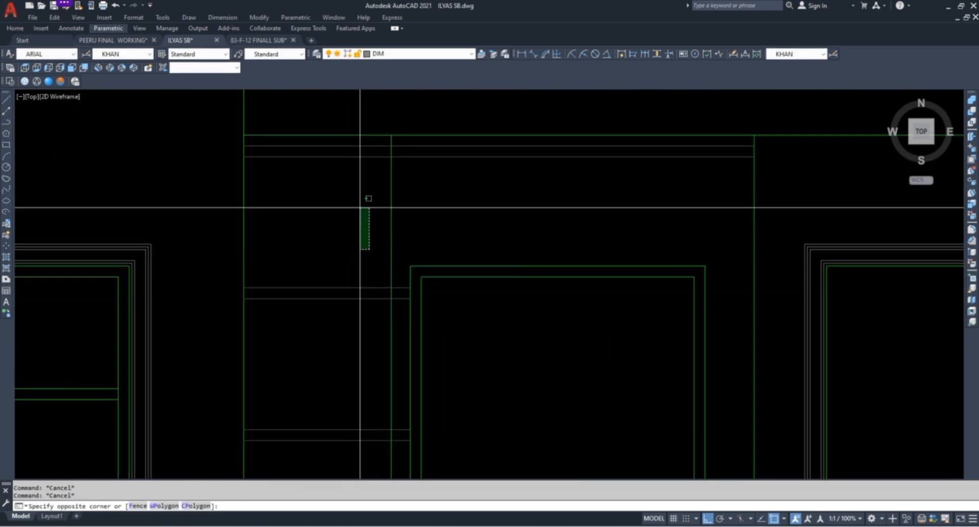
pyautogui.scroll(-4, 360, 208)
pyautogui.click(340, 417)
pyautogui.write('mi')
pyautogui.press('Return')
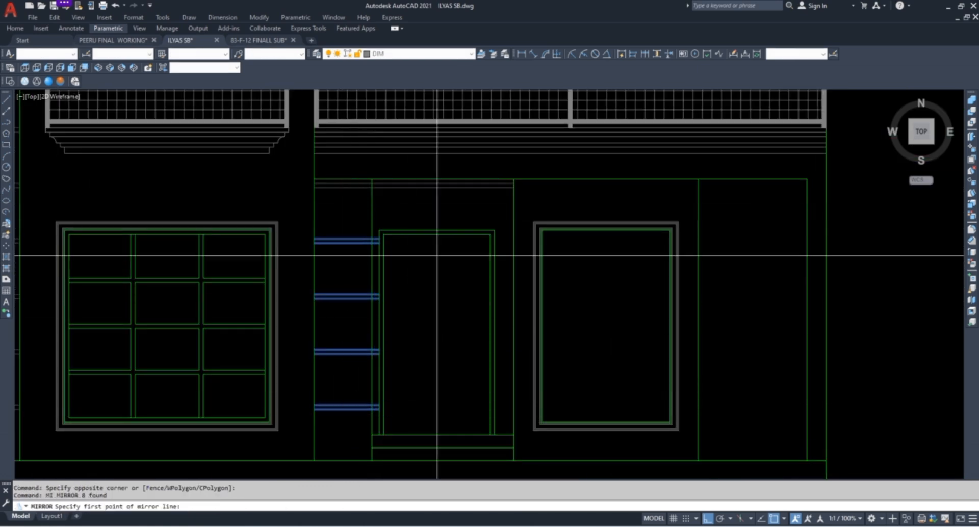
pyautogui.click(437, 230)
pyautogui.click(436, 293)
pyautogui.press('Return')
pyautogui.press('Escape')
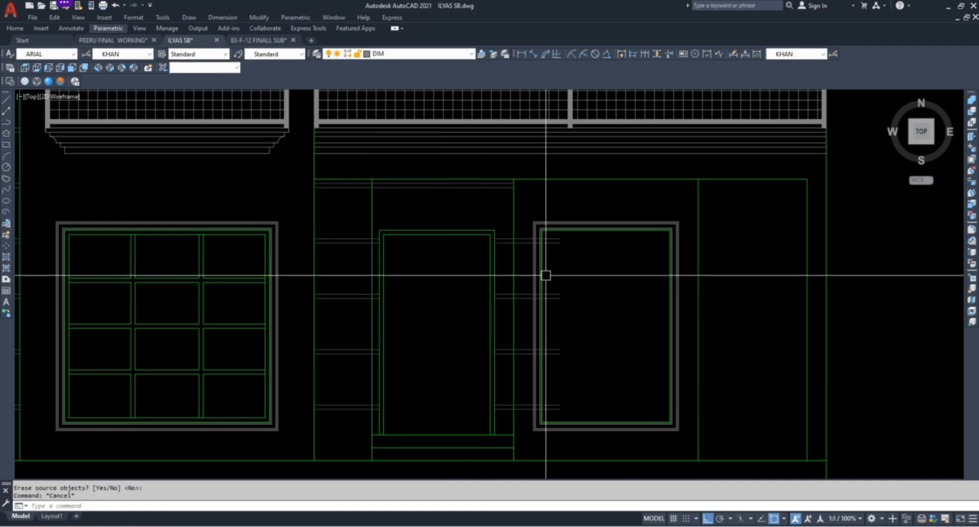
pyautogui.press('Escape')
# Trim the mirrored groove lines where they run into the frame of the window right of the door
pyautogui.write('Tr')
pyautogui.press('Return')
pyautogui.scroll(4, 509, 235)
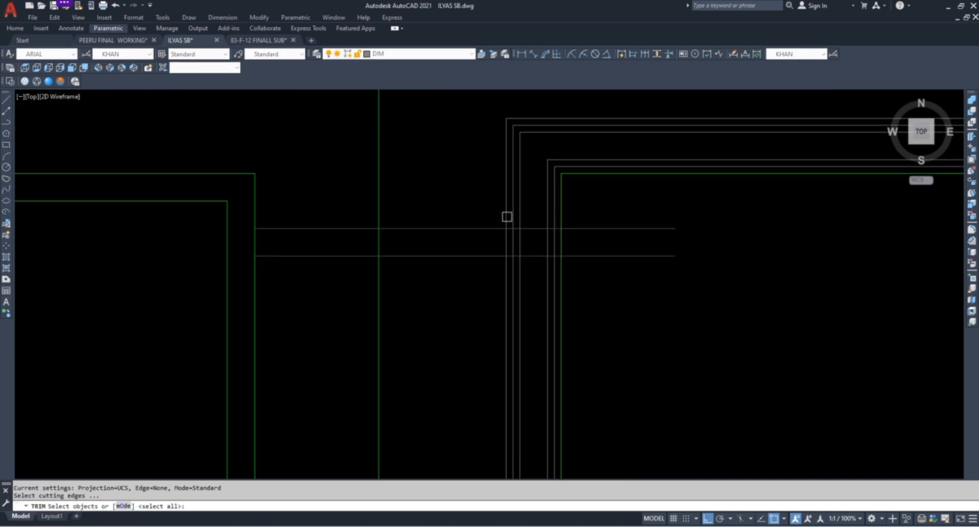
pyautogui.scroll(-2, 505, 214)
pyautogui.press('Return')
pyautogui.scroll(1, 553, 201)
pyautogui.scroll(-3, 500, 209)
pyautogui.click(505, 203)
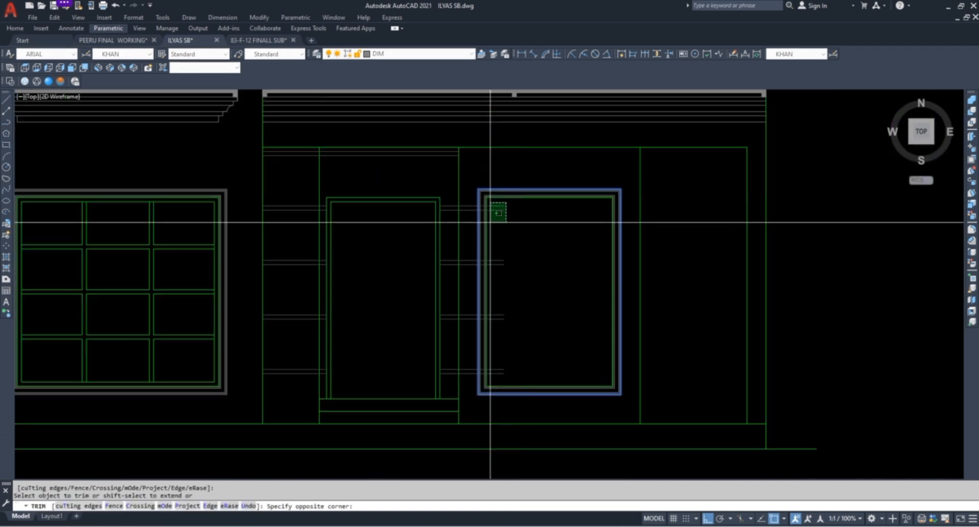
pyautogui.press('Escape')
pyautogui.press('Escape')
# Mirror the four groove pairs between door and right window about the window's vertical centreline, keeping the originals
pyautogui.scroll(4, 476, 378)
pyautogui.click(467, 381)
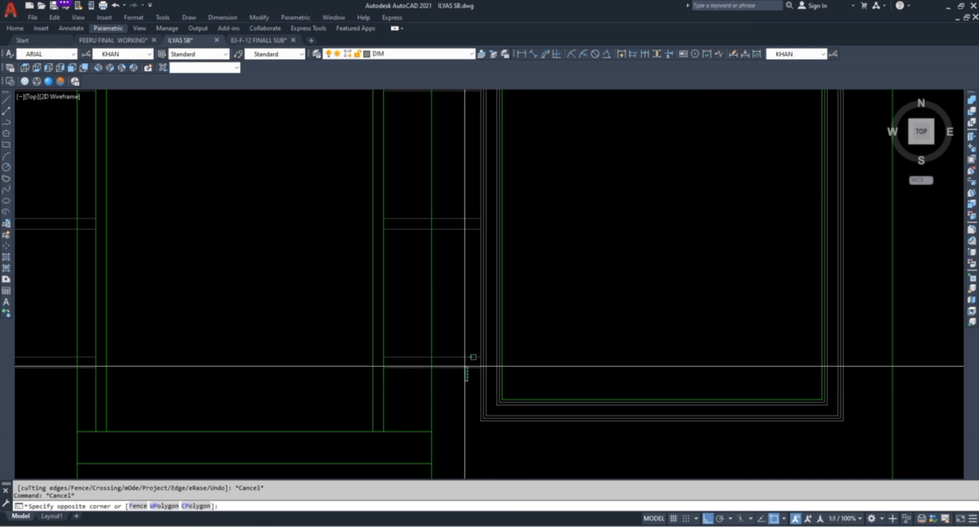
pyautogui.scroll(-4, 456, 335)
pyautogui.click(456, 168)
pyautogui.write('M')
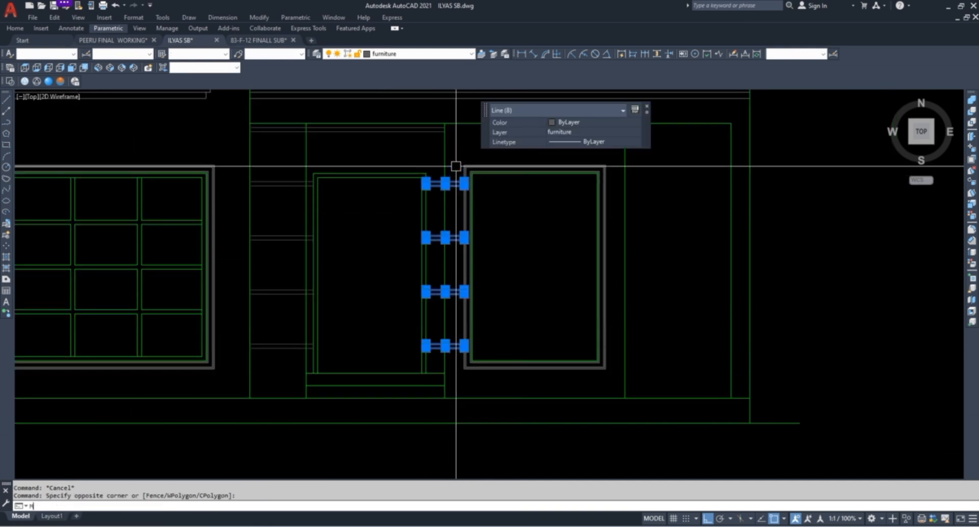
pyautogui.write('I')
pyautogui.press('Return')
pyautogui.click(535, 167)
pyautogui.click(536, 239)
pyautogui.press('Return')
pyautogui.press('Escape')
pyautogui.press('Escape')
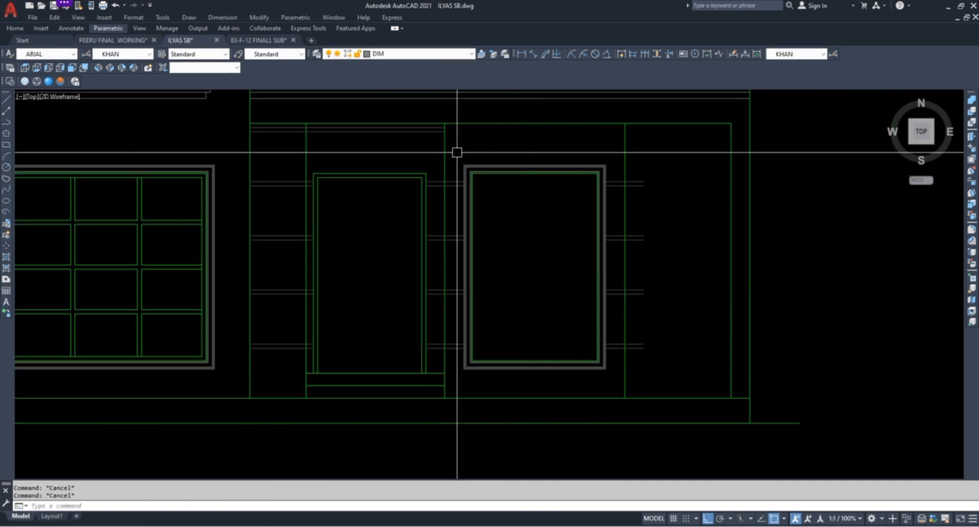
# Extend the top groove pair above the right ground-floor window to the vertical wall line beyond it
pyautogui.scroll(4, 444, 121)
pyautogui.scroll(-3, 376, 232)
pyautogui.scroll(3, 406, 199)
pyautogui.write('EX')
pyautogui.press('Return')
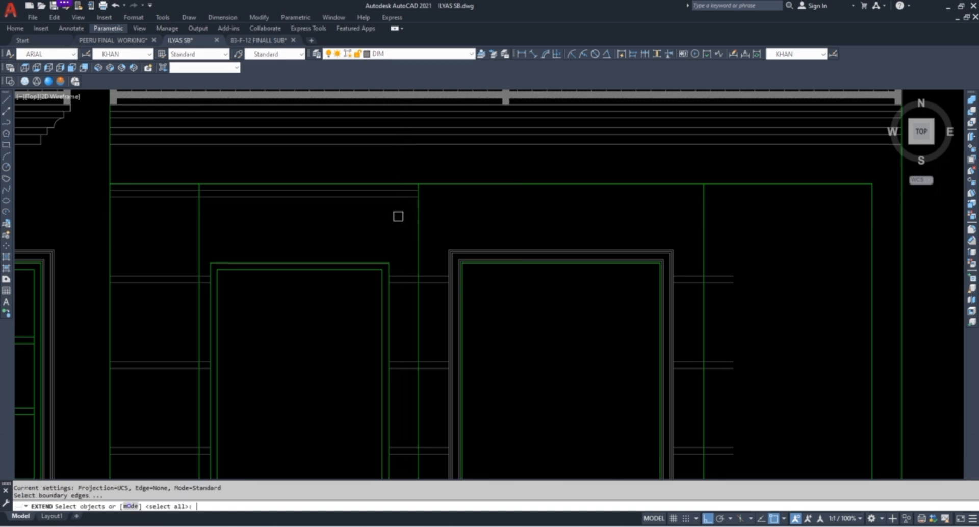
pyautogui.press('Return')
pyautogui.click(398, 190)
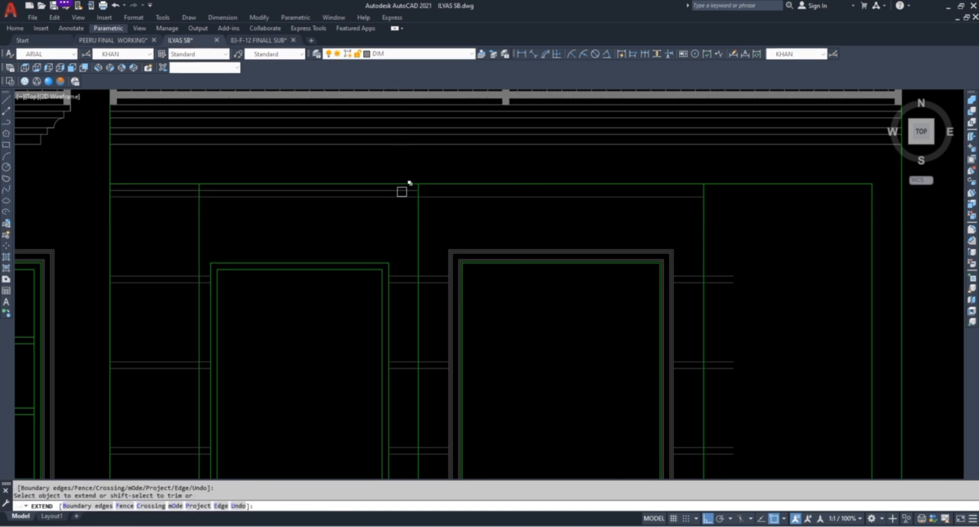
pyautogui.scroll(-3, 404, 191)
pyautogui.press('Escape')
pyautogui.press('Escape')
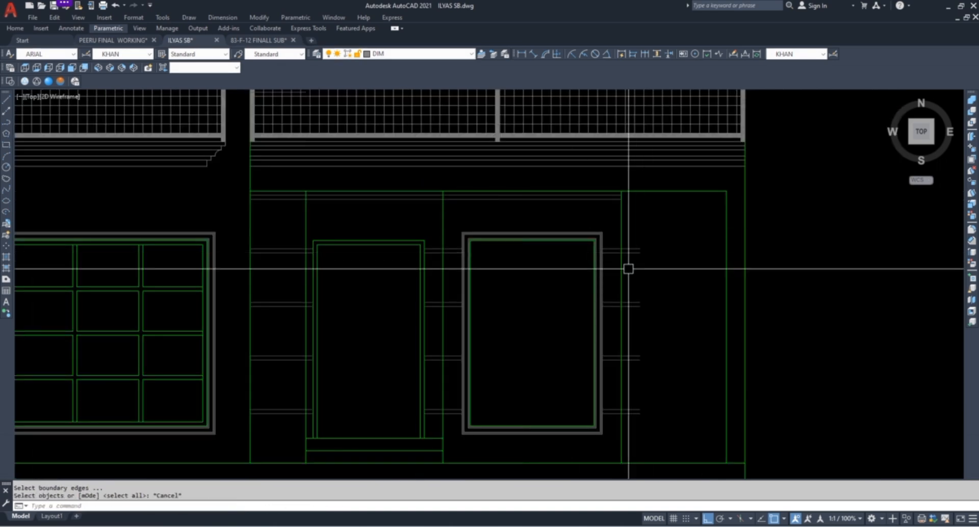
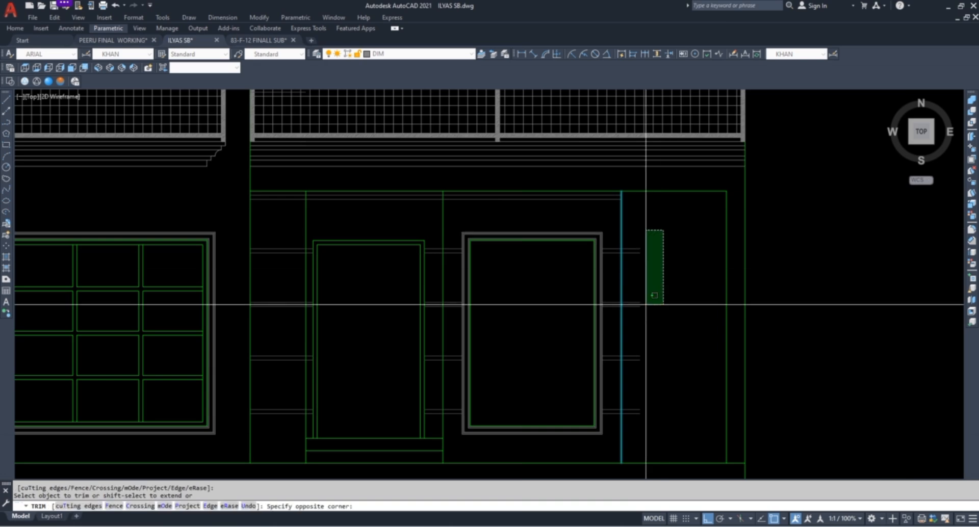
# Trim the groove ends that project past the vertical wall line right of the ground-floor window
pyautogui.press('Escape')
pyautogui.scroll(-3, 614, 299)
pyautogui.scroll(3, 553, 323)
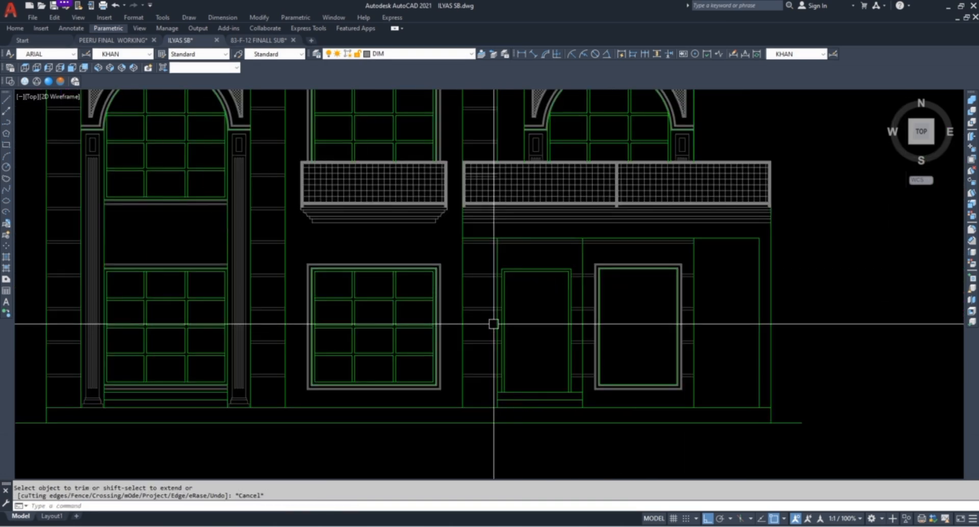
# Extend the four lower groove pairs left of the door leftward to the middle ground-floor window's frame
pyautogui.scroll(2, 461, 304)
pyautogui.write('ex')
pyautogui.press('Return')
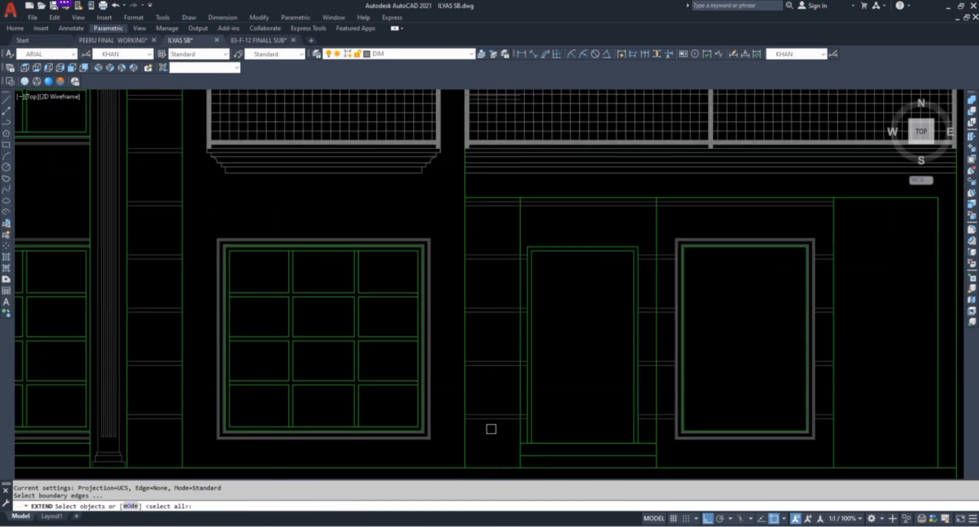
pyautogui.press('Return')
pyautogui.click(491, 431)
pyautogui.click(483, 232)
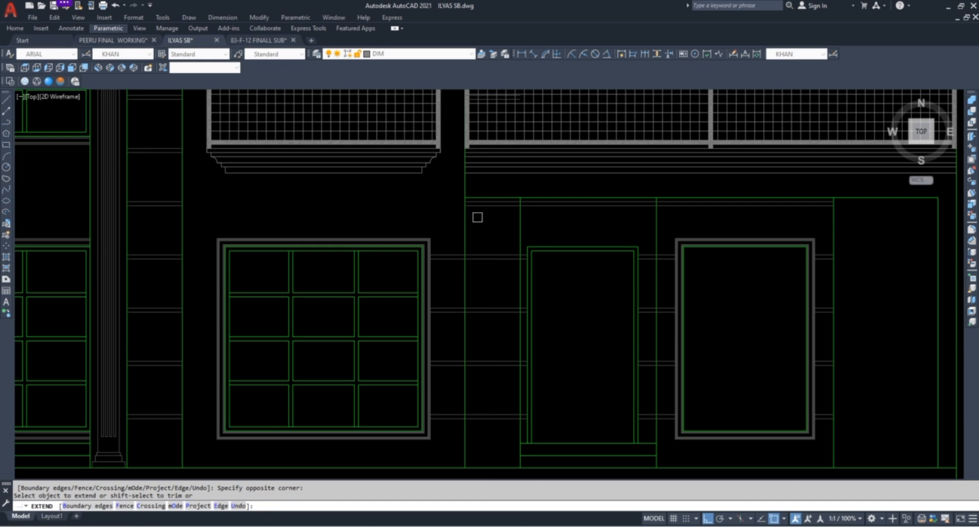
# Extend the top groove pair from the wall strip rightward across the wall above the middle ground-floor window
pyautogui.scroll(2, 478, 217)
pyautogui.scroll(-4, 481, 221)
pyautogui.scroll(2, 352, 258)
pyautogui.click(312, 225)
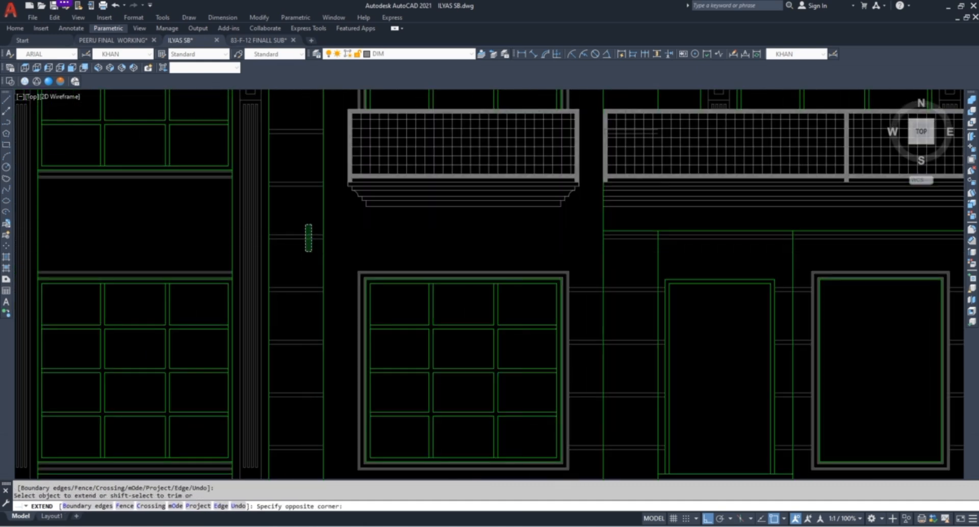
pyautogui.scroll(-2, 401, 264)
pyautogui.scroll(6, 346, 212)
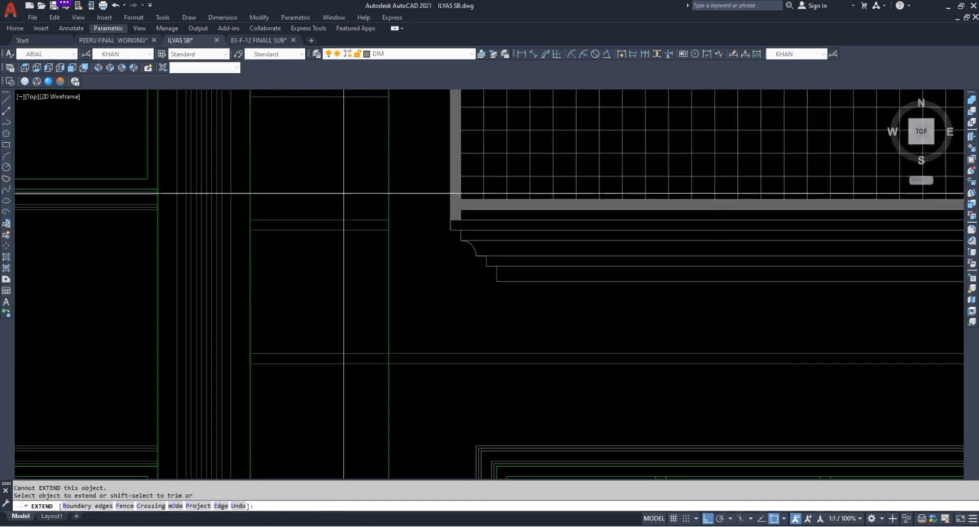
pyautogui.scroll(-6, 344, 193)
pyautogui.press('Escape')
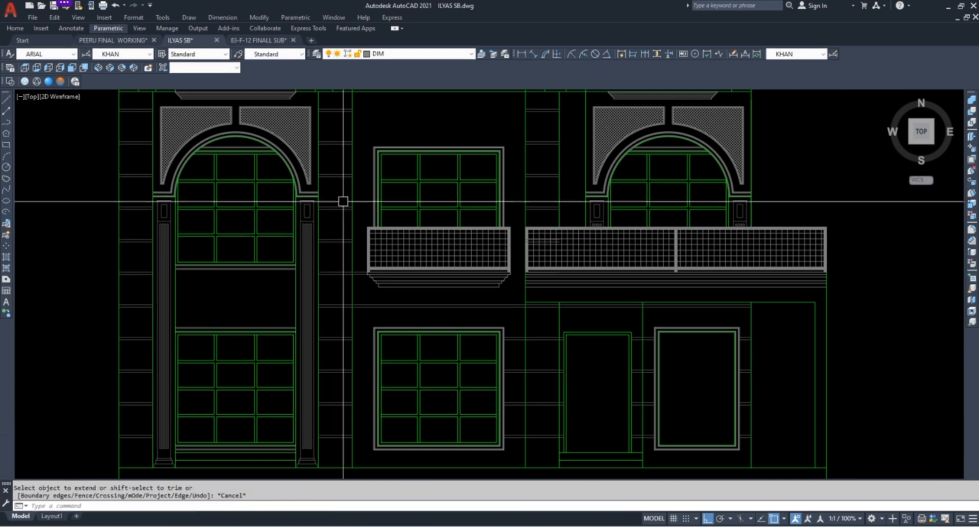
# Extend the upper-floor groove pairs of the strip beside the middle window rightward to the opposite strip, window frame and balcony
pyautogui.scroll(4, 343, 220)
pyautogui.press('Return')
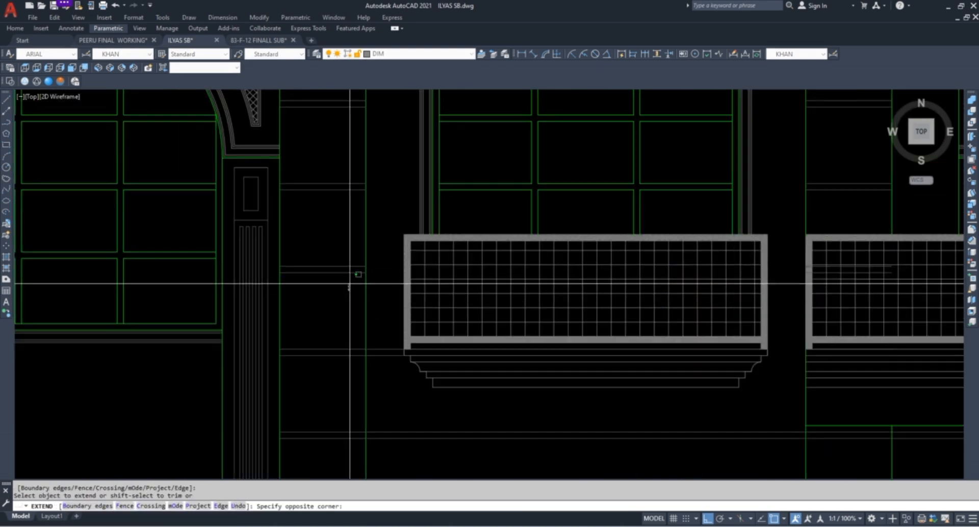
pyautogui.scroll(-4, 349, 284)
pyautogui.scroll(4, 341, 173)
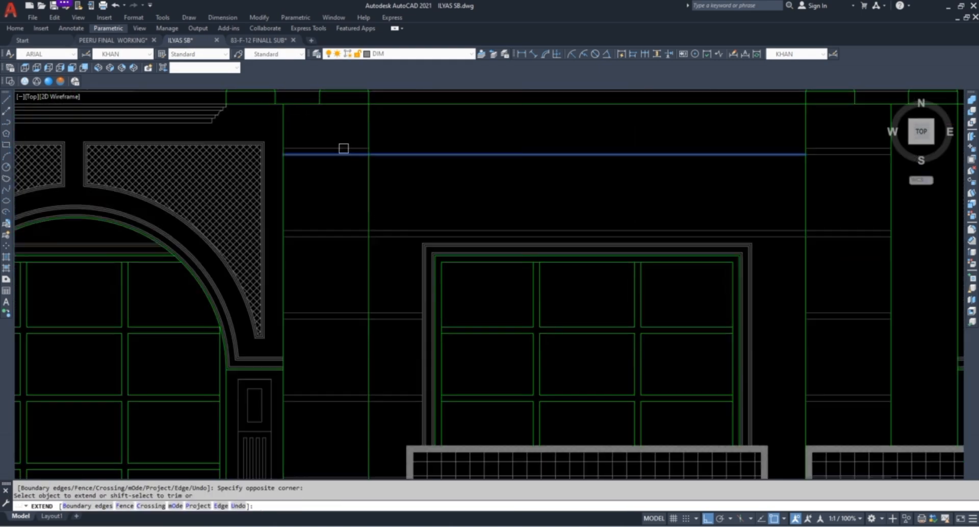
pyautogui.click(346, 179)
# Extend the groove pairs of the strip right of the middle upper-floor window leftward to the window frame
pyautogui.scroll(-4, 328, 190)
pyautogui.scroll(5, 529, 219)
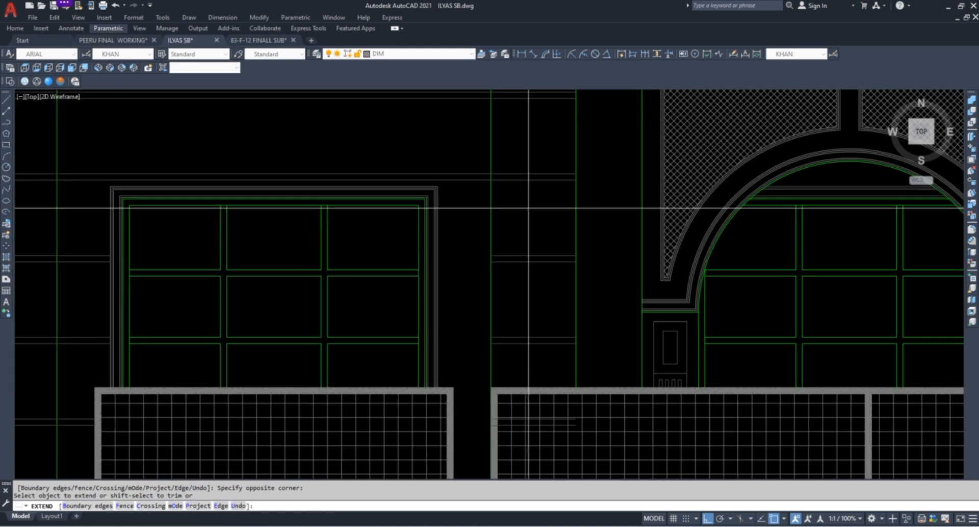
pyautogui.click(506, 299)
pyautogui.scroll(-5, 432, 281)
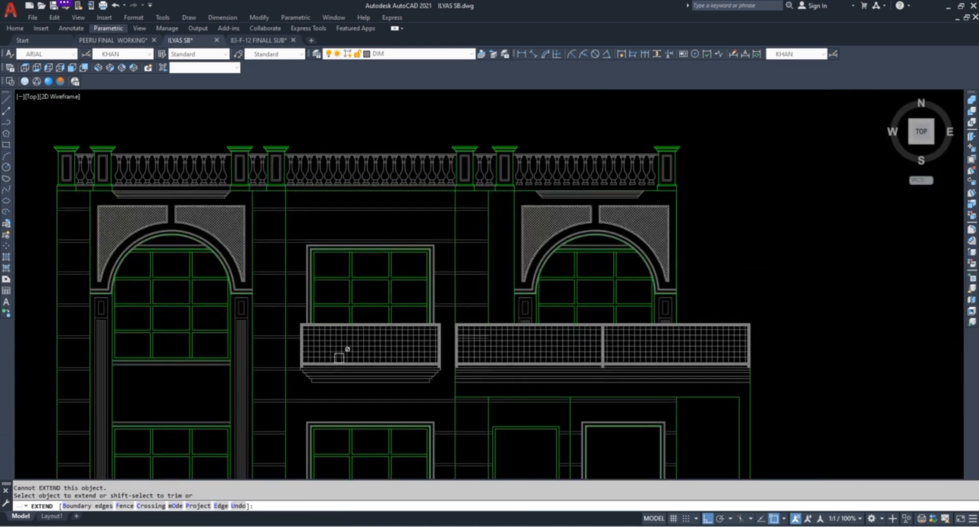
# Mirror the two groove pairs left of the small balcony about the balcony's vertical centreline, keeping the originals
pyautogui.scroll(6, 298, 375)
pyautogui.click(280, 389)
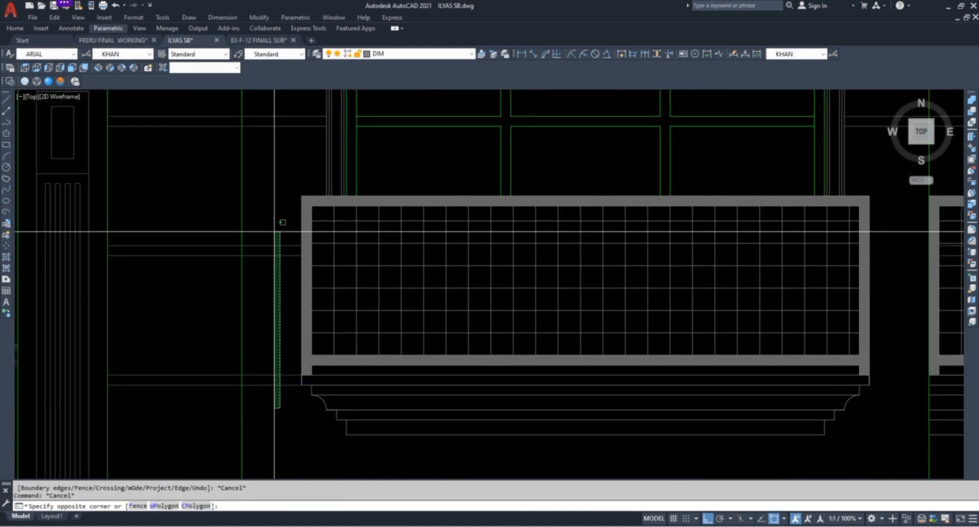
pyautogui.click(274, 228)
pyautogui.press('Return')
pyautogui.scroll(-5, 258, 233)
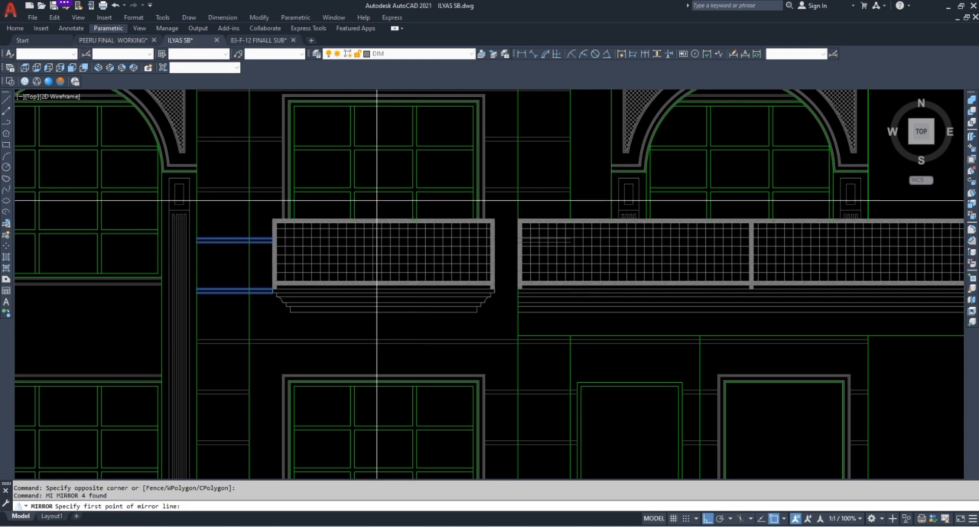
pyautogui.click(383, 192)
pyautogui.scroll(2, 419, 362)
pyautogui.press('Escape')
pyautogui.press('Escape')
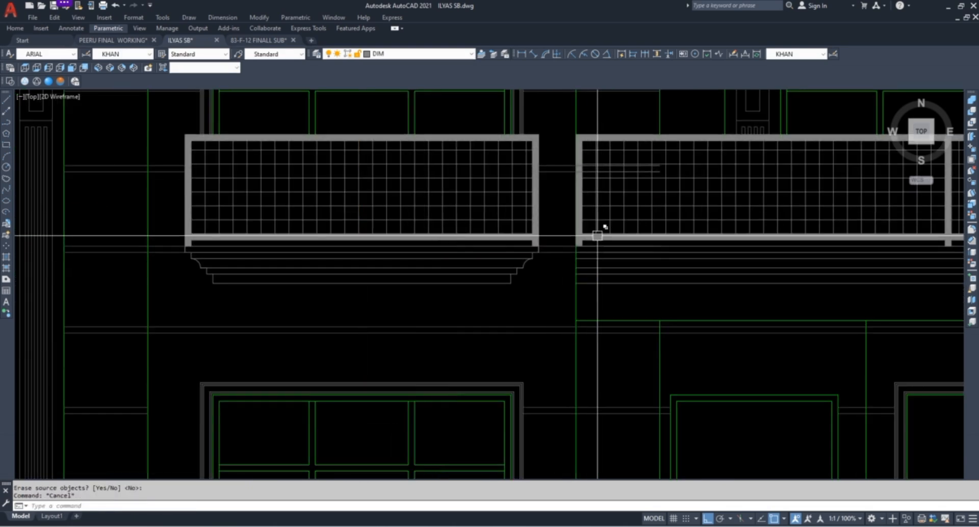
# Try to trim the groove pair crossing the right balcony railing at the vertical wall line
pyautogui.scroll(7, 589, 194)
pyautogui.write('tr')
pyautogui.press('Return')
pyautogui.scroll(-4, 487, 293)
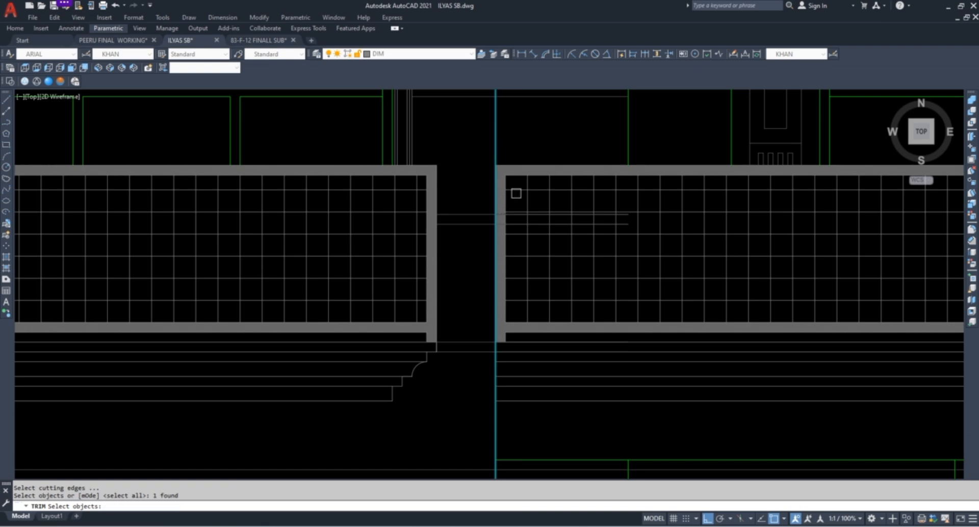
pyautogui.press('Return')
pyautogui.scroll(5, 475, 217)
pyautogui.click(459, 192)
pyautogui.scroll(-5, 456, 311)
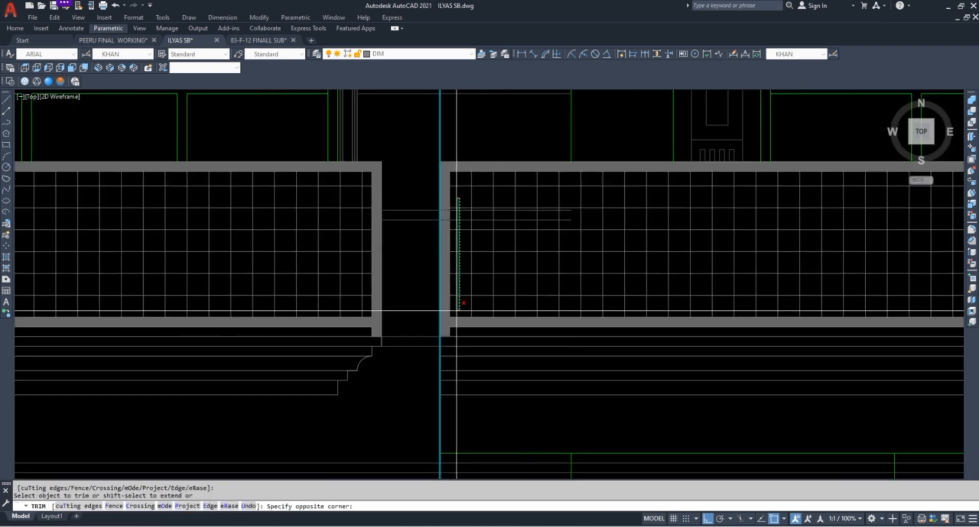
pyautogui.scroll(5, 462, 218)
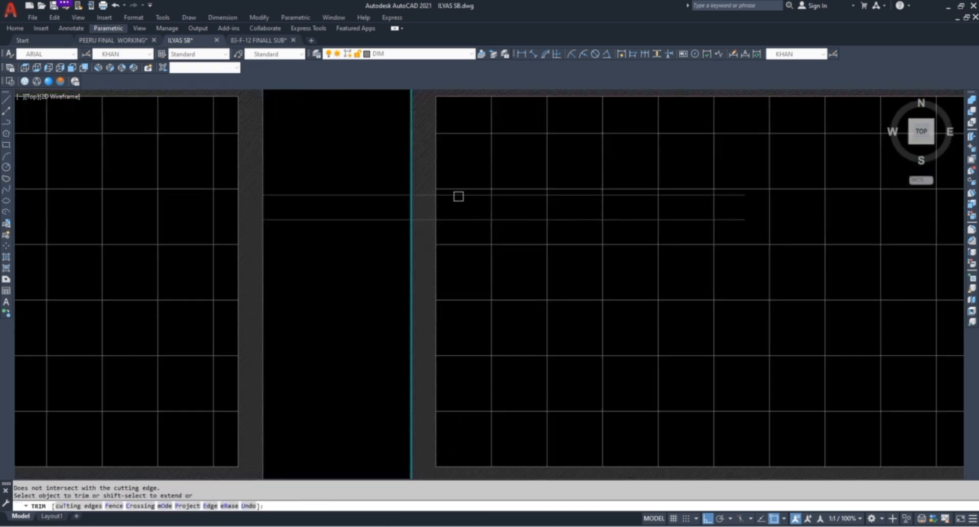
pyautogui.press('Escape')
# Trim the groove pair inside the right balcony railing and erase the two leftover line pieces
pyautogui.scroll(-5, 428, 214)
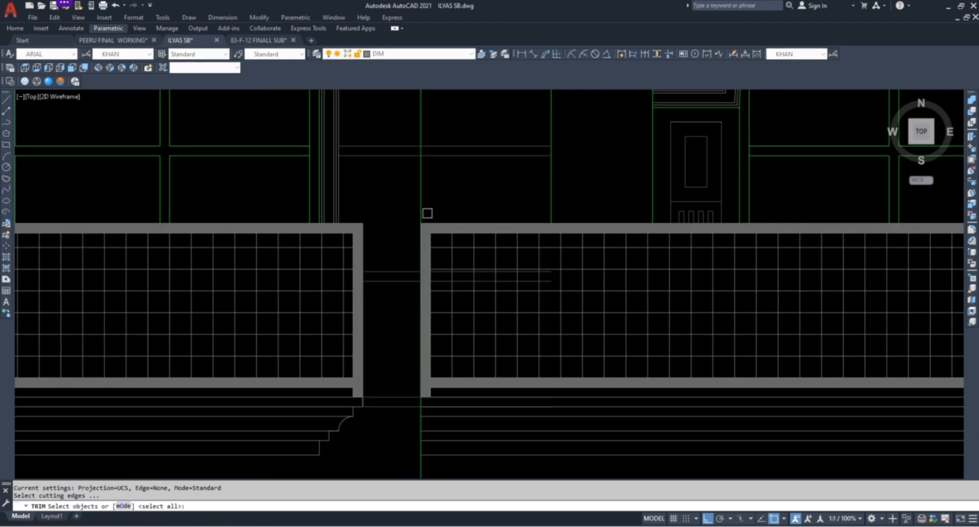
pyautogui.scroll(3, 437, 256)
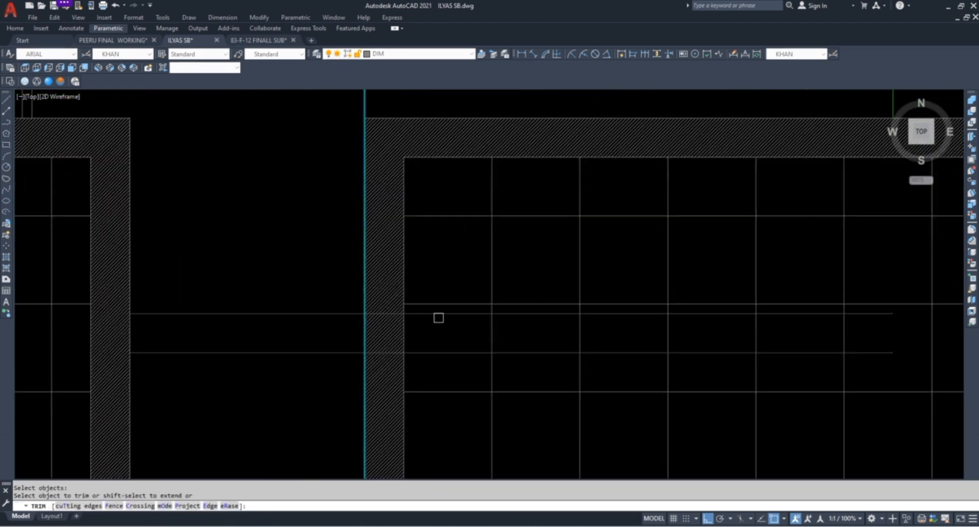
pyautogui.press('Escape')
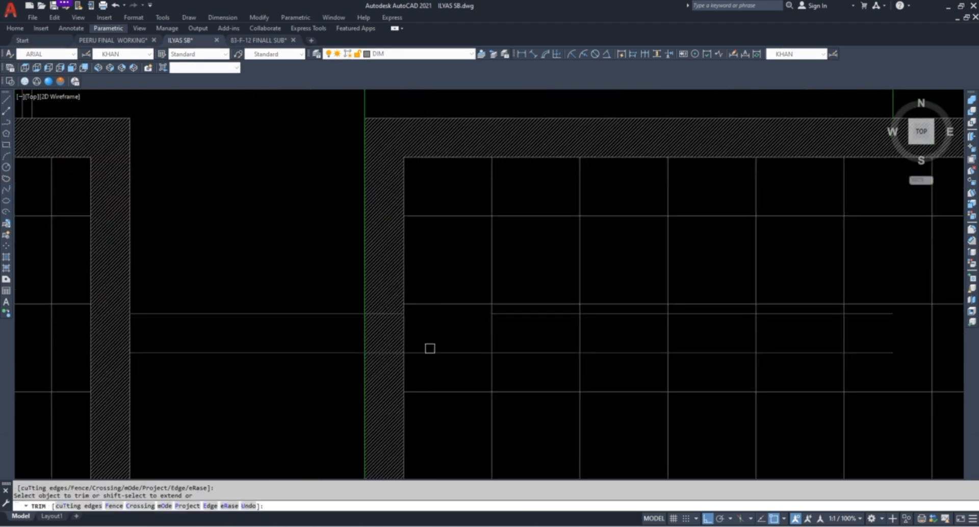
pyautogui.click(430, 350)
pyautogui.press('Escape')
pyautogui.click(434, 367)
pyautogui.scroll(-4, 427, 304)
pyautogui.click(653, 293)
pyautogui.write('e')
pyautogui.press('Return')
pyautogui.scroll(-4, 428, 305)
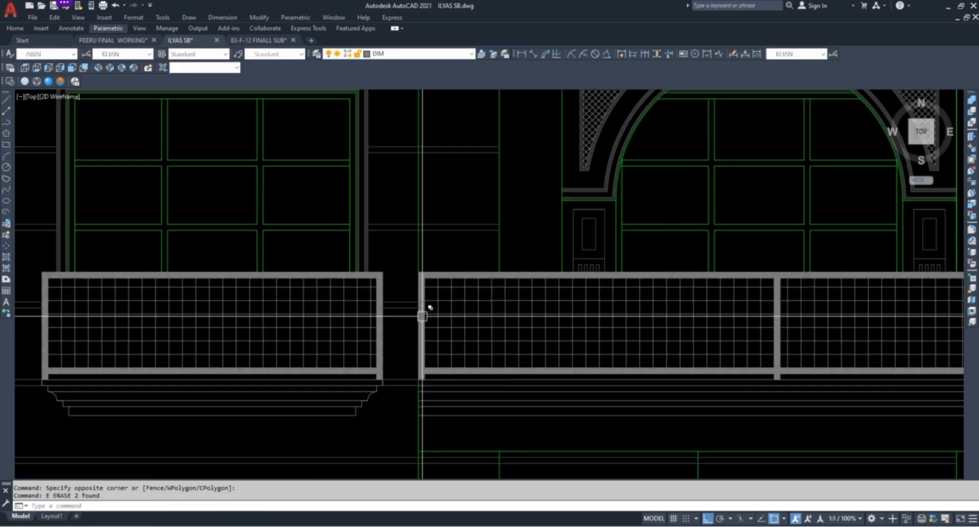
# Extend the upper-floor groove pairs right of the middle window rightward to the vertical wall line beside the right arched window
pyautogui.scroll(5, 422, 316)
pyautogui.press('Escape')
pyautogui.press('Escape')
pyautogui.scroll(-8, 510, 286)
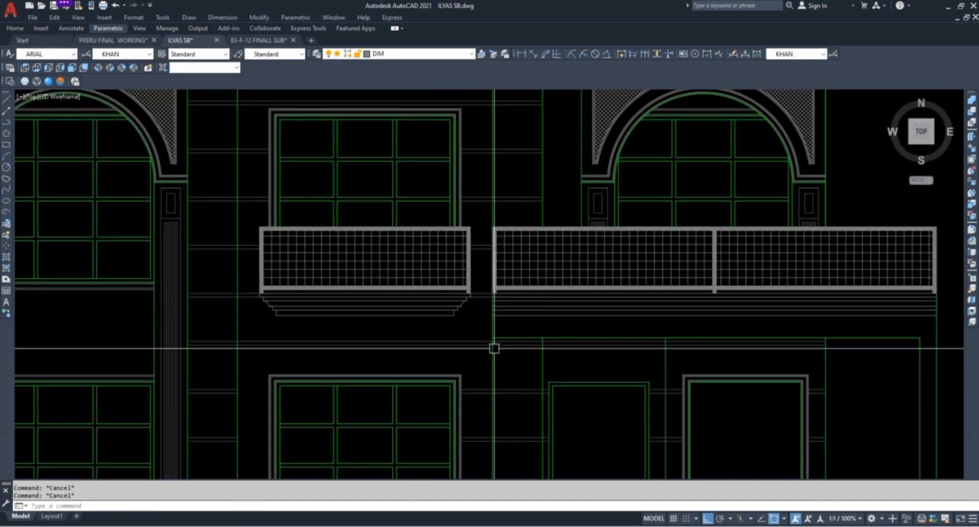
pyautogui.scroll(-4, 536, 278)
pyautogui.scroll(8, 518, 256)
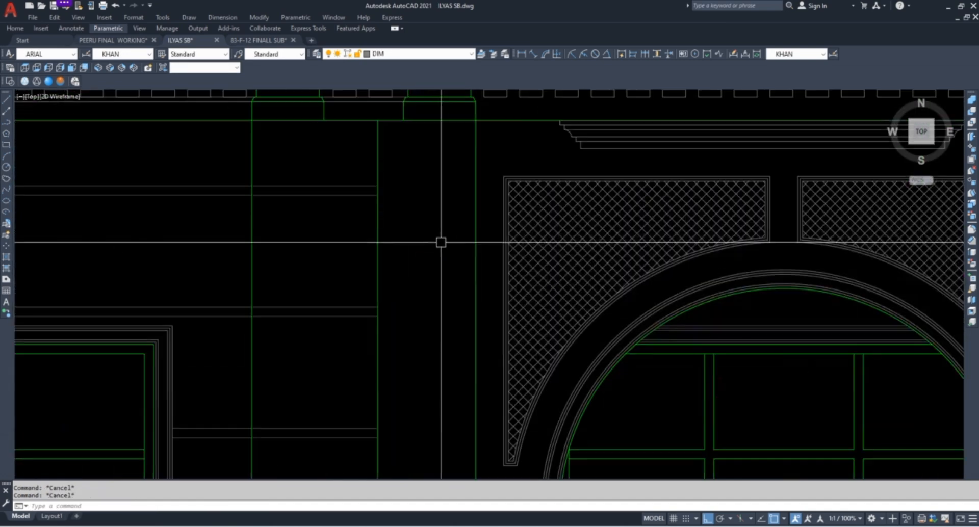
pyautogui.scroll(-5, 348, 195)
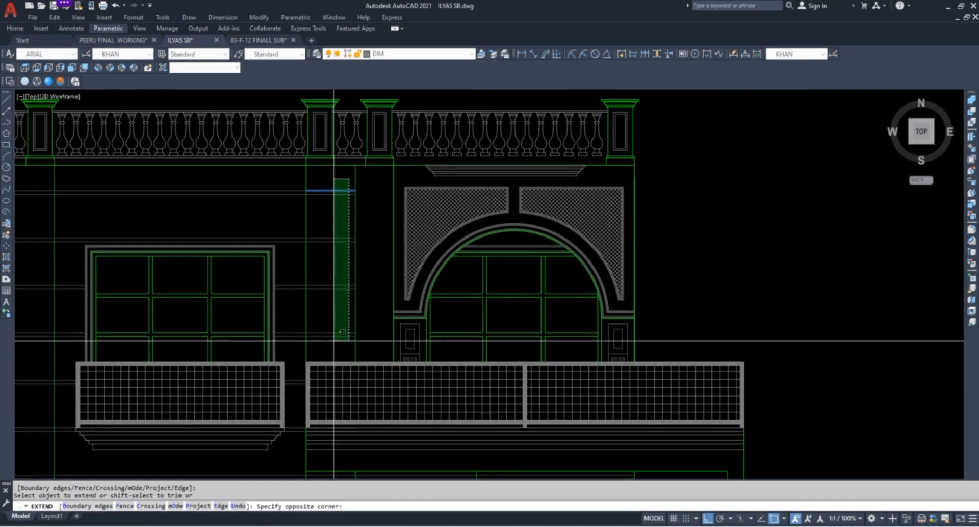
pyautogui.click(336, 347)
pyautogui.press('Escape')
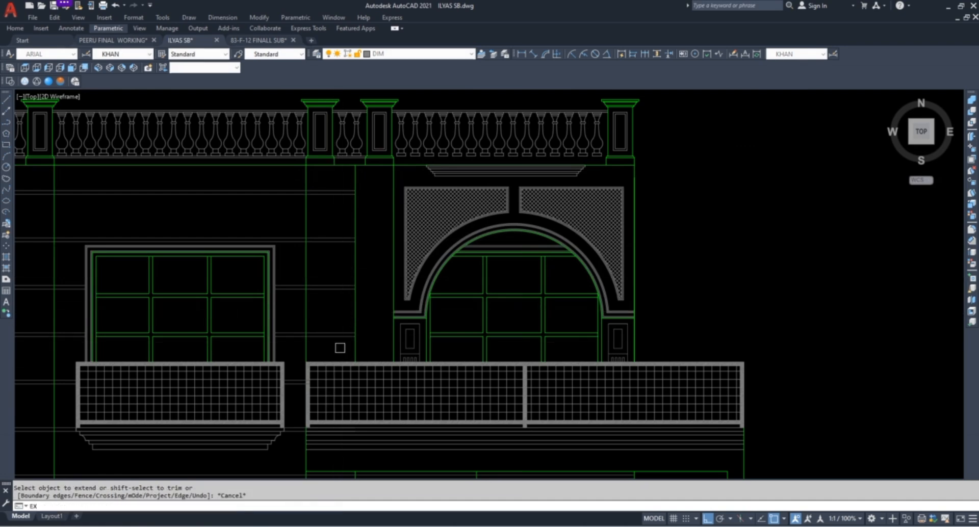
pyautogui.write('EX')
pyautogui.press('Return')
pyautogui.click(340, 347)
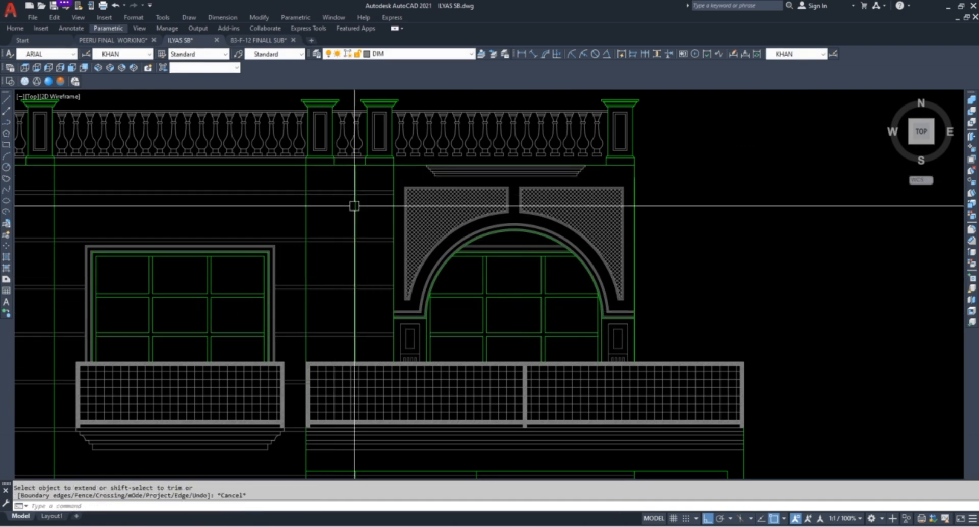
pyautogui.press('Escape')
pyautogui.press('Escape')
# Copy the left strip's groove pair just above the ground-floor window horizontally into the blank panel between the left bay's windows
pyautogui.scroll(-3, 531, 209)
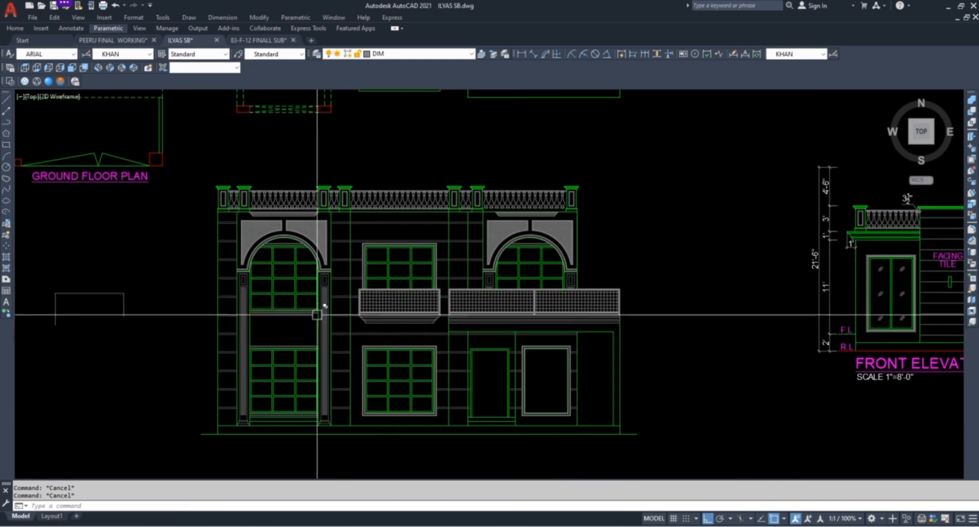
pyautogui.scroll(5, 319, 306)
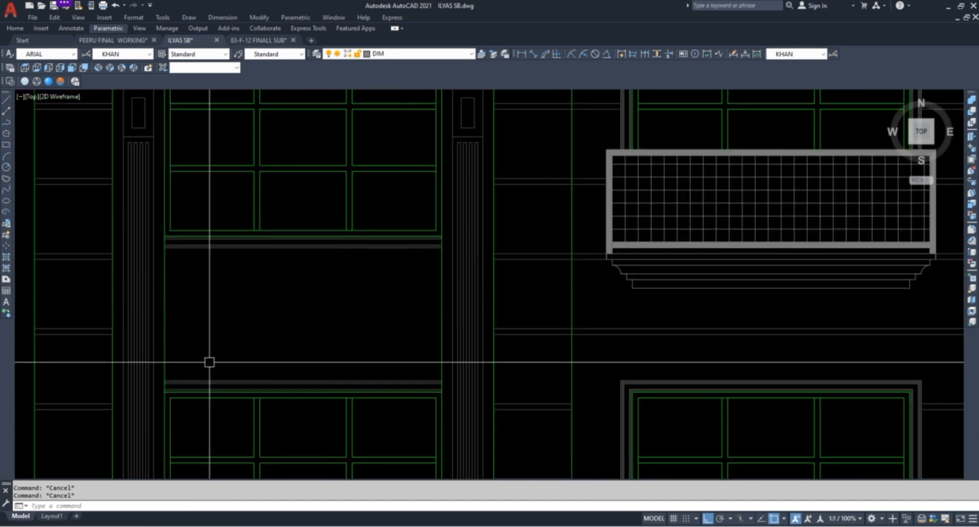
pyautogui.click(93, 347)
pyautogui.click(88, 324)
pyautogui.write('co')
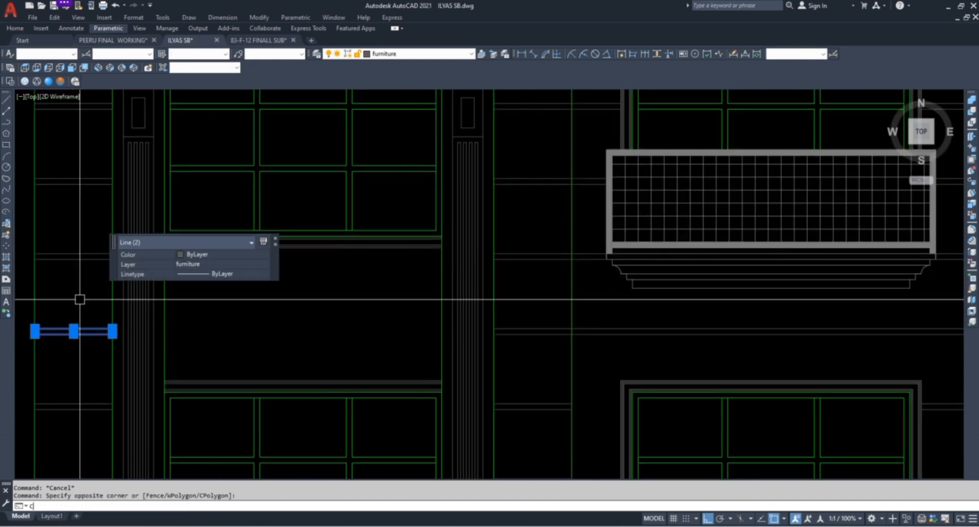
pyautogui.press('Return')
pyautogui.click(77, 296)
pyautogui.click(292, 292)
pyautogui.press('Escape')
pyautogui.press('Escape')
# Copy the next higher groove pair of the left strip horizontally into the same blank panel, just below the upper window sill
pyautogui.click(60, 282)
pyautogui.click(70, 223)
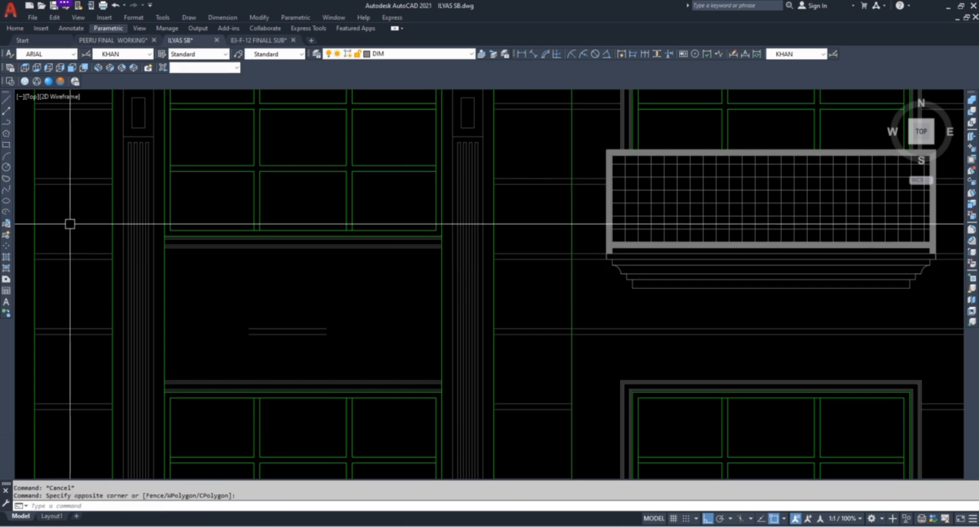
pyautogui.press('space')
pyautogui.click(67, 228)
pyautogui.click(66, 298)
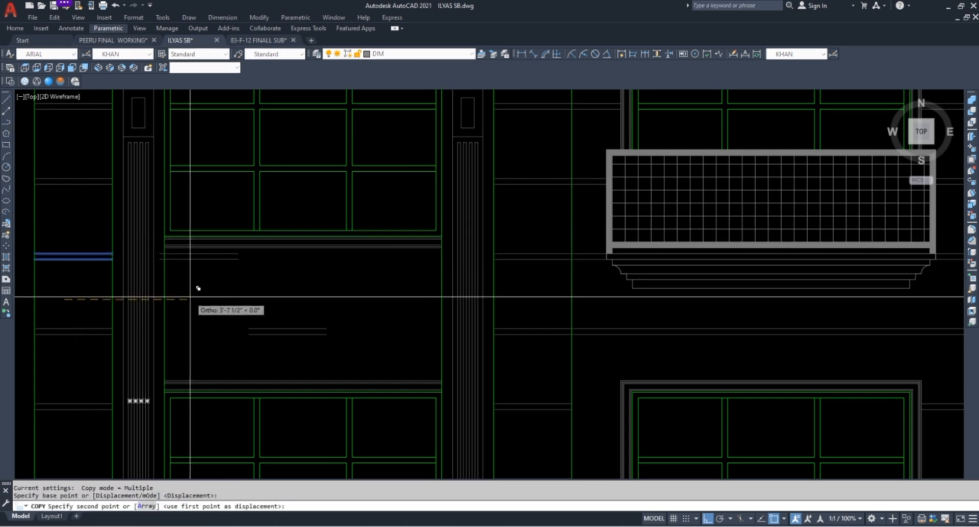
pyautogui.click(234, 296)
pyautogui.press('Escape')
# Extend the left ends of both copied groove pairs to the panel's left vertical edge
pyautogui.write('ex')
pyautogui.press('space')
pyautogui.click(269, 354)
pyautogui.click(241, 314)
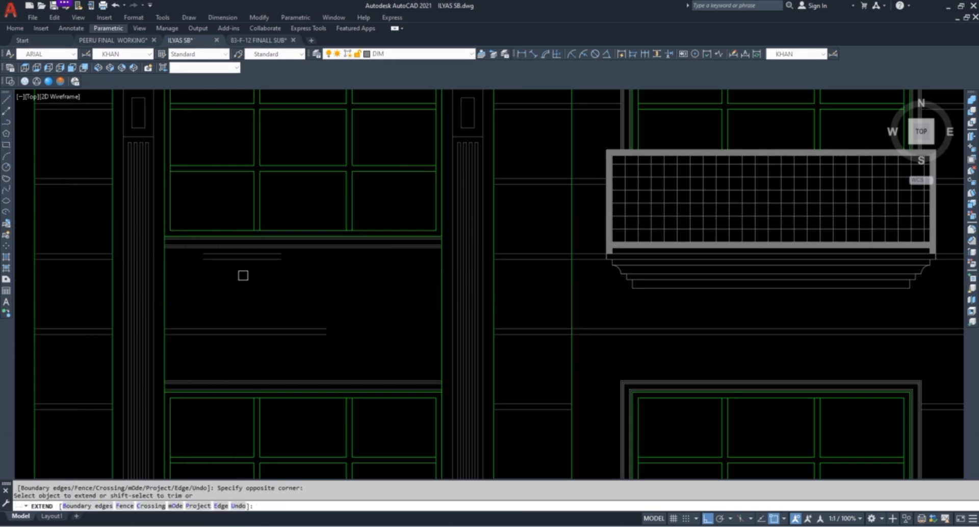
pyautogui.scroll(3, 243, 276)
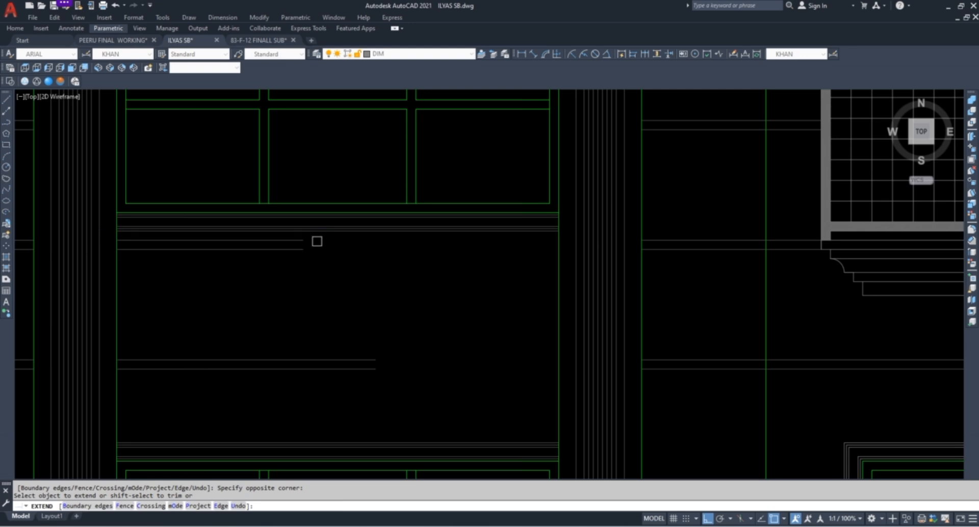
# Extend the right ends of both copied groove pairs to the panel's right vertical edge
pyautogui.scroll(2, 309, 241)
pyautogui.click(318, 235)
pyautogui.scroll(-3, 264, 256)
pyautogui.click(291, 350)
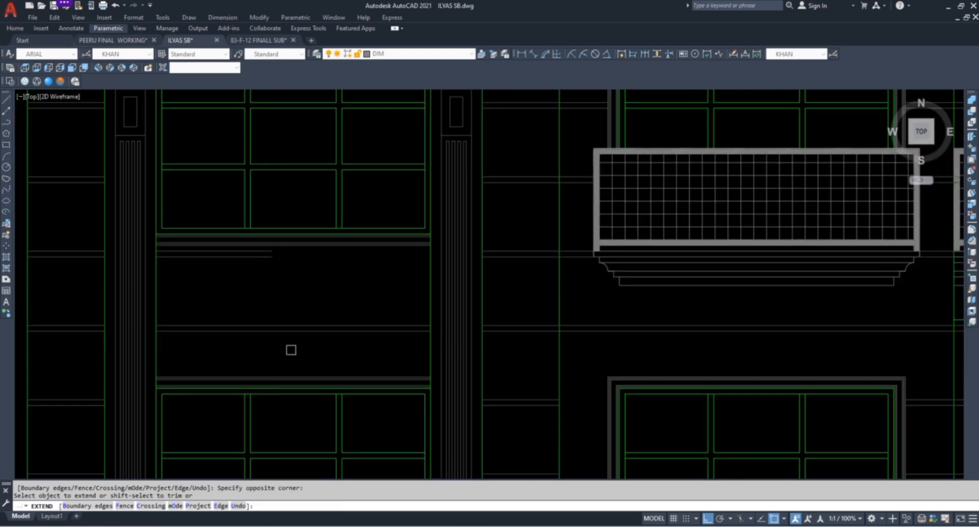
pyautogui.scroll(2, 289, 262)
pyautogui.click(280, 269)
pyautogui.click(247, 244)
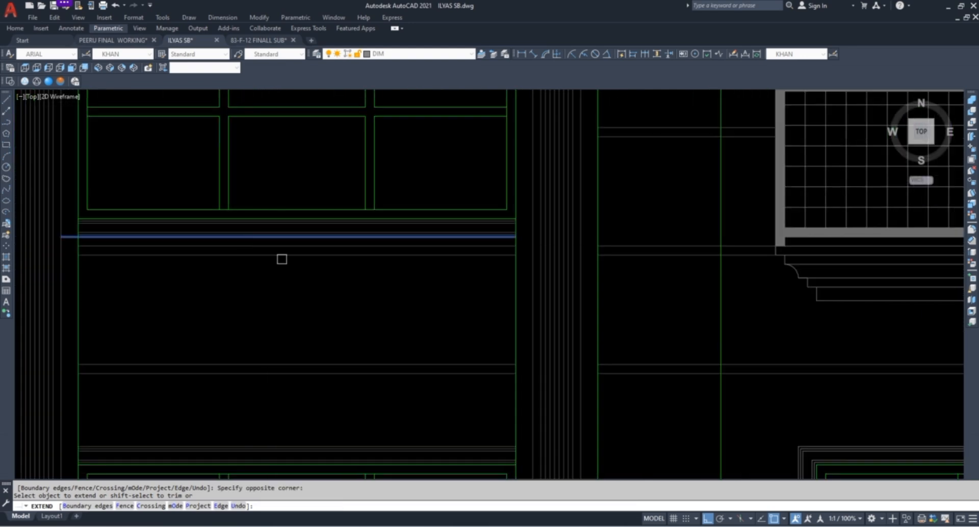
pyautogui.press('Escape')
pyautogui.scroll(-6, 350, 274)
pyautogui.press('Escape')
# Save the drawing and delete the stray three-sided outline beside the elevation, below the ground floor plan title
pyautogui.scroll(-2, 424, 305)
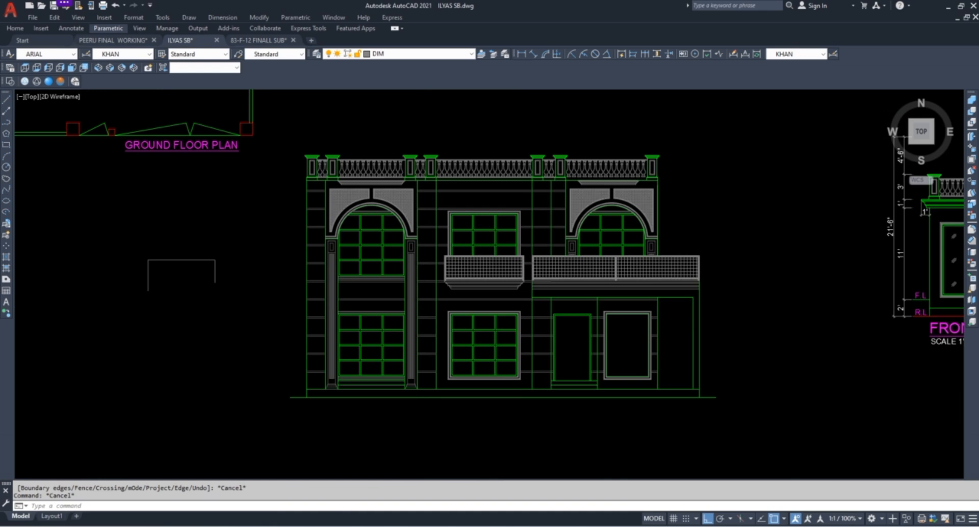
pyautogui.hotkey('ctrl', 's')
pyautogui.press('Escape')
pyautogui.scroll(-3, 306, 313)
pyautogui.scroll(3, 275, 293)
pyautogui.click(254, 254)
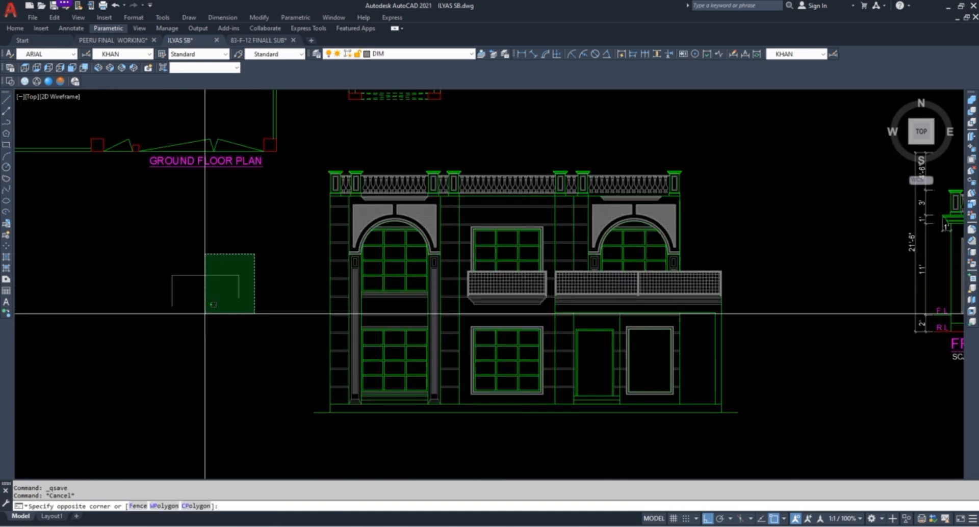
pyautogui.click(105, 346)
pyautogui.press('Delete')
pyautogui.press('Escape')
pyautogui.press('Escape')
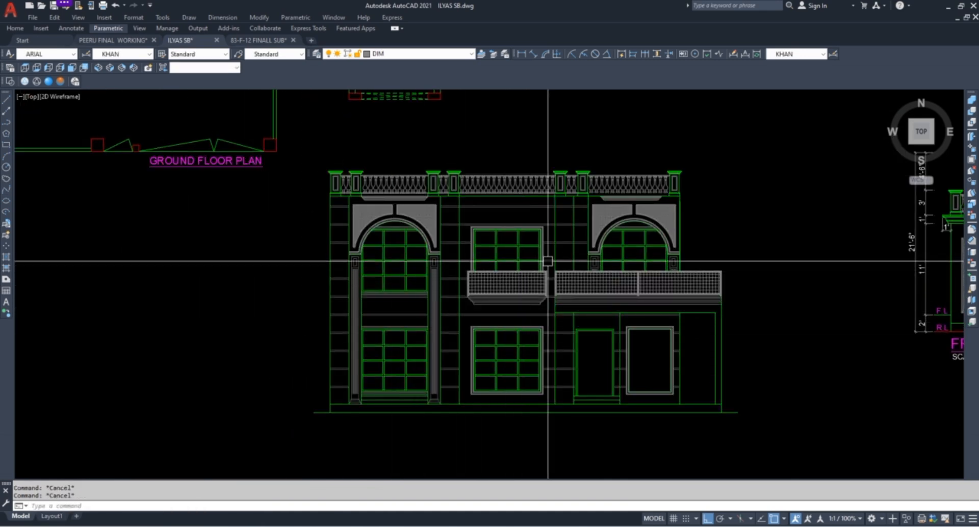
pyautogui.scroll(2, 587, 255)
pyautogui.scroll(-3, 581, 387)
pyautogui.scroll(5, 565, 386)
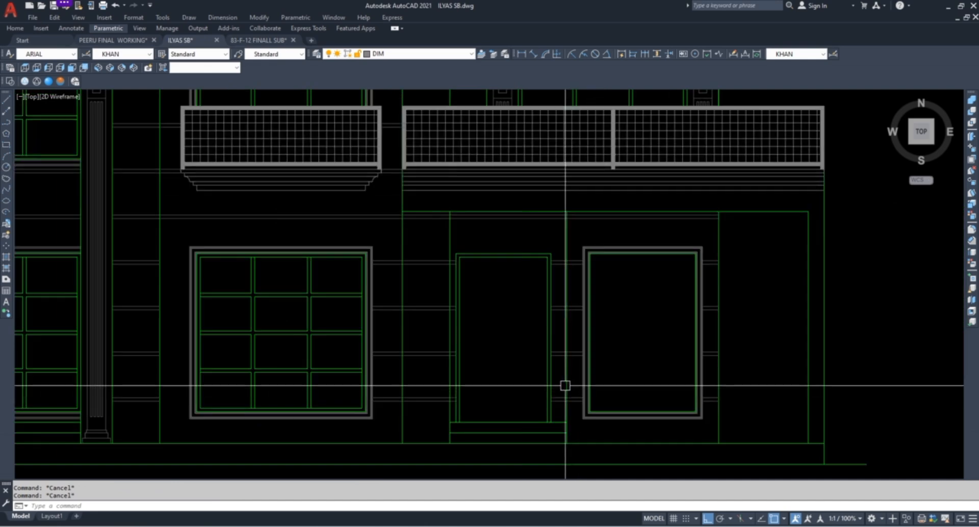
# Draw a vertical line down from the midpoint of the ground-floor door's inner top edge and extend it to the door's base
pyautogui.scroll(2, 507, 291)
pyautogui.press('l')
pyautogui.press('Return')
pyautogui.click(502, 237)
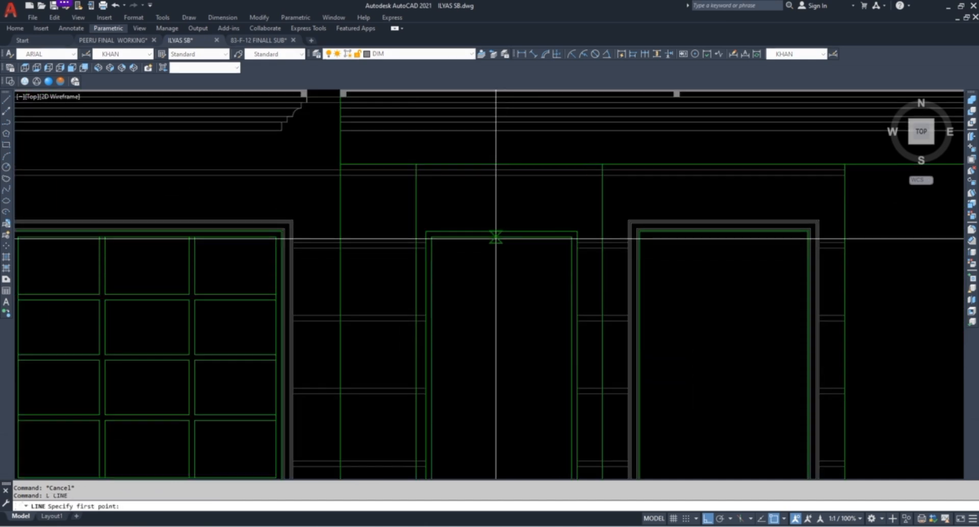
pyautogui.click(505, 341)
pyautogui.press('Escape')
pyautogui.write('ect ob')
pyautogui.press('Return')
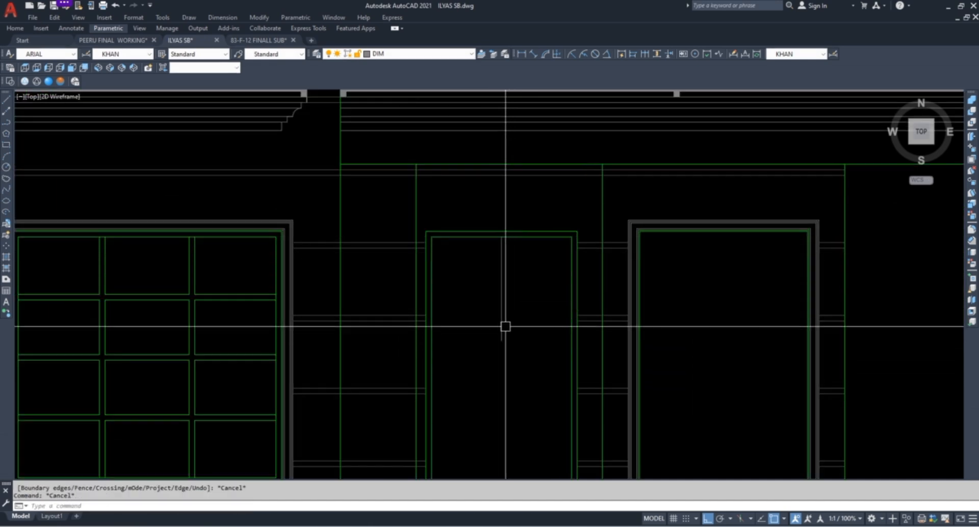
pyautogui.scroll(-3, 498, 322)
pyautogui.scroll(2, 485, 306)
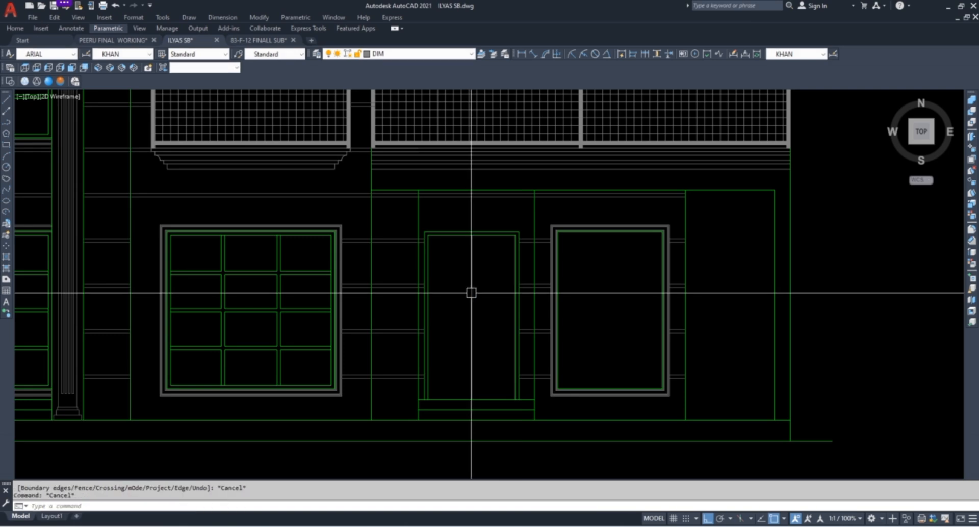
# Offset the door's centre line 1 inch to each side and erase the original centre line
pyautogui.write('1')
pyautogui.press('Return')
pyautogui.scroll(4, 473, 301)
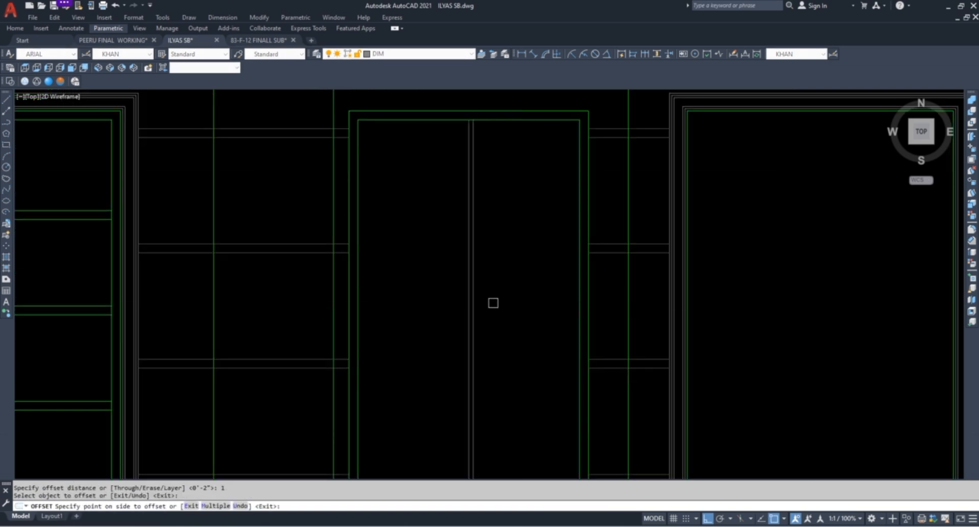
pyautogui.click(493, 303)
pyautogui.scroll(3, 461, 305)
pyautogui.click(458, 304)
pyautogui.write('e')
pyautogui.press('Return')
pyautogui.press('Escape')
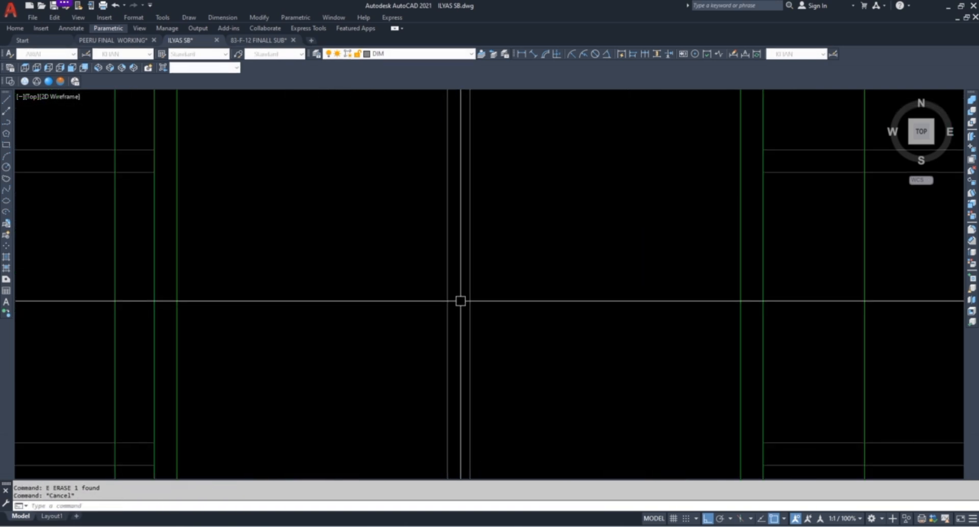
# Match the two door mullion lines to the properties of the green door frame
pyautogui.write('ma')
pyautogui.press('Return')
pyautogui.scroll(-3, 458, 304)
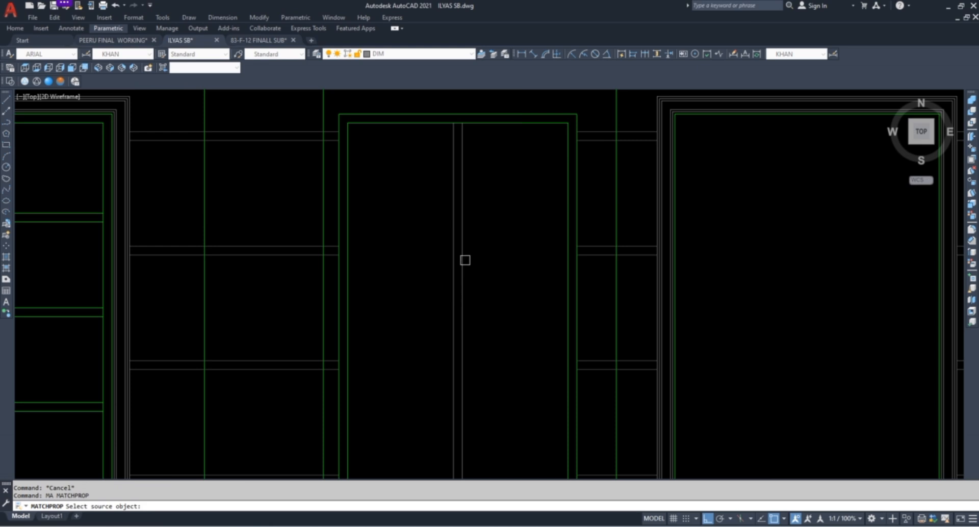
pyautogui.press('Escape')
pyautogui.scroll(-3, 510, 240)
pyautogui.press('Escape')
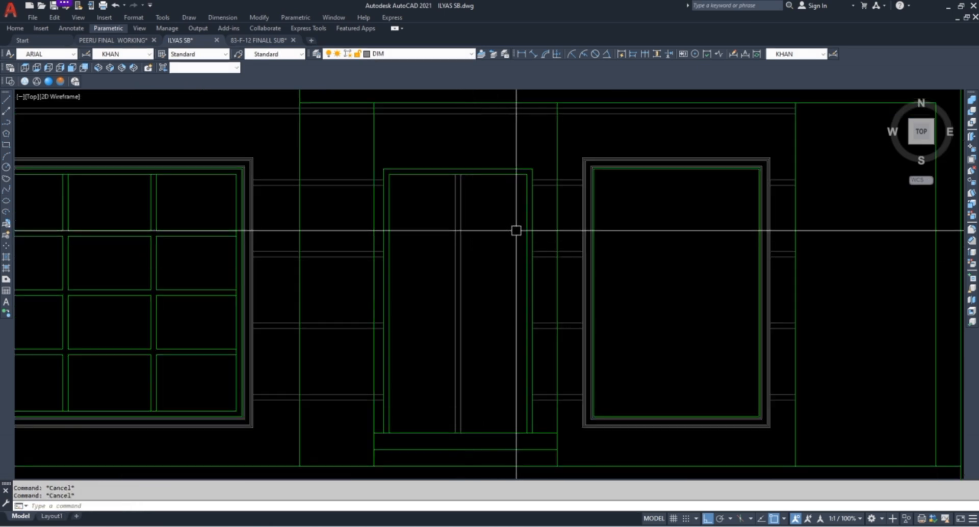
pyautogui.press('Escape')
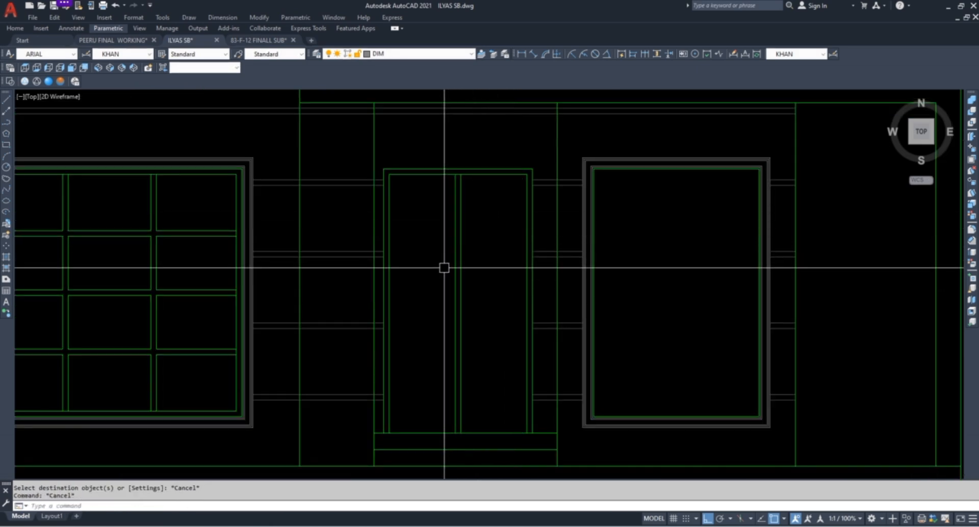
# Draw a narrow upright rectangle for the door handle, starting from the left mullion line
pyautogui.write('REC')
pyautogui.press('Return')
pyautogui.scroll(5, 445, 267)
pyautogui.click(469, 331)
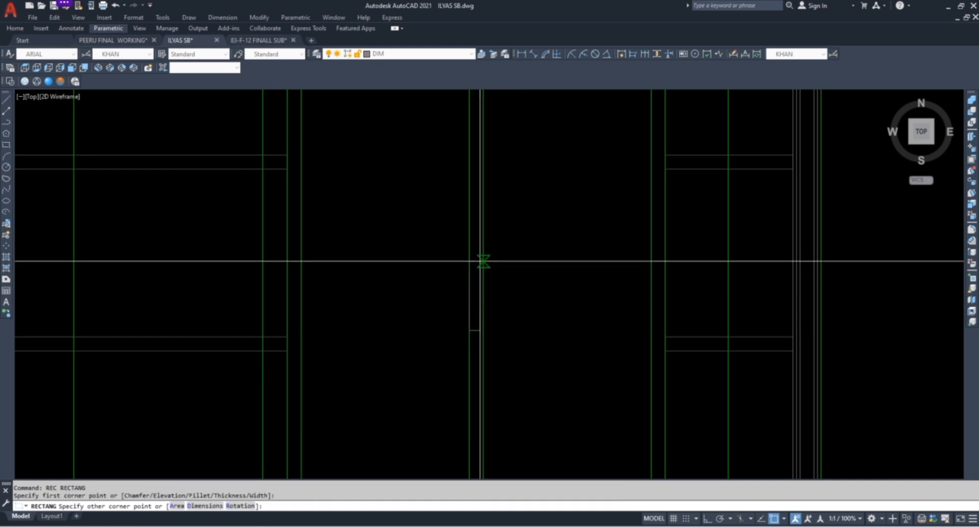
pyautogui.click(483, 227)
pyautogui.click(418, 331)
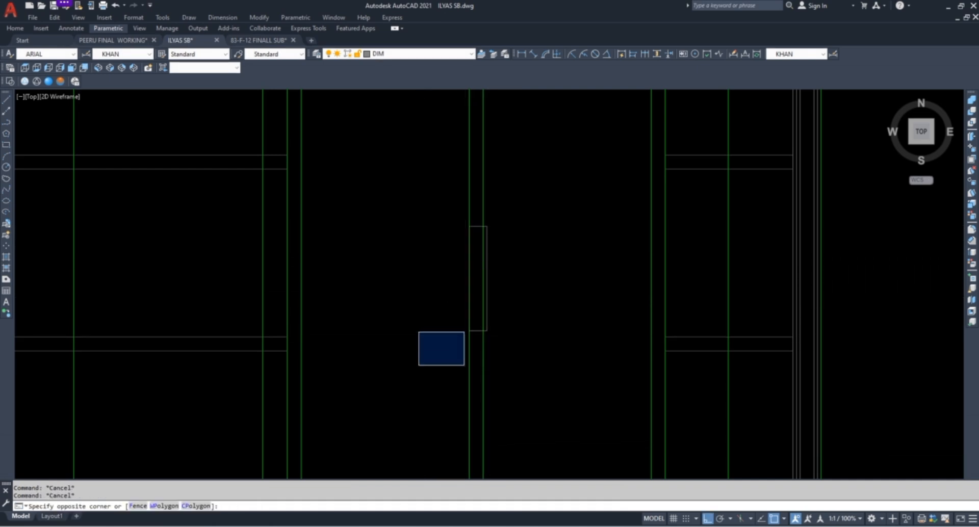
pyautogui.press('Escape')
pyautogui.press('Escape')
# Stretch the handle rectangle's right side back to the right mullion line so its width equals the mullion's
pyautogui.scroll(2, 496, 232)
pyautogui.click(503, 190)
pyautogui.click(478, 404)
pyautogui.write('S')
pyautogui.press('Return')
pyautogui.scroll(4, 480, 392)
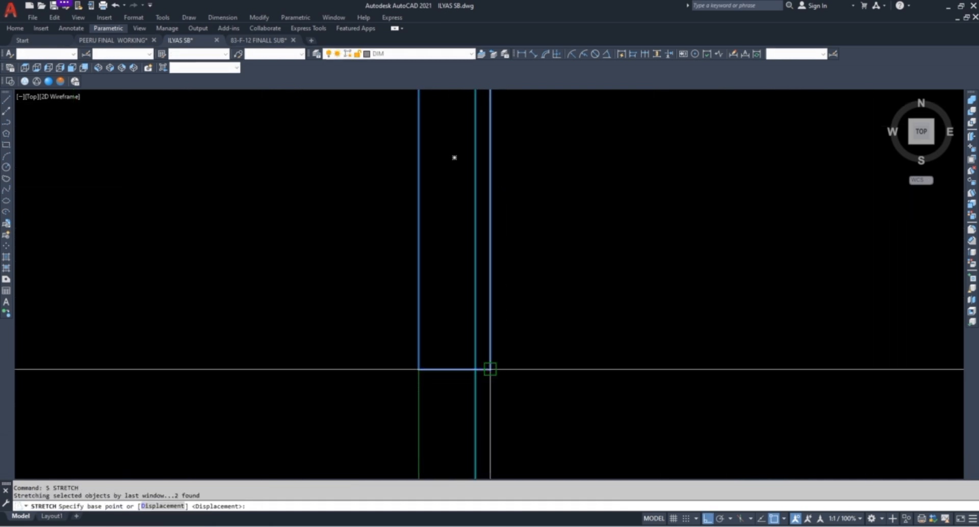
pyautogui.click(491, 370)
pyautogui.click(476, 369)
pyautogui.press('Escape')
# Move the handle rectangle horizontally out of the mullion onto the left door leaf
pyautogui.click(453, 370)
pyautogui.write('M')
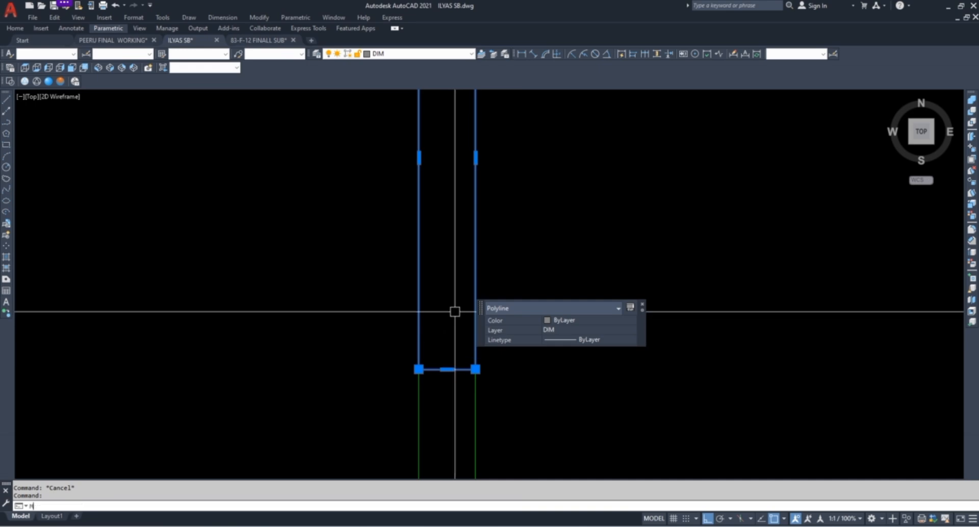
pyautogui.press('Return')
pyautogui.click(451, 317)
pyautogui.click(302, 330)
pyautogui.press('Escape')
# Move the handle rectangle right so that it touches the left mullion line
pyautogui.click(302, 331)
pyautogui.click(300, 312)
pyautogui.scroll(-5, 300, 312)
pyautogui.write('M')
pyautogui.press('Return')
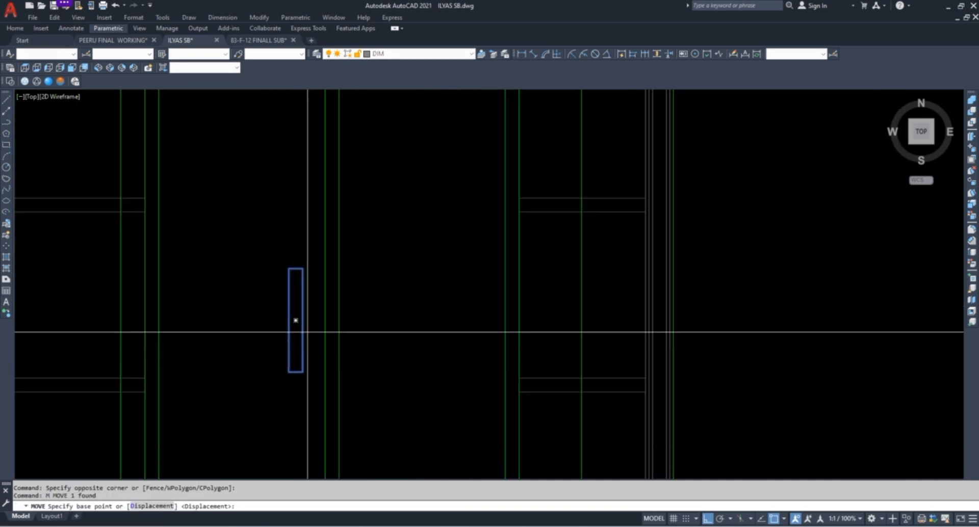
pyautogui.scroll(-2, 313, 309)
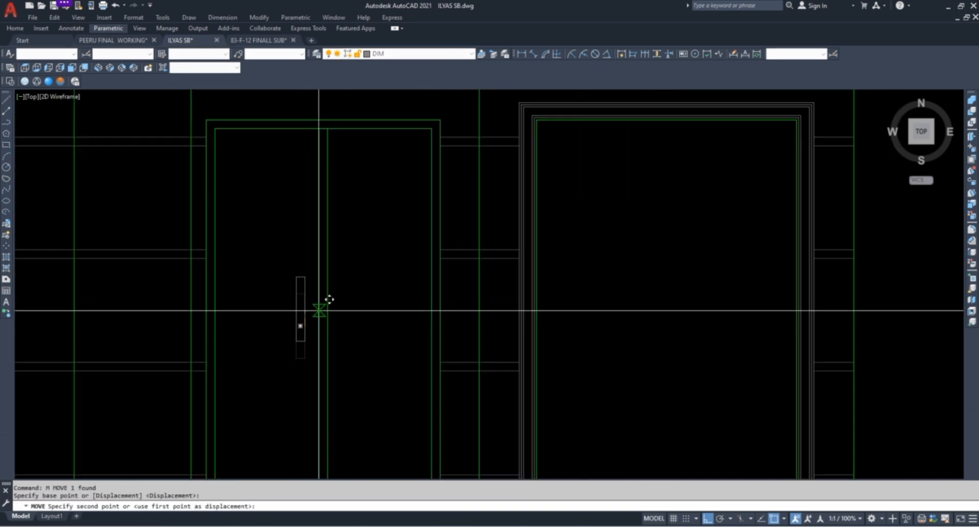
pyautogui.click(319, 321)
pyautogui.click(314, 327)
pyautogui.press('Escape')
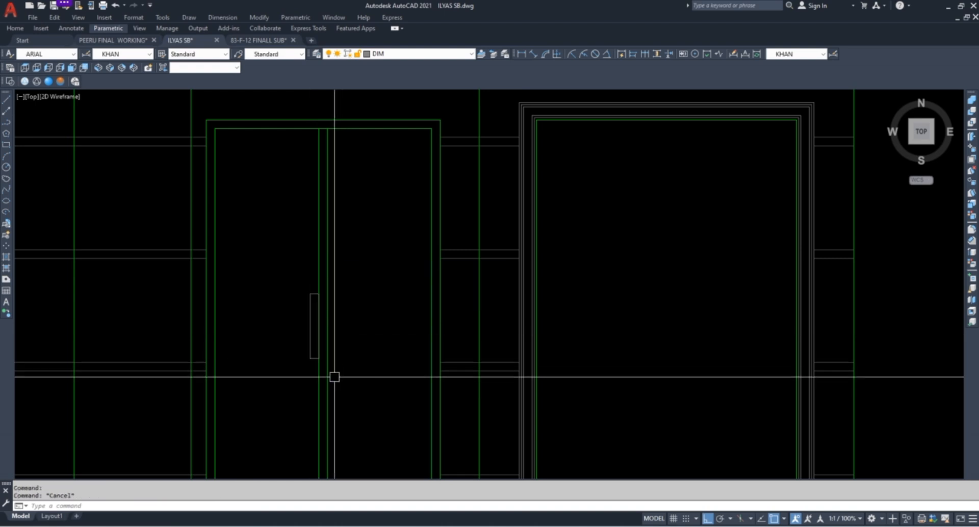
# Move the handle rectangle across the mullion so its left side sits on the right mullion line
pyautogui.click(326, 378)
pyautogui.press('Escape')
pyautogui.click(312, 347)
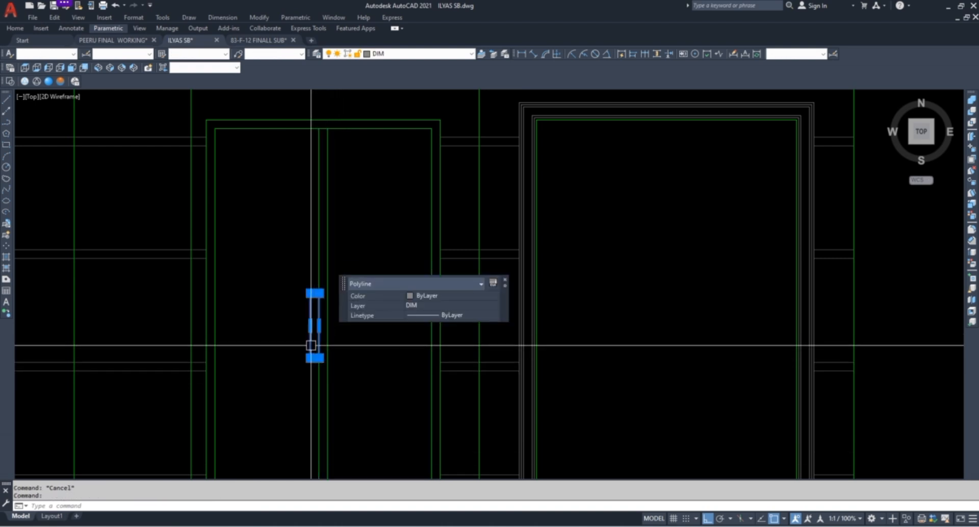
pyautogui.write('m')
pyautogui.press('Return')
pyautogui.scroll(3, 311, 346)
pyautogui.click(314, 318)
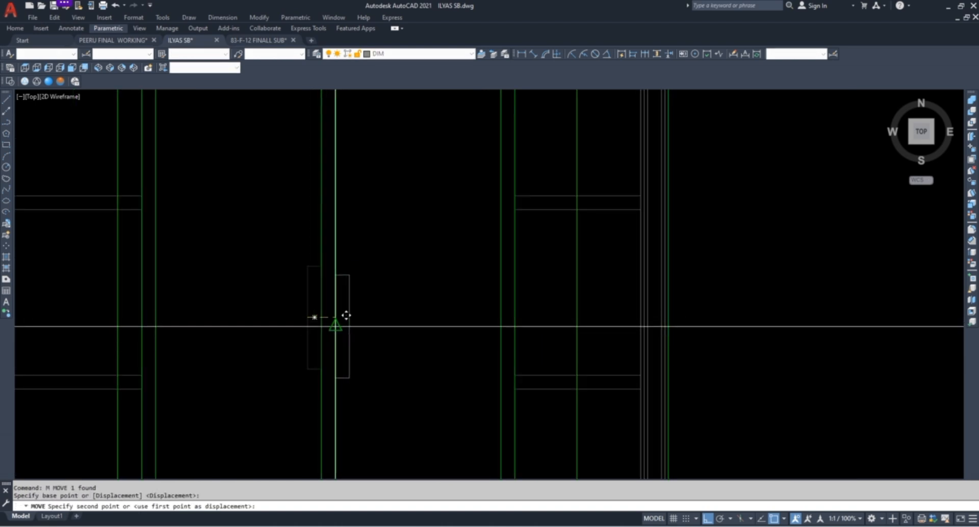
pyautogui.click(335, 327)
# Move the handle rectangle right by its own width, leaving a gap to the mullion
pyautogui.click(349, 338)
pyautogui.write('m')
pyautogui.press('Return')
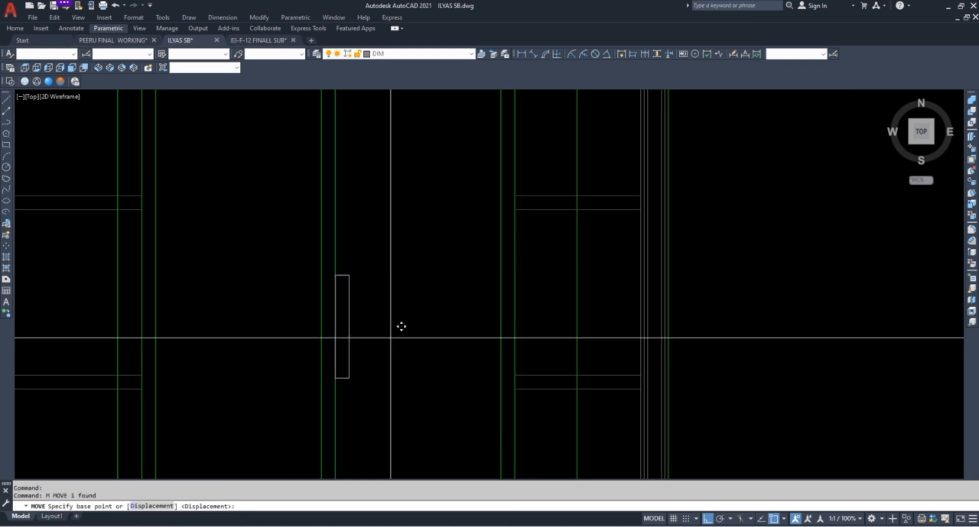
pyautogui.click(402, 327)
pyautogui.click(414, 338)
# Mirror the handle rectangle about the door's vertical centre line onto the left leaf, keeping the original
pyautogui.click(362, 357)
pyautogui.write('mi')
pyautogui.press('Return')
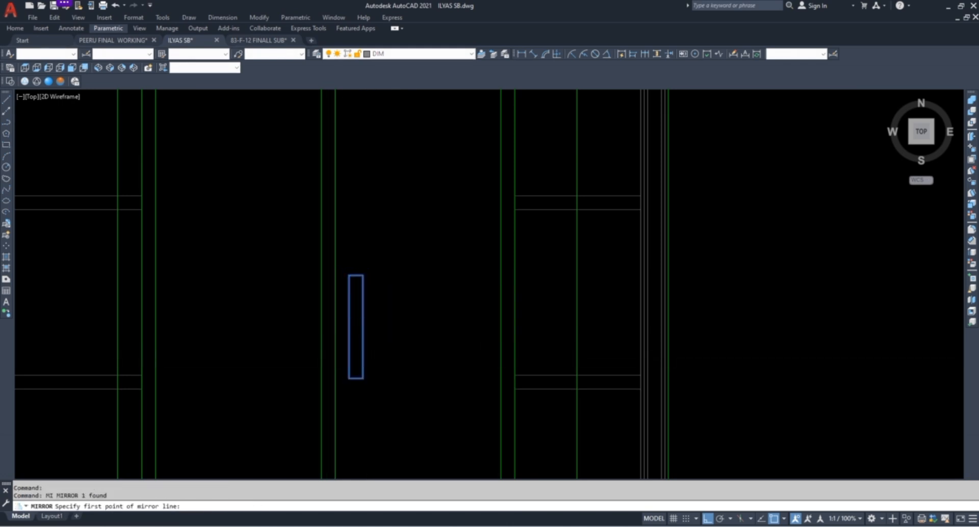
pyautogui.scroll(-2, 321, 367)
pyautogui.scroll(4, 332, 137)
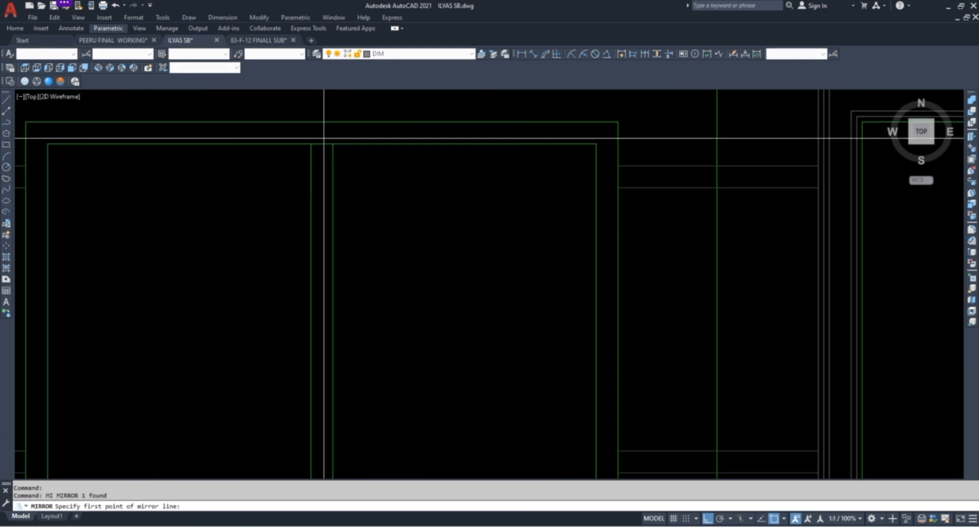
pyautogui.click(323, 143)
pyautogui.click(366, 223)
pyautogui.press('Return')
pyautogui.press('Escape')
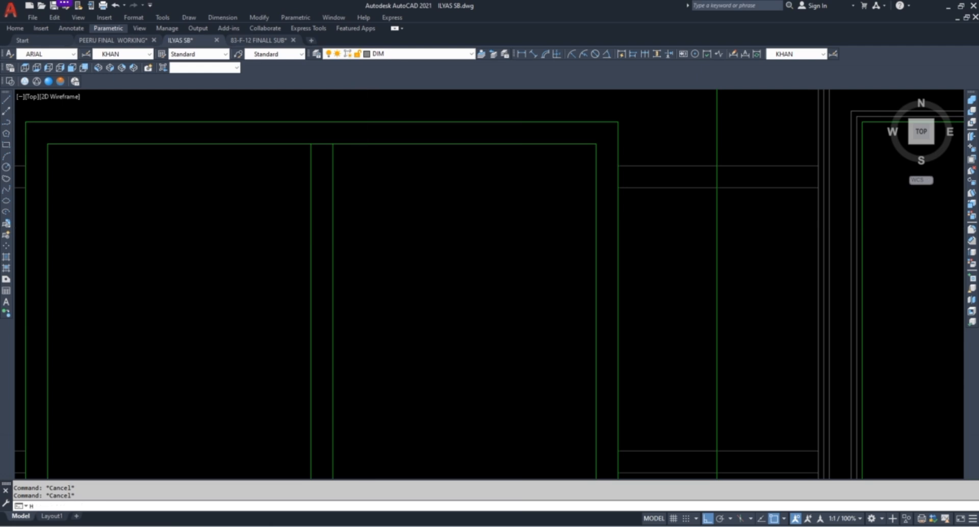
# Fill both door handle rectangles with a solid hatch
pyautogui.press('Return')
pyautogui.scroll(-3, 307, 248)
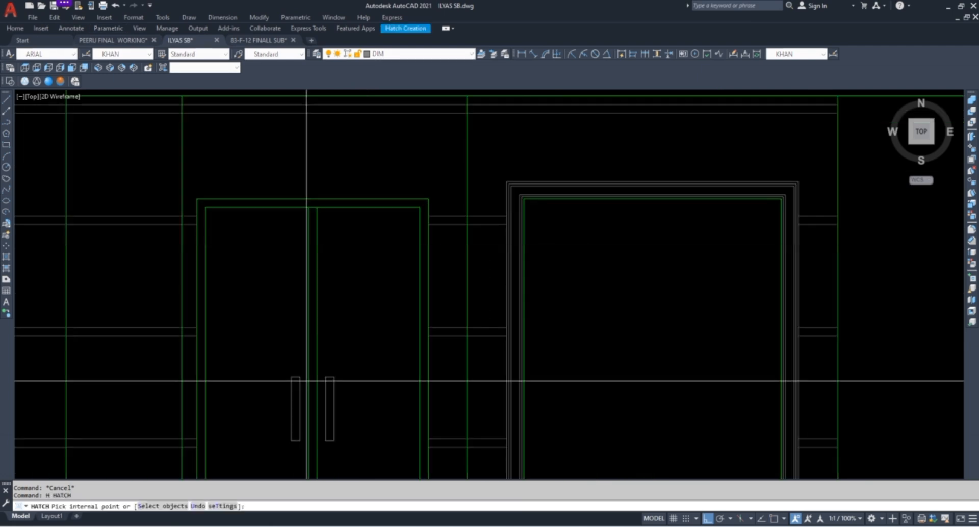
pyautogui.scroll(3, 303, 392)
pyautogui.click(288, 403)
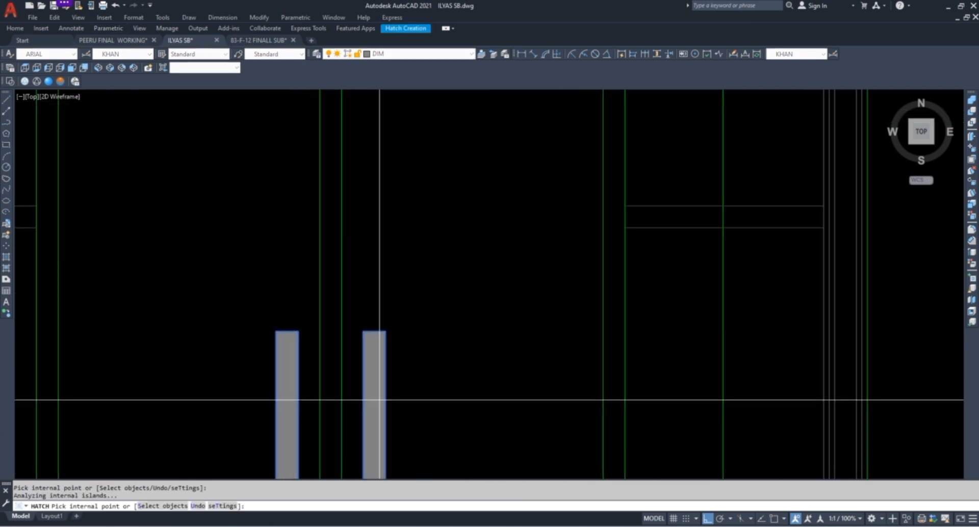
pyautogui.press('Return')
pyautogui.scroll(-4, 403, 306)
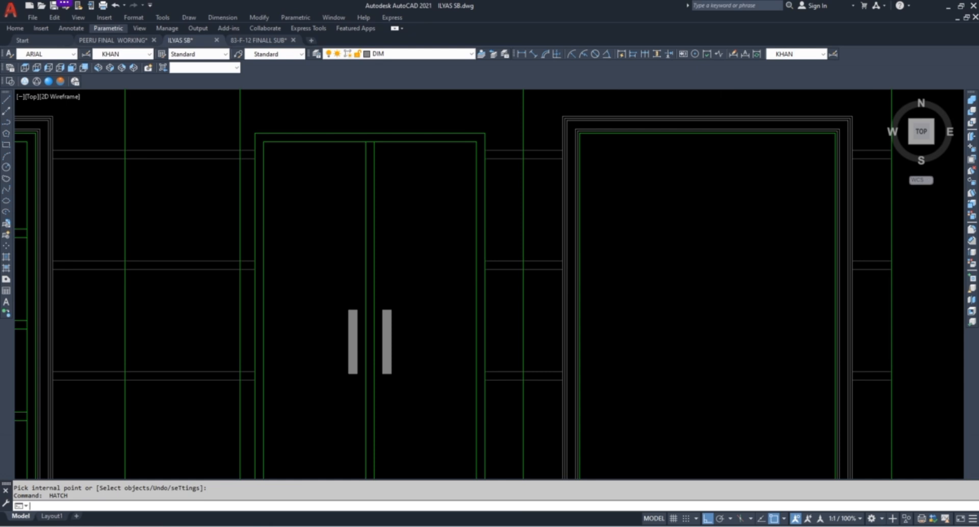
# Fill the door's outer frame and central mullion with a solid hatch
pyautogui.press('Return')
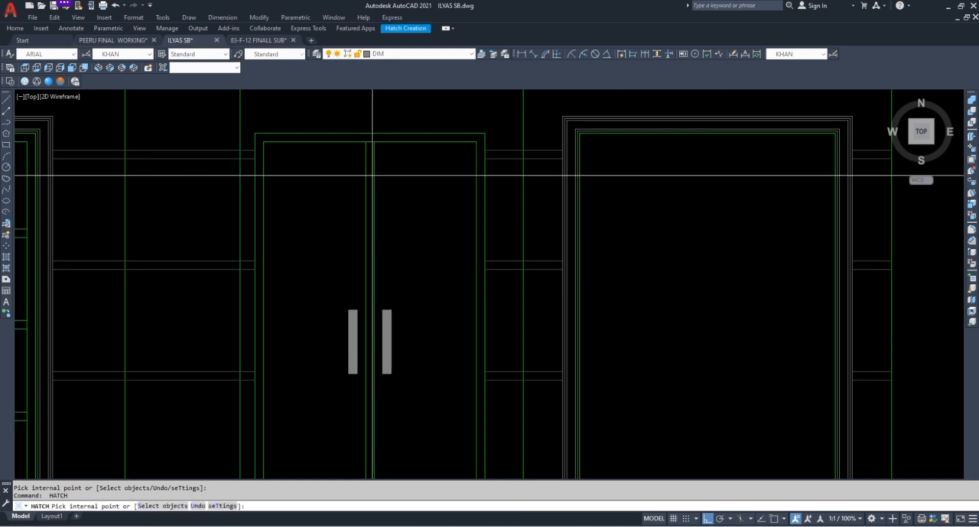
pyautogui.click(368, 138)
pyautogui.click(371, 151)
pyautogui.press('Return')
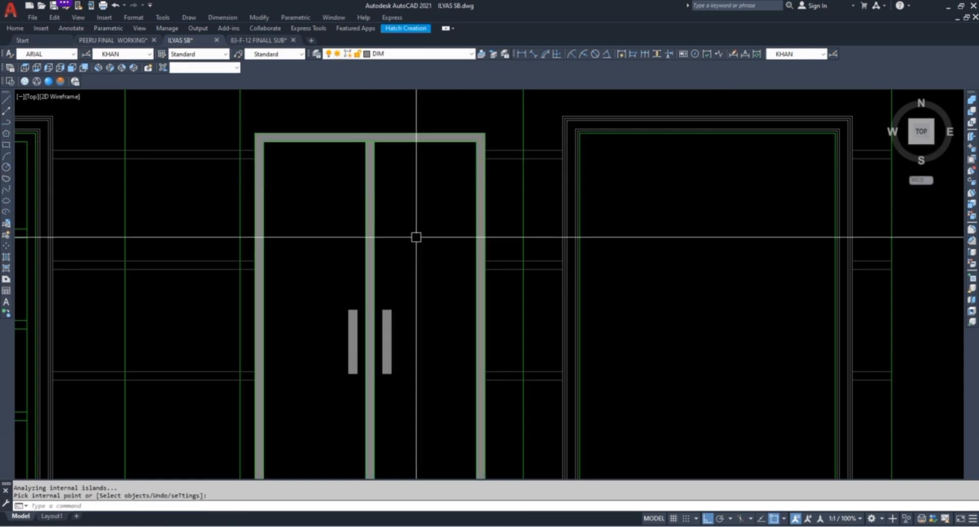
pyautogui.press('Escape')
pyautogui.scroll(-4, 428, 279)
pyautogui.scroll(3, 460, 313)
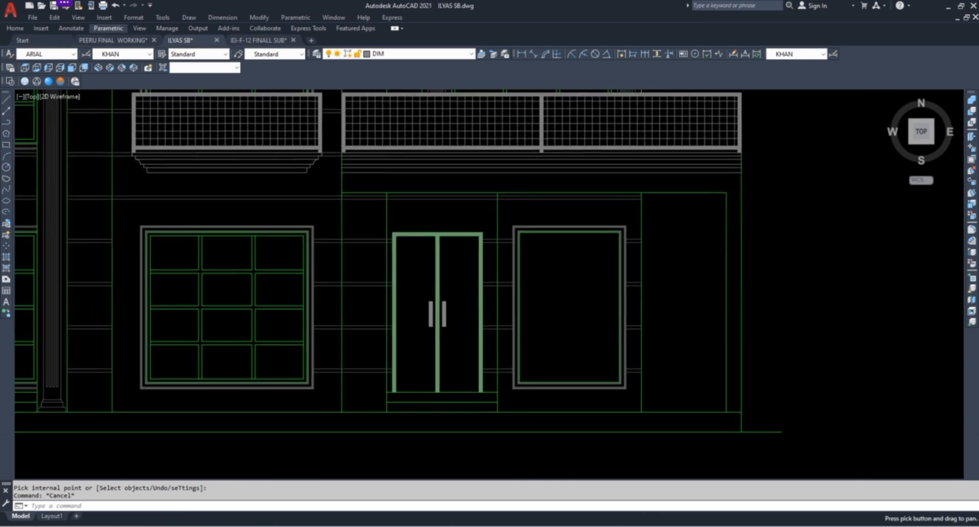
pyautogui.press('Escape')
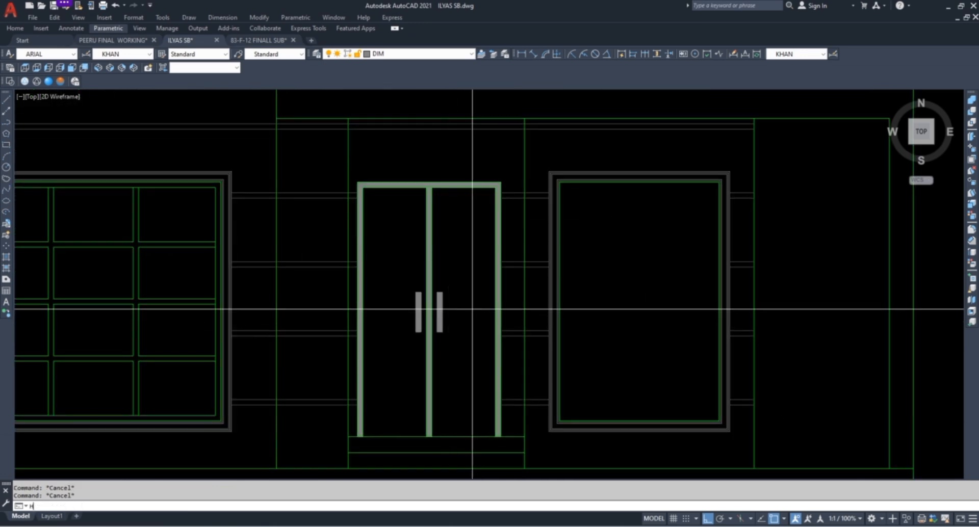
# Hatch the right door leaf around its handle with the current solid pattern
pyautogui.write('H')
pyautogui.press('Return')
pyautogui.scroll(2, 460, 270)
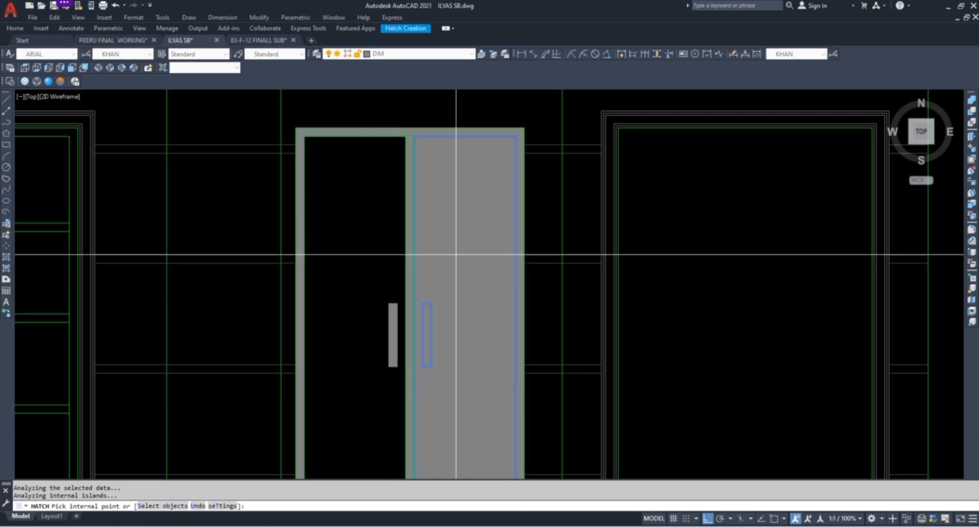
pyautogui.press('Return')
pyautogui.click(459, 238)
pyautogui.press('Escape')
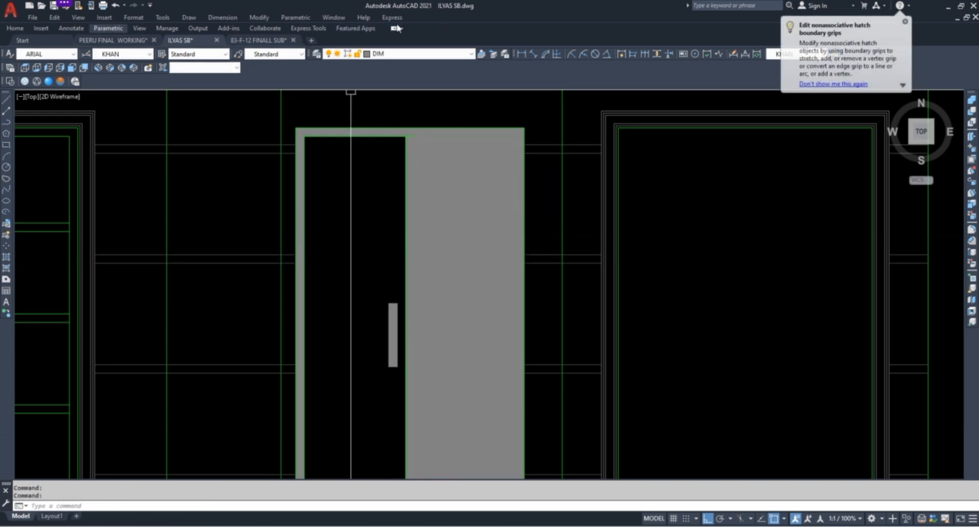
# Change the right door leaf's hatch to the ANSI31 pattern and enlarge its scale
pyautogui.click(446, 173)
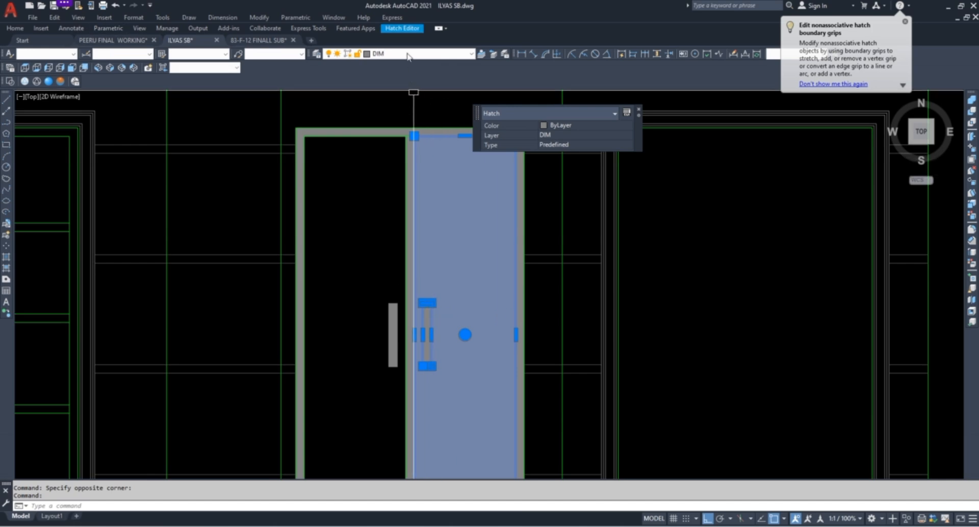
pyautogui.click(401, 29)
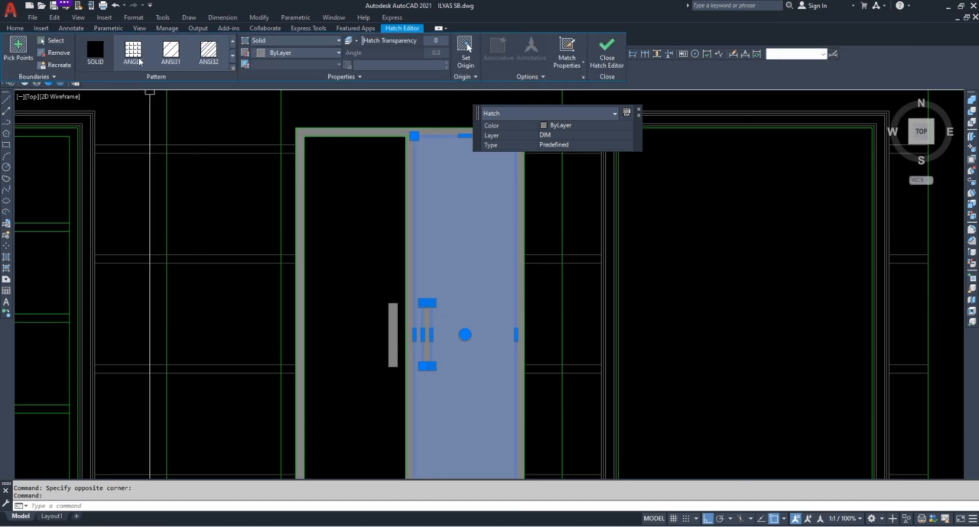
pyautogui.click(173, 59)
pyautogui.click(172, 57)
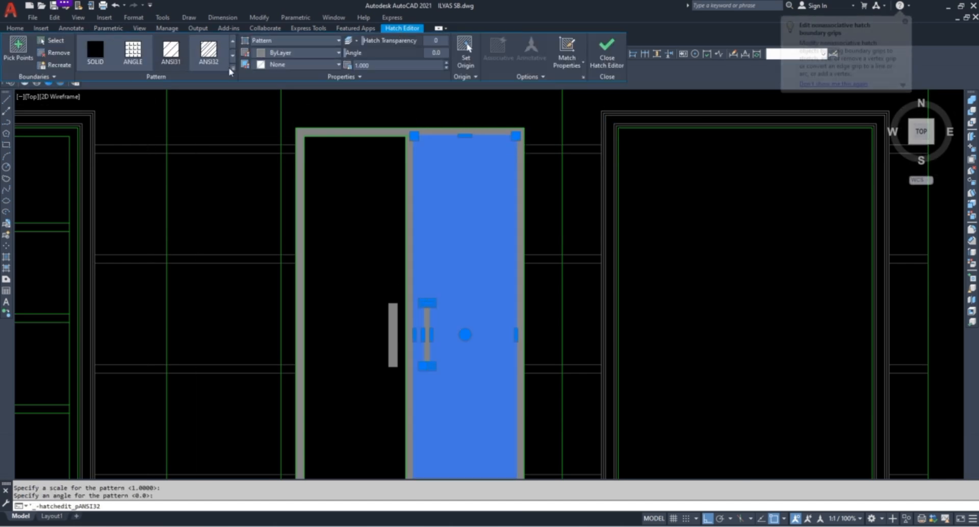
pyautogui.click(378, 67)
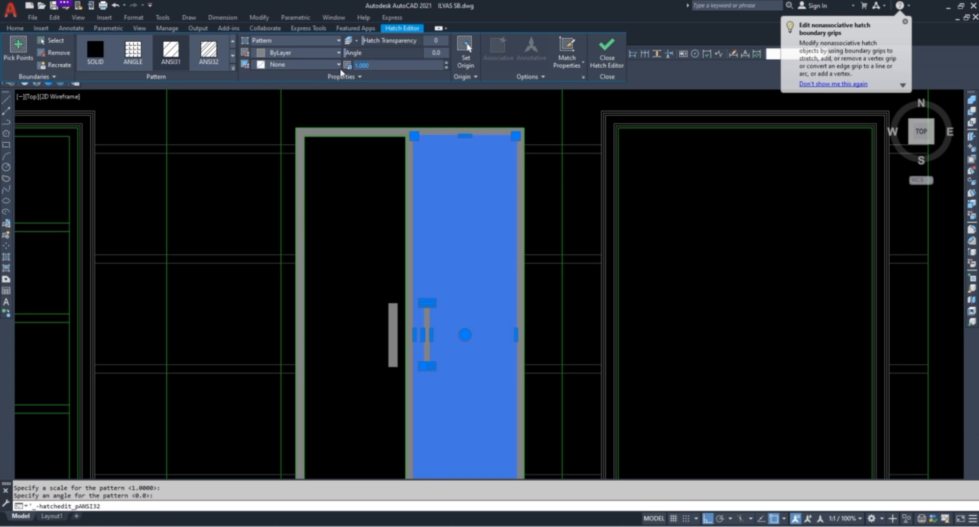
pyautogui.press('Return')
pyautogui.press('Escape')
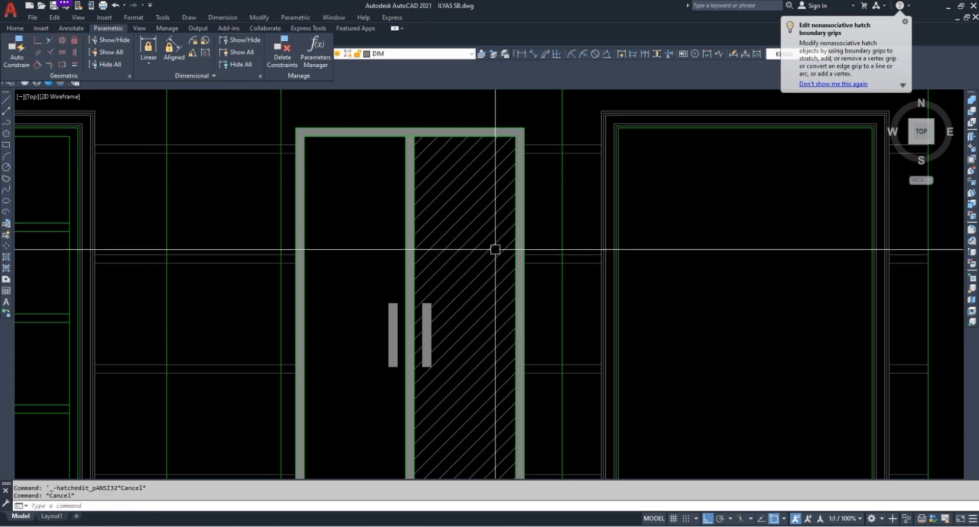
# Mirror the right door leaf's hatch about the mullion's centre onto the left leaf, keeping the original
pyautogui.click(483, 246)
pyautogui.write('mi')
pyautogui.press('Return')
pyautogui.scroll(5, 409, 137)
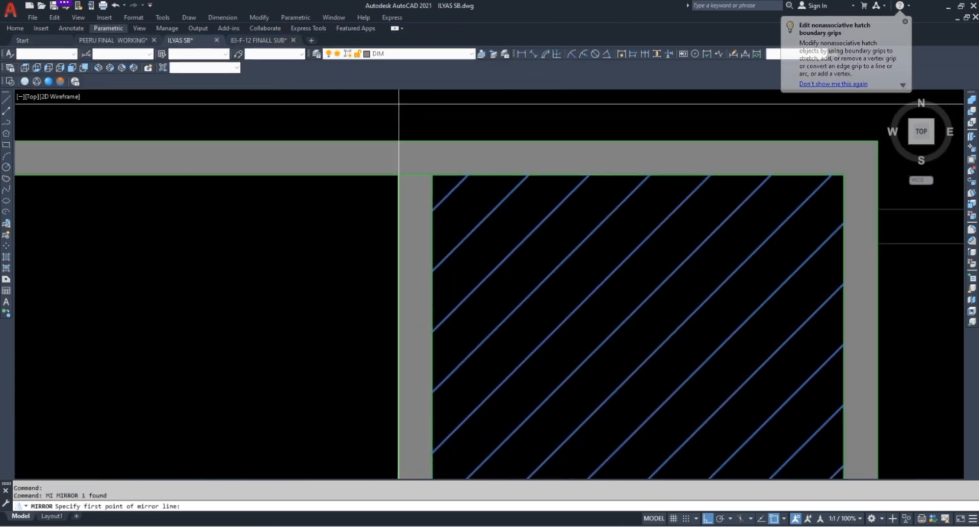
pyautogui.click(412, 138)
pyautogui.scroll(-8, 409, 291)
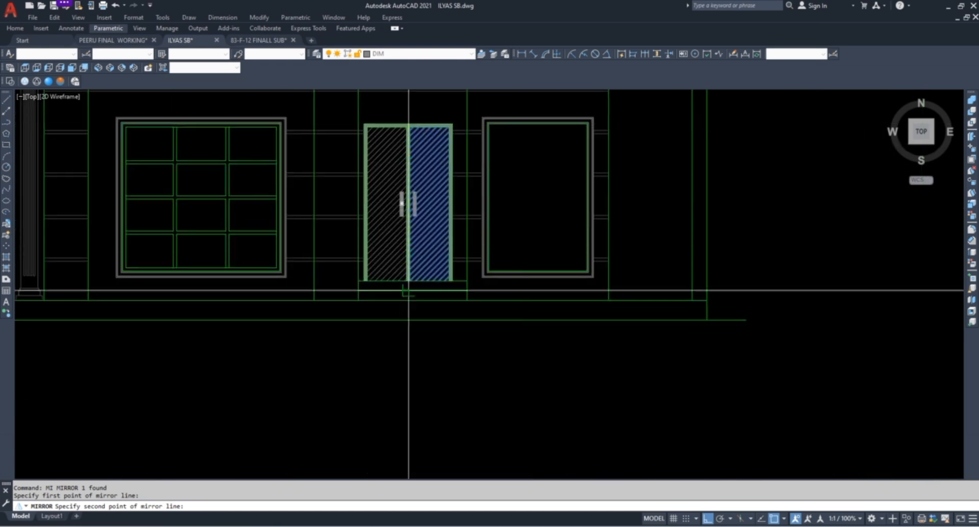
pyautogui.press('Return')
pyautogui.scroll(4, 404, 175)
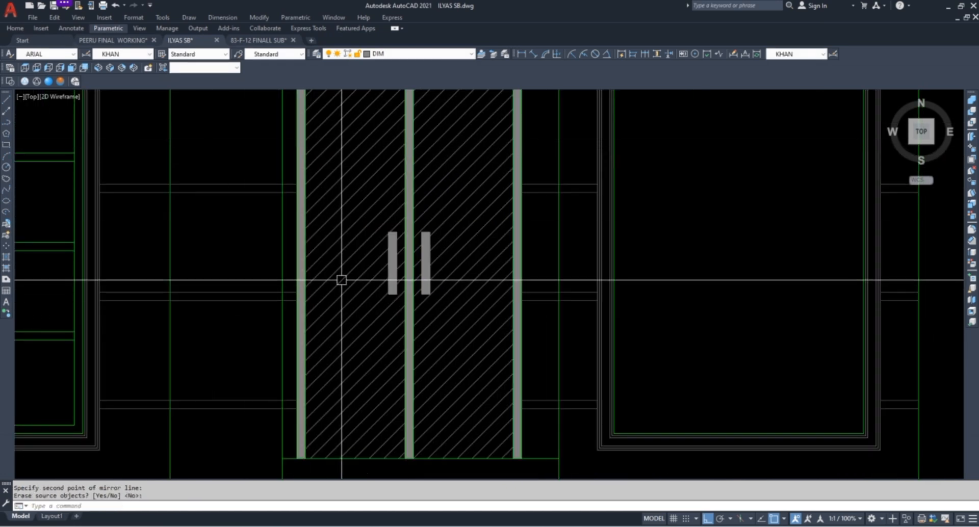
pyautogui.scroll(-3, 531, 393)
pyautogui.scroll(2, 459, 329)
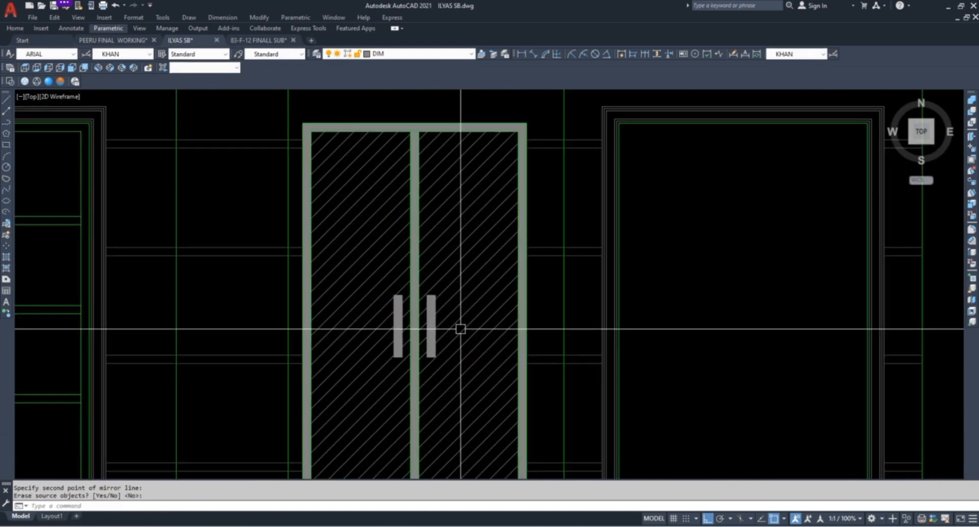
# Erase the solid hatch from the door's outer frame and central mullion
pyautogui.scroll(2, 447, 316)
pyautogui.scroll(-3, 461, 286)
pyautogui.scroll(5, 439, 195)
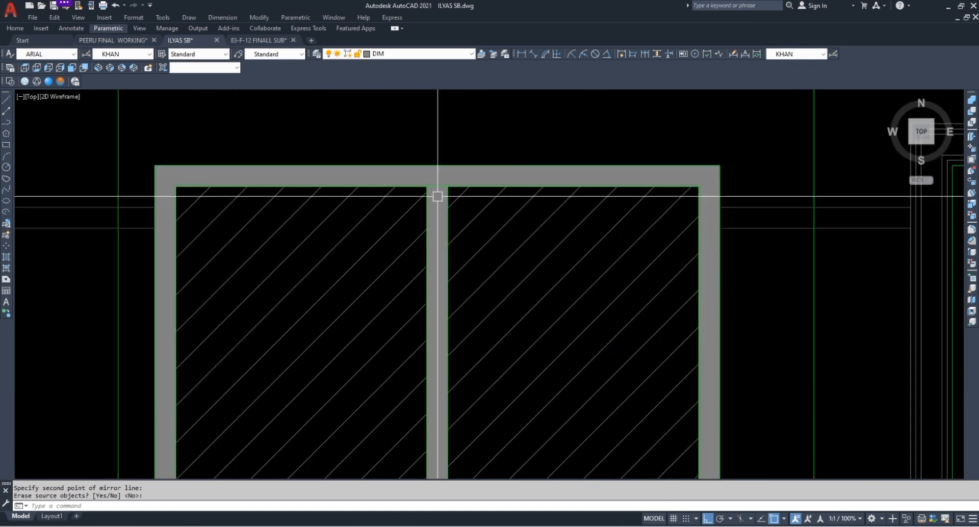
pyautogui.press('Escape')
pyautogui.press('Escape')
pyautogui.click(438, 206)
pyautogui.write('e')
pyautogui.press('Return')
pyautogui.scroll(-3, 449, 168)
pyautogui.scroll(3, 461, 344)
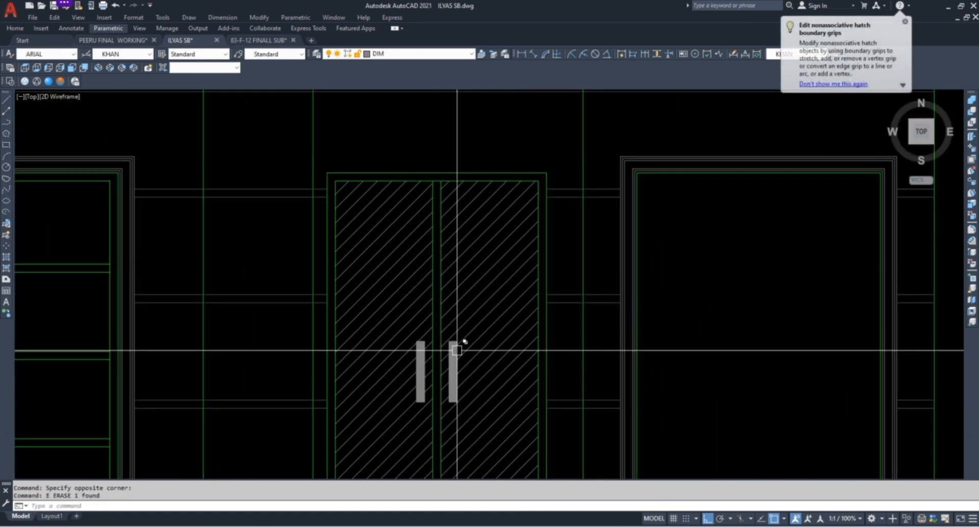
pyautogui.scroll(-3, 449, 228)
pyautogui.scroll(-3, 476, 286)
pyautogui.moveTo(477, 286); pyautogui.dragTo(442, 298, button='middle')
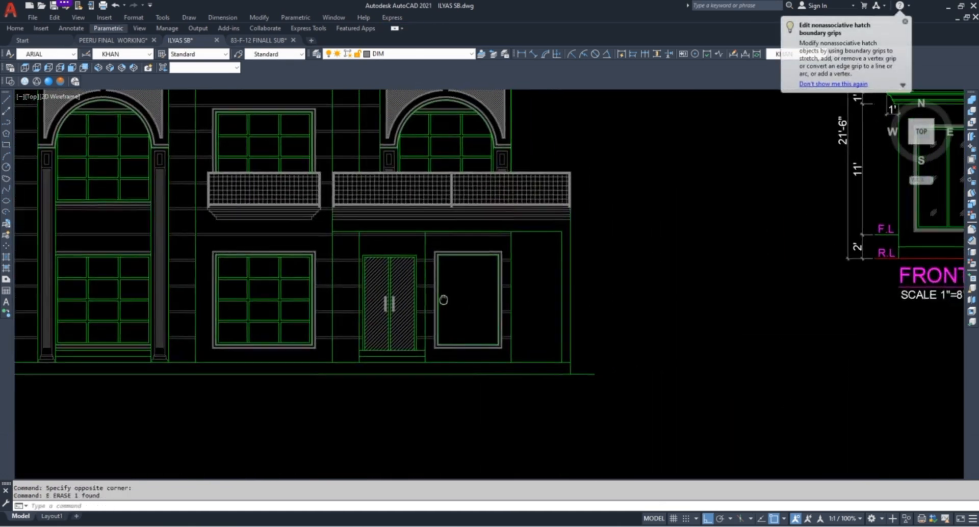
# Hatch the blank window opening beside the double door with the current pattern
pyautogui.scroll(3, 478, 297)
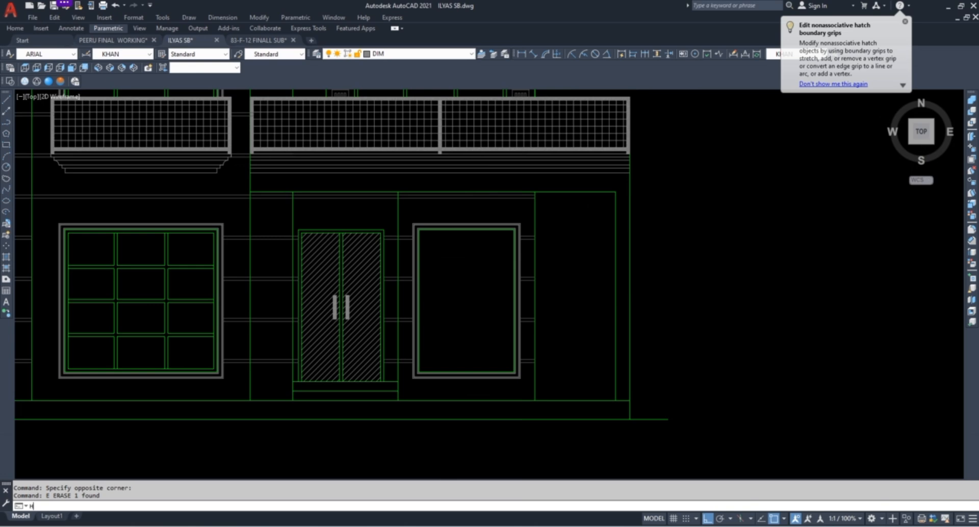
pyautogui.write('h')
pyautogui.press('Return')
pyautogui.scroll(4, 459, 285)
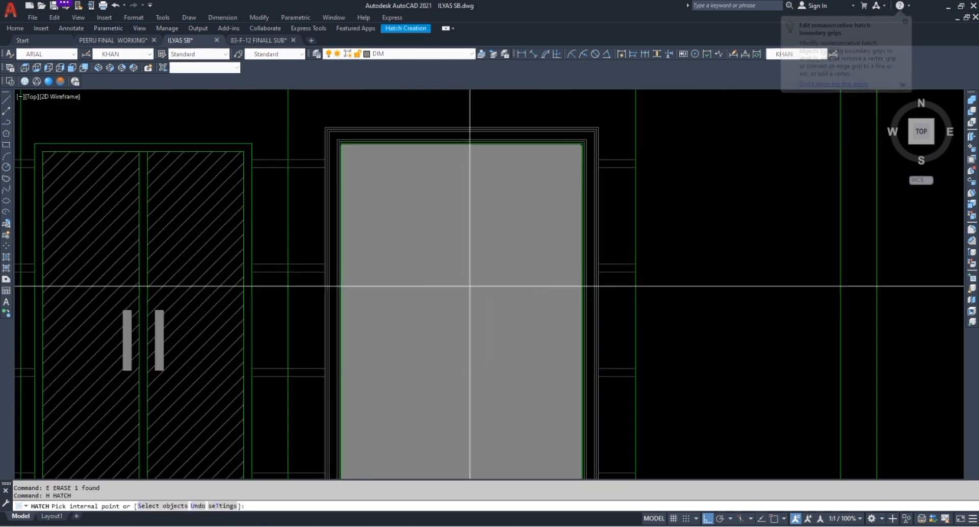
pyautogui.click(470, 285)
pyautogui.press('Return')
# Change the window opening's hatch to the HEX pattern and enlarge its scale, trying 20 and then 15
pyautogui.click(461, 238)
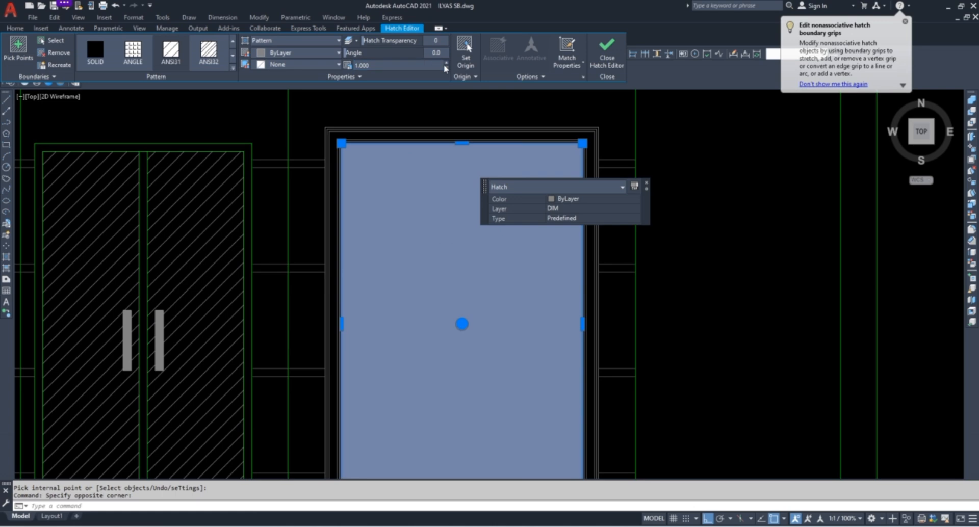
pyautogui.click(232, 68)
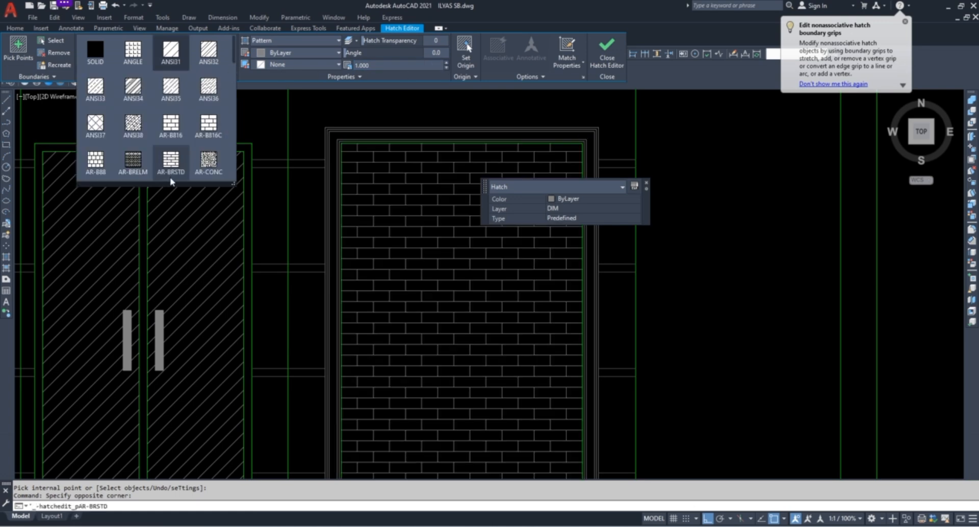
pyautogui.scroll(-7, 192, 148)
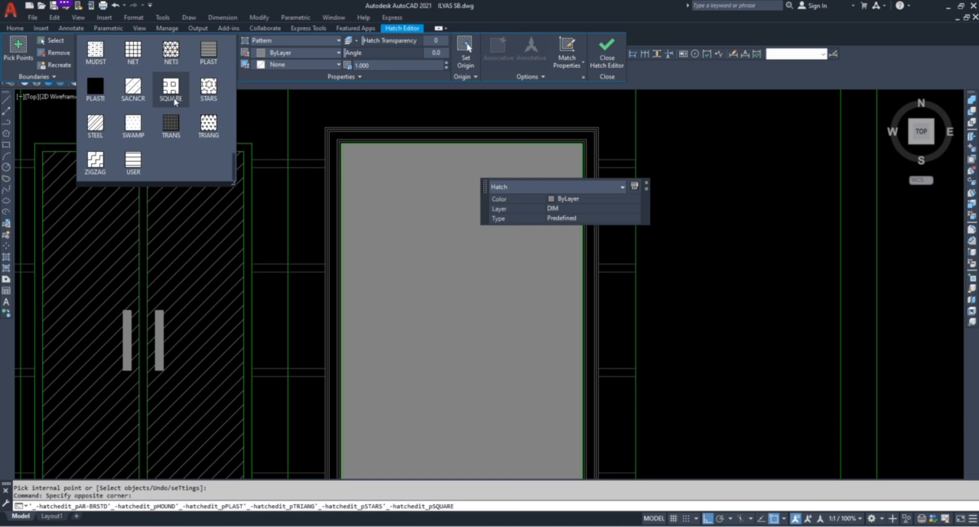
pyautogui.scroll(3, 178, 139)
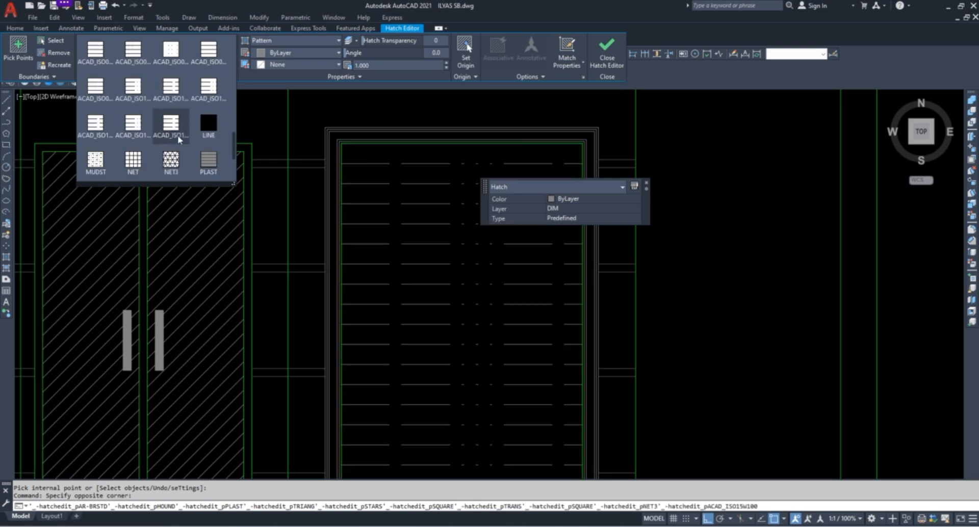
pyautogui.scroll(3, 179, 135)
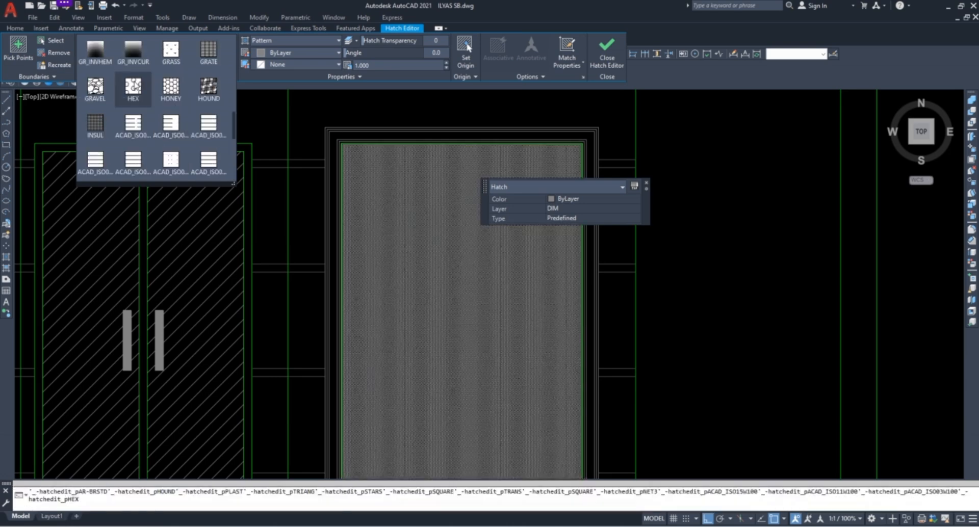
pyautogui.click(140, 88)
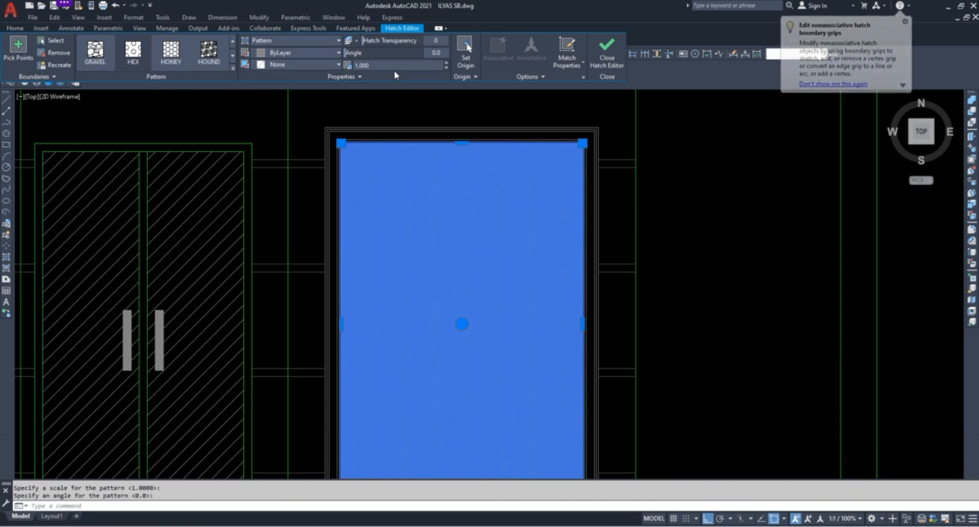
pyautogui.click(347, 65)
pyautogui.write('2')
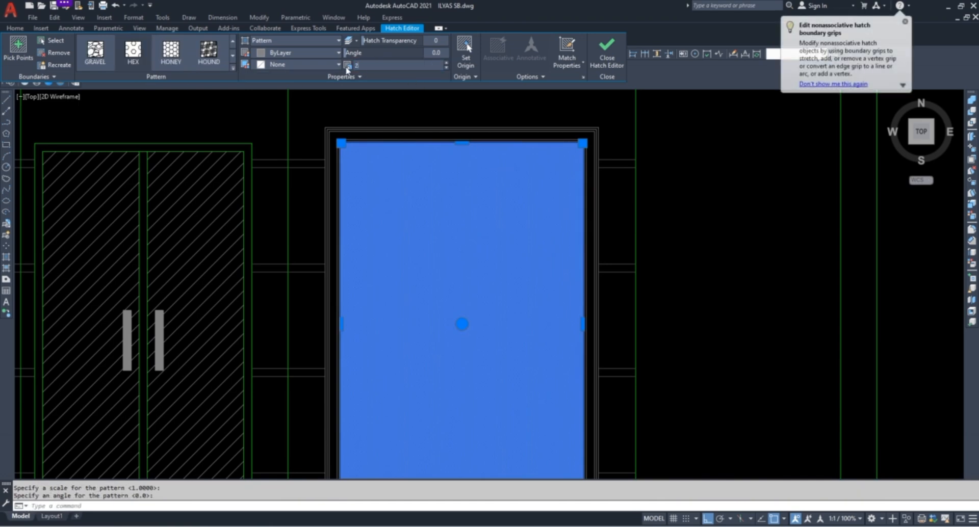
pyautogui.write('0')
pyautogui.press('Return')
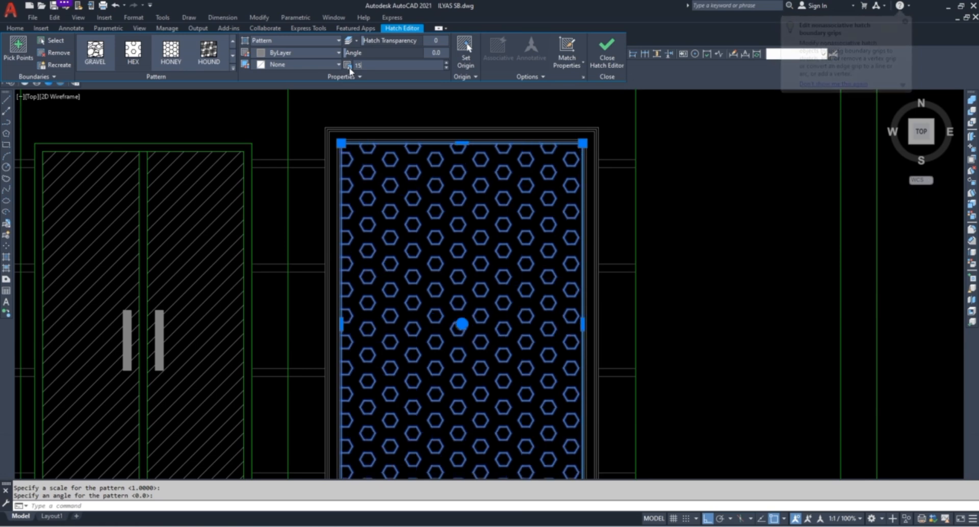
pyautogui.press('Escape')
# Save the drawing
pyautogui.scroll(-4, 508, 198)
pyautogui.scroll(-5, 508, 198)
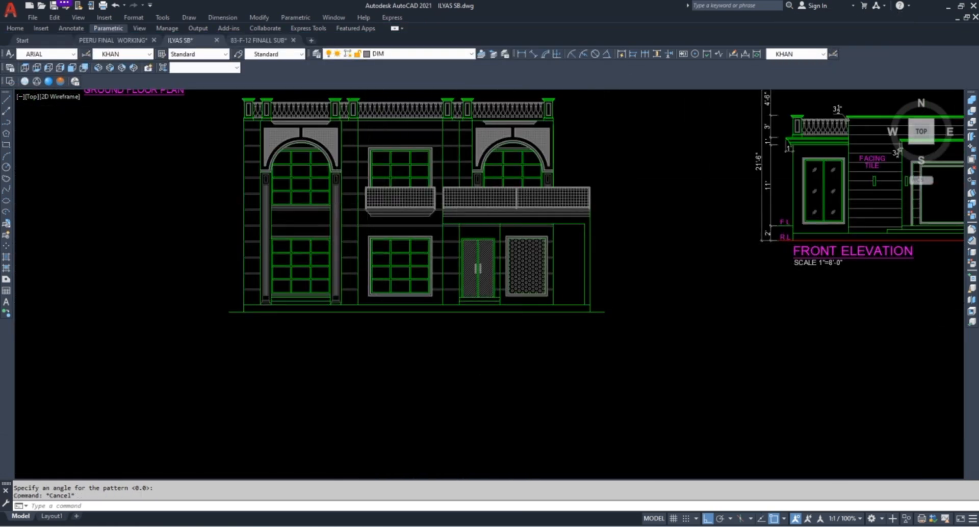
pyautogui.scroll(-2, 393, 328)
pyautogui.scroll(2, 389, 203)
pyautogui.scroll(-4, 477, 252)
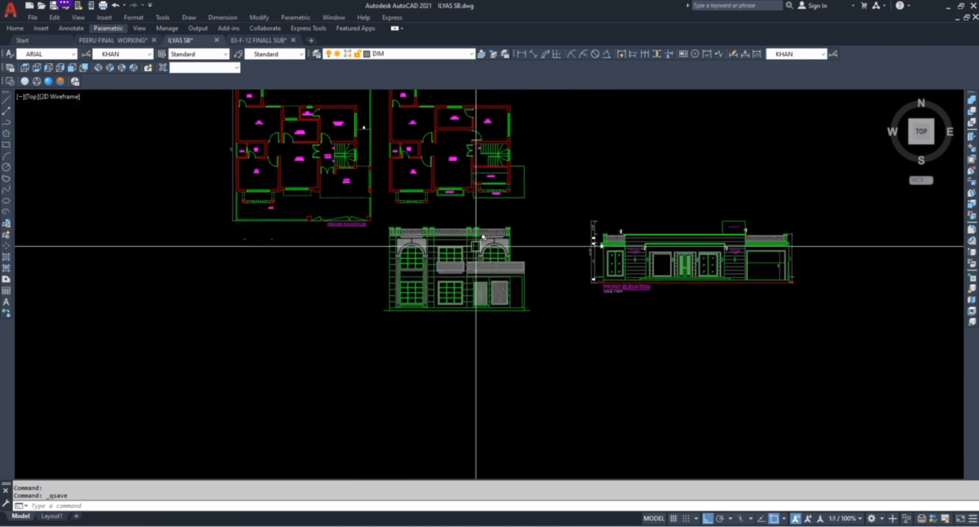
# Copy the vertical dimensions with the F.L and R.L level marks from the reference front elevation to the new elevation's base line
pyautogui.scroll(2, 605, 236)
pyautogui.scroll(6, 605, 236)
pyautogui.click(593, 127)
pyautogui.scroll(-4, 507, 332)
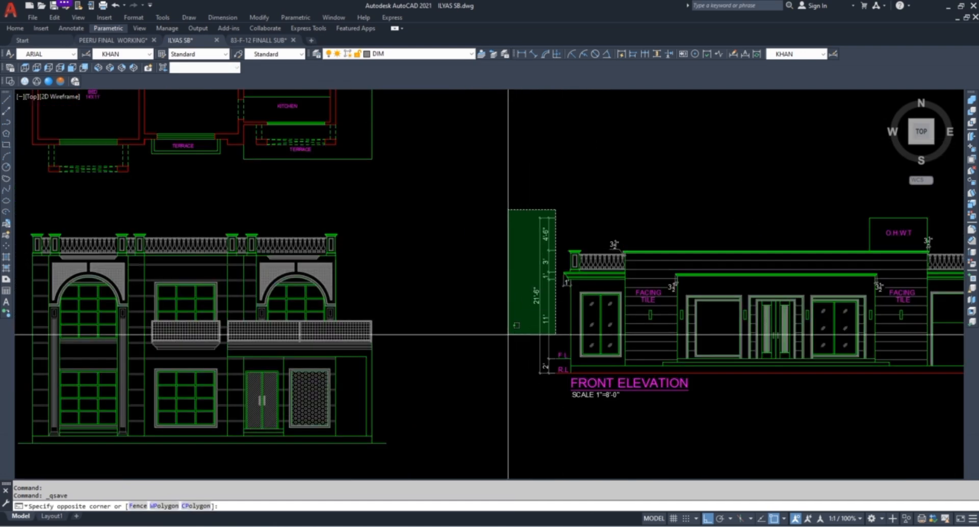
pyautogui.click(518, 363)
pyautogui.scroll(6, 515, 346)
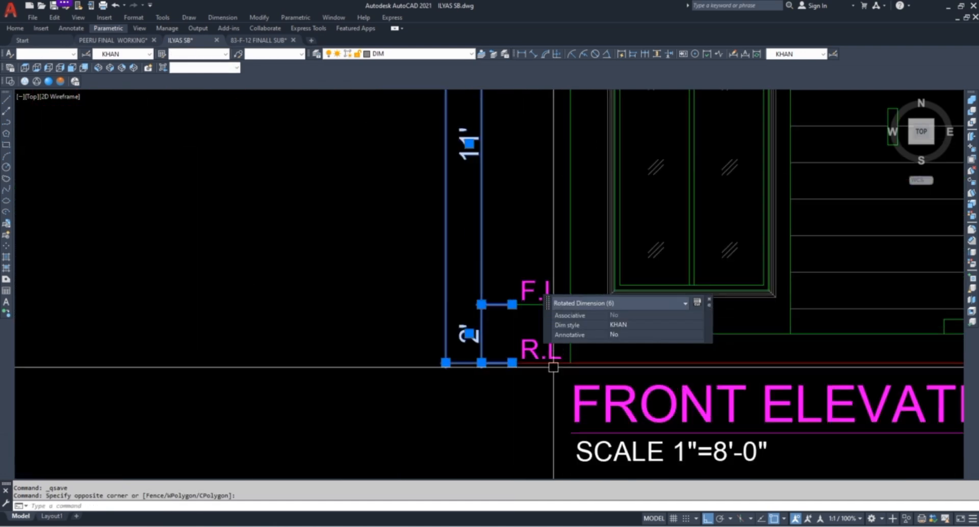
pyautogui.click(523, 275)
pyautogui.click(480, 368)
pyautogui.click(487, 417)
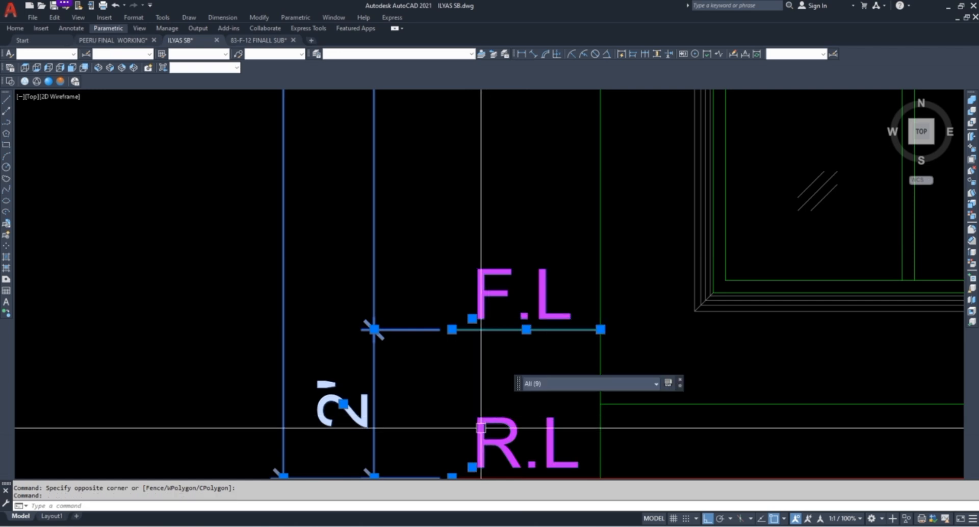
pyautogui.scroll(-4, 480, 428)
pyautogui.write('co')
pyautogui.press('Return')
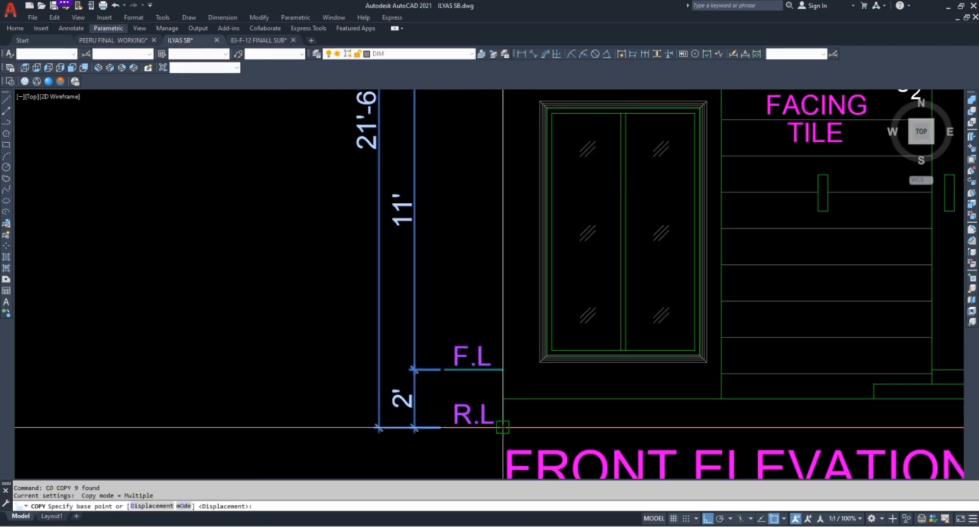
pyautogui.click(502, 427)
pyautogui.scroll(-5, 502, 427)
pyautogui.scroll(6, 658, 351)
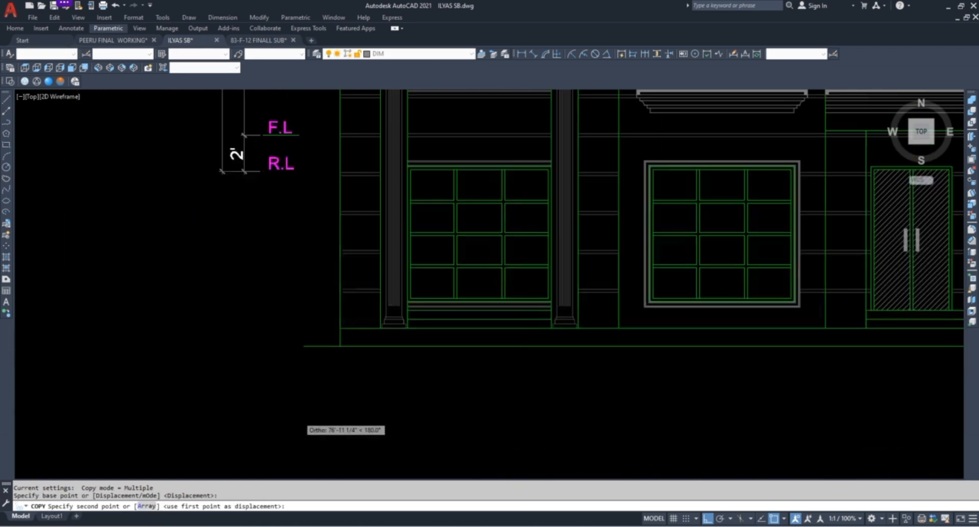
pyautogui.click(334, 346)
pyautogui.press('Escape')
# Stretch the upper ends of the copied dimensions up by 24 inches
pyautogui.scroll(-4, 332, 378)
pyautogui.scroll(4, 327, 245)
pyautogui.press('Escape')
pyautogui.press('Escape')
pyautogui.click(327, 273)
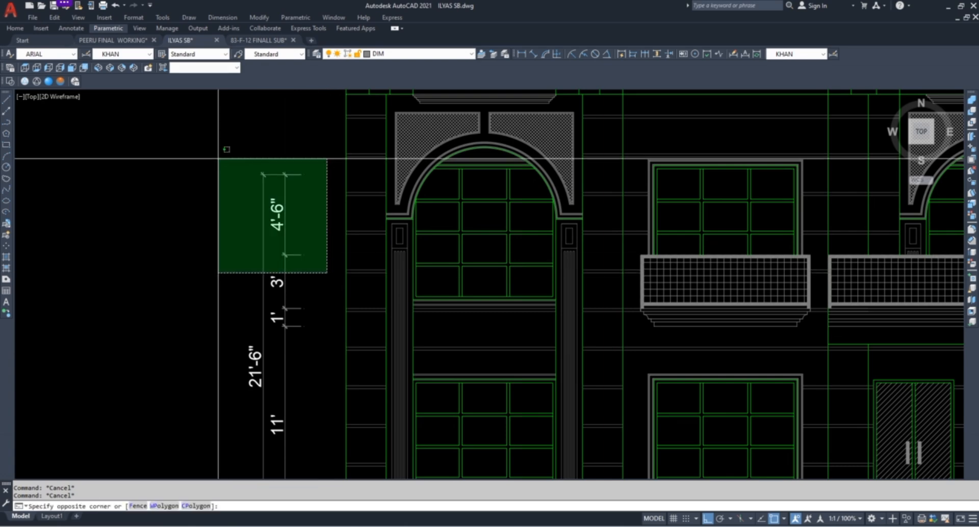
pyautogui.click(219, 159)
pyautogui.write('s')
pyautogui.press('Return')
pyautogui.click(177, 312)
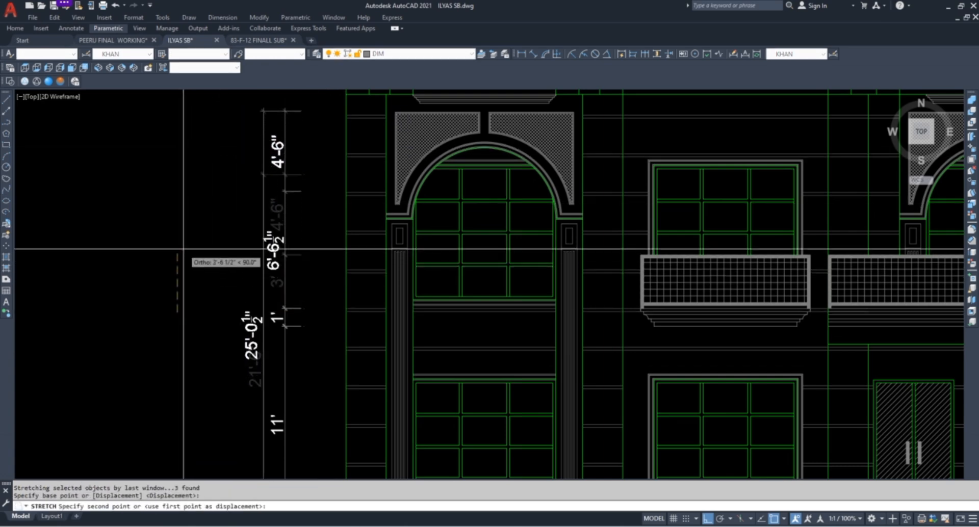
pyautogui.scroll(-2, 298, 319)
pyautogui.scroll(4, 309, 250)
# Stretch the upper dimension ends up by a further 6' towards the roof parapet
pyautogui.click(308, 303)
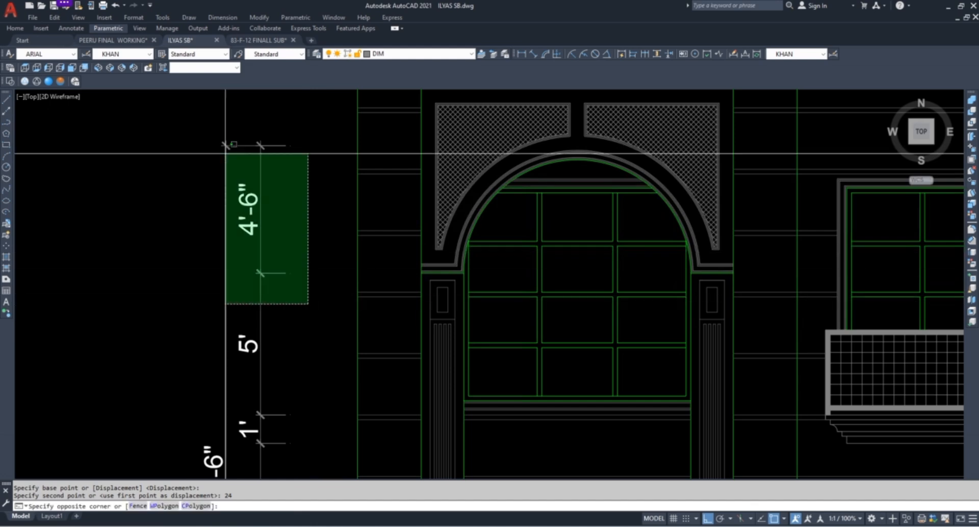
pyautogui.click(190, 126)
pyautogui.write('s')
pyautogui.press('Return')
pyautogui.click(141, 294)
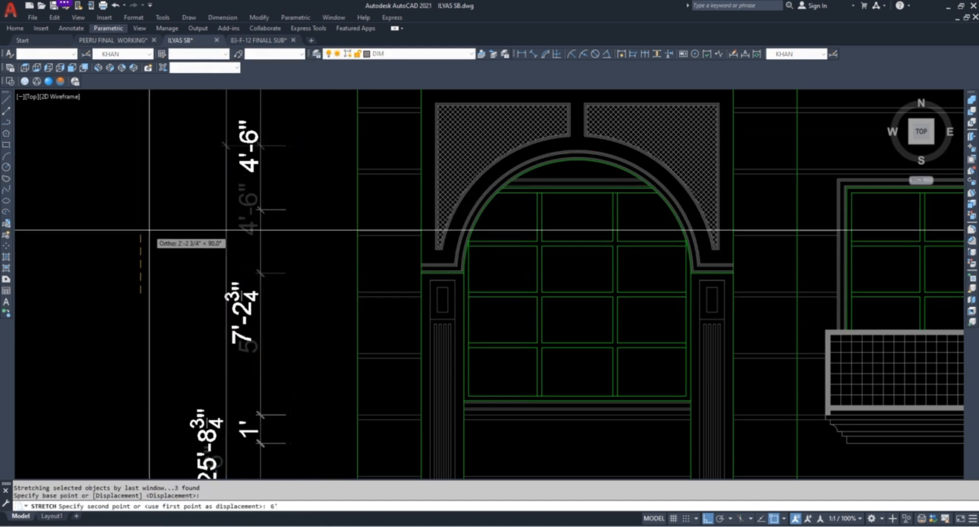
pyautogui.scroll(-5, 286, 324)
pyautogui.scroll(5, 309, 234)
pyautogui.press('Escape')
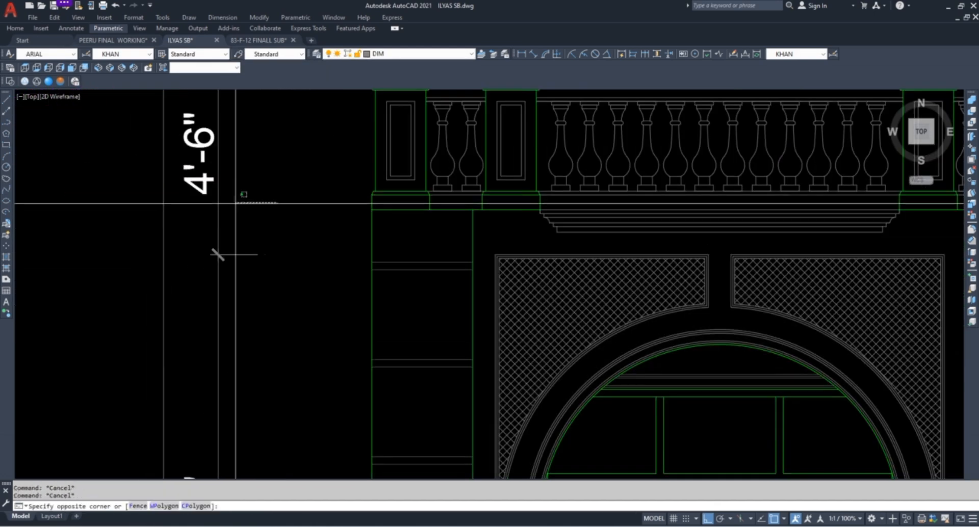
# Move the lower end of the top 4'-6" dimension up by 12 inches to the parapet base
pyautogui.click(255, 254)
pyautogui.click(265, 254)
pyautogui.write('12')
pyautogui.press('Escape')
pyautogui.press('Escape')
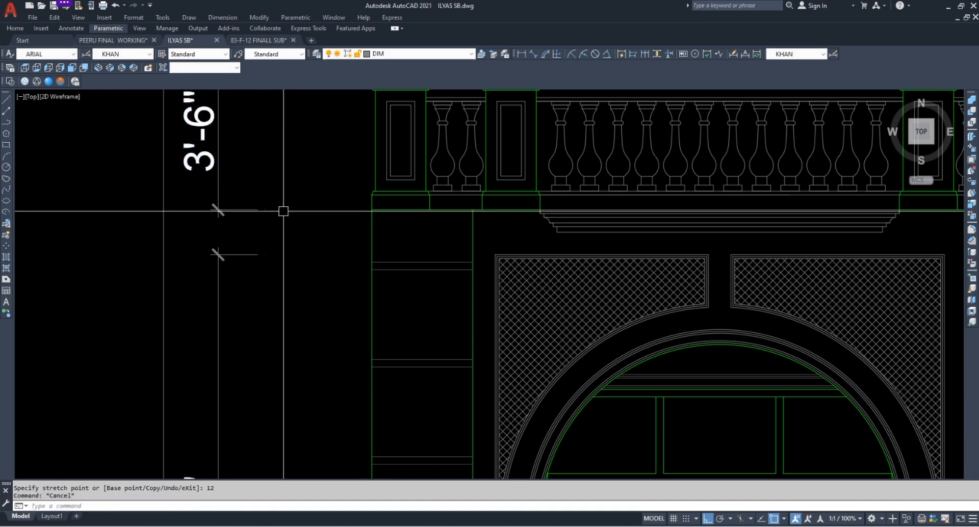
# Add a linear dimension across the gap below the parapet dimension and match its properties to the existing dimensions
pyautogui.press('Return')
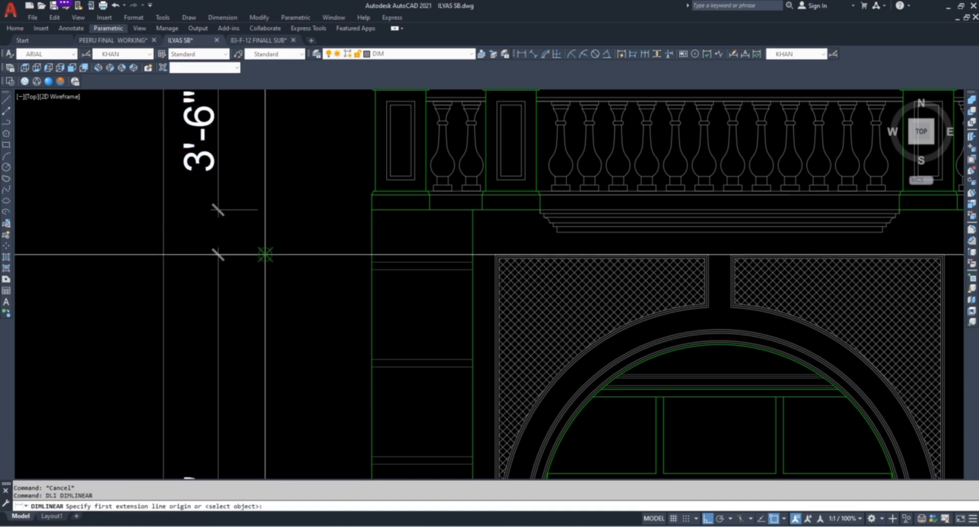
pyautogui.click(265, 210)
pyautogui.click(217, 280)
pyautogui.press('Escape')
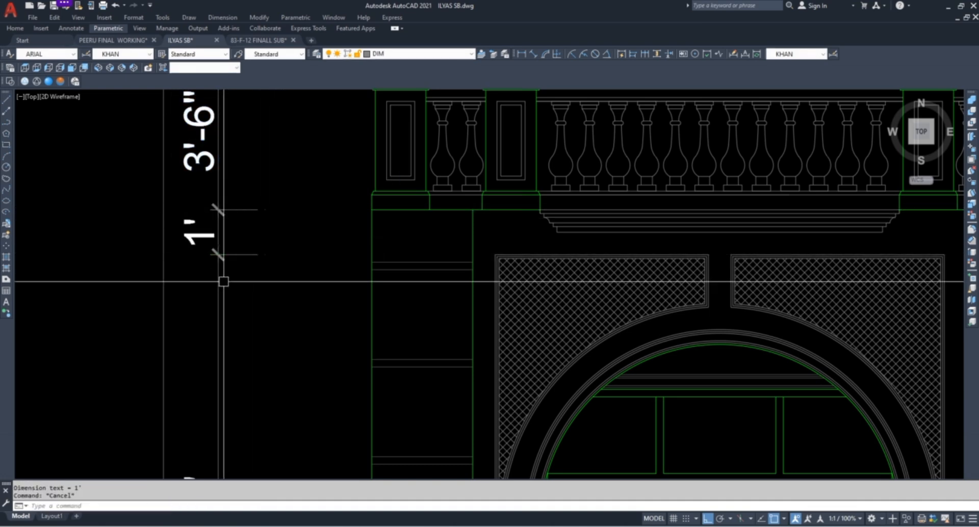
pyautogui.click(265, 287)
pyautogui.click(209, 316)
pyautogui.press('Escape')
pyautogui.press('Escape')
# Stretch the top ends of the parapet and overall dimensions down to the pillar caps, making the parapet dimension 3'
pyautogui.scroll(-4, 251, 364)
pyautogui.scroll(4, 254, 244)
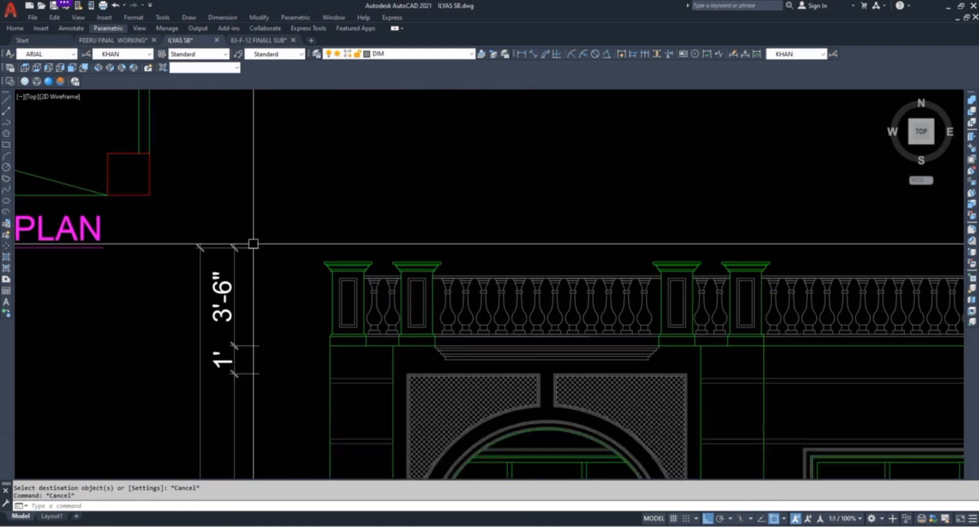
pyautogui.press('Escape')
pyautogui.click(299, 239)
pyautogui.click(135, 272)
pyautogui.write('s')
pyautogui.press('Return')
pyautogui.click(309, 296)
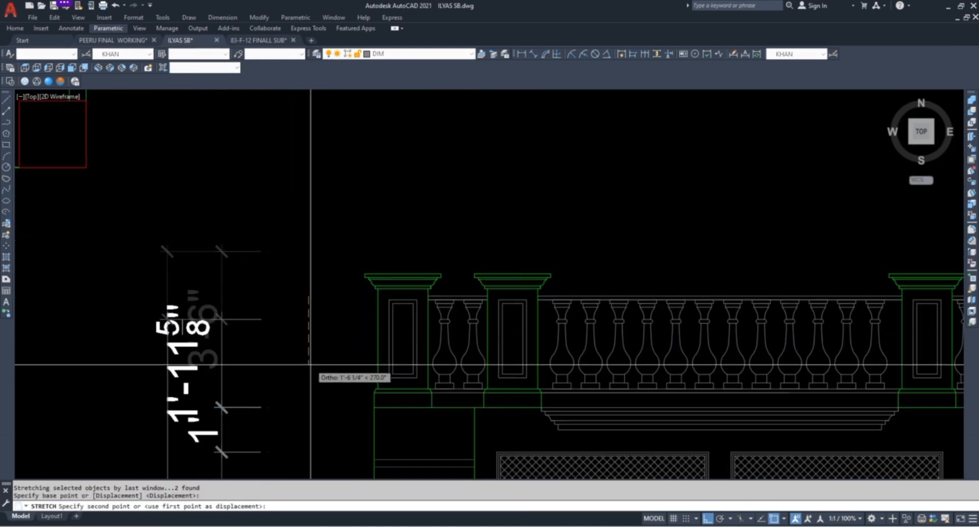
pyautogui.press('Escape')
pyautogui.press('Escape')
pyautogui.scroll(-4, 314, 223)
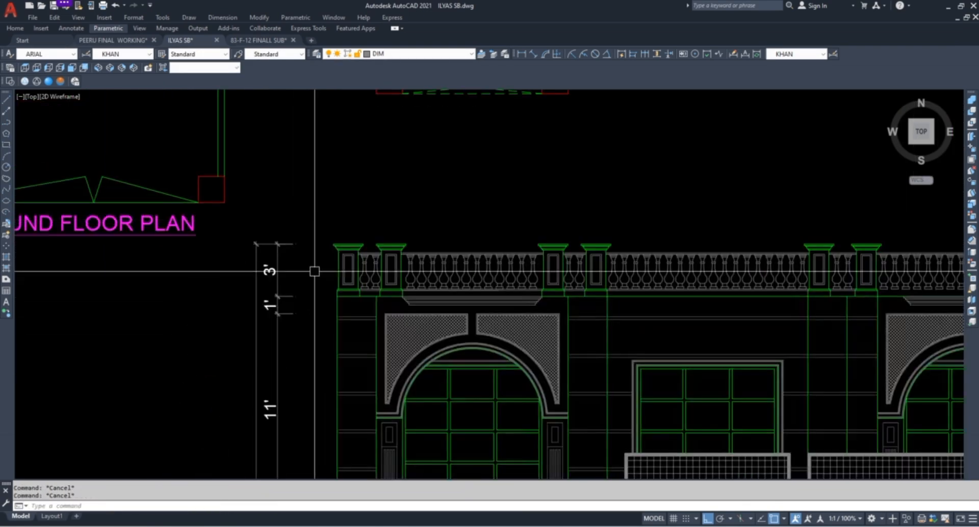
# Offset the two horizontal step lines below the entrance door downward by 0.5 inch
pyautogui.moveTo(310, 336); pyautogui.dragTo(308, 190, button='middle')
pyautogui.moveTo(289, 308); pyautogui.dragTo(307, 192, button='middle')
pyautogui.scroll(-2, 309, 194)
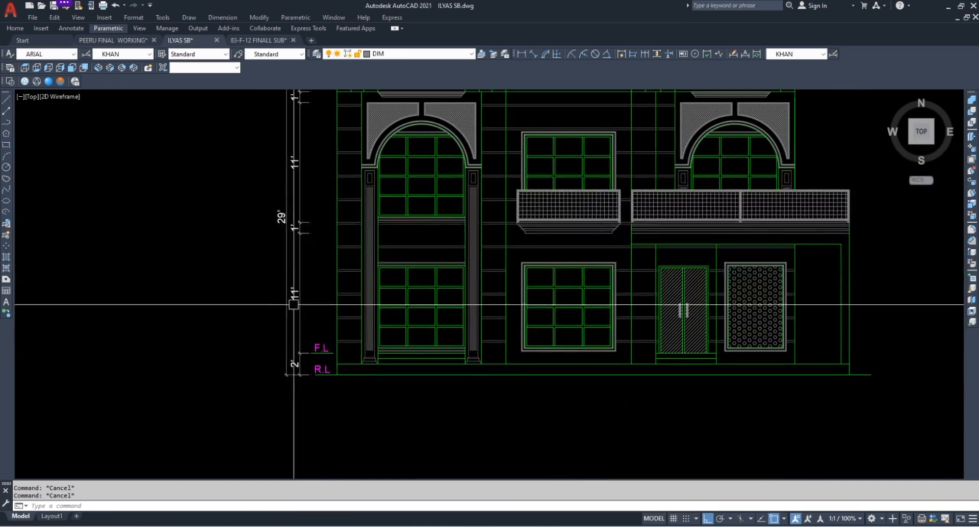
pyautogui.moveTo(294, 305); pyautogui.dragTo(192, 358, button='middle')
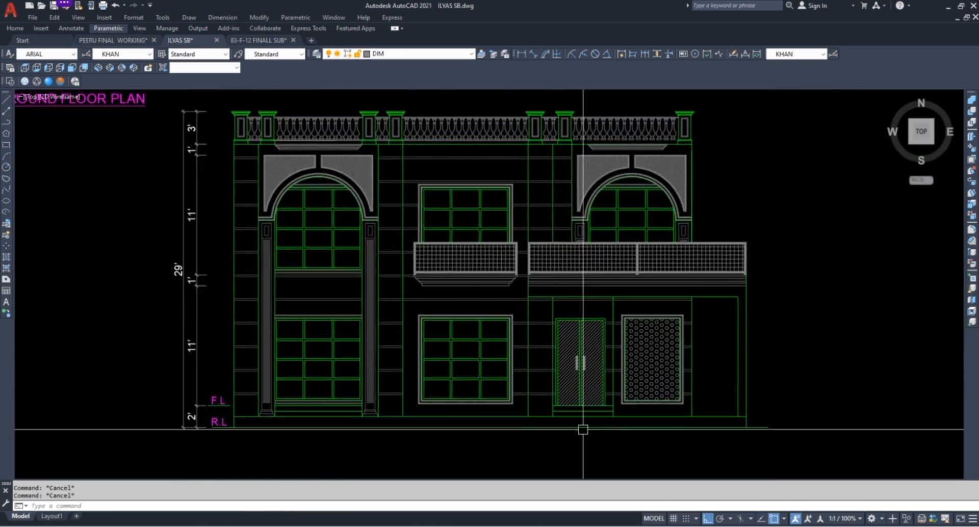
pyautogui.moveTo(583, 431); pyautogui.dragTo(485, 389, button='middle')
pyautogui.scroll(8, 494, 376)
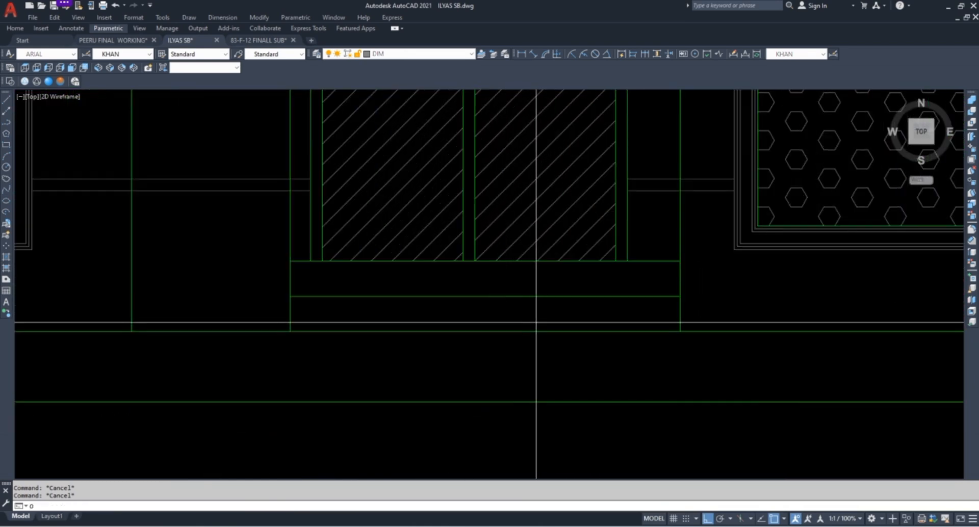
pyautogui.press('Return')
pyautogui.write('.5')
pyautogui.press('Return')
pyautogui.scroll(2, 461, 300)
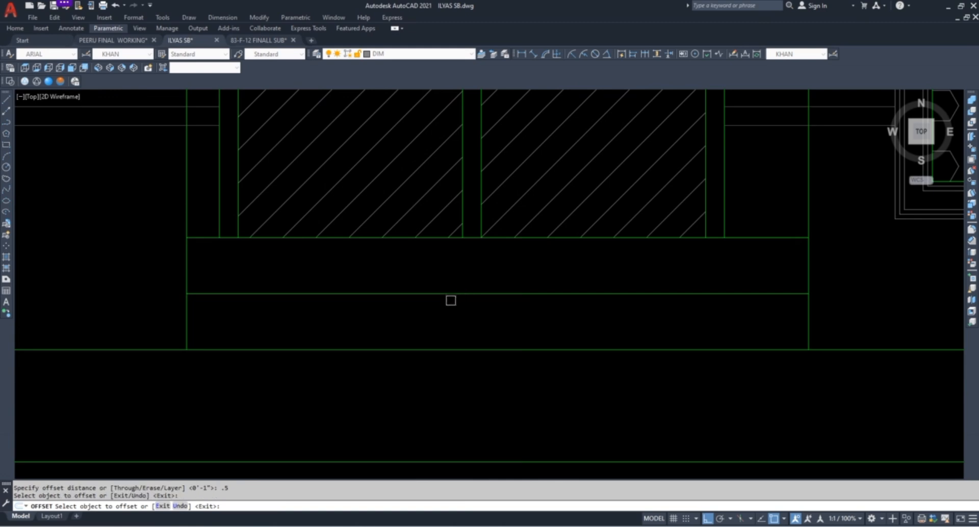
pyautogui.click(447, 295)
pyautogui.scroll(4, 444, 250)
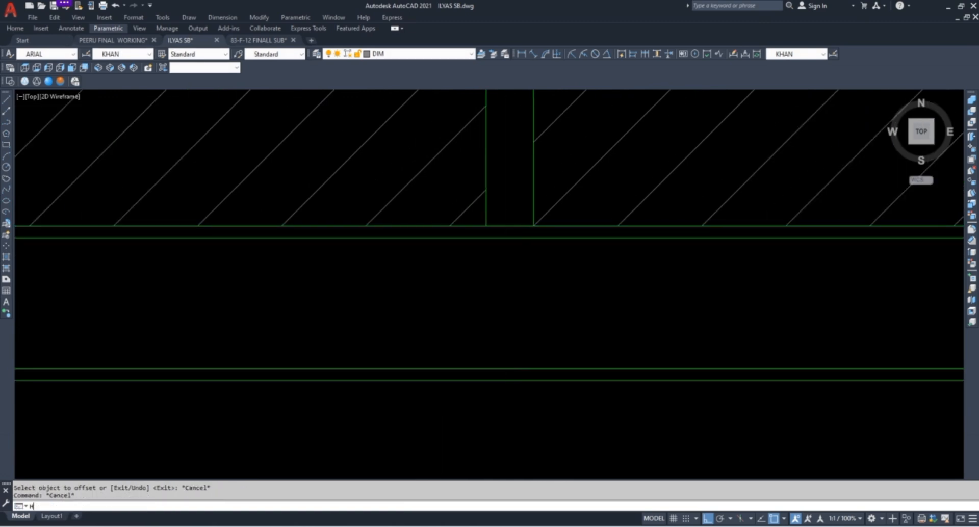
# Hatch the two narrow strips along the edges of the entrance door steps
pyautogui.press('Return')
pyautogui.click(461, 232)
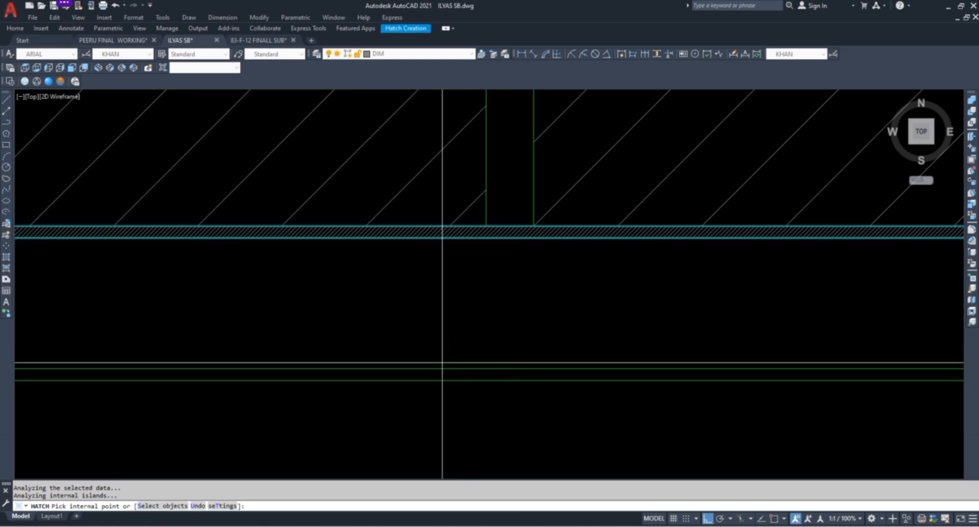
pyautogui.click(442, 375)
pyautogui.scroll(-5, 444, 315)
pyautogui.press('Return')
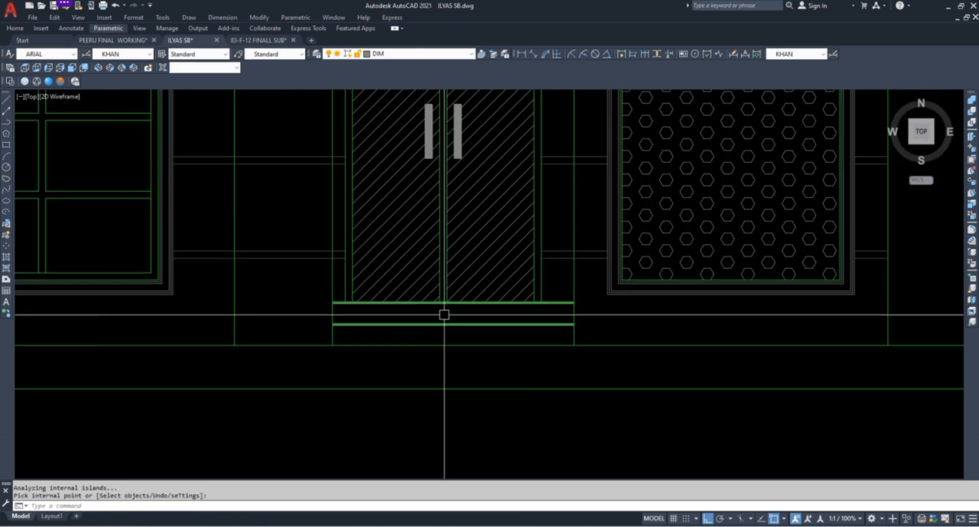
# Offset the two horizontal step lines below the ground-floor arched-bay window downward by 0.5 inch
pyautogui.scroll(-5, 420, 352)
pyautogui.scroll(6, 210, 374)
pyautogui.press('Escape')
pyautogui.press('Escape')
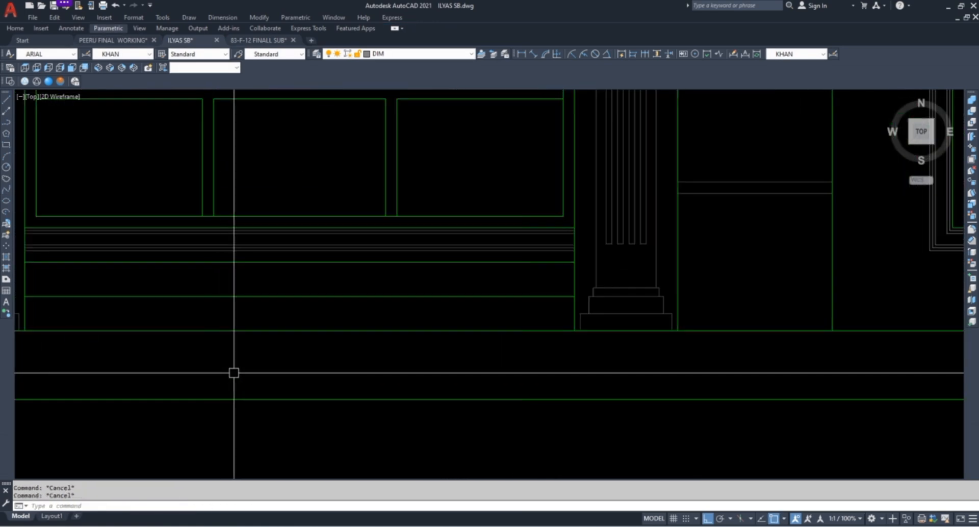
pyautogui.write('5')
pyautogui.press('Return')
pyautogui.scroll(2, 232, 315)
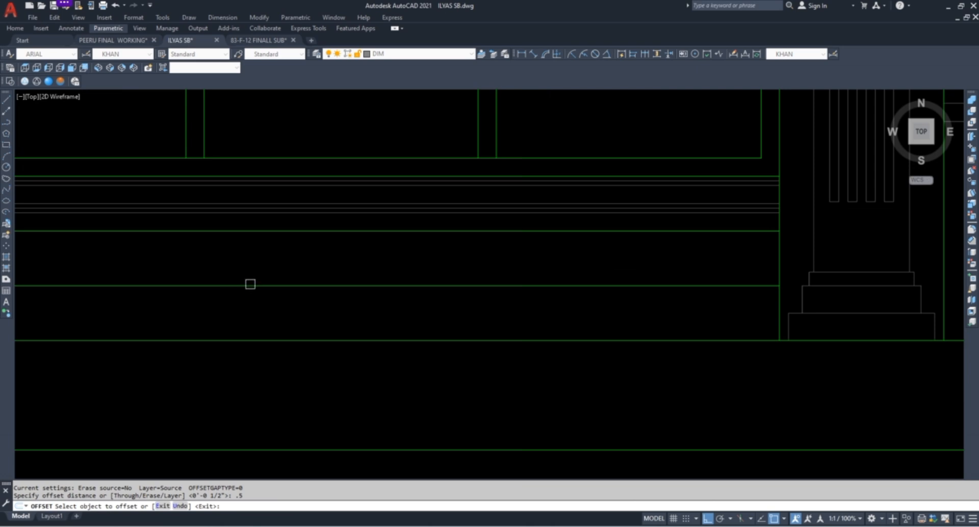
pyautogui.click(249, 231)
pyautogui.click(250, 254)
pyautogui.press('Escape')
pyautogui.press('Escape')
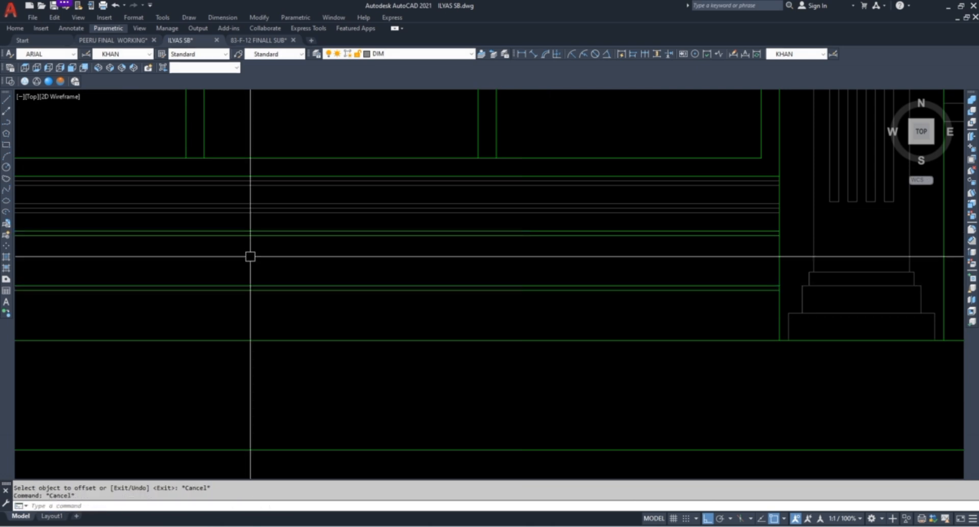
# Hatch the two narrow strips along the step edges below the ground-floor window between the columns
pyautogui.write('H')
pyautogui.press('Return')
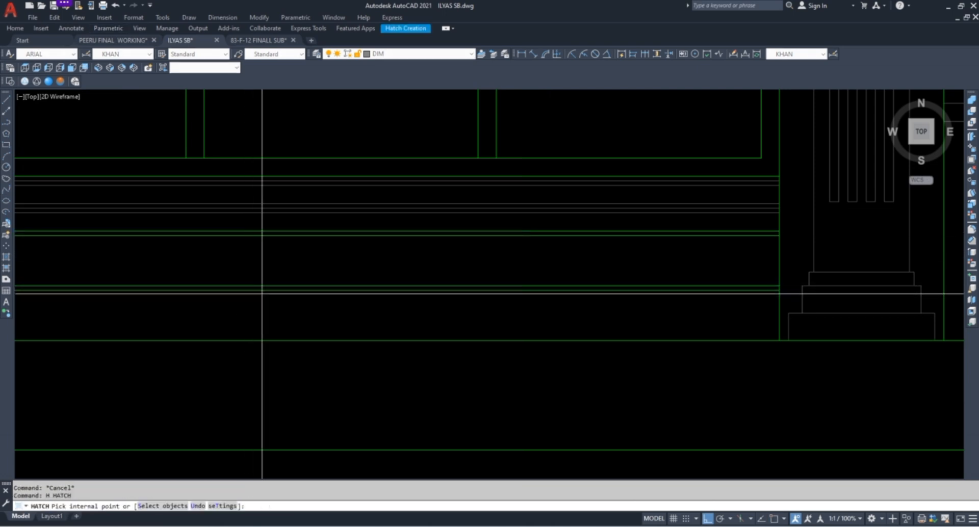
pyautogui.click(262, 288)
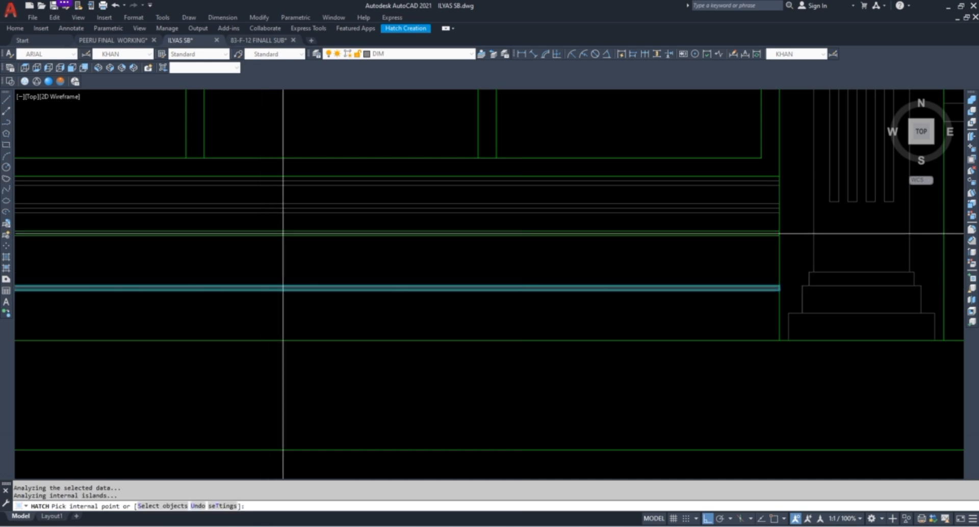
pyautogui.click(283, 234)
pyautogui.click(283, 234)
pyautogui.scroll(-5, 283, 234)
pyautogui.scroll(3, 387, 324)
pyautogui.press('Return')
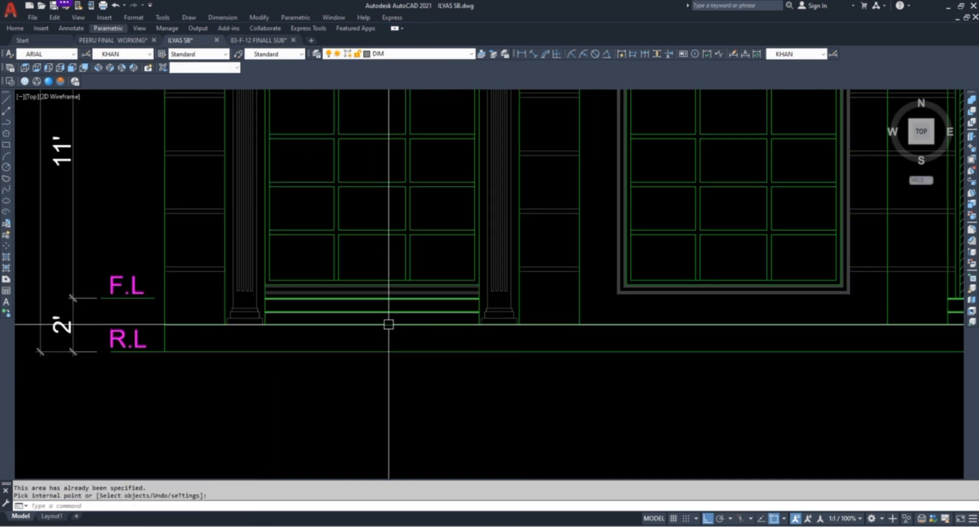
# Save the drawing
pyautogui.moveTo(535, 376); pyautogui.dragTo(391, 435, button='middle')
pyautogui.scroll(-2, 441, 350)
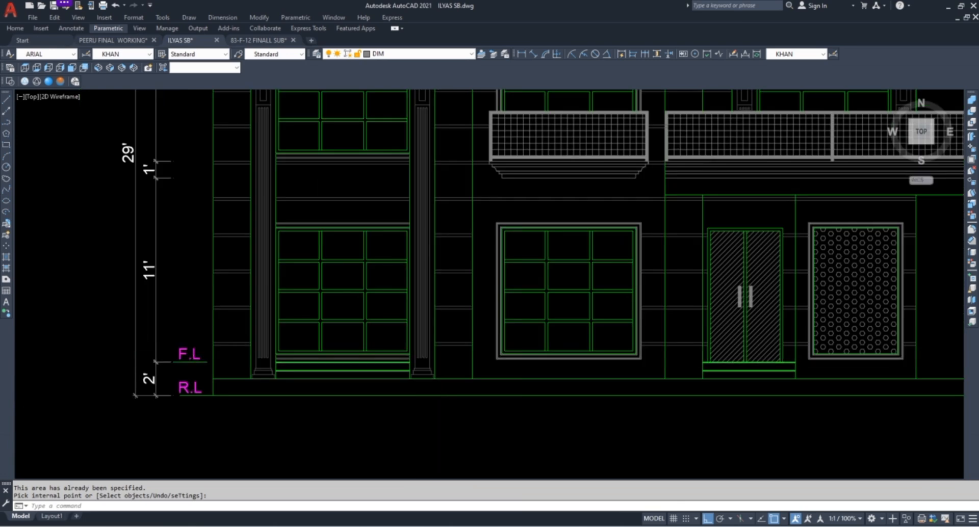
pyautogui.scroll(-5, 437, 356)
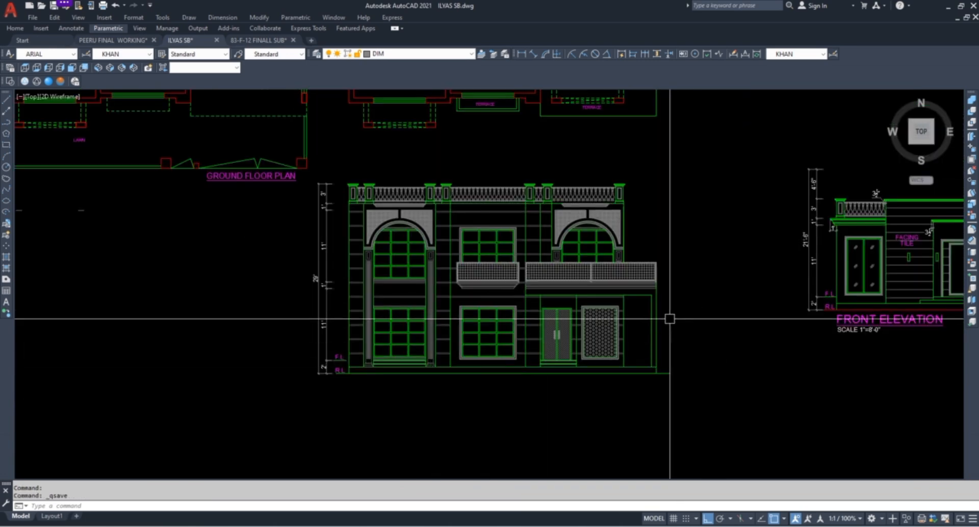
# Copy the FRONT ELEVATION title and its SCALE 1"=8'-0" text from the reference elevation to beneath the new elevation's road level line
pyautogui.scroll(5, 791, 328)
pyautogui.click(589, 350)
pyautogui.click(526, 298)
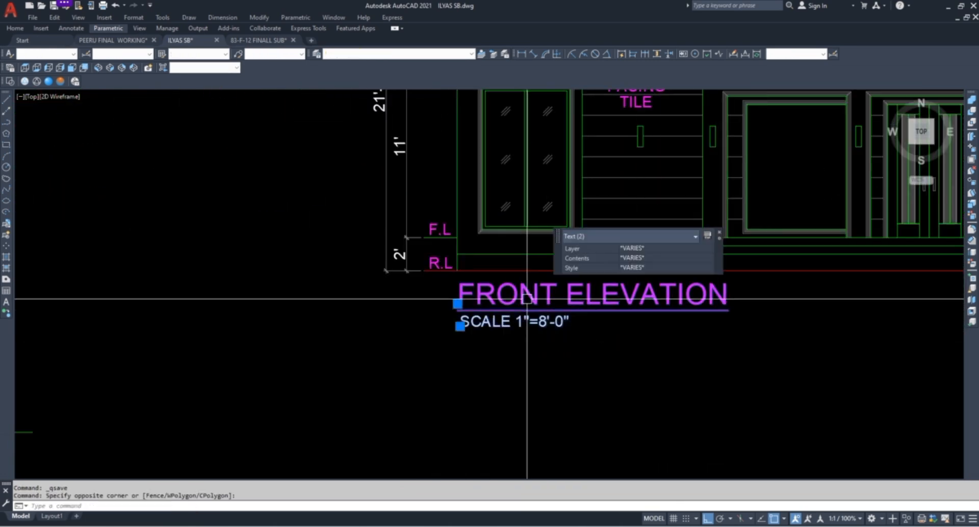
pyautogui.press('Return')
pyautogui.click(457, 270)
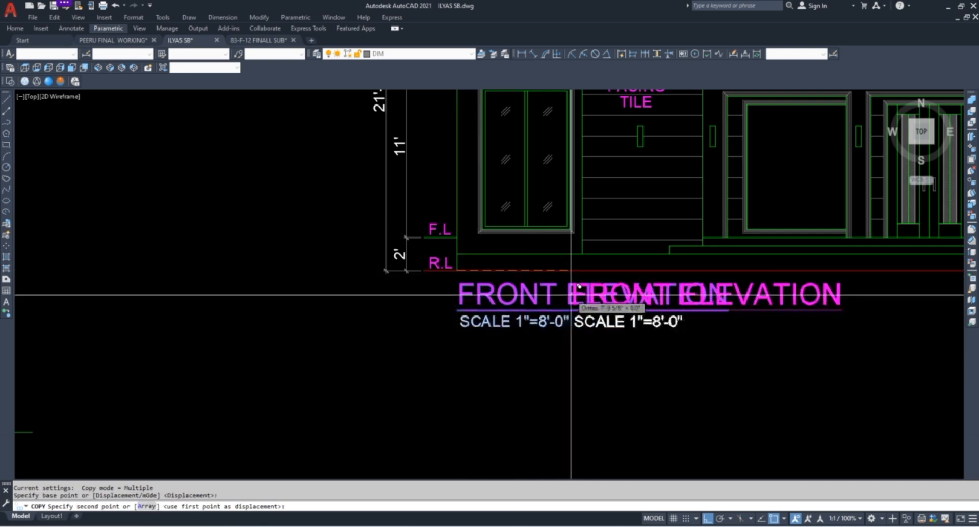
pyautogui.scroll(-5, 698, 279)
pyautogui.scroll(5, 586, 291)
pyautogui.click(573, 312)
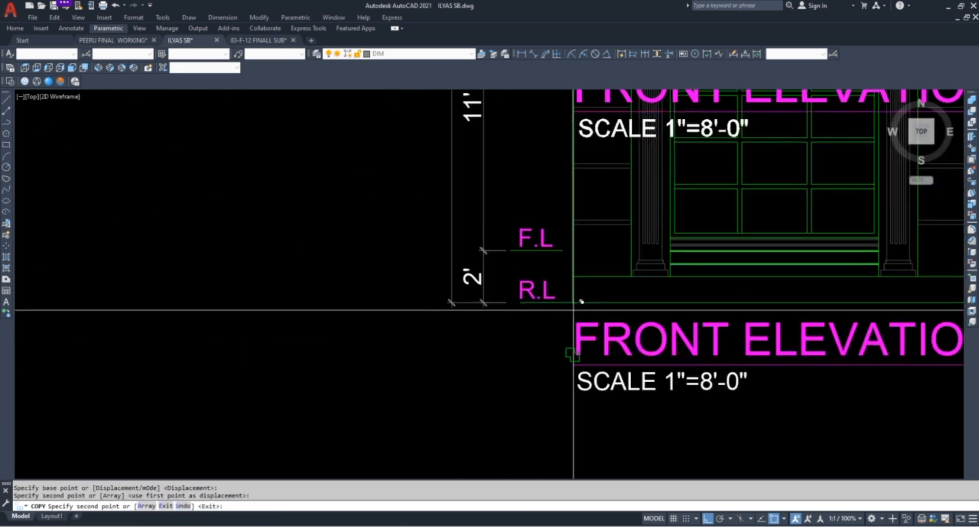
pyautogui.press('Escape')
# Erase the entire reference elevation beside the new one
pyautogui.scroll(-3, 439, 320)
pyautogui.scroll(-4, 439, 320)
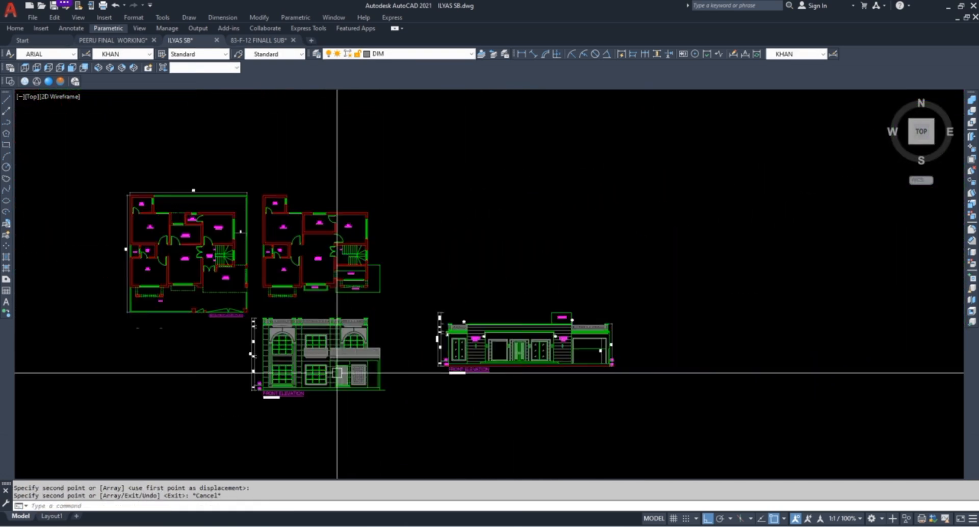
pyautogui.click(426, 397)
pyautogui.click(656, 291)
pyautogui.write('e')
pyautogui.press('Return')
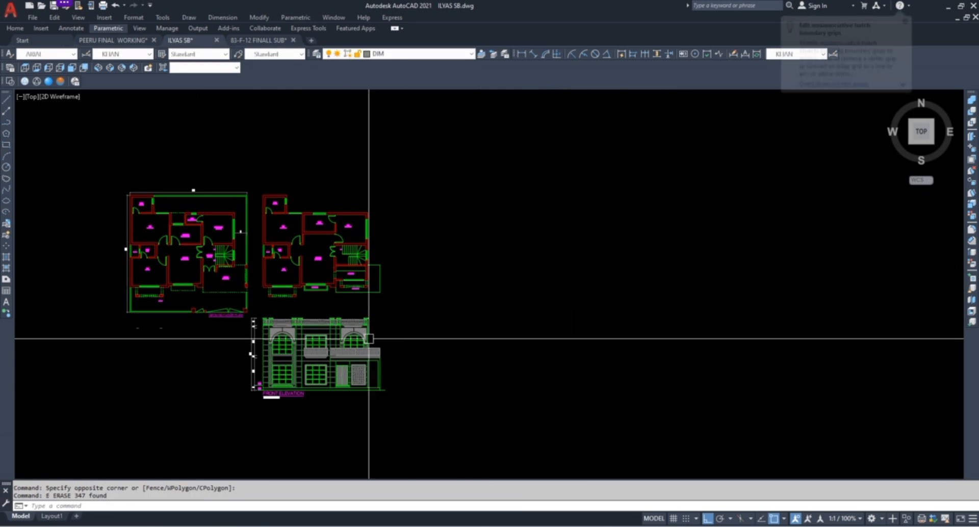
# Copy a BED room label from the floor plan into the wall band between the upper and lower windows of the columned bay
pyautogui.scroll(6, 277, 271)
pyautogui.scroll(5, 277, 271)
pyautogui.click(323, 339)
pyautogui.write('c')
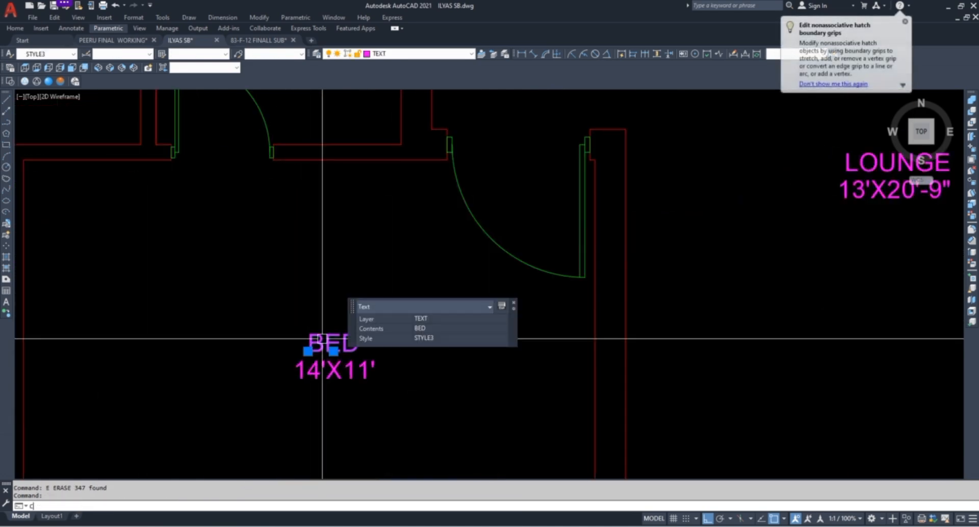
pyautogui.write('o')
pyautogui.press('Return')
pyautogui.click(323, 339)
pyautogui.scroll(-6, 348, 326)
pyautogui.scroll(5, 344, 339)
pyautogui.press('F8')
pyautogui.scroll(3, 418, 286)
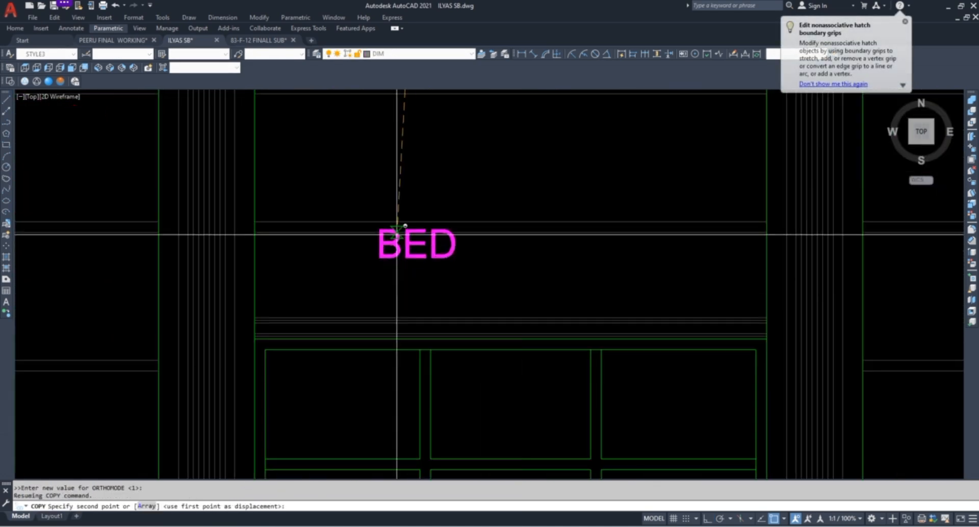
pyautogui.keyDown('shift'); pyautogui.scroll(2, 361, 172); pyautogui.keyUp('shift')
pyautogui.keyDown('shift'); pyautogui.click(363, 214); pyautogui.keyUp('shift')
pyautogui.press('Escape')
# Change the copied BED label's text to PLASTER GROOVE
pyautogui.click(357, 216)
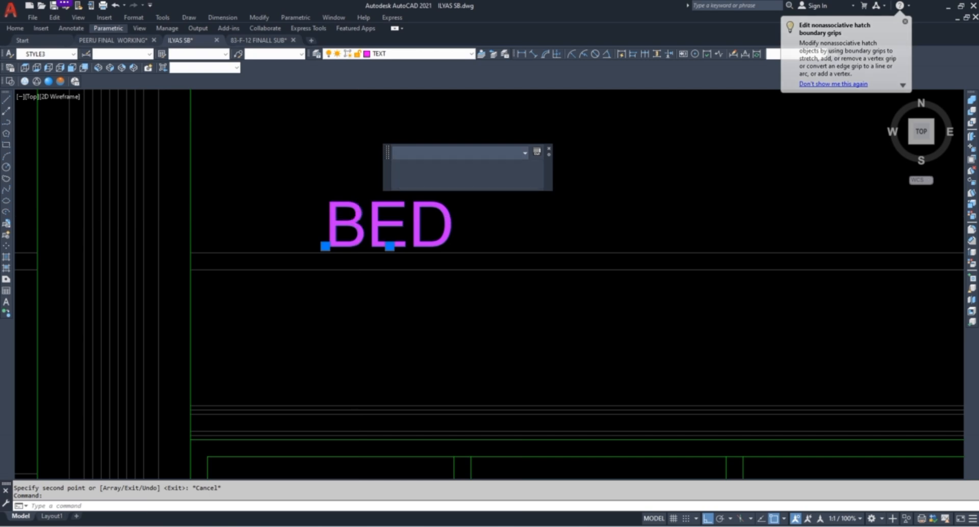
pyautogui.doubleClick(359, 221)
pyautogui.write('PLASTER')
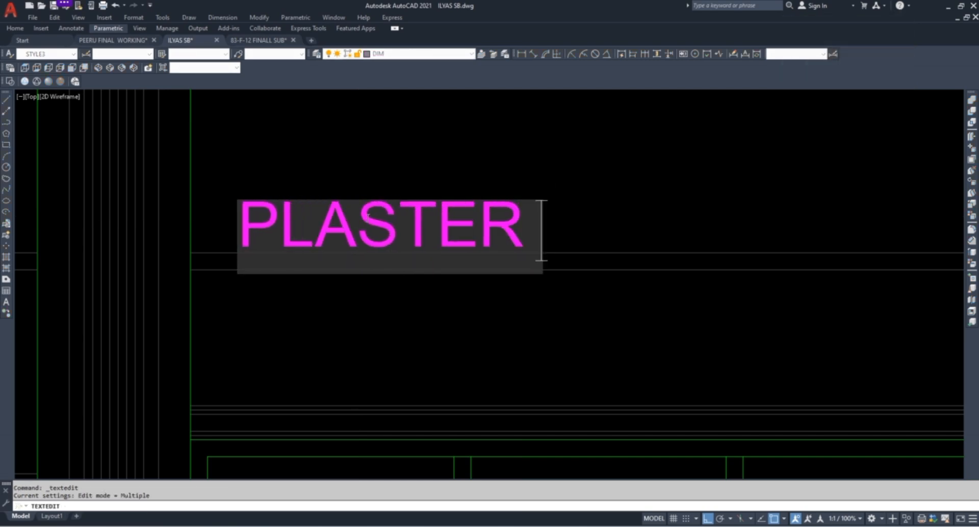
pyautogui.write(' GROOVE')
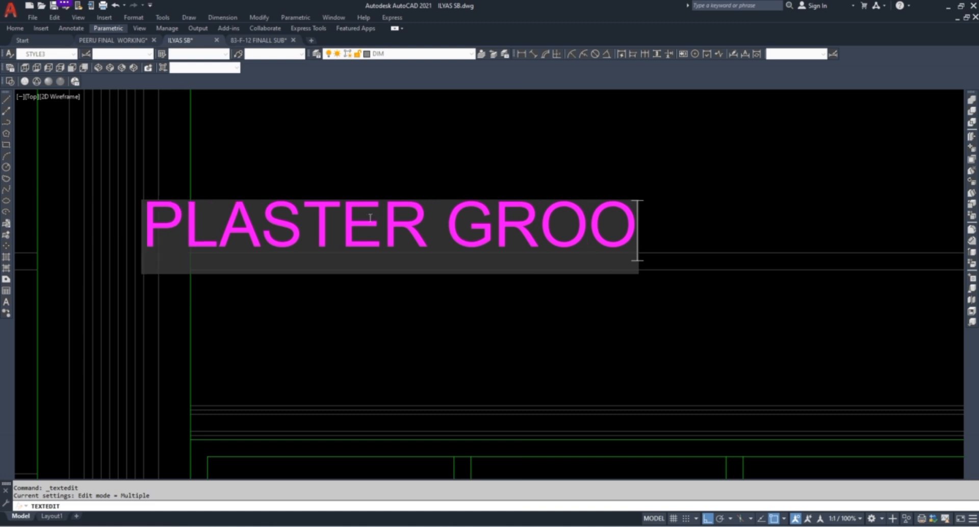
pyautogui.click(537, 174)
pyautogui.press('Escape')
# Move the PLASTER GROOVE label horizontally to the middle of the wall band between the columns
pyautogui.click(485, 212)
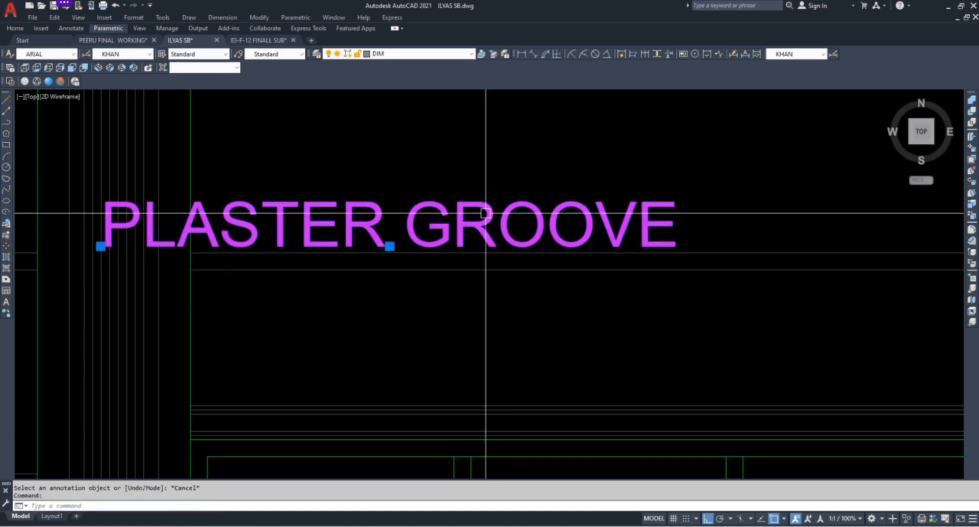
pyautogui.write('m')
pyautogui.press('space')
pyautogui.scroll(-2, 370, 325)
pyautogui.click(363, 325)
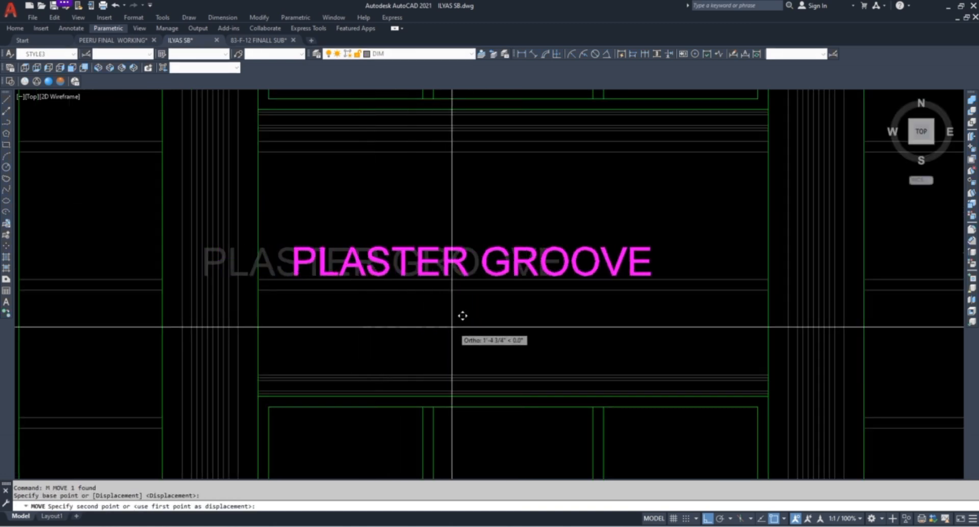
pyautogui.click(464, 317)
pyautogui.press('Escape')
# Set the PLASTER GROOVE label's width factor to 0.7
pyautogui.click(428, 254)
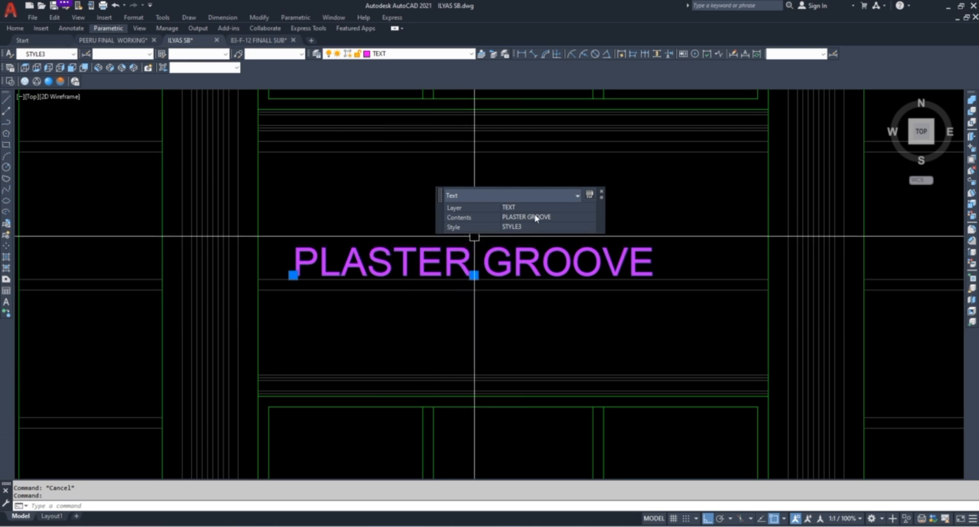
pyautogui.press('Return')
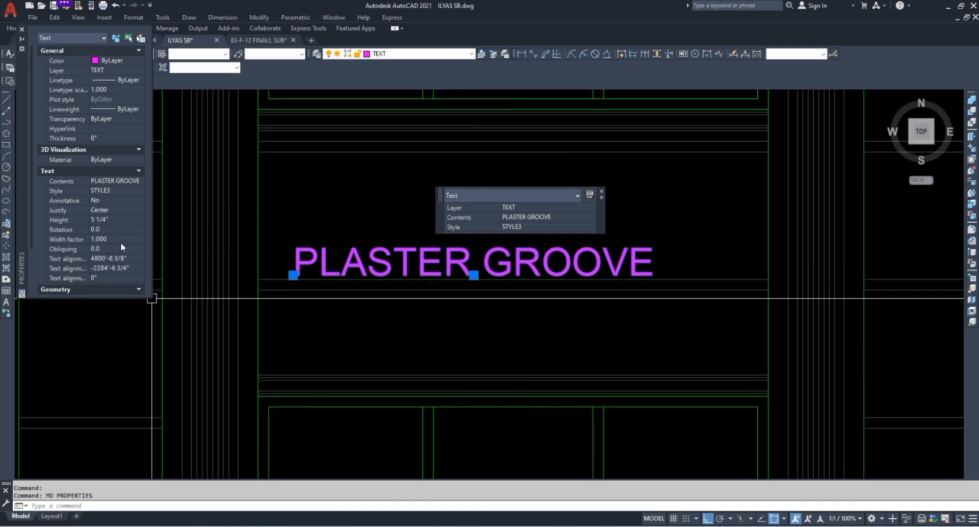
pyautogui.click(103, 239)
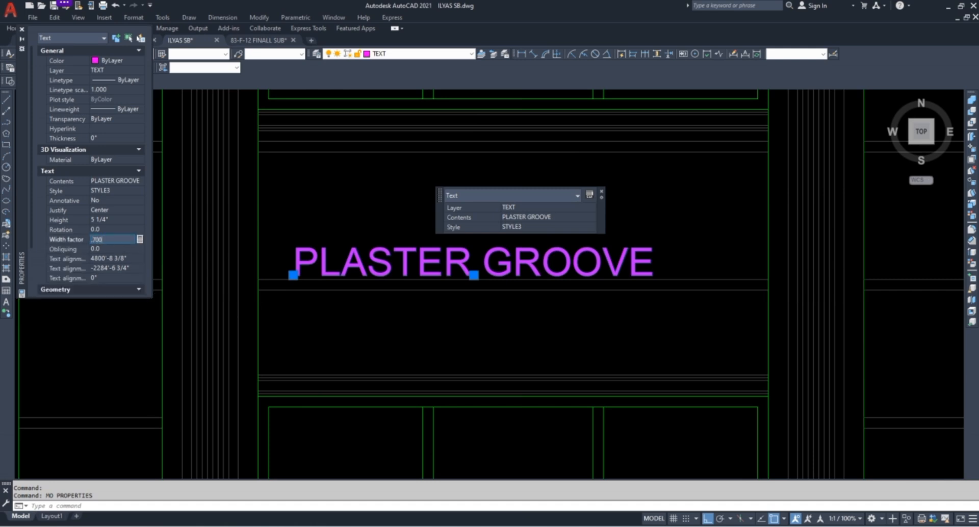
pyautogui.press('Return')
pyautogui.press('Escape')
pyautogui.press('Escape')
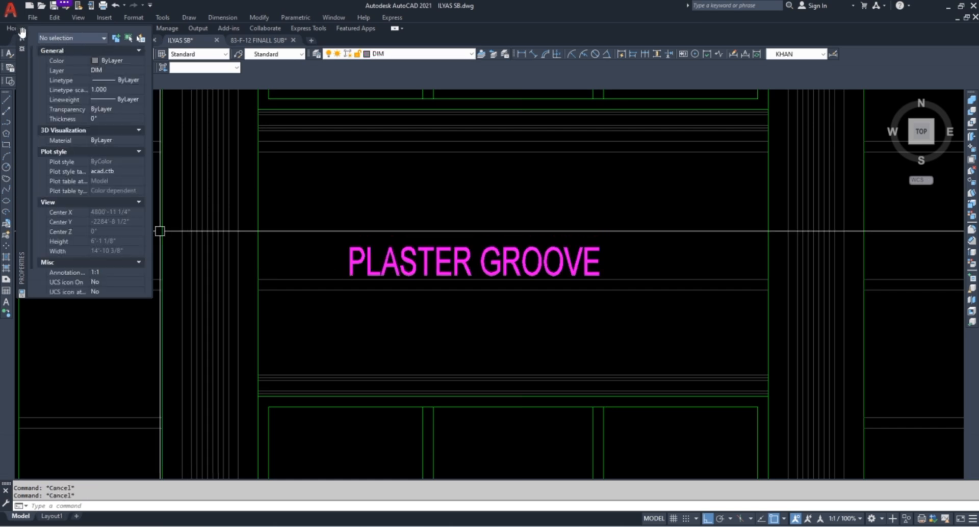
pyautogui.click(293, 216)
pyautogui.press('Escape')
pyautogui.press('Escape')
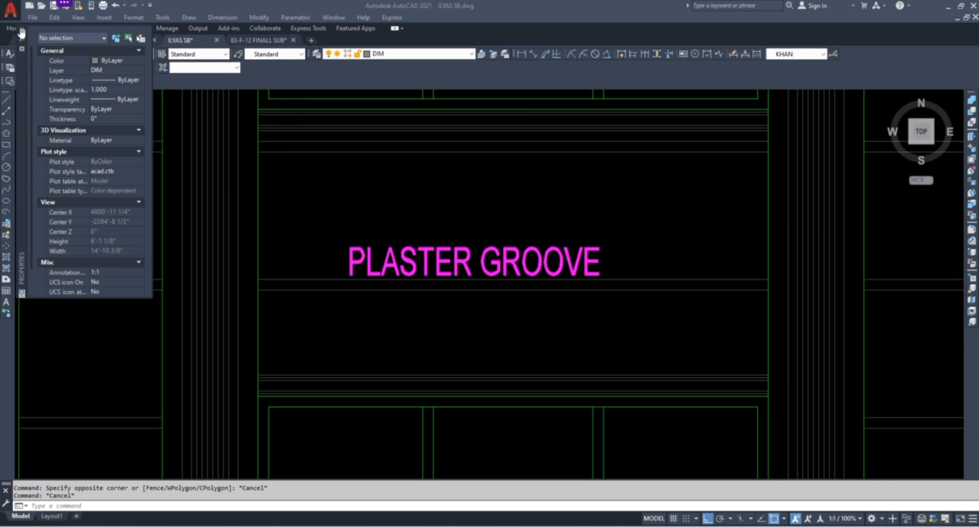
pyautogui.press('Escape')
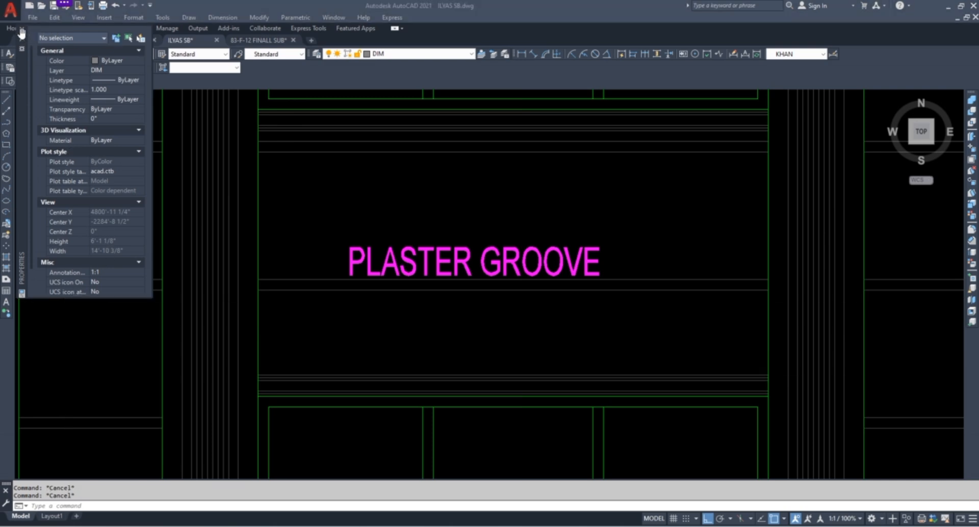
# Move the PLASTER GROOVE label to the centre of the wall band between the columns
pyautogui.scroll(-8, 307, 335)
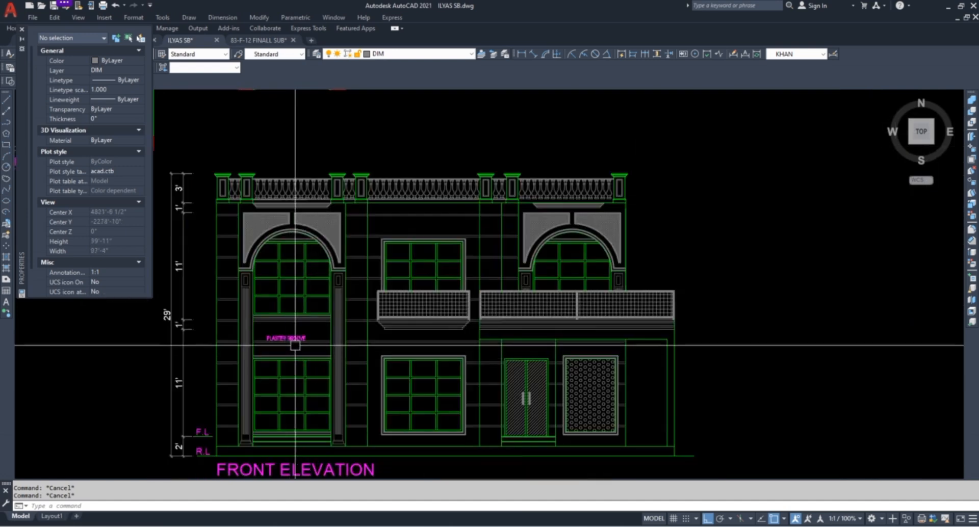
pyautogui.scroll(8, 308, 335)
pyautogui.click(376, 319)
pyautogui.write('m')
pyautogui.press('Return')
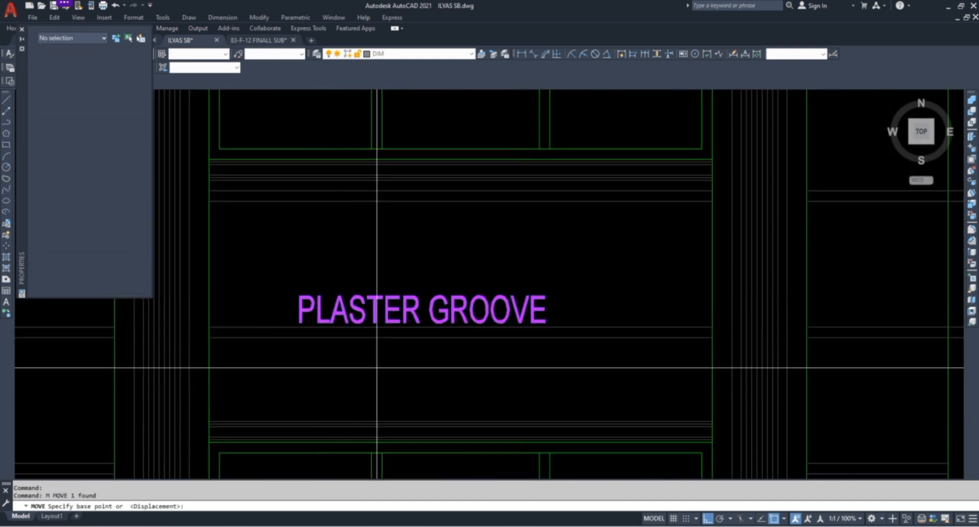
pyautogui.click(374, 370)
pyautogui.press('Escape')
pyautogui.scroll(-6, 403, 368)
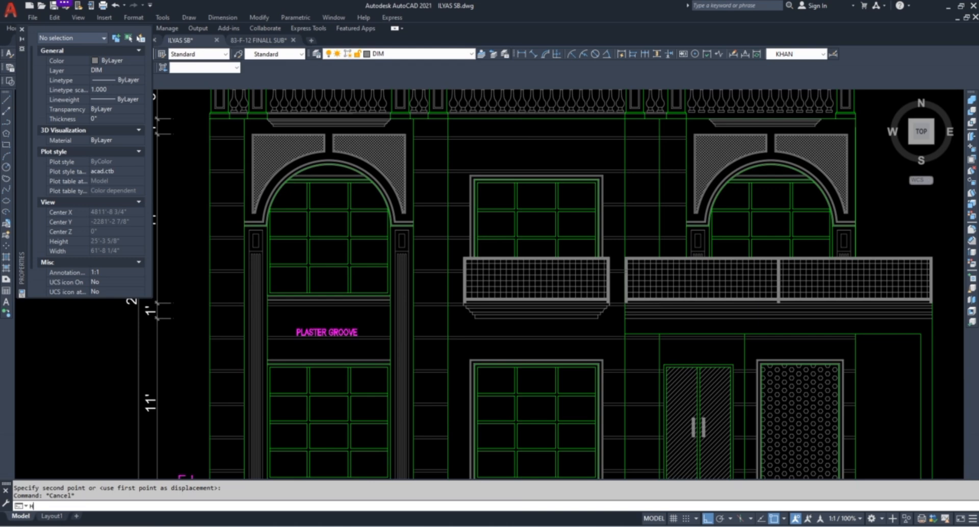
# Hatch the upper wall panels around the middle bay's window and balcony with the ANSI31 pattern at scale 1
pyautogui.press('Return')
pyautogui.click(508, 129)
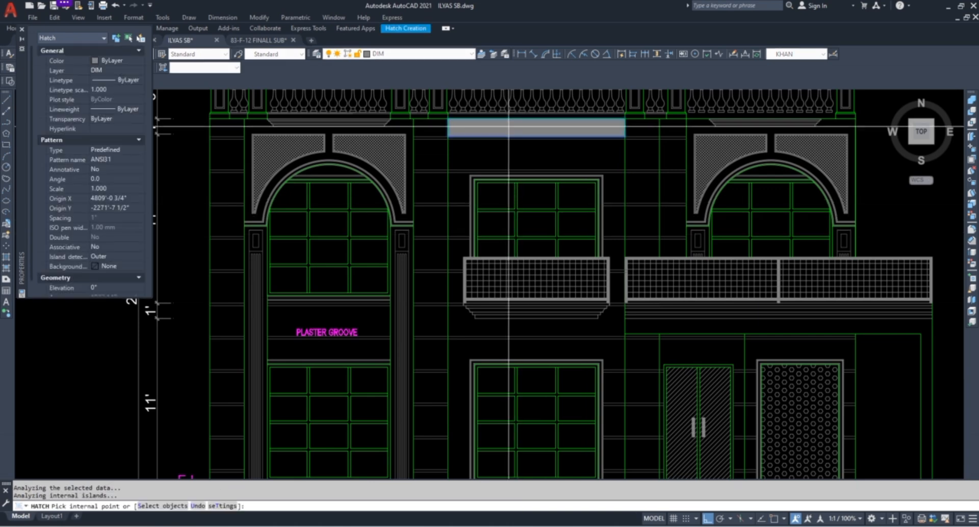
pyautogui.click(507, 162)
pyautogui.click(464, 199)
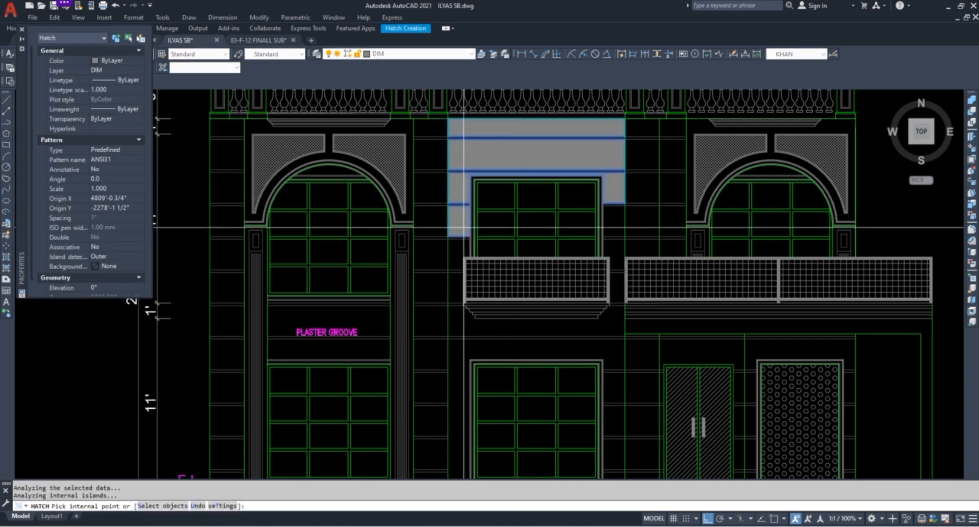
pyautogui.click(577, 315)
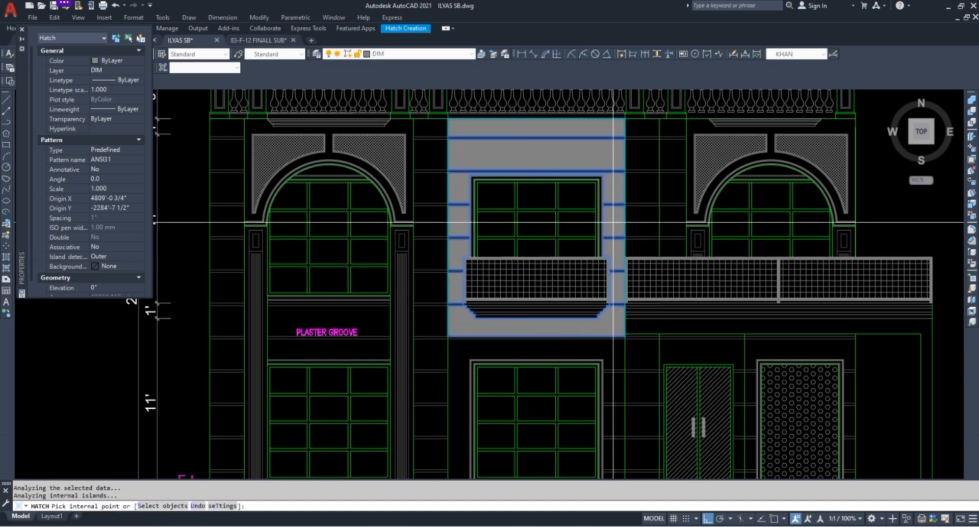
# Try adding the panels around the middle bay's lower window to the hatch, then undo those picks
pyautogui.scroll(-4, 475, 223)
pyautogui.scroll(6, 553, 304)
pyautogui.click(454, 232)
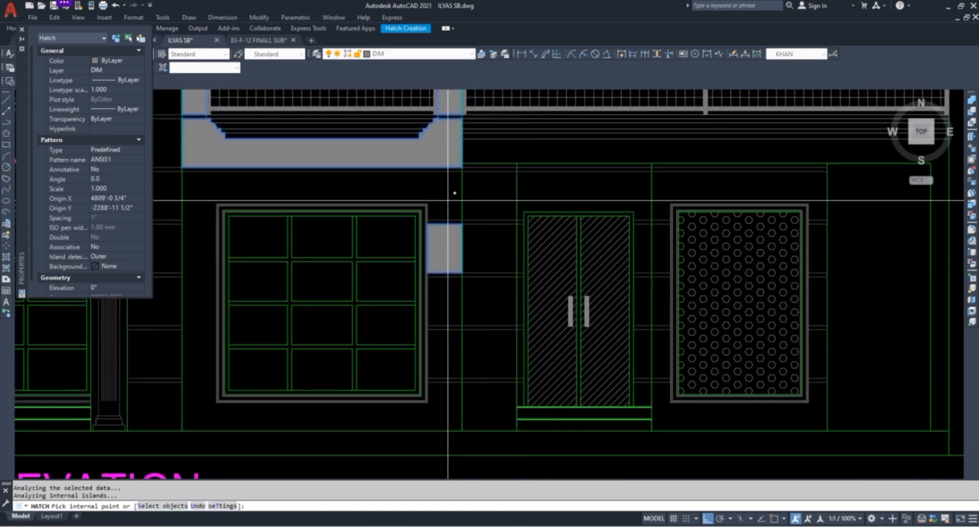
pyautogui.click(449, 201)
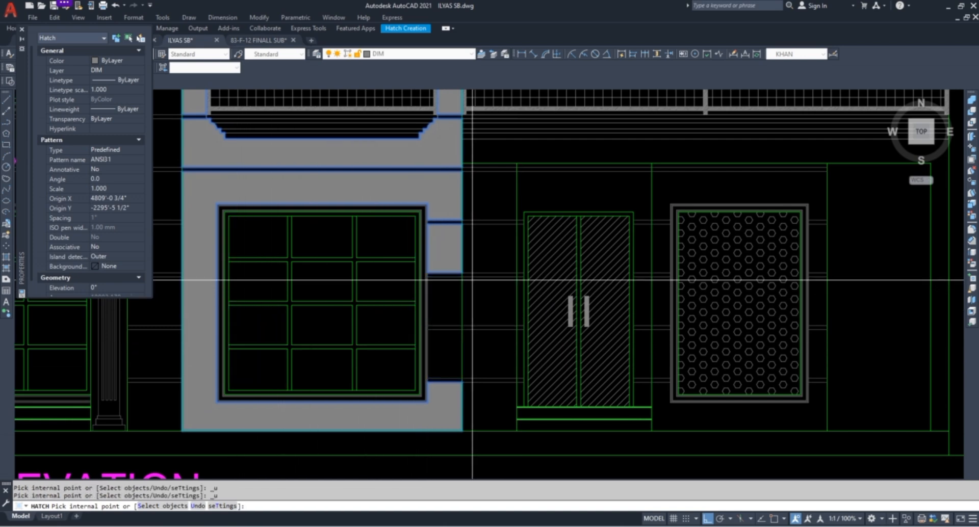
pyautogui.hotkey('ctrl', 'z')
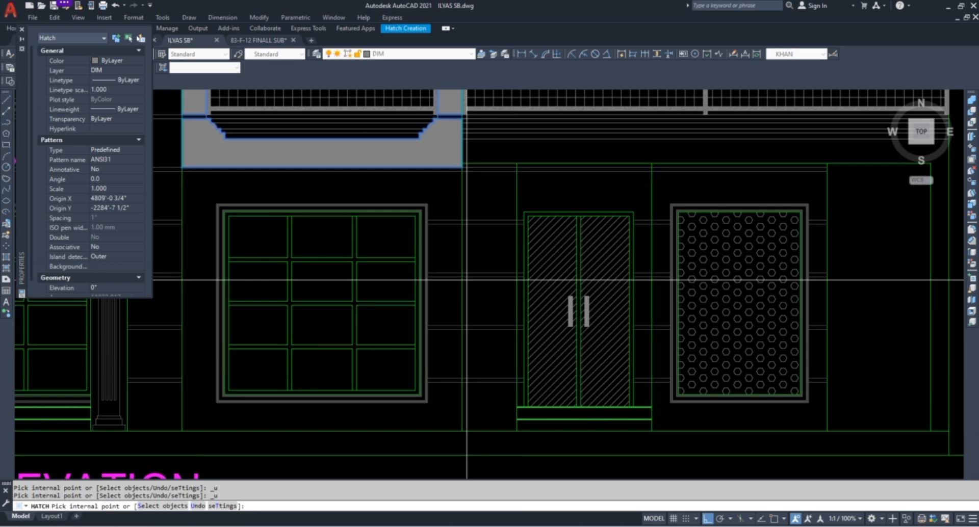
pyautogui.press('Escape')
pyautogui.press('Escape')
pyautogui.scroll(-3, 396, 277)
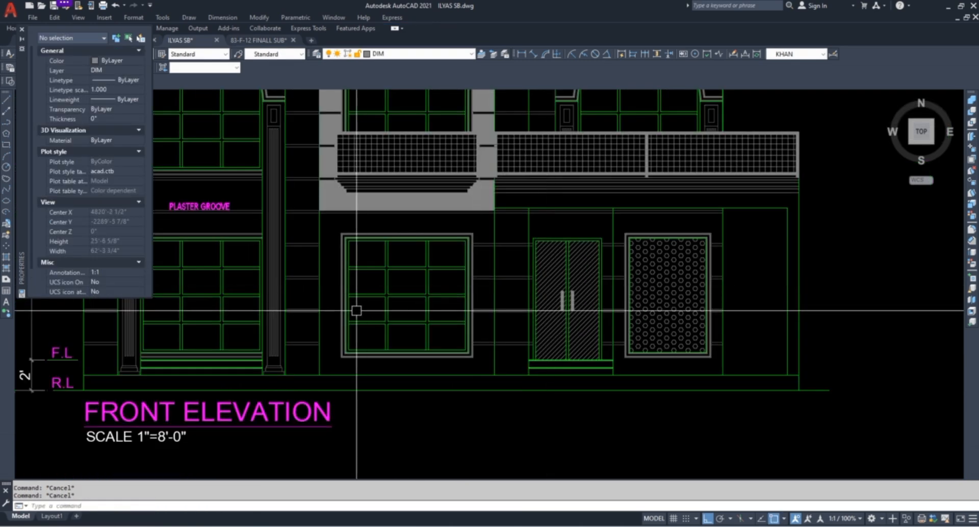
# Extend the plaster groove lines across the middle bay's wall to the near edge of the lower window frame
pyautogui.write('E')
pyautogui.scroll(4, 306, 258)
pyautogui.press('Return')
pyautogui.scroll(-2, 314, 300)
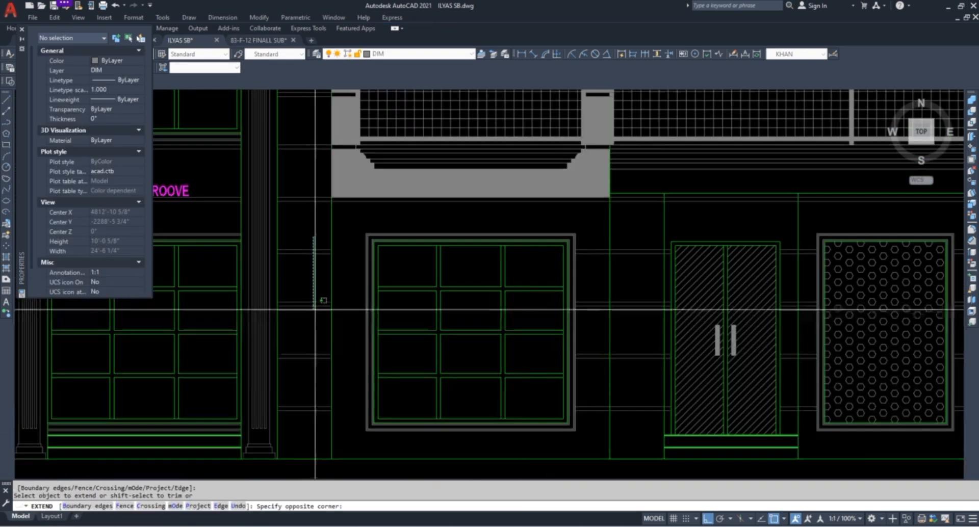
pyautogui.click(314, 238)
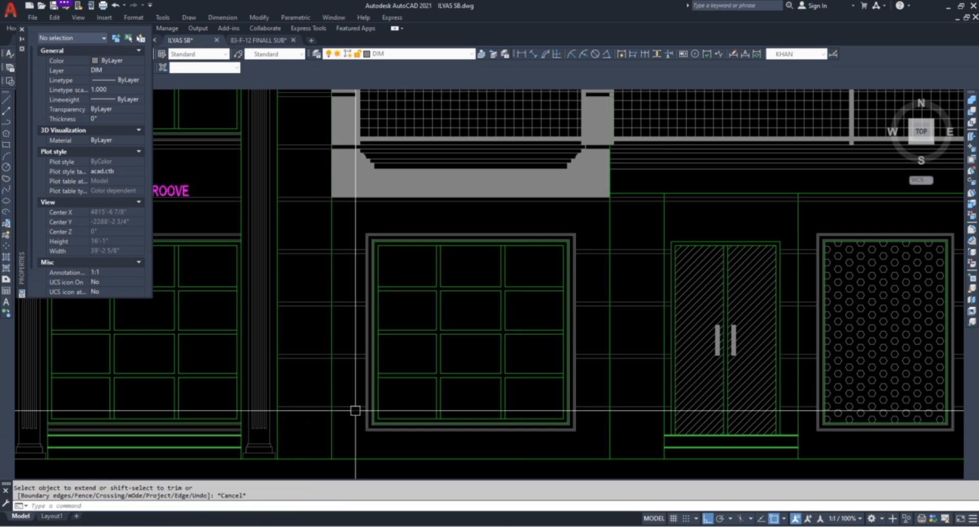
pyautogui.press('Escape')
pyautogui.press('Escape')
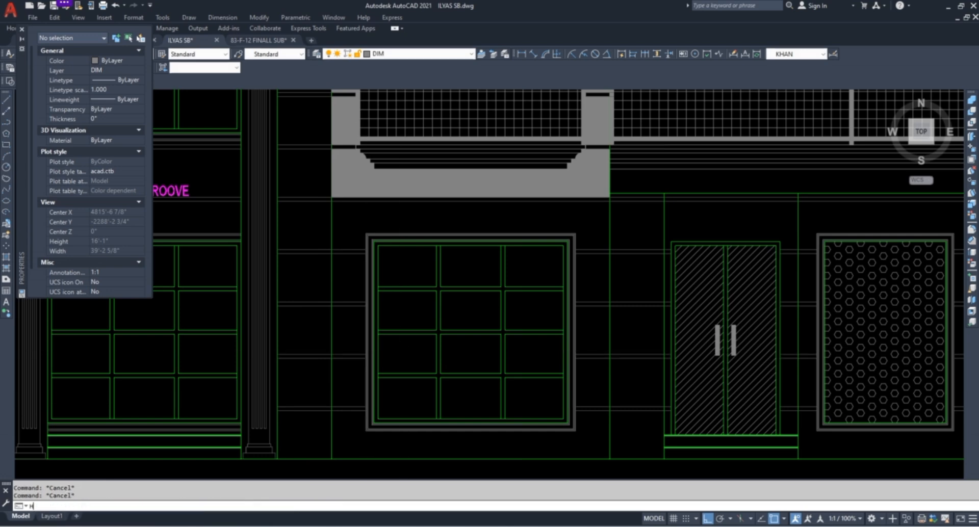
# Hatch the wall panel above the middle bay's lower window with the ANSI31 pattern
pyautogui.click(352, 221)
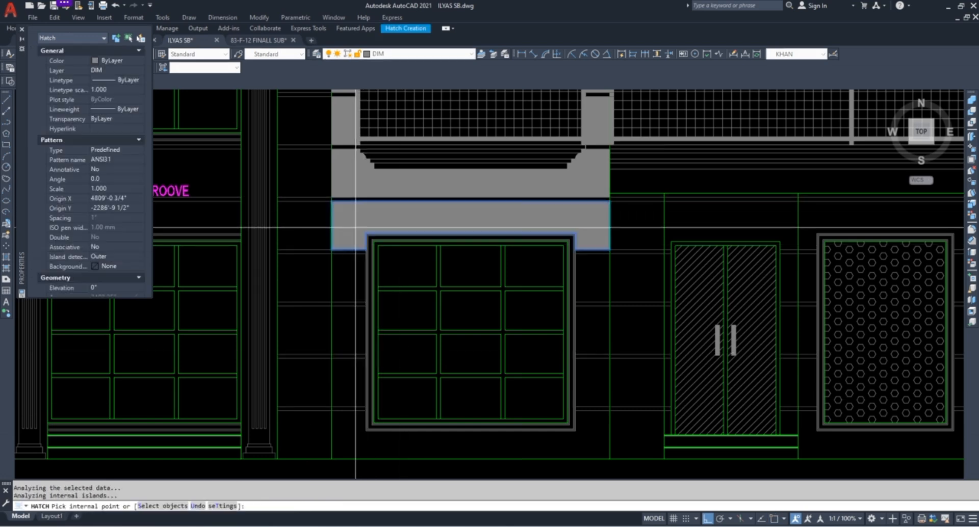
pyautogui.press('Escape')
pyautogui.press('Escape')
# Erase the hatch on the middle bay's upper wall and the one above its lower window
pyautogui.click(357, 173)
pyautogui.press('Delete')
pyautogui.click(357, 212)
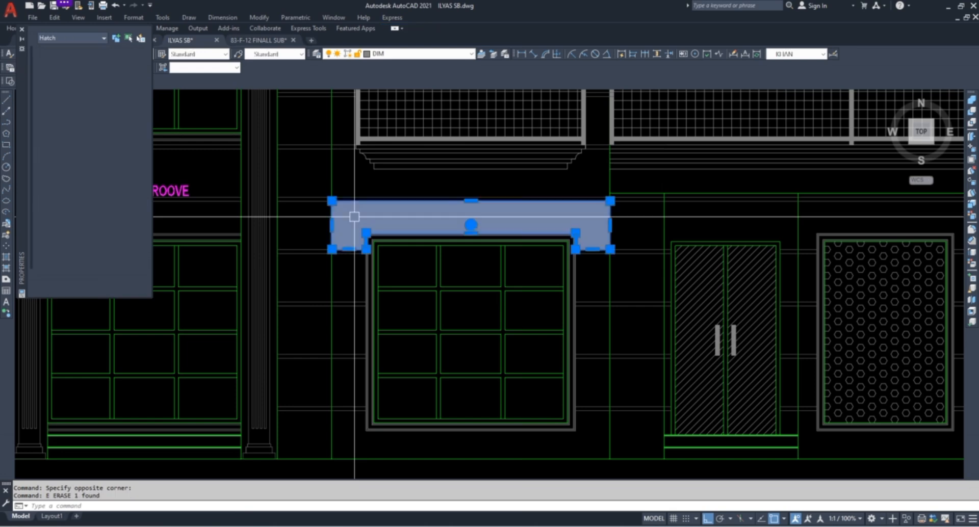
pyautogui.press('Escape')
pyautogui.write('e')
pyautogui.press('Return')
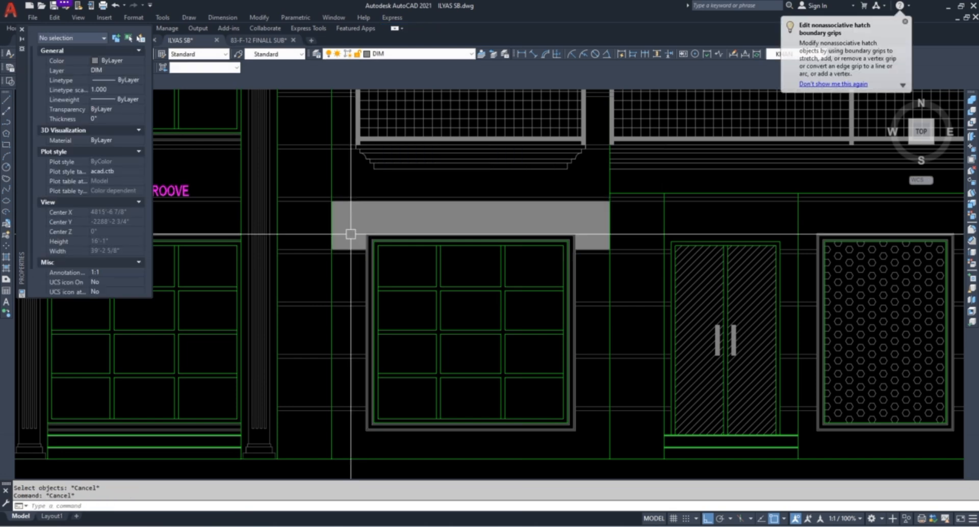
pyautogui.press('Escape')
pyautogui.click(347, 234)
pyautogui.write('e')
pyautogui.press('Return')
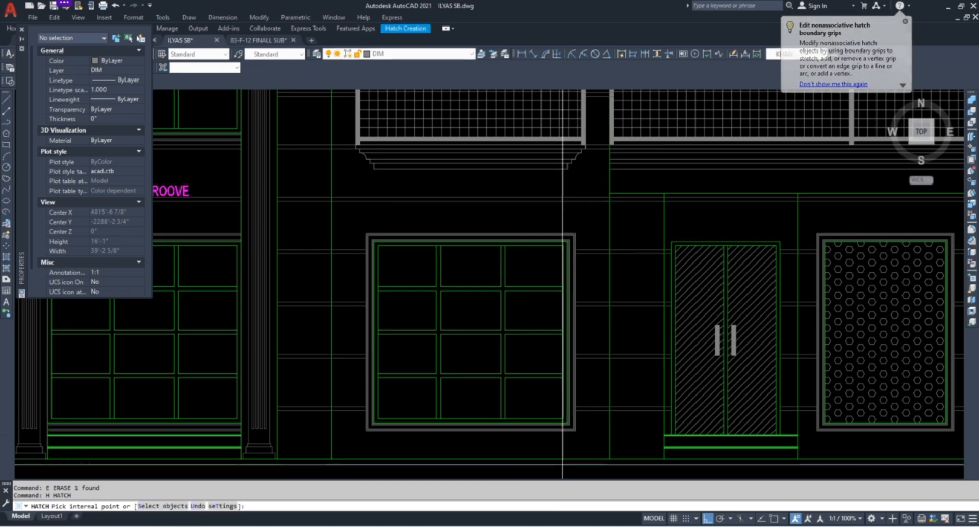
# Hatch all the wall panels around the middle bay's lower window and under the balcony with ANSI31 at scale 1
pyautogui.click(586, 433)
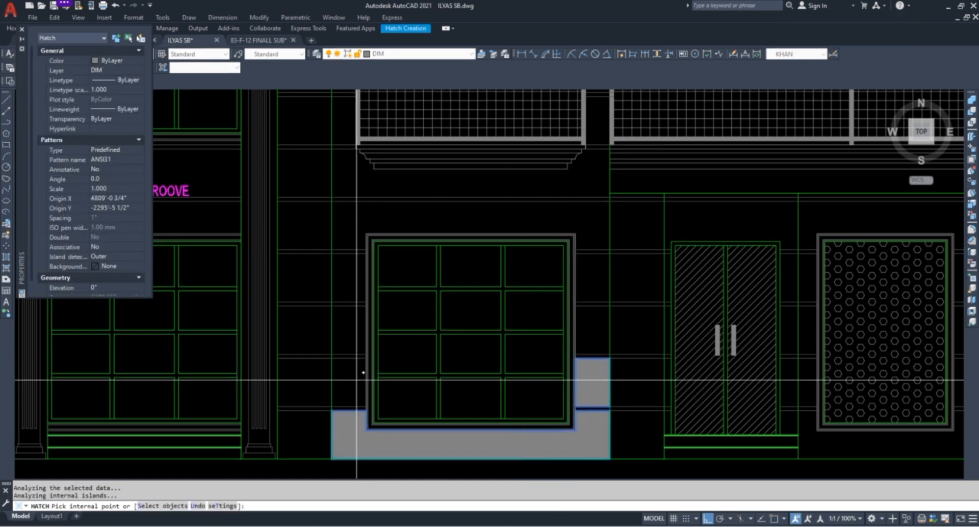
pyautogui.click(349, 382)
pyautogui.click(355, 230)
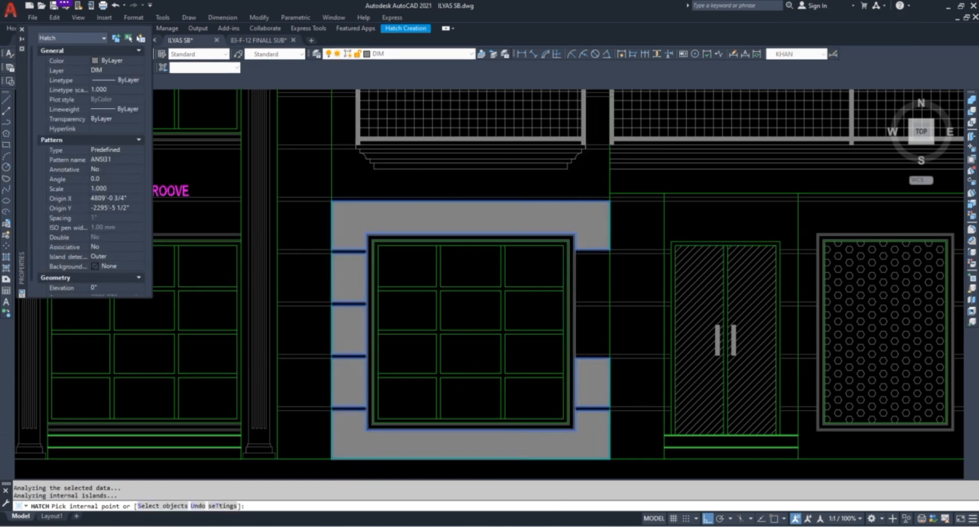
pyautogui.click(592, 332)
pyautogui.scroll(-5, 521, 358)
pyautogui.scroll(3, 521, 309)
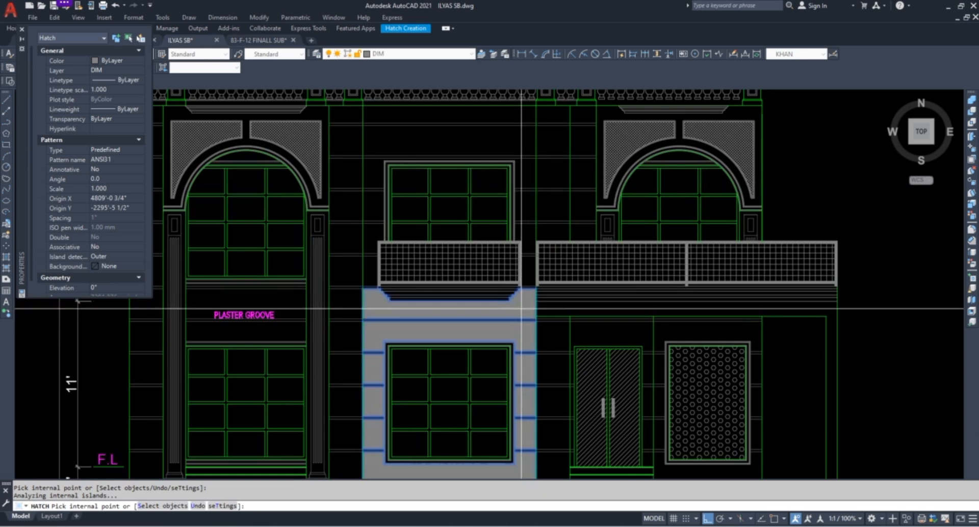
# Add the panels beside the balcony and around the upper window to the same hatch, covering the whole middle bay wall
pyautogui.click(526, 237)
pyautogui.click(524, 202)
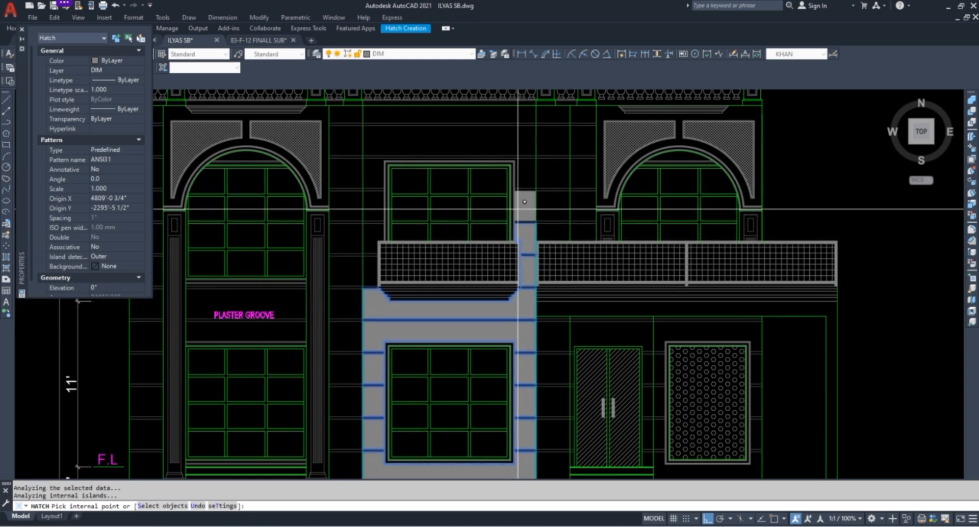
pyautogui.click(484, 136)
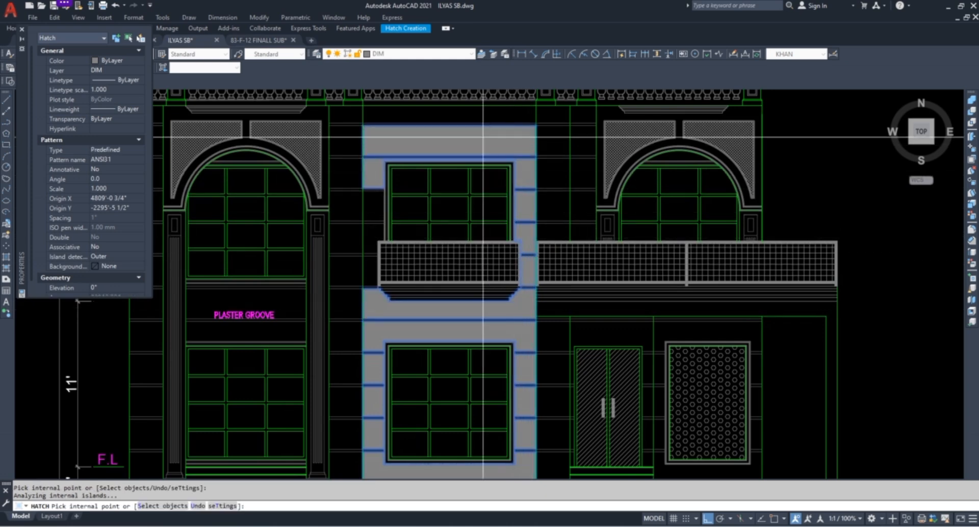
pyautogui.click(456, 116)
pyautogui.click(372, 199)
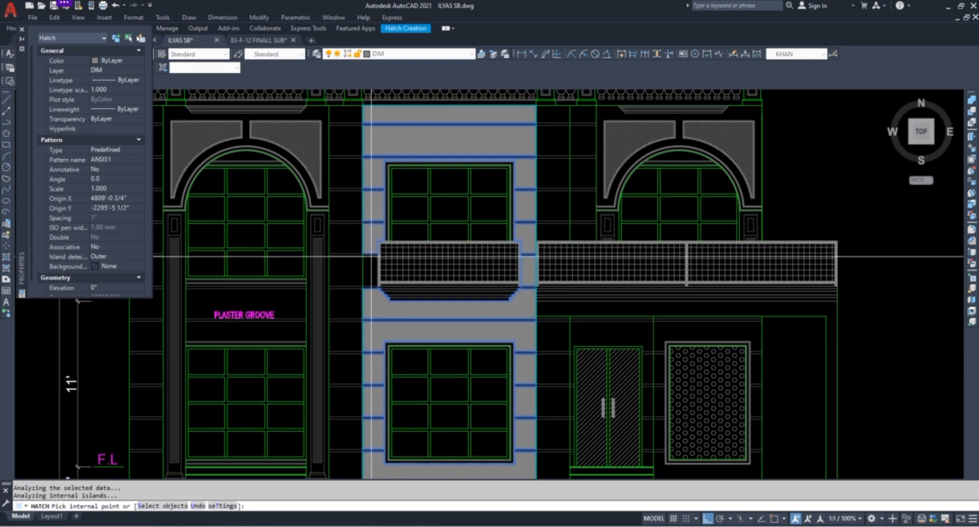
pyautogui.press('Return')
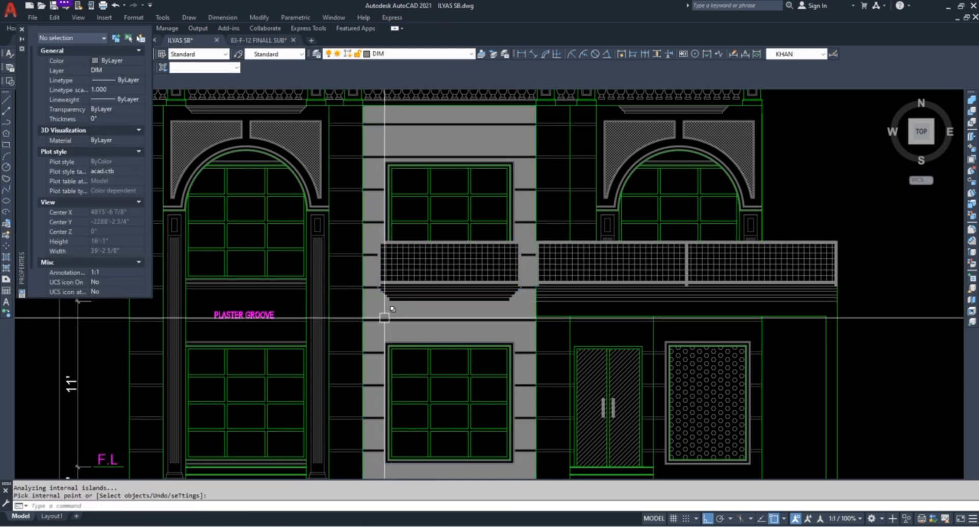
# Change the middle bay hatch to the AR-BRSTD brick pattern
pyautogui.scroll(4, 404, 323)
pyautogui.click(402, 355)
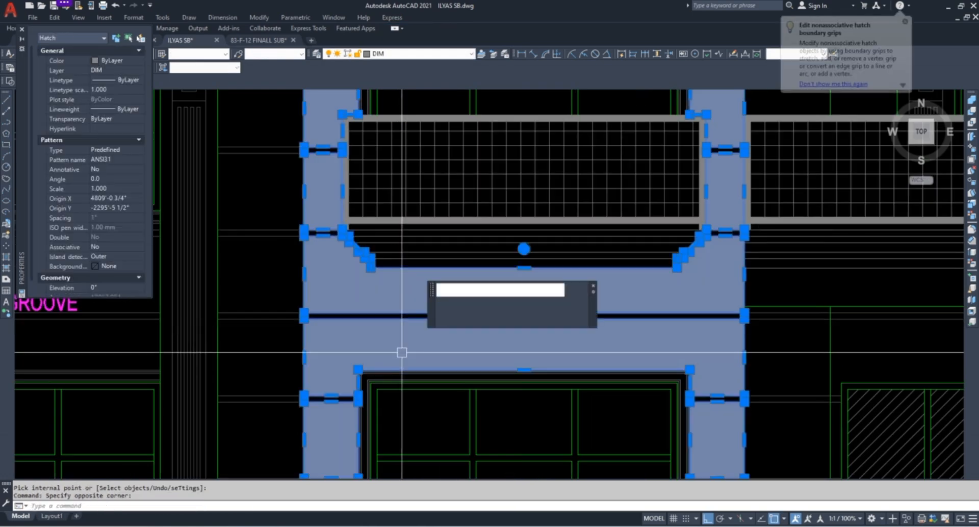
pyautogui.click(398, 30)
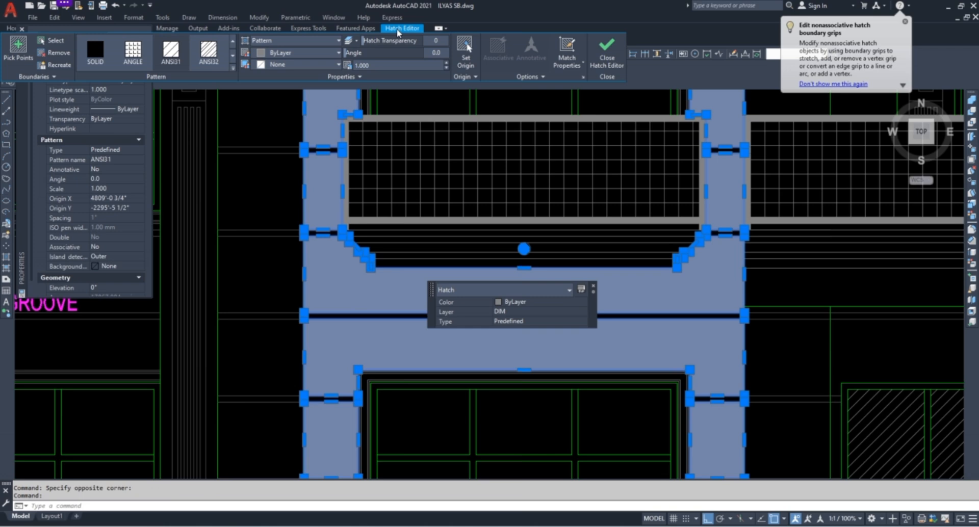
pyautogui.click(208, 51)
pyautogui.click(233, 68)
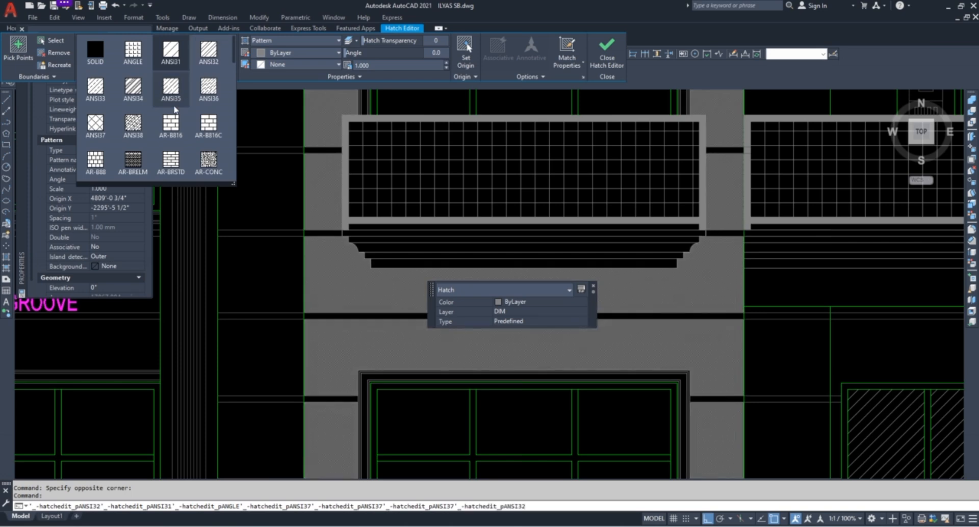
pyautogui.click(170, 164)
pyautogui.scroll(-5, 265, 199)
pyautogui.press('Escape')
pyautogui.press('Escape')
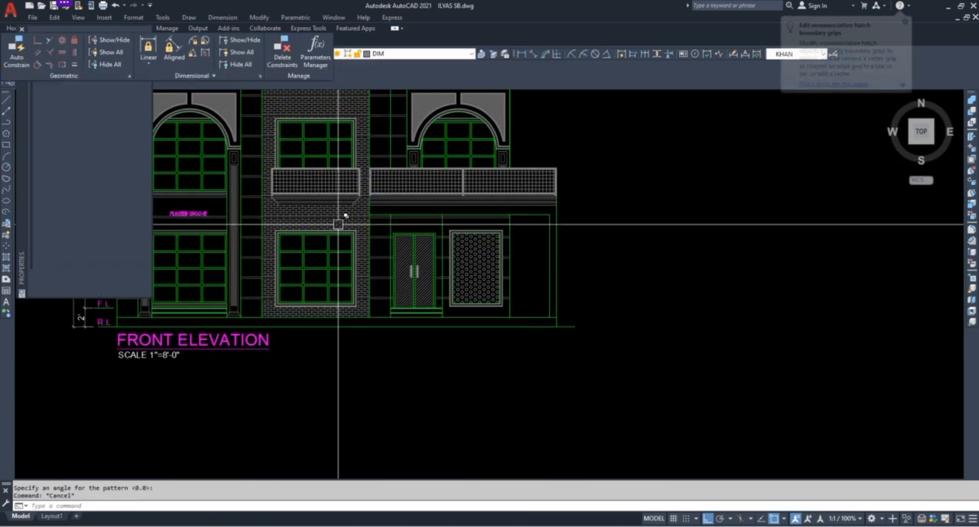
pyautogui.scroll(-3, 689, 447)
pyautogui.scroll(4, 669, 330)
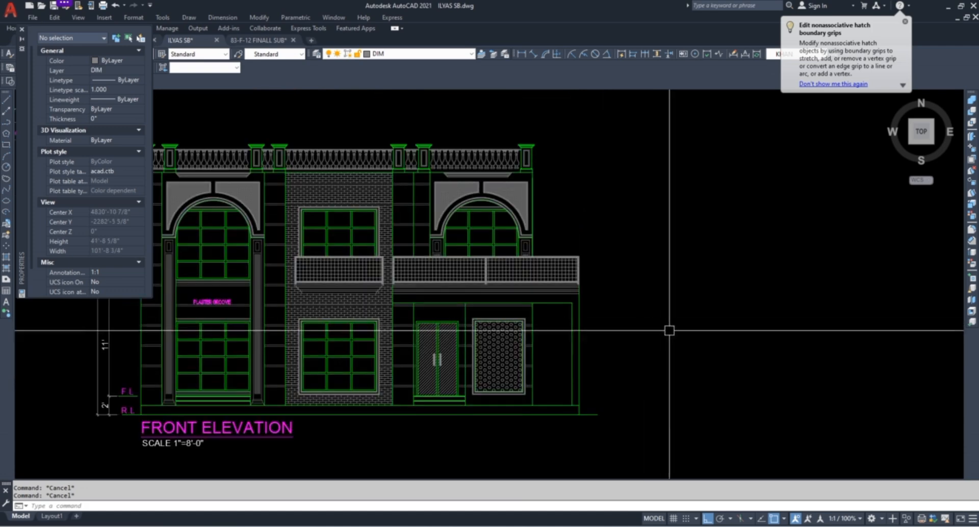
# Copy the PLASTER GROOVE label onto the middle bay's brick wall between the balcony and the lower window, with ortho off
pyautogui.scroll(5, 184, 302)
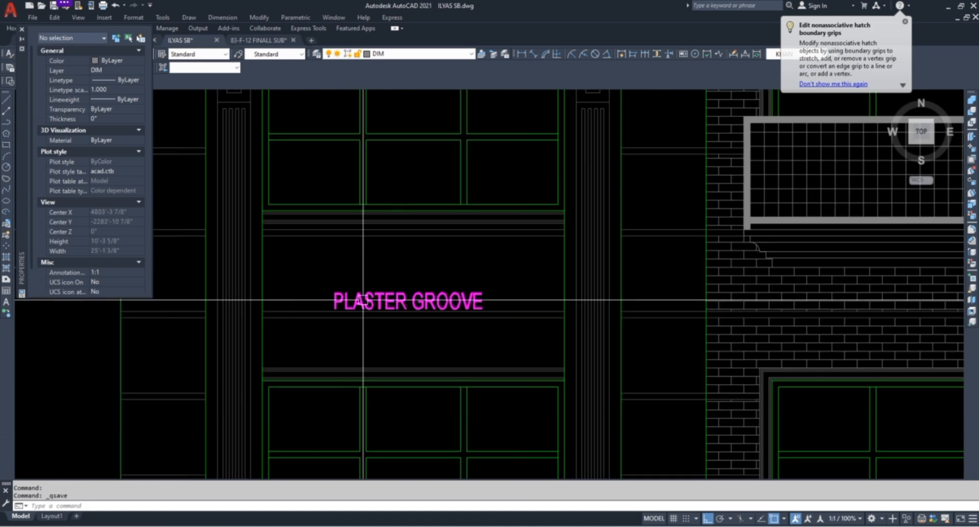
pyautogui.click(369, 299)
pyautogui.press('space')
pyautogui.click(369, 302)
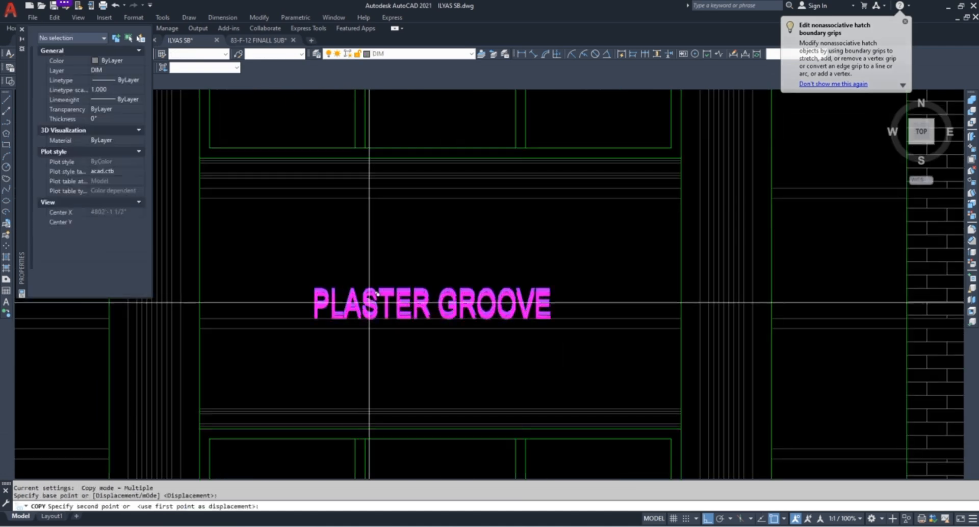
pyautogui.scroll(-4, 369, 303)
pyautogui.press('F8')
pyautogui.scroll(4, 604, 190)
pyautogui.scroll(-6, 388, 217)
pyautogui.scroll(6, 476, 285)
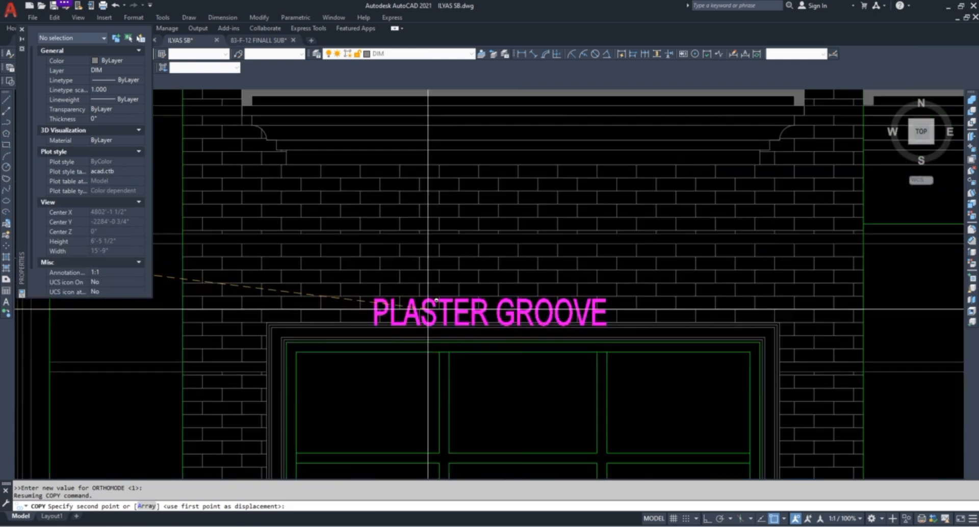
pyautogui.keyDown('shift'); pyautogui.click(423, 269); pyautogui.keyUp('shift')
pyautogui.press('Escape')
# Change the label on the middle bay's brick wall above the lower window to read FACING TILE
pyautogui.doubleClick(492, 261)
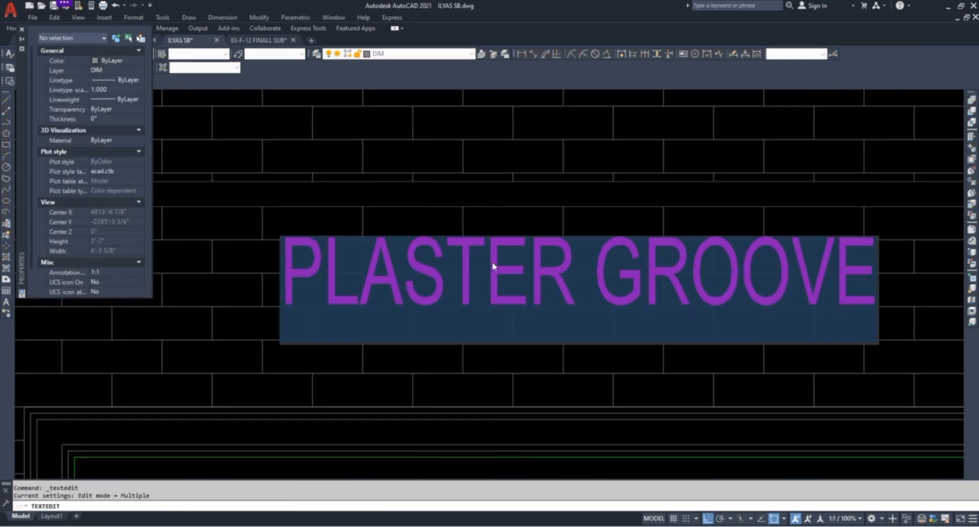
pyautogui.write('FACI')
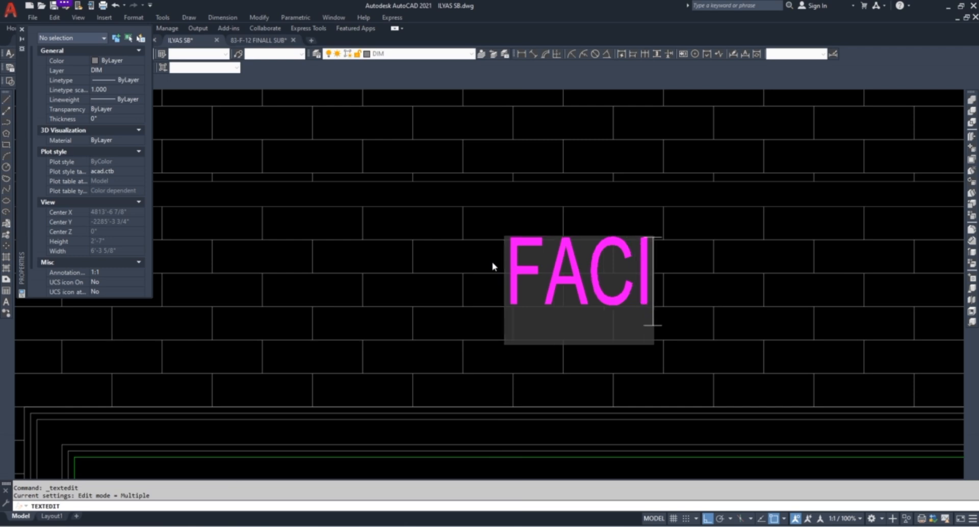
pyautogui.write('NG TIL')
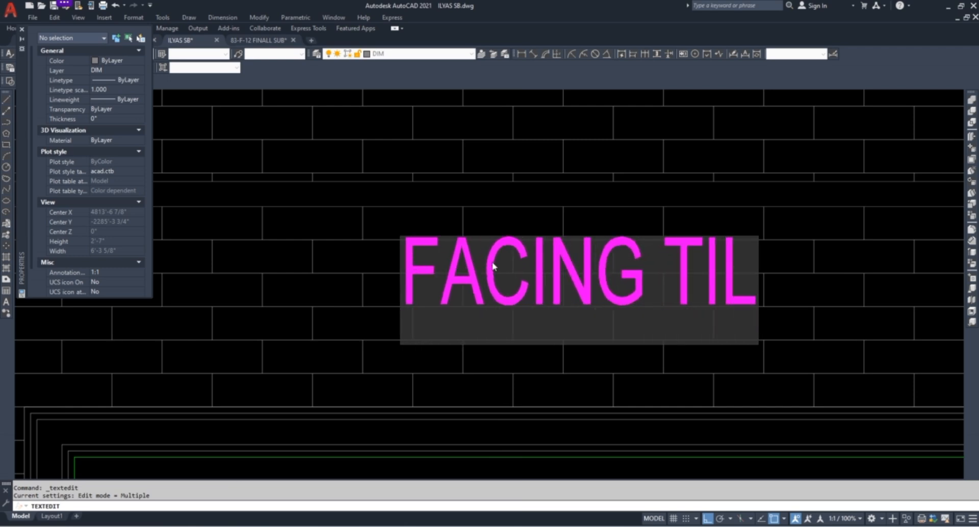
pyautogui.write('E')
pyautogui.click(504, 217)
pyautogui.press('Escape')
pyautogui.scroll(-10, 372, 230)
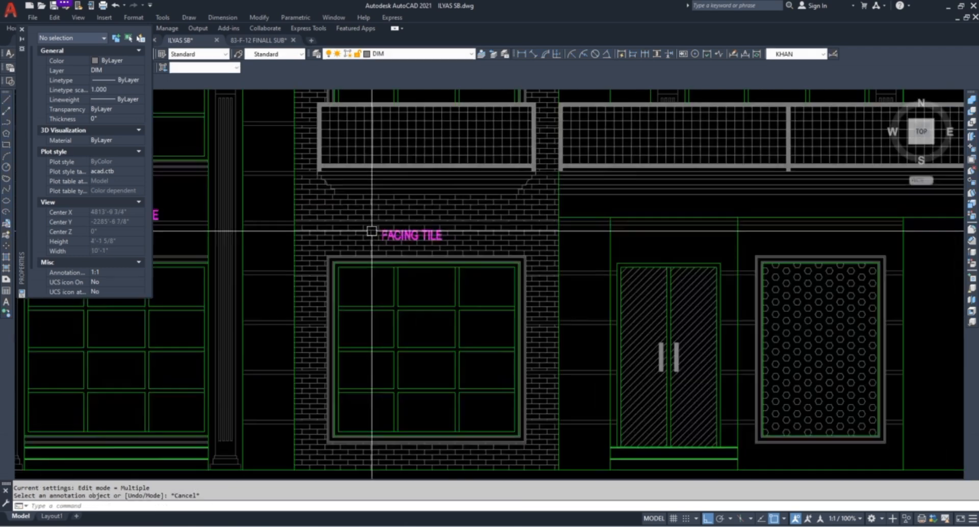
# Copy the FACING TILE label straight up onto the brick wall above the middle bay's upper window
pyautogui.scroll(10, 393, 241)
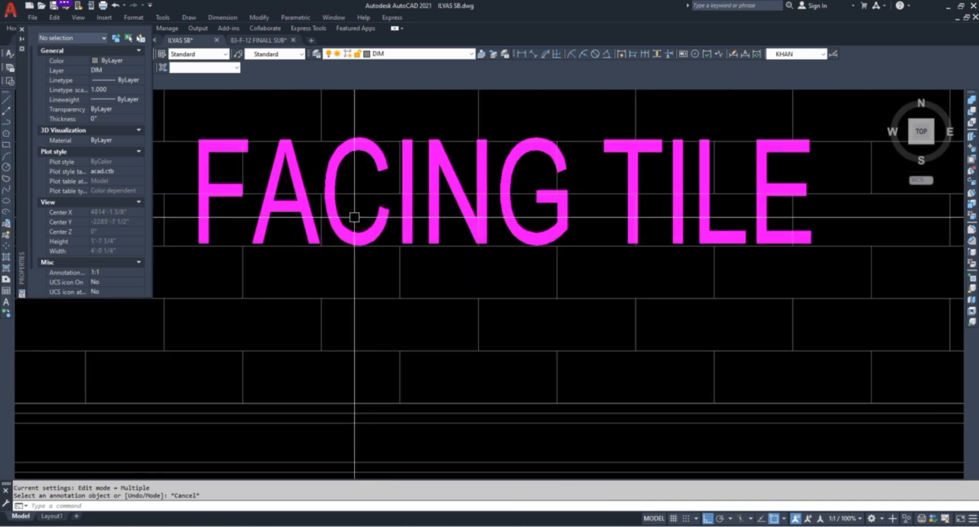
pyautogui.click(344, 224)
pyautogui.write('co')
pyautogui.press('space')
pyautogui.click(418, 382)
pyautogui.scroll(-10, 419, 384)
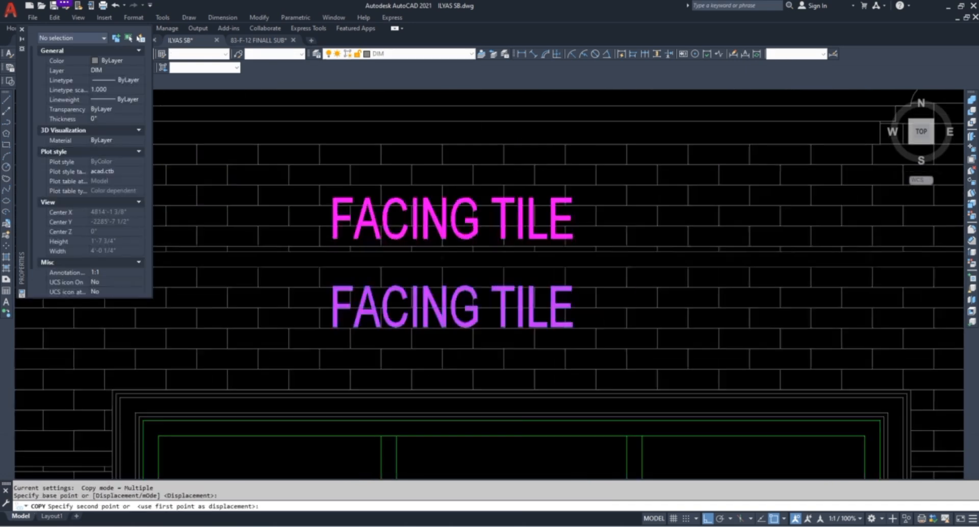
pyautogui.scroll(10, 415, 260)
pyautogui.scroll(-5, 401, 286)
pyautogui.scroll(4, 406, 197)
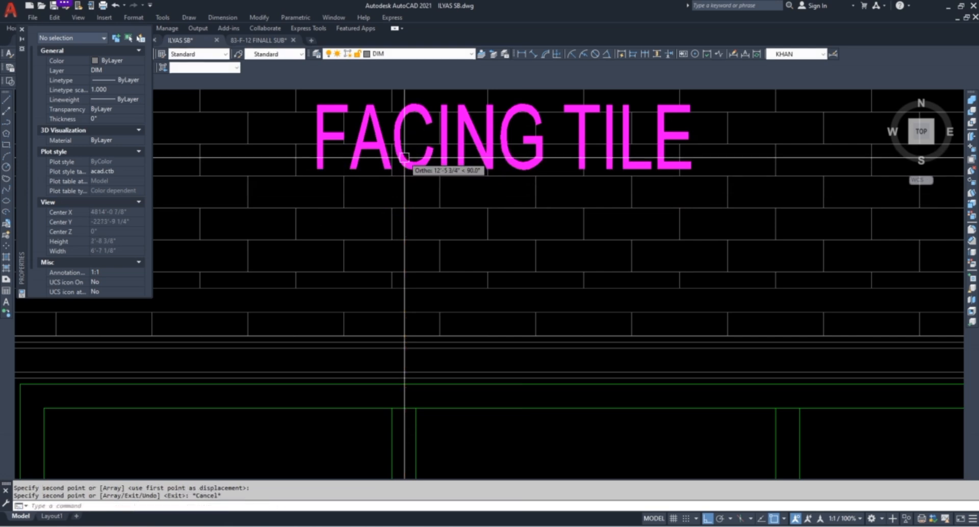
pyautogui.scroll(-6, 404, 159)
pyautogui.moveTo(507, 258); pyautogui.dragTo(518, 203, button='middle')
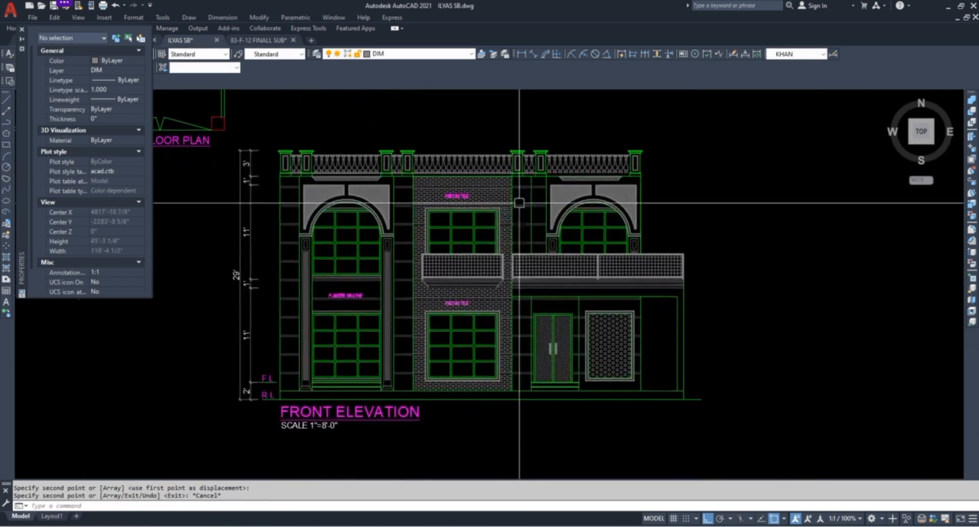
# Copy the PLASTER GROOVE label, with ortho off, onto the upper-floor wall strip between the brick bay and the right arch
pyautogui.scroll(8, 288, 302)
pyautogui.click(618, 233)
pyautogui.click(583, 249)
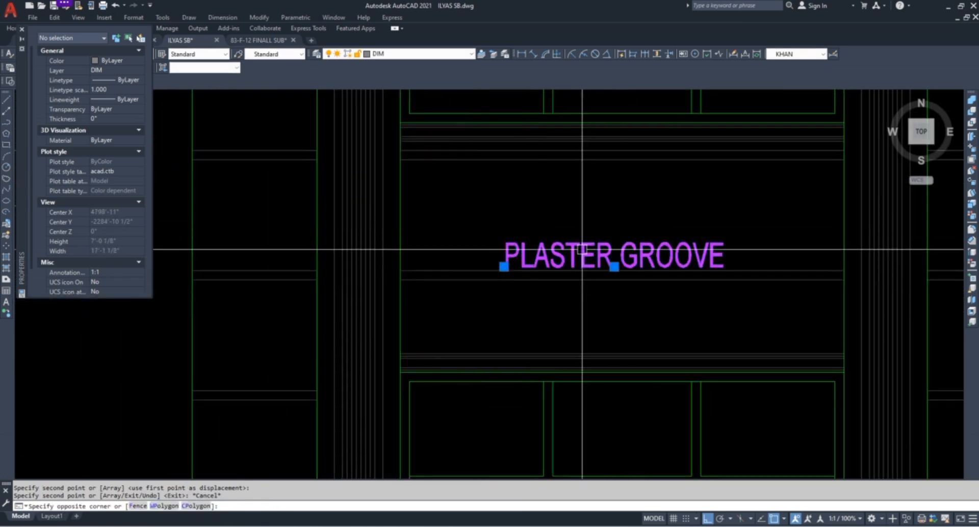
pyautogui.write('co')
pyautogui.press('space')
pyautogui.click(587, 247)
pyautogui.scroll(-6, 312, 276)
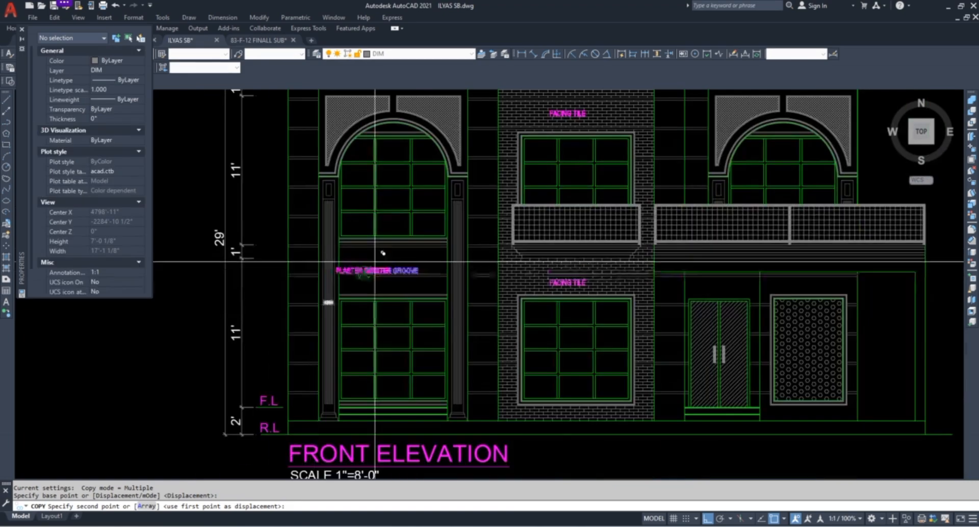
pyautogui.scroll(6, 873, 303)
pyautogui.press('F8')
pyautogui.scroll(-5, 525, 219)
pyautogui.scroll(7, 514, 219)
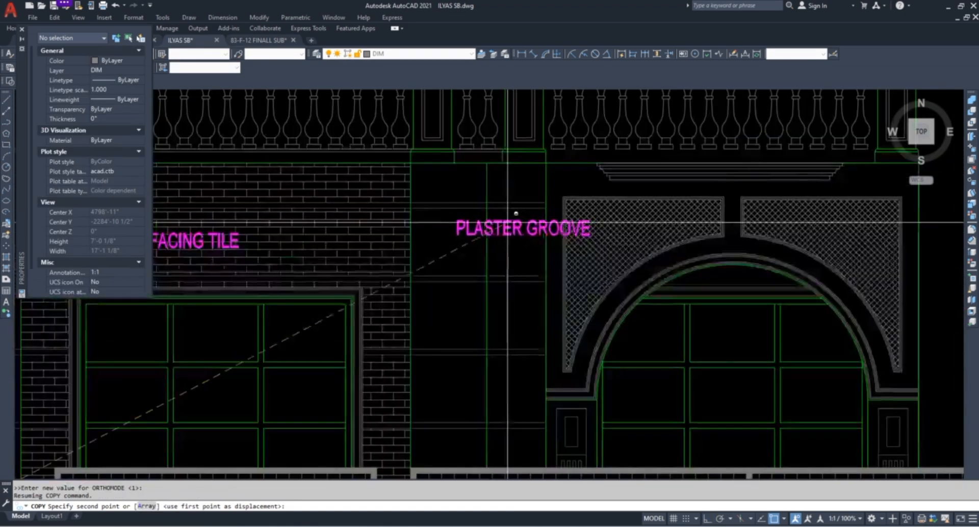
pyautogui.scroll(-4, 474, 281)
pyautogui.scroll(2, 459, 271)
pyautogui.click(459, 302)
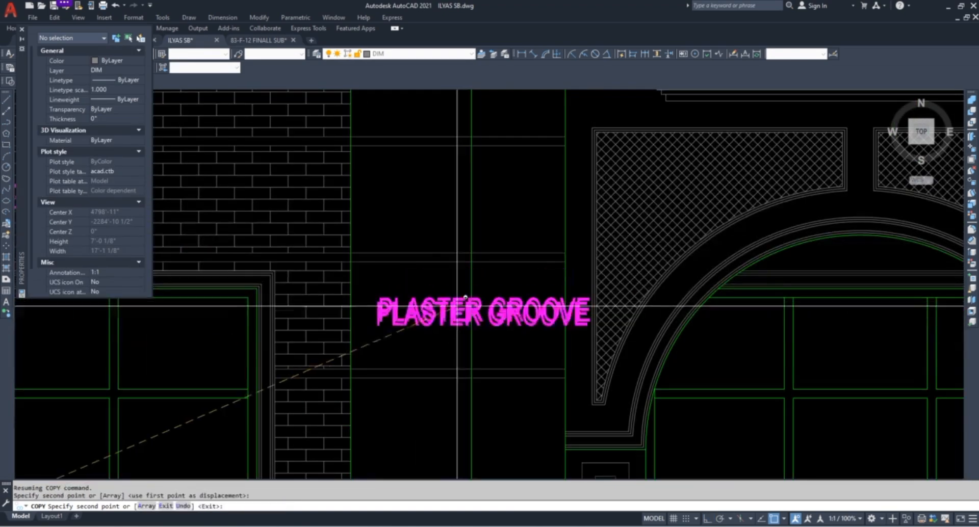
pyautogui.press('Escape')
# Rotate the copied PLASTER GROOVE label 90 degrees so that it reads vertically upward
pyautogui.click(411, 312)
pyautogui.write('ro')
pyautogui.press('space')
pyautogui.click(412, 312)
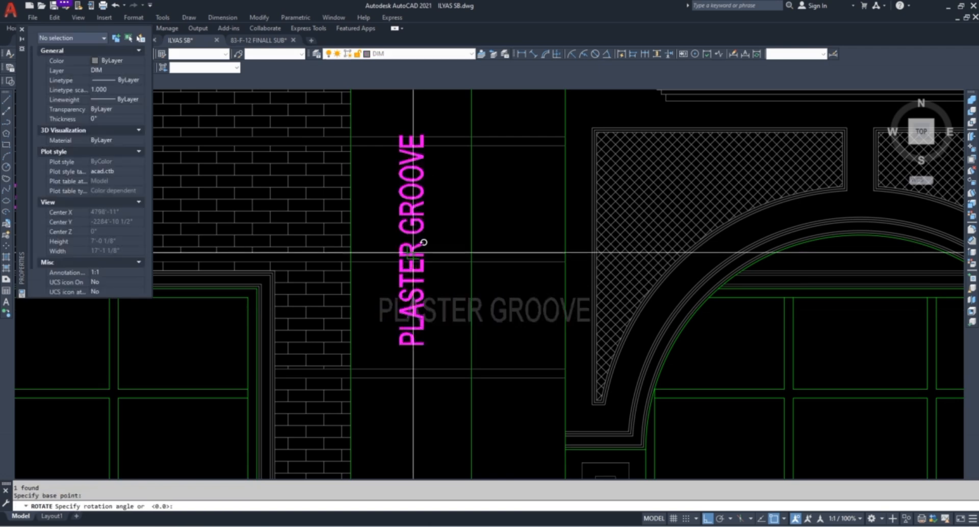
pyautogui.click(412, 216)
# Move the vertical PLASTER GROOVE label freely within the wall strip beside the brick bay, with ortho off
pyautogui.write('m')
pyautogui.press('space')
pyautogui.click(412, 216)
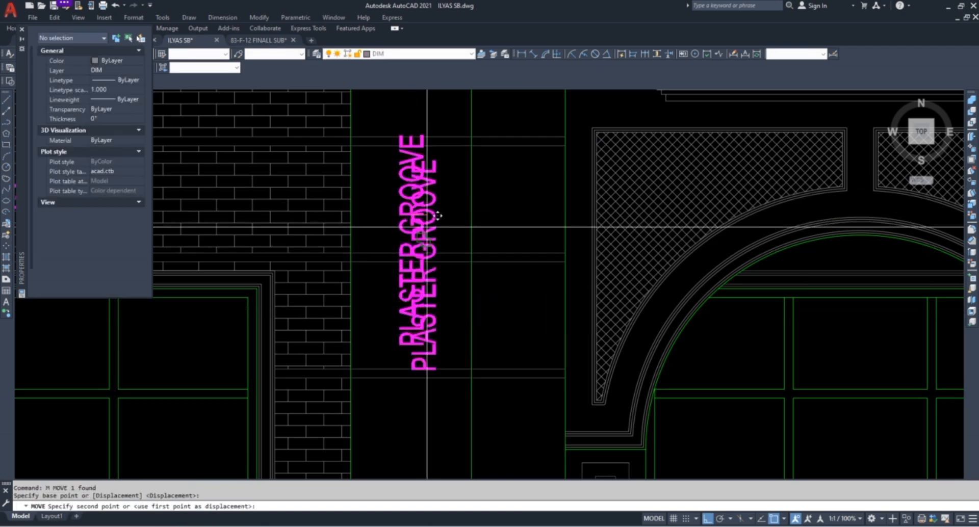
pyautogui.scroll(-4, 397, 225)
pyautogui.scroll(2, 394, 244)
pyautogui.press('F8')
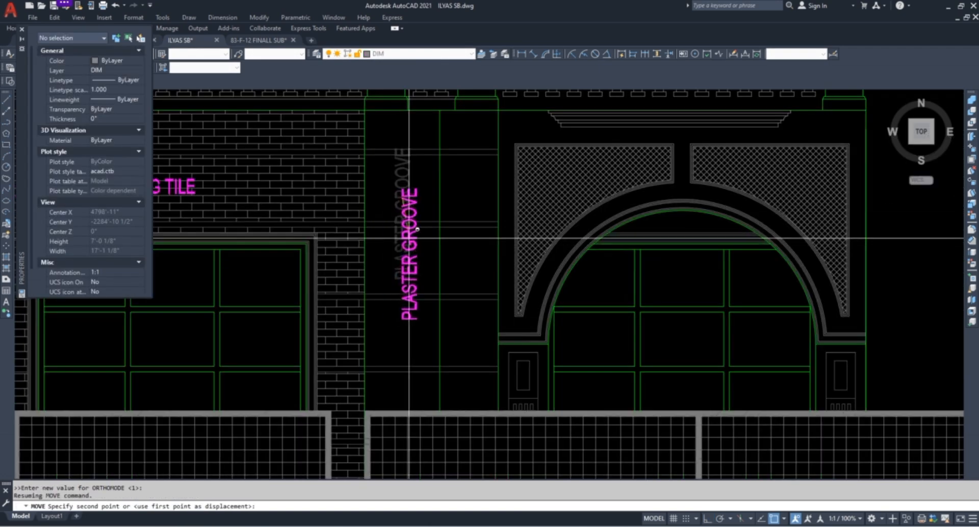
pyautogui.scroll(-7, 408, 238)
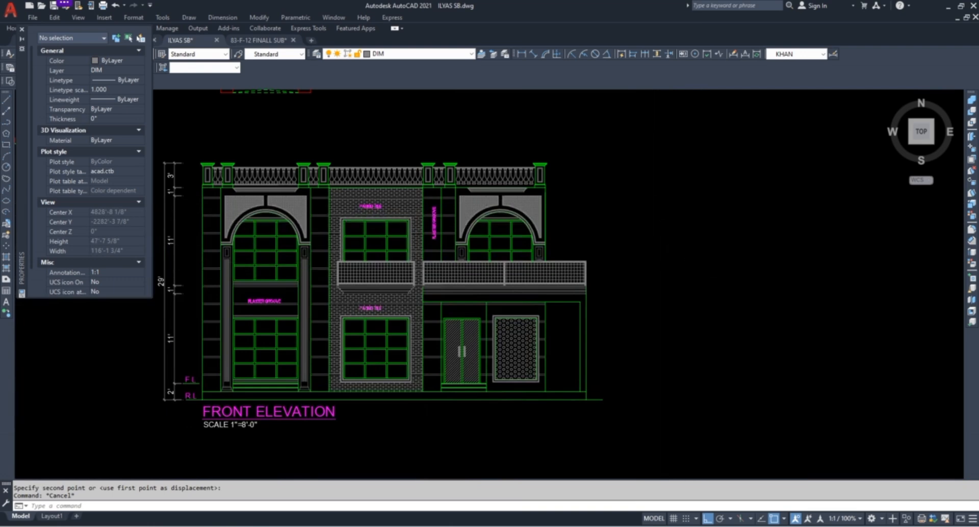
# Save the drawing
pyautogui.scroll(-2, 704, 278)
pyautogui.hotkey('ctrl', 's')
pyautogui.scroll(2, 639, 267)
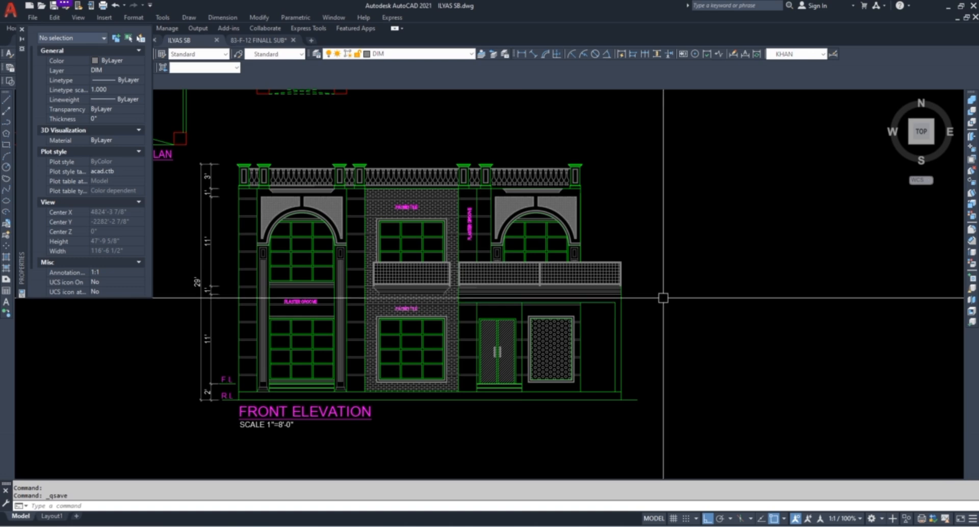
# Draw a short horizontal line in the empty wall area beside the hexagon-patterned panel
pyautogui.write('L')
pyautogui.press('Return')
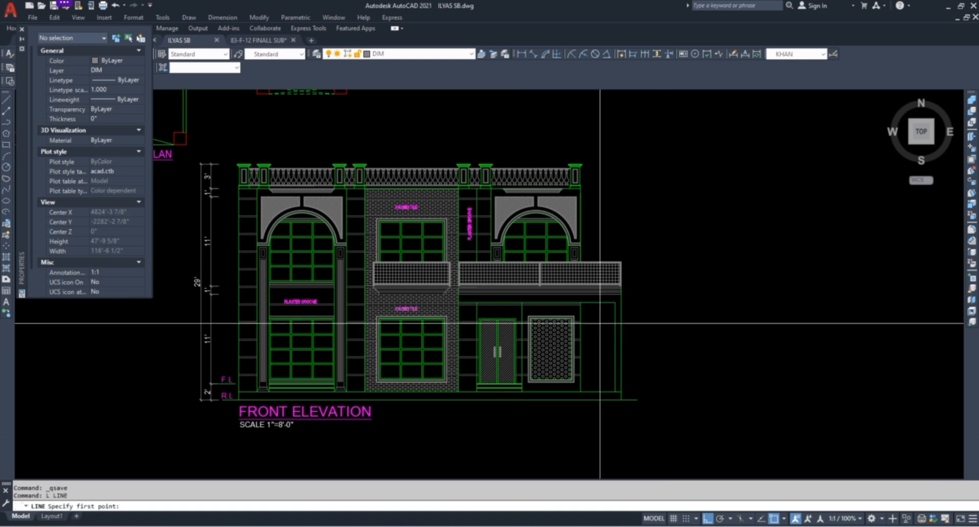
pyautogui.scroll(8, 602, 324)
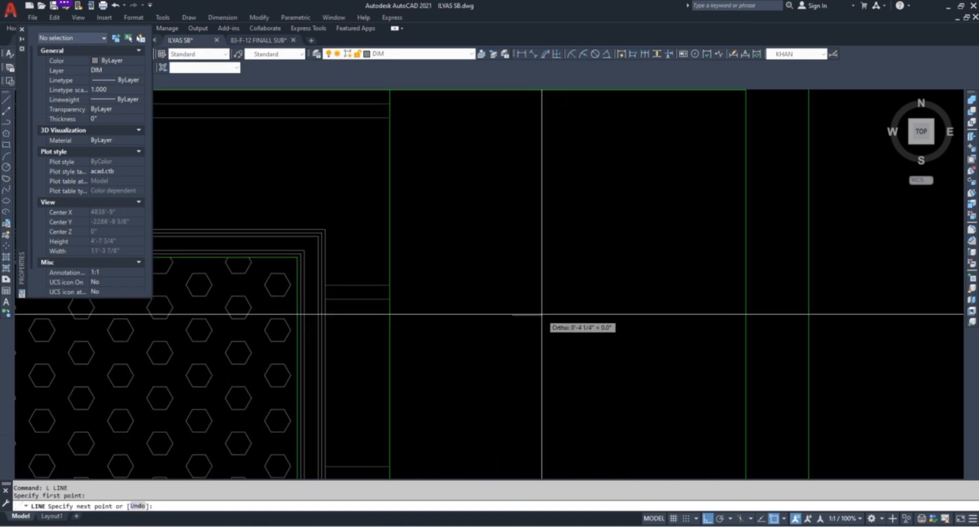
pyautogui.press('Escape')
pyautogui.press('Escape')
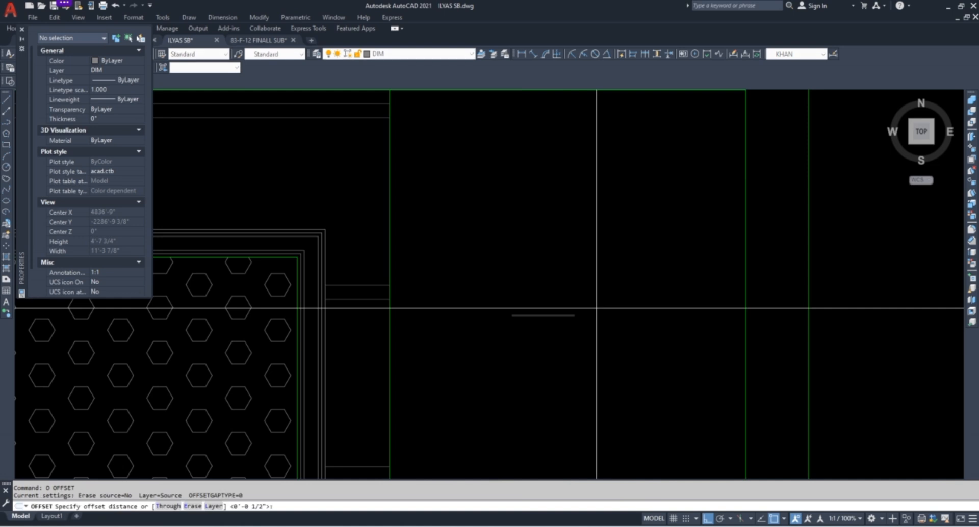
# Offset the short horizontal line by 1 inch above and below
pyautogui.write('1')
pyautogui.press('Return')
pyautogui.scroll(4, 569, 323)
pyautogui.click(535, 303)
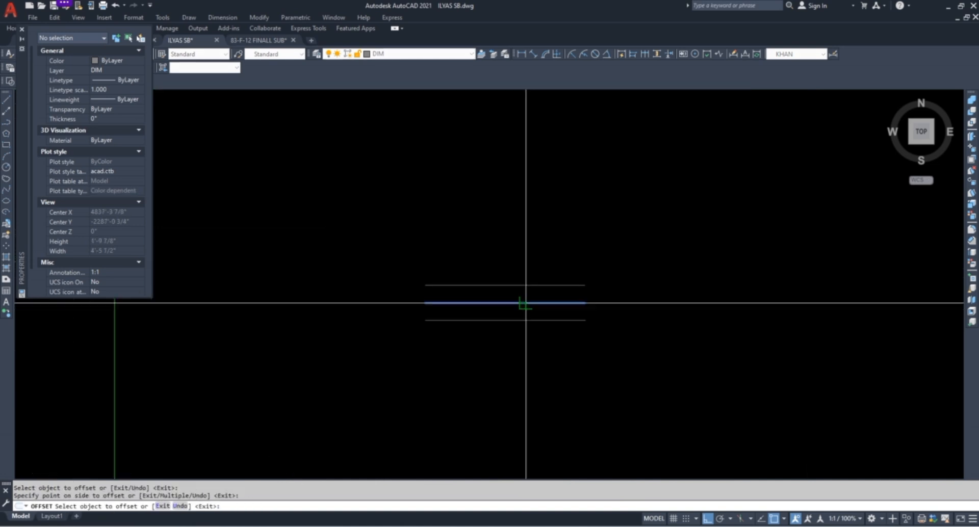
pyautogui.press('Return')
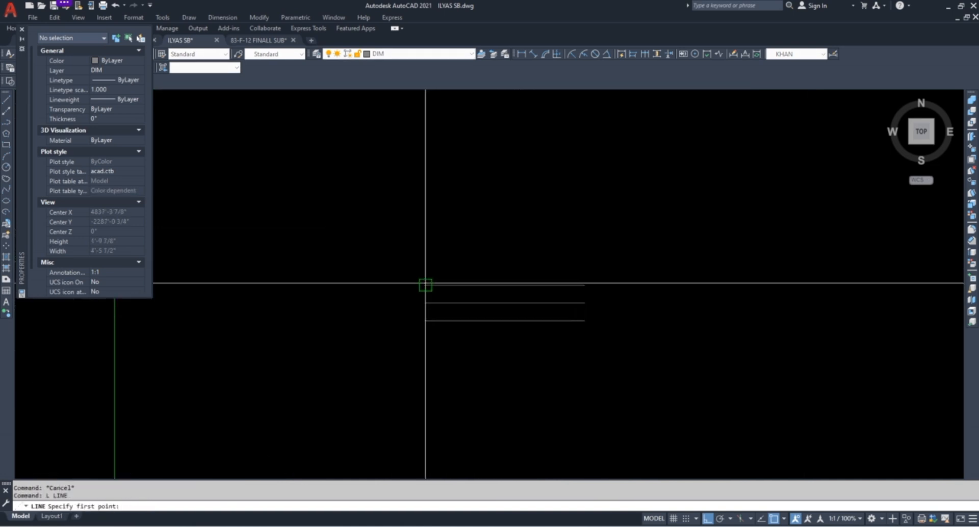
# Draw a vertical line joining the left ends of the three lines and move it 1.5 inches inward
pyautogui.click(425, 321)
pyautogui.press('Escape')
pyautogui.click(427, 314)
pyautogui.write('m')
pyautogui.press('Return')
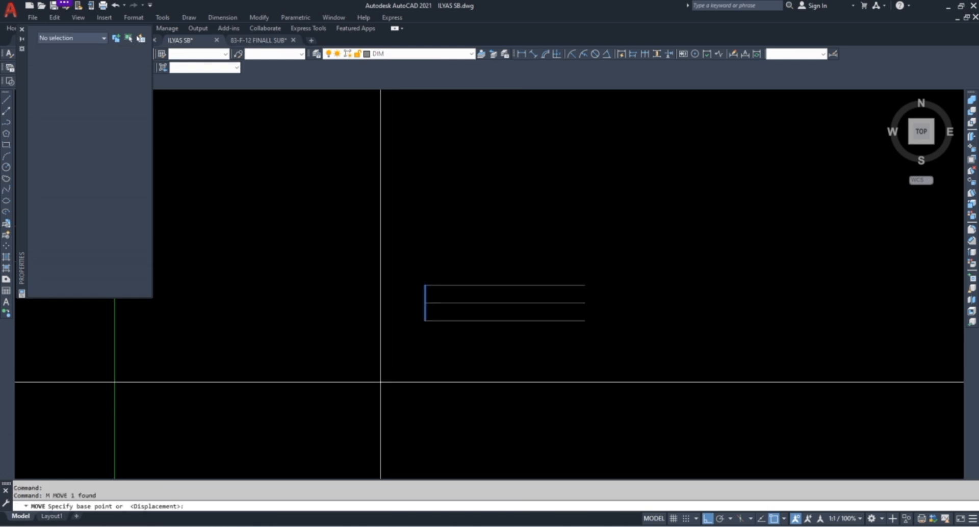
pyautogui.click(381, 382)
# Mirror the vertical line about the middle of the three lines and trim the two outer lines back to both verticals
pyautogui.click(416, 438)
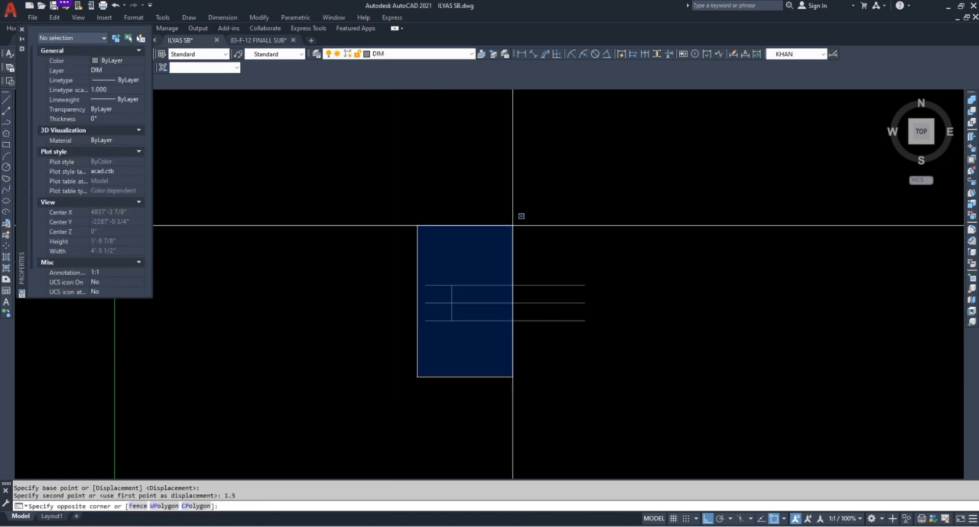
pyautogui.click(514, 226)
pyautogui.write('mi')
pyautogui.press('Return')
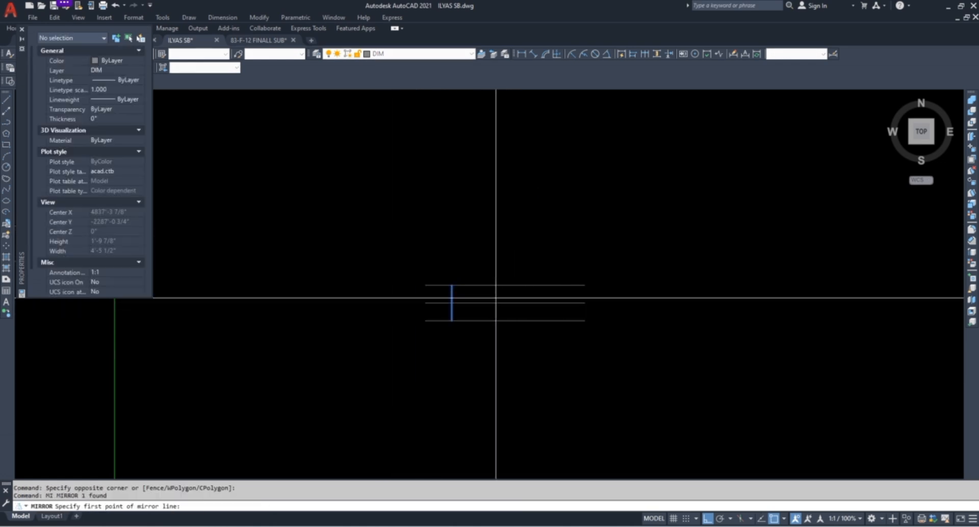
pyautogui.press('Escape')
pyautogui.press('Escape')
pyautogui.press('Escape')
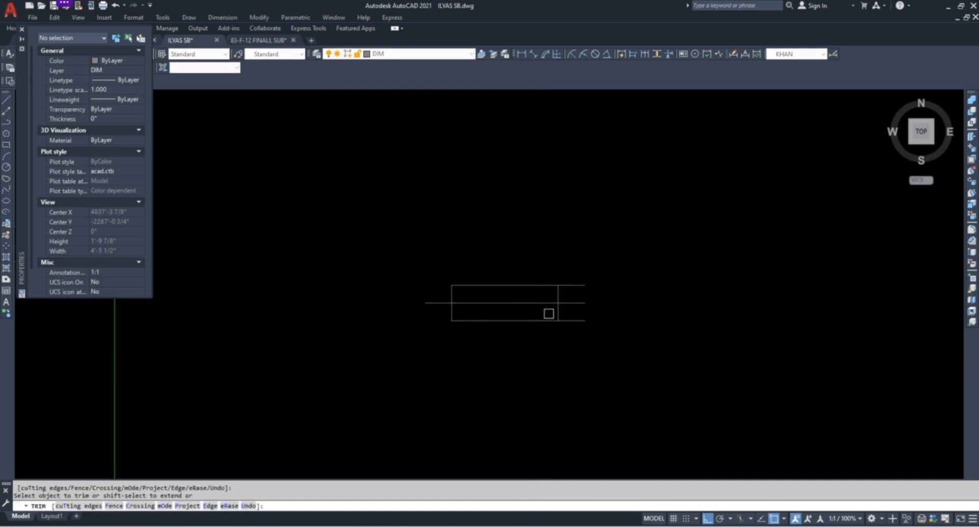
pyautogui.press('Escape')
pyautogui.press('Escape')
# Erase both vertical helper lines, keeping only the three horizontal lines
pyautogui.click(428, 334)
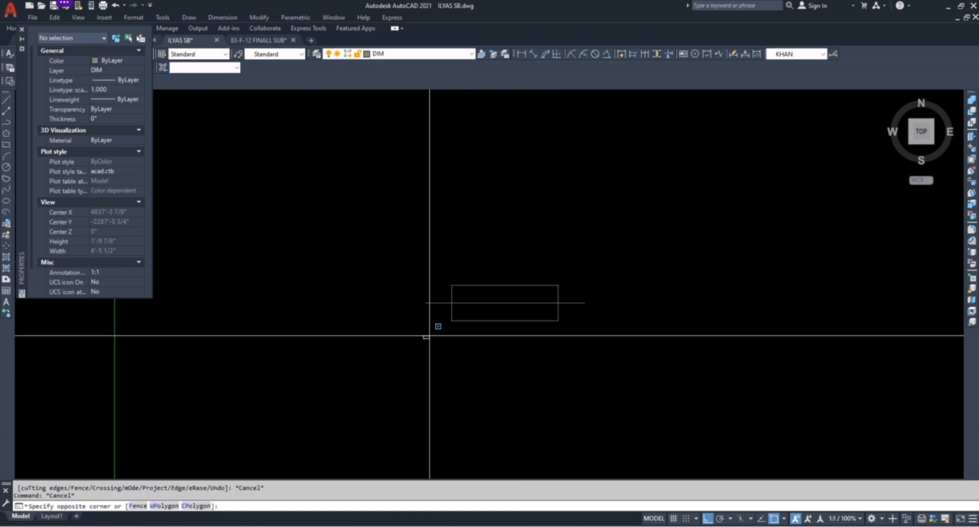
pyautogui.click(472, 269)
pyautogui.write('e')
pyautogui.press('Return')
pyautogui.click(496, 359)
pyautogui.click(644, 235)
pyautogui.press('Escape')
pyautogui.write('e')
pyautogui.press('Return')
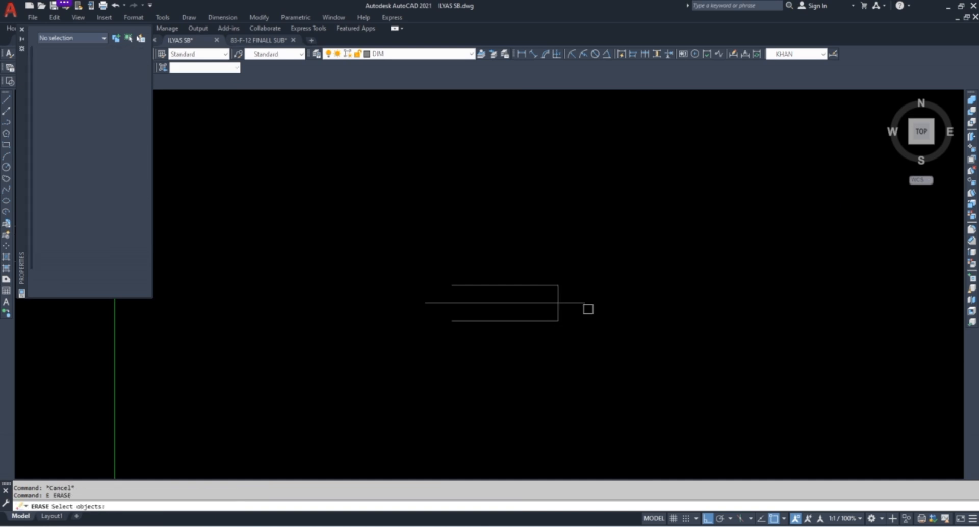
pyautogui.press('Escape')
pyautogui.press('Escape')
pyautogui.click(512, 379)
pyautogui.click(674, 249)
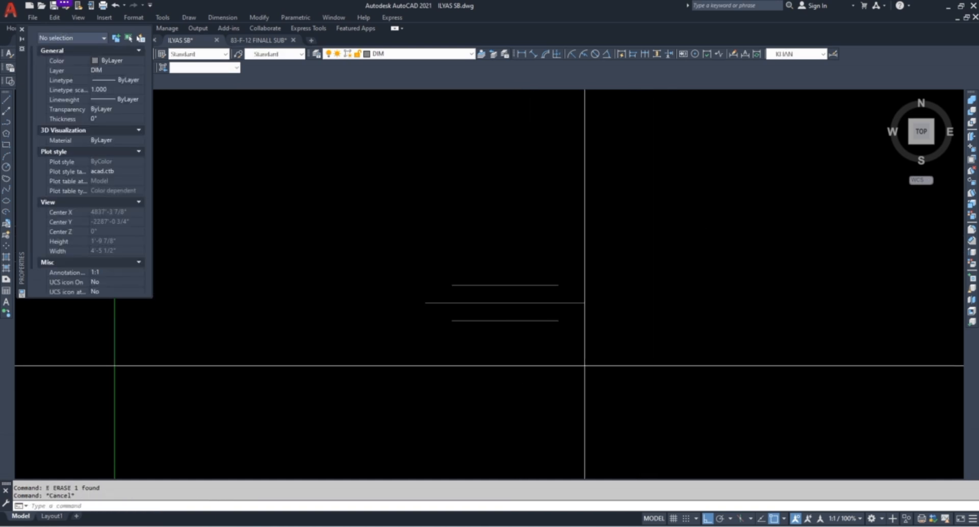
# Rotate the three horizontal lines 45 degrees to form the glass symbol
pyautogui.click(586, 389)
pyautogui.click(507, 243)
pyautogui.write('ro')
pyautogui.press('Return')
pyautogui.click(508, 243)
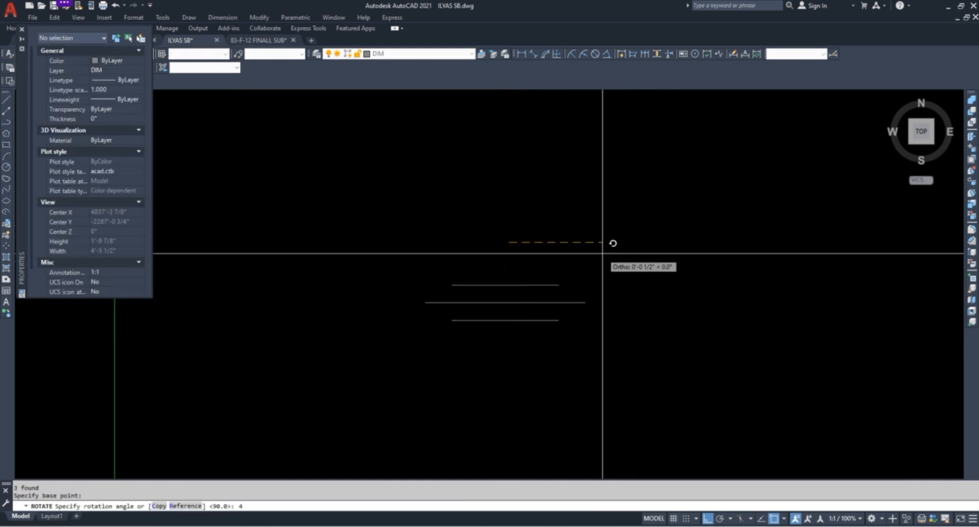
pyautogui.write('45')
pyautogui.press('Return')
# Move the three diagonal lines, with ortho off, into the top-left pane of the left bay's lower window
pyautogui.click(620, 310)
pyautogui.click(539, 265)
pyautogui.write('m')
pyautogui.press('Return')
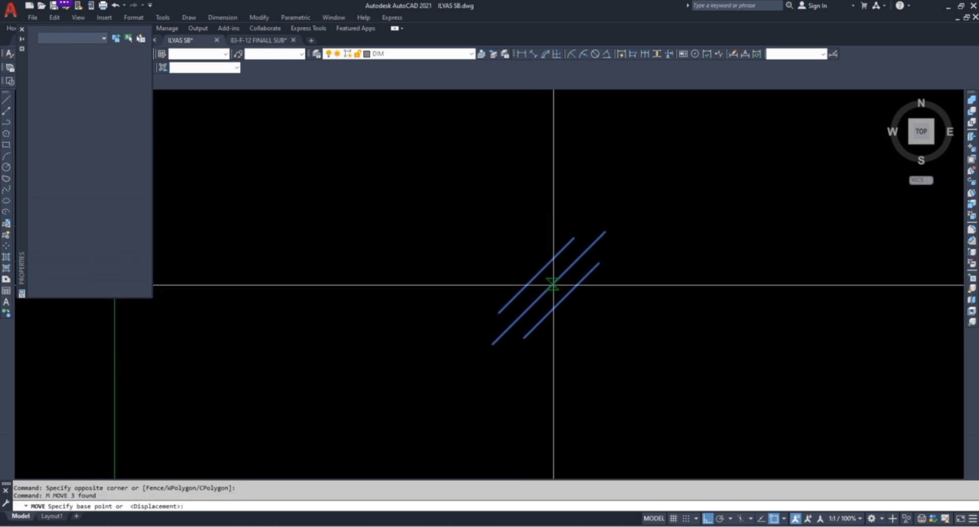
pyautogui.click(556, 275)
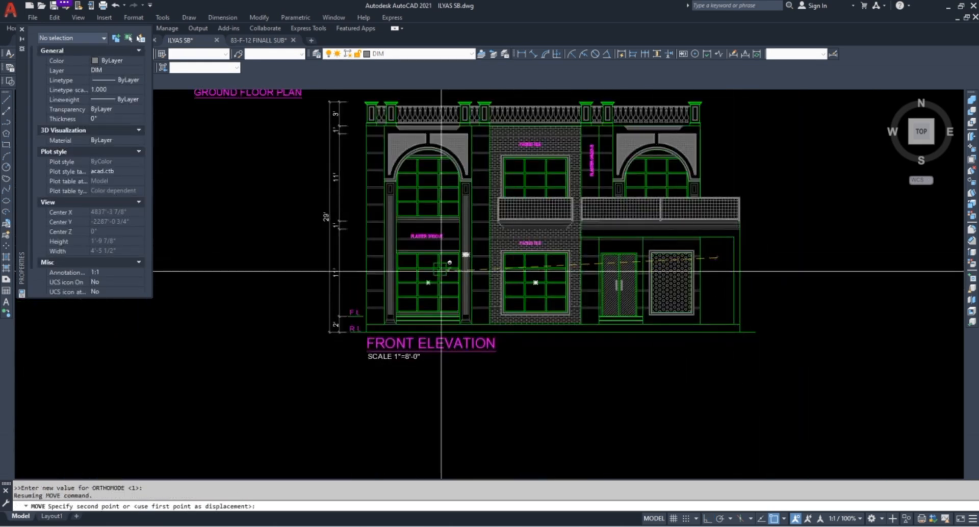
pyautogui.scroll(10, 442, 272)
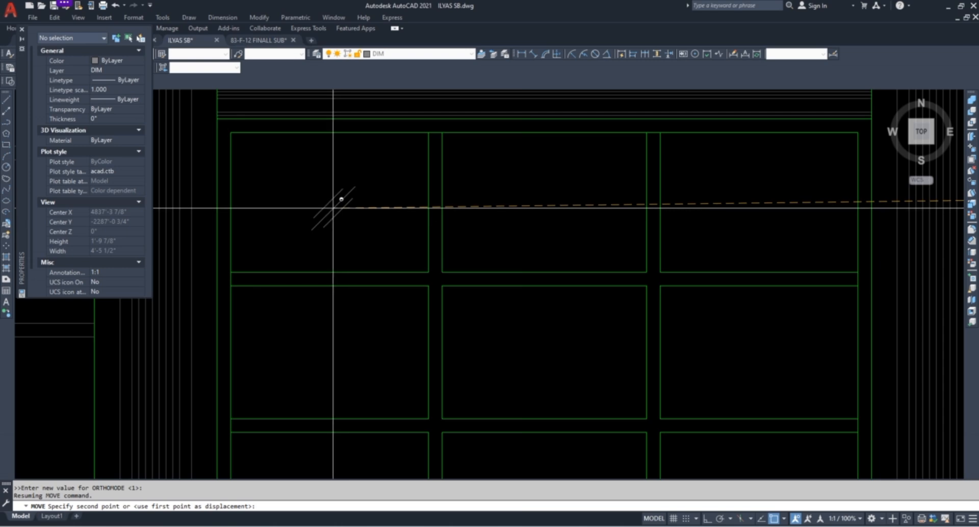
pyautogui.press('Escape')
# Copy the three-line glass symbol from the top-left pane into the three panes below it in the left bay's lower window
pyautogui.click(371, 233)
pyautogui.click(324, 164)
pyautogui.write('co')
pyautogui.press('Return')
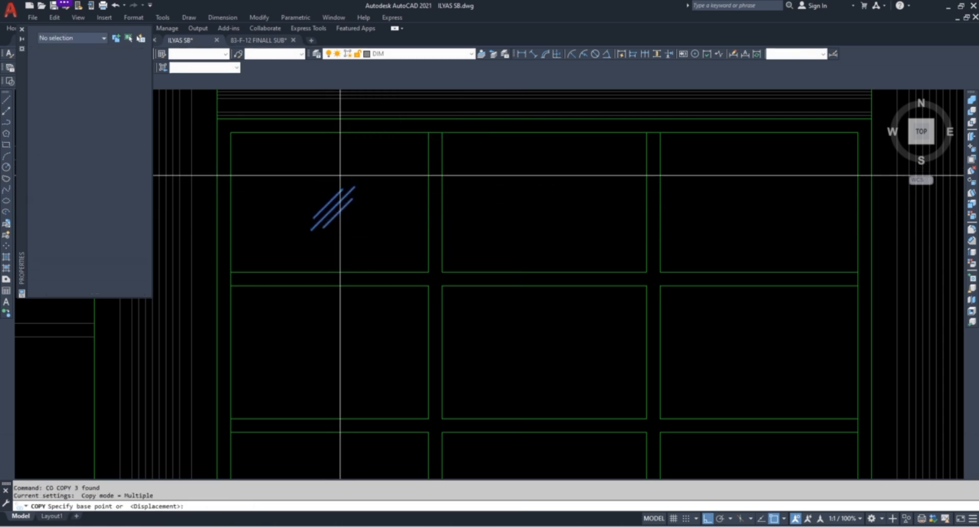
pyautogui.click(428, 133)
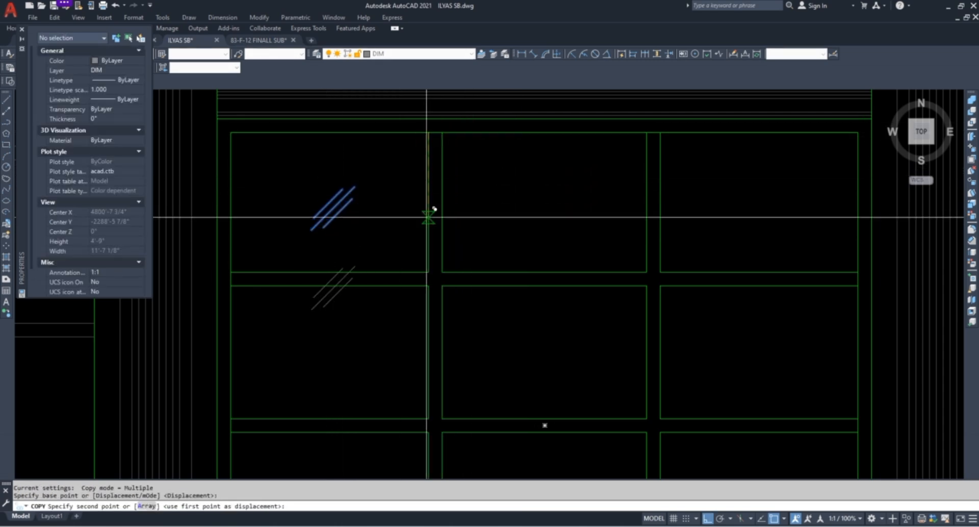
pyautogui.click(431, 278)
pyautogui.scroll(-3, 374, 207)
pyautogui.scroll(3, 384, 296)
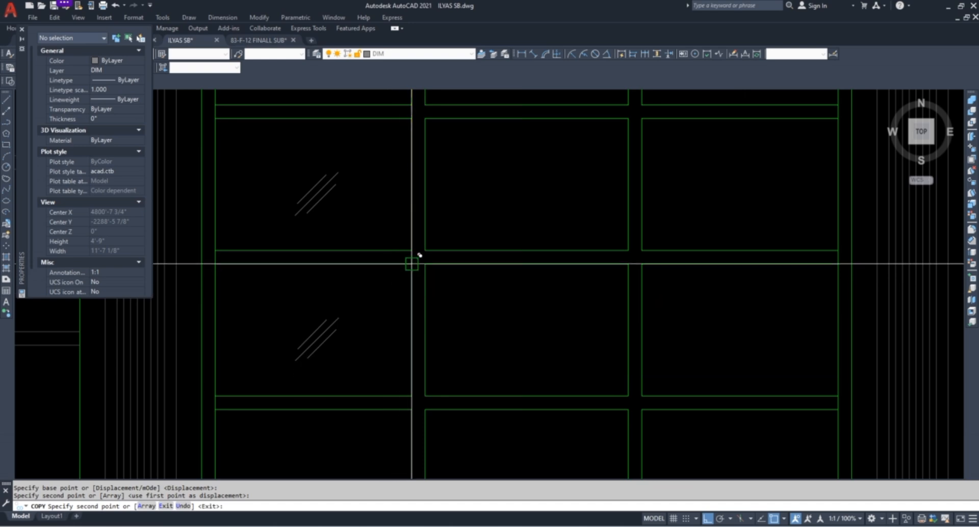
pyautogui.click(412, 262)
pyautogui.scroll(-3, 362, 237)
pyautogui.scroll(2, 370, 290)
pyautogui.click(389, 311)
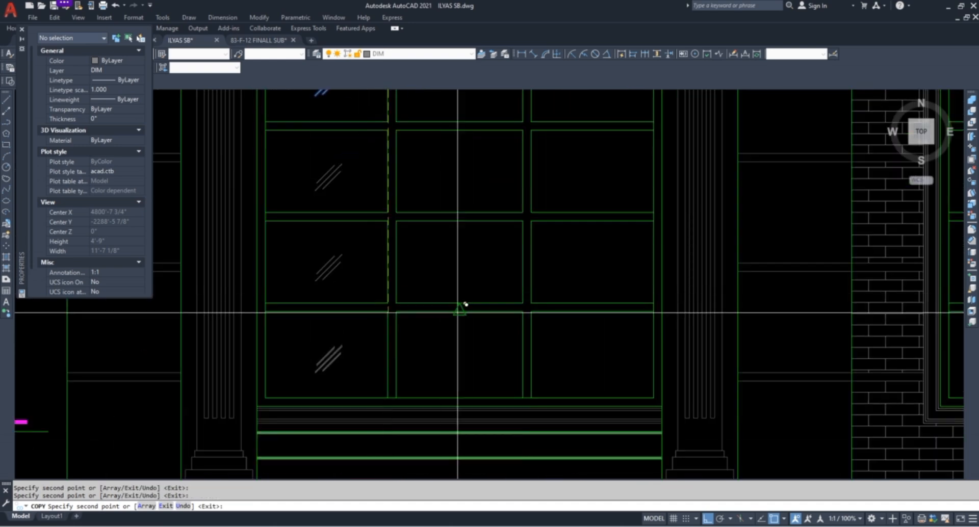
# Place copies of the glass symbol in all middle-column and right-column panes of the left bay's lower window
pyautogui.click(523, 220)
pyautogui.scroll(-4, 531, 121)
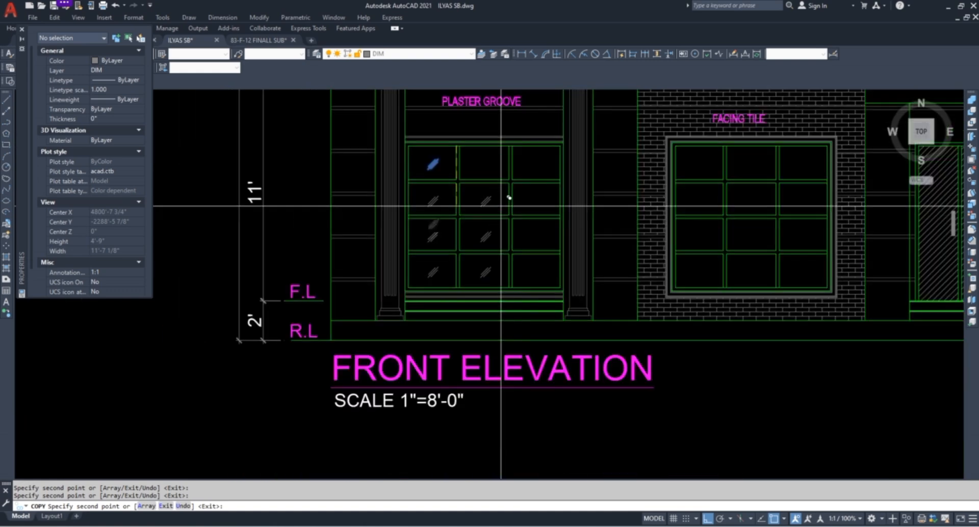
pyautogui.scroll(4, 518, 133)
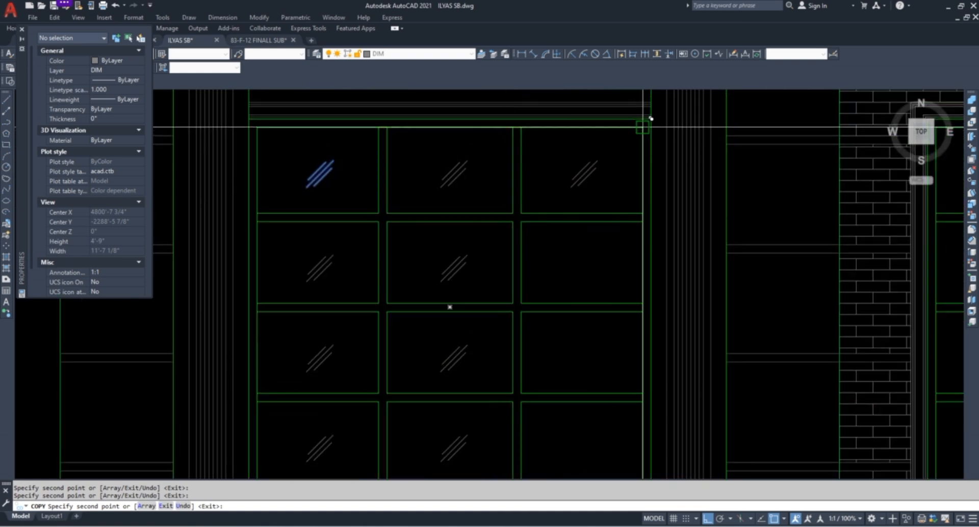
pyautogui.click(642, 221)
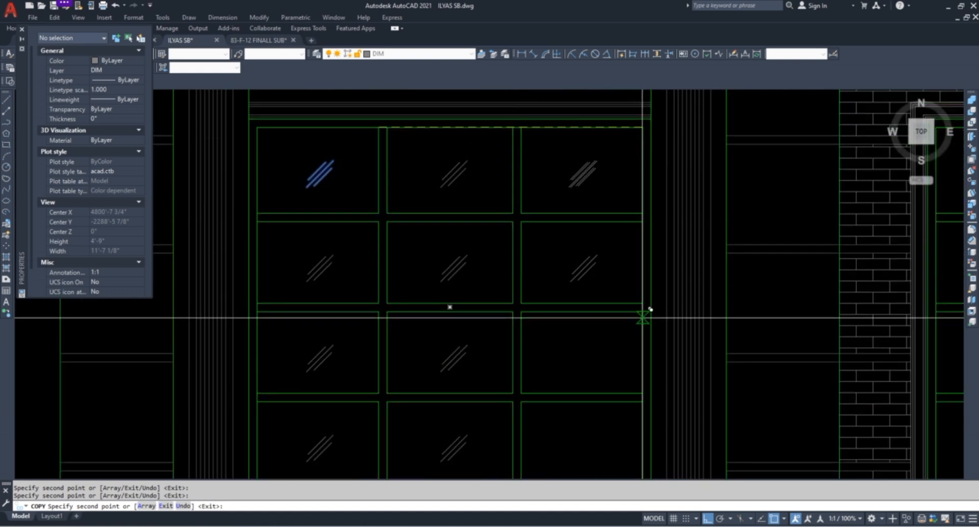
pyautogui.scroll(-4, 580, 285)
pyautogui.scroll(4, 595, 306)
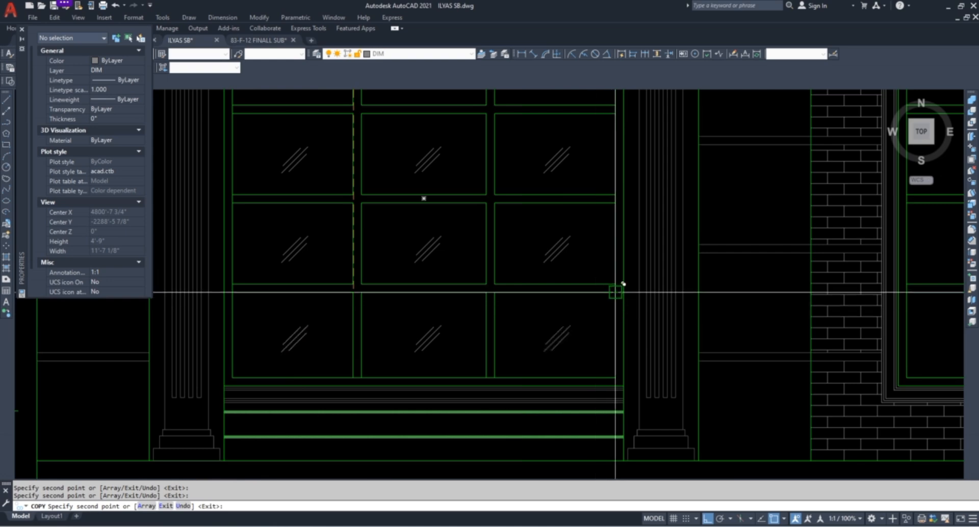
# Place copies of the glass symbol in every pane of the bottom two rows of the brick bay's lower window
pyautogui.scroll(-4, 624, 284)
pyautogui.scroll(4, 682, 262)
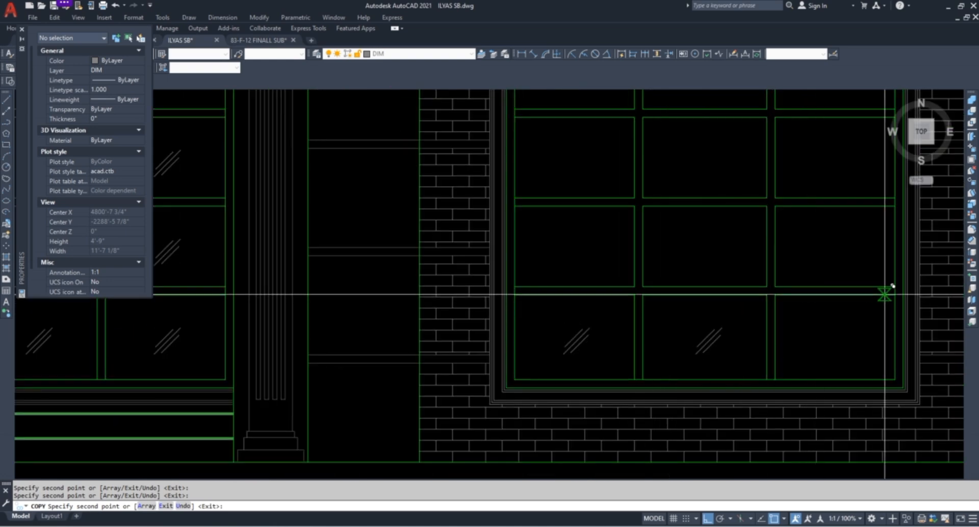
pyautogui.click(894, 295)
pyautogui.click(896, 207)
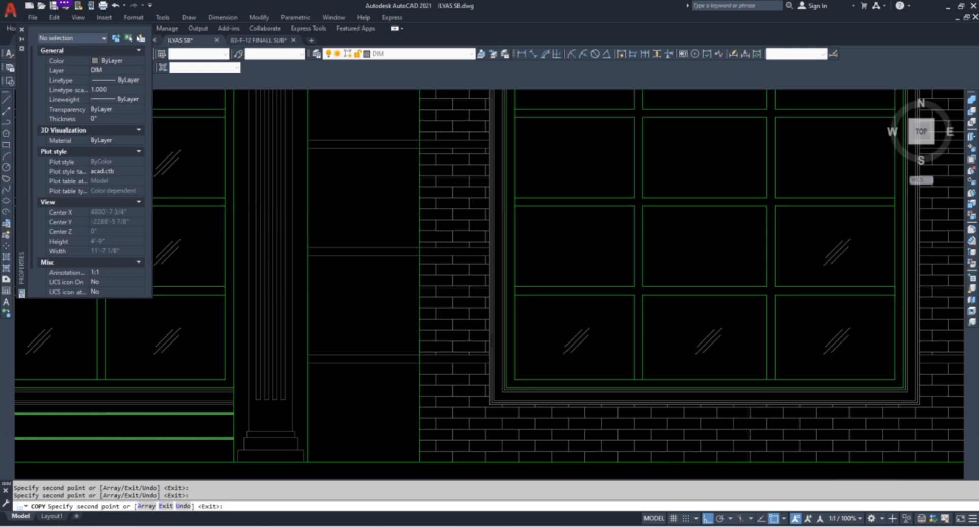
pyautogui.click(767, 206)
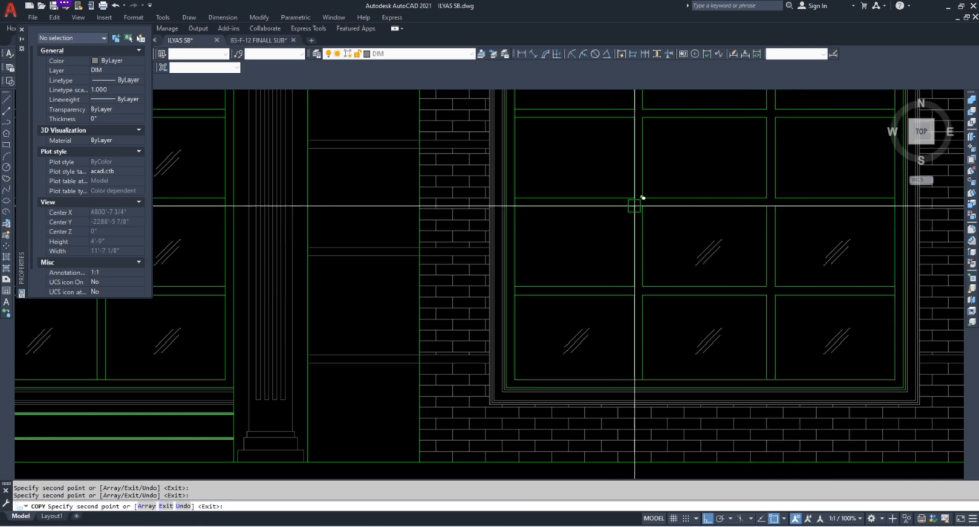
pyautogui.press('Escape')
# Copy the six glass symbols in the brick bay's lower window up into its top two rows of panes
pyautogui.click(546, 366)
pyautogui.click(623, 228)
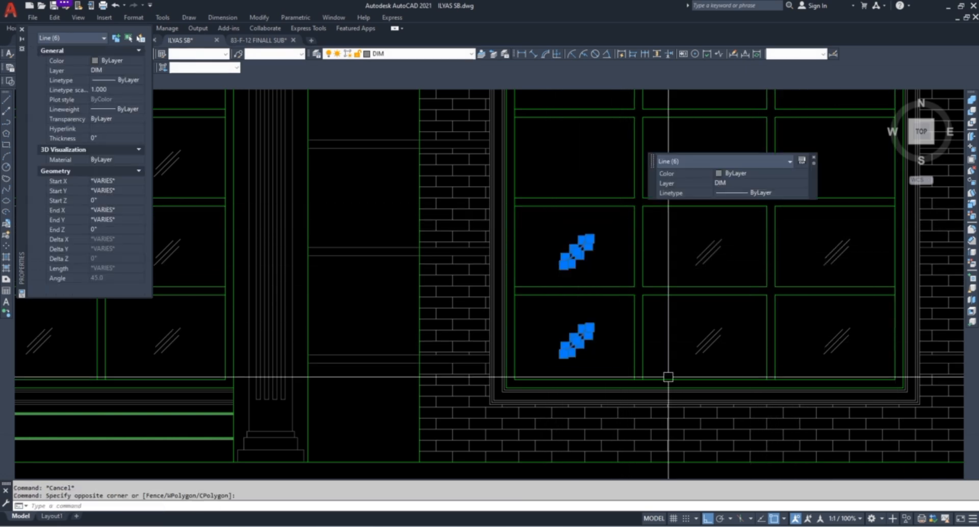
pyautogui.click(666, 361)
pyautogui.click(751, 227)
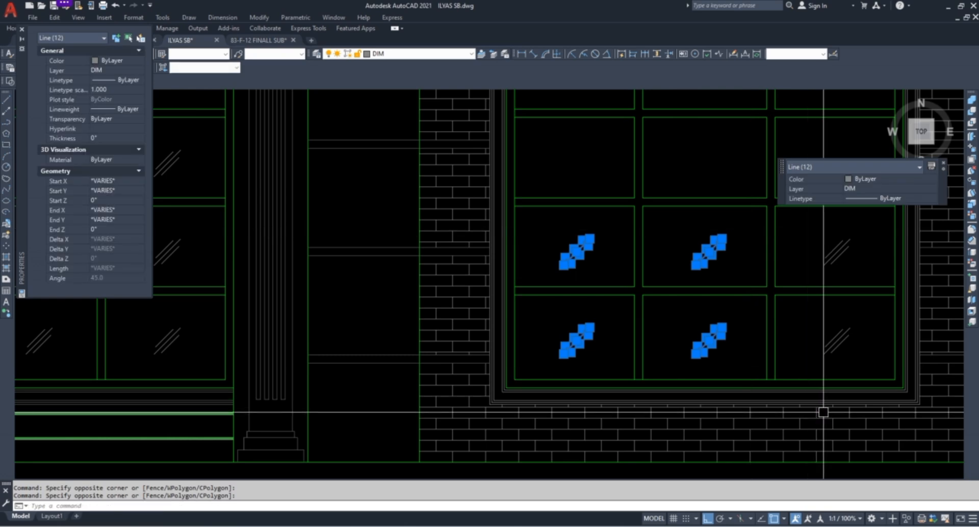
pyautogui.click(795, 365)
pyautogui.click(877, 234)
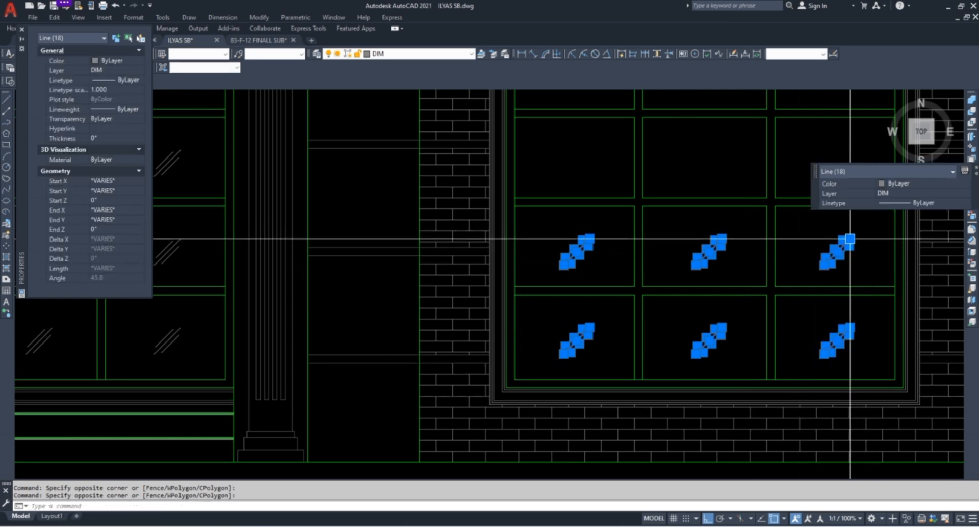
pyautogui.write('co')
pyautogui.press('Return')
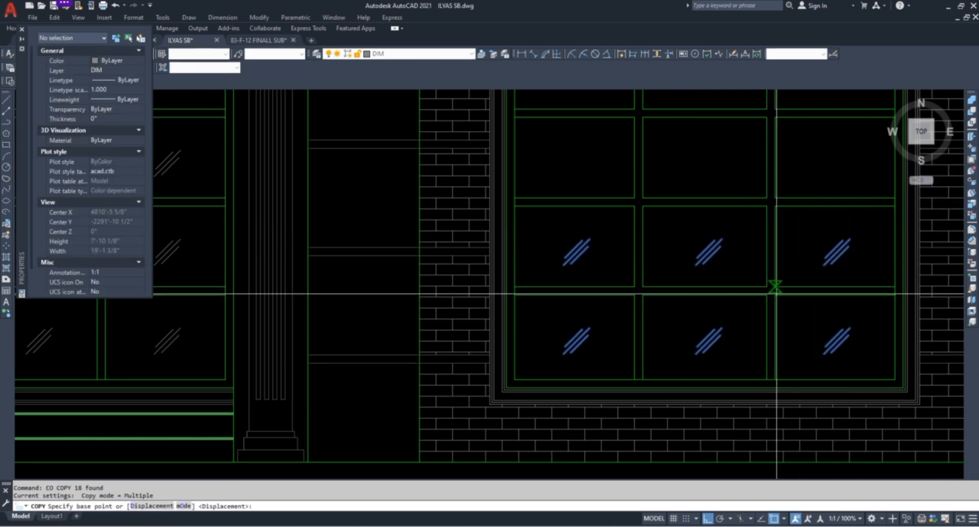
pyautogui.click(776, 375)
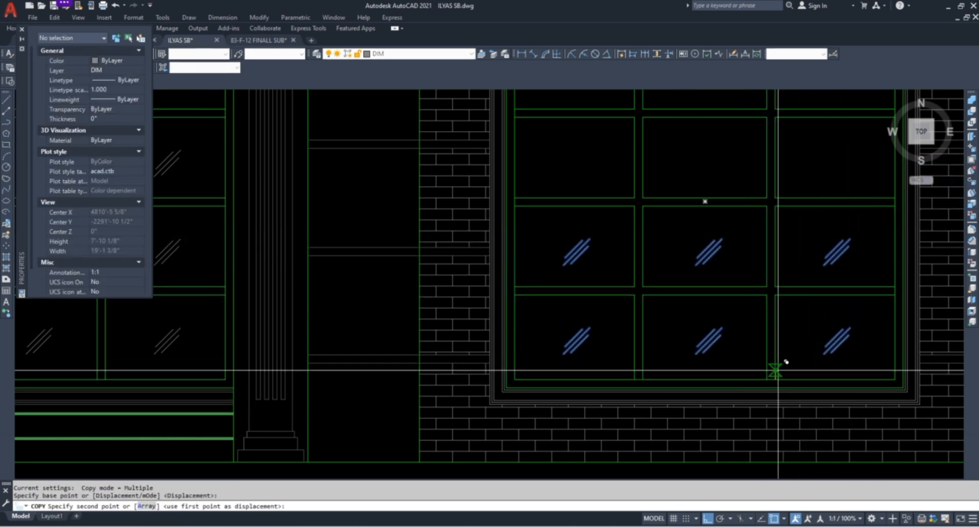
pyautogui.click(775, 197)
pyautogui.press('Escape')
# Copy the top-right glass symbol of the left bay's lower window into the right-column panes of the arched window above
pyautogui.scroll(-3, 594, 295)
pyautogui.scroll(3, 465, 241)
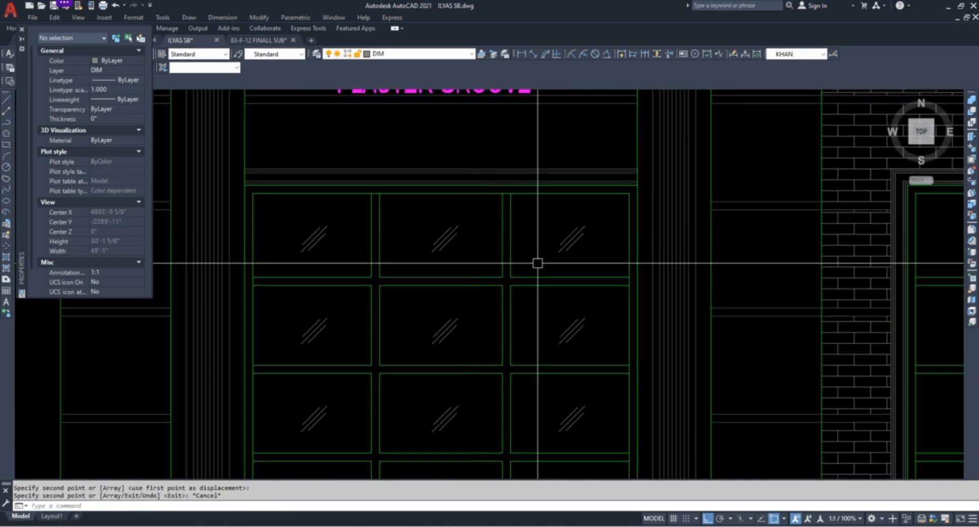
pyautogui.click(572, 238)
pyautogui.write('co')
pyautogui.press('Return')
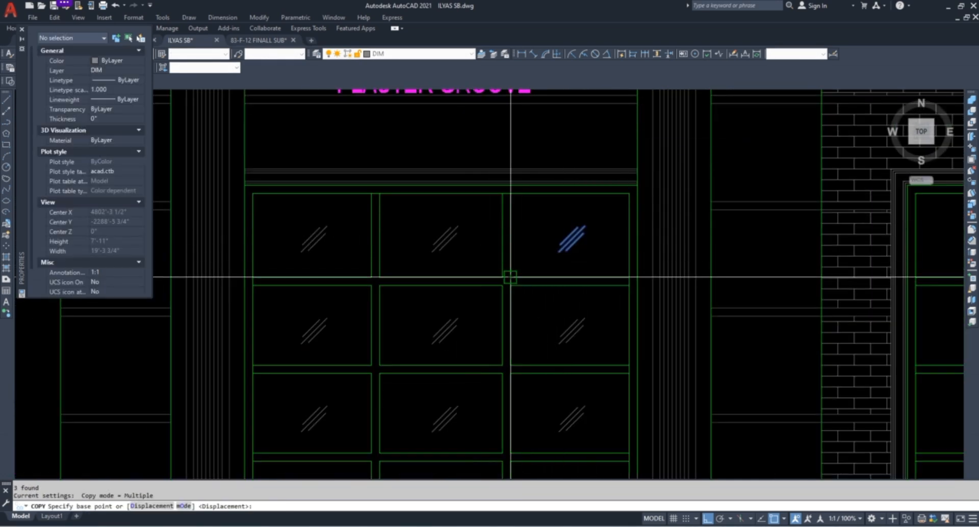
pyautogui.click(510, 277)
pyautogui.scroll(-3, 510, 277)
pyautogui.scroll(3, 557, 368)
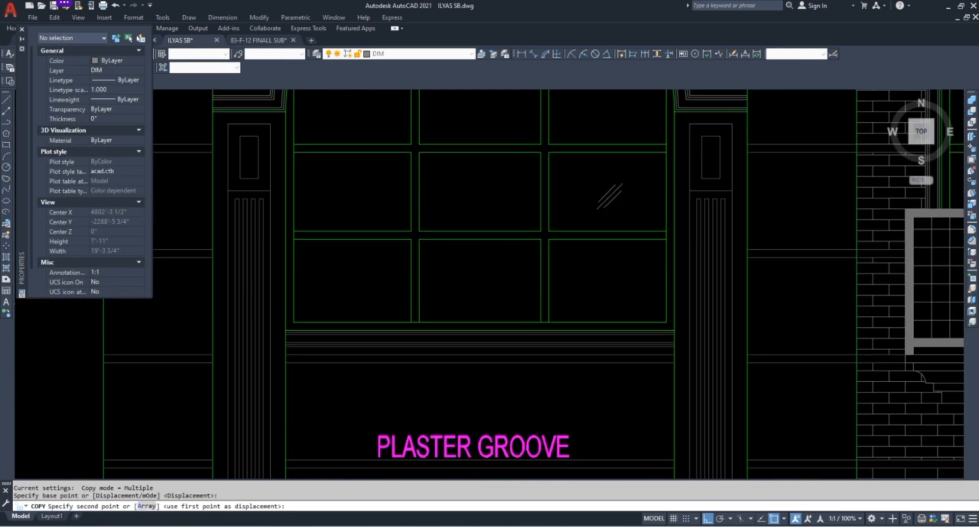
pyautogui.click(557, 313)
pyautogui.click(557, 223)
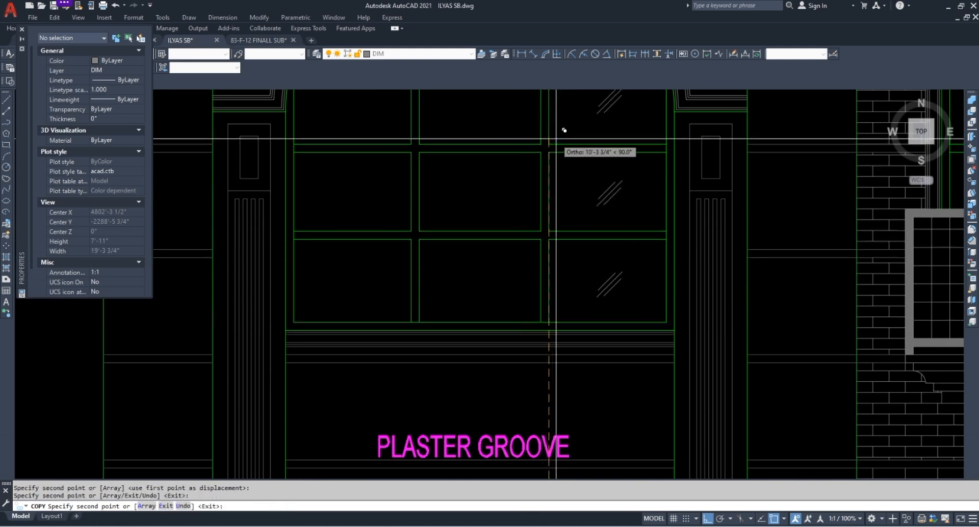
pyautogui.click(557, 135)
# Place copies of the glass symbol in the middle-column and left-column panes of the arched window's lower rows
pyautogui.click(419, 232)
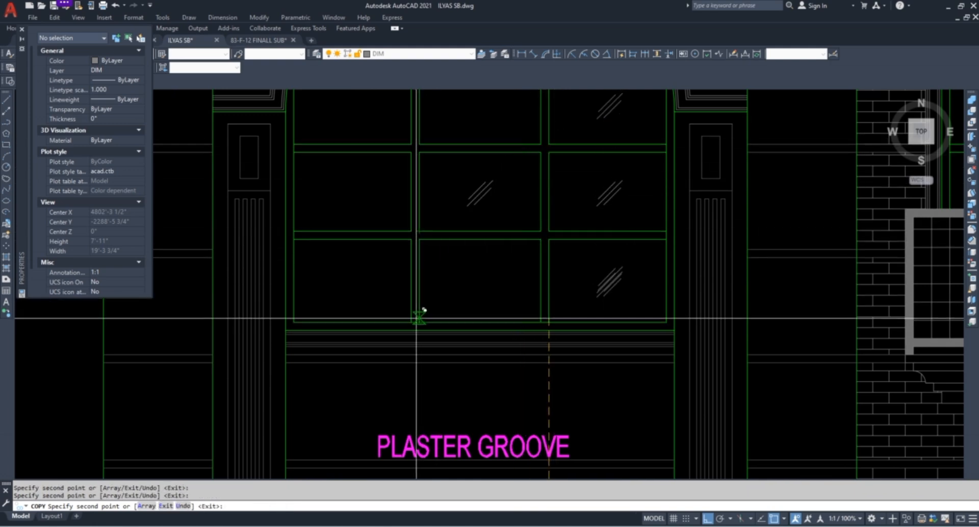
pyautogui.click(421, 311)
pyautogui.click(293, 321)
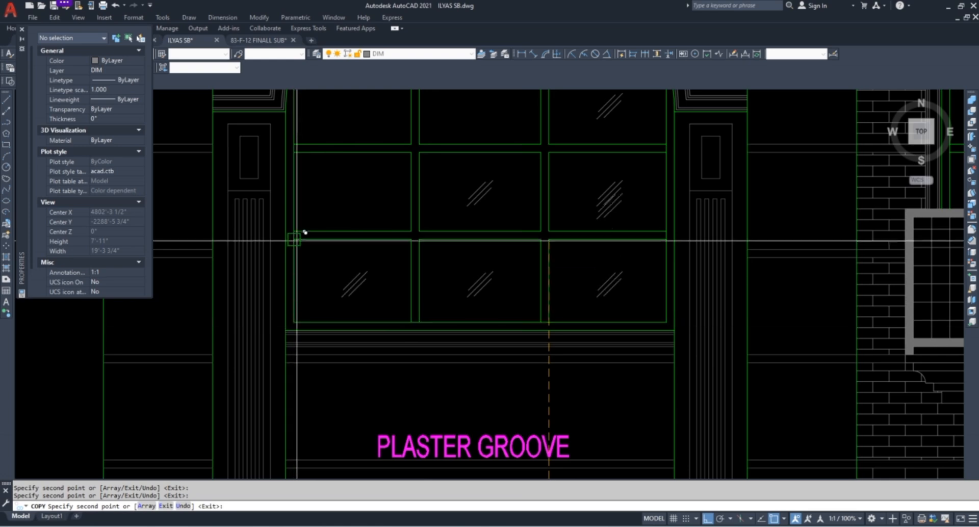
pyautogui.click(294, 231)
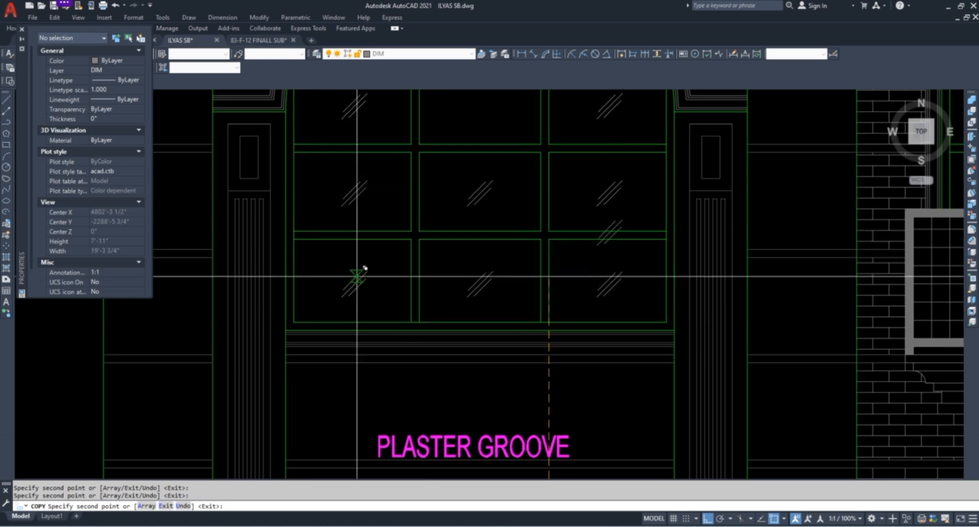
# Place copies of the glass symbol in the remaining upper panes of the left bay's arched window and end the copying
pyautogui.scroll(-3, 357, 277)
pyautogui.scroll(3, 363, 265)
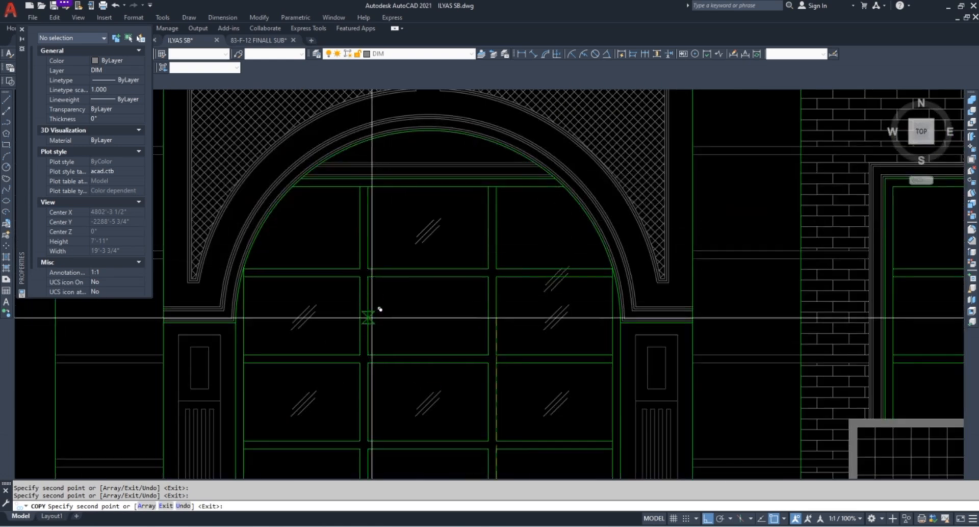
pyautogui.click(401, 334)
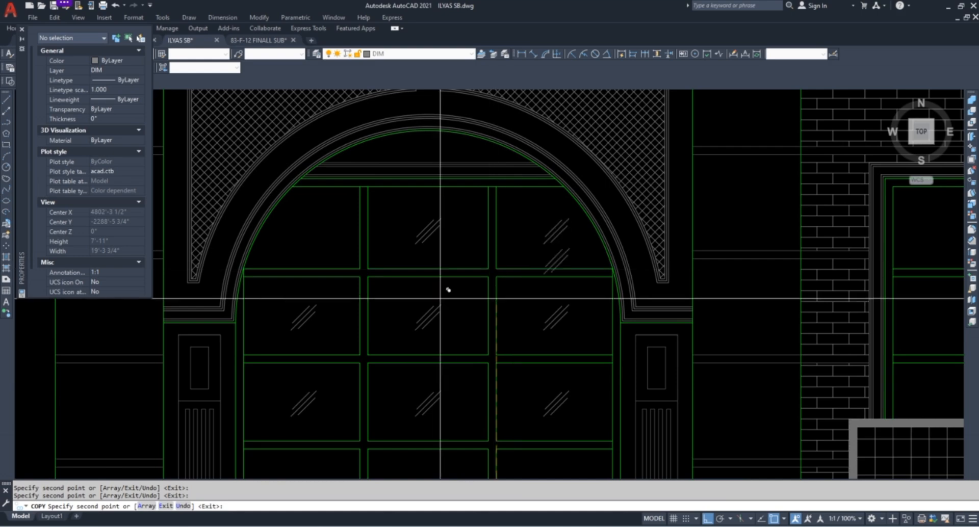
pyautogui.scroll(5, 265, 271)
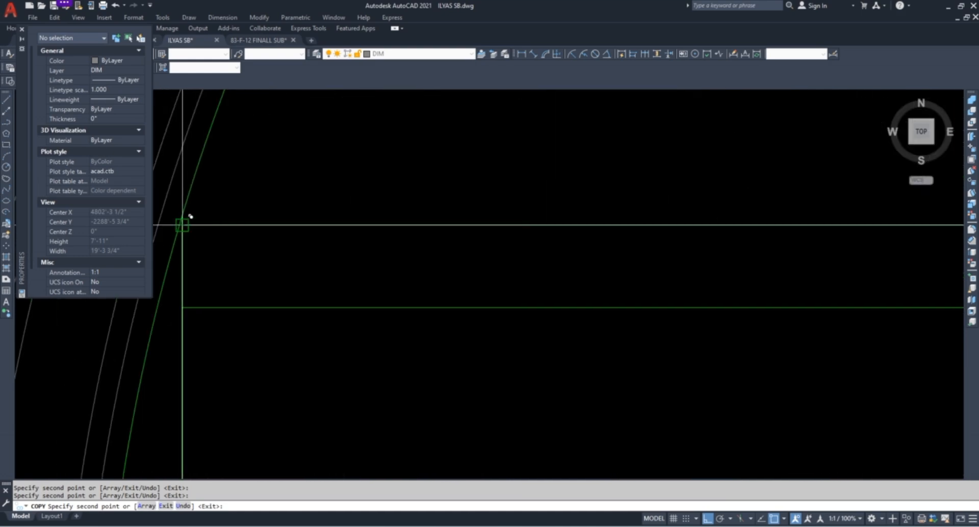
pyautogui.scroll(-8, 466, 295)
pyautogui.press('Escape')
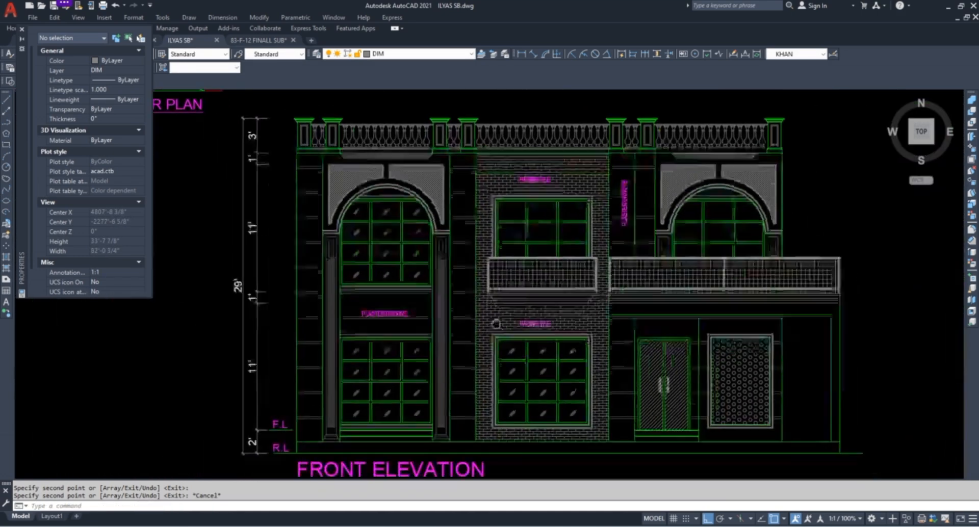
# Select the nine glass symbols in the top three rows of the brick bay's lower window
pyautogui.scroll(8, 551, 306)
pyautogui.click(385, 220)
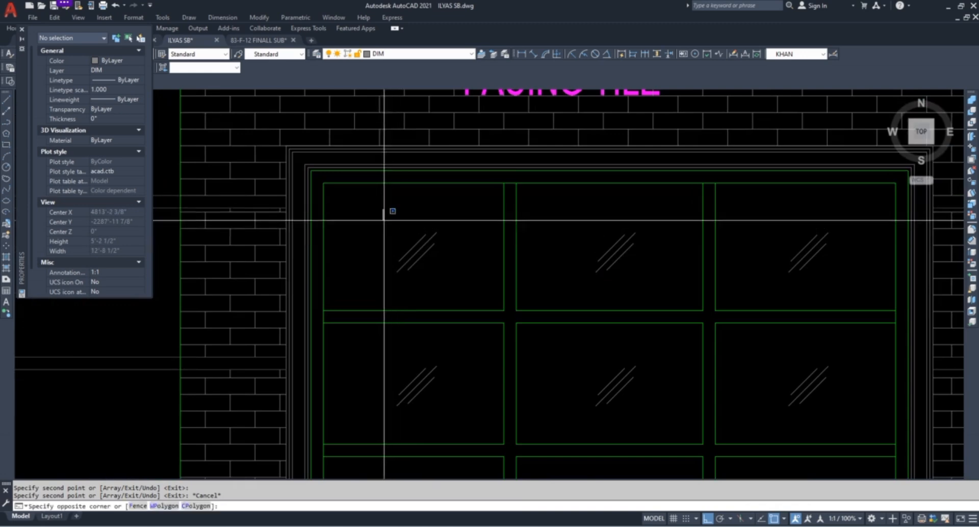
pyautogui.scroll(-4, 461, 294)
pyautogui.click(618, 283)
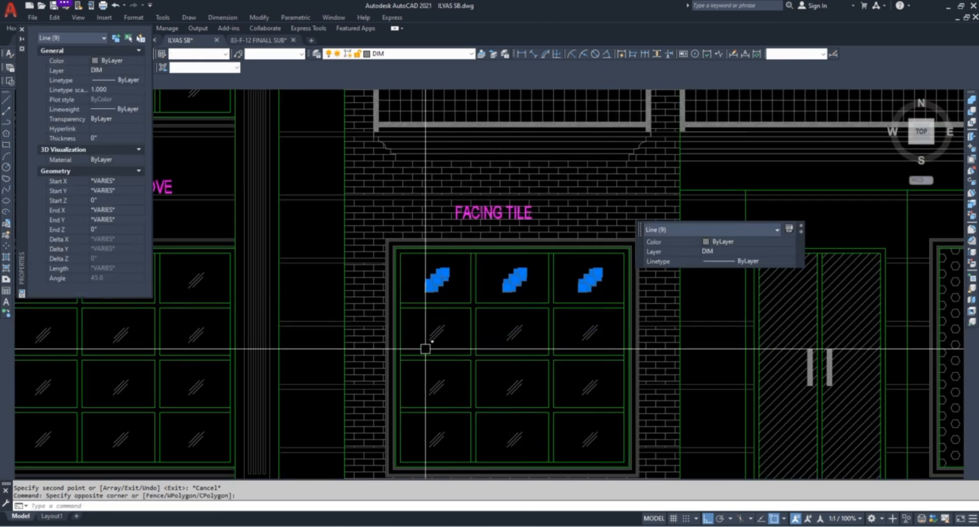
pyautogui.scroll(2, 425, 349)
pyautogui.click(428, 302)
pyautogui.click(723, 348)
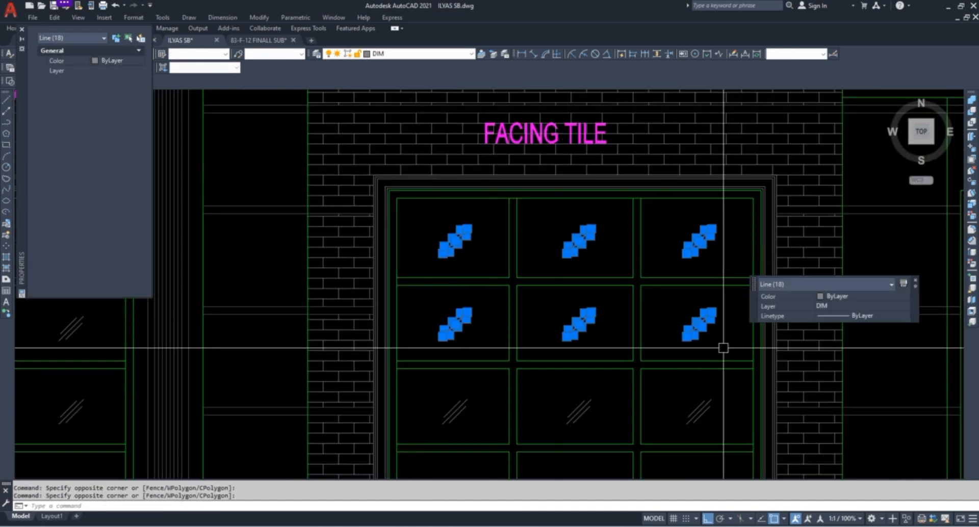
pyautogui.click(433, 378)
pyautogui.click(721, 431)
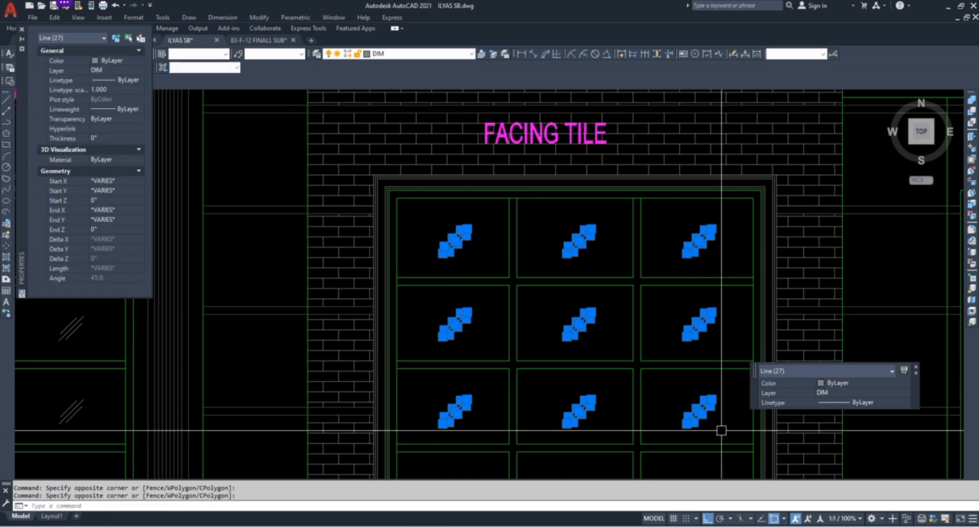
pyautogui.write('co')
pyautogui.press('Return')
pyautogui.scroll(2, 508, 196)
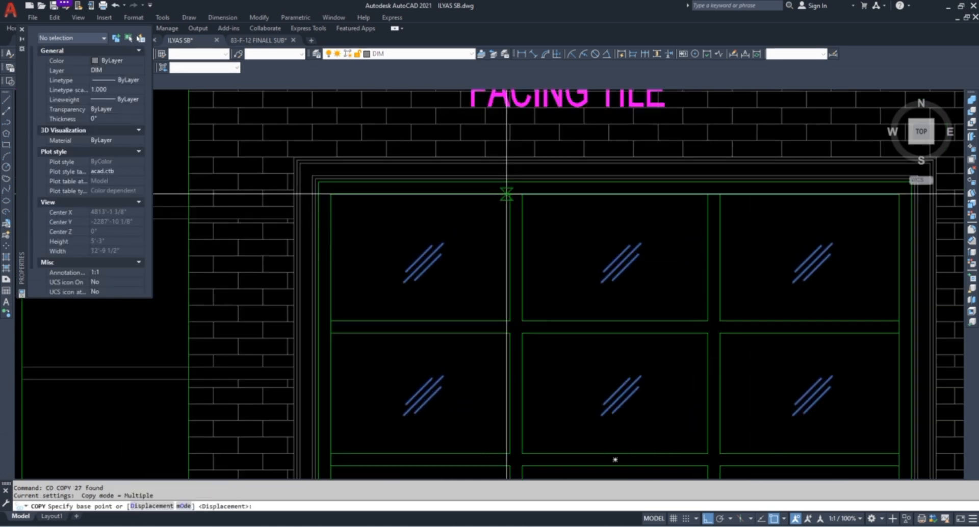
pyautogui.press('Escape')
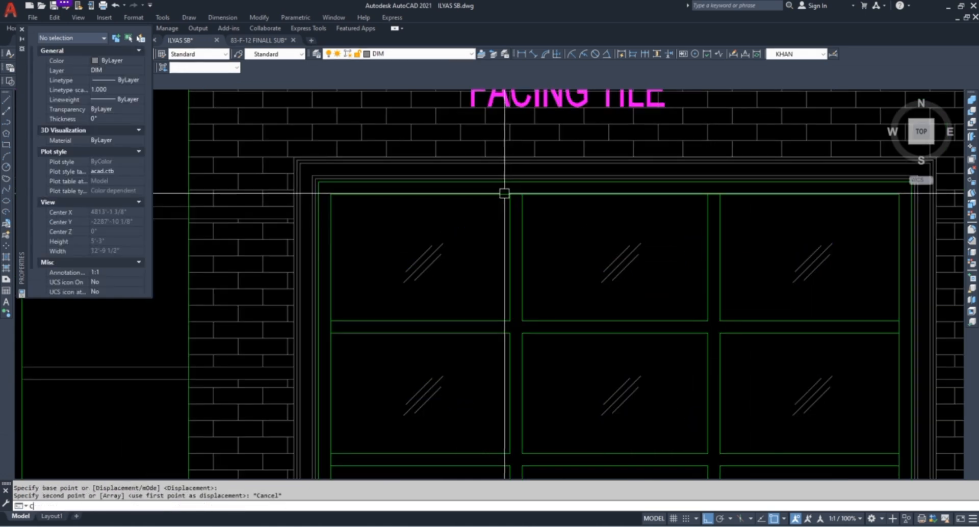
# Copy the nine selected glass symbols into the brick bay's upper window and the right bay's arched window
pyautogui.press('Return')
pyautogui.press('Return')
pyautogui.scroll(2, 507, 193)
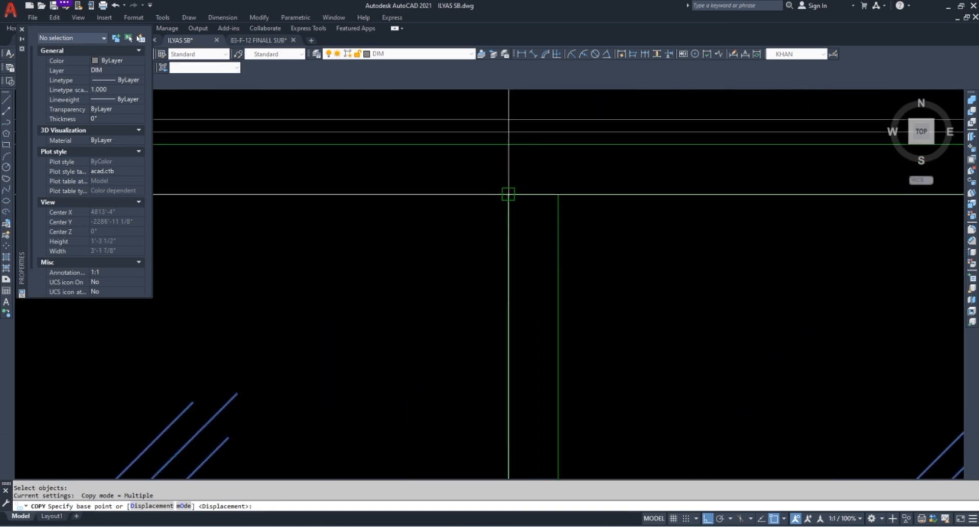
pyautogui.click(508, 195)
pyautogui.scroll(-5, 458, 363)
pyautogui.scroll(4, 473, 175)
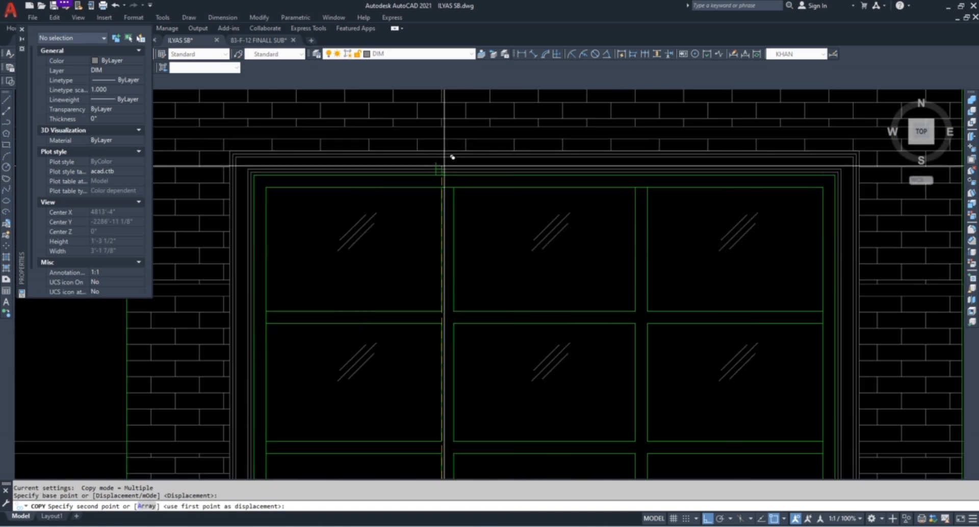
pyautogui.click(446, 179)
pyautogui.scroll(-4, 481, 200)
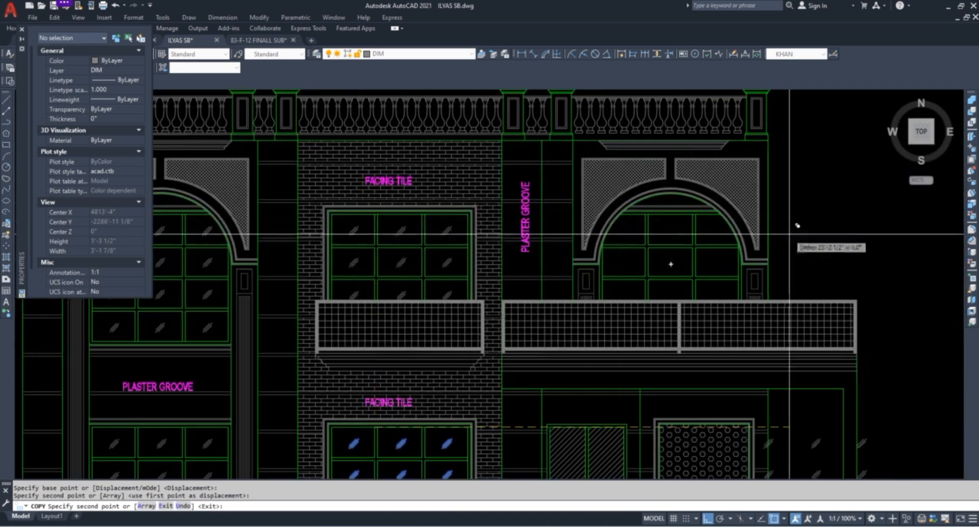
pyautogui.scroll(4, 641, 239)
pyautogui.press('Escape')
pyautogui.scroll(-2, 634, 293)
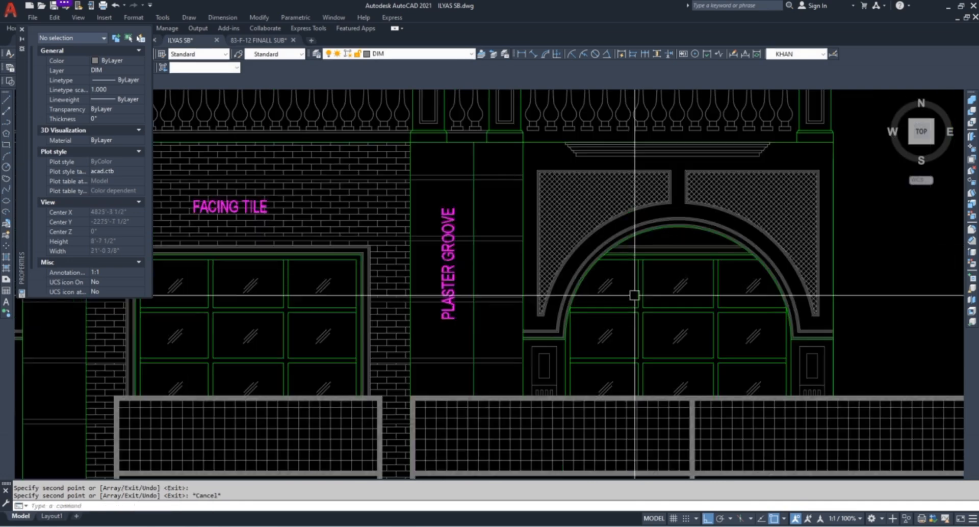
# Move the three bottom-row glass symbols in the right bay's arched window straight up, clear of the balcony railing
pyautogui.scroll(4, 778, 412)
pyautogui.click(750, 356)
pyautogui.click(691, 315)
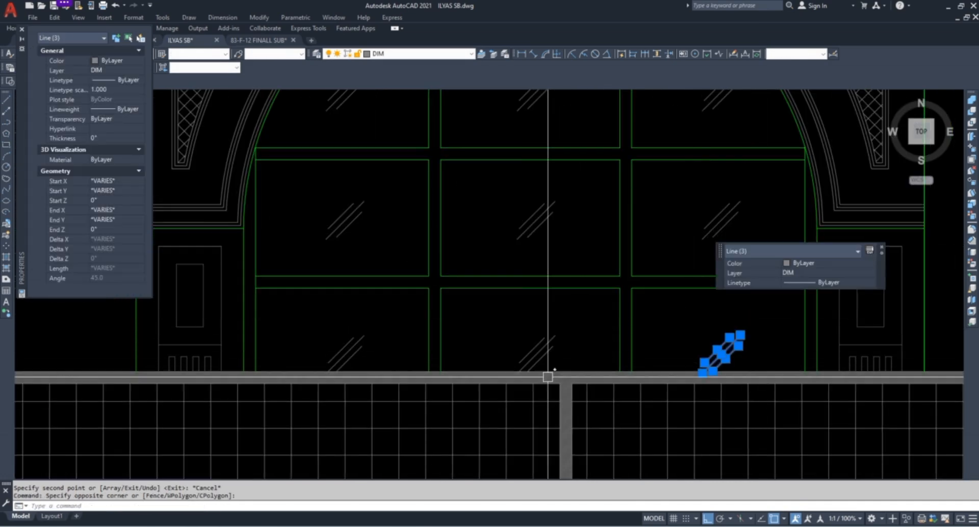
pyautogui.click(564, 352)
pyautogui.click(516, 328)
pyautogui.click(385, 369)
pyautogui.click(328, 323)
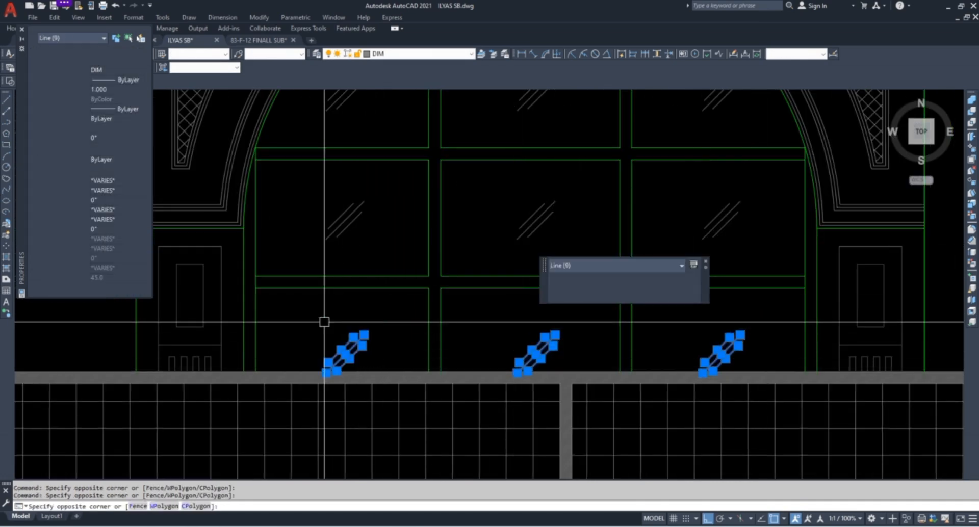
pyautogui.write('m')
pyautogui.press('Return')
pyautogui.scroll(4, 386, 349)
pyautogui.click(389, 345)
pyautogui.press('Escape')
pyautogui.scroll(-3, 693, 314)
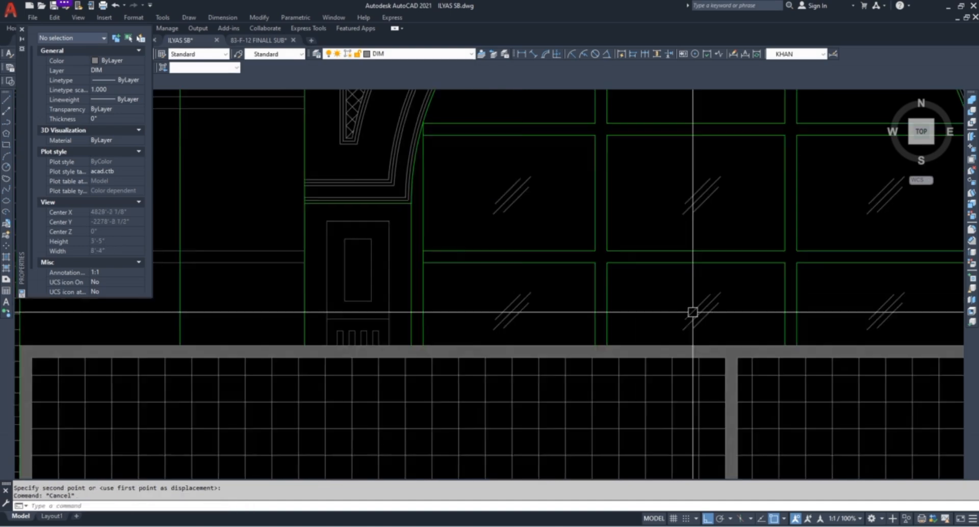
# Move the three bottom-row glass symbols in the brick bay's upper window straight up, clear of the railing, and save the drawing
pyautogui.scroll(4, 346, 307)
pyautogui.click(278, 276)
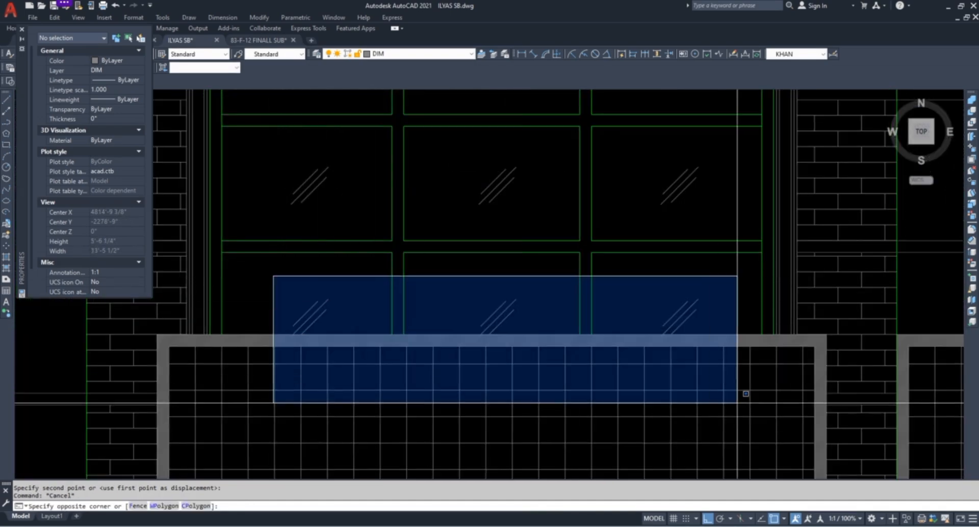
pyautogui.click(743, 394)
pyautogui.write('m')
pyautogui.press('Return')
pyautogui.scroll(2, 736, 300)
pyautogui.click(733, 307)
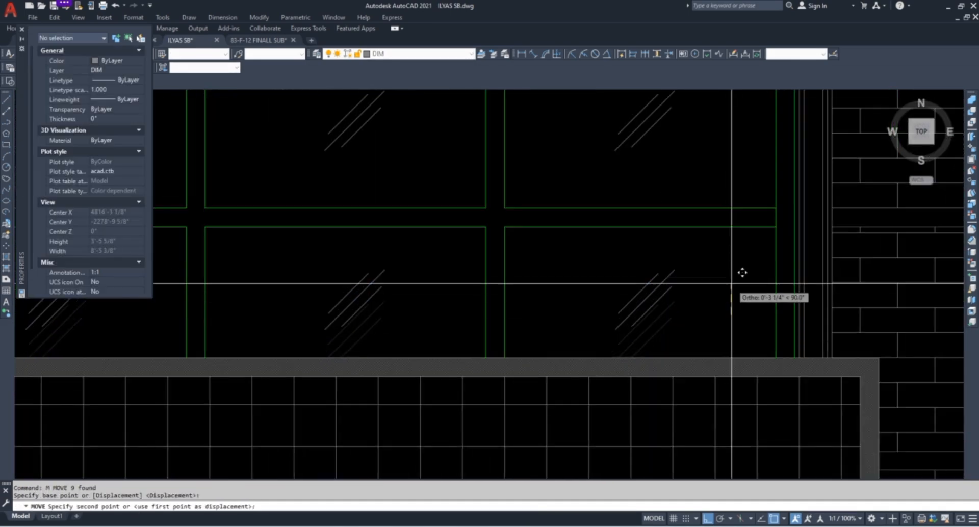
pyautogui.press('Escape')
pyautogui.scroll(-5, 724, 306)
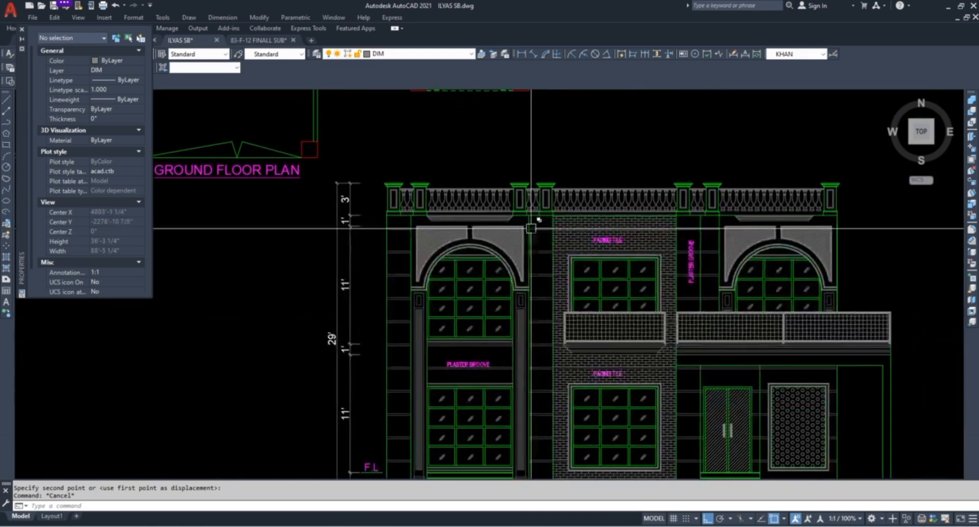
pyautogui.scroll(6, 647, 298)
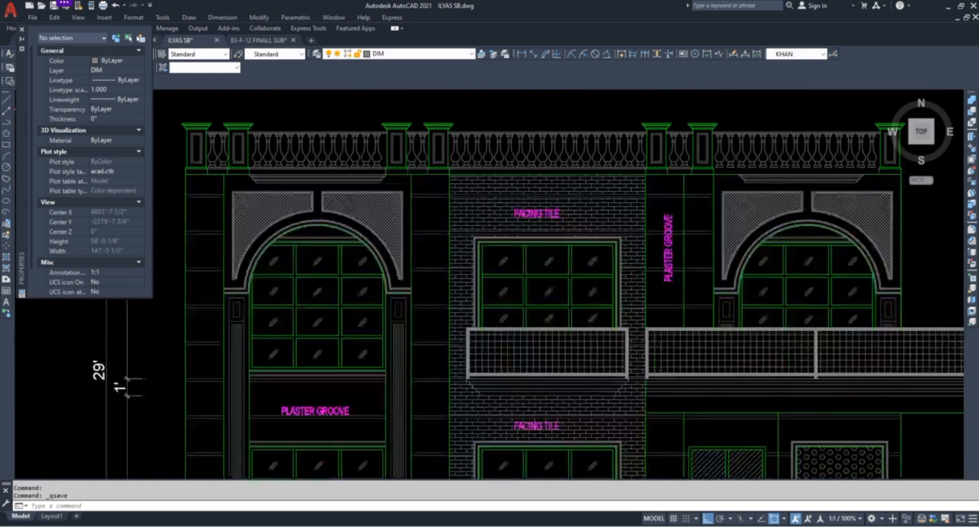
# Move the FACING TILE label above the brick bay's lower window down into the plinth band below the brickwork
pyautogui.scroll(-4, 561, 230)
pyautogui.scroll(5, 558, 233)
pyautogui.scroll(4, 558, 233)
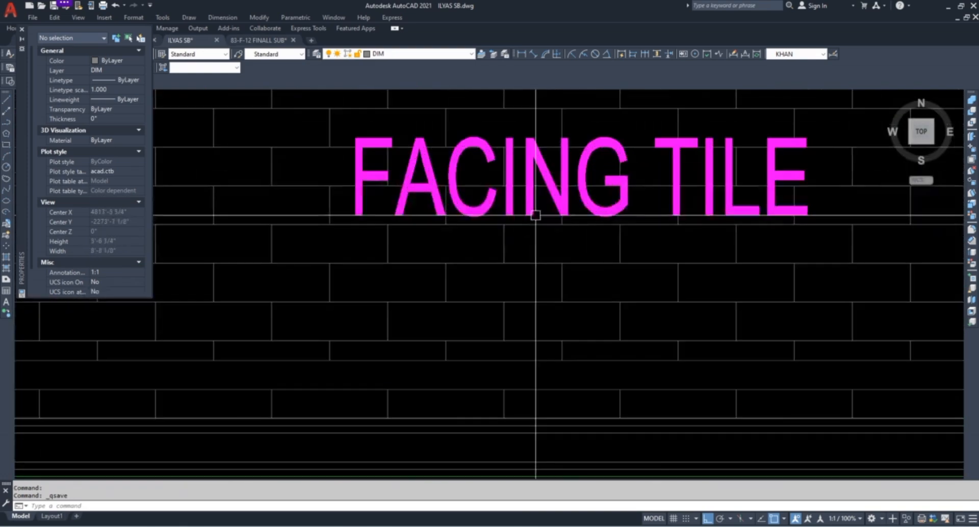
pyautogui.scroll(-10, 536, 212)
pyautogui.scroll(-4, 500, 285)
pyautogui.scroll(12, 449, 153)
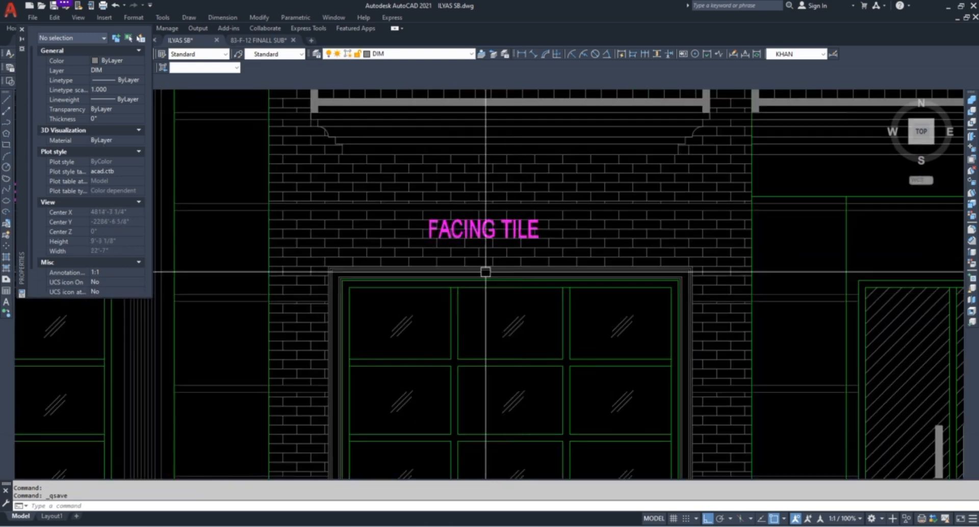
pyautogui.click(441, 156)
pyautogui.write('m')
pyautogui.press('Return')
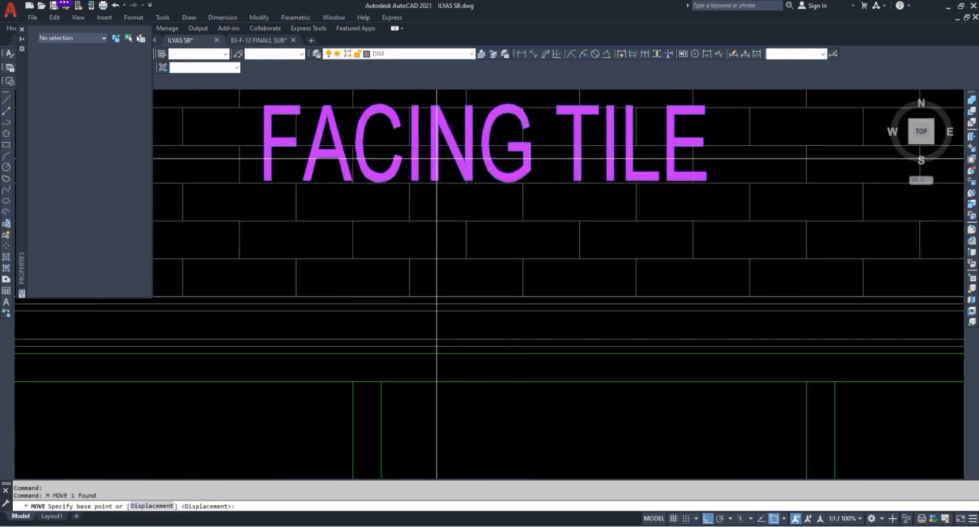
pyautogui.click(441, 156)
pyautogui.scroll(-8, 444, 163)
pyautogui.scroll(8, 500, 362)
# With ortho off, draw a textless quick leader from the brickwork below the window to a short horizontal tail beside the FACING TILE label
pyautogui.press('F8')
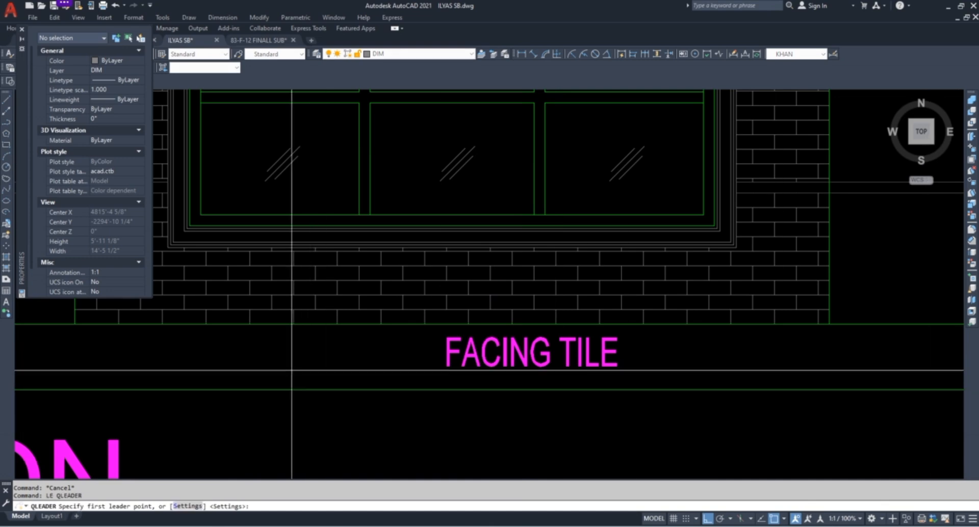
pyautogui.scroll(2, 322, 303)
pyautogui.click(303, 306)
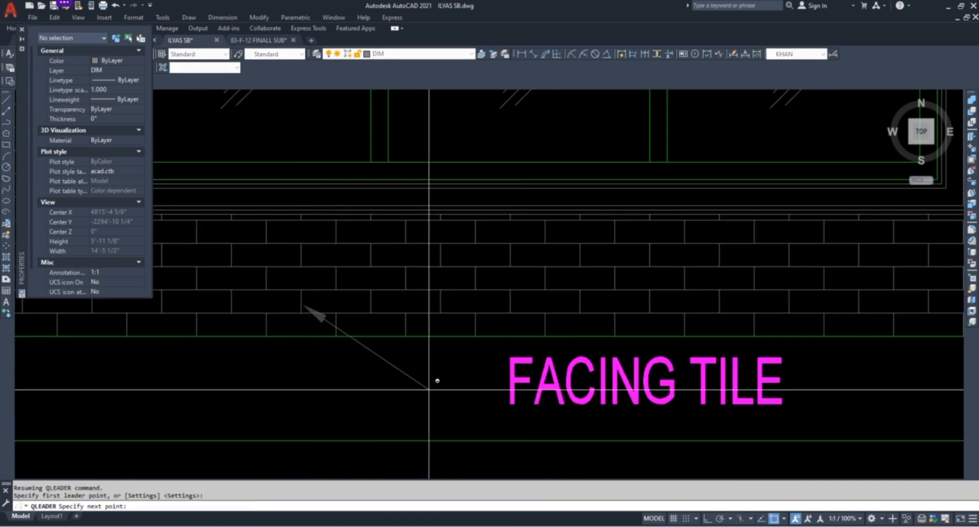
pyautogui.click(391, 386)
pyautogui.click(443, 387)
pyautogui.press('Escape')
pyautogui.press('Escape')
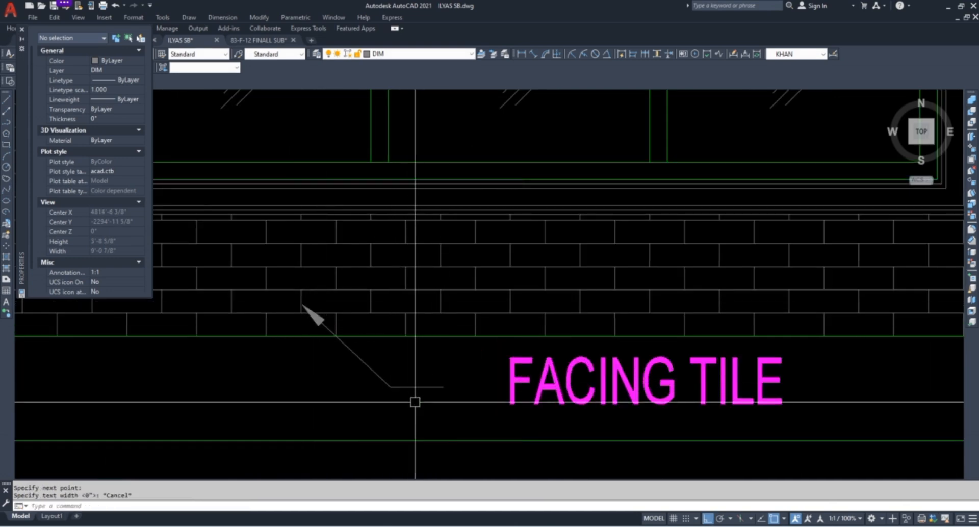
# Set the new leader's arrow size to 6"
pyautogui.click(362, 361)
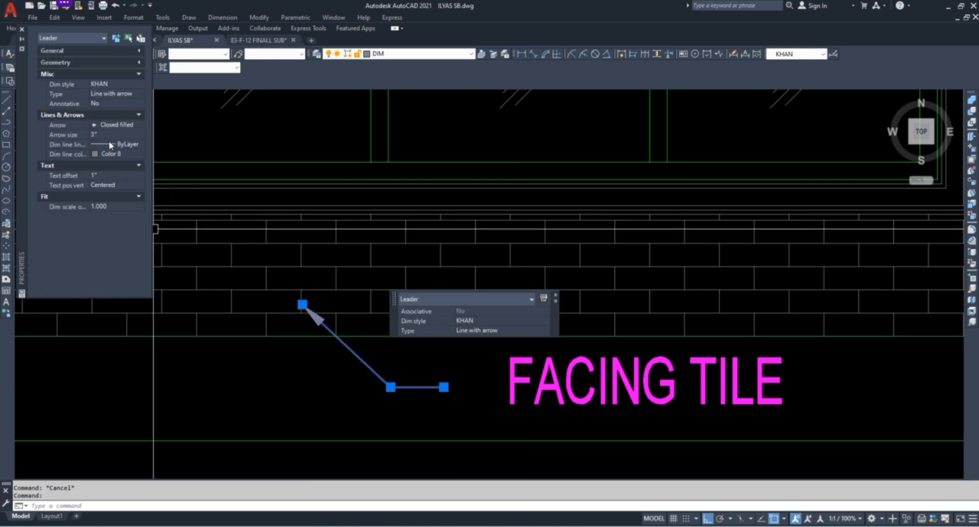
pyautogui.click(67, 136)
pyautogui.write('6')
pyautogui.press('Return')
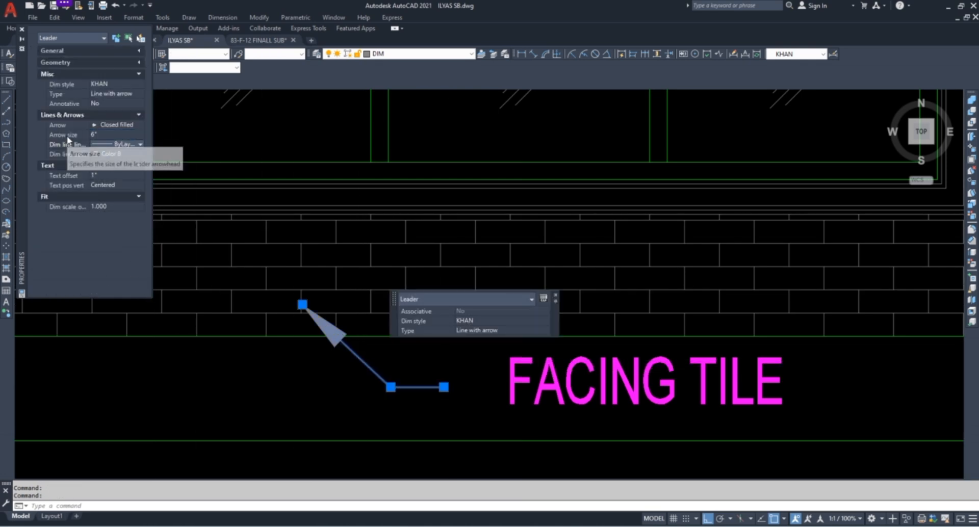
pyautogui.press('Escape')
# Move the plinth's FACING TILE label up against the end of the leader's tail and save the drawing
pyautogui.click(516, 382)
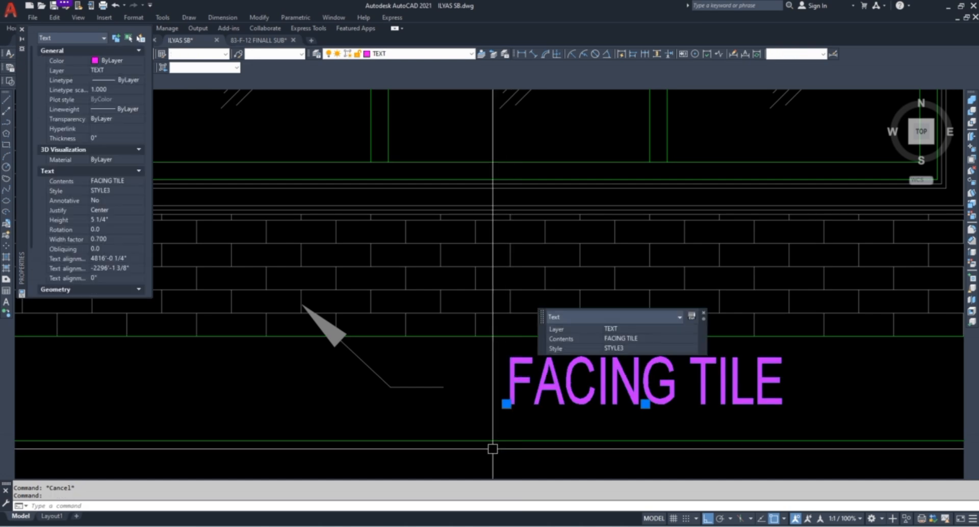
pyautogui.write('m')
pyautogui.press('Return')
pyautogui.click(530, 462)
pyautogui.press('Escape')
pyautogui.scroll(-8, 486, 452)
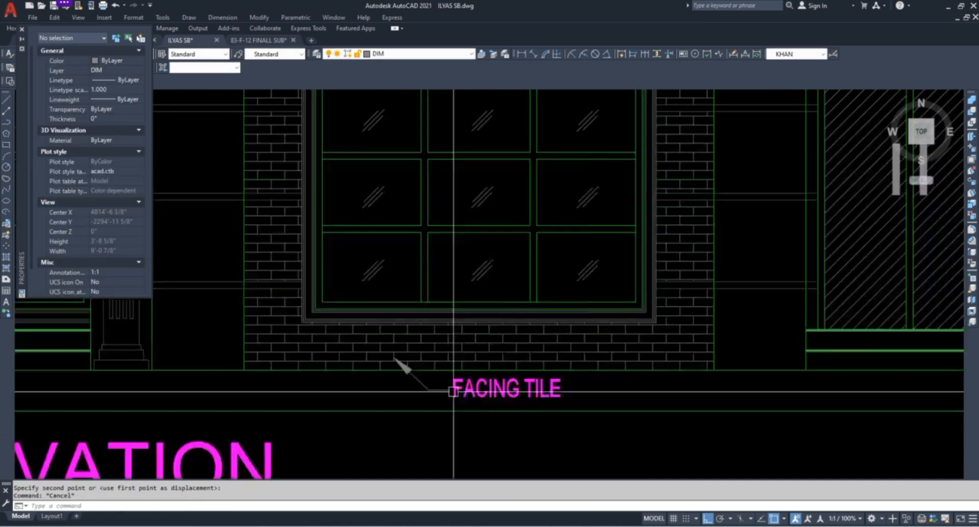
pyautogui.moveTo(642, 392)
pyautogui.mouseDown(button='middle')
pyautogui.moveTo(627, 399)
pyautogui.moveTo(671, 431)
pyautogui.mouseUp(button='middle')
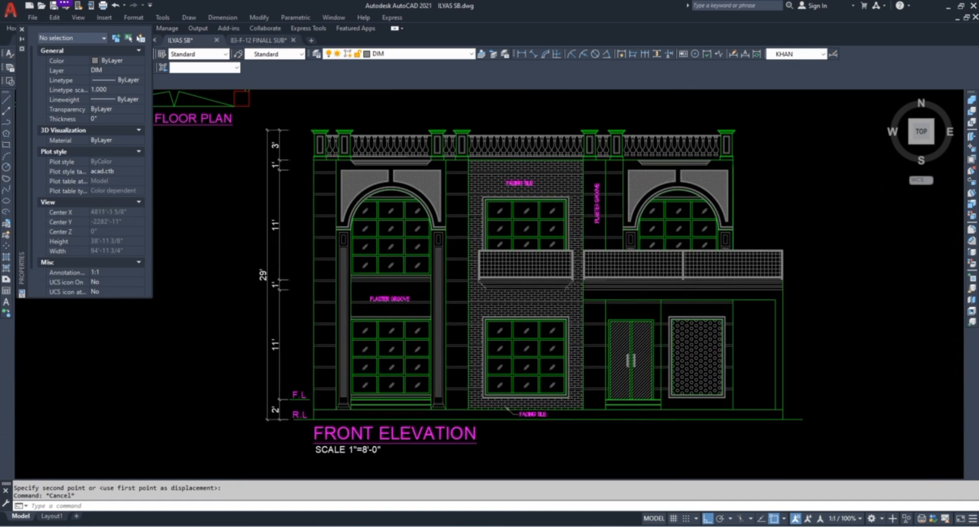
pyautogui.hotkey('ctrl', 's')
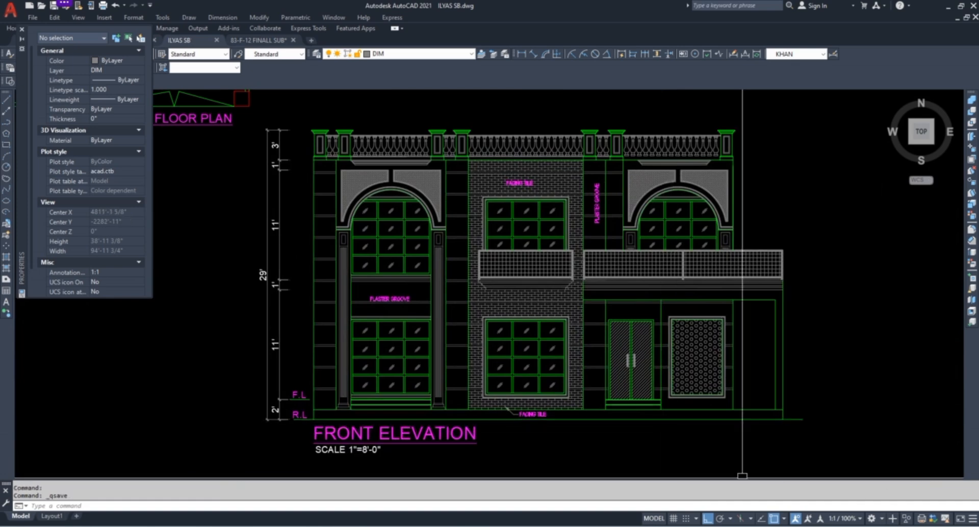